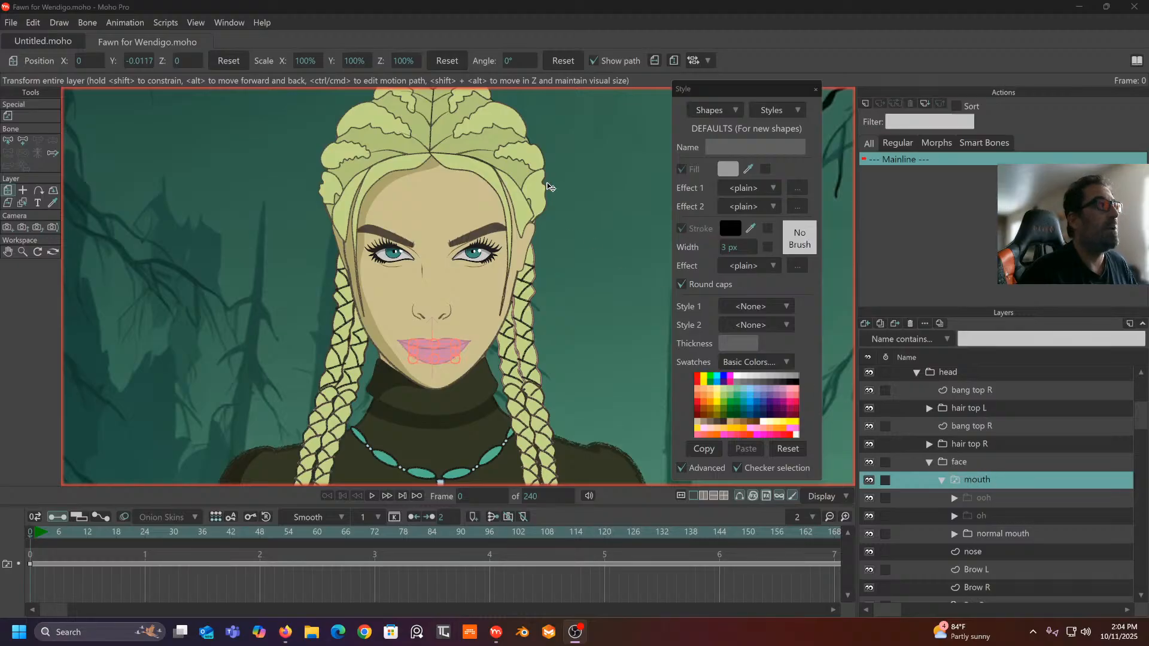
- Preview the ooh and oh mouth shapes, then return to the normal mouth
scroll(996, 483, down, 2)
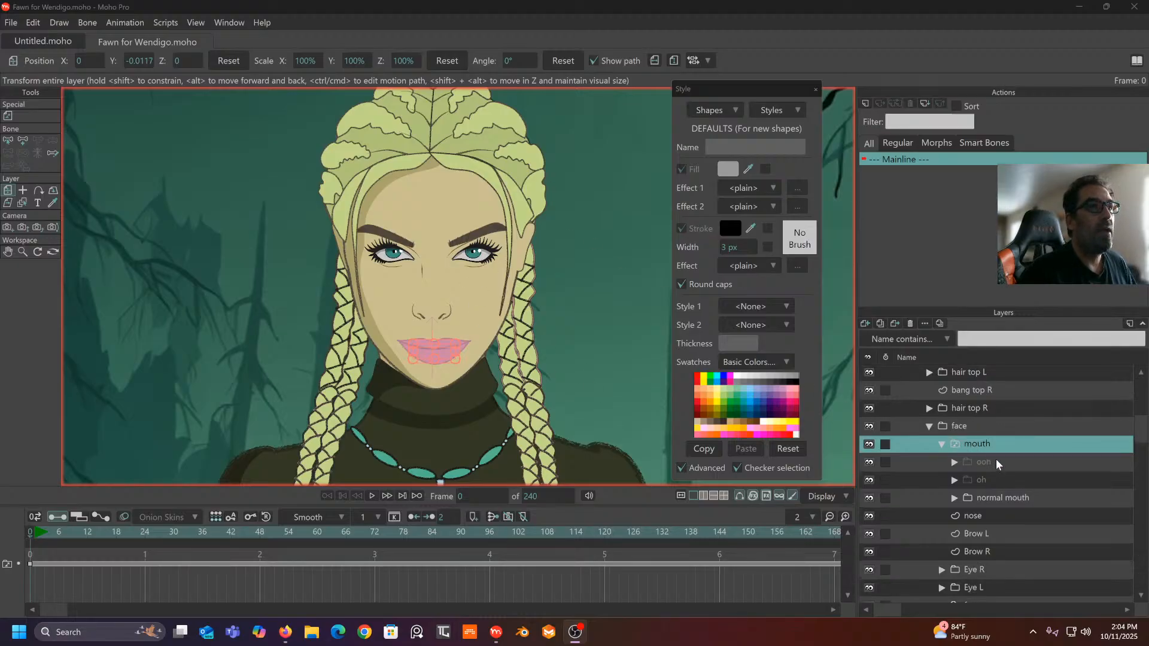
click(996, 462)
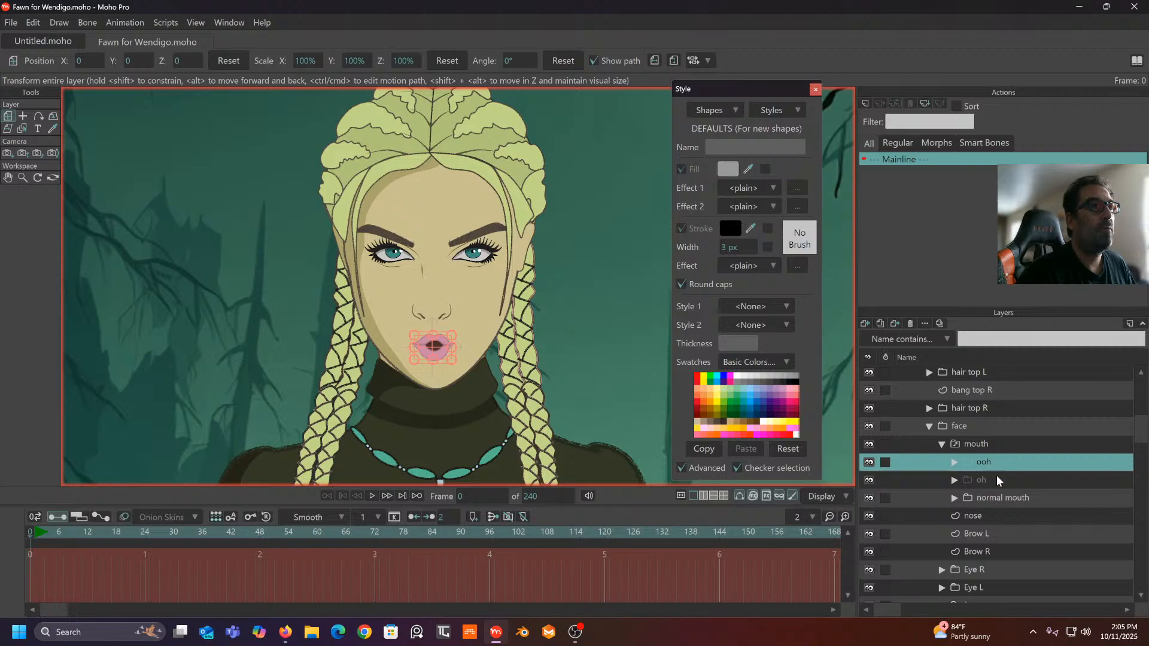
click(997, 479)
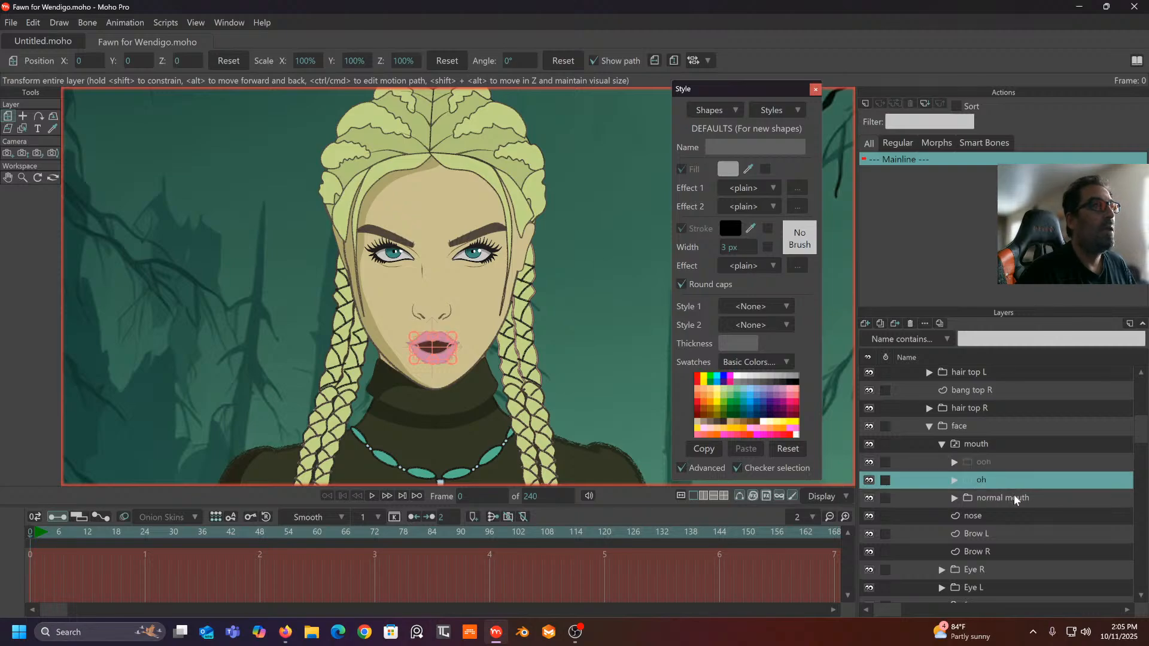
click(1014, 498)
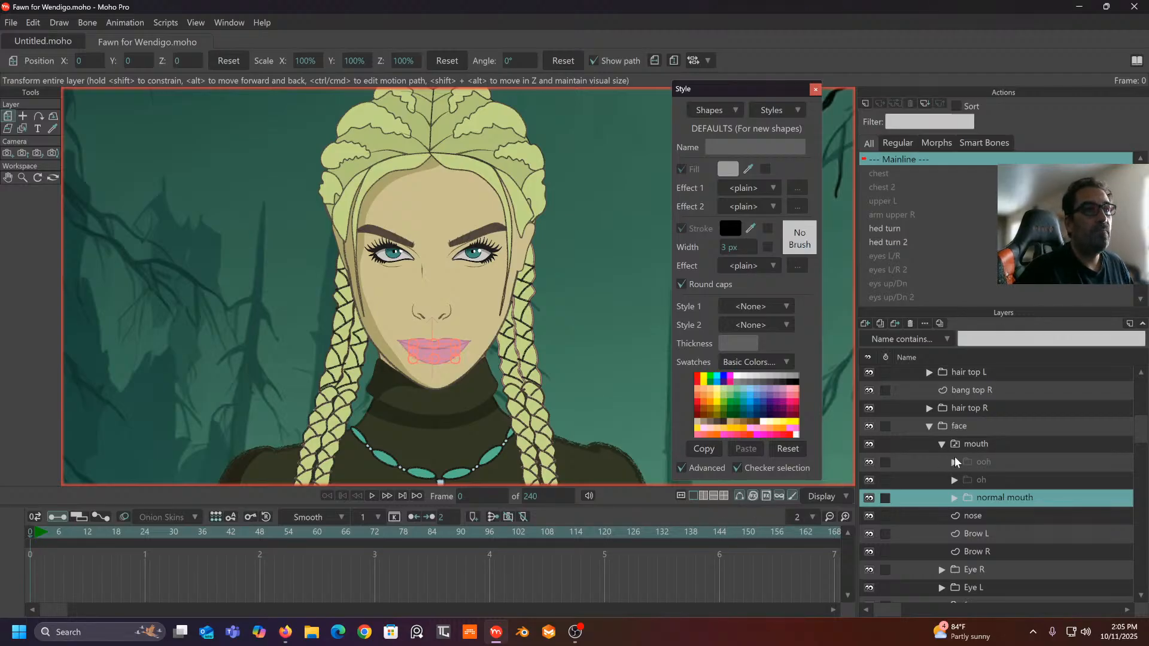
click(1012, 462)
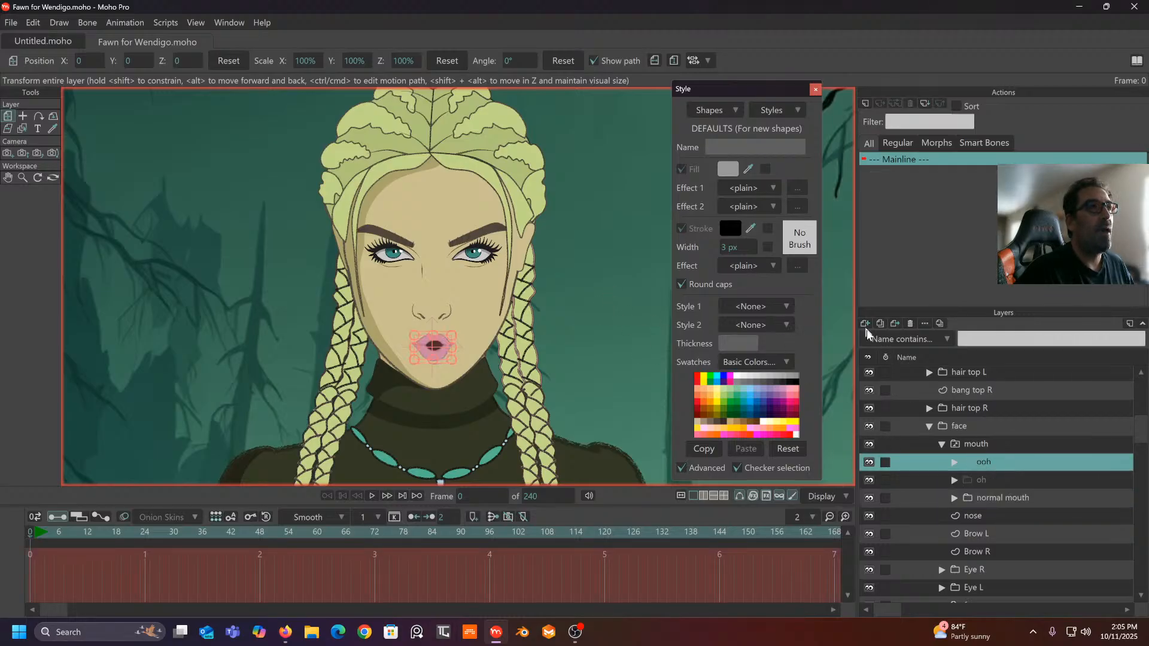
click(1002, 499)
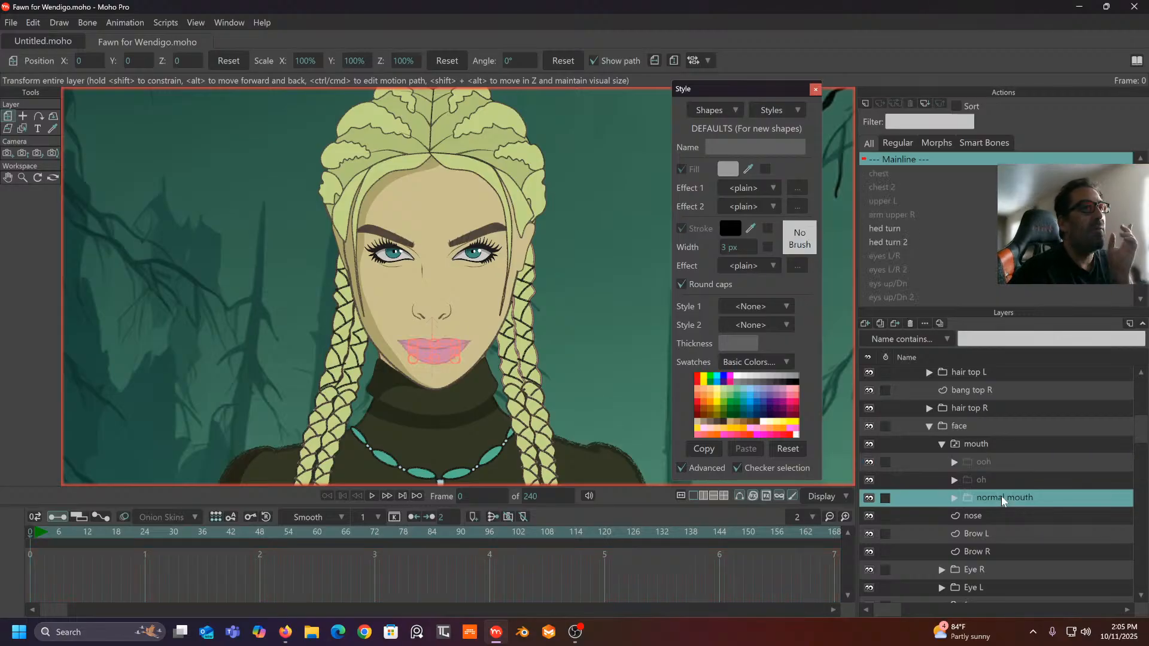
- Add a new vector layer inside the mouth group, then delete it as unwanted
click(866, 324)
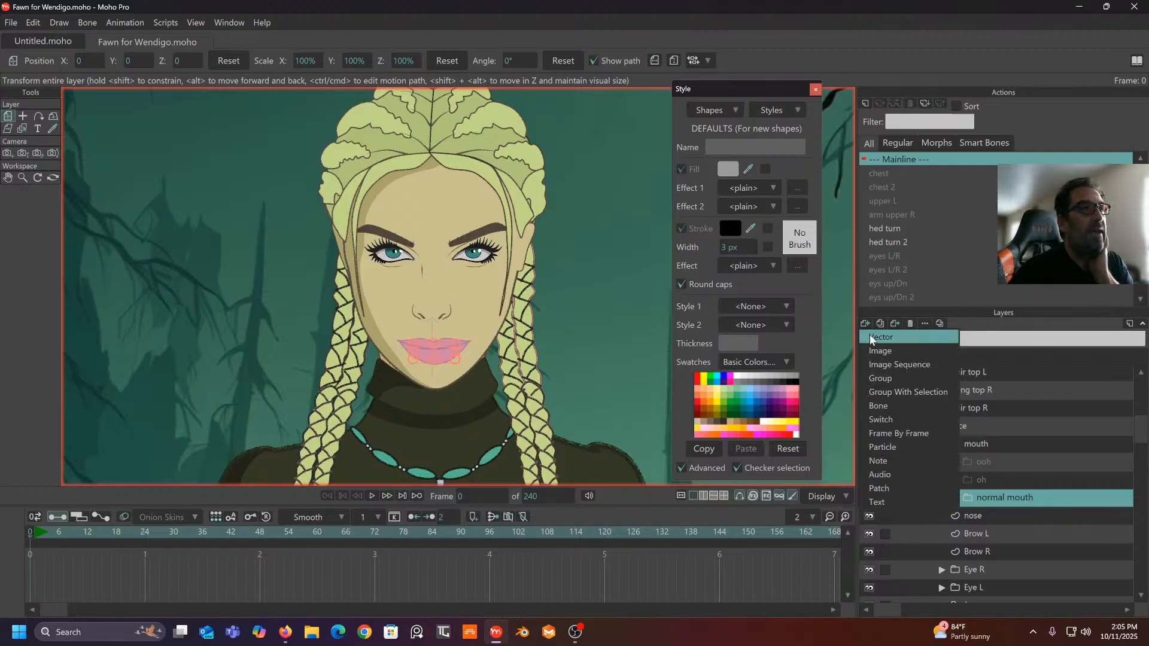
click(870, 335)
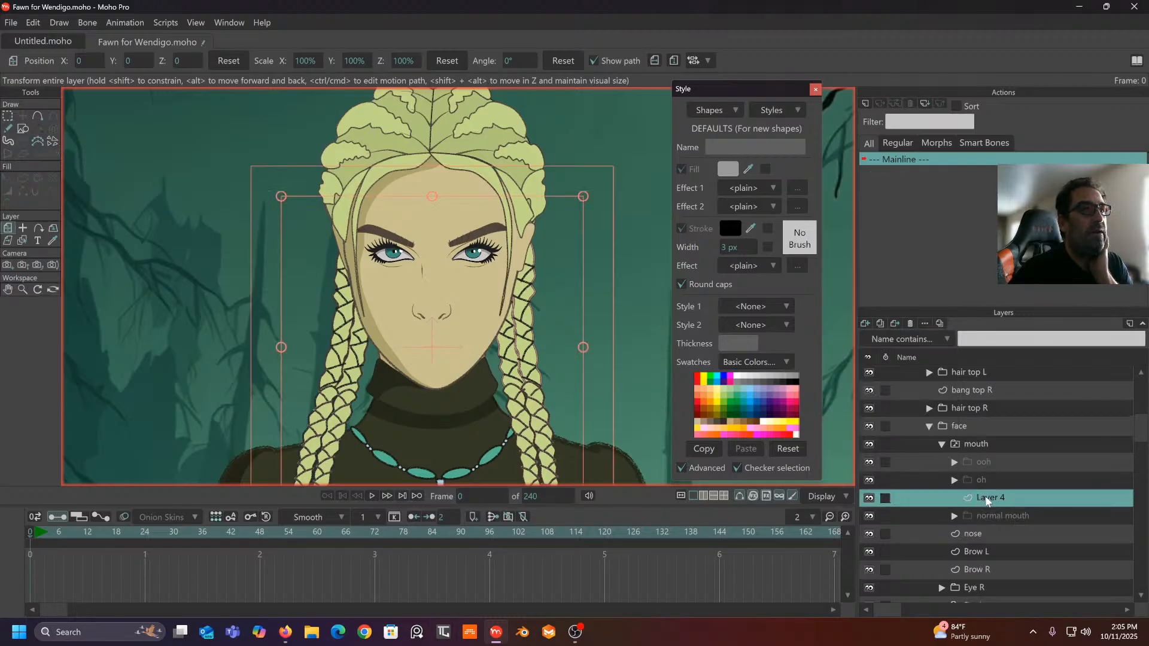
double_click(986, 499)
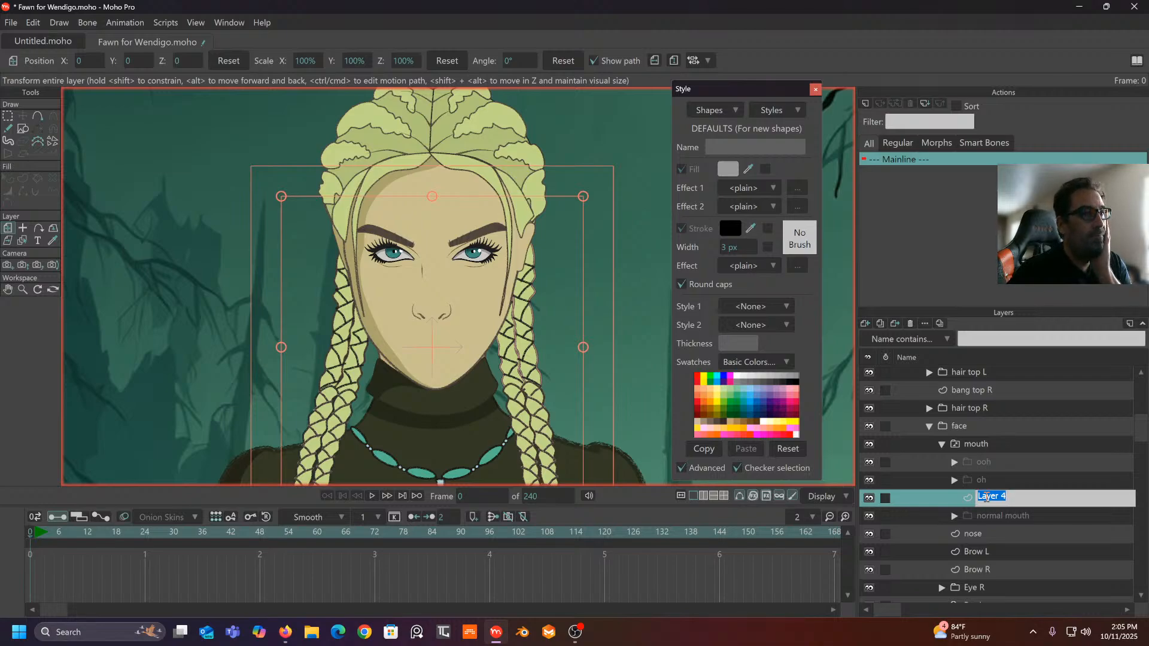
key(Return)
right_click(1004, 497)
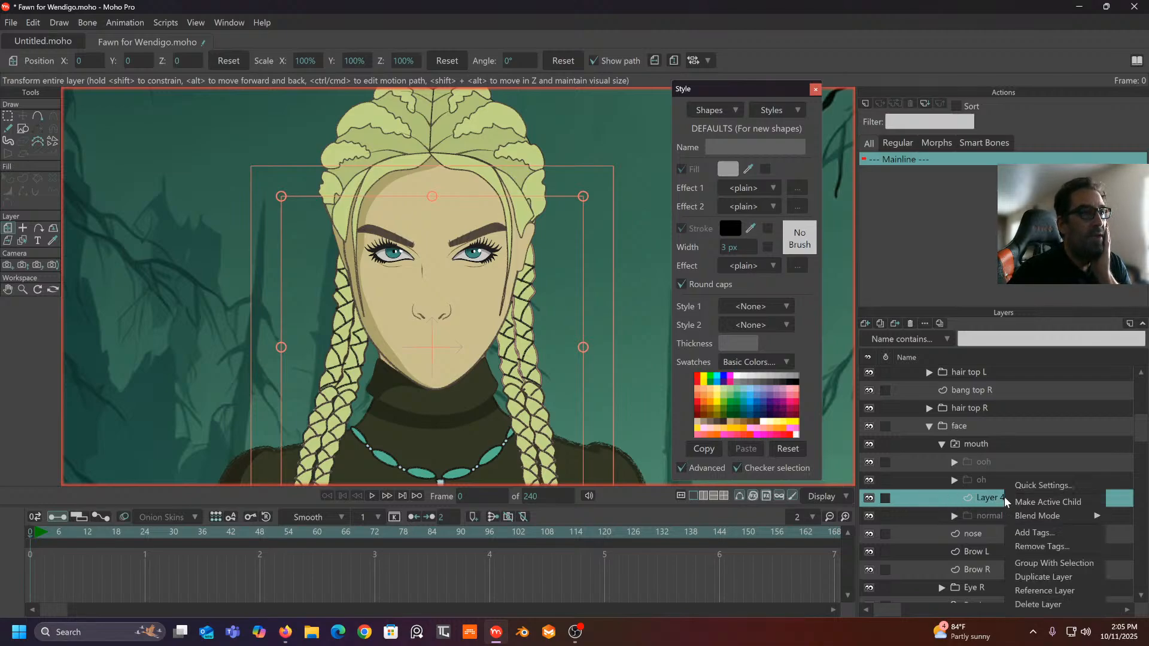
click(1029, 602)
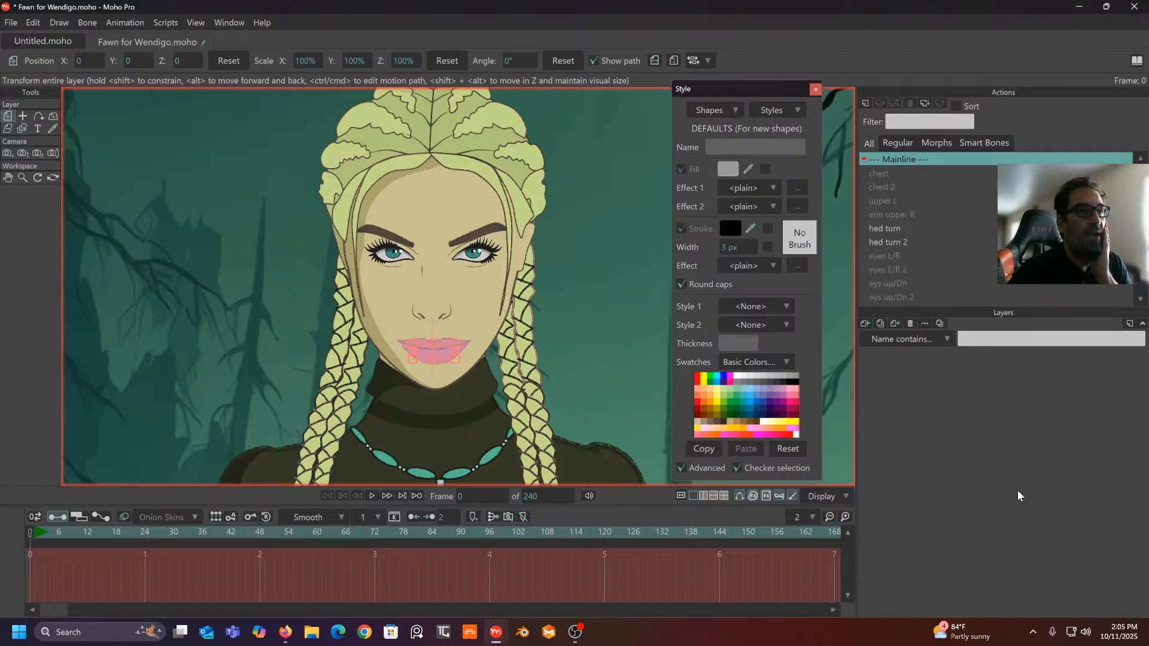
- Duplicate the normal mouth layer and rename the copy ch/S/t
right_click(1025, 500)
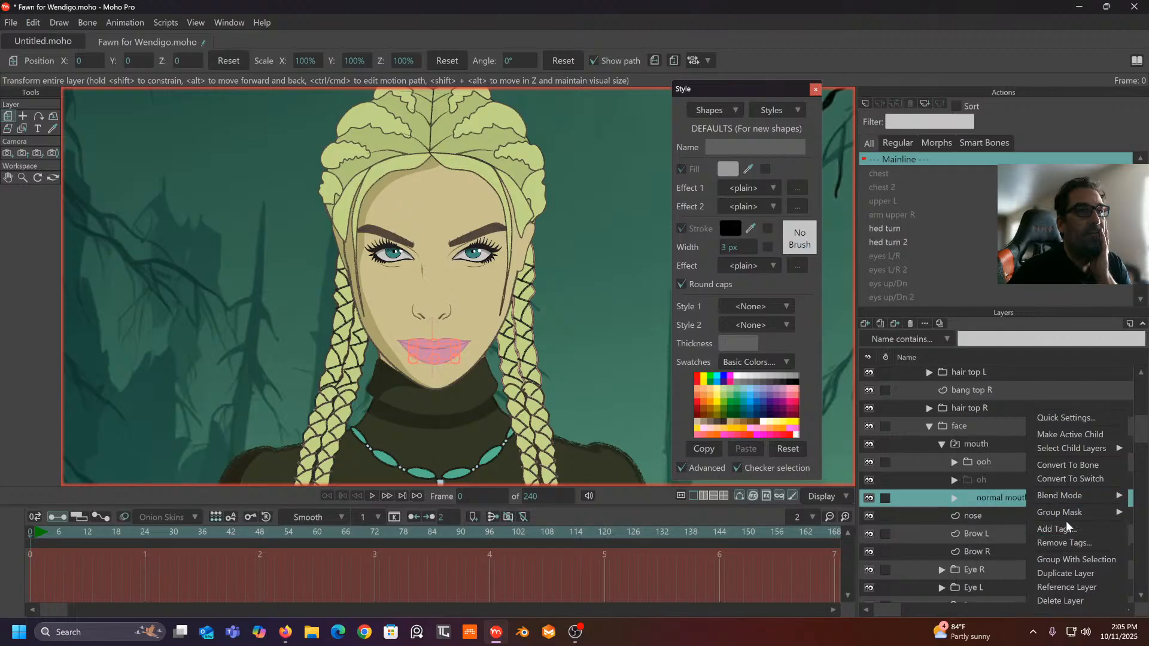
mouse_move(1068, 498)
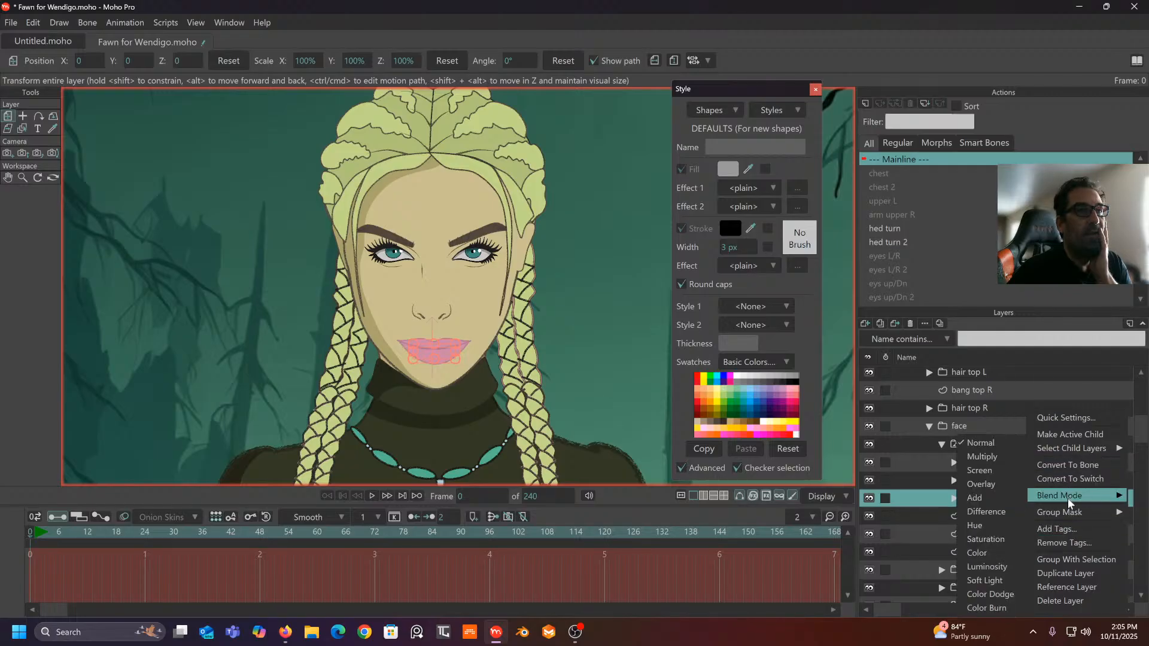
click(1062, 574)
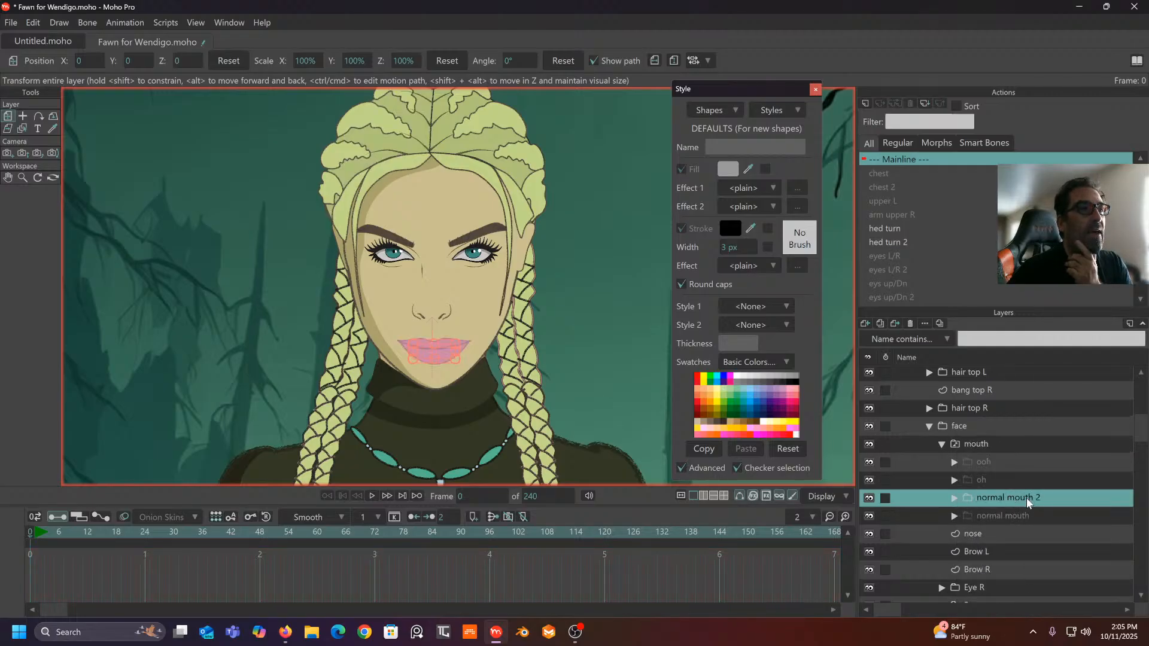
double_click(1024, 498)
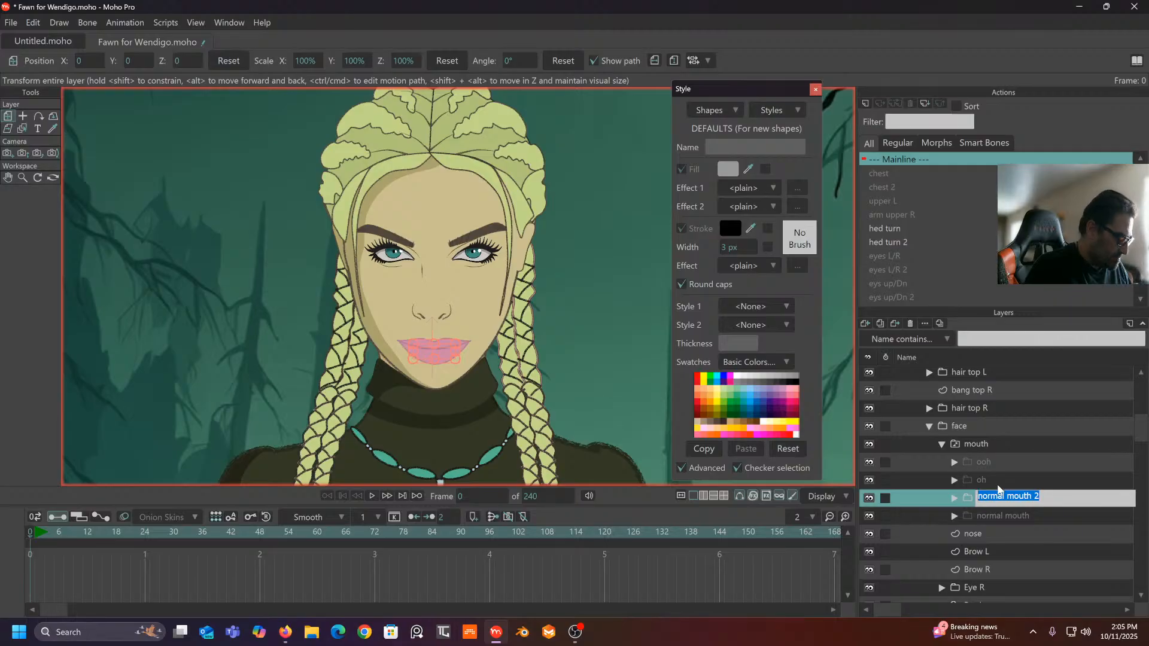
text(ch/S/t)
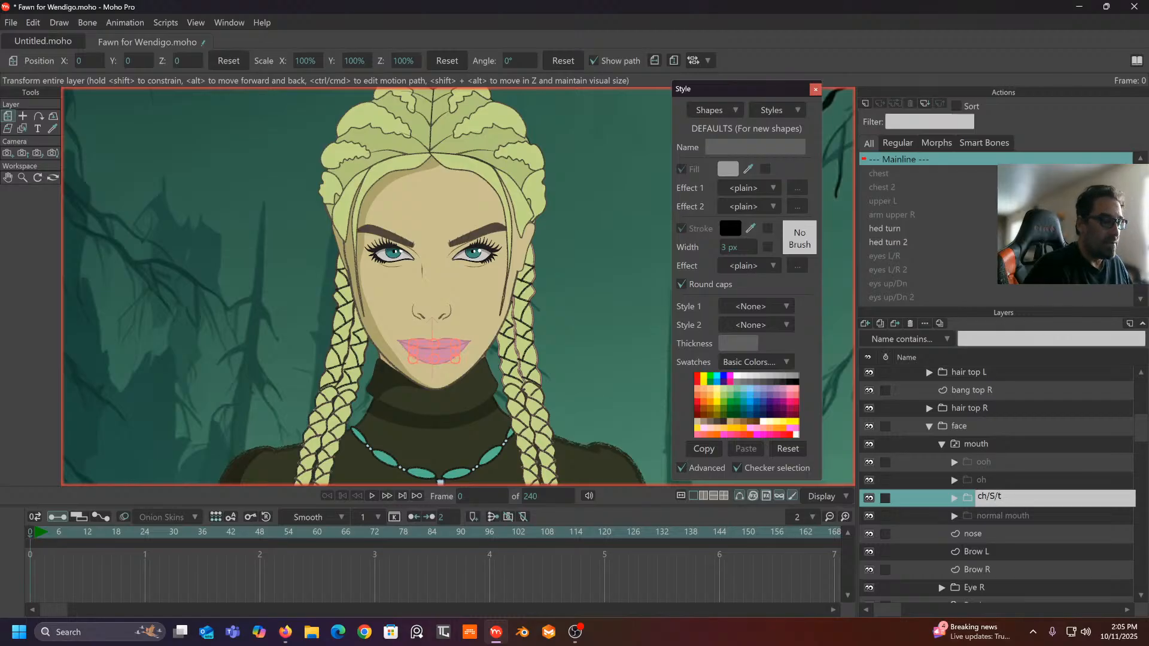
key(Return)
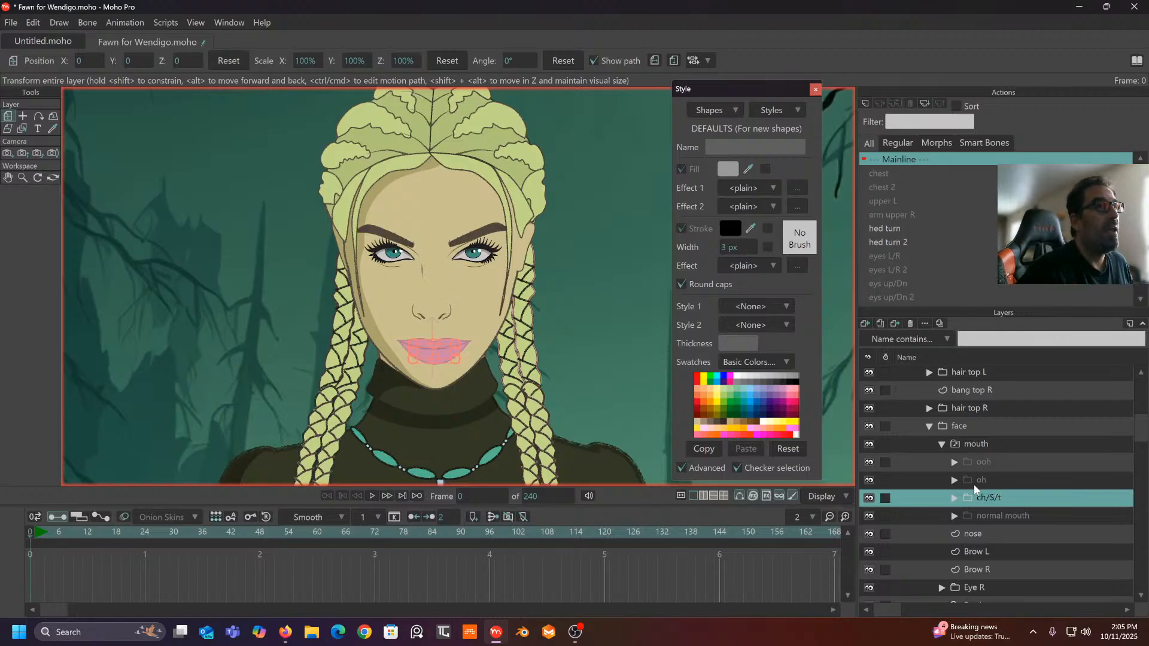
- Expand ch/S/t and pull its top lip upward with a wide-radius Magnet tool
click(957, 501)
scroll(994, 499, down, 2)
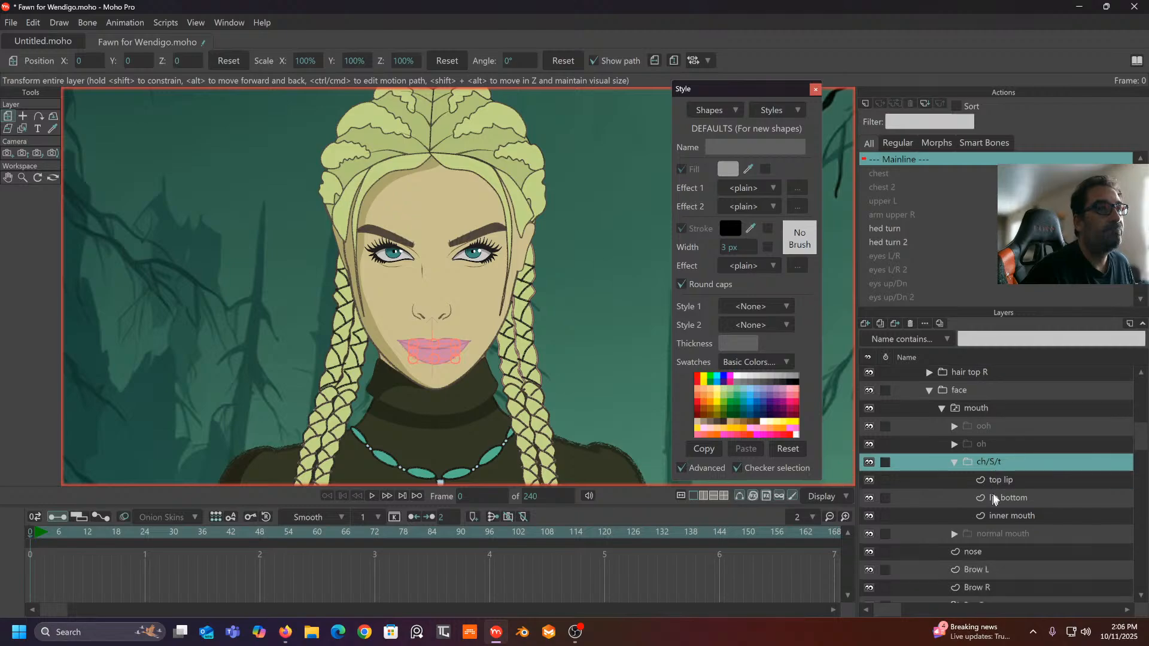
click(1000, 481)
scroll(402, 359, up, 5)
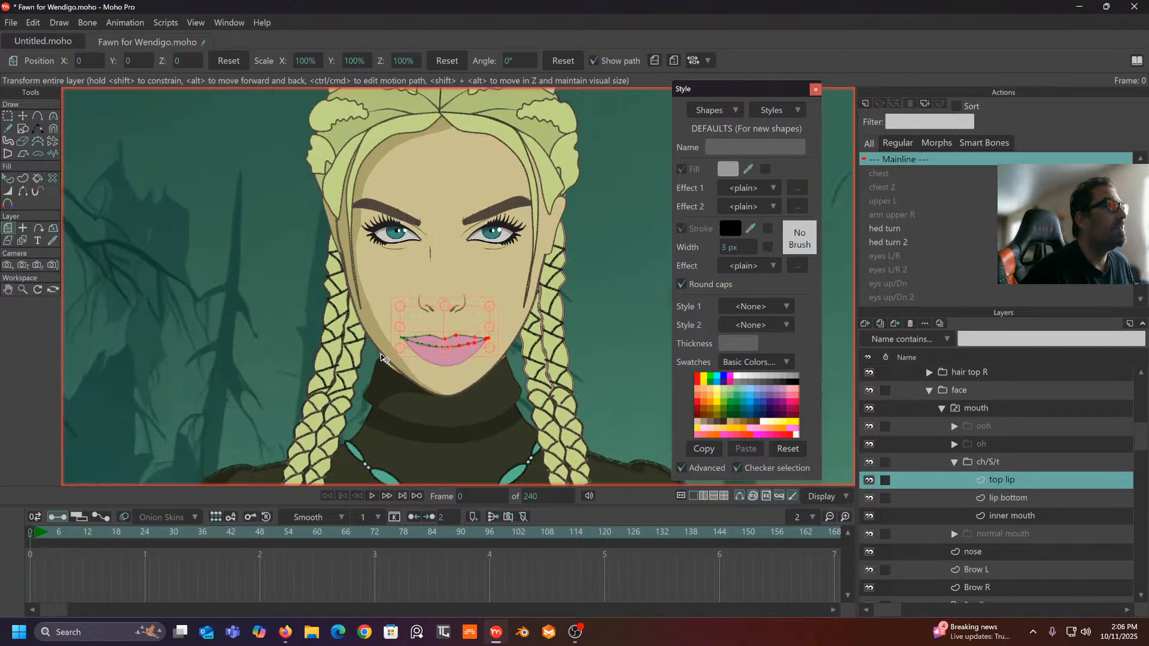
scroll(383, 321, up, 2)
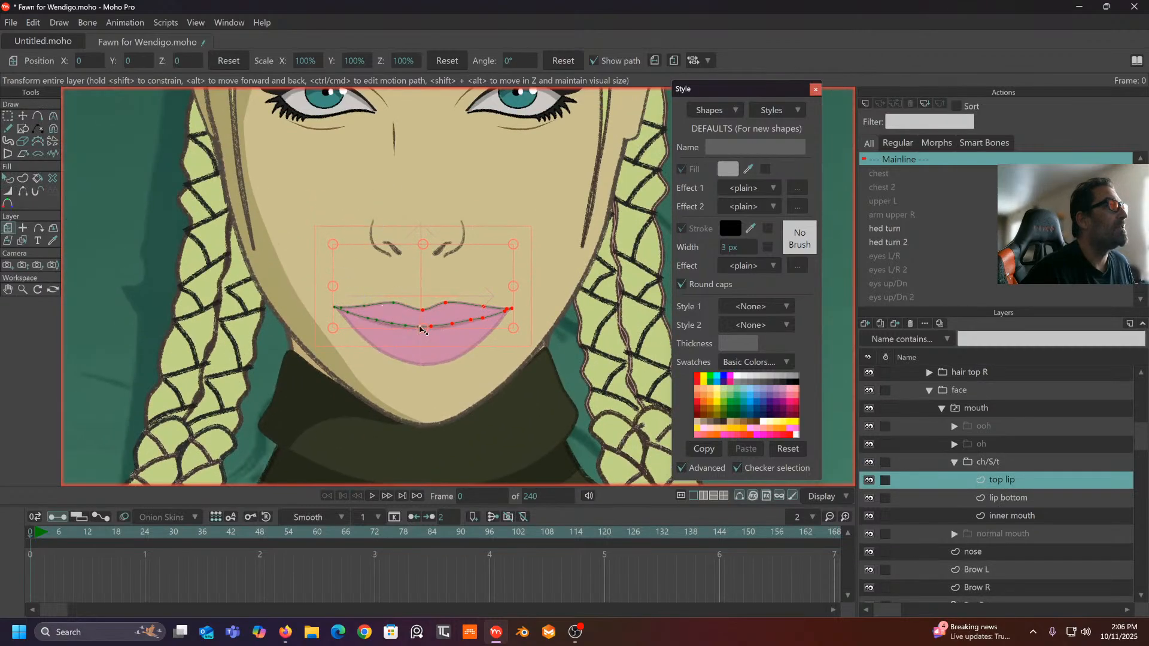
click(55, 120)
click(52, 131)
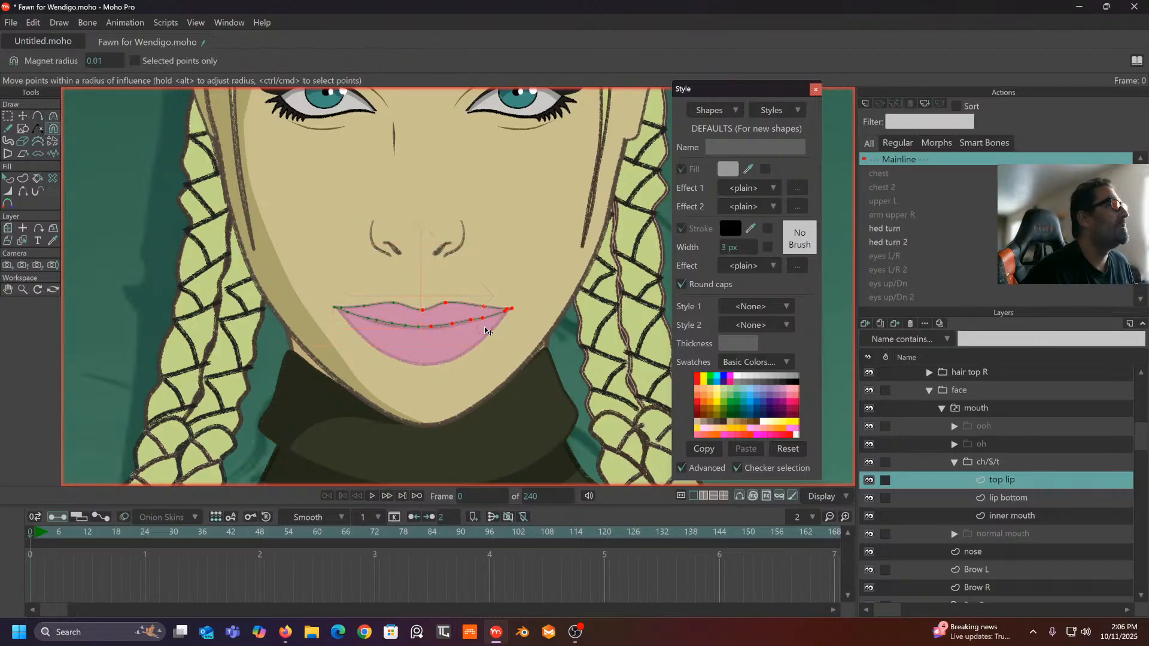
drag(91, 58, 154, 64)
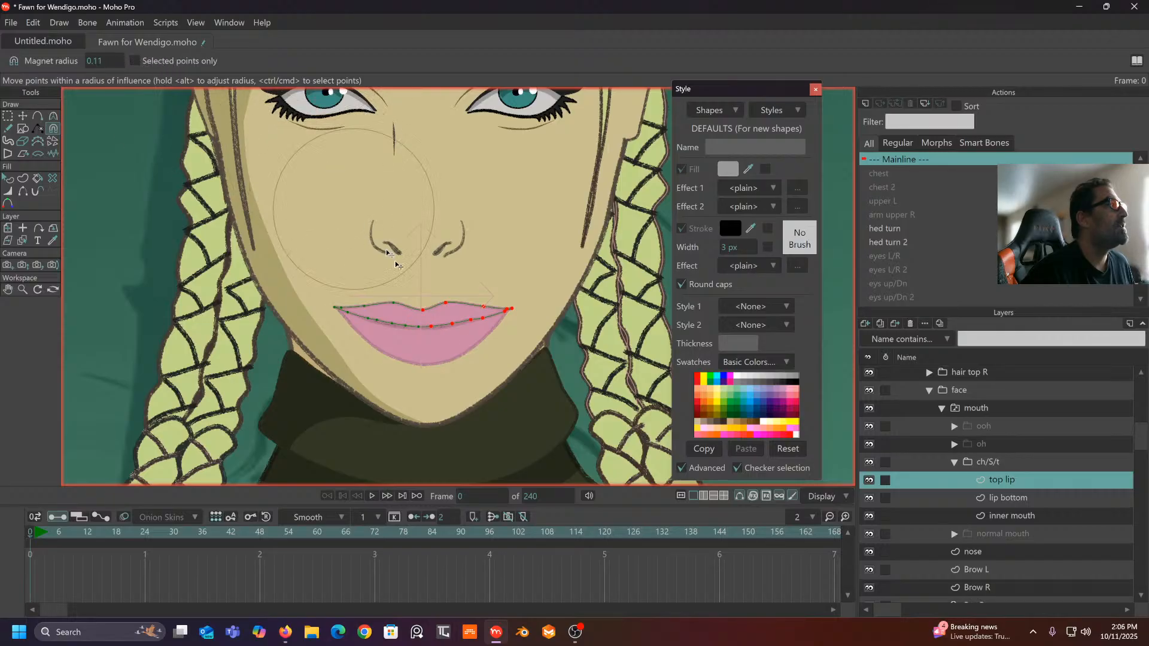
drag(424, 310, 423, 294)
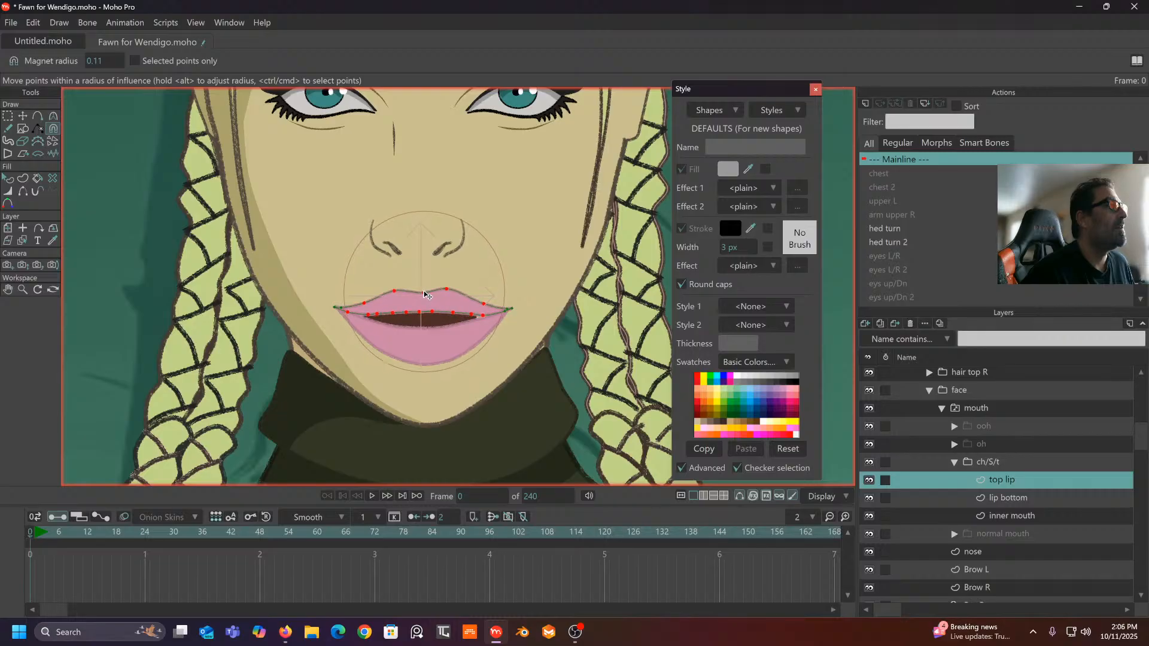
- Reshape the bottom lip with a 0.06 magnet radius and stretch the inner mouth's right corner outward
click(1018, 500)
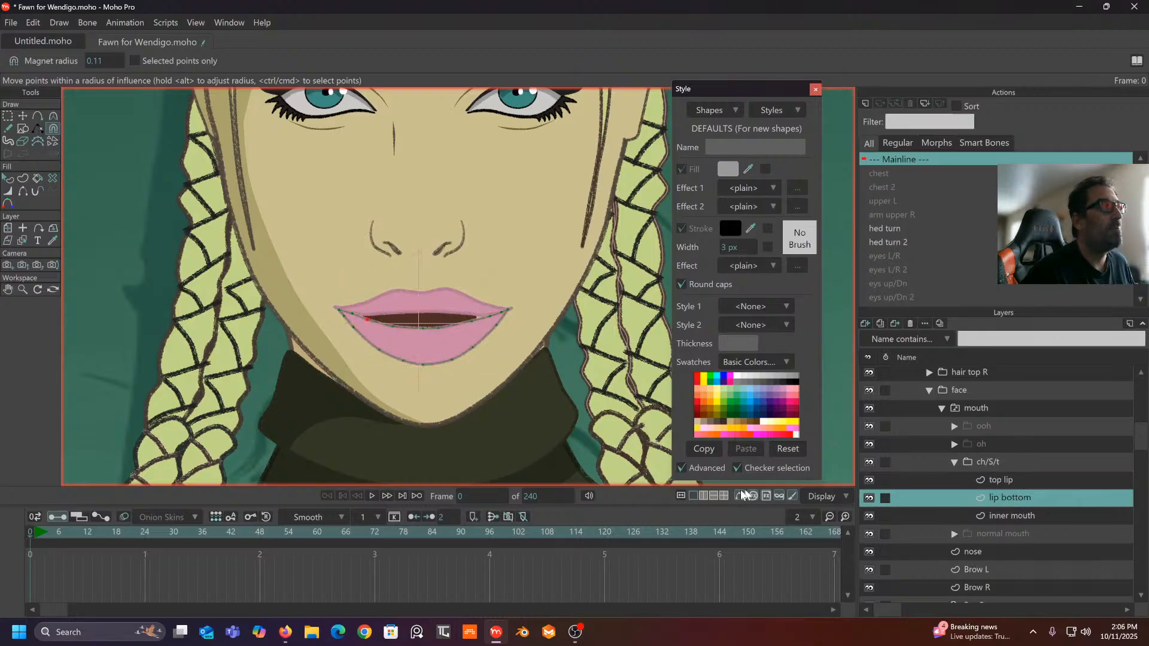
drag(422, 339, 422, 346)
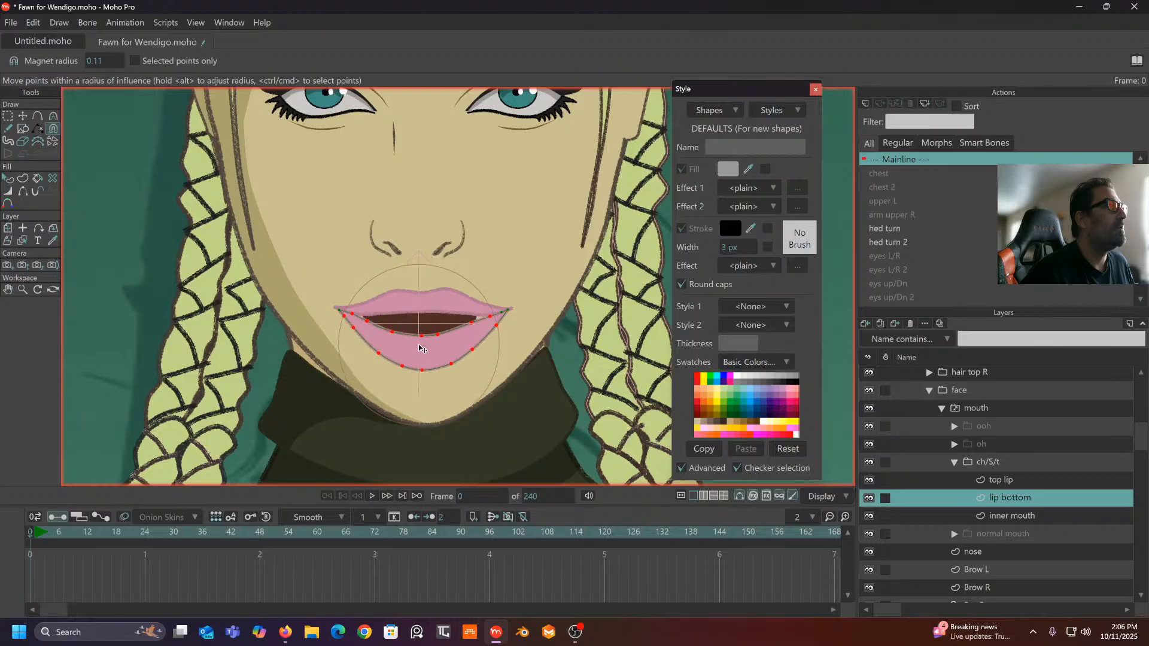
drag(121, 63, 82, 71)
scroll(455, 319, up, 1)
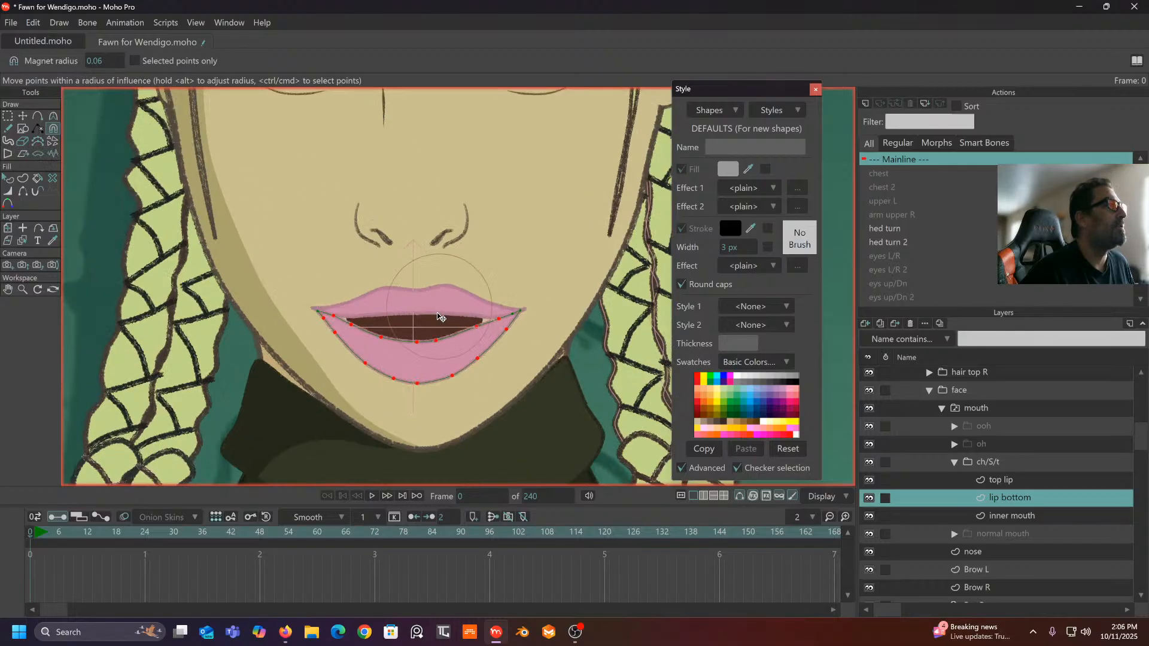
drag(459, 354, 466, 357)
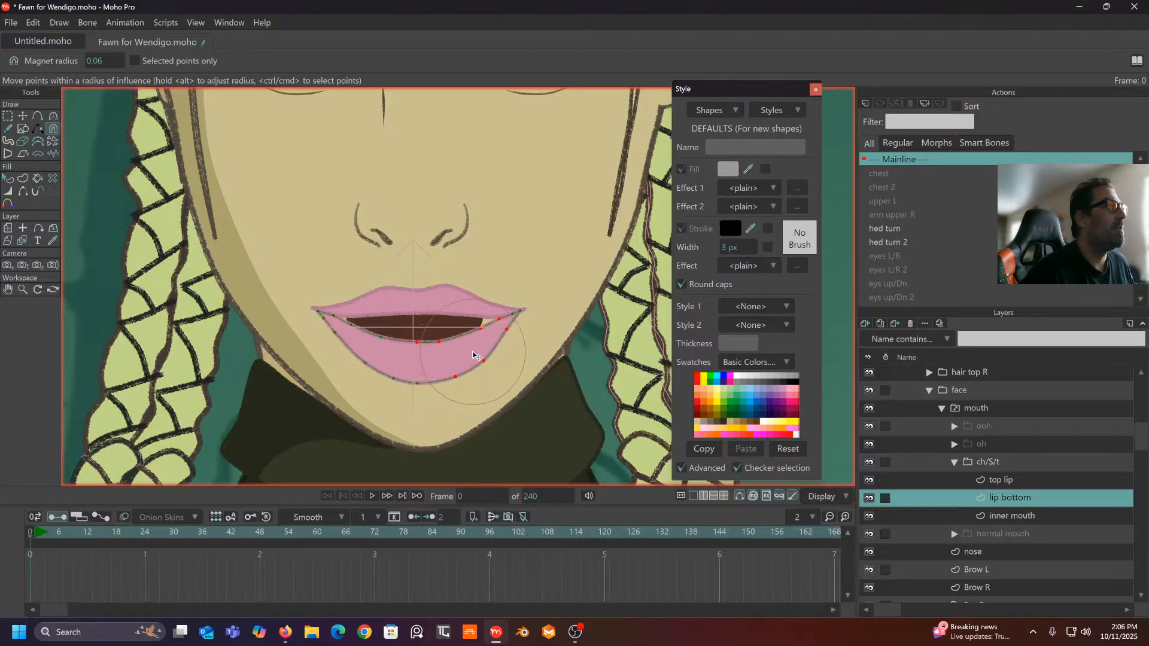
drag(383, 340, 368, 342)
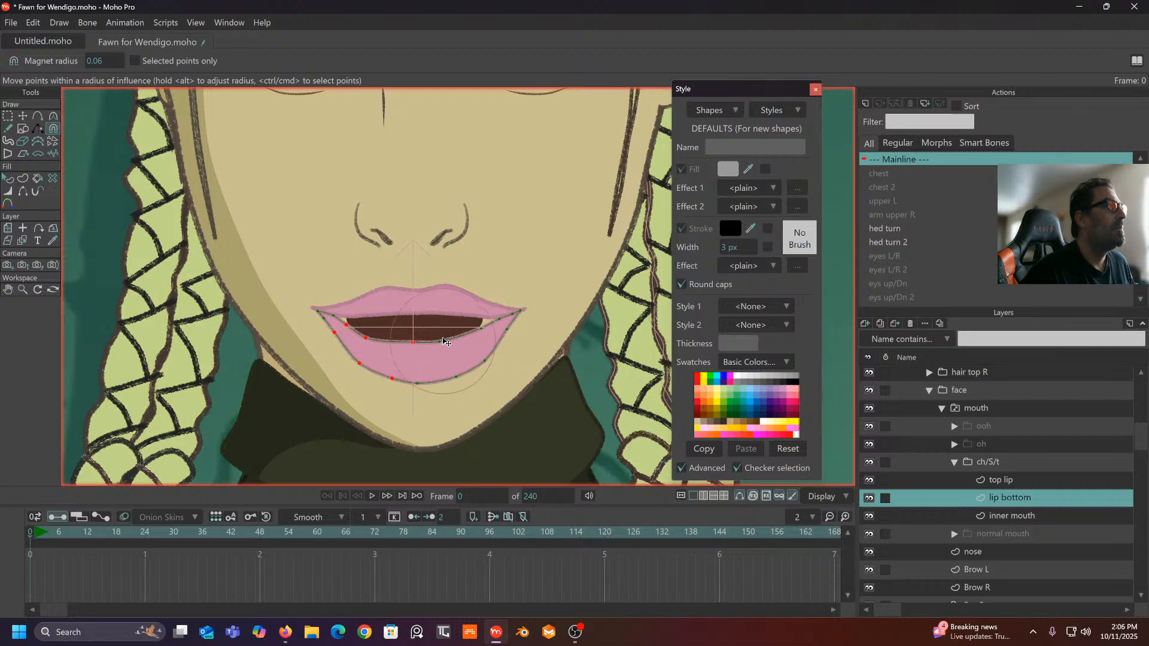
drag(460, 338, 465, 339)
click(1006, 514)
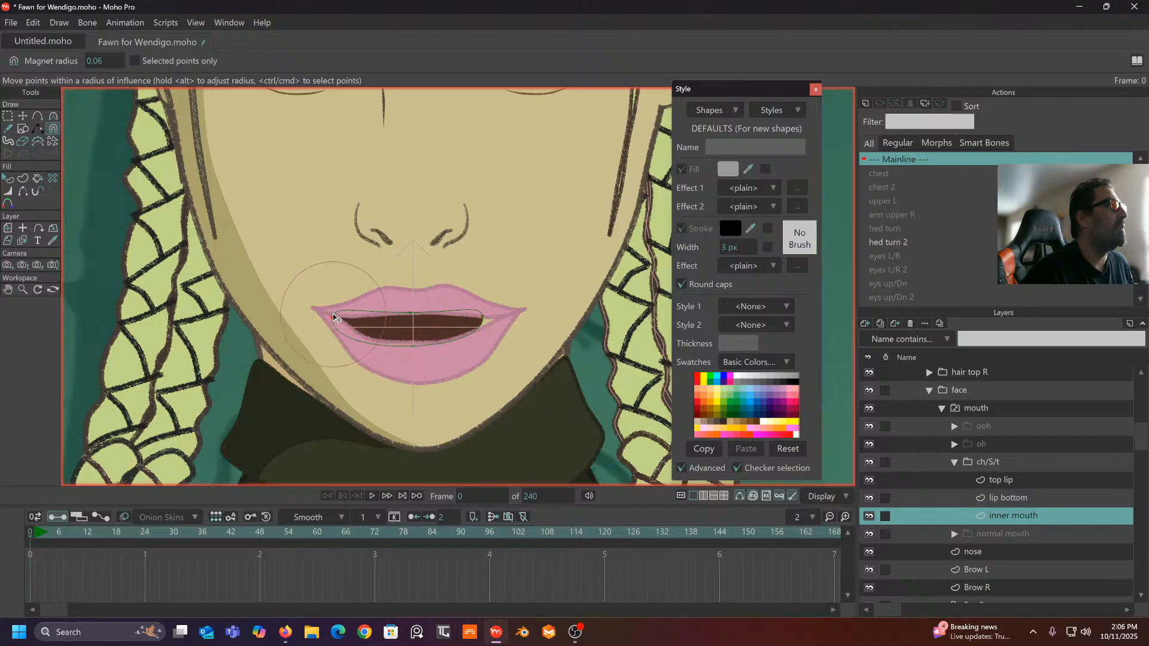
drag(485, 318, 499, 321)
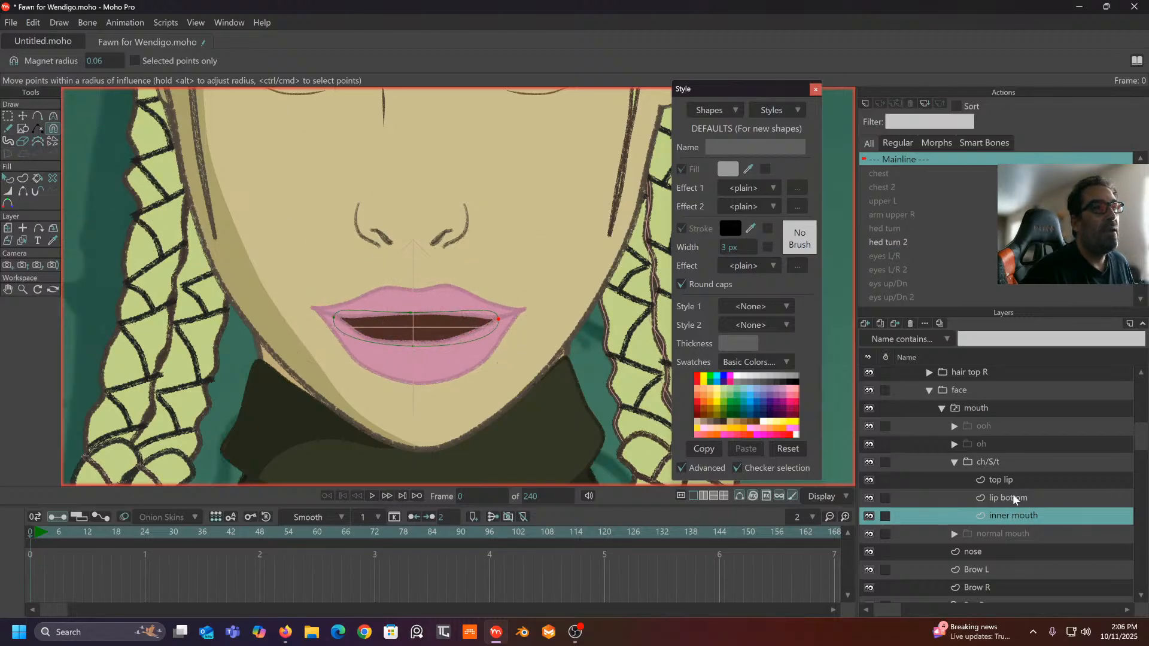
- Add a new vector layer above inner mouth named 'top teeth'
click(868, 325)
click(869, 335)
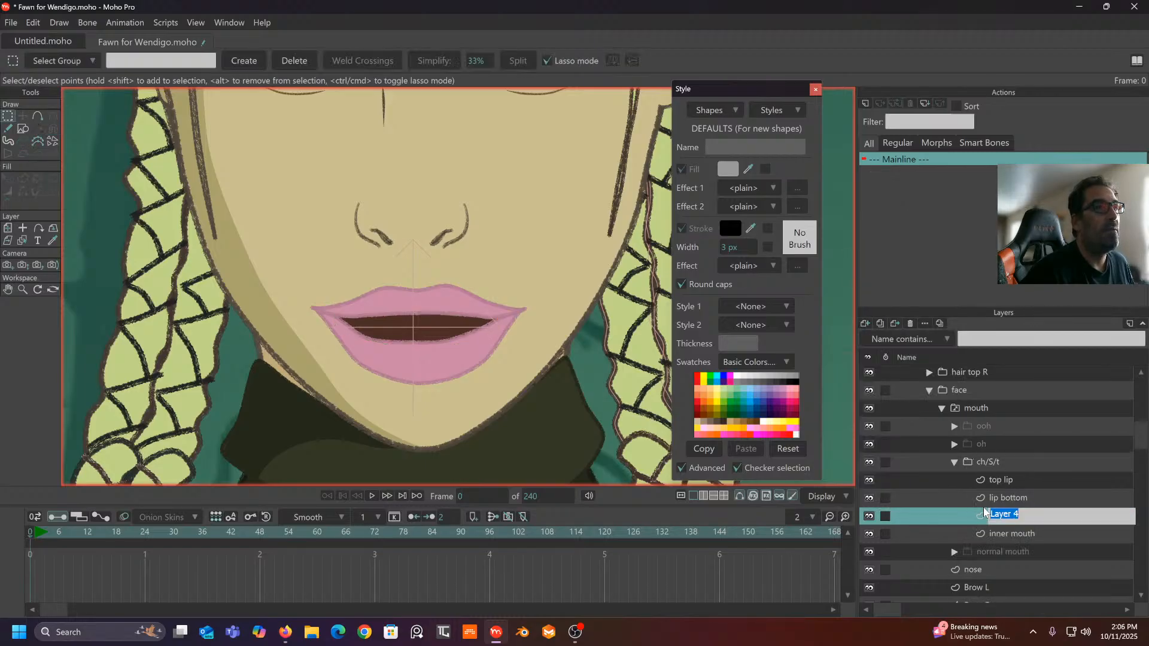
double_click(1005, 516)
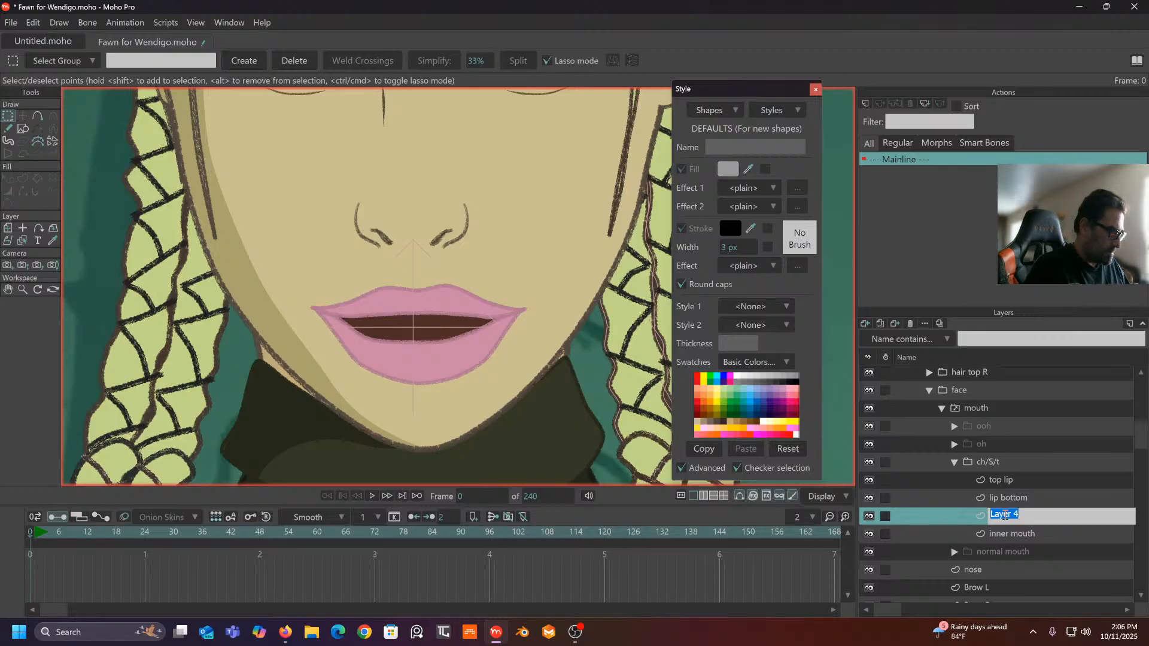
text(top tee)
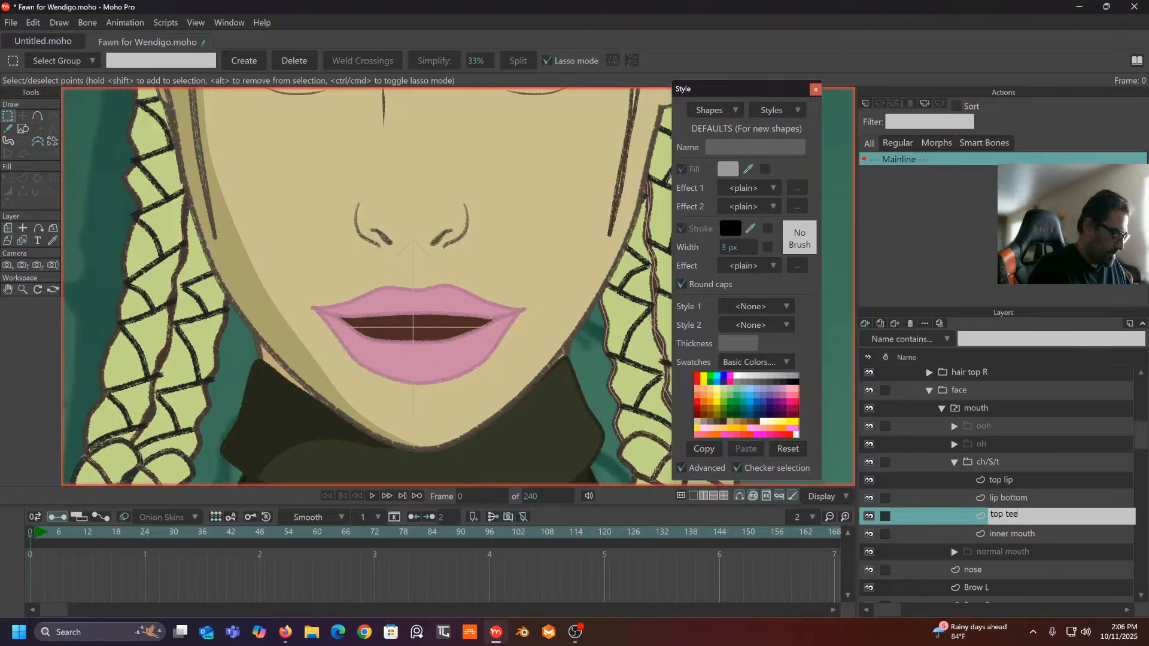
text(th)
key(Return)
- Draw a grey oval across the mouth opening and select the teeth shape
scroll(348, 294, up, 2)
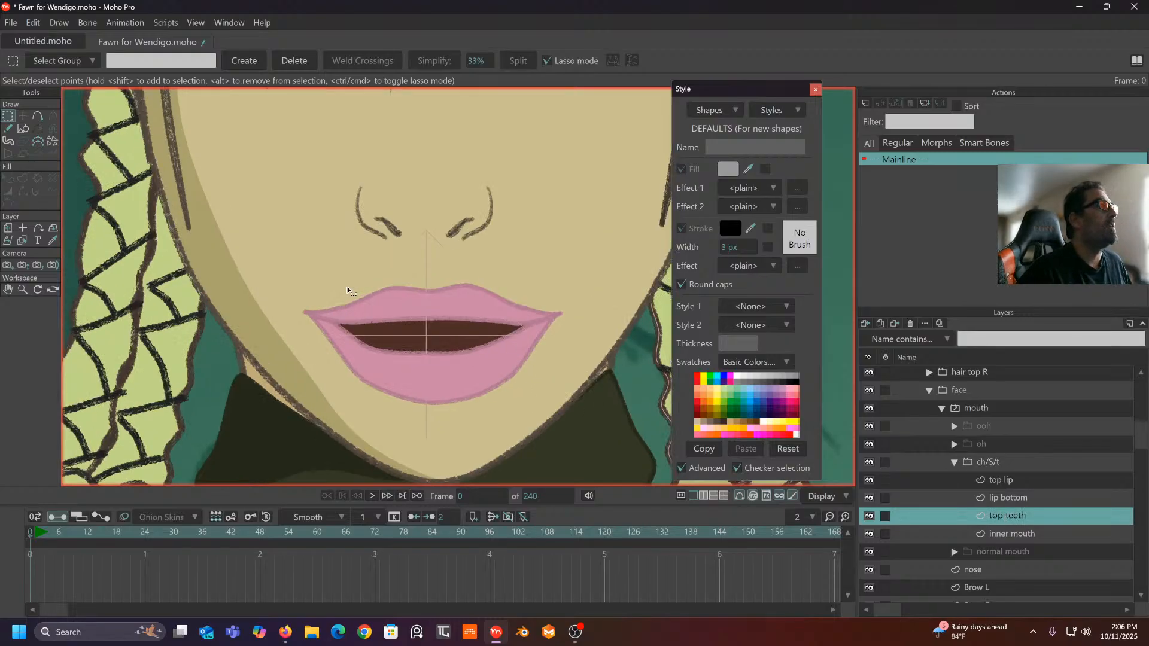
drag(311, 229, 311, 222)
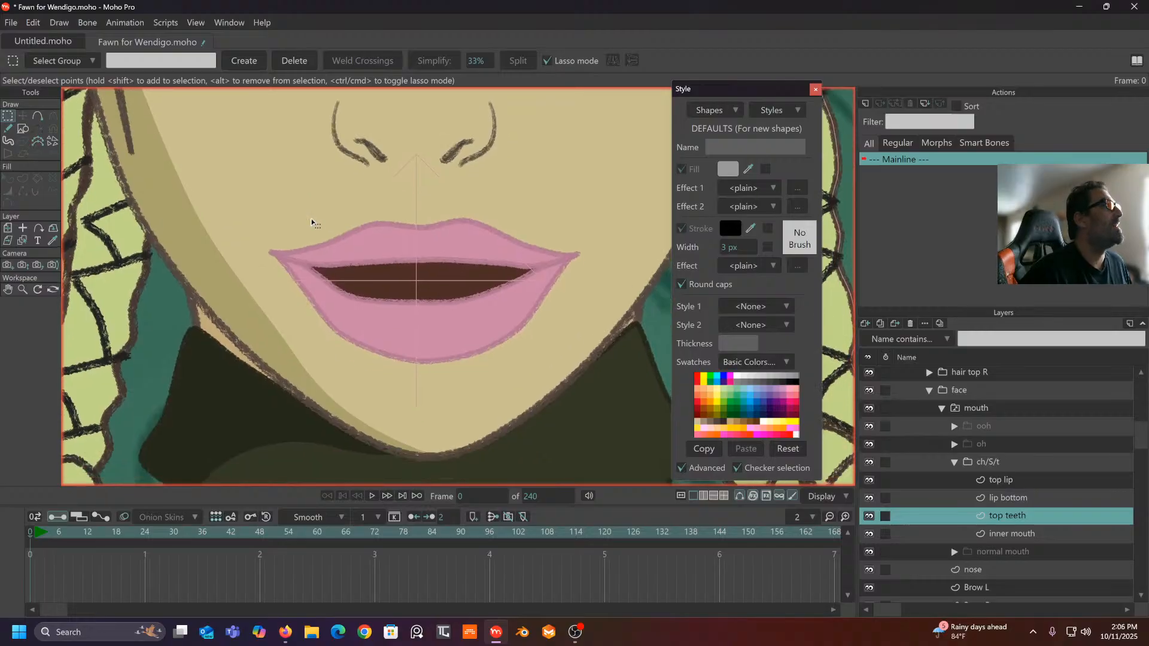
click(22, 128)
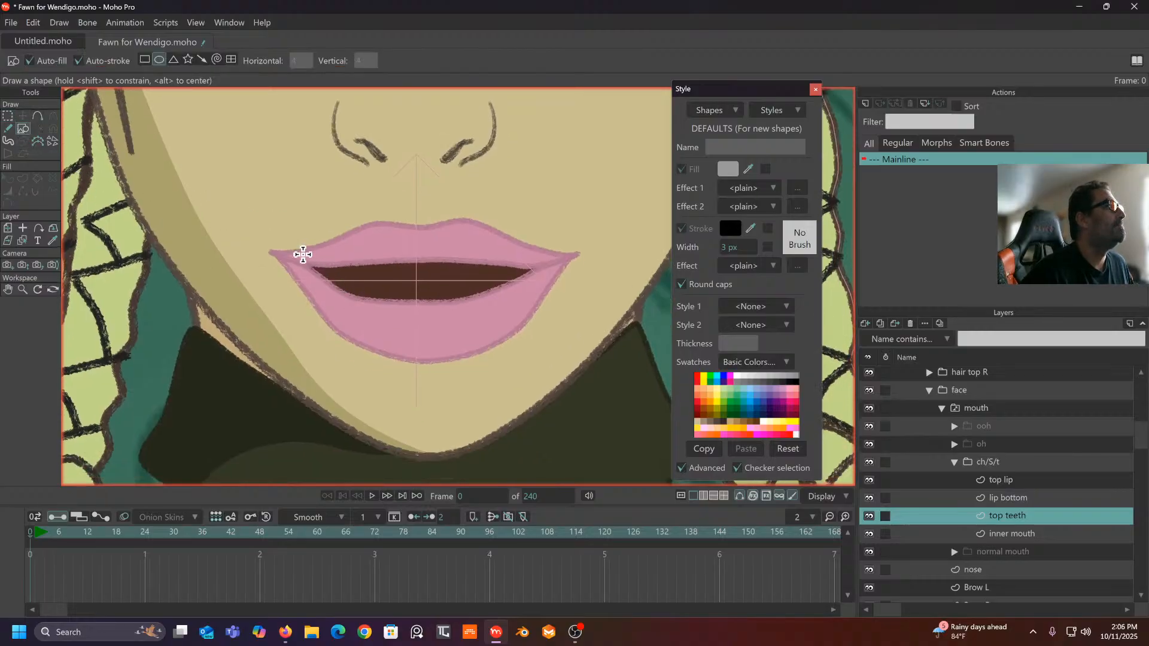
mouse_move(301, 253)
mouse_down()
mouse_move(482, 293)
mouse_move(554, 295)
mouse_move(547, 285)
mouse_up()
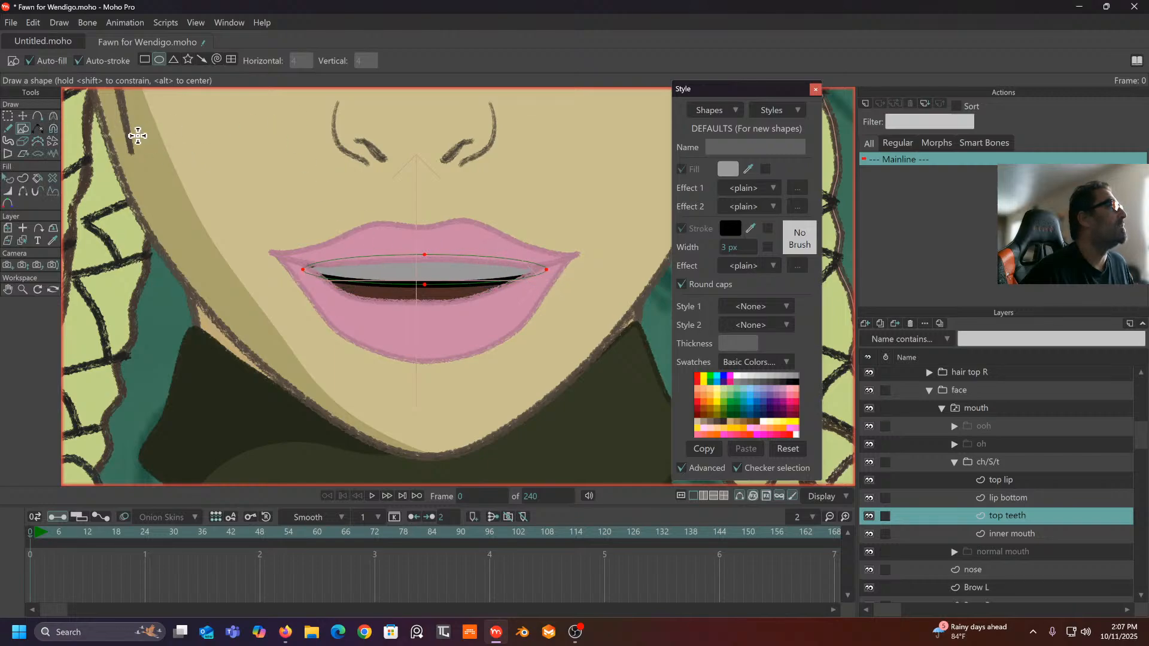
click(24, 117)
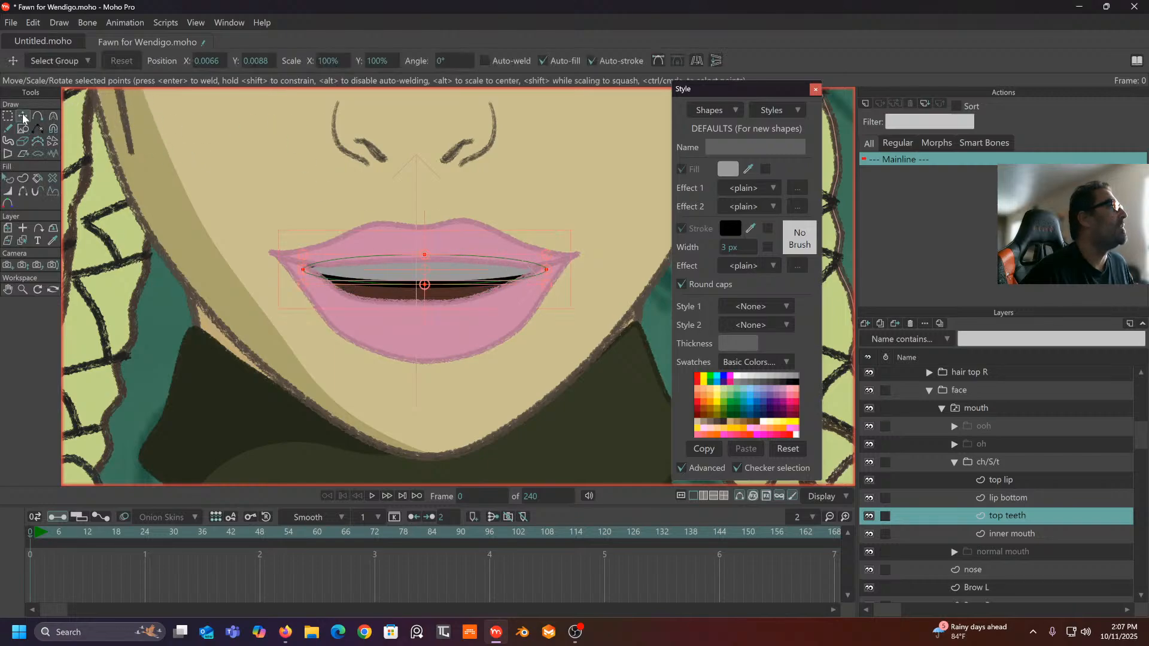
click(8, 179)
click(371, 275)
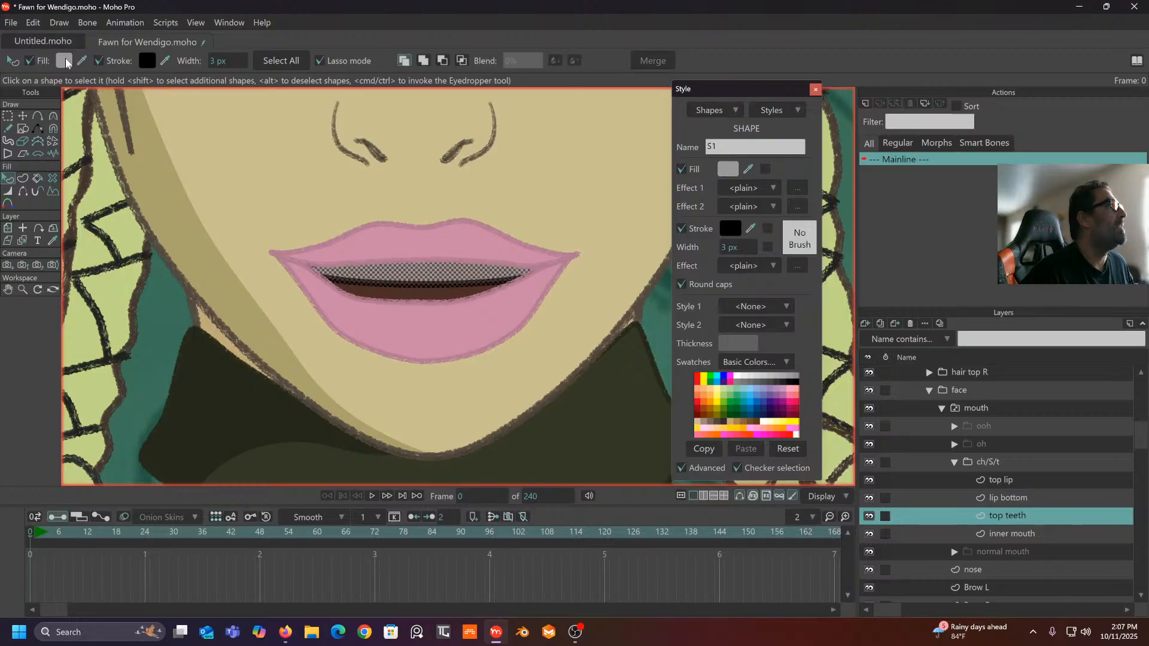
- Set the teeth fill colour to pure white (FFFFFF)
click(64, 61)
drag(641, 124, 602, 96)
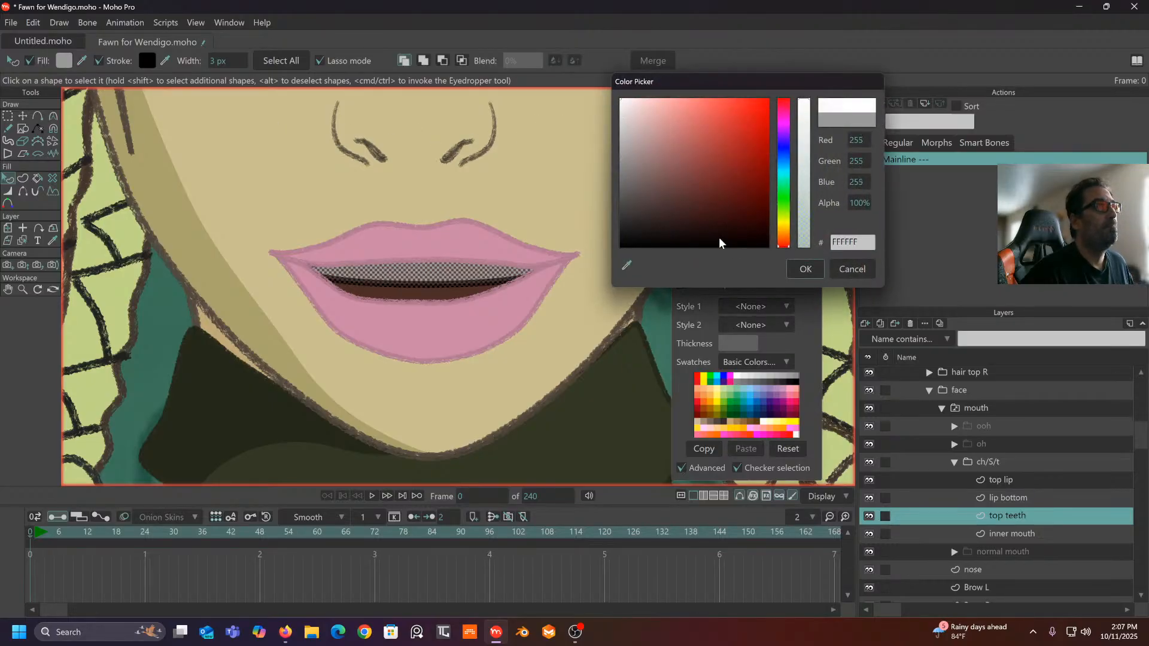
click(800, 271)
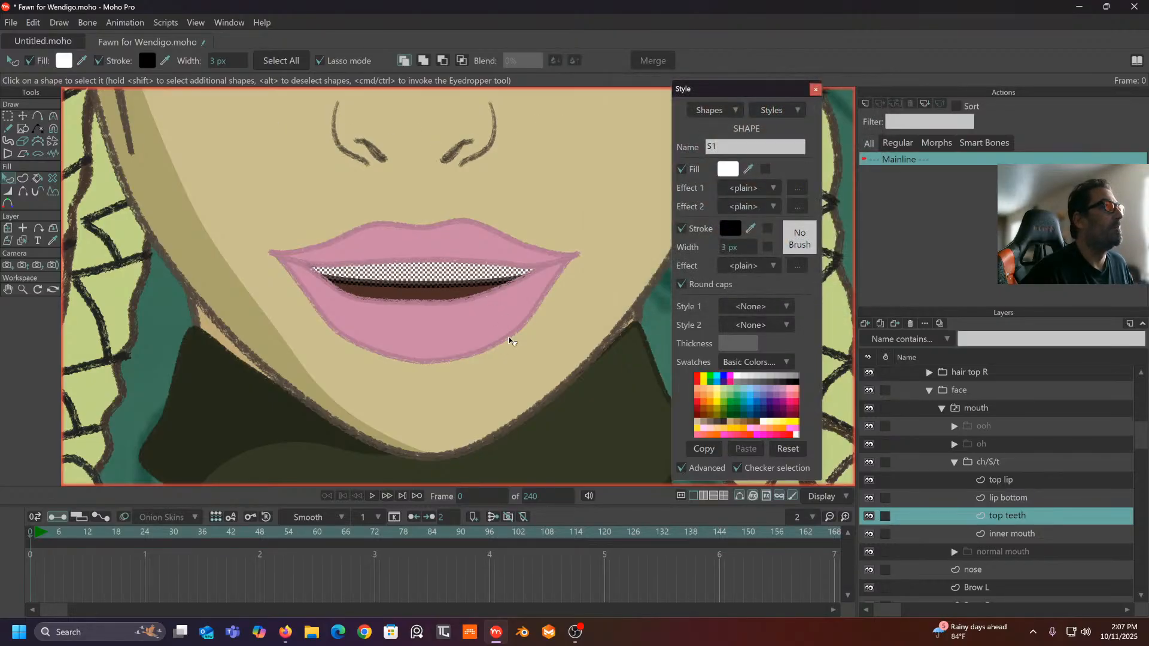
click(461, 218)
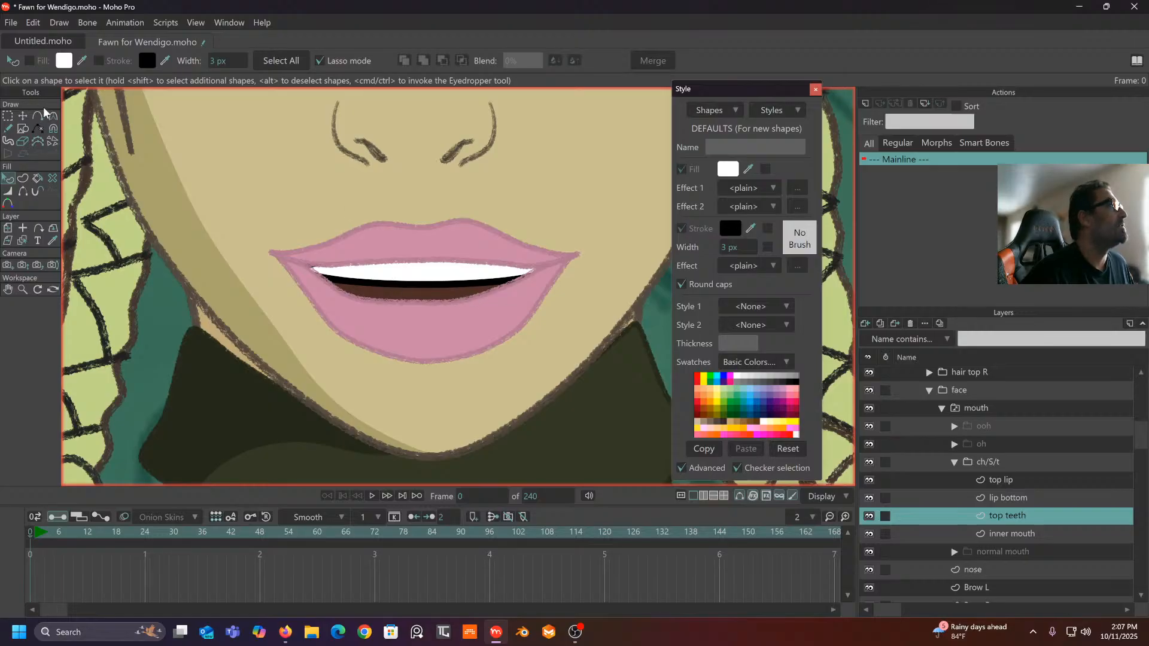
- Reshape the teeth oval's top curve, corners and bottom point to fit under the upper lip
click(23, 116)
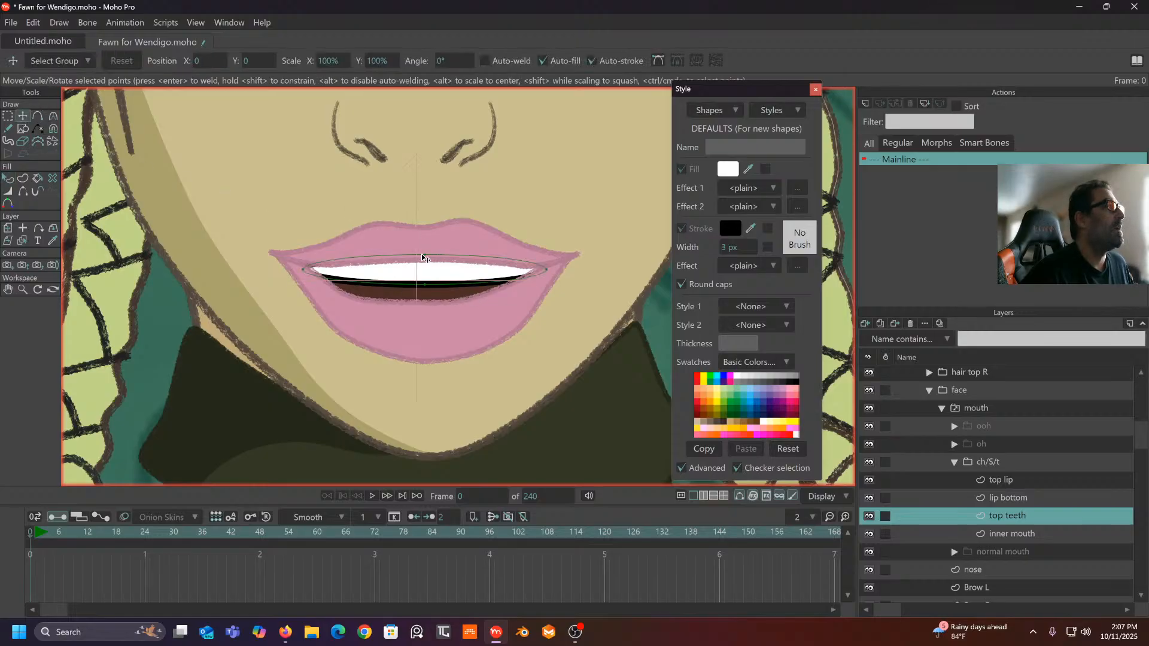
drag(423, 257, 427, 242)
click(302, 263)
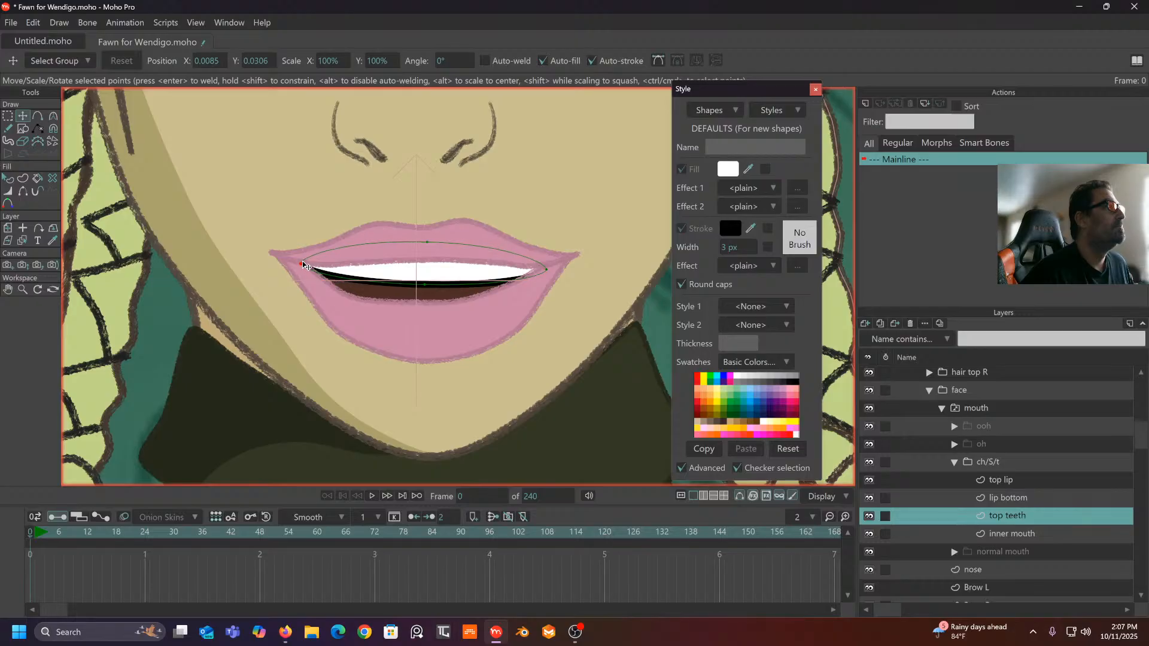
click(542, 267)
scroll(487, 254, down, 2)
drag(480, 270, 480, 267)
scroll(477, 264, down, 2)
scroll(475, 262, up, 3)
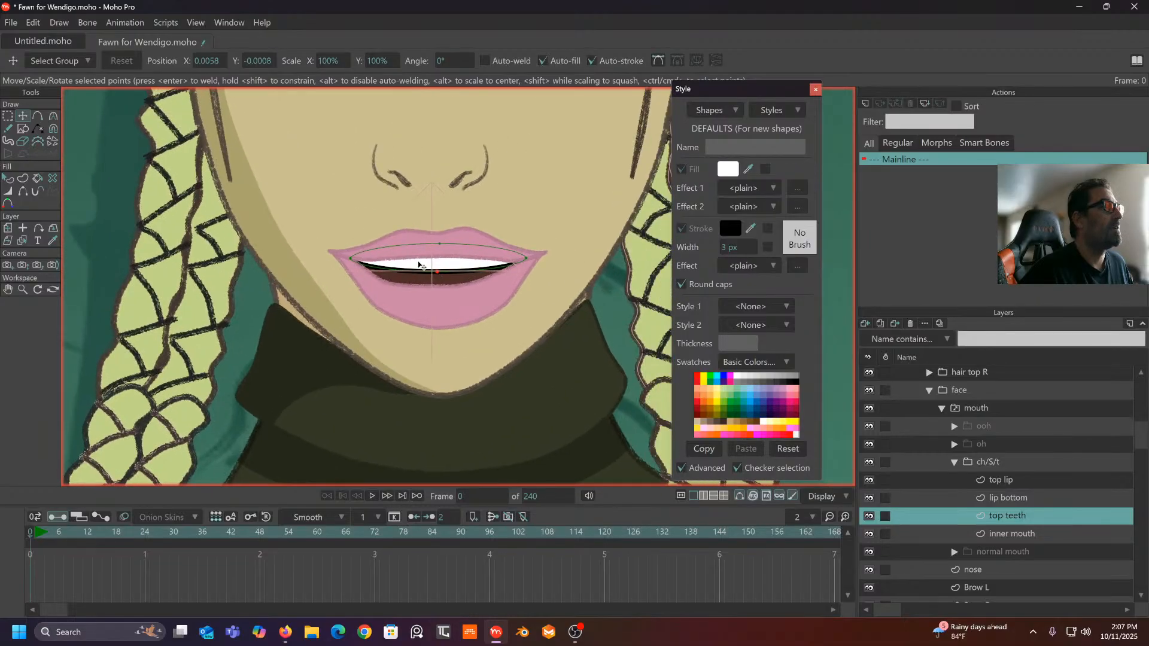
scroll(422, 281, up, 3)
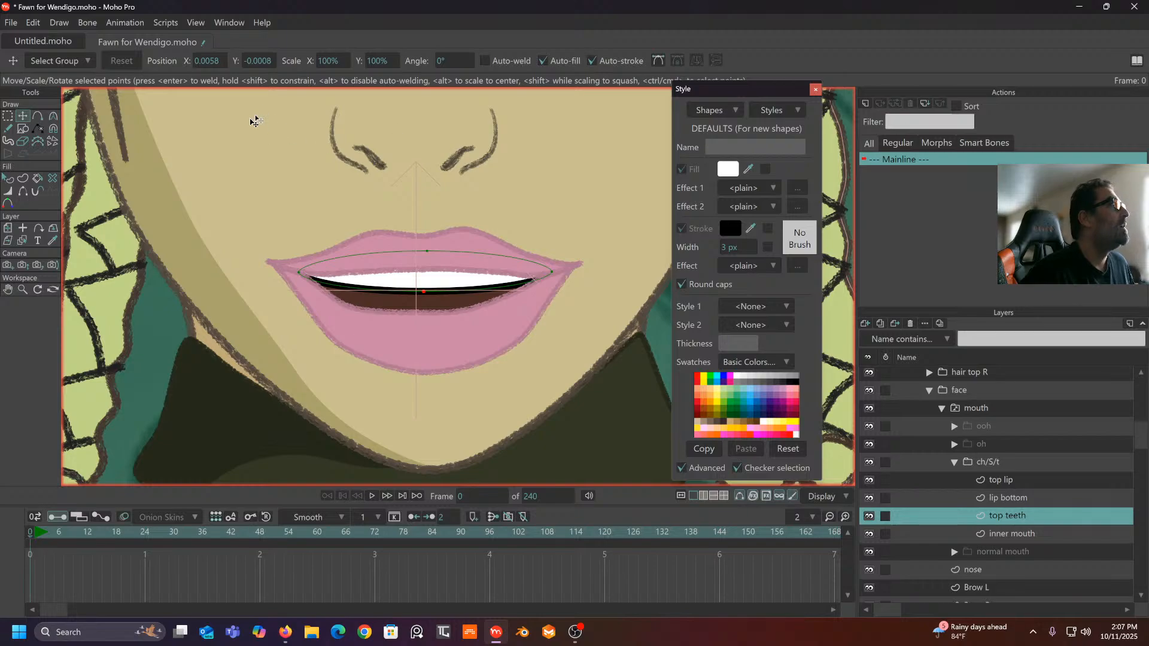
click(7, 193)
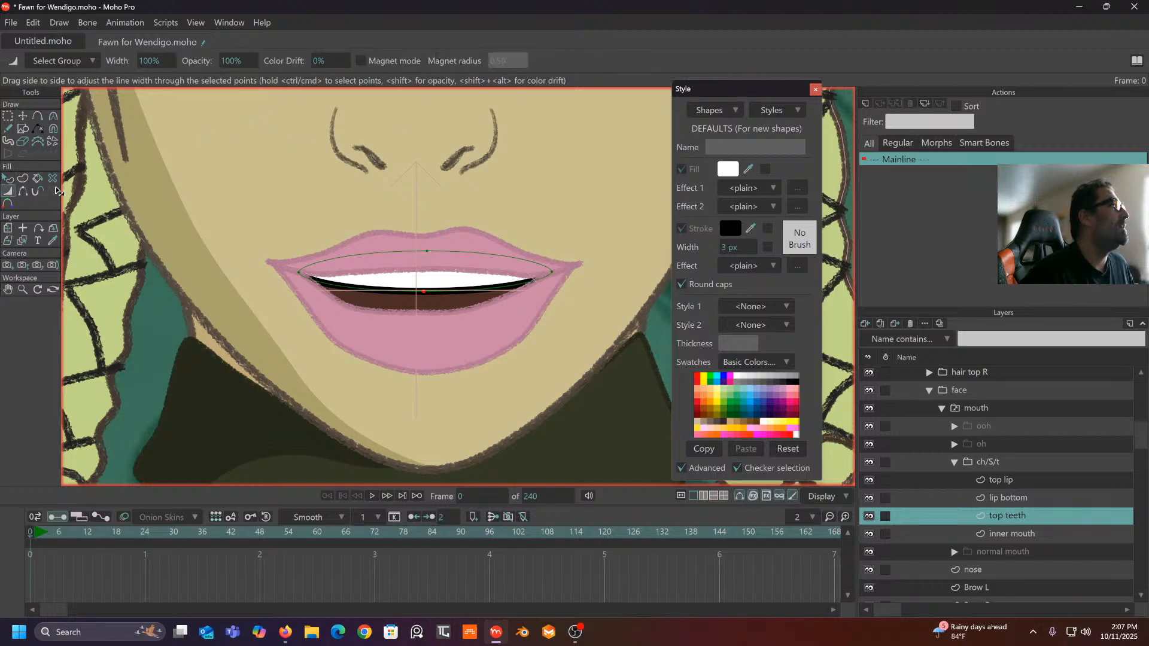
click(22, 190)
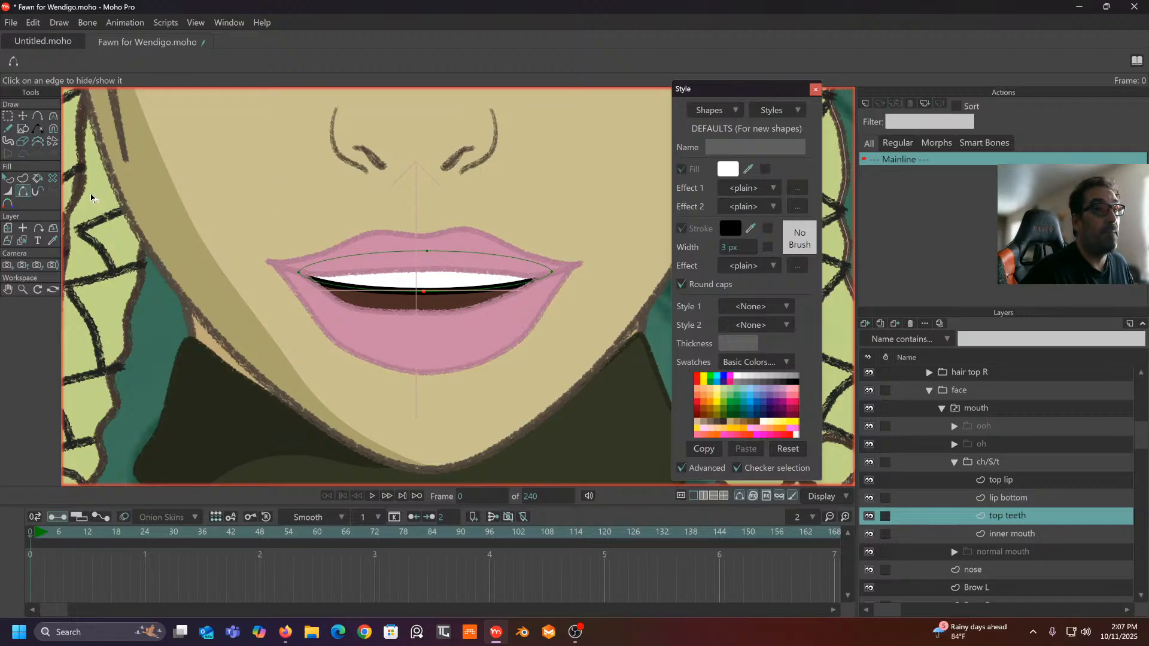
- Thin the teeth outline to about 10% width at its left and right corners
click(8, 191)
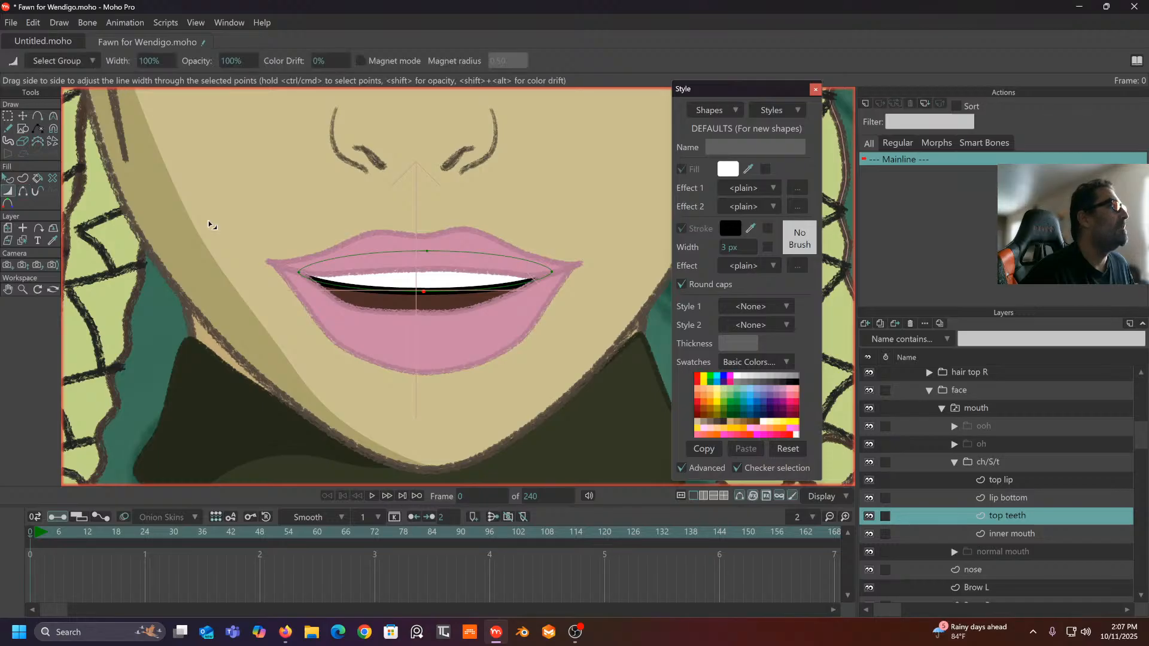
scroll(211, 223, up, 3)
mouse_move(471, 308)
mouse_down()
mouse_move(369, 260)
mouse_move(473, 299)
mouse_up()
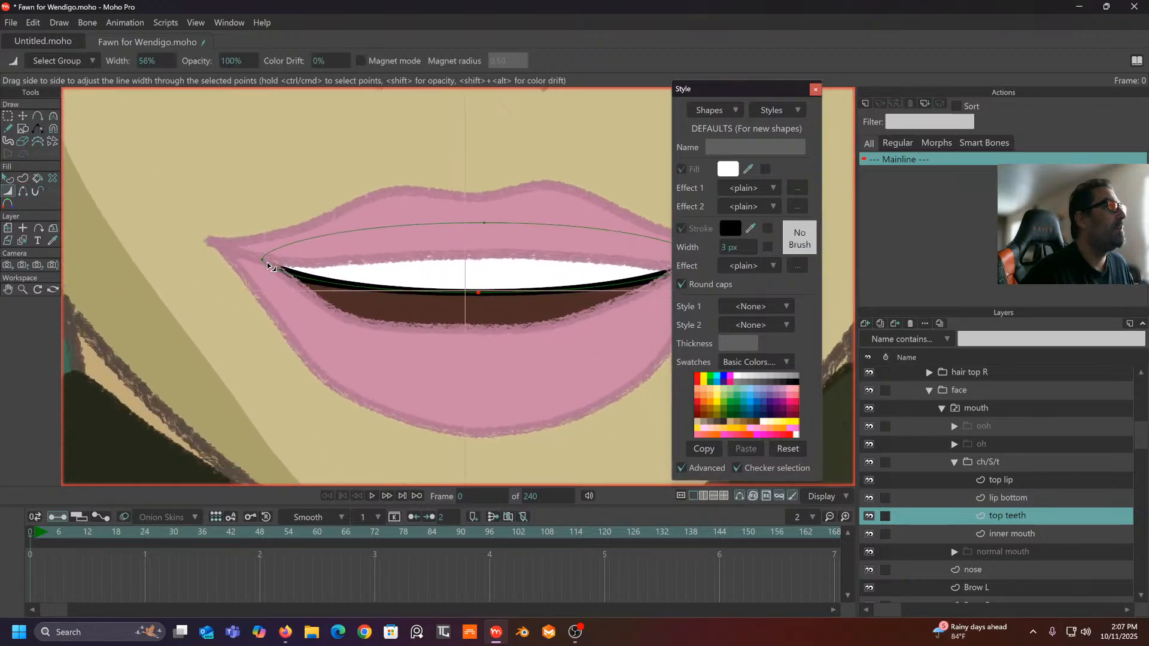
drag(268, 263, 246, 264)
drag(439, 254, 237, 232)
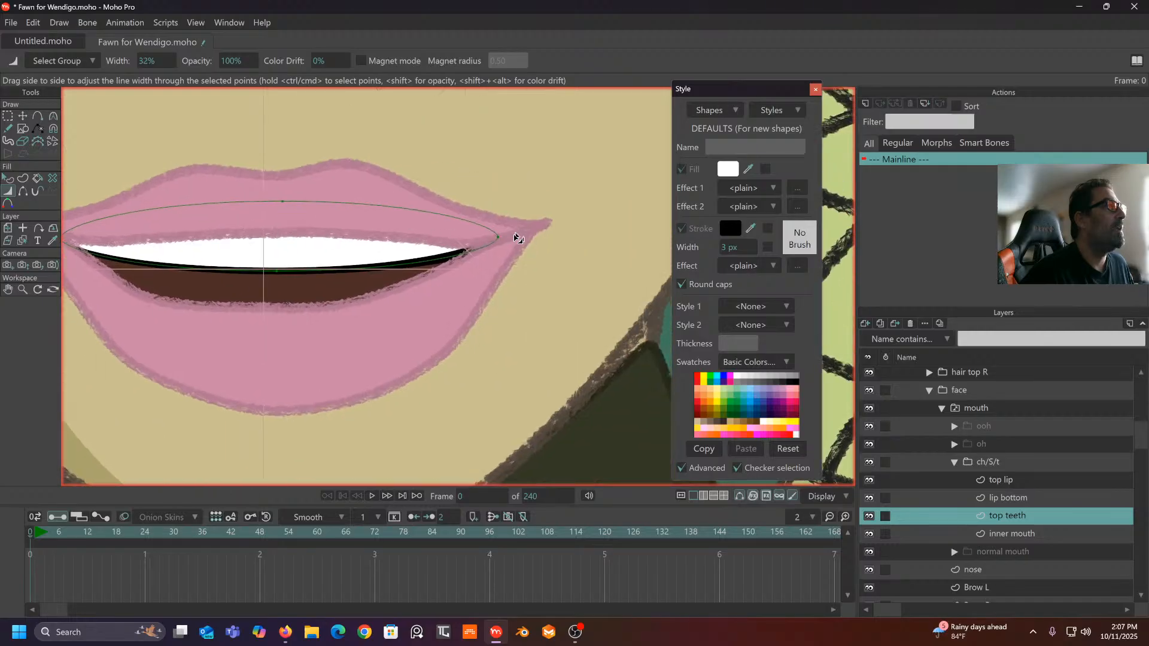
drag(495, 240, 471, 242)
drag(302, 240, 413, 230)
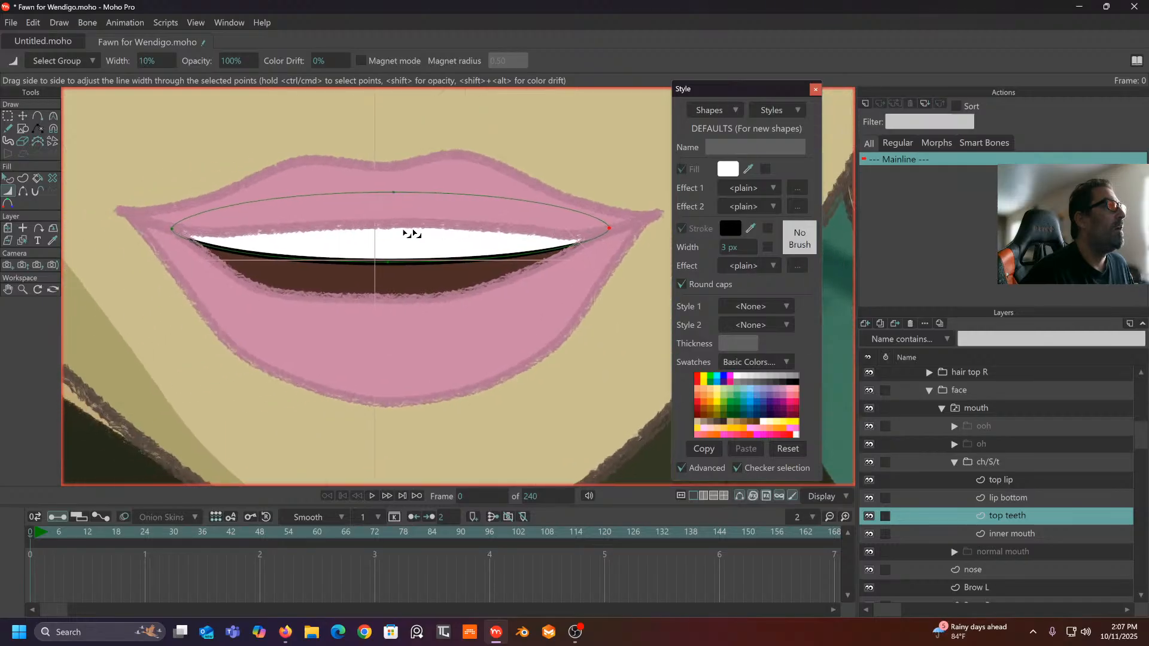
scroll(437, 273, down, 4)
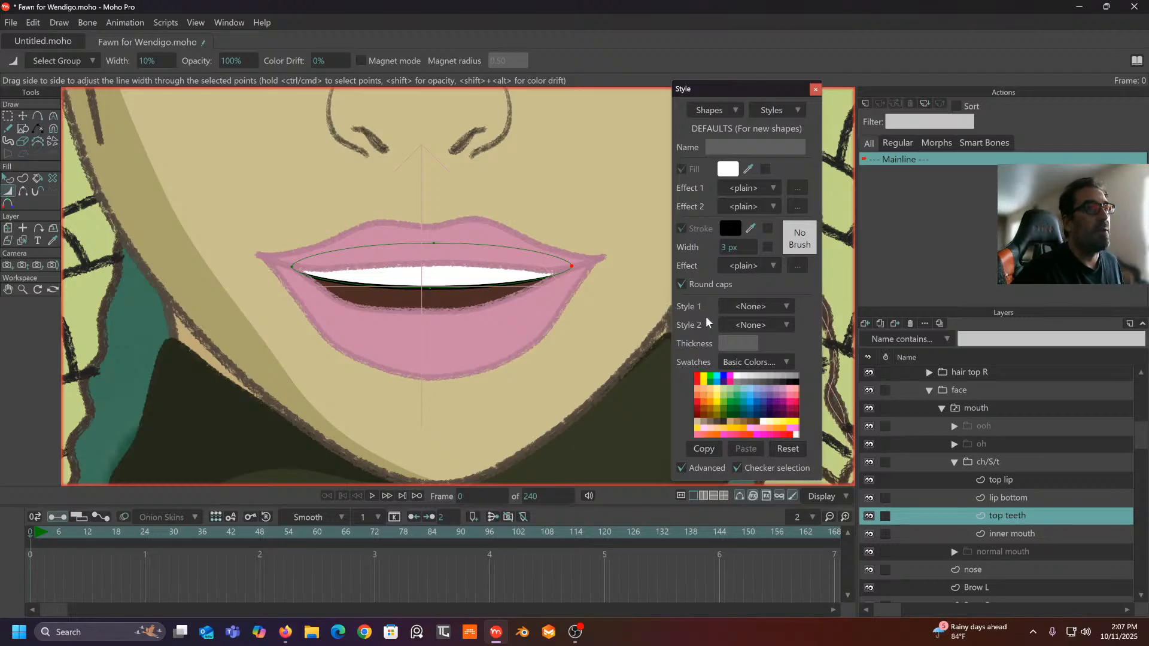
- Duplicate the top teeth layer and name the copy 'teeth lower'
right_click(1058, 515)
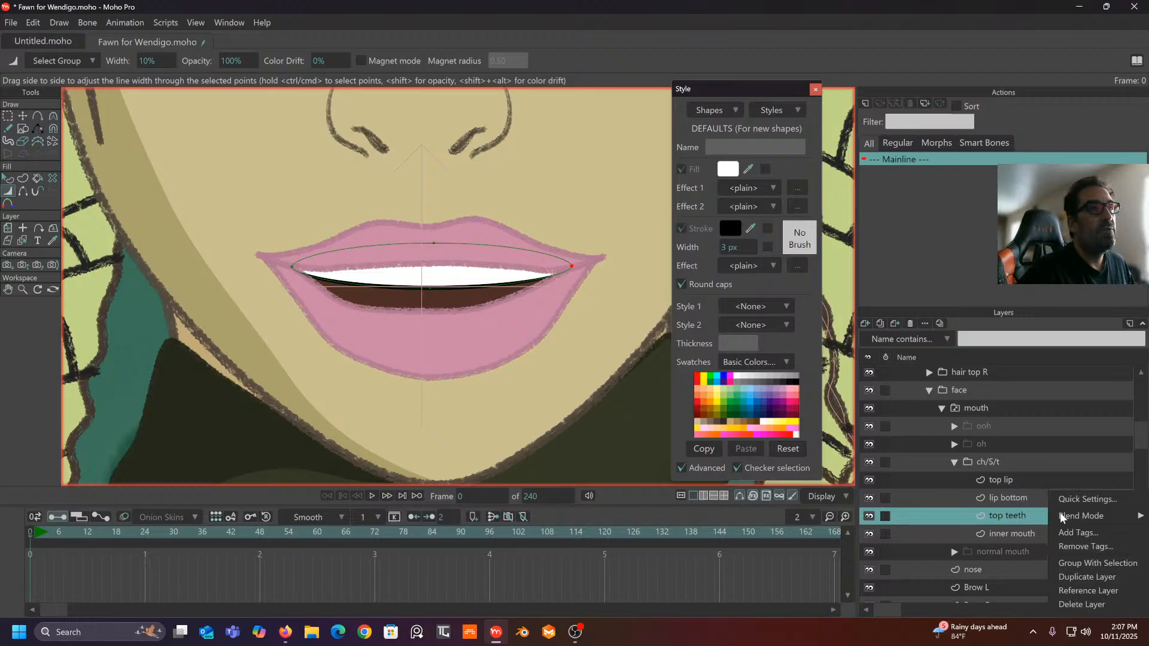
click(1084, 577)
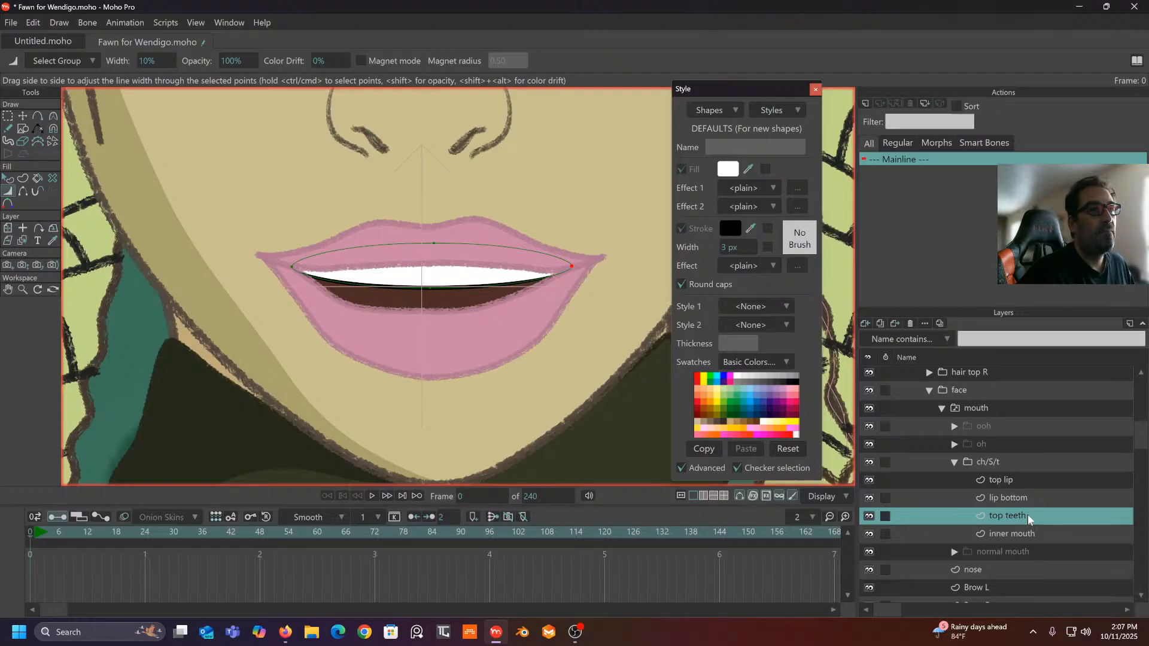
double_click(1023, 516)
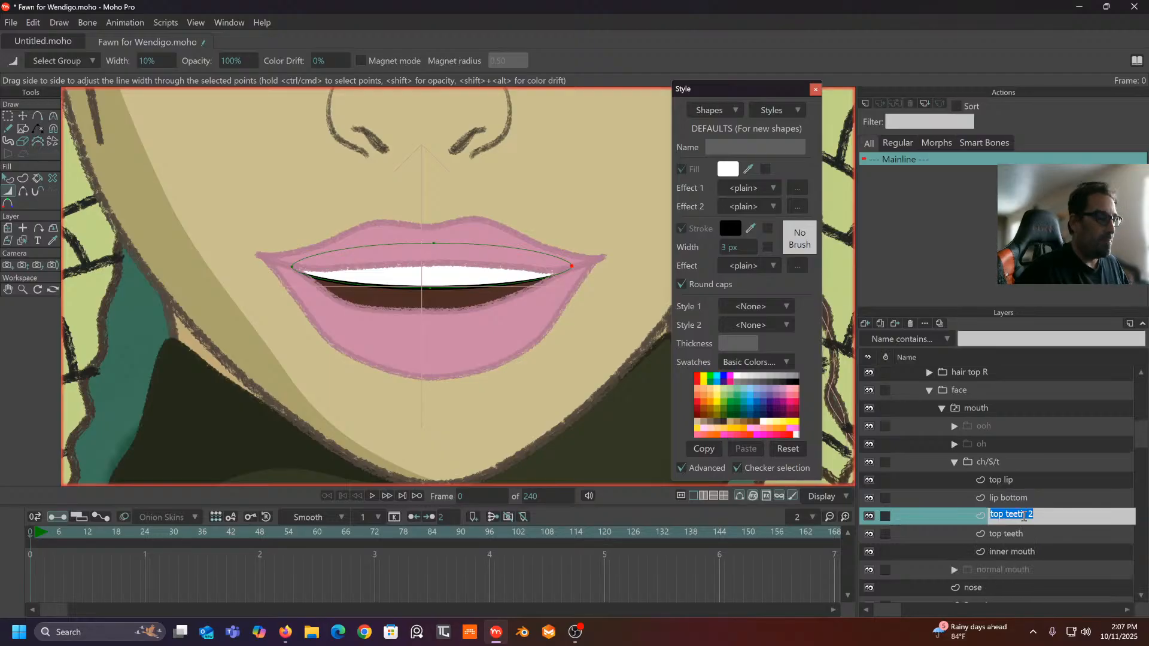
text(tee)
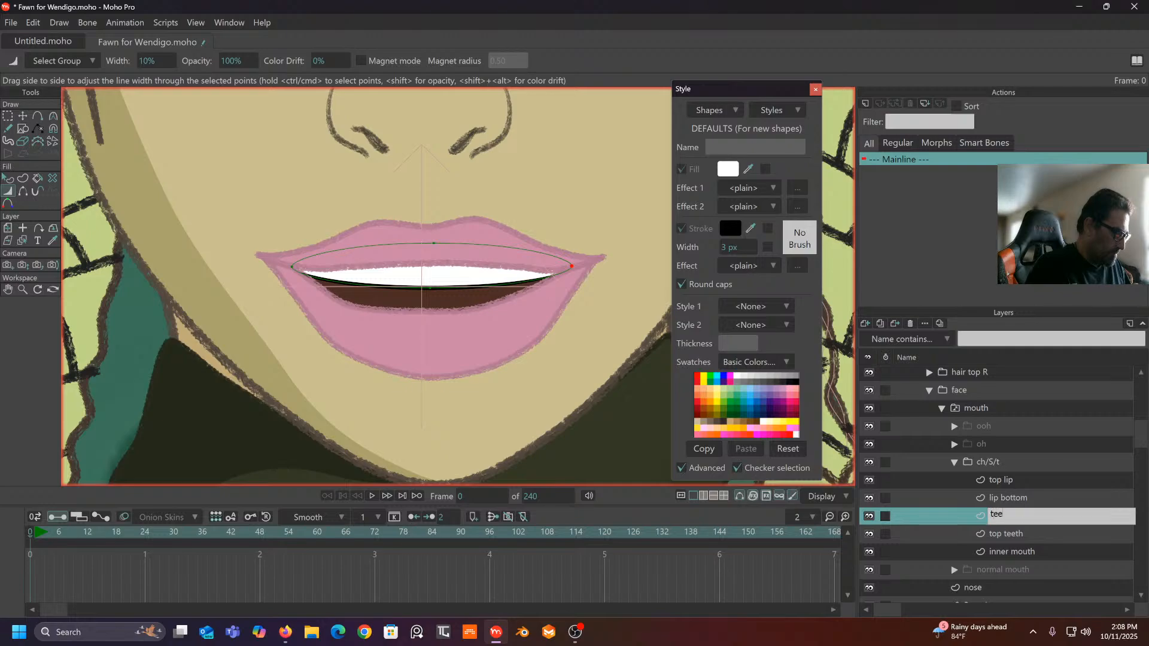
text(th lower)
key(Return)
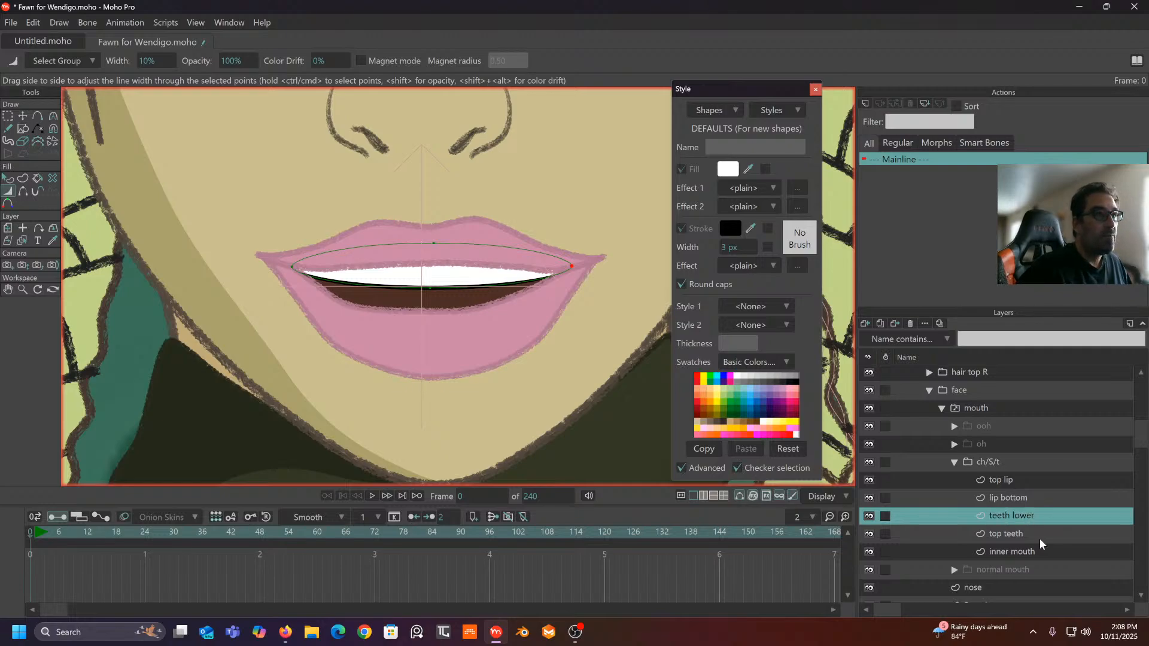
- Rename the original teeth layer 'teeth upper' and reselect teeth lower
click(992, 533)
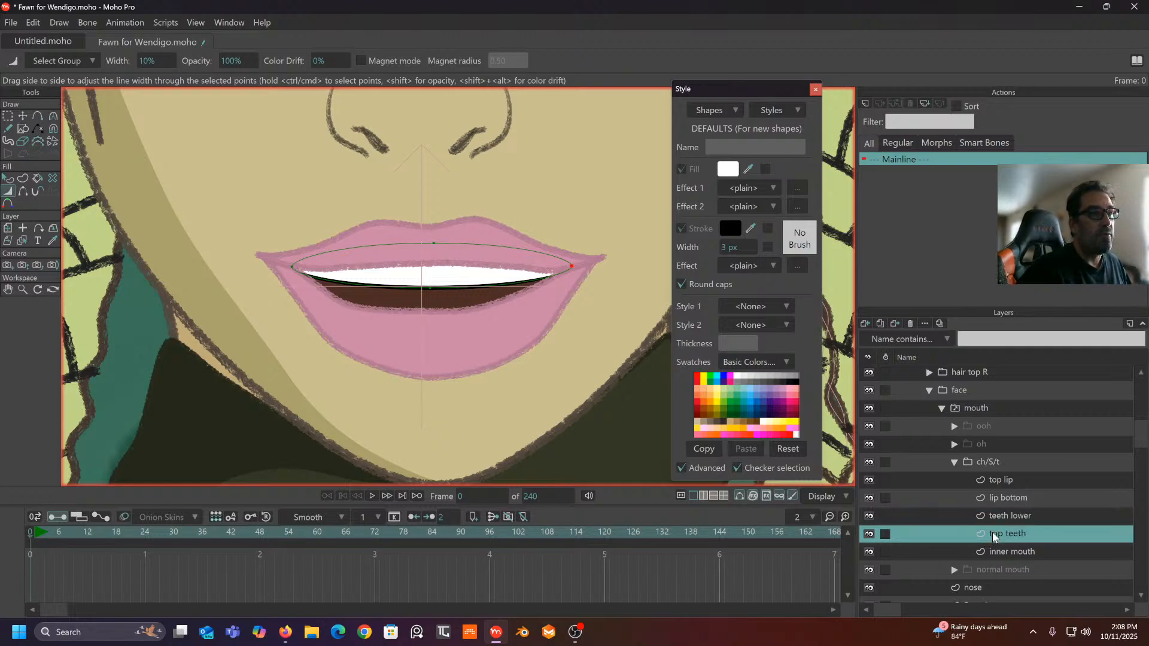
double_click(993, 532)
text(tee)
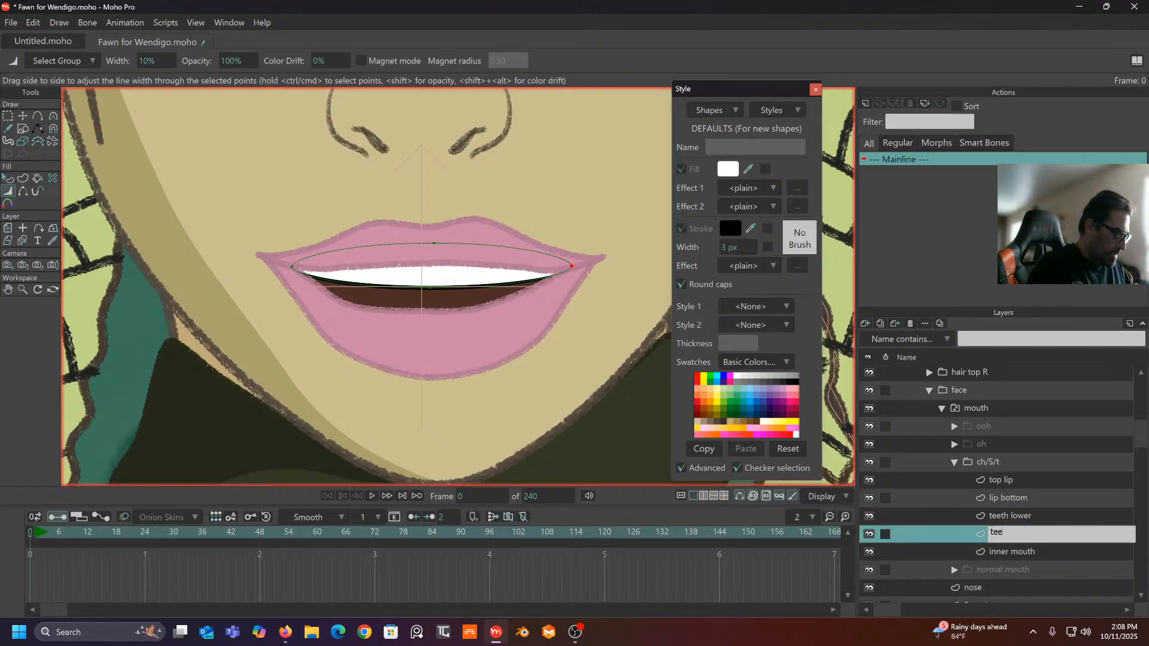
text(th upper)
key(Return)
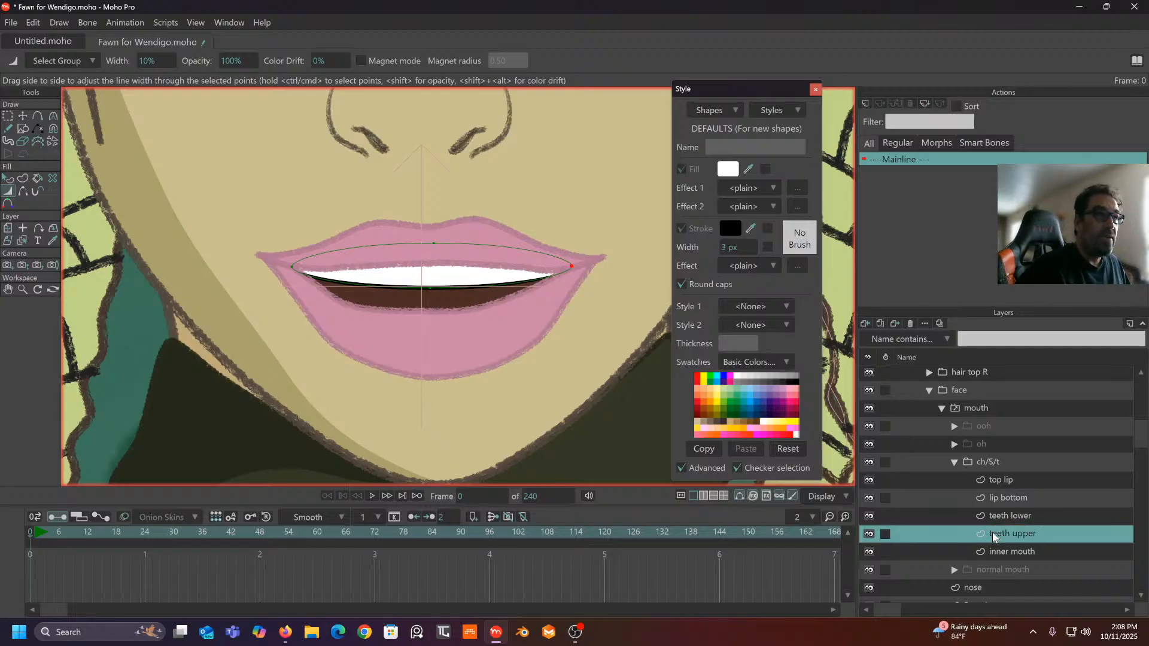
click(1028, 515)
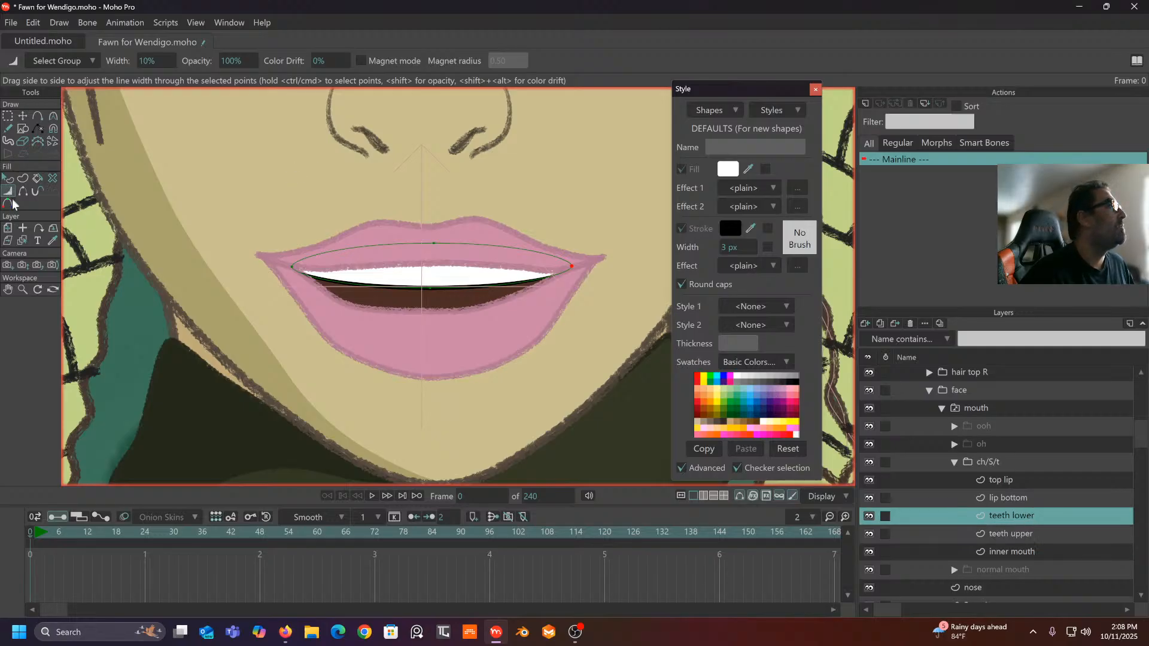
- Rotate the lower teeth upside down beneath the upper teeth and nudge them into place
click(8, 228)
drag(462, 228, 387, 318)
click(36, 131)
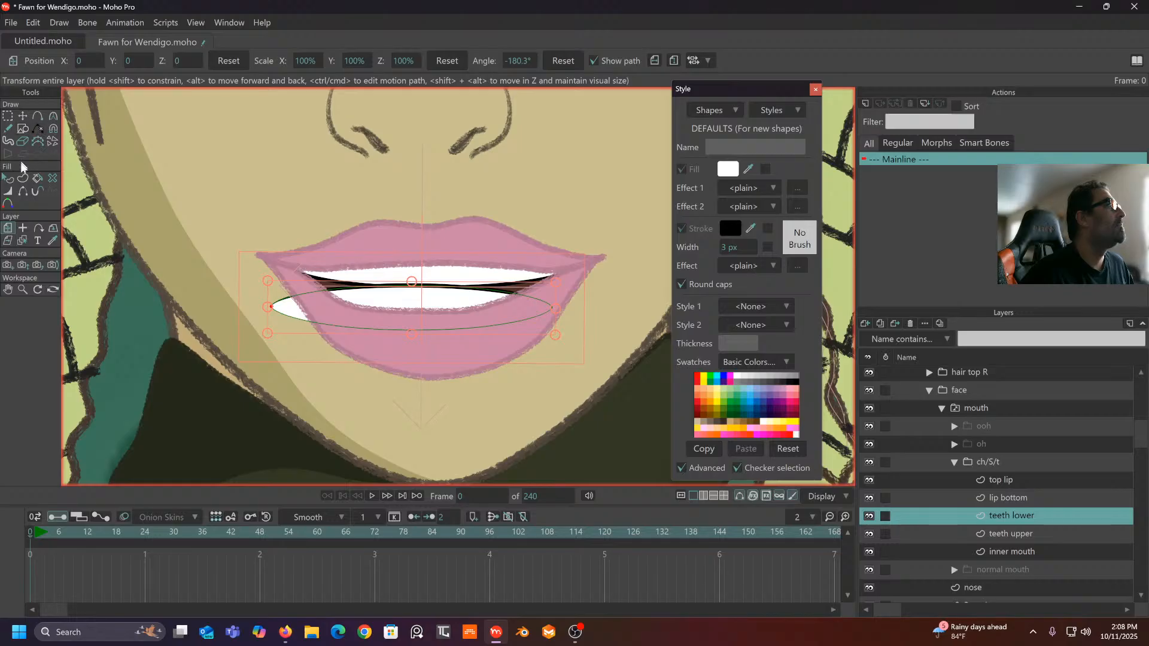
drag(378, 315, 399, 321)
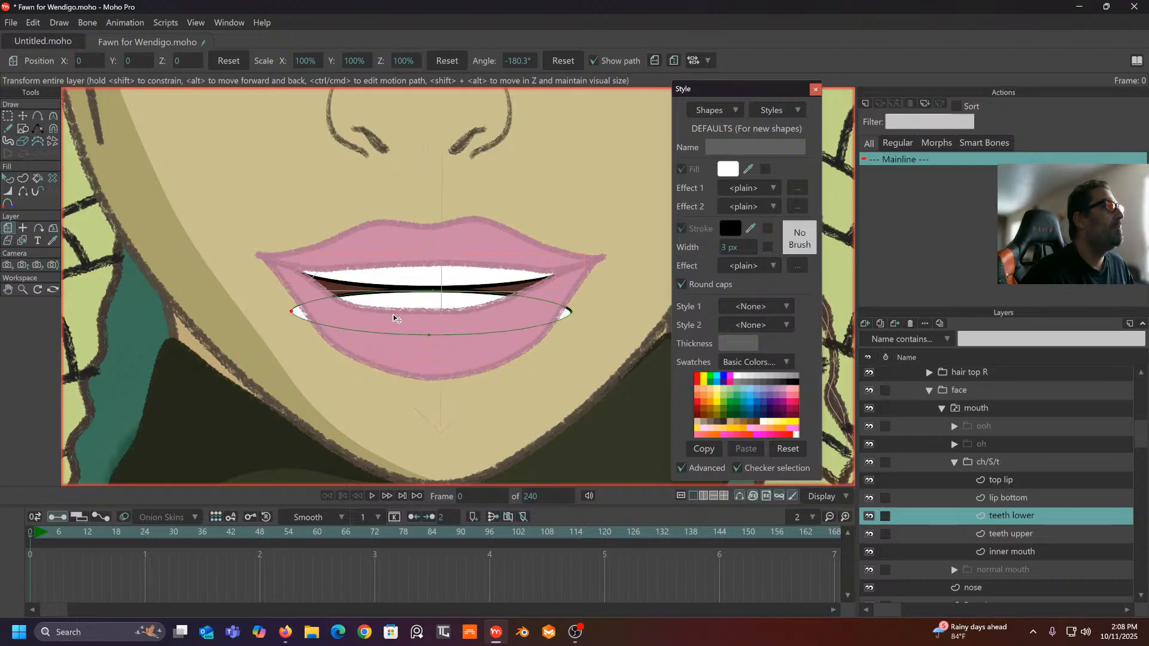
scroll(417, 302, up, 3)
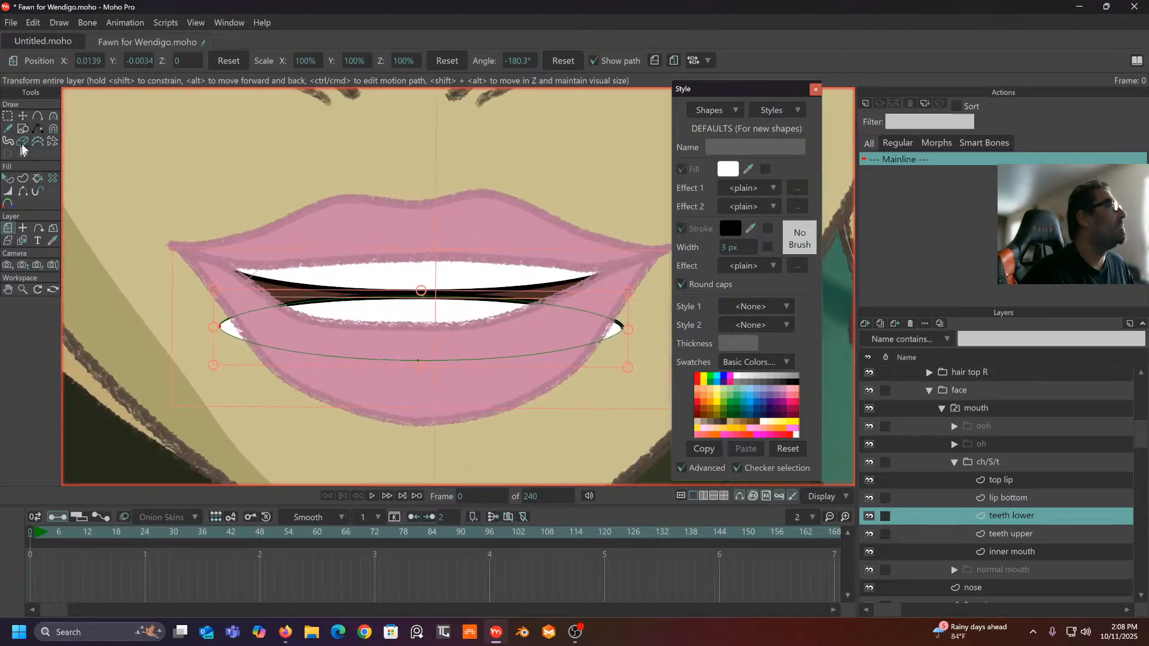
- Pull the lower teeth's ends up to the lip corners and stack the layer below teeth upper
click(53, 129)
drag(195, 345, 201, 289)
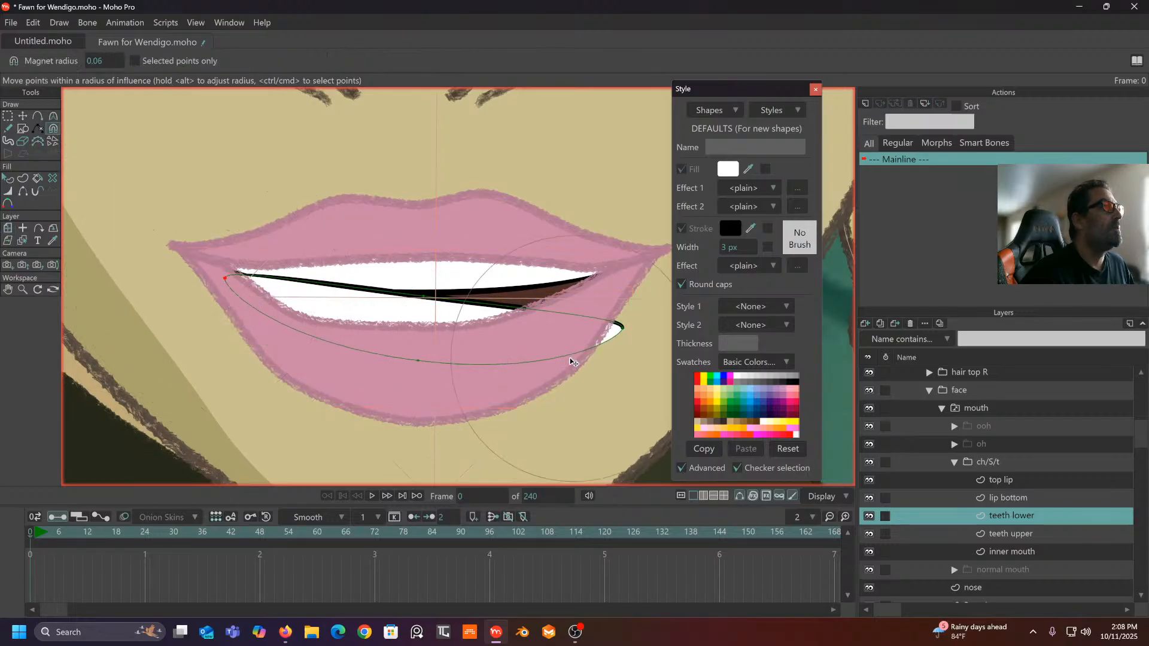
drag(623, 341, 636, 274)
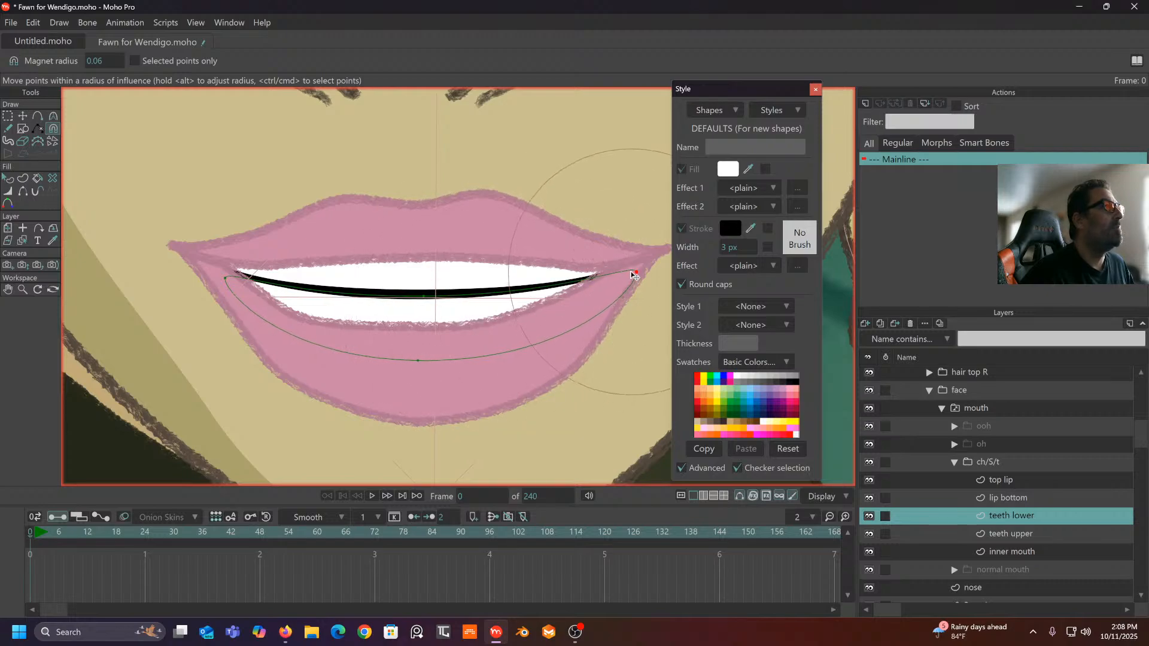
drag(1045, 516, 1039, 541)
scroll(473, 356, down, 4)
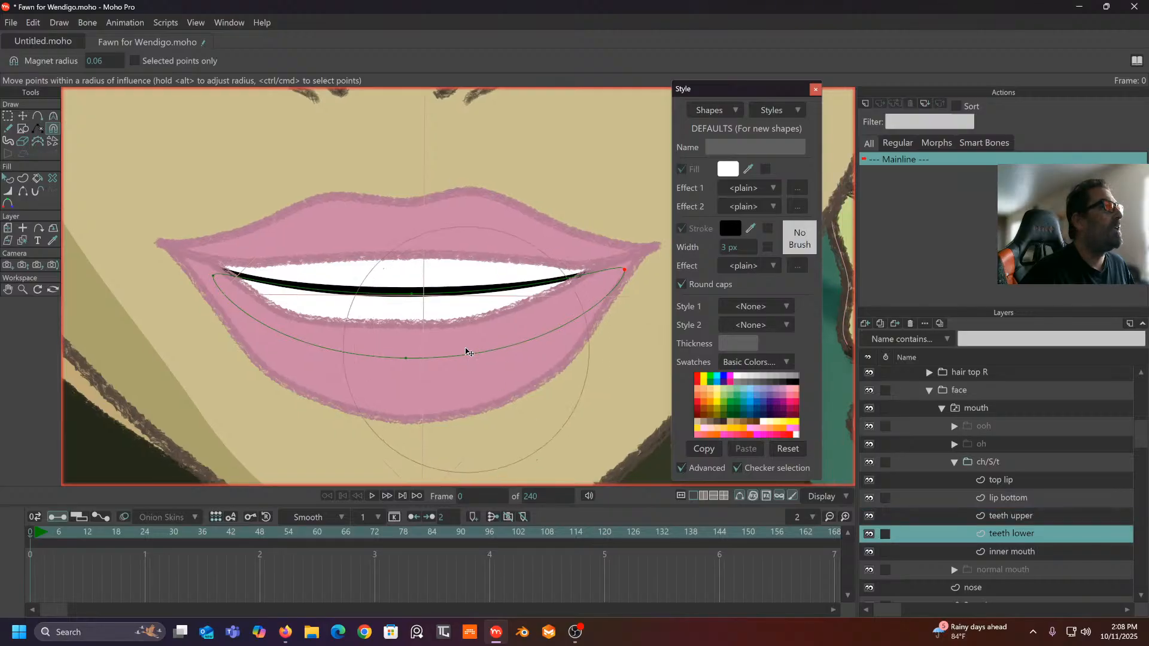
click(22, 116)
scroll(327, 299, down, 5)
scroll(328, 298, up, 3)
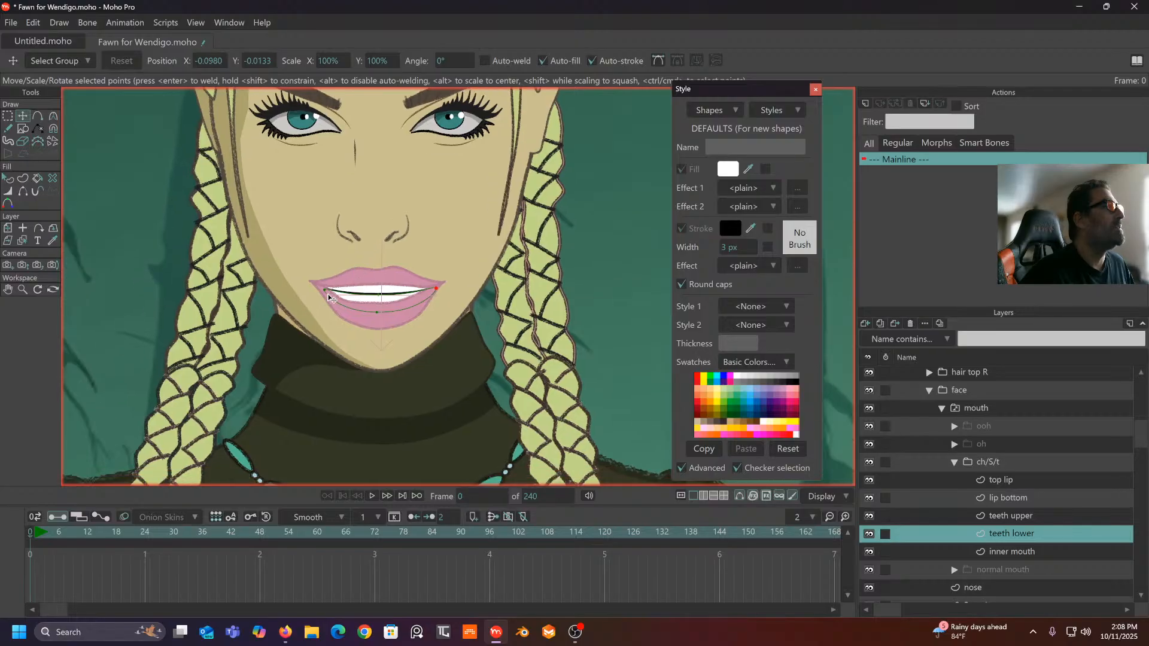
scroll(329, 299, up, 3)
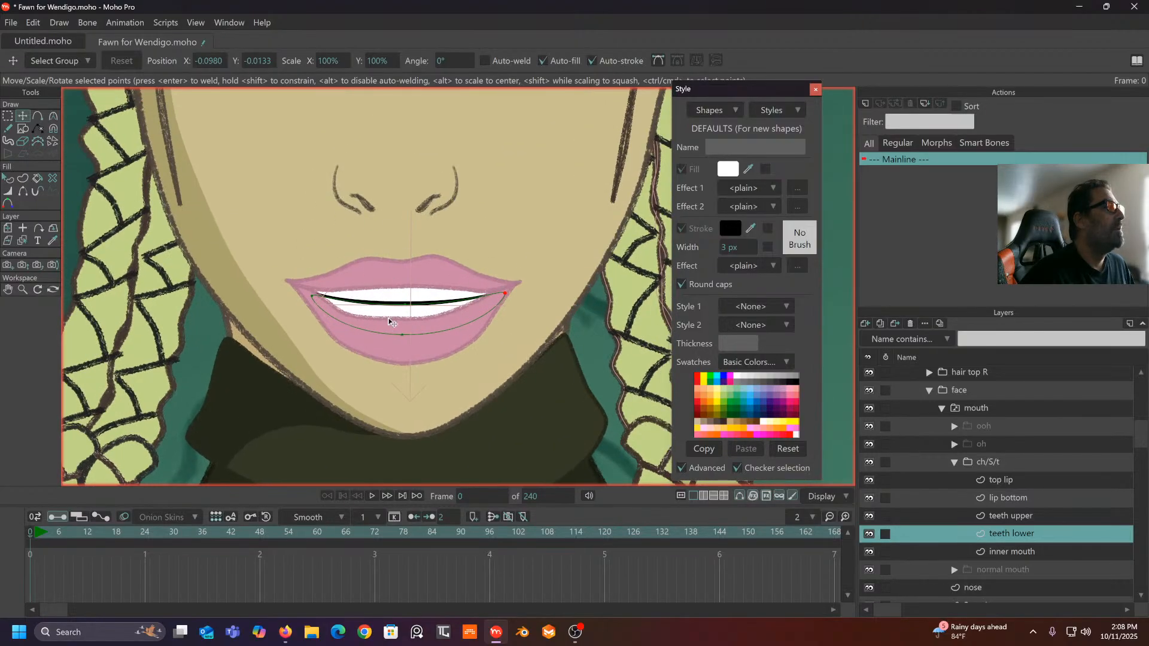
scroll(389, 322, up, 3)
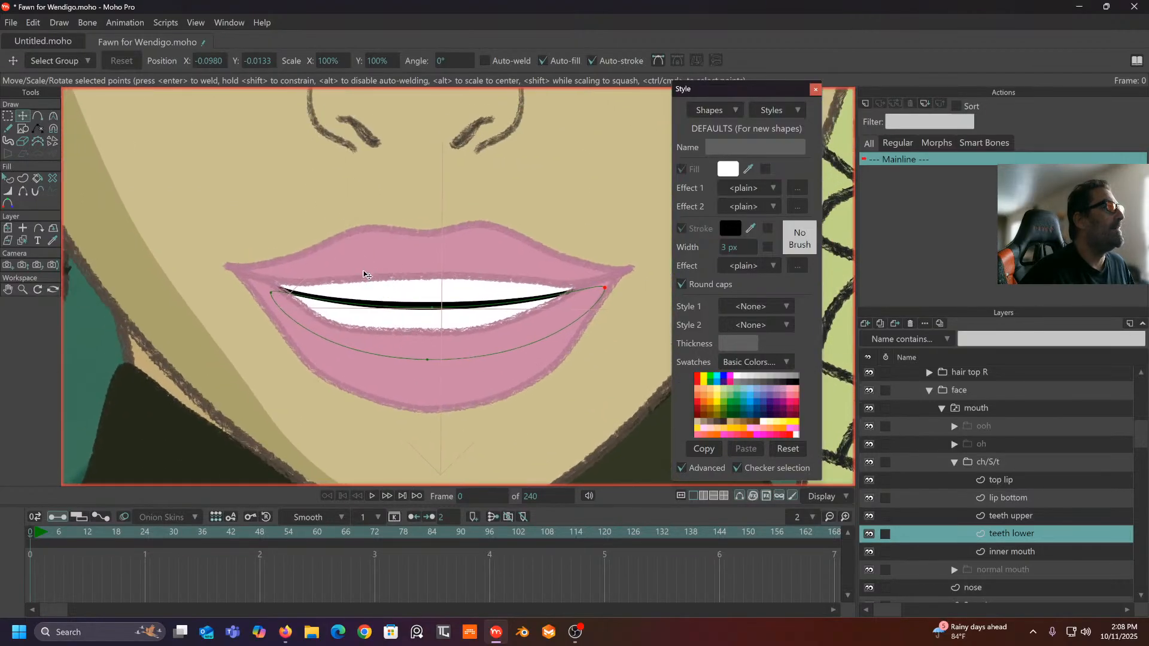
click(7, 119)
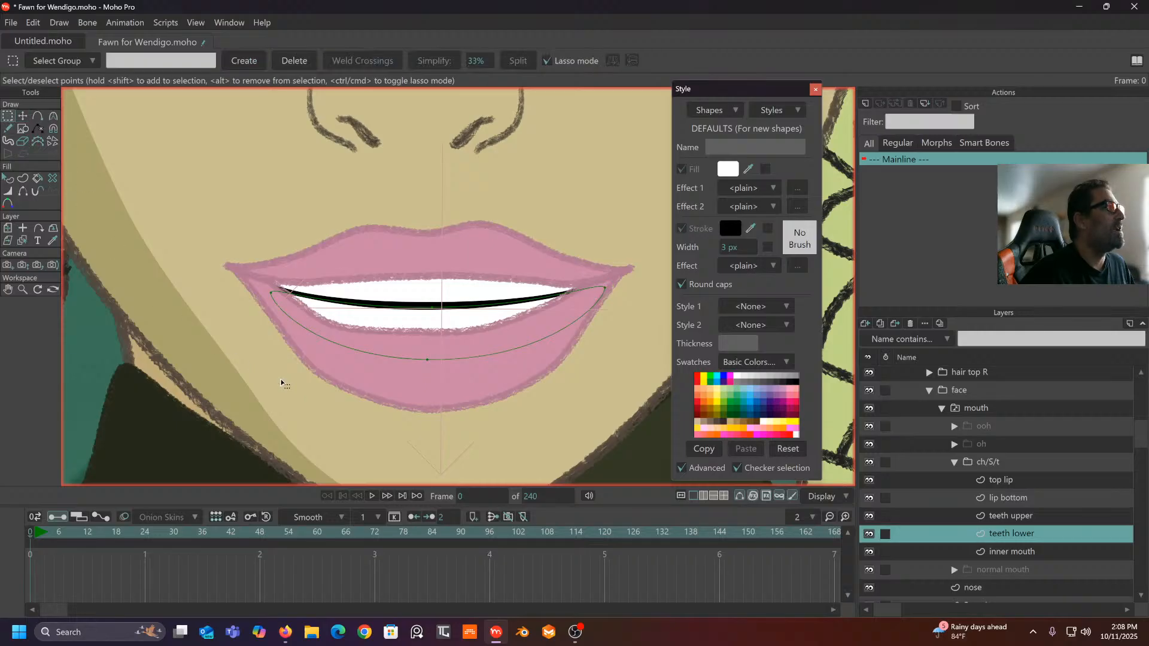
- Drag the bottom lip's inner right corner point outward so it hugs the lower teeth
click(1018, 461)
scroll(448, 363, down, 1)
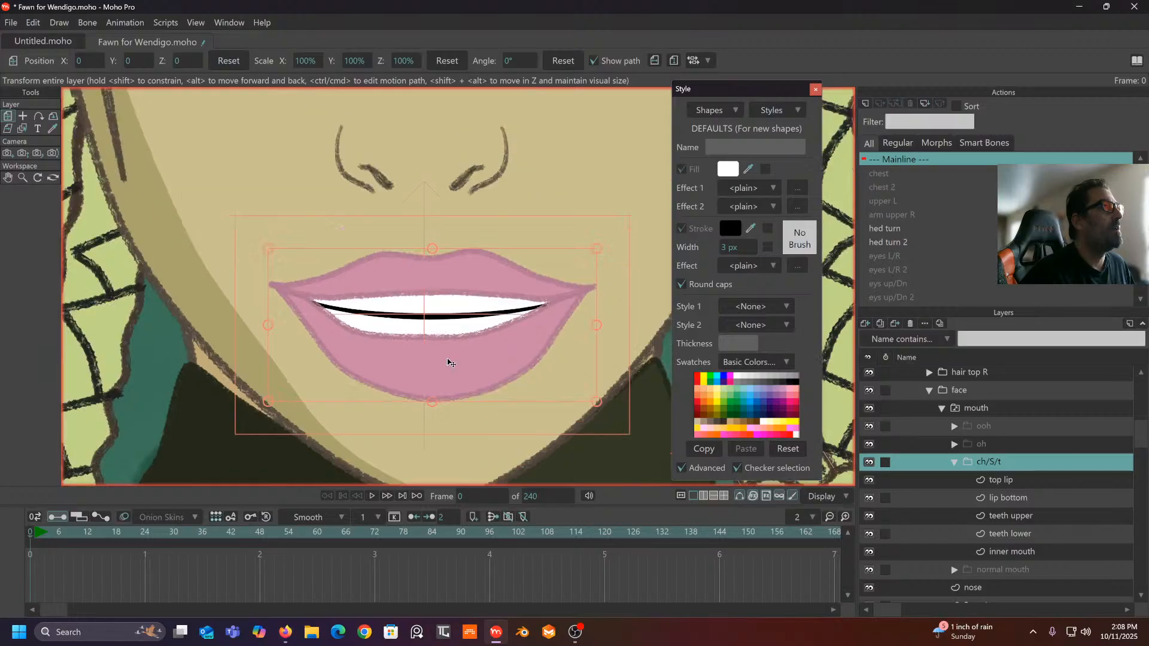
scroll(447, 362, down, 3)
scroll(440, 315, up, 3)
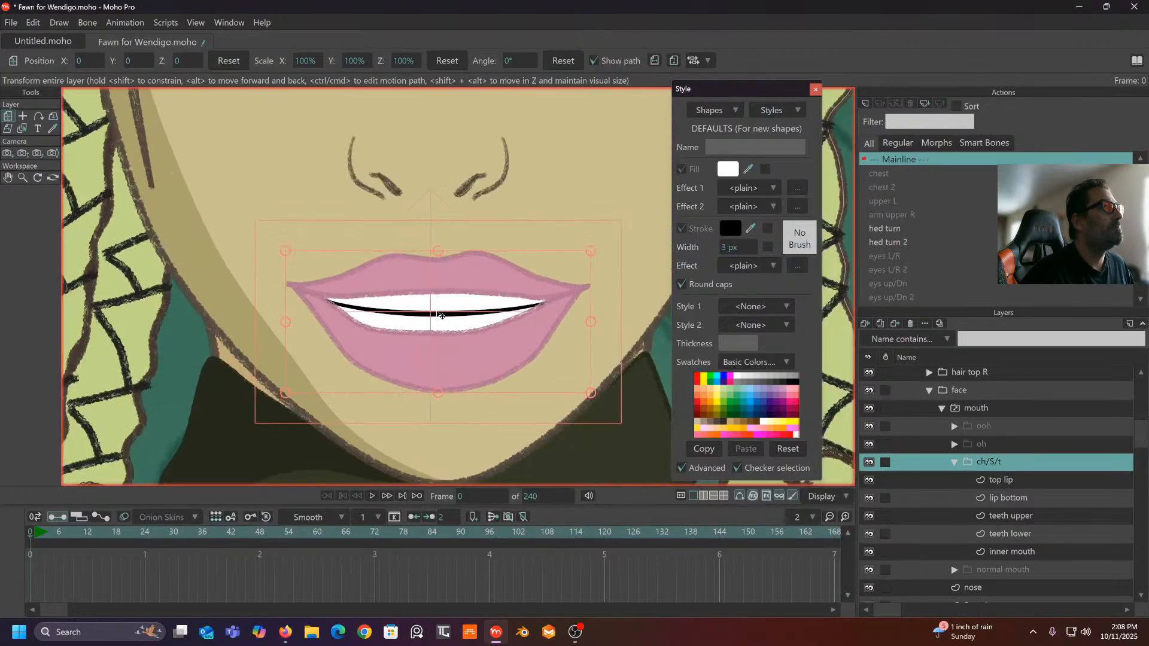
drag(440, 315, 441, 315)
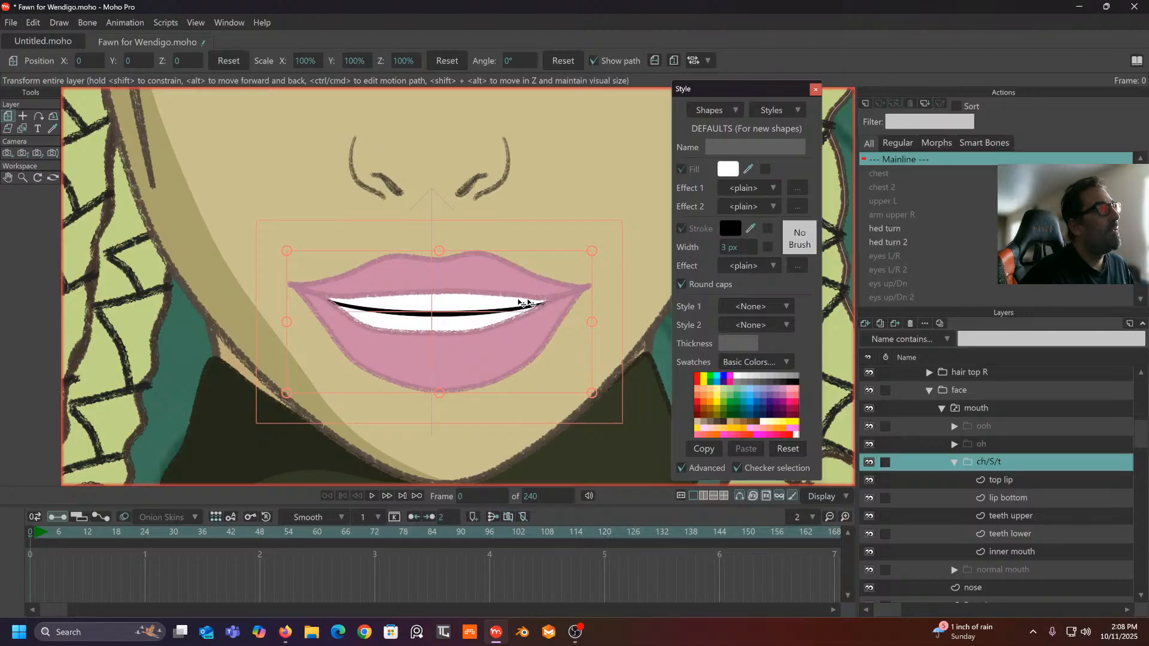
click(1009, 497)
scroll(617, 353, up, 3)
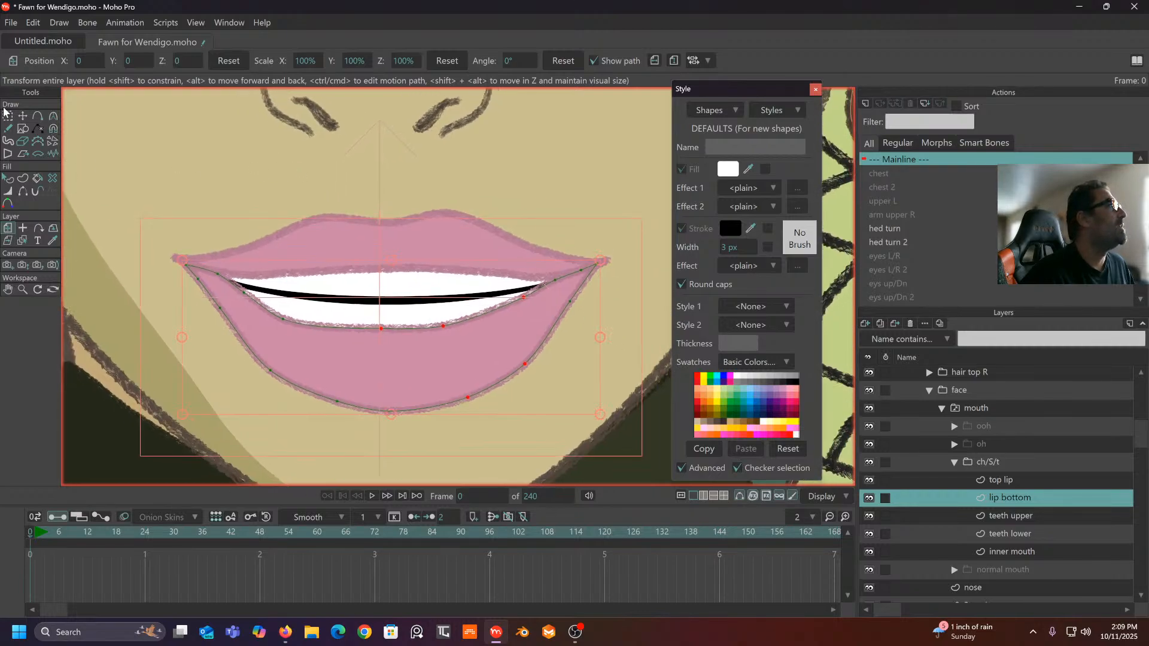
click(22, 116)
click(223, 234)
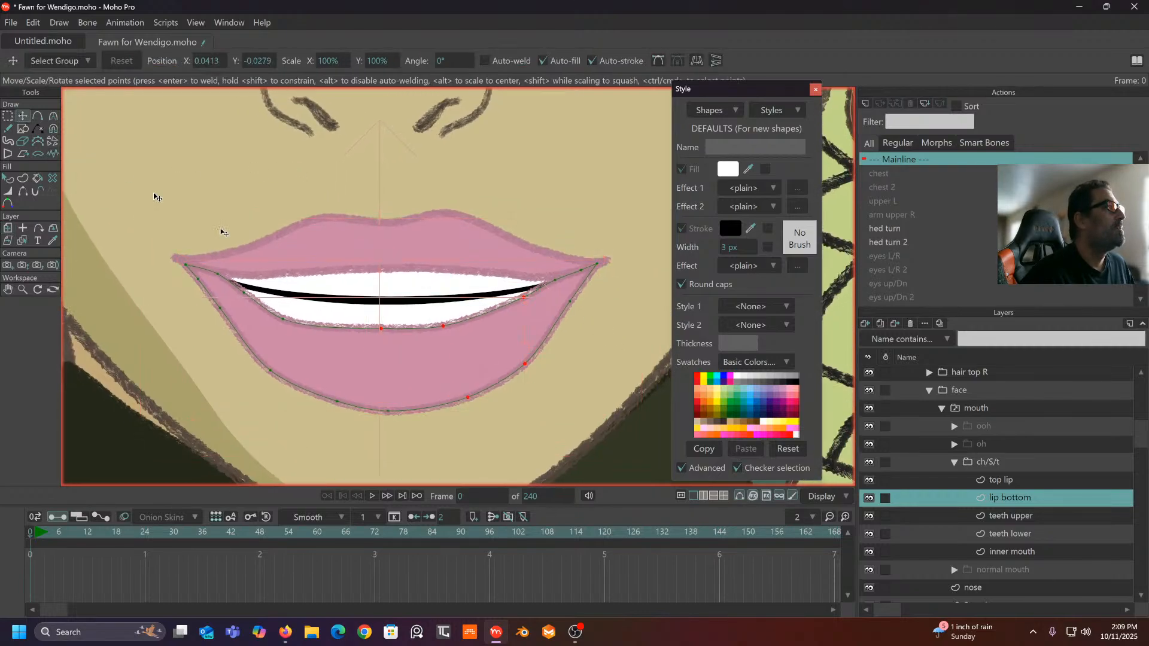
click(262, 310)
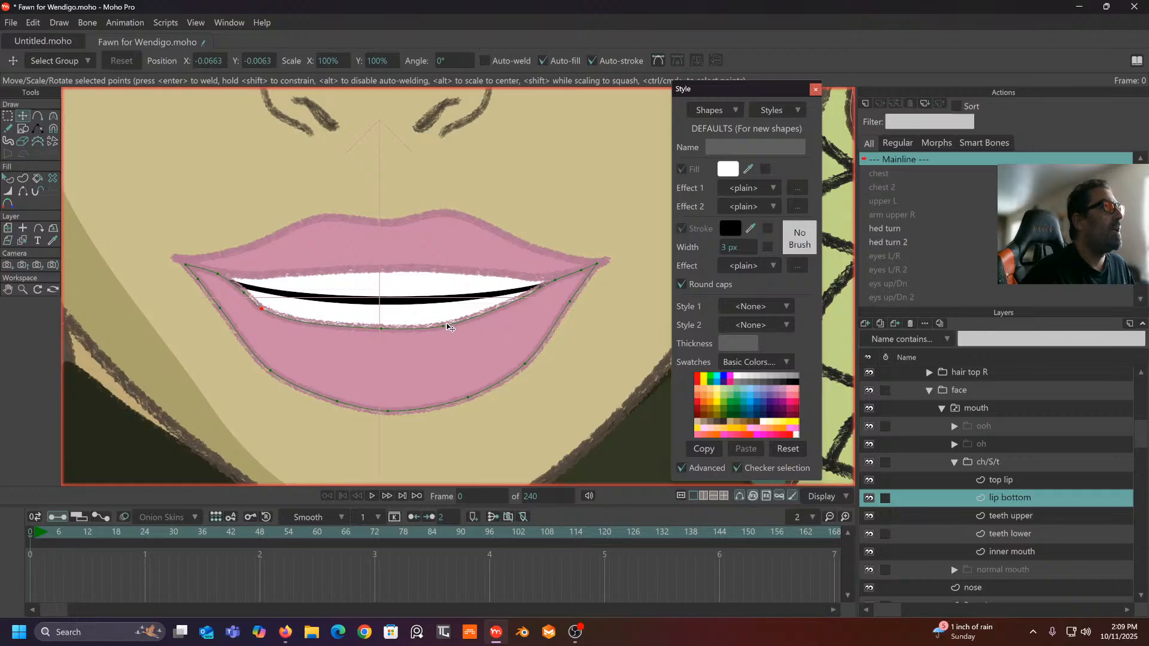
drag(523, 301, 549, 286)
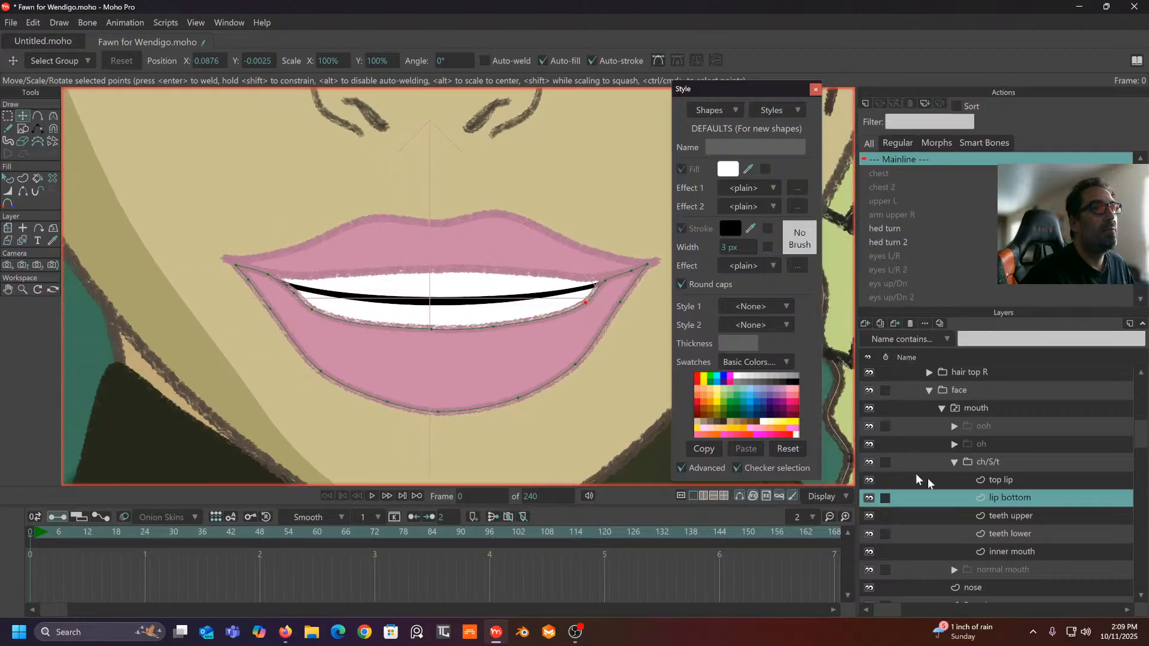
- Select the top lip and undo an accidental widening of its points
click(1006, 480)
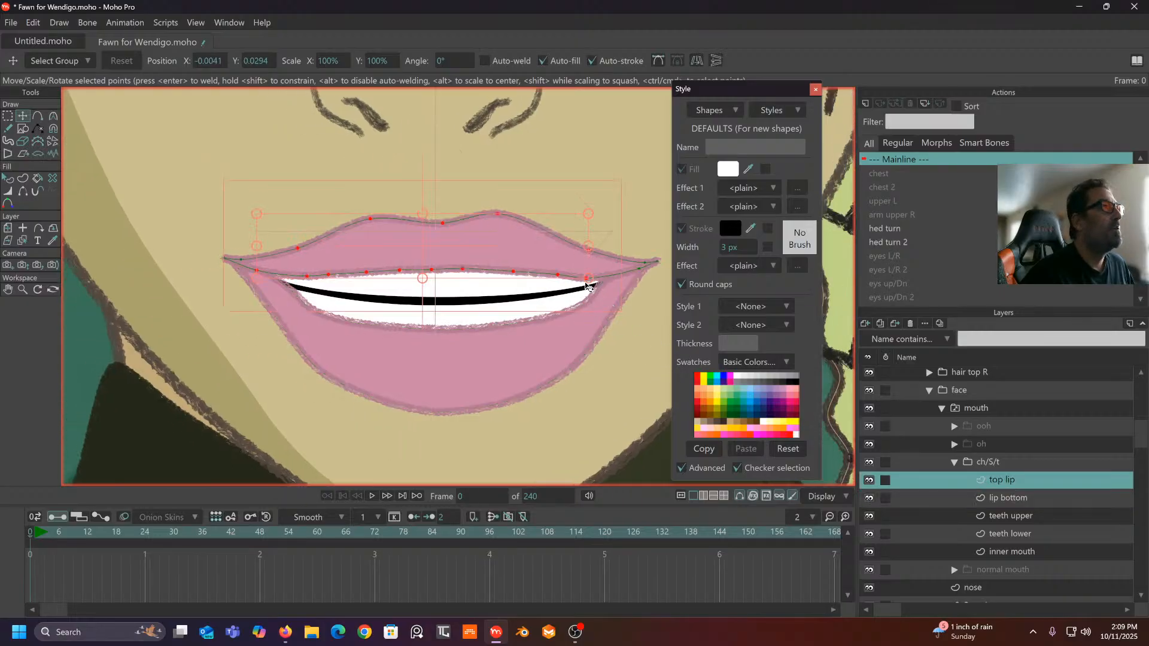
drag(587, 283, 596, 284)
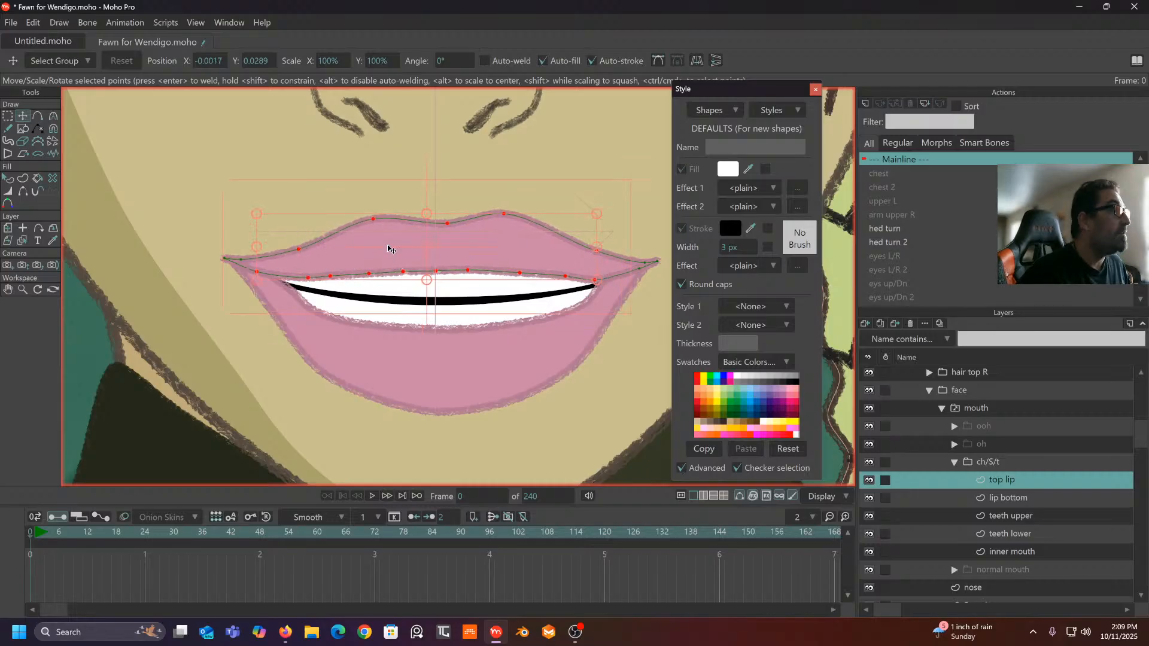
key(ctrl+z)
click(297, 164)
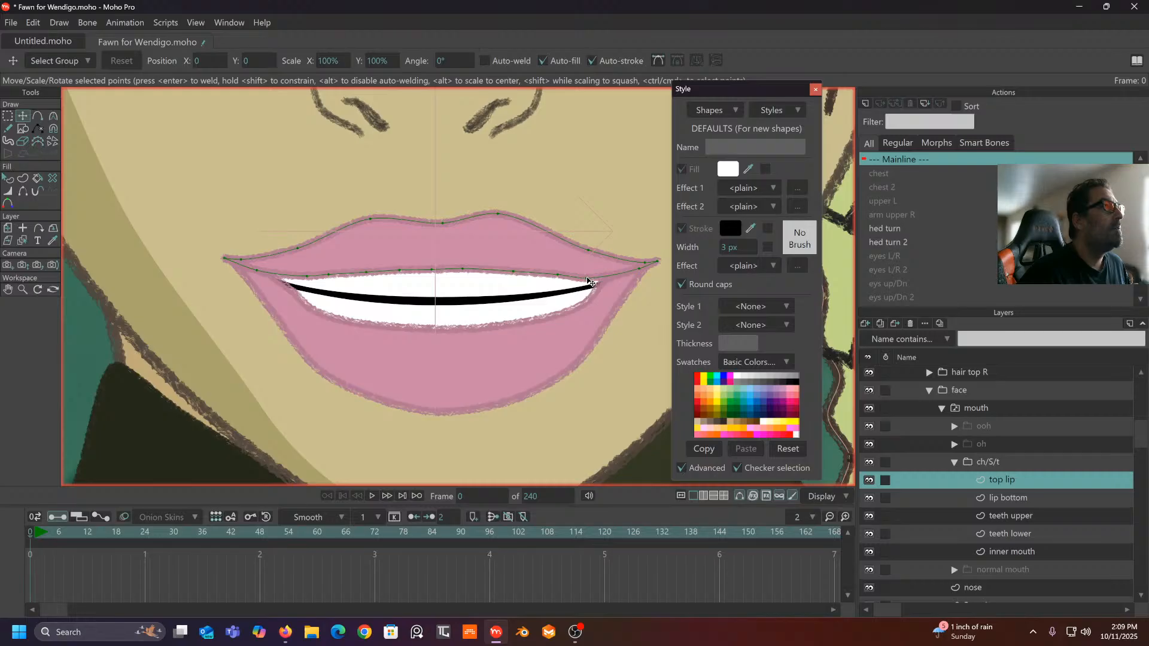
- Nudge the top lip's right end and inner-edge points to sit along the upper teeth
click(596, 281)
drag(602, 285, 605, 282)
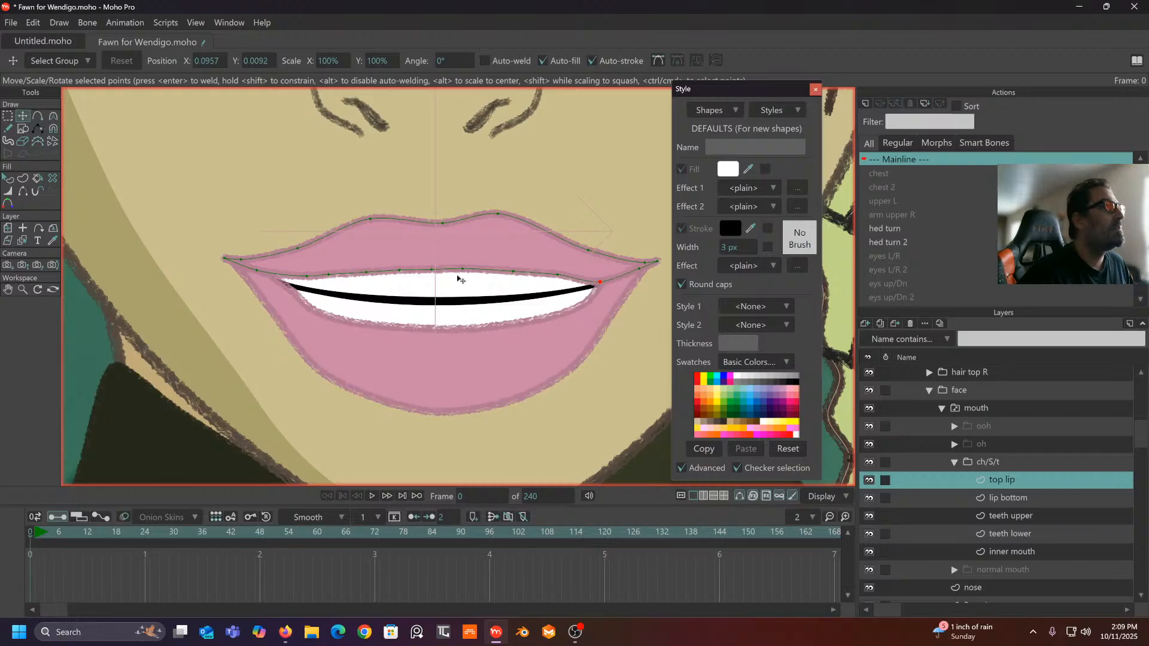
click(283, 277)
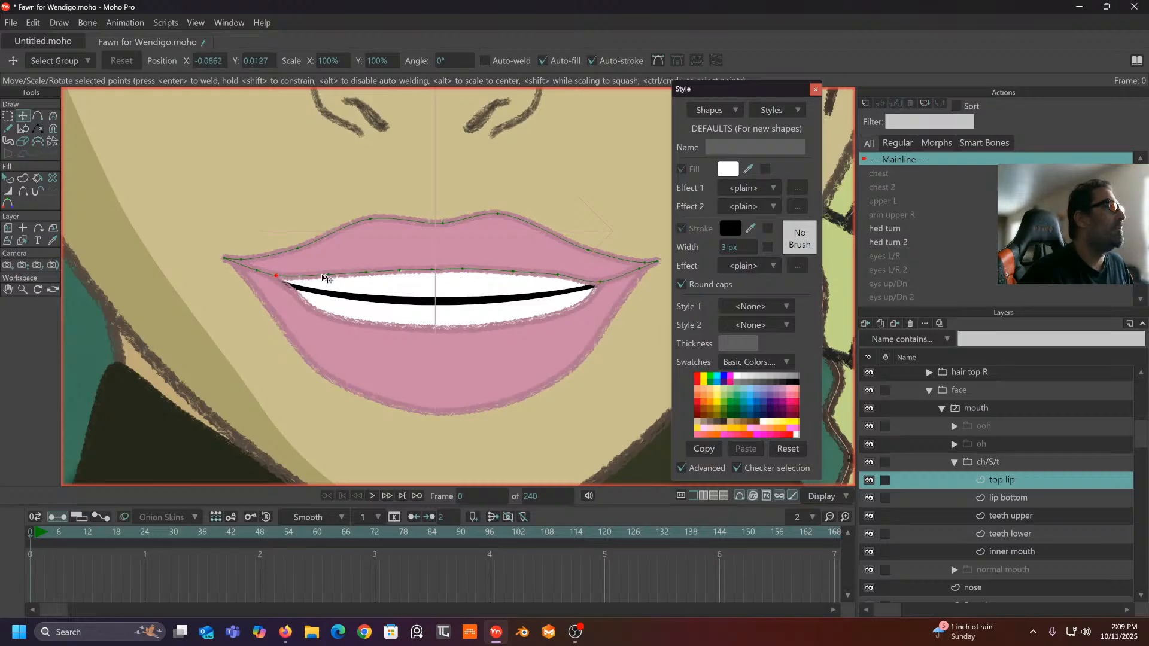
drag(329, 272, 305, 271)
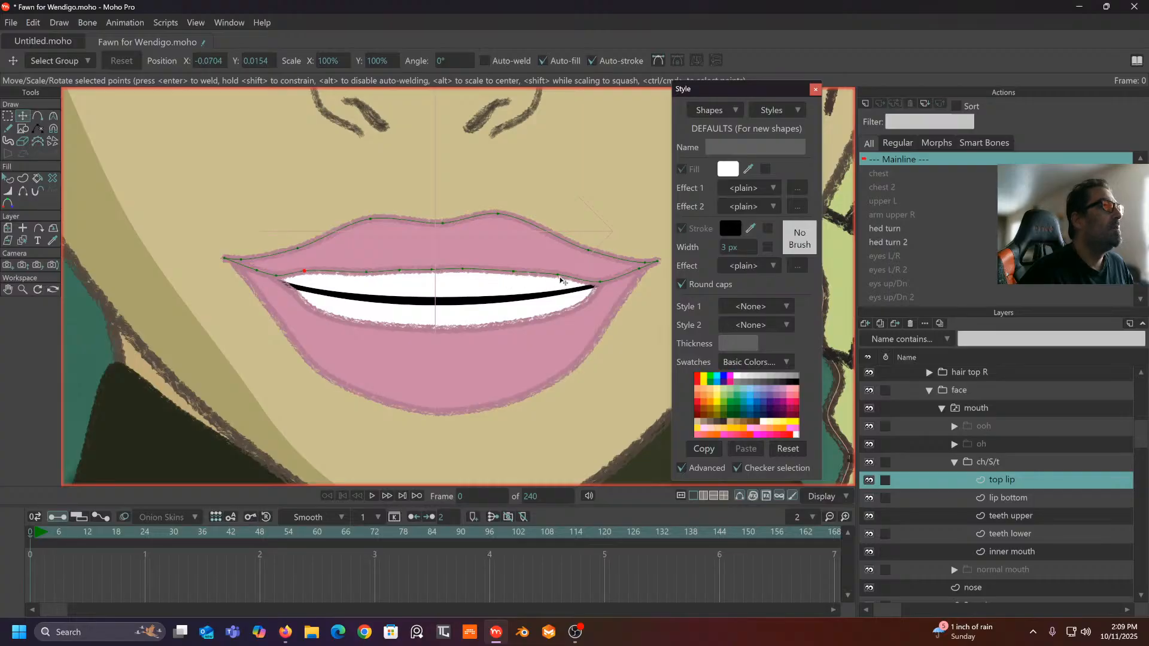
drag(575, 275, 581, 275)
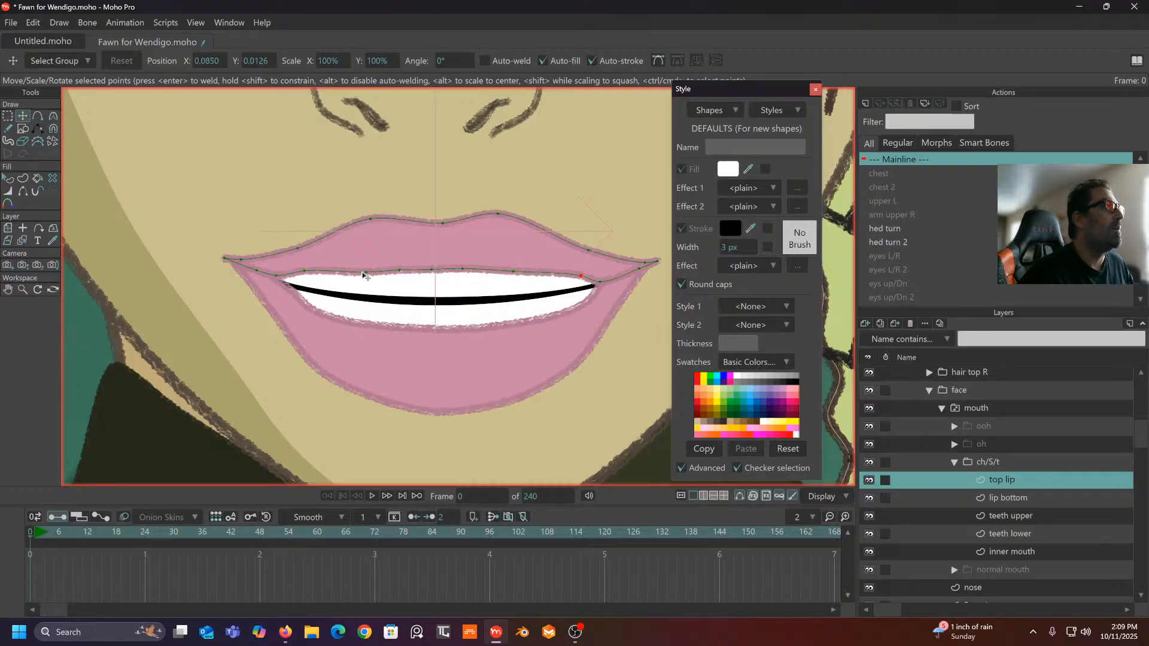
drag(363, 273, 408, 285)
scroll(404, 288, down, 4)
scroll(413, 292, up, 4)
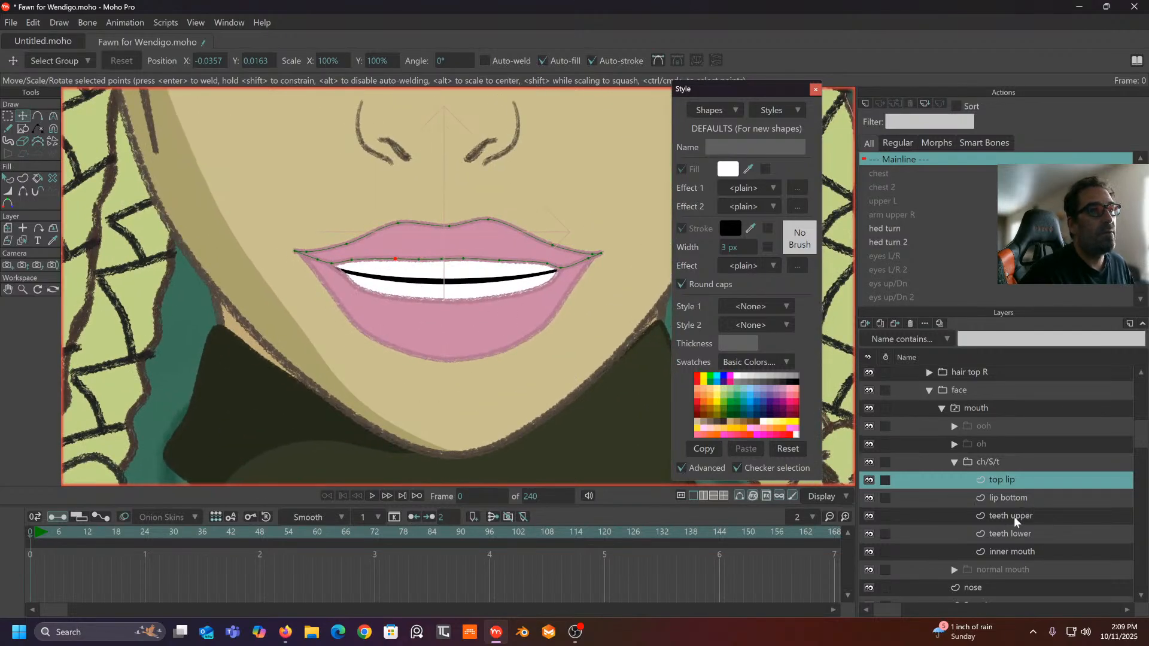
- Adjust the outline width at points on the lower and upper teeth, restoring the upper line to 22%
click(1008, 533)
scroll(317, 232, up, 2)
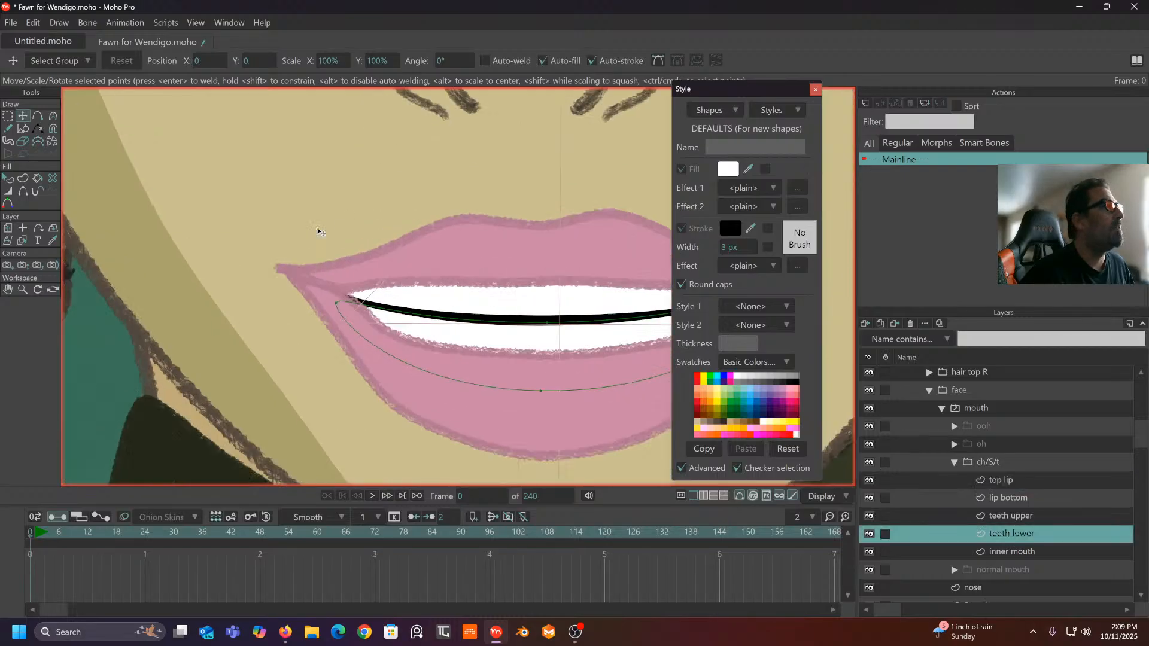
click(8, 192)
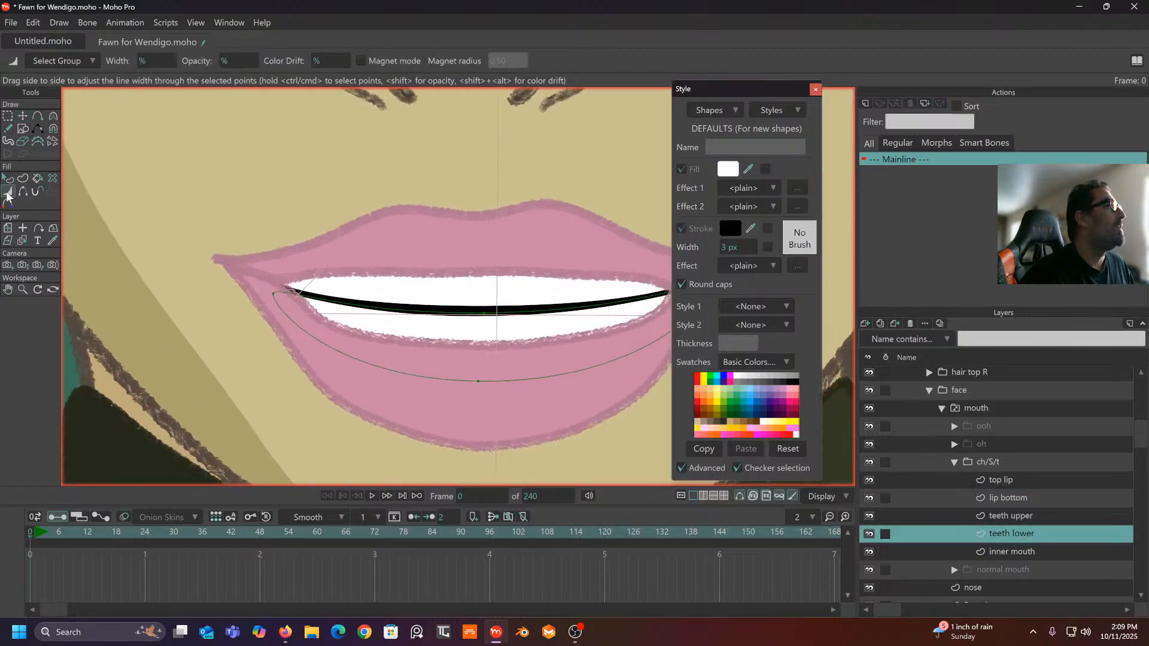
mouse_move(483, 316)
mouse_down()
mouse_move(456, 313)
mouse_move(475, 313)
mouse_up()
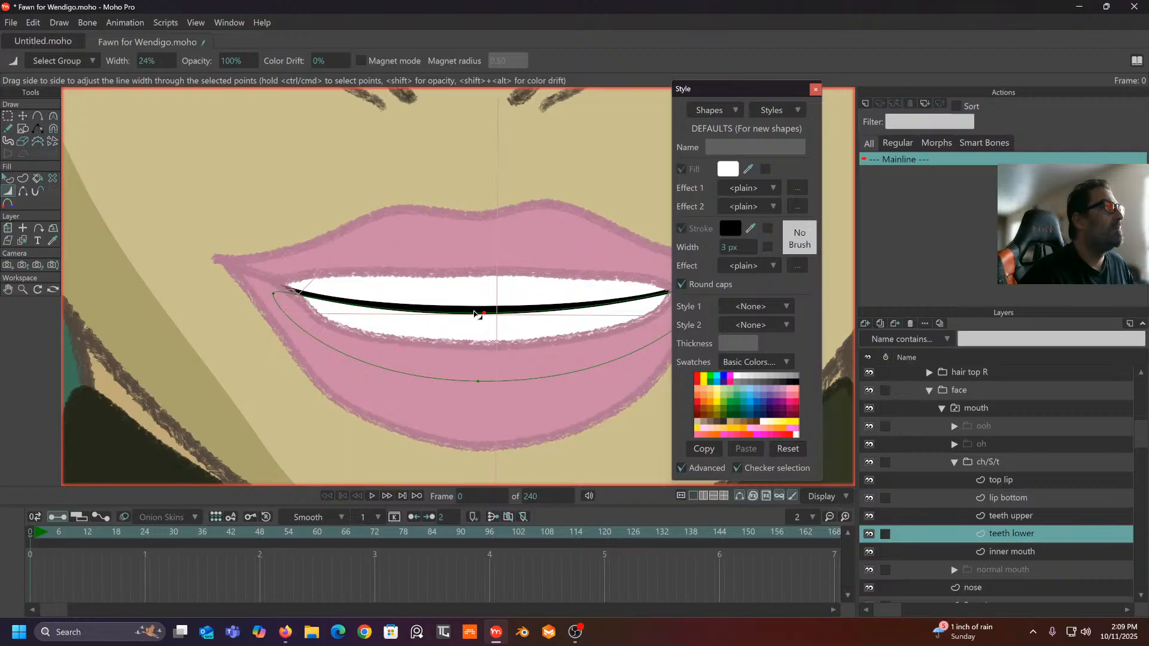
click(1005, 516)
mouse_move(483, 311)
mouse_down()
mouse_move(448, 314)
mouse_move(473, 309)
mouse_up()
mouse_move(473, 302)
mouse_down()
mouse_move(417, 256)
mouse_move(379, 277)
mouse_move(429, 292)
mouse_move(358, 286)
mouse_move(363, 299)
mouse_up()
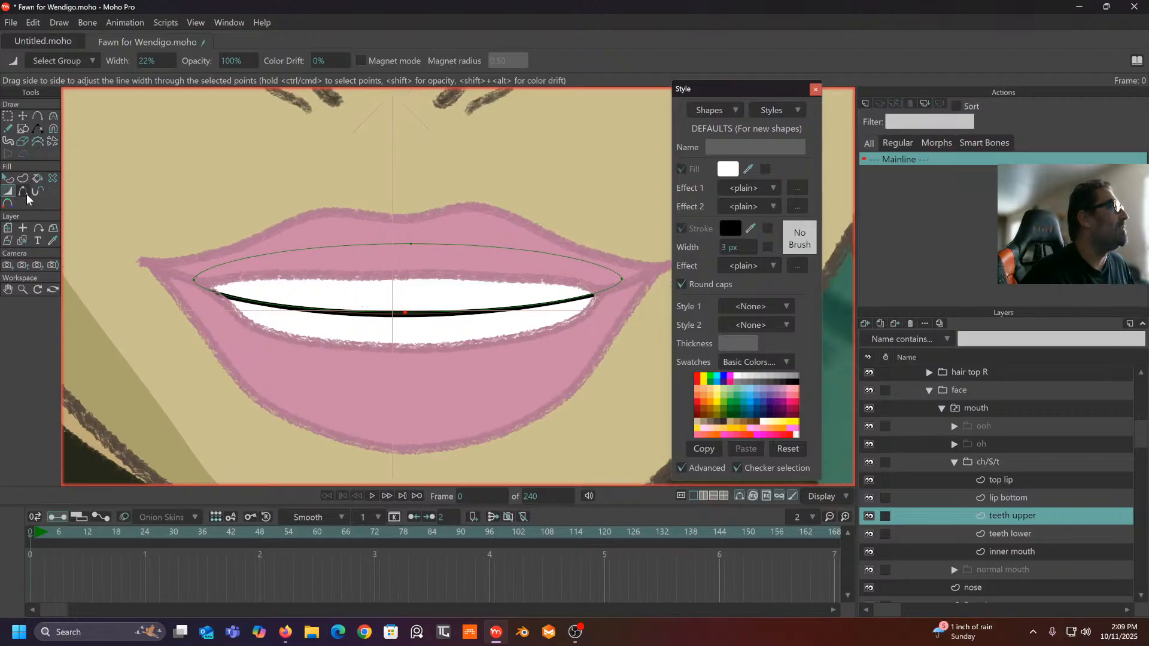
- Add points on the upper teeth line and reshape its curve
click(37, 117)
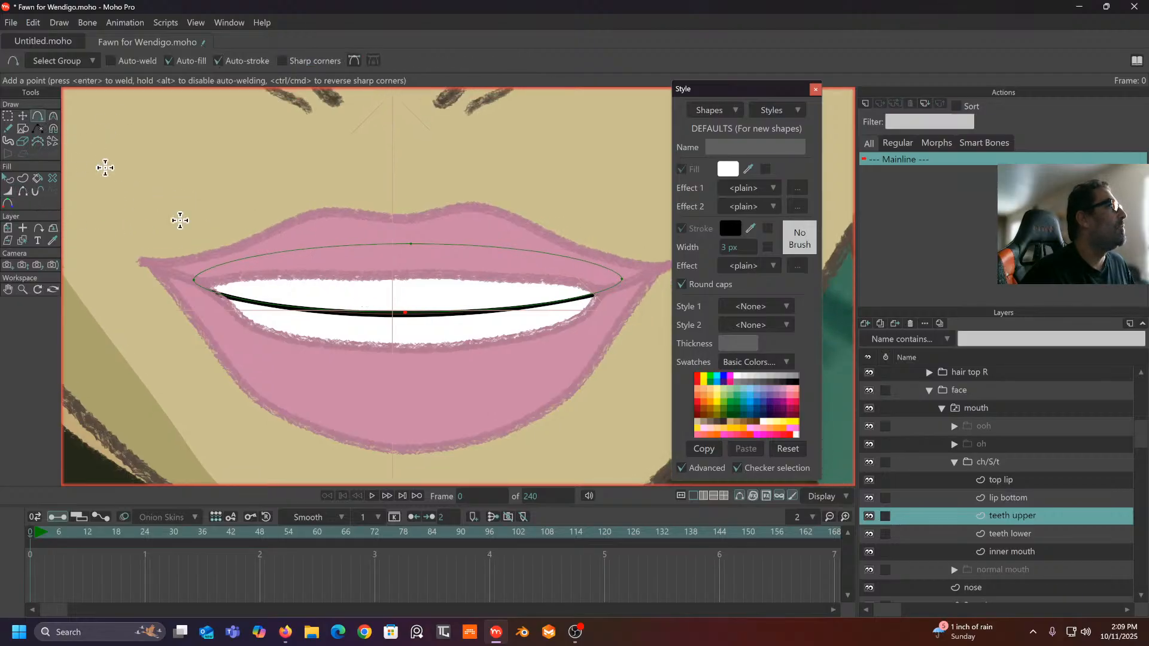
click(298, 307)
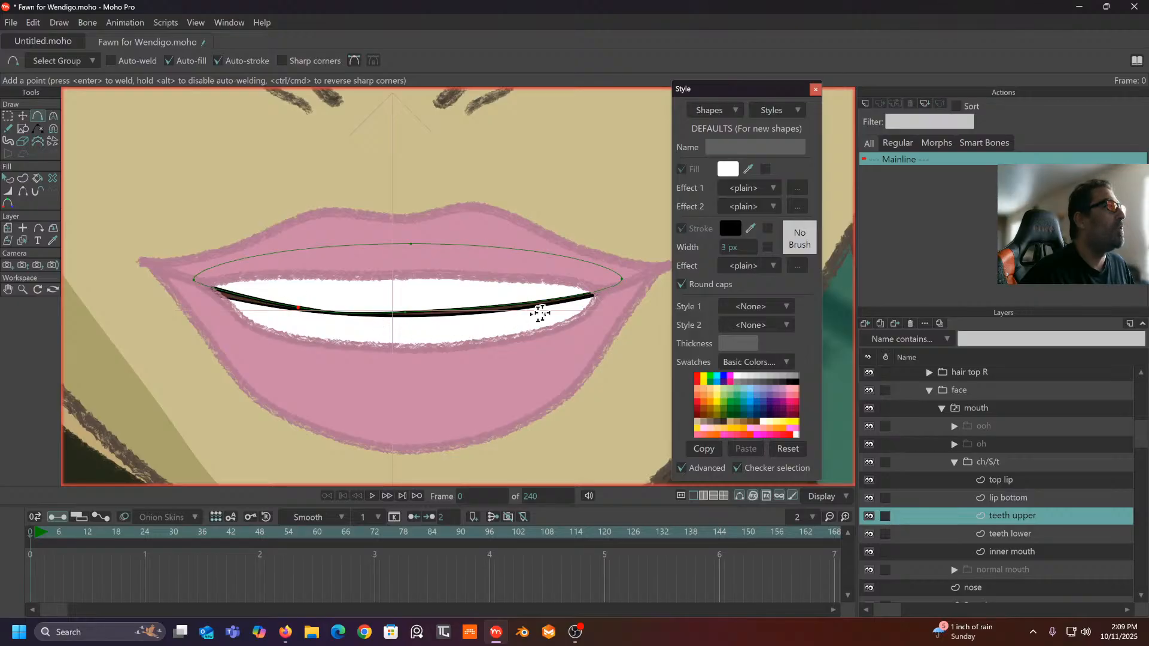
drag(517, 305, 528, 306)
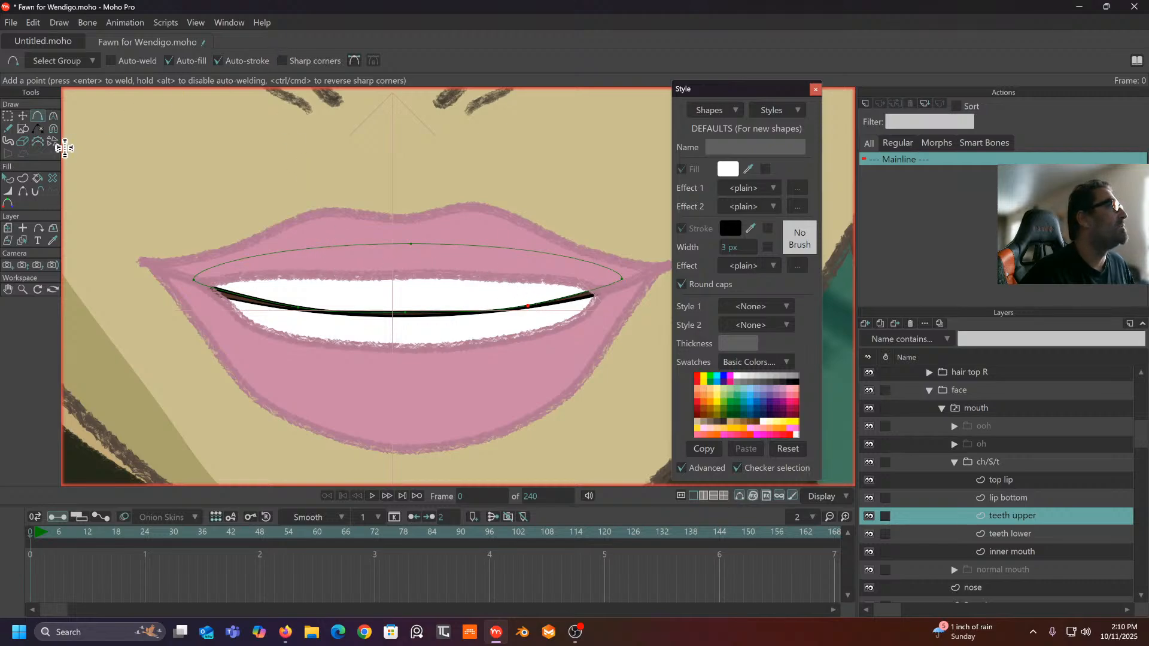
click(53, 117)
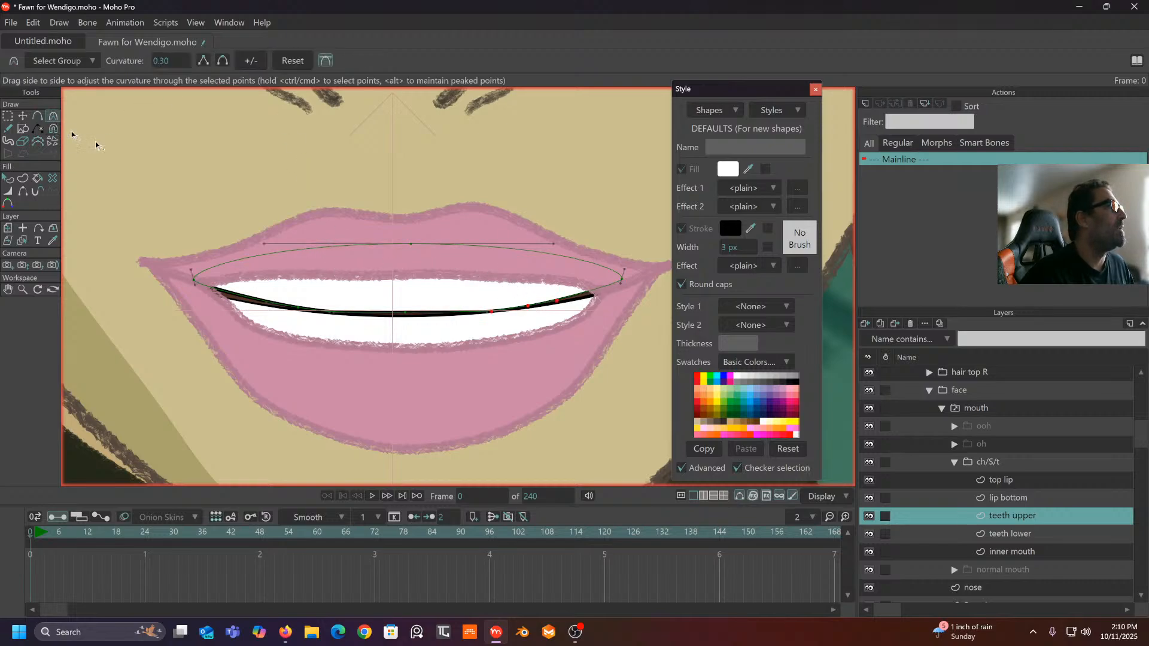
click(20, 196)
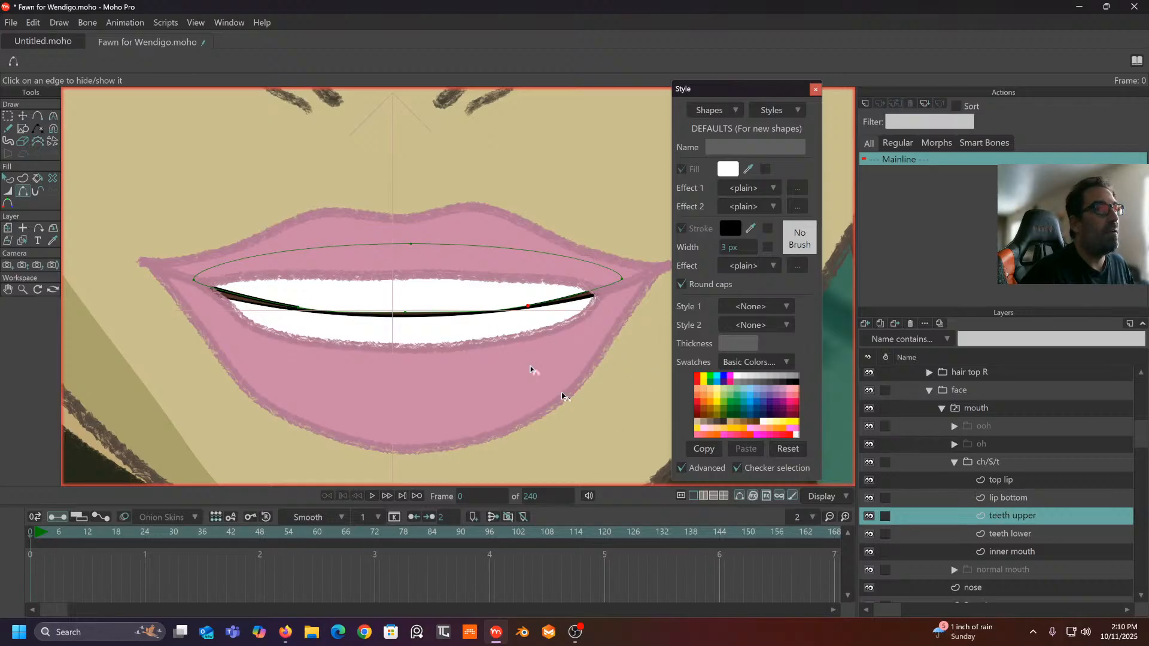
- Add points on the left and right of the lower teeth curve, pulling the left side down
click(38, 118)
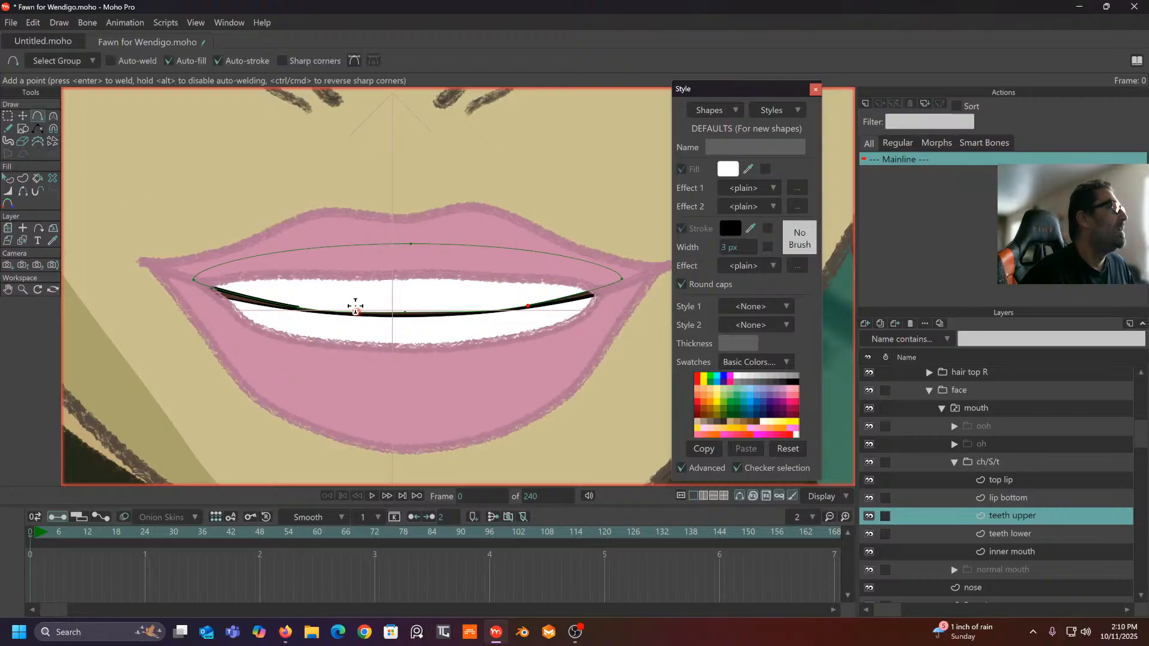
click(1013, 534)
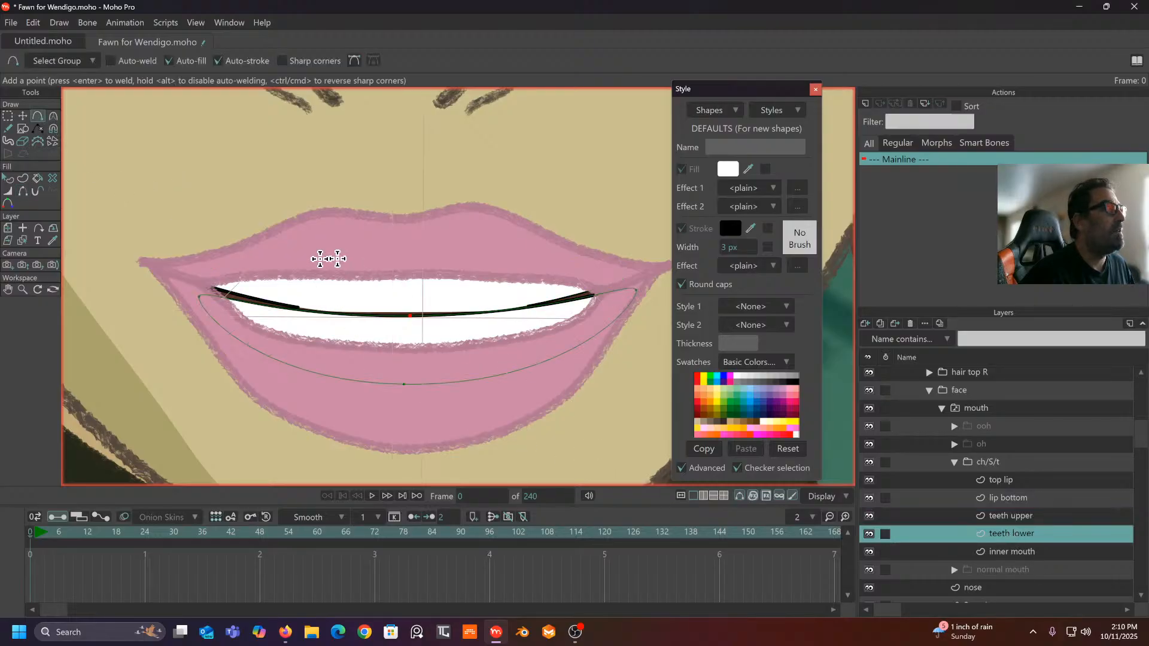
drag(298, 306, 299, 309)
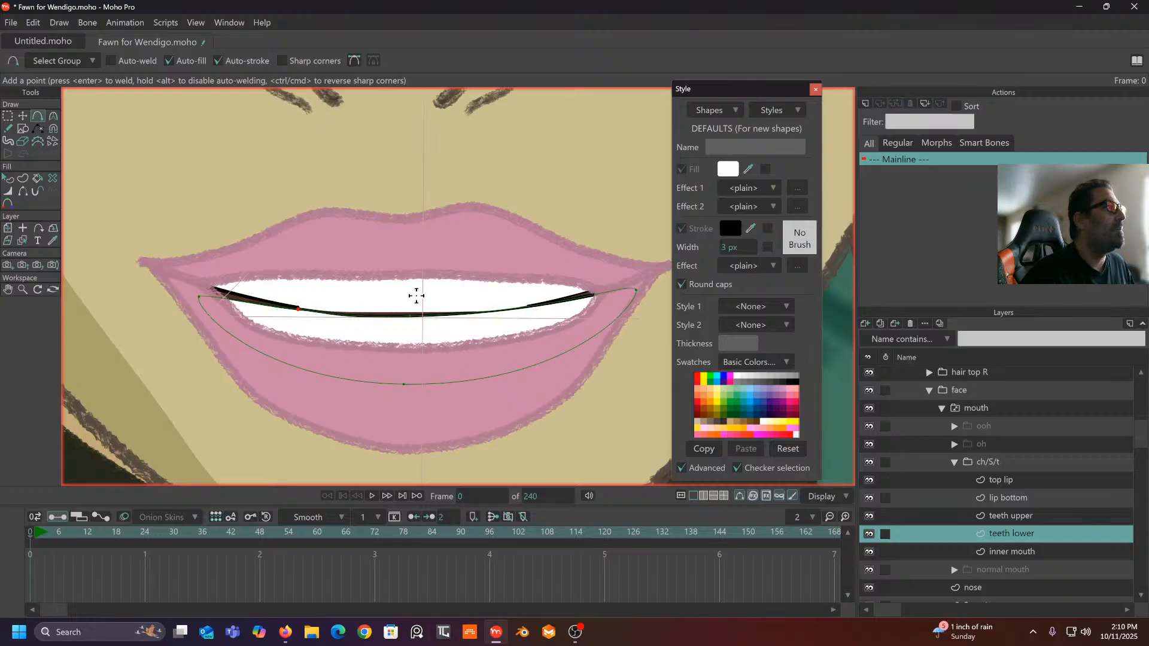
drag(528, 306, 530, 305)
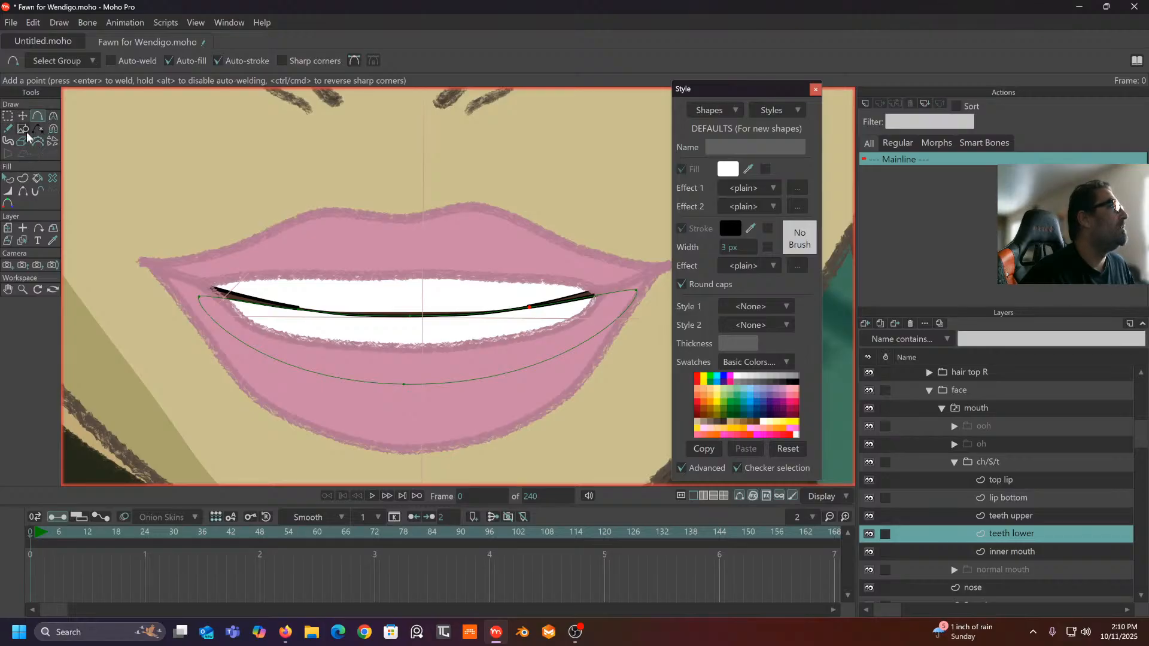
- Hide the black stroke on the lower teeth's left and right edges and toggle the upper teeth edge stroke
click(24, 192)
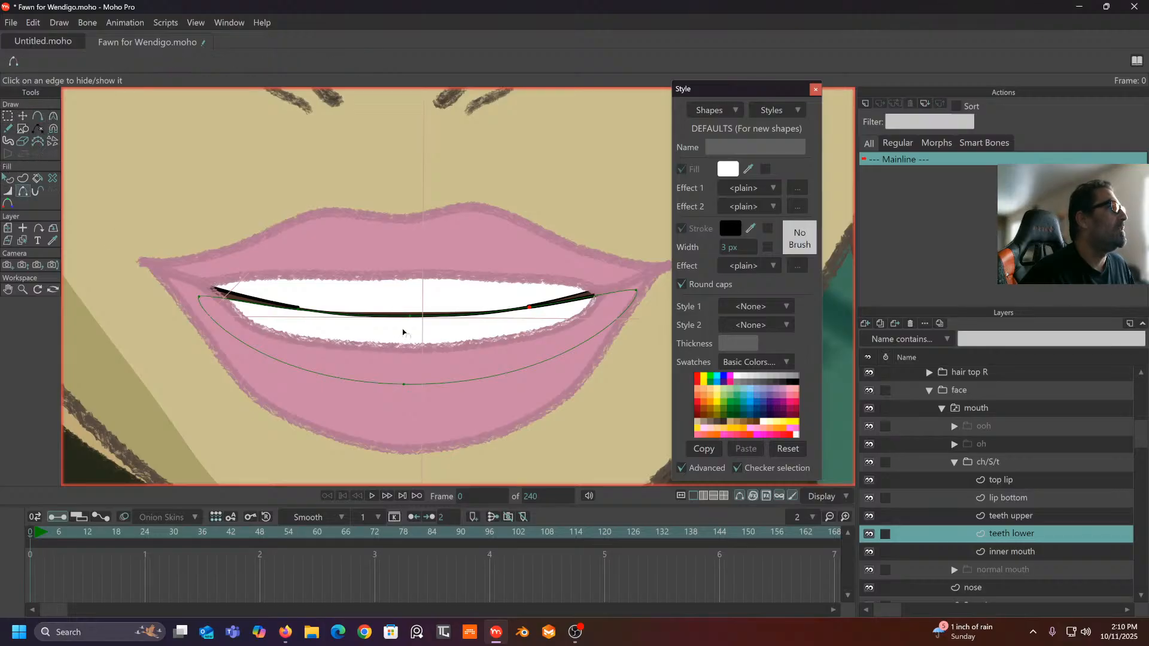
click(369, 315)
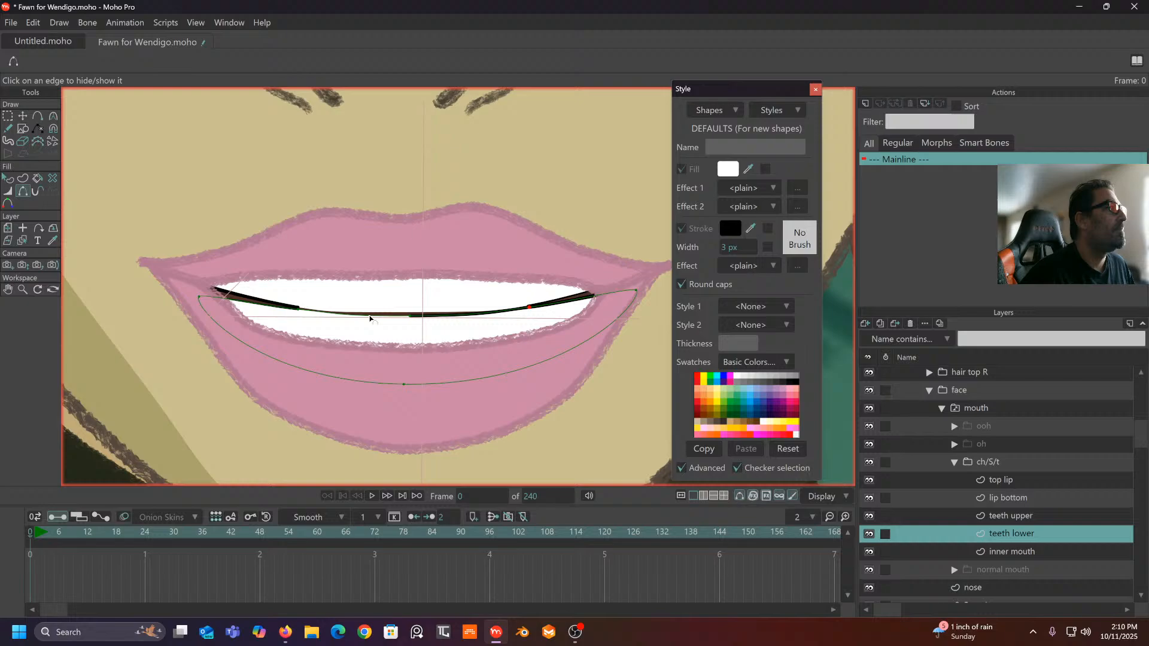
click(446, 319)
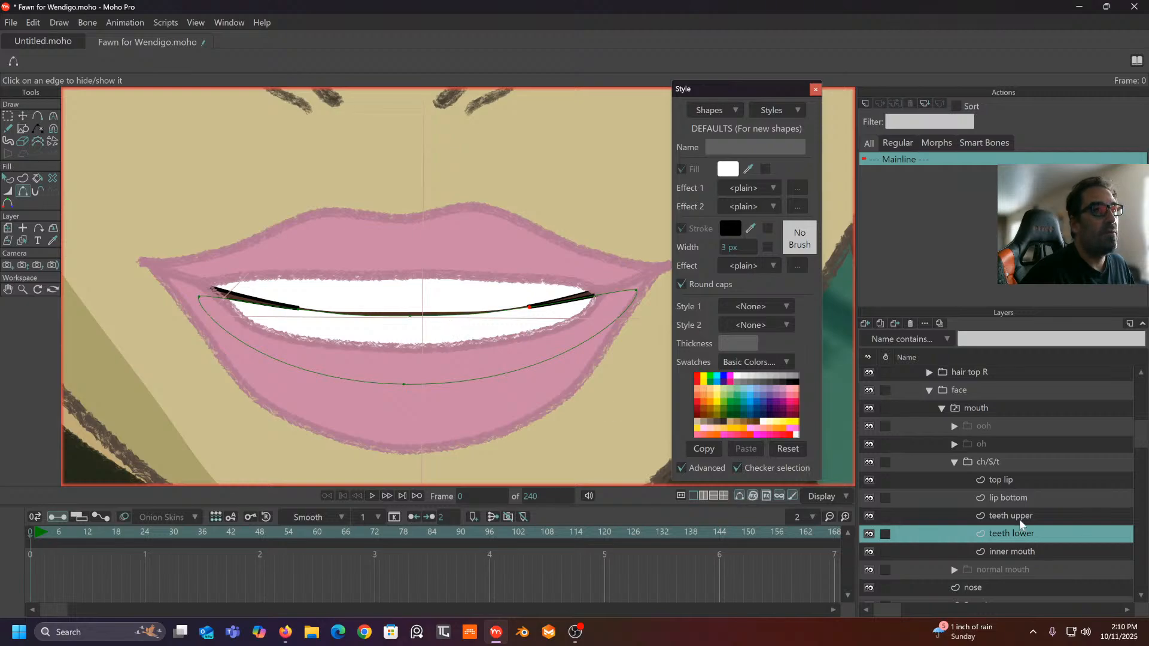
click(1019, 515)
click(468, 313)
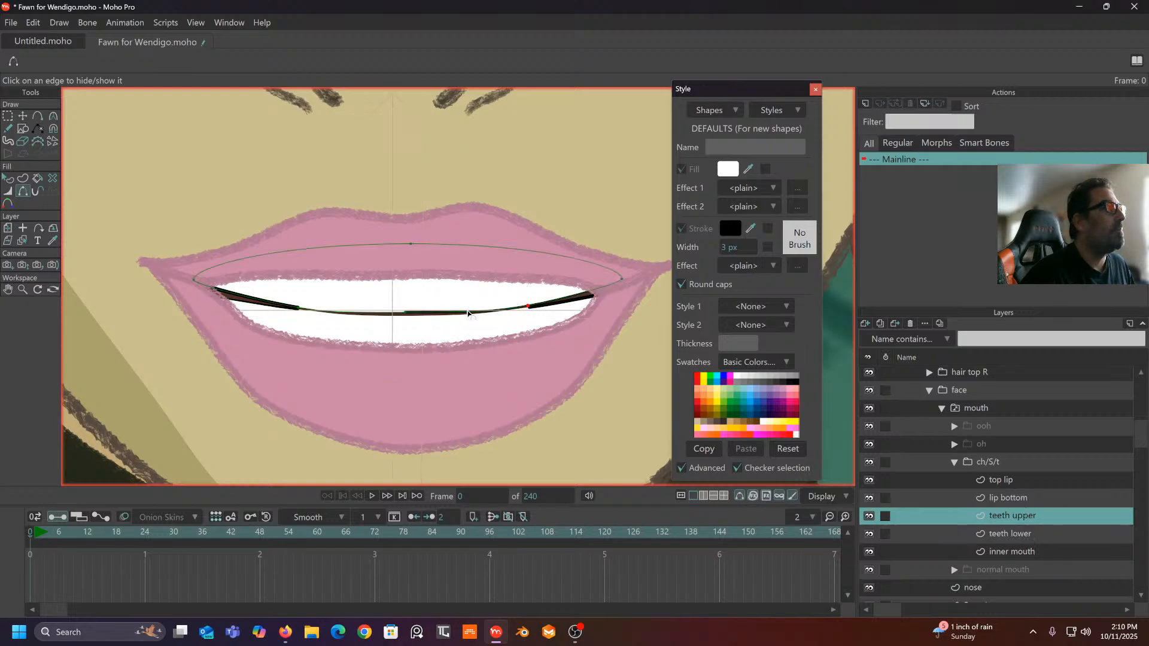
click(467, 312)
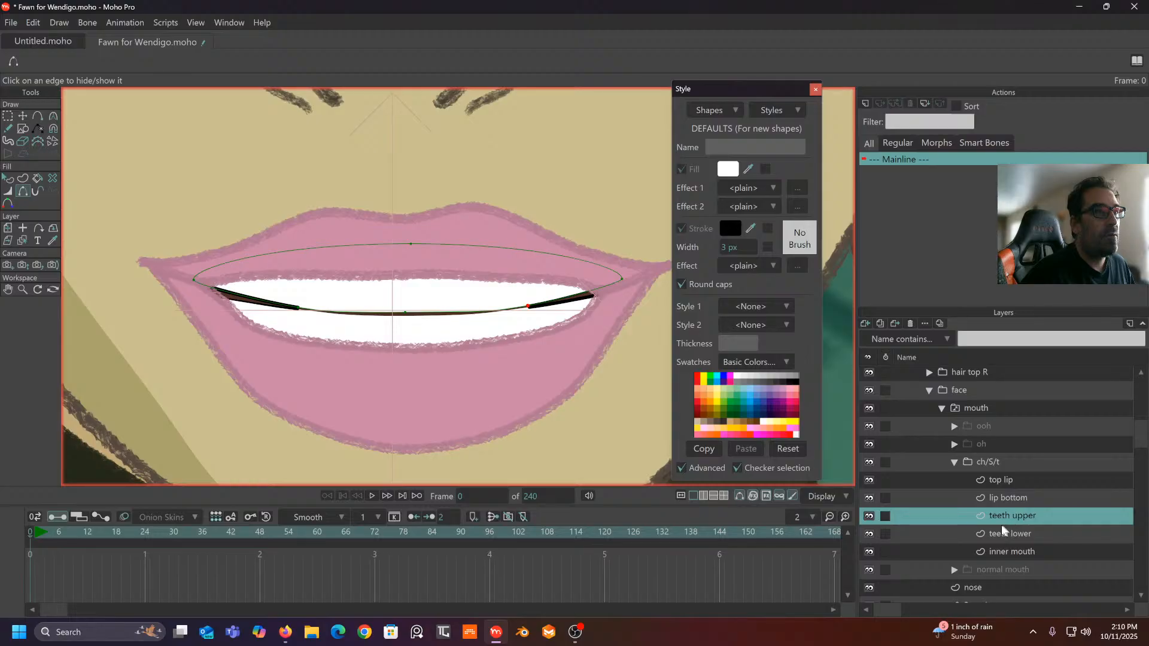
- Hide and re-show the upper teeth layer to check the inner mouth
click(870, 517)
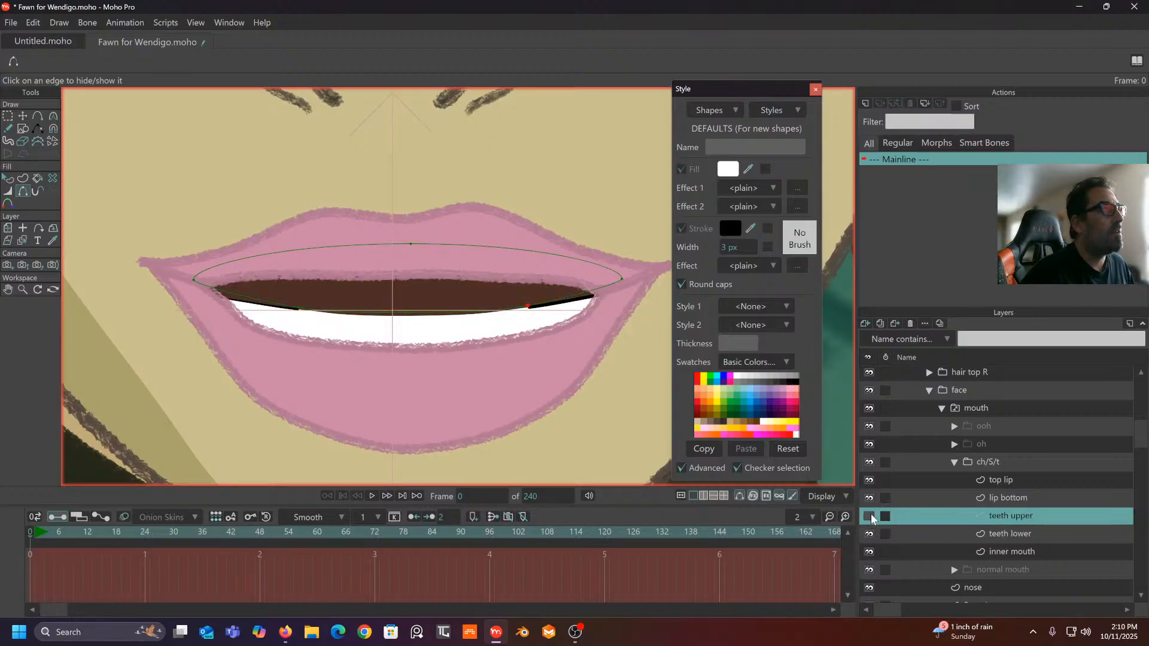
click(869, 516)
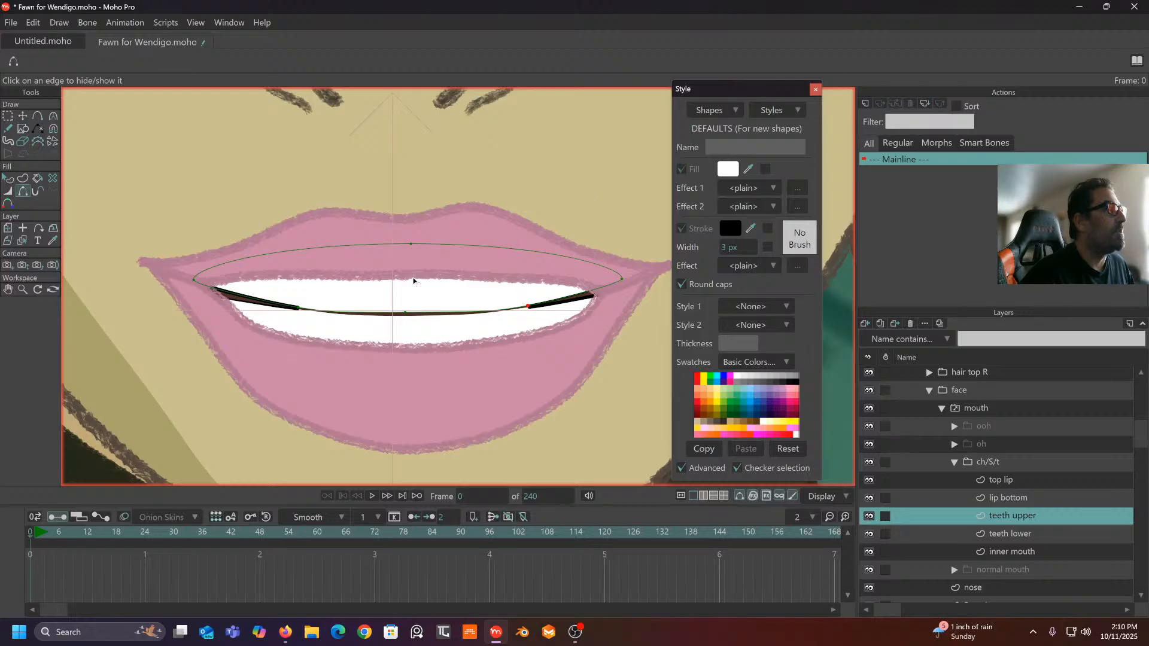
scroll(413, 280, up, 3)
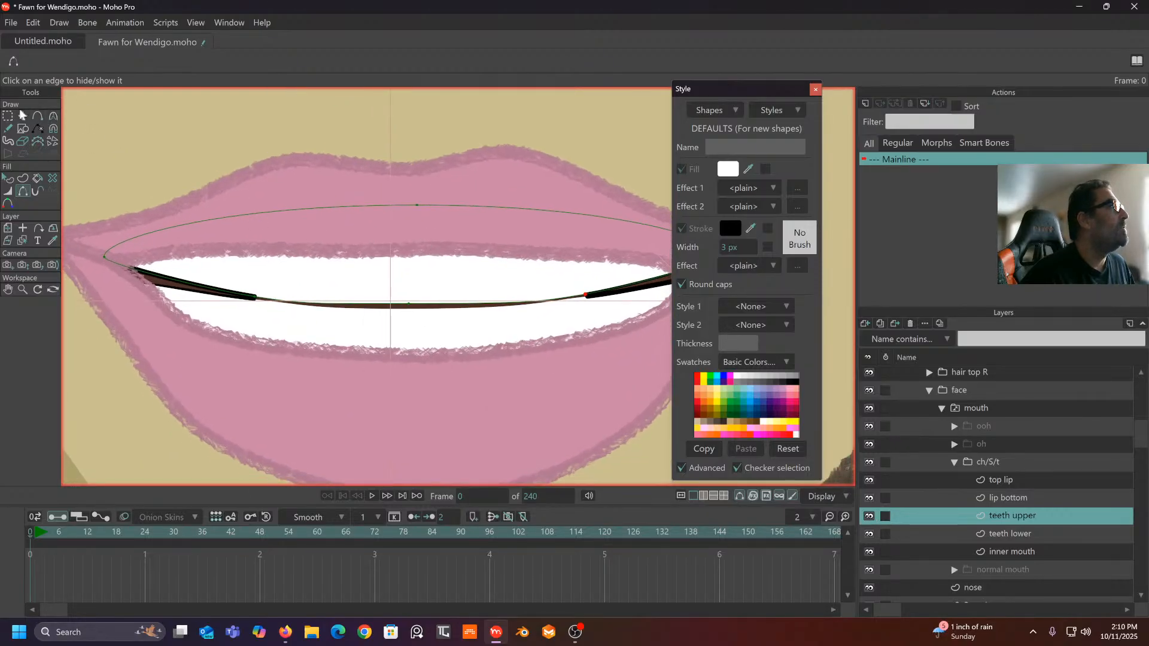
click(22, 115)
- Pull the centre point of the upper teeth's lower edge down
click(410, 307)
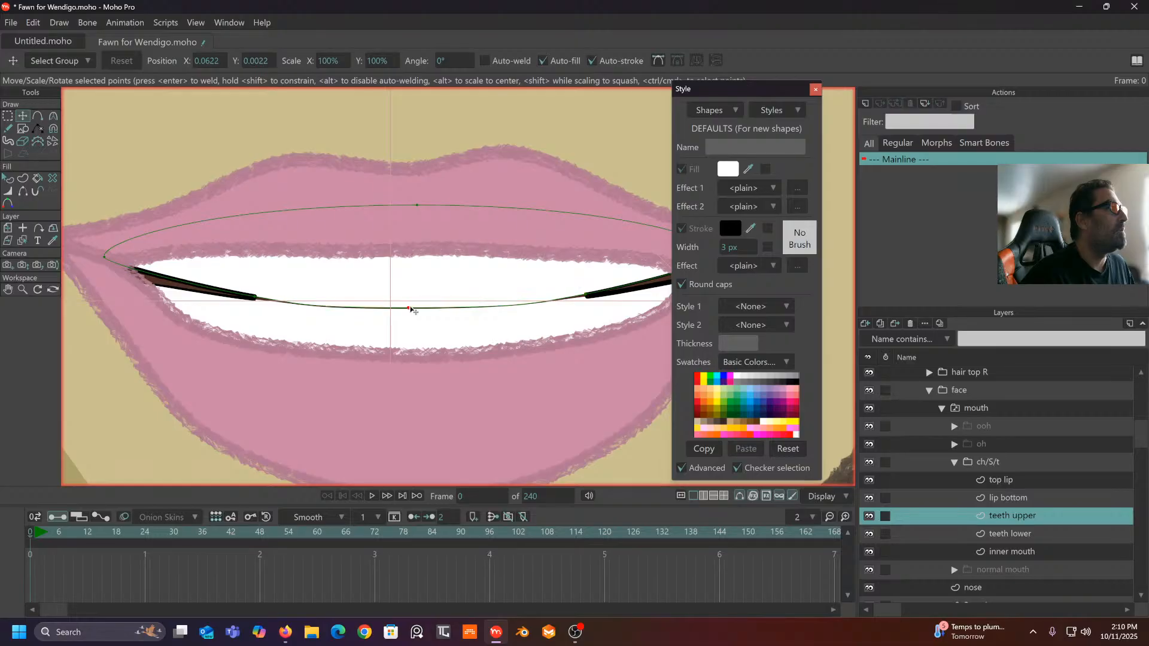
drag(411, 310, 412, 313)
drag(300, 287, 318, 283)
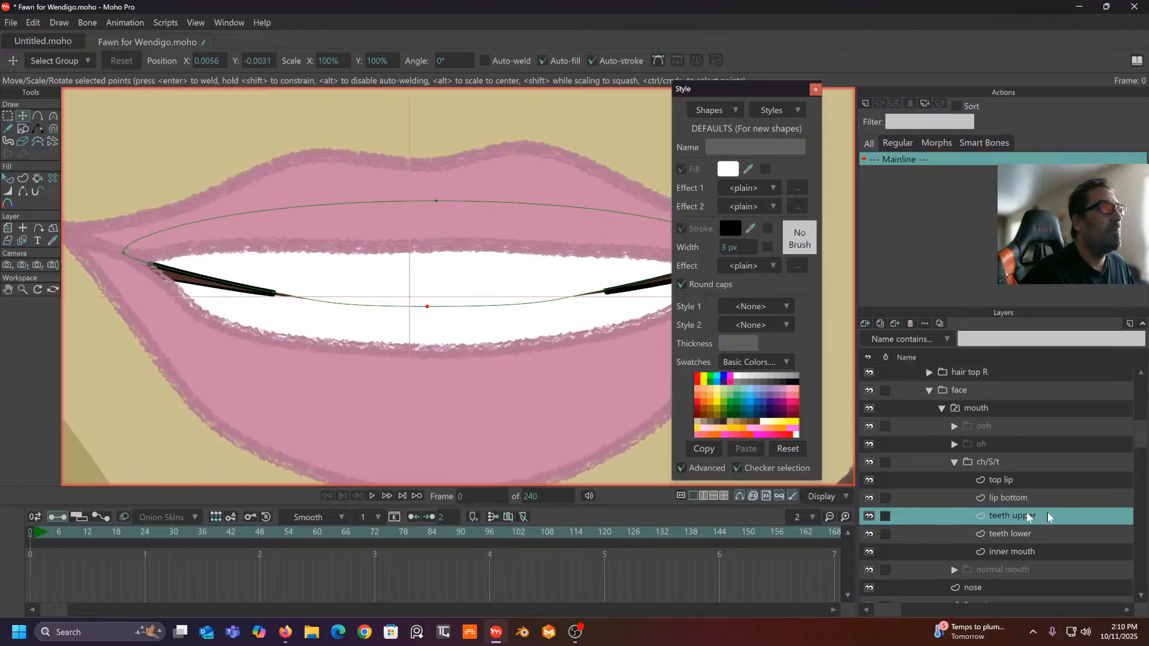
click(1031, 499)
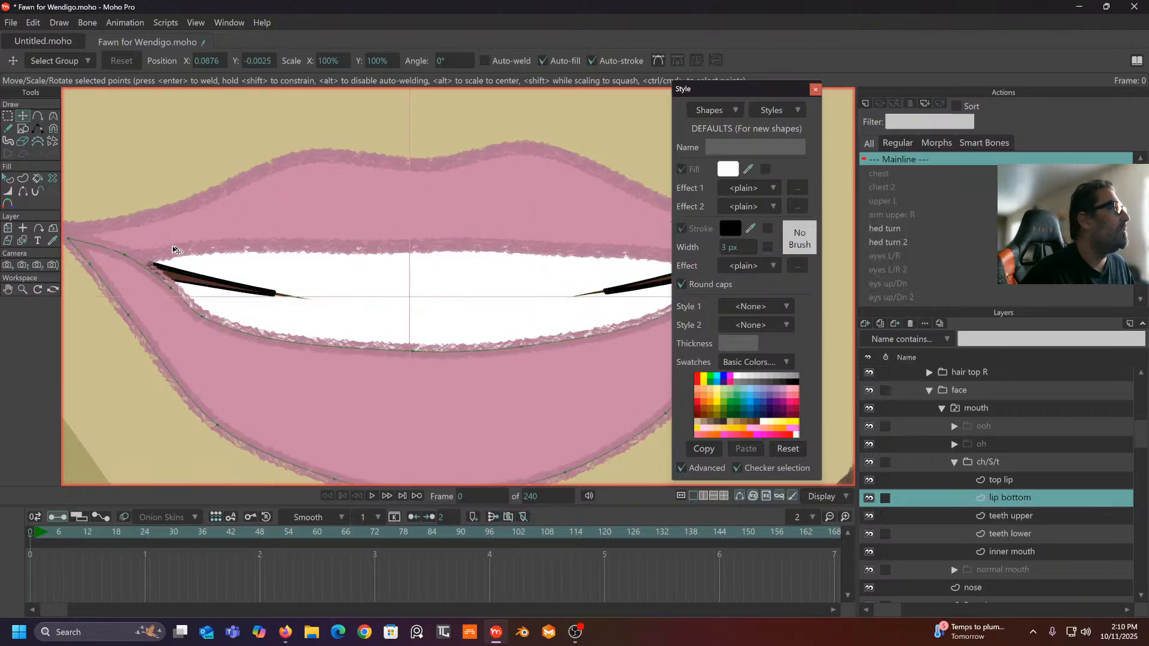
drag(173, 247, 159, 251)
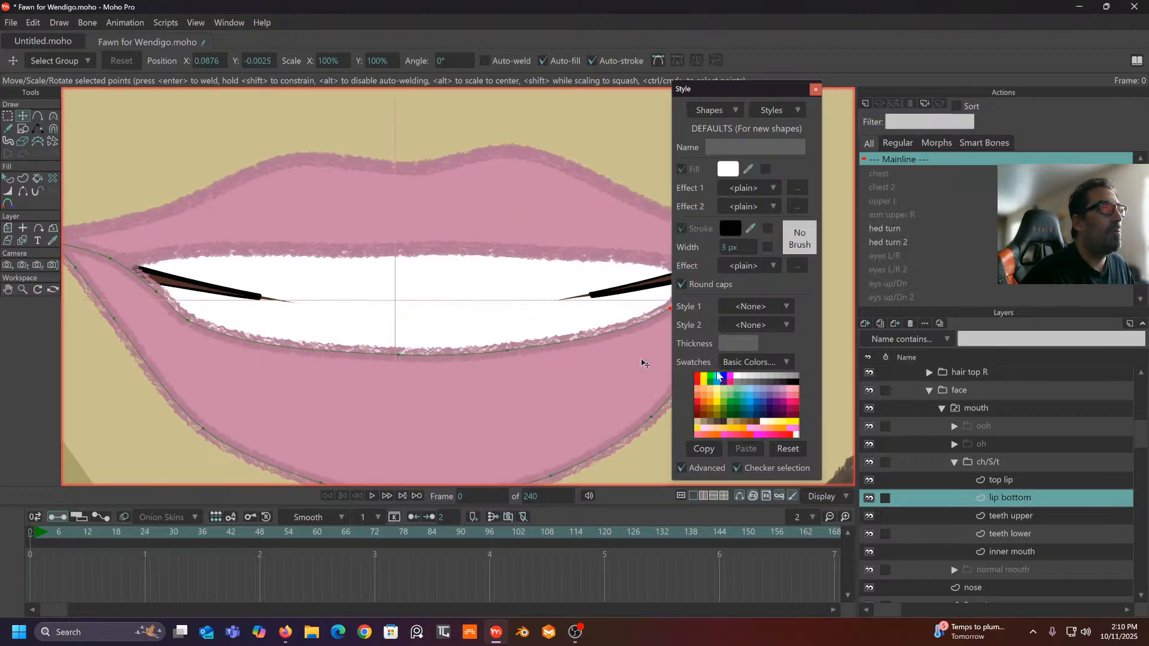
- Move the lower teeth's left and right end points up to the lip corners
click(1007, 533)
drag(118, 283, 116, 264)
drag(546, 223, 414, 250)
drag(603, 297, 609, 276)
drag(466, 311, 587, 292)
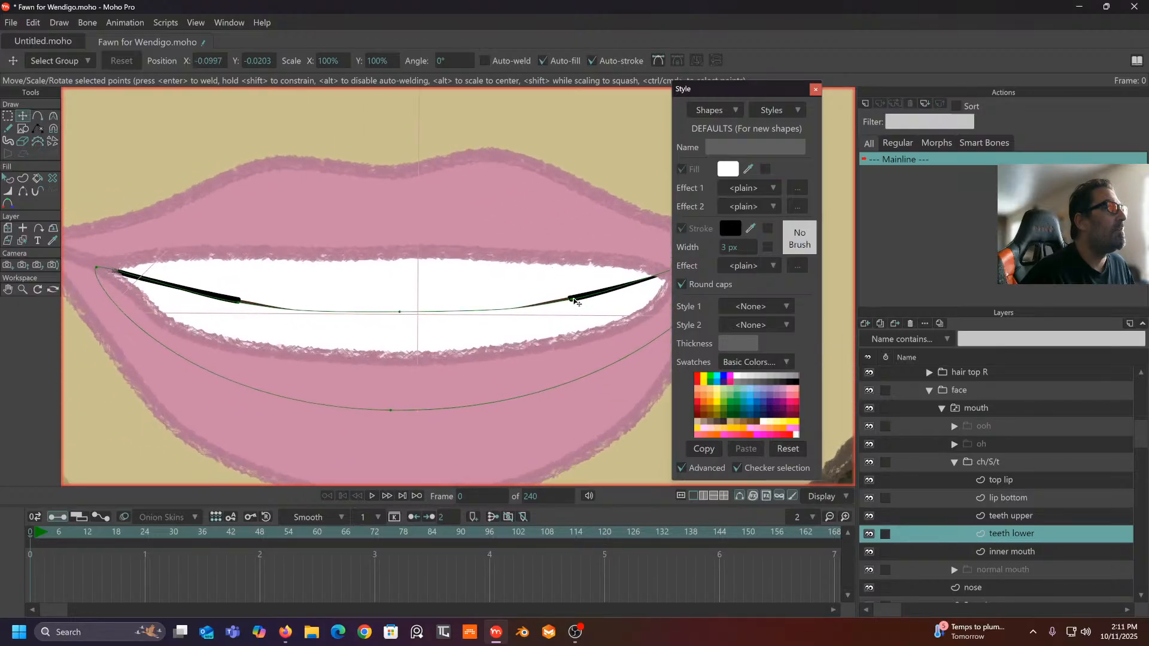
click(571, 299)
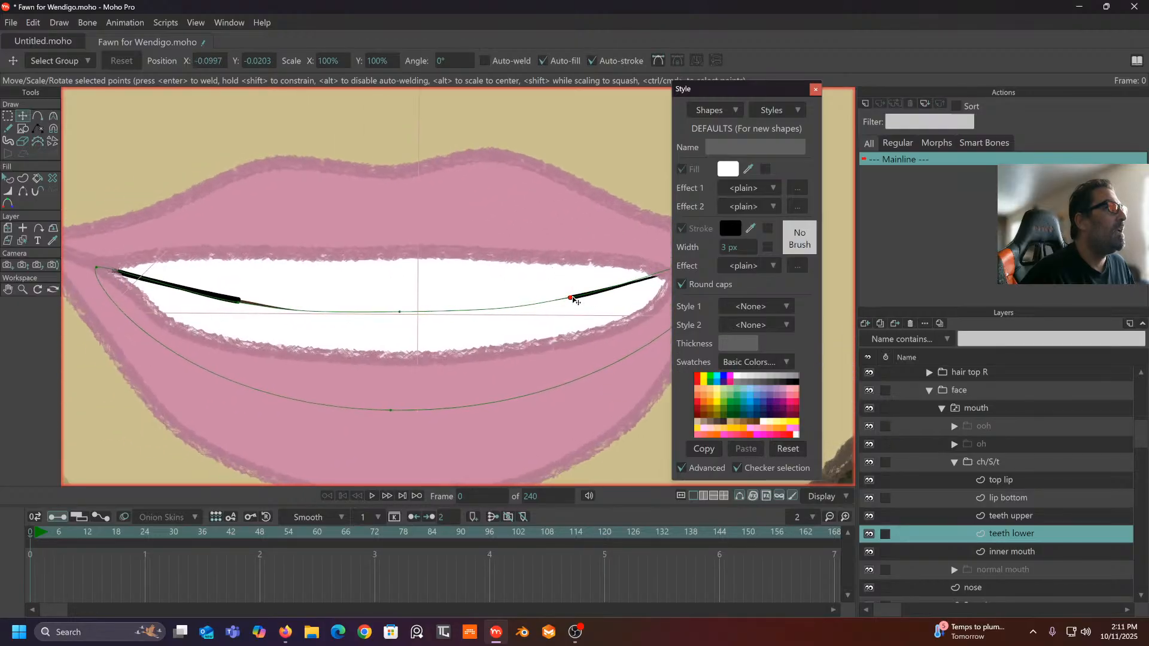
click(239, 300)
scroll(239, 300, down, 3)
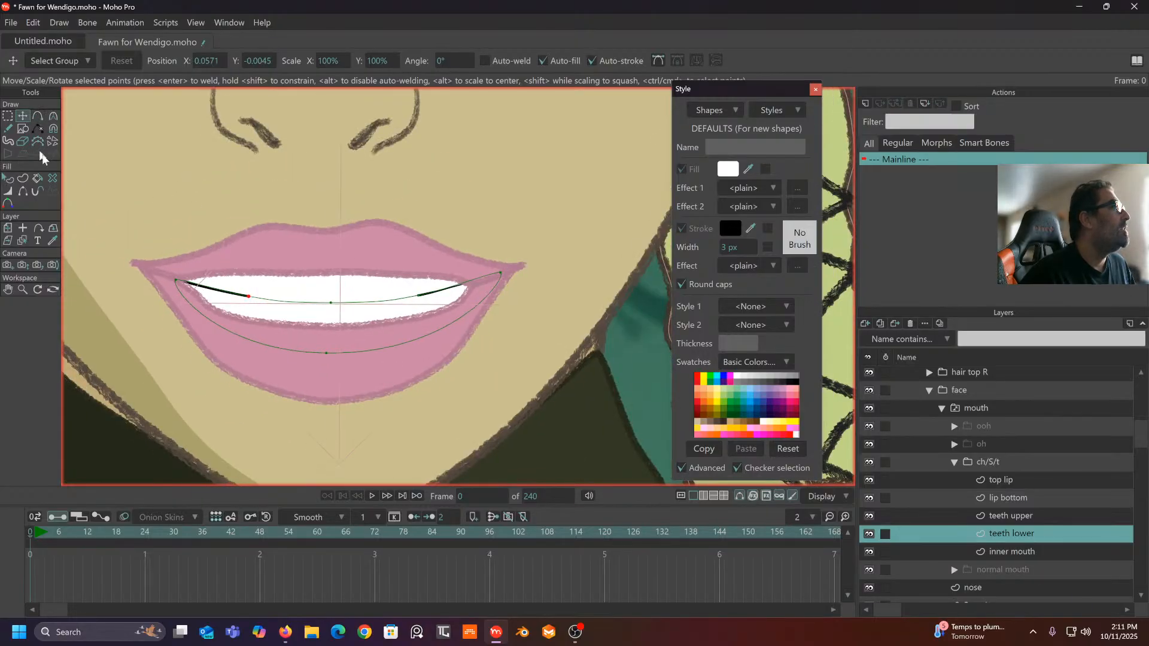
click(1000, 517)
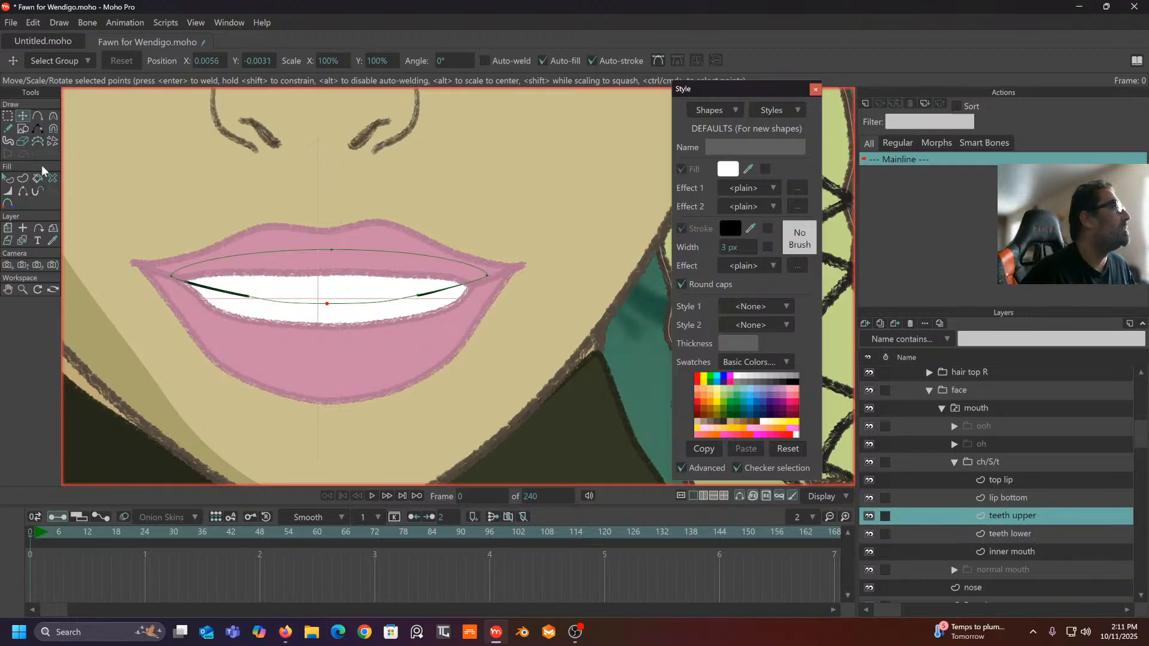
- Thicken both ends of the upper teeth stroke and taper it to 0% toward the middle
click(9, 192)
scroll(219, 274, up, 1)
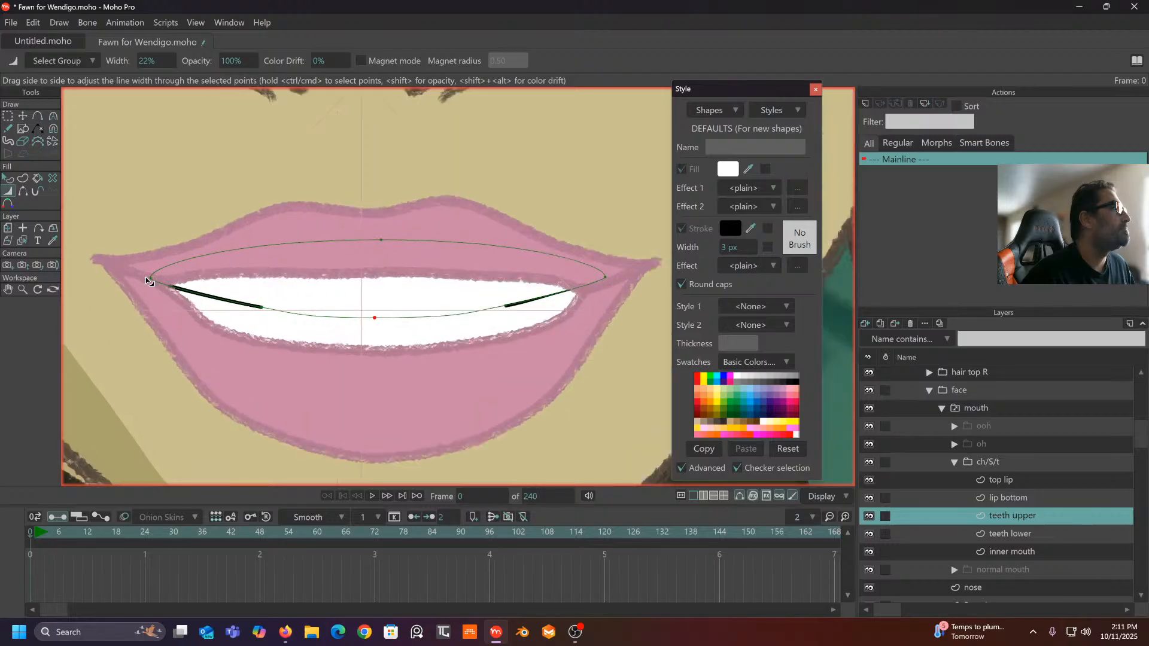
drag(152, 278, 174, 278)
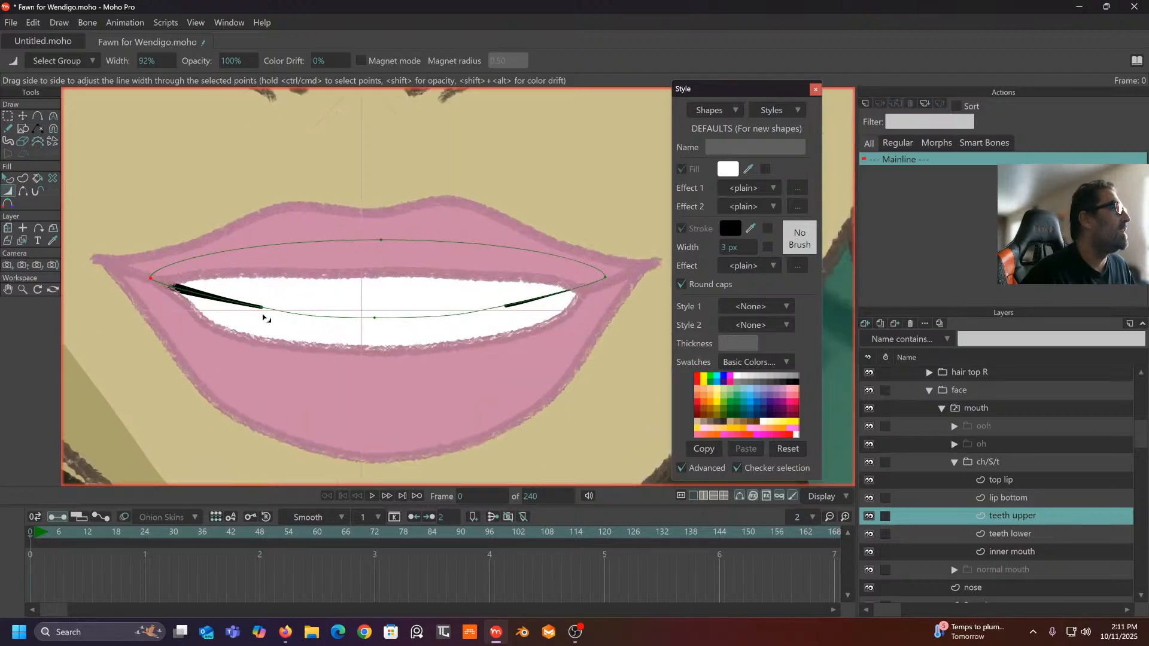
drag(267, 309, 258, 312)
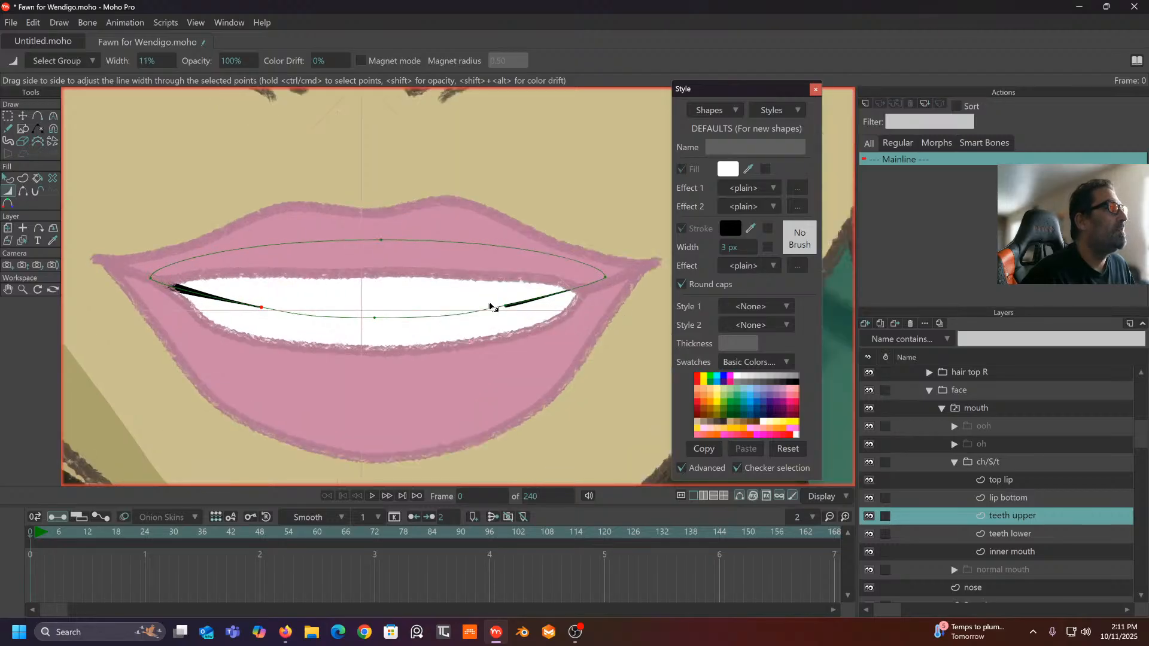
mouse_move(605, 278)
mouse_down()
mouse_move(633, 280)
mouse_move(623, 287)
mouse_up()
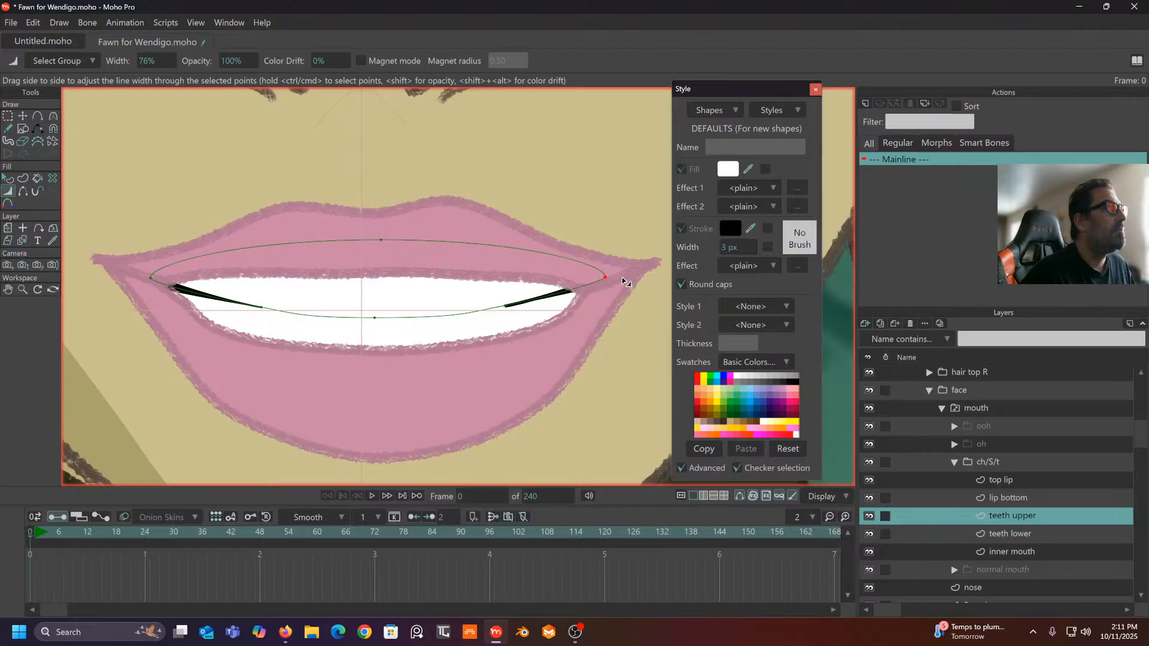
drag(506, 307, 492, 312)
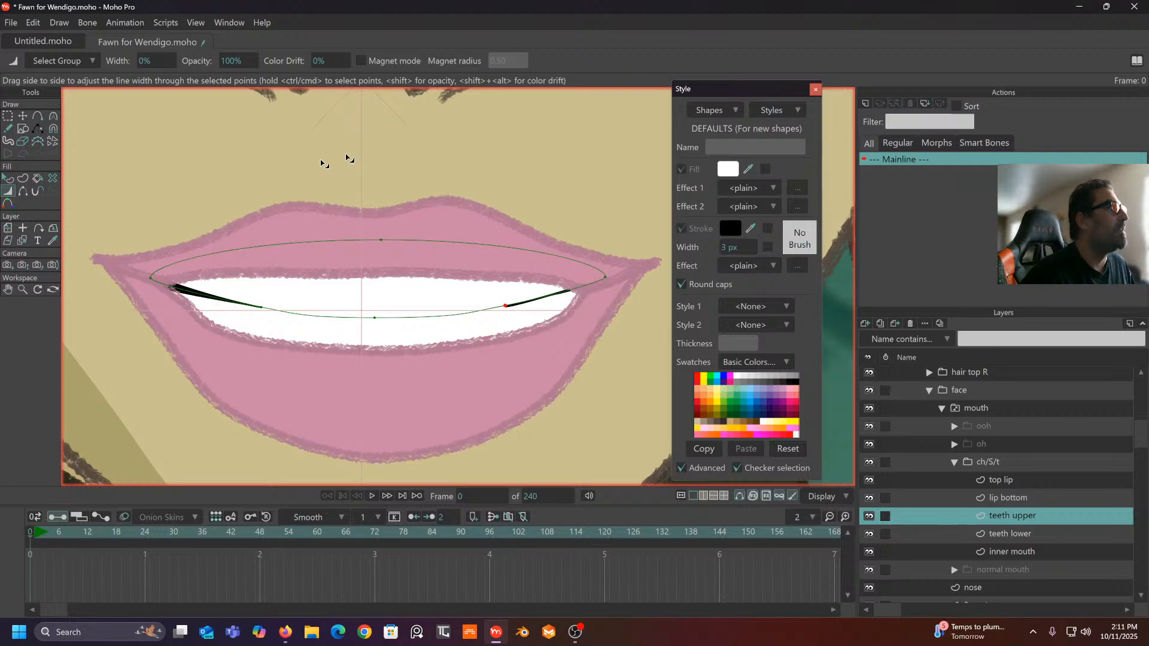
- Widen the right corner of the upper teeth stroke to 116%
click(7, 116)
click(158, 145)
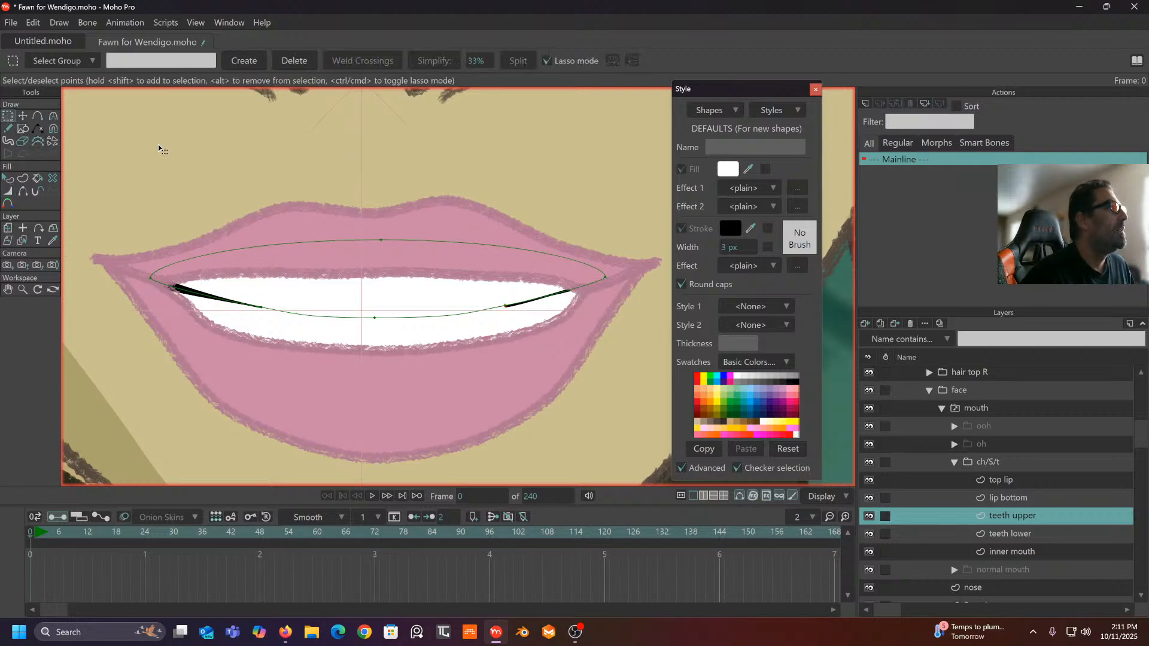
scroll(158, 145, down, 3)
drag(158, 145, 237, 171)
scroll(269, 166, up, 2)
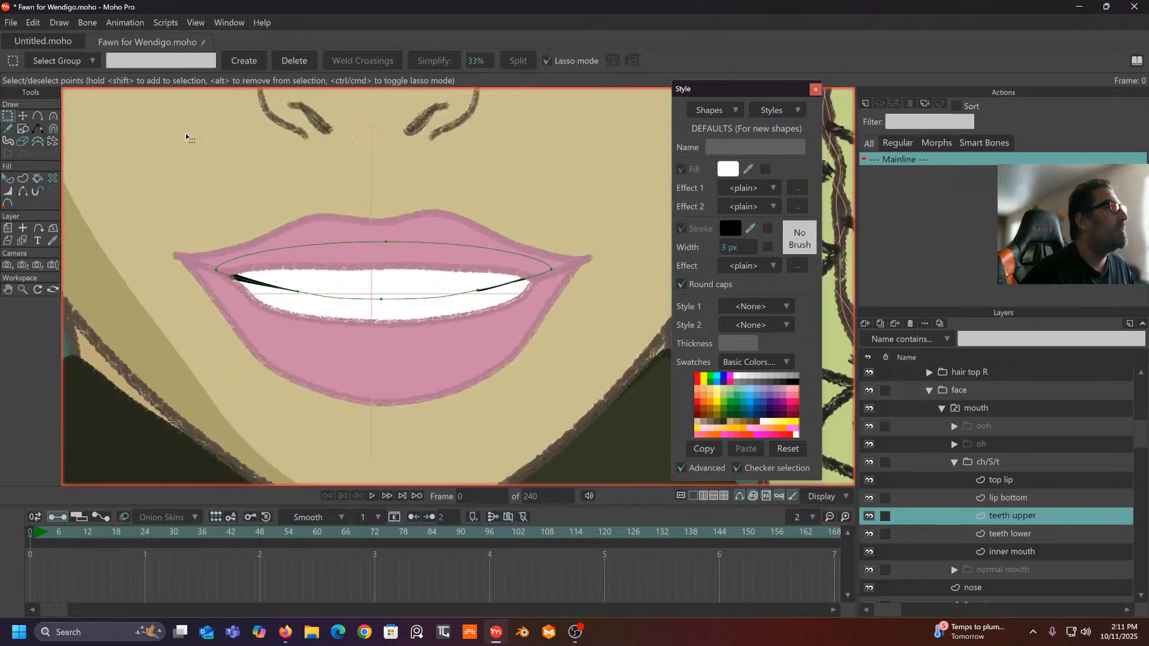
click(15, 193)
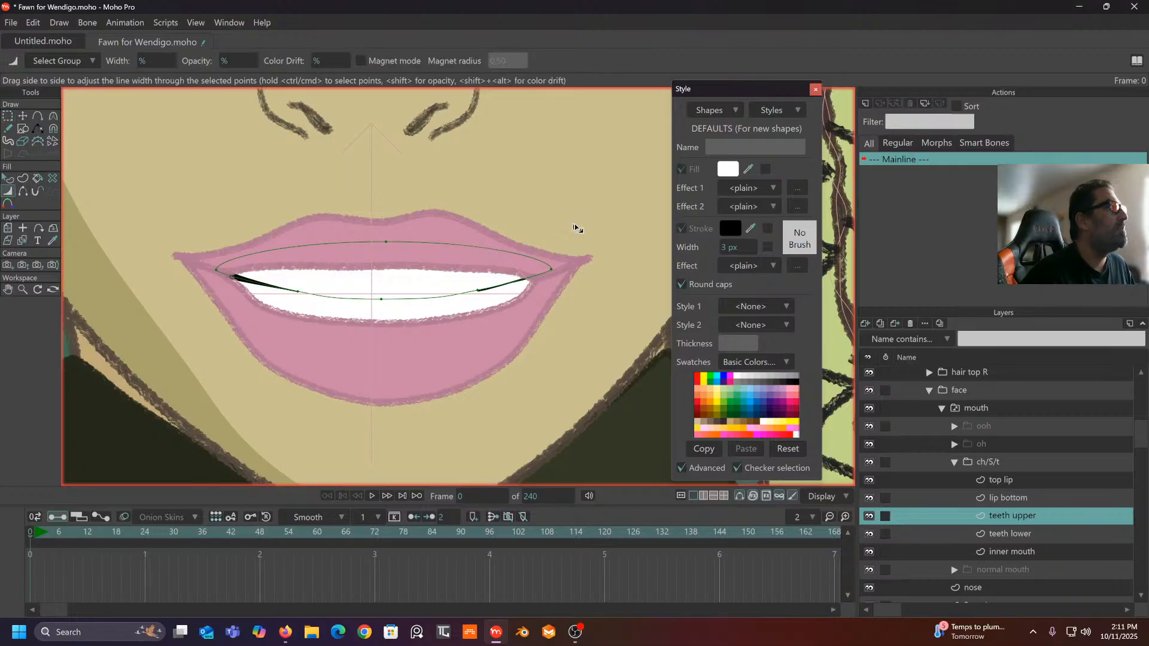
drag(552, 270, 573, 271)
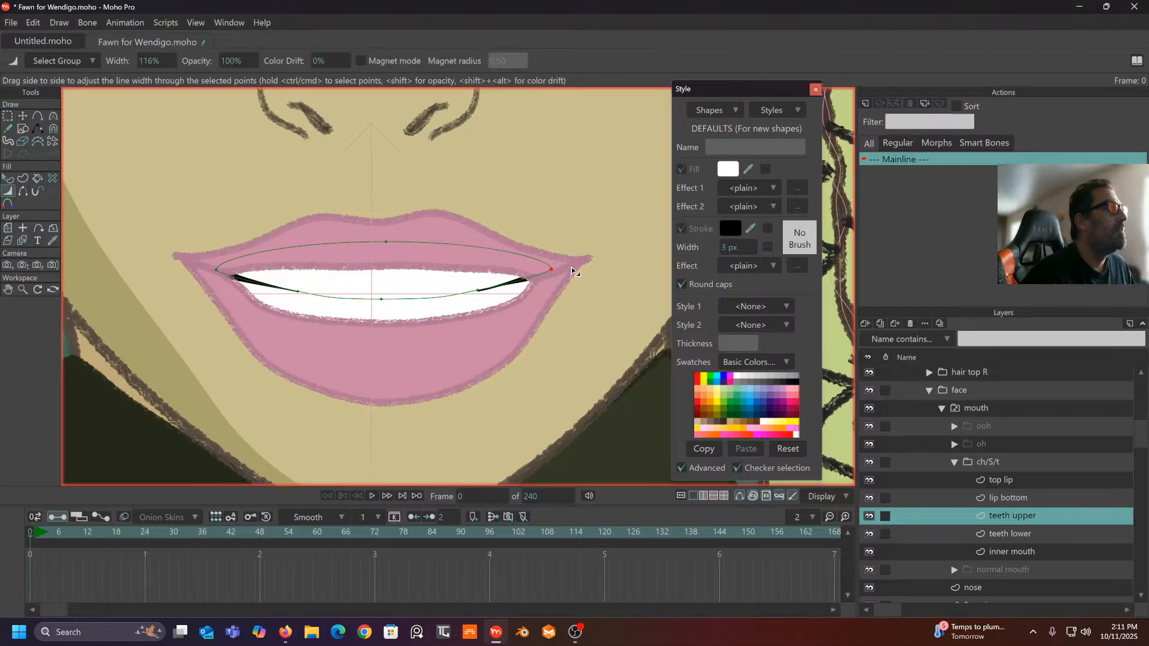
click(22, 115)
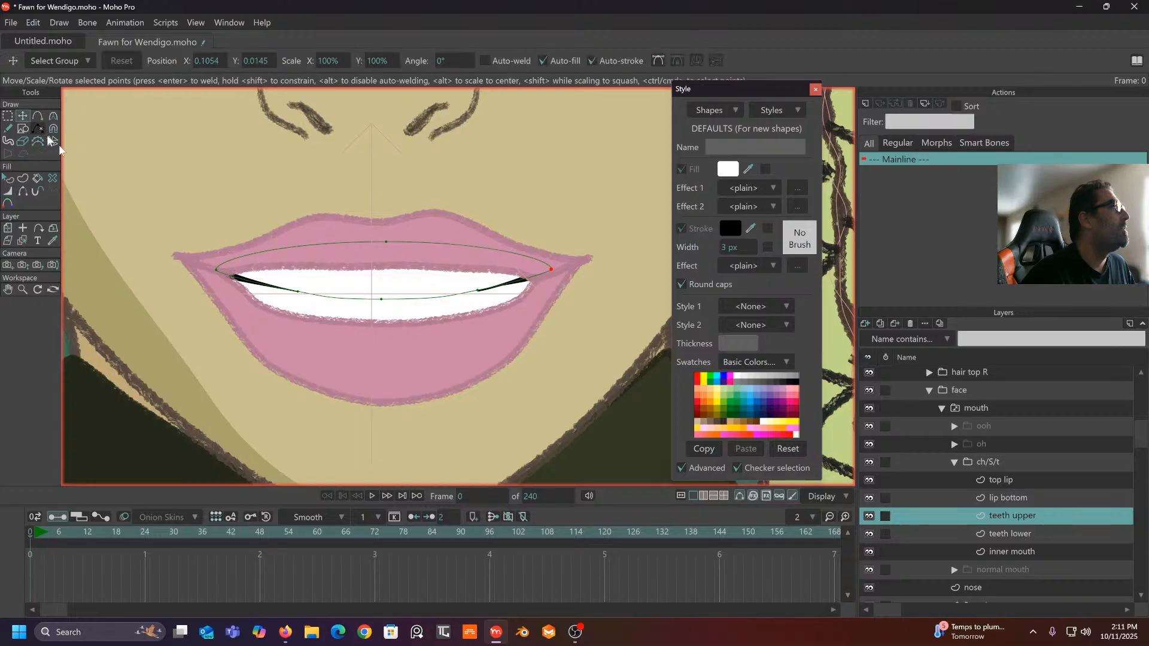
click(1009, 408)
scroll(436, 377, down, 4)
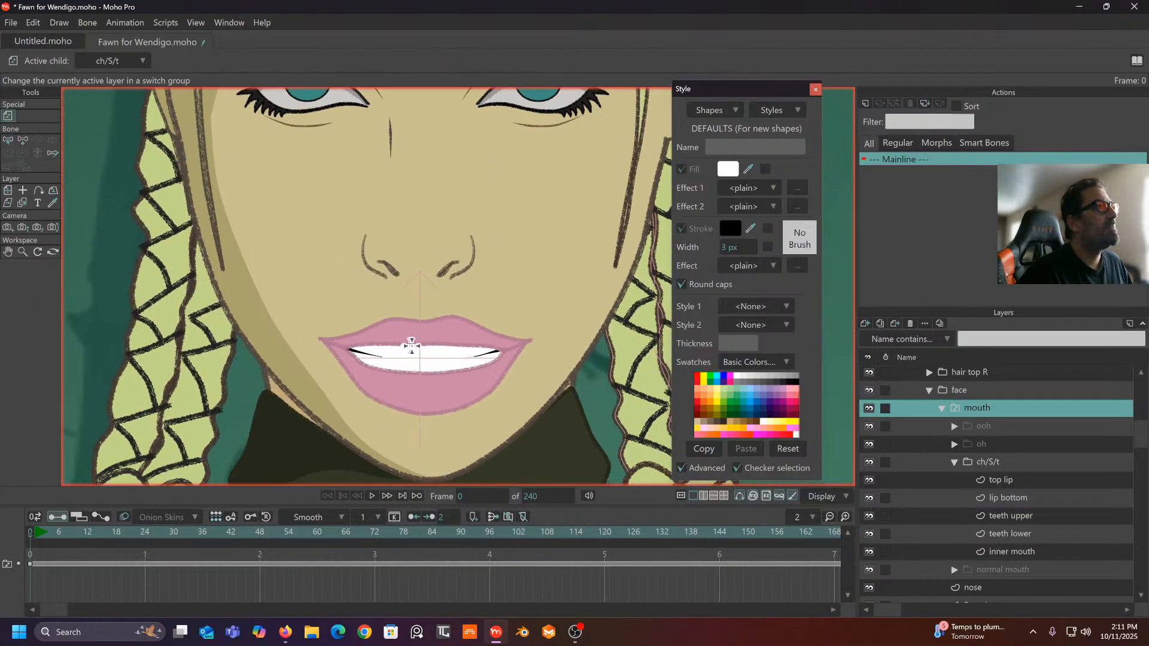
scroll(459, 351, up, 4)
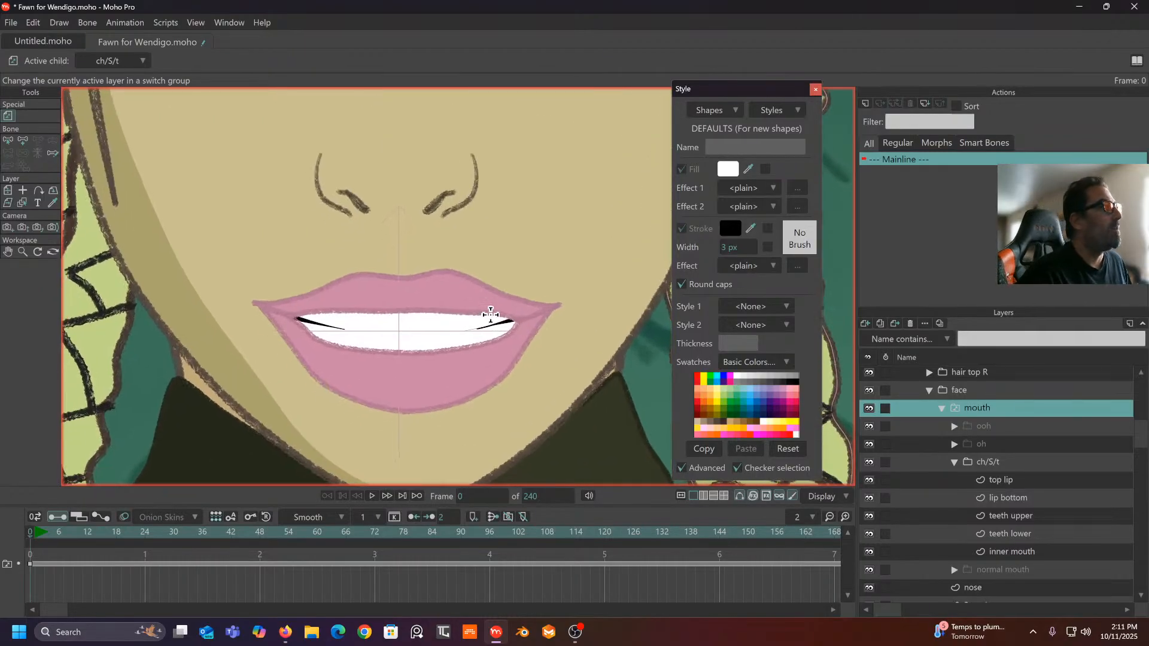
scroll(406, 289, down, 3)
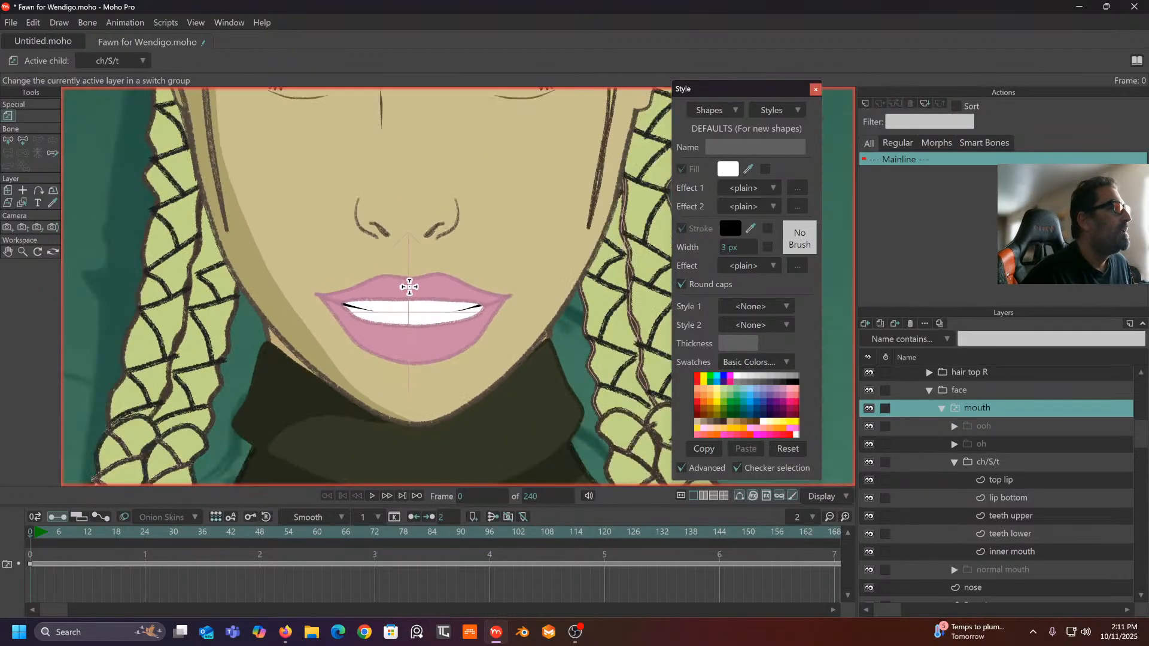
scroll(396, 357, up, 1)
scroll(397, 356, down, 2)
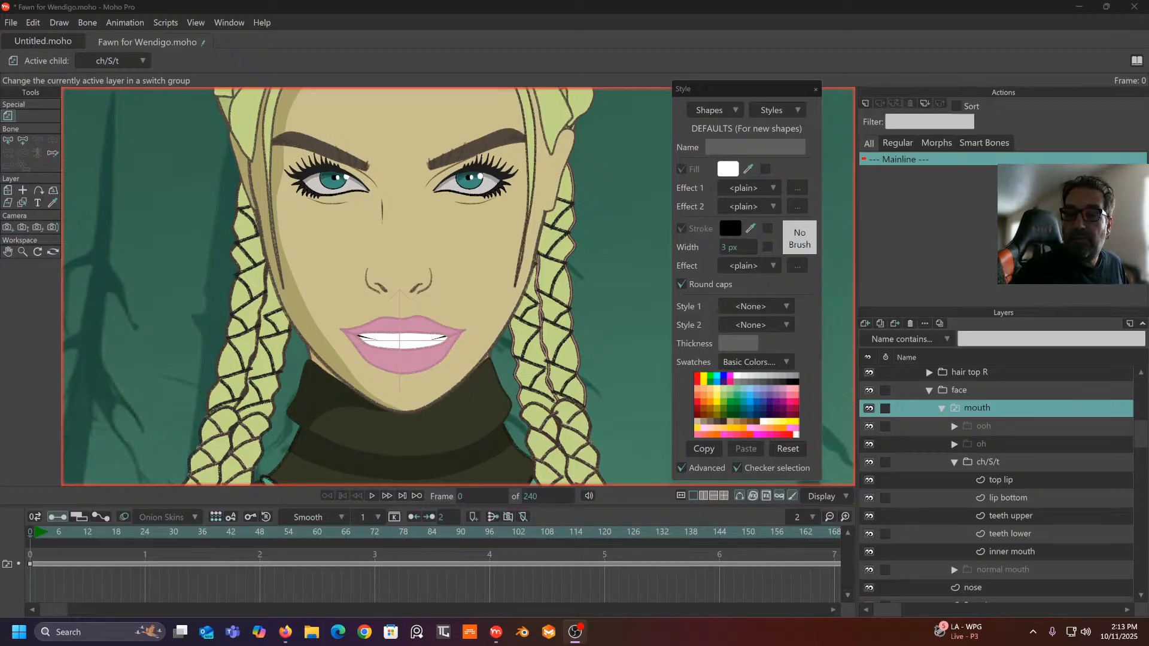
- Lower the upper teeth's left and right corners and pull their lower edge down on both sides
scroll(369, 294, up, 4)
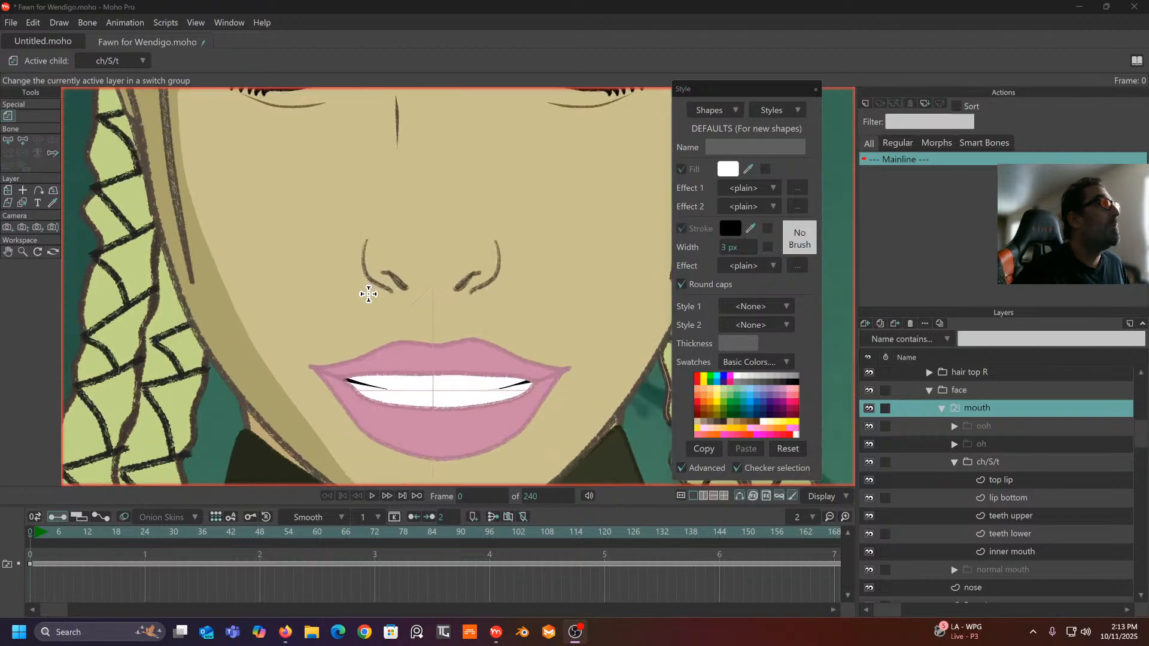
drag(367, 274, 350, 197)
scroll(314, 304, up, 4)
drag(330, 293, 269, 282)
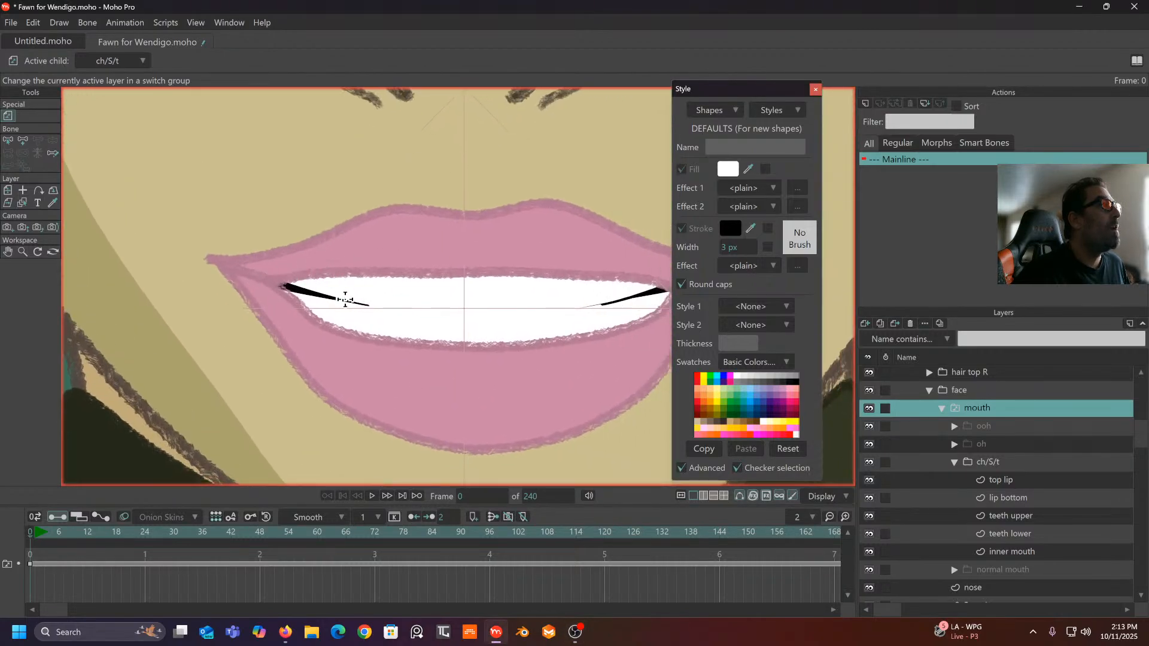
scroll(496, 331, down, 5)
drag(495, 328, 502, 294)
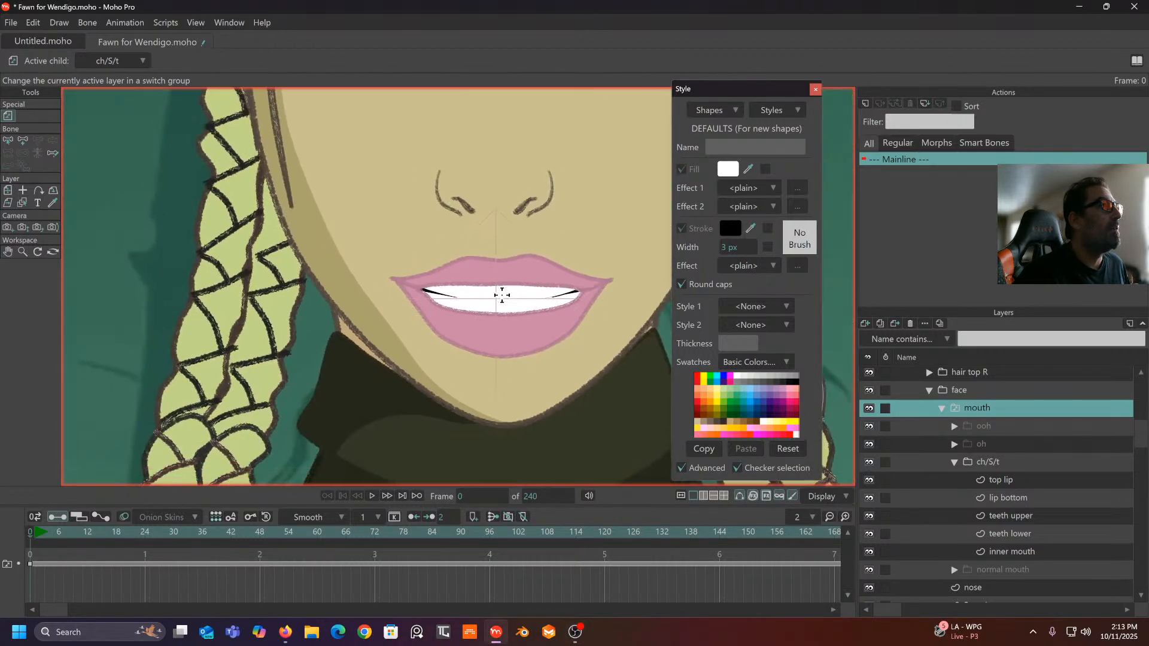
scroll(503, 294, up, 3)
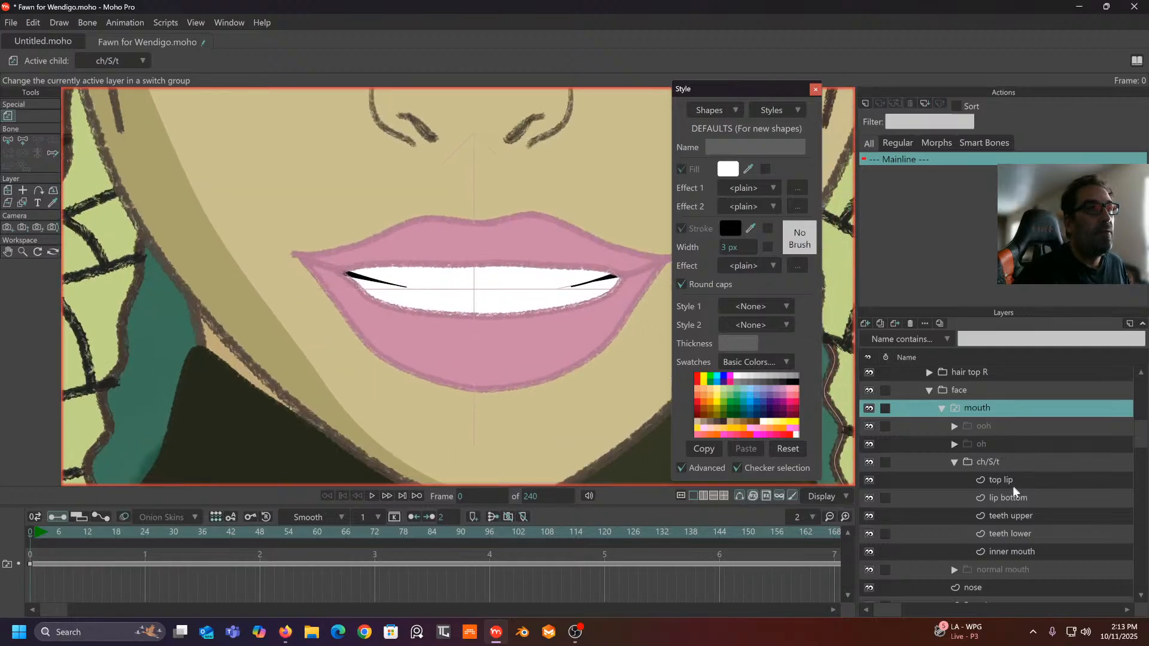
click(1014, 512)
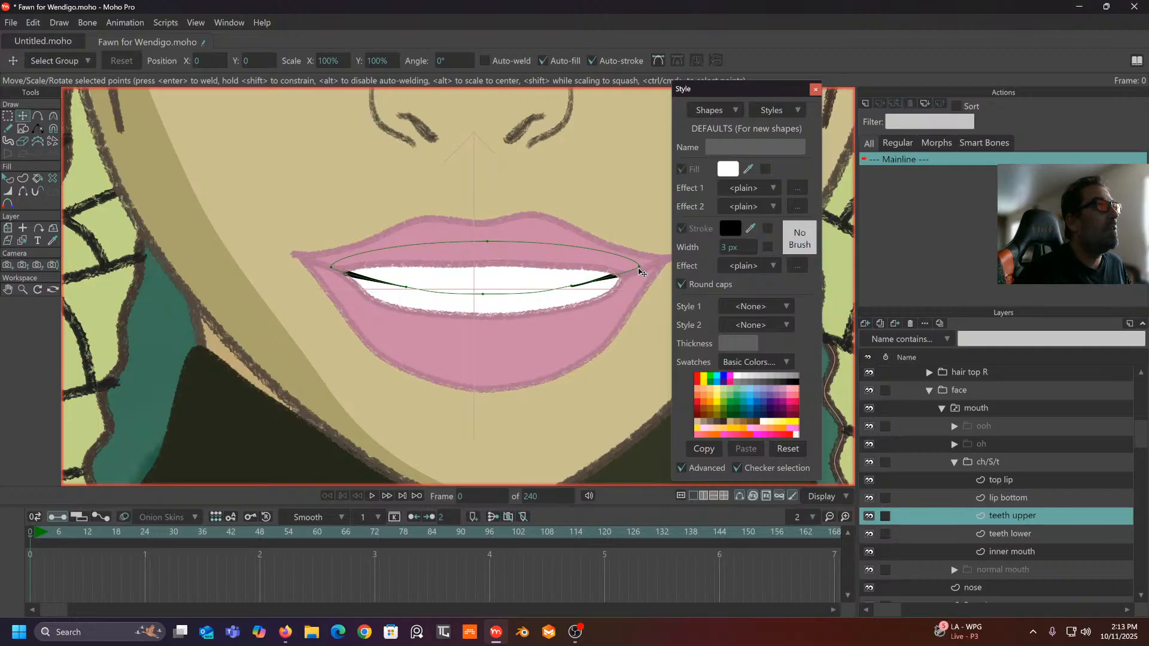
drag(640, 269, 641, 277)
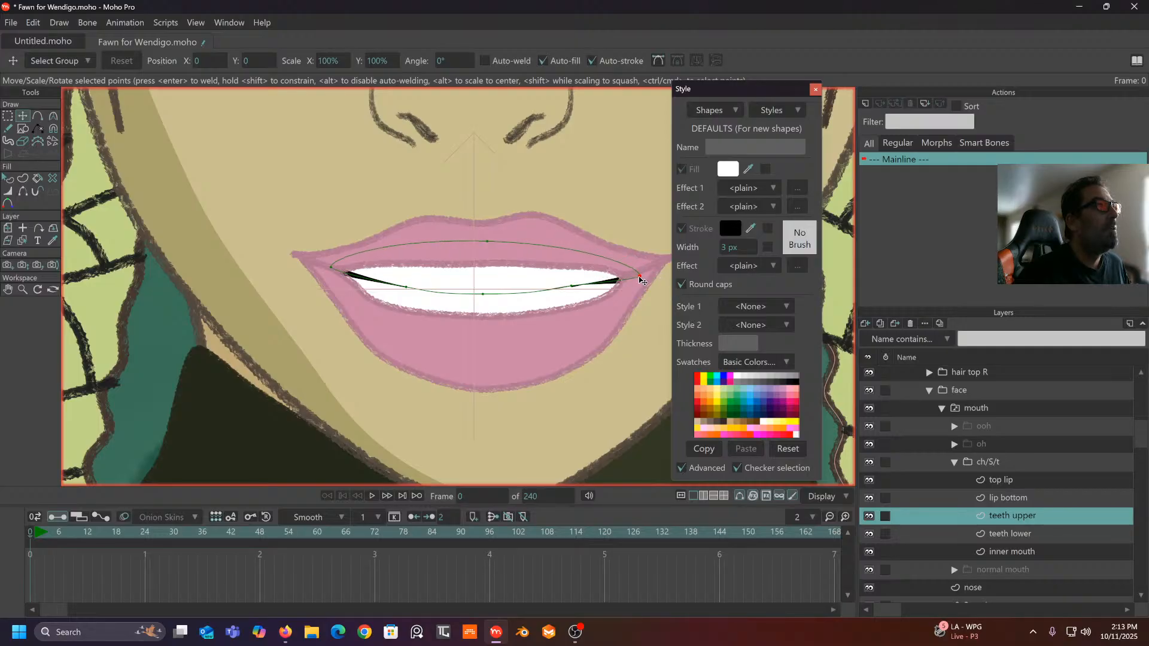
drag(331, 268, 331, 286)
drag(407, 292, 404, 297)
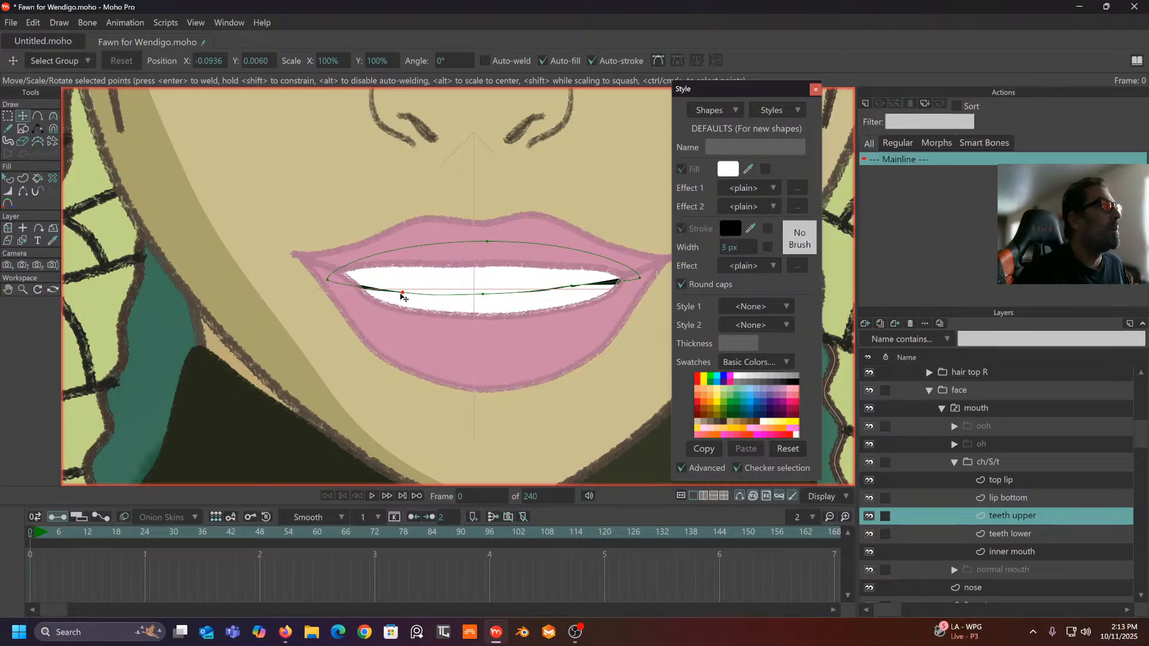
drag(573, 287, 564, 292)
scroll(556, 278, down, 3)
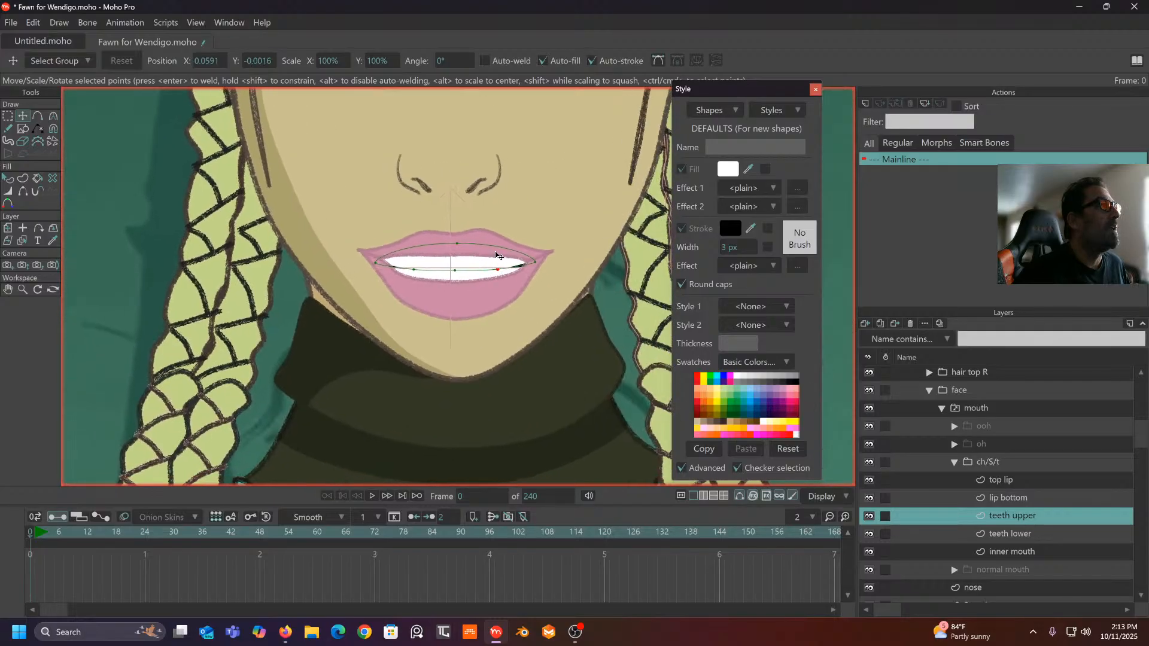
- Duplicate the ch/S/t mouth, rename the copy 'F/V', and expand its lip and teeth layers
click(985, 407)
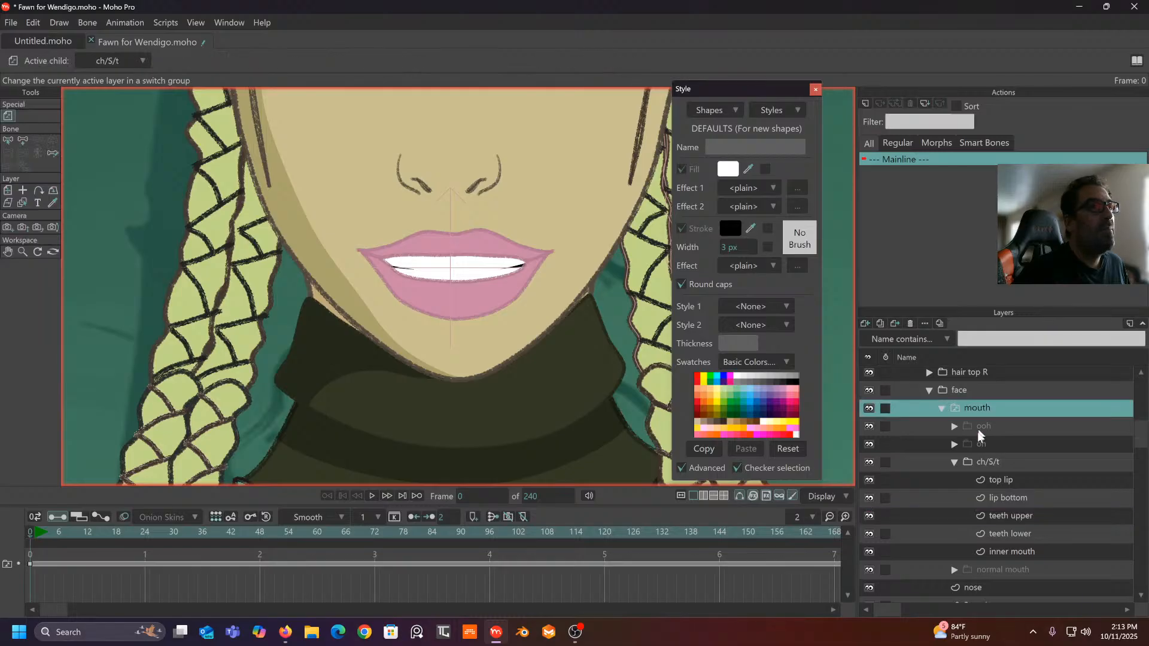
click(954, 462)
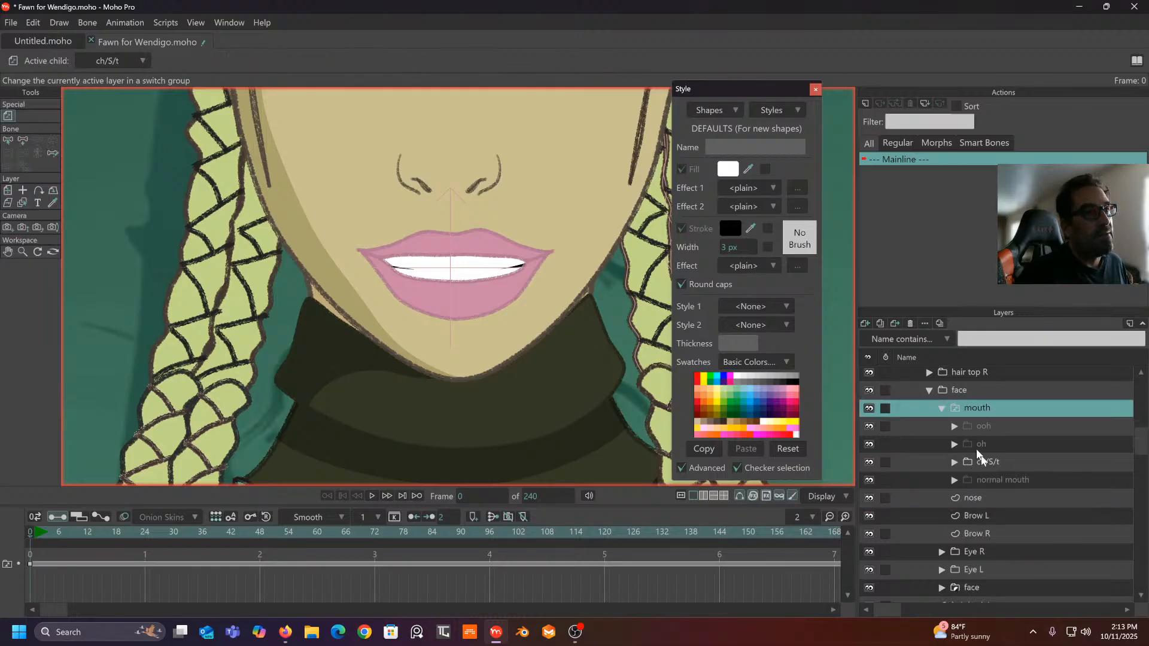
drag(558, 307, 541, 326)
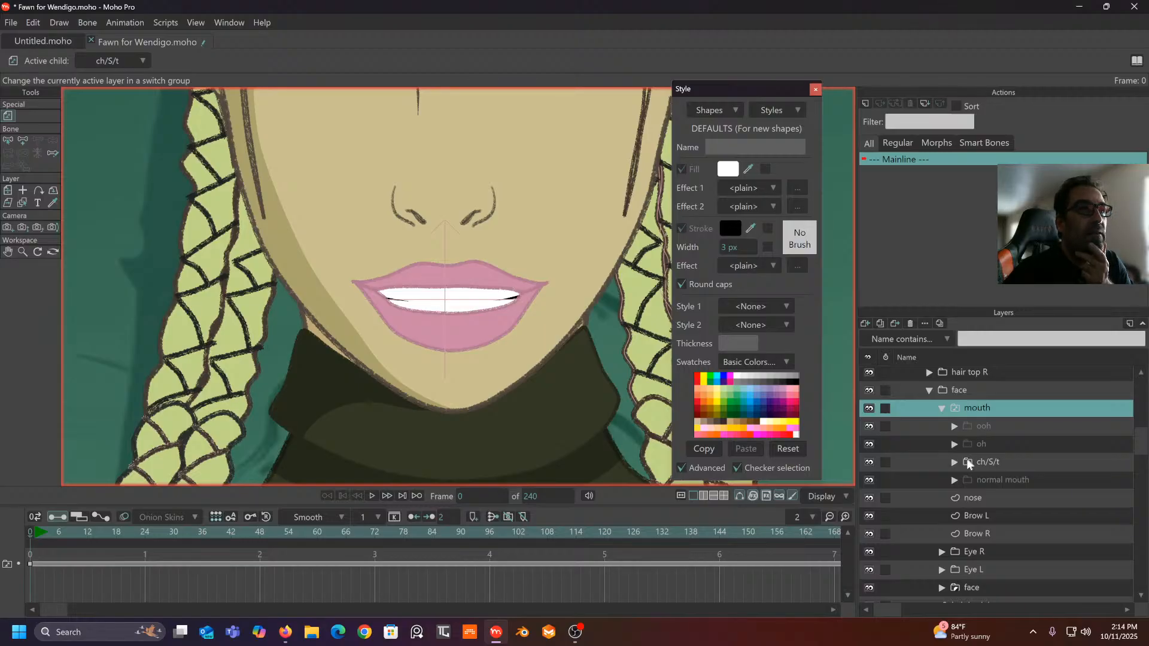
right_click(1018, 462)
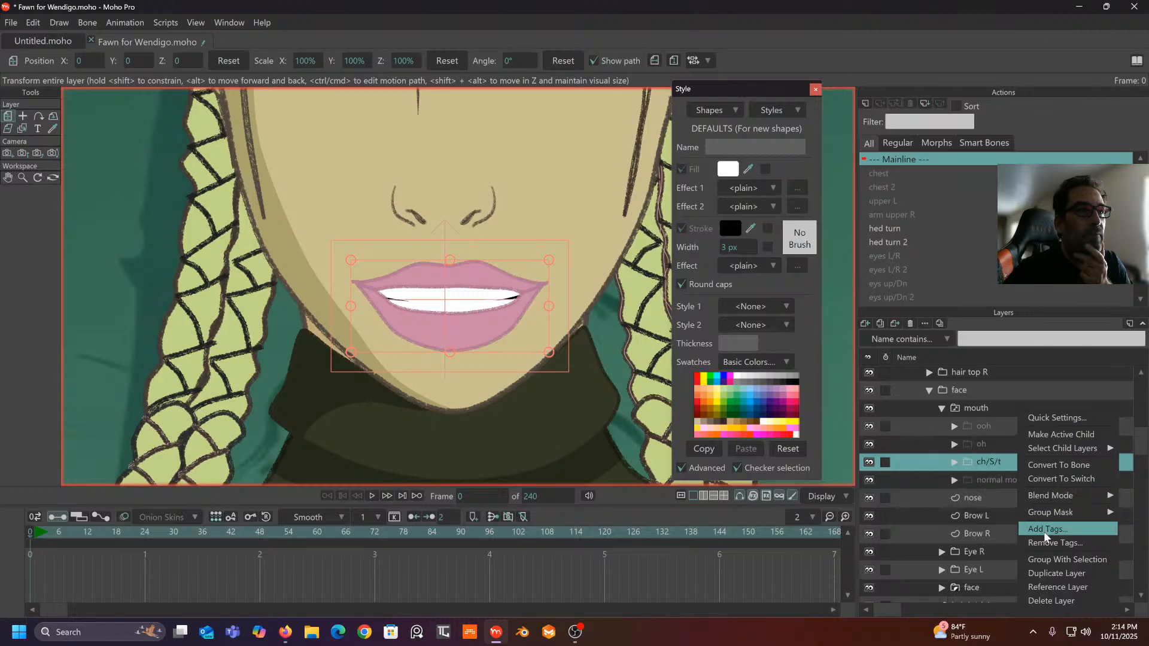
click(1046, 573)
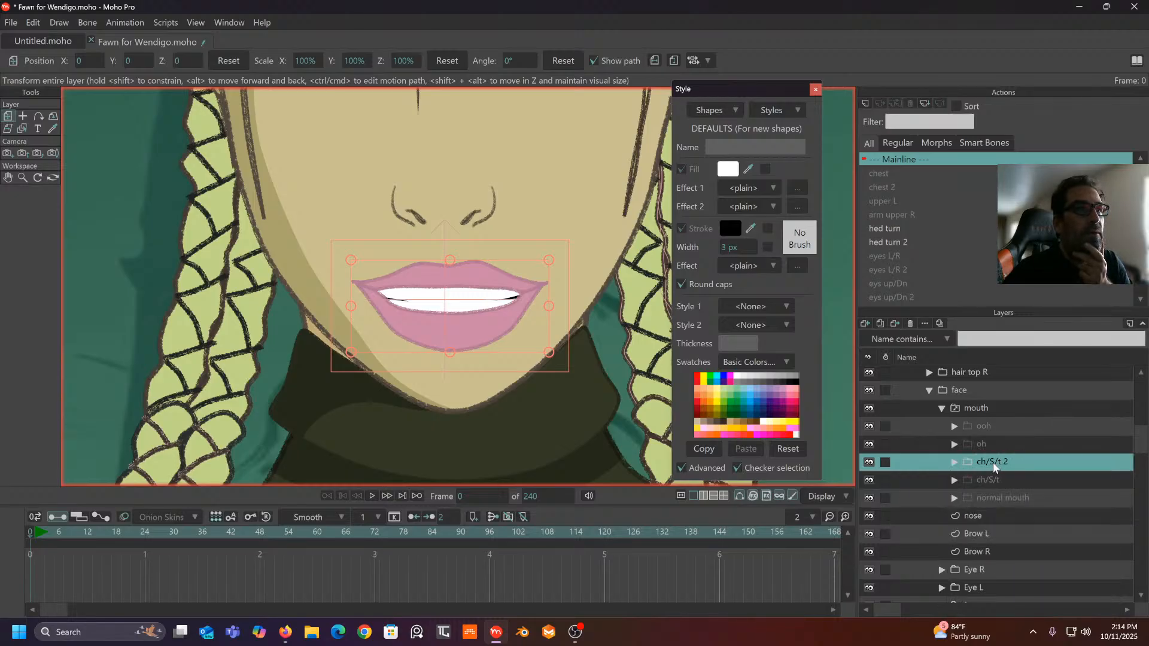
double_click(993, 462)
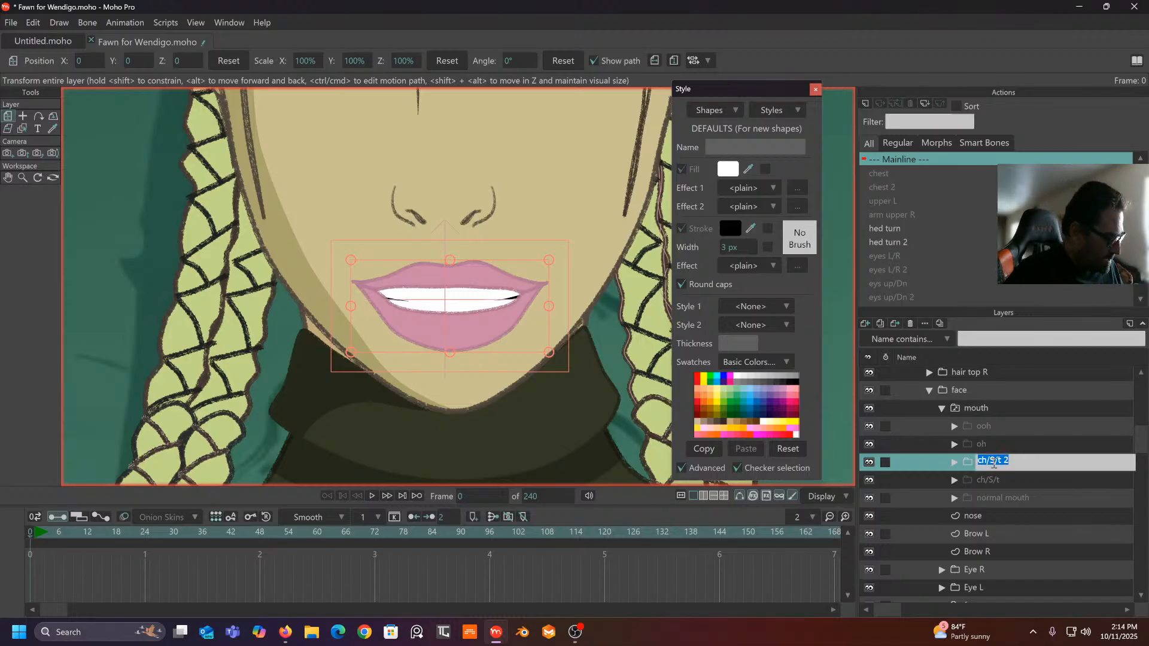
text(F/V)
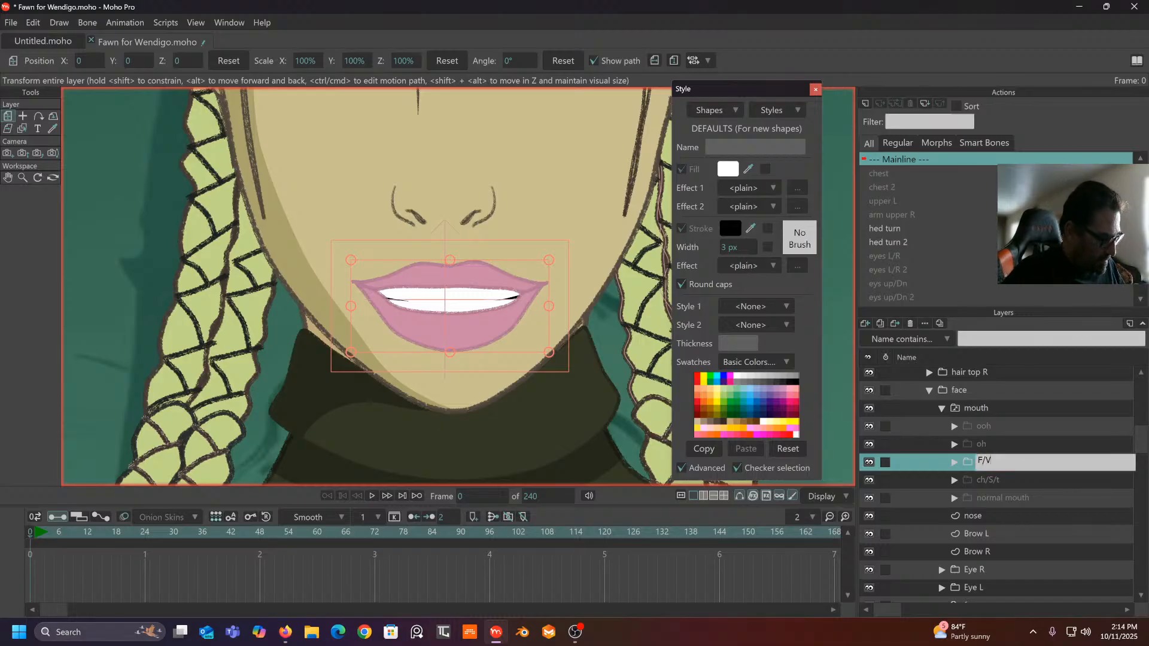
key(Return)
scroll(483, 287, up, 2)
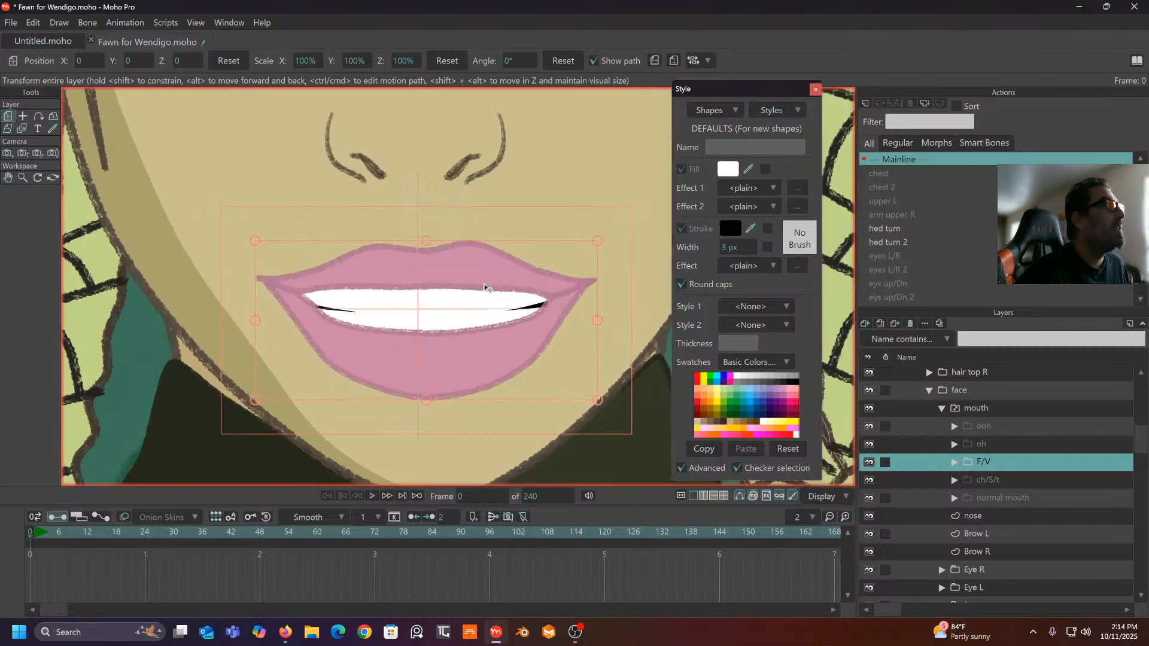
drag(485, 288, 454, 218)
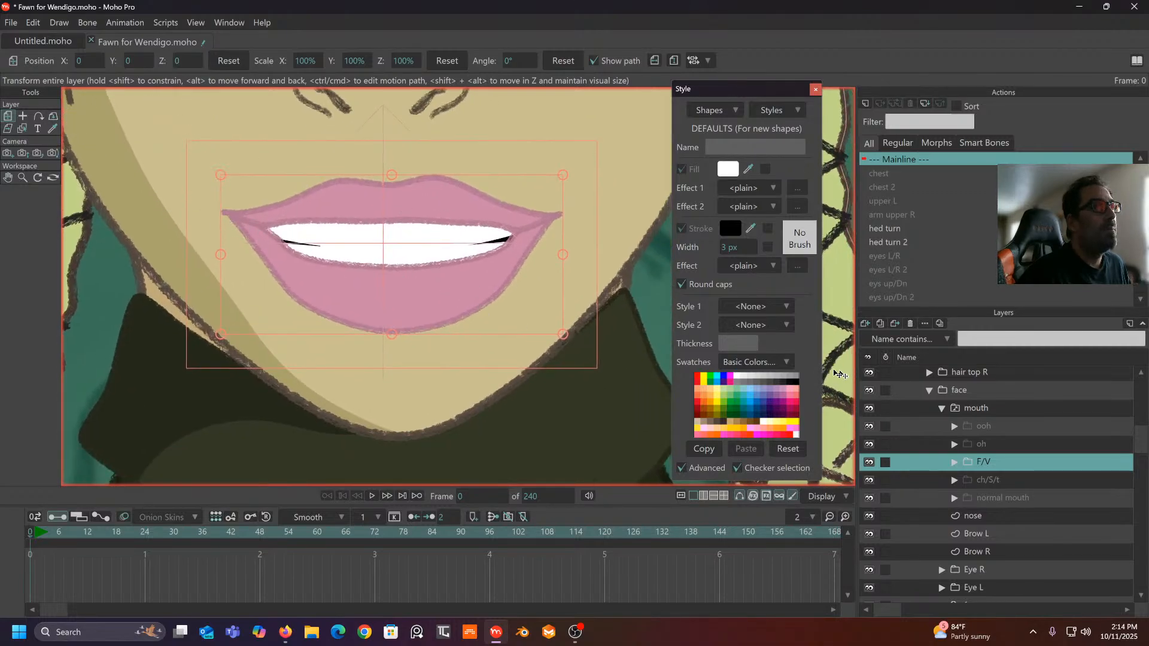
click(955, 462)
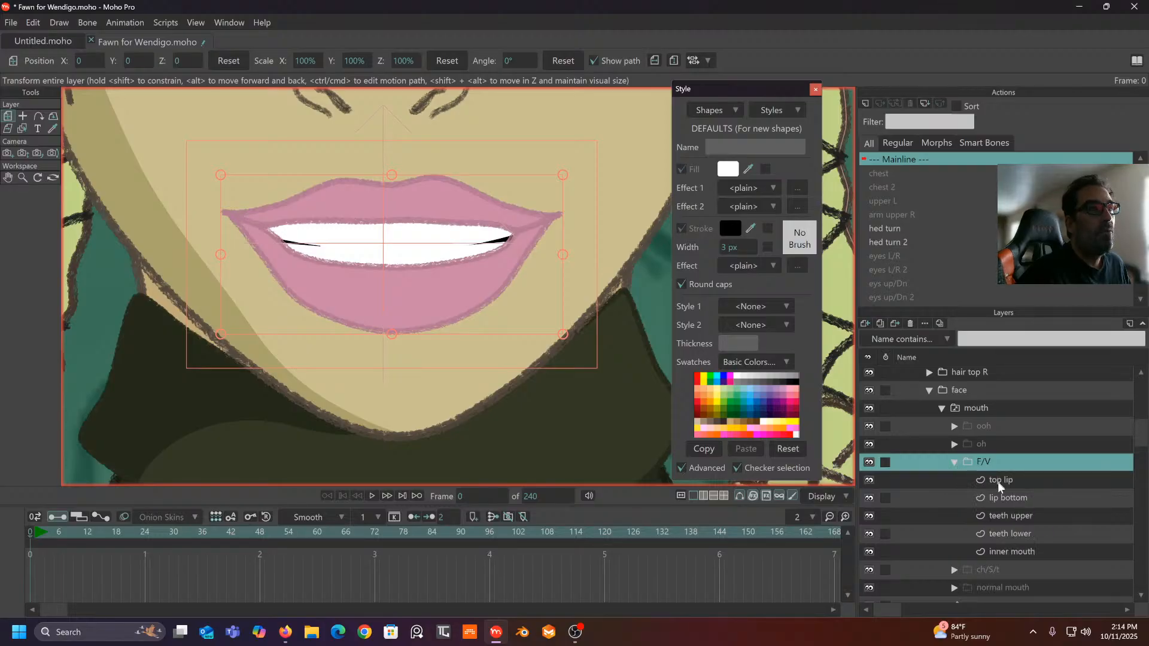
- Raise the F/V bottom lip's inner edge at its left, centre and right points
click(1000, 497)
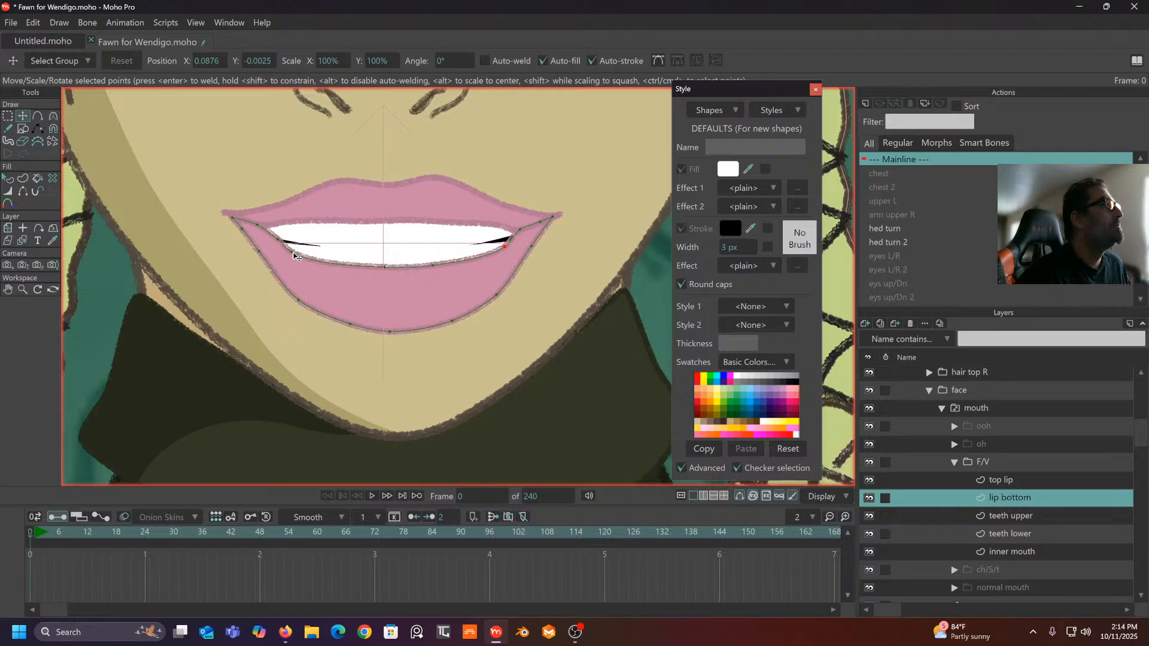
mouse_move(294, 255)
mouse_down()
mouse_move(306, 248)
mouse_move(295, 236)
mouse_move(324, 244)
mouse_up()
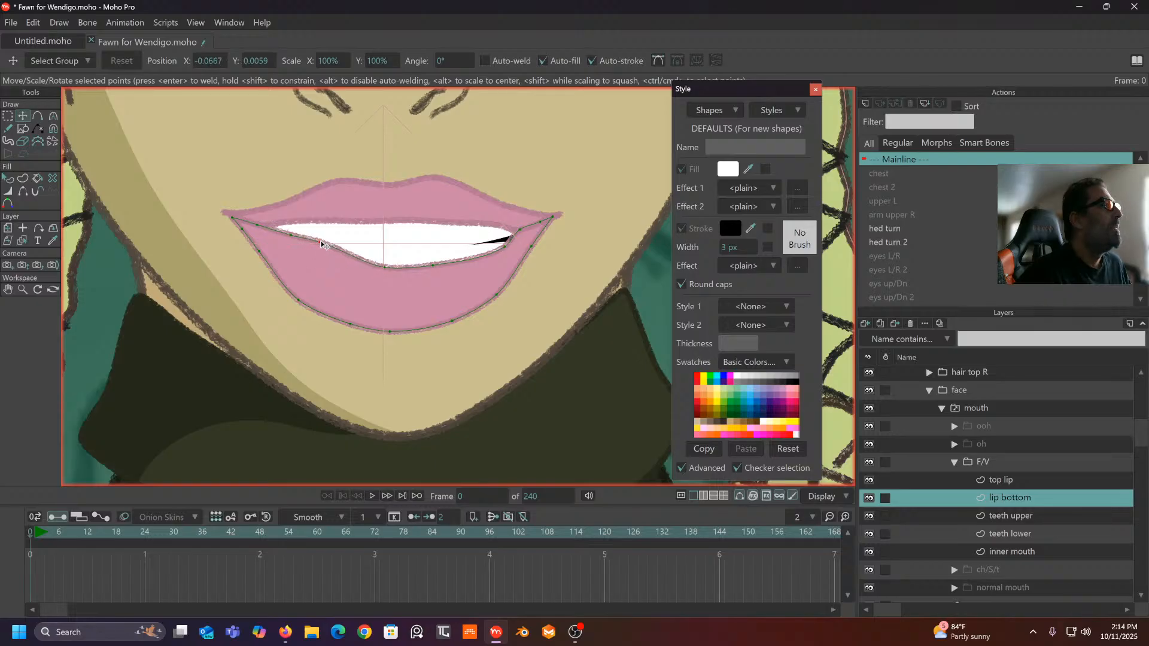
drag(393, 273, 353, 245)
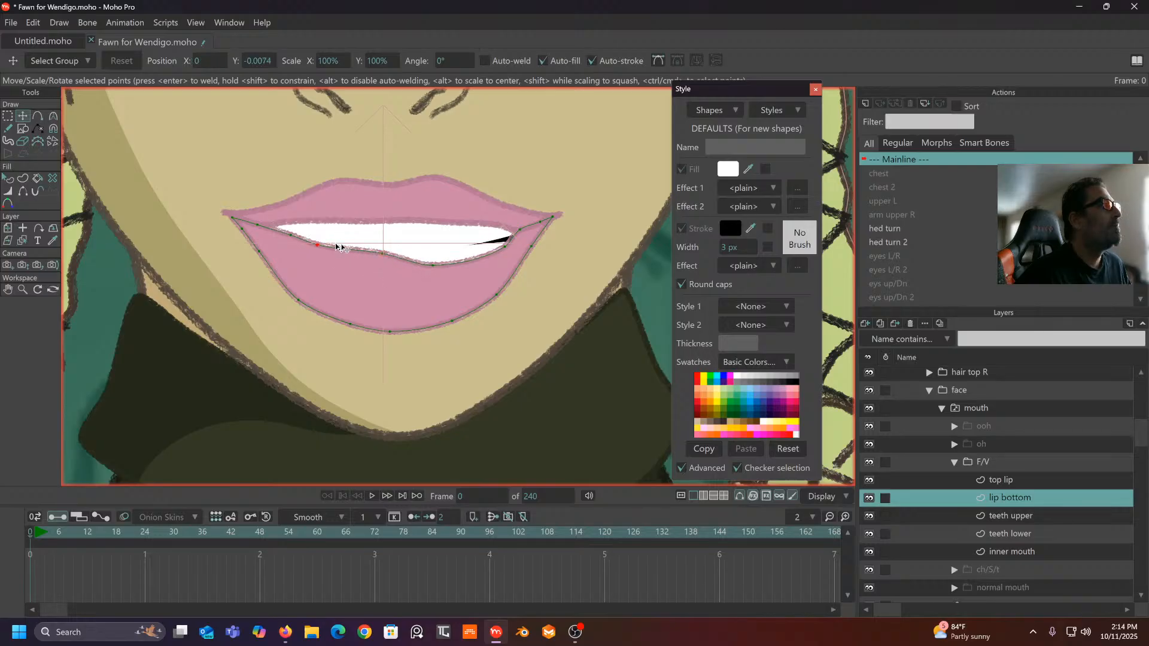
drag(439, 267, 480, 247)
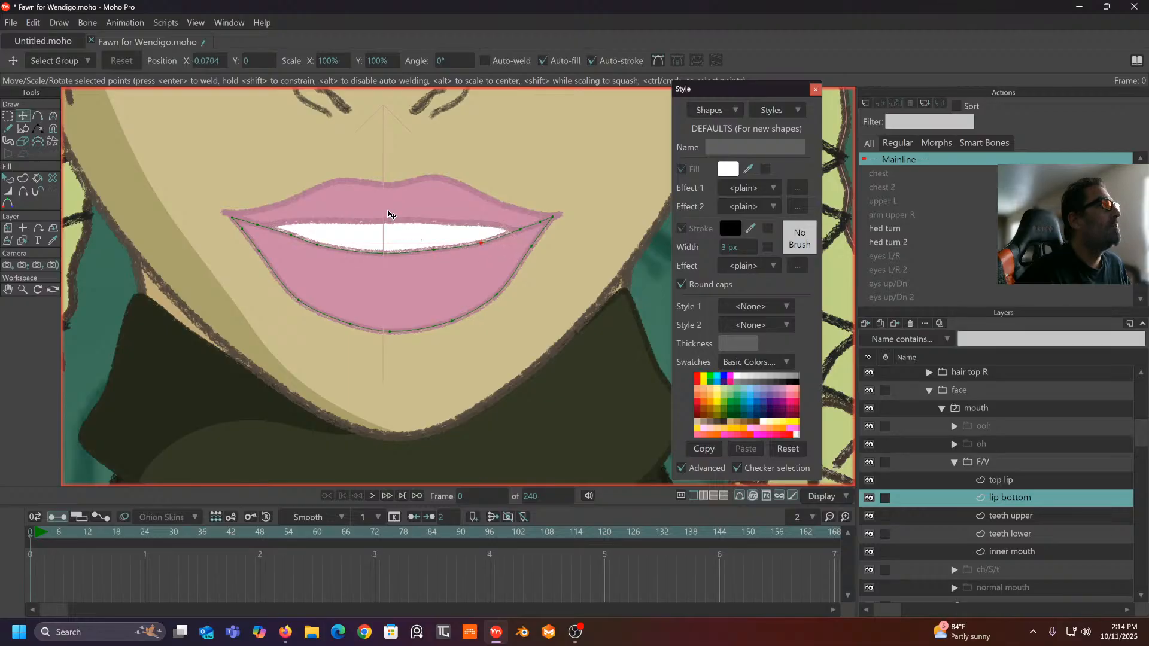
scroll(388, 214, down, 5)
scroll(386, 207, up, 3)
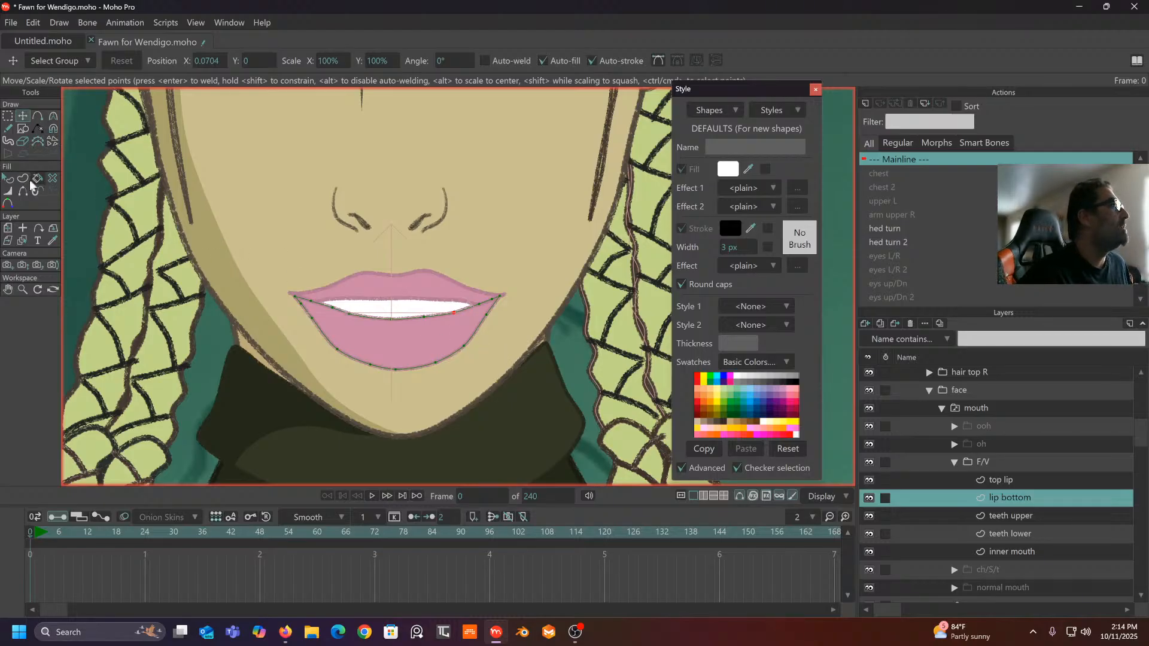
click(53, 128)
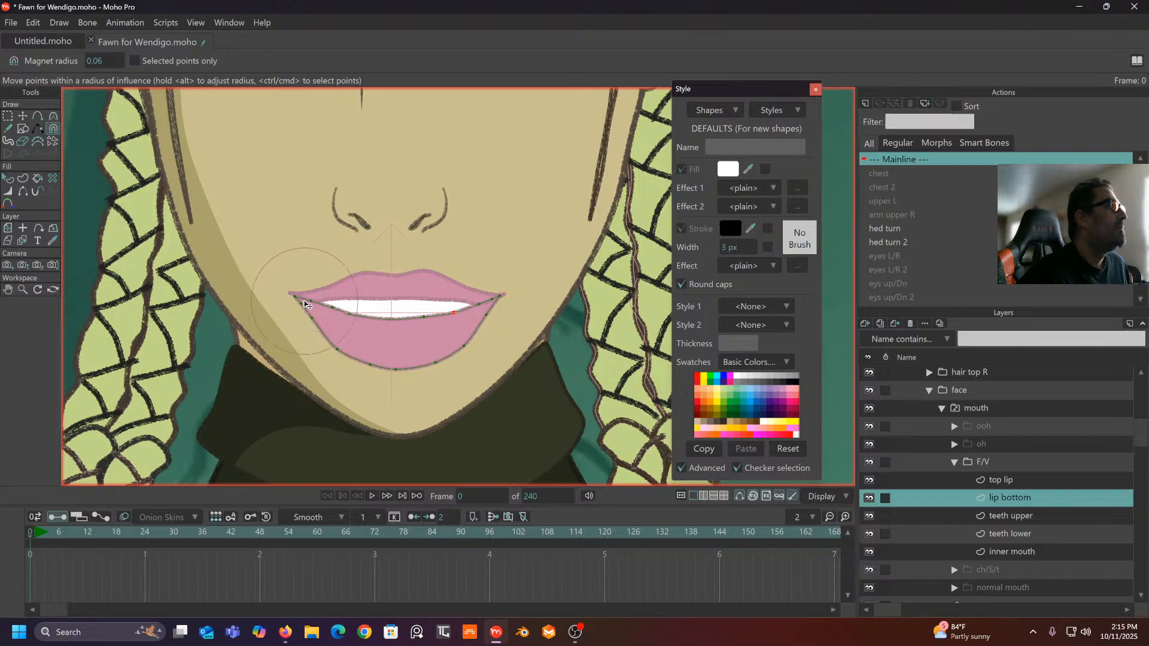
- With a wider magnet radius, pull the bottom lip corners and the top lip's sides inward
drag(105, 66, 149, 71)
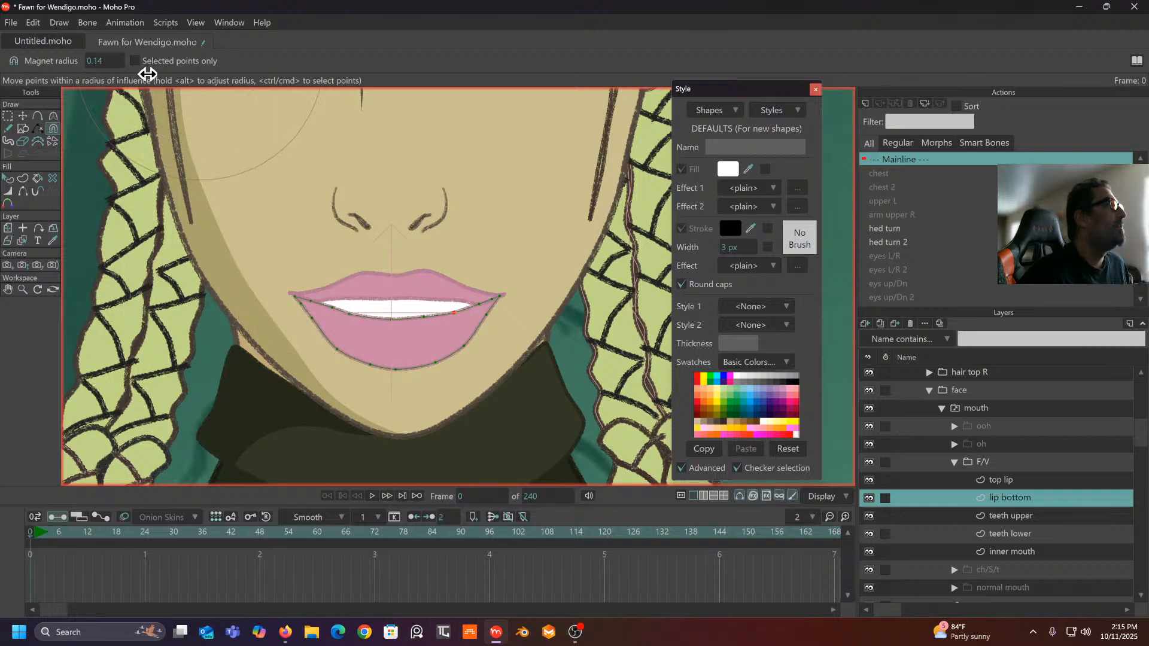
drag(304, 306, 323, 309)
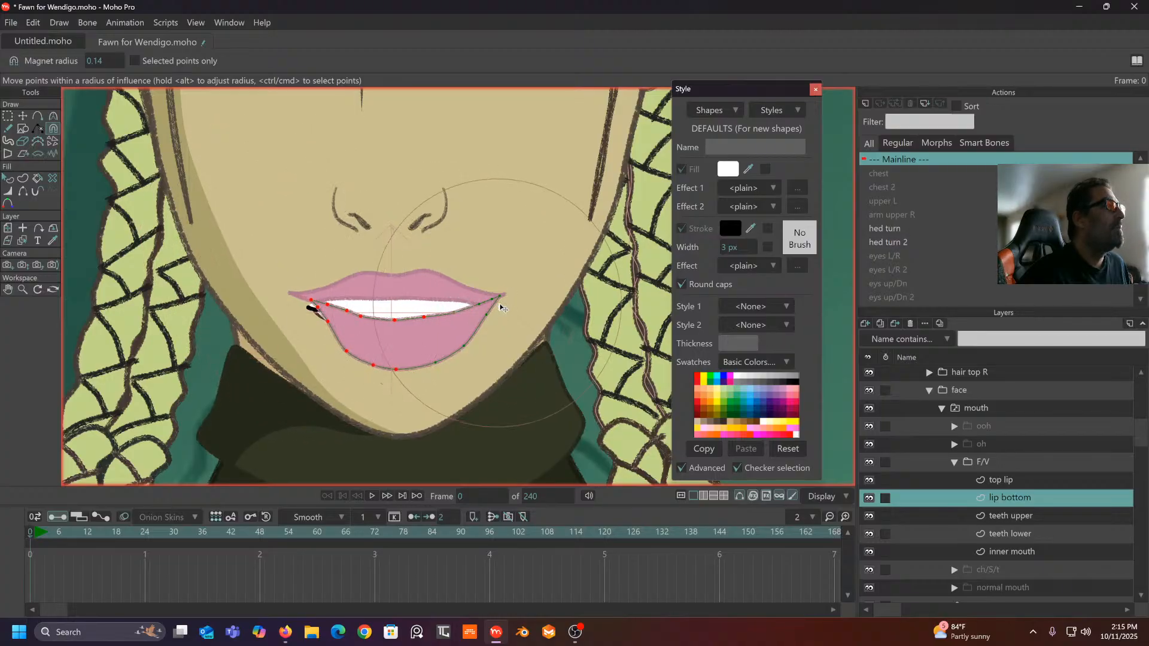
drag(501, 296, 474, 316)
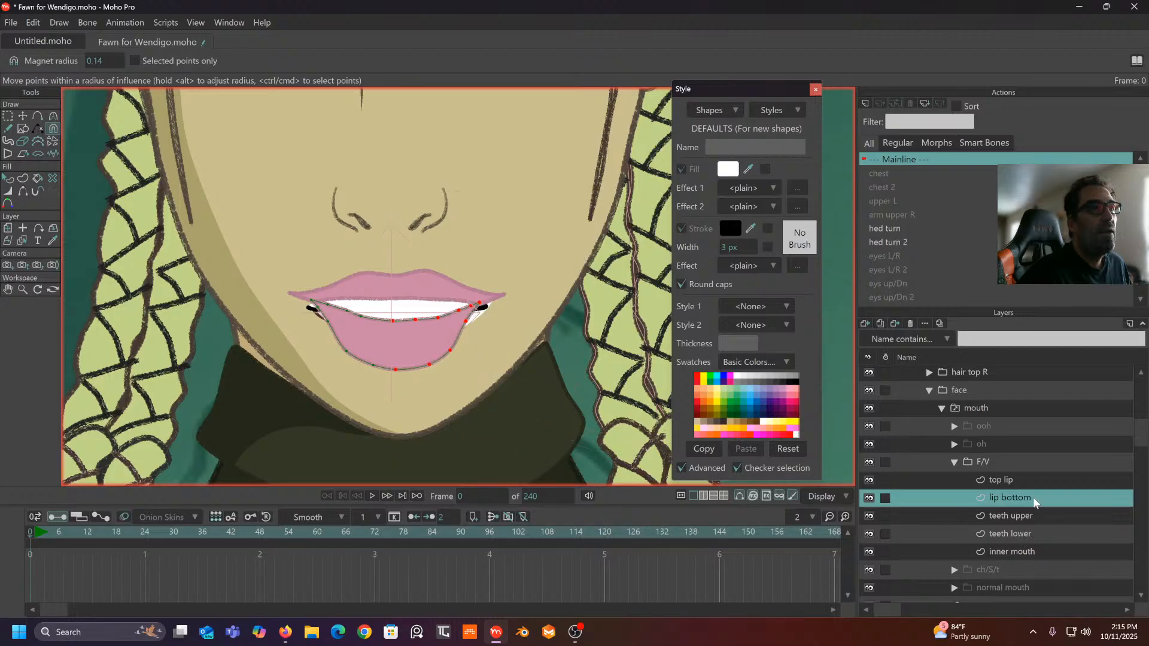
click(1020, 479)
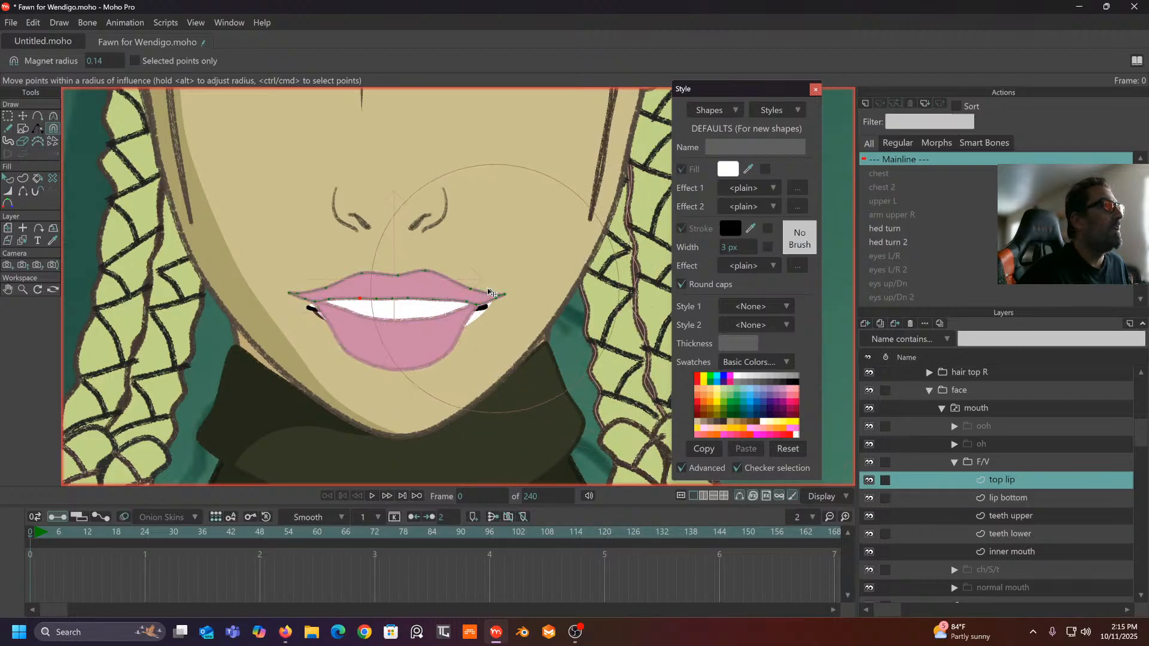
drag(475, 299, 460, 298)
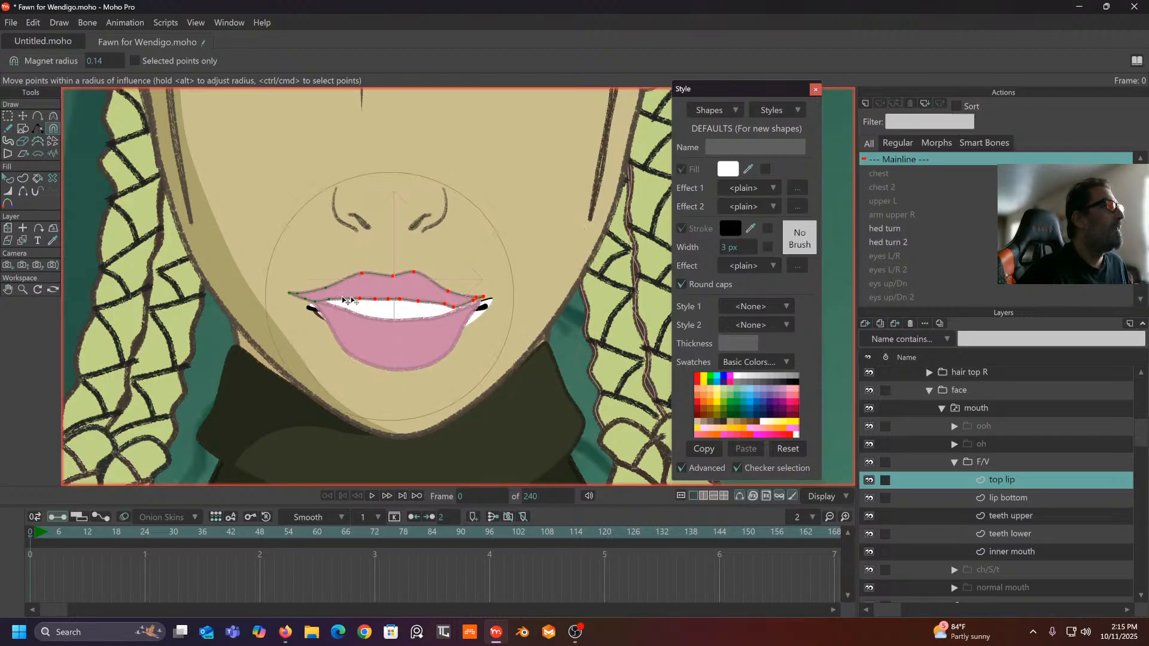
drag(302, 298, 326, 304)
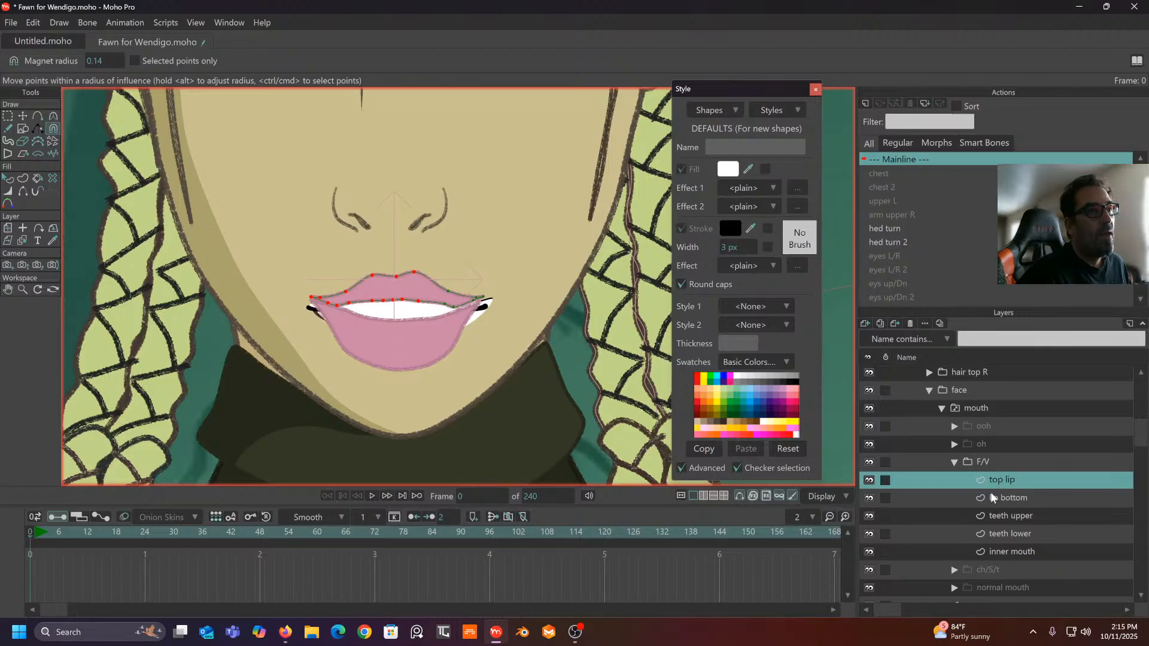
click(1004, 549)
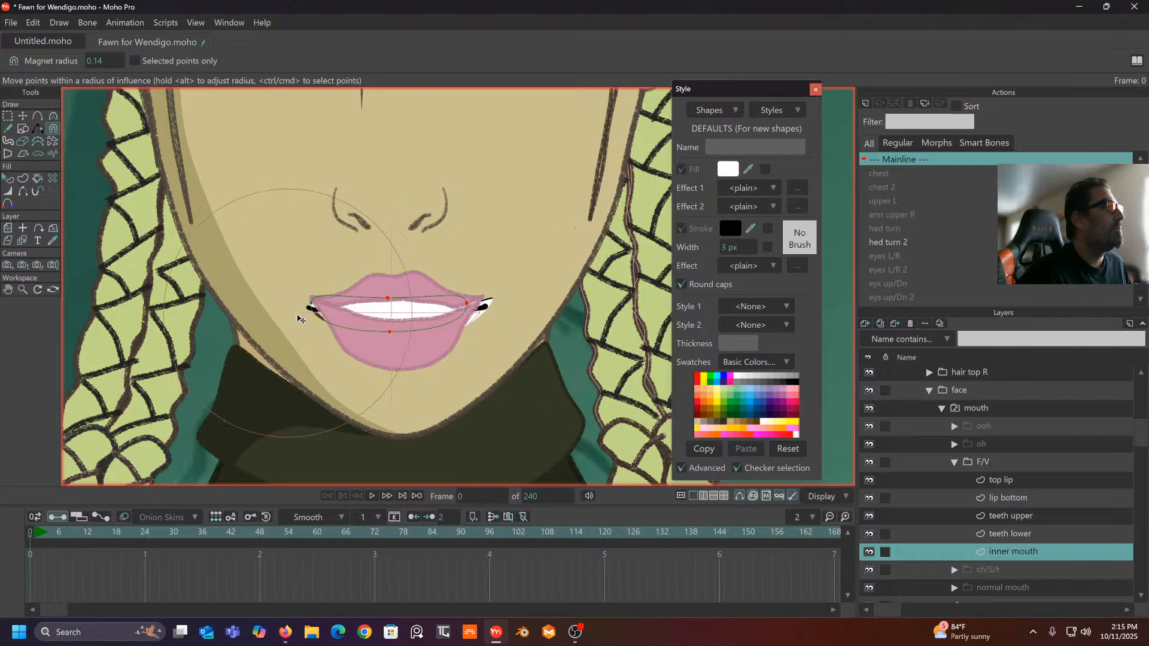
- Pull the inner mouth's left corner and the upper teeth's corners inward, lowering the teeth's middle
drag(323, 317, 328, 317)
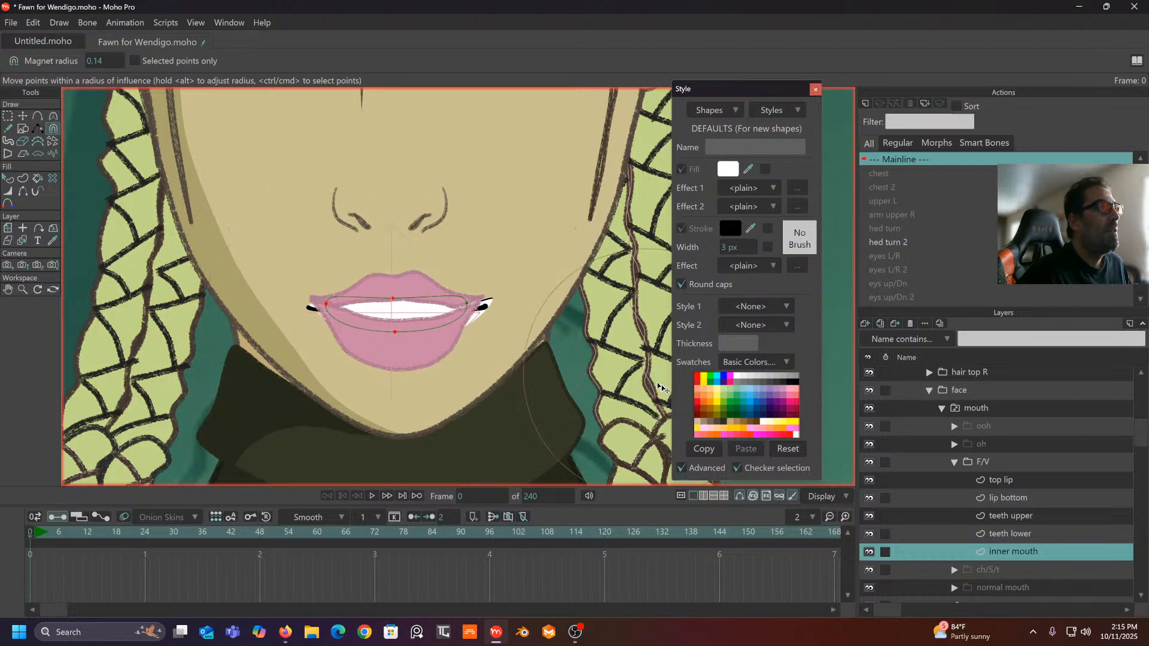
click(1018, 513)
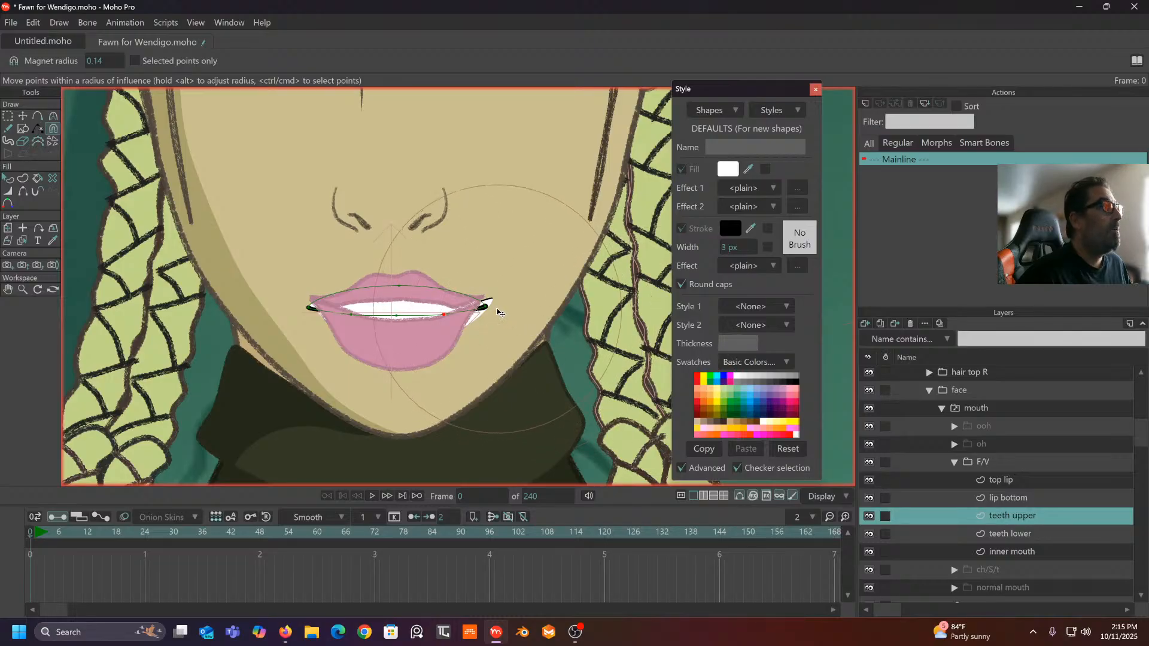
drag(500, 312, 485, 312)
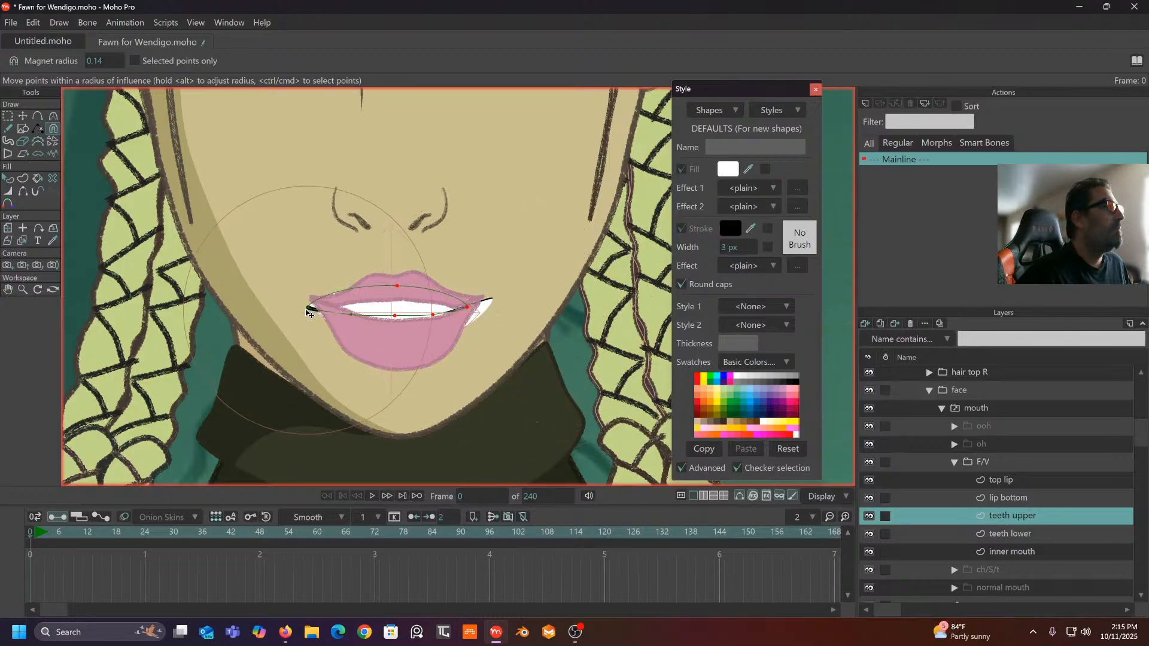
drag(307, 313, 438, 314)
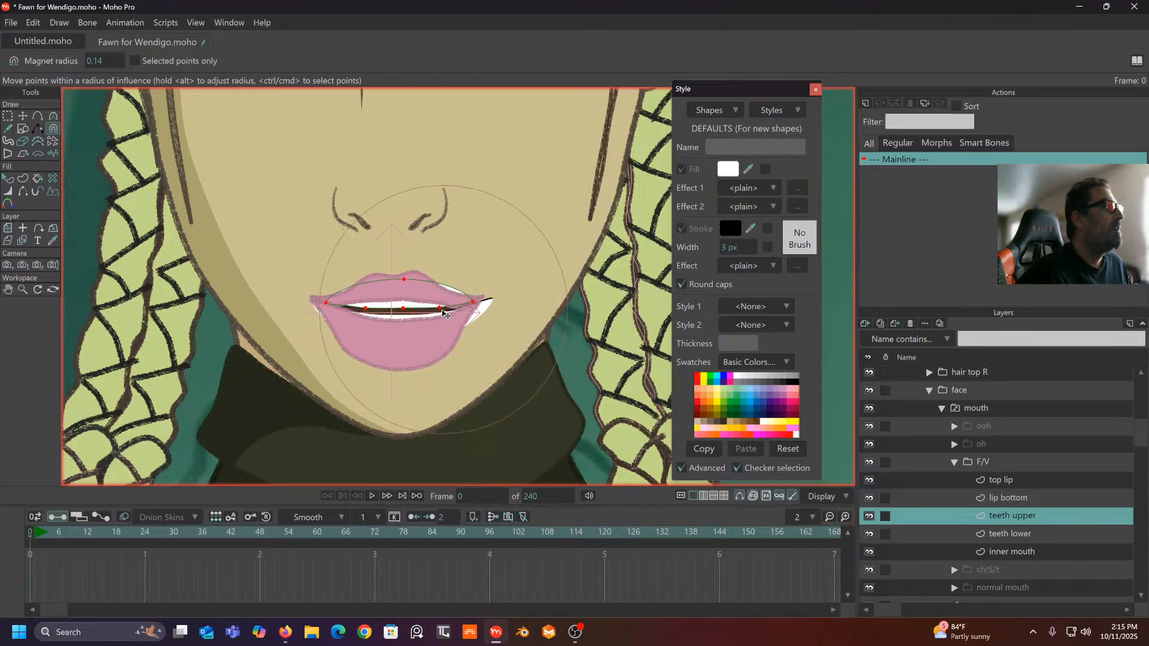
drag(330, 309, 331, 312)
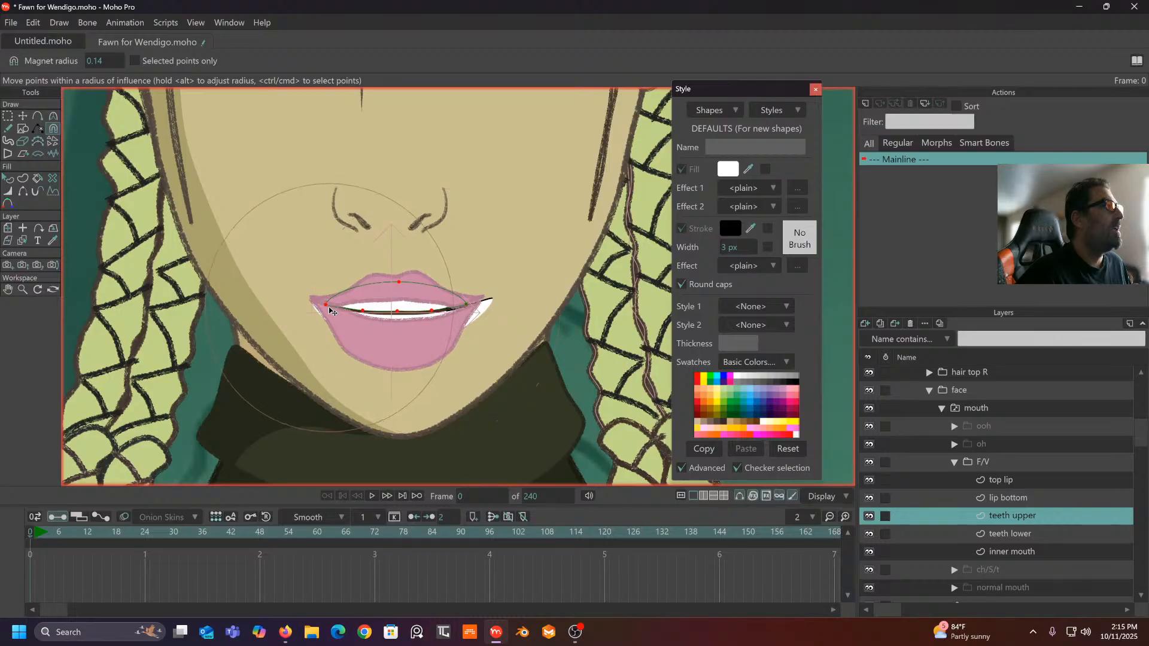
- Pull the lower teeth's corners inward, then with magnet radius 0.06 raise their middle
click(1021, 537)
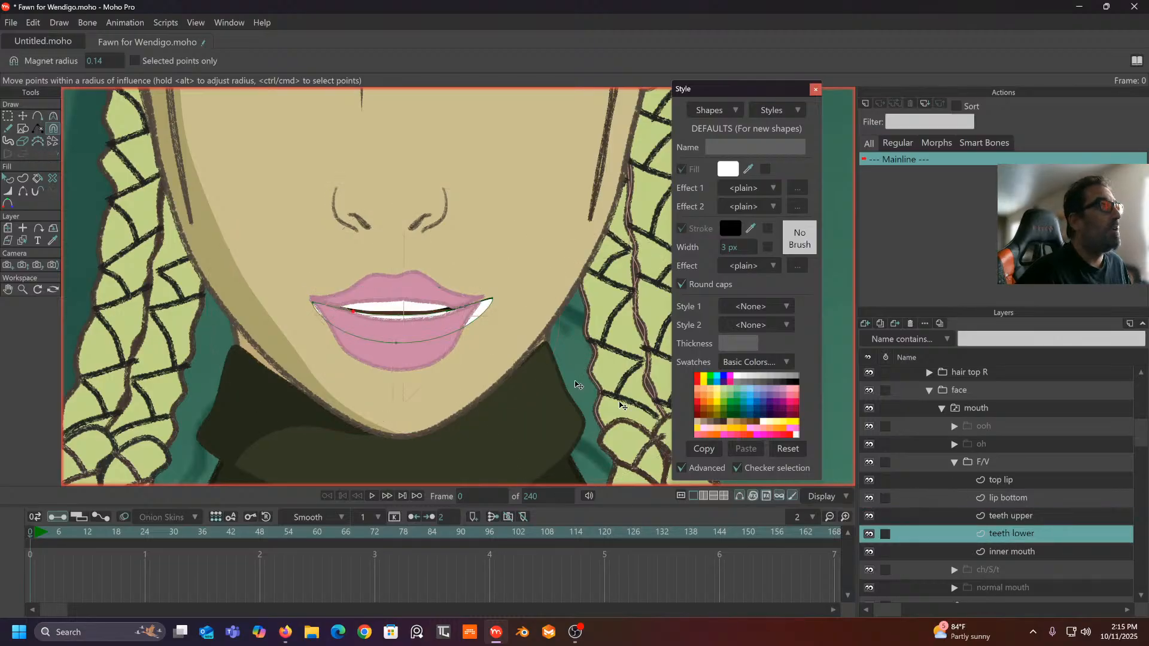
scroll(392, 323, up, 3)
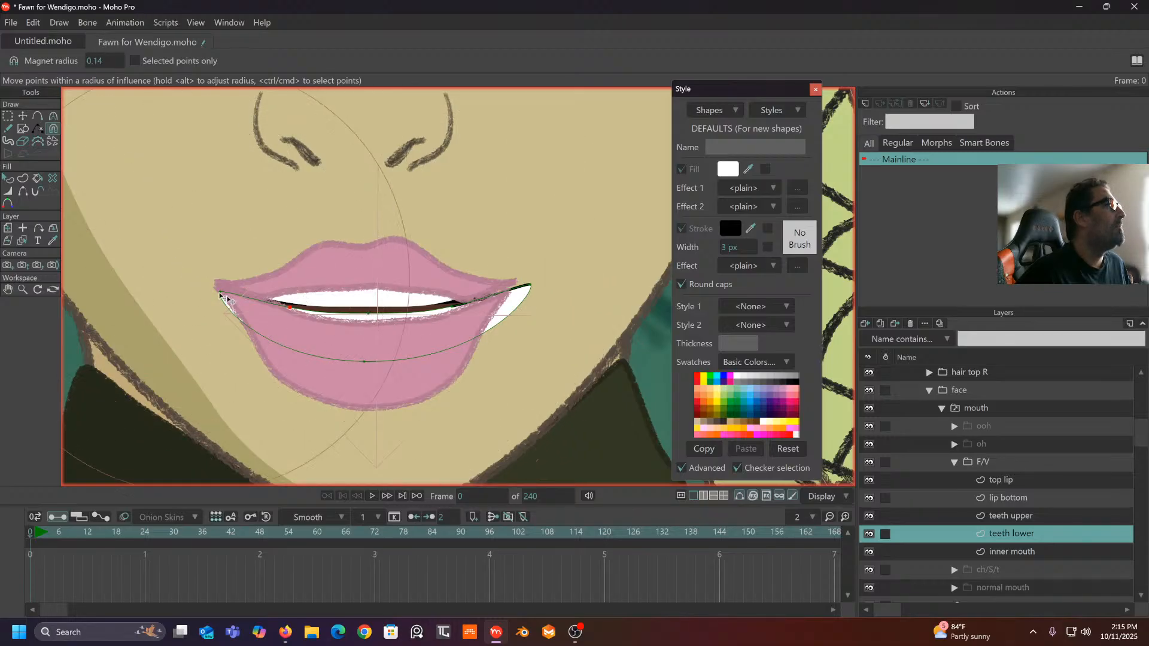
drag(212, 287, 231, 287)
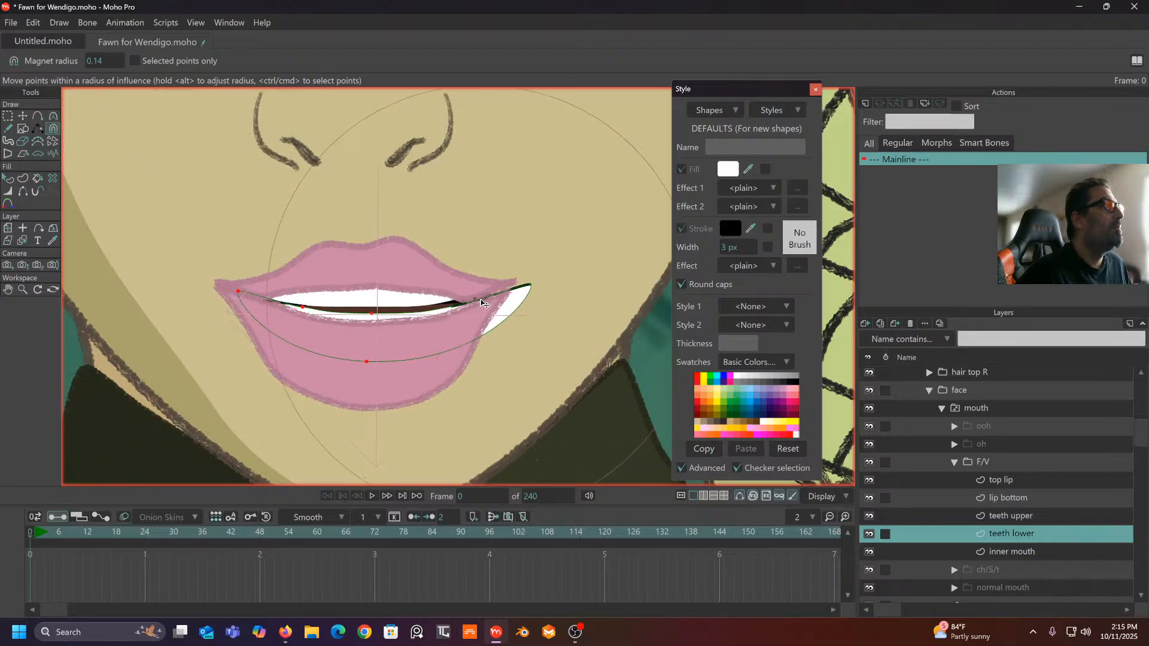
drag(533, 298, 496, 304)
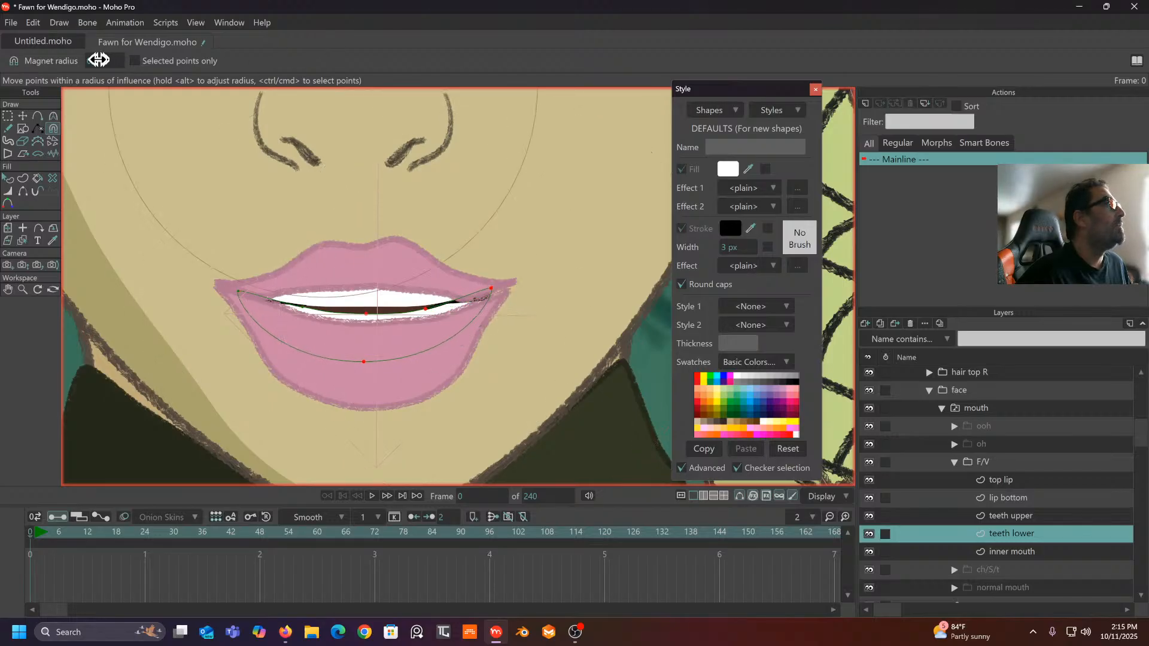
drag(98, 60, 49, 59)
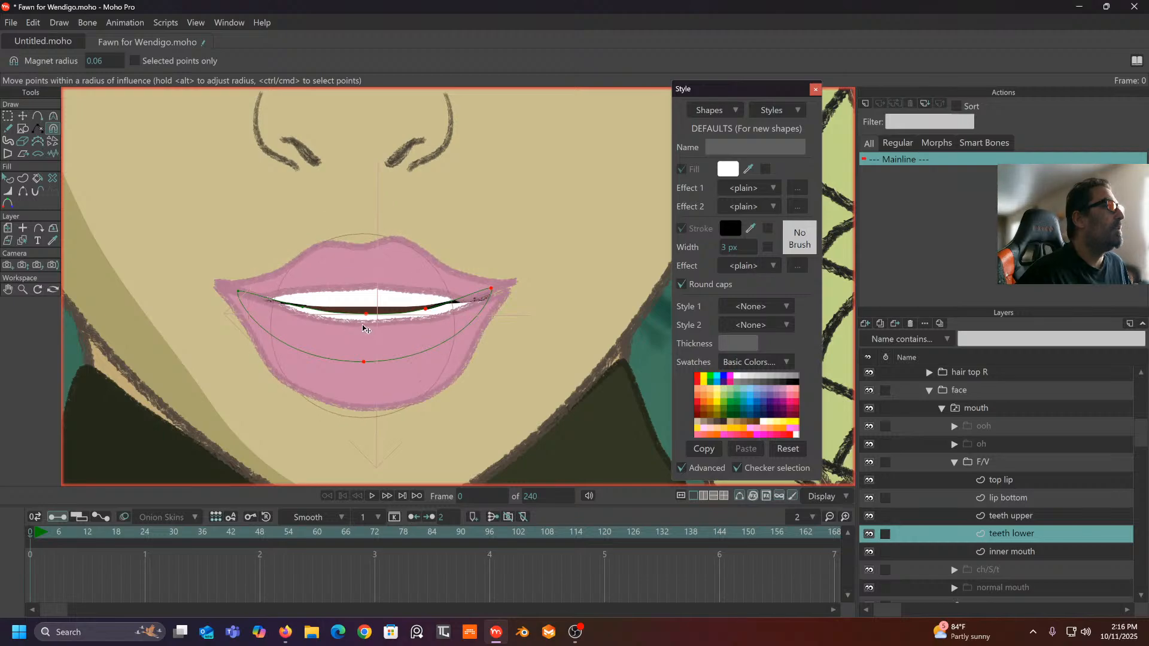
drag(363, 329, 420, 307)
drag(314, 312, 313, 311)
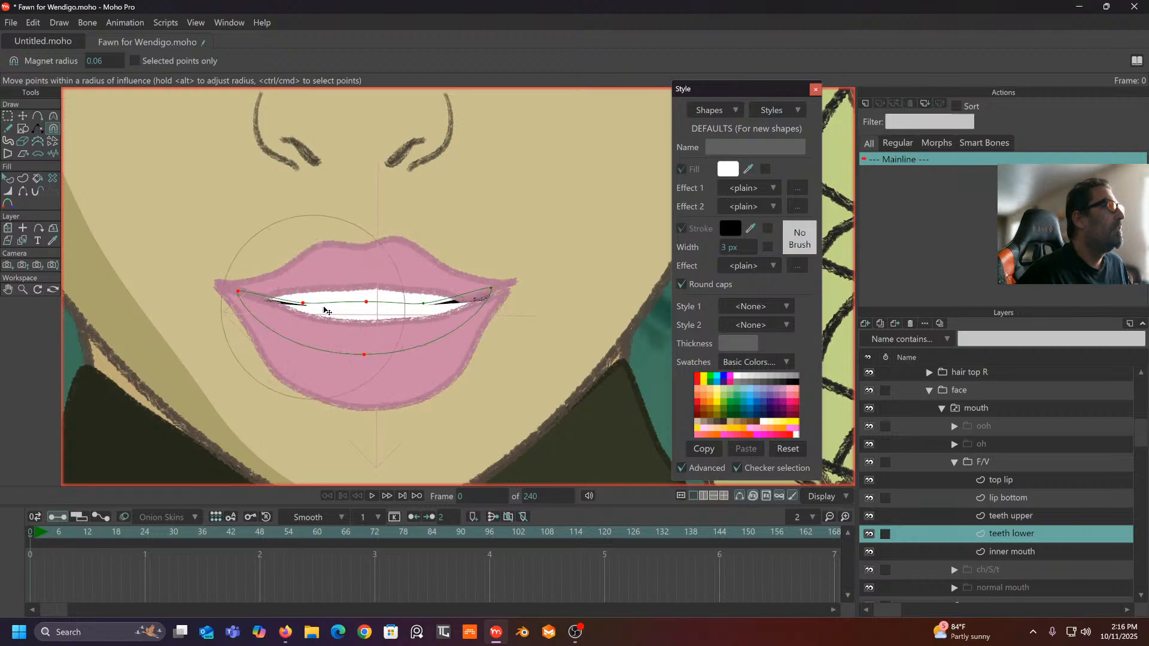
scroll(325, 310, down, 3)
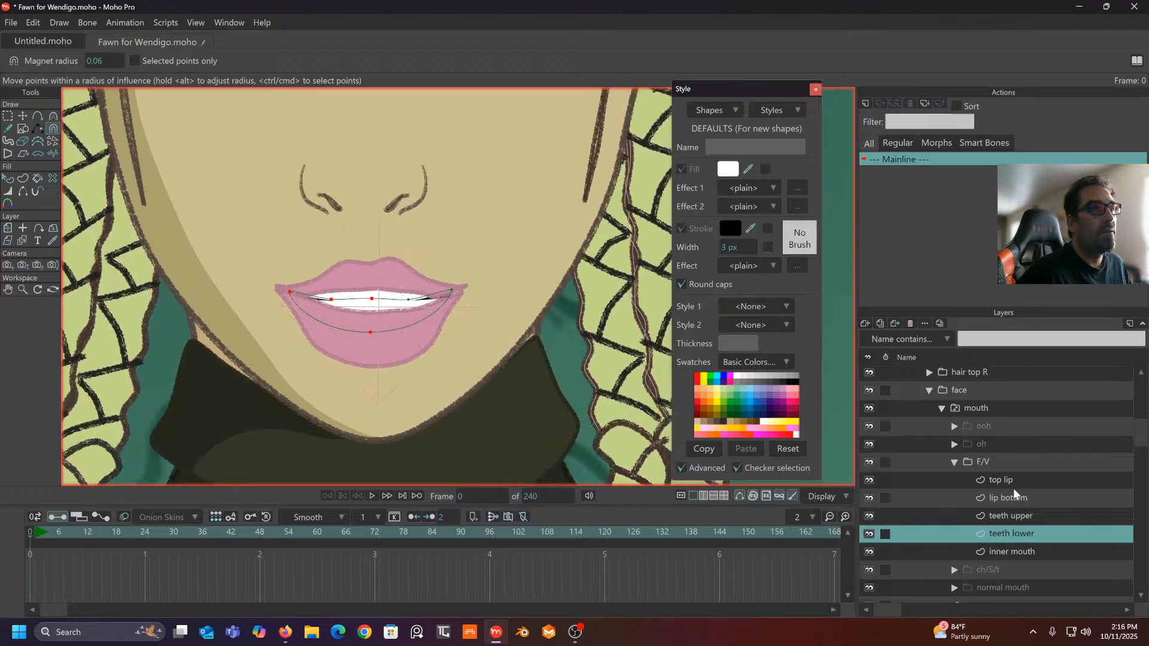
- Magnet-drag the bottom lip's right corner, bottom edge and inner edge to wrap the teeth
click(1007, 497)
scroll(436, 233, up, 4)
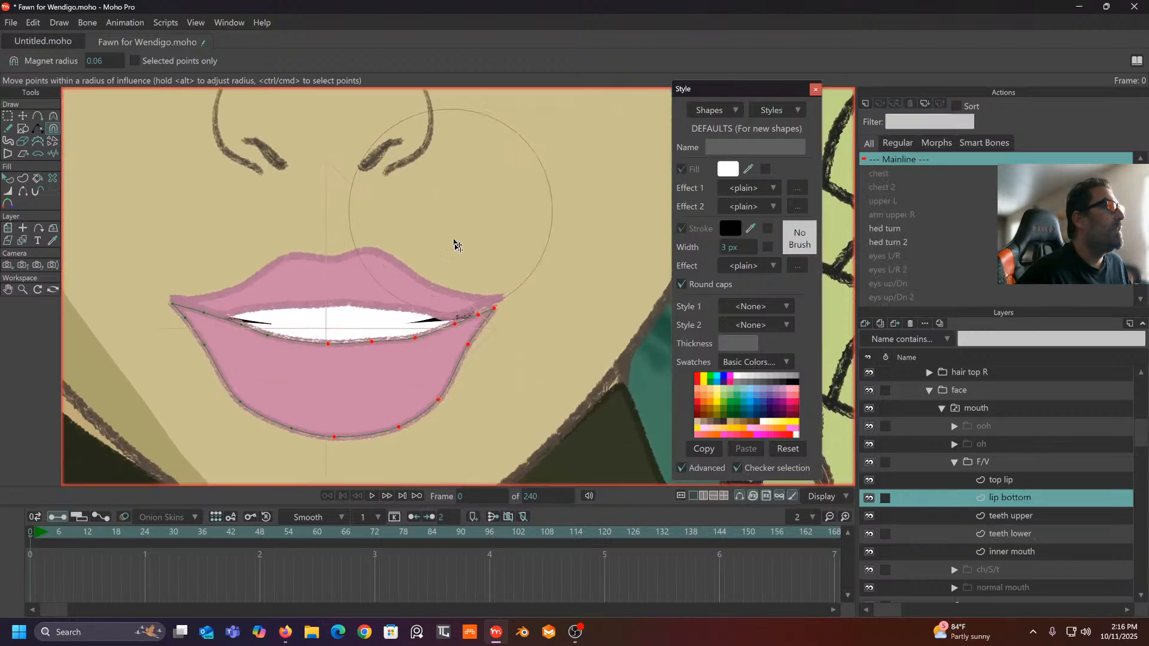
drag(458, 327, 461, 319)
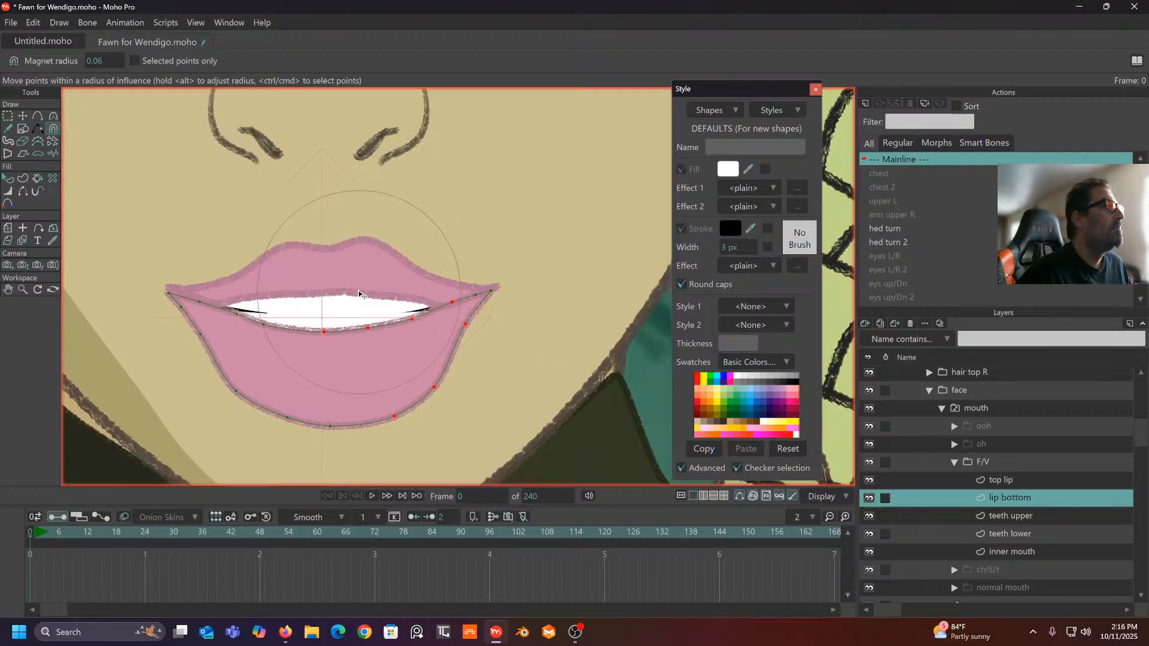
scroll(362, 301, down, 4)
scroll(390, 291, up, 2)
scroll(368, 310, up, 2)
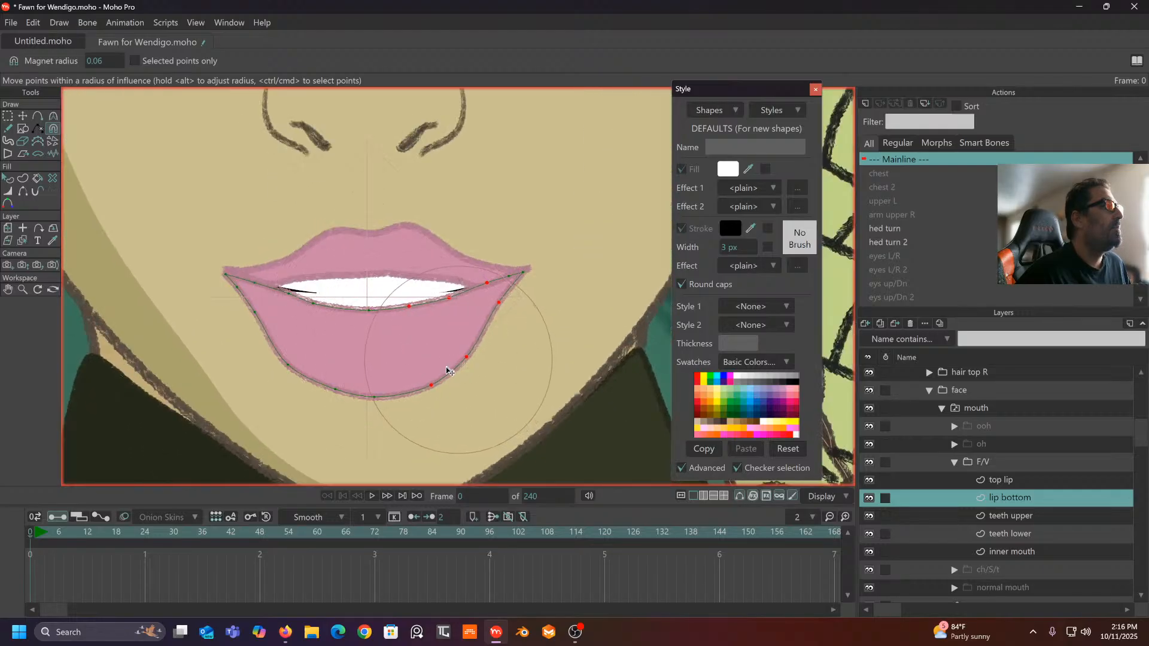
drag(374, 397, 370, 378)
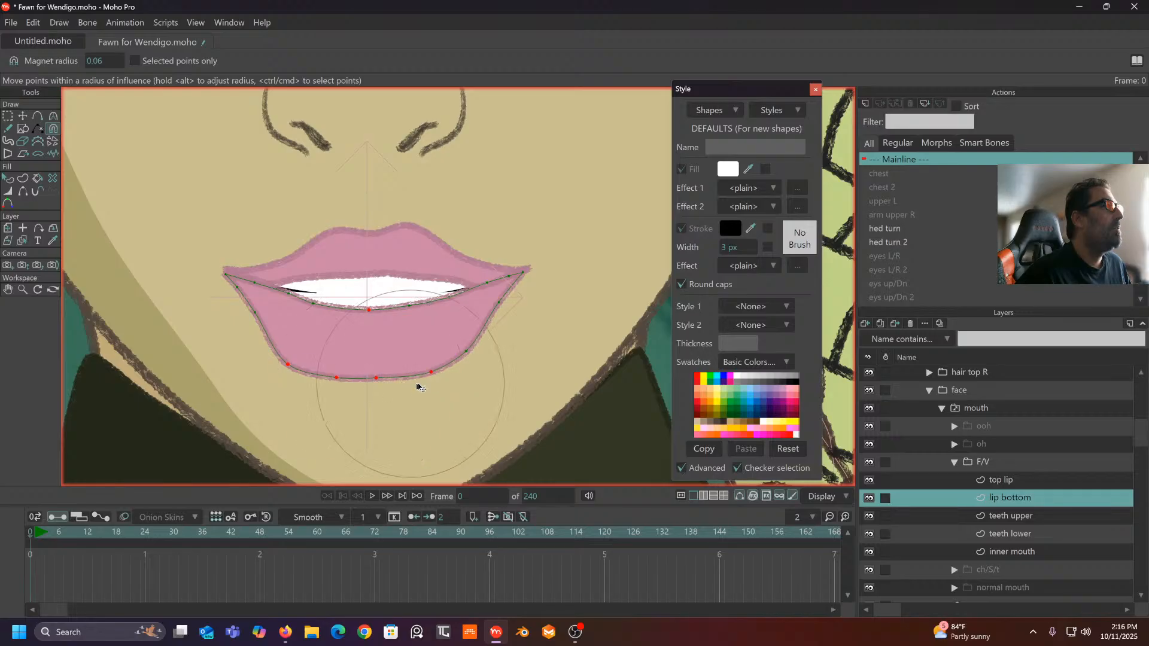
drag(440, 381, 434, 376)
drag(278, 372, 290, 359)
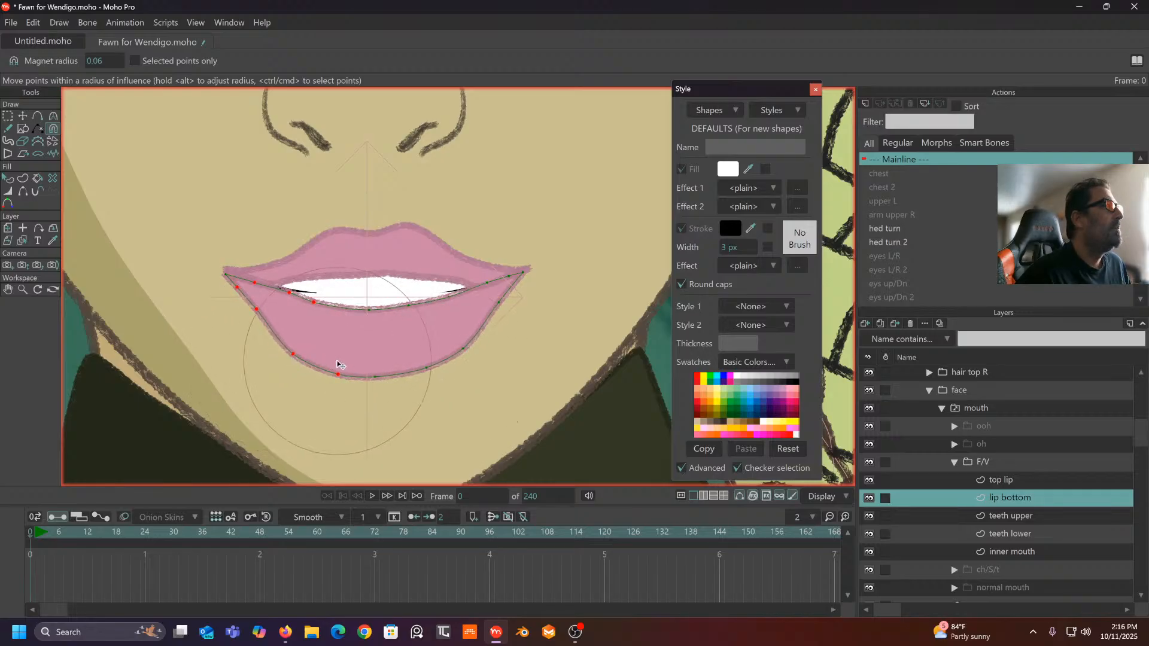
drag(371, 311, 297, 329)
scroll(342, 309, down, 2)
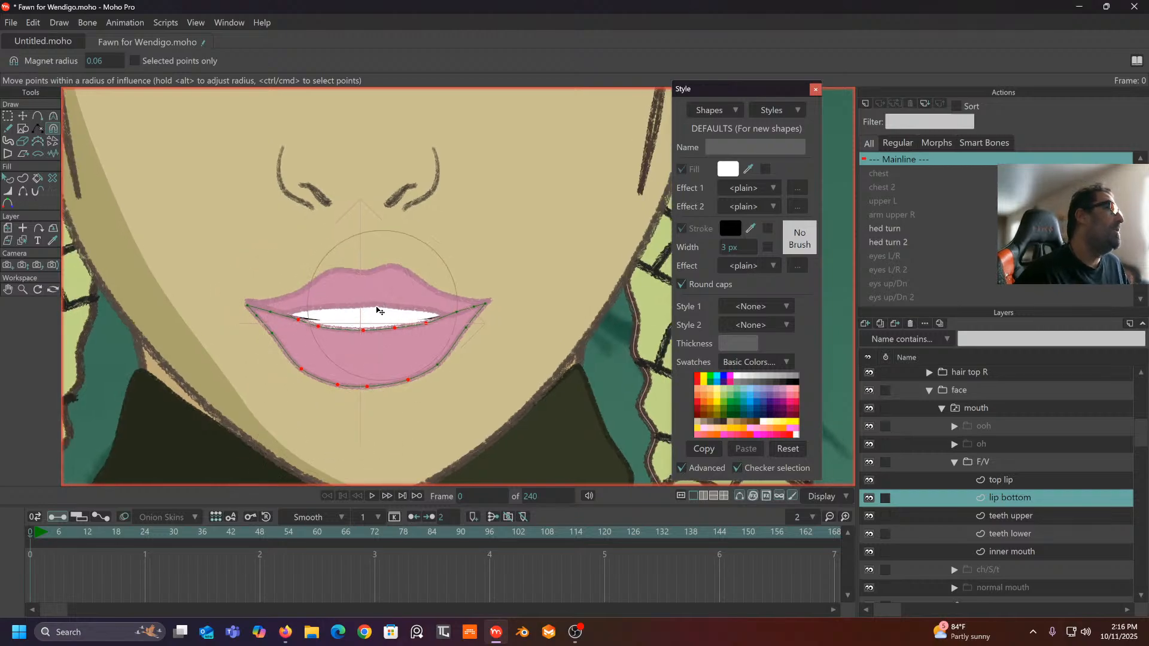
- Reshape the top lip's right corner and upper curve
click(1009, 480)
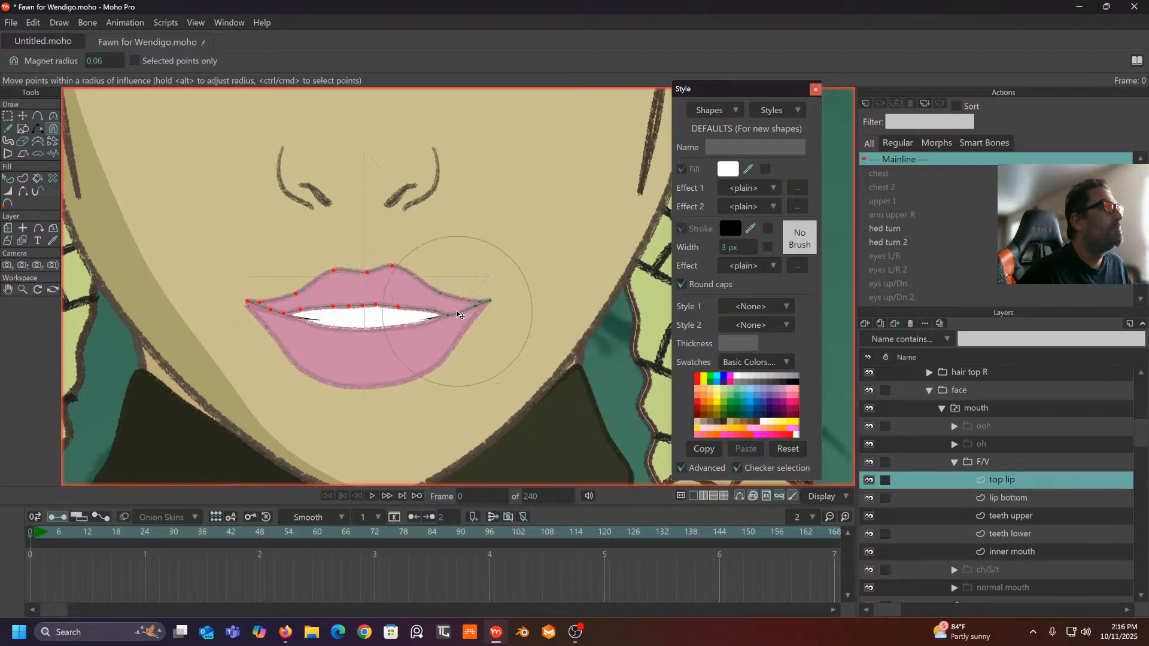
drag(455, 312, 495, 300)
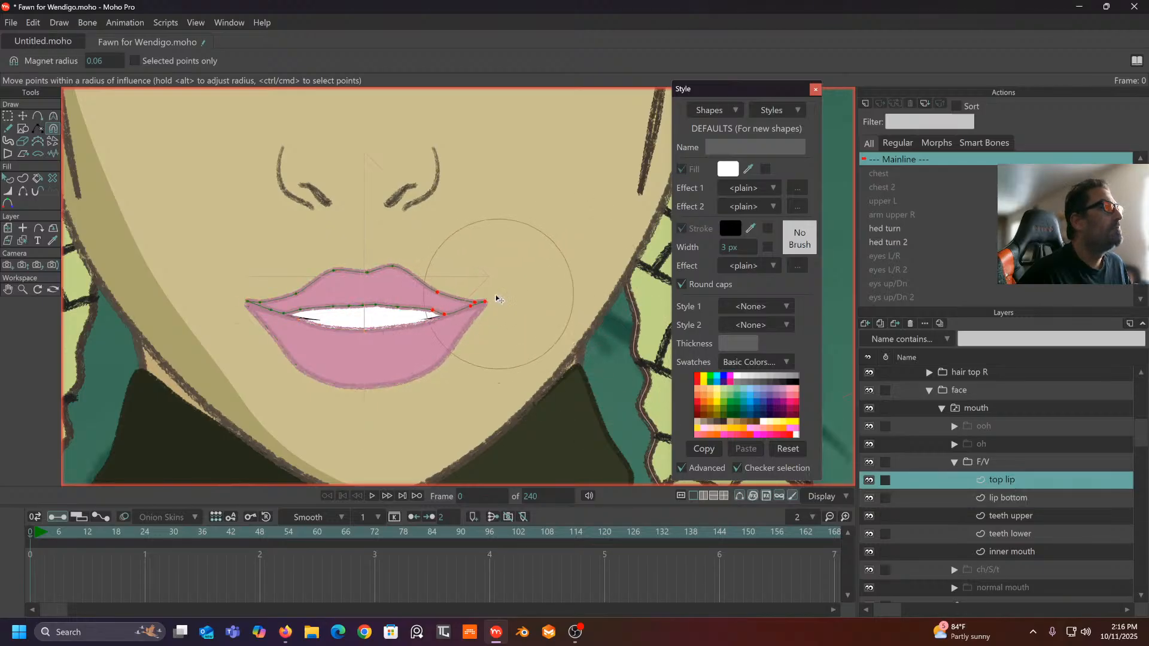
scroll(426, 287, up, 2)
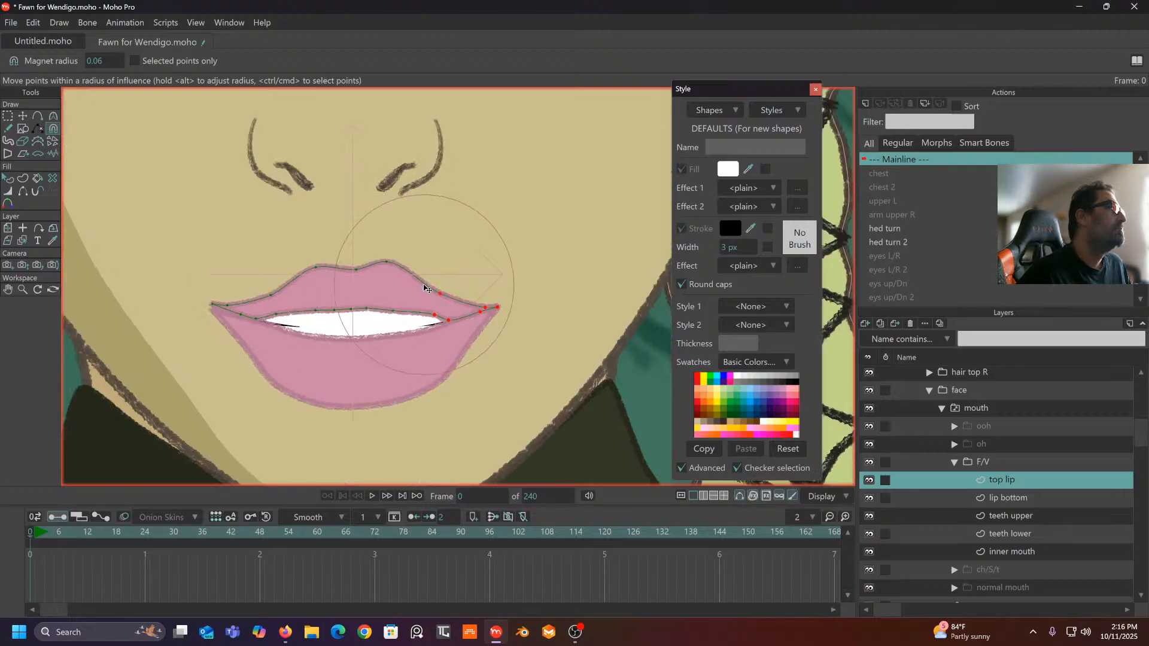
drag(426, 288, 382, 259)
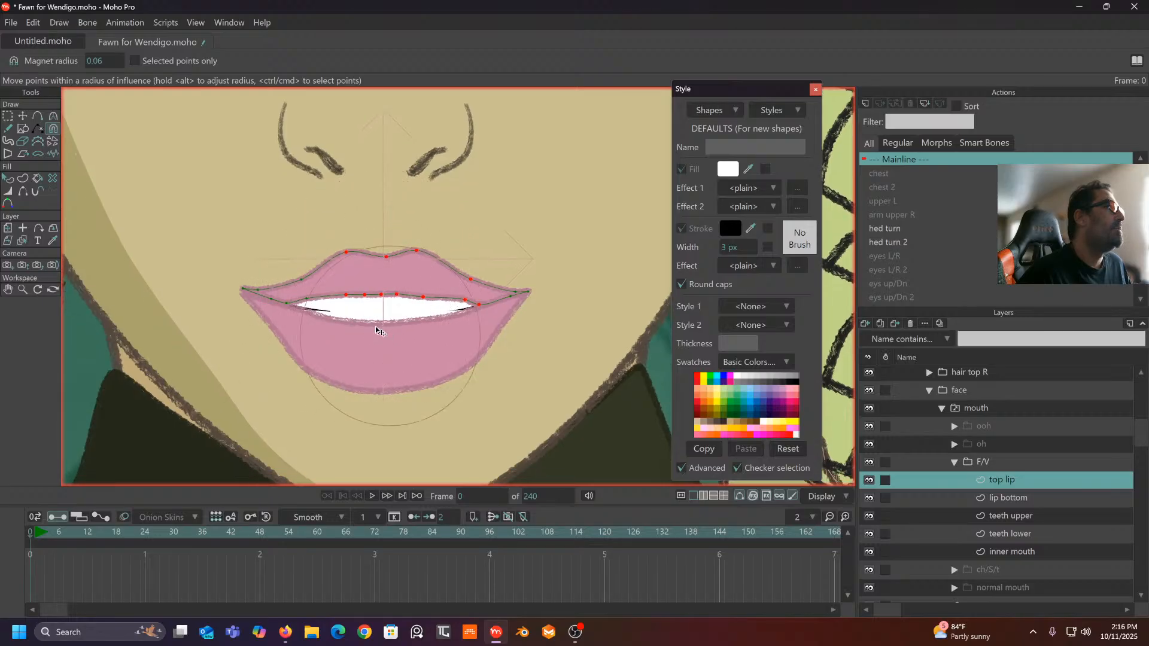
click(27, 118)
scroll(393, 341, up, 1)
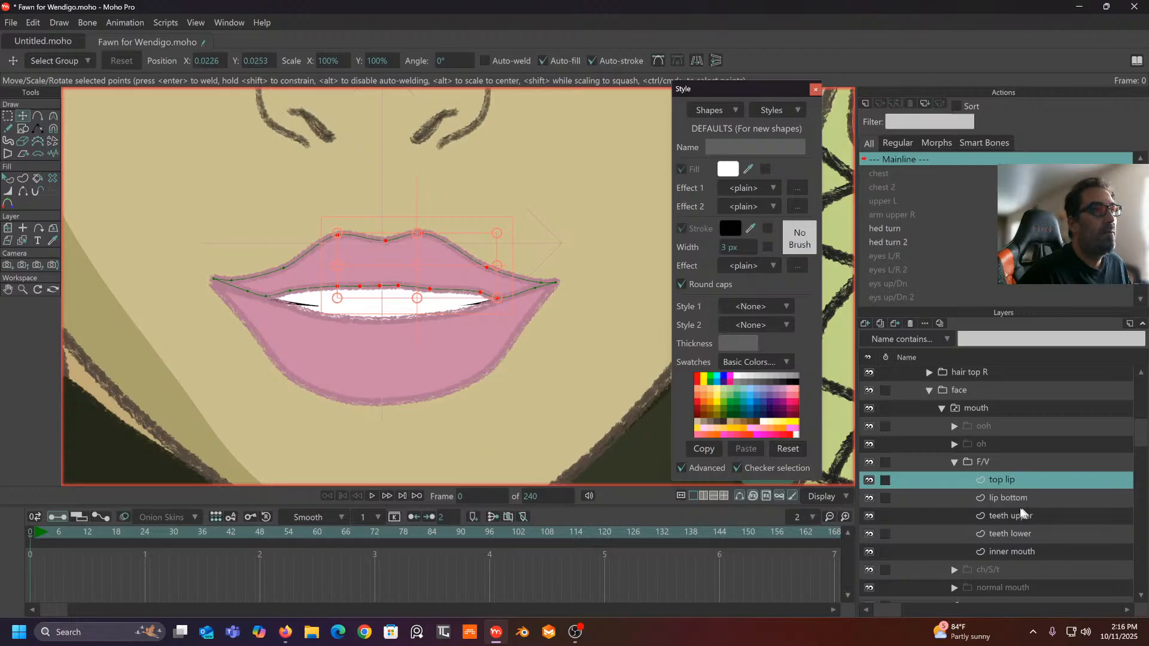
- Raise the middle, left and right inner-edge points of the F/V bottom lip
click(1008, 498)
scroll(590, 423, up, 2)
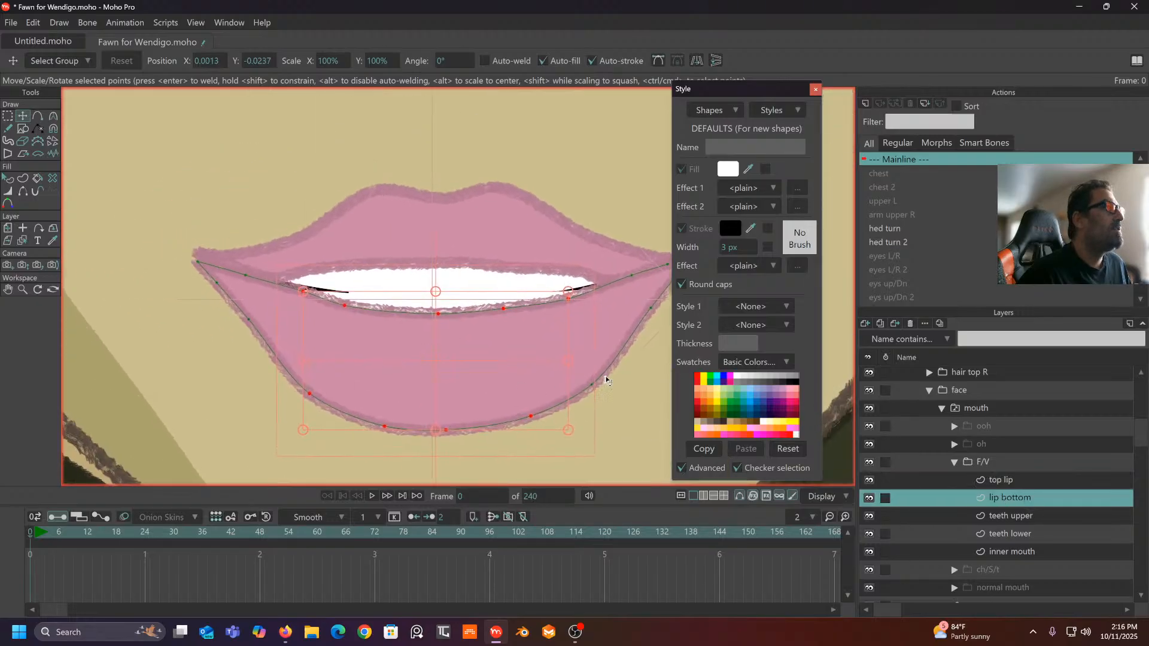
click(386, 292)
drag(442, 319, 436, 314)
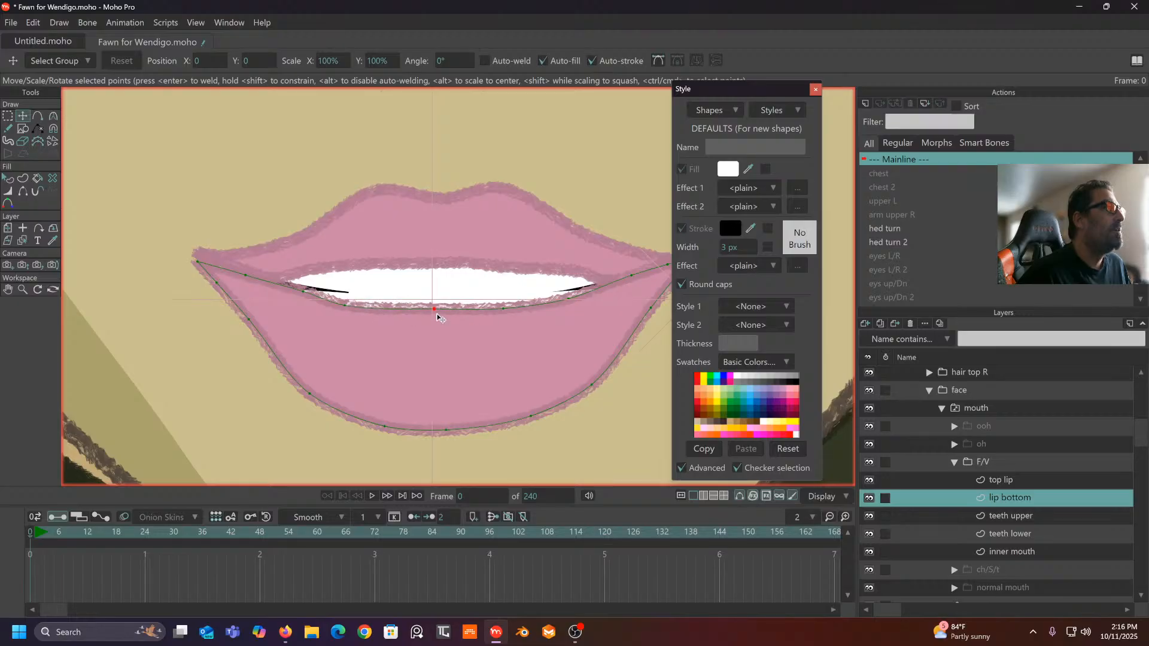
drag(347, 309, 361, 307)
drag(514, 314, 513, 305)
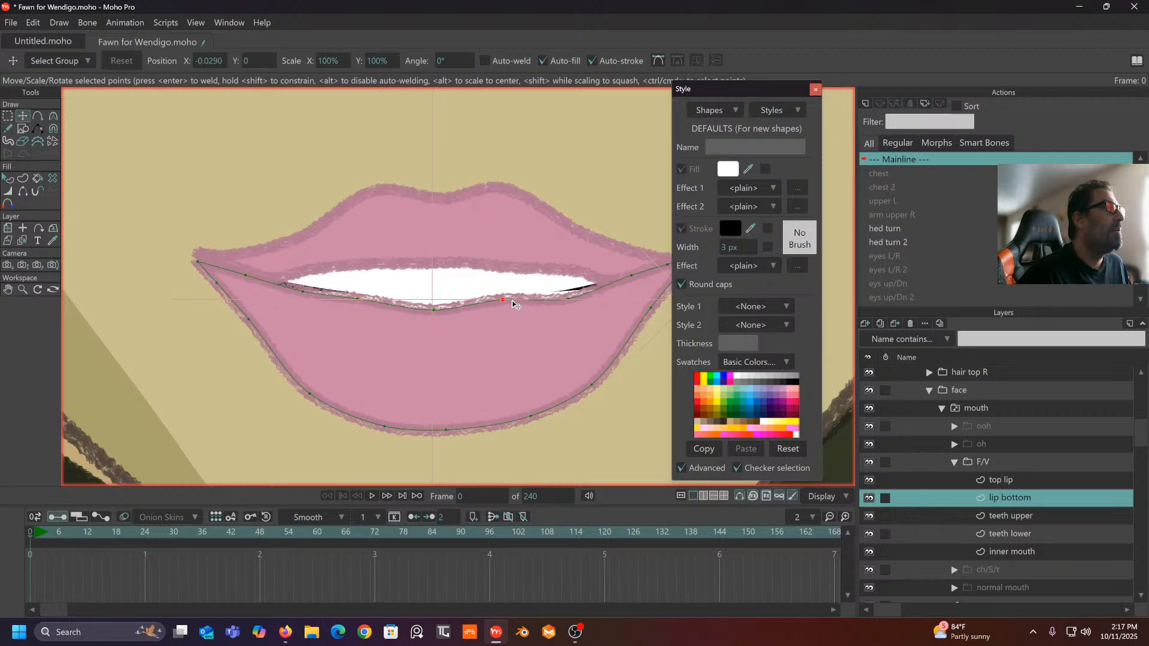
- Adjust the curvature of the selected lower-lip points to smooth the inner edge
scroll(424, 322, down, 3)
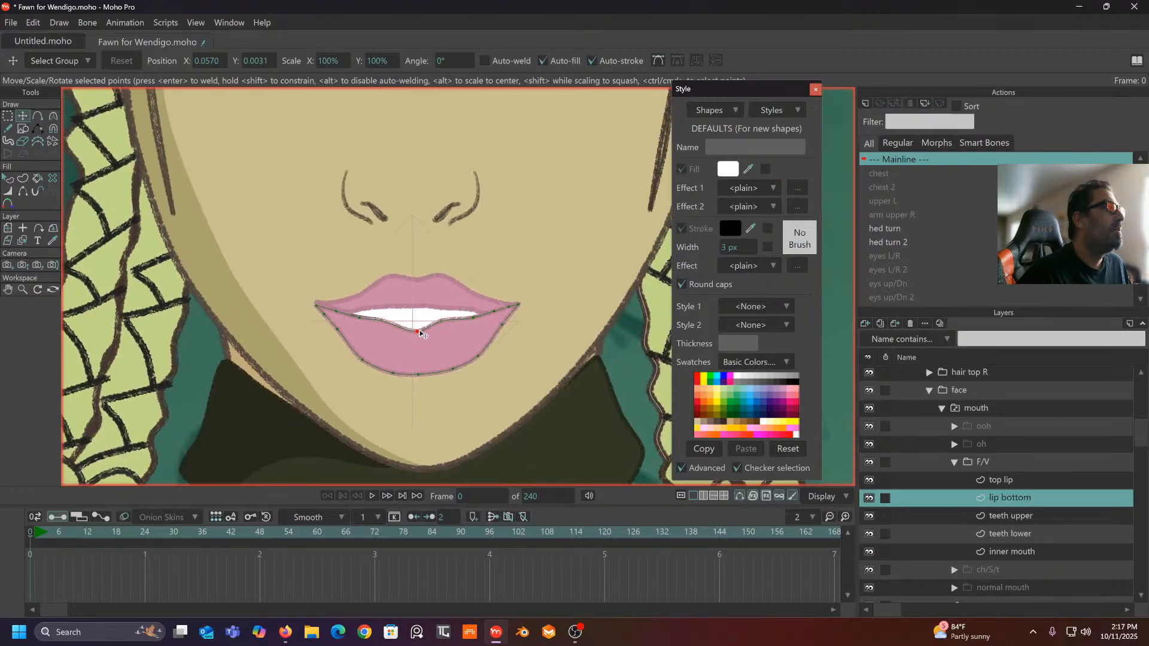
scroll(421, 333, up, 3)
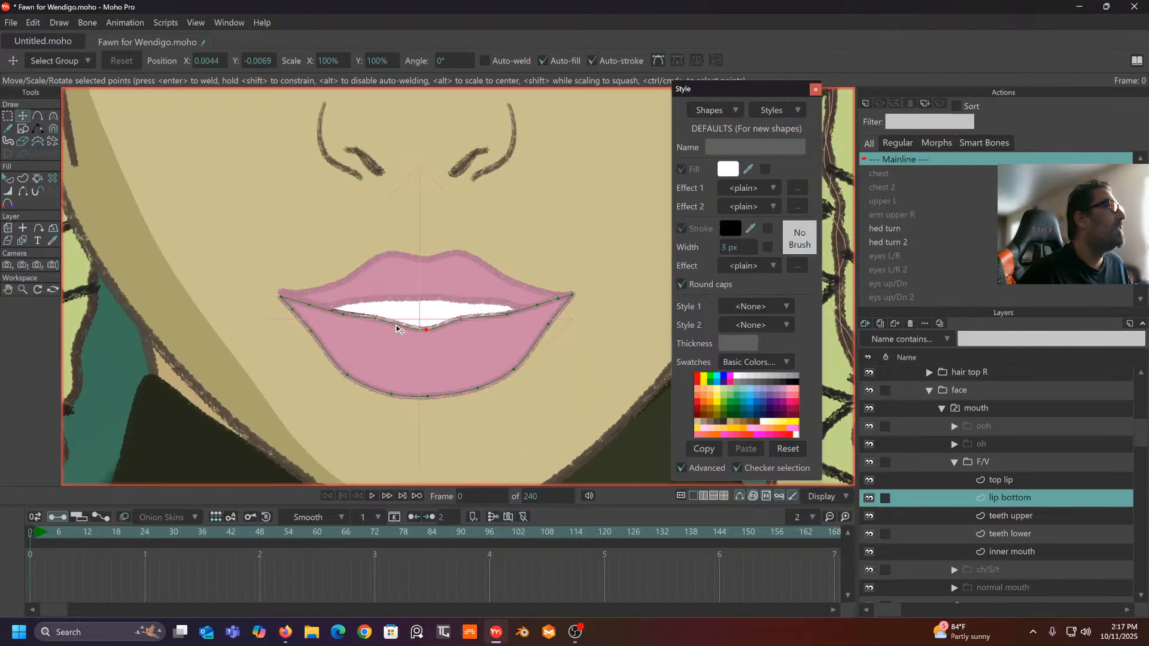
click(52, 117)
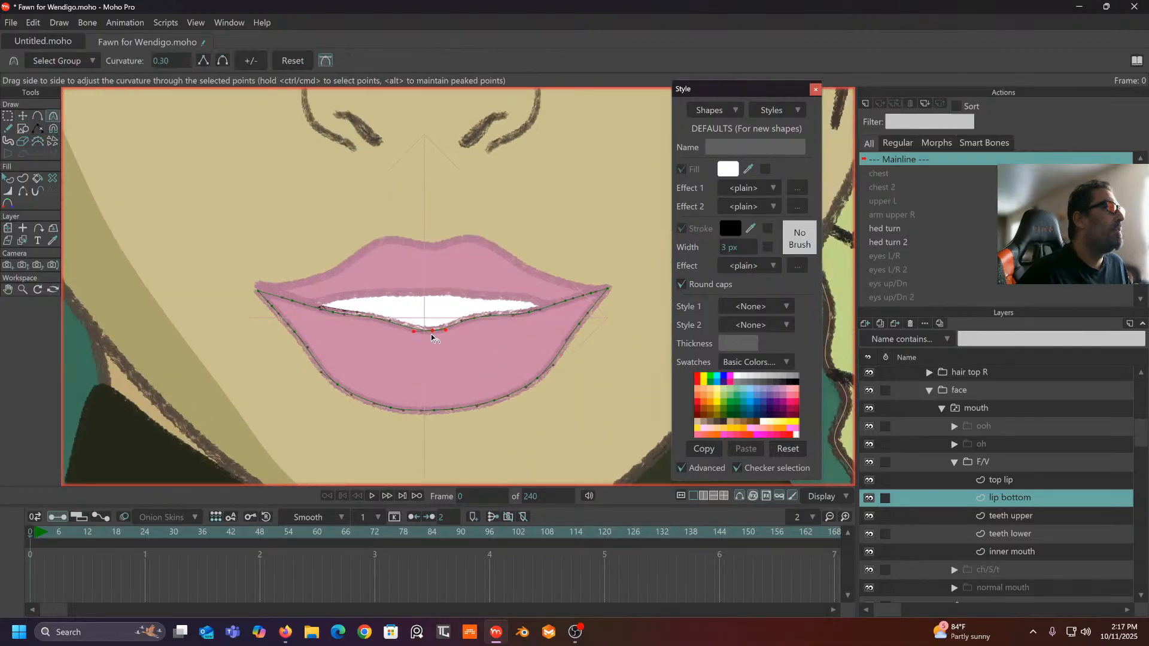
drag(432, 337, 566, 337)
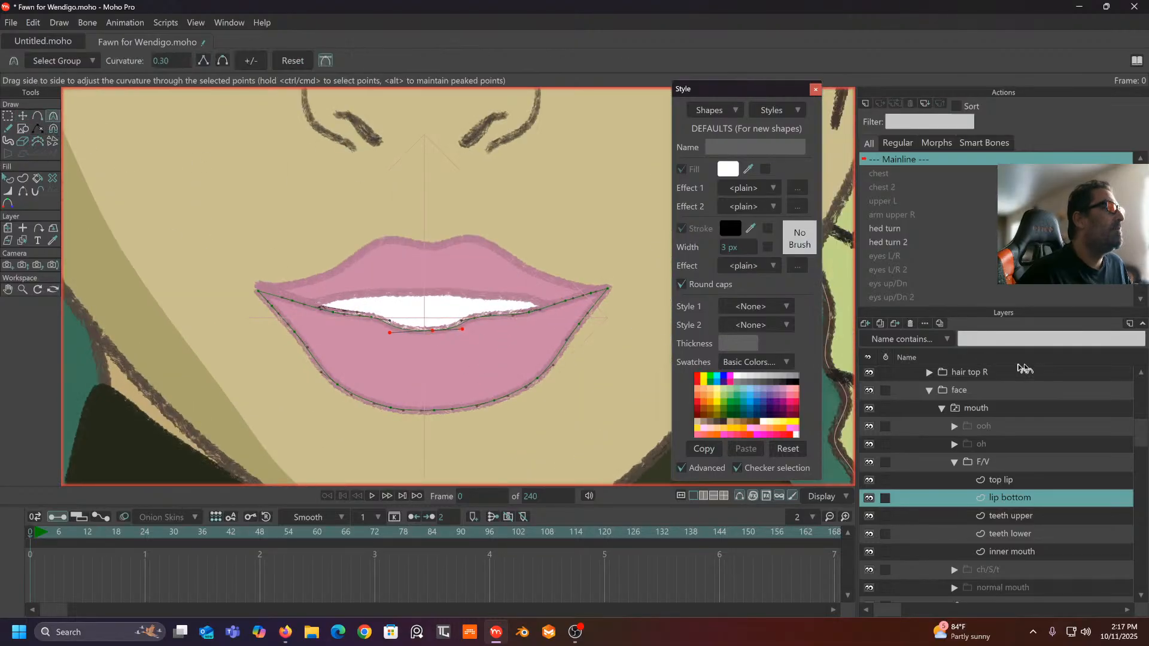
scroll(436, 400, down, 3)
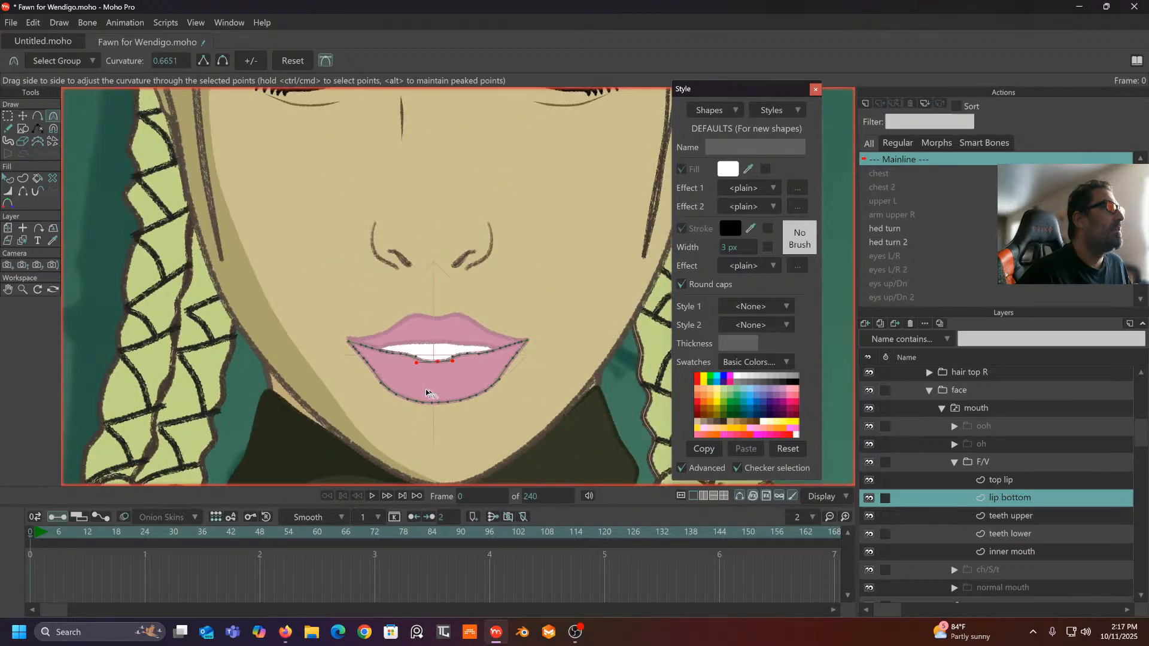
scroll(419, 383, up, 1)
scroll(404, 348, up, 2)
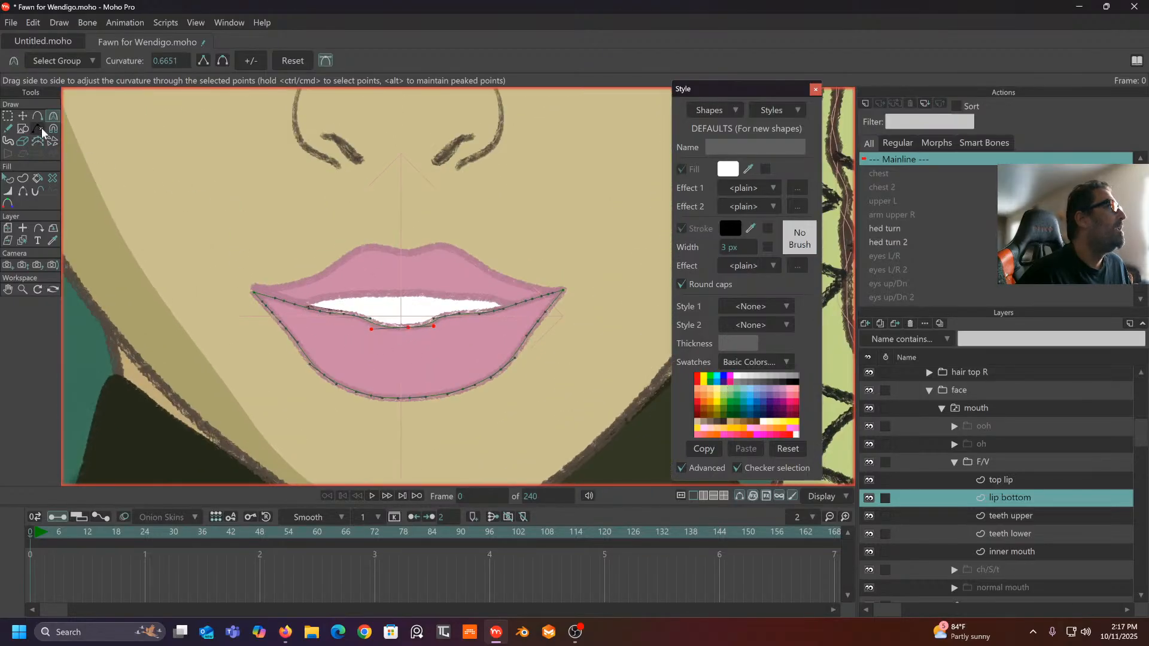
- Nudge individual inner-edge points of the bottom lip into place
click(23, 116)
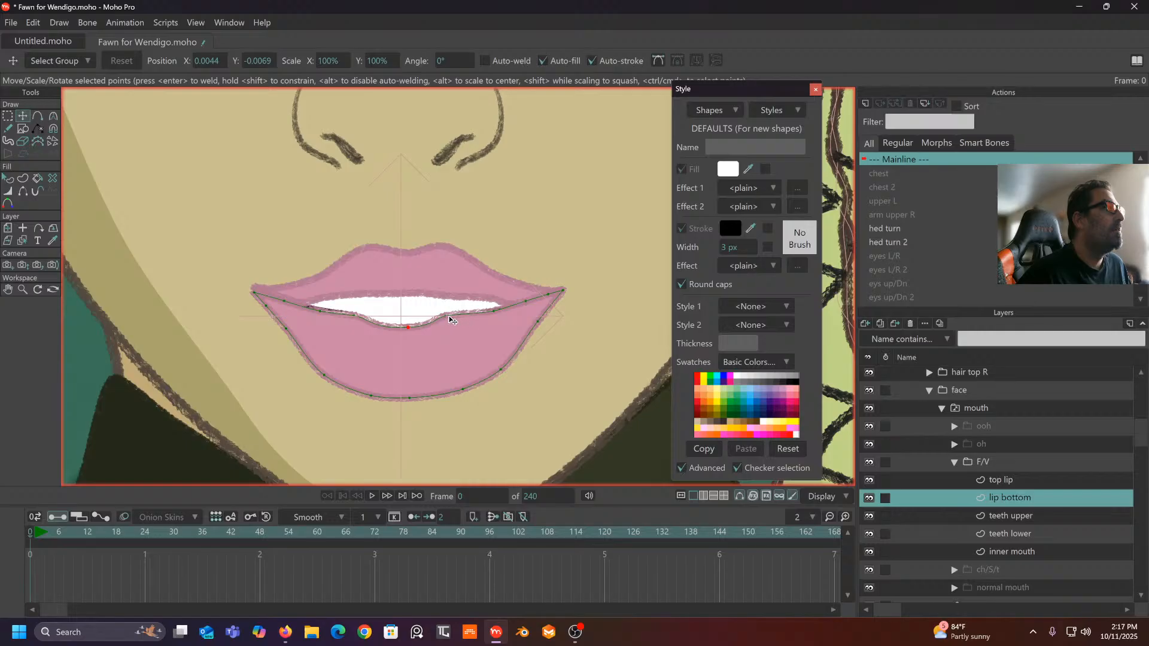
drag(450, 319, 454, 322)
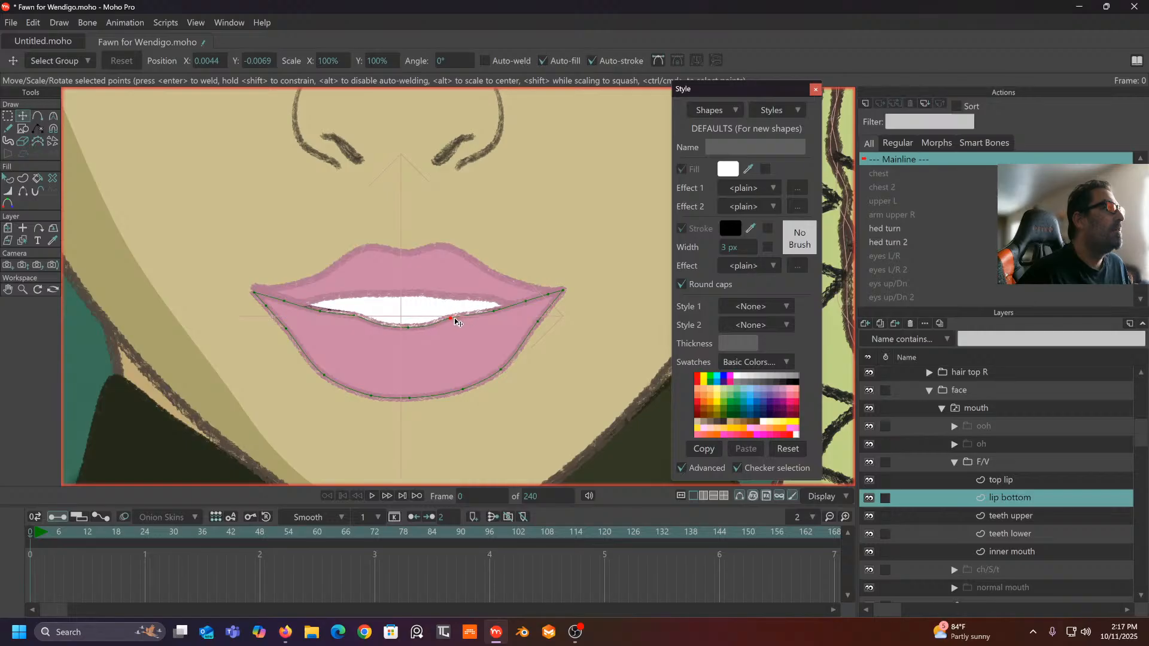
click(350, 315)
scroll(377, 313, down, 1)
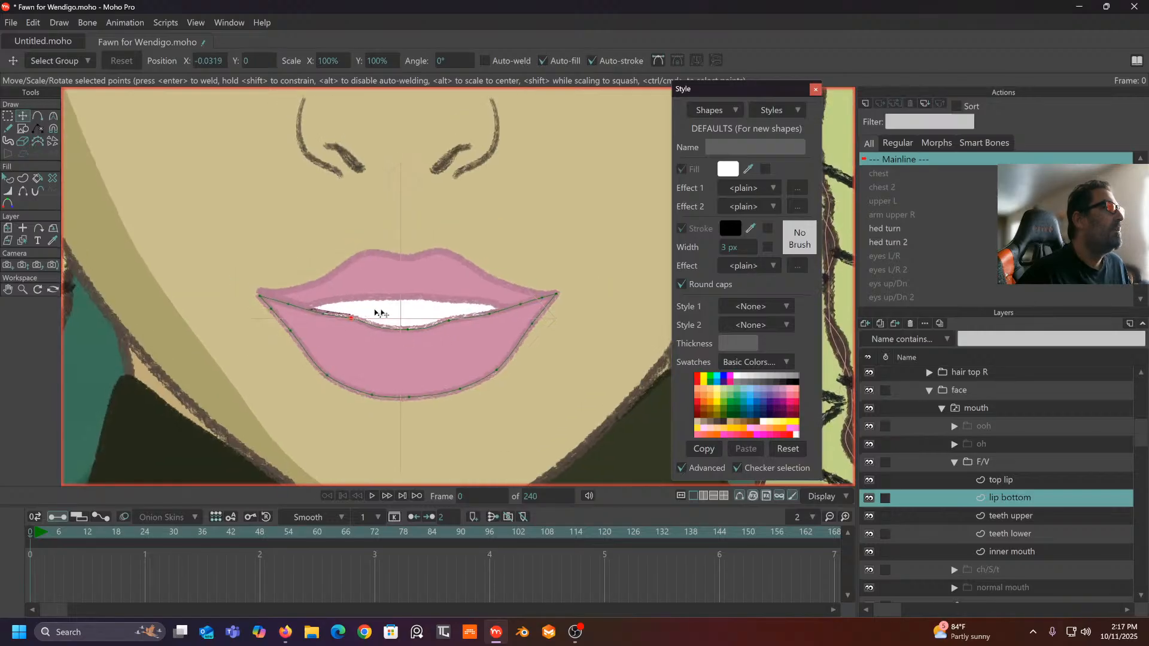
click(1022, 445)
- Inspect the F/V group and its inner mouth against the normal mouth
click(1021, 465)
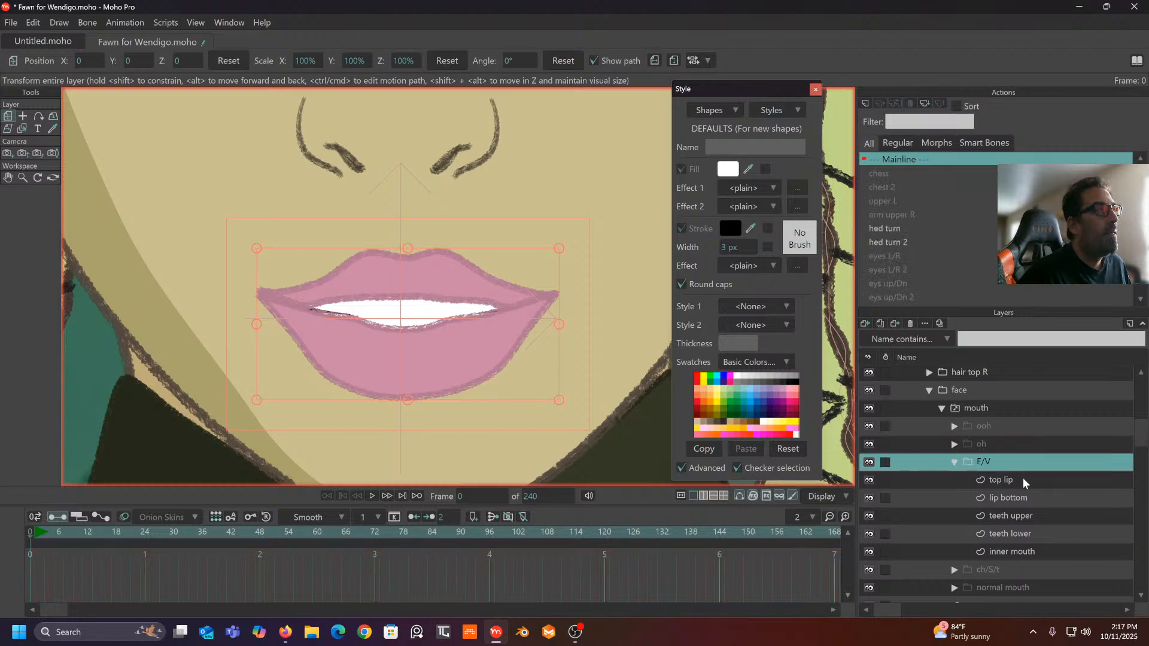
scroll(1023, 479, down, 1)
click(1019, 515)
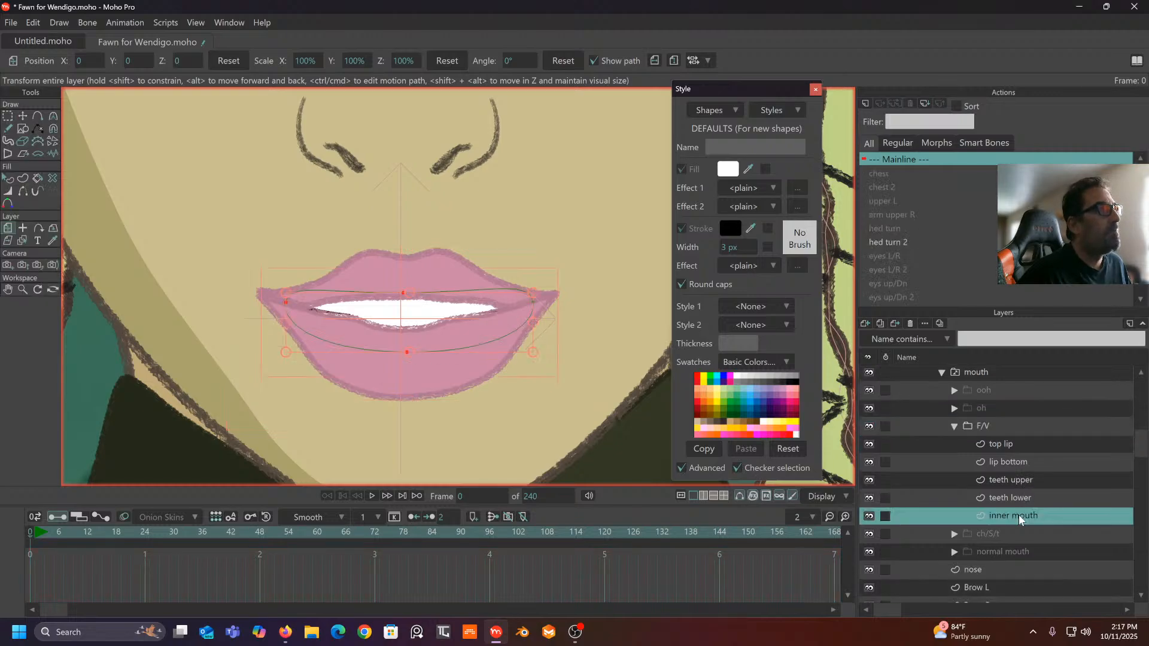
scroll(1005, 554, down, 1)
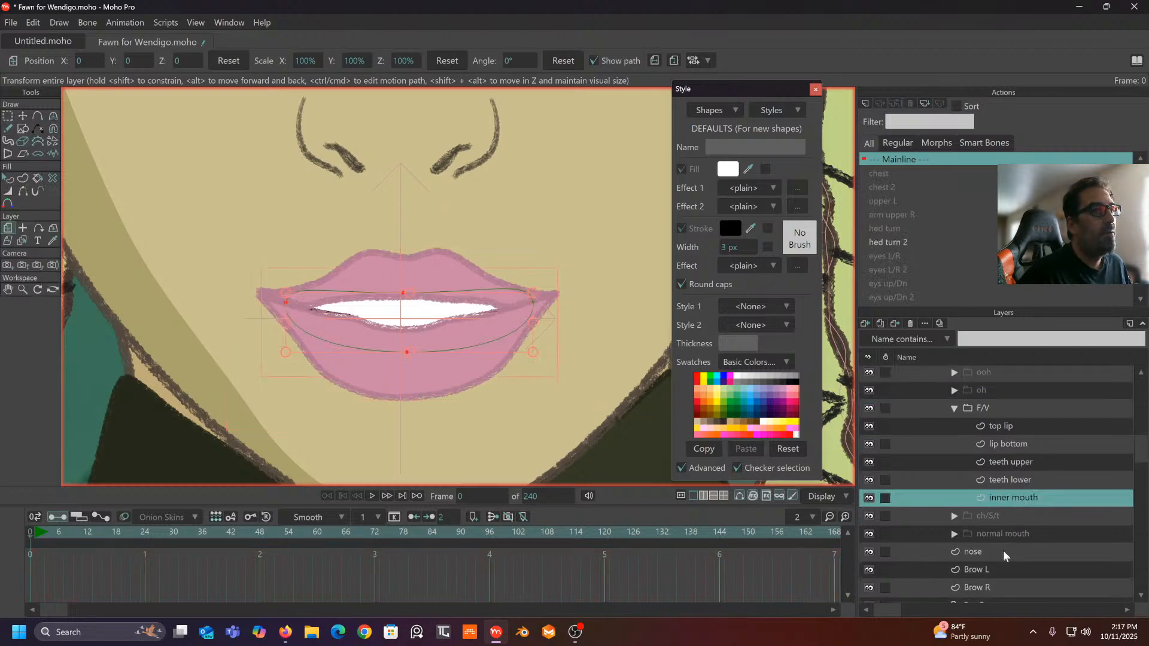
click(1016, 532)
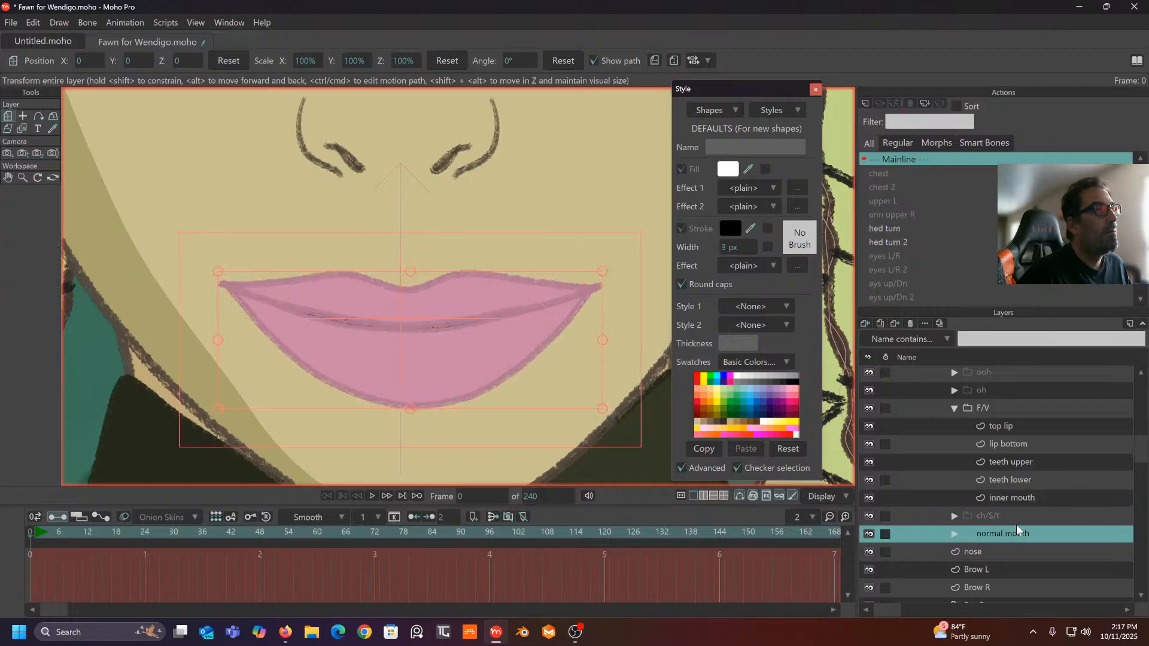
- Delete 'ch' from the ch/S/t layer name so it reads /S/t
click(1017, 516)
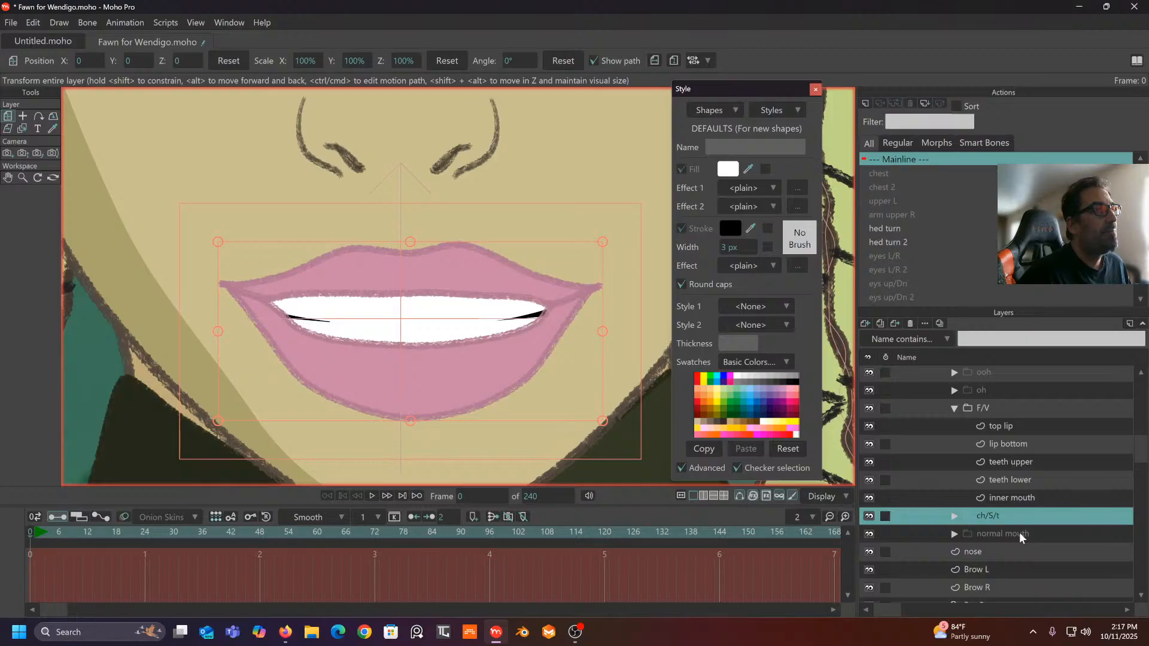
double_click(992, 515)
click(986, 515)
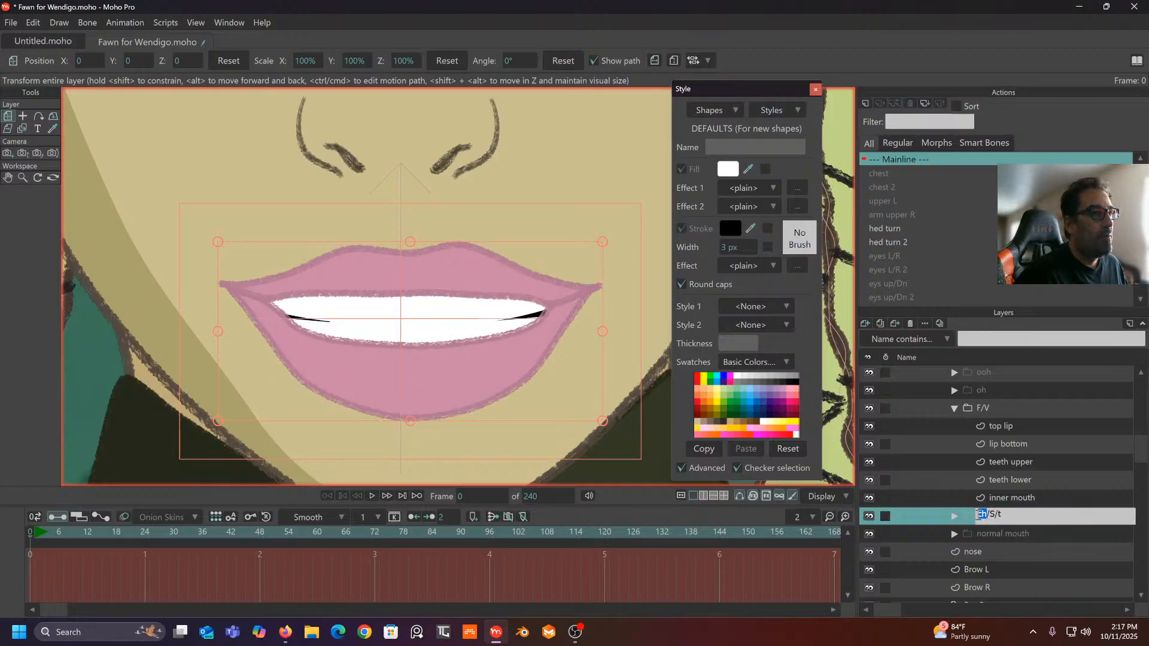
key(BackSpace)
key(BackSpace)
click(1038, 538)
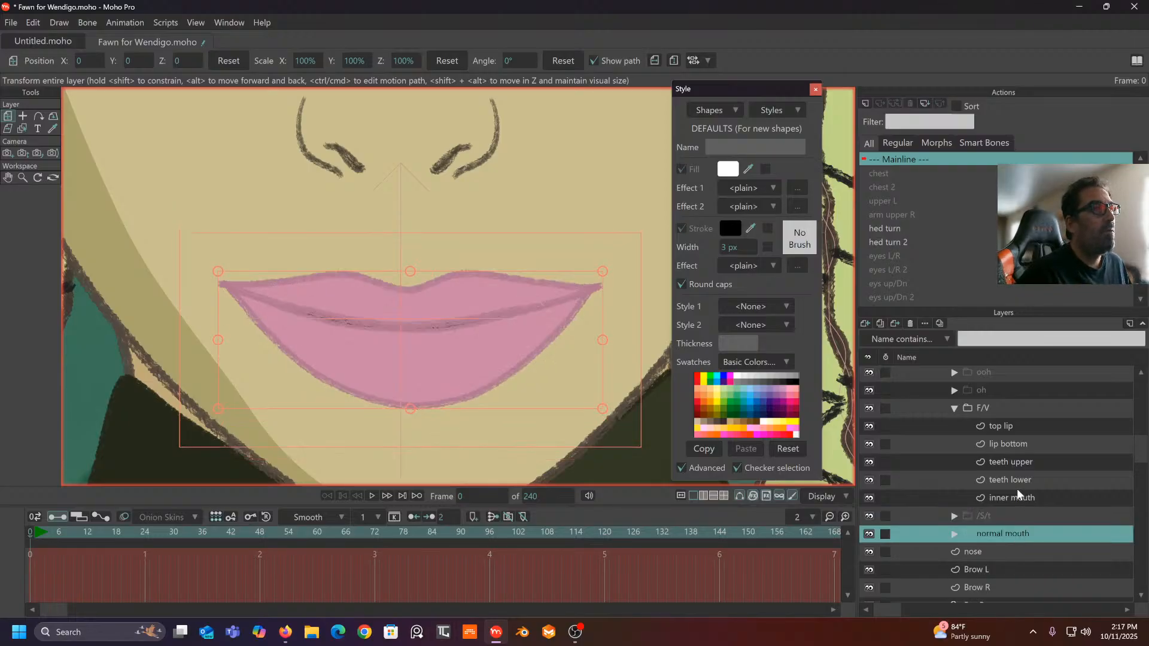
- Compare the F/V and normal mouths, then collapse the F/V group
click(989, 408)
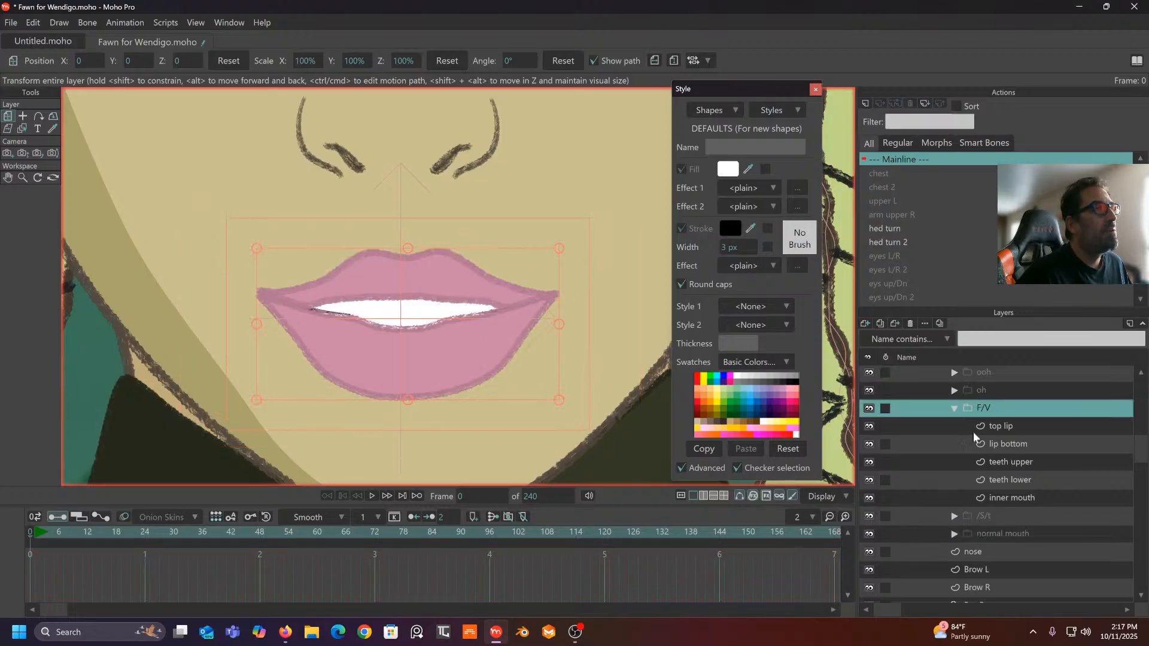
click(1003, 527)
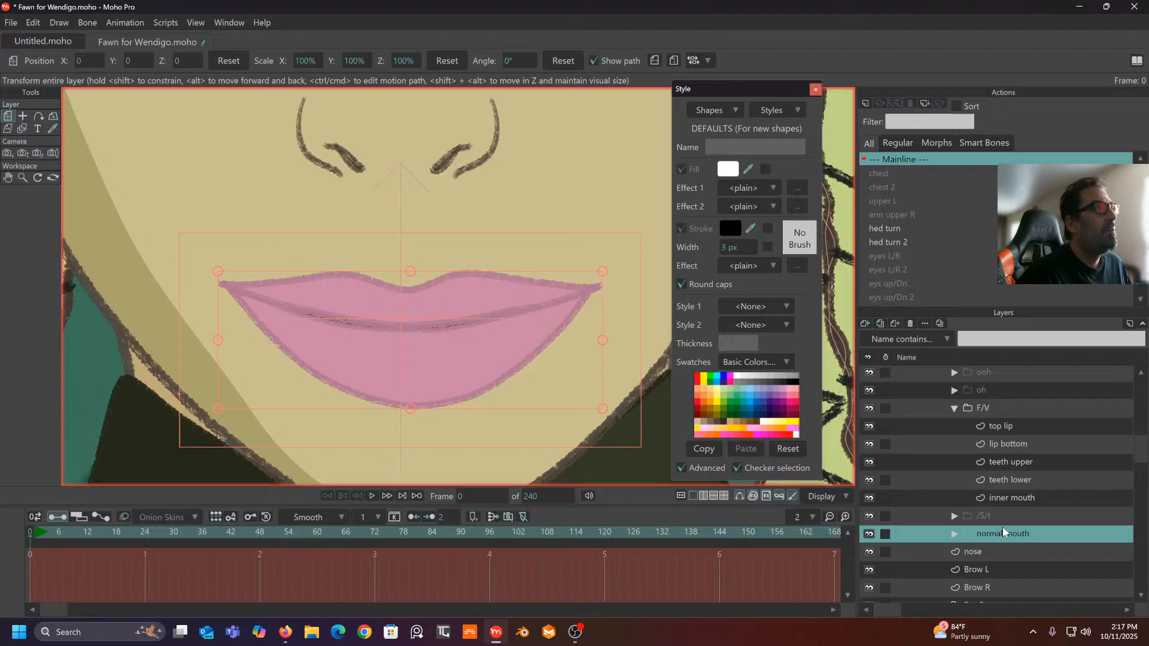
click(996, 407)
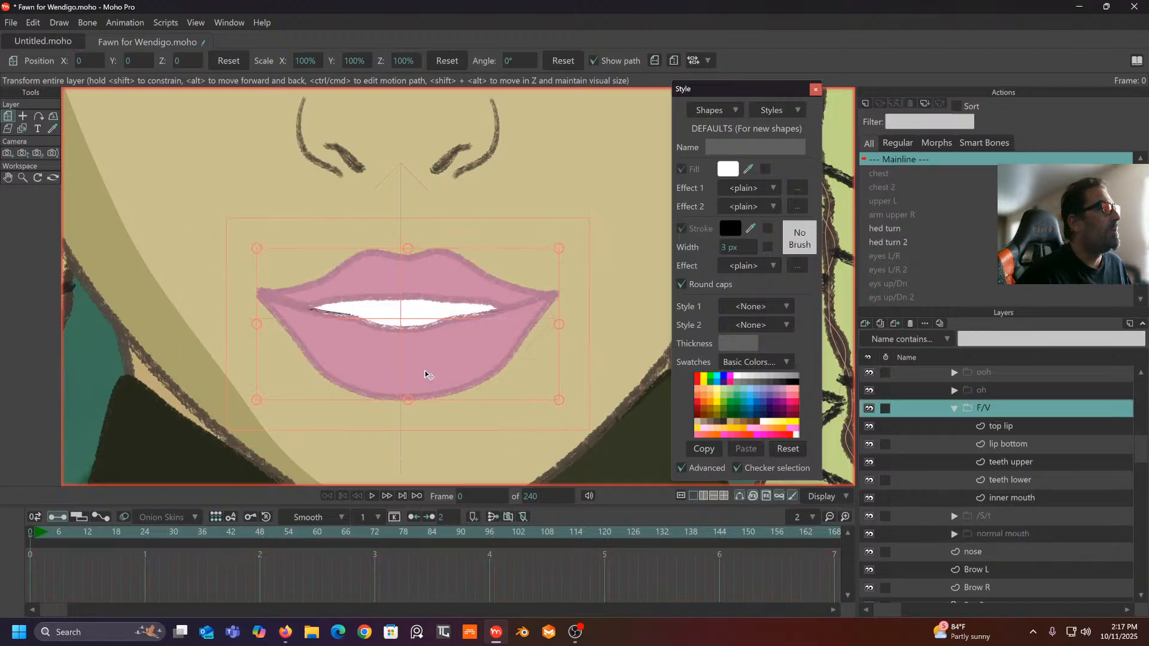
click(1013, 535)
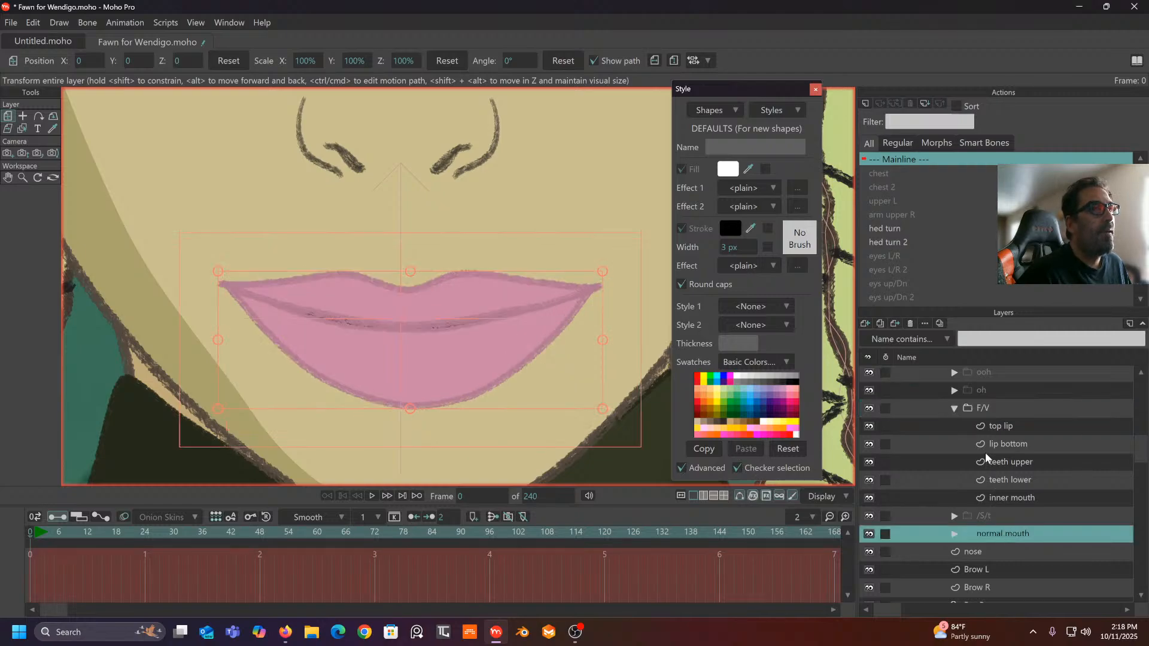
click(953, 409)
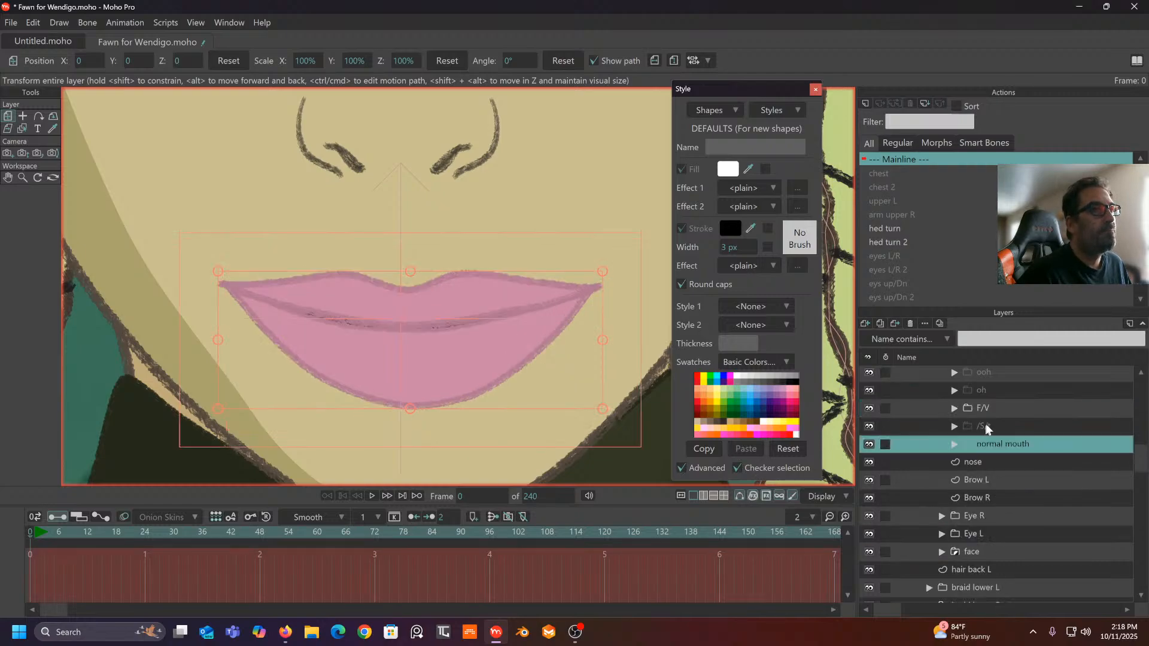
scroll(985, 423, up, 1)
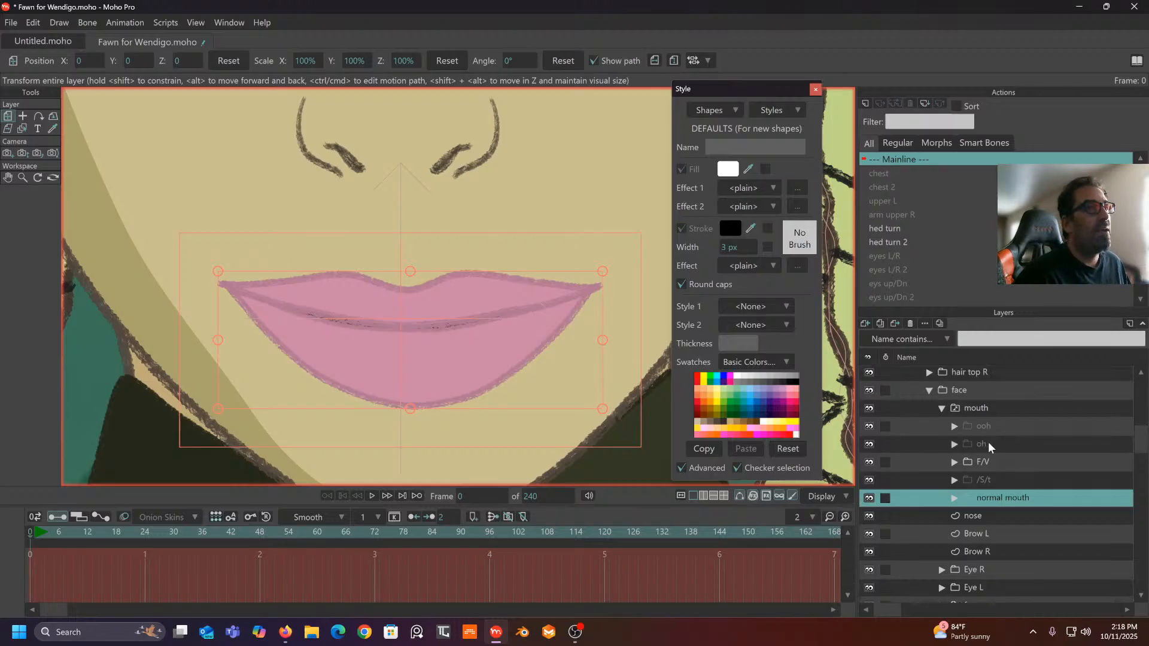
click(987, 428)
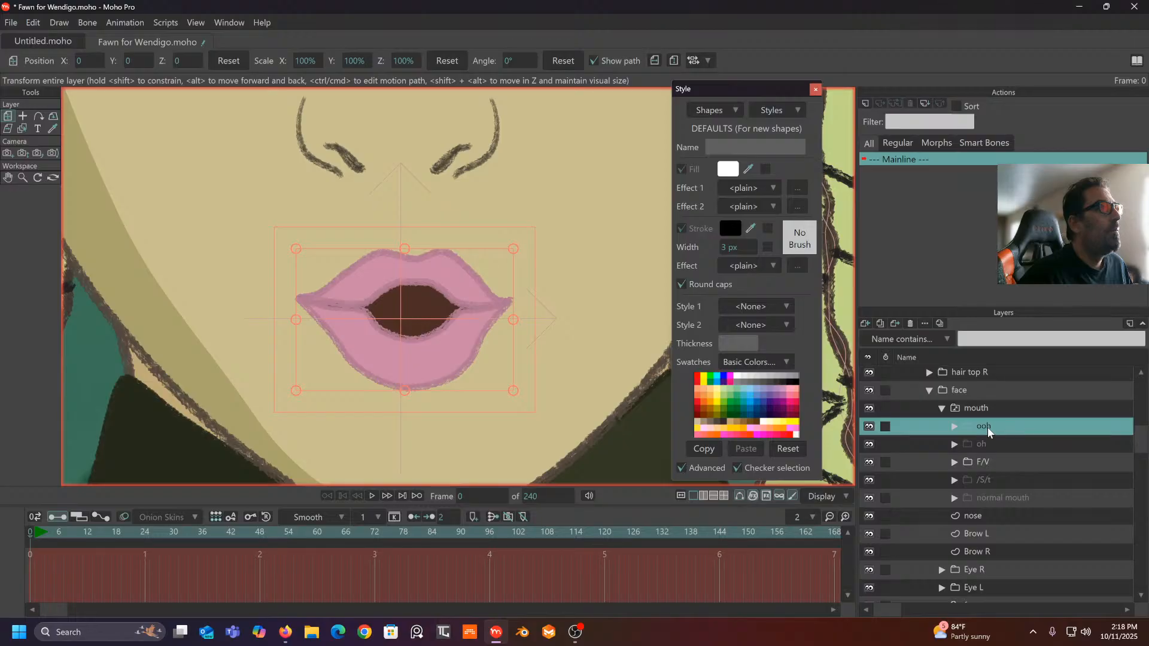
- Duplicate the ooh mouth group to create ooh 2
right_click(1009, 425)
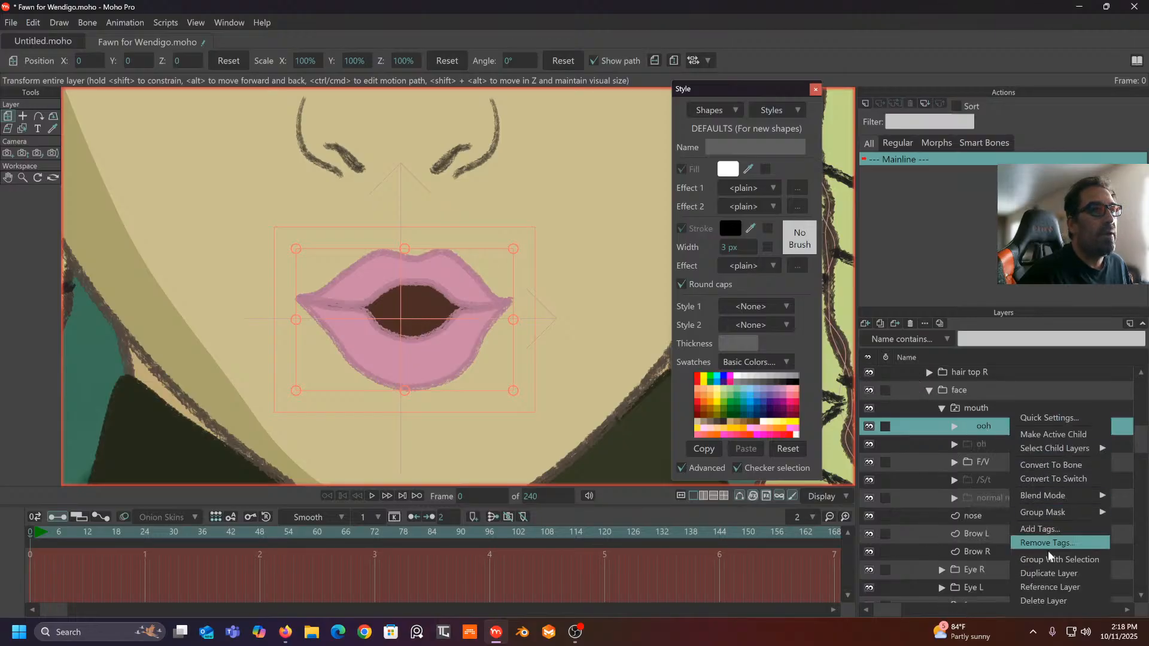
click(1047, 572)
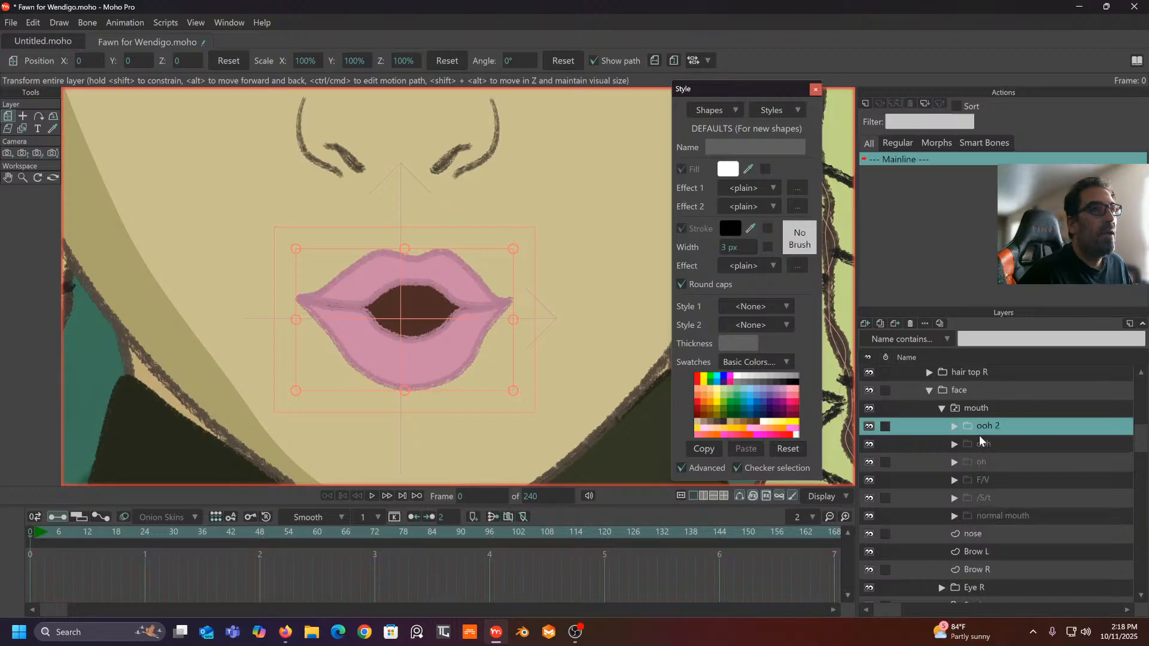
click(955, 427)
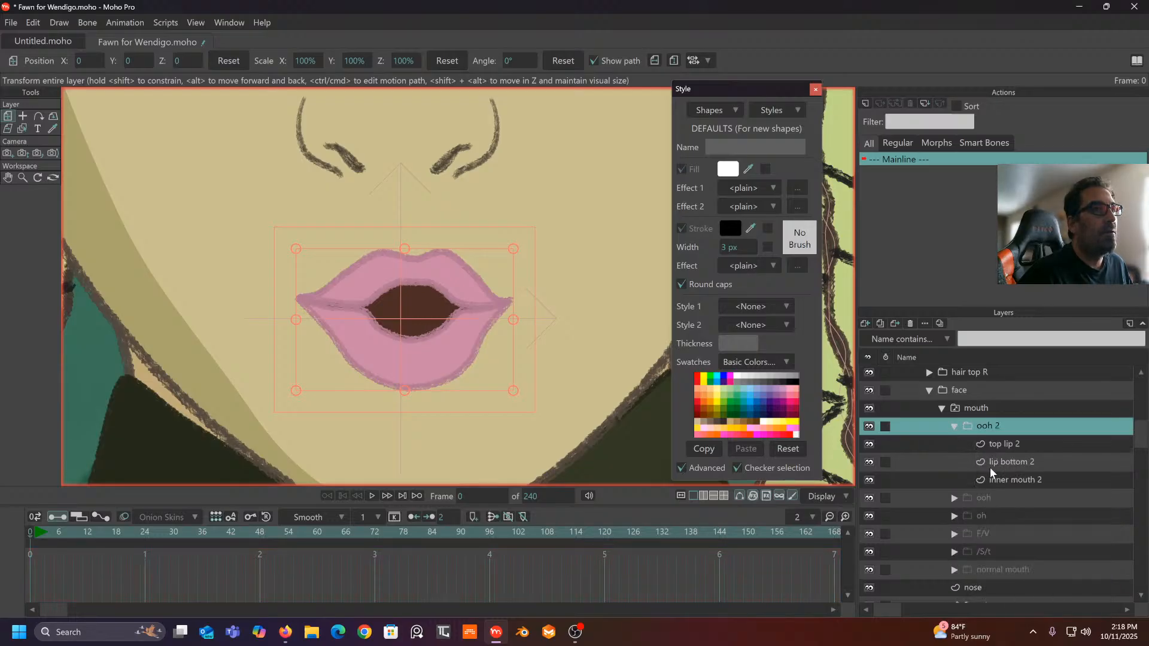
click(955, 552)
click(955, 549)
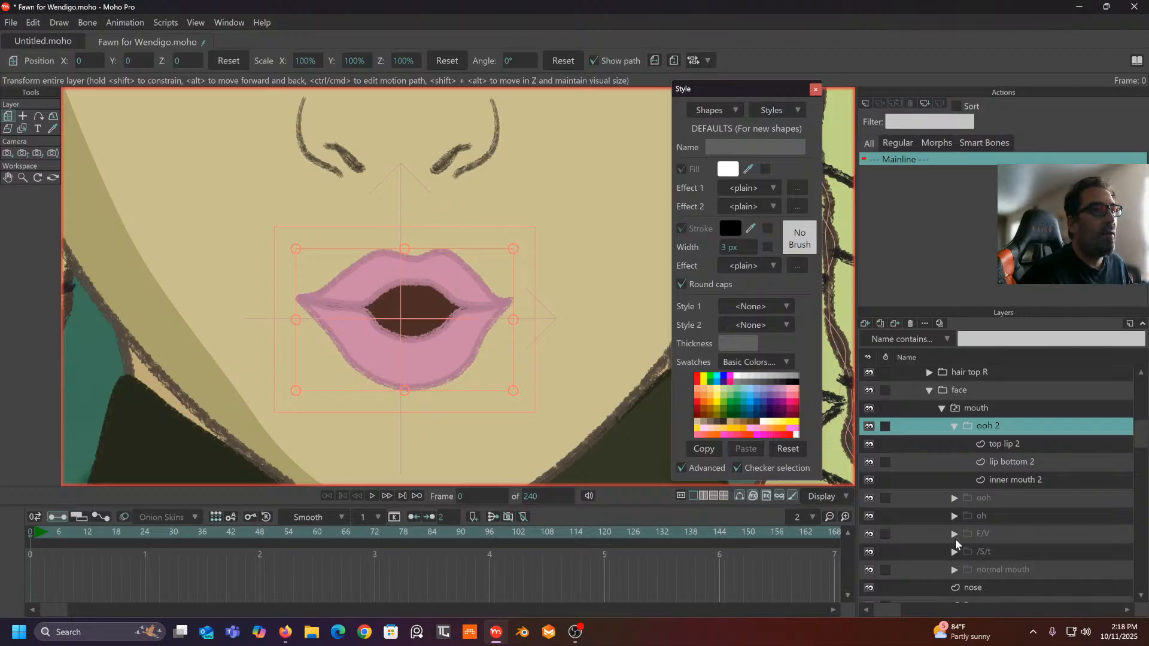
- Duplicate F/V's teeth upper and teeth lower layers and move the copies into ooh 2
click(955, 533)
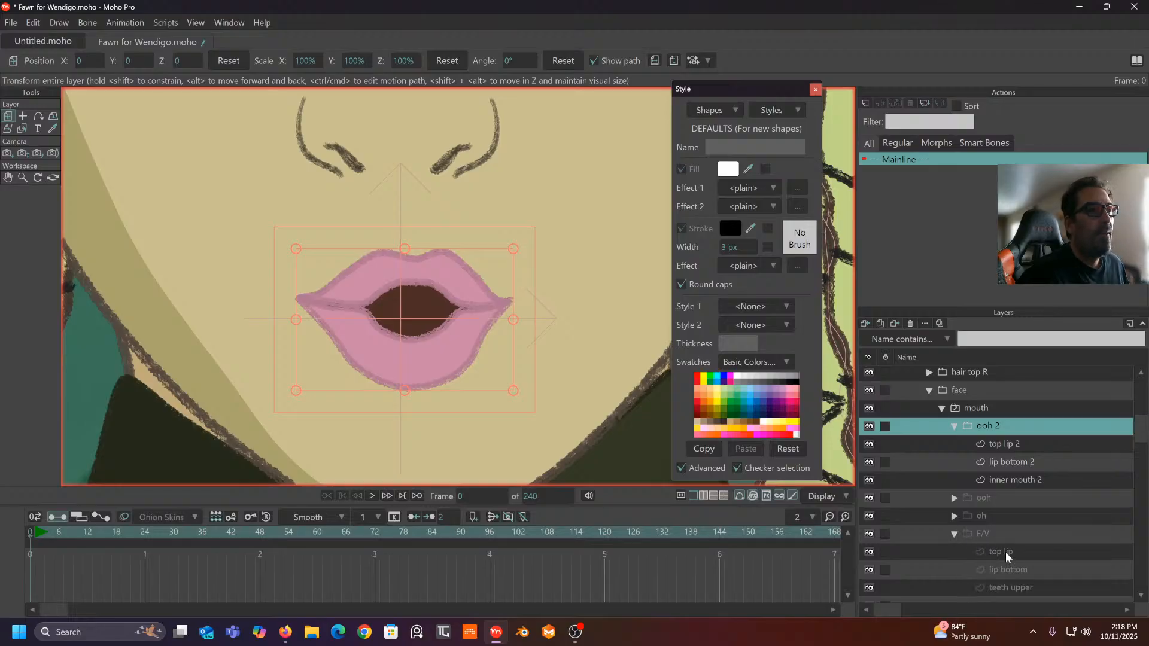
click(1006, 551)
click(1011, 570)
scroll(1012, 559, down, 2)
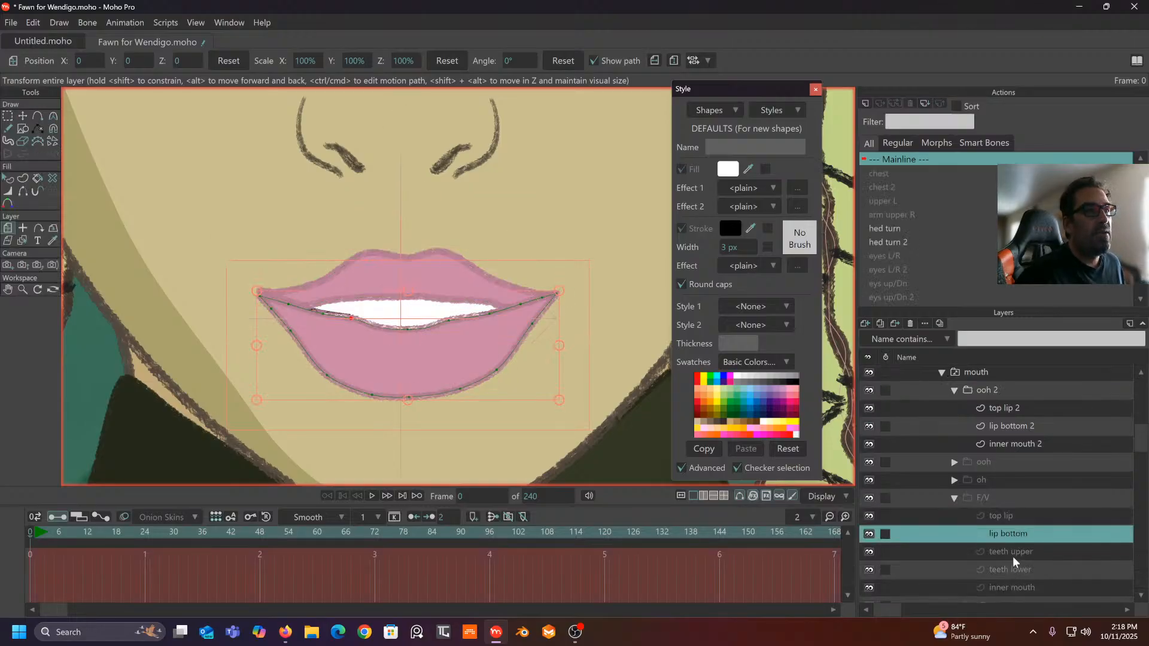
click(1017, 551)
ctrl+click(1015, 567)
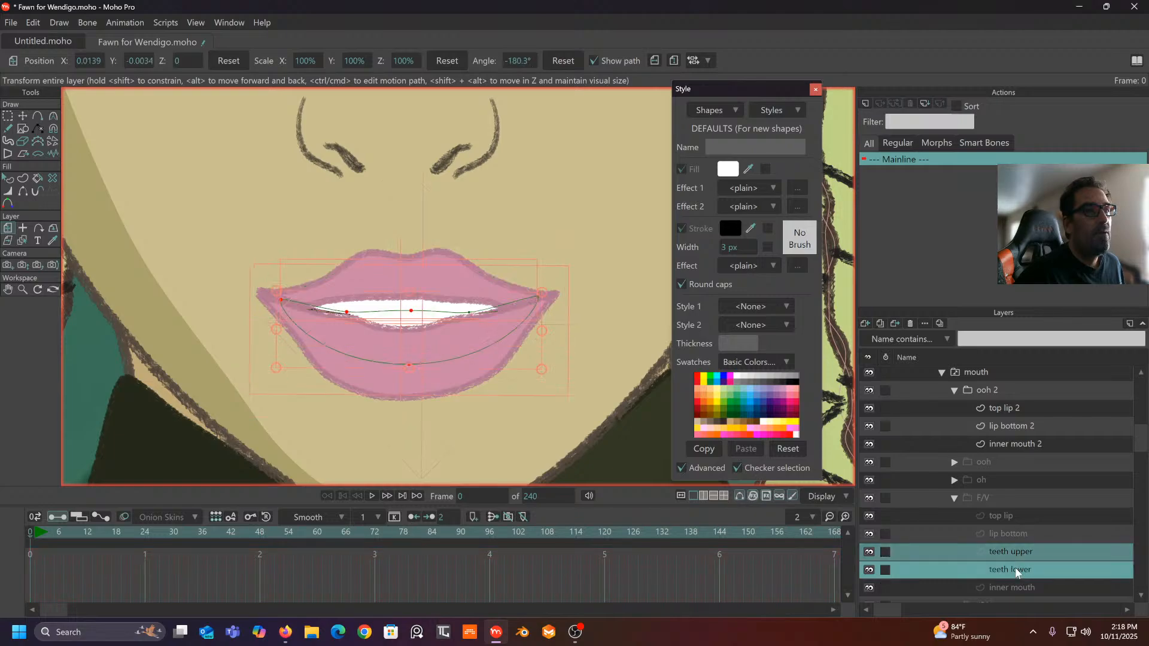
right_click(1015, 568)
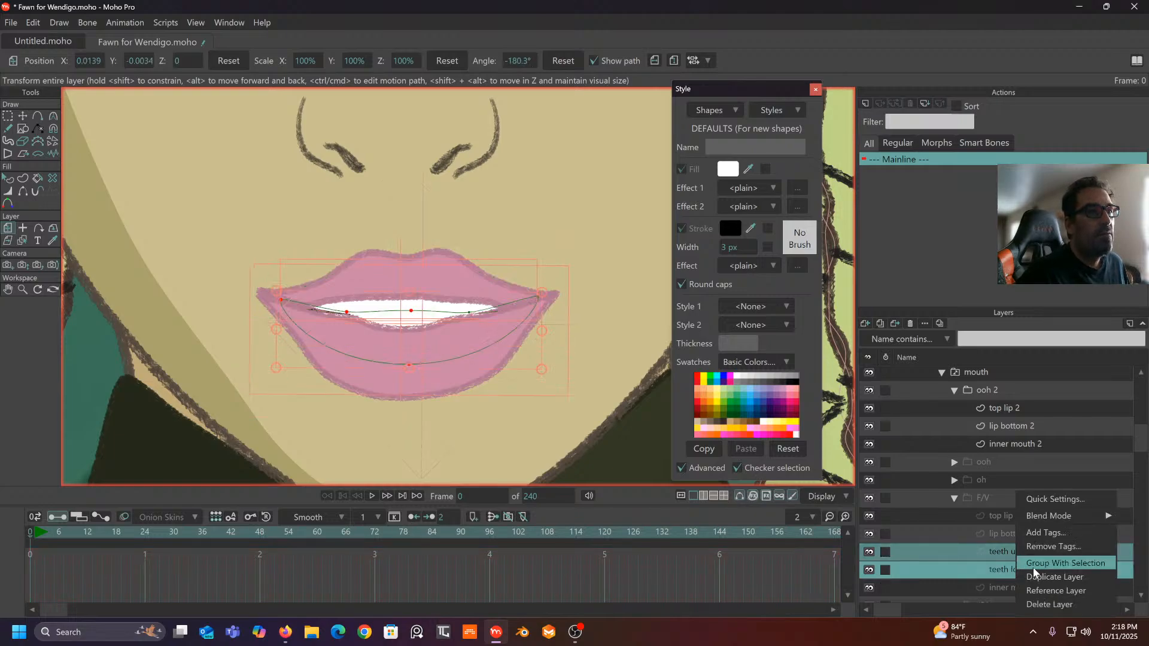
click(1037, 577)
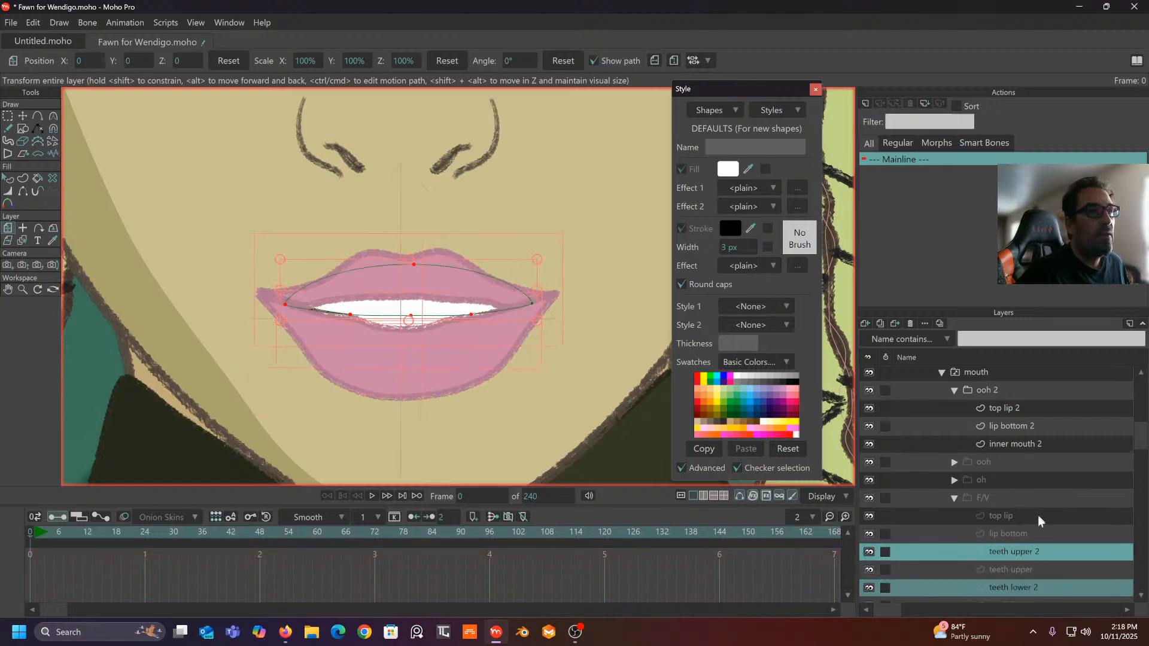
drag(1044, 553, 1021, 433)
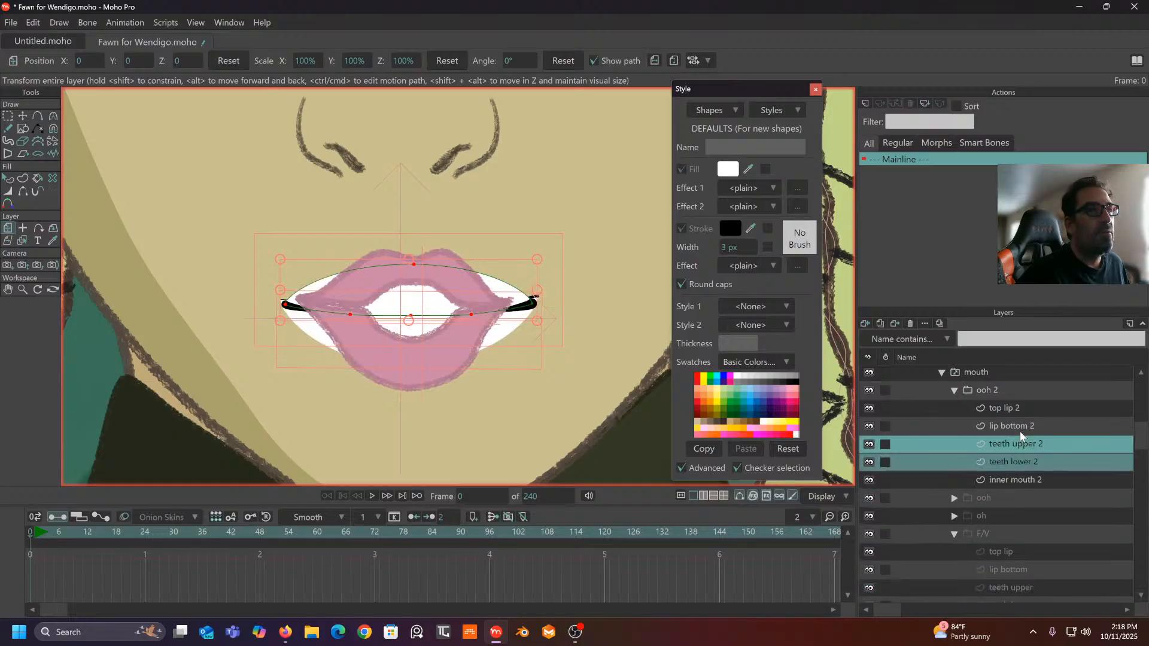
- Rename the ooh 2 group to CH
click(994, 391)
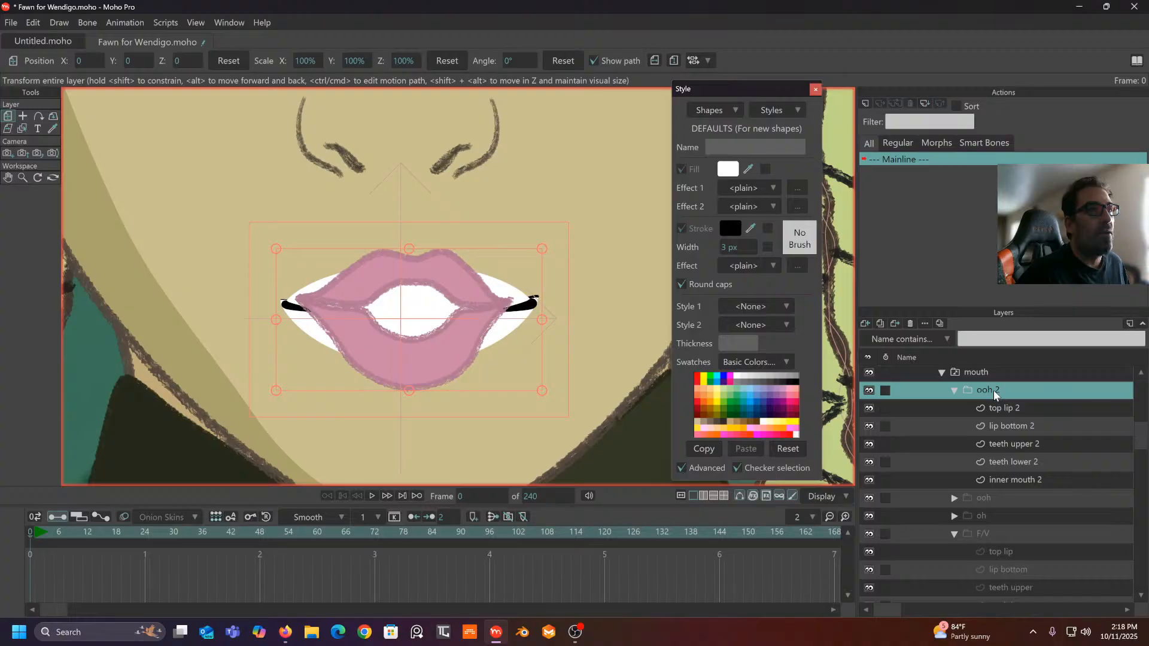
double_click(994, 391)
text(C)
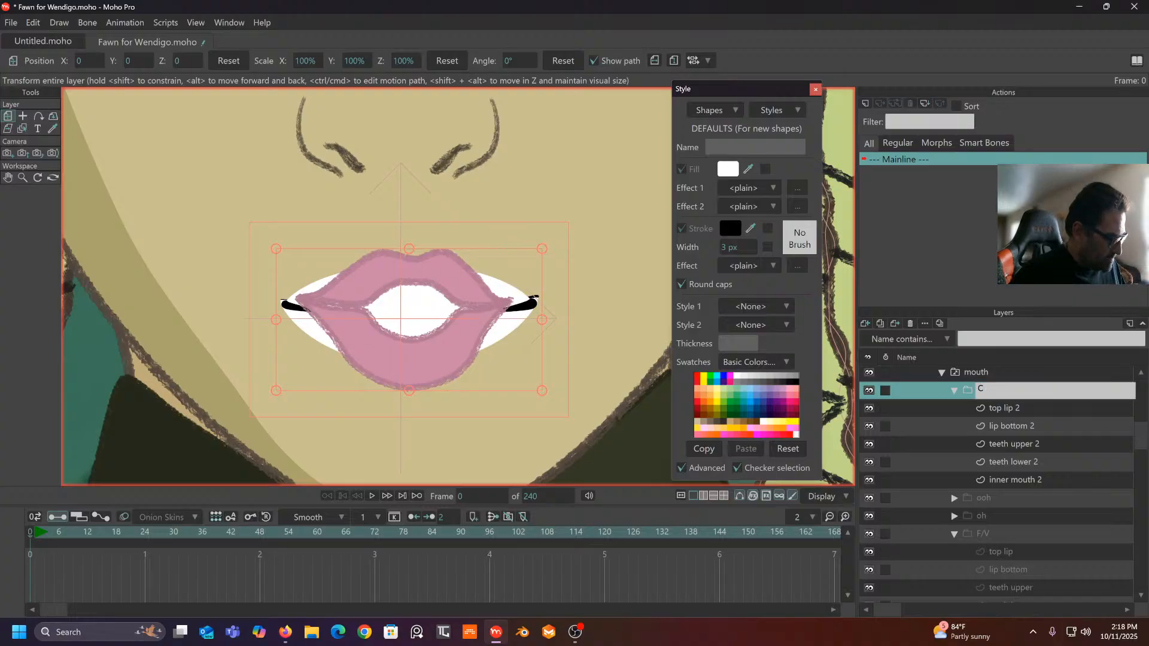
text(H)
key(Return)
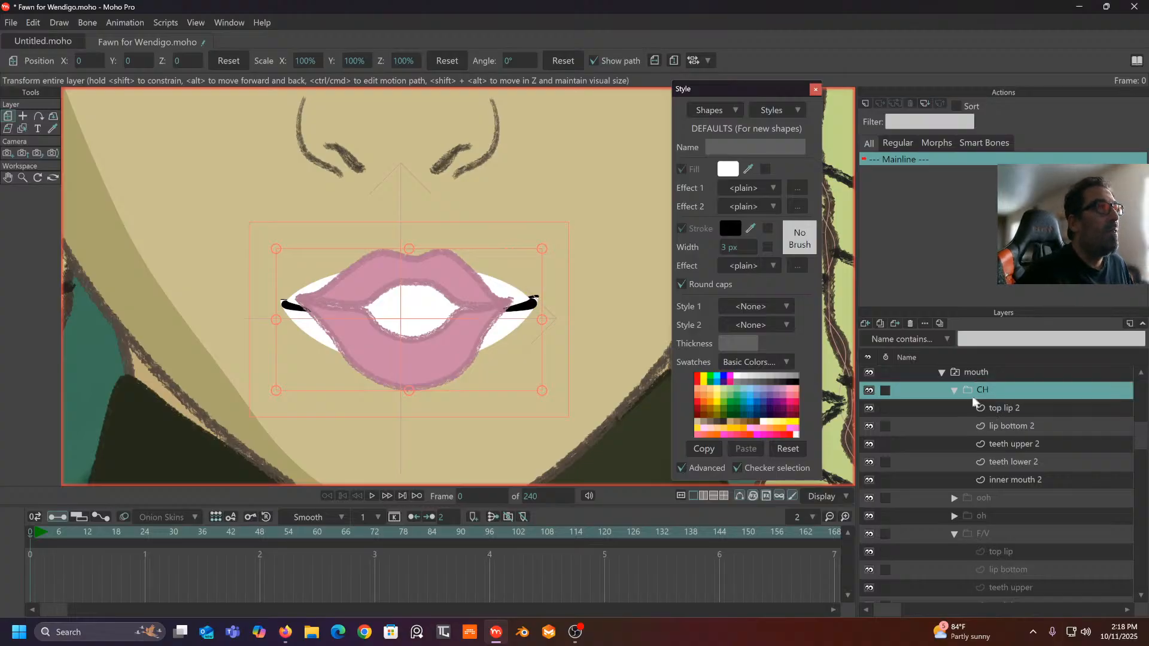
- With the Magnet tool, pull both ends of the CH upper teeth inward
click(1018, 444)
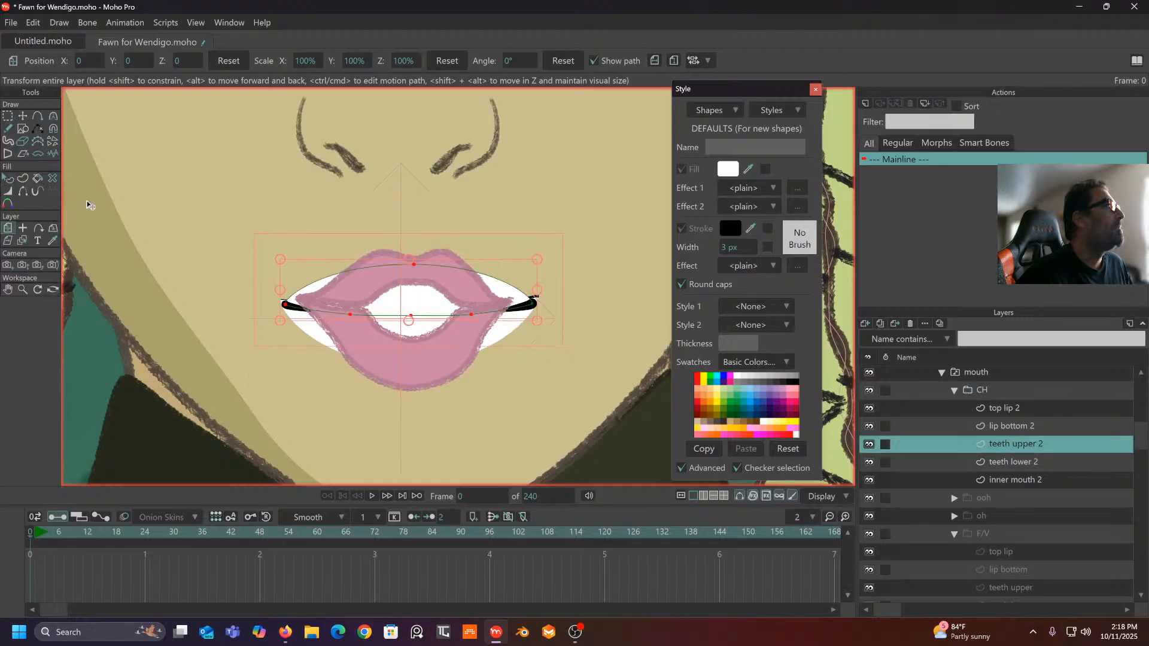
click(53, 128)
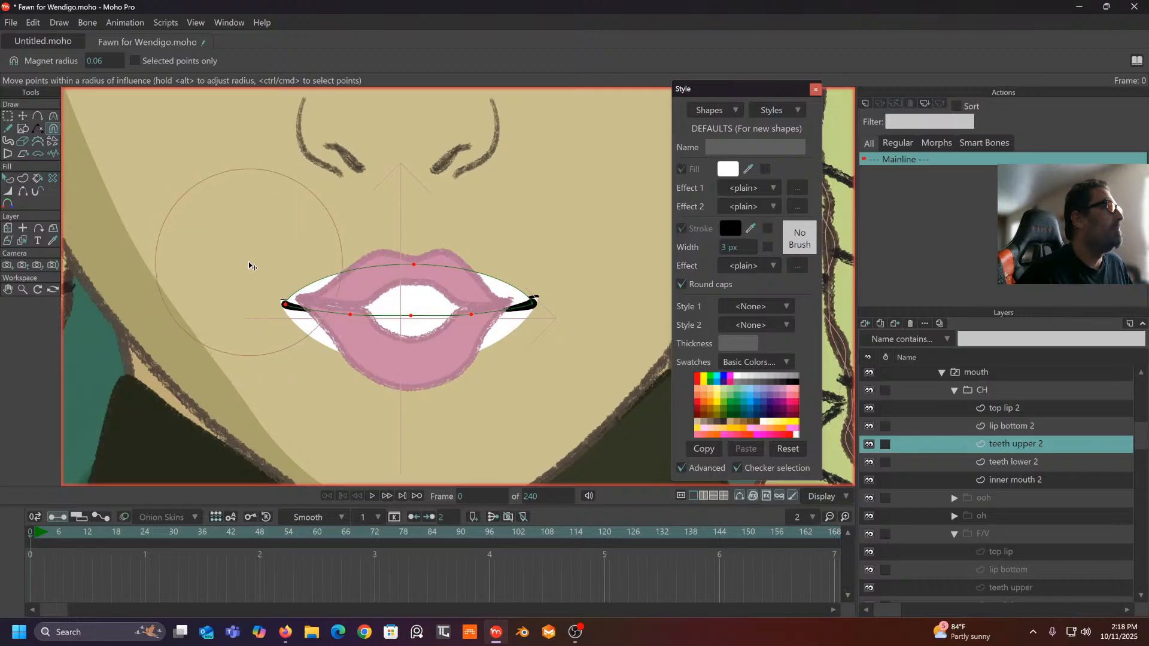
drag(298, 280, 400, 291)
drag(509, 303, 455, 310)
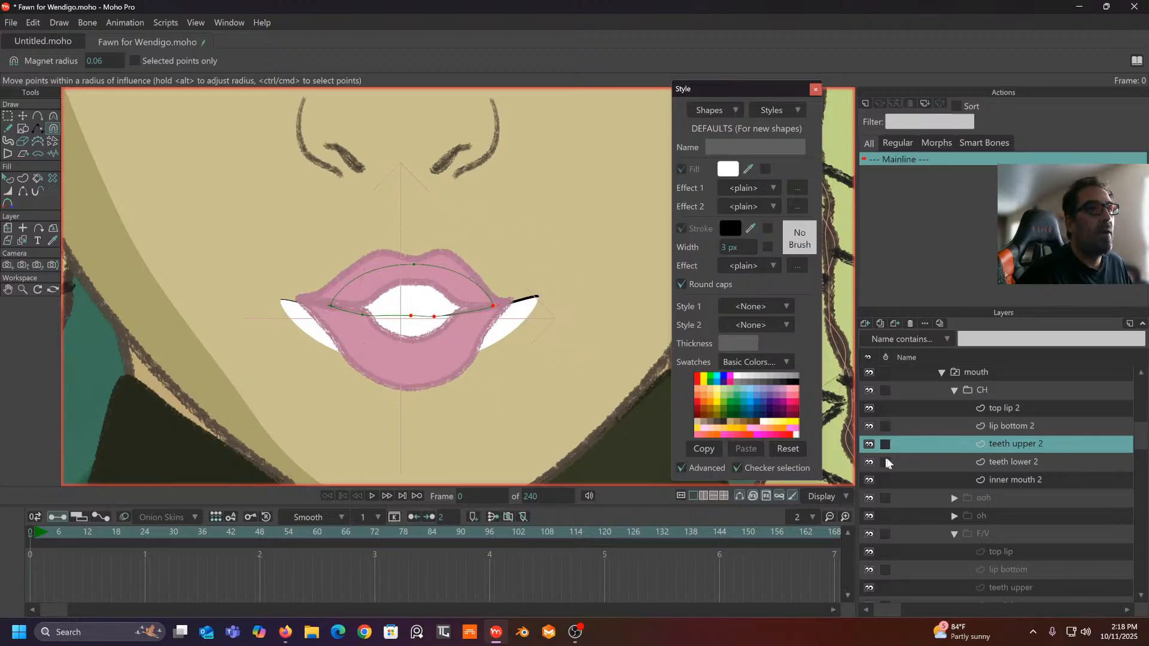
- Pull the lower teeth's ends inward and nudge its inner left point down
click(1008, 461)
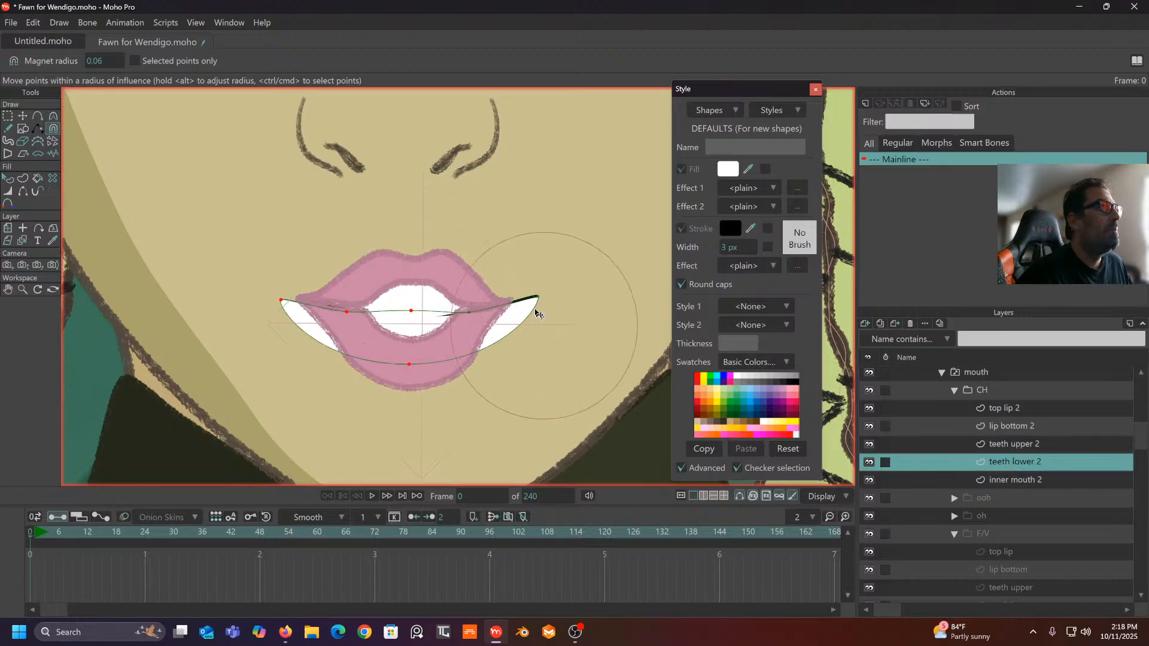
drag(532, 308, 484, 317)
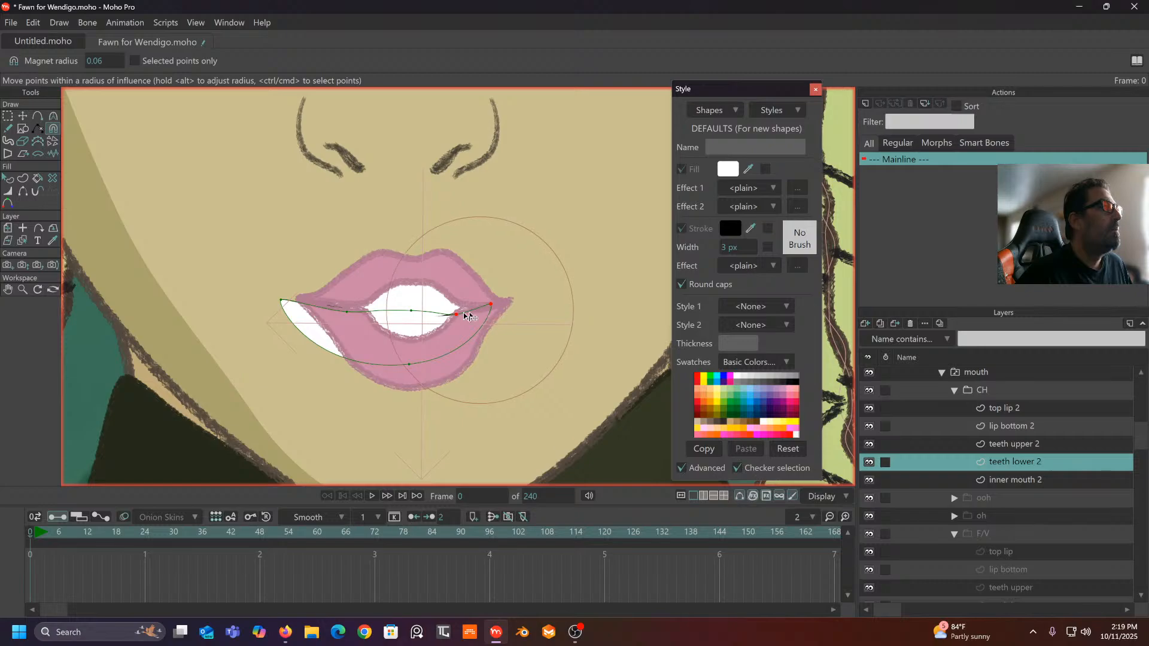
drag(284, 305, 330, 308)
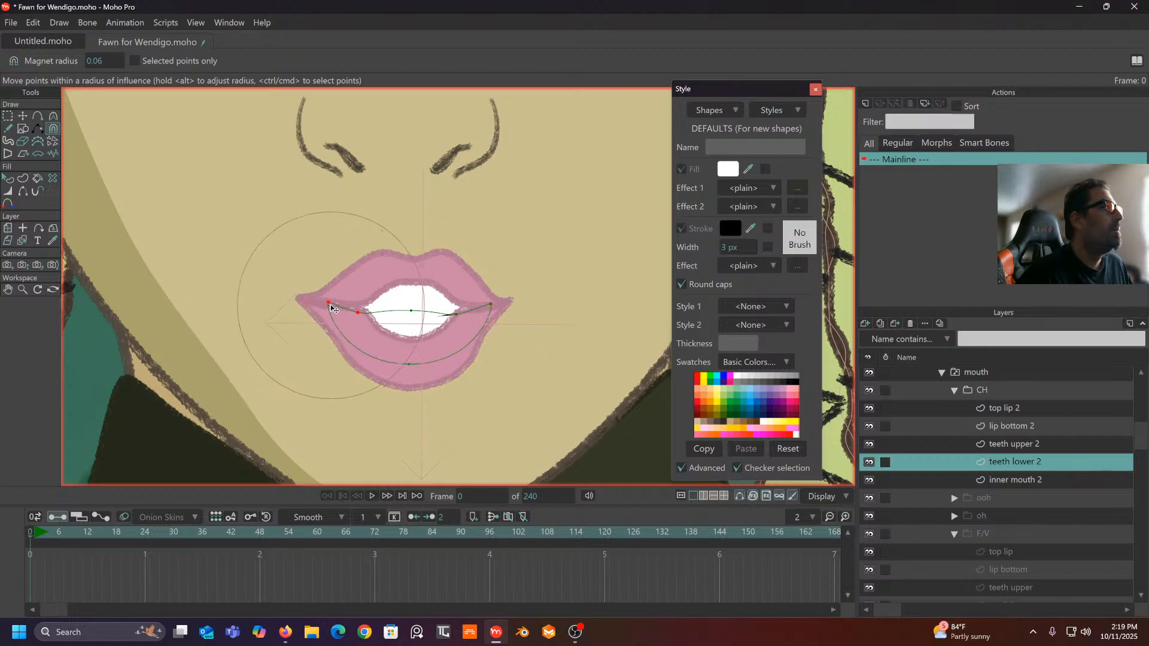
scroll(413, 282, down, 4)
scroll(420, 261, up, 7)
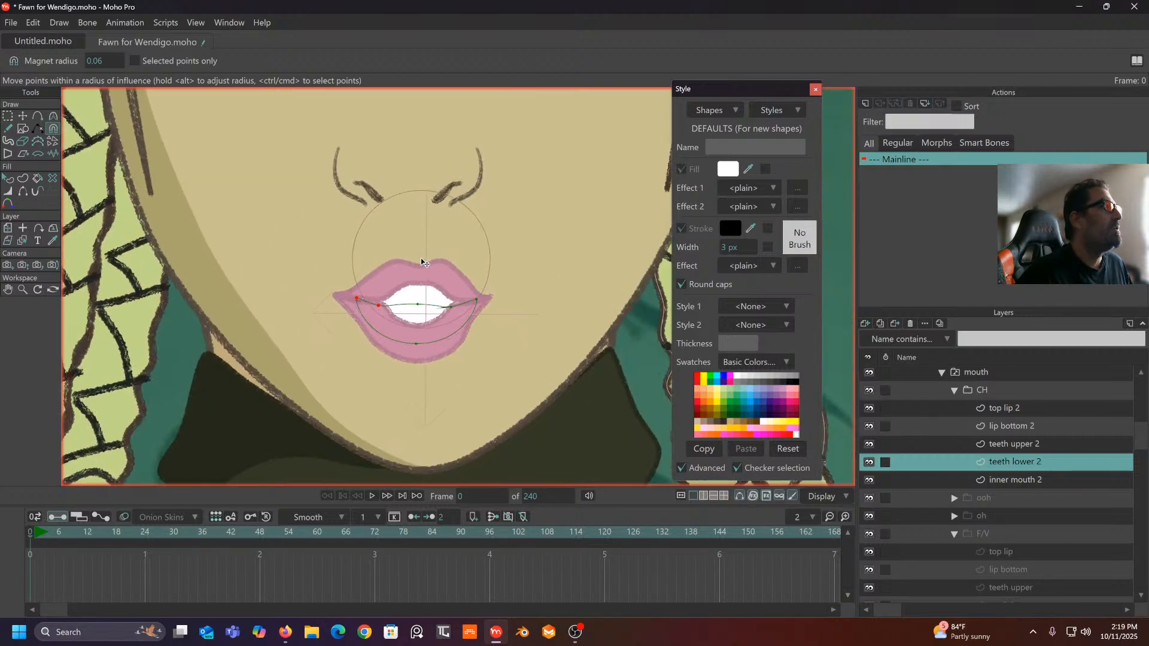
click(22, 116)
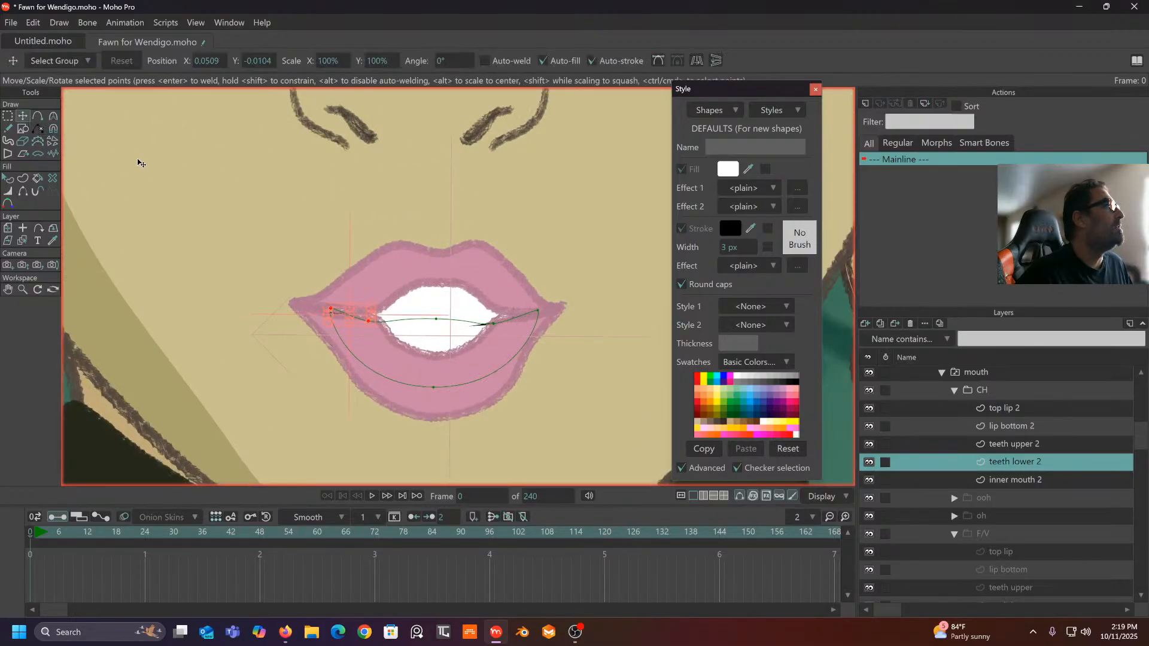
click(390, 320)
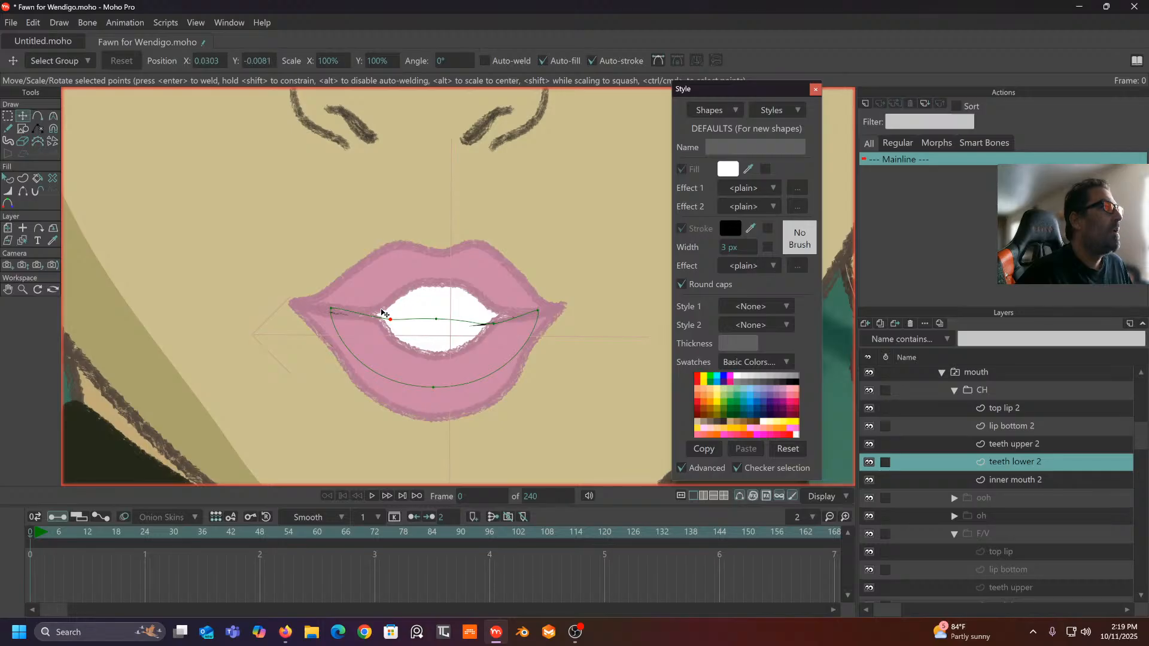
drag(389, 319, 386, 322)
click(495, 322)
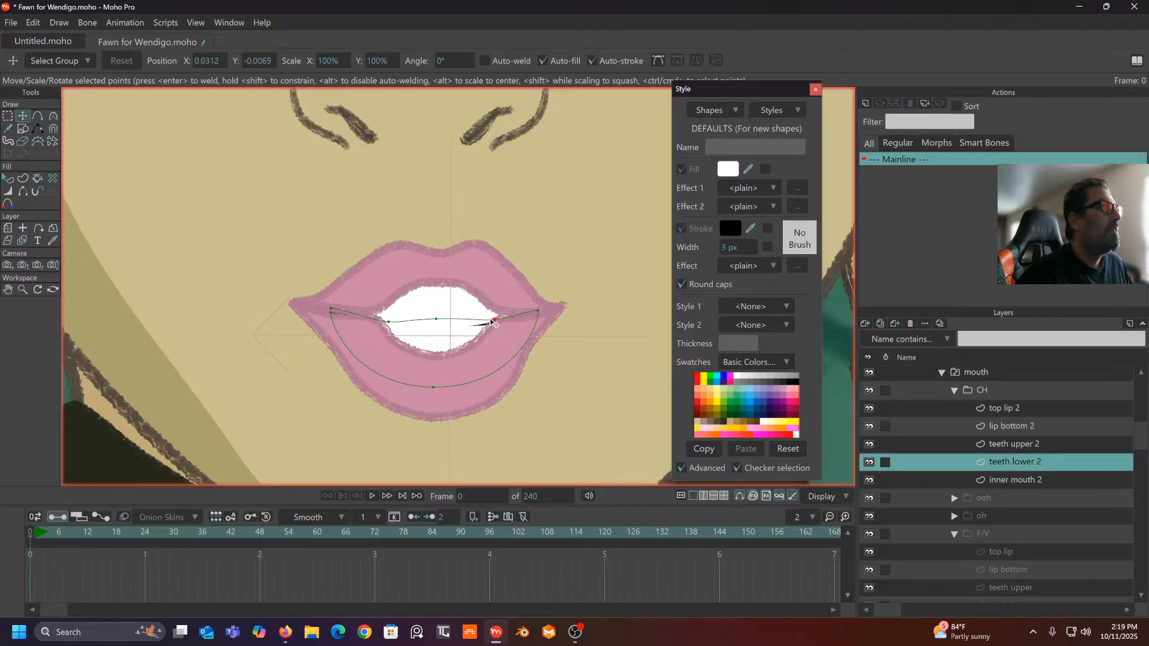
- Refine the upper teeth edge by moving its points with Transform Points
click(1041, 445)
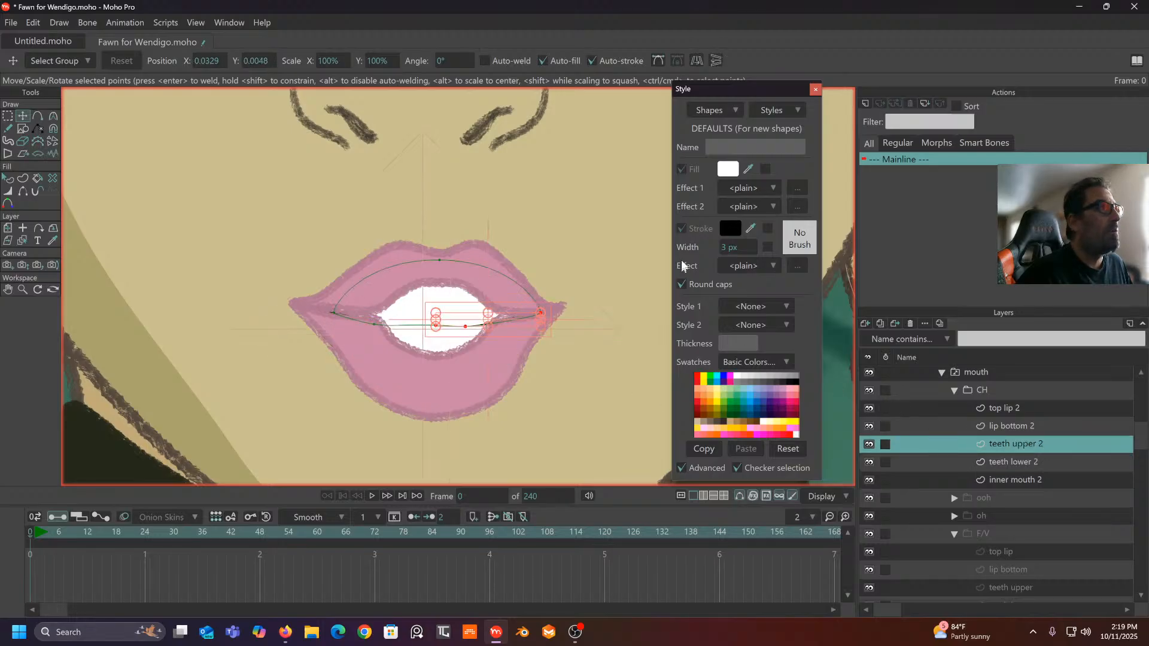
scroll(529, 288, up, 2)
mouse_move(321, 348)
mouse_down()
mouse_move(349, 349)
mouse_move(315, 346)
mouse_up()
click(172, 174)
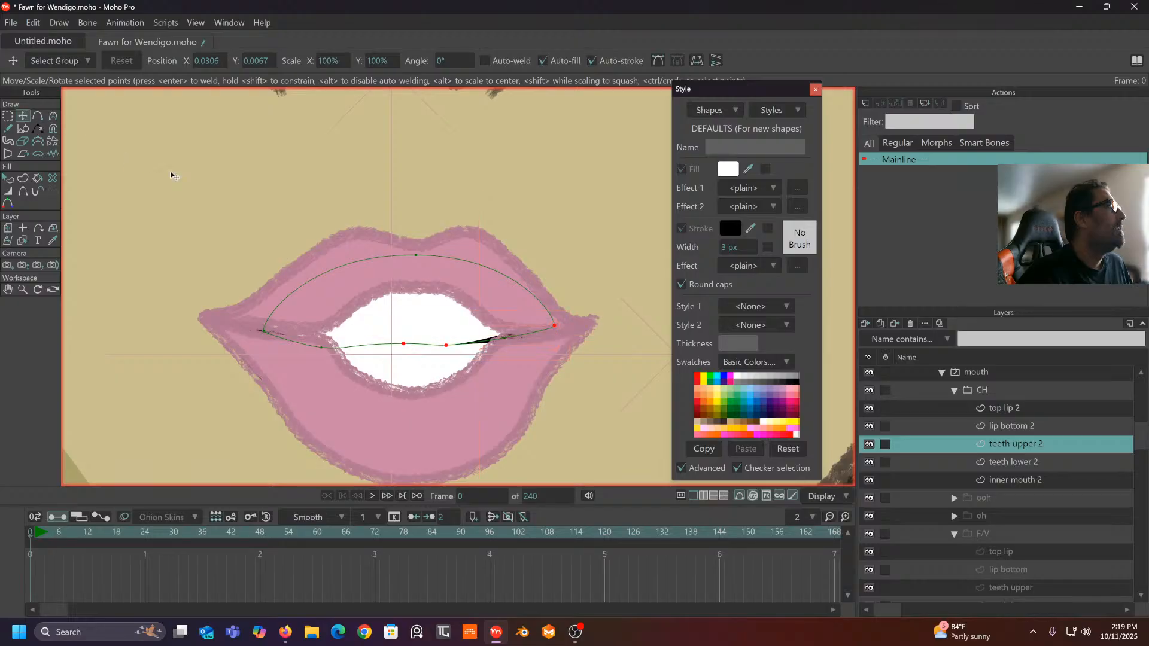
drag(321, 350, 407, 353)
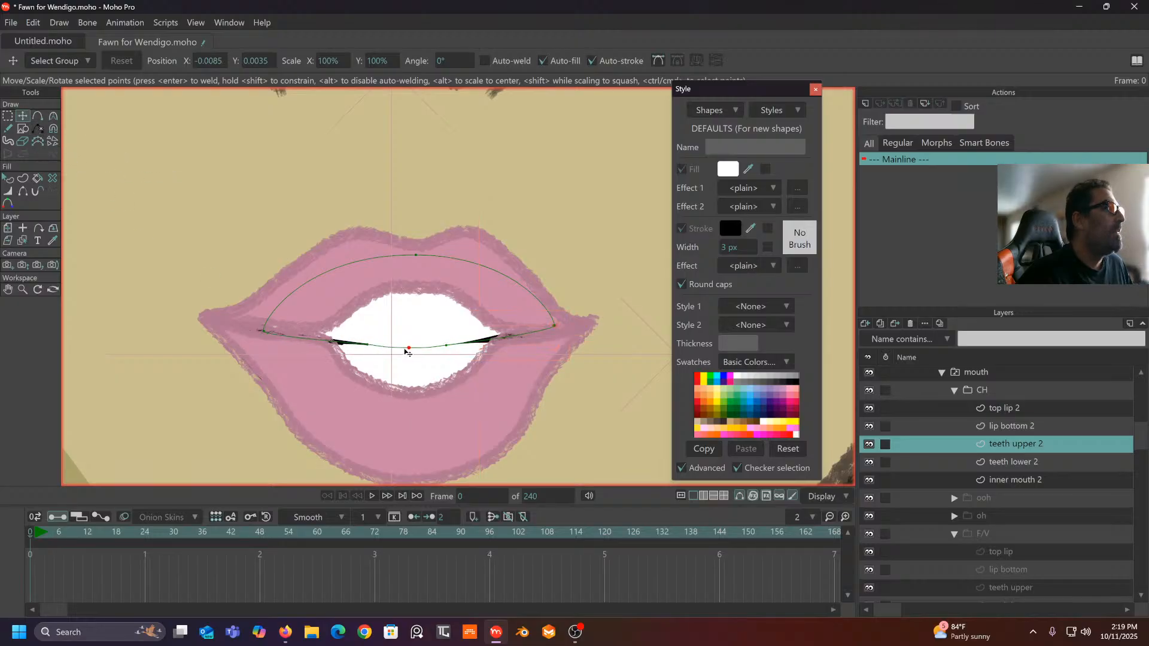
scroll(464, 340, down, 3)
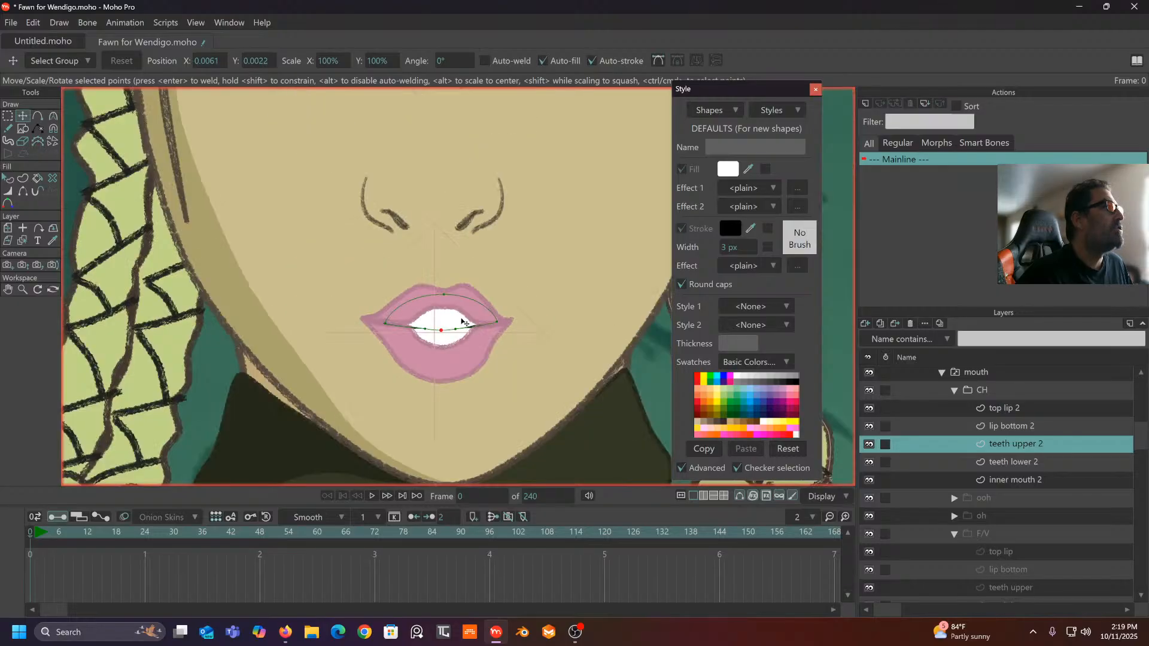
scroll(407, 312, up, 2)
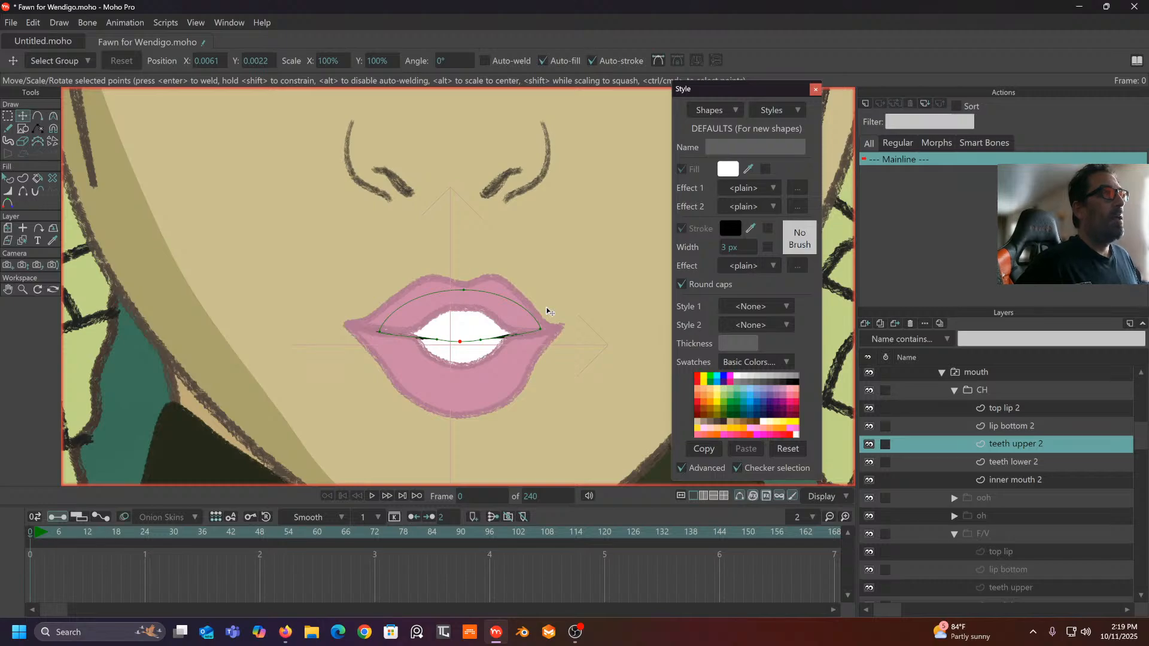
- Move the bottom lip's right and left corners to tighten the lips
click(1014, 425)
scroll(560, 346, up, 2)
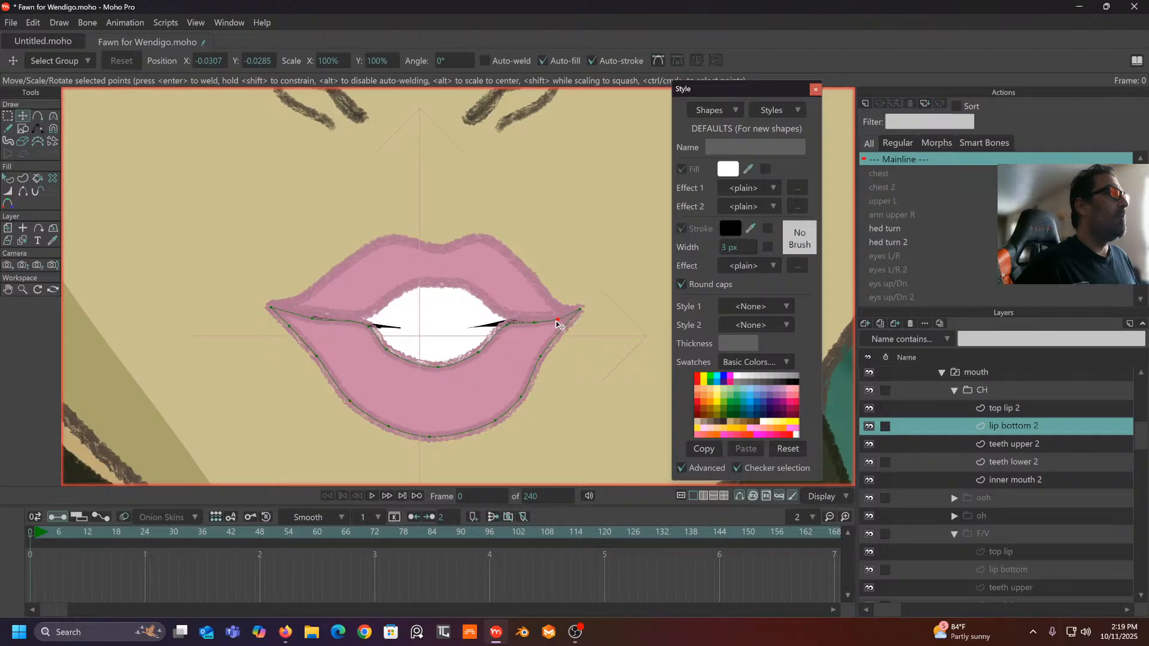
drag(557, 323, 565, 319)
click(551, 322)
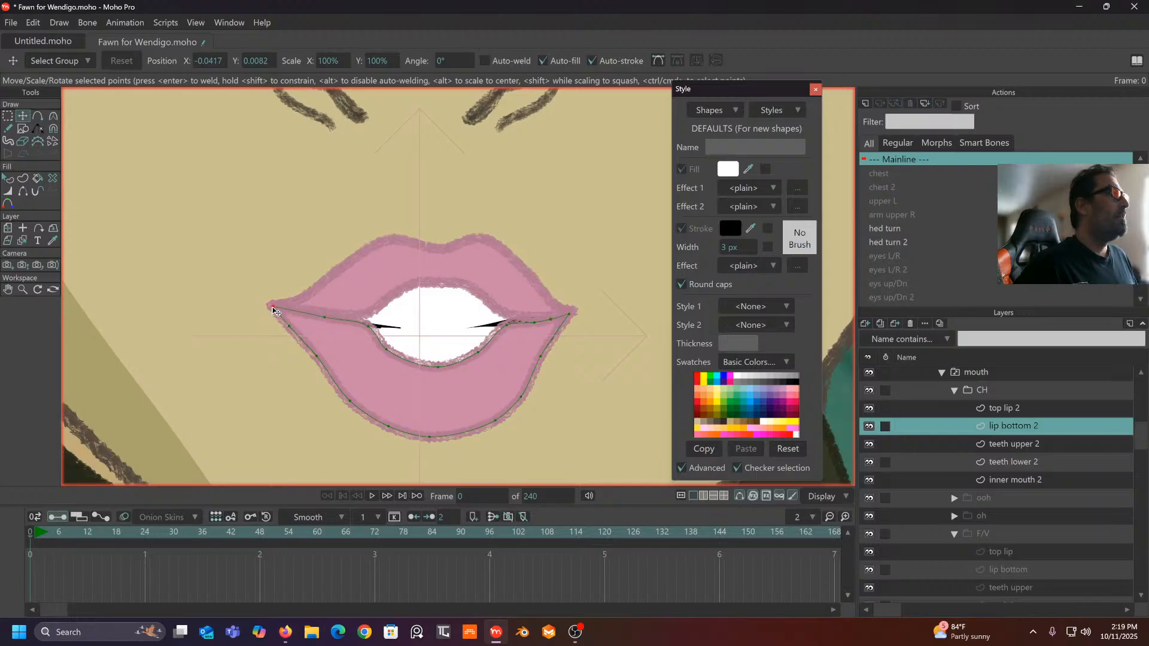
drag(275, 310, 281, 313)
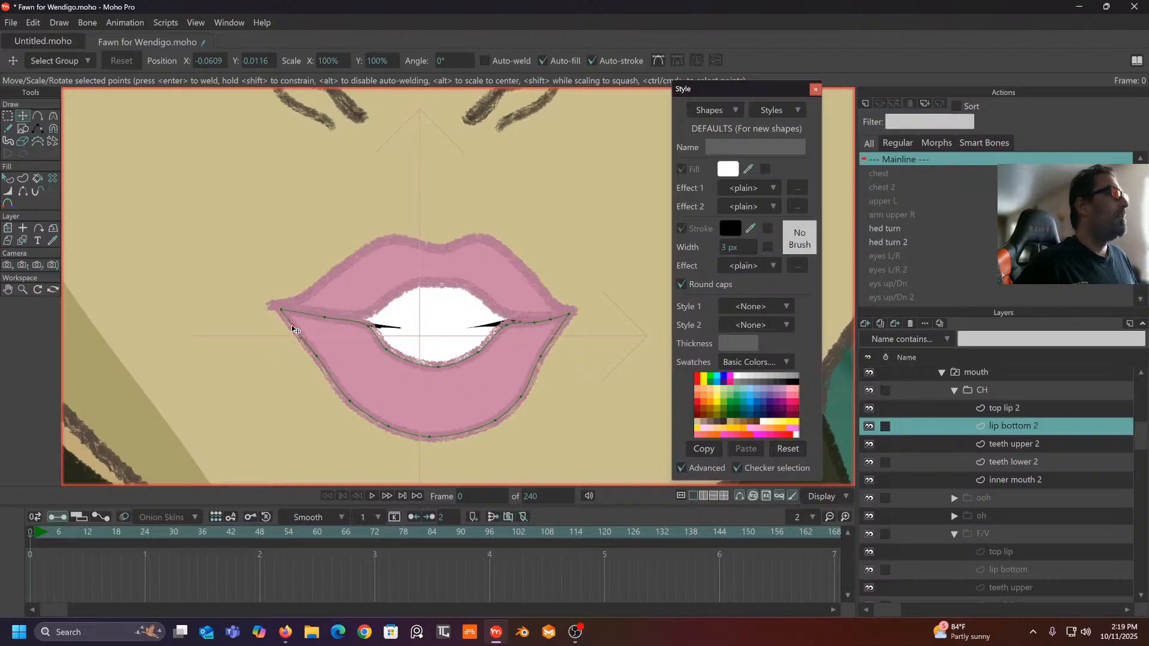
click(294, 327)
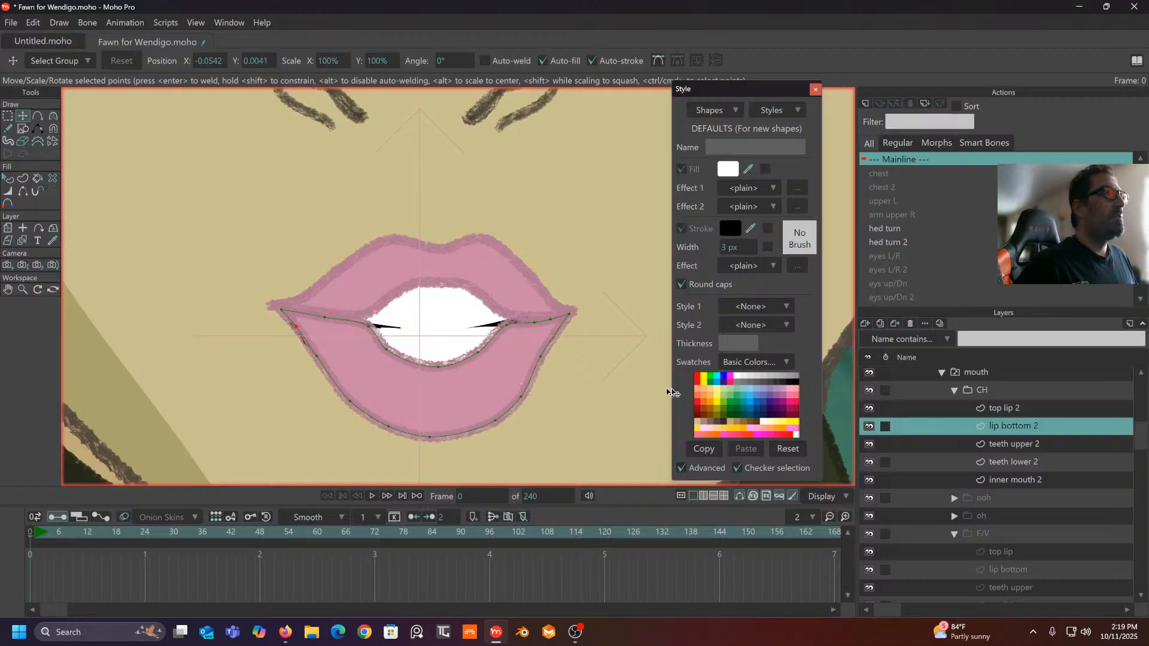
- Pull the top lip's left corner inward with the Magnet tool
click(1018, 408)
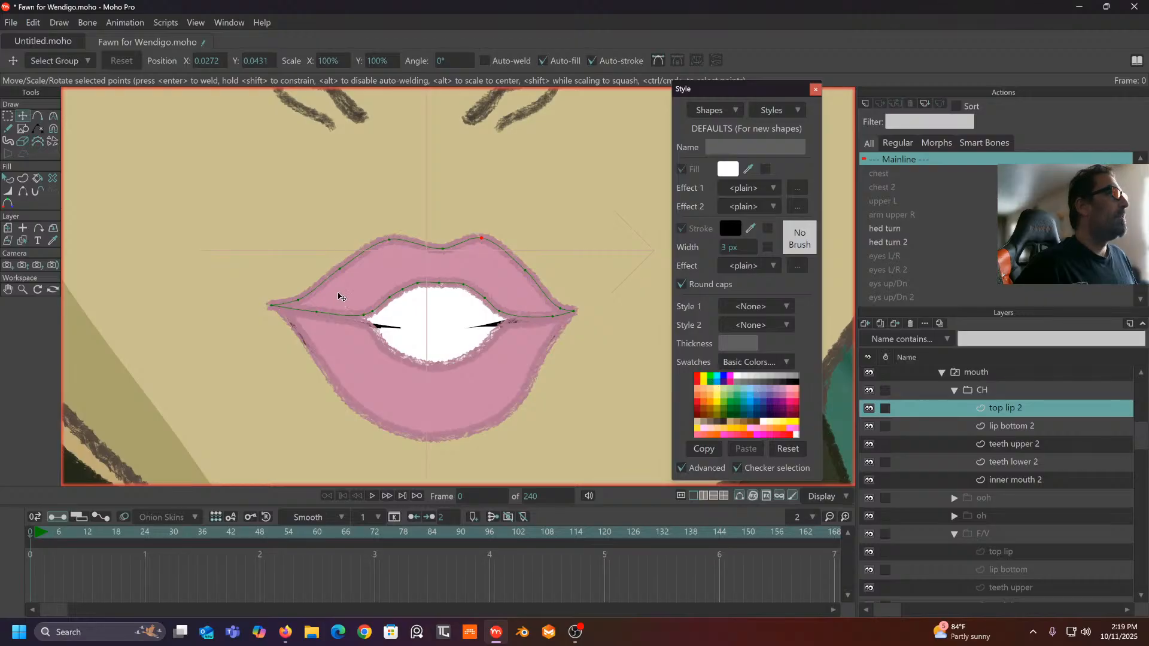
click(54, 129)
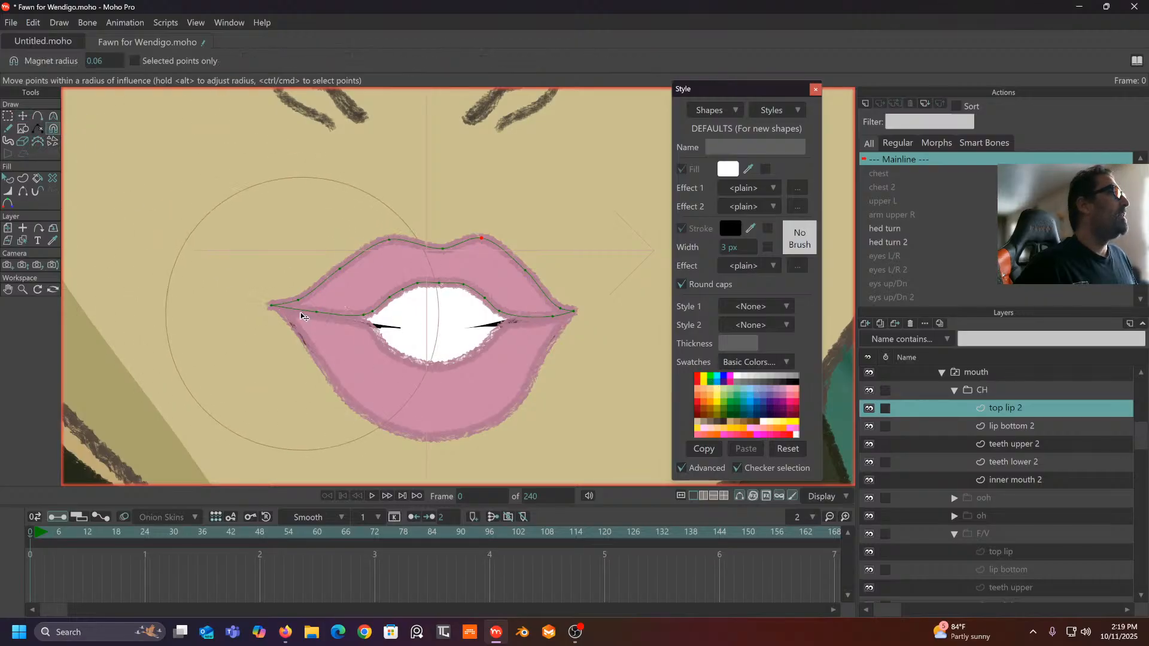
drag(274, 307, 280, 306)
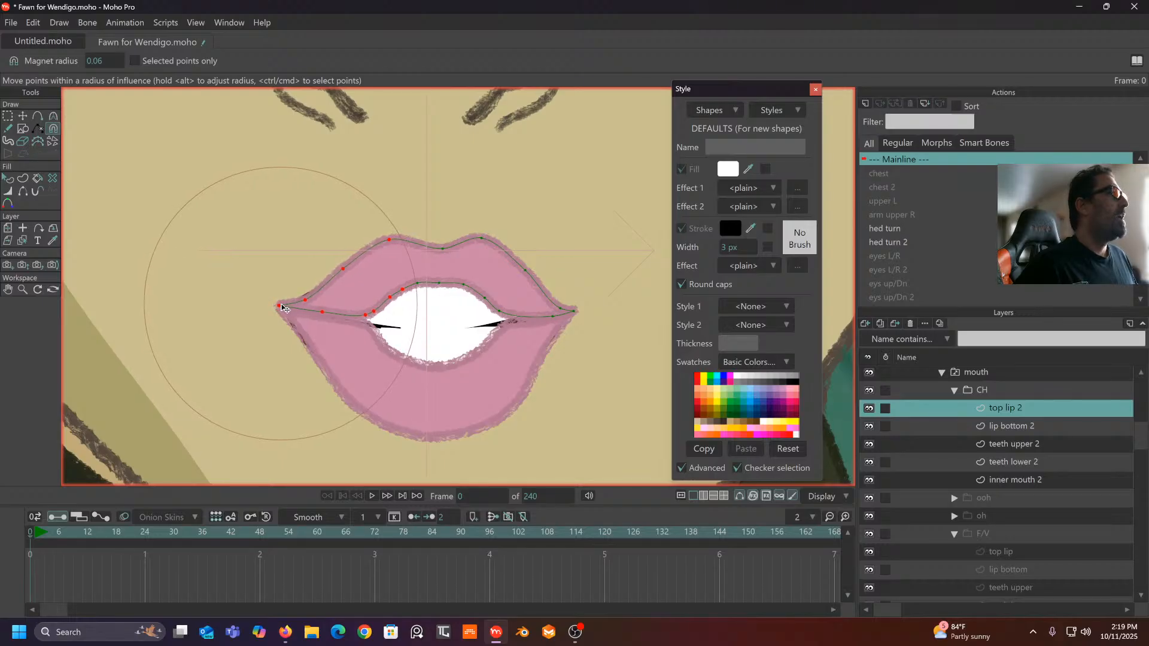
click(1008, 427)
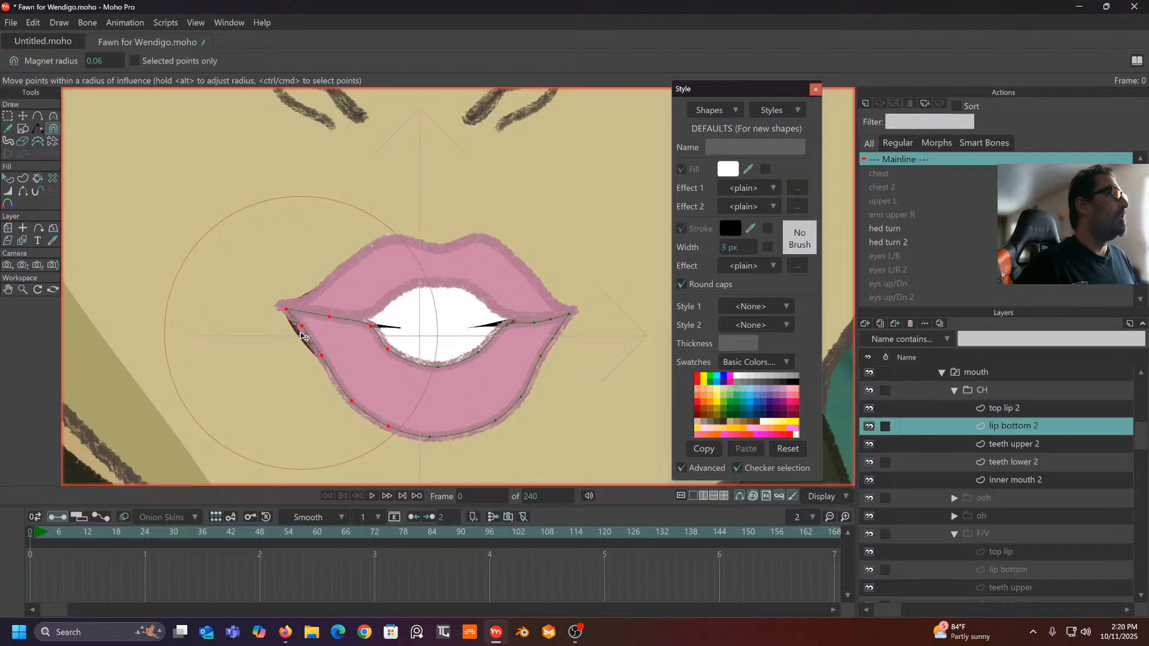
- Pull the inner mouth's left and right corners inward
click(1053, 480)
drag(328, 336, 348, 338)
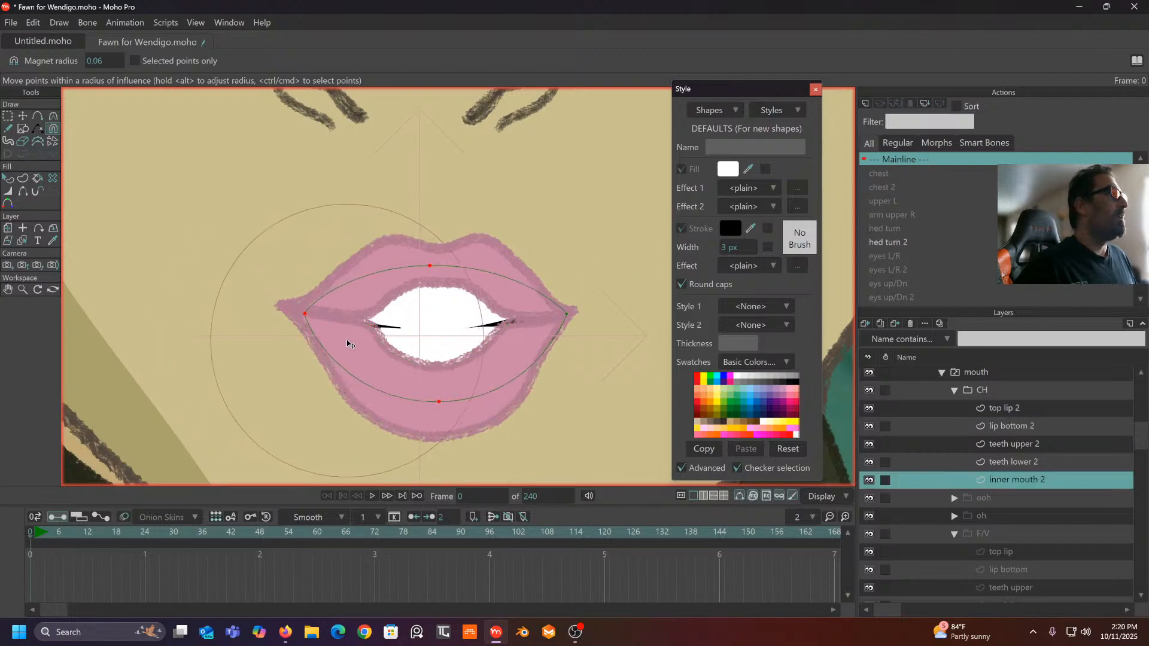
drag(570, 325, 553, 325)
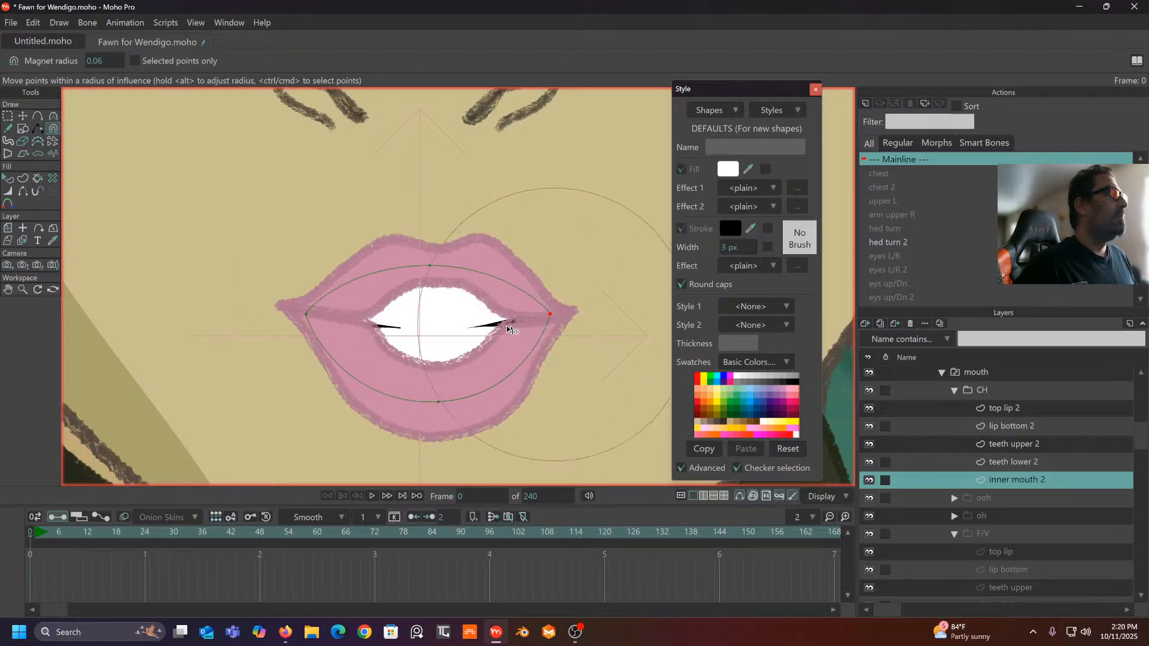
scroll(398, 329, down, 3)
scroll(399, 329, down, 5)
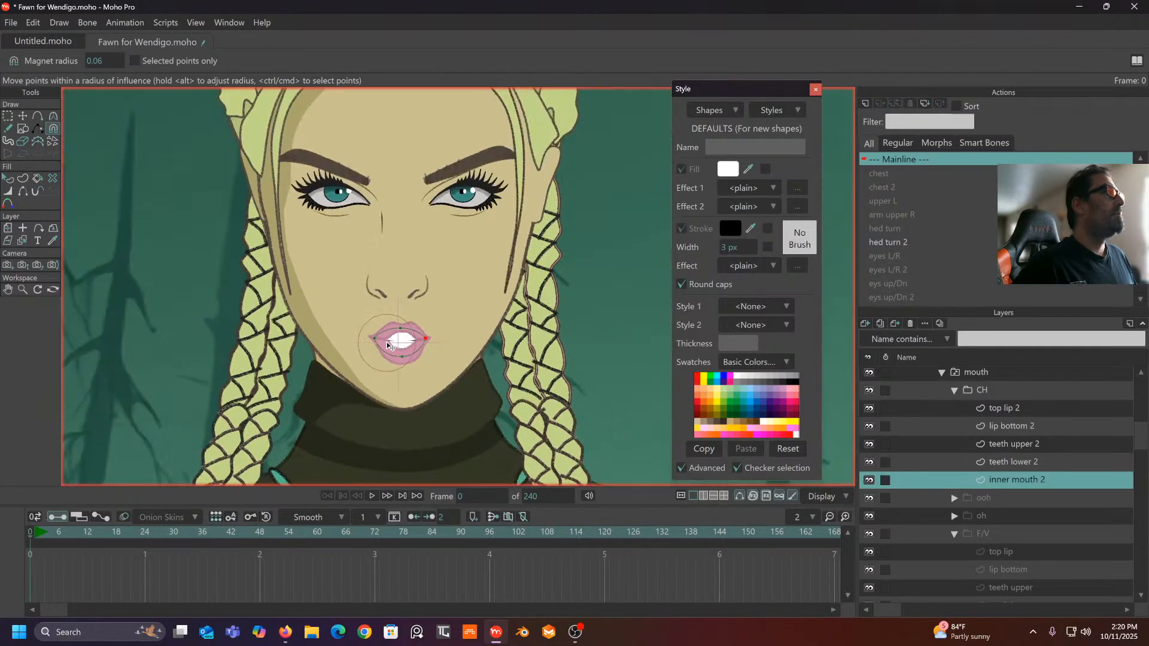
scroll(418, 324, up, 3)
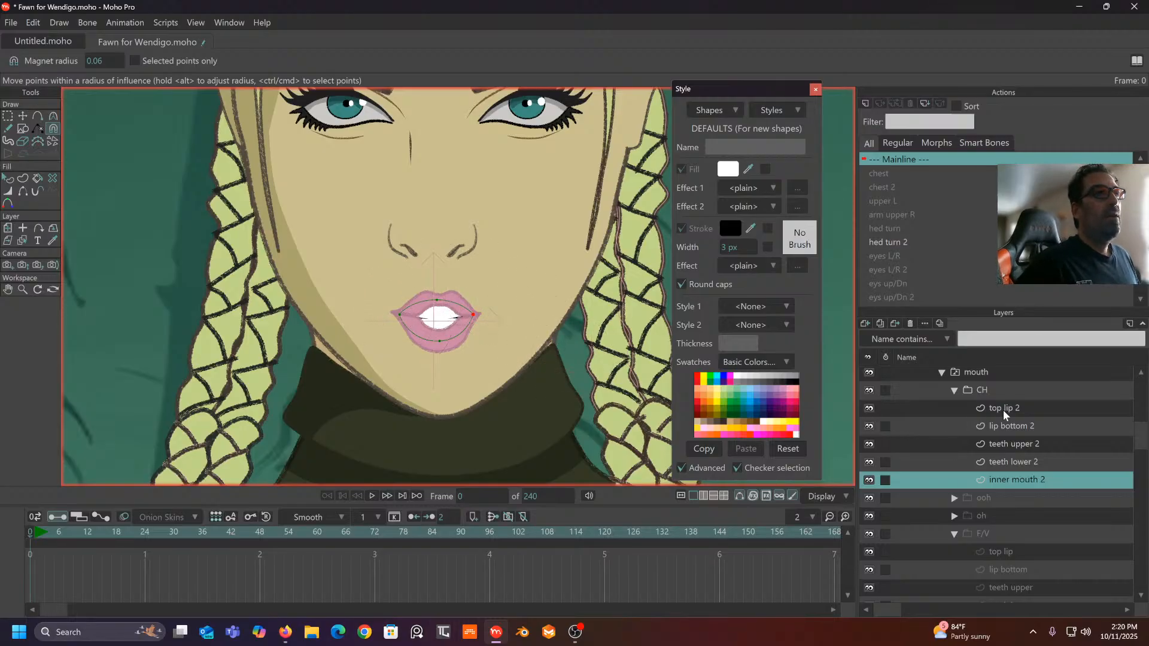
- Collapse the CH and F/V groups and preview the normal and oh mouths
click(954, 390)
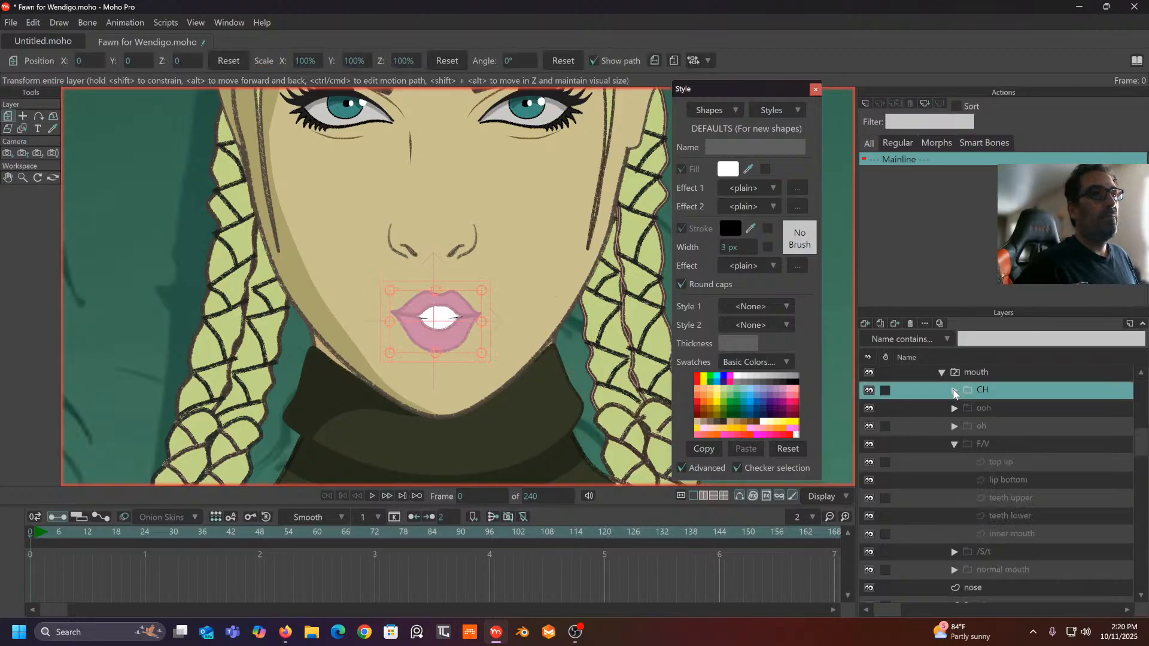
click(952, 443)
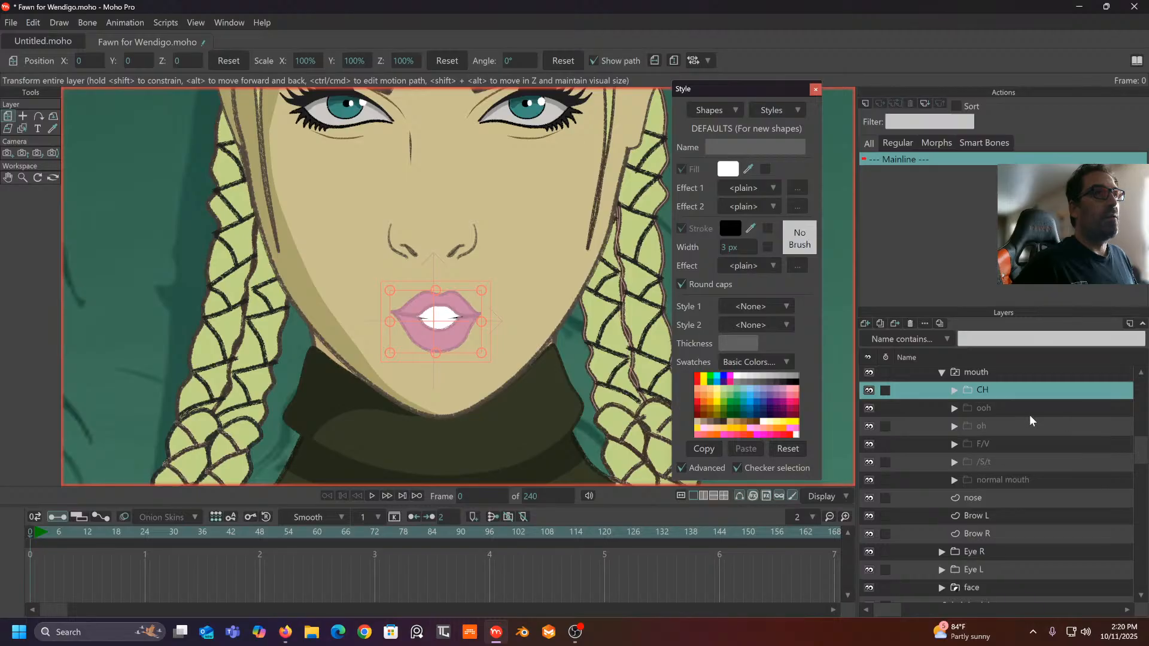
click(1000, 481)
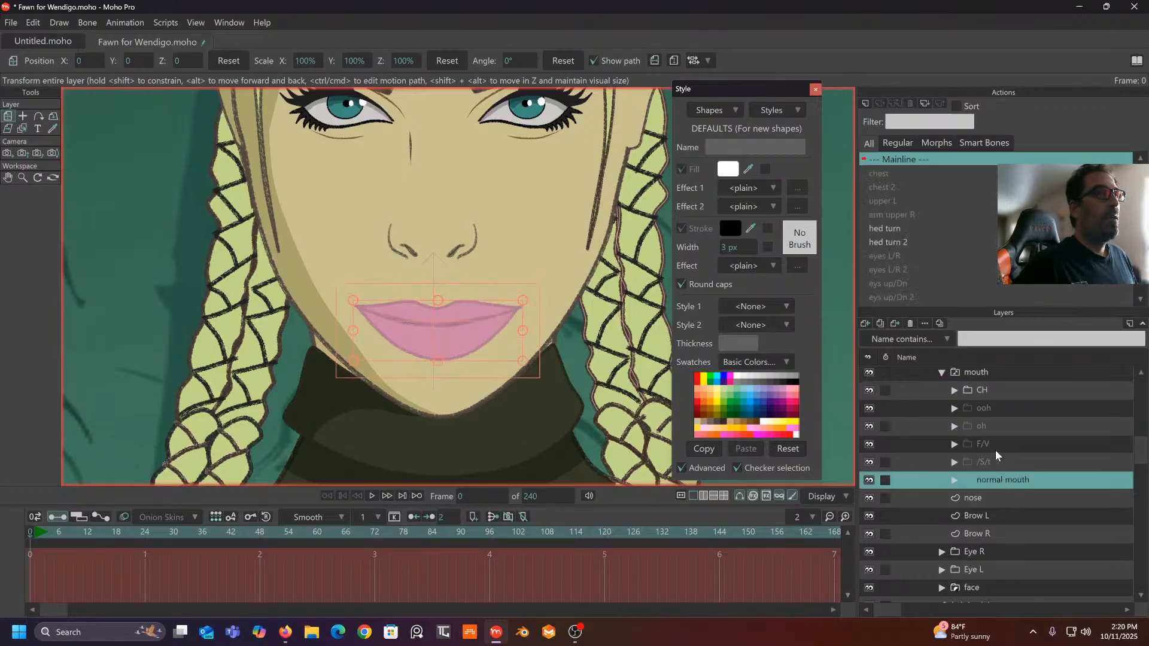
click(992, 426)
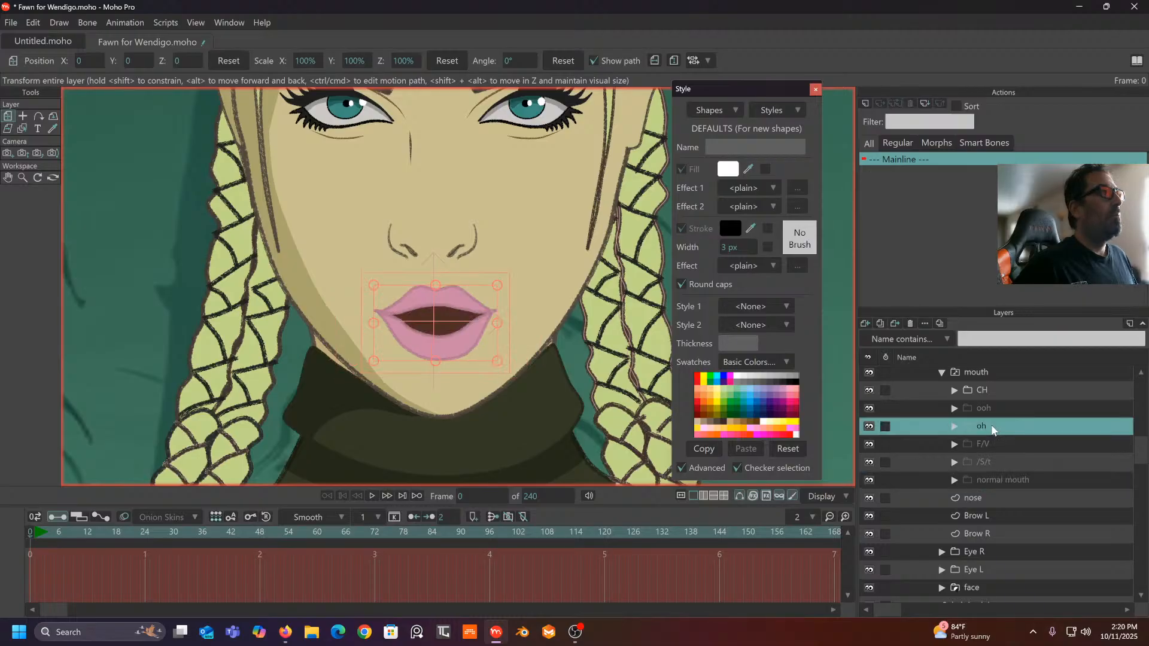
- Duplicate the normal mouth layer, name the copy 'ah' and expand it
click(1000, 479)
right_click(1011, 477)
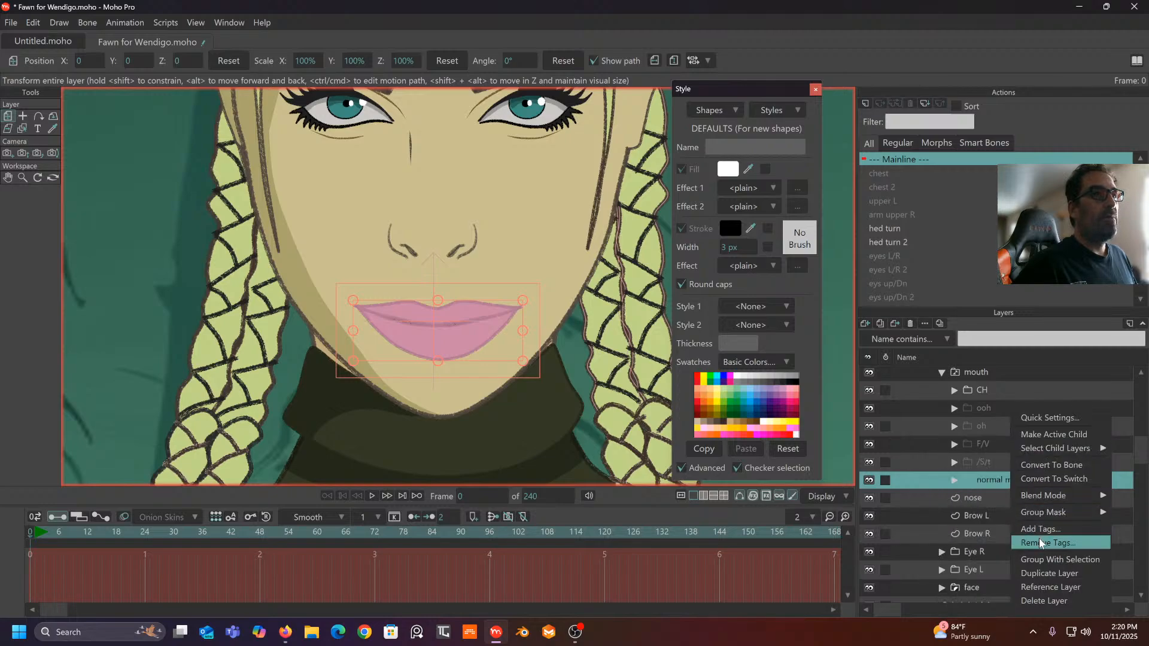
click(1040, 575)
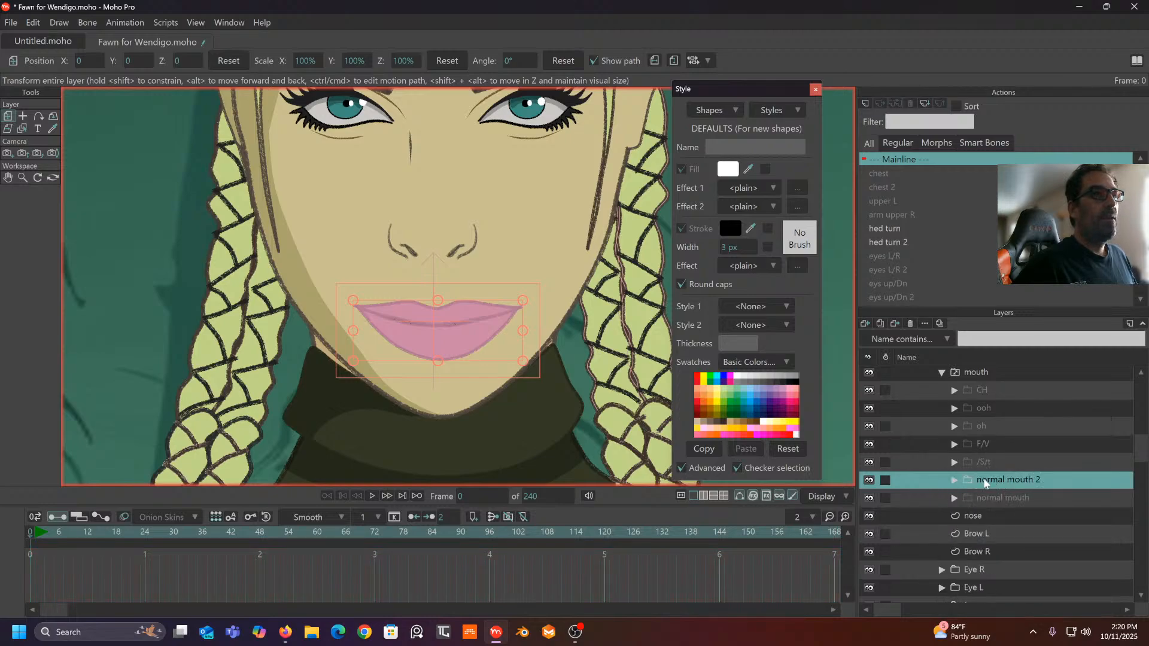
double_click(994, 482)
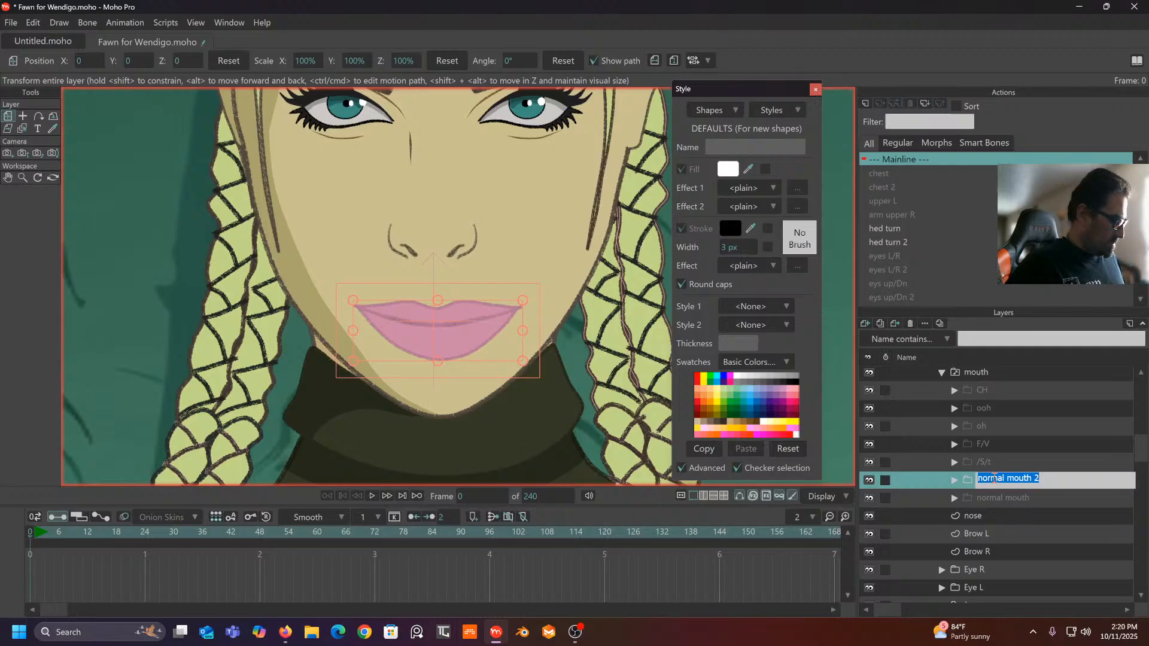
text(ah)
key(Return)
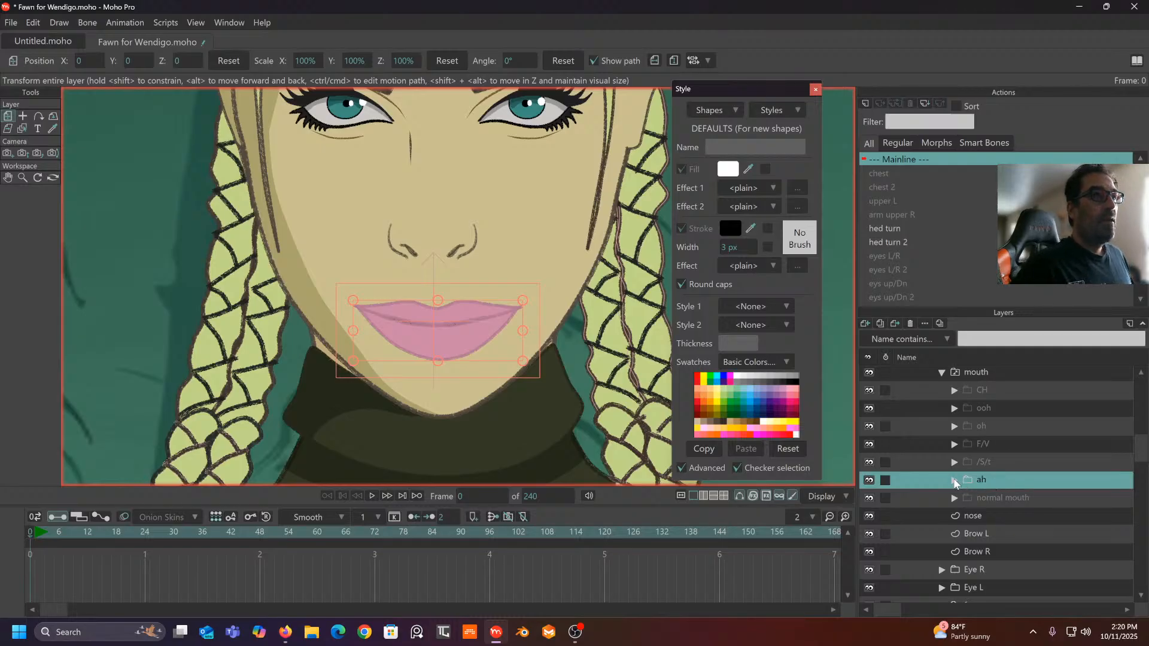
click(955, 480)
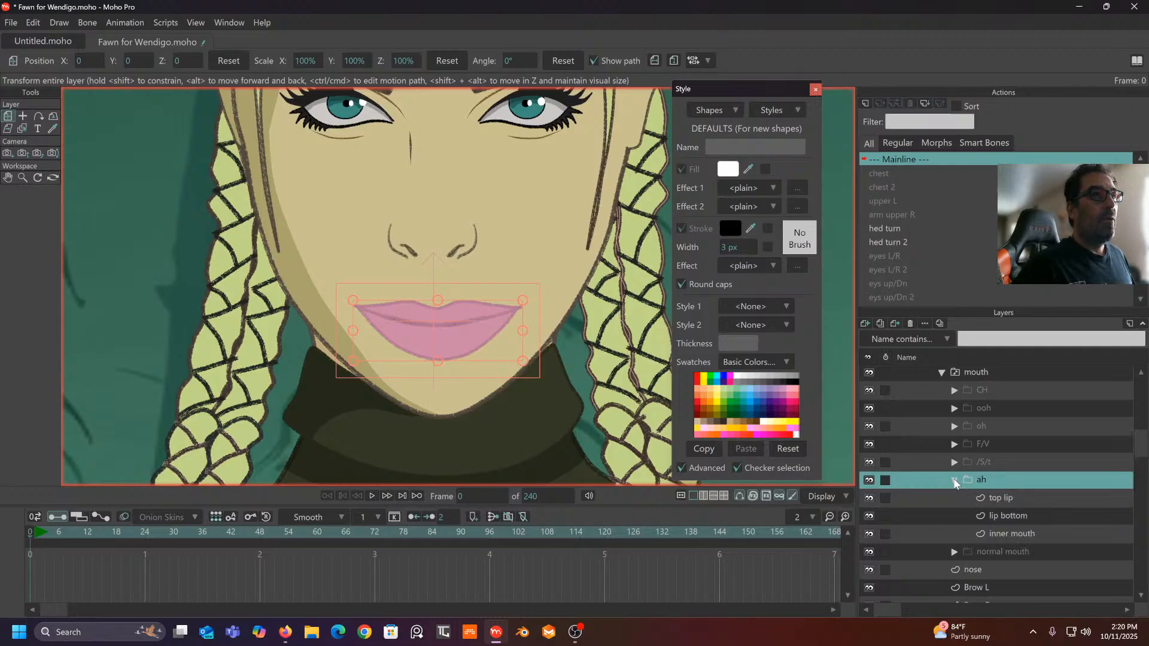
- Set the Magnet radius to 0.11 and pull the ah top lip upward
click(998, 500)
scroll(455, 270, up, 2)
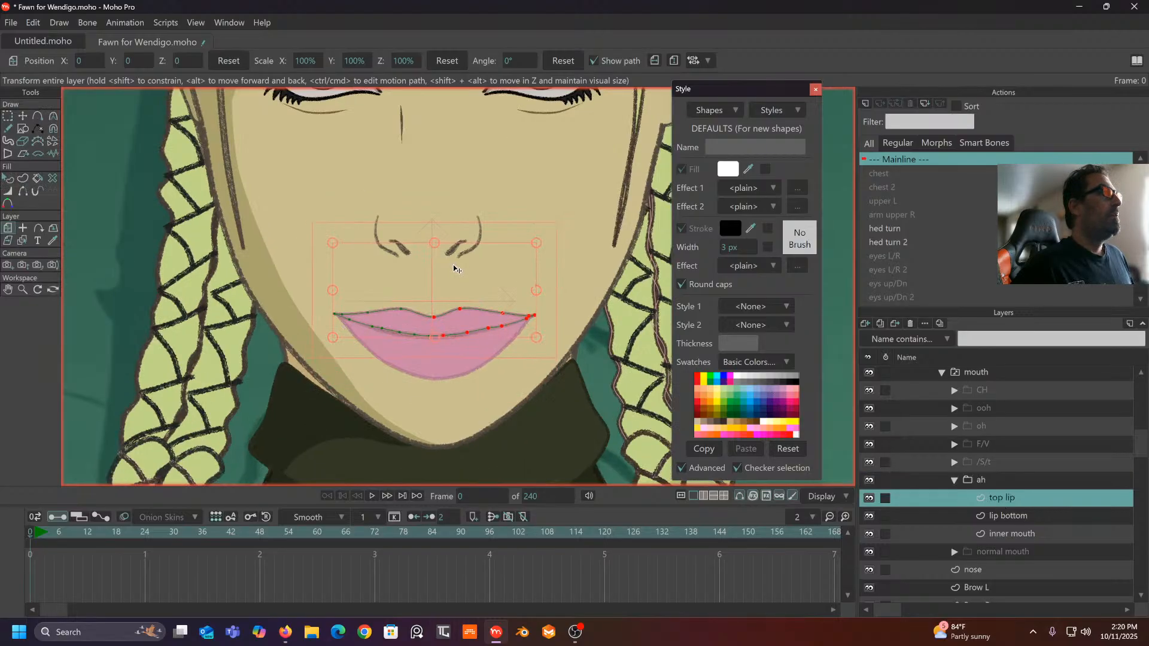
drag(469, 244, 462, 186)
click(52, 129)
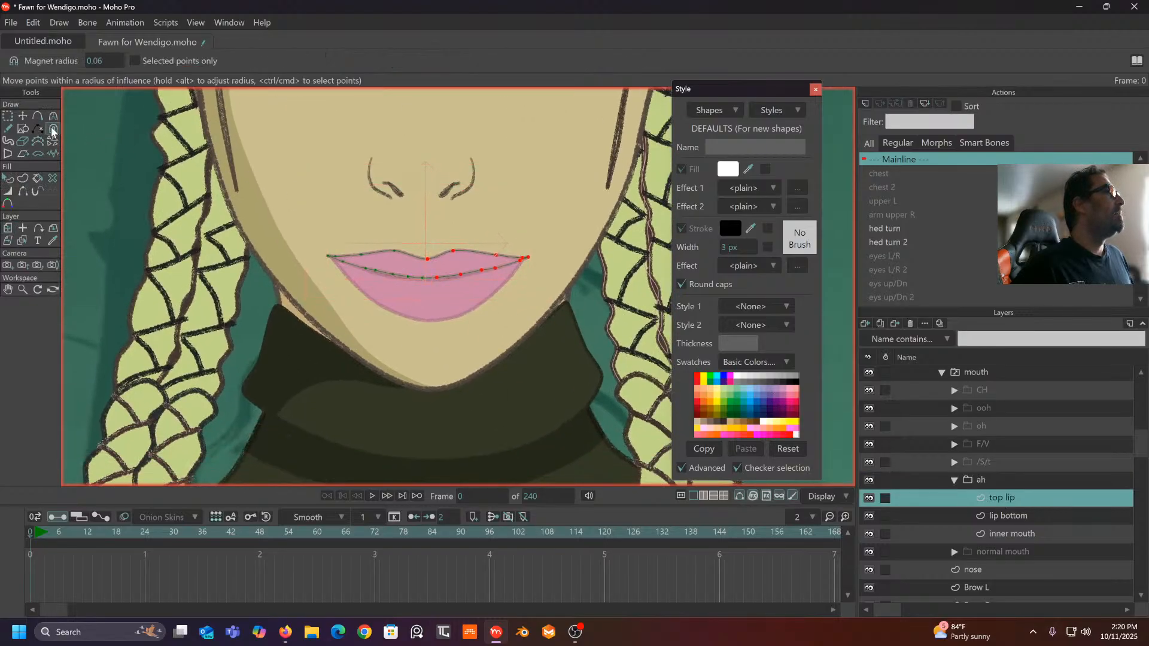
drag(107, 62, 128, 61)
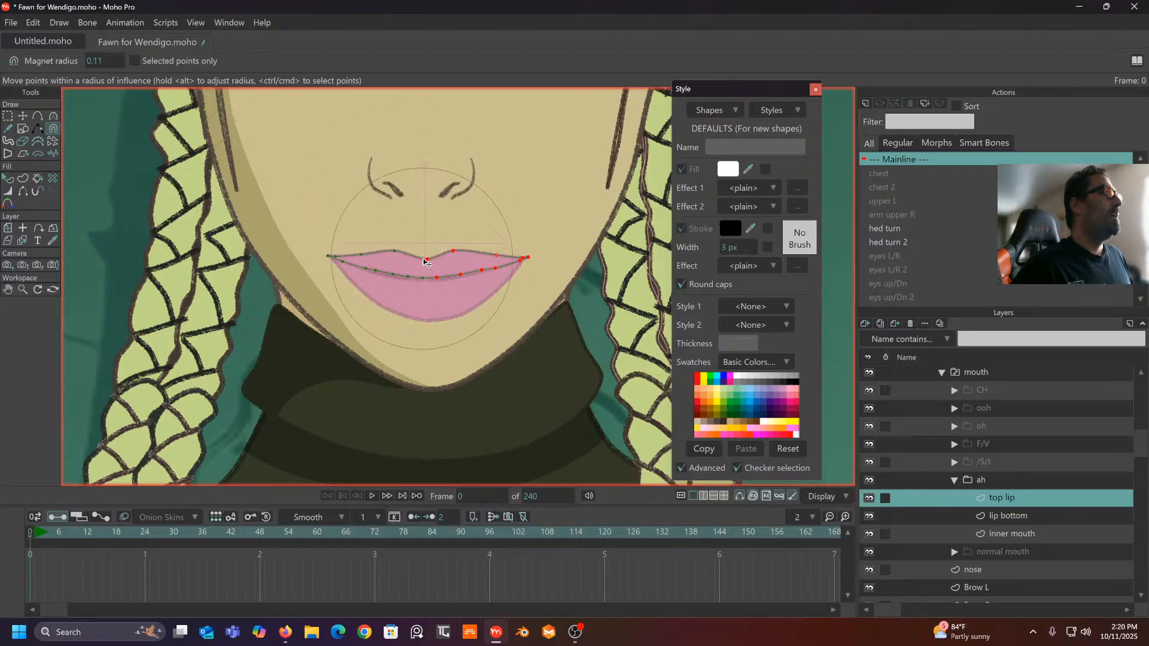
drag(427, 260, 429, 237)
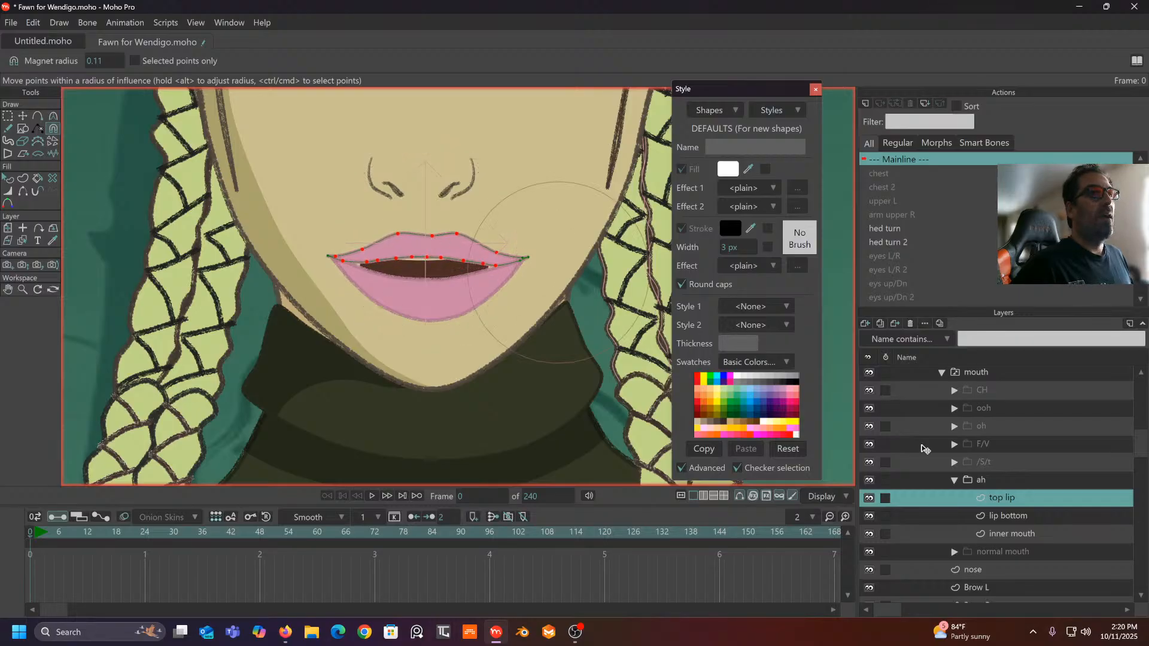
- Lower the bottom lip and stretch the inner mouth's bottom edge and corners outward
click(1003, 515)
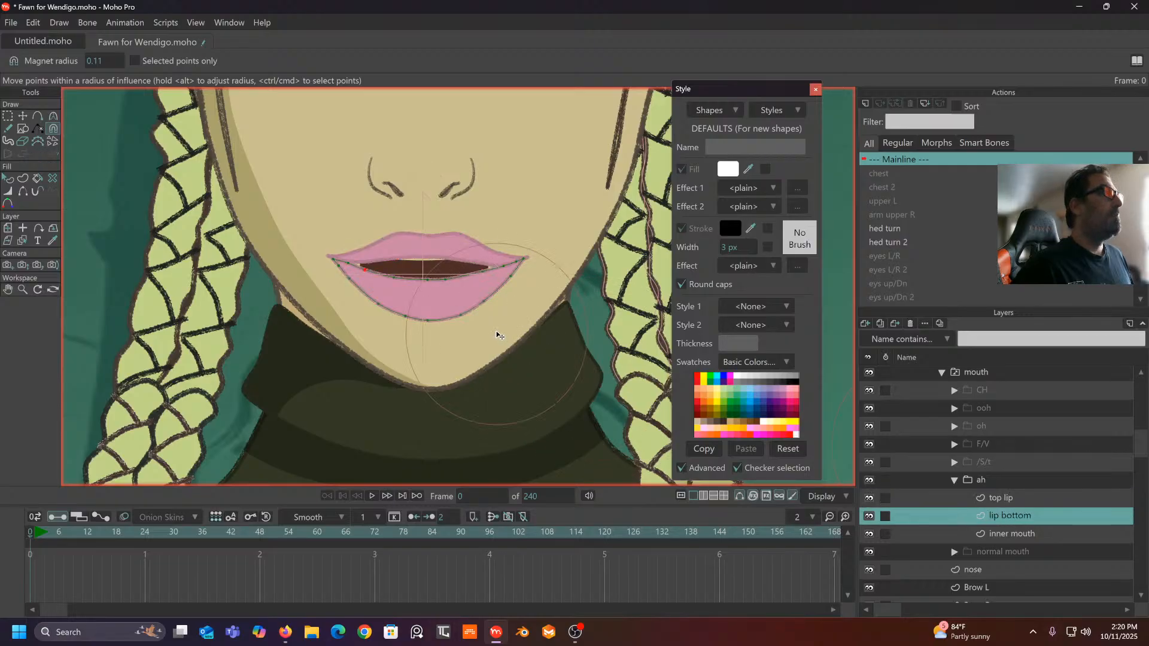
drag(425, 299, 423, 313)
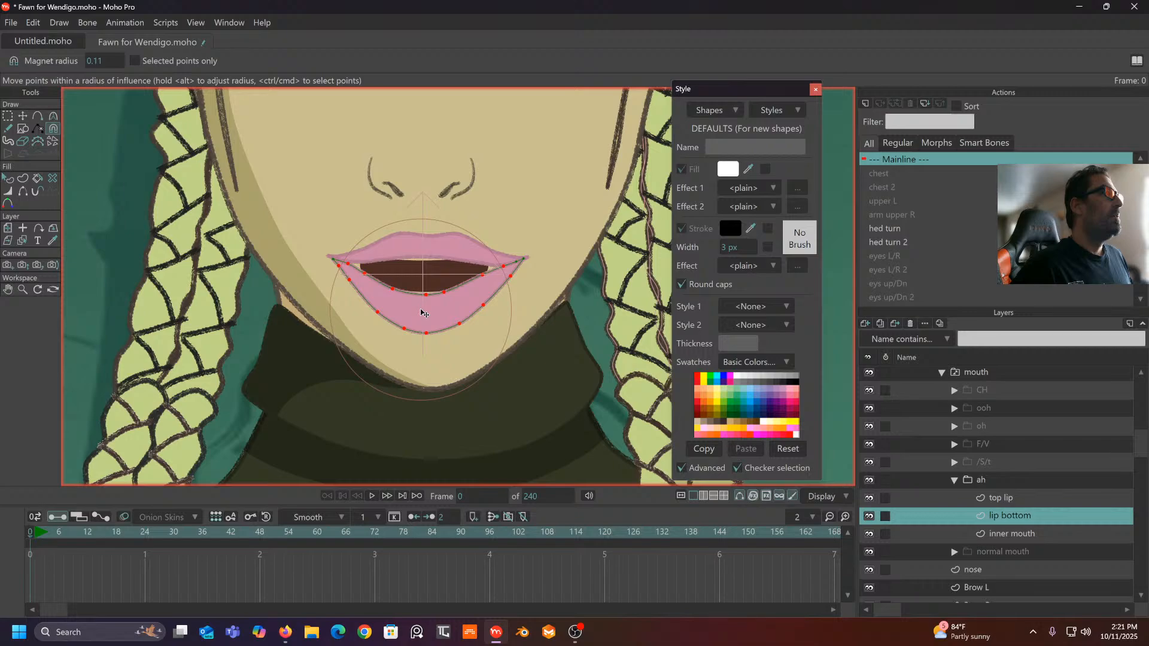
click(1009, 534)
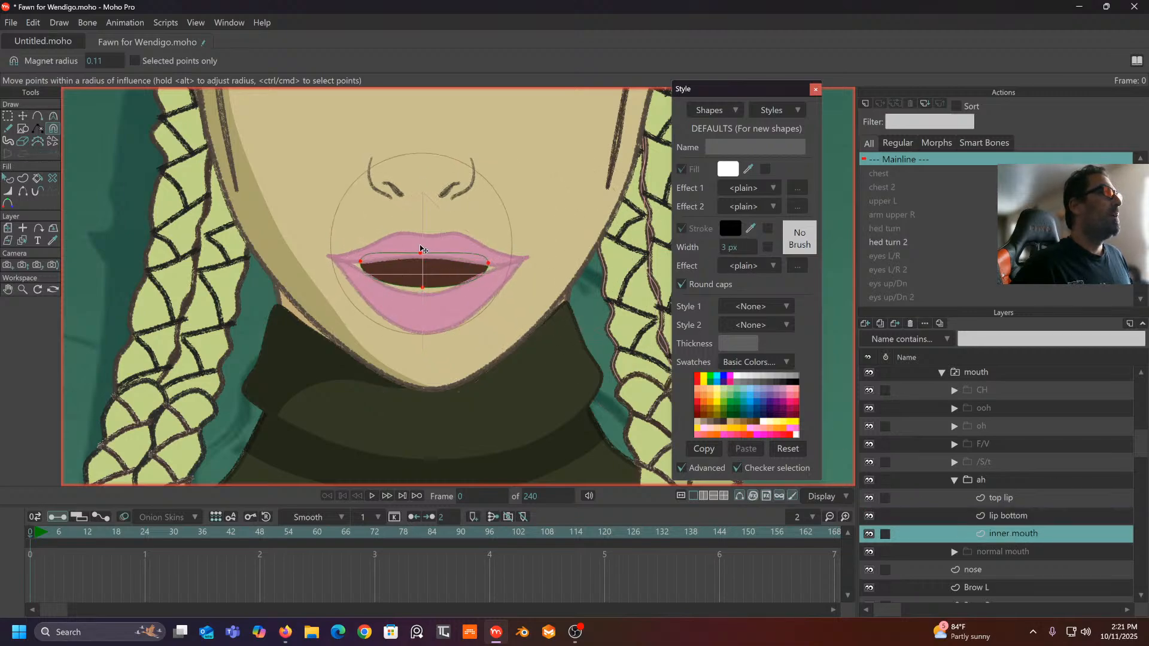
drag(426, 308, 425, 323)
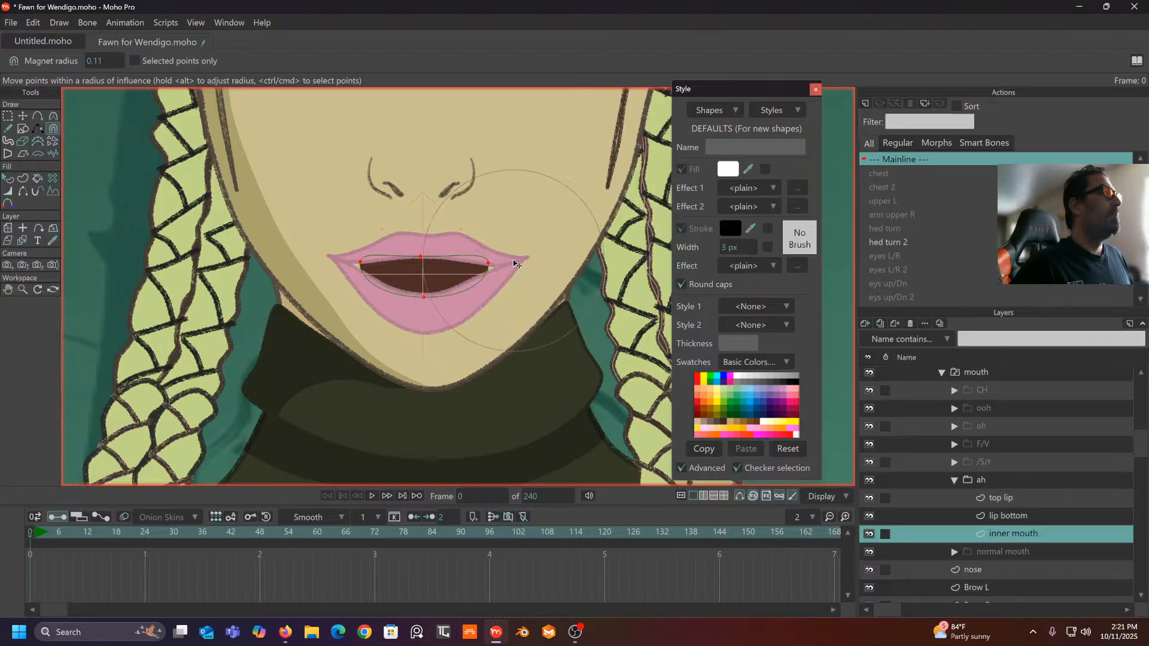
drag(516, 263, 535, 266)
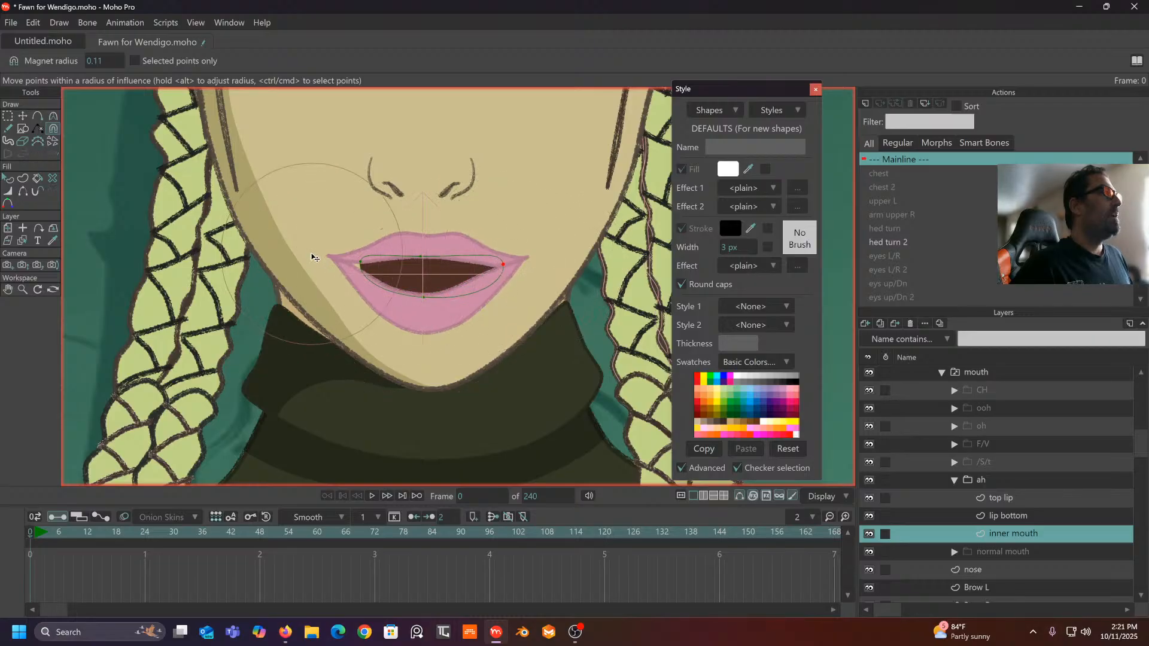
drag(325, 257, 394, 280)
scroll(357, 238, down, 3)
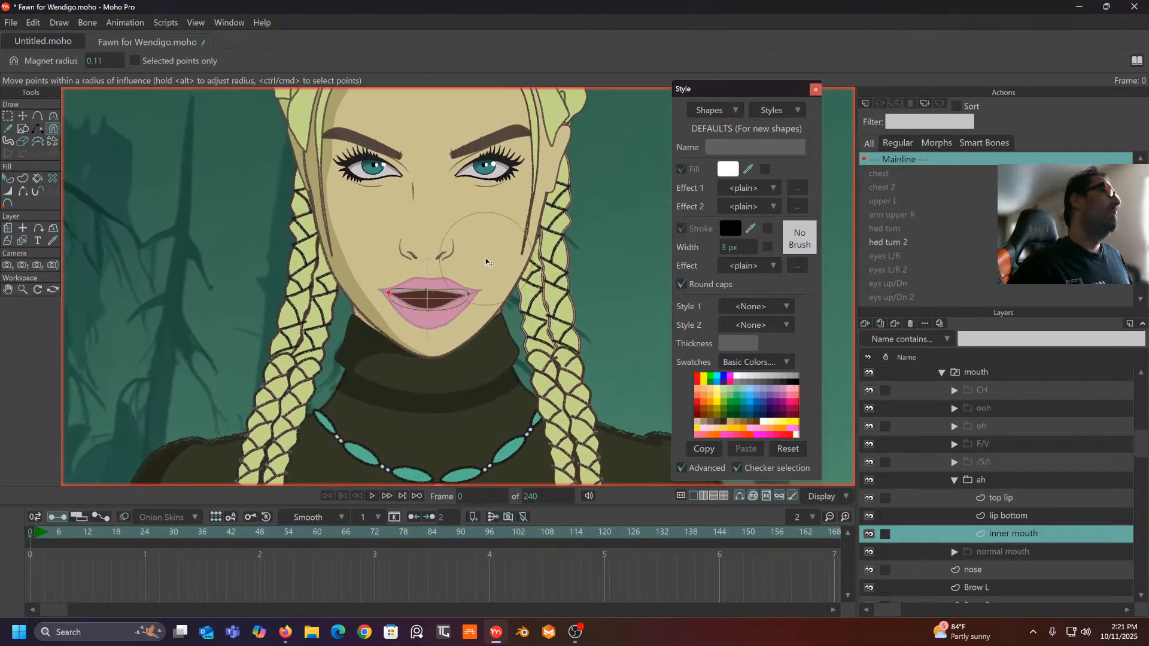
scroll(473, 264, up, 2)
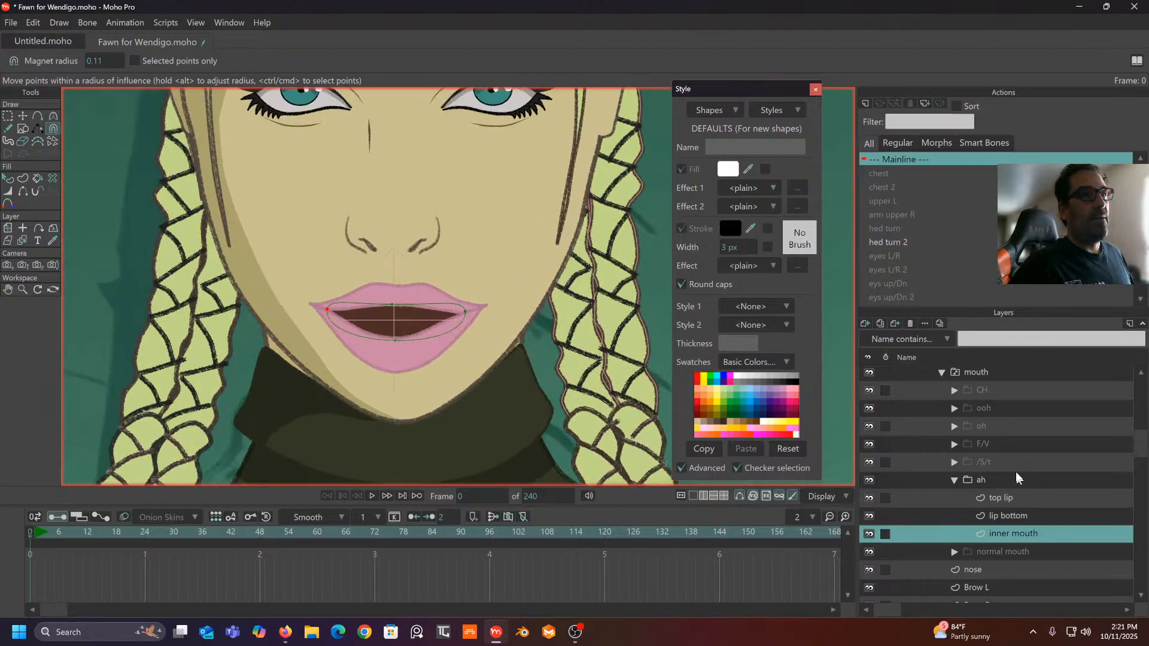
- Duplicate the /S/t teeth upper layer and move the copy into ah under lip bottom
click(988, 443)
click(954, 462)
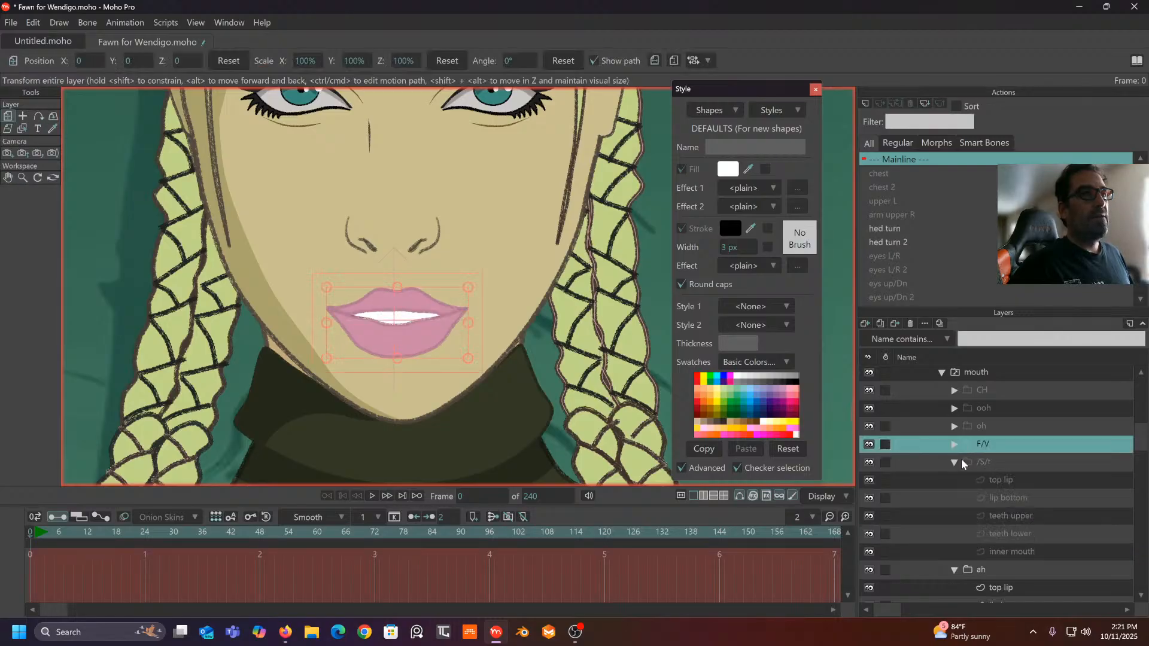
click(1008, 518)
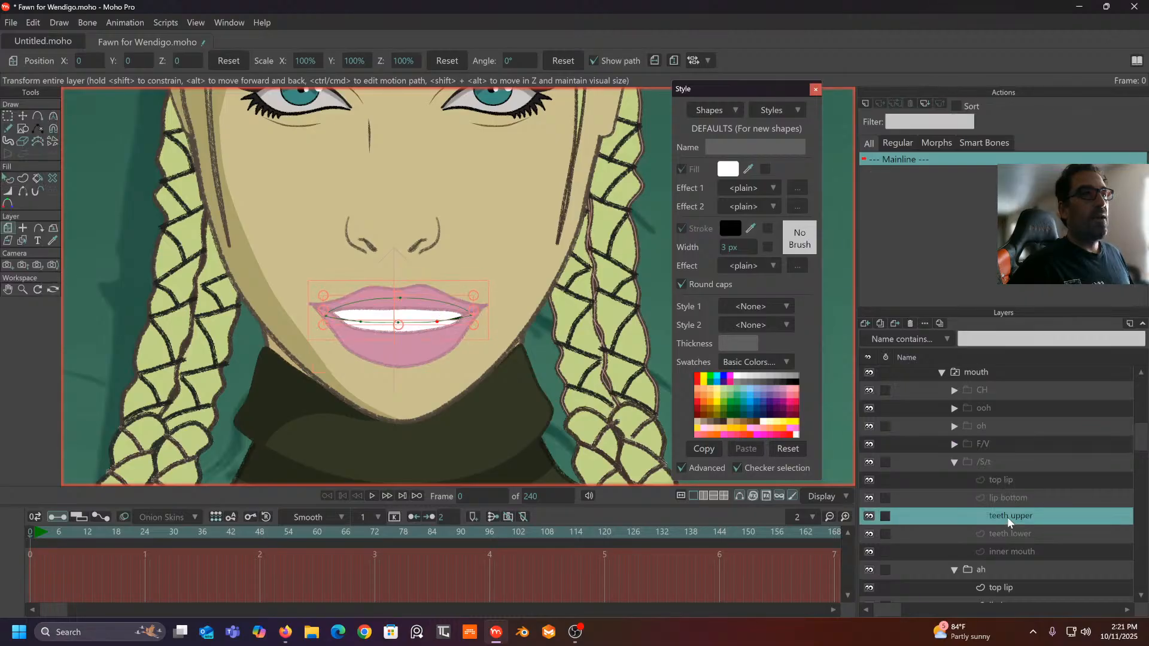
right_click(1007, 518)
click(1044, 576)
scroll(1046, 554, down, 2)
drag(1048, 446, 1032, 558)
- Reshape the teeth copy's corners and lower points to sit just under the top lip
drag(540, 305, 561, 299)
click(22, 115)
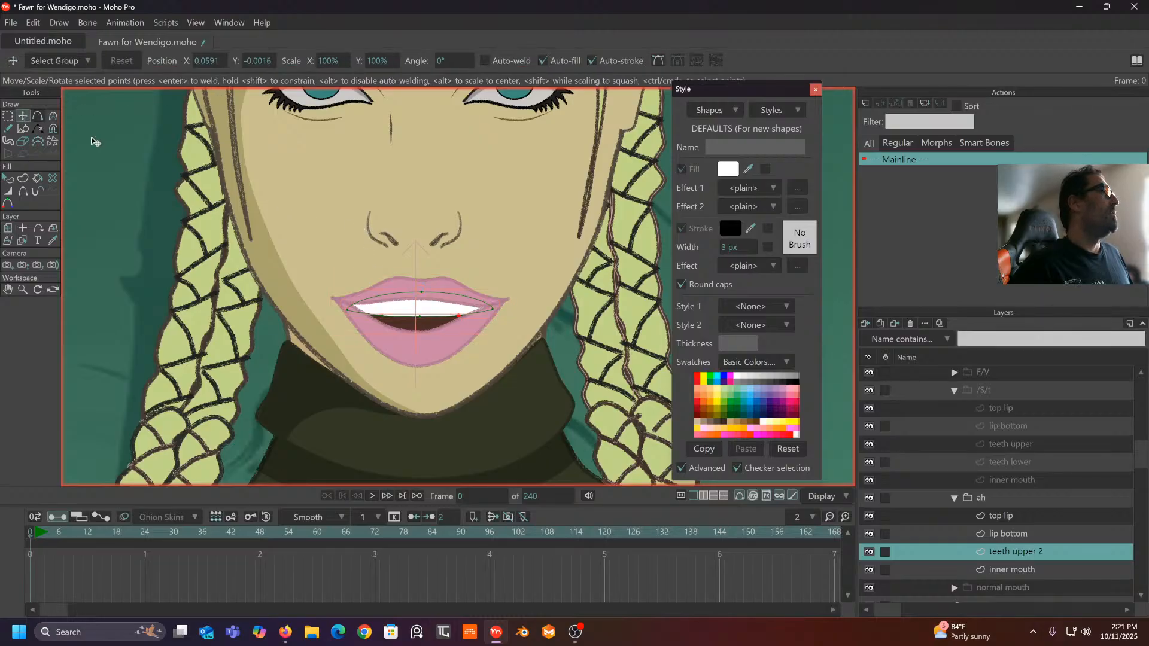
scroll(343, 192, up, 1)
drag(350, 336, 522, 329)
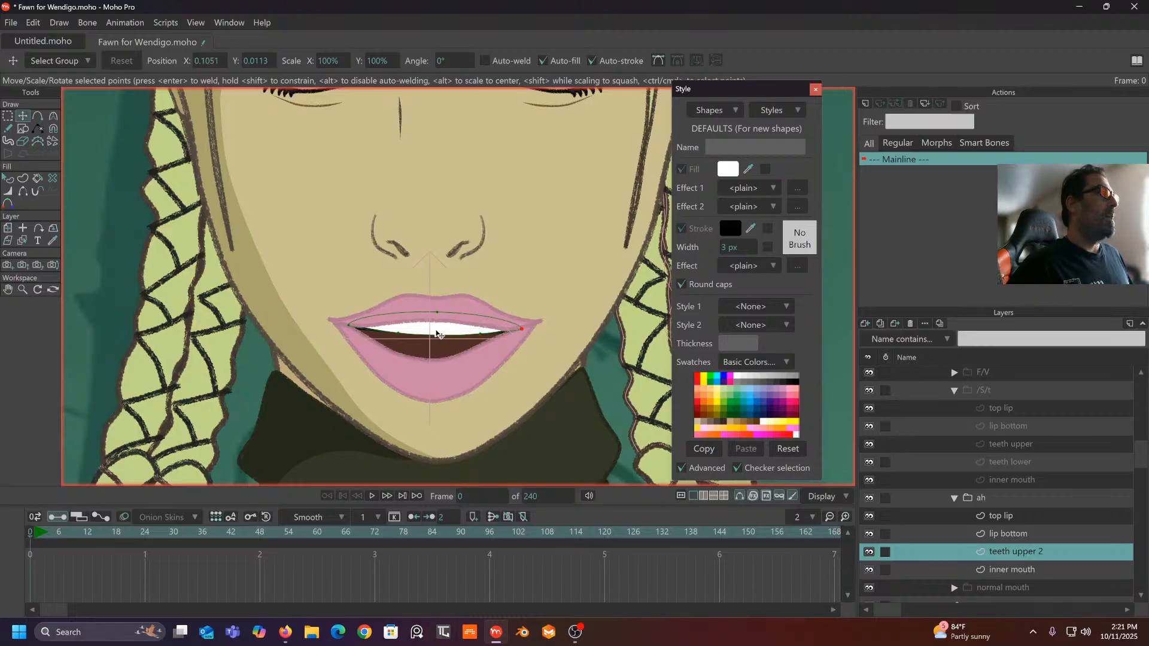
drag(398, 334, 398, 331)
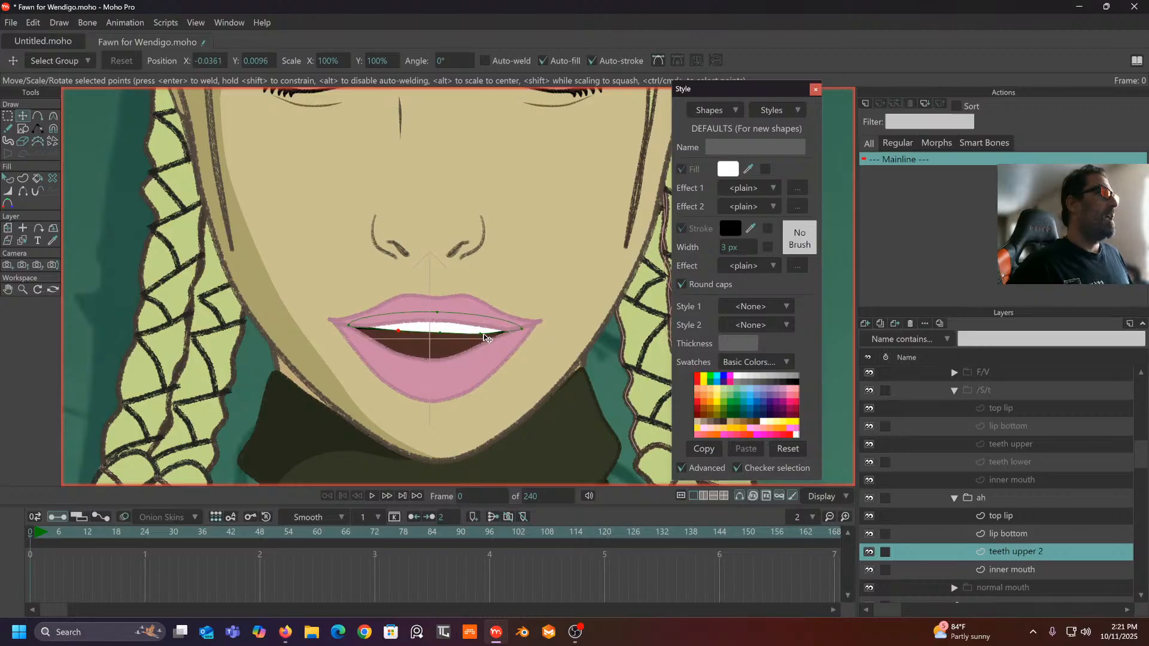
drag(486, 337, 479, 335)
scroll(482, 317, down, 2)
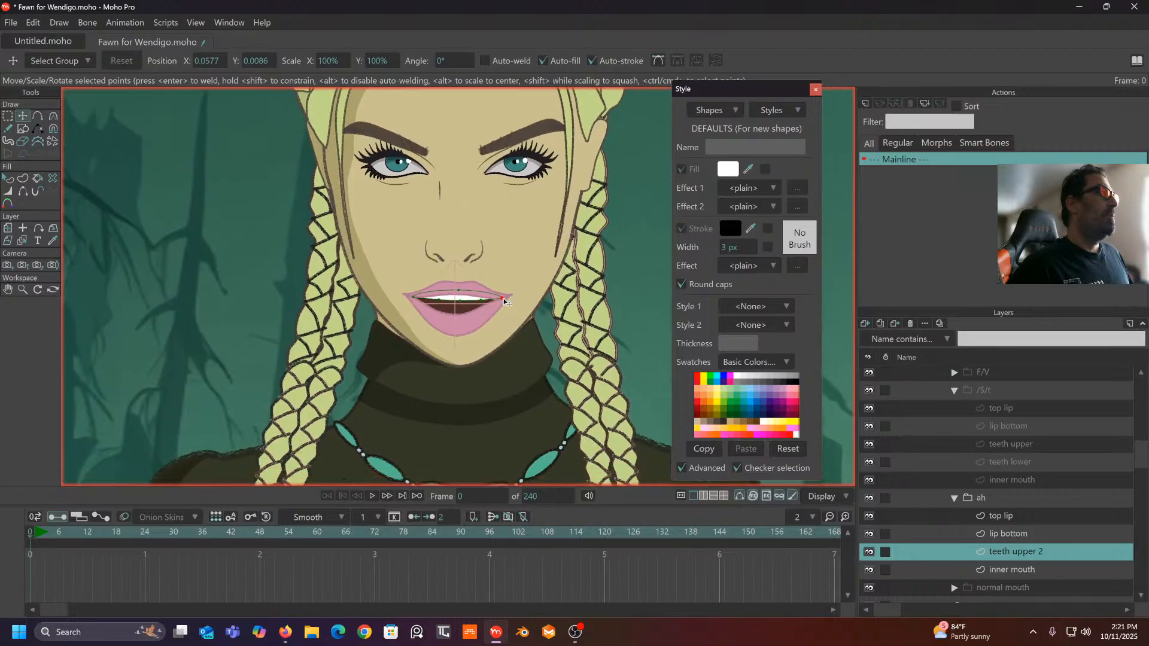
click(414, 297)
scroll(480, 306, down, 2)
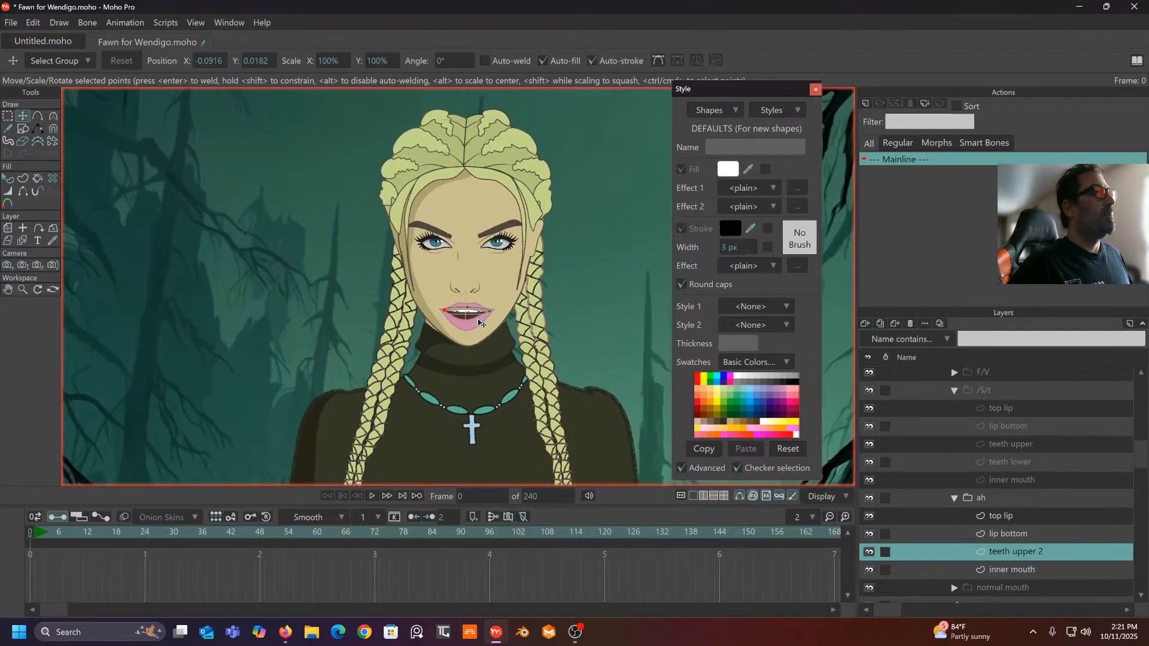
scroll(480, 324, up, 3)
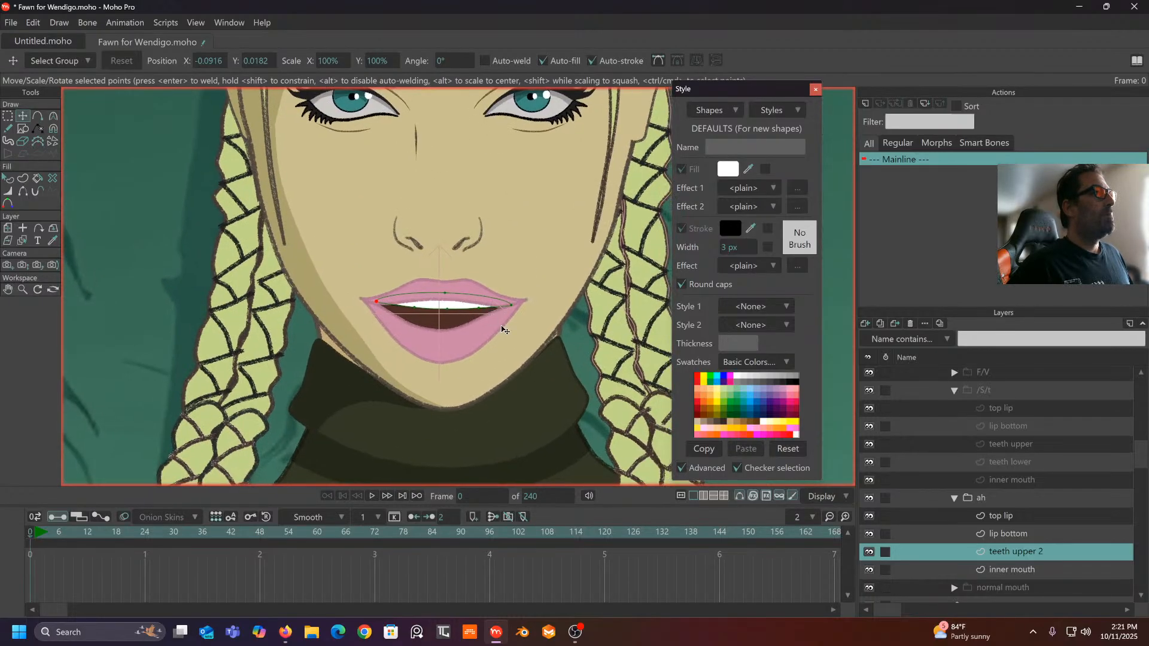
- Toggle between the normal and ah mouths and shift the ah group slightly down to match
click(954, 497)
click(954, 391)
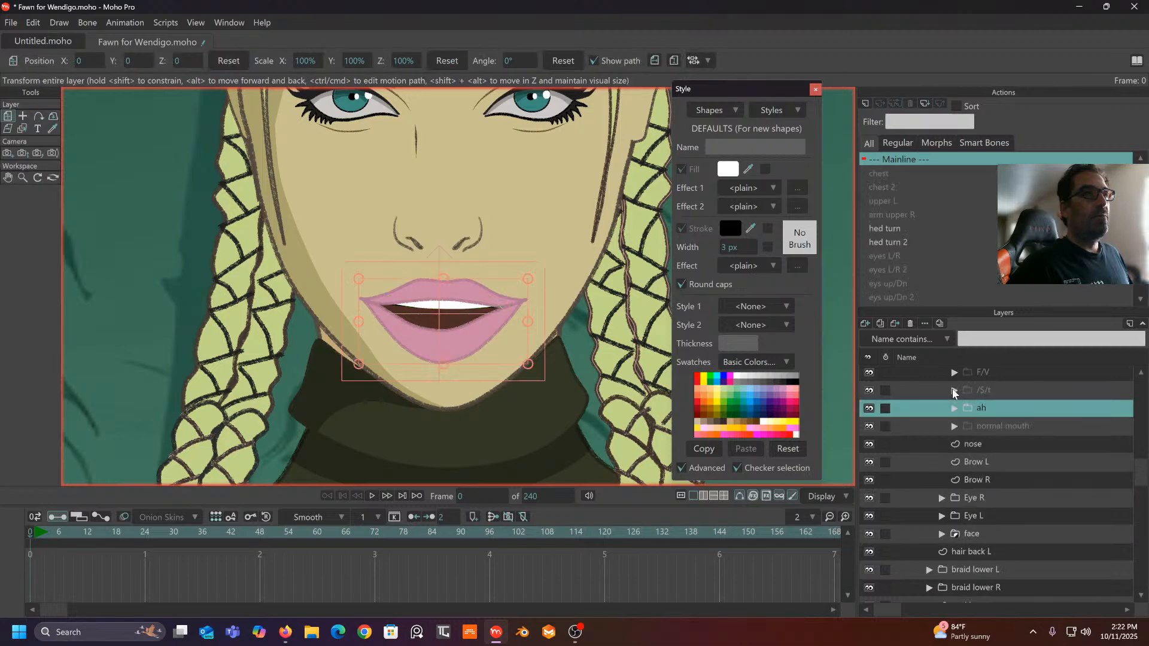
click(993, 425)
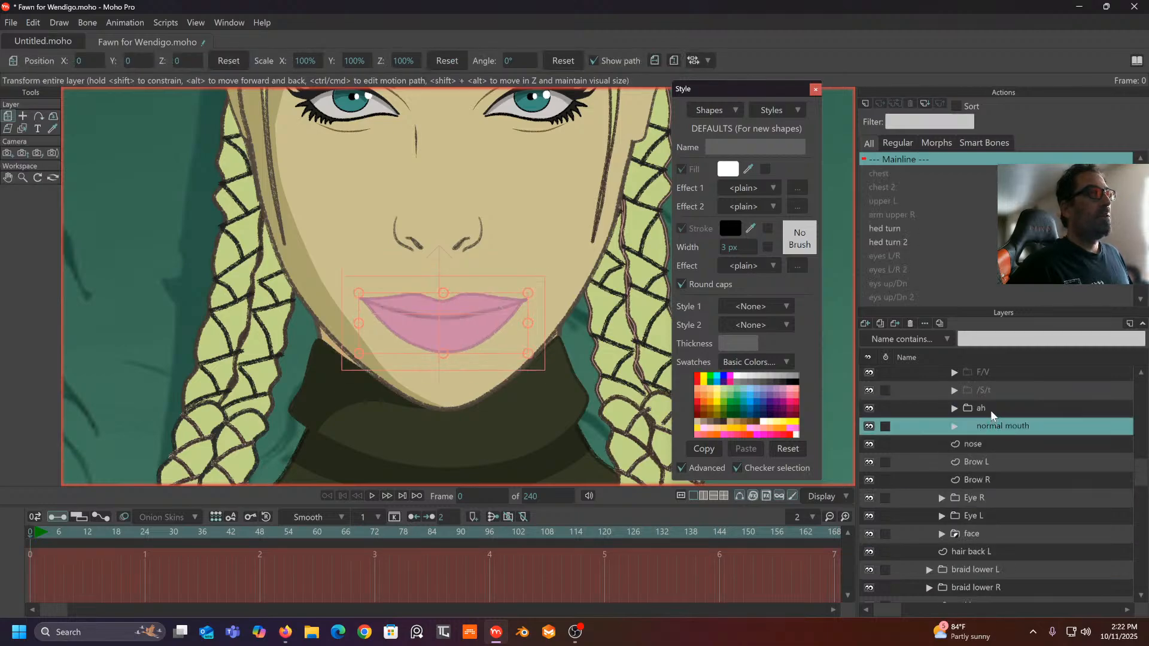
click(991, 409)
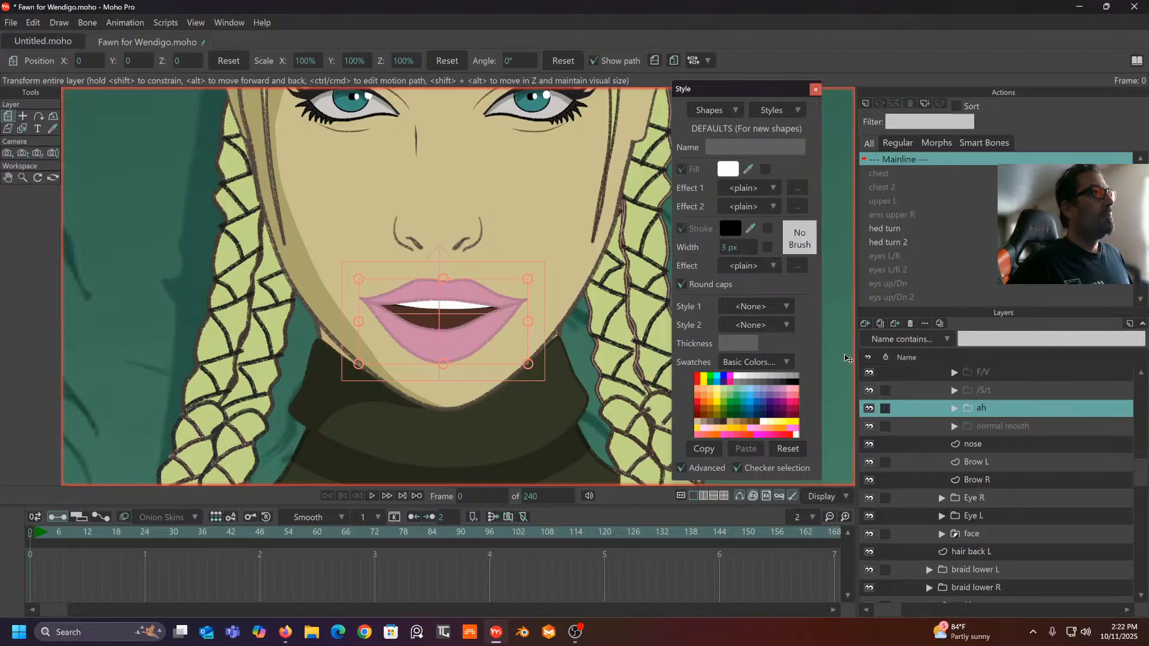
click(497, 353)
drag(496, 354, 495, 357)
click(1003, 427)
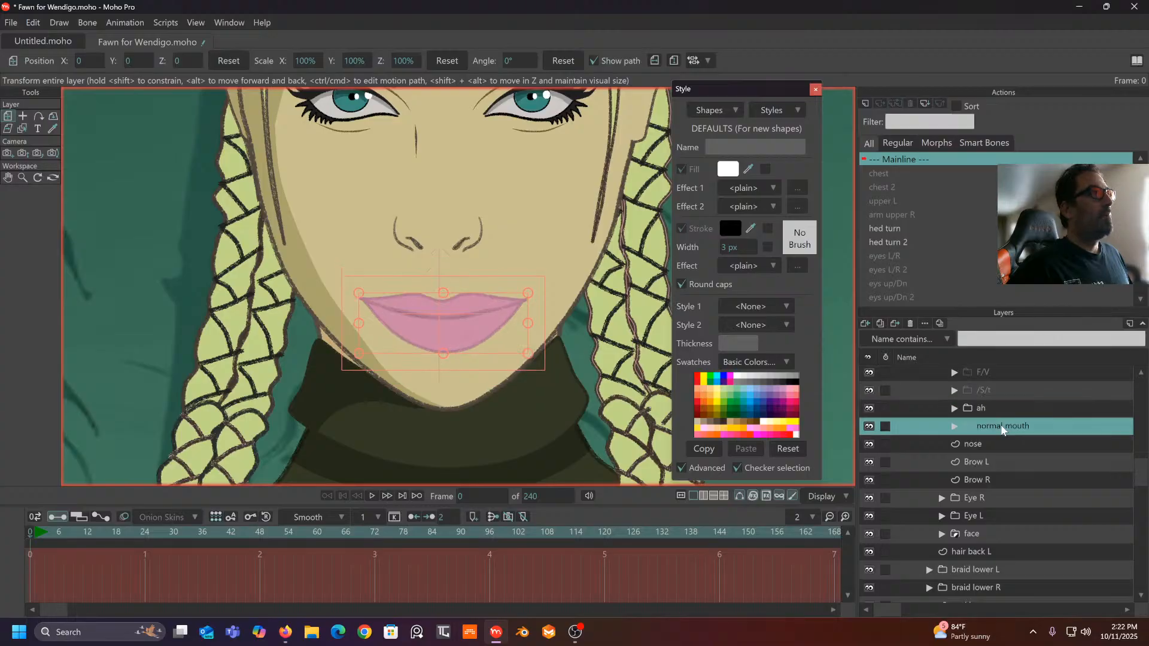
click(1003, 409)
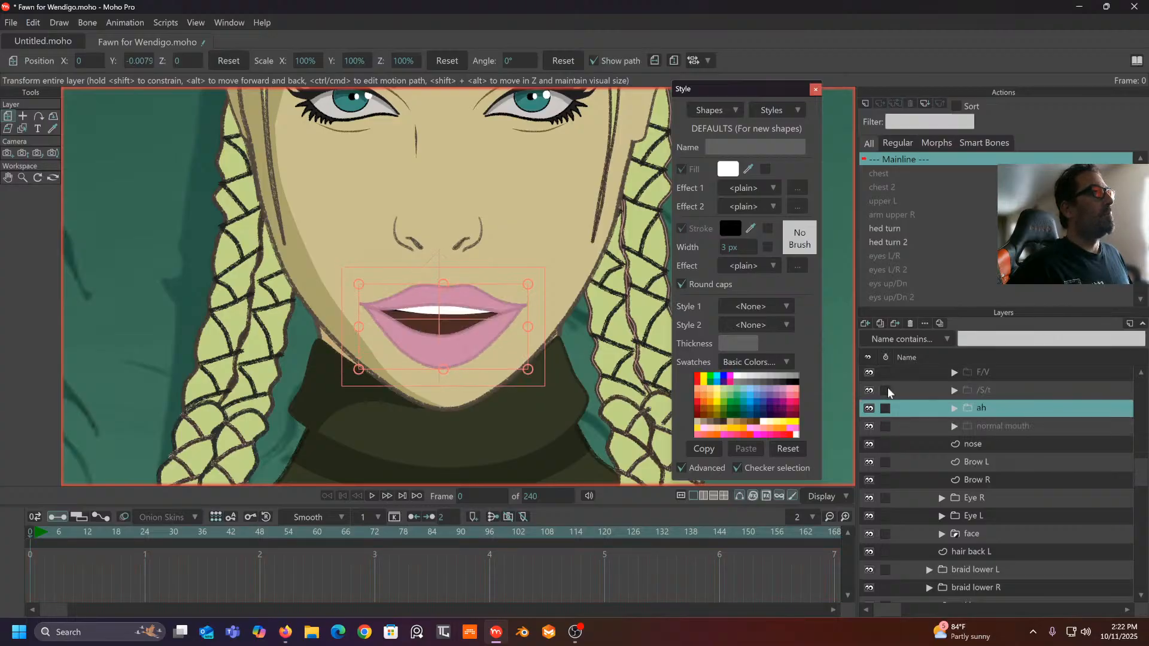
scroll(551, 287, down, 4)
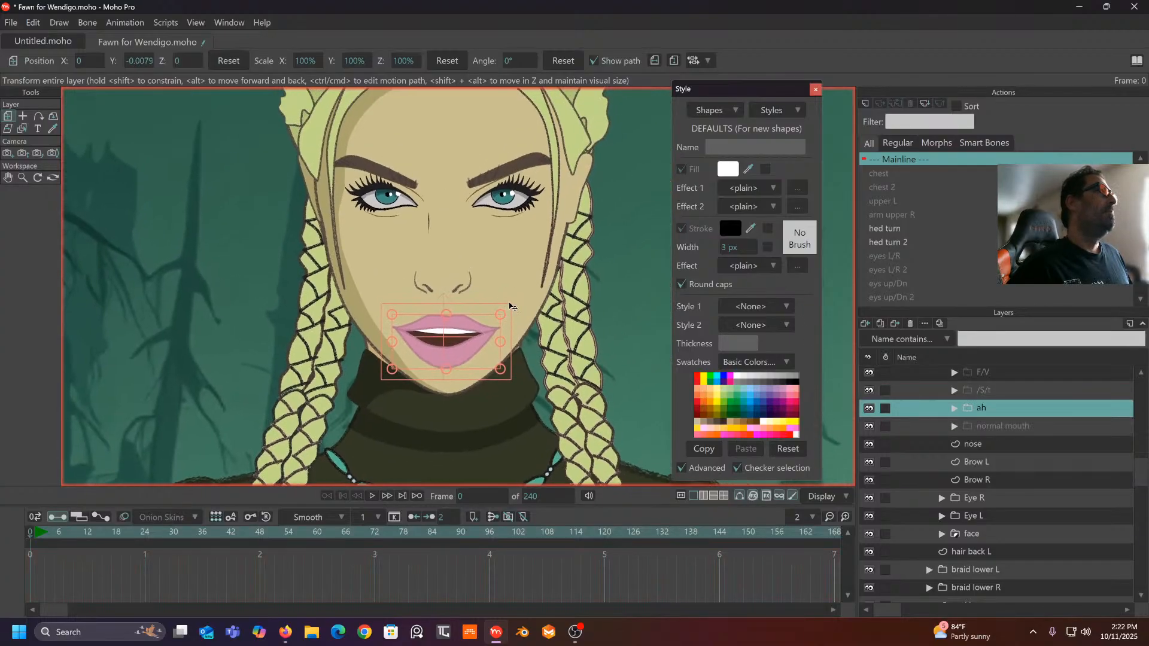
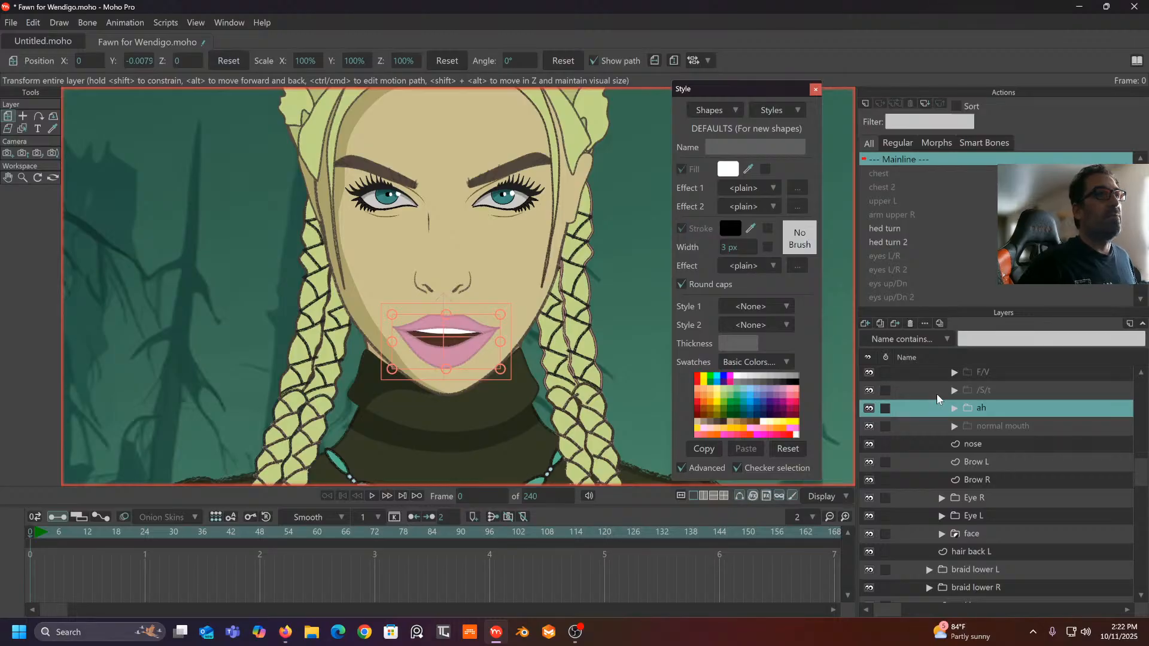
- Collapse the mouth switch group and scroll the layer list back up to the Fawn layer
scroll(921, 383, up, 2)
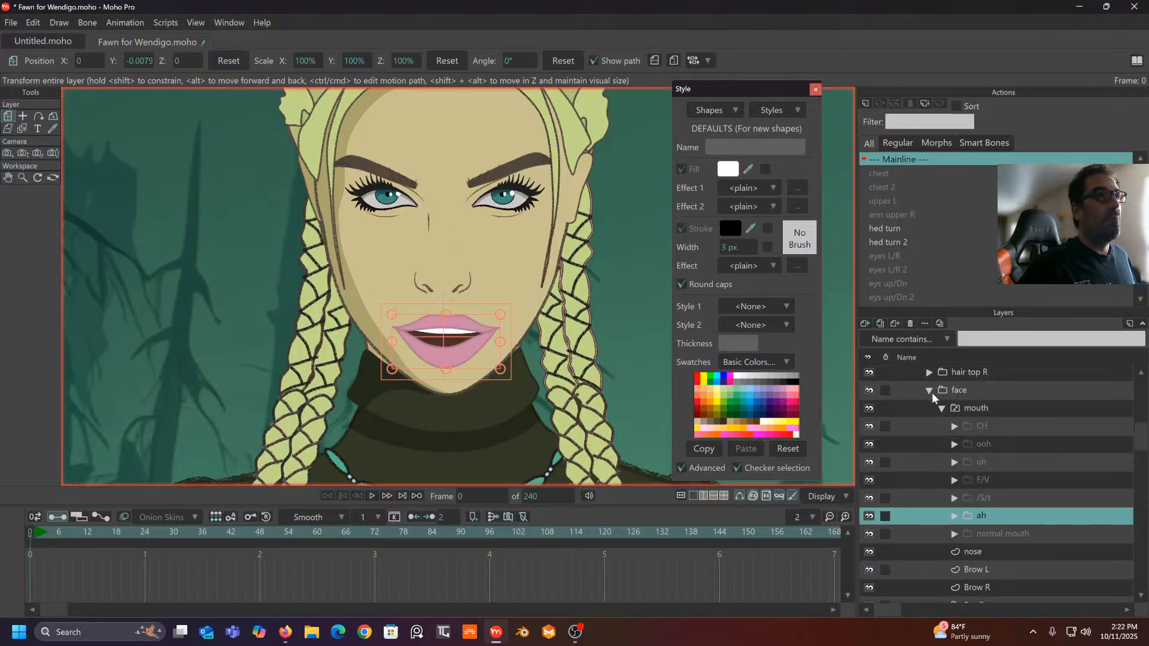
click(941, 409)
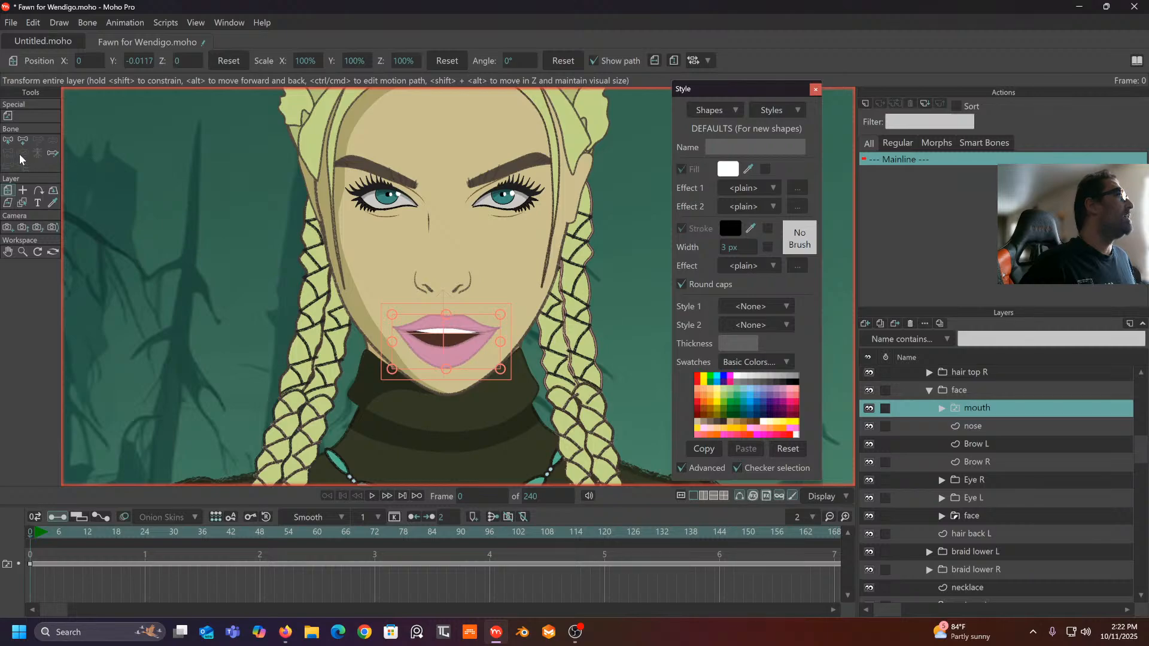
scroll(137, 209, down, 1)
scroll(899, 414, up, 2)
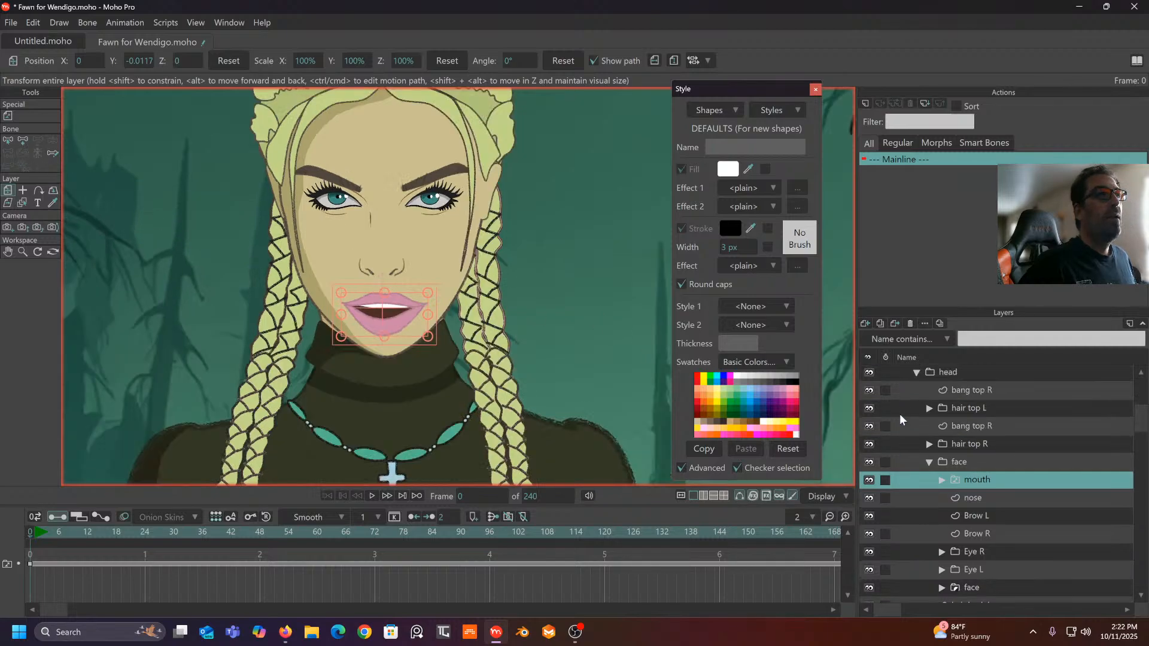
scroll(899, 414, up, 3)
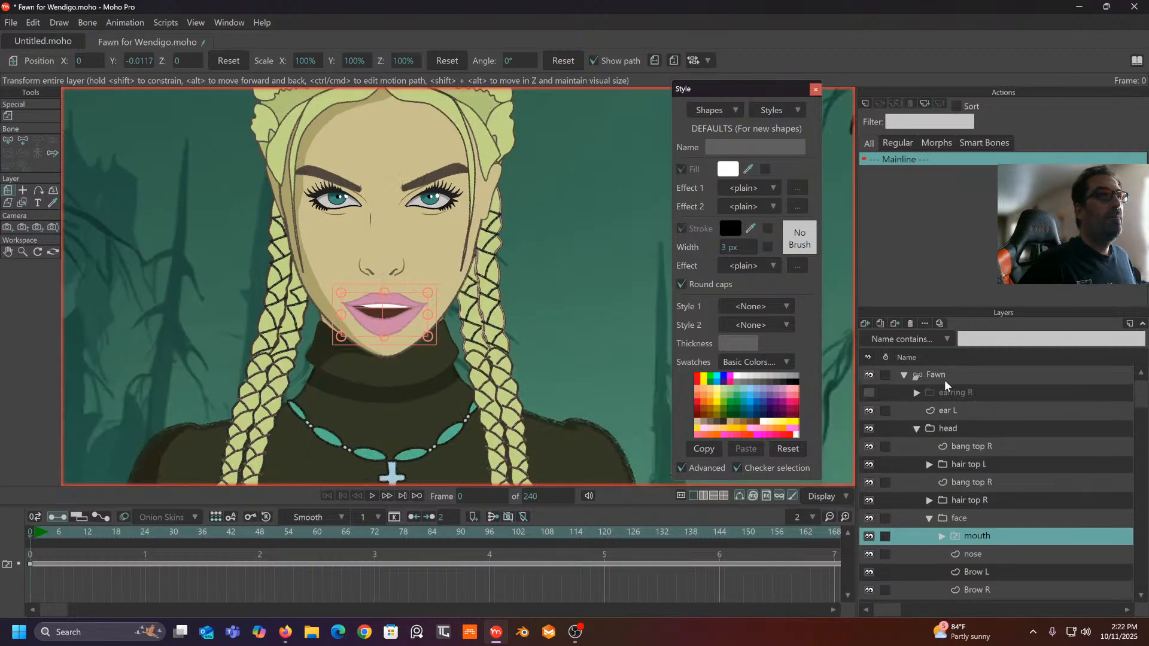
- Select the Fawn bone layer and pick the mouth switch bone with Select Bone, reframing the face
click(943, 374)
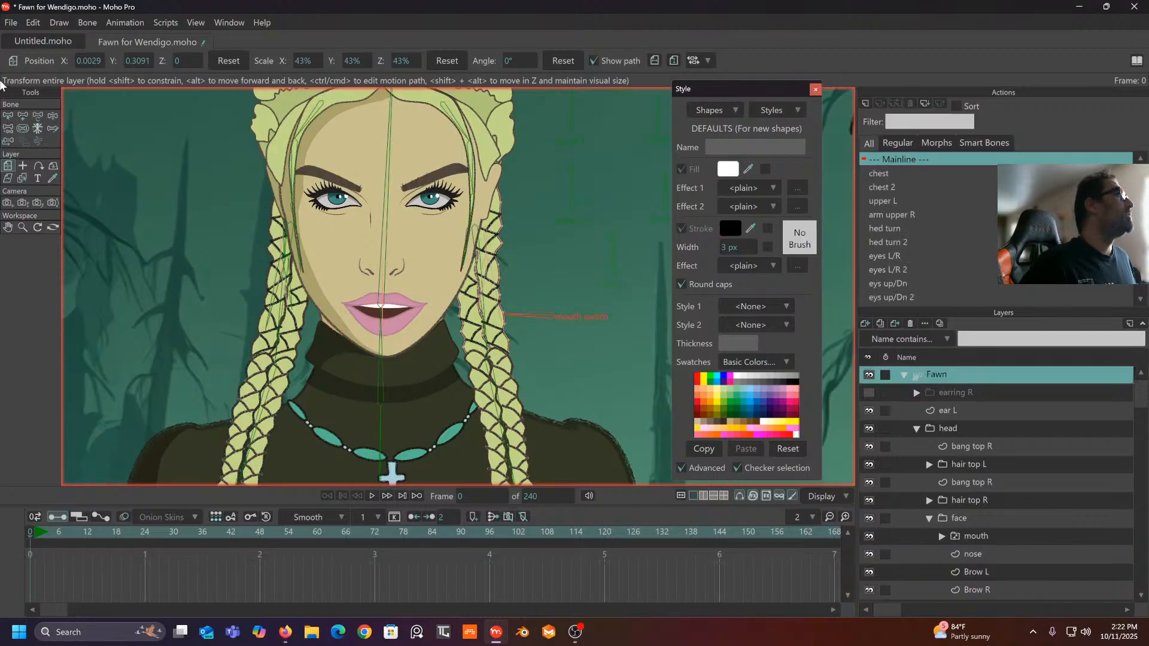
click(8, 116)
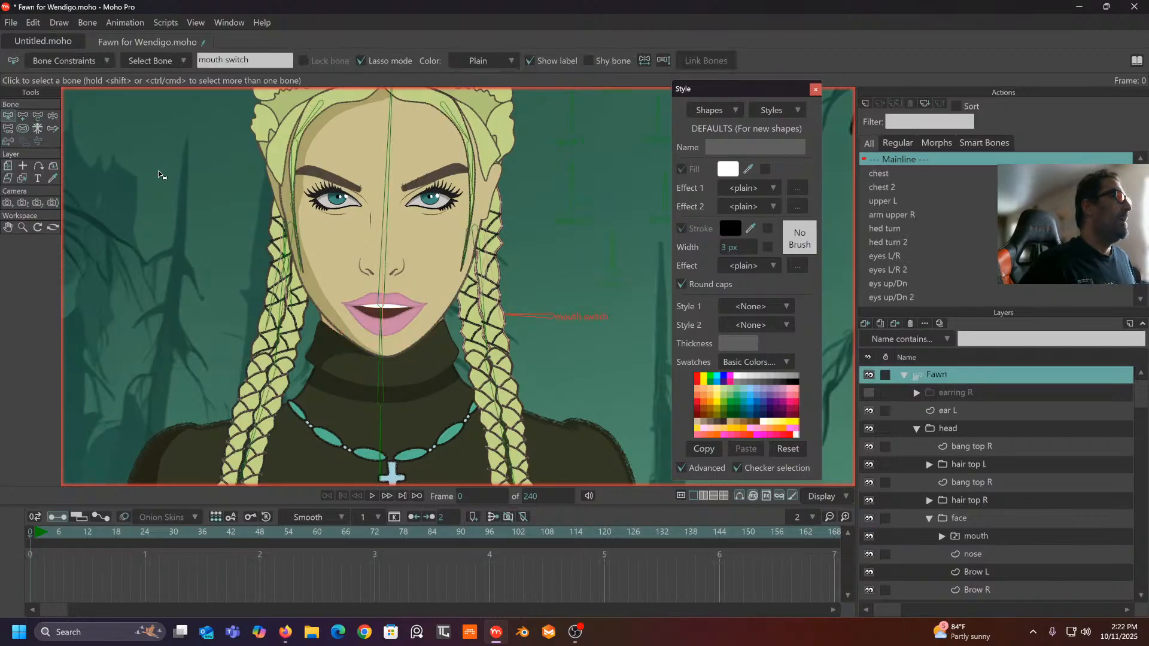
click(159, 174)
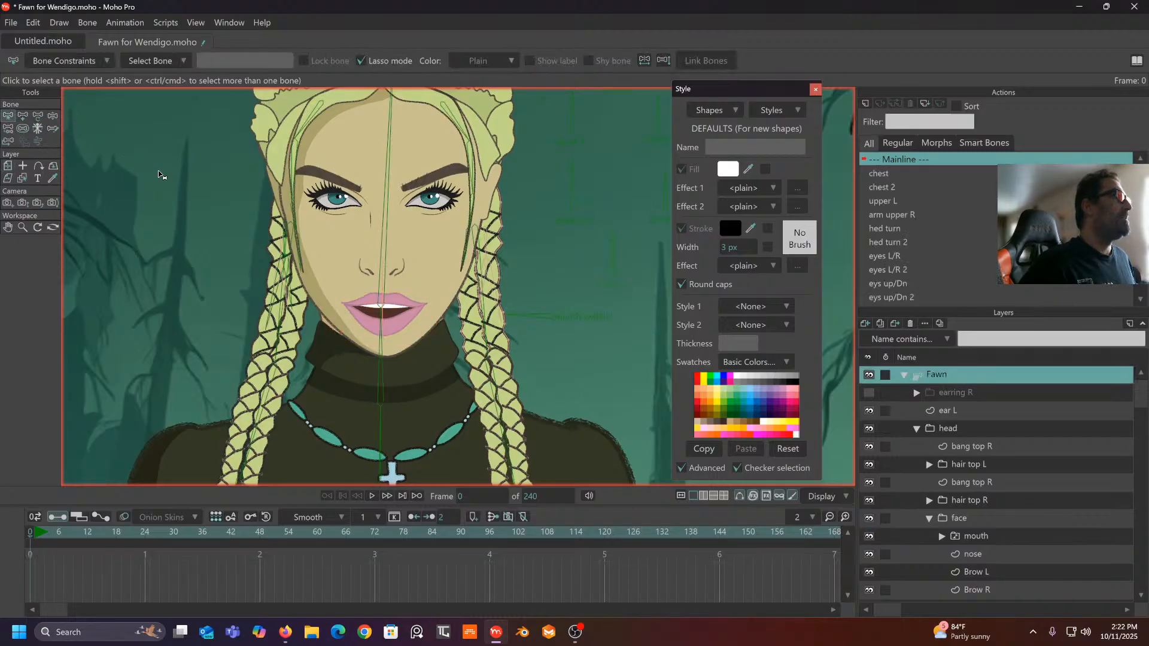
click(545, 317)
drag(505, 285, 466, 254)
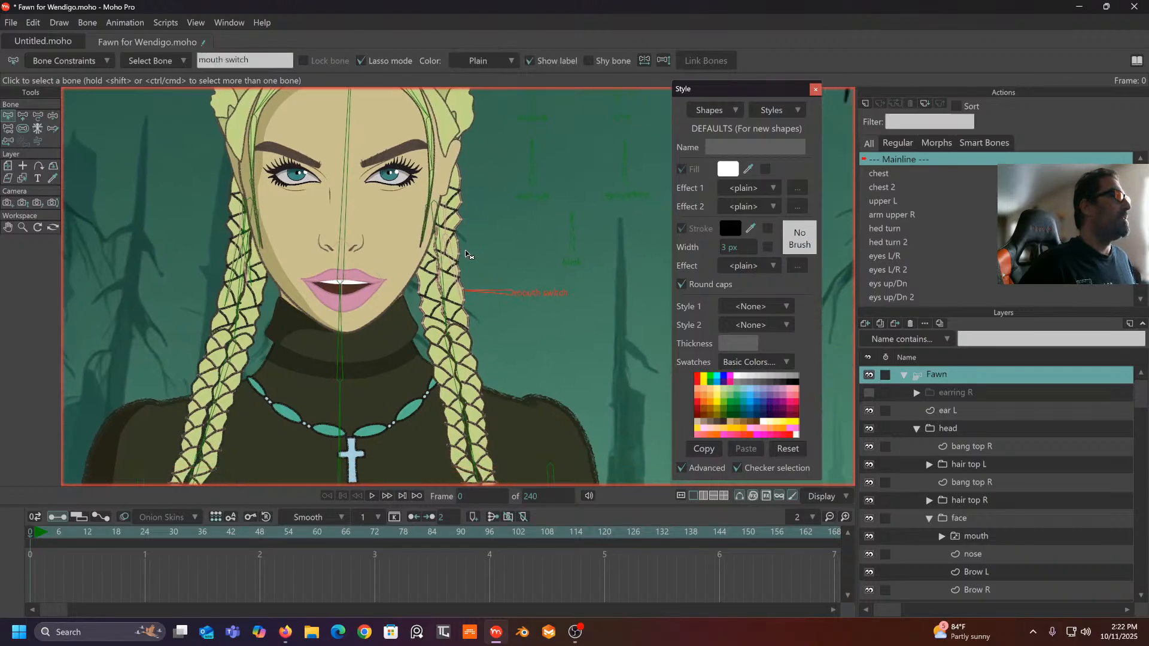
scroll(914, 256, down, 3)
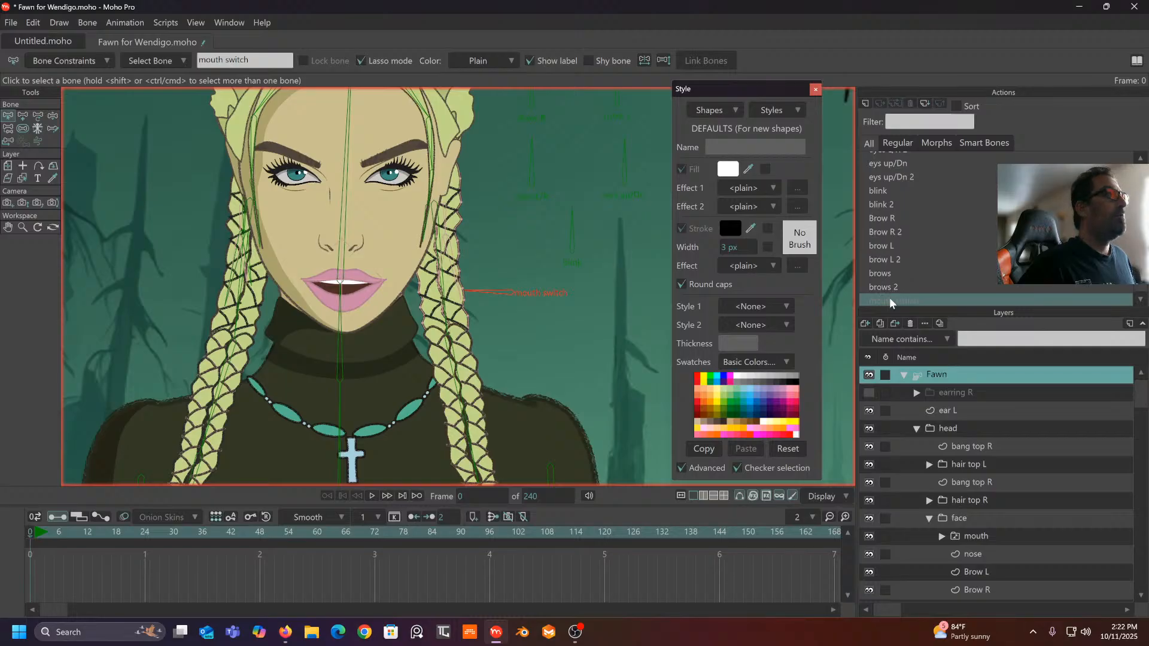
- Enter the mouth switch action, expand the mouth layer to list its shapes, and go to frame 0
double_click(889, 298)
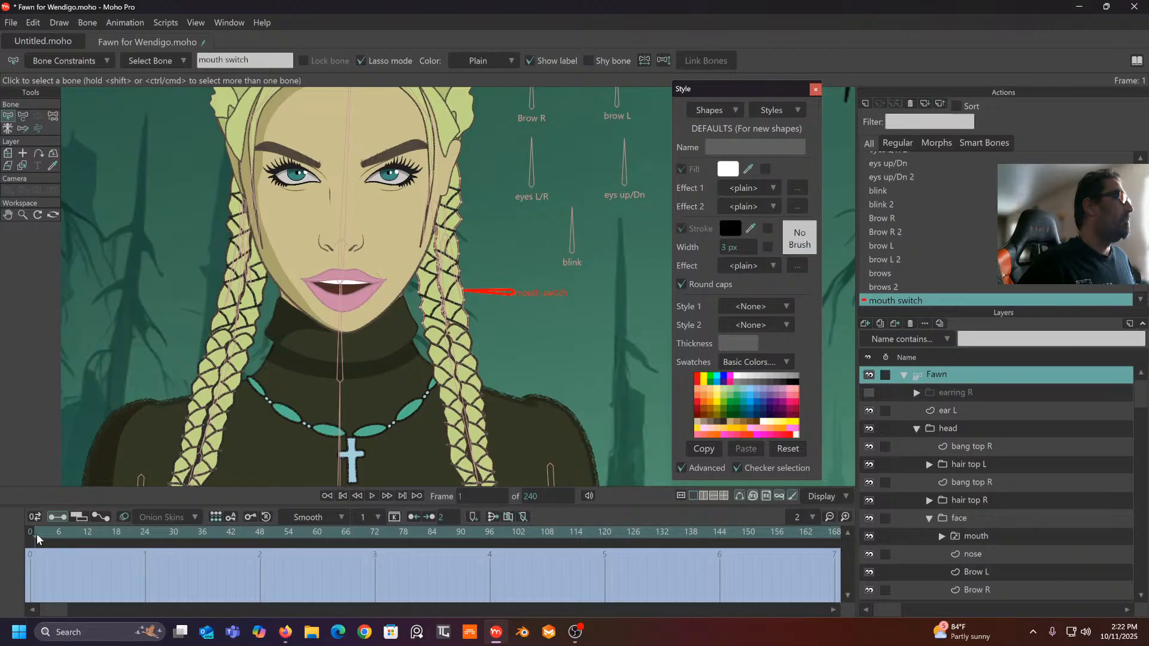
scroll(1021, 520, down, 2)
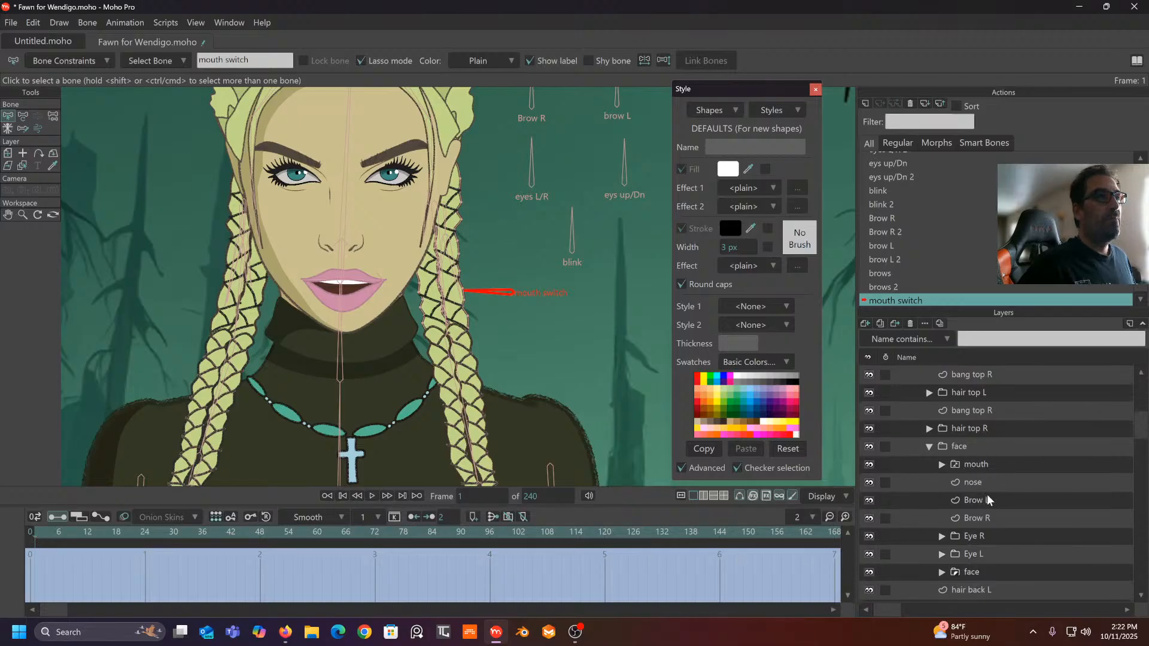
click(943, 464)
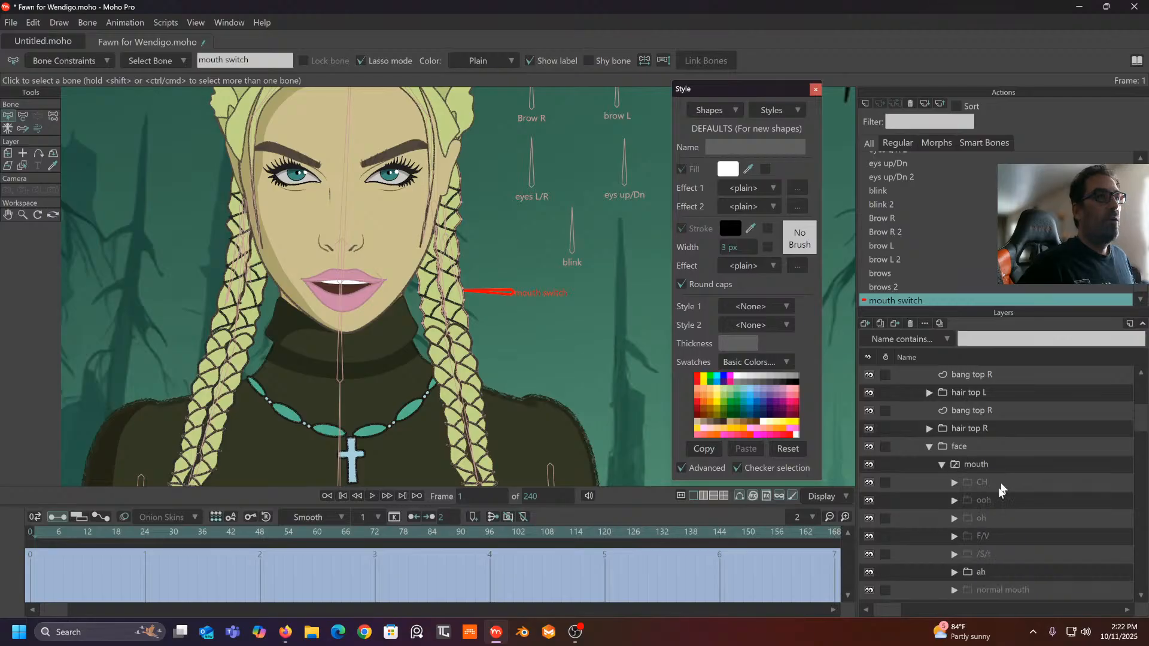
scroll(998, 487, down, 1)
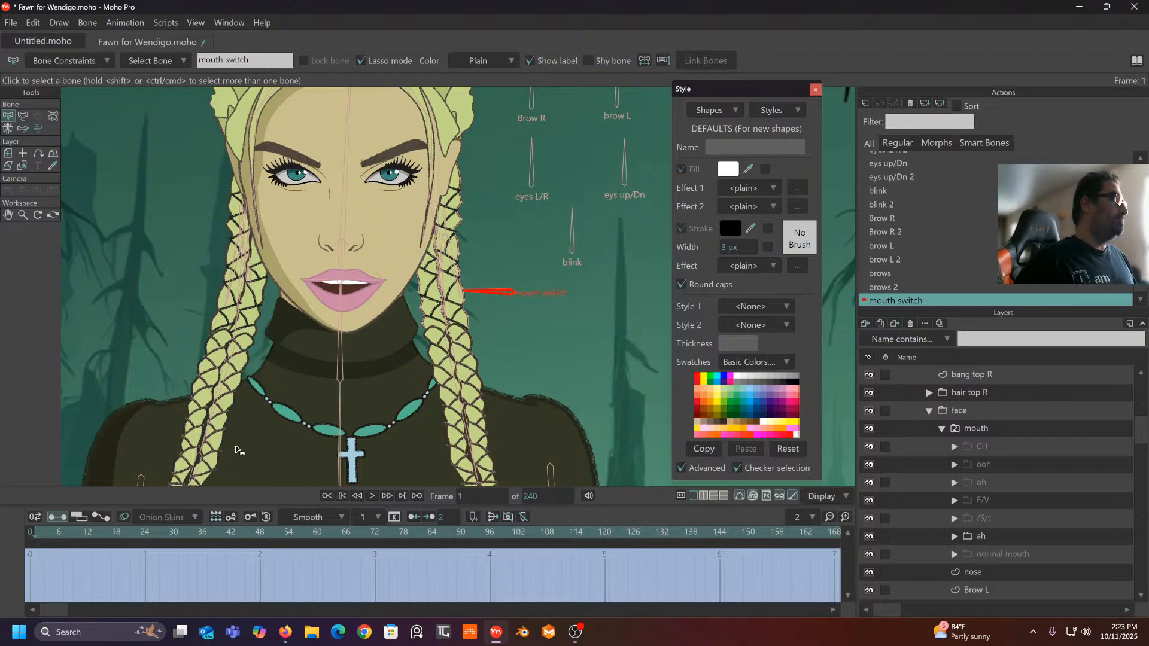
click(31, 532)
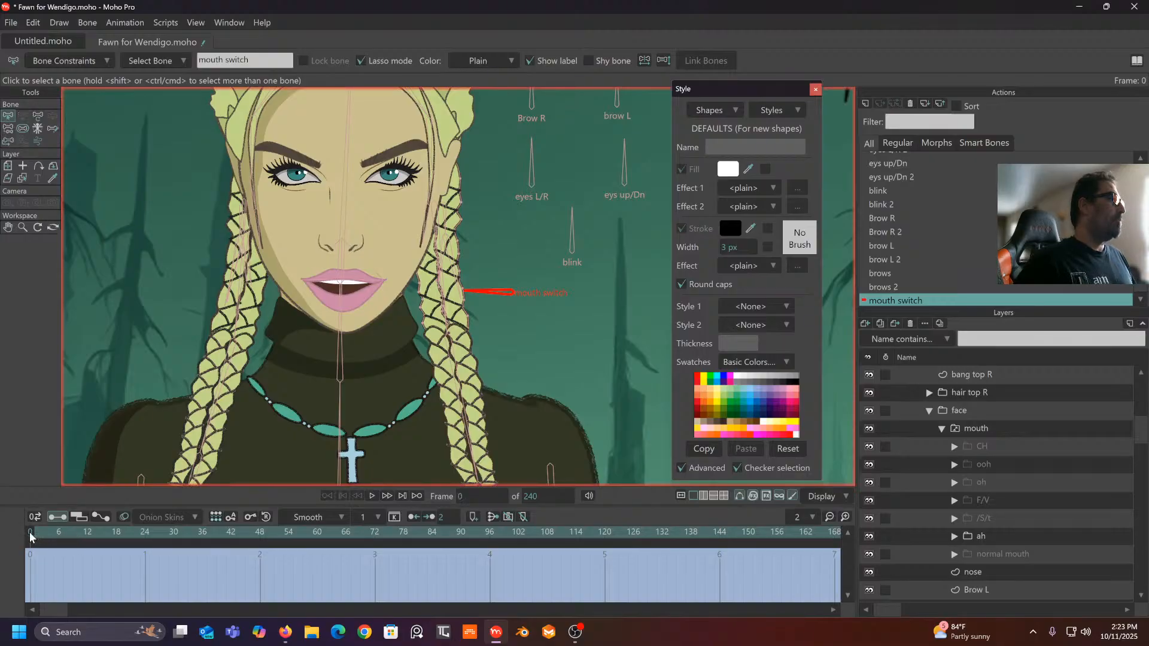
- Key the mouth layer to normal mouth at frame 0, ah at frame 7, then /S/t
right_click(995, 430)
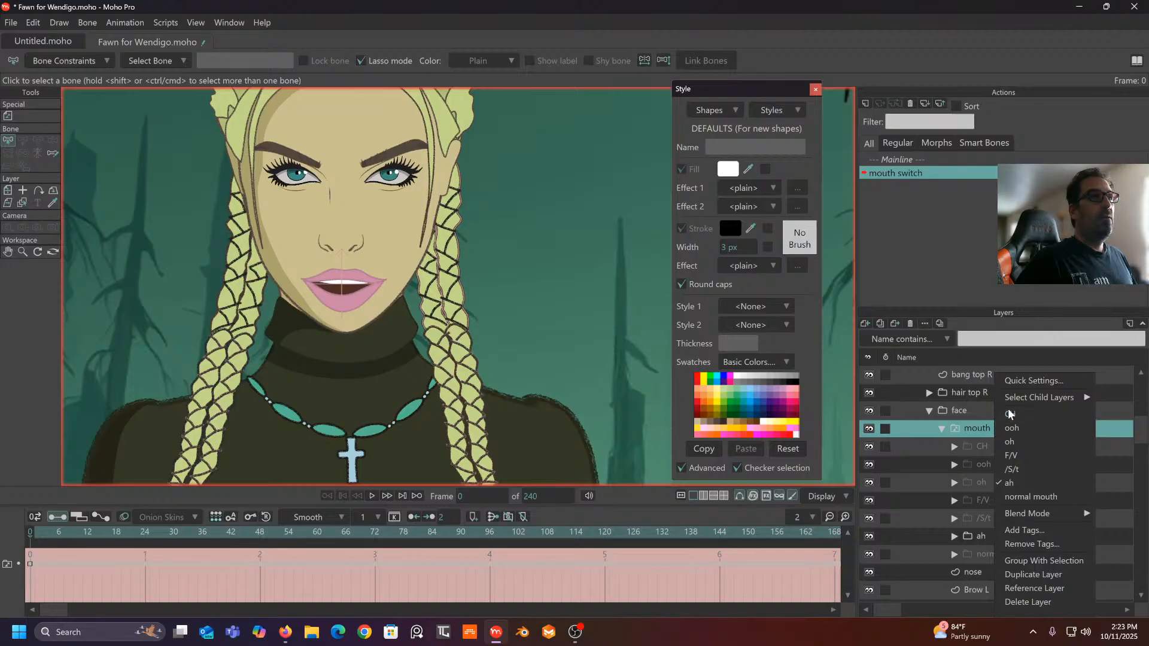
click(1017, 494)
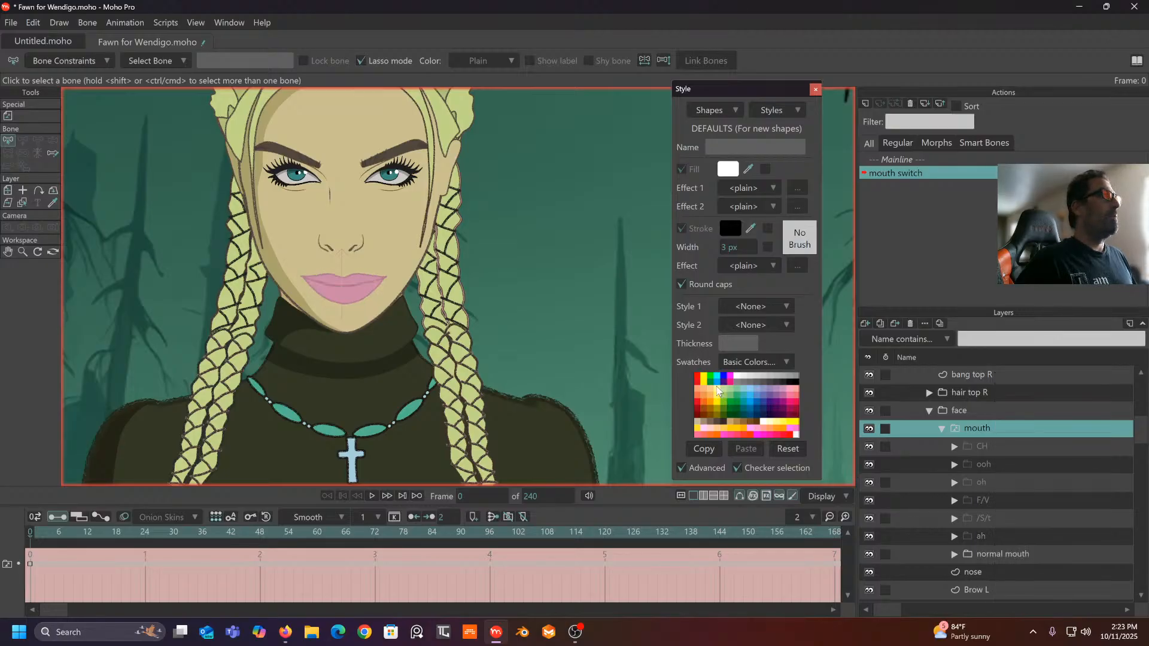
drag(42, 530, 48, 533)
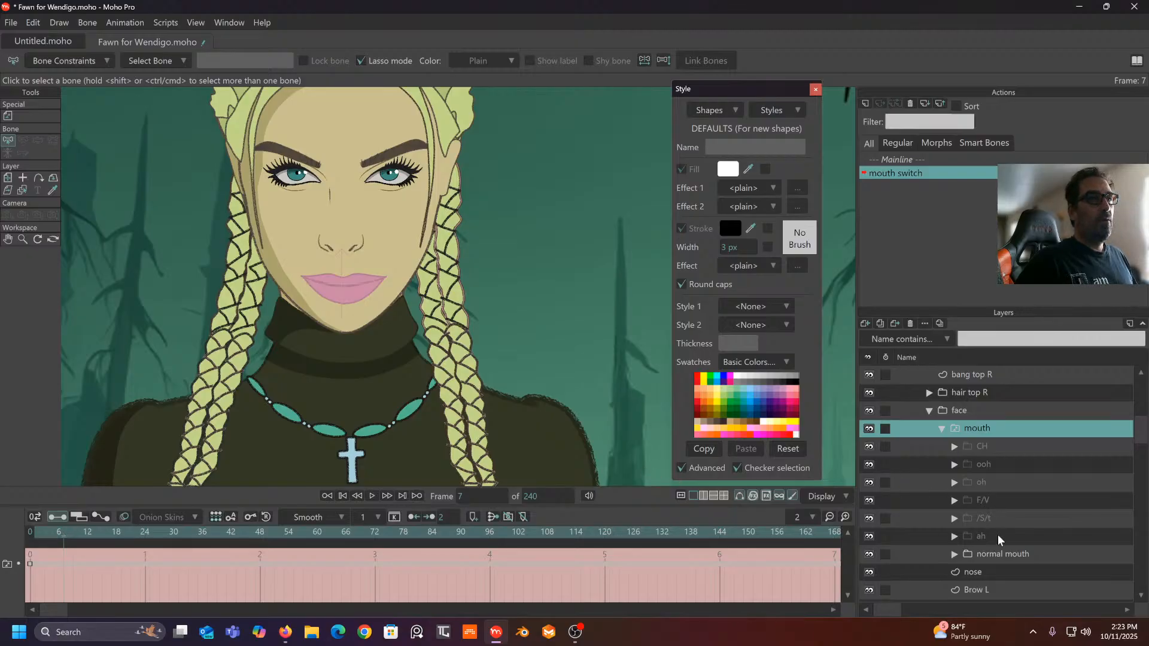
right_click(1002, 416)
click(986, 428)
click(987, 429)
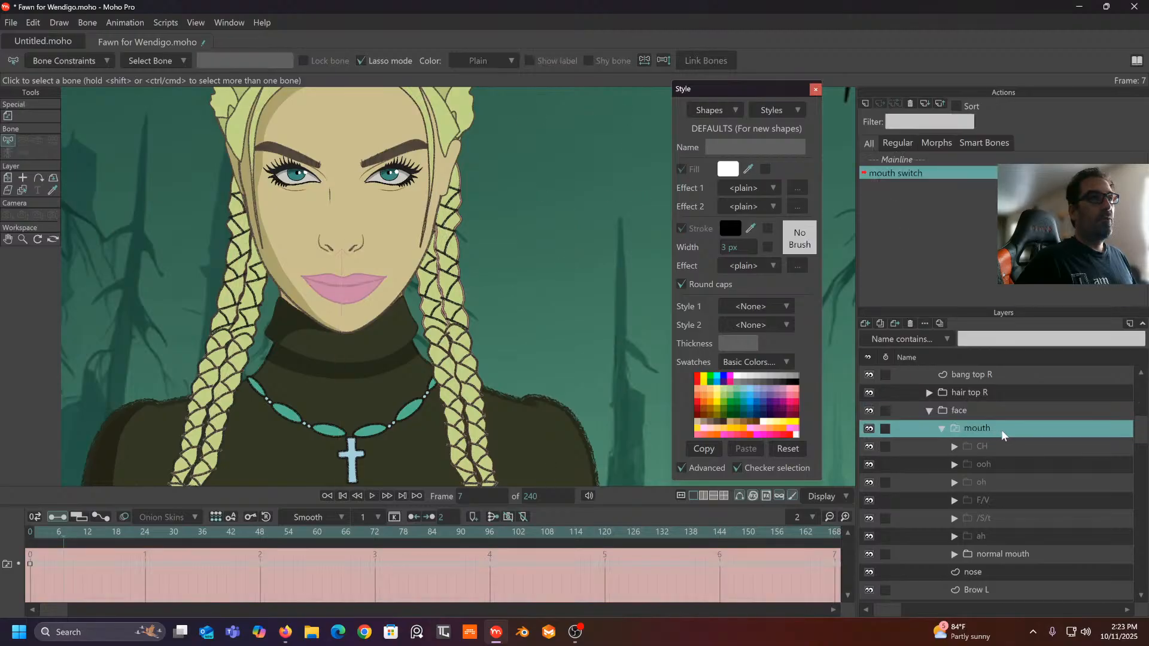
right_click(1001, 429)
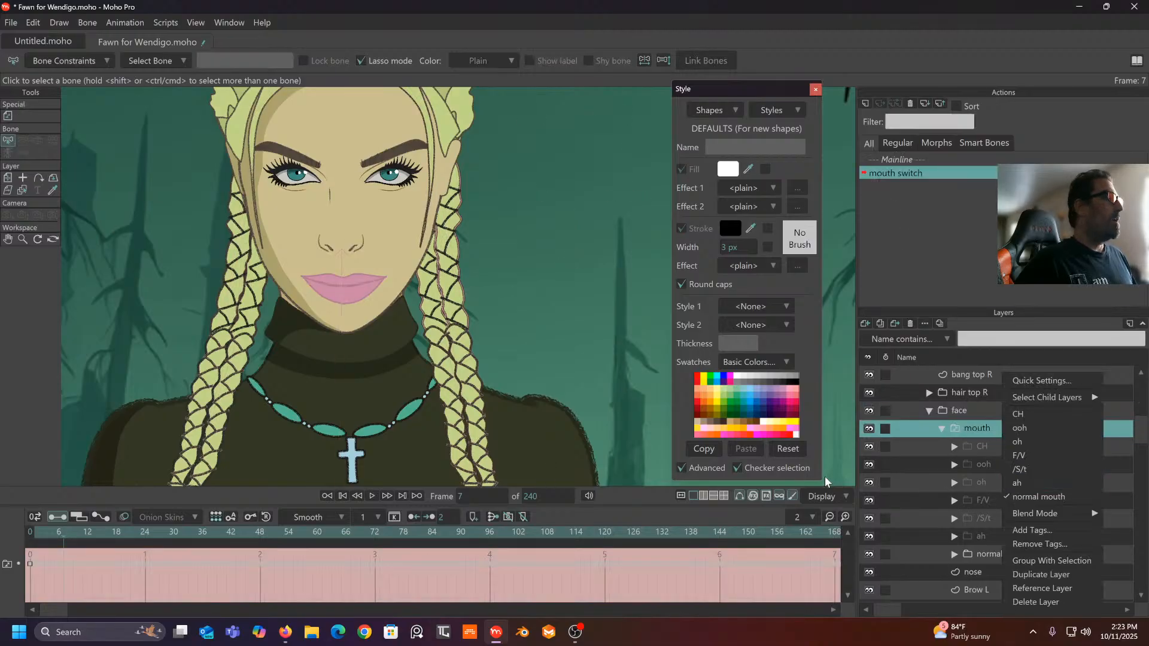
click(1017, 483)
mouse_move(62, 538)
mouse_down()
mouse_move(49, 538)
mouse_move(113, 545)
mouse_up()
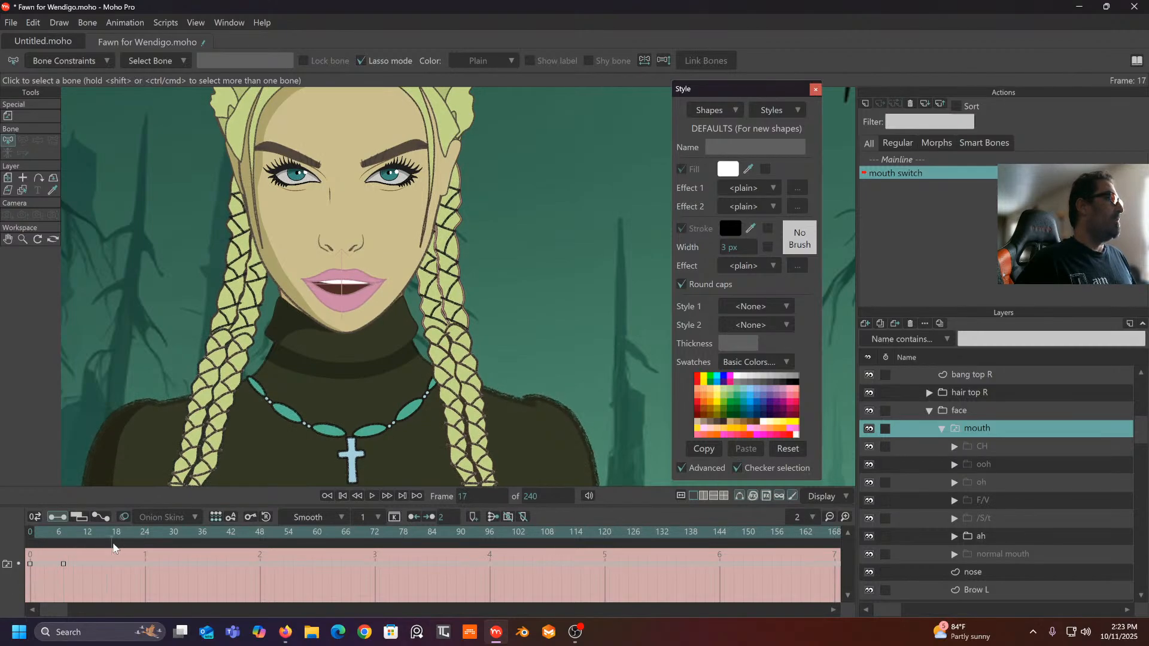
right_click(1004, 433)
click(1011, 469)
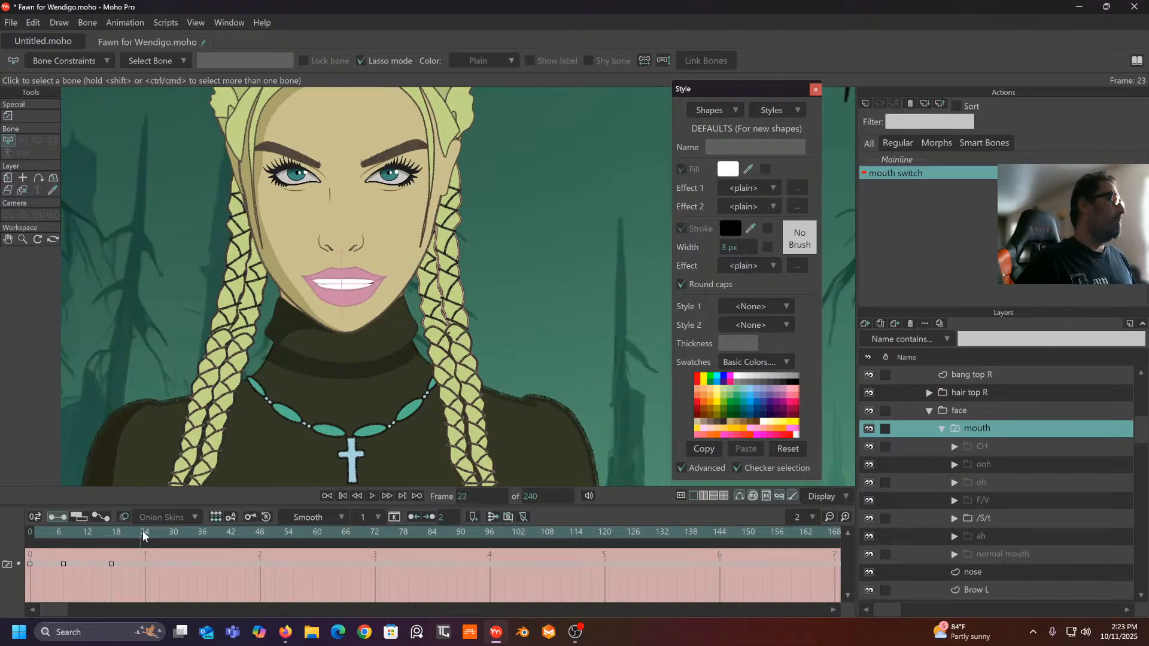
- Key F/V at frame 24, oh at 31, ooh at 39 and CH at 46
right_click(1008, 428)
click(1014, 457)
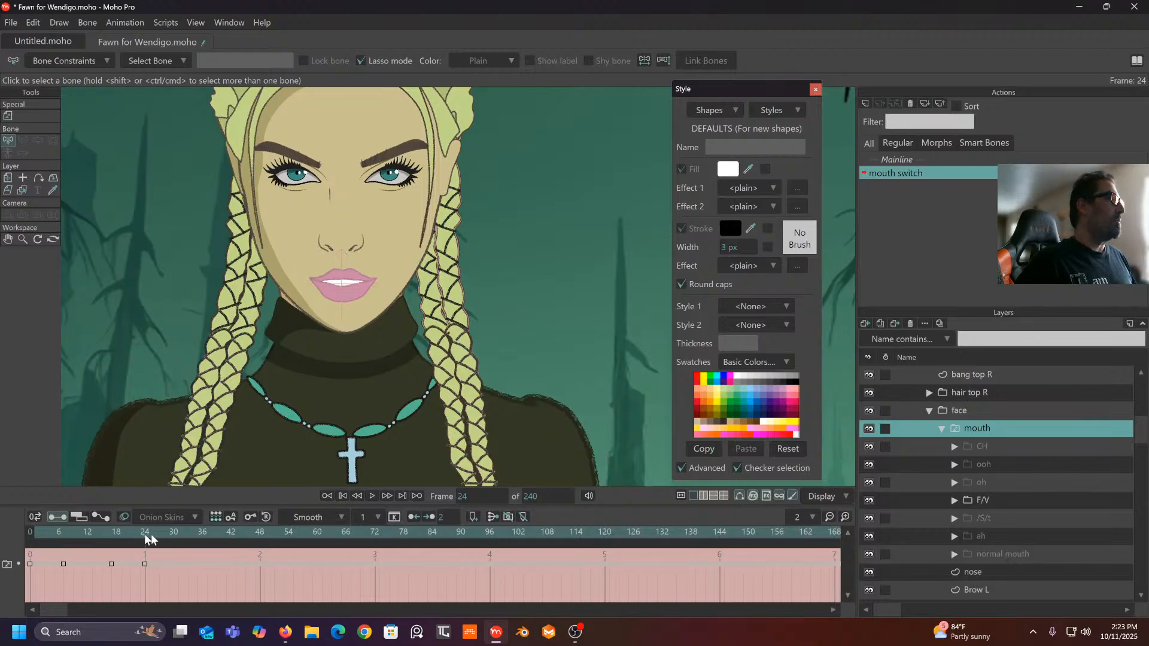
click(178, 542)
drag(178, 541, 179, 541)
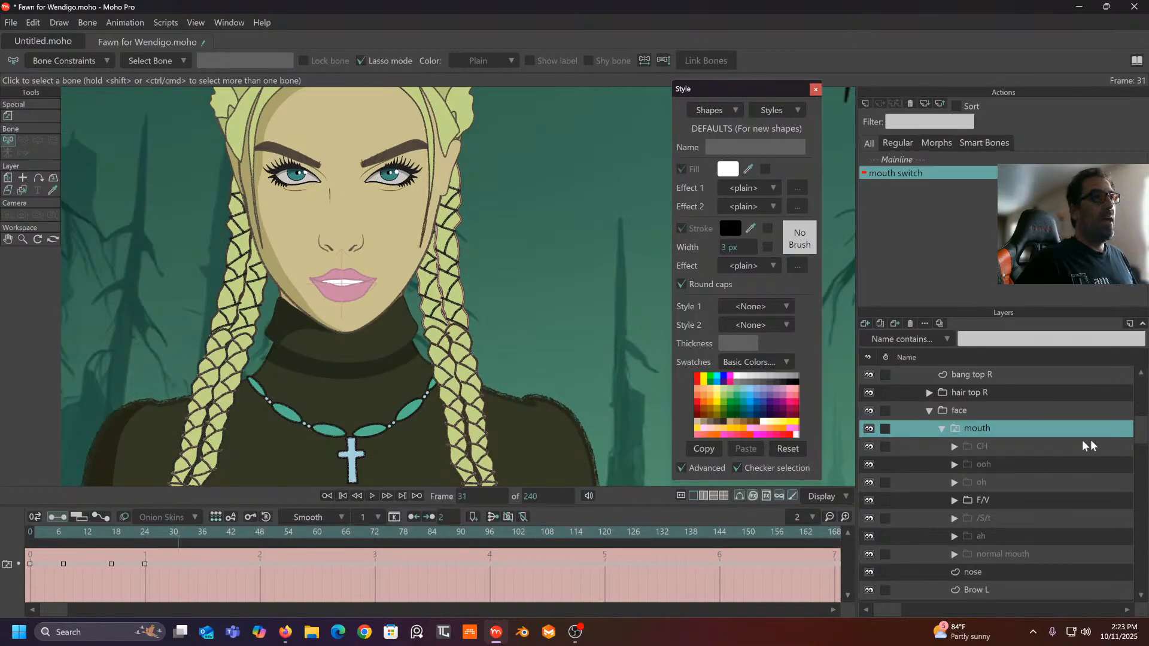
right_click(1010, 426)
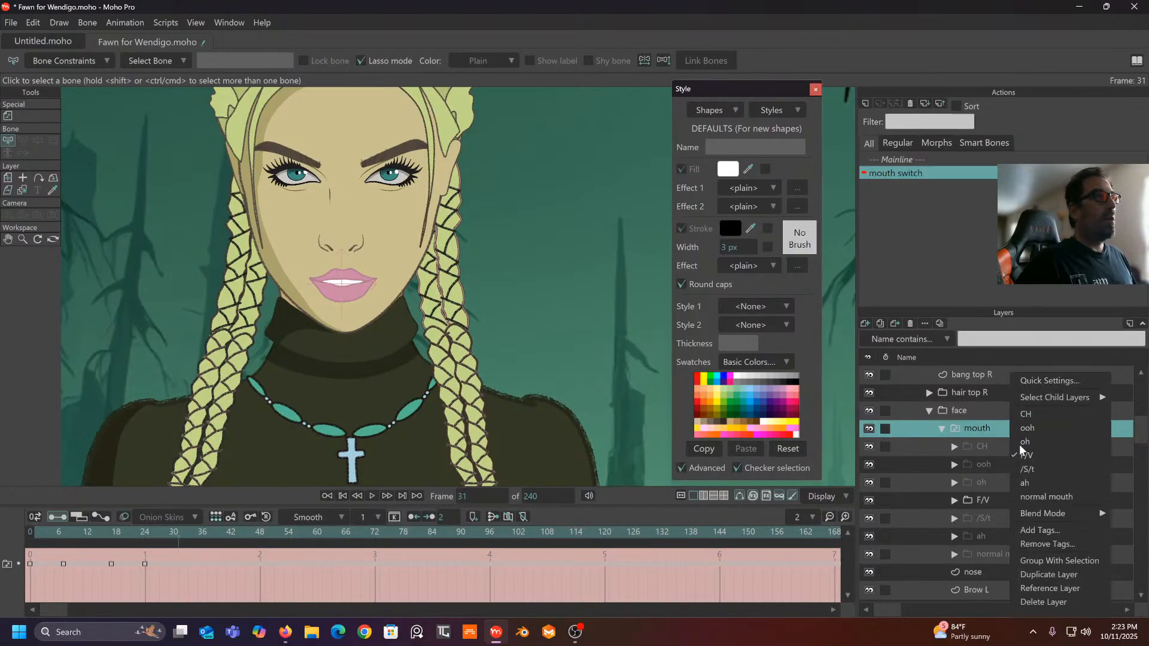
click(1018, 445)
click(213, 542)
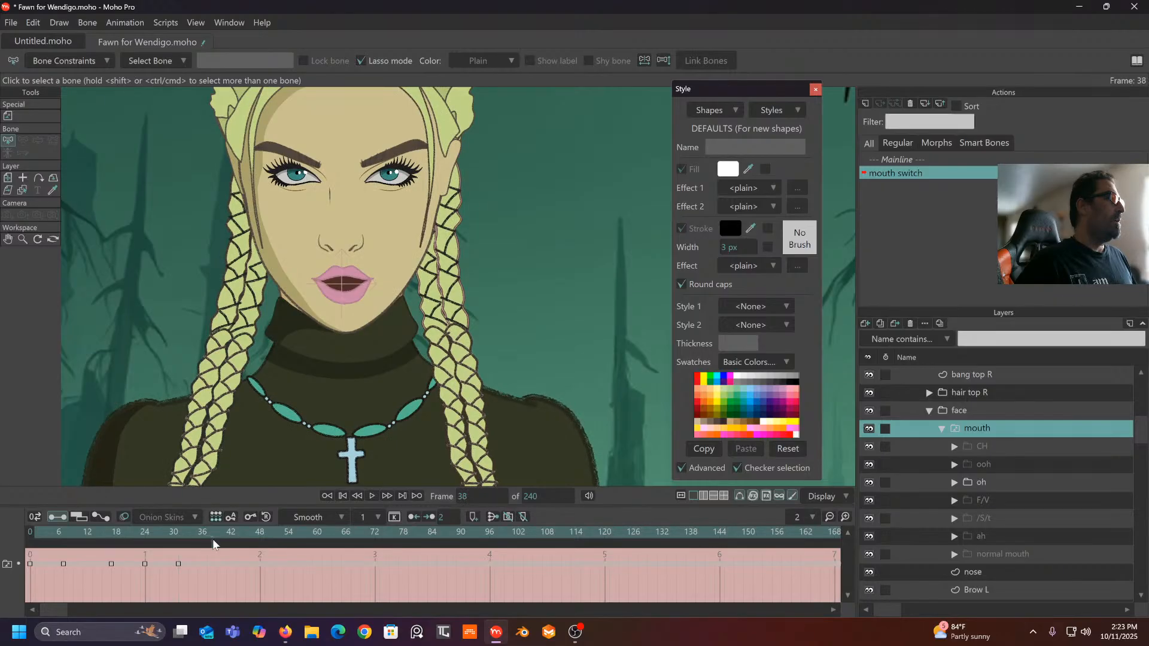
right_click(1019, 433)
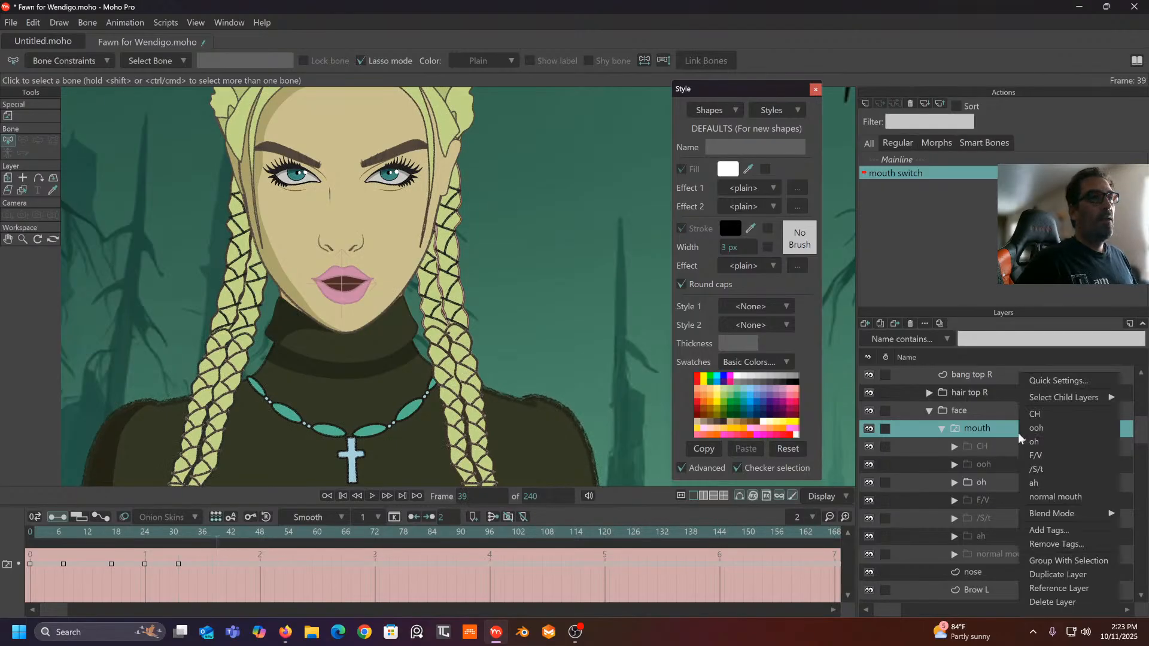
click(1039, 428)
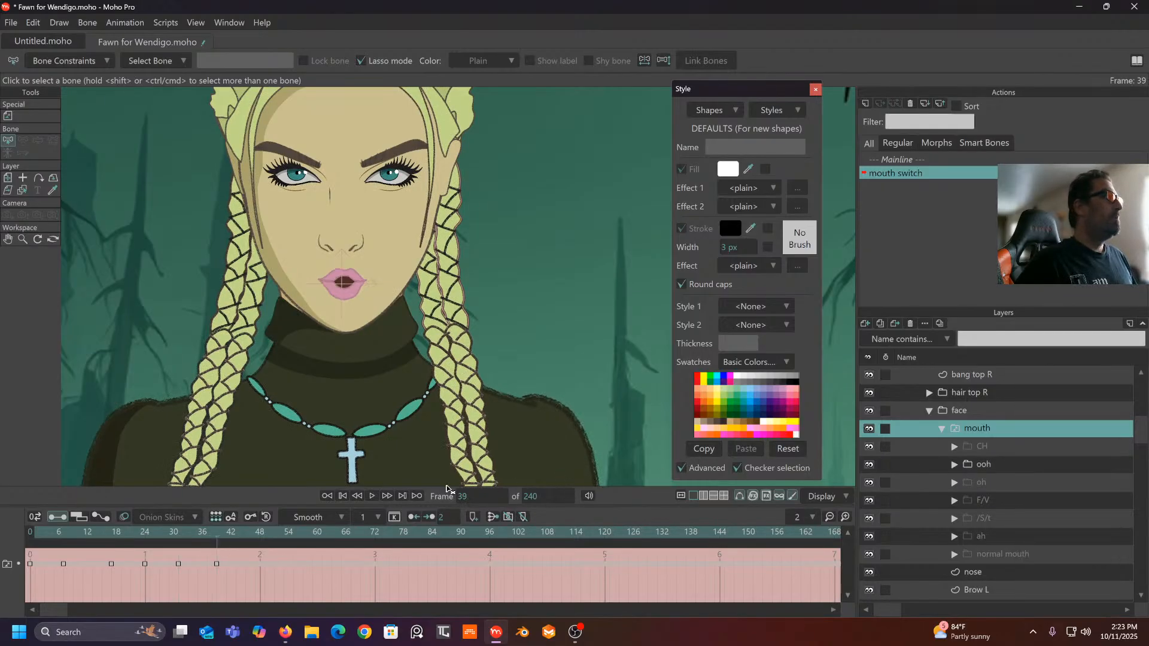
drag(246, 544, 250, 544)
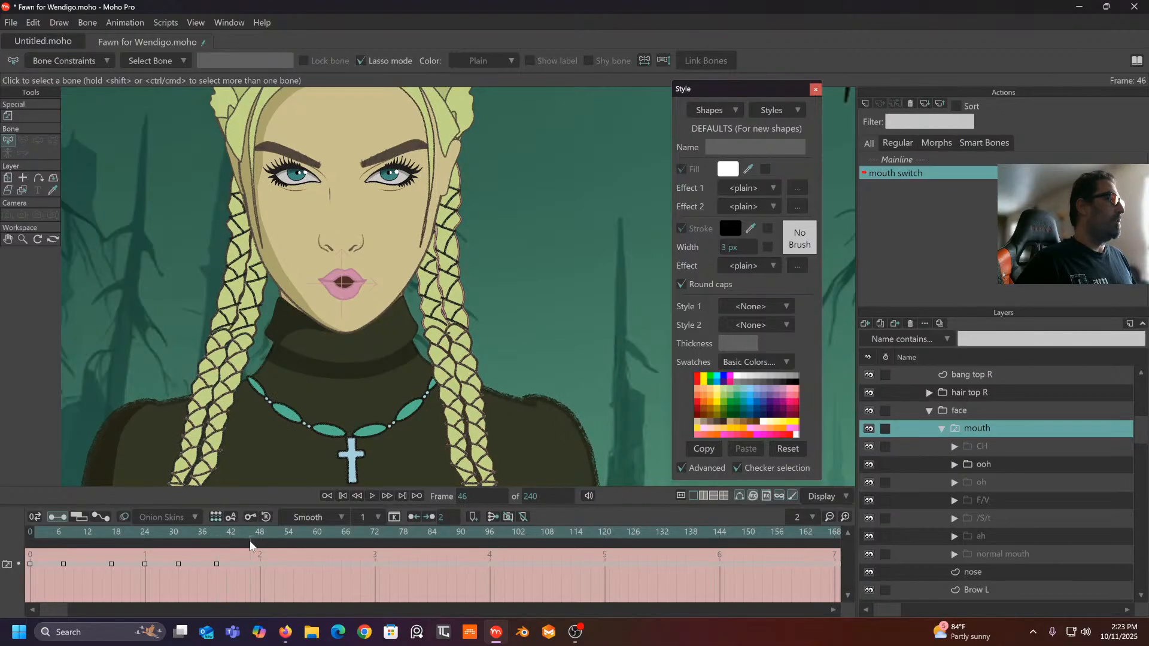
right_click(999, 430)
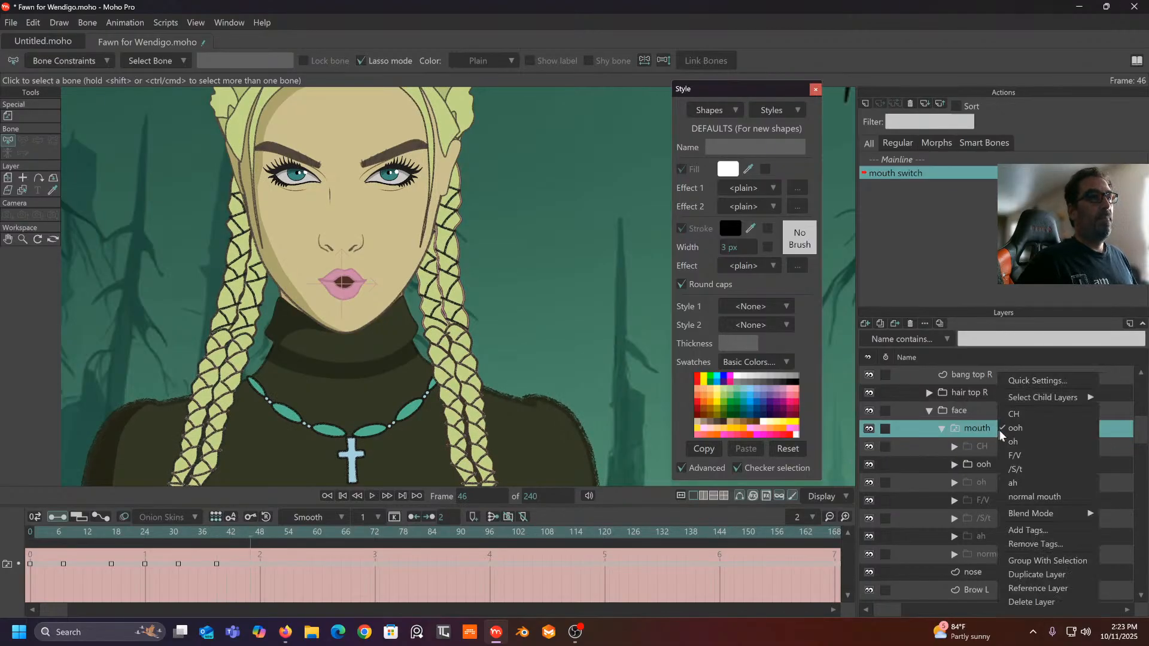
click(1018, 414)
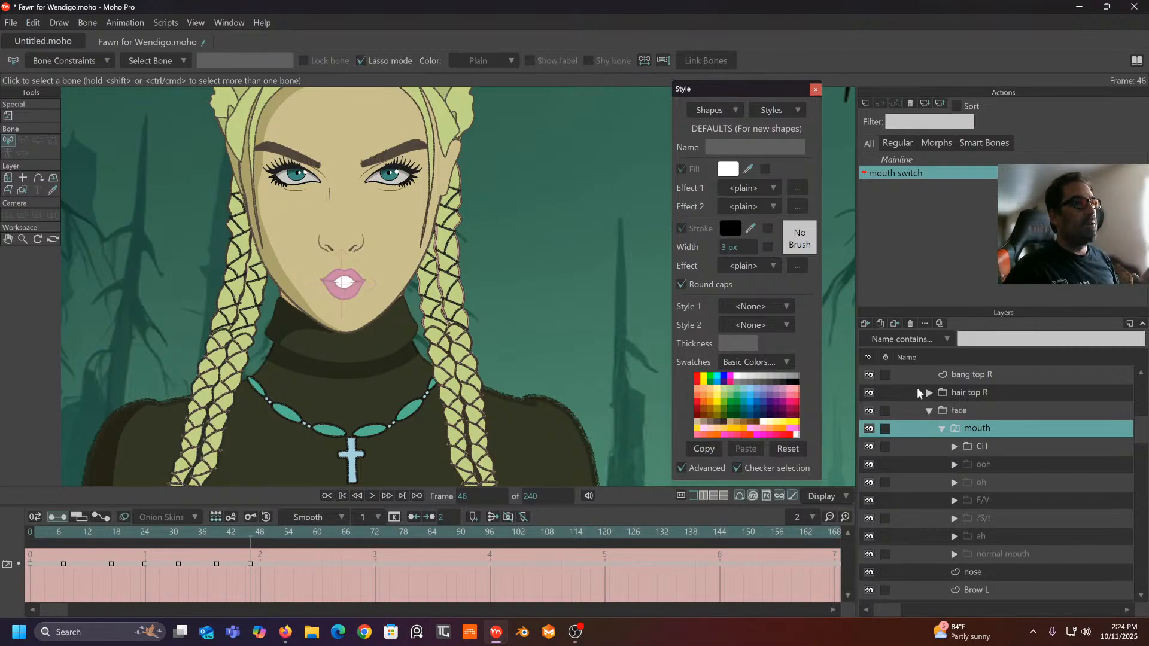
- Return to Mainline, select the Fawn layer and drop the mouth switch bone's strength to 0
double_click(909, 161)
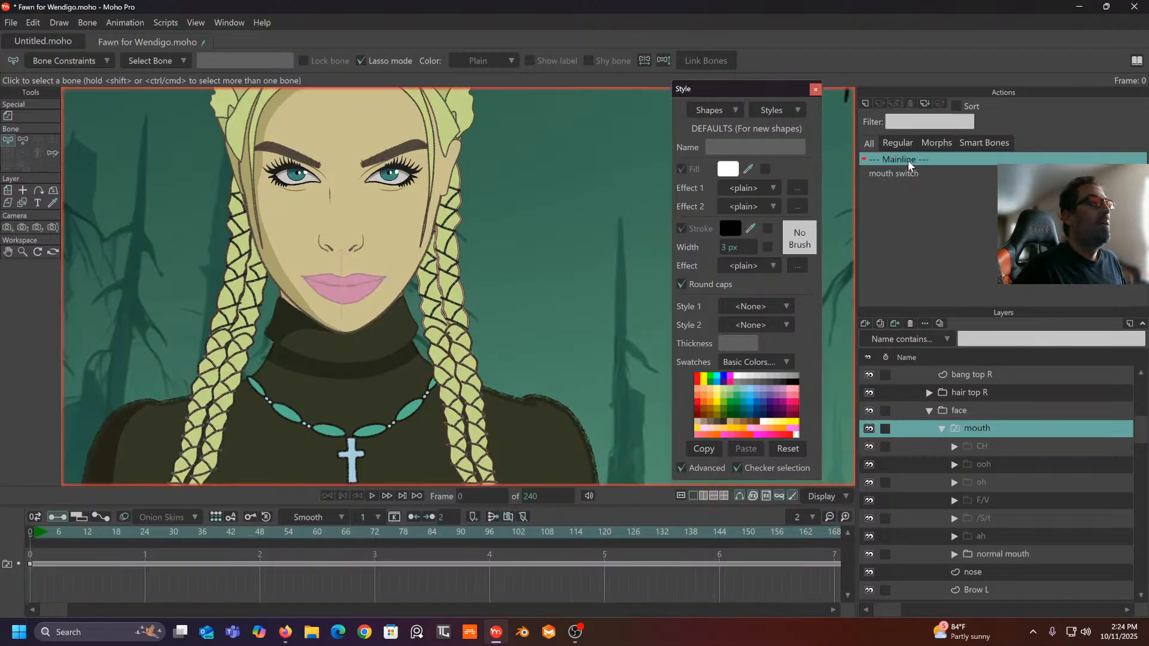
scroll(1032, 429, up, 2)
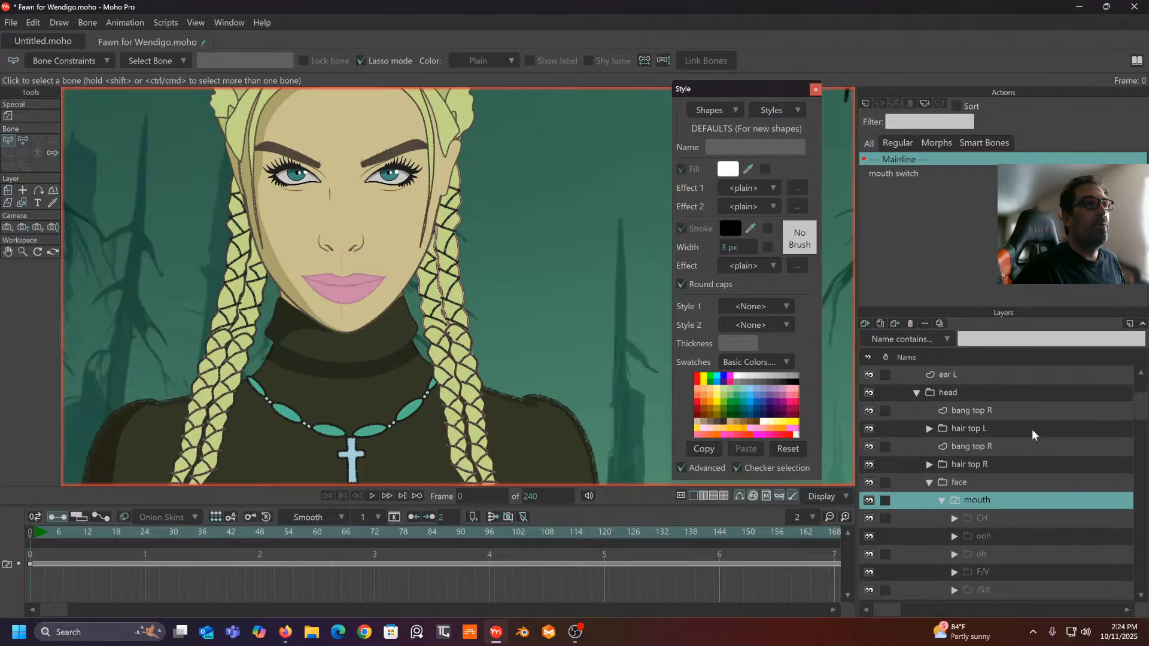
click(949, 375)
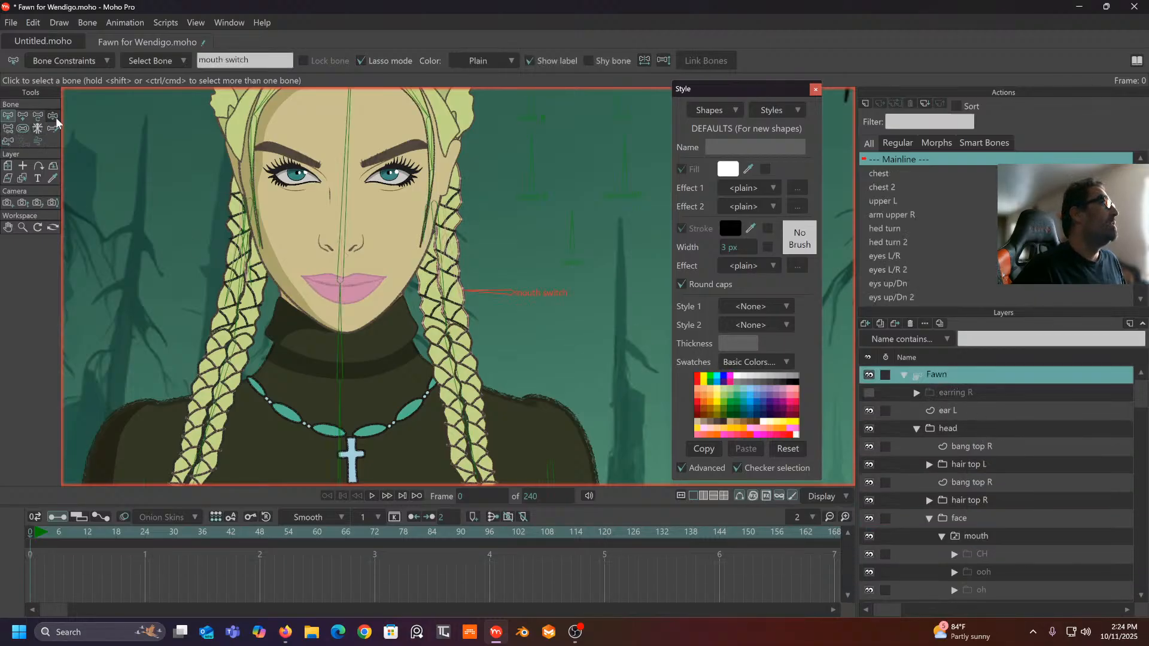
click(53, 116)
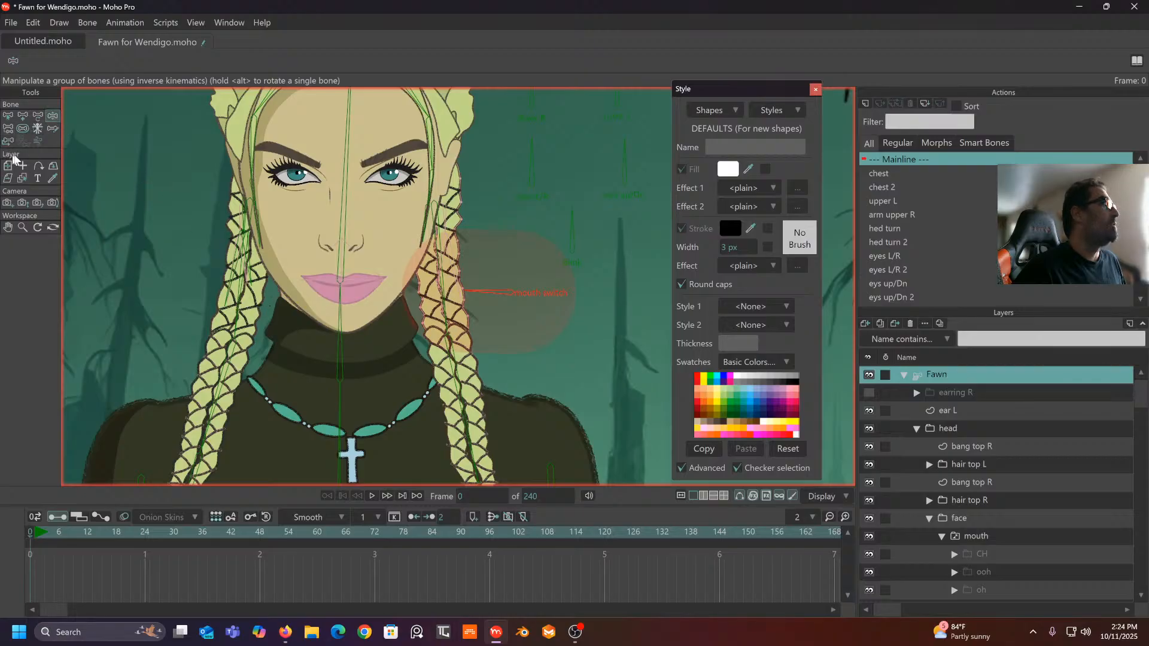
click(23, 129)
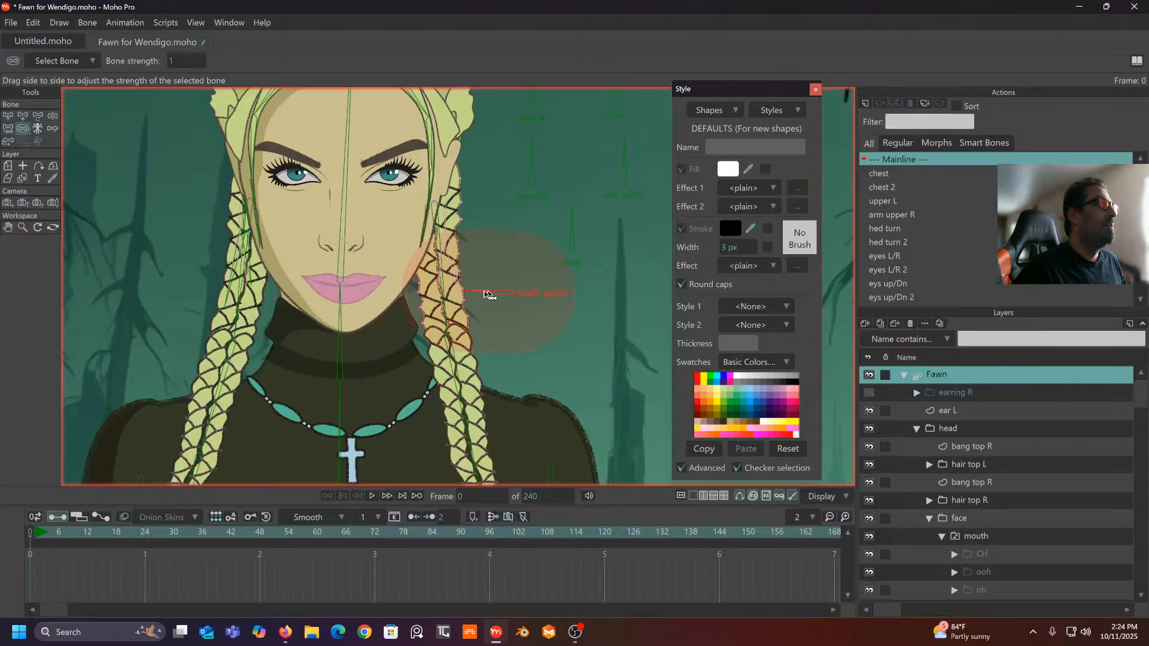
drag(487, 299, 196, 291)
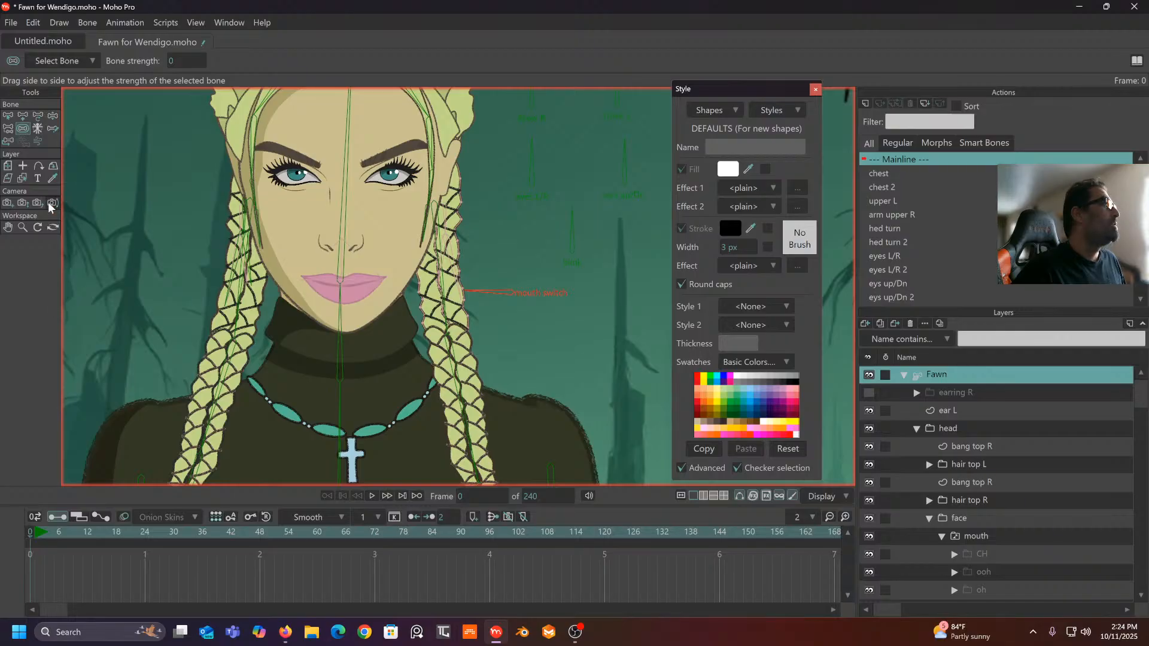
- Test-rotate the mouth switch bone up at frame 1 and left at frame 0
click(36, 533)
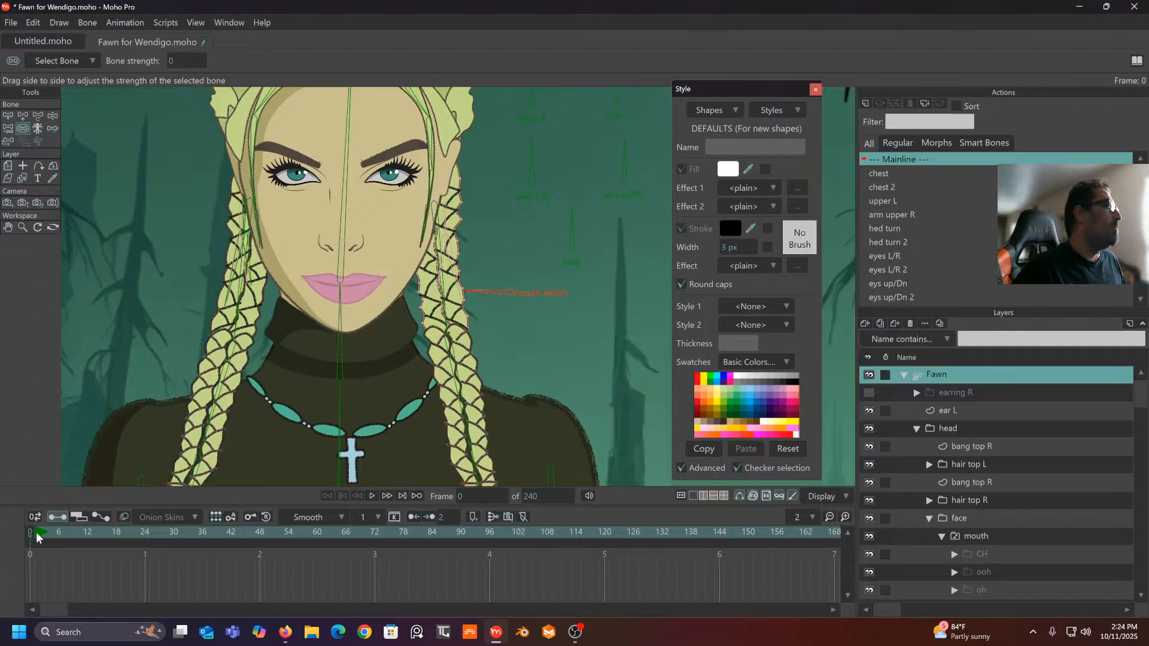
click(36, 535)
key(b)
click(37, 116)
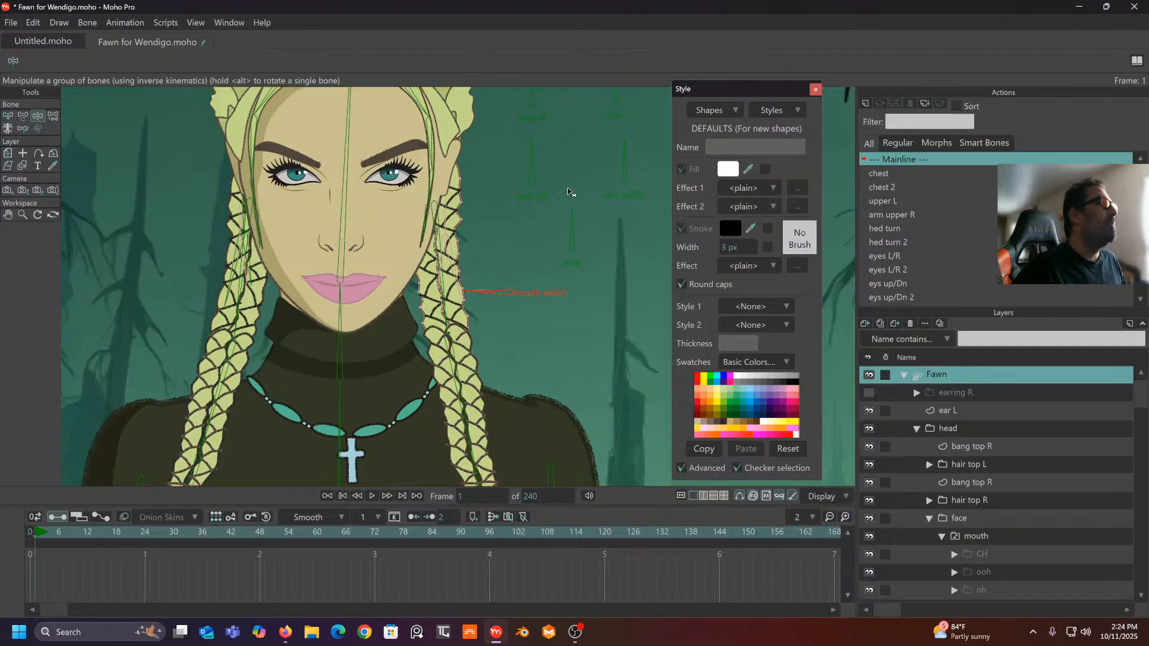
drag(505, 309, 553, 262)
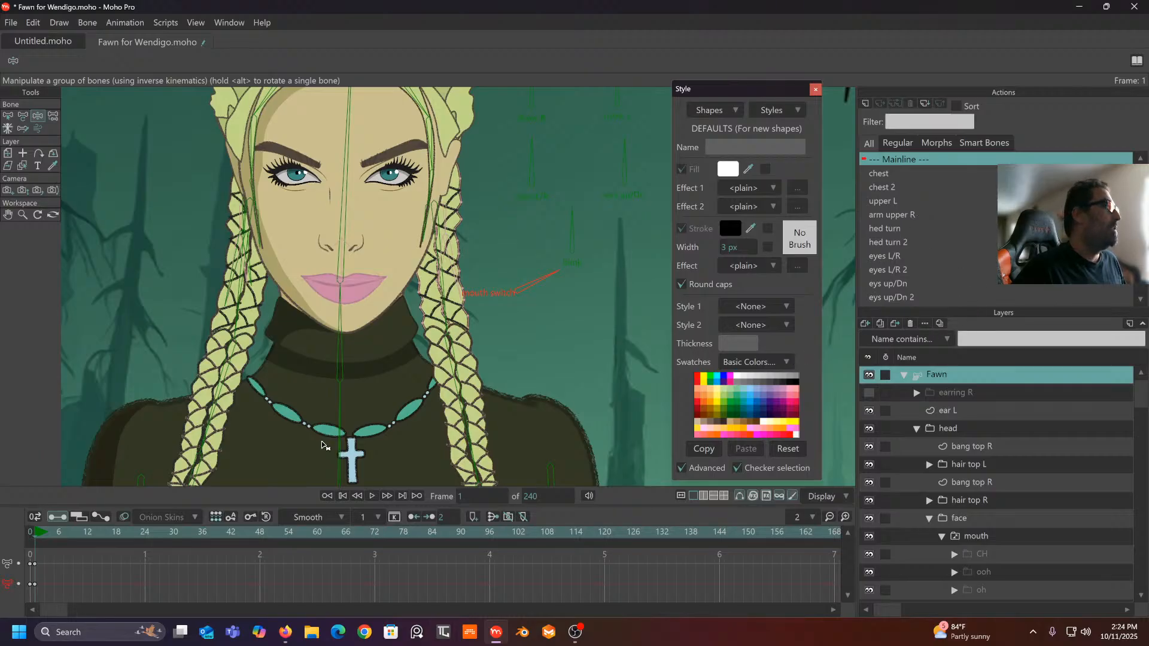
click(31, 533)
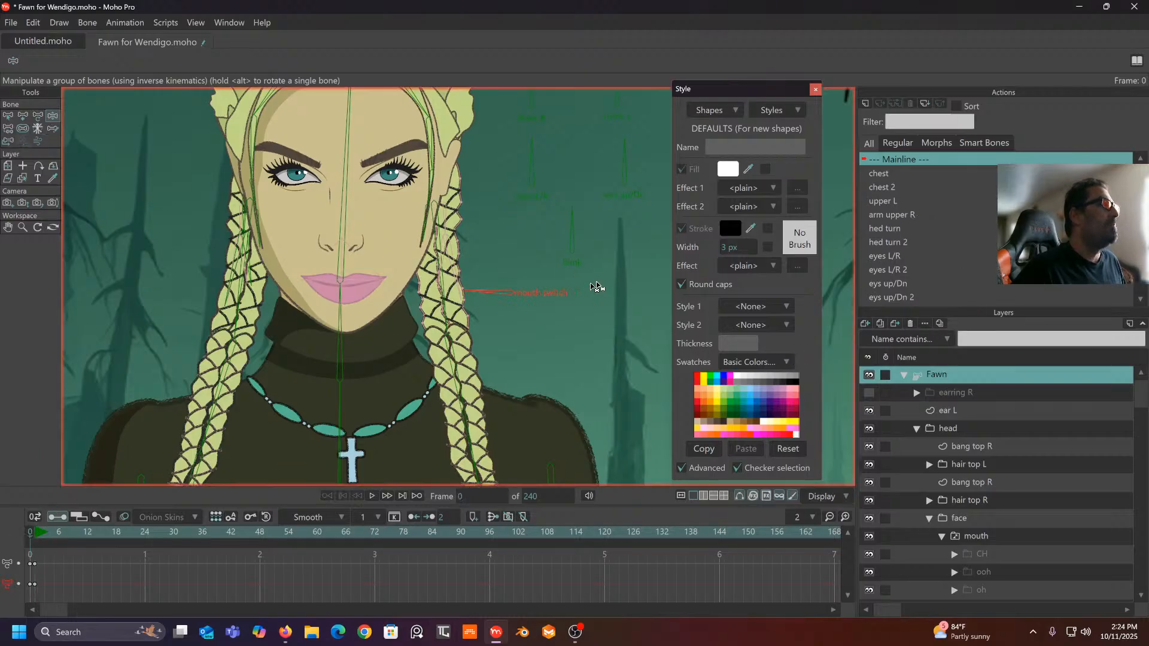
drag(597, 265, 480, 284)
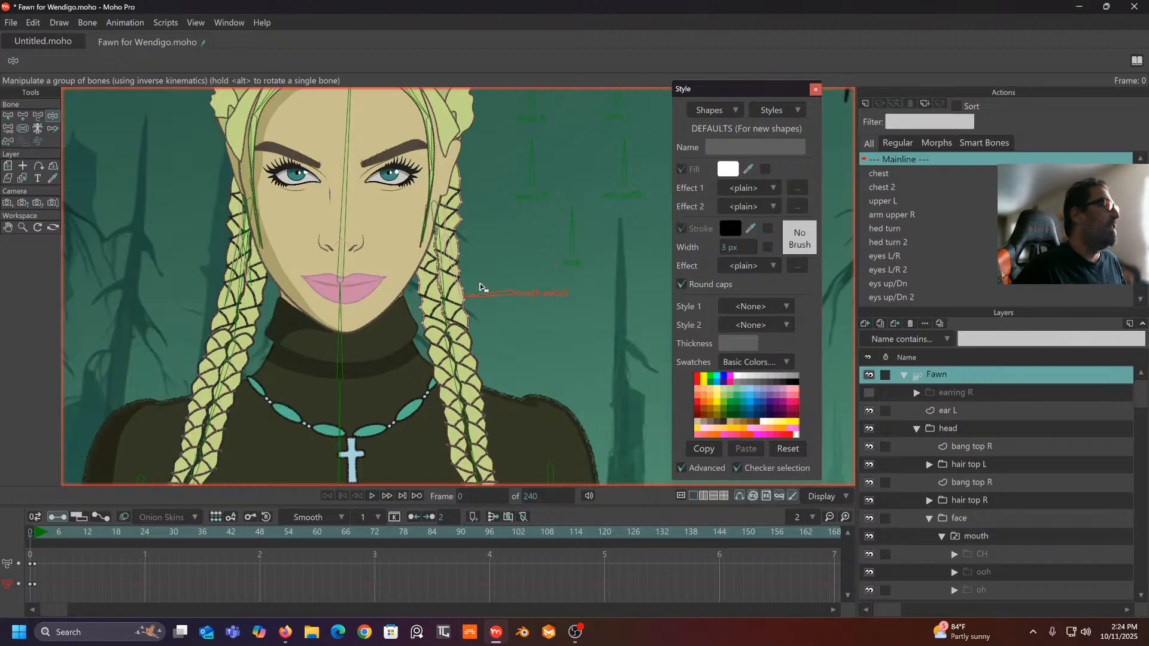
- Delete the mouth switch bone and reselect the Fawn bone layer
click(8, 116)
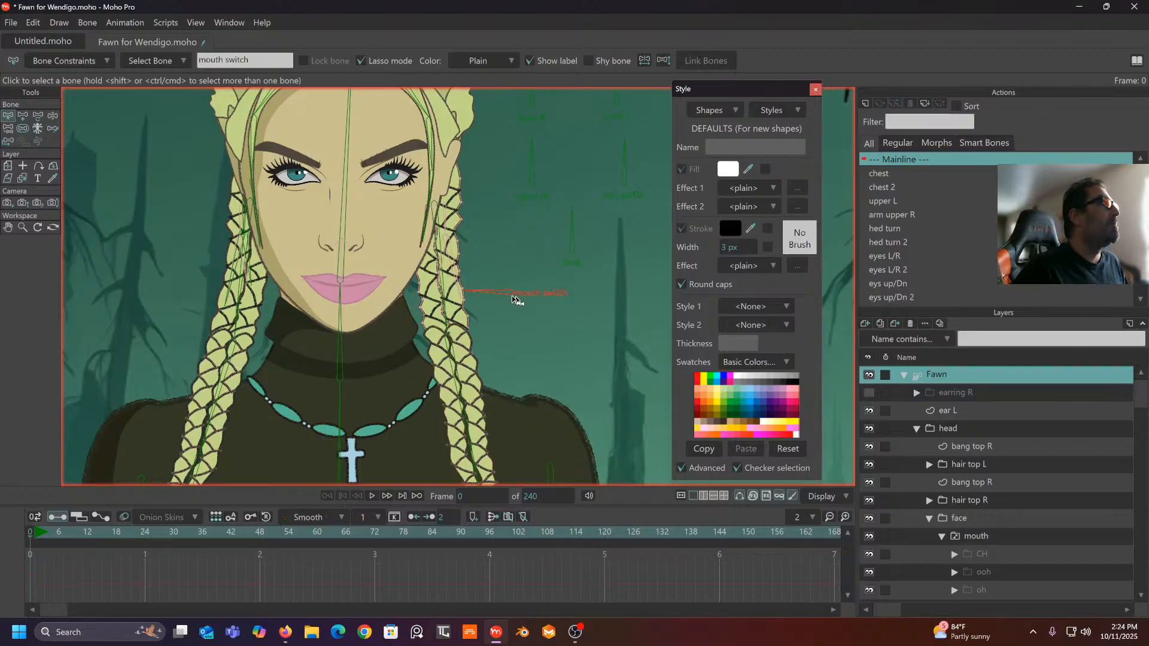
key(Delete)
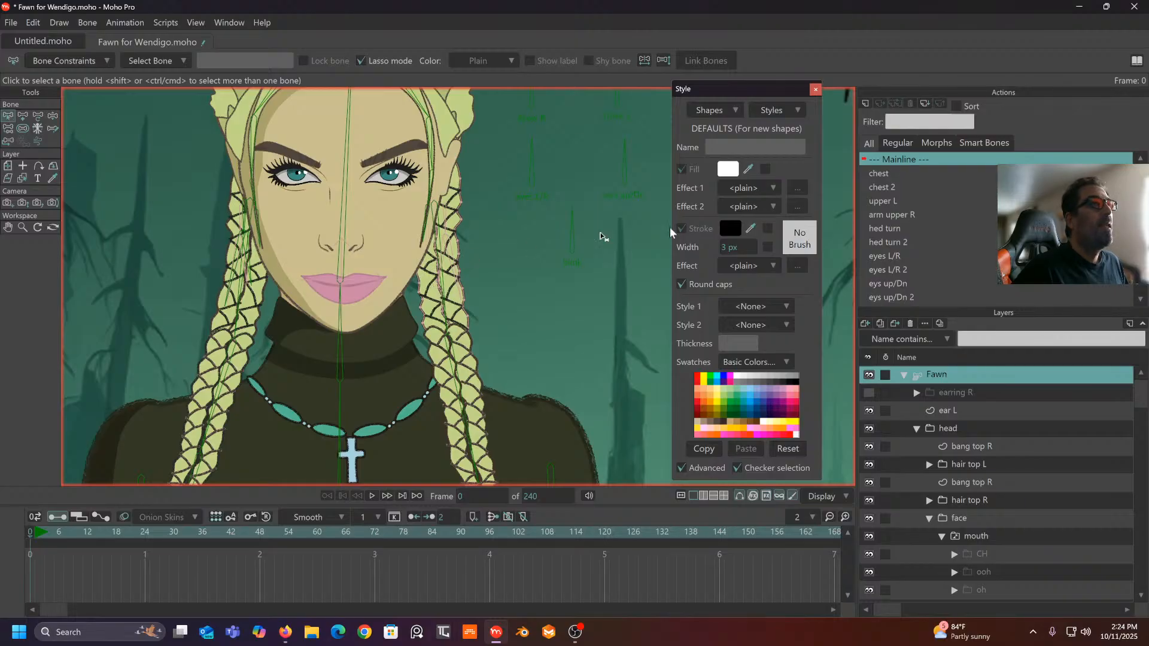
scroll(991, 472, down, 3)
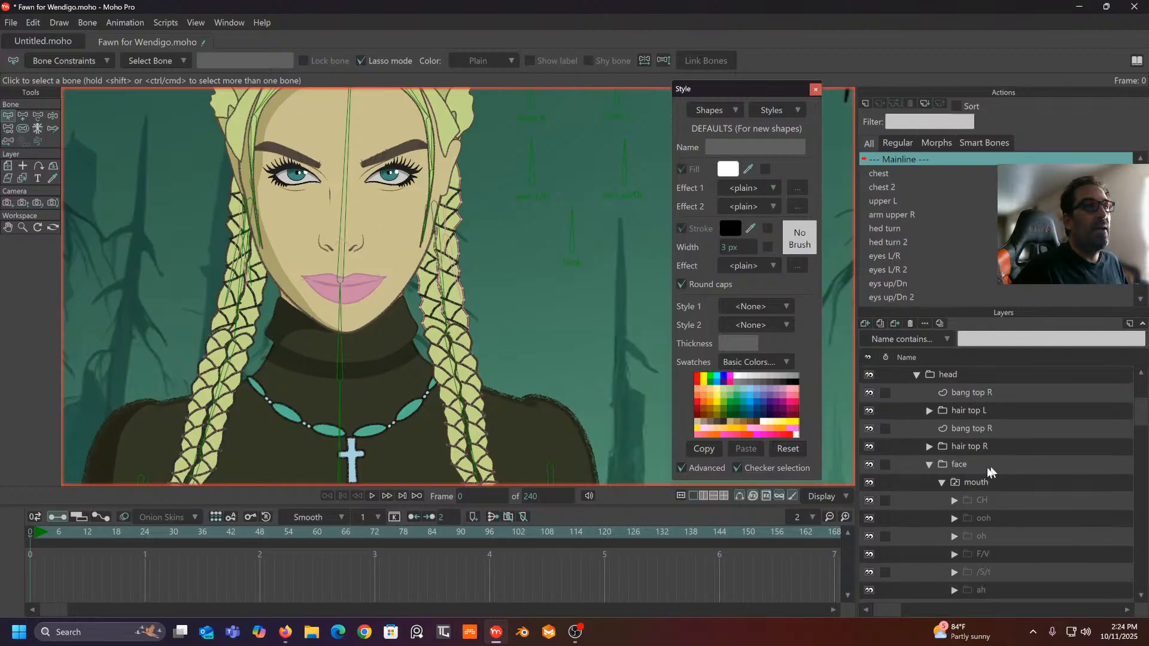
click(978, 483)
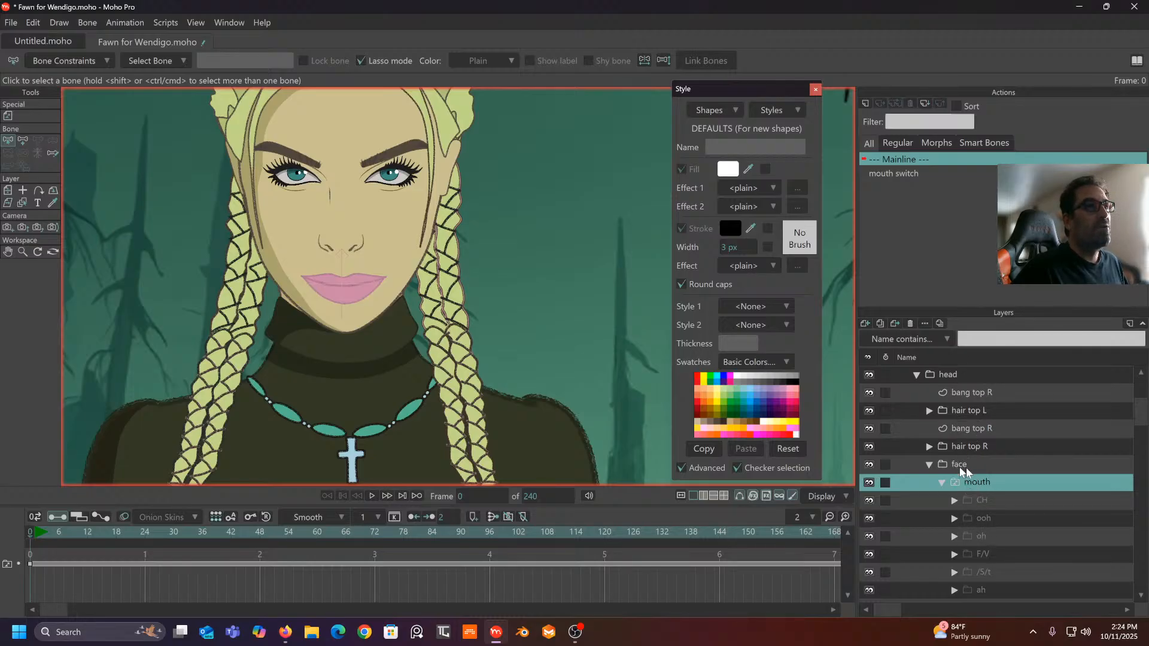
scroll(962, 455, up, 3)
click(948, 376)
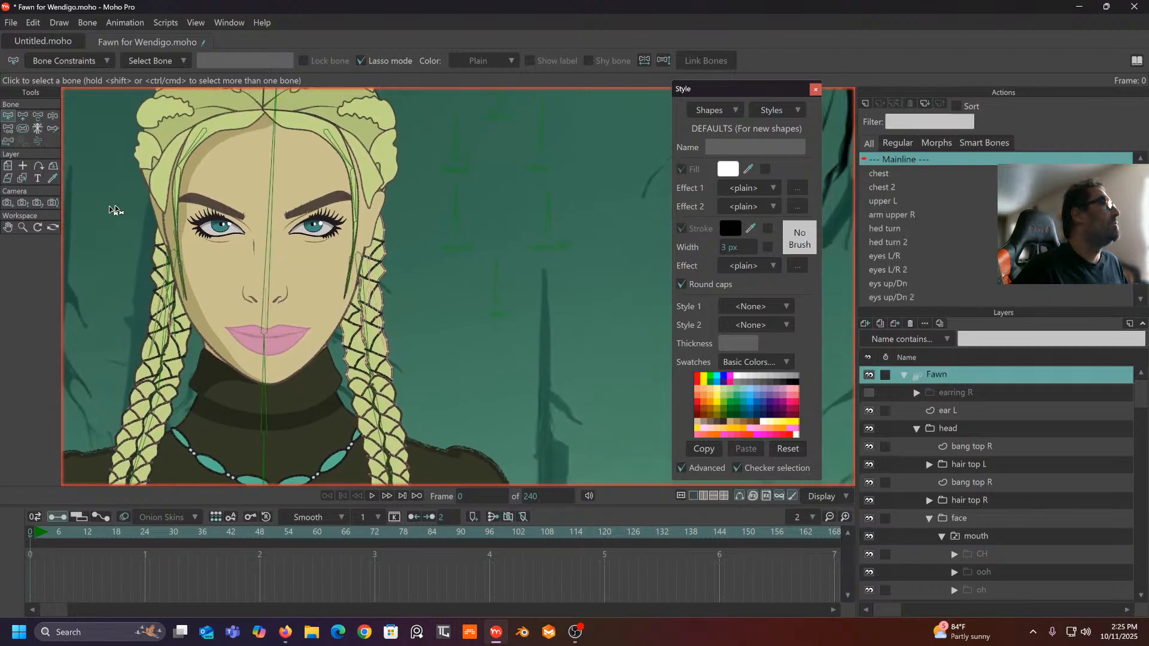
- Draw a new bone by the chin named 'mouth switch' and create its 'mouth switch 2' action
click(22, 116)
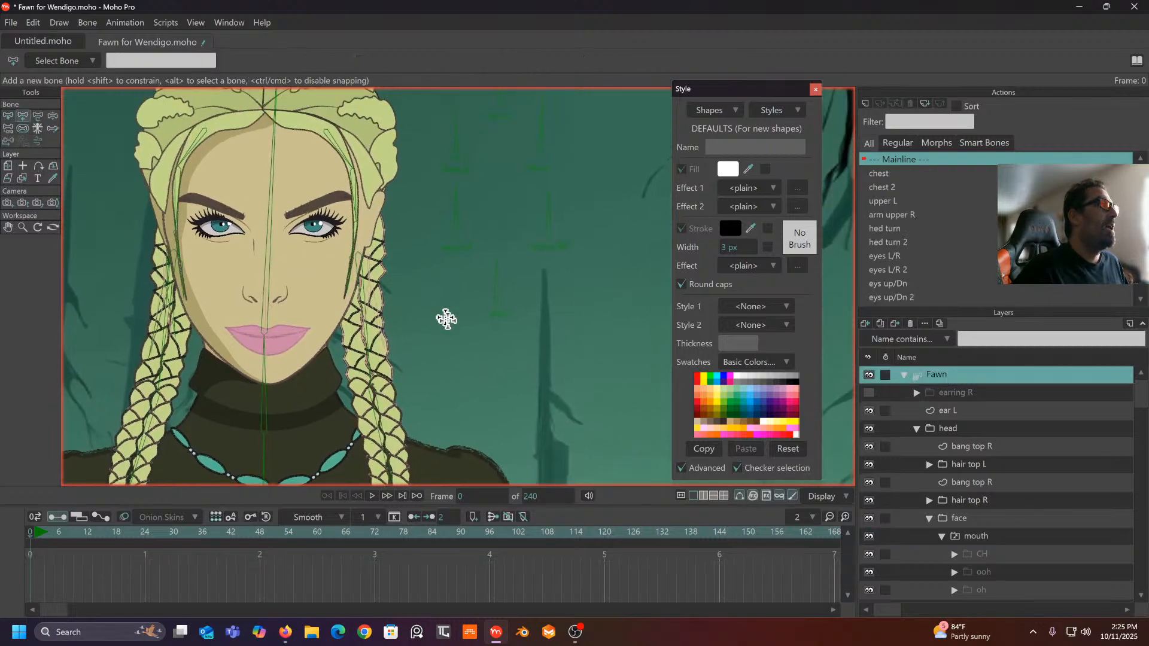
drag(441, 347, 441, 307)
click(140, 58)
text(mouth sw)
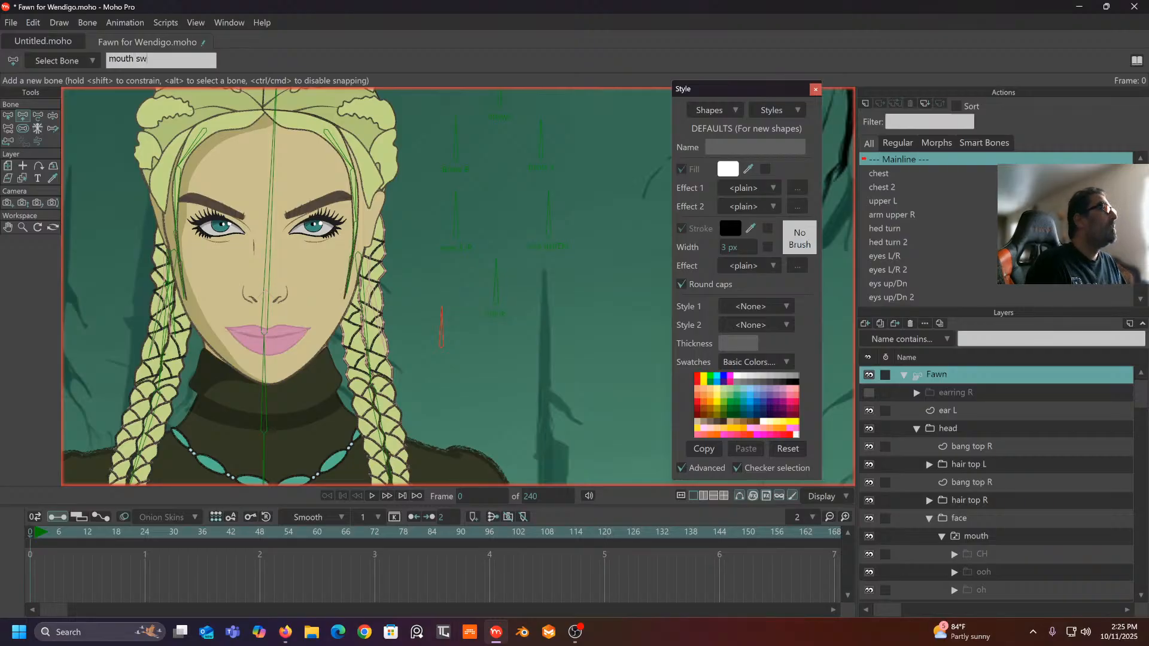
text(itch)
key(Return)
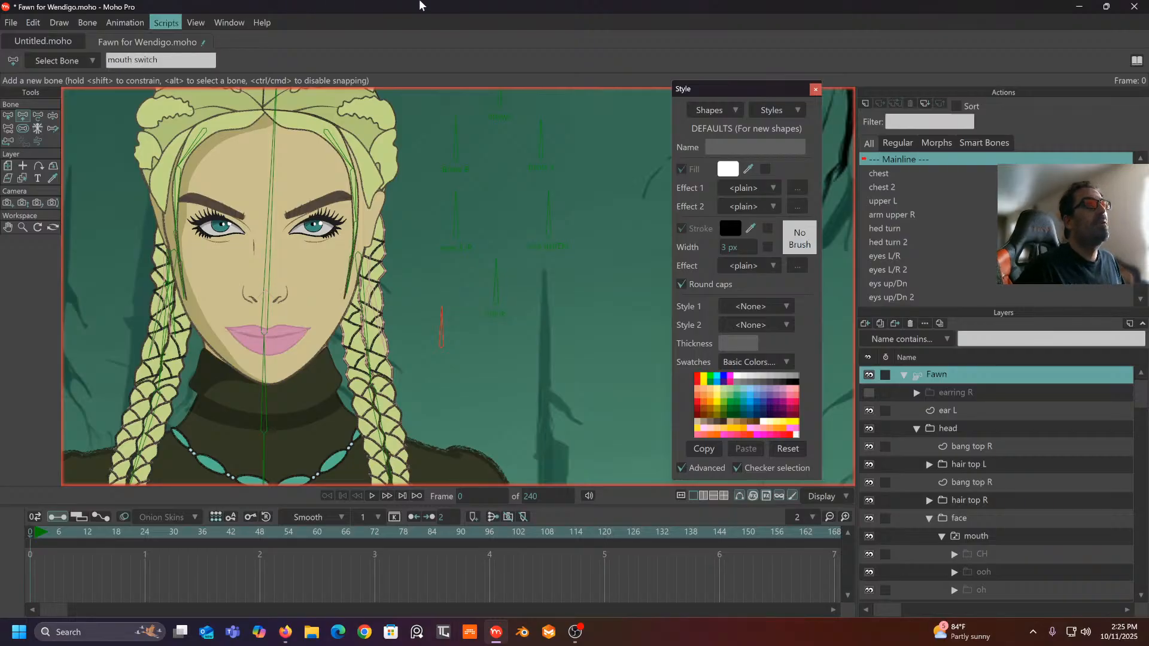
click(866, 104)
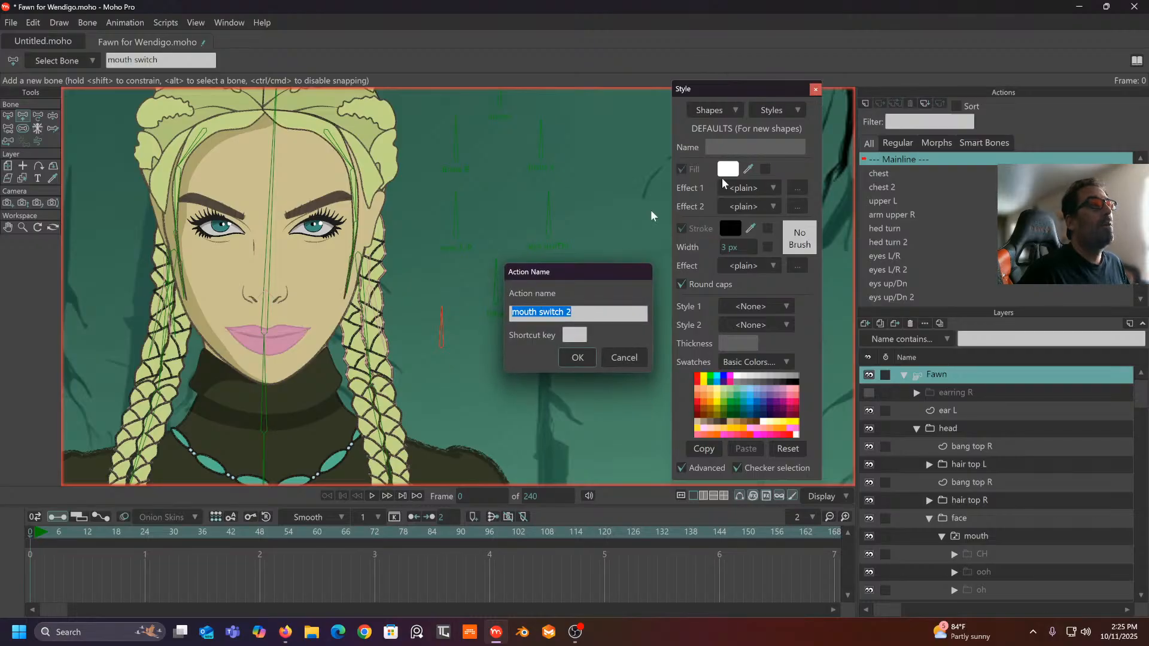
click(573, 357)
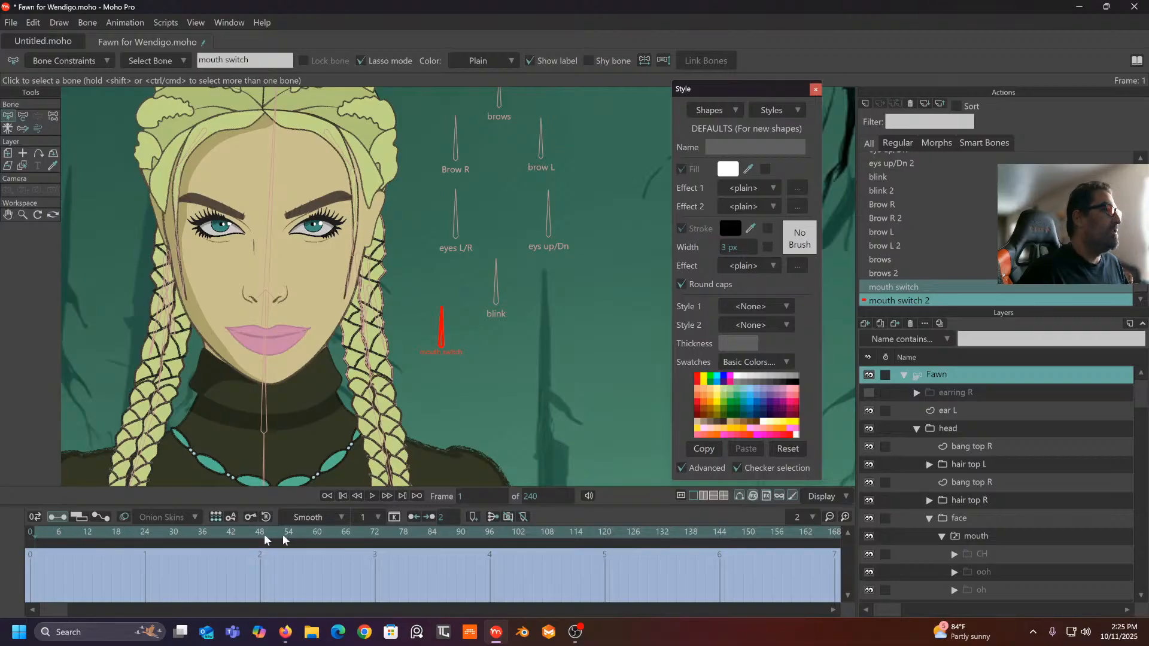
- At frame 0, check the mouth layer's shapes and rotate the mouth switch bone to point left
click(28, 533)
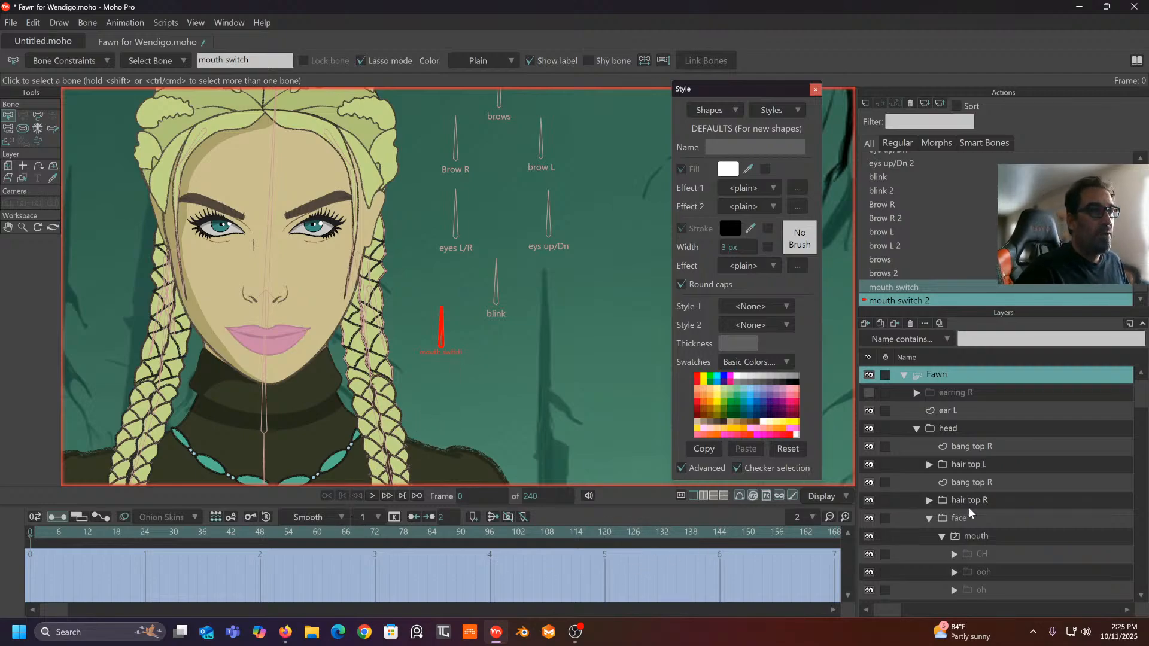
scroll(968, 507, down, 1)
scroll(968, 507, down, 1)
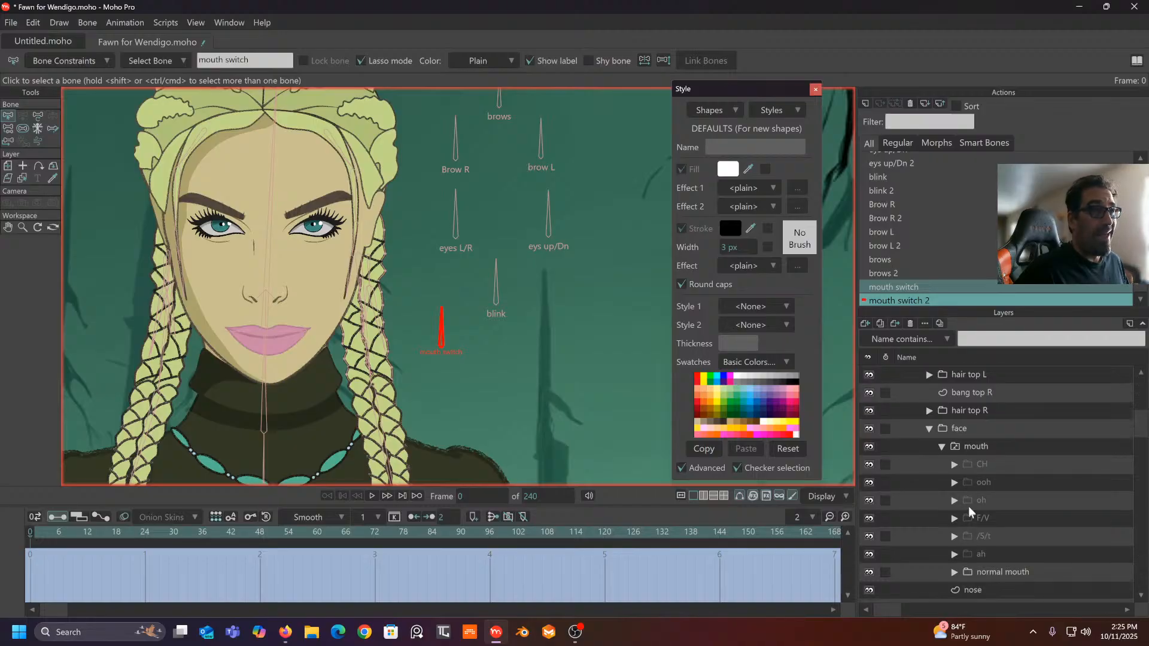
right_click(994, 447)
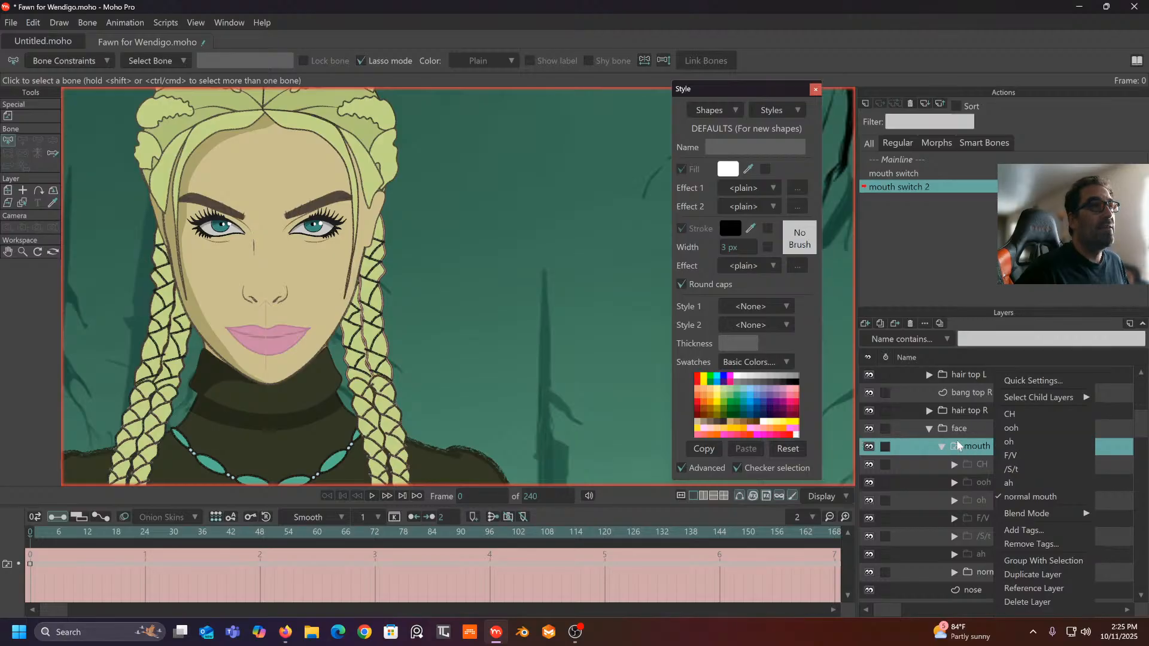
scroll(964, 420, up, 3)
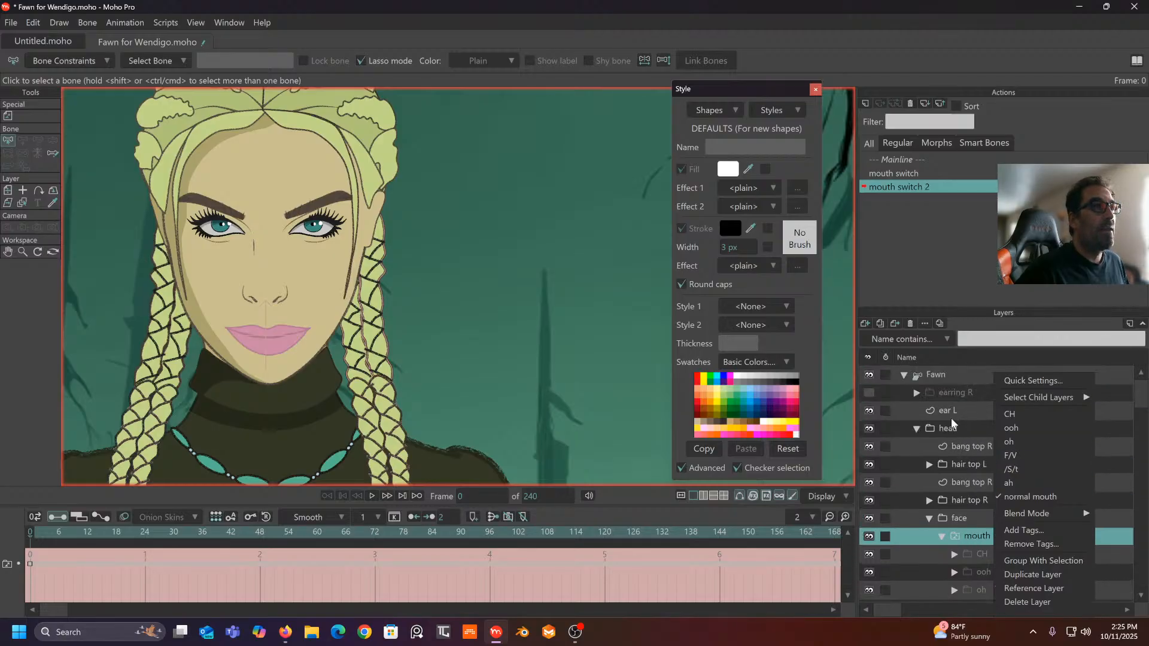
click(950, 381)
click(946, 374)
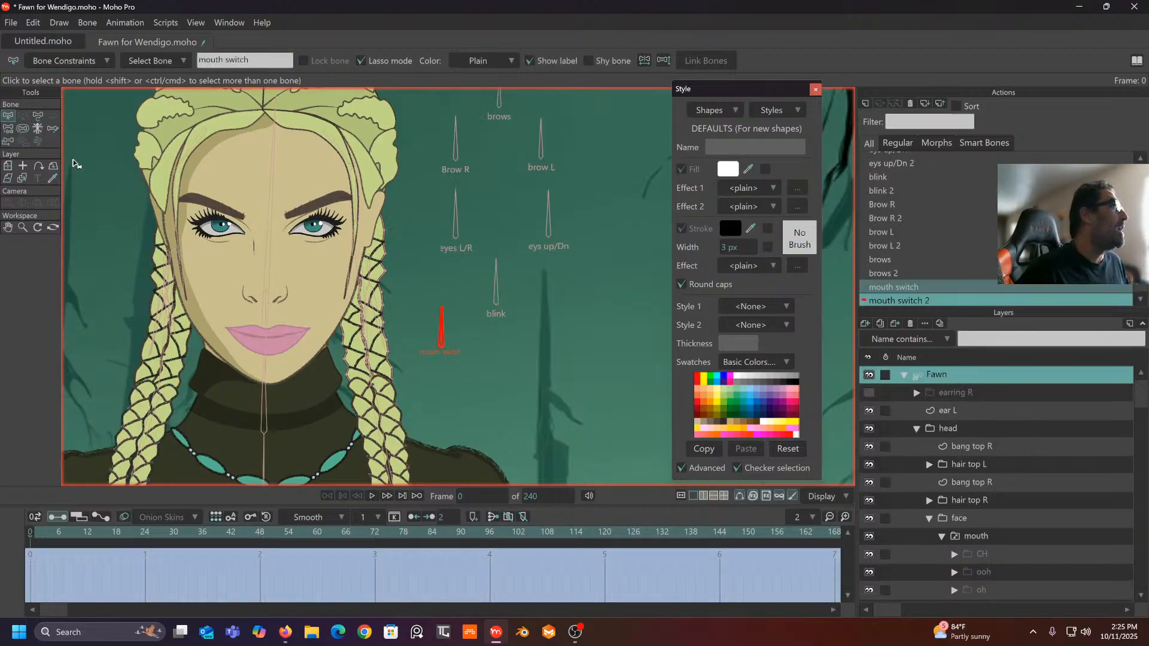
click(35, 117)
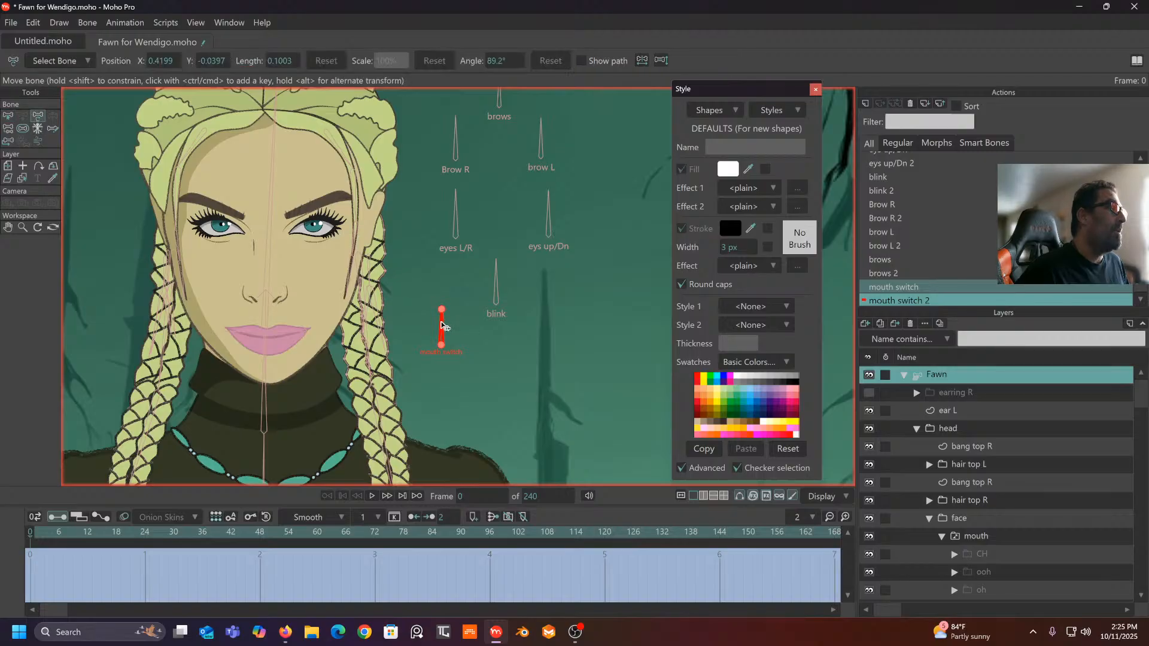
drag(441, 327, 408, 344)
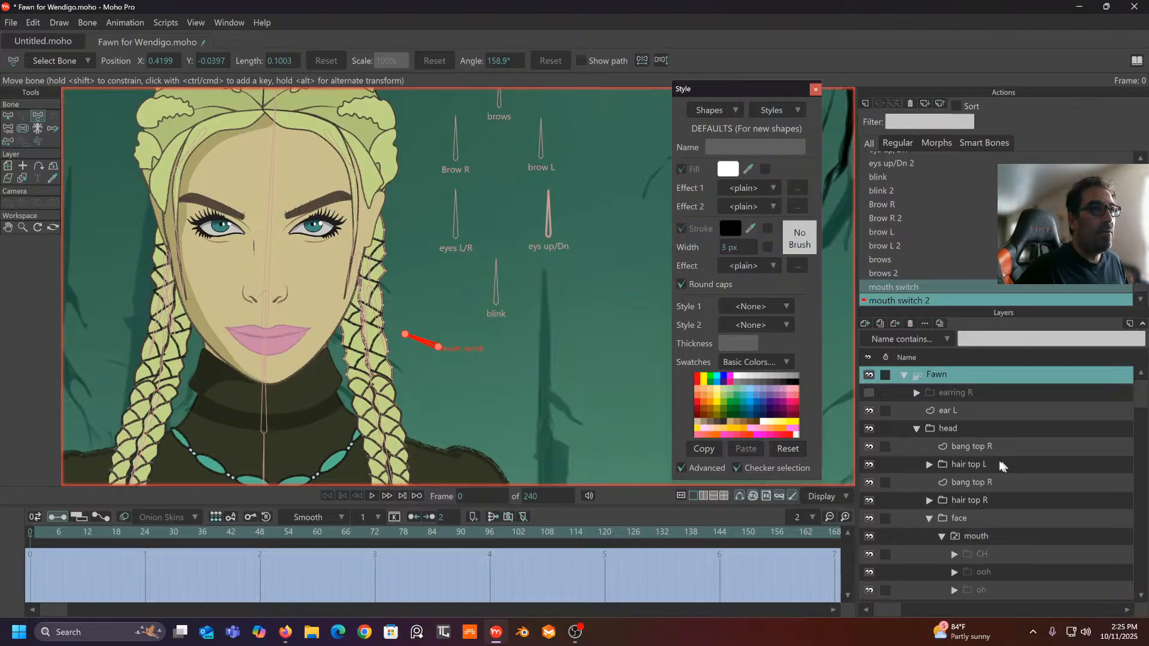
- Try the ah mouth, undo it, keep normal mouth active, and reselect the Fawn layer
scroll(976, 501, down, 2)
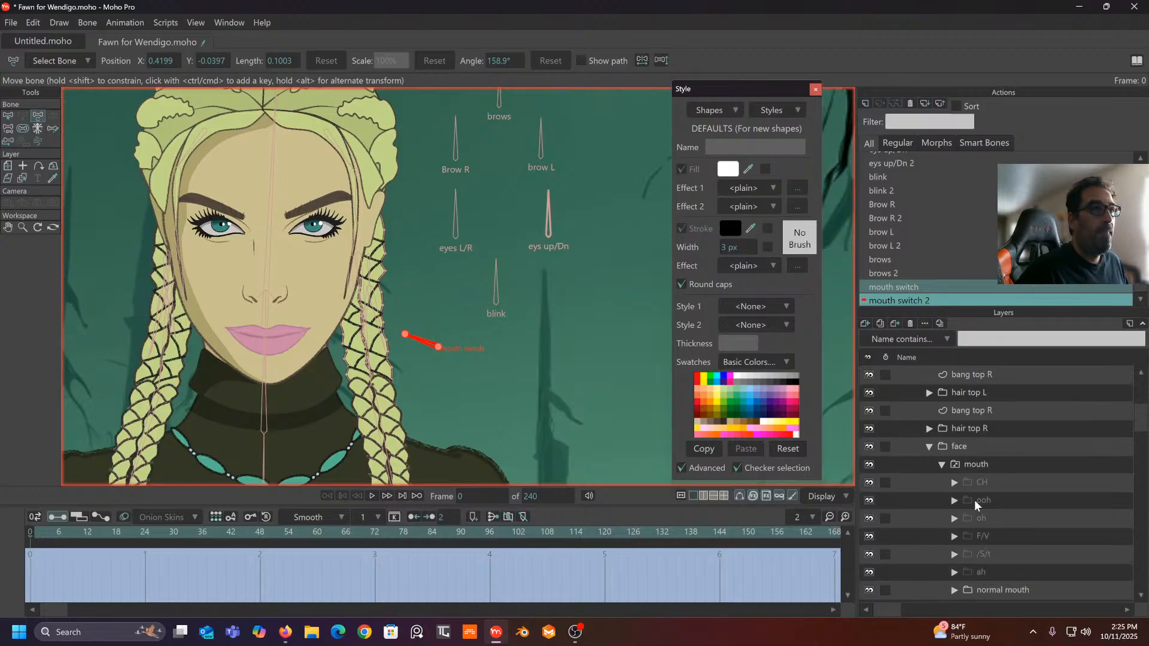
right_click(1009, 463)
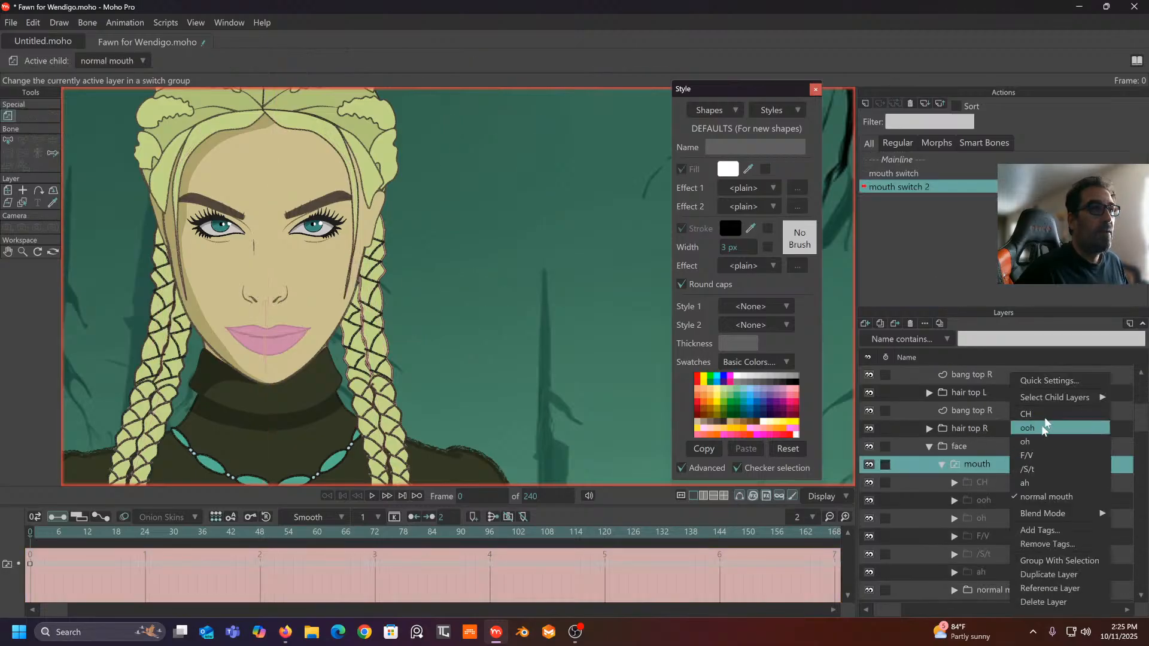
mouse_move(1047, 393)
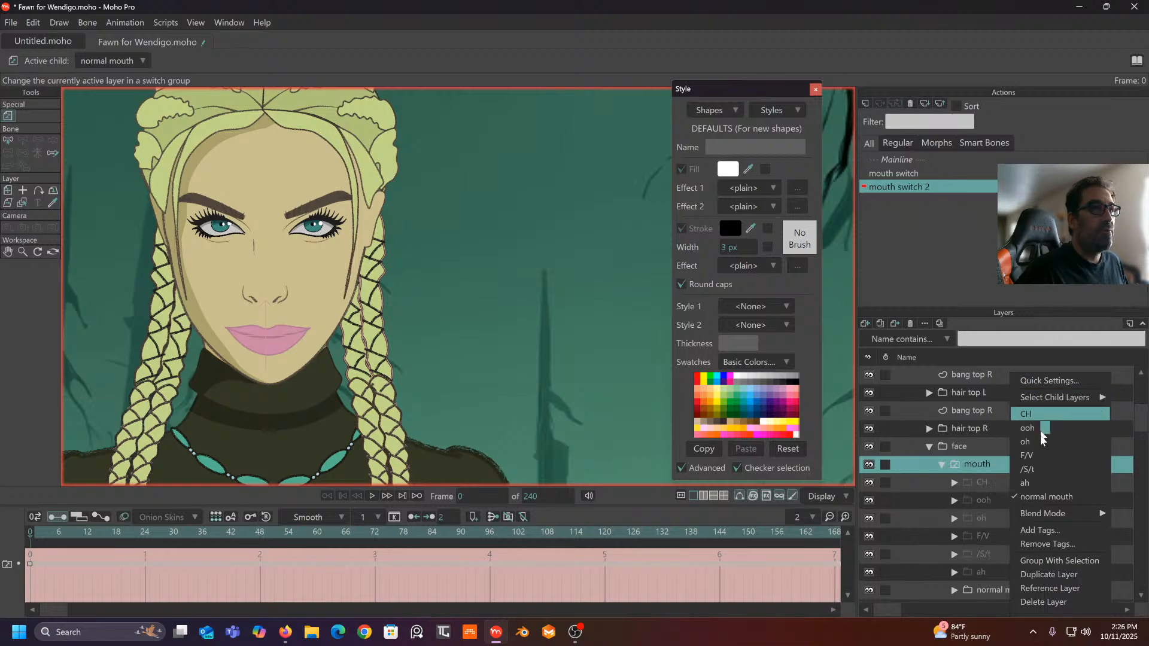
click(1036, 482)
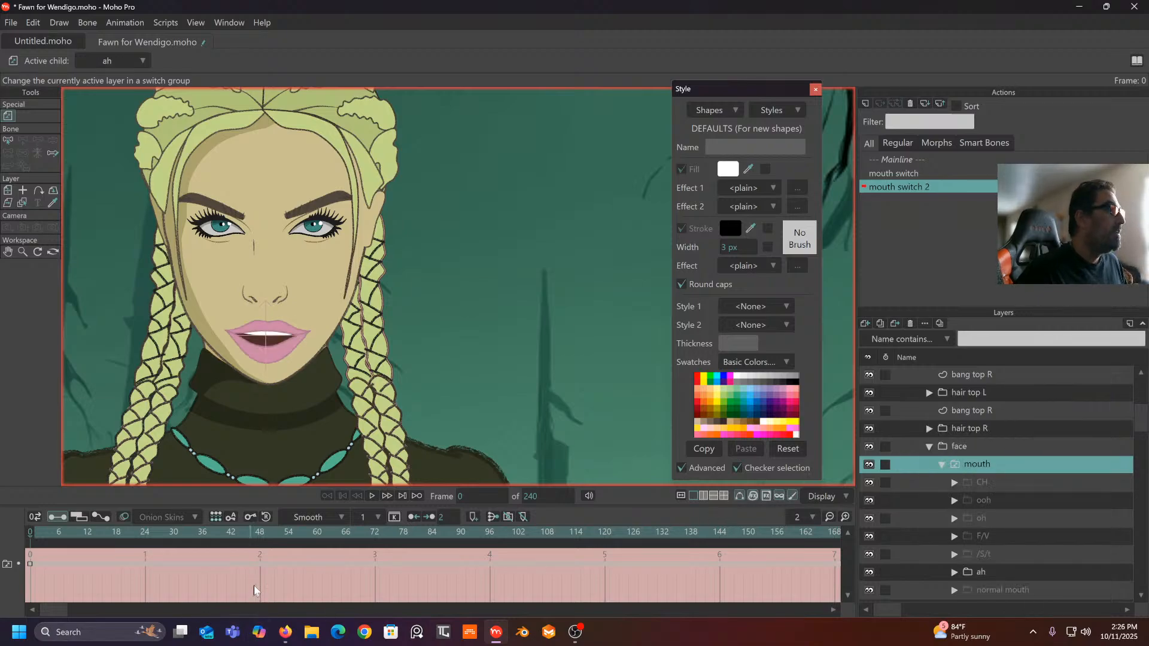
key(ctrl+z)
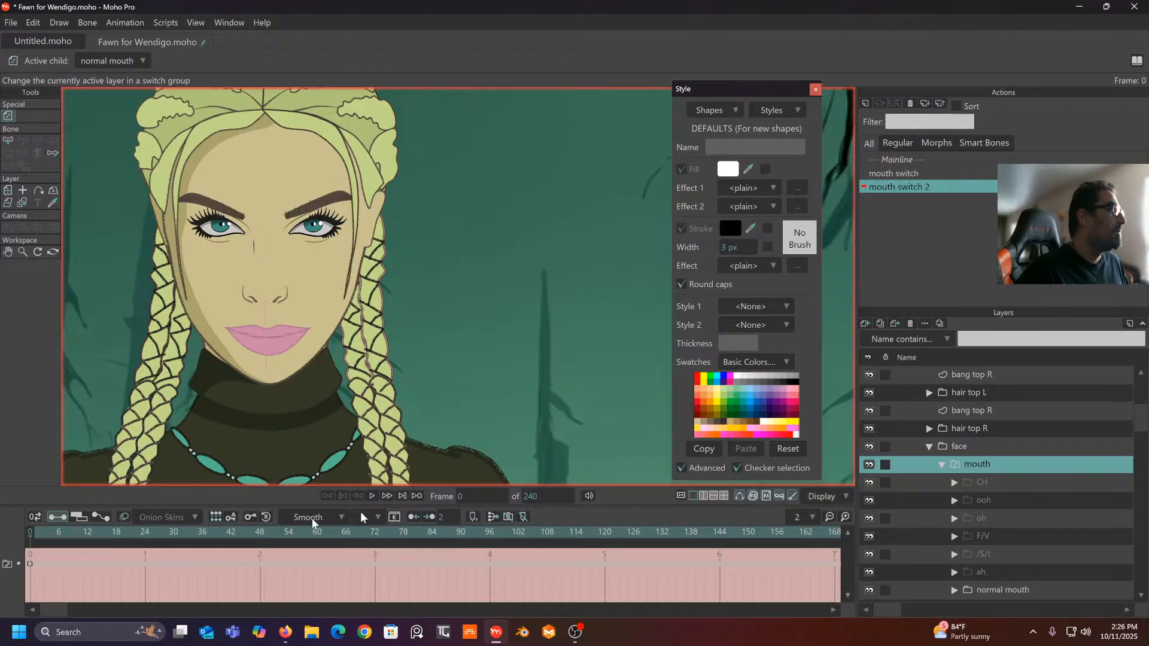
right_click(1025, 462)
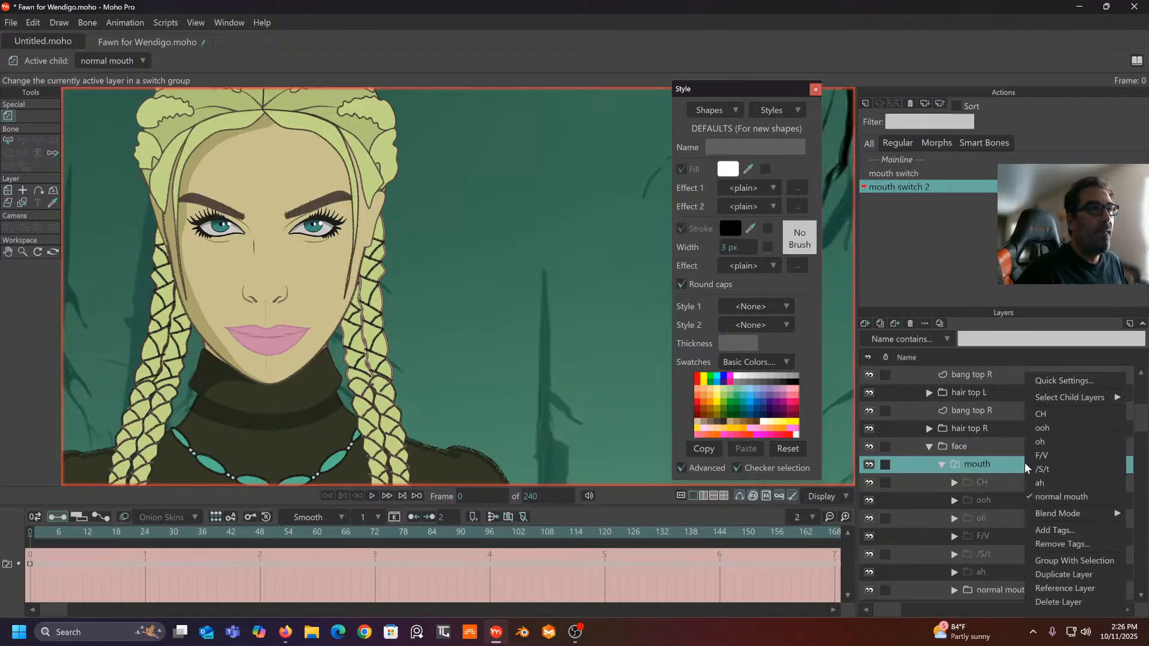
click(1051, 497)
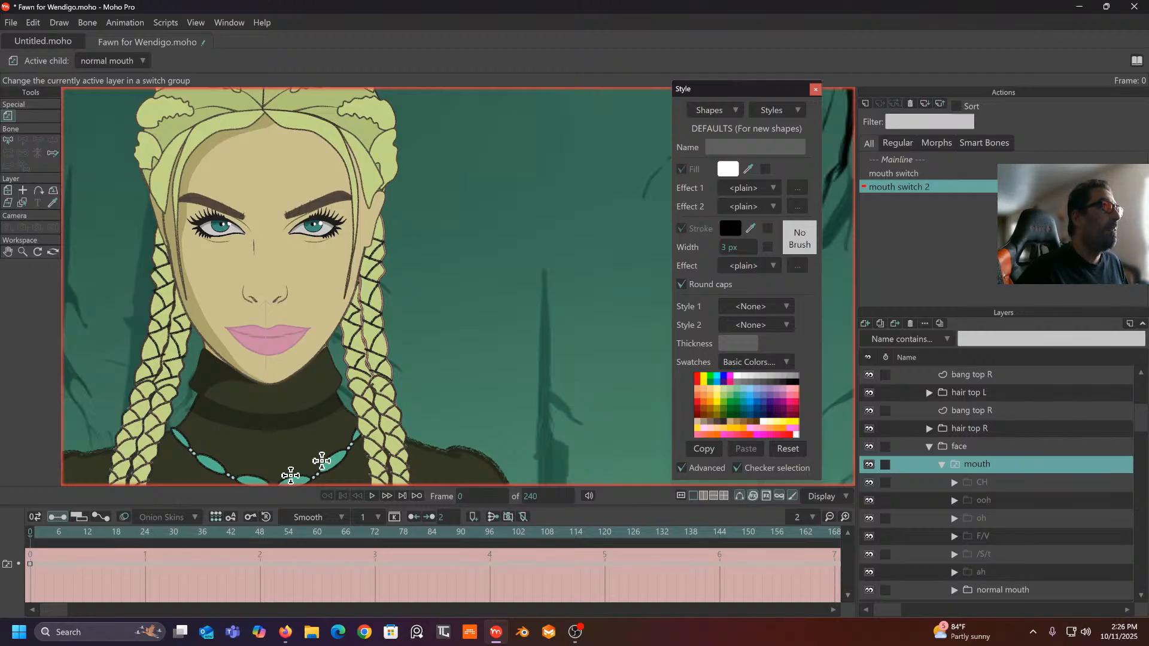
scroll(935, 464, up, 1)
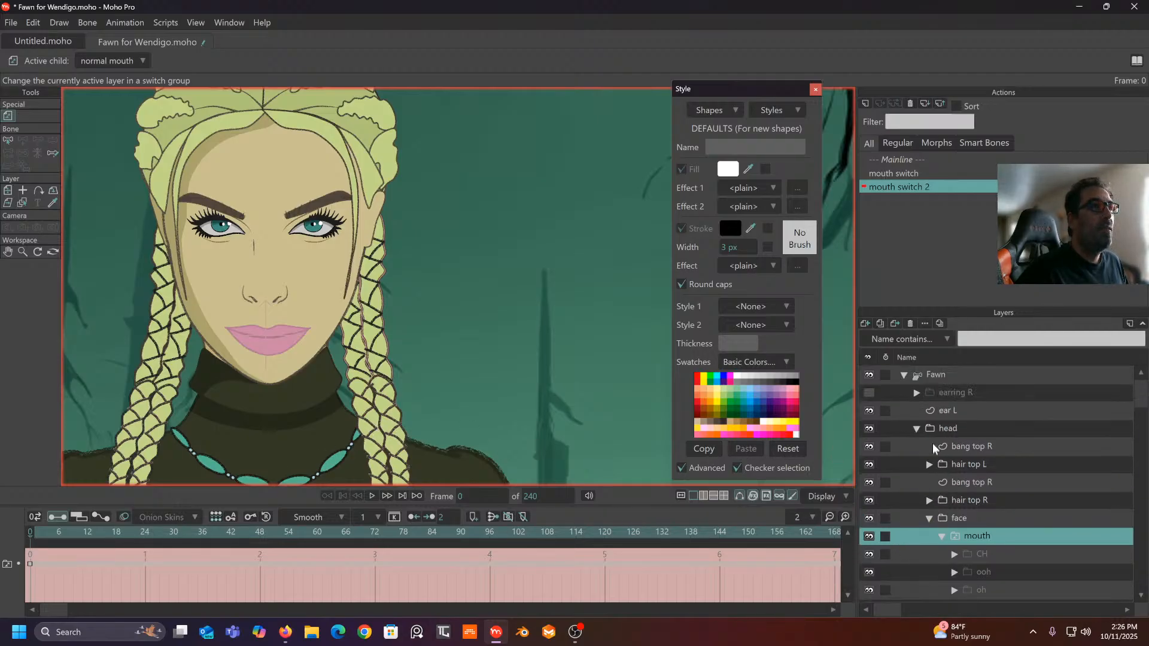
click(946, 376)
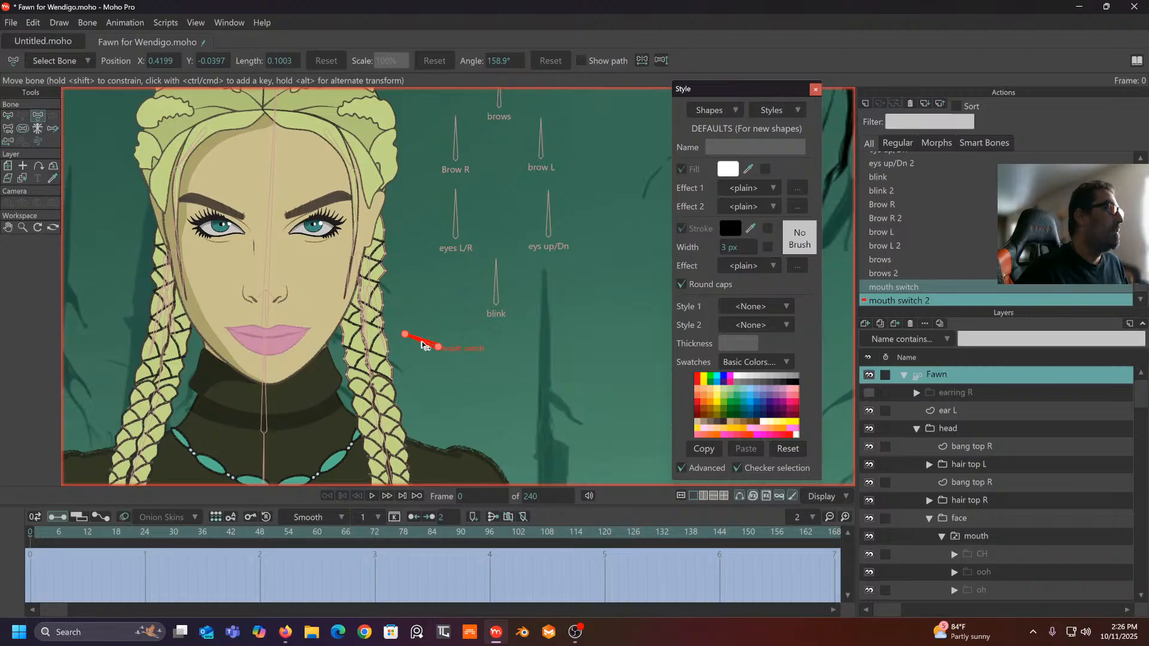
- At frame 24, rotate the mouth switch bone nearly upright and set the mouth layer to ah
drag(423, 345, 423, 344)
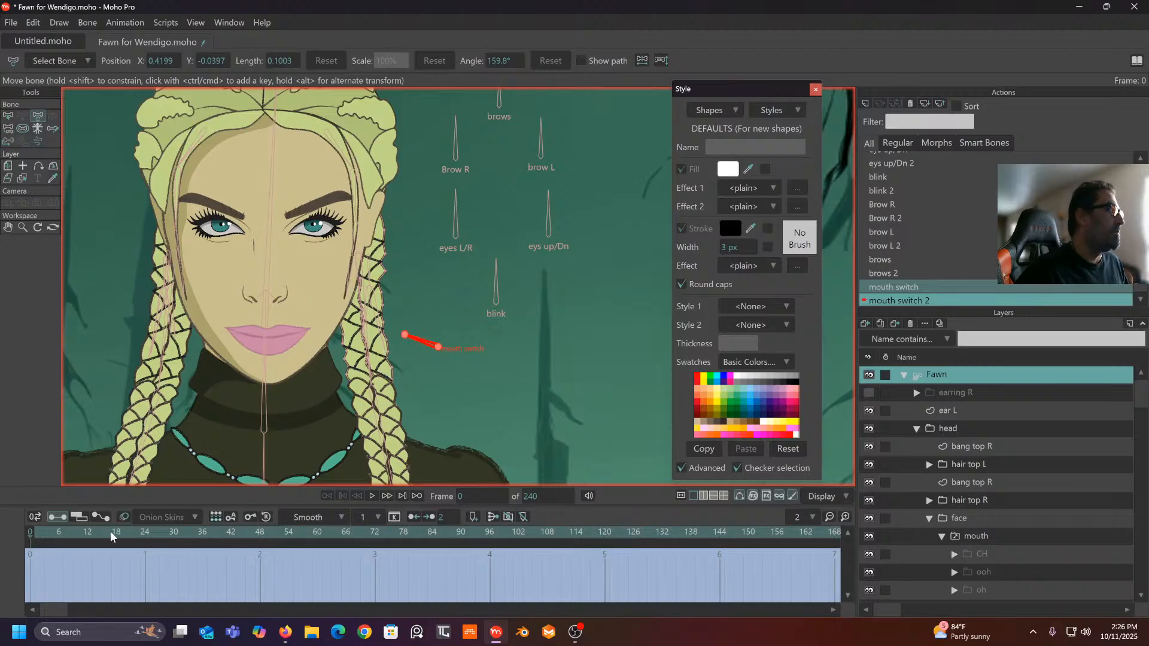
click(145, 532)
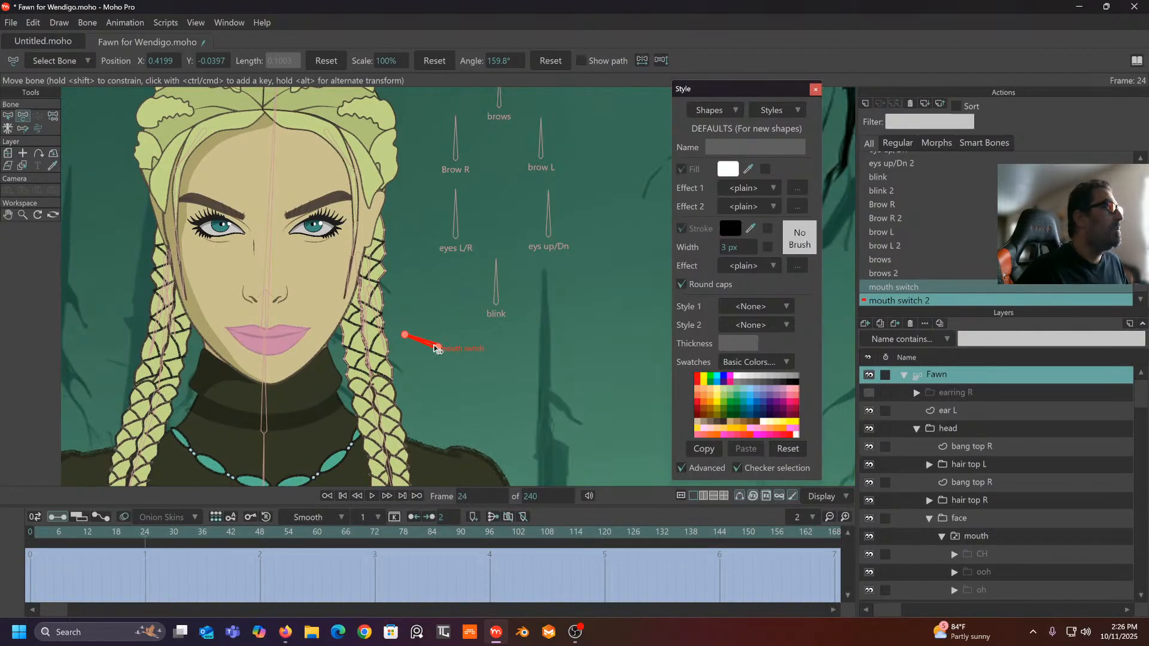
drag(428, 345, 435, 326)
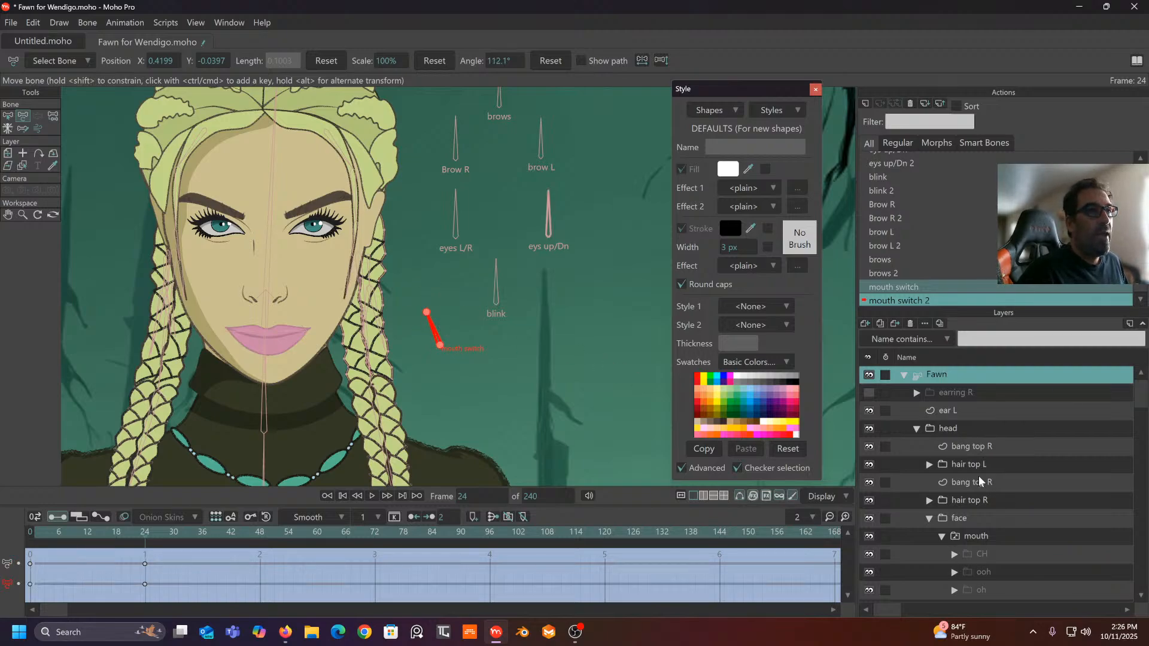
scroll(980, 503, down, 4)
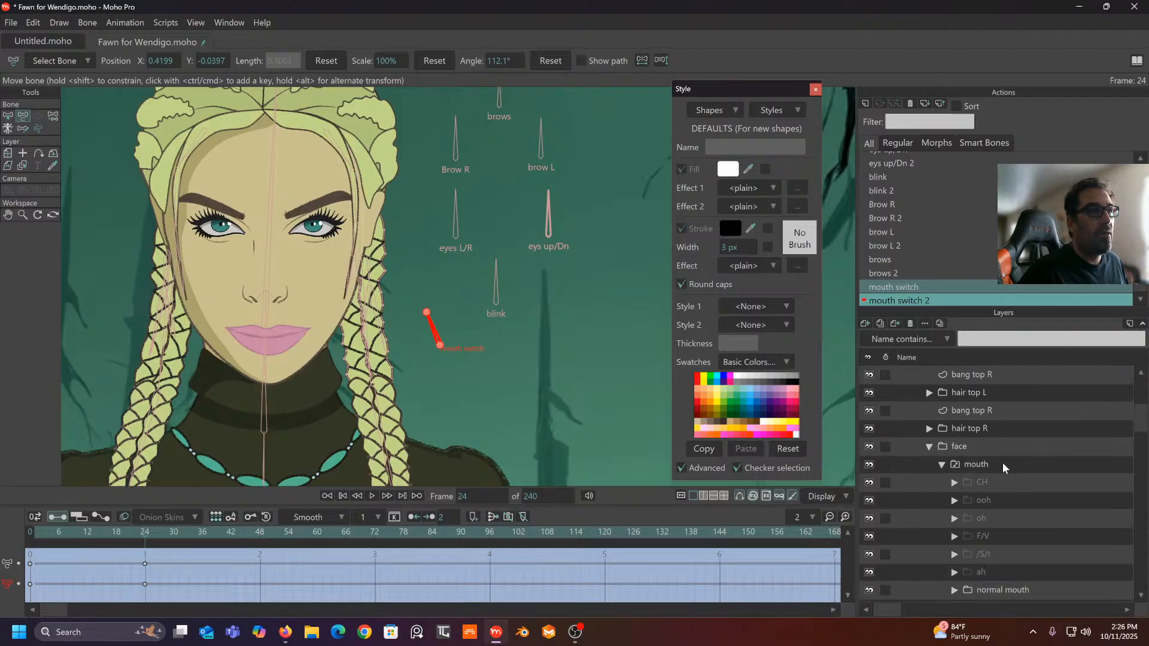
right_click(1004, 468)
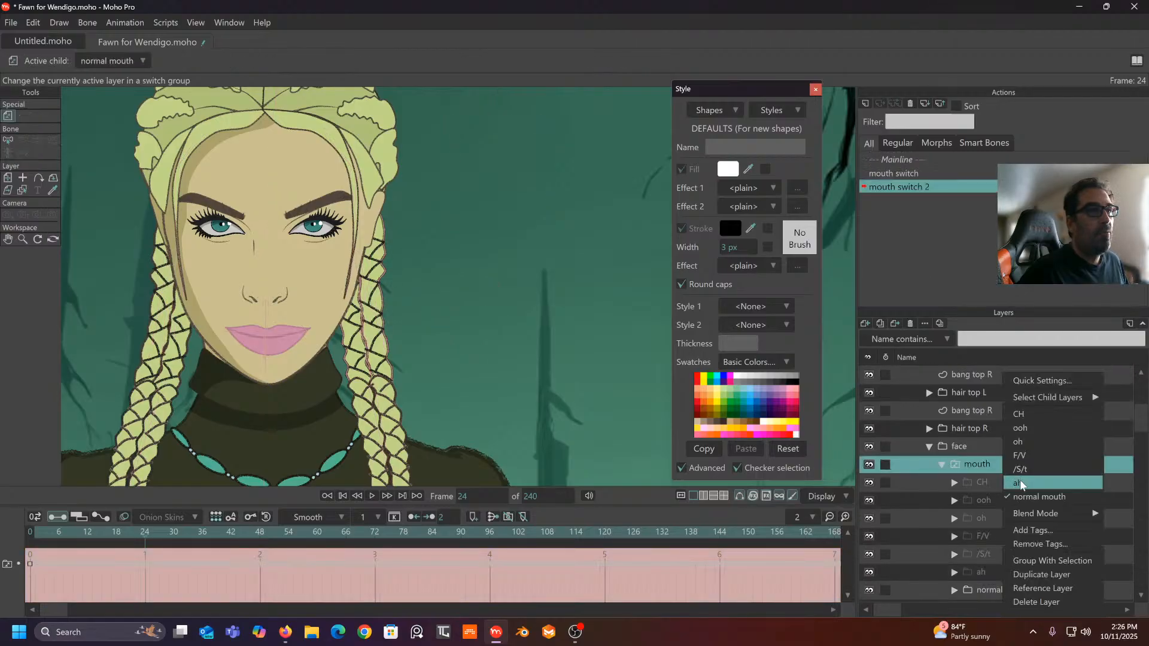
click(1022, 482)
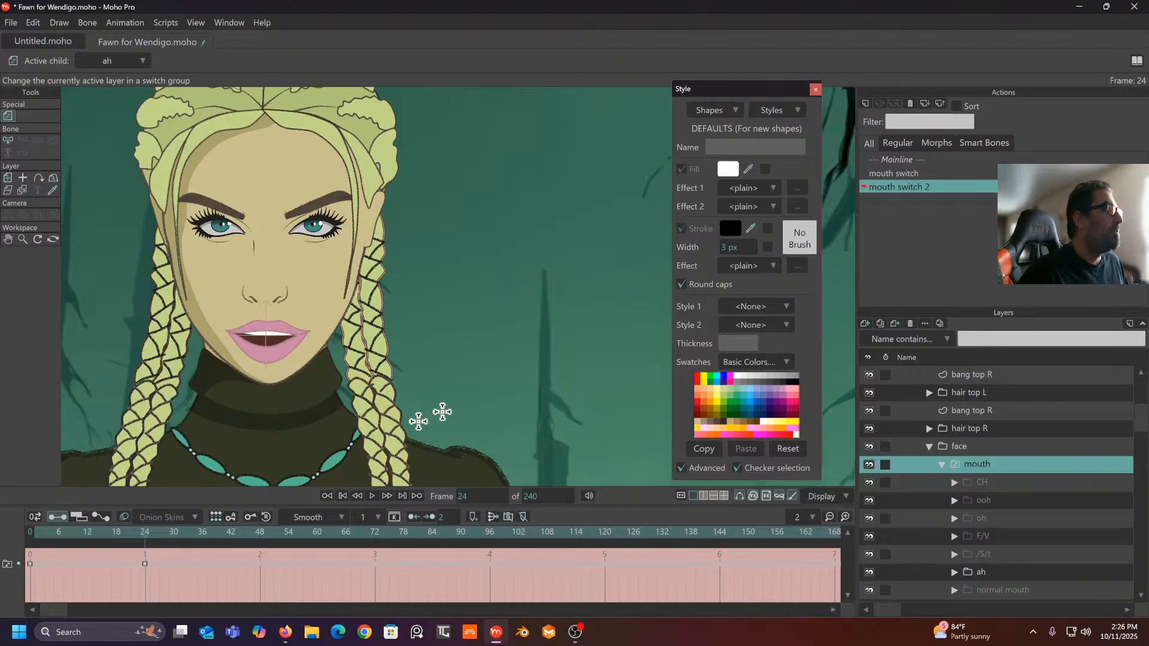
scroll(1029, 413, up, 2)
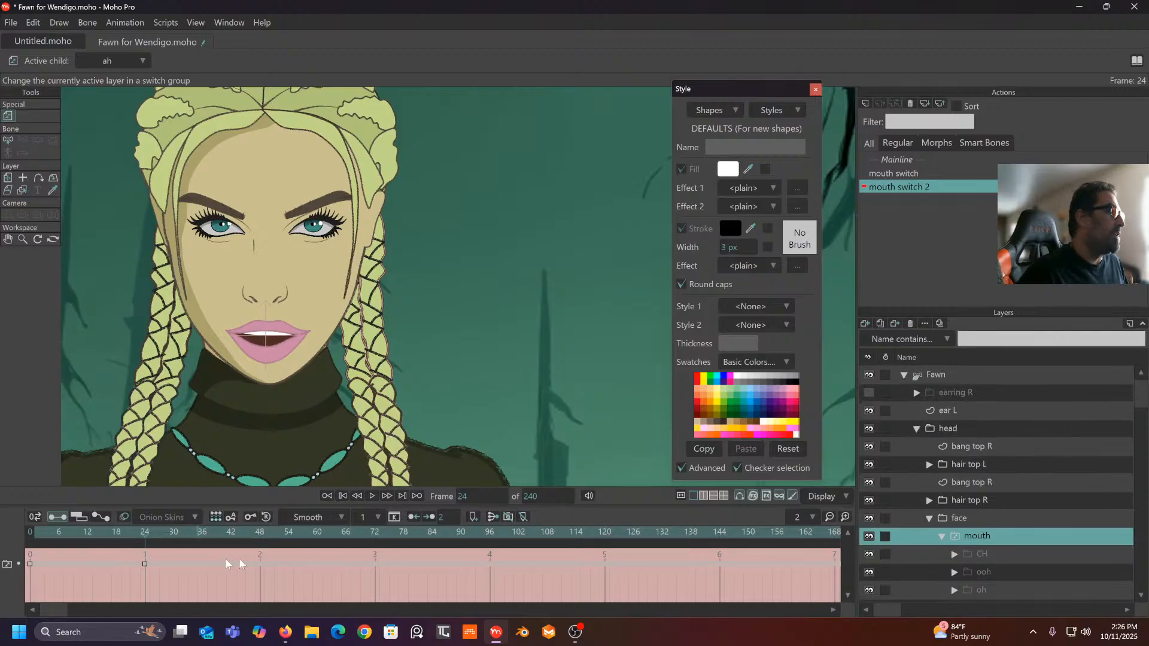
click(965, 376)
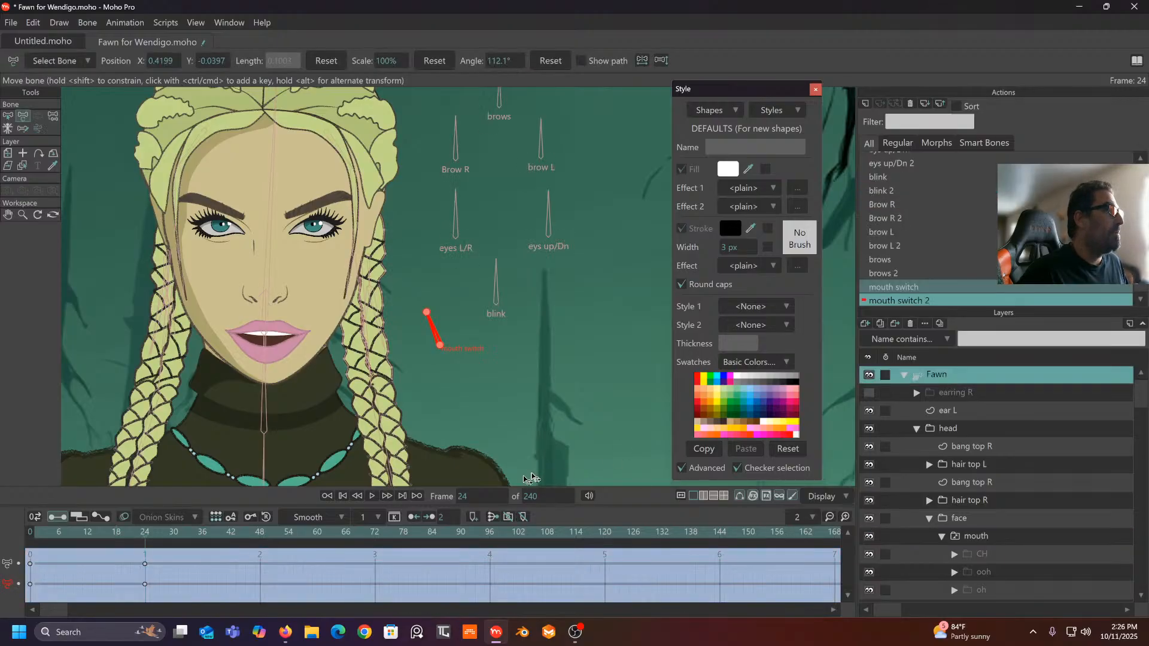
- At frame 40, rotate the mouth switch bone upright and set the mouth to /S/t
click(224, 533)
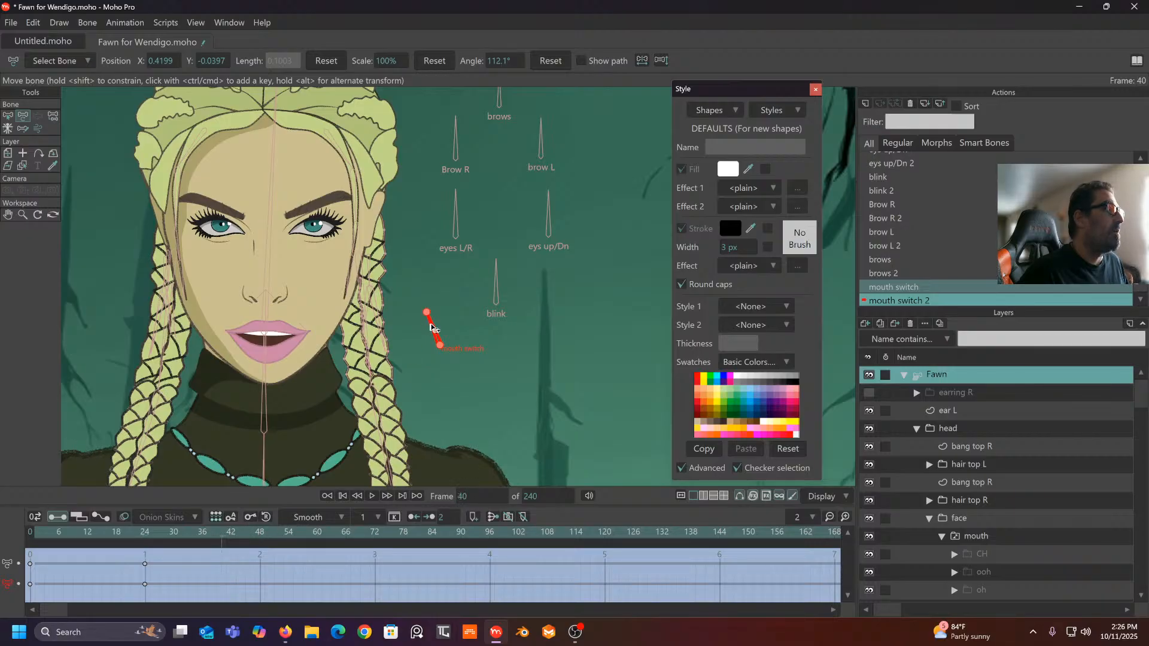
drag(439, 328, 450, 326)
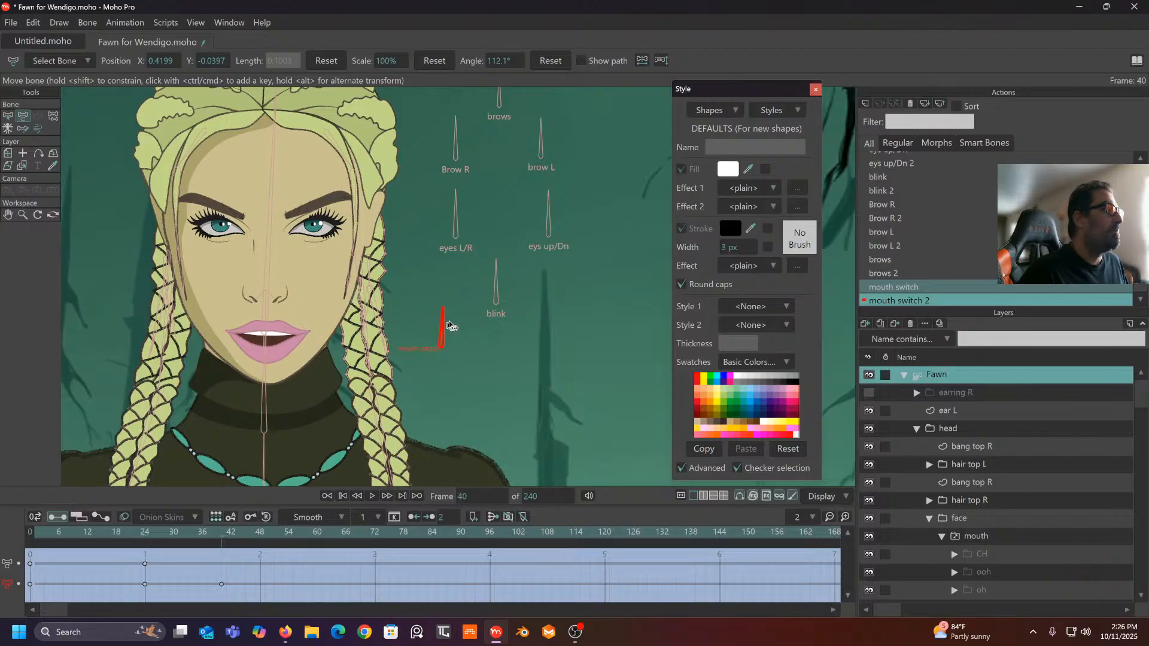
scroll(991, 447, down, 3)
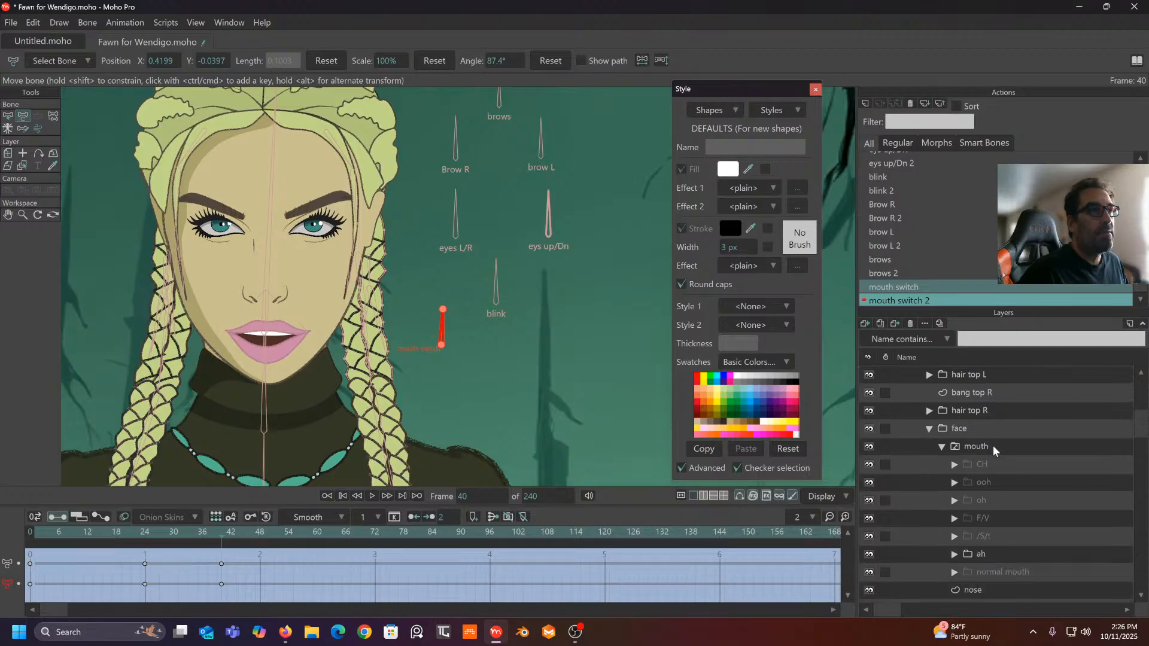
right_click(1000, 447)
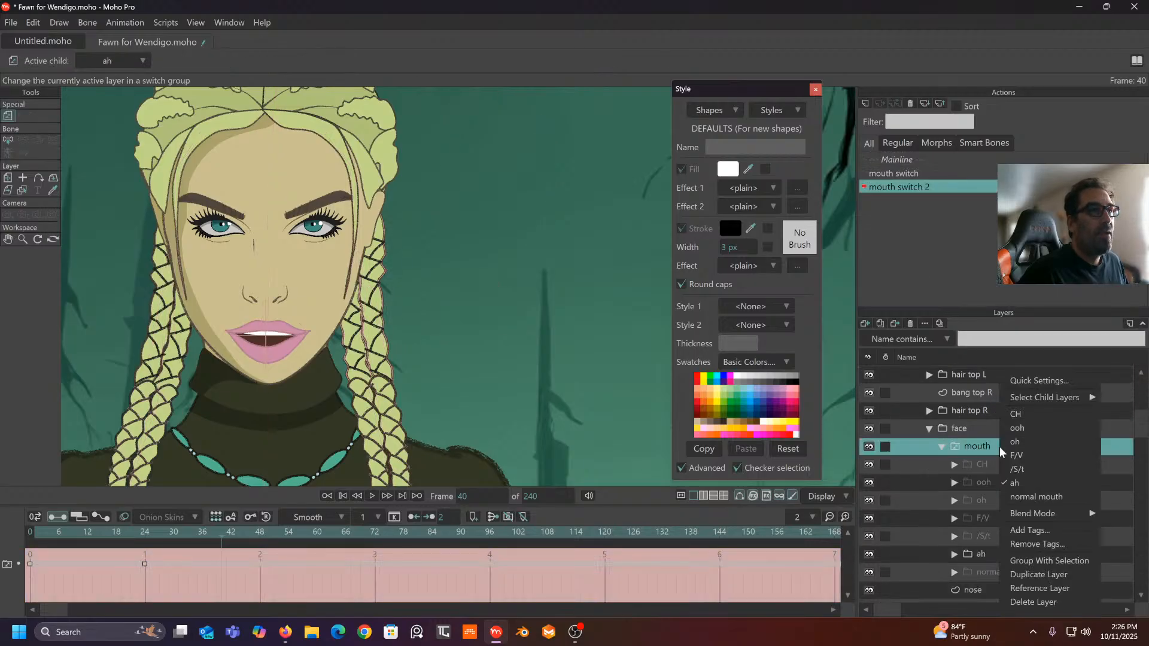
click(1018, 470)
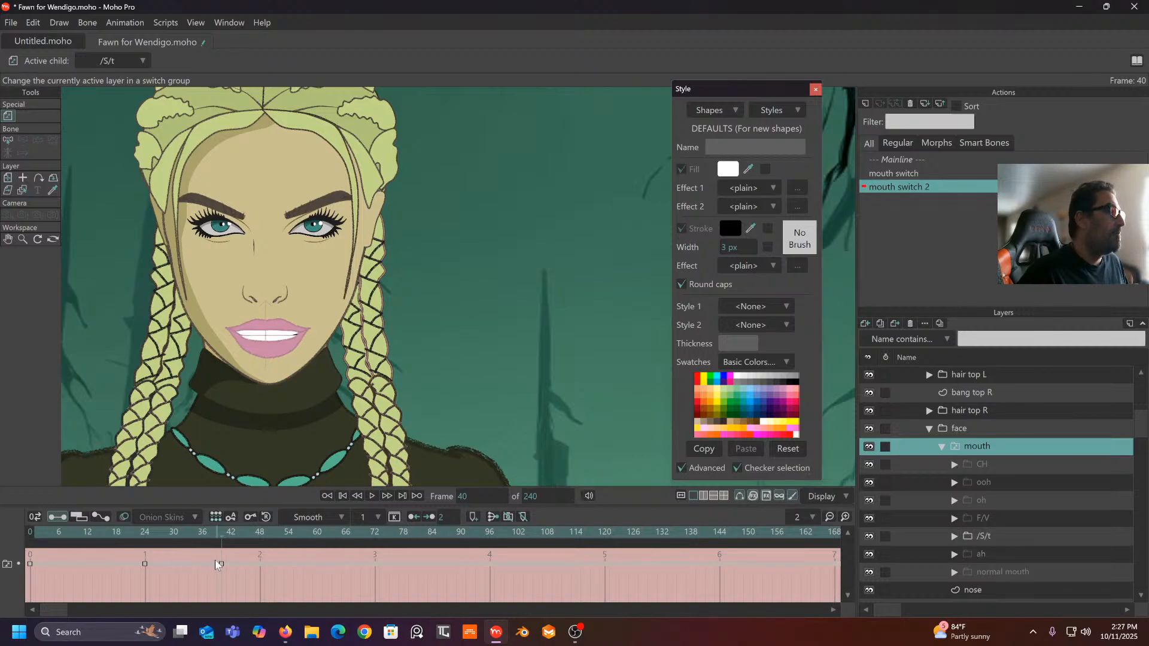
scroll(930, 417, up, 3)
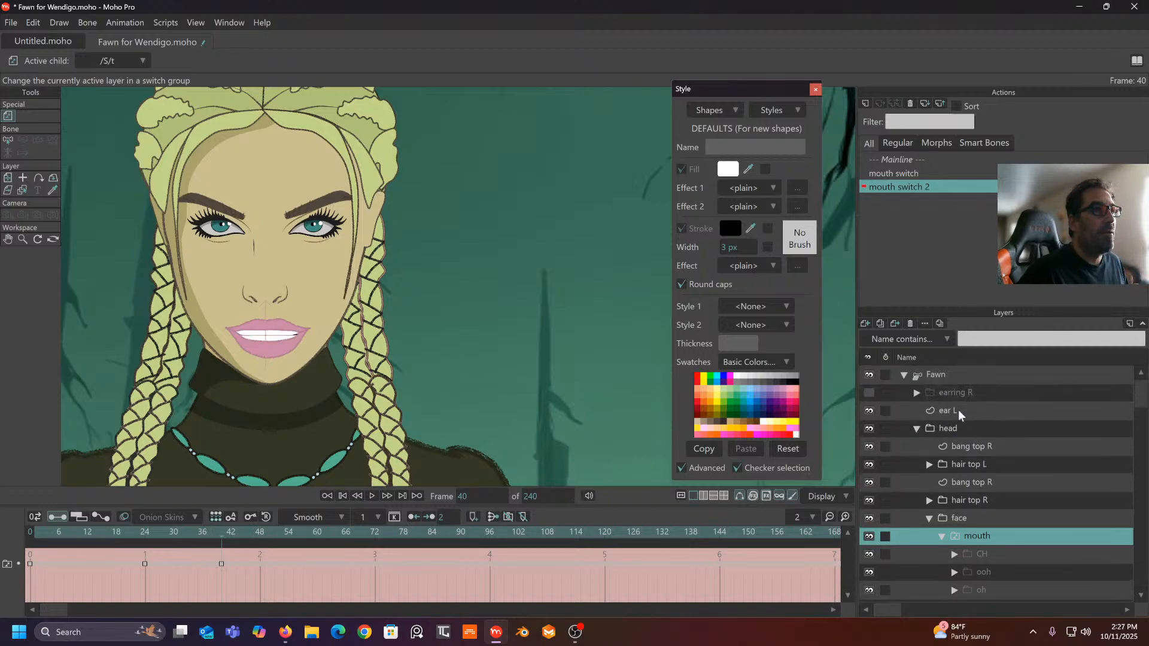
click(939, 378)
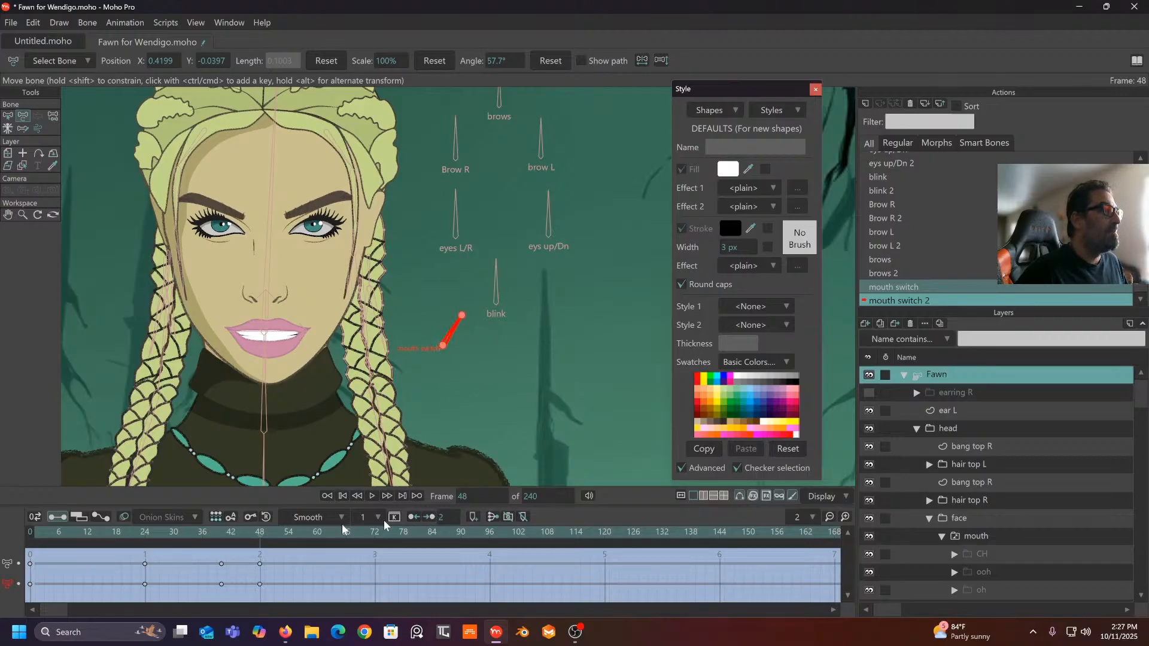
- At frame 48, key the bone tilted to 57.7° and set the mouth to F/V
click(447, 313)
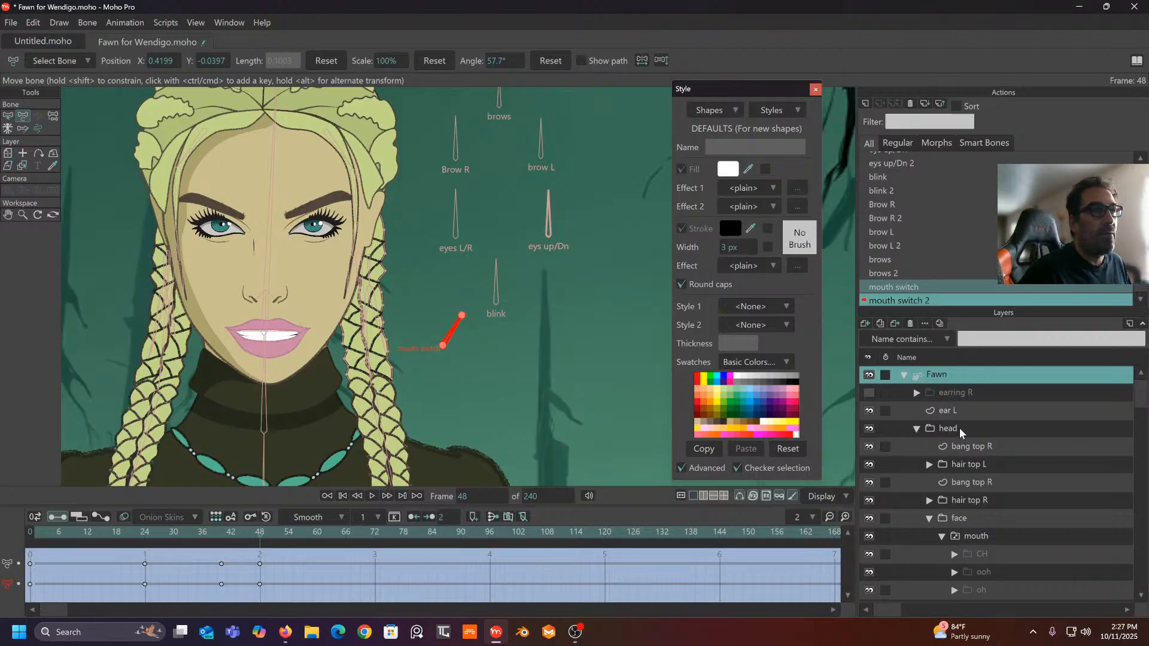
scroll(988, 508, down, 2)
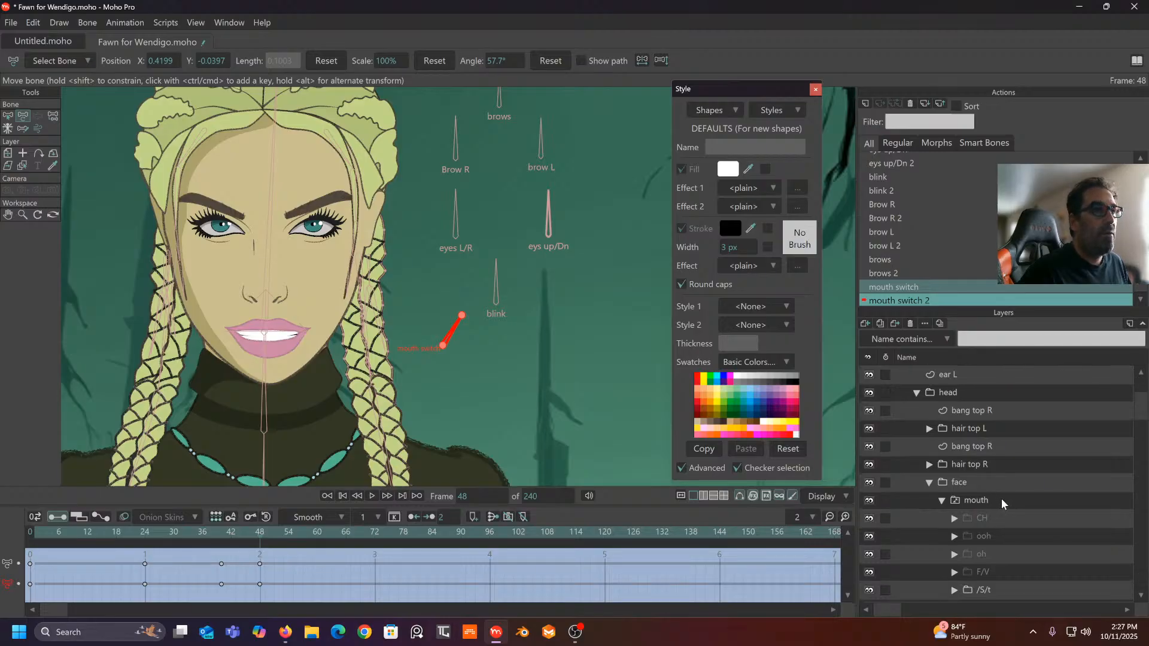
scroll(1000, 507, down, 2)
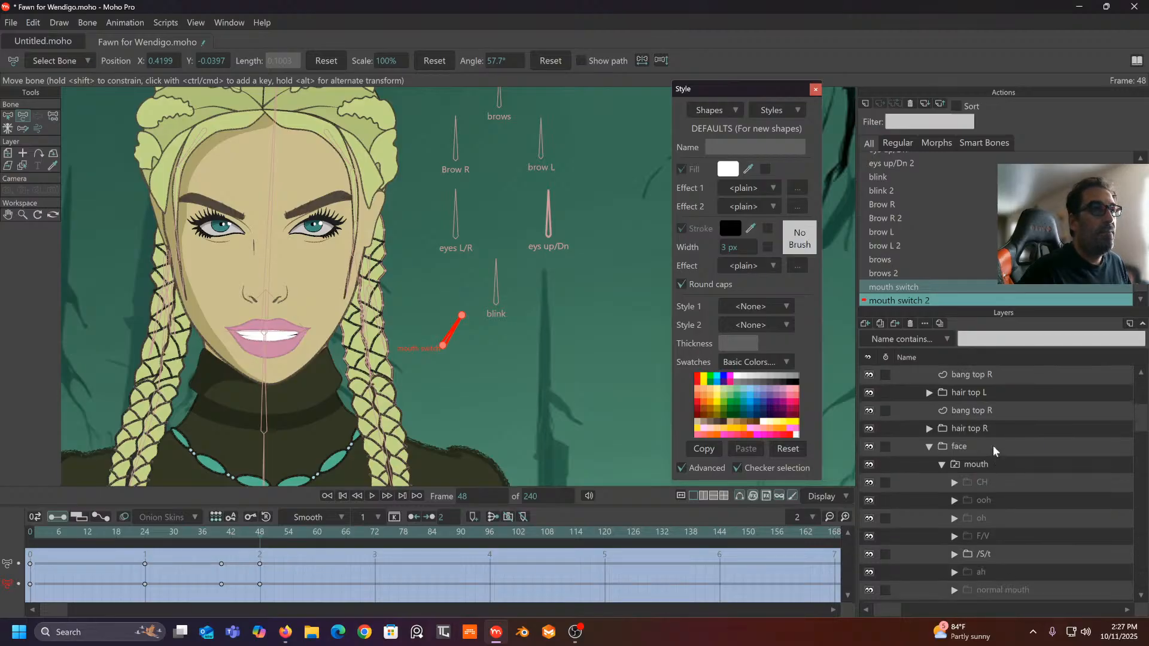
right_click(1004, 465)
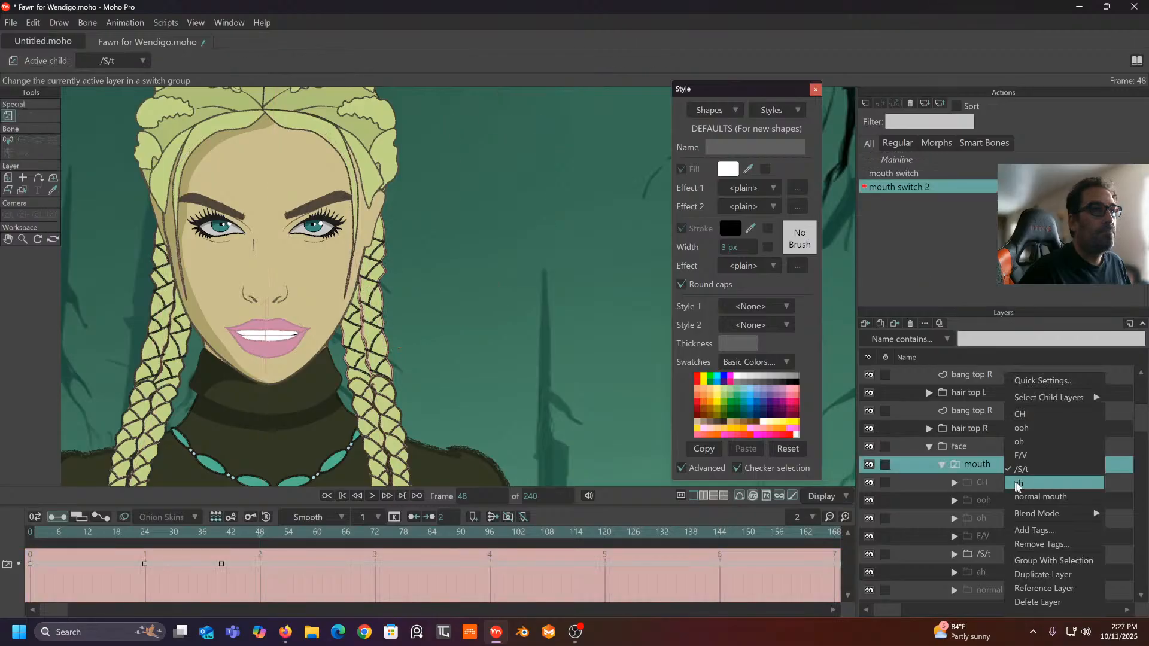
click(1028, 455)
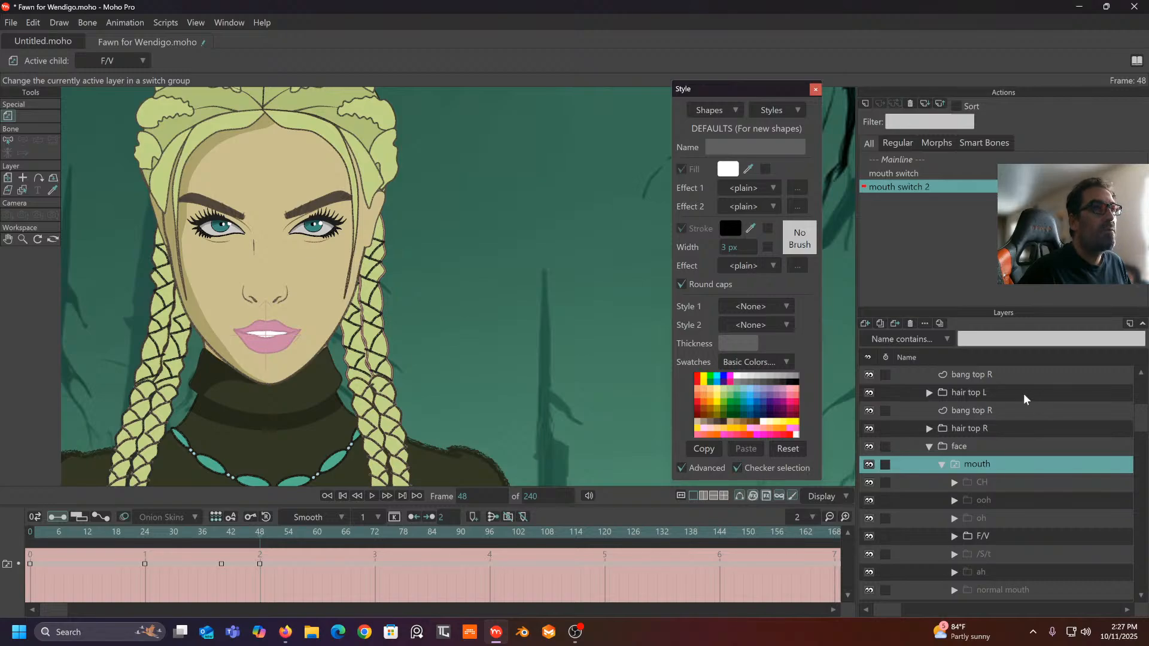
scroll(1024, 393, up, 4)
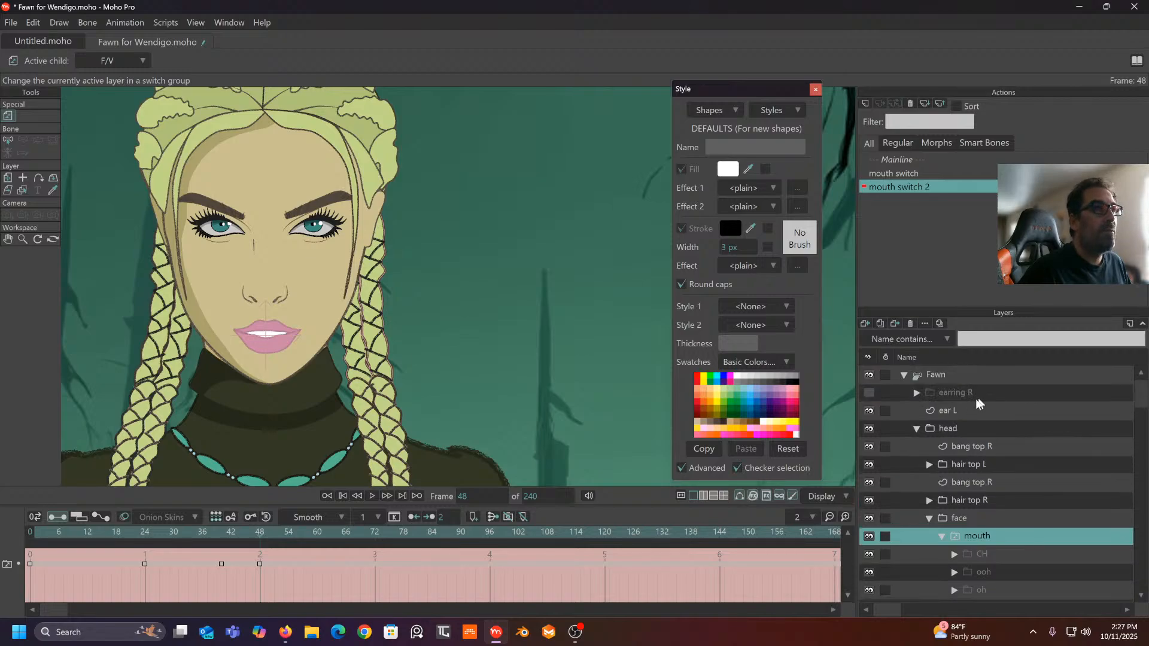
click(950, 375)
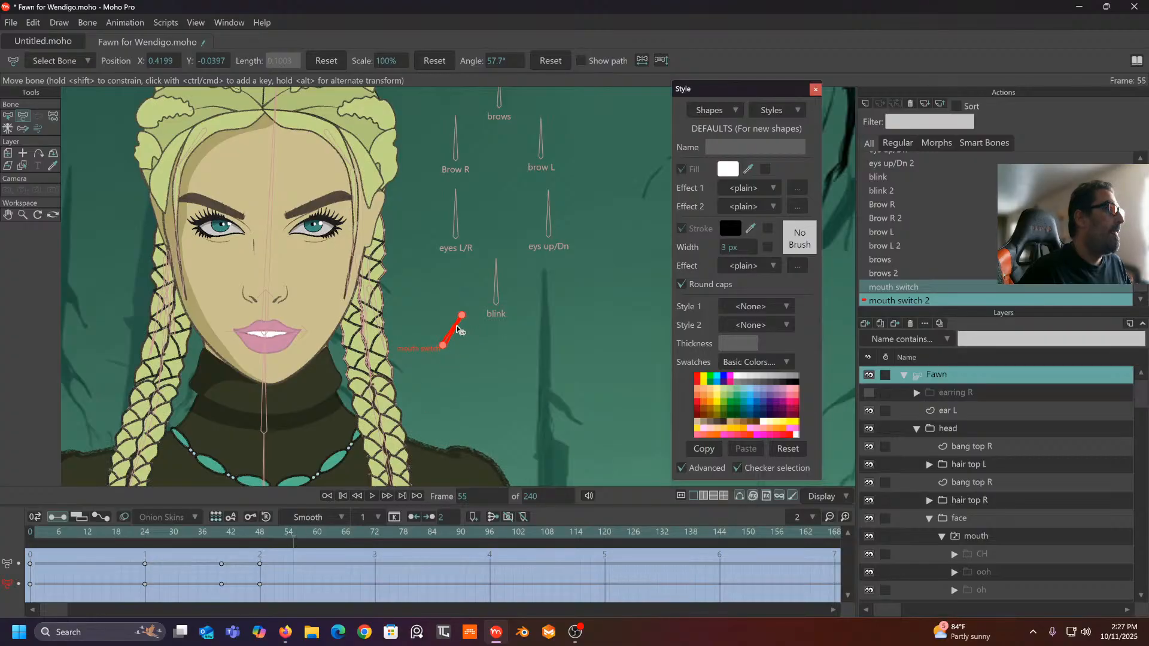
- Rotate the mouth switch bone to a shallower angle and set the mouth to oh
drag(463, 335, 467, 342)
scroll(969, 449, down, 2)
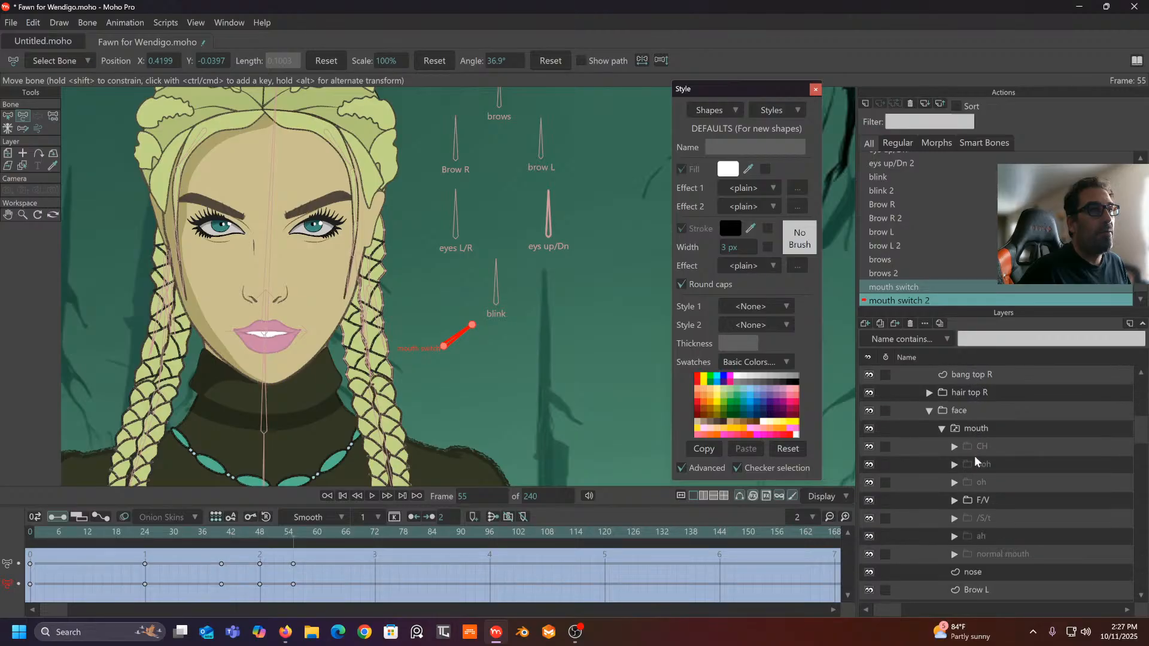
right_click(996, 427)
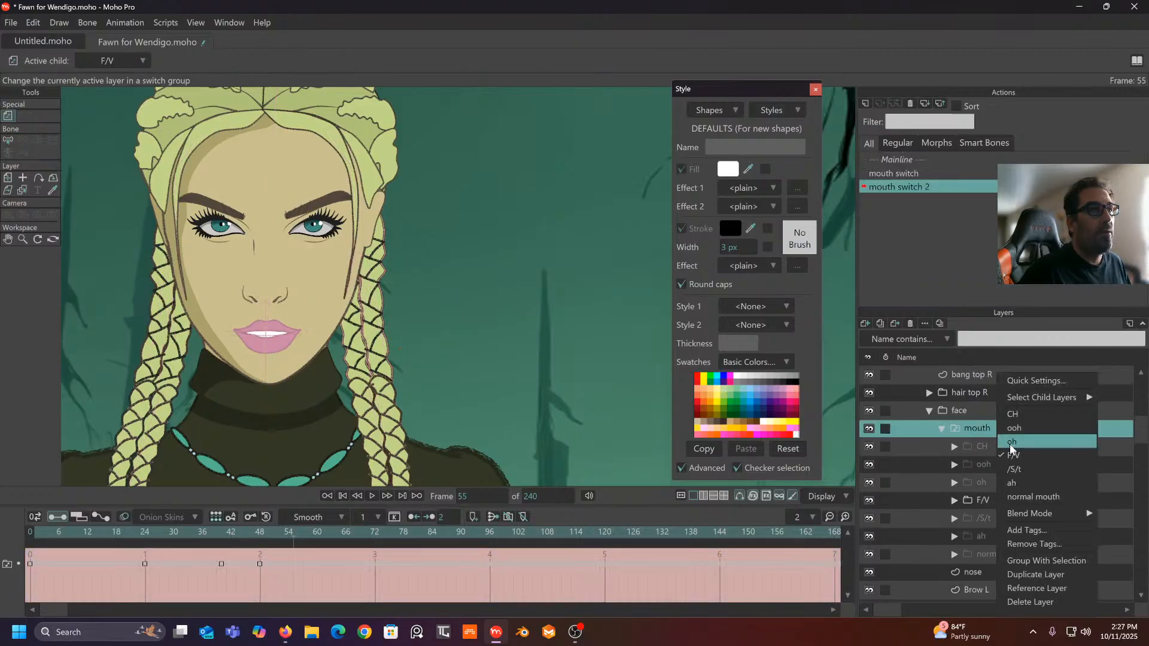
click(1011, 442)
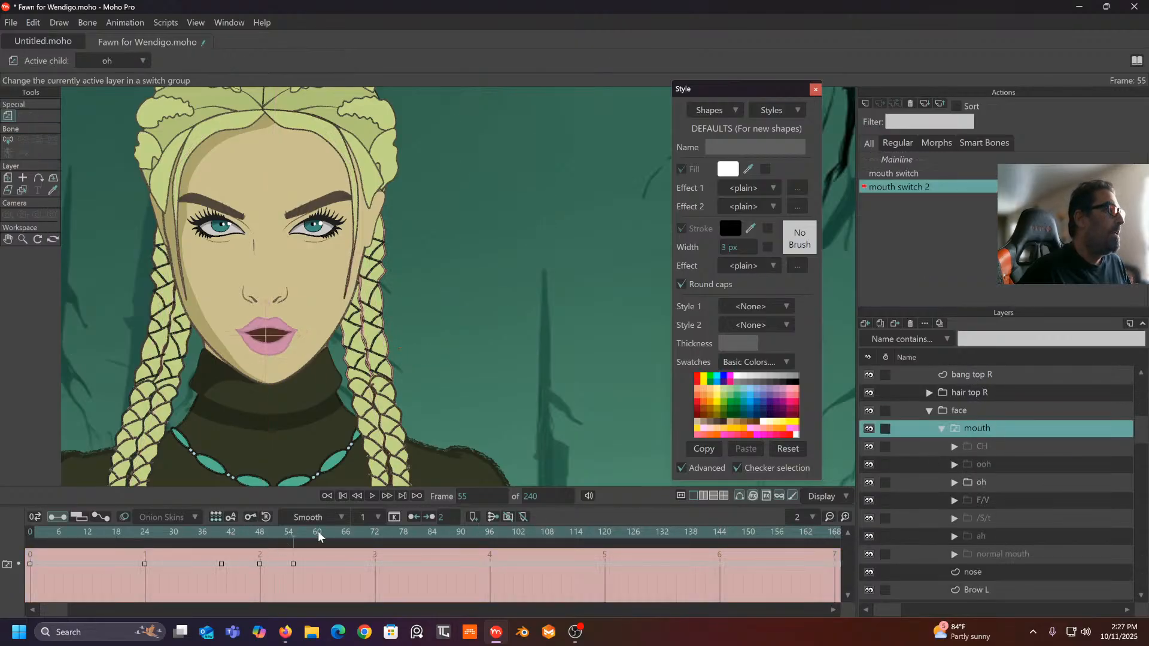
scroll(978, 465, up, 3)
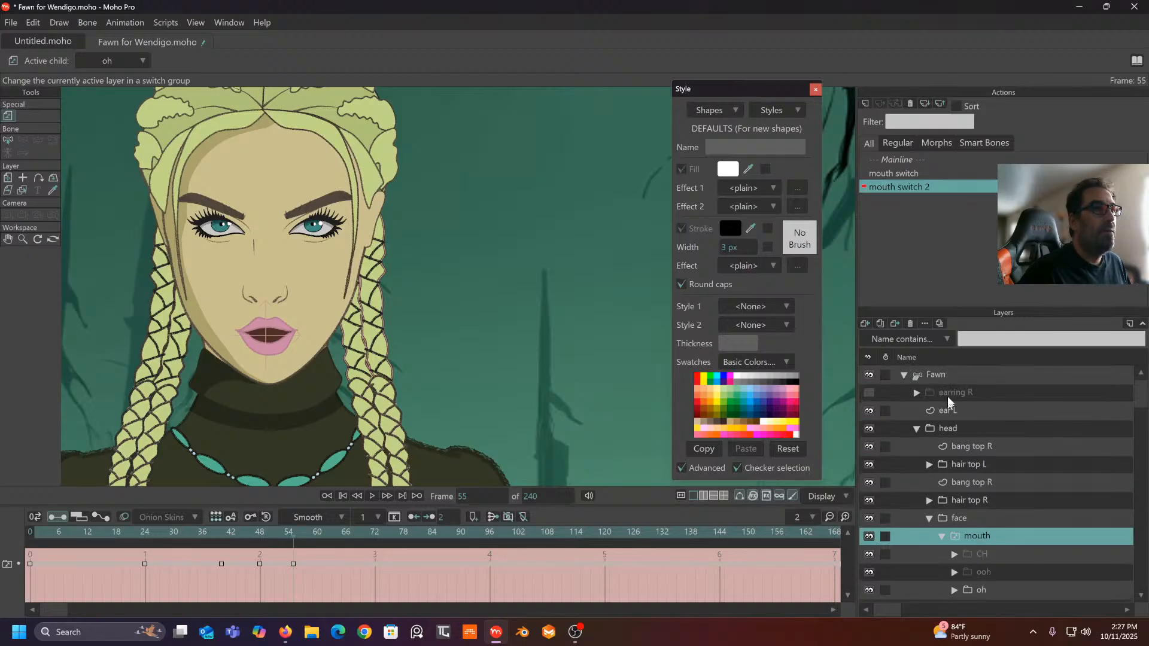
click(948, 374)
click(325, 535)
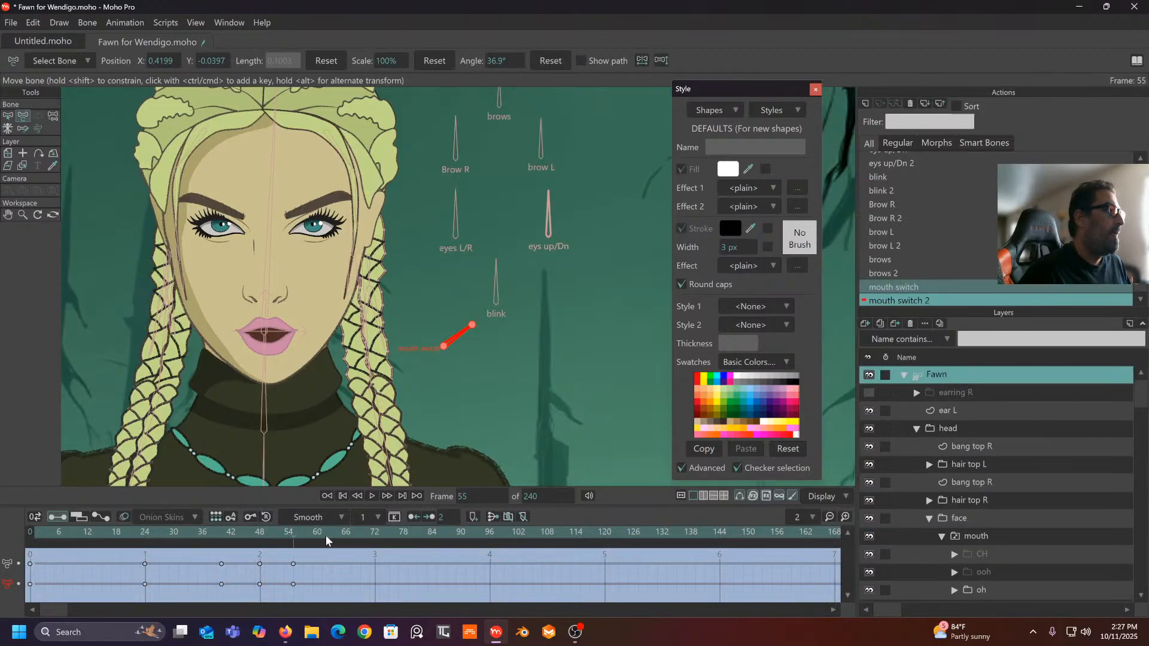
- Scrub to review, then key the bone at 15.3° on frame 62 with the ooh mouth
scroll(1006, 461, down, 3)
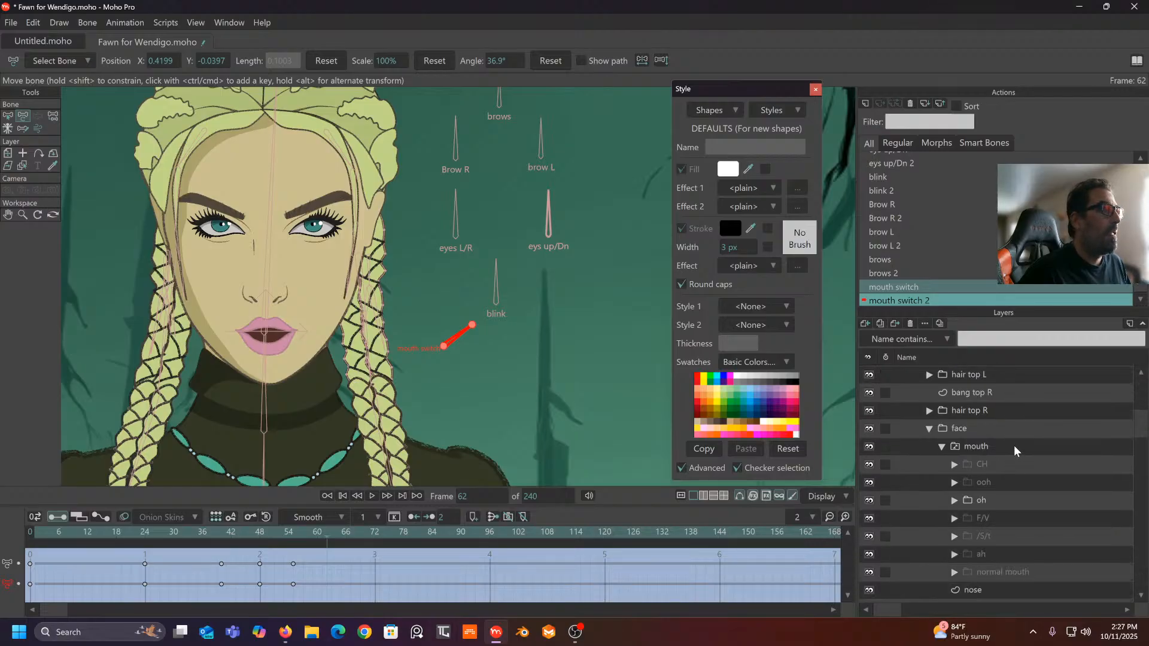
mouse_move(275, 532)
mouse_down()
mouse_move(261, 529)
mouse_move(328, 536)
mouse_up()
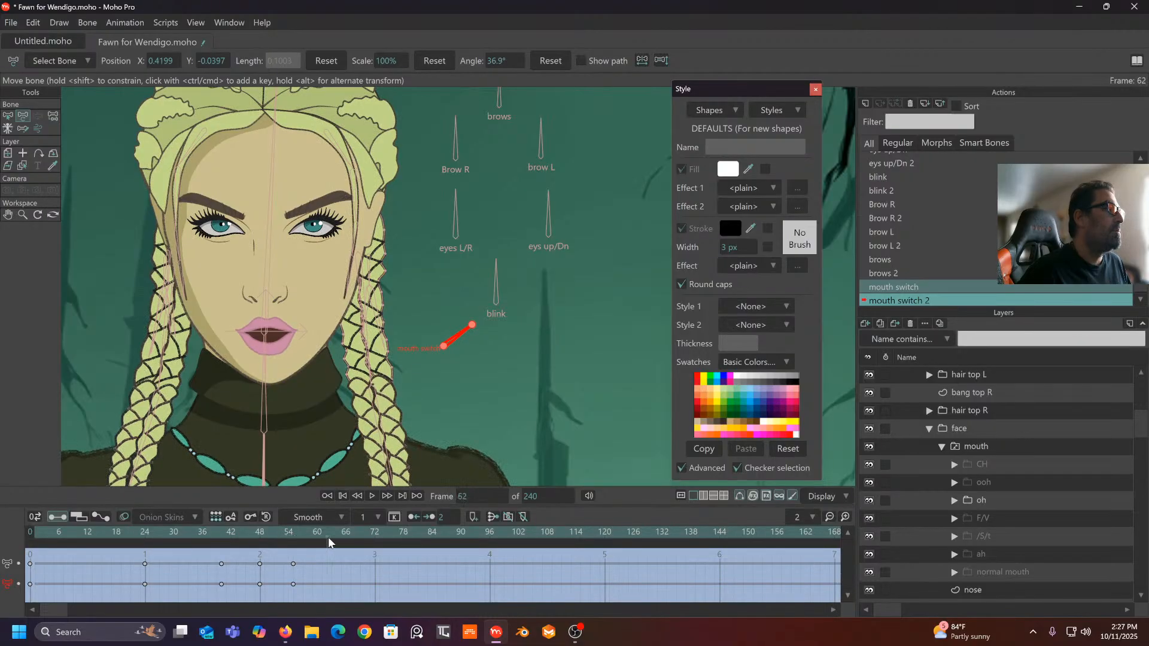
drag(278, 545, 325, 548)
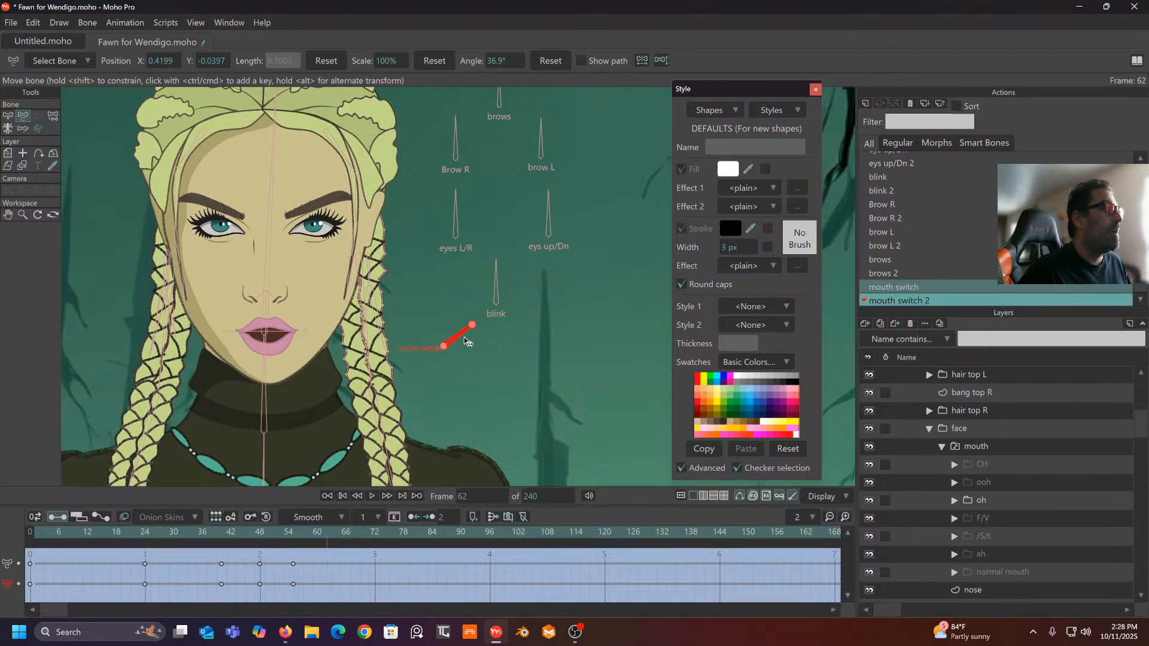
drag(469, 350, 479, 338)
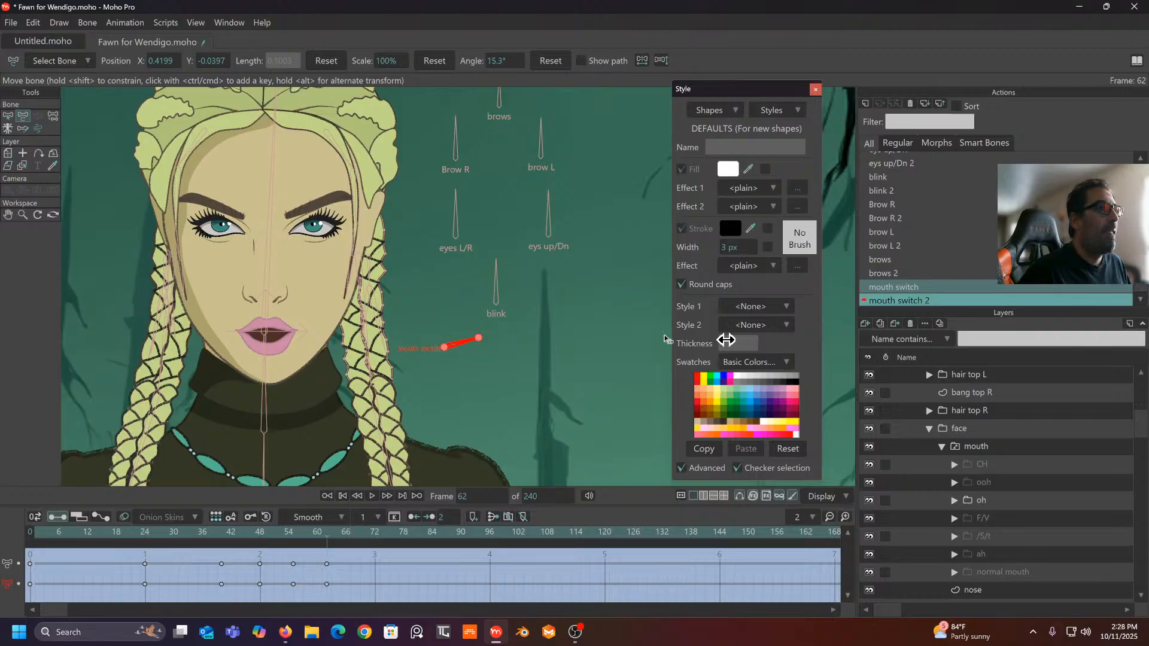
right_click(1005, 446)
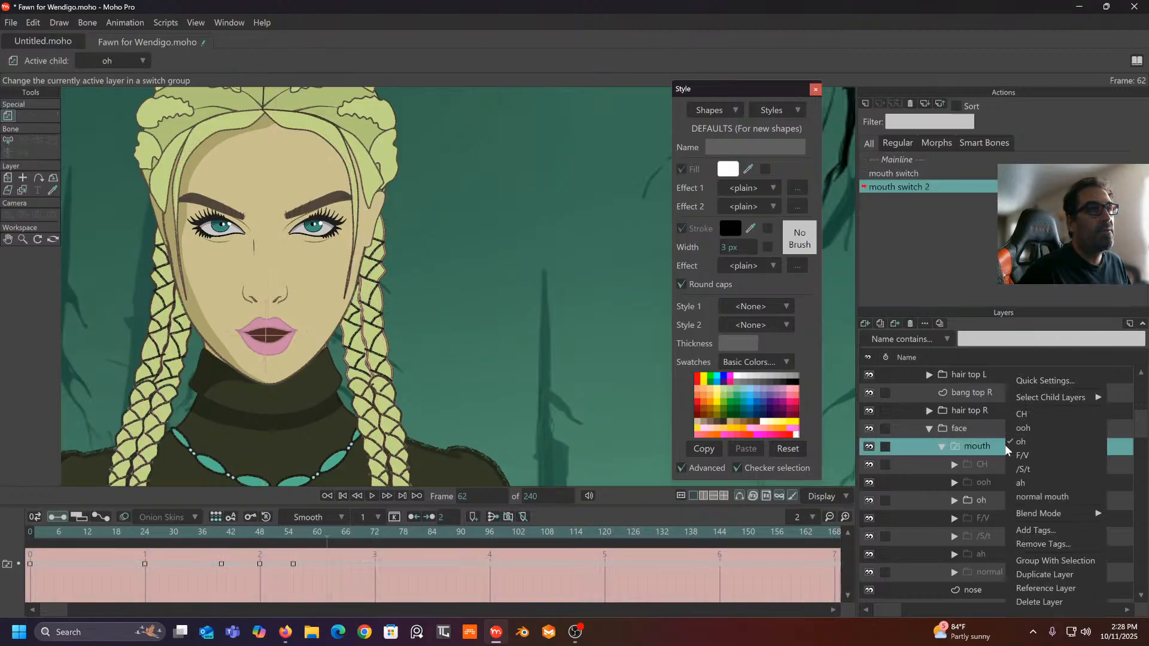
click(1017, 431)
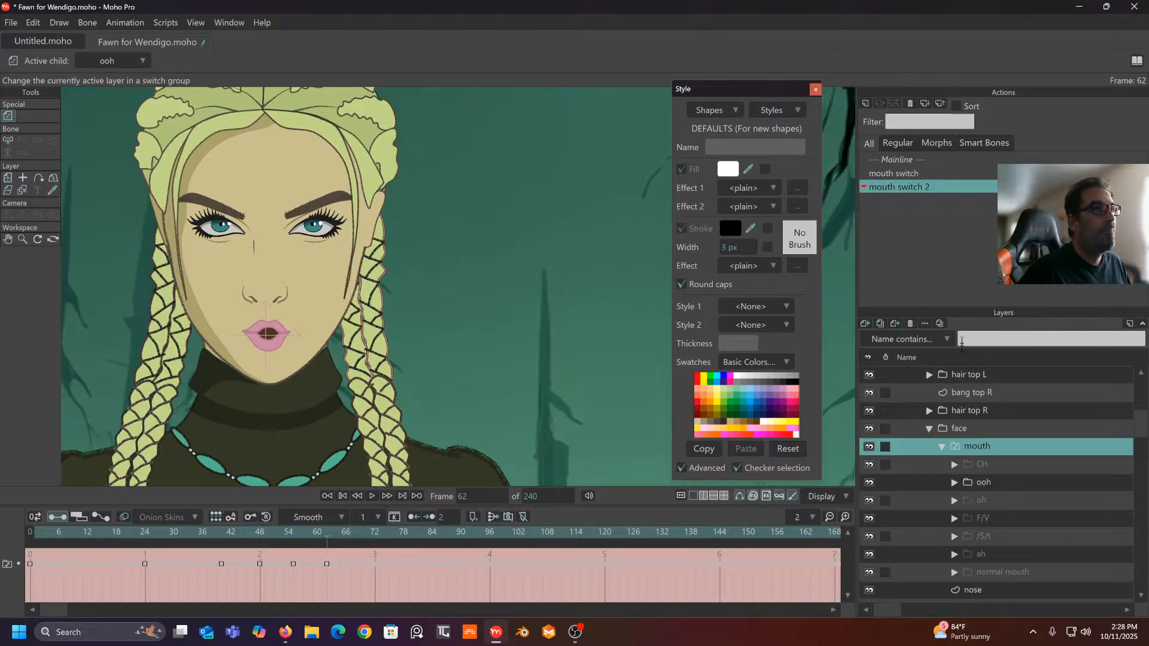
scroll(932, 415, up, 5)
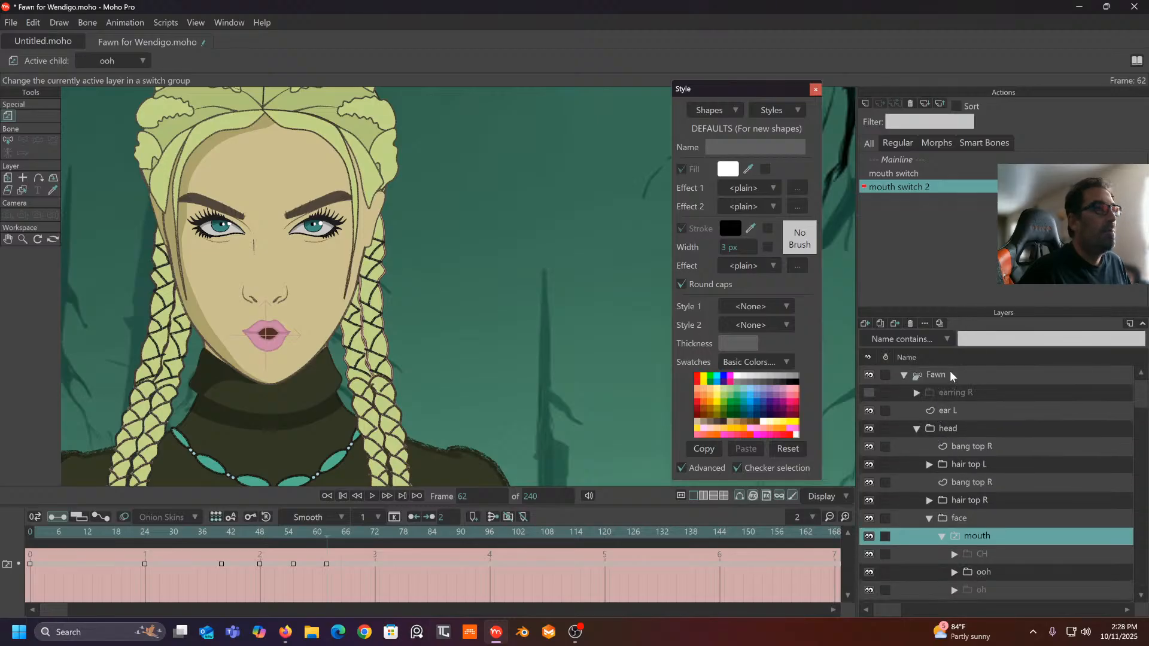
click(950, 374)
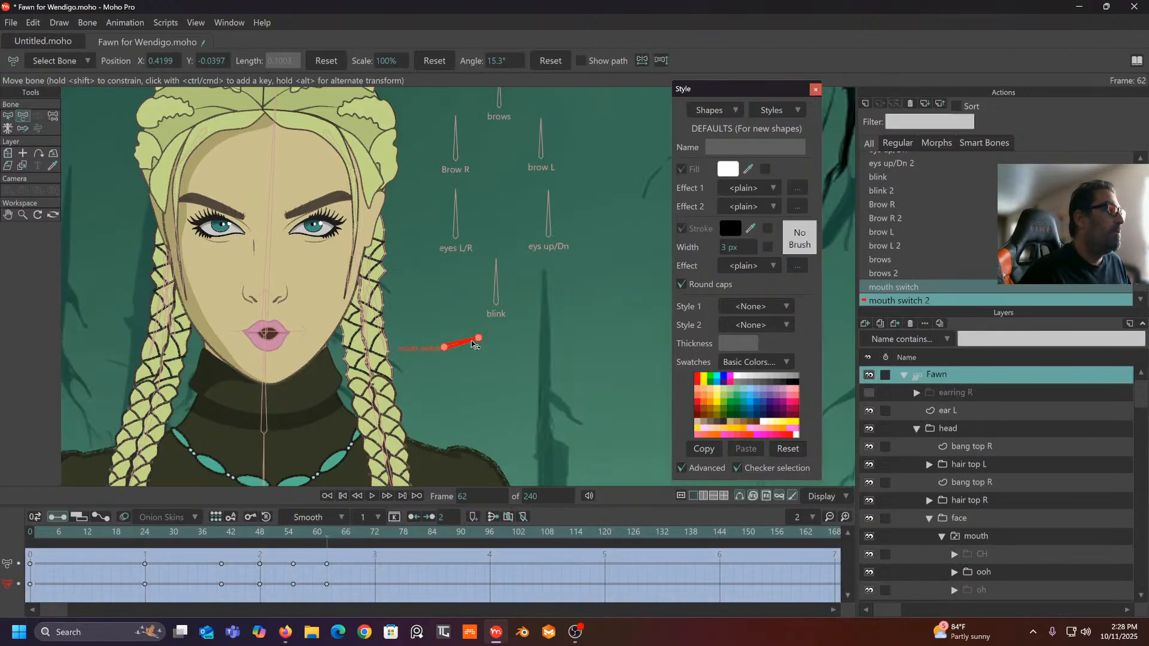
- Rotate the mouth switch bone to -4.3° and set the mouth to CH at frame 70
drag(473, 354, 479, 358)
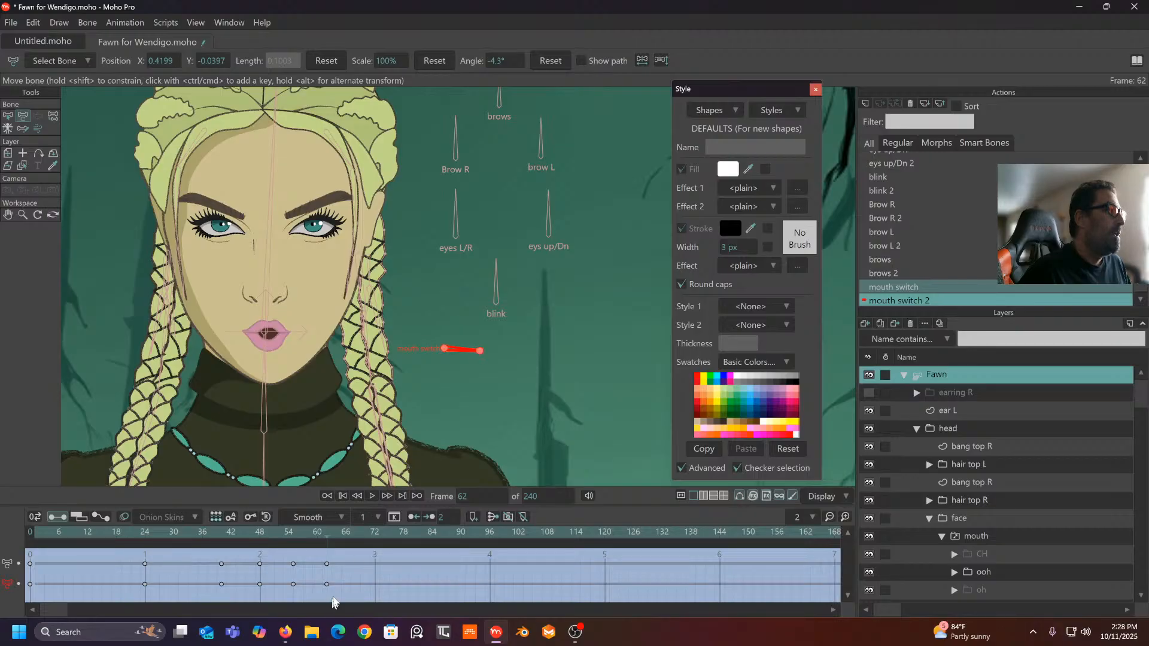
click(364, 534)
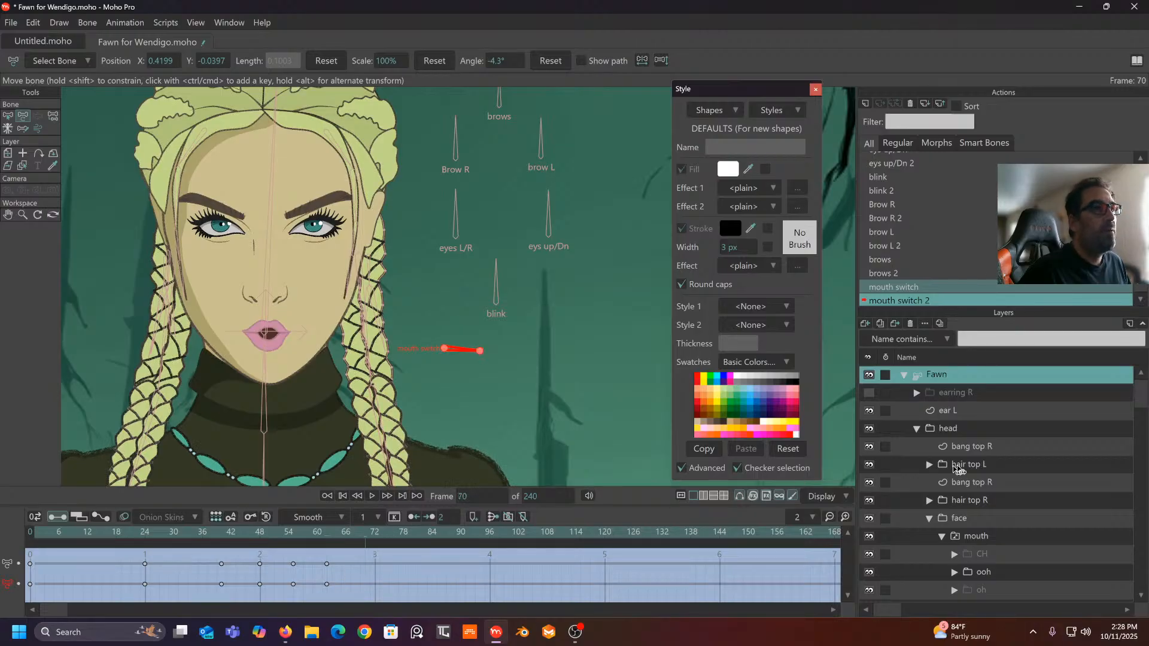
scroll(961, 464, down, 4)
scroll(961, 464, down, 4)
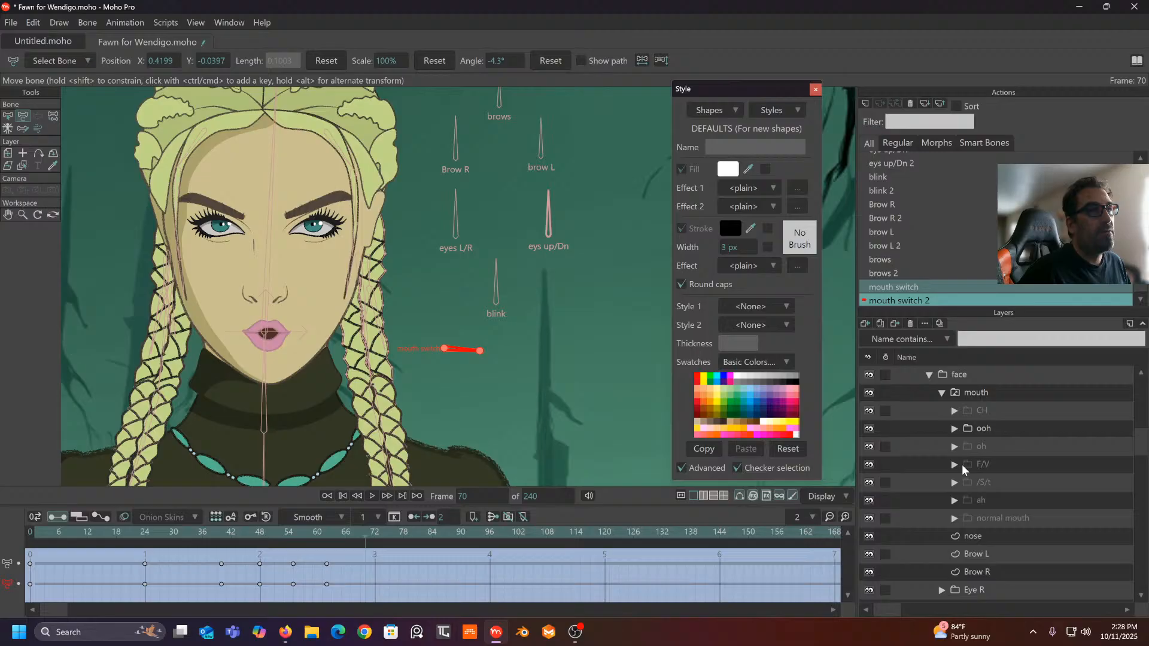
right_click(989, 391)
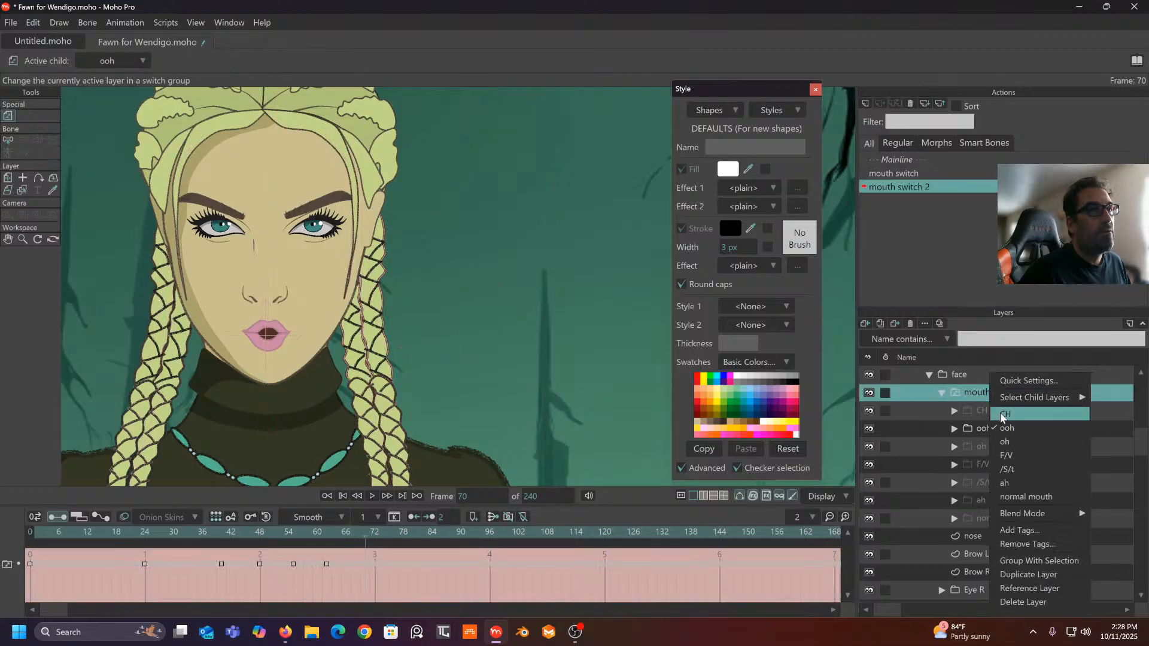
click(1000, 413)
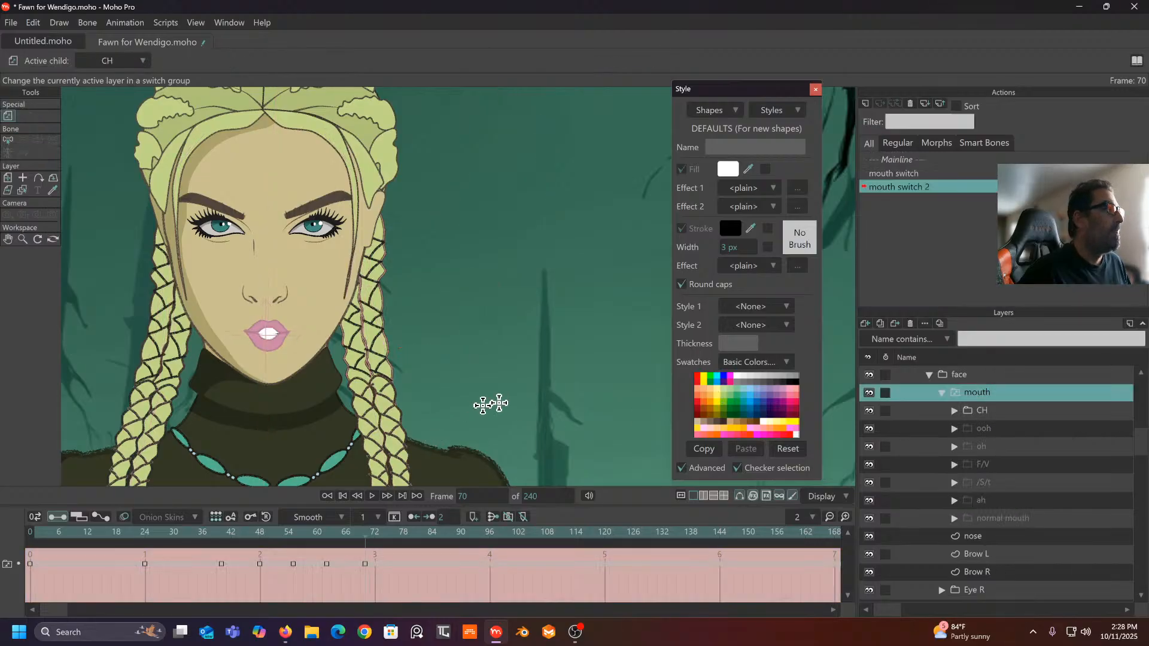
scroll(982, 450, up, 8)
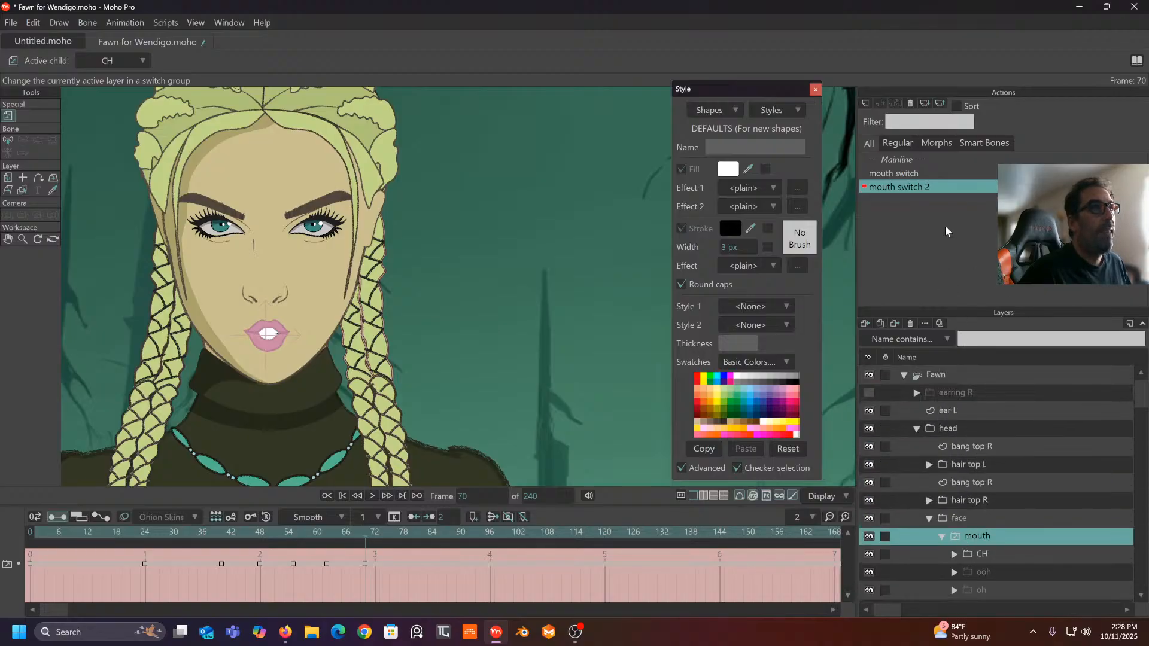
click(954, 376)
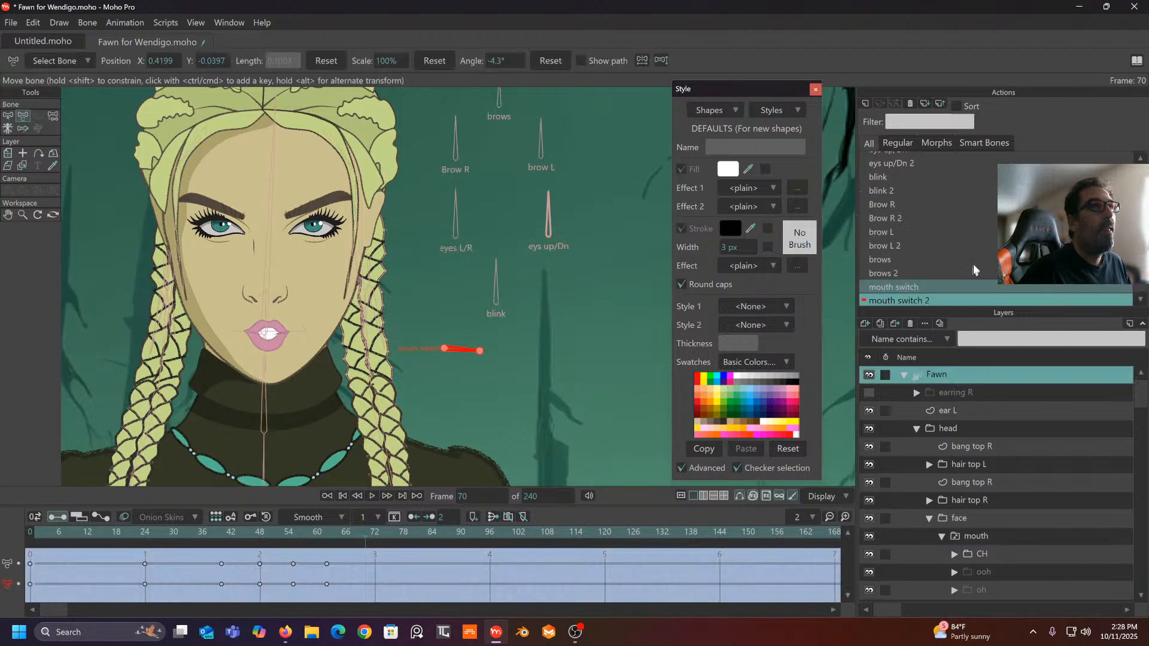
- Return to Mainline and delete the mouth switch action
right_click(963, 232)
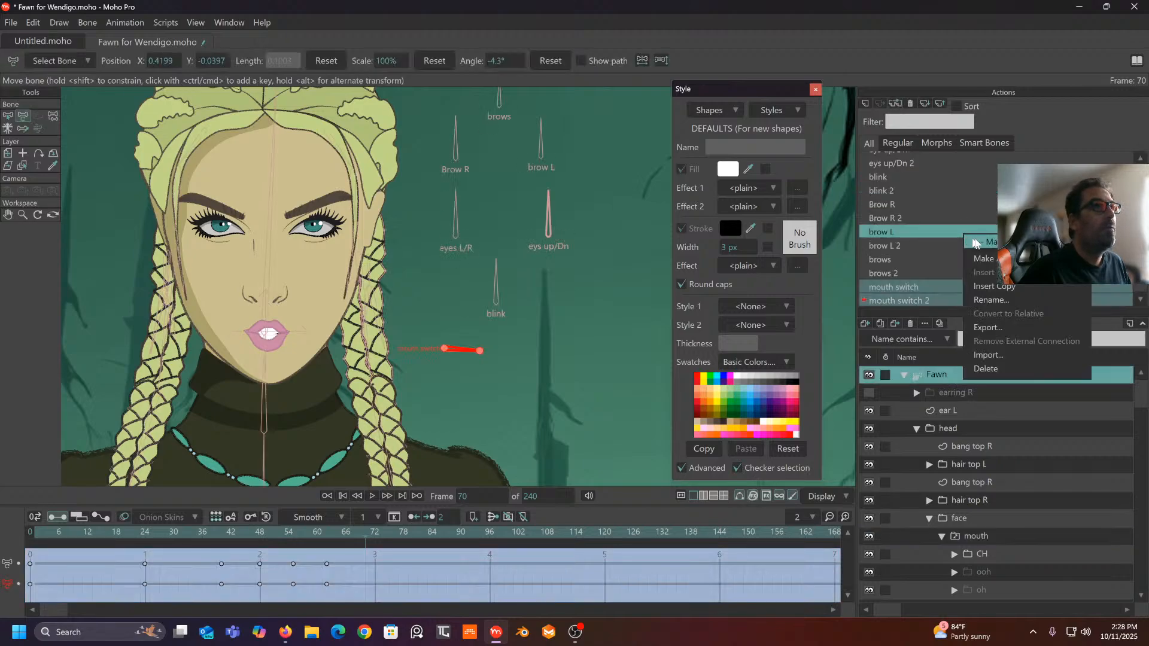
click(976, 242)
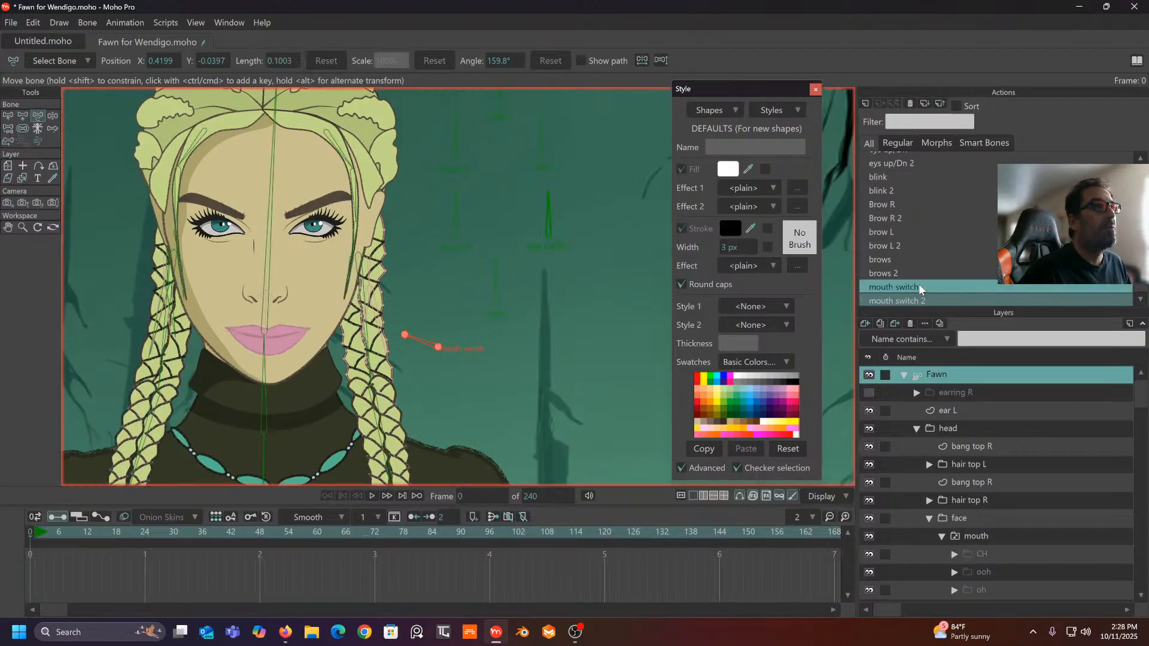
right_click(933, 286)
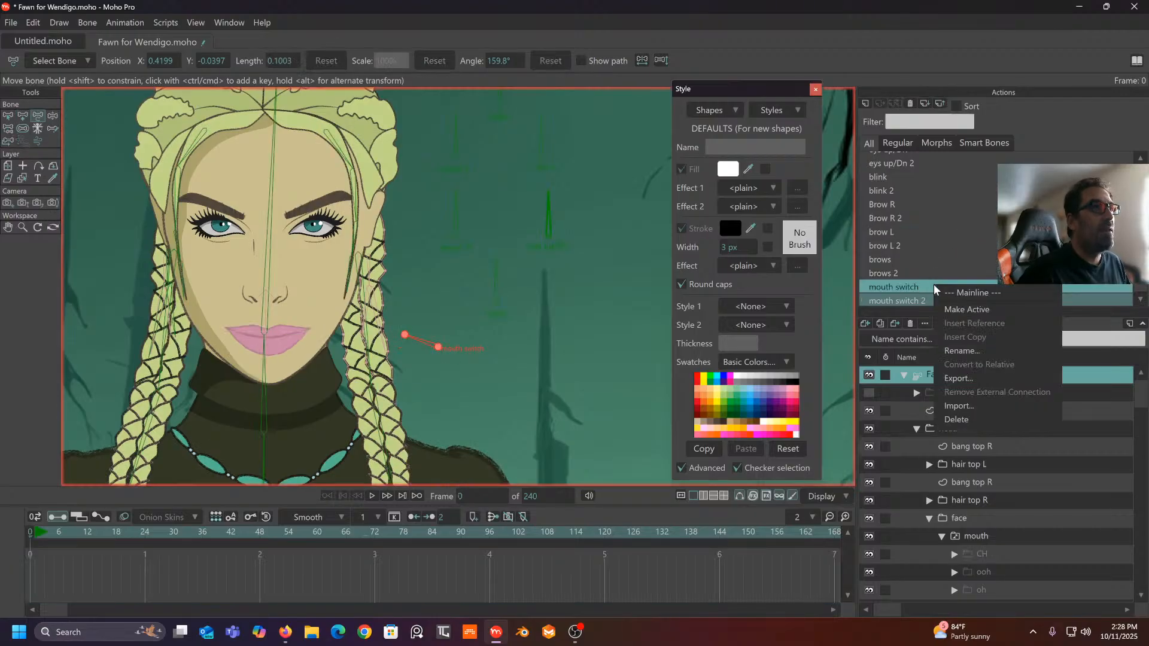
click(911, 106)
click(910, 106)
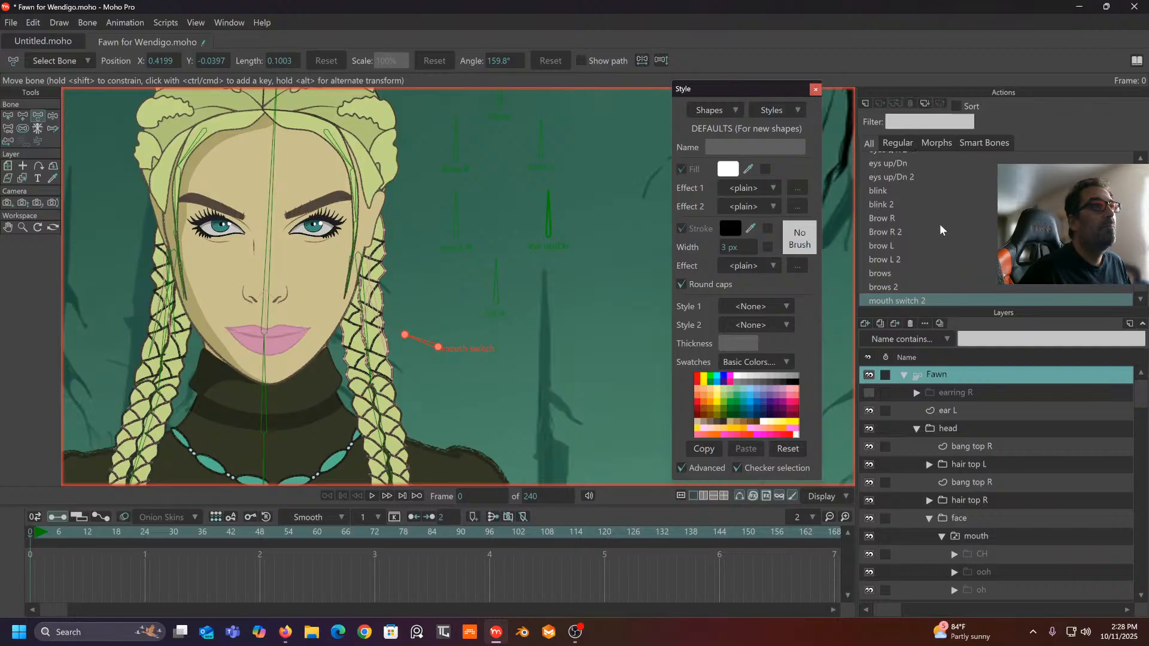
- Set the mouth switch bone's strength to 0, then try dragging it up and right
click(53, 116)
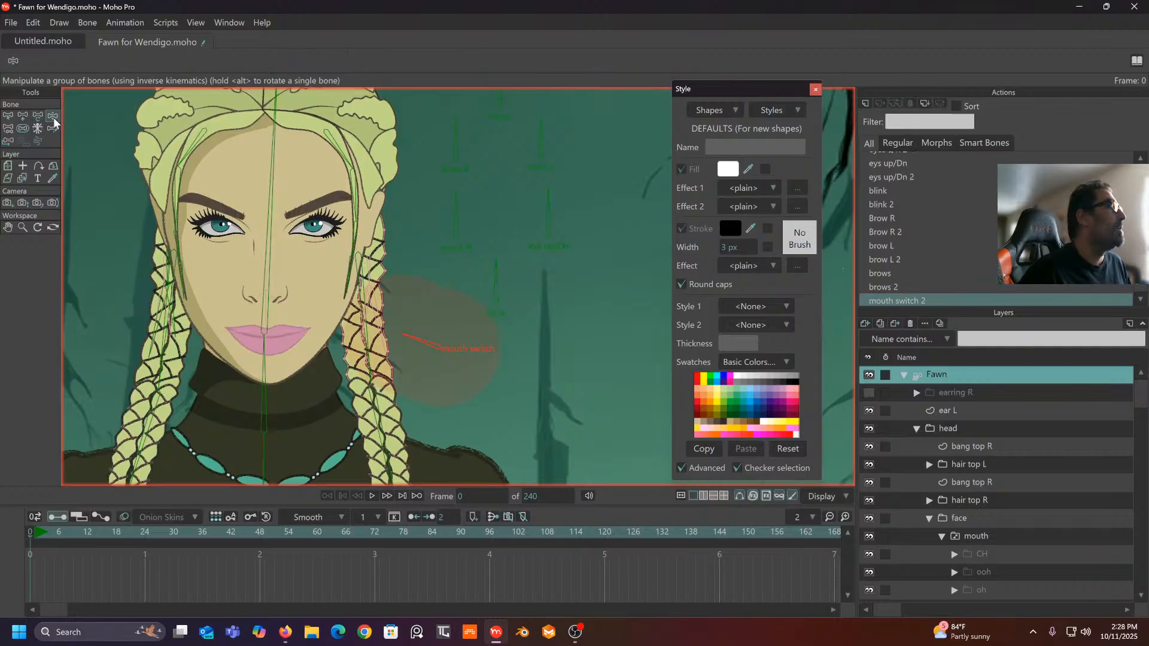
click(23, 128)
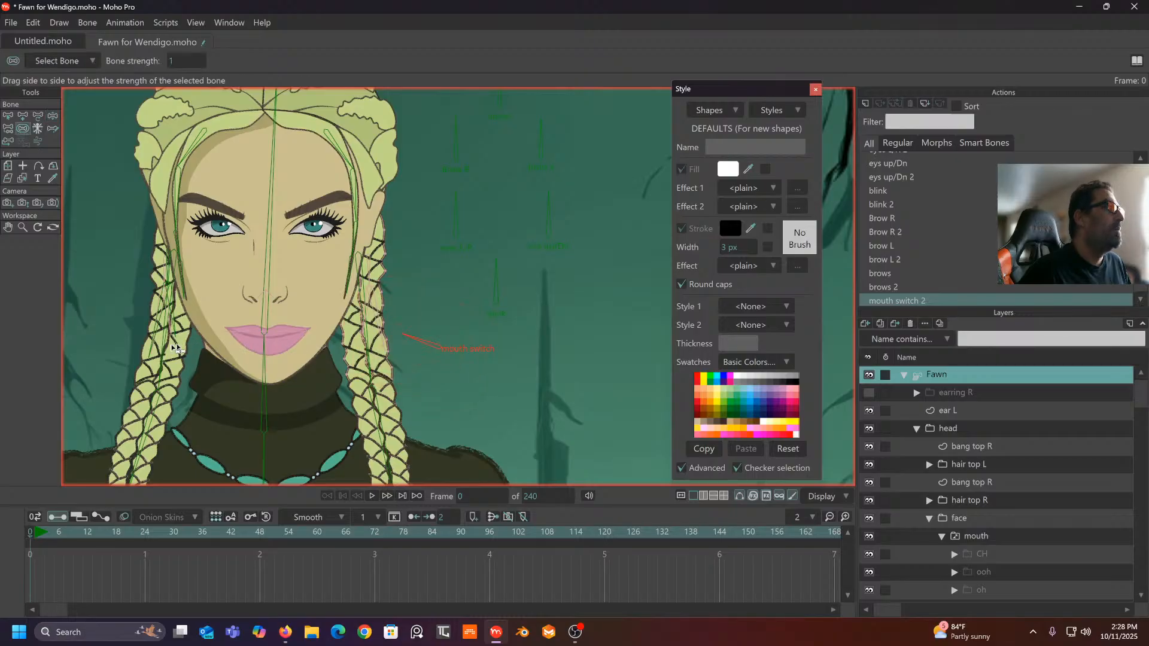
drag(176, 349, 155, 352)
click(52, 116)
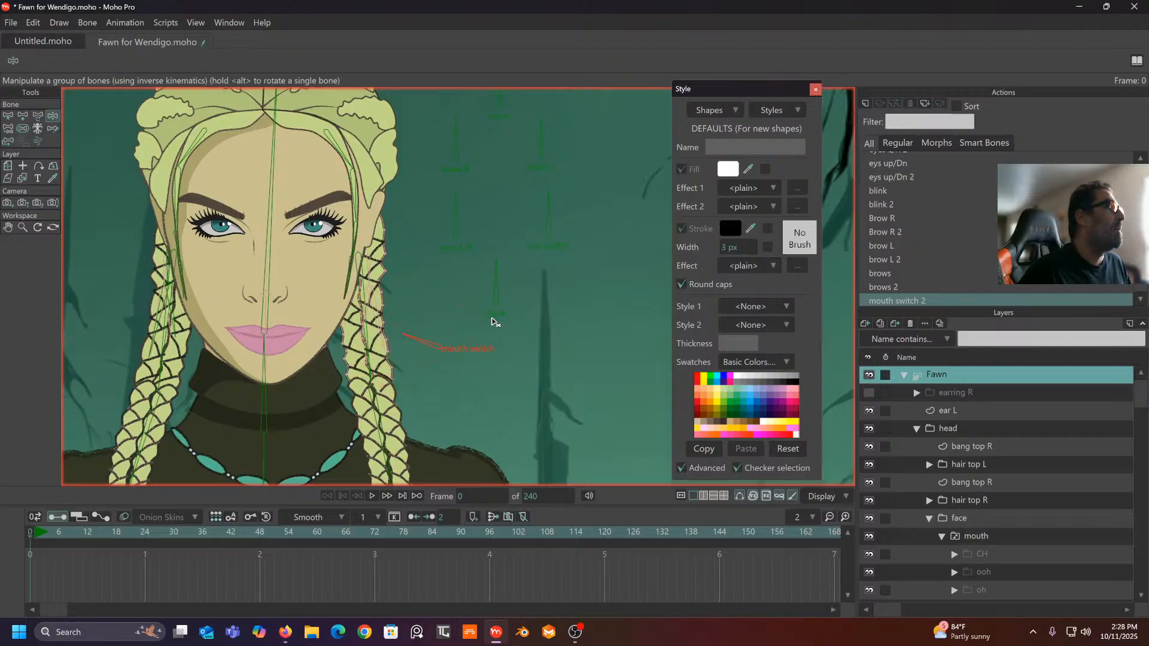
drag(424, 341, 434, 333)
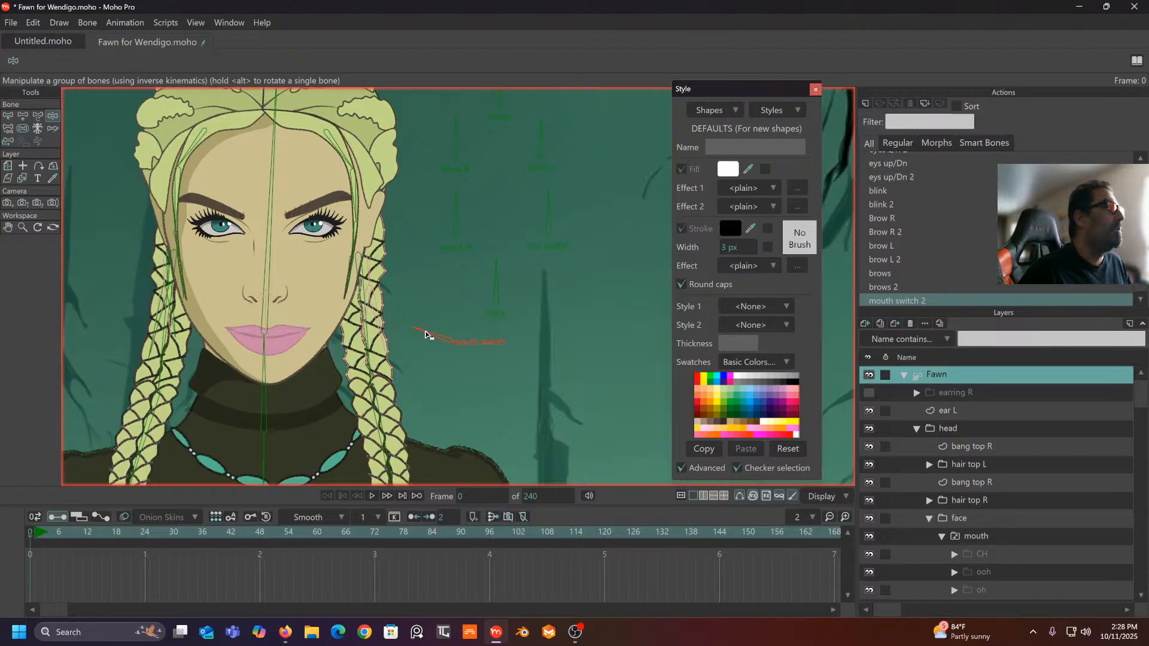
drag(428, 335, 431, 331)
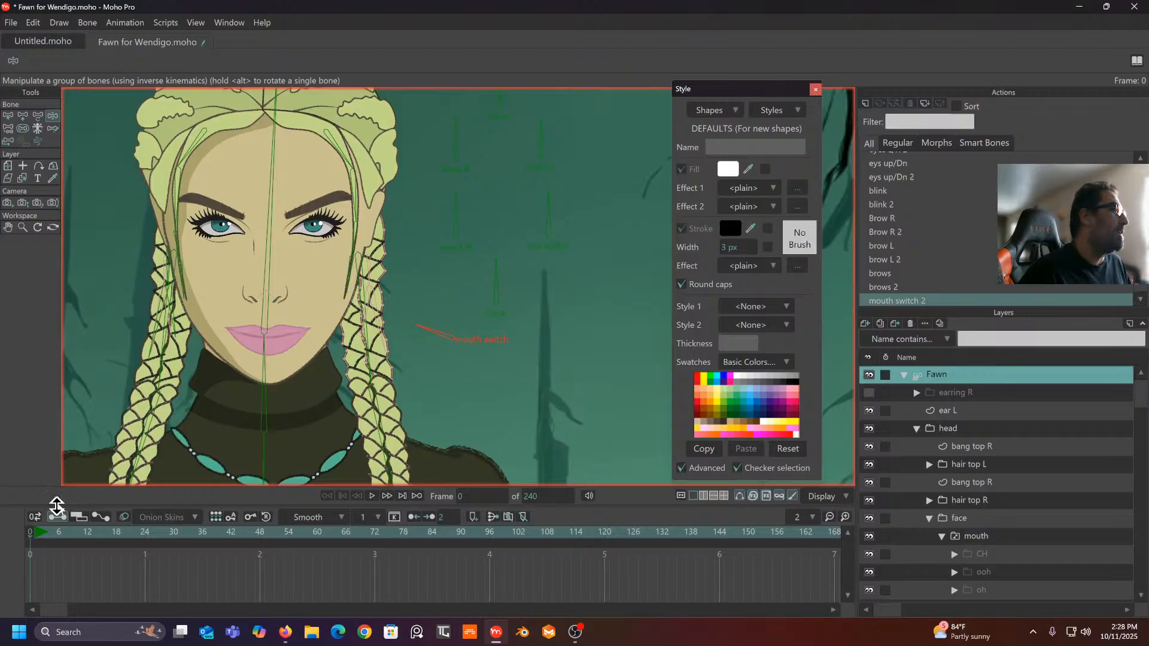
- Key the mouth switch bone at frame 1, then delete the keyframes at frames 0 and 1
click(34, 534)
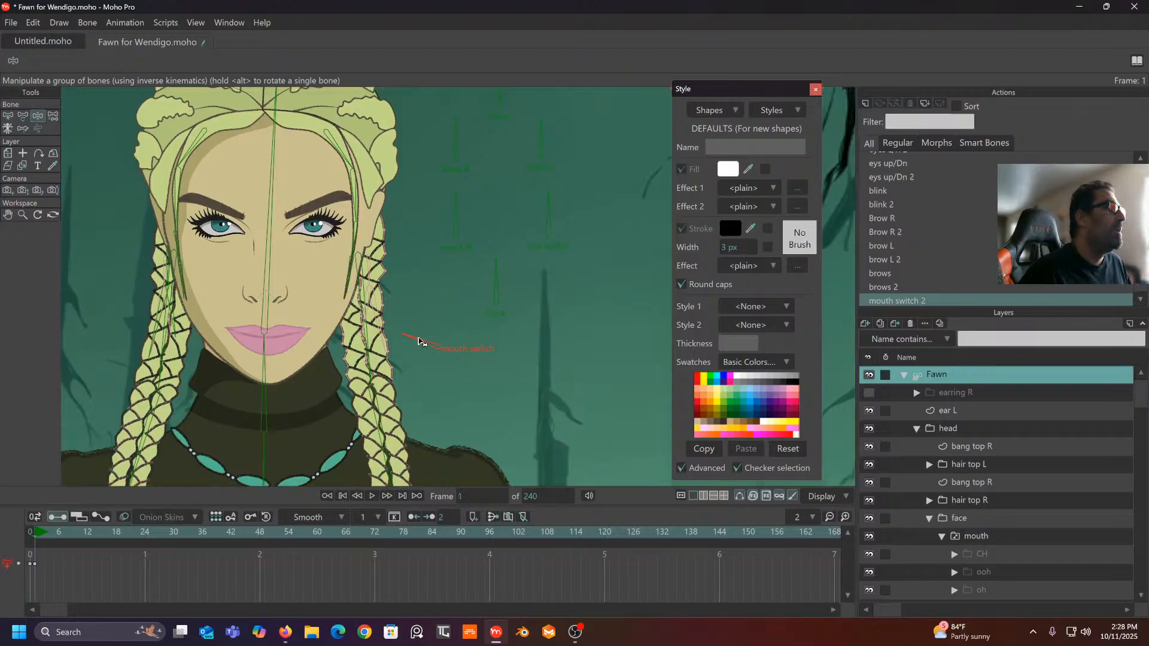
mouse_move(430, 334)
mouse_down()
mouse_move(439, 329)
mouse_move(430, 340)
mouse_up()
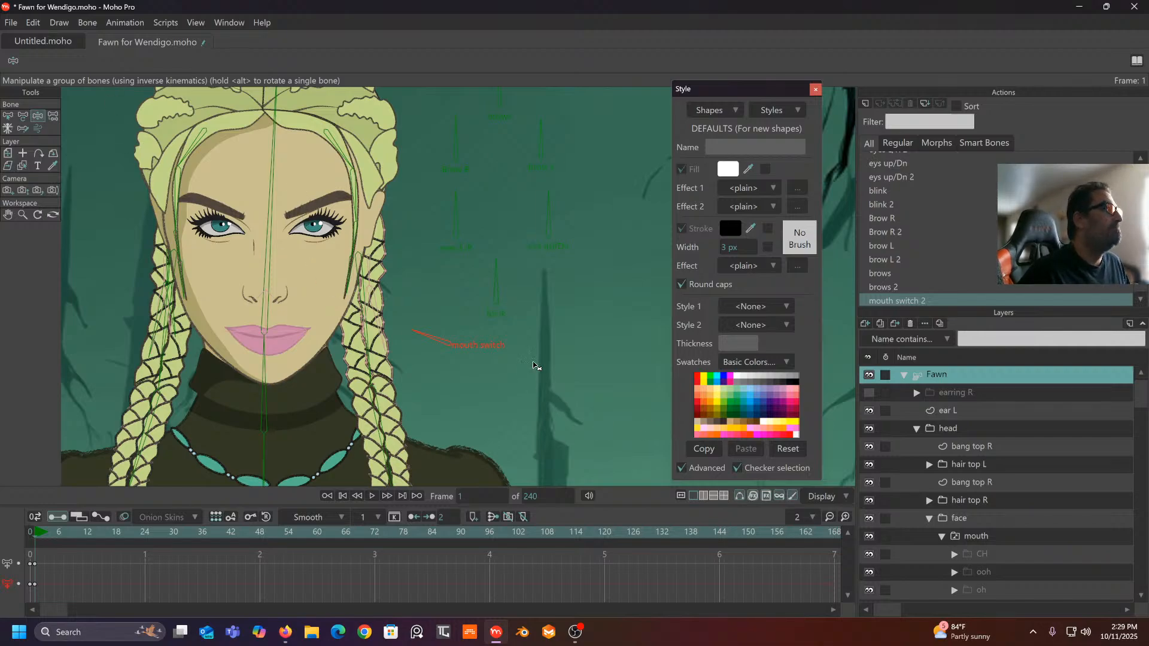
drag(7, 610, 62, 539)
key(Delete)
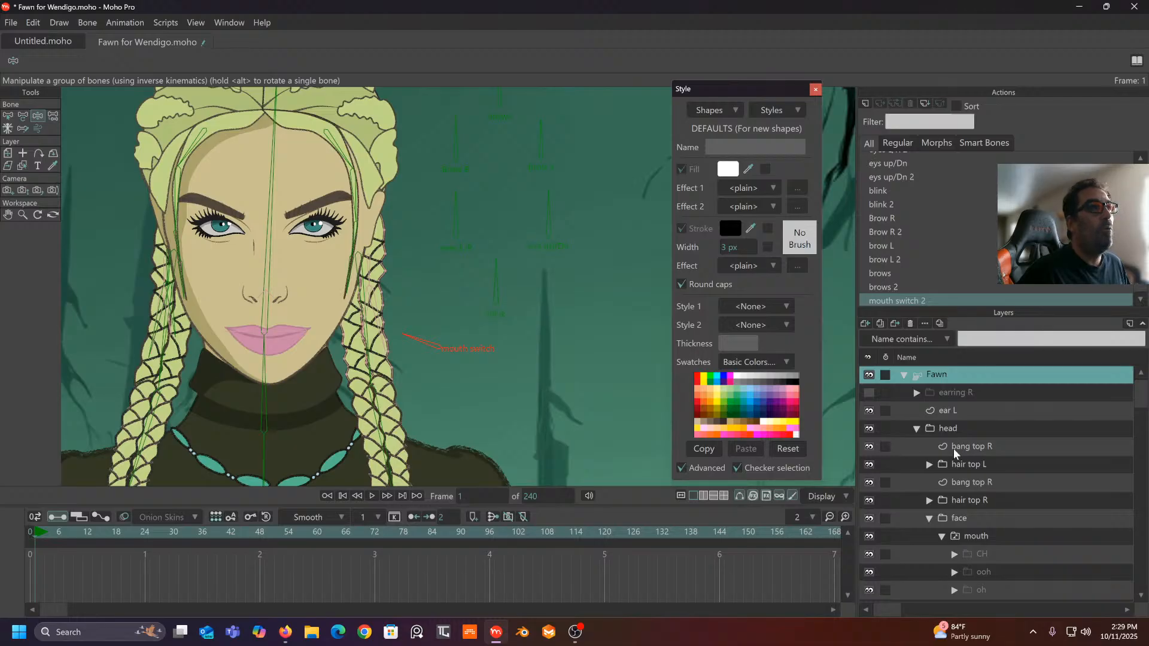
- Select the mouth switch bone and delete the mouth switch 2 action
click(496, 316)
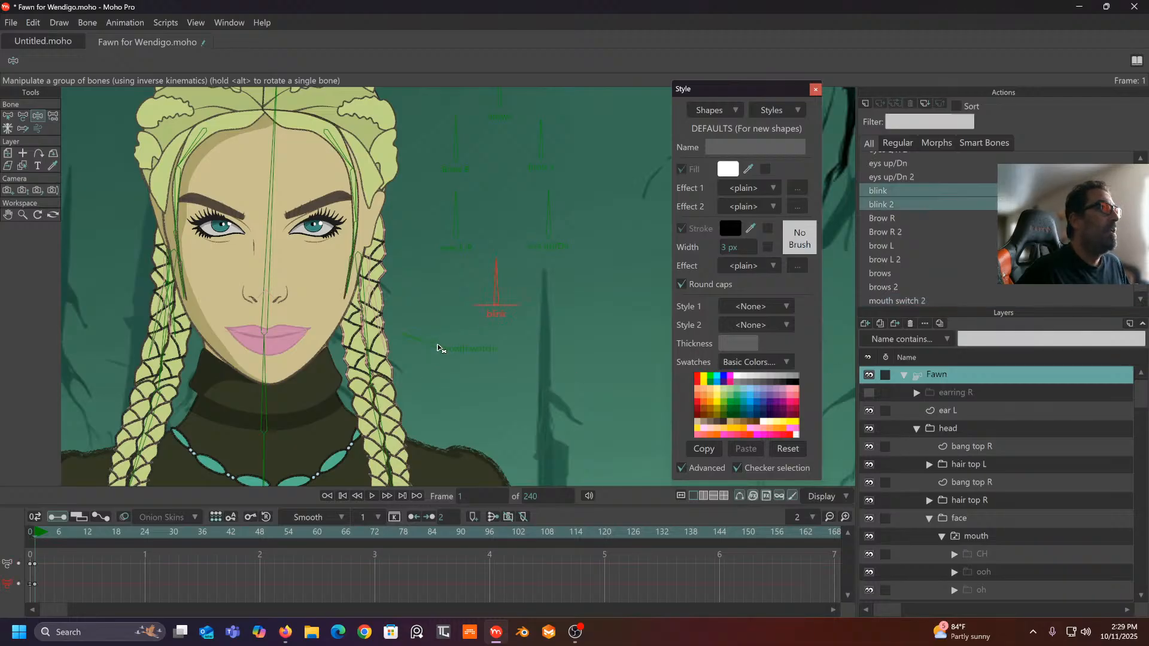
click(438, 348)
right_click(922, 299)
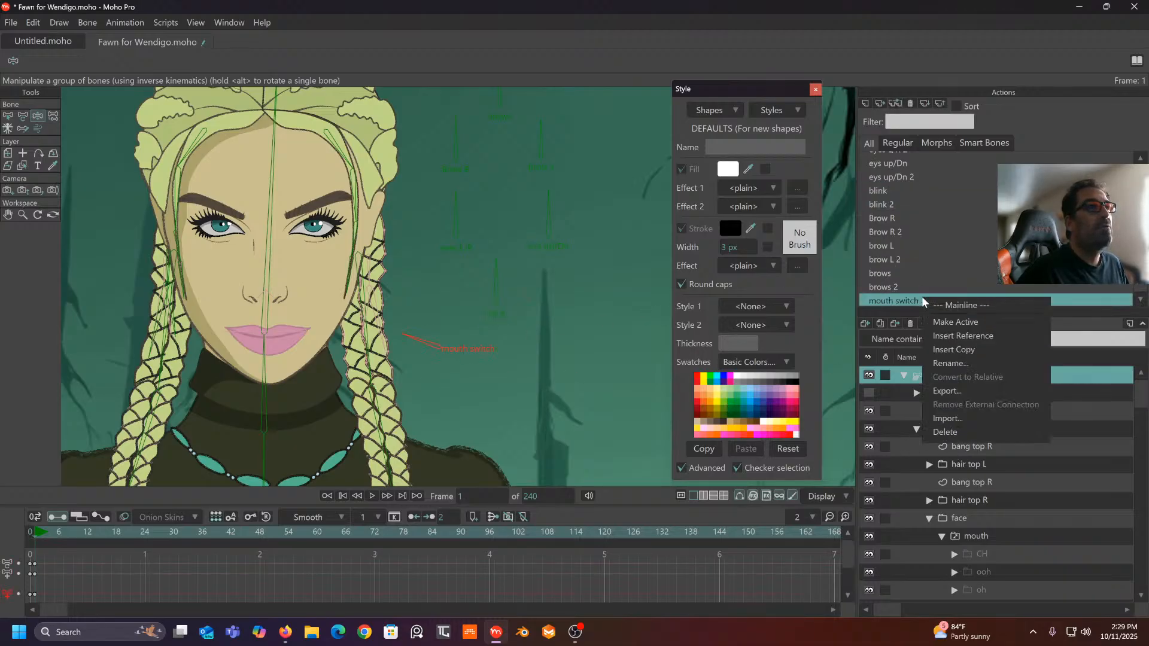
click(912, 106)
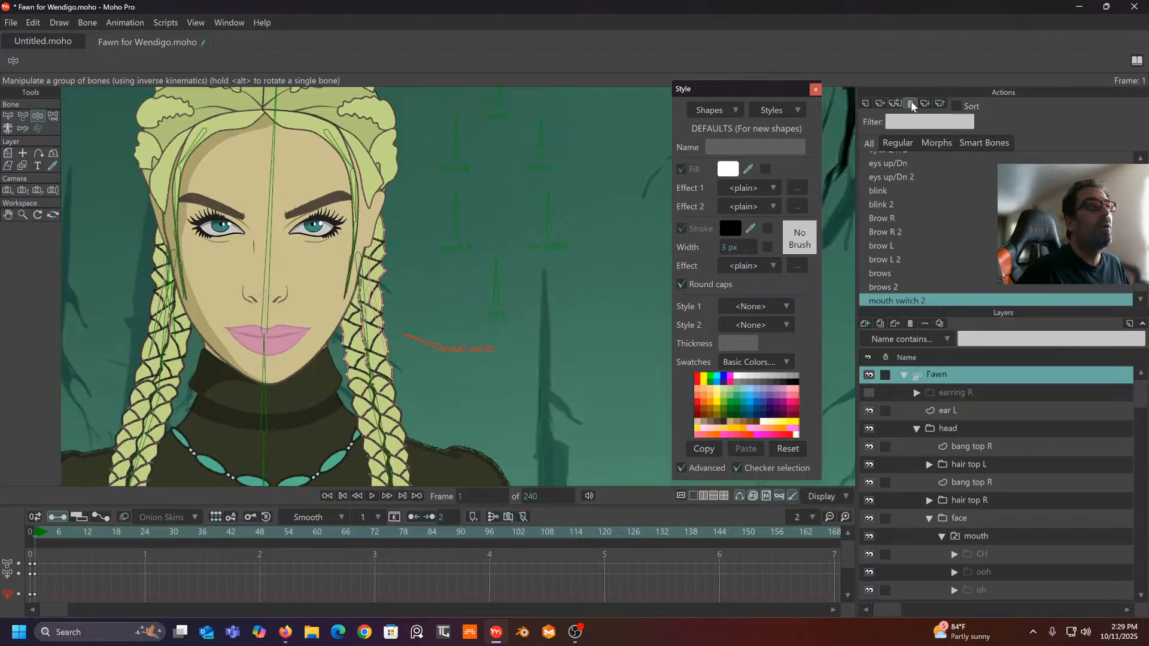
click(911, 104)
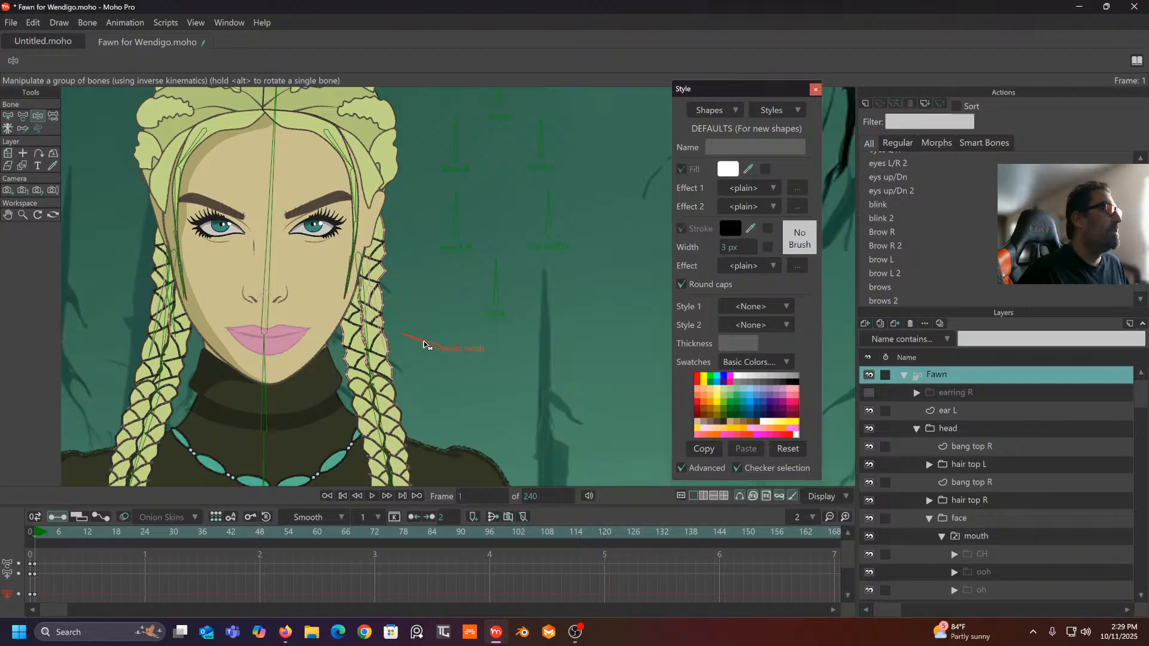
- Rotate the mouth switch bone to point right and delete the leftover keys near frames 0–1
click(22, 116)
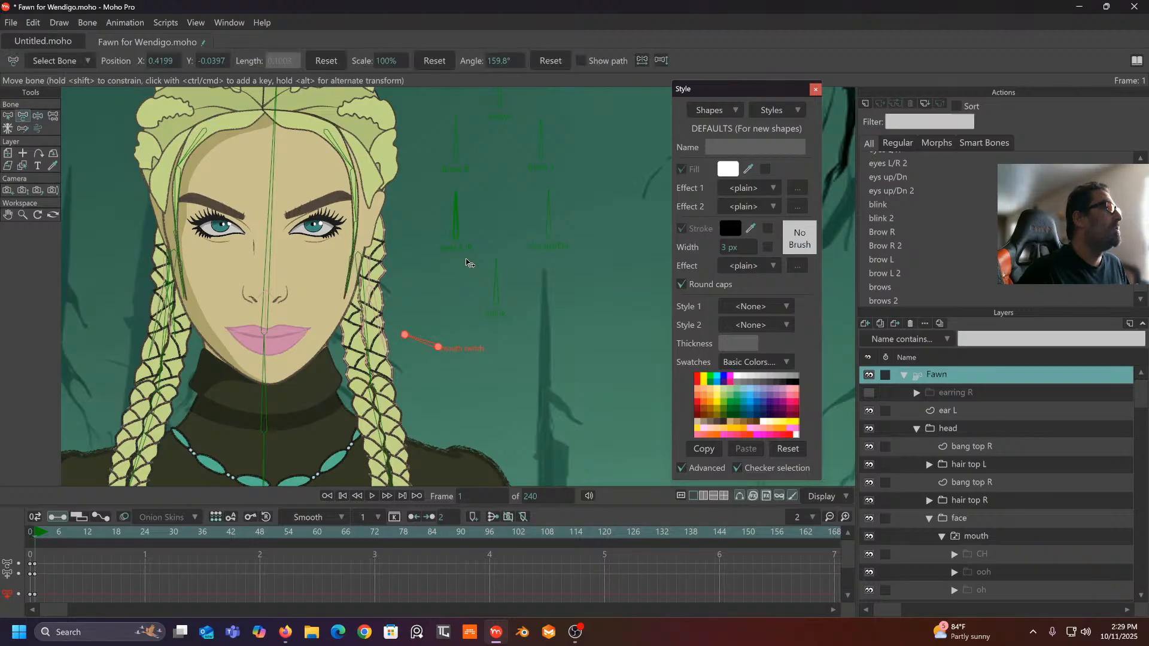
mouse_move(425, 337)
mouse_down()
mouse_move(438, 322)
mouse_move(500, 328)
mouse_move(507, 361)
mouse_move(431, 316)
mouse_move(408, 332)
mouse_move(433, 331)
mouse_move(433, 347)
mouse_up()
click(37, 116)
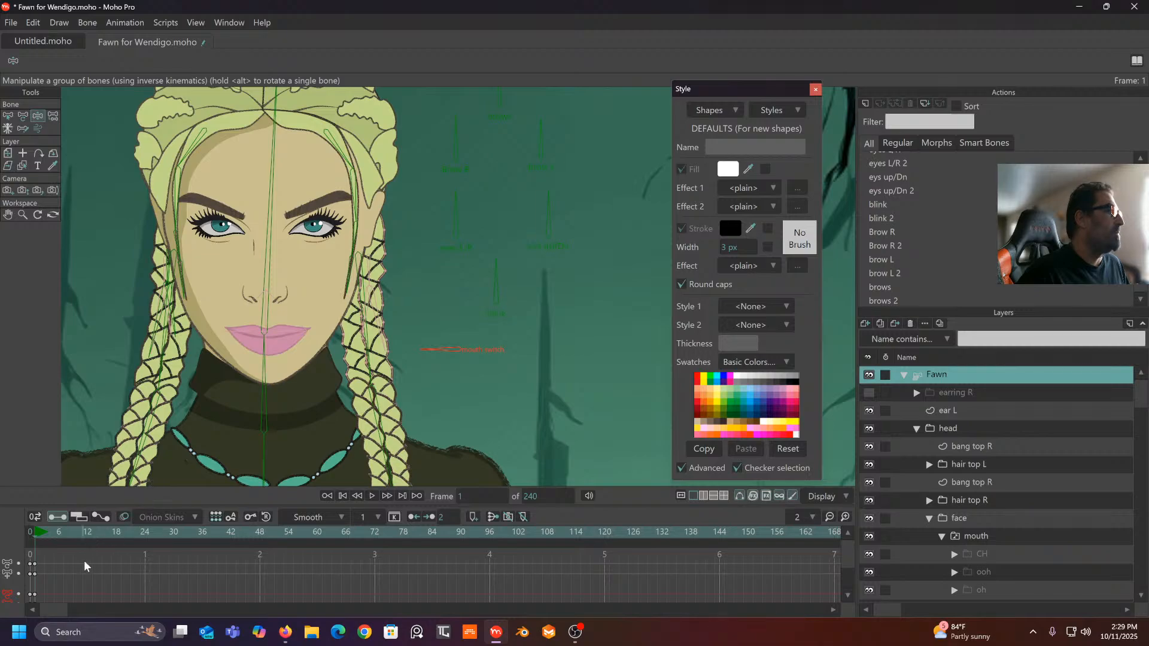
drag(74, 560, 7, 602)
key(Delete)
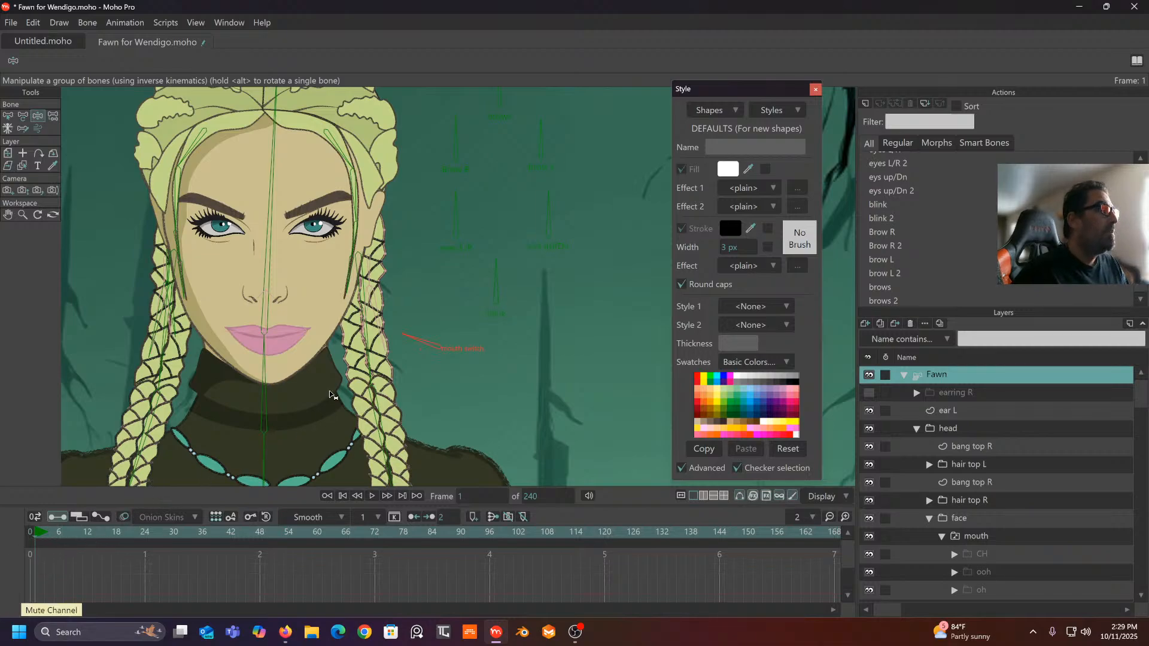
- Test-twist the bone, delete the remaining start keyframes, and return to frame 0
drag(418, 340, 421, 339)
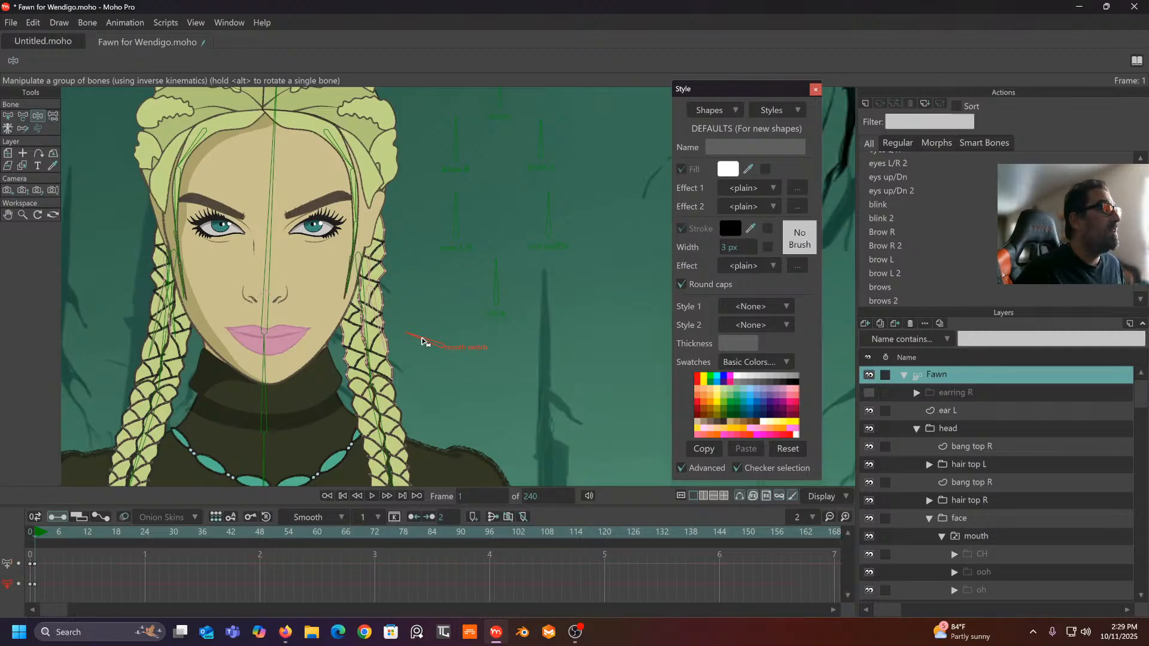
click(8, 117)
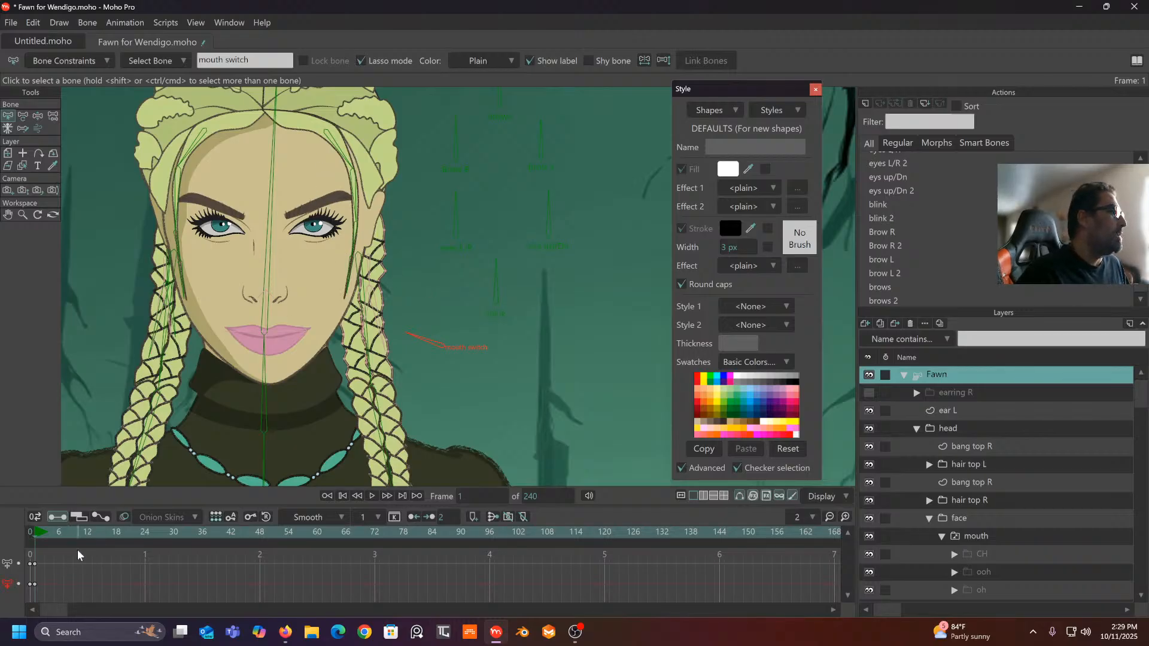
drag(77, 549, 30, 600)
key(Delete)
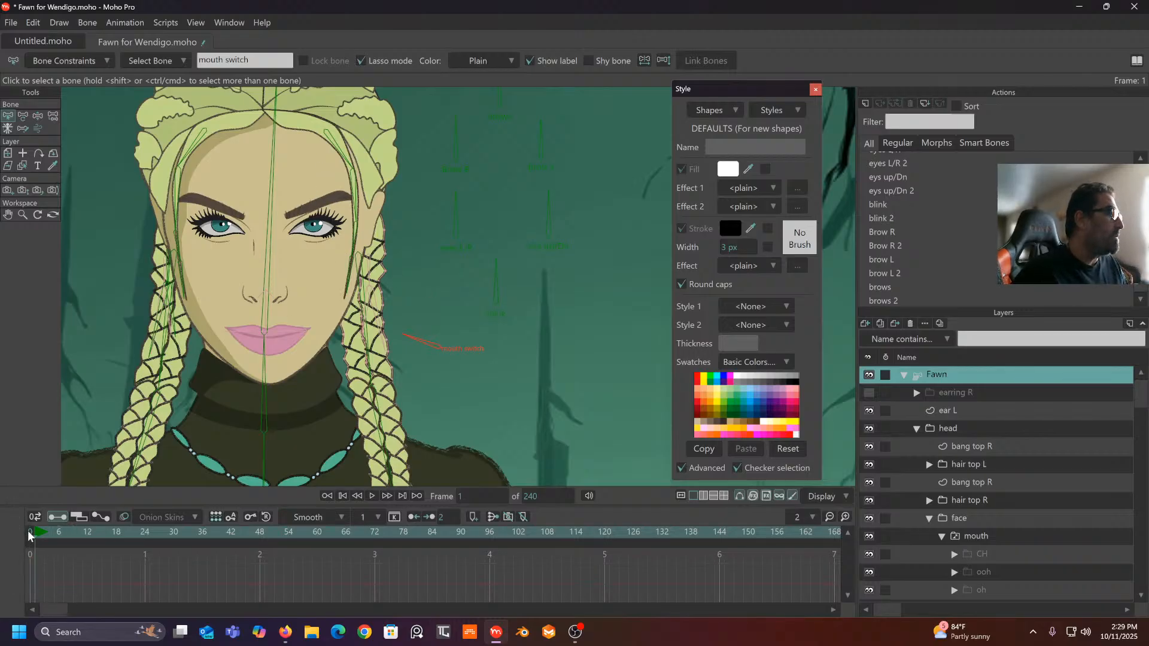
click(28, 530)
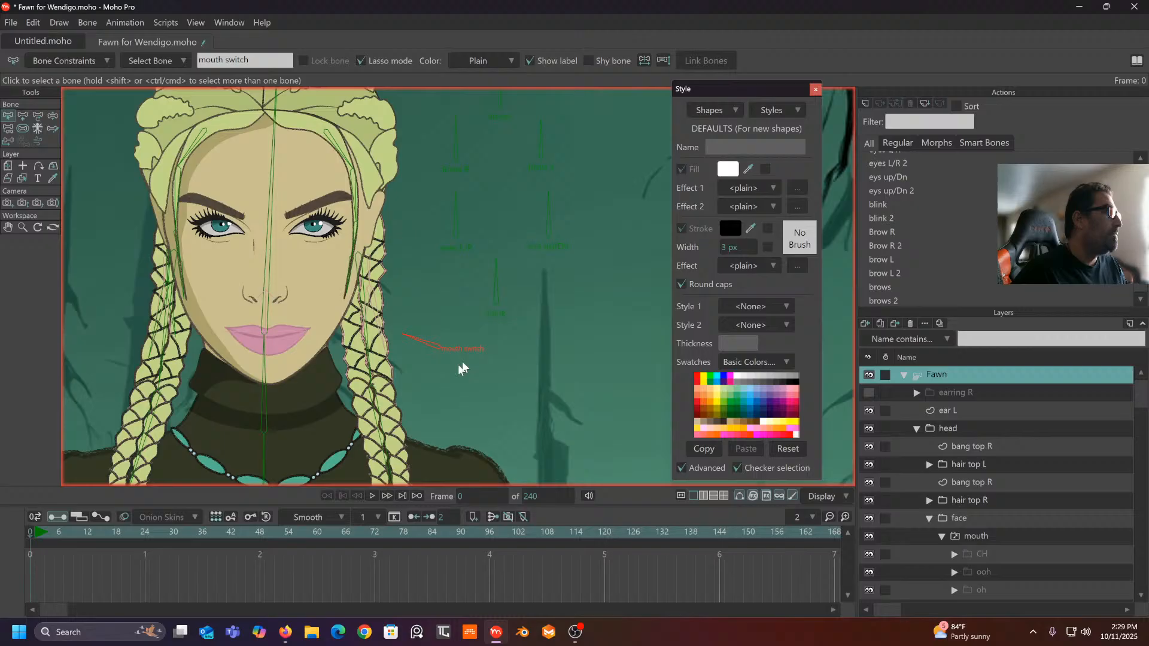
- Delete the old mouth switch bone and draw a short new bone beside the chin named 'mouth switch'
click(425, 342)
key(Delete)
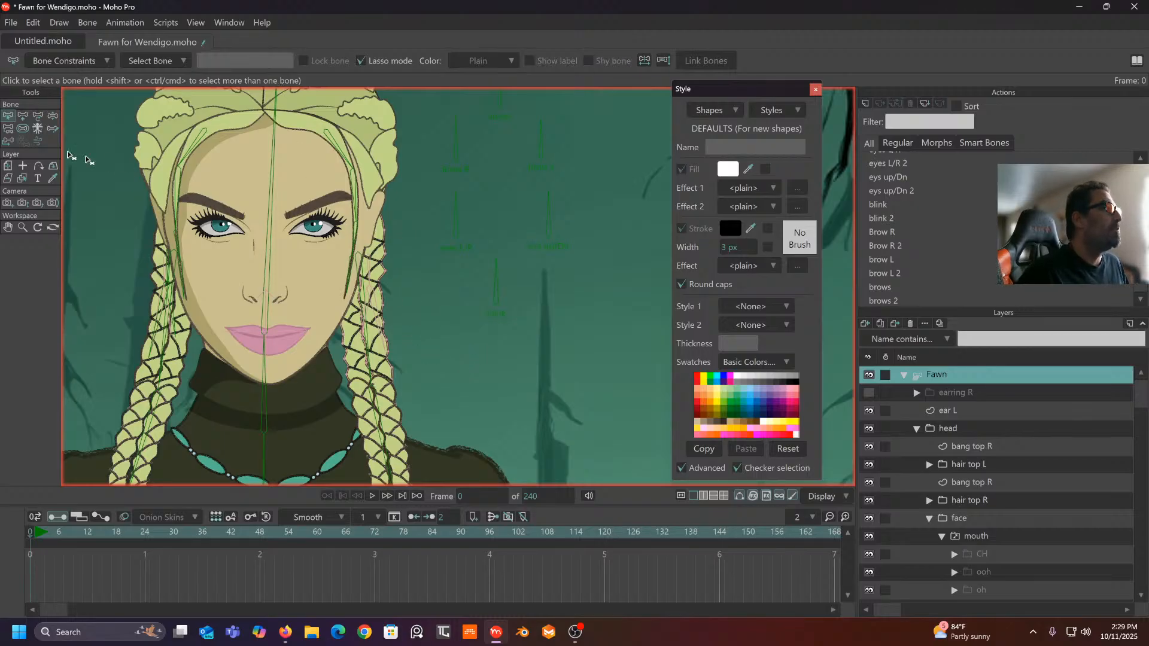
click(22, 116)
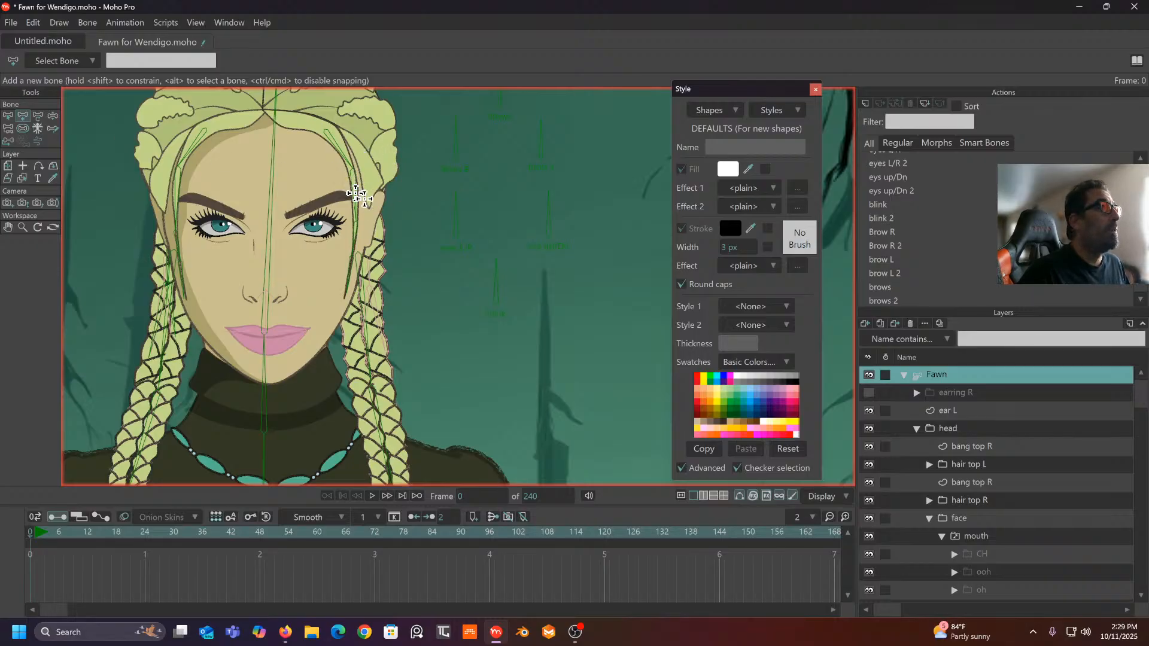
drag(430, 356, 431, 324)
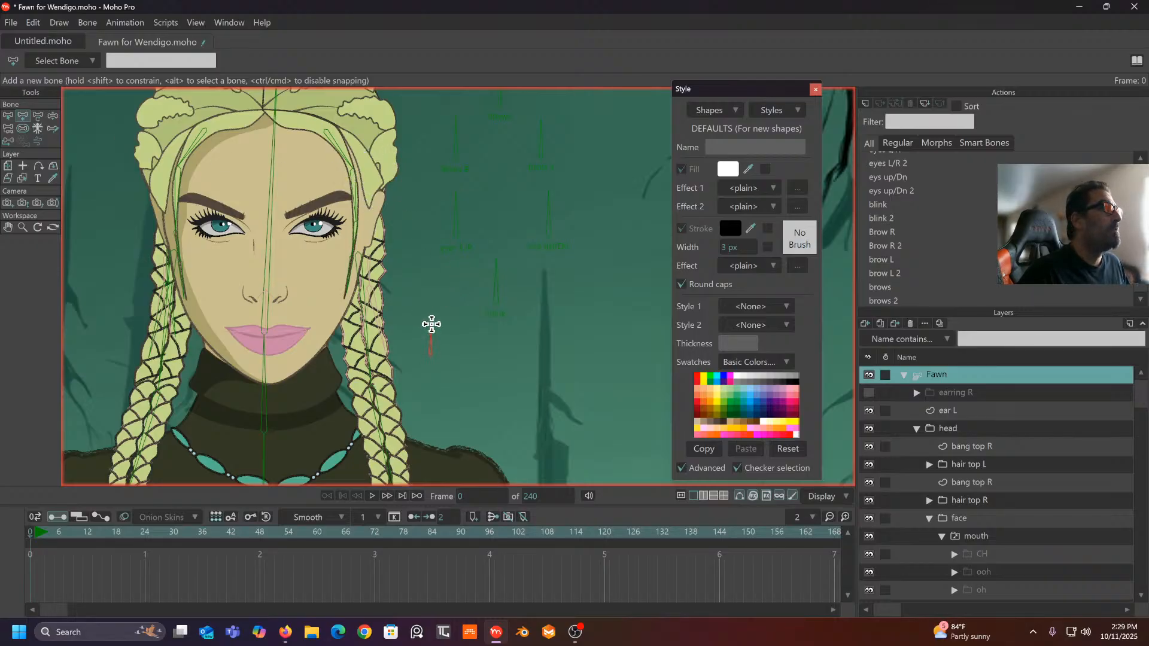
click(212, 60)
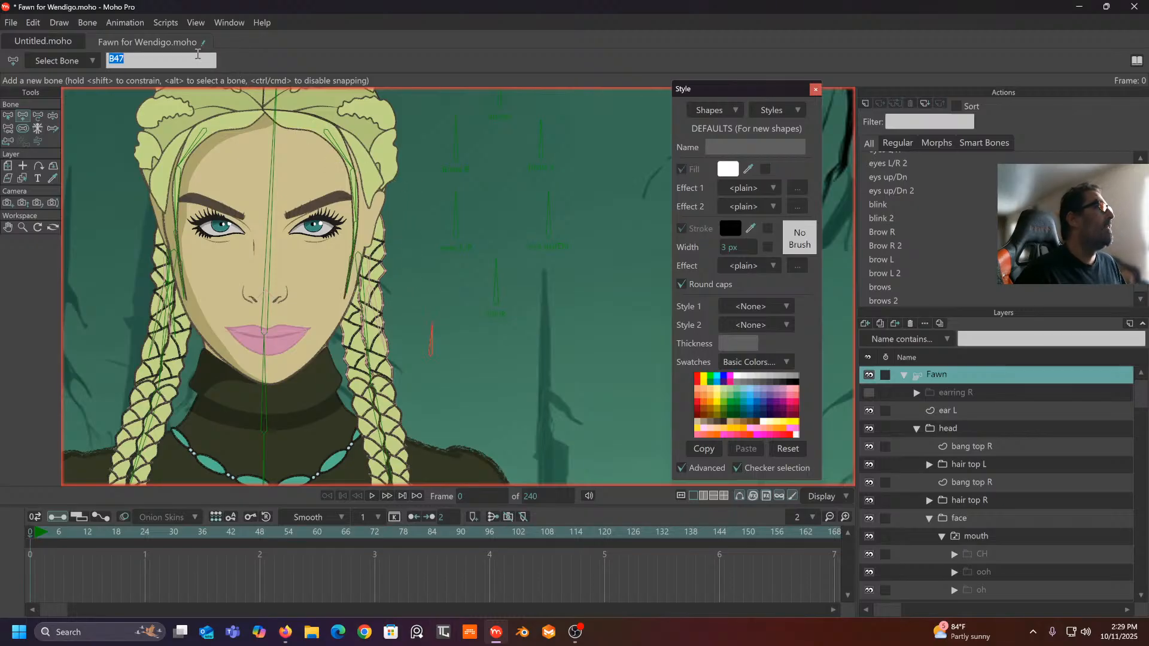
text(mouth switch)
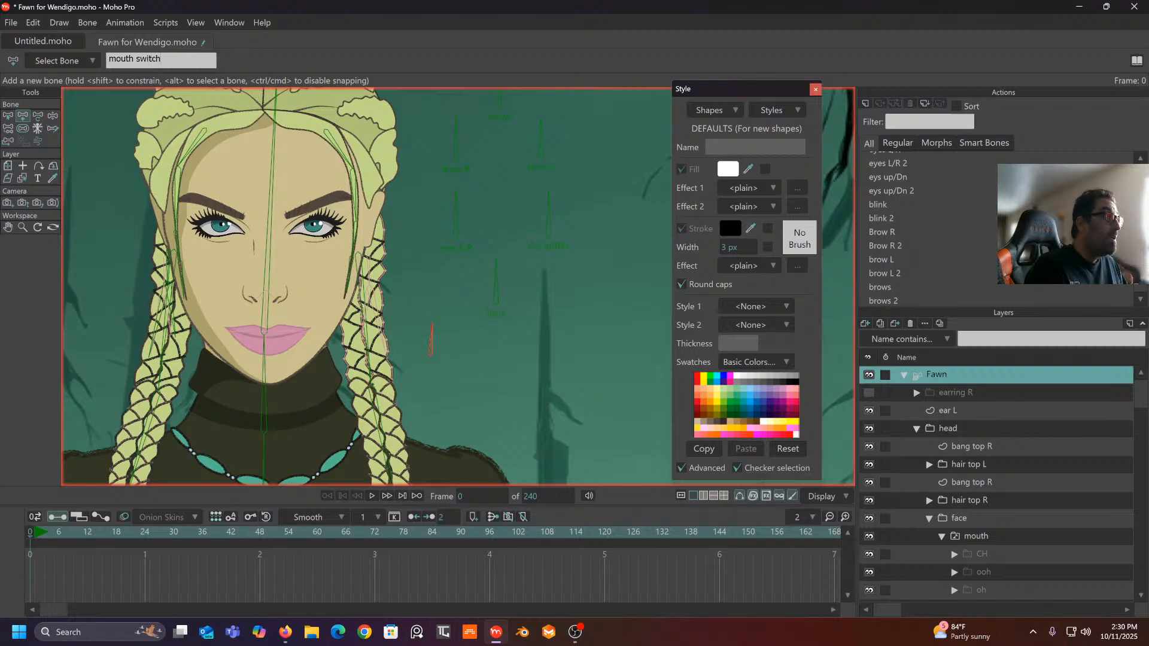
key(Return)
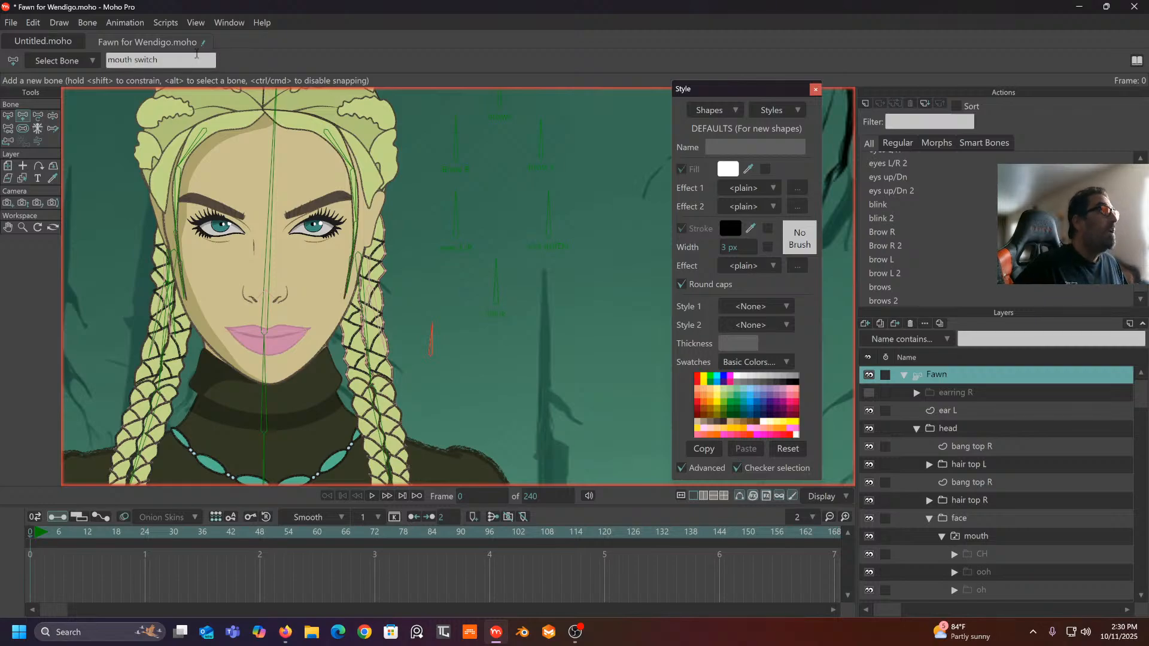
click(5, 117)
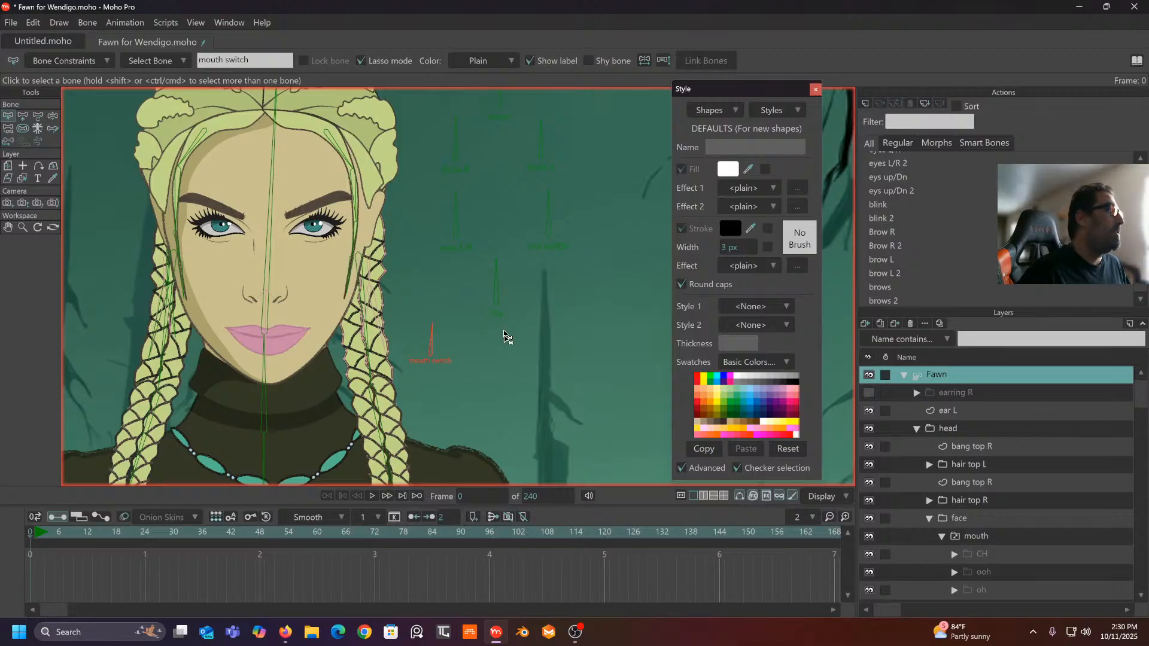
- Create a new action named 'mouth switch' and reselect the Fawn bone layer
click(866, 103)
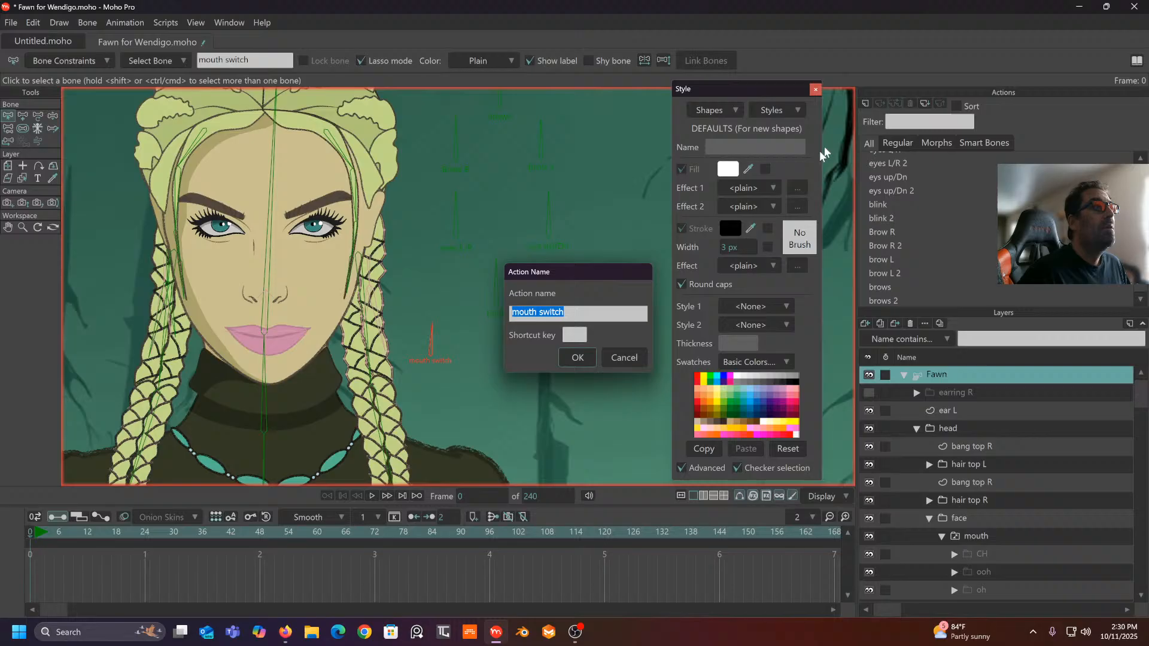
click(576, 357)
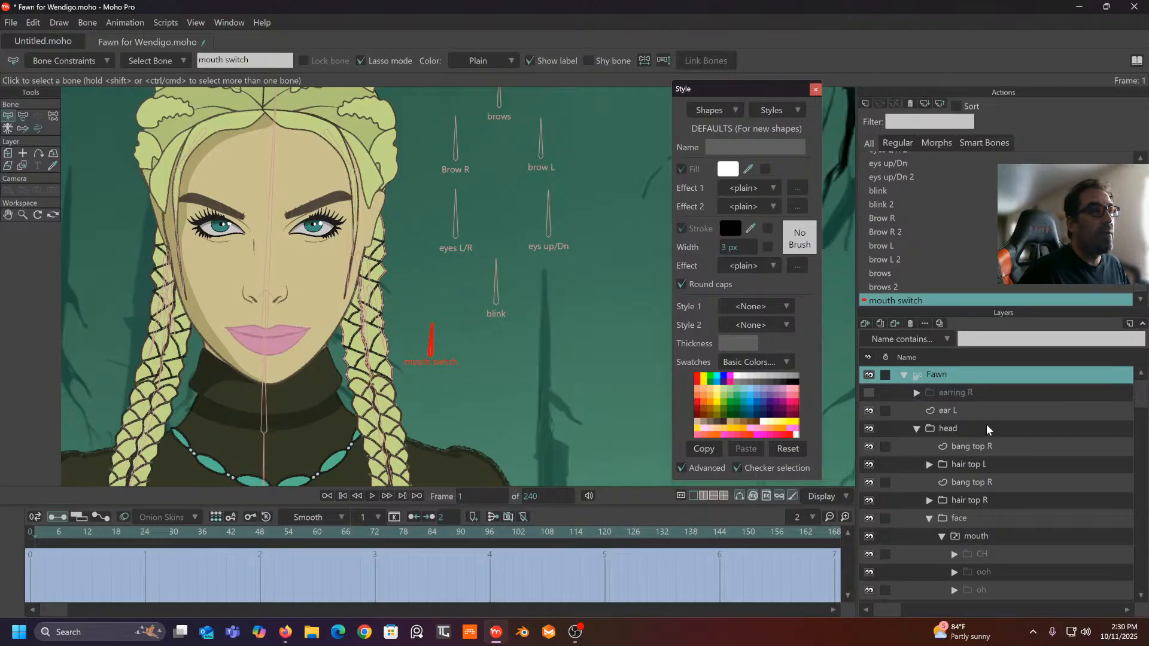
scroll(987, 426, down, 3)
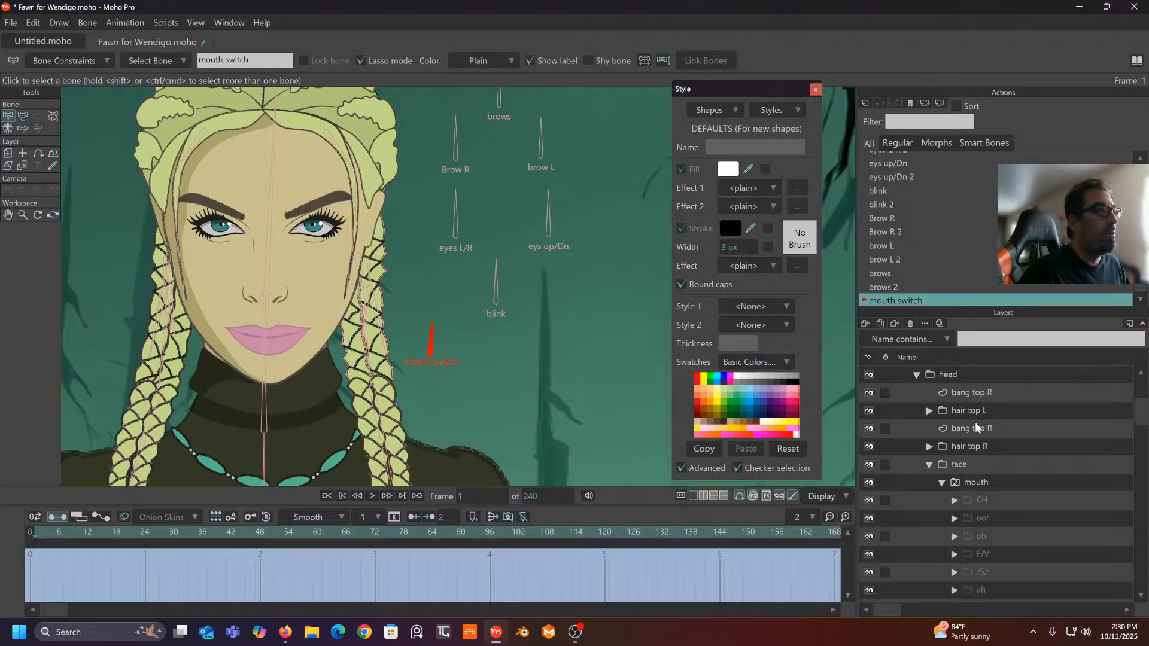
right_click(1007, 483)
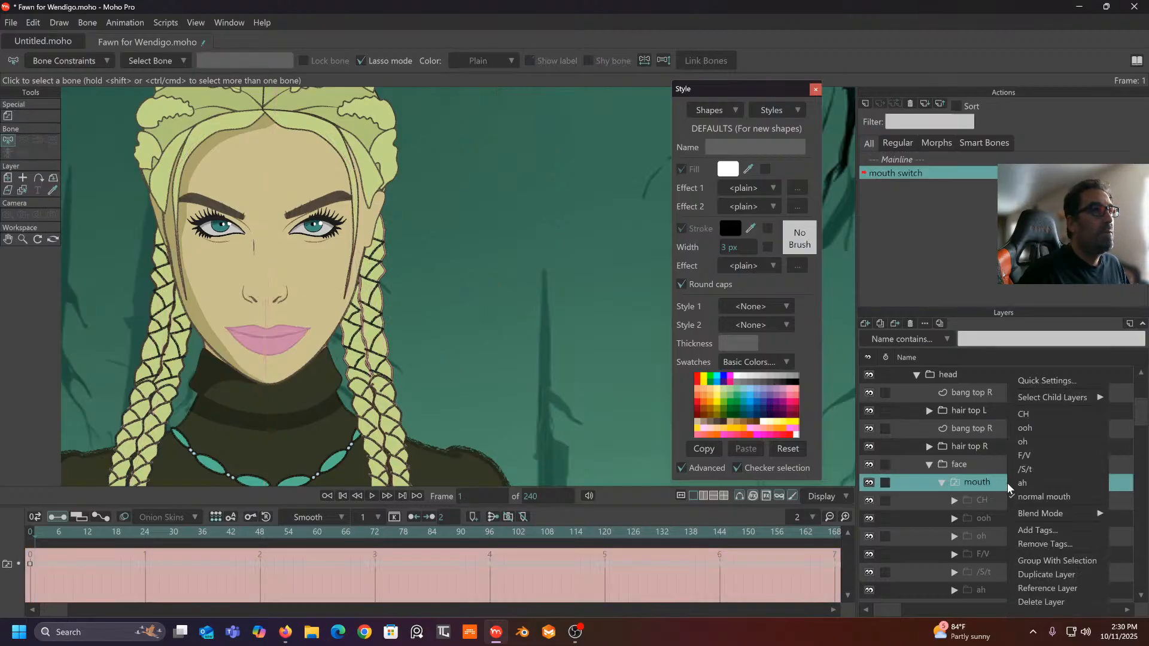
click(997, 480)
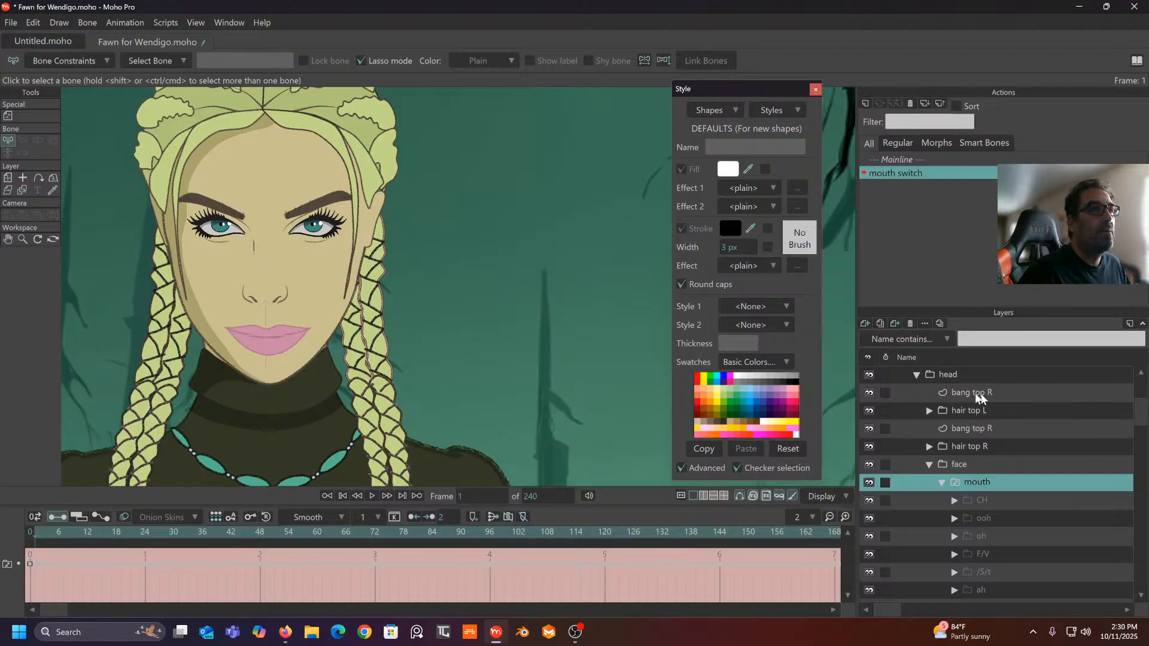
scroll(1140, 417, up, 1)
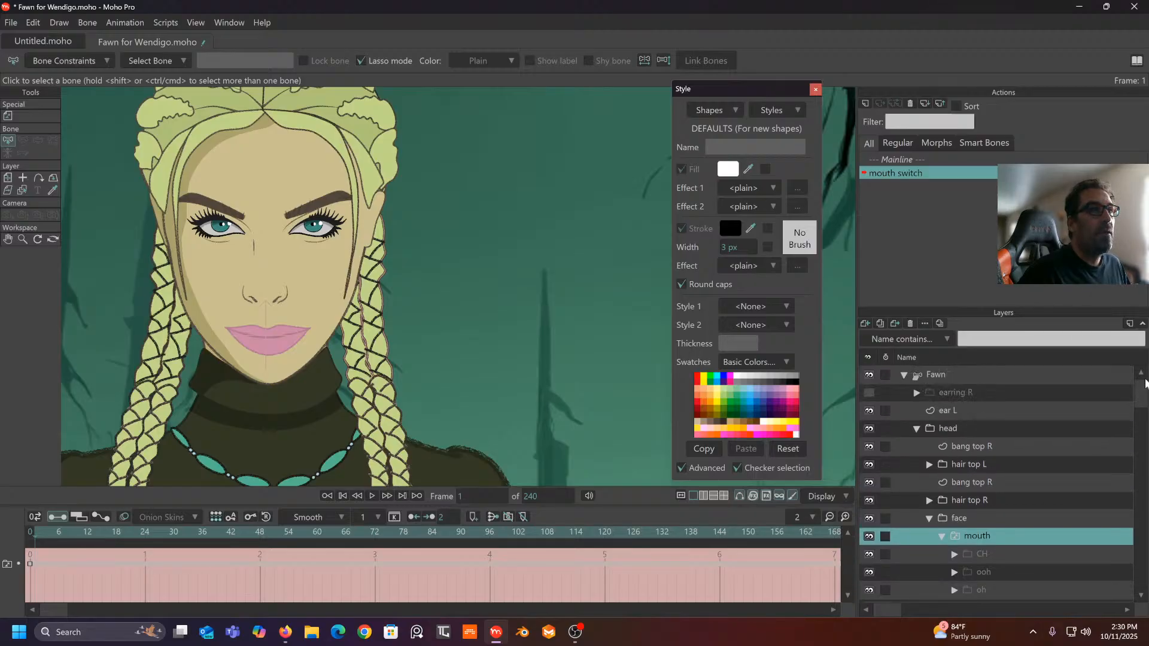
click(985, 375)
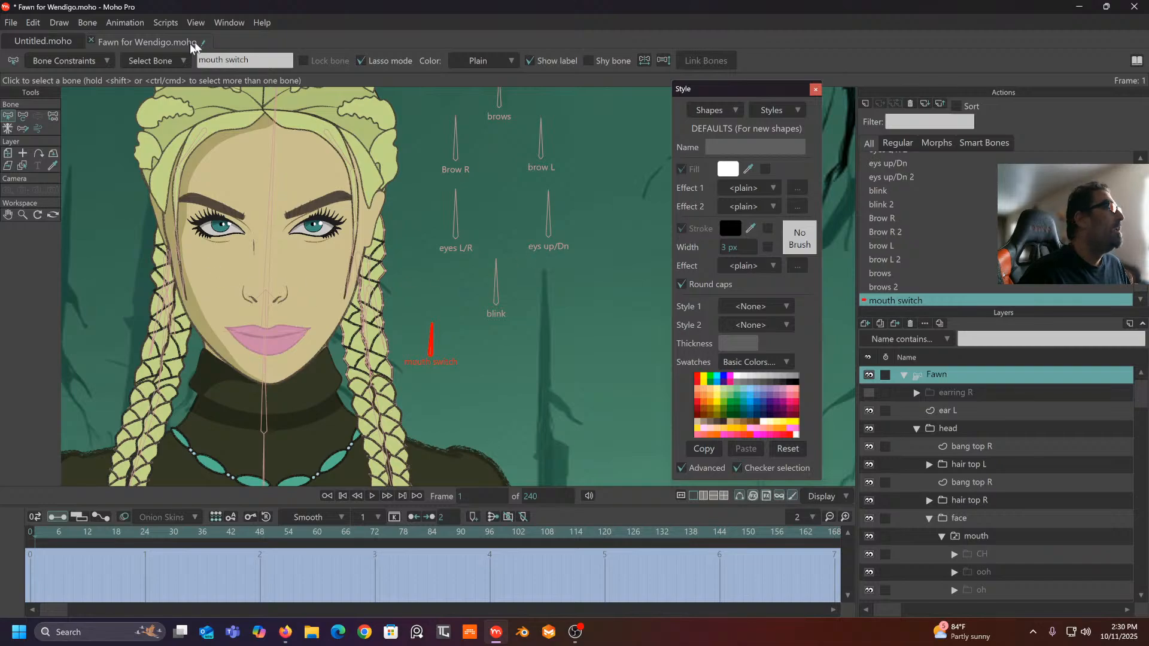
- Rotate the mouth switch bone sideways and key the normal mouth at frame 1
click(26, 114)
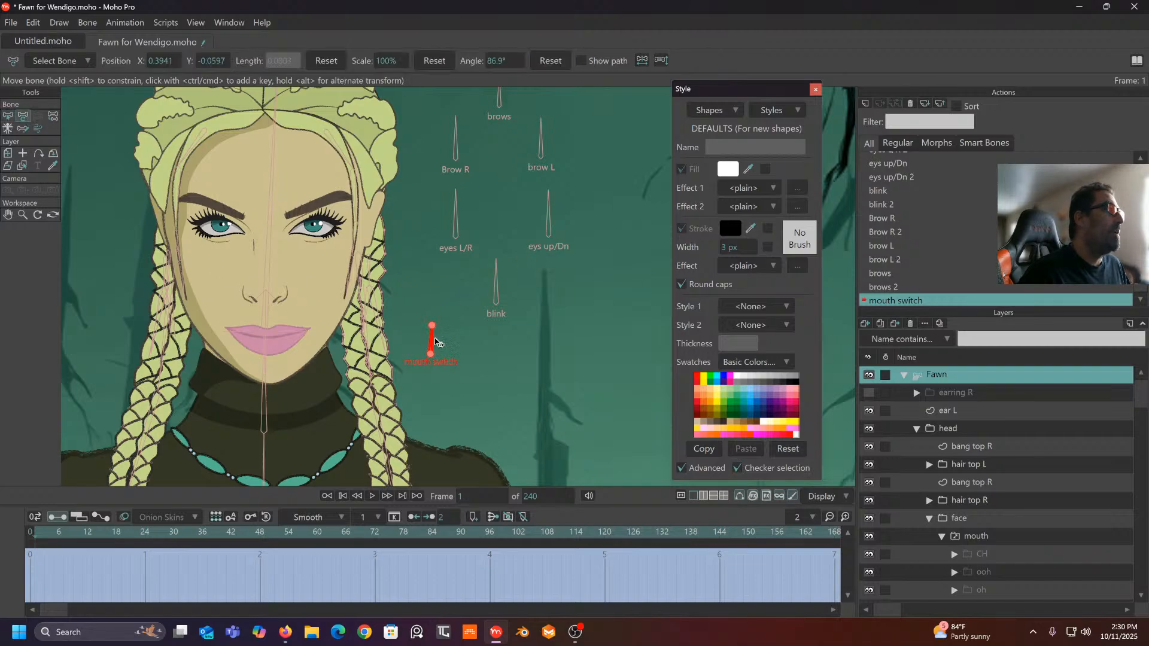
drag(429, 340, 400, 346)
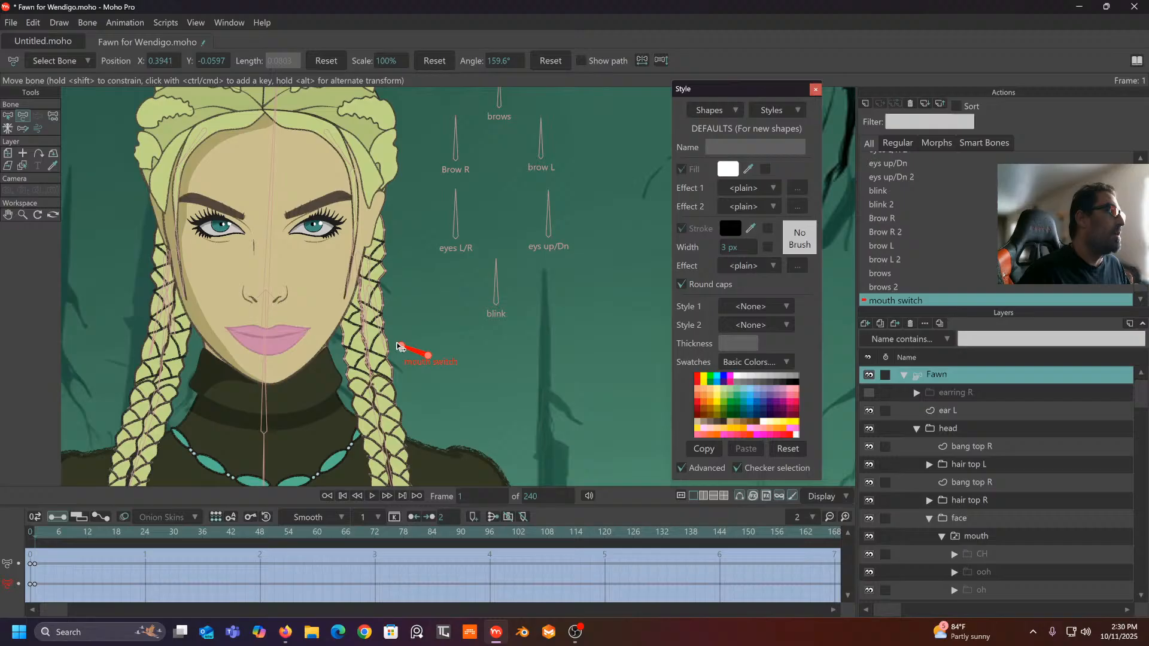
click(36, 537)
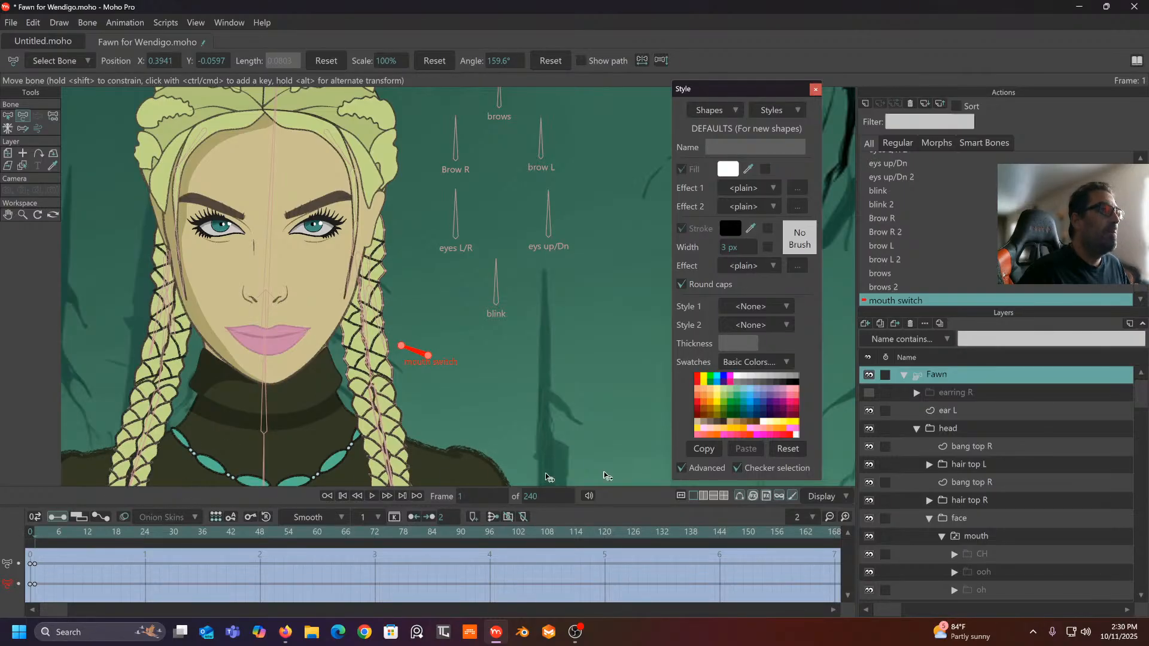
scroll(1017, 515, down, 3)
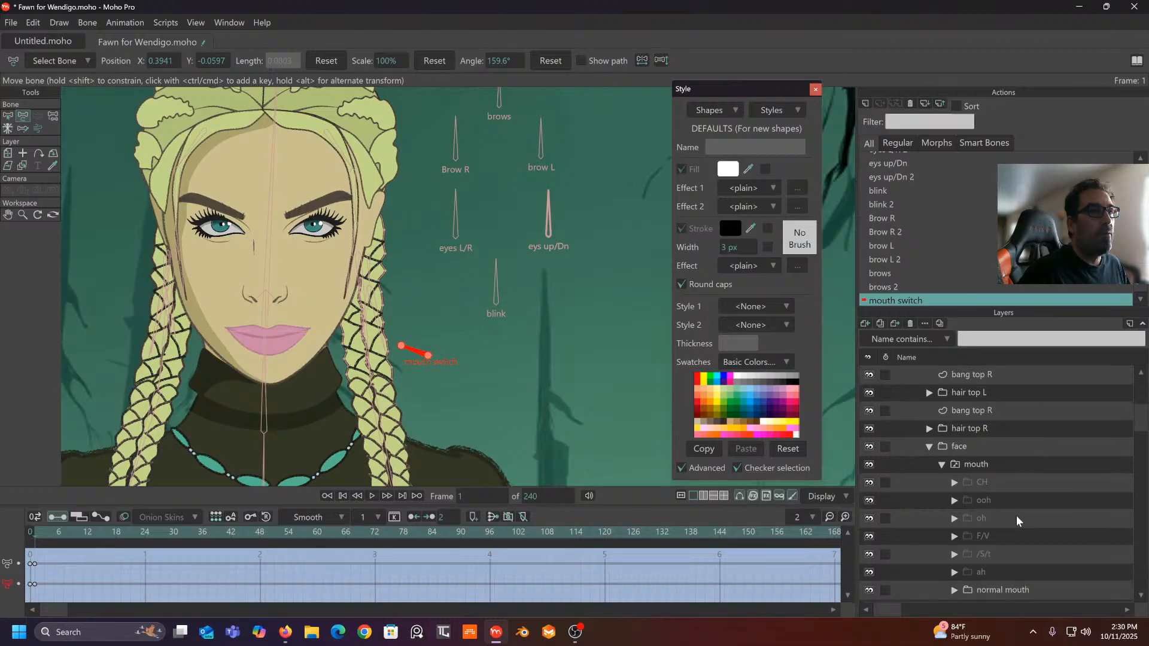
right_click(1016, 412)
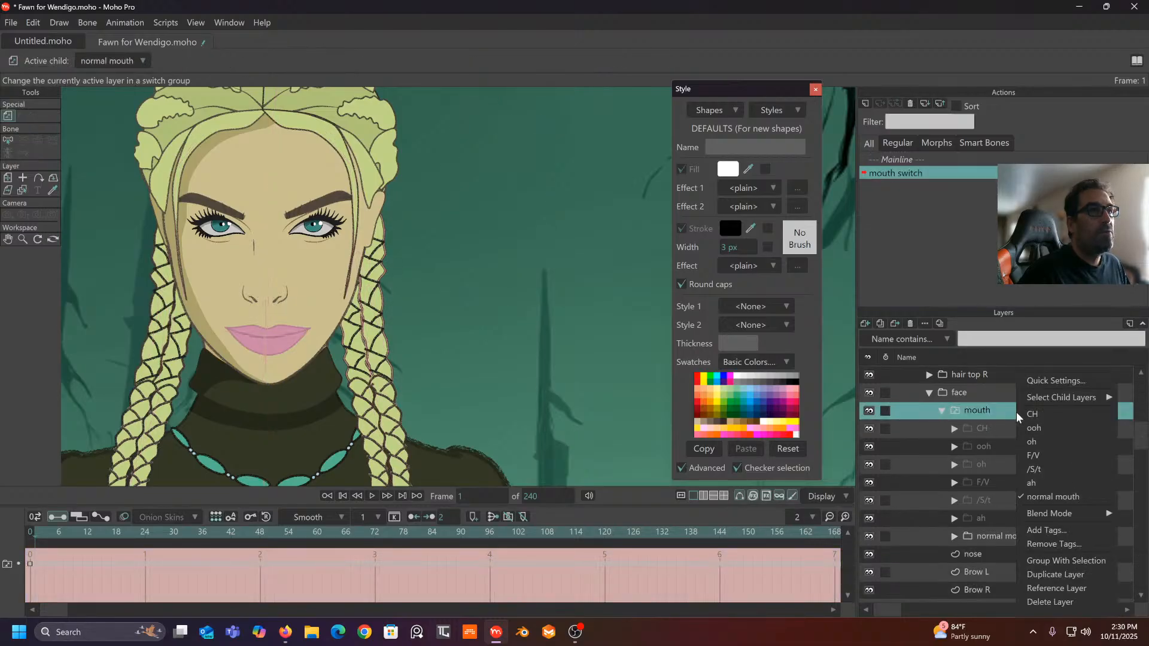
click(1041, 498)
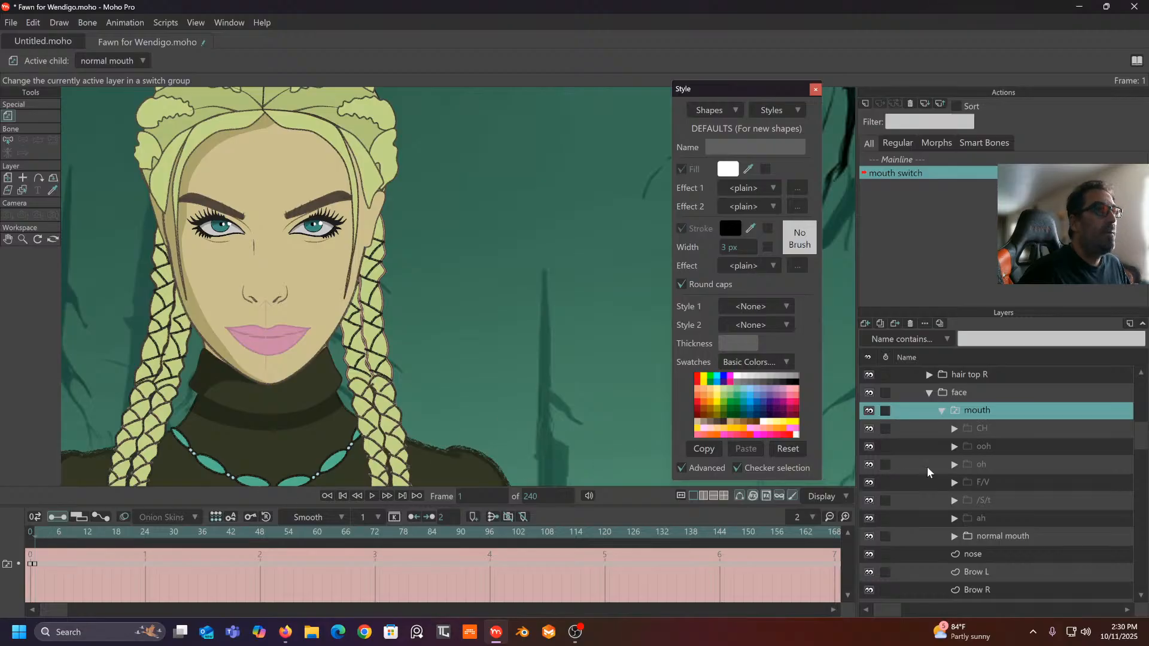
scroll(985, 453, up, 2)
scroll(974, 450, up, 1)
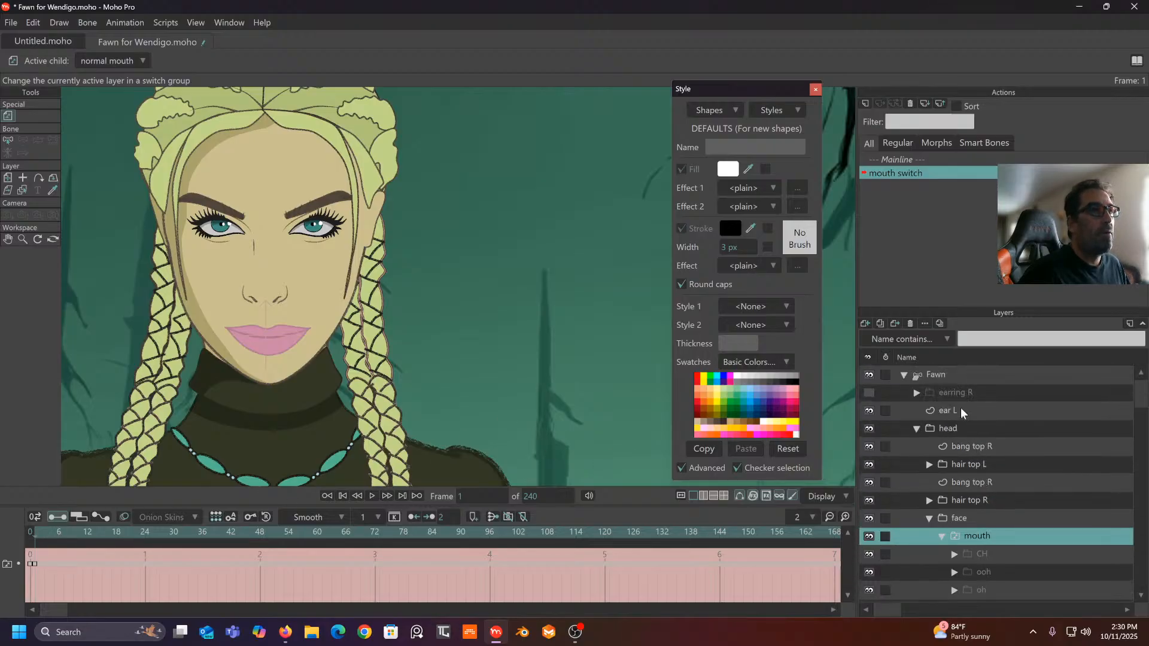
click(947, 373)
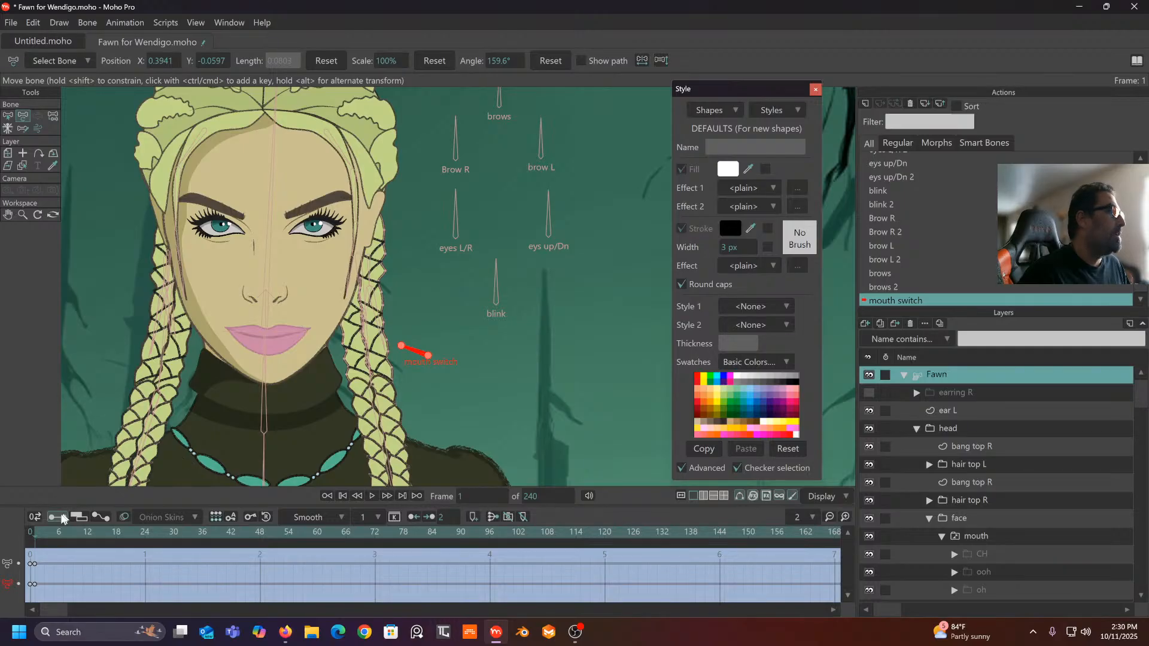
- At frame 8, rotate the mouth switch bone nearly upright to 129.2°
click(67, 537)
mouse_move(413, 354)
mouse_down()
mouse_move(430, 345)
mouse_move(420, 345)
mouse_up()
scroll(1012, 455, down, 3)
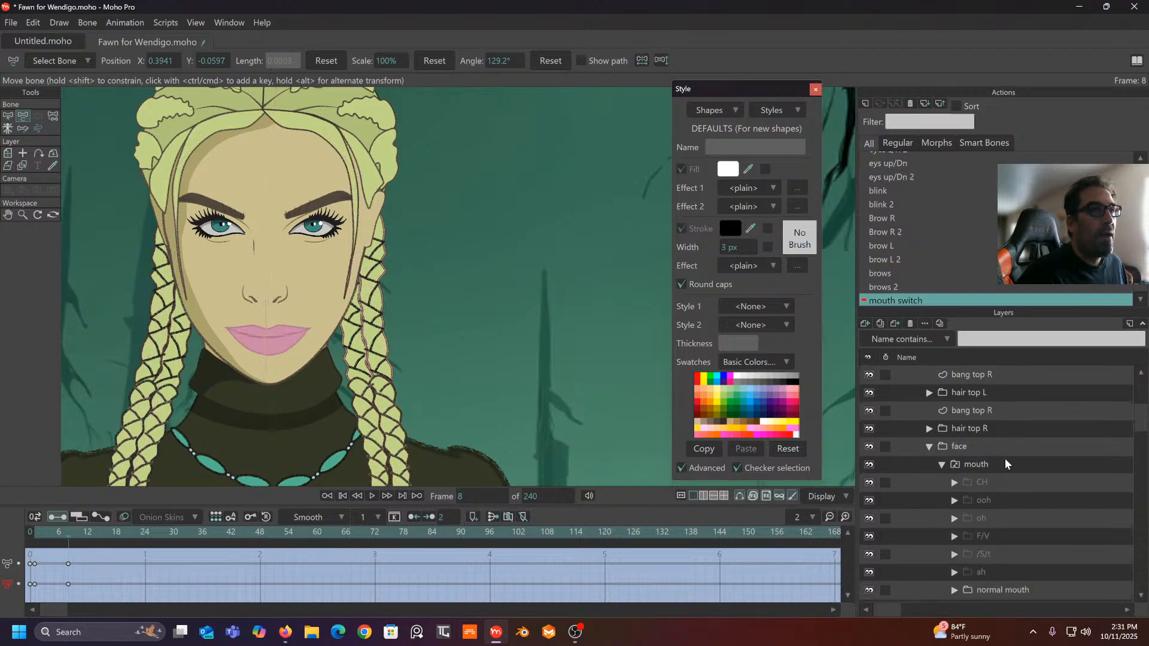
- Set the mouth to ah at frame 8 and preview the switch from normal mouth
right_click(1004, 458)
click(1017, 483)
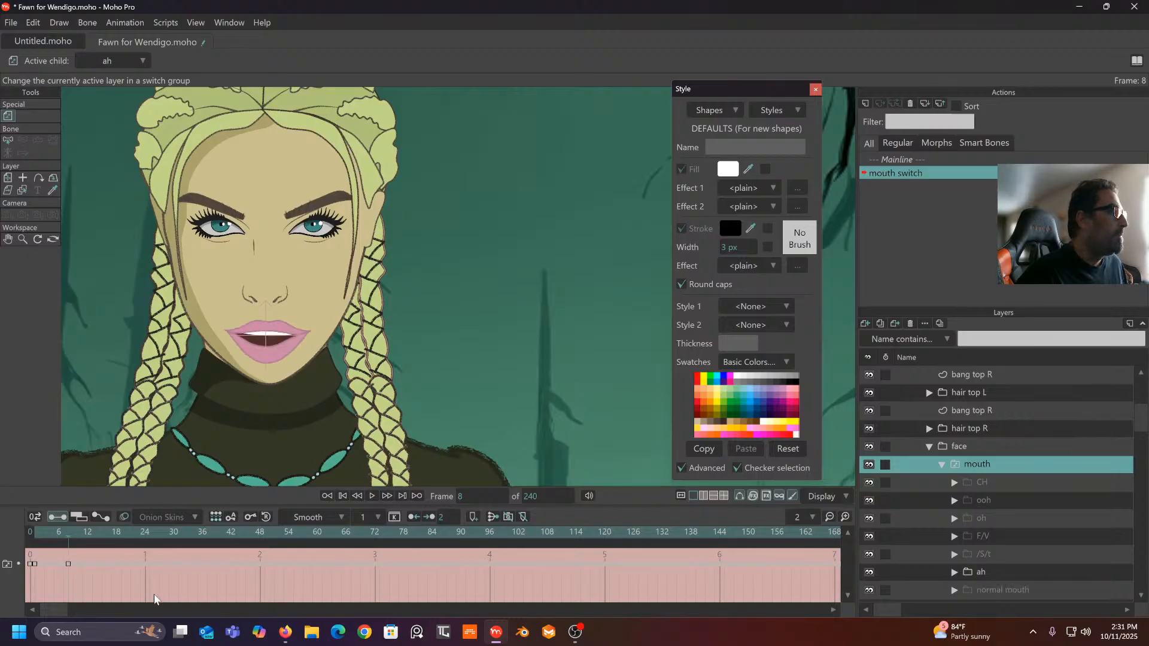
click(55, 541)
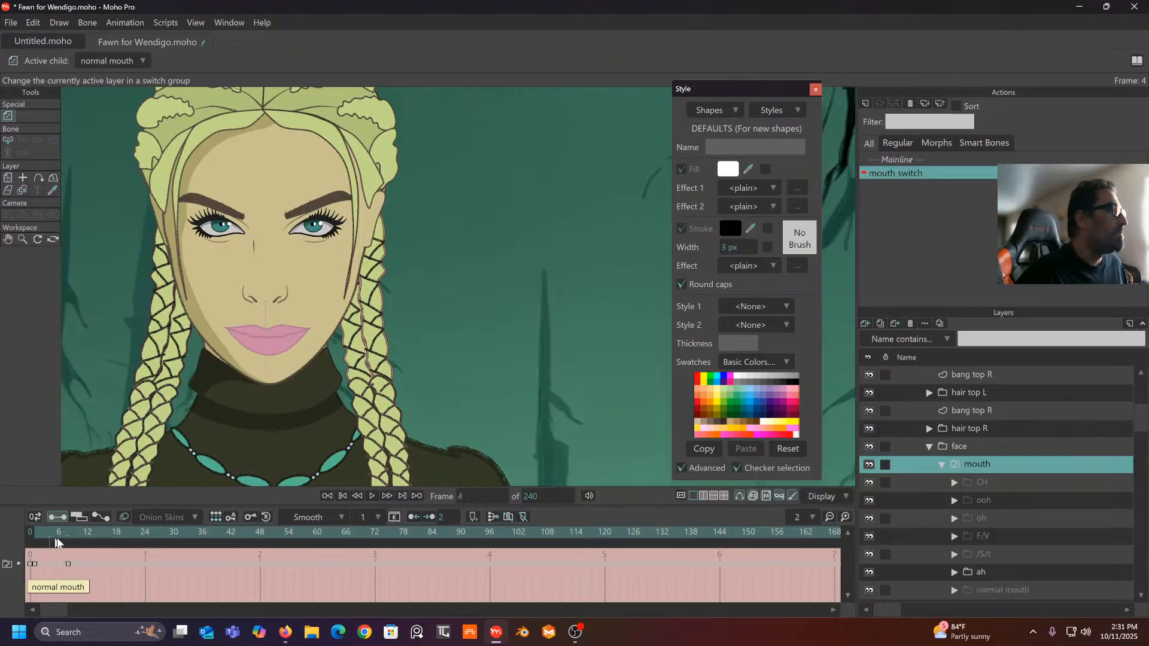
mouse_move(56, 543)
mouse_down()
mouse_move(84, 543)
mouse_move(48, 543)
mouse_move(67, 547)
mouse_up()
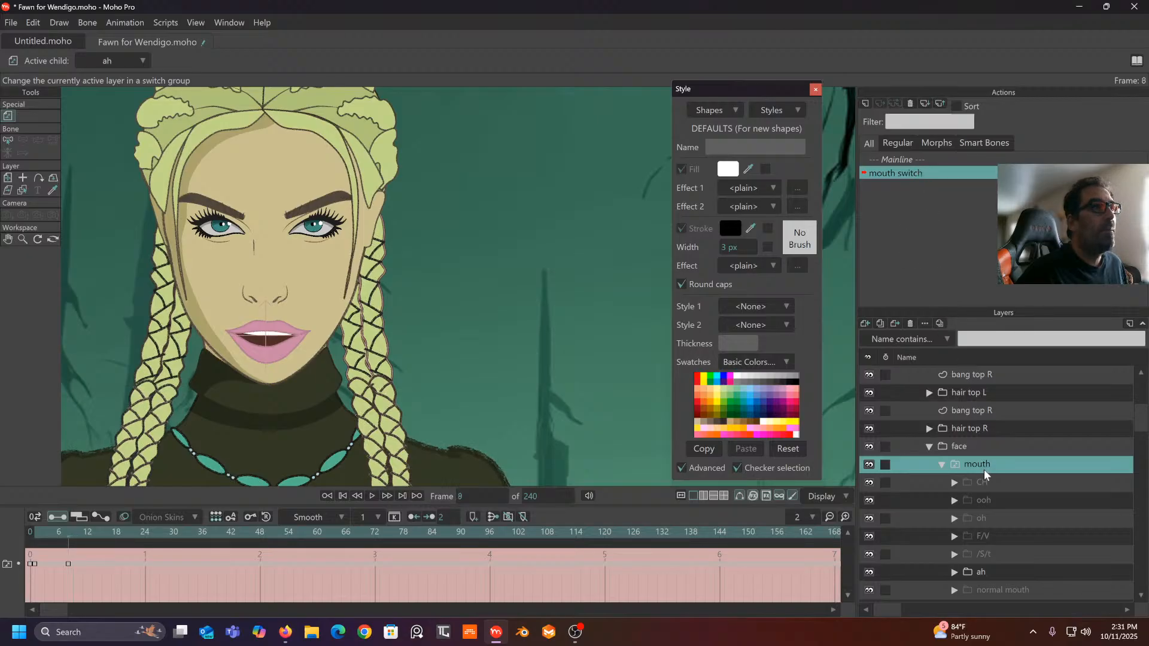
scroll(984, 469, up, 1)
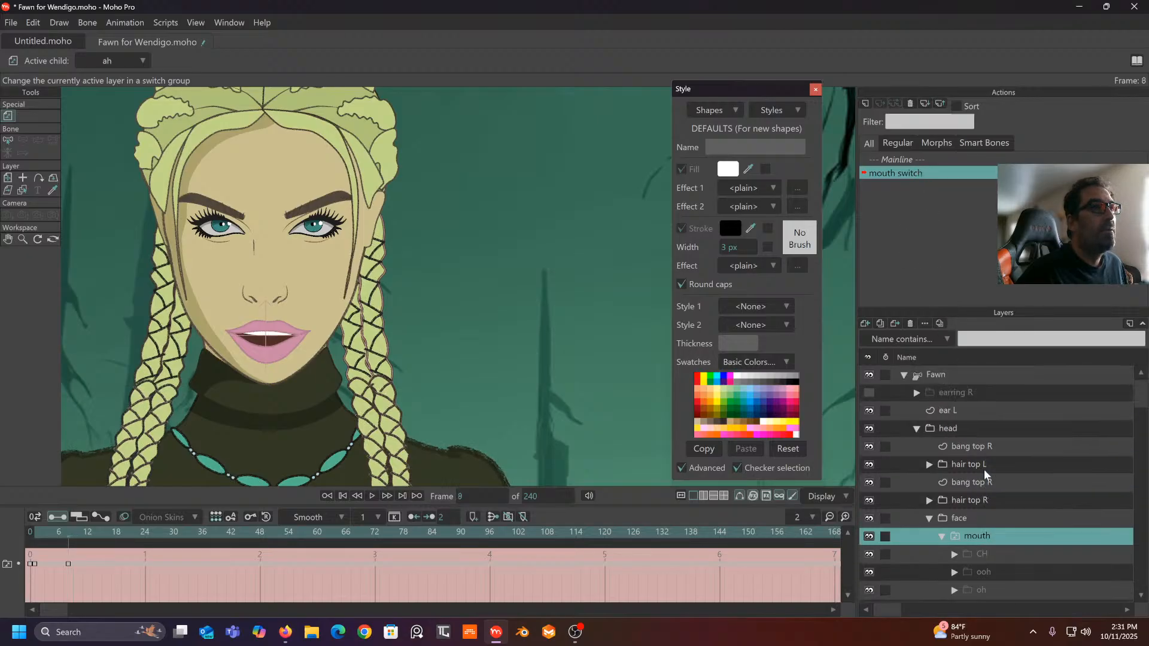
click(938, 376)
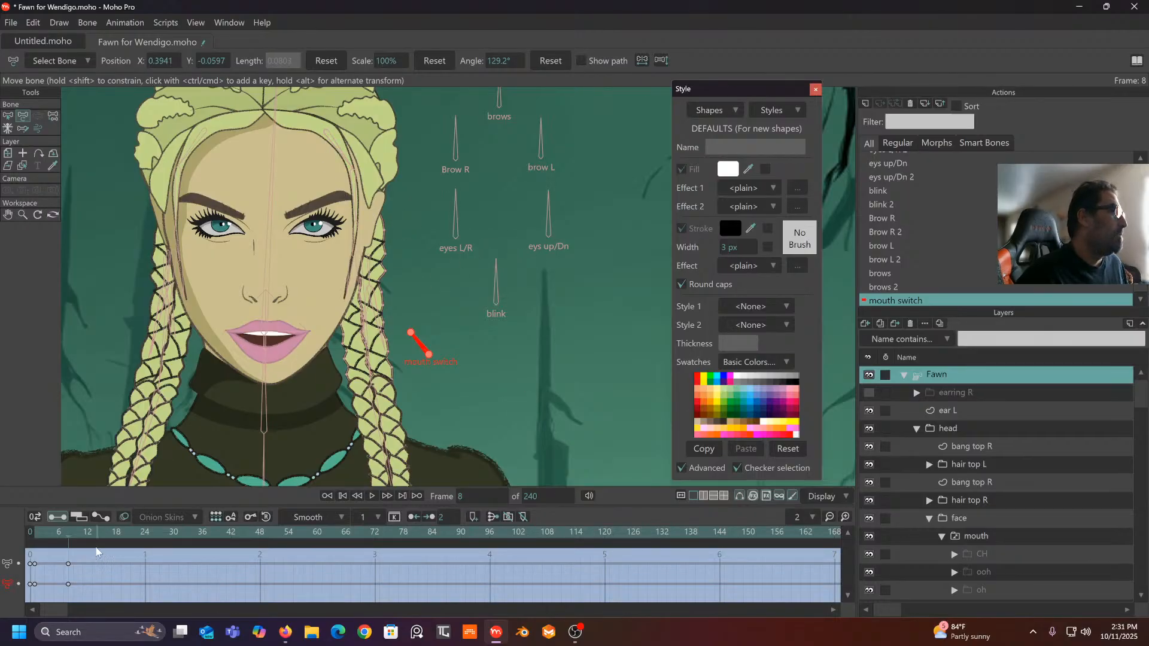
- At frame 17, rotate the bone more upright and set the mouth to /S/t
click(111, 533)
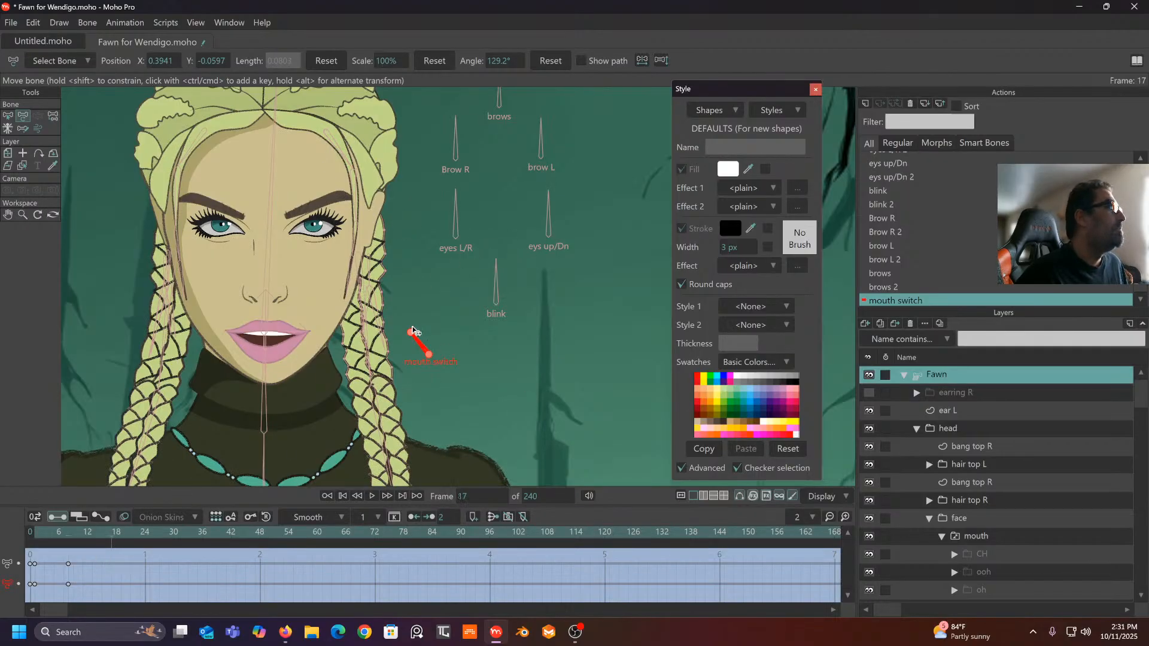
drag(430, 339, 431, 334)
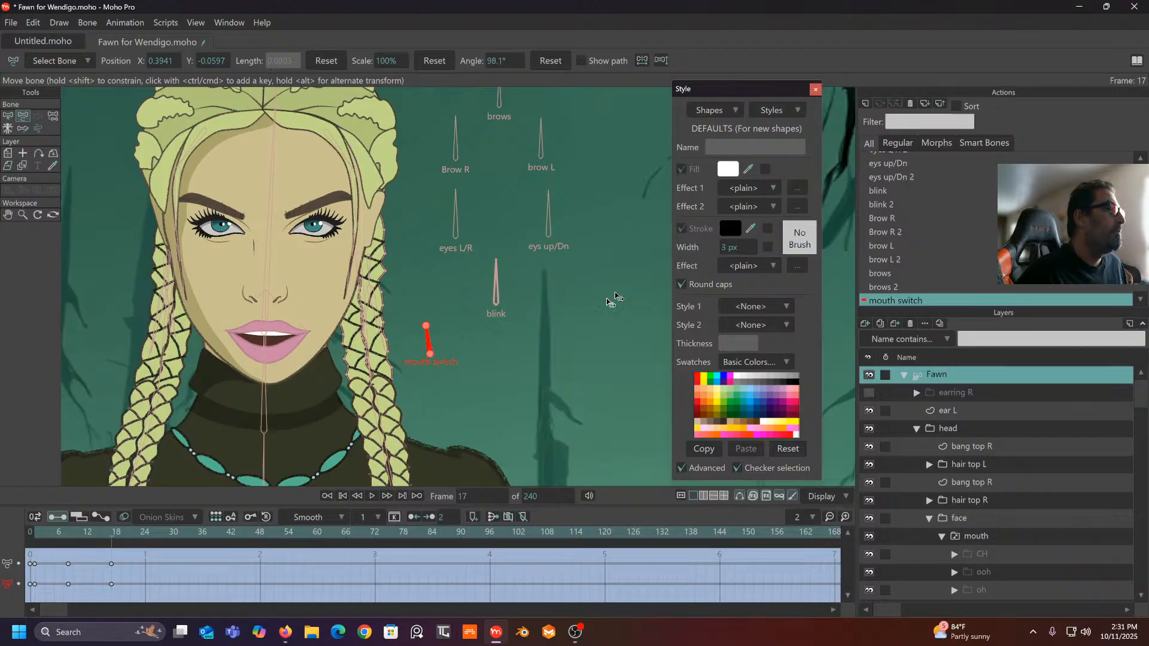
right_click(1004, 536)
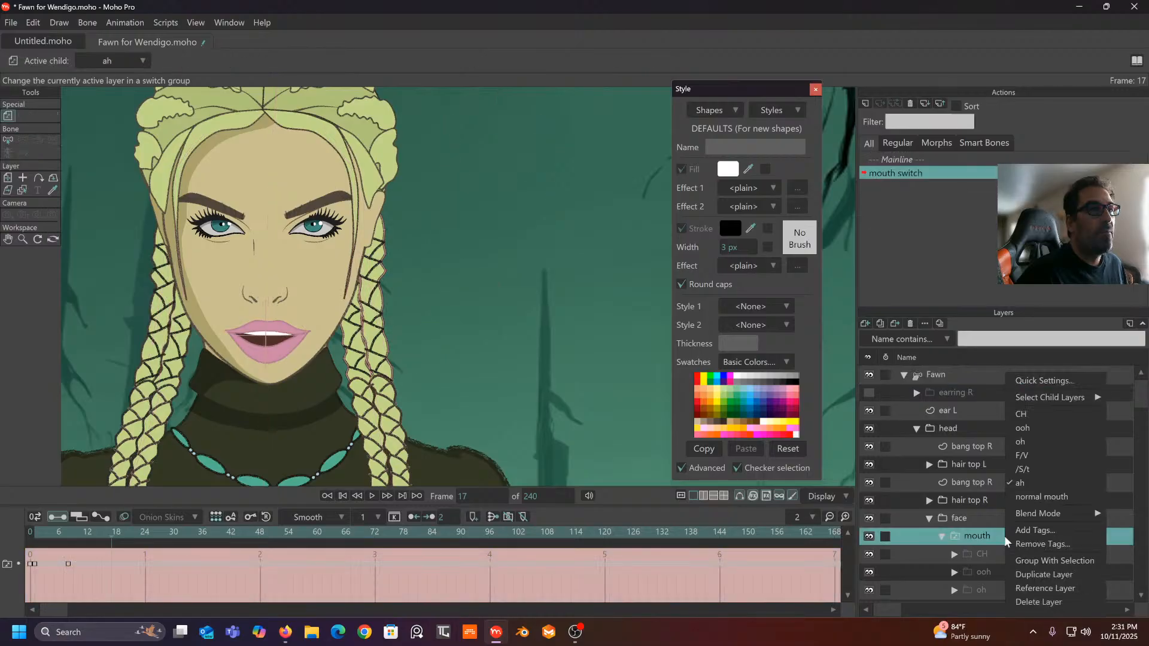
click(1029, 469)
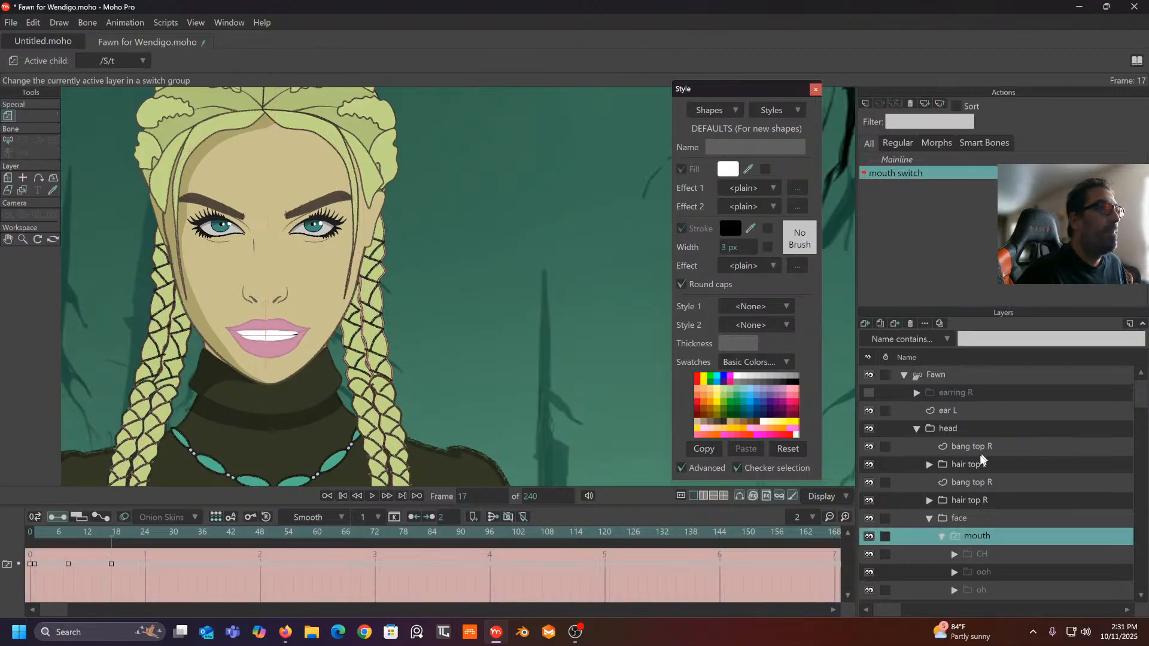
click(967, 377)
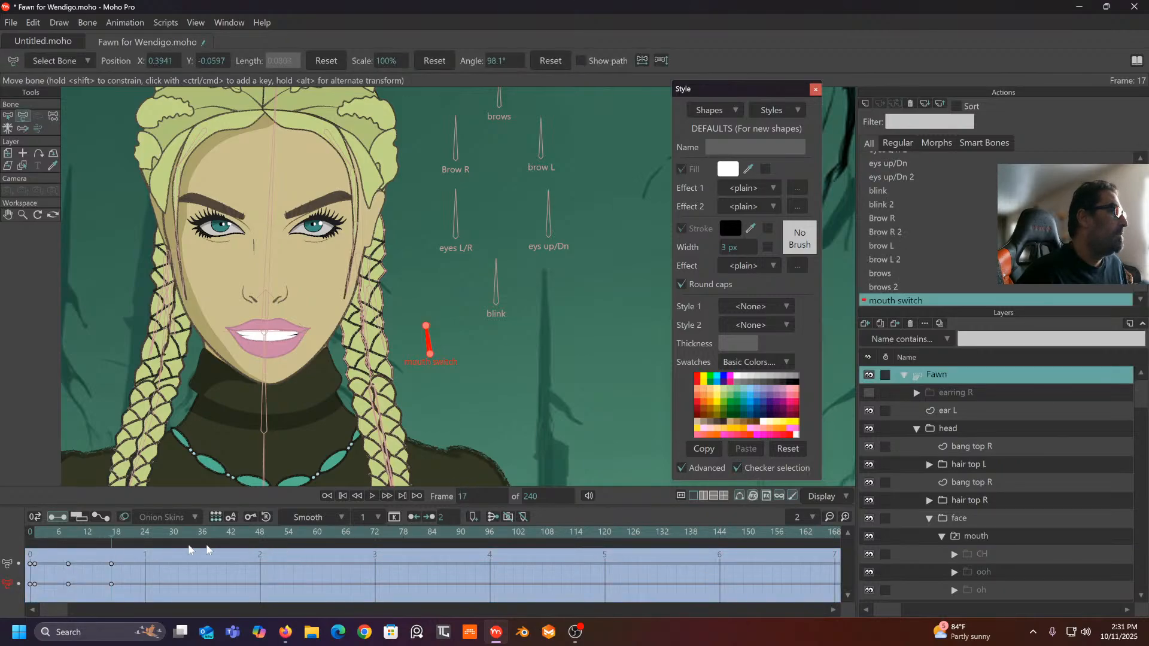
- At frame 24, rotate the bone further and set the mouth to F/V
click(146, 530)
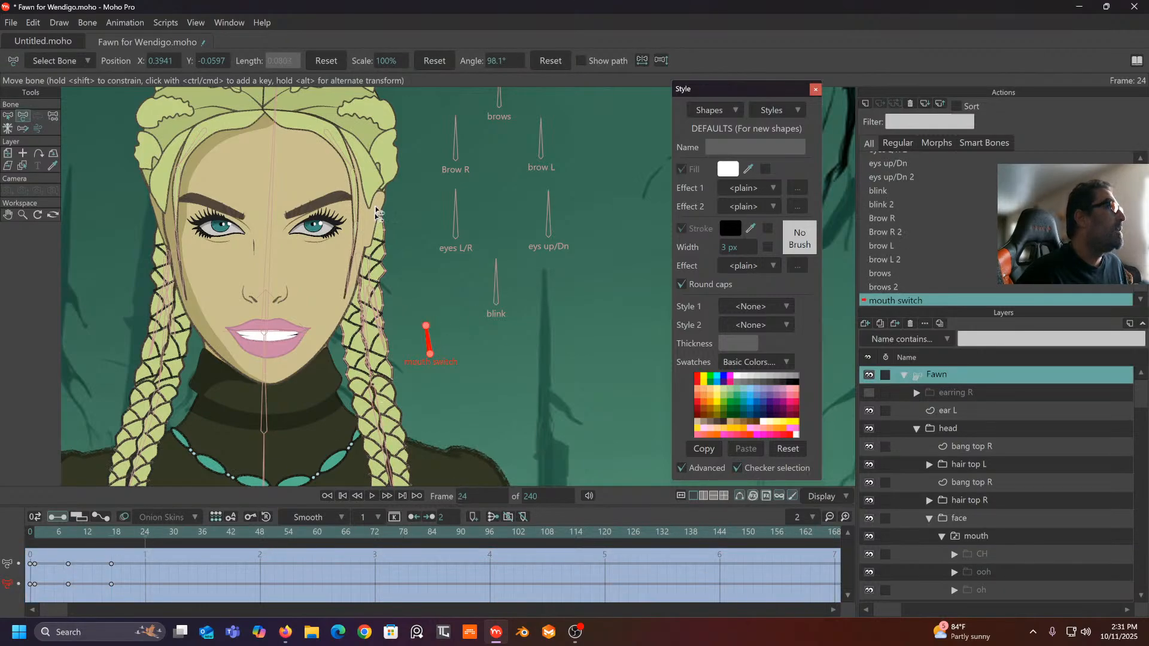
drag(427, 337, 440, 333)
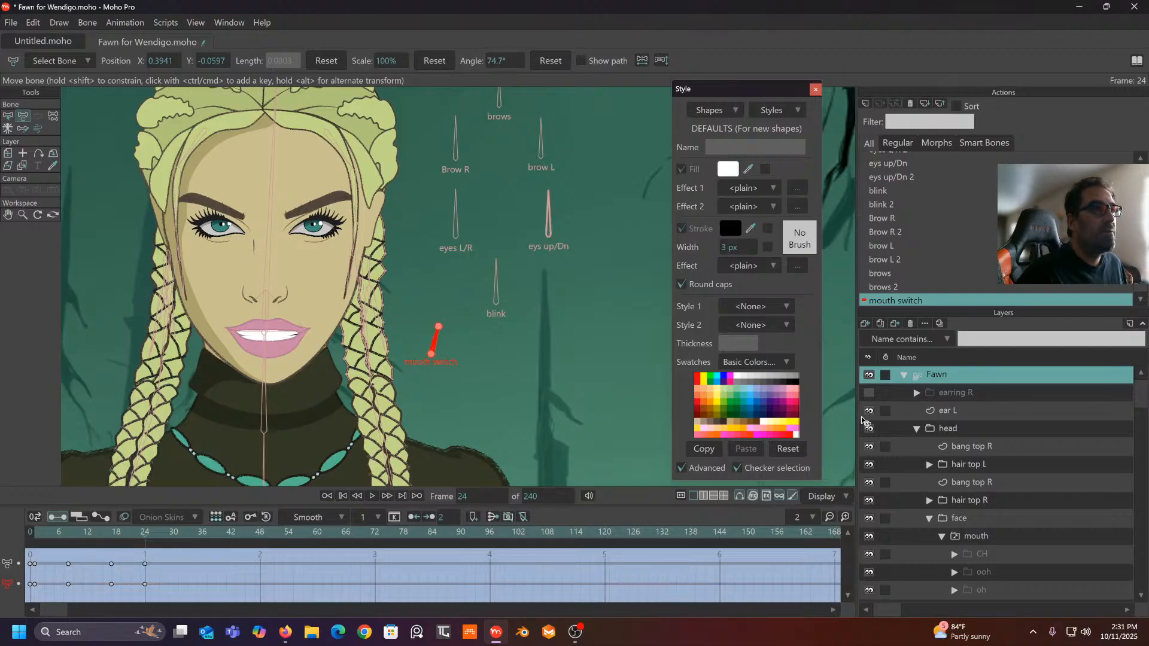
right_click(1007, 537)
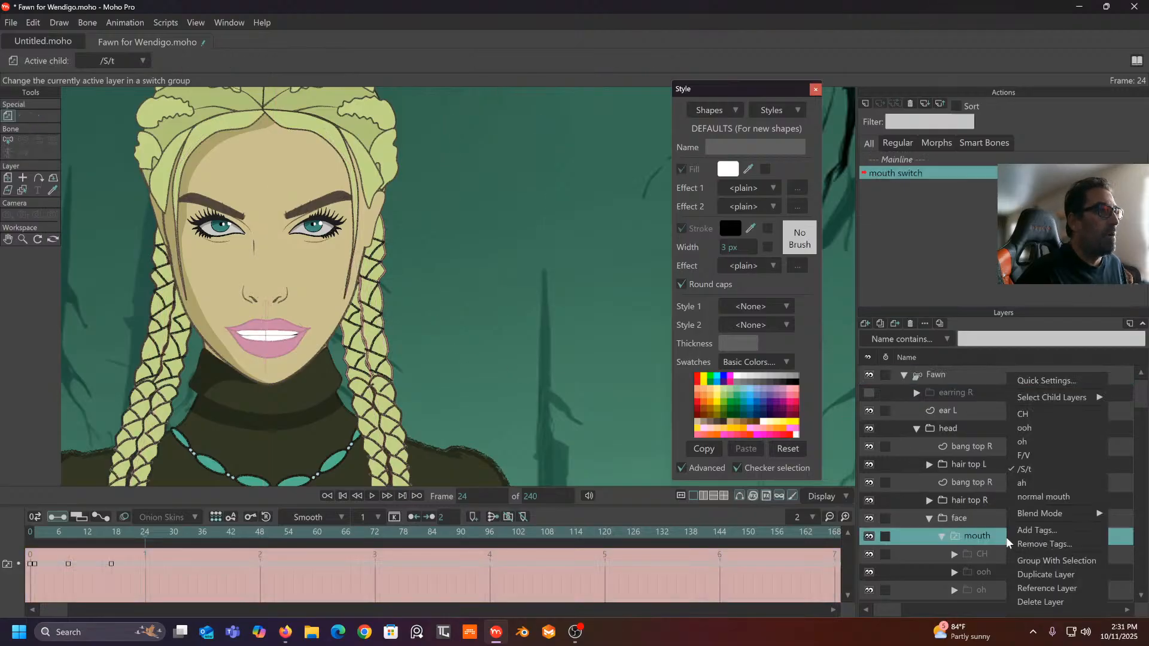
click(1031, 457)
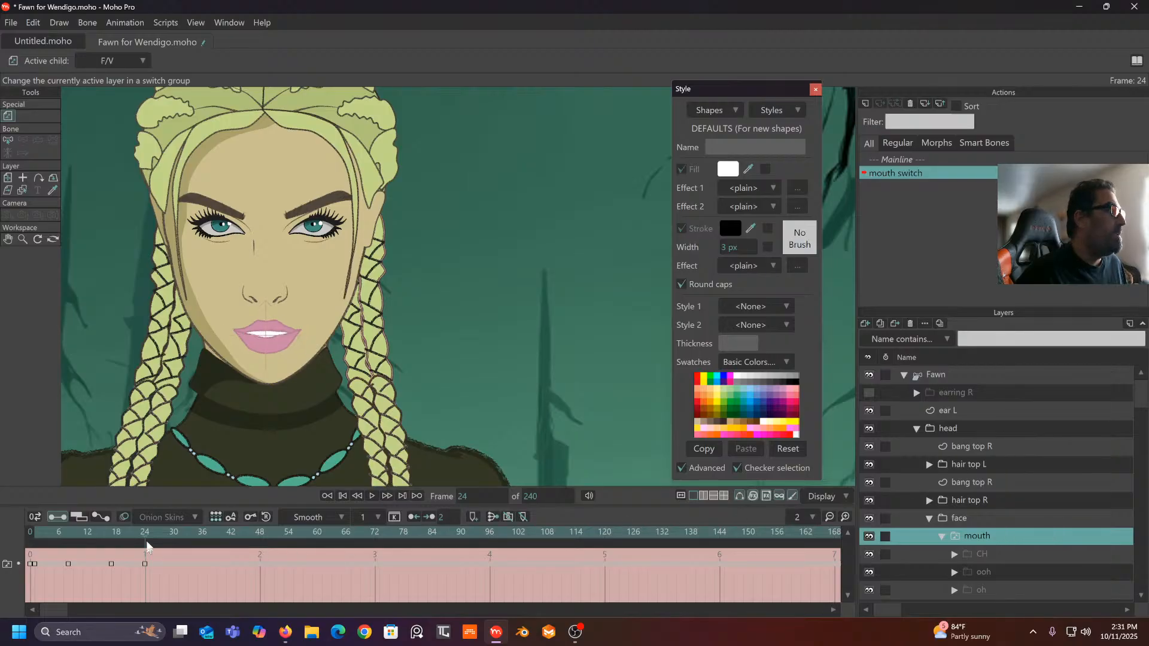
click(964, 373)
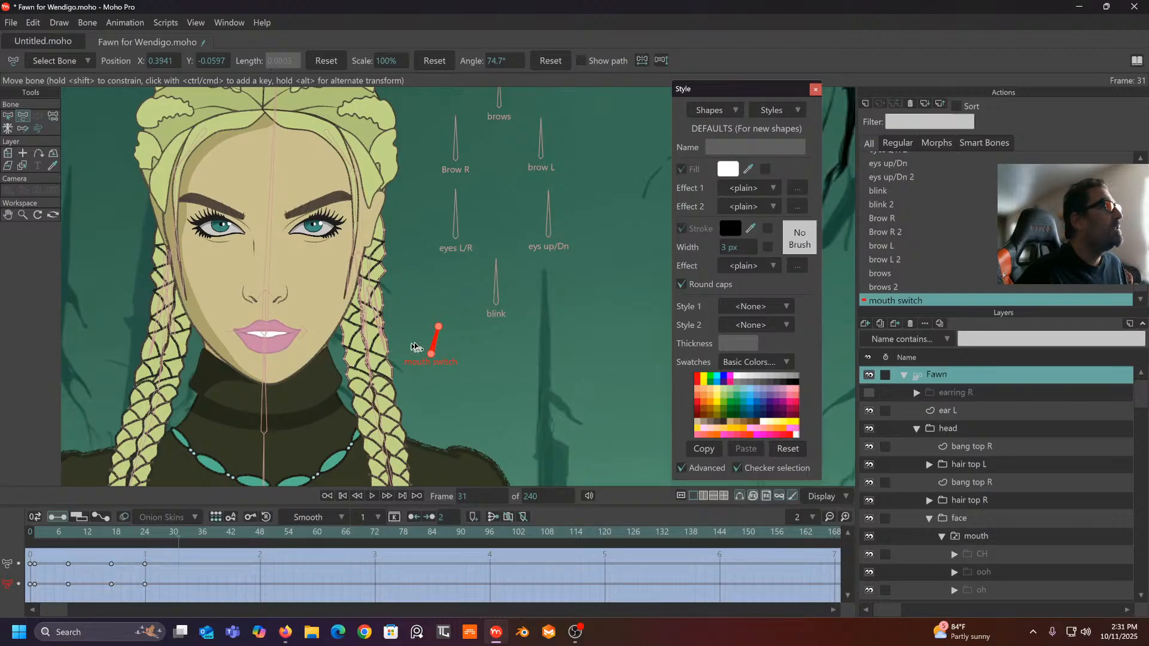
- At frame 31, rotate the bone up-right and set the mouth to oh
drag(414, 347, 450, 335)
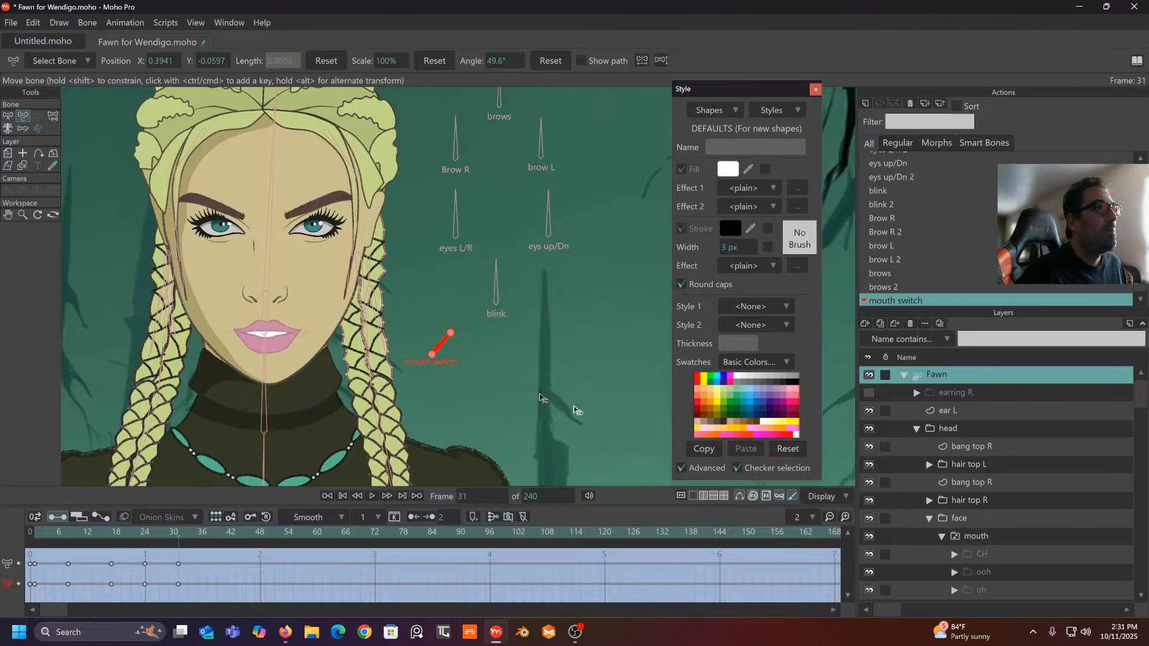
right_click(1007, 534)
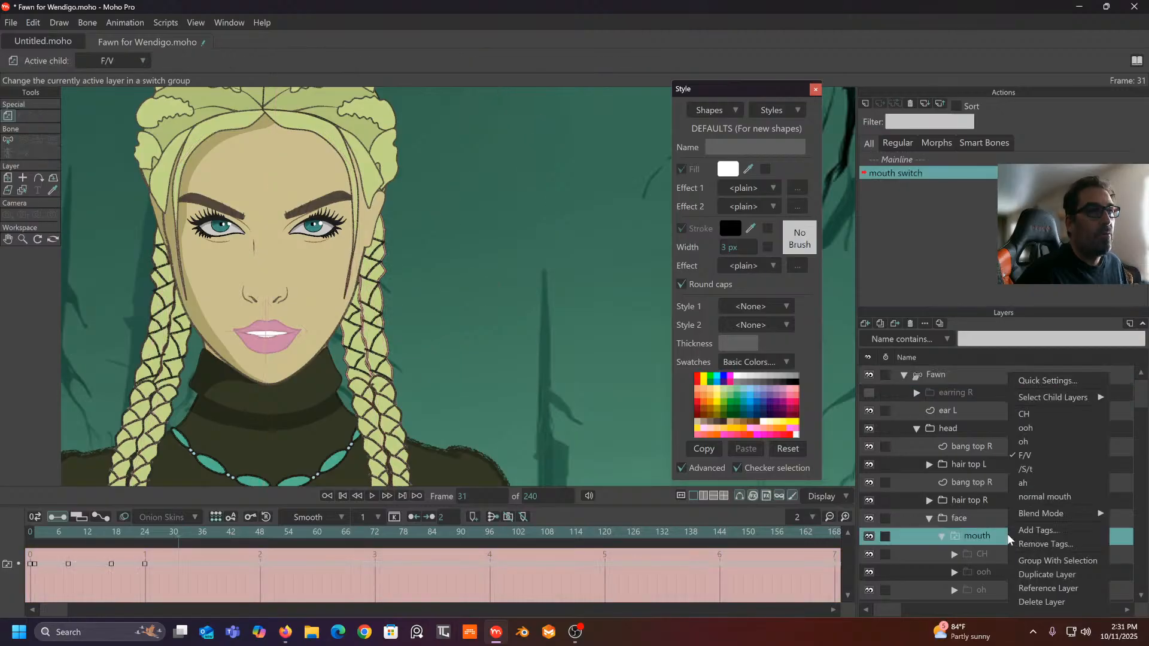
click(1029, 441)
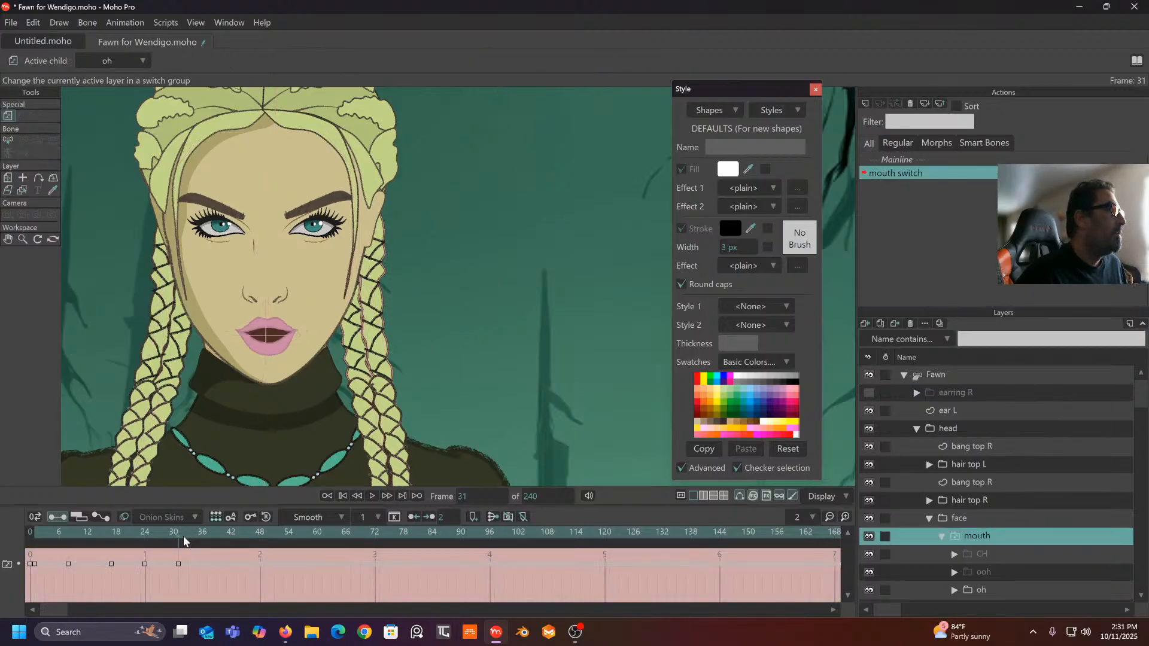
click(953, 376)
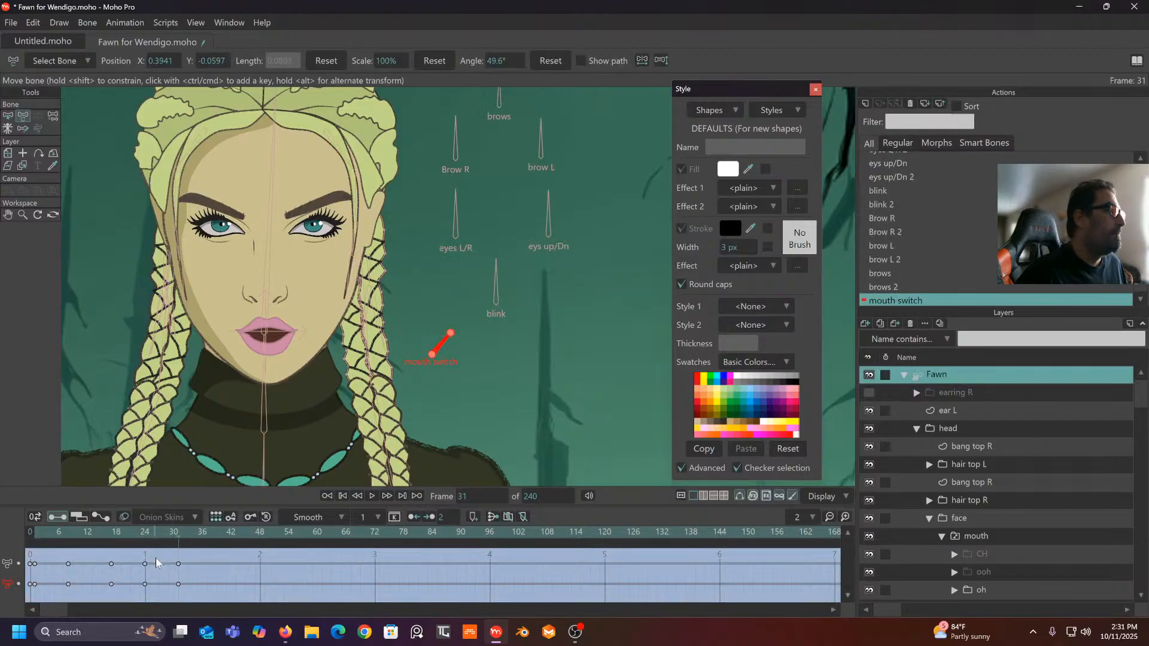
- At frame 38, rotate the bone further and set the mouth to ooh
click(214, 536)
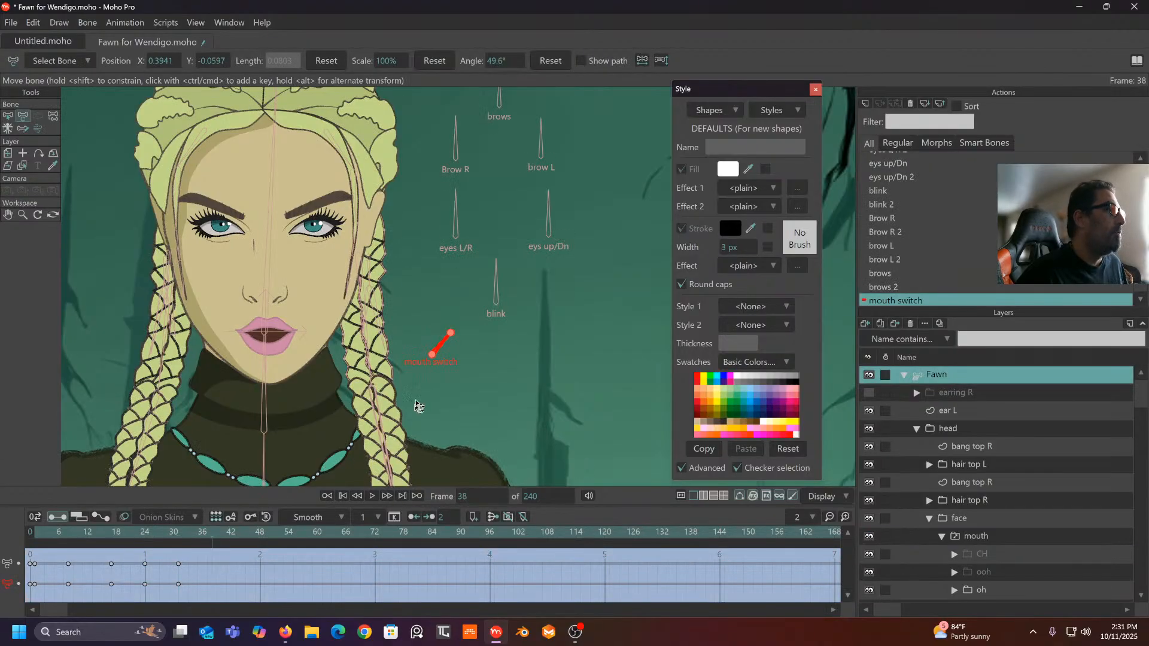
drag(446, 347, 474, 338)
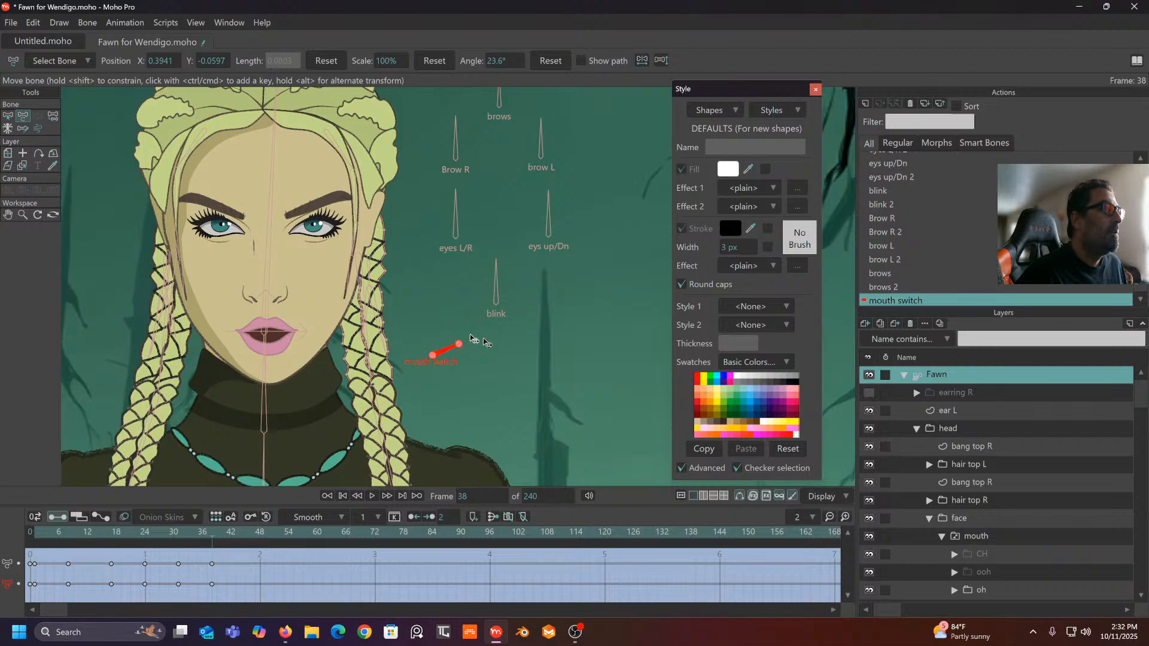
right_click(999, 538)
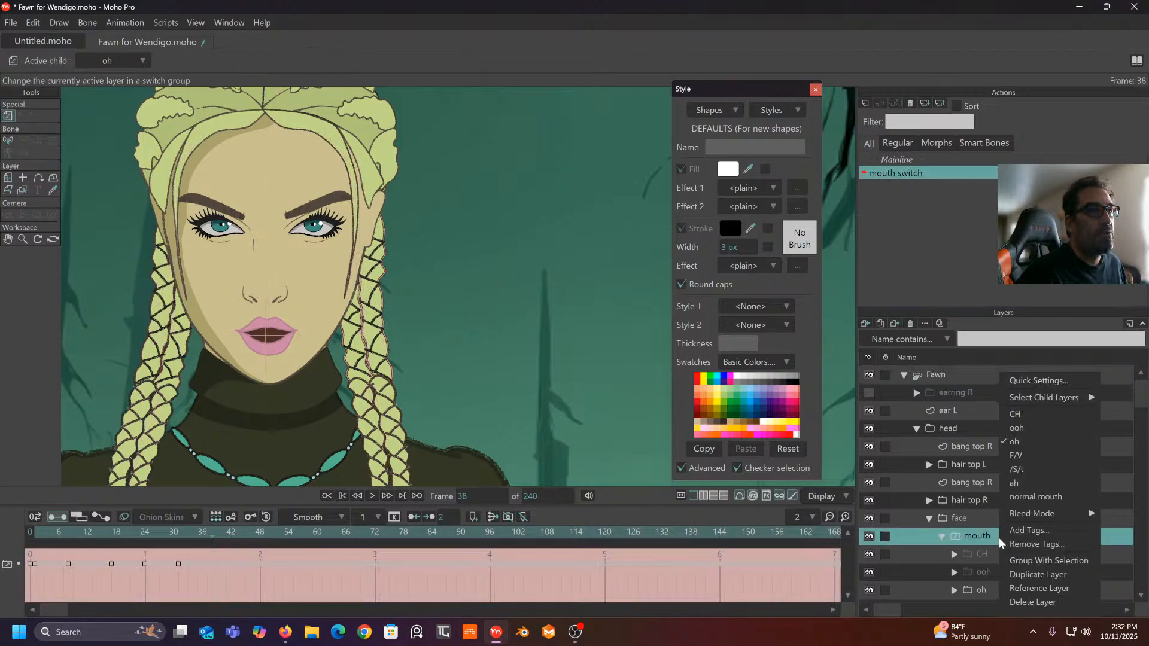
click(1042, 429)
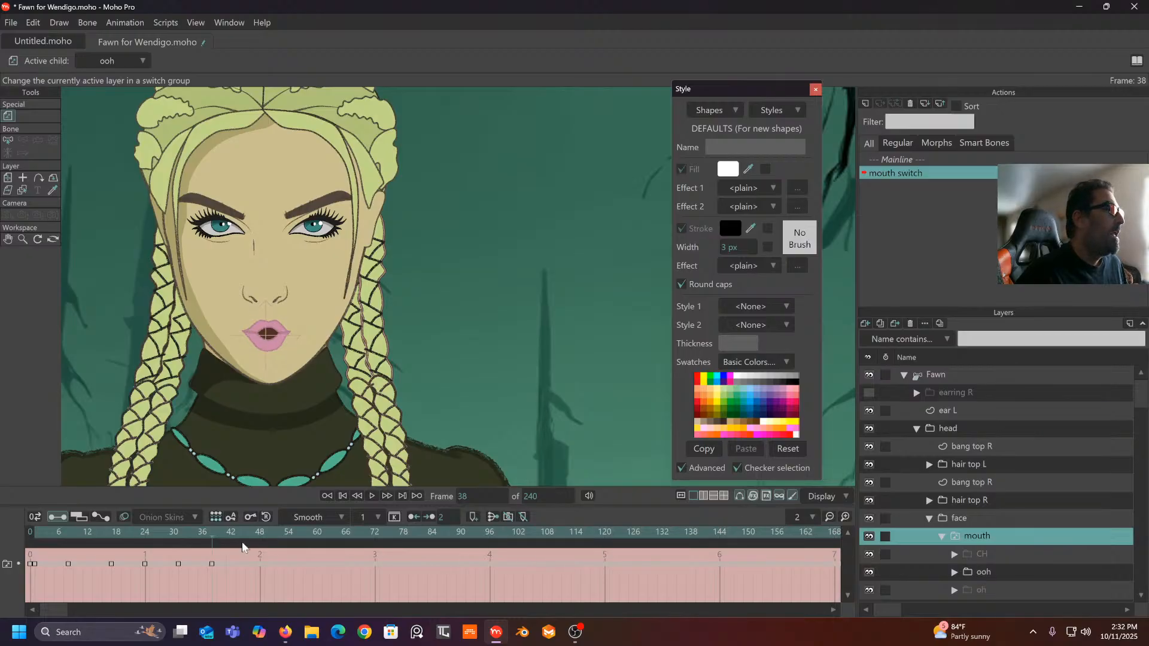
click(956, 376)
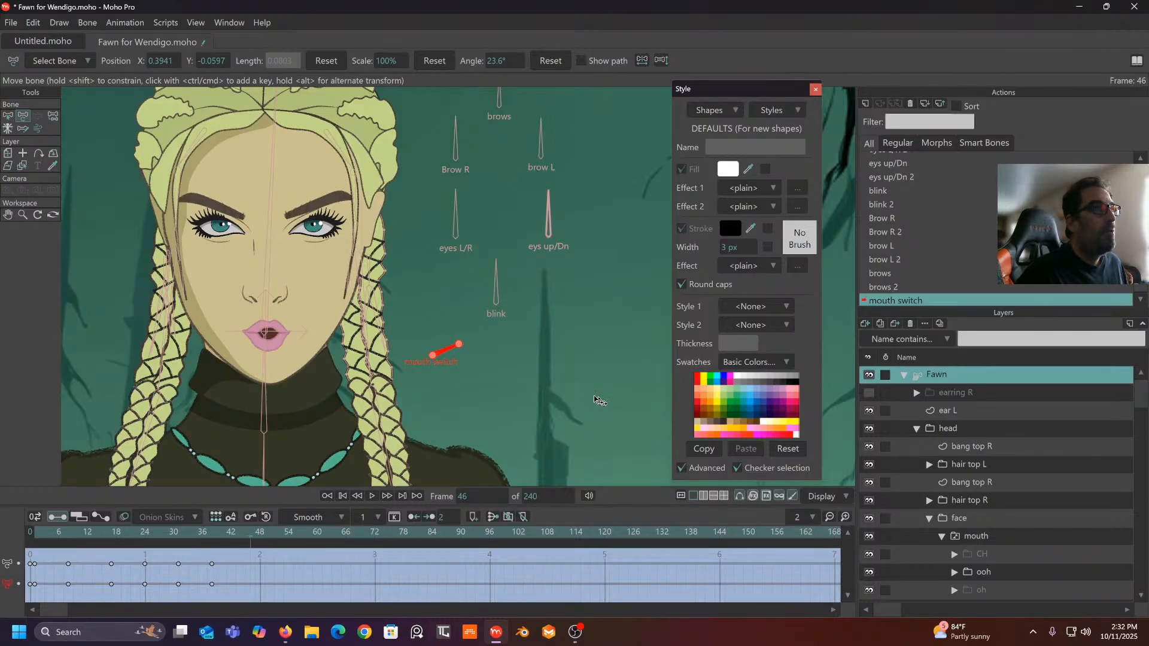
- At frame 46, rotate the bone nearly flat, set the mouth to CH, and return to Mainline
drag(451, 354, 451, 358)
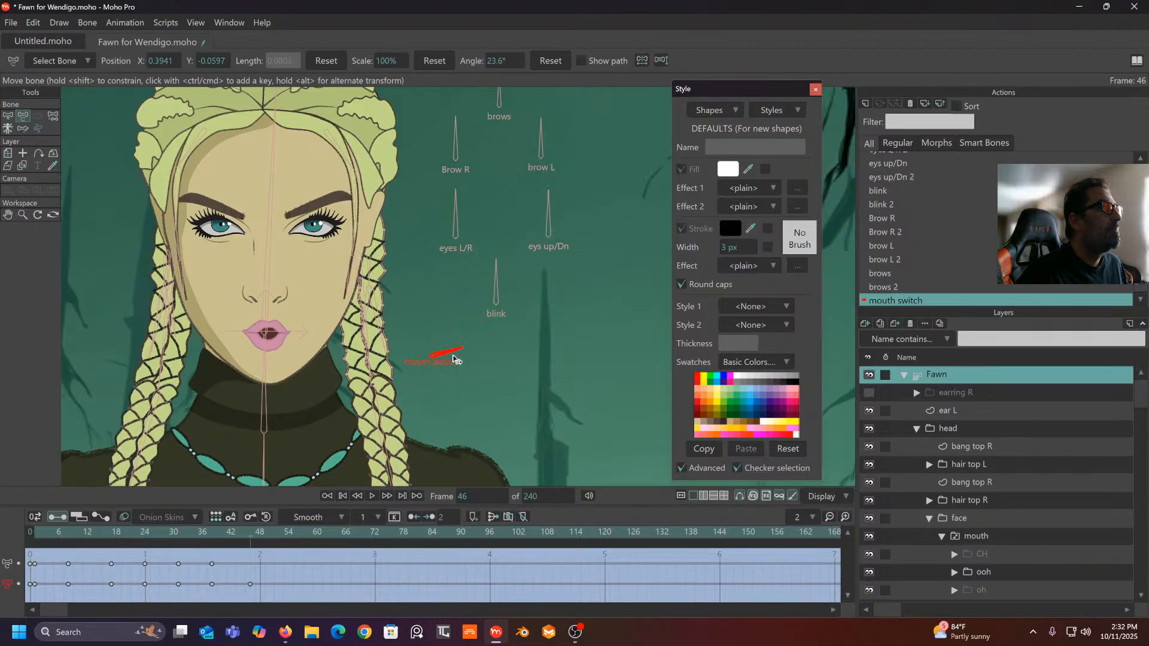
right_click(1000, 537)
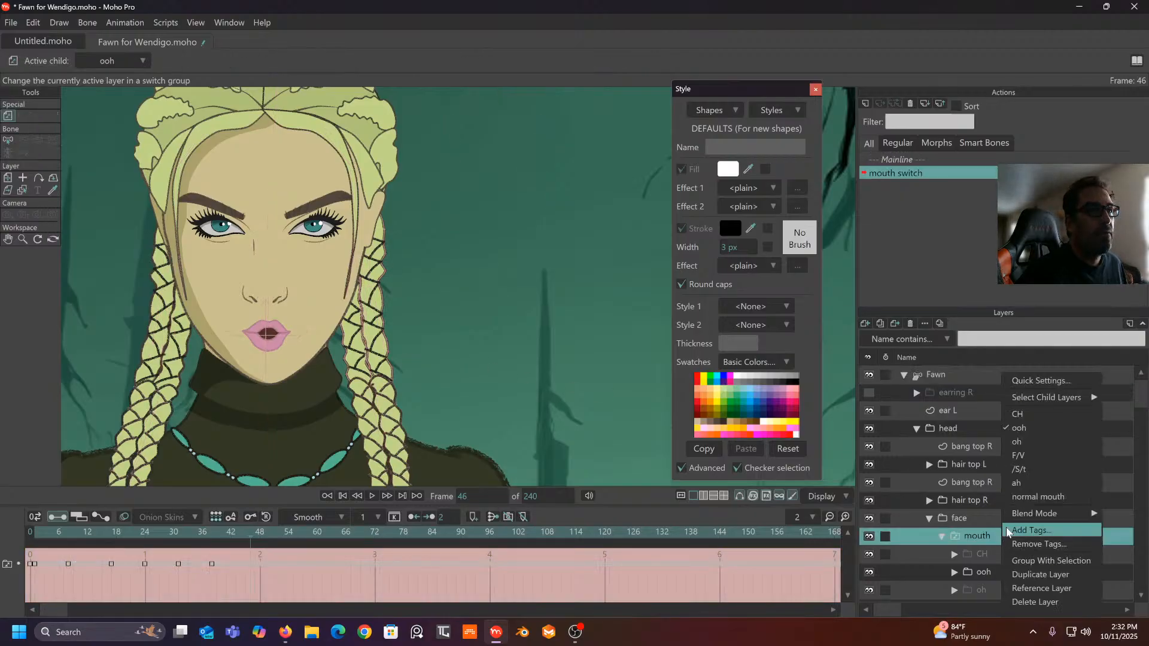
click(1025, 415)
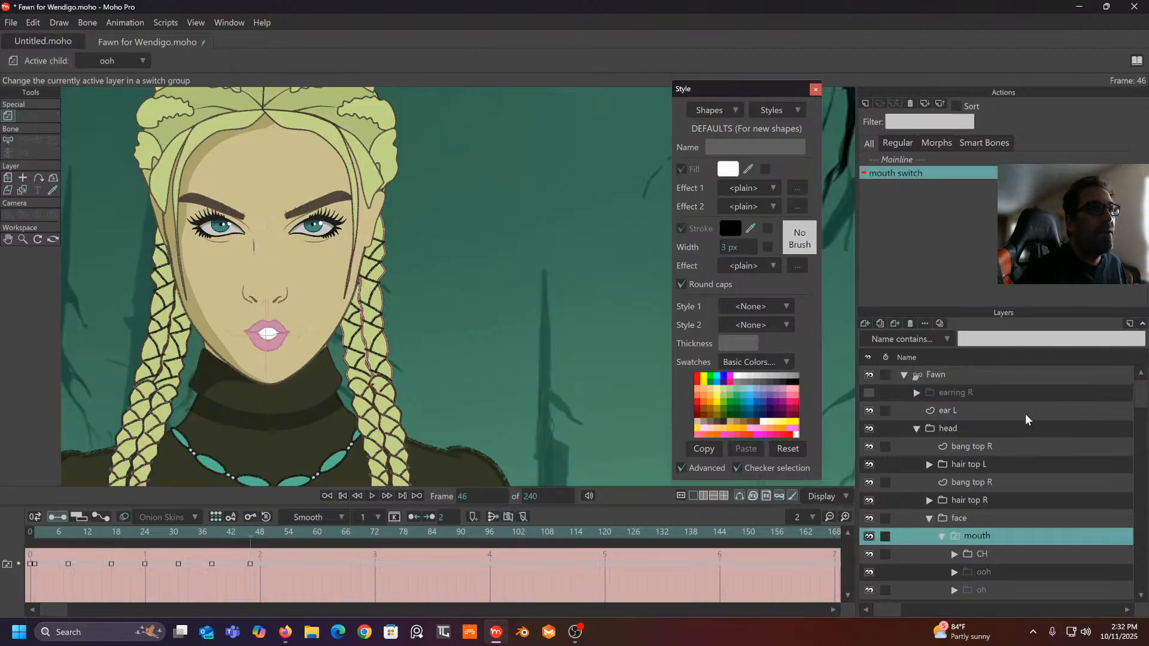
click(907, 159)
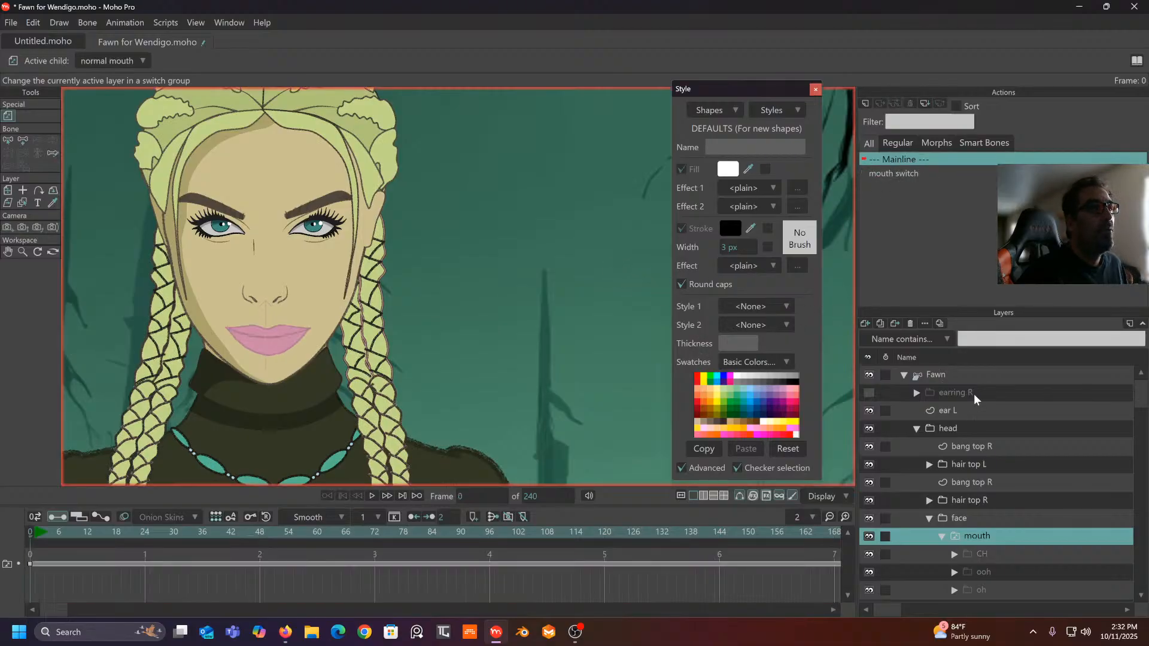
- Rotate the mouth switch bone to test the smile and closed-lips mouth swap, then deselect it
click(965, 376)
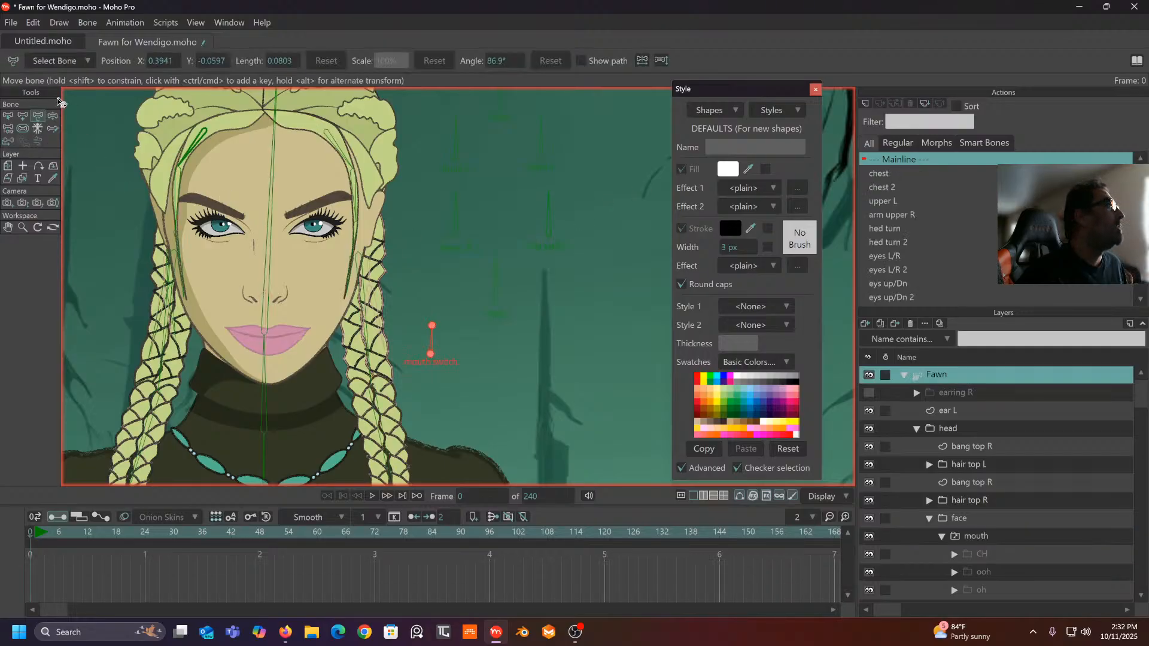
click(53, 117)
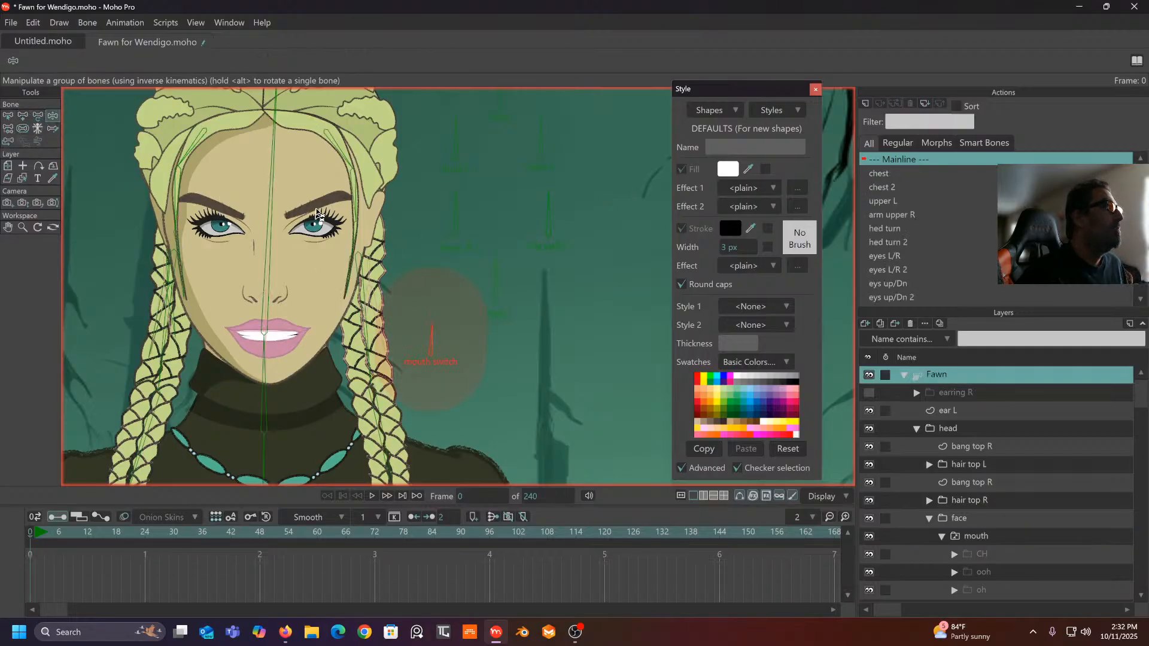
click(23, 128)
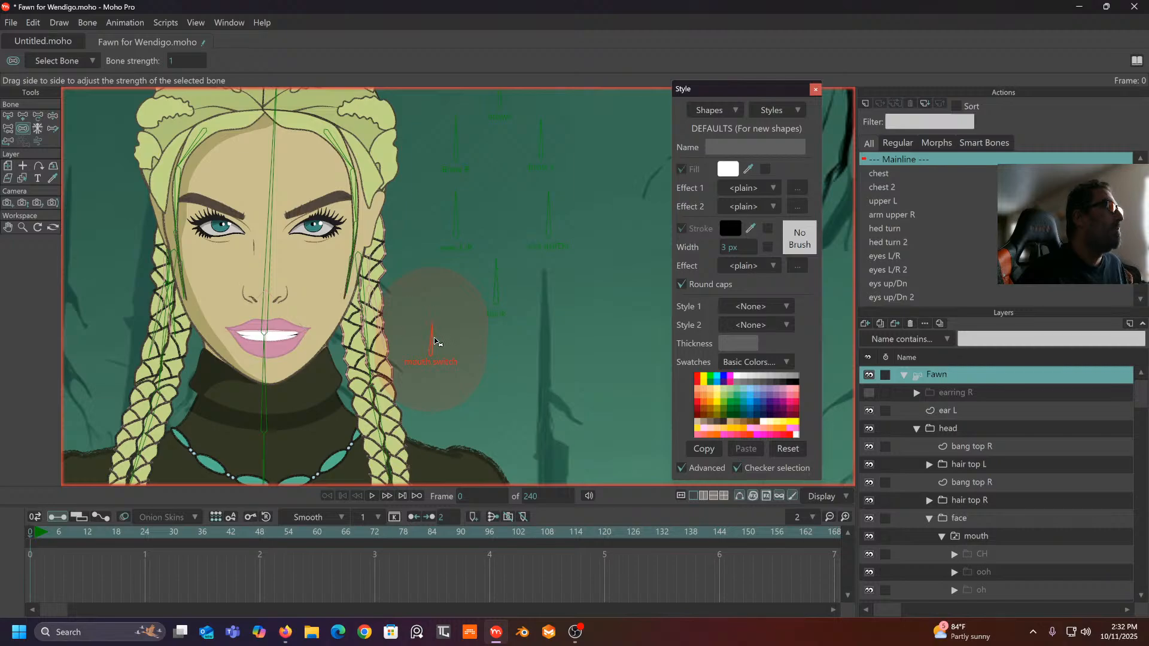
click(53, 116)
mouse_move(431, 336)
mouse_down()
mouse_move(403, 356)
mouse_move(424, 338)
mouse_move(451, 343)
mouse_move(466, 378)
mouse_move(440, 337)
mouse_move(407, 343)
mouse_move(466, 353)
mouse_move(401, 341)
mouse_move(437, 351)
mouse_move(423, 334)
mouse_up()
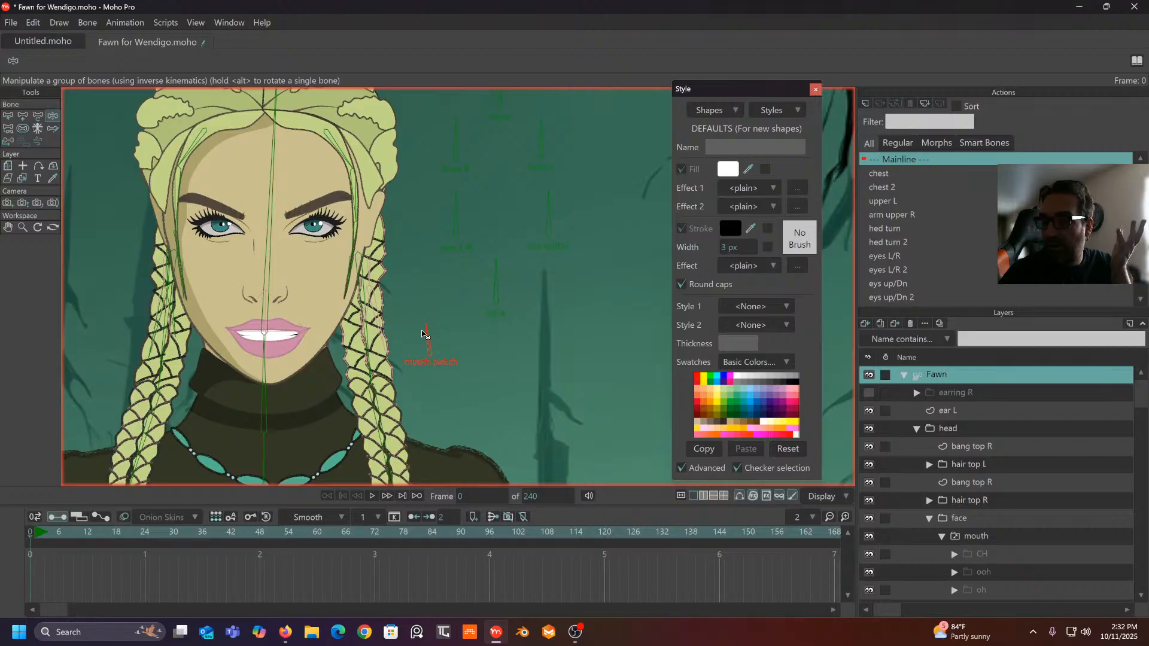
mouse_move(423, 334)
mouse_down()
mouse_move(432, 338)
mouse_move(409, 346)
mouse_move(465, 341)
mouse_move(431, 358)
mouse_move(418, 343)
mouse_up()
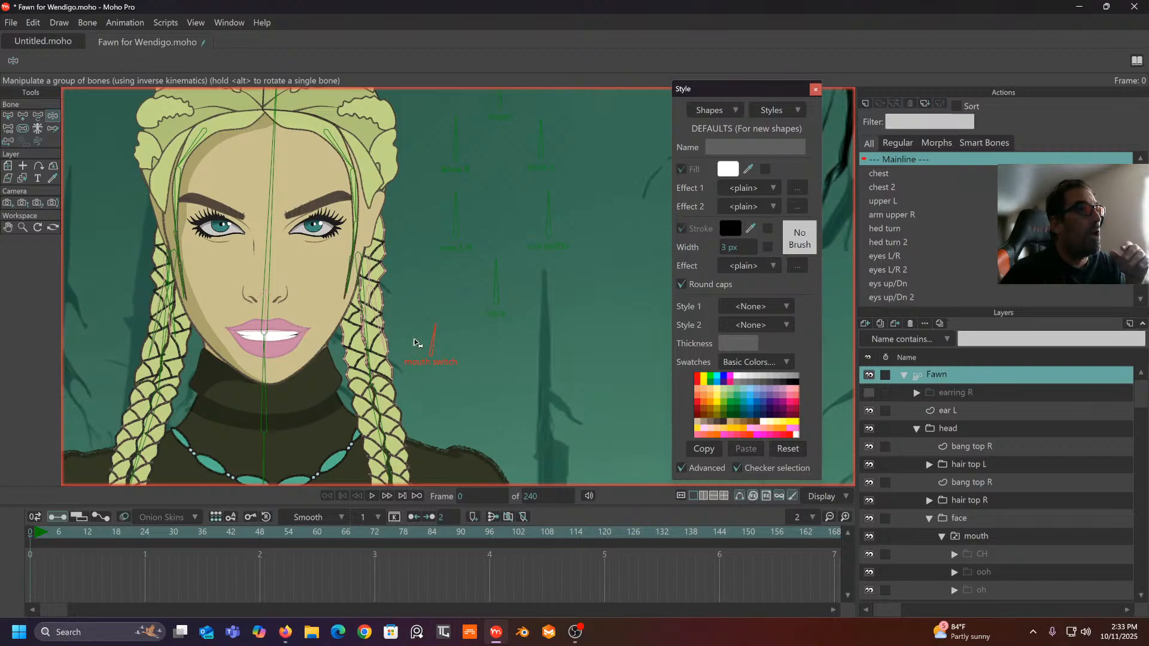
click(8, 116)
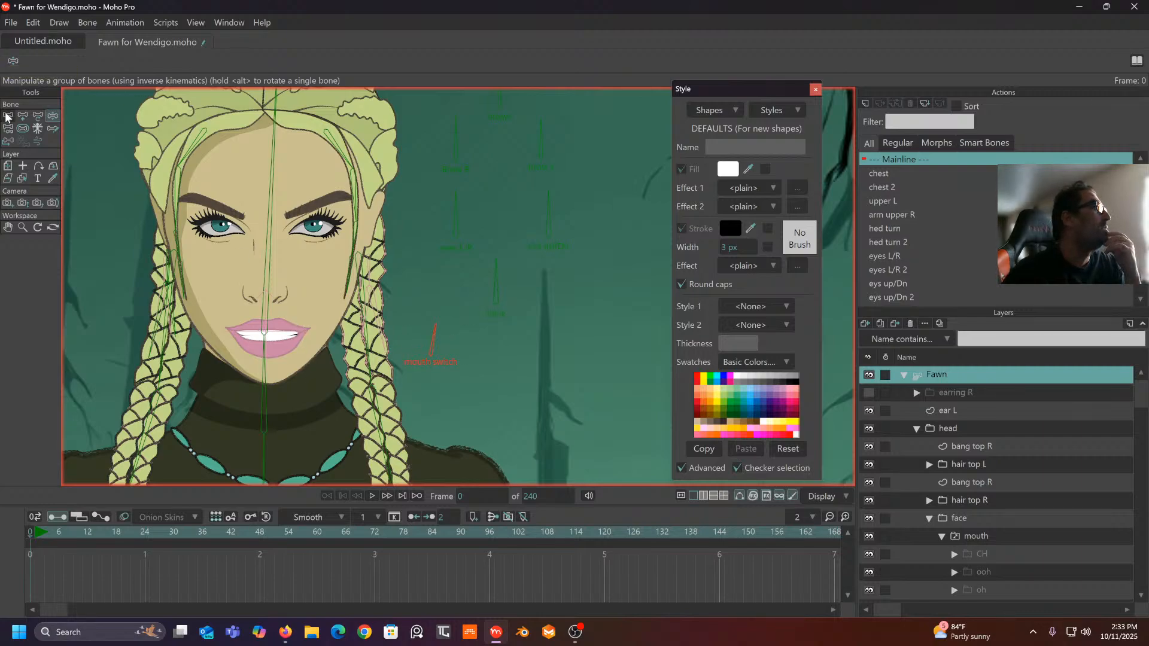
click(429, 255)
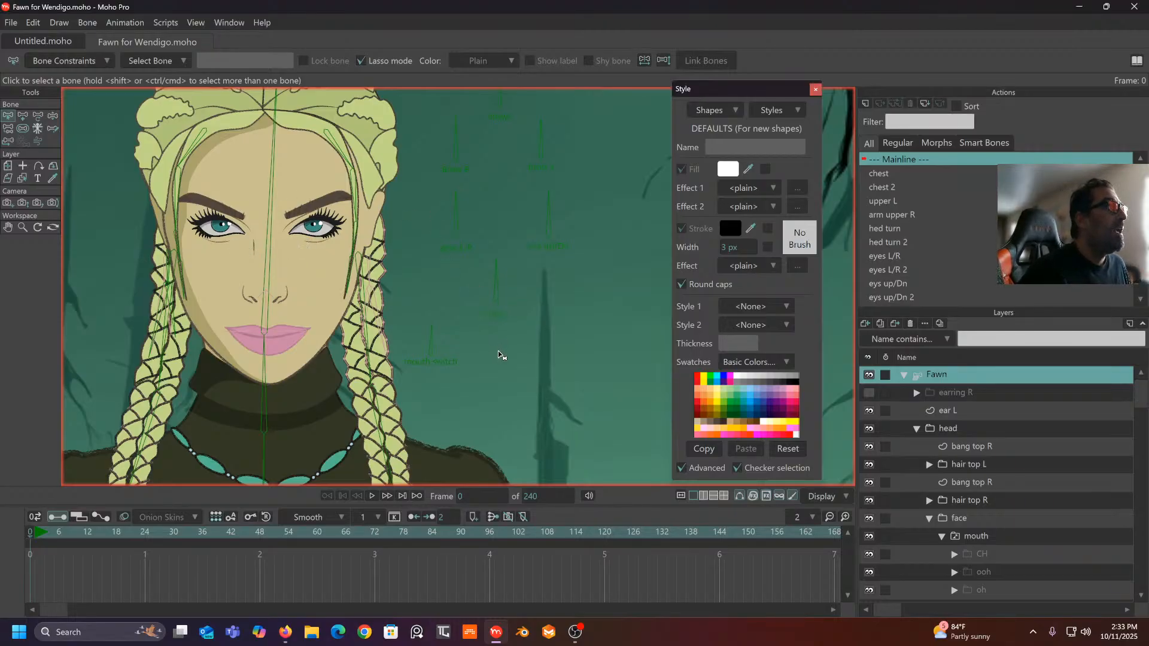
- Change the Object editor colour in Preferences to bright yellow so bones display yellow
click(34, 22)
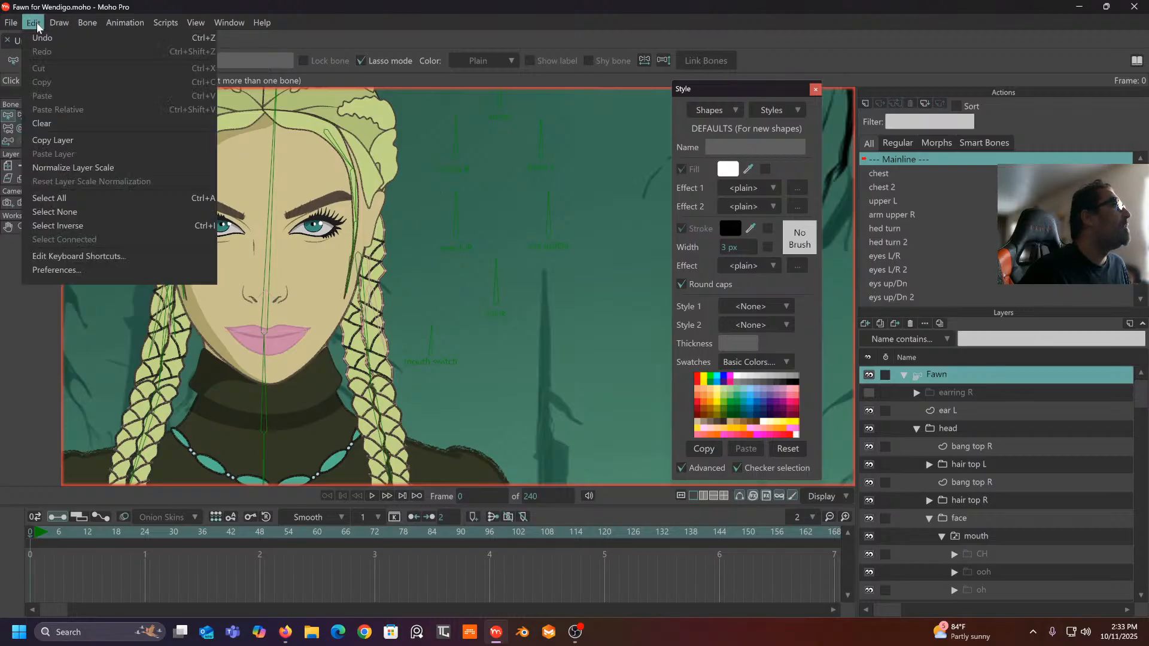
click(60, 270)
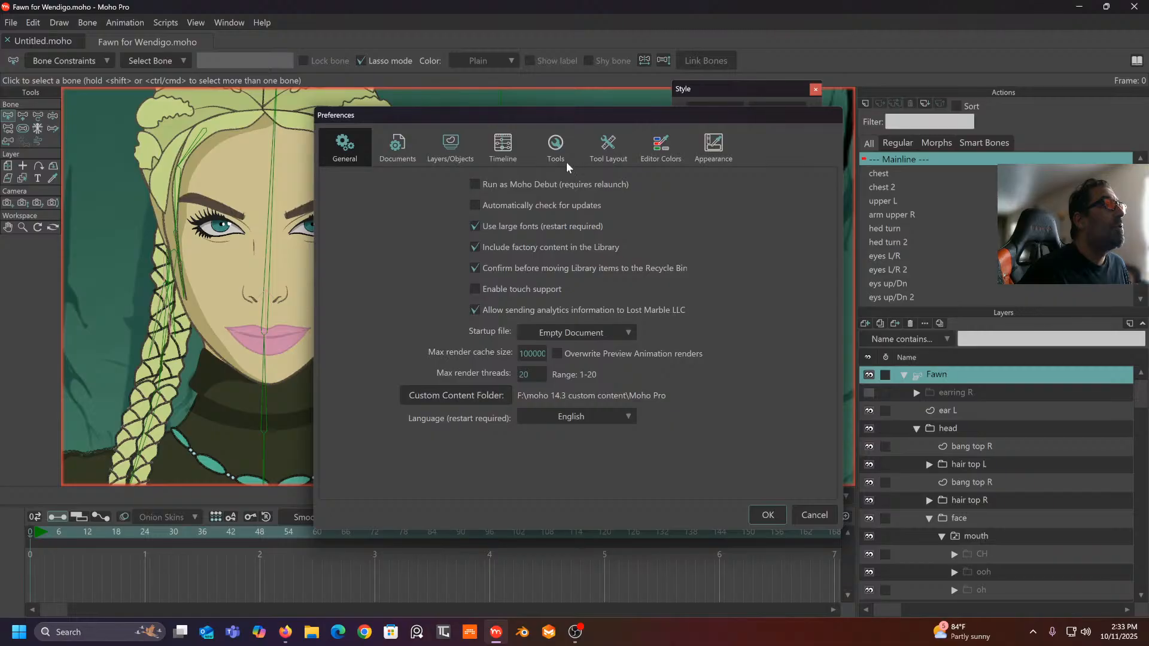
click(653, 157)
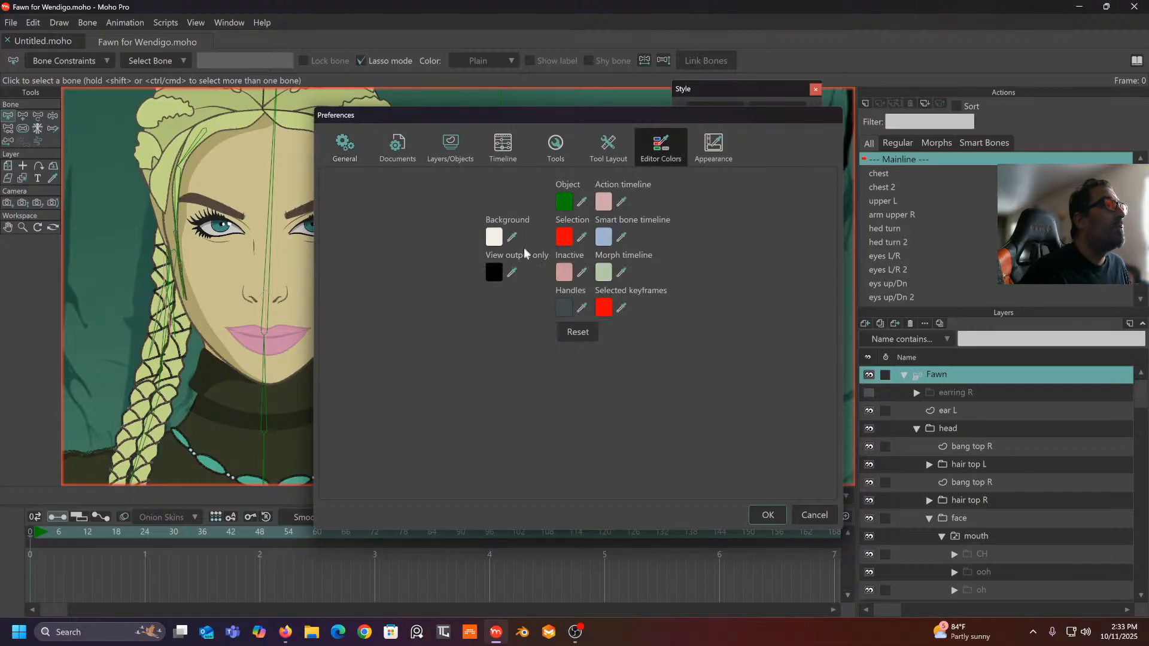
click(565, 204)
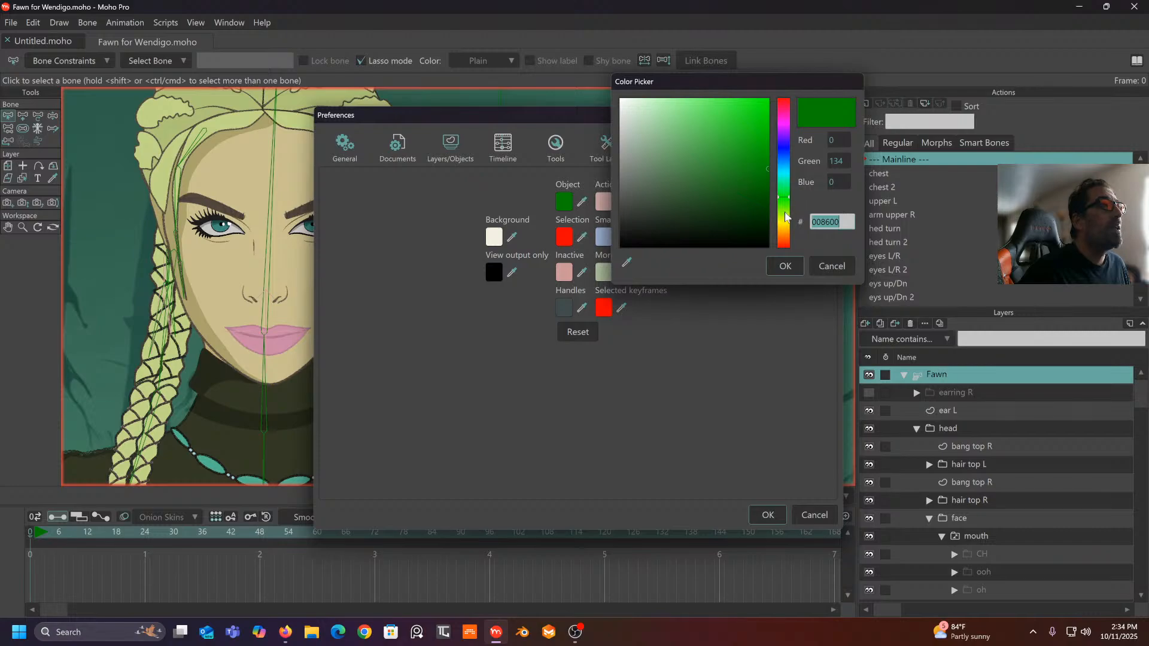
drag(787, 219, 785, 228)
drag(769, 157, 796, 113)
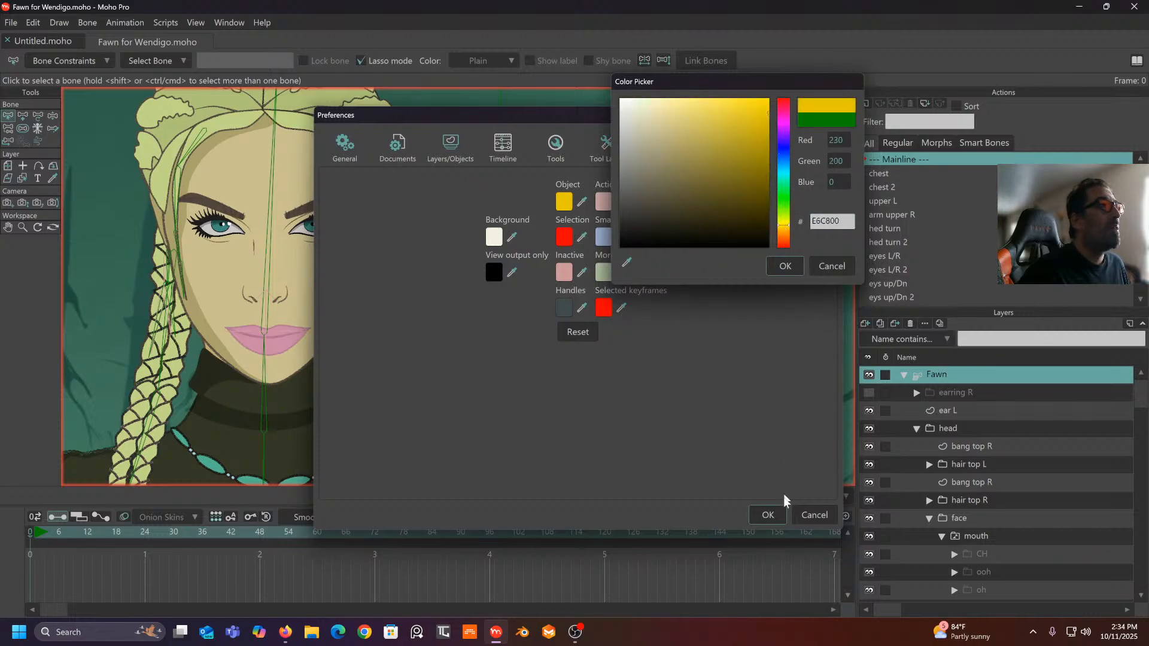
click(786, 265)
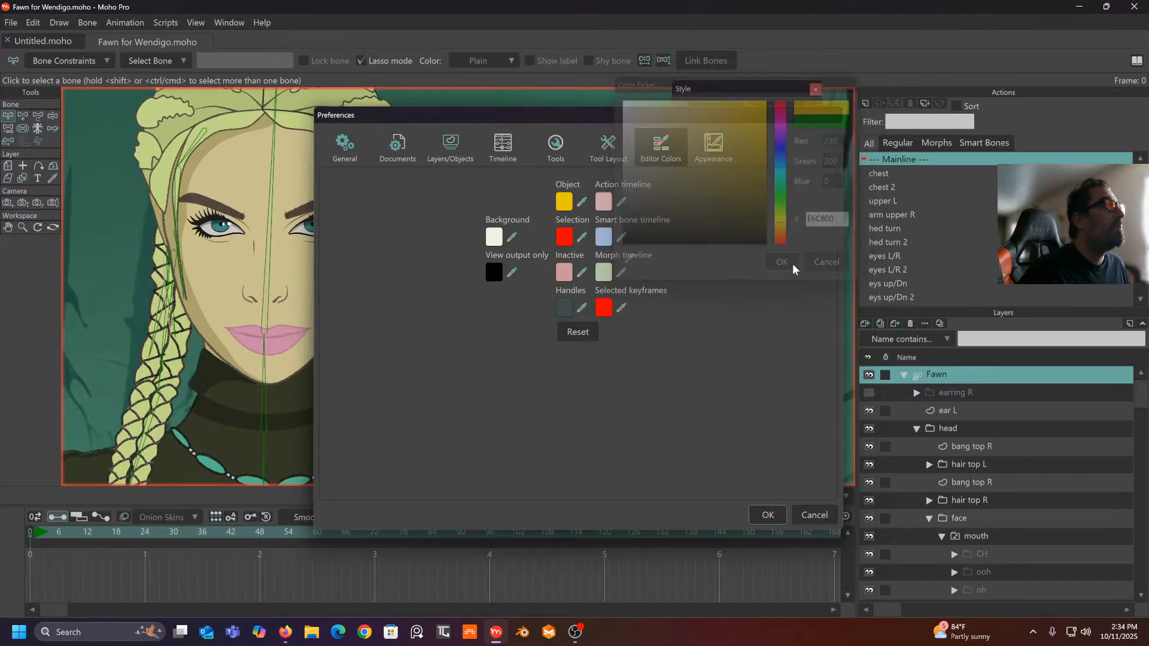
click(767, 514)
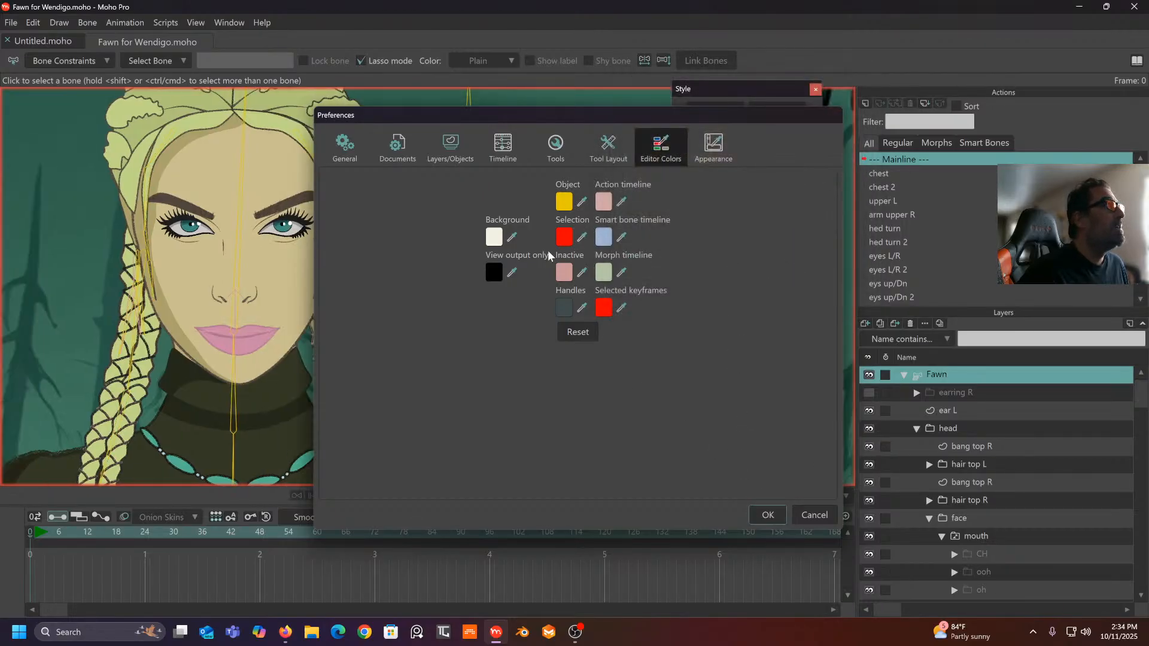
drag(460, 244, 473, 281)
drag(319, 221, 323, 202)
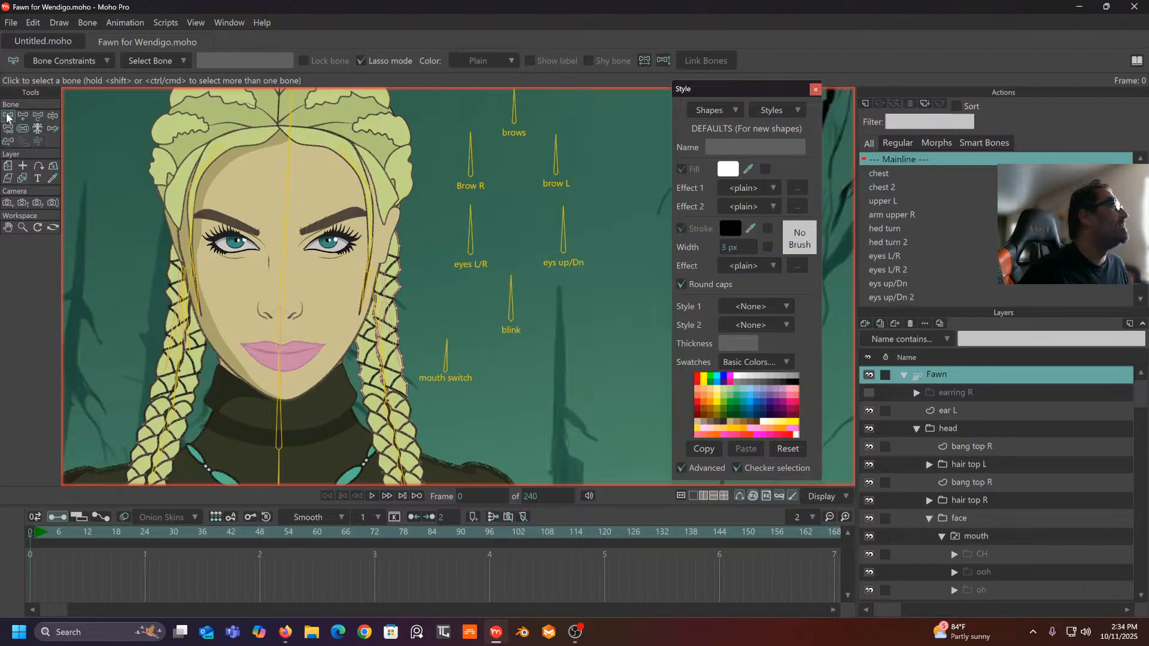
- Draw a new bone to the right of the chin and name it 'jaw drop'
click(471, 172)
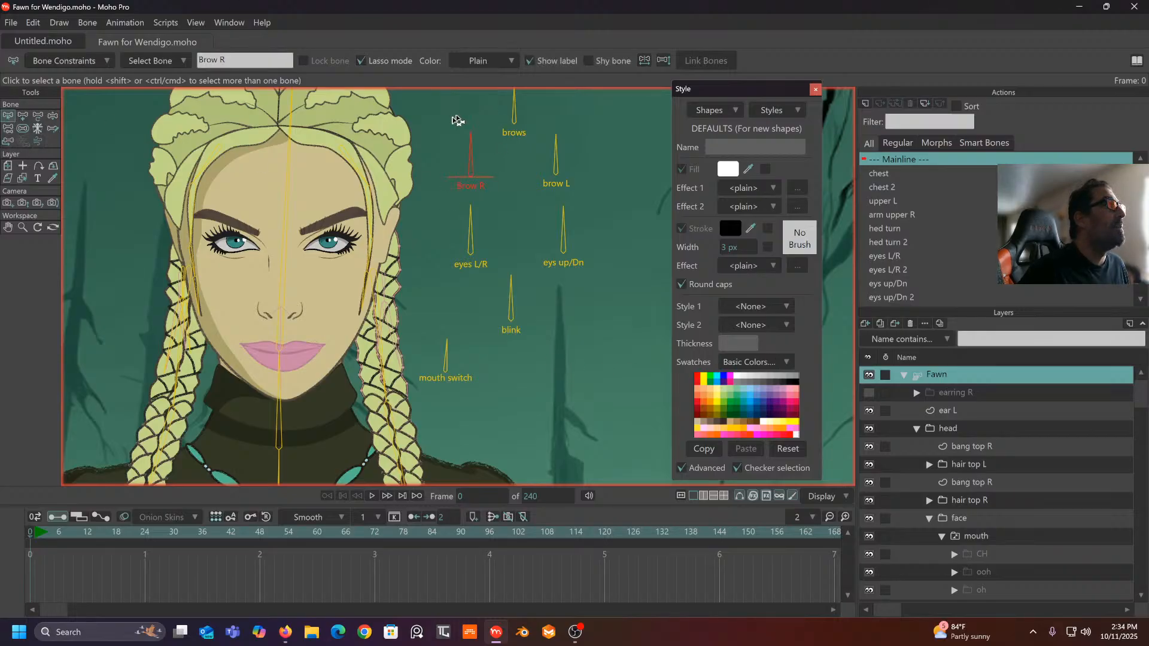
click(437, 213)
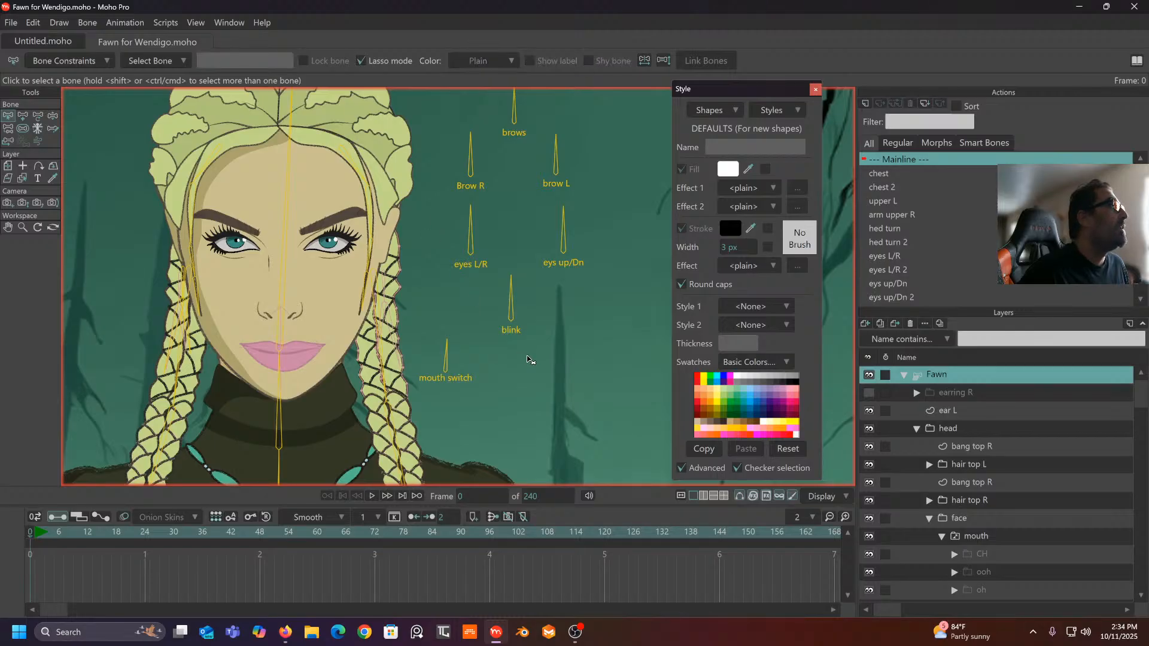
click(23, 115)
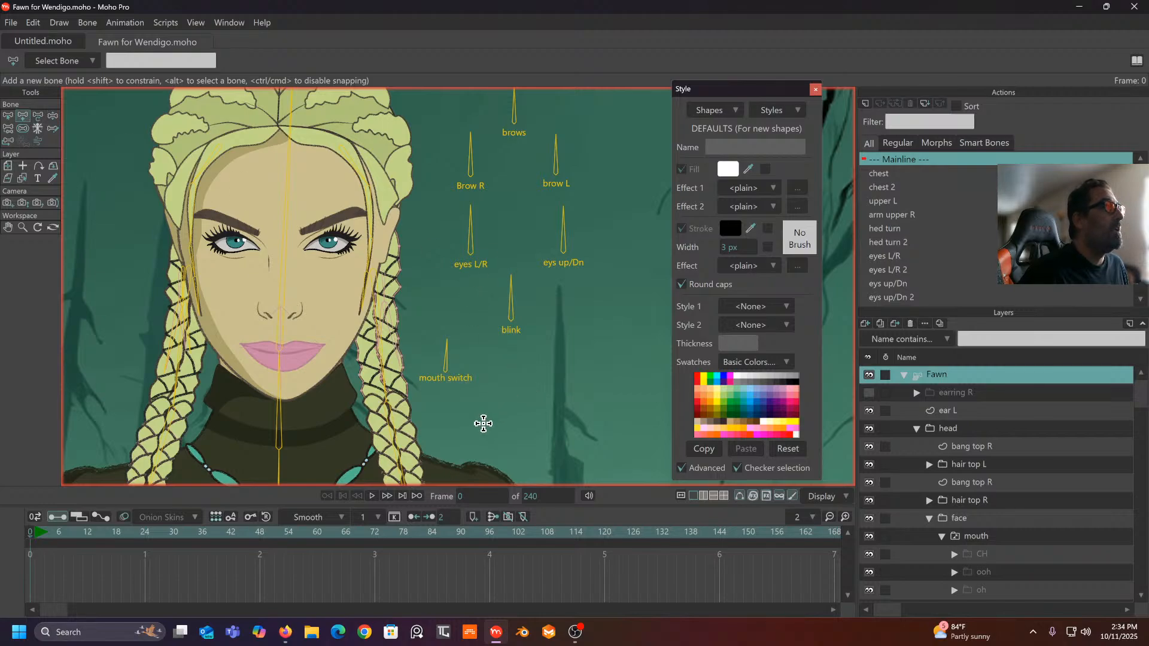
drag(484, 424, 483, 383)
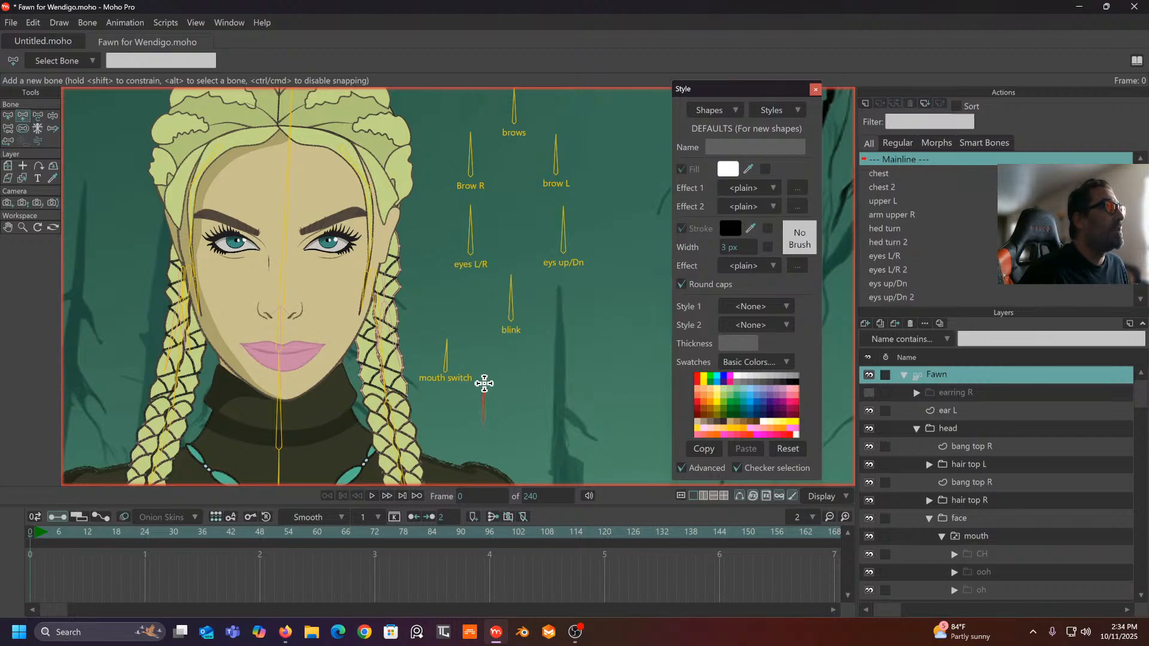
double_click(148, 62)
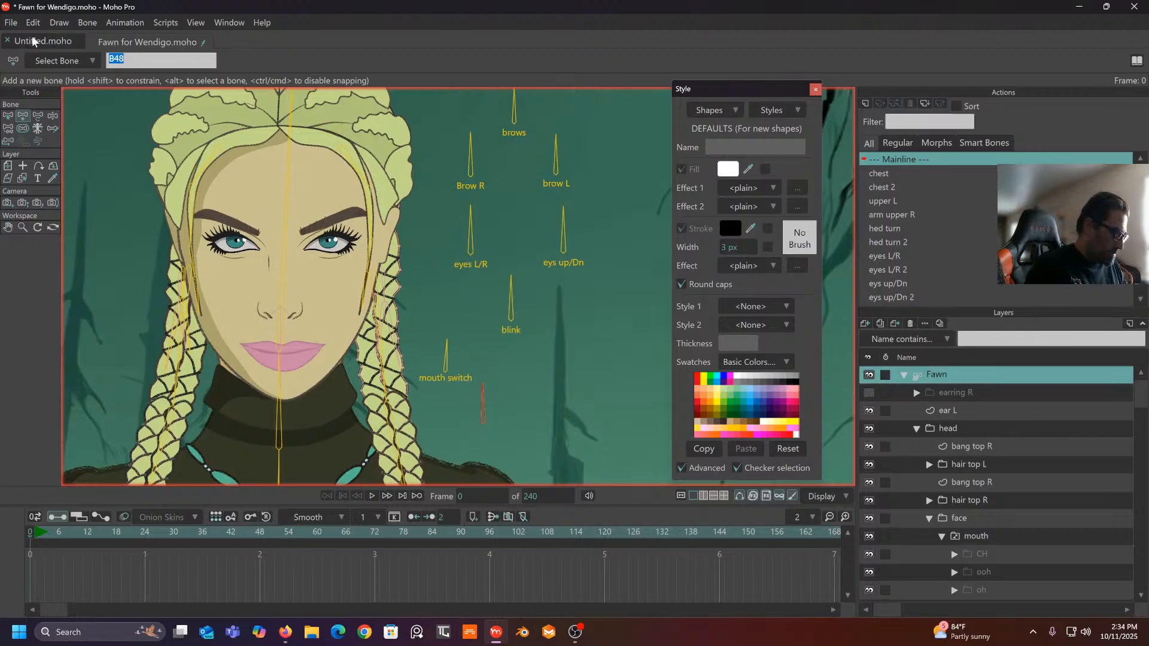
text(jaw drop)
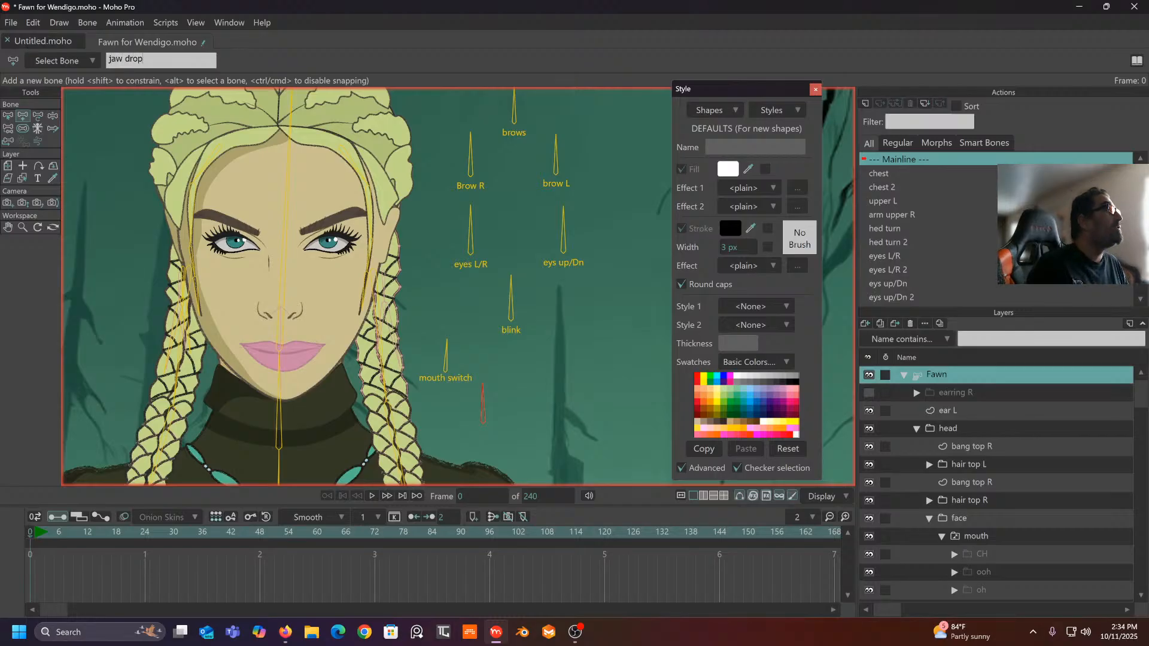
key(Return)
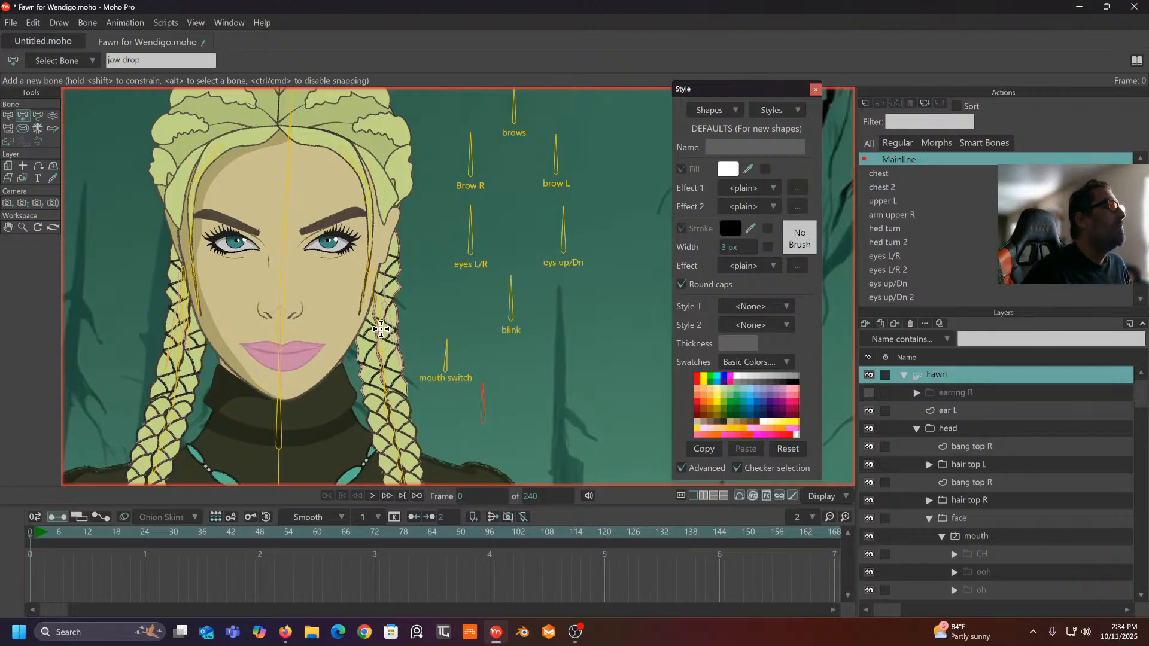
click(7, 118)
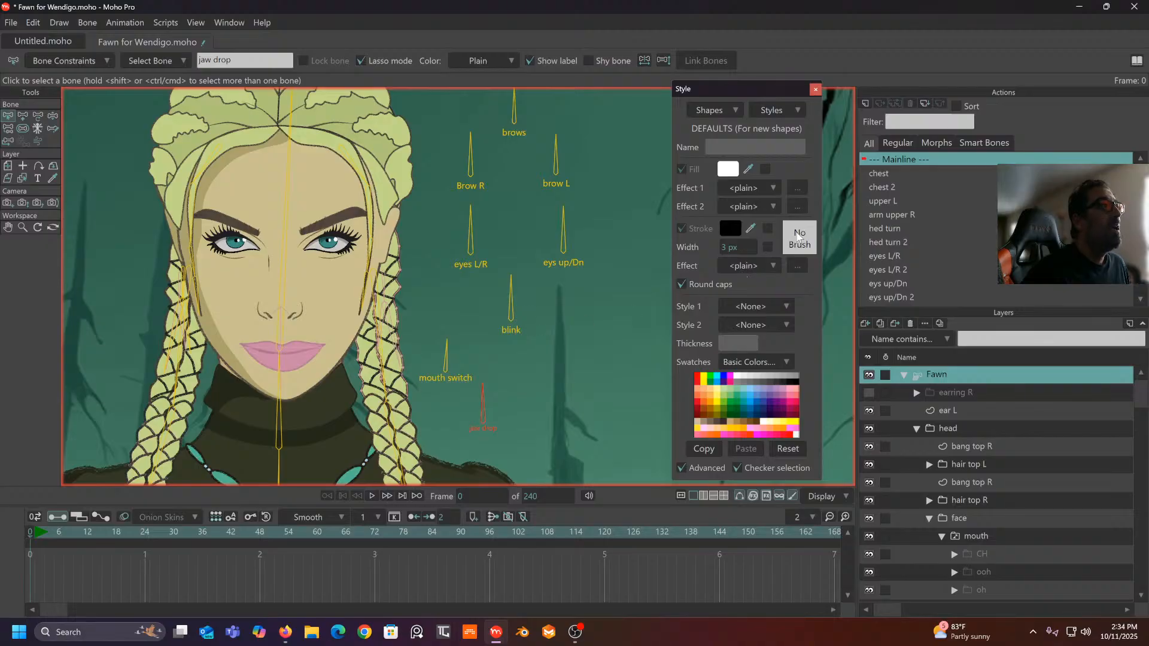
- Confirm the new 'jaw drop' action and move to frame 48 on its timeline
click(865, 104)
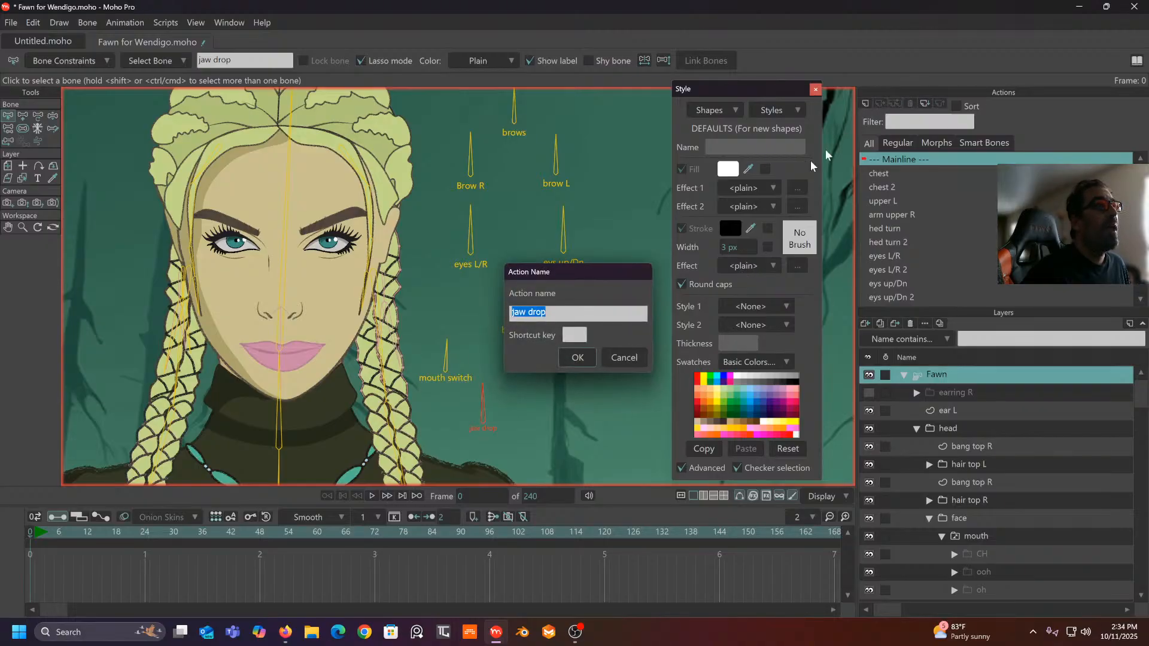
click(579, 358)
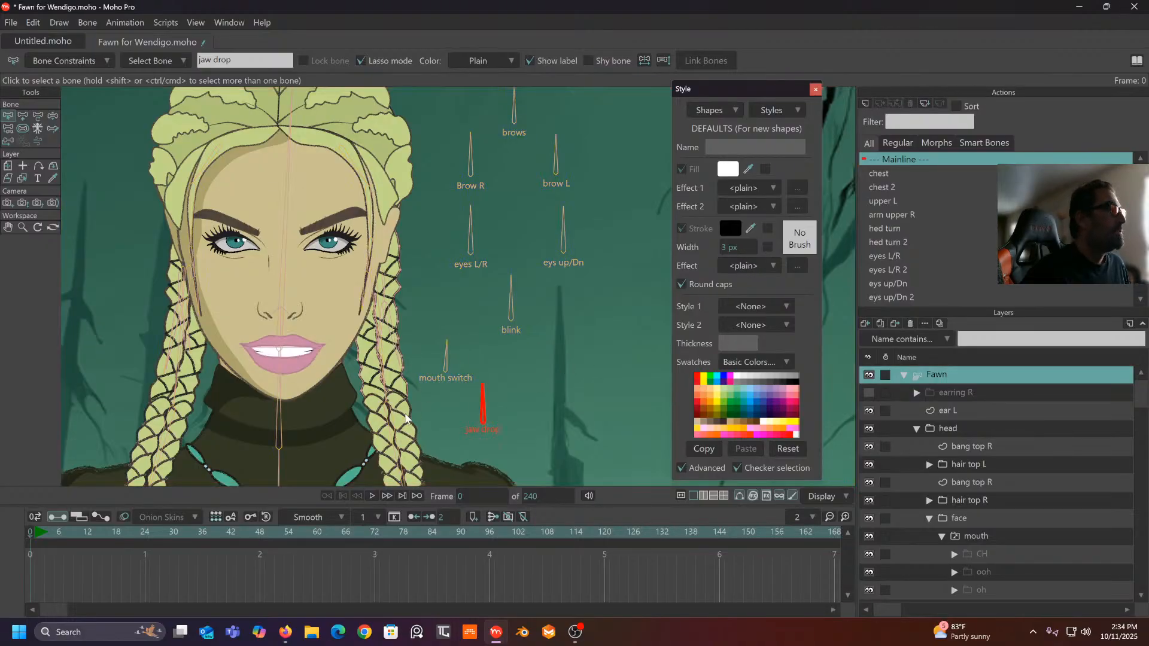
click(261, 528)
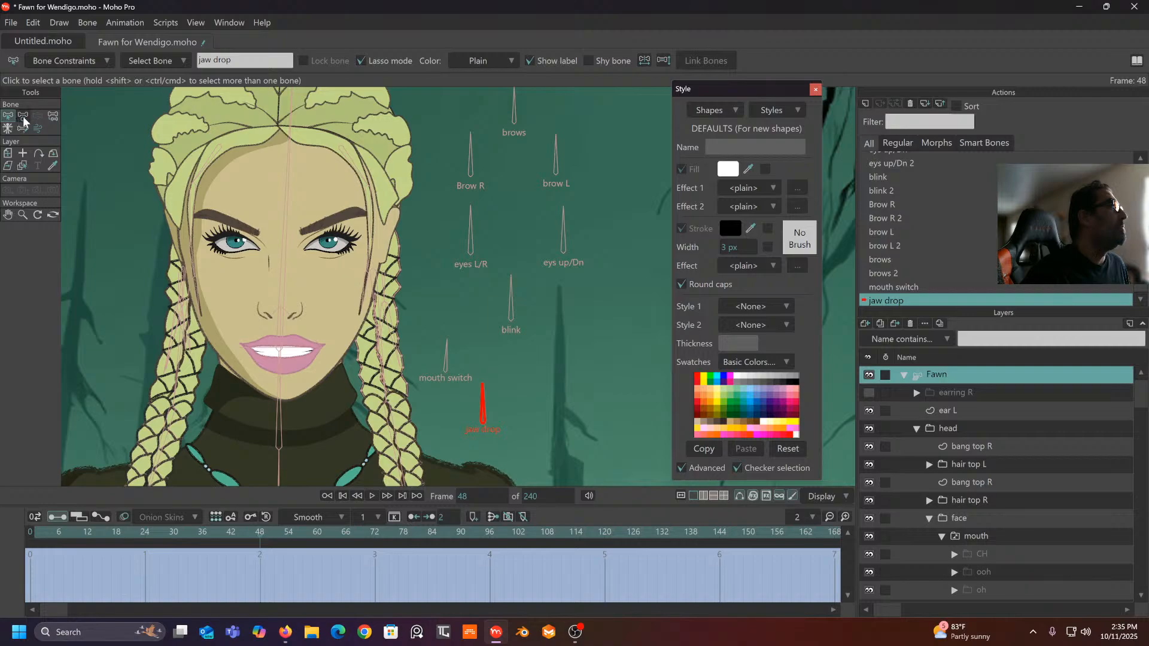
scroll(1047, 520, down, 2)
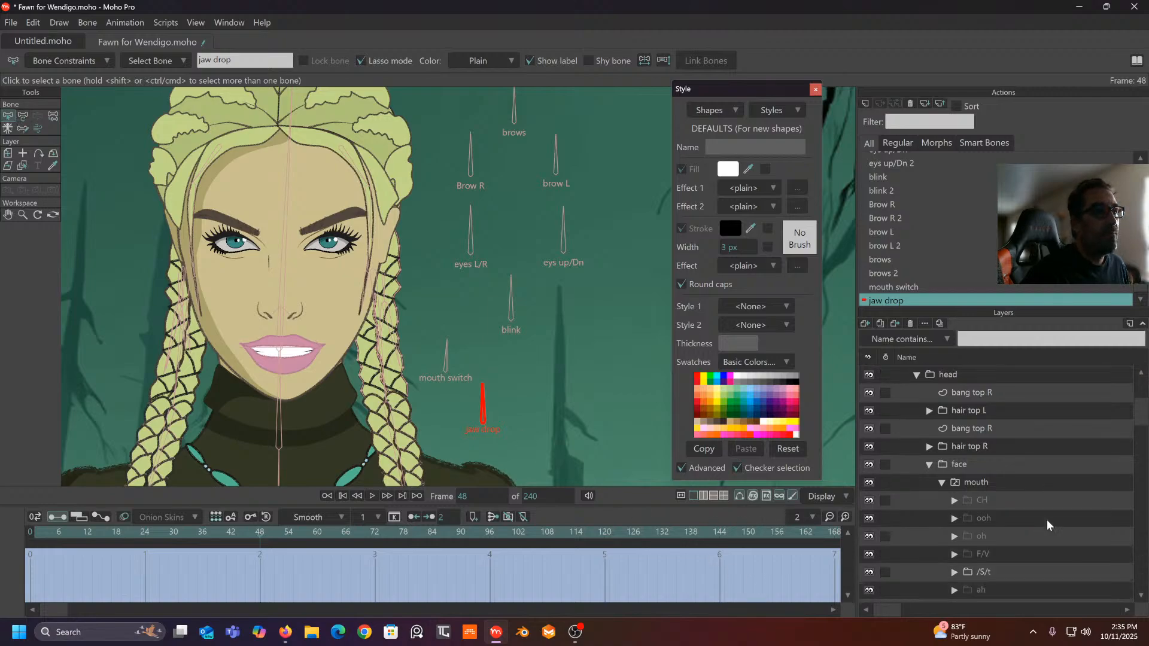
- Expand the face group and drag the face layer's chin point lower with Transform Points
scroll(1039, 527, down, 2)
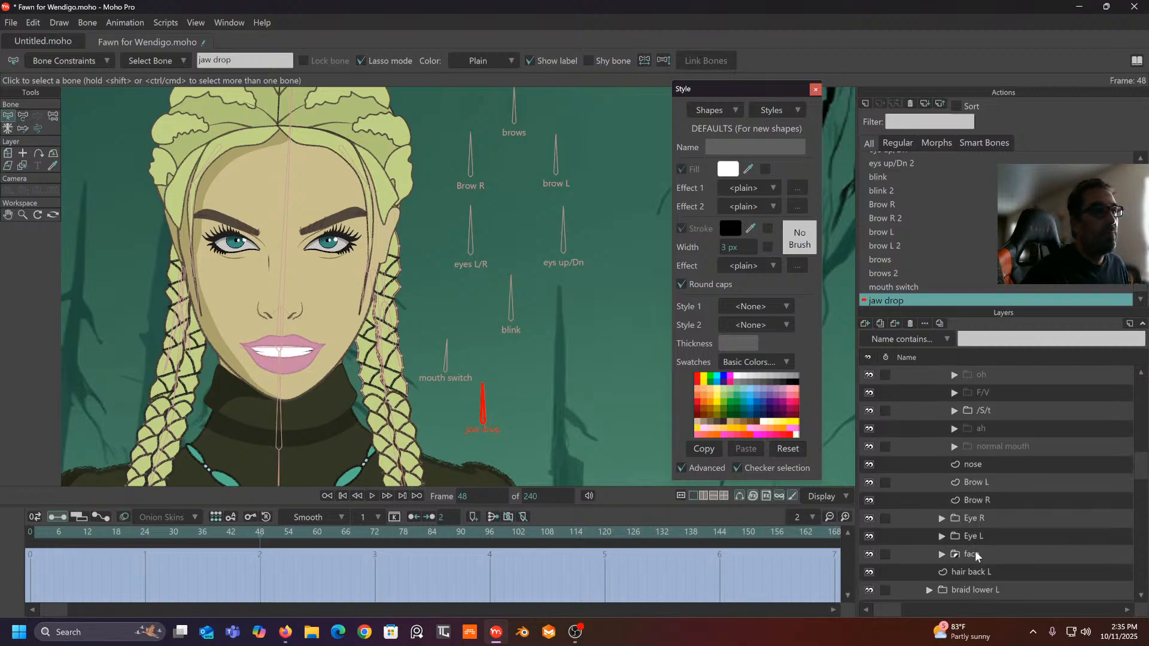
click(942, 555)
scroll(1016, 510, down, 4)
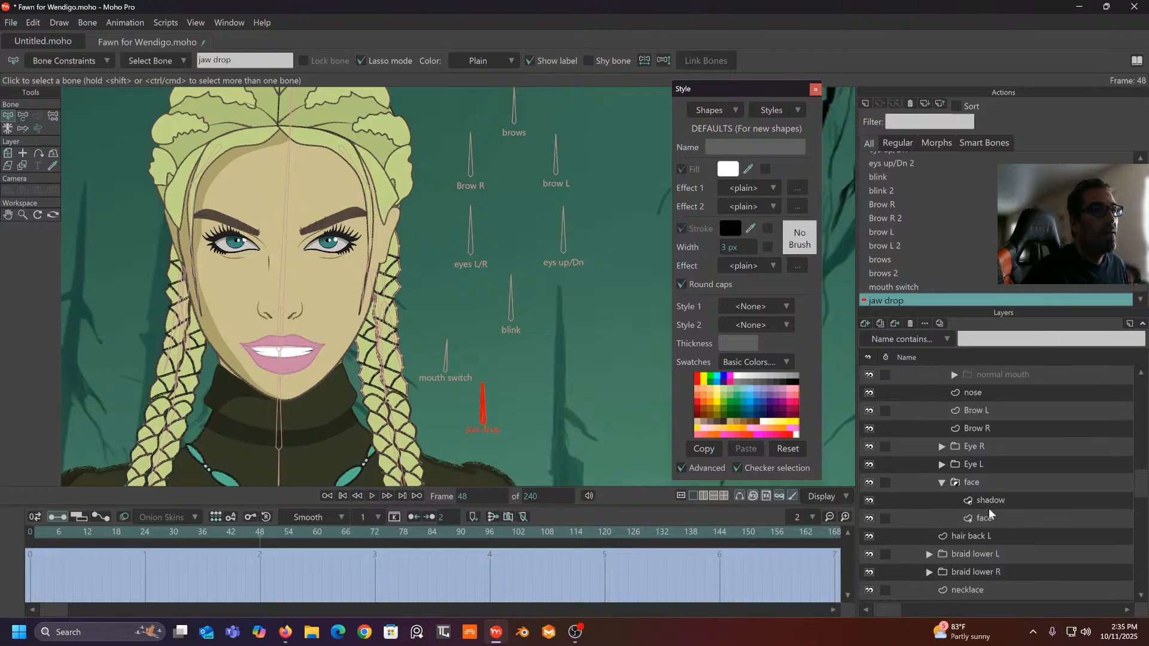
click(988, 519)
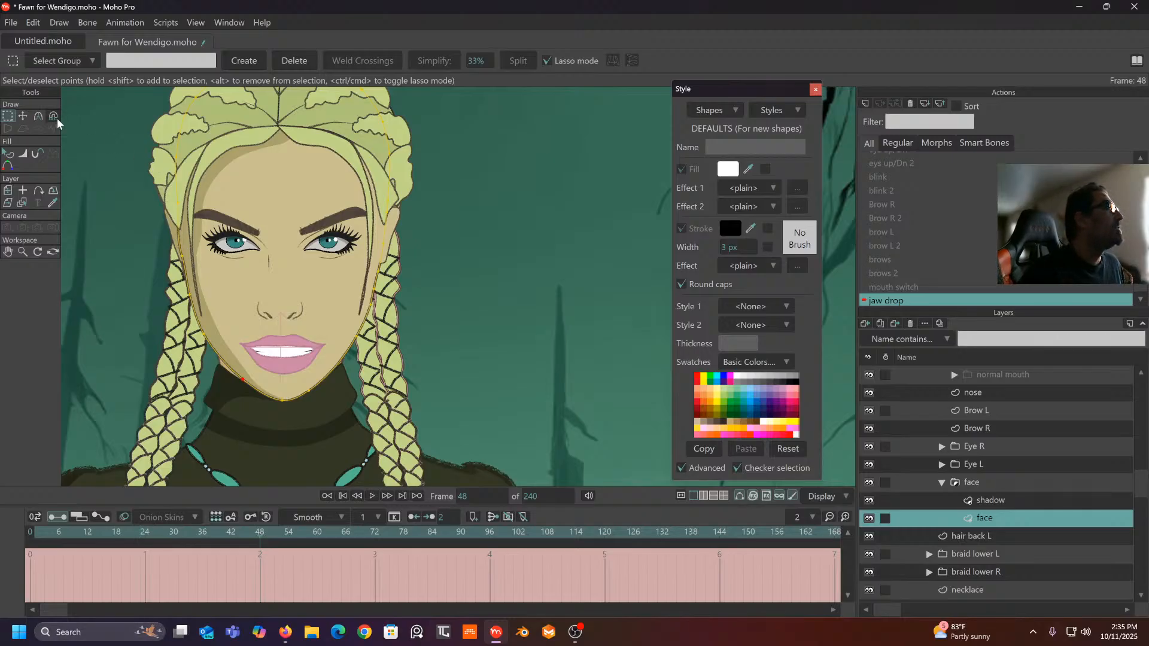
click(22, 118)
drag(283, 403, 309, 399)
click(306, 397)
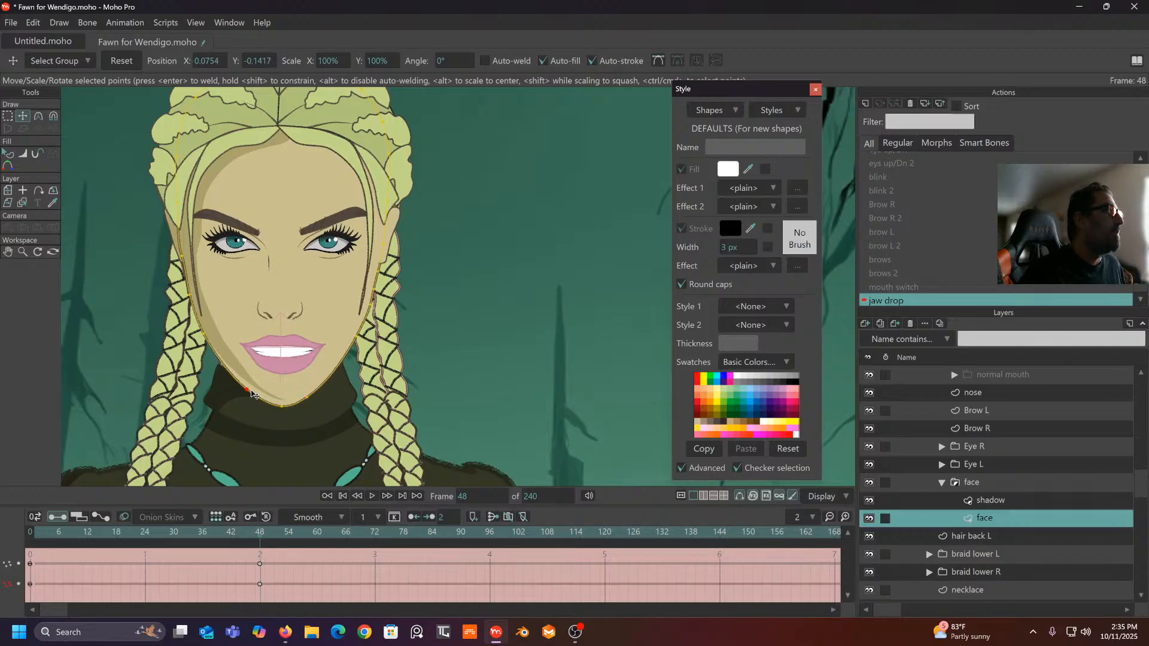
click(252, 393)
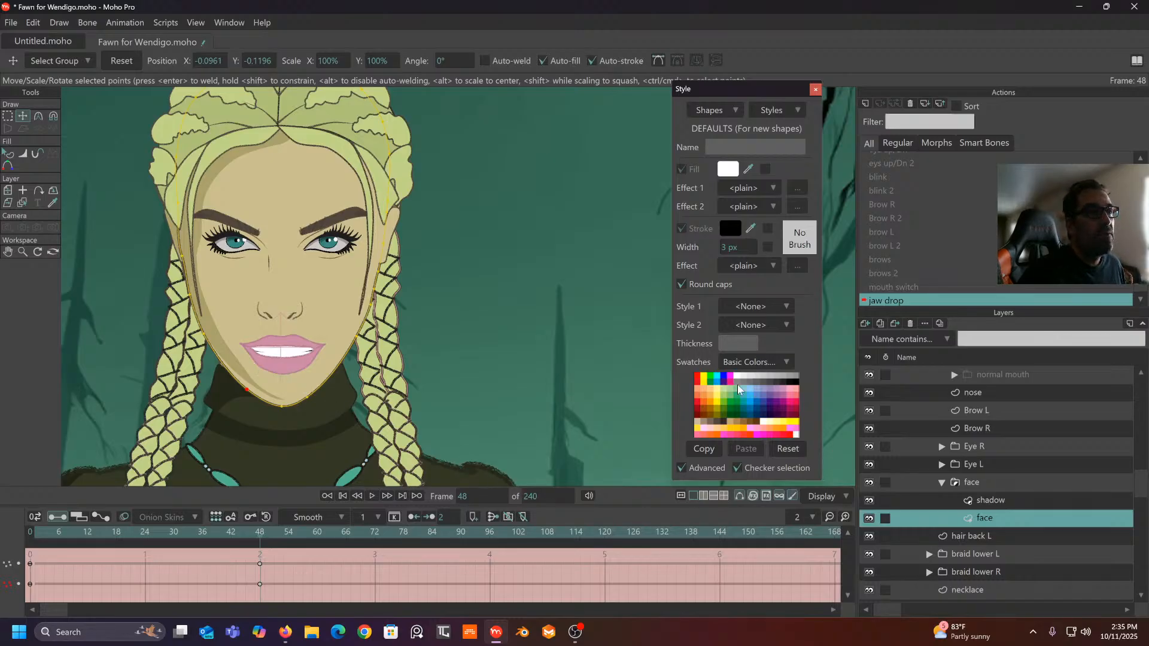
- Pull the shadow layer's jaw points down with the Magnet tool and preview the jaw drop
click(981, 500)
scroll(444, 424, up, 3)
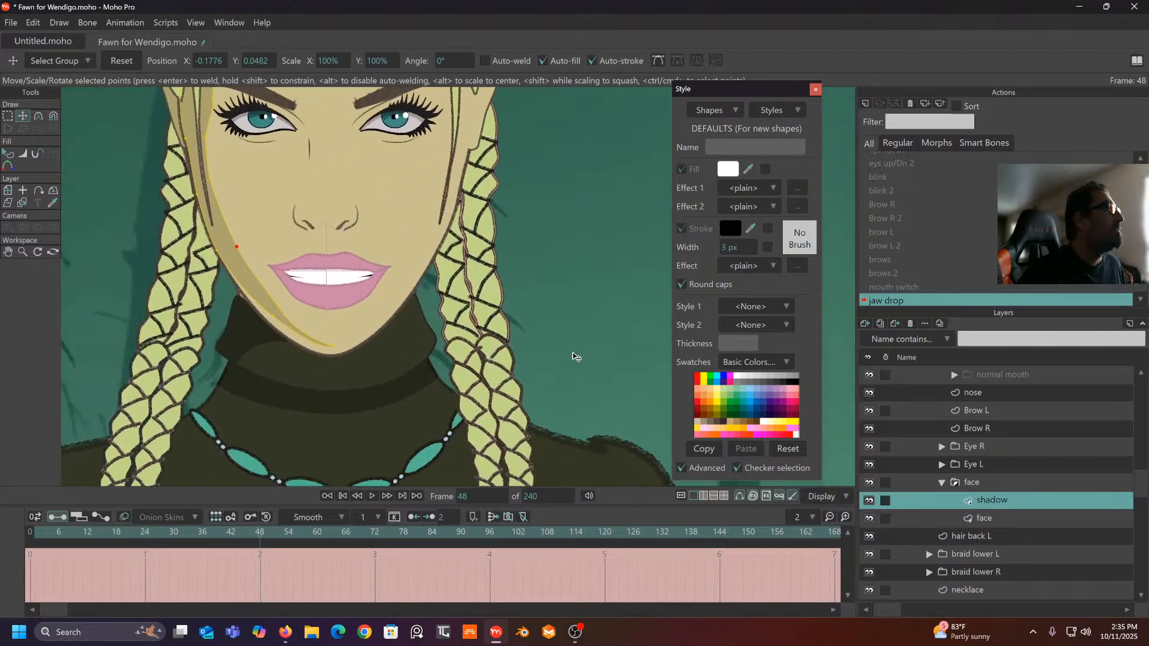
click(53, 116)
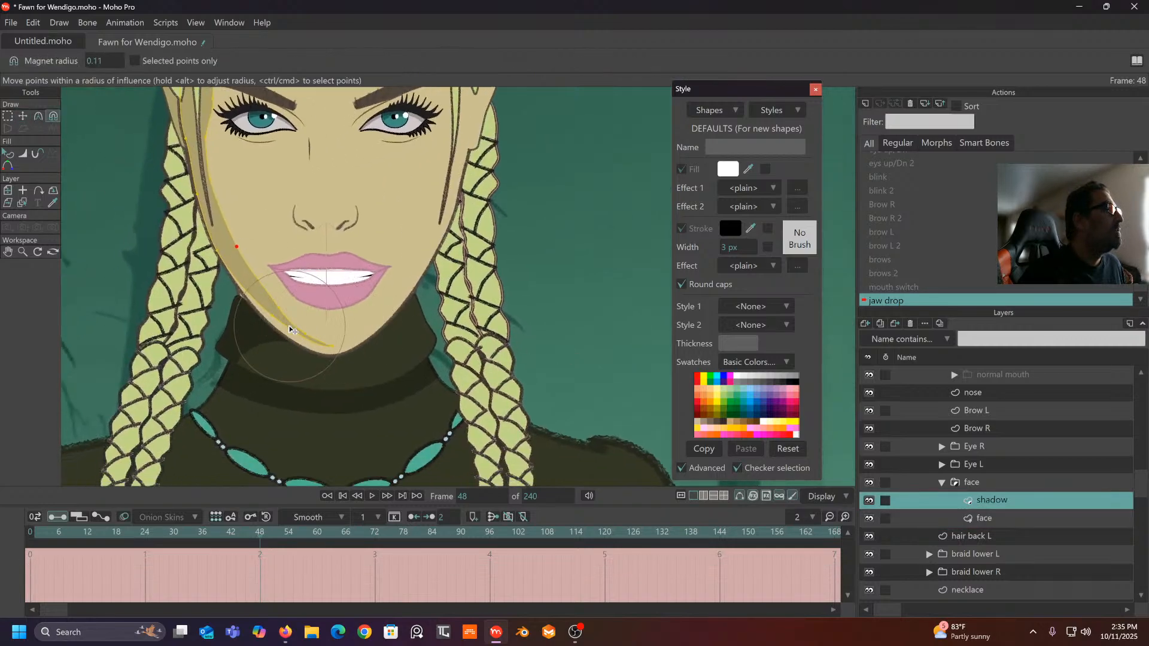
drag(281, 325, 320, 356)
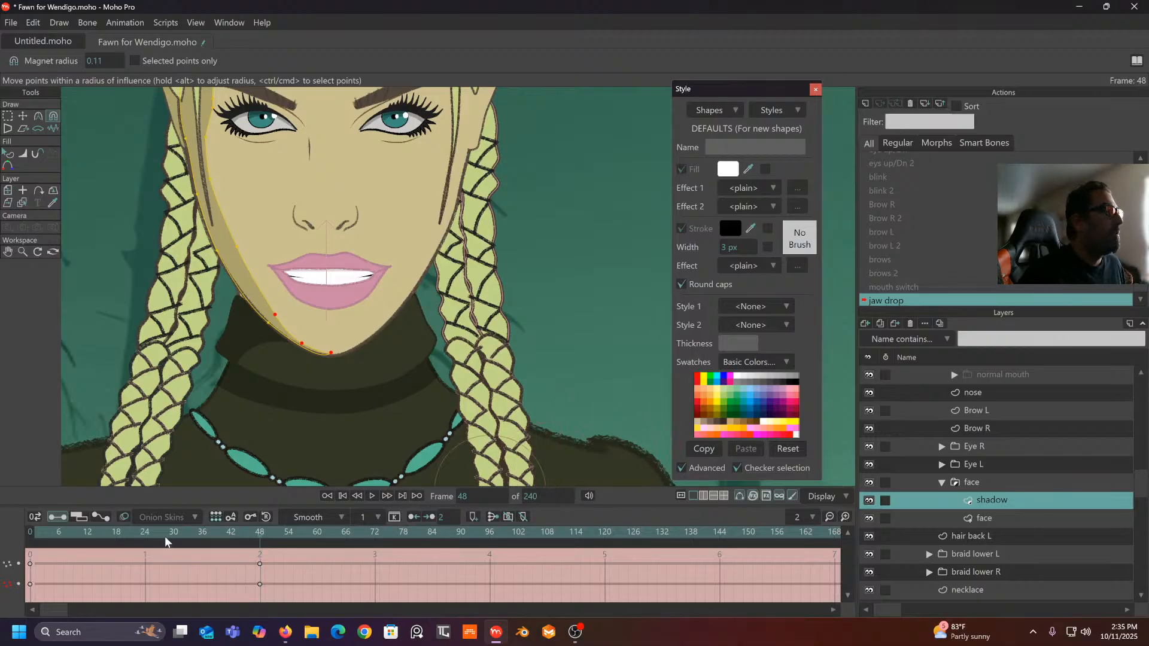
mouse_move(257, 536)
mouse_down()
mouse_move(23, 524)
mouse_move(303, 524)
mouse_move(9, 526)
mouse_move(257, 560)
mouse_up()
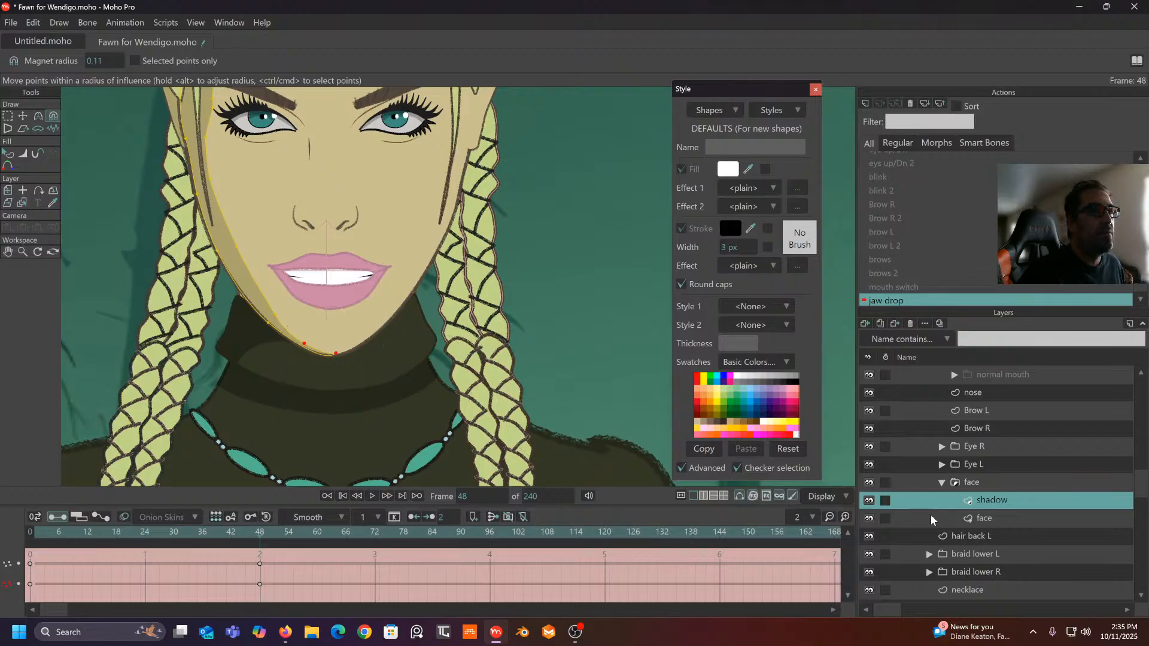
- Select the face layer's keyframes at frames 0 and 48 for interpolation changes
click(989, 518)
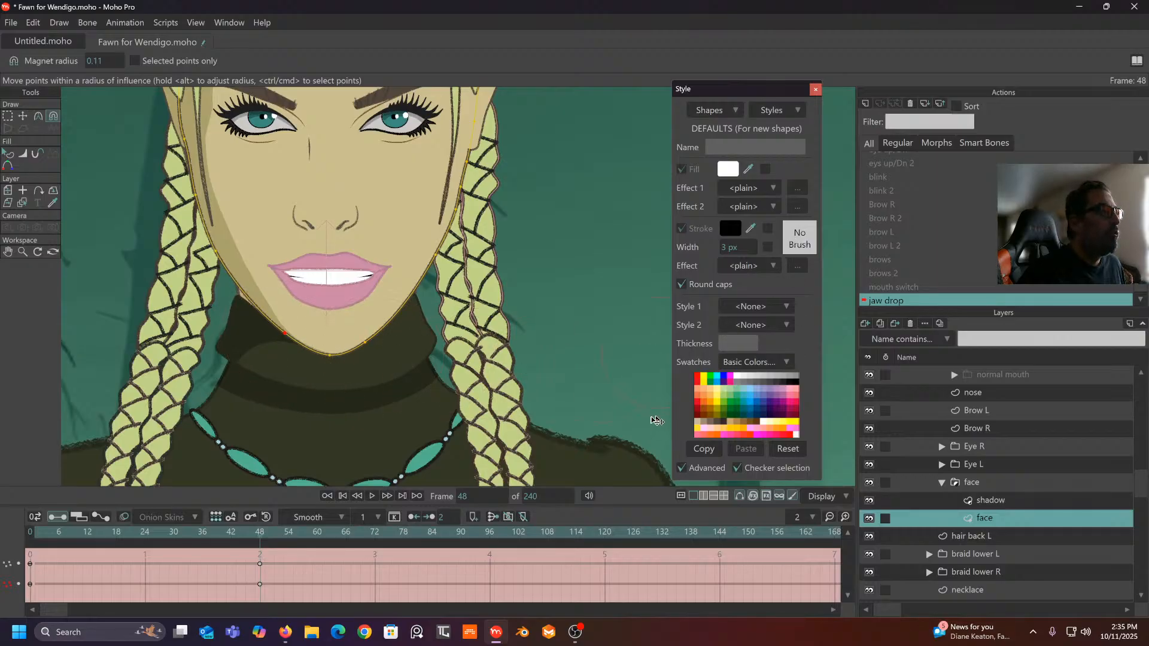
drag(399, 555, 27, 604)
click(337, 523)
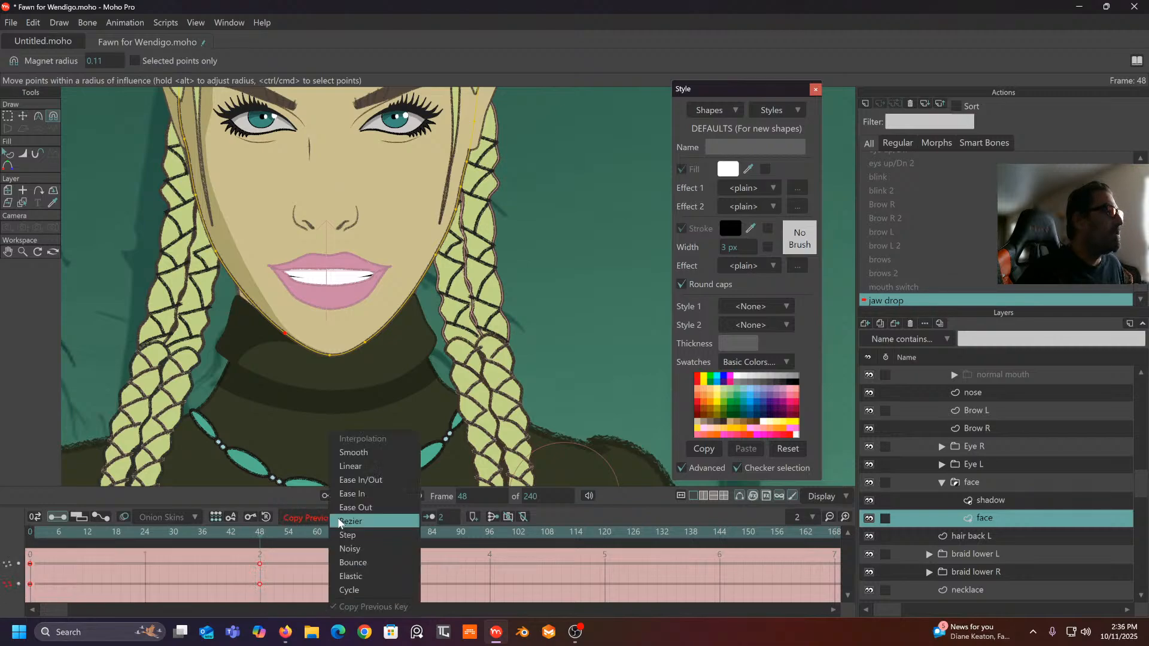
- Make the face and shadow keyframes at frames 0 and 48 interpolate linearly
click(355, 466)
click(993, 501)
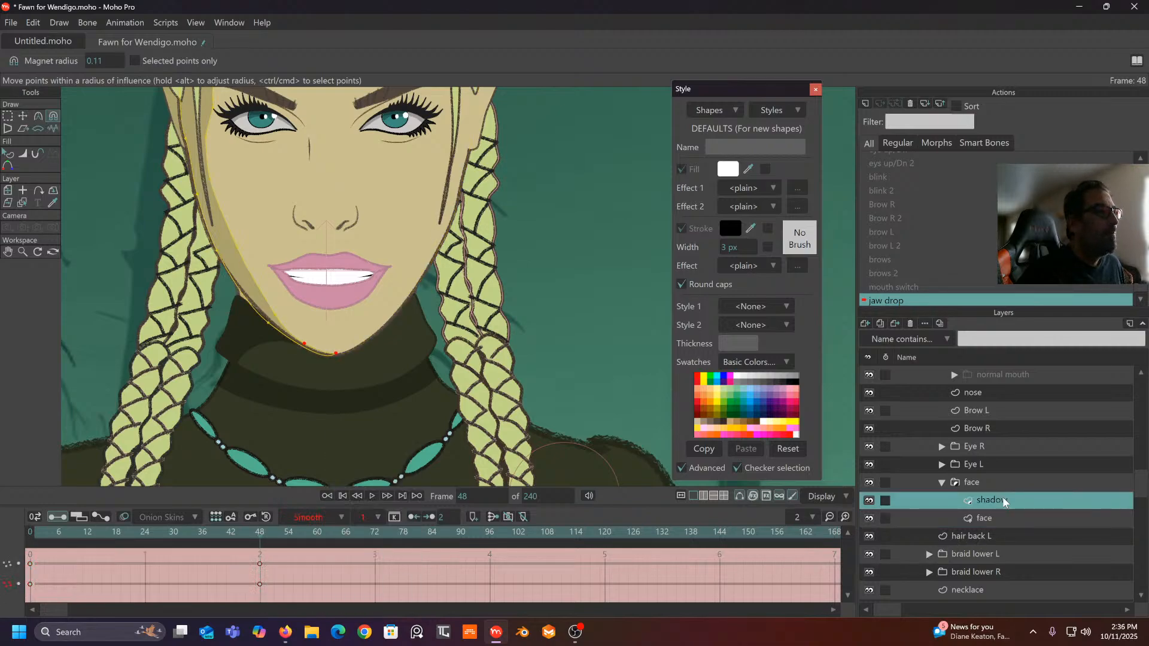
drag(280, 555, 27, 605)
click(341, 519)
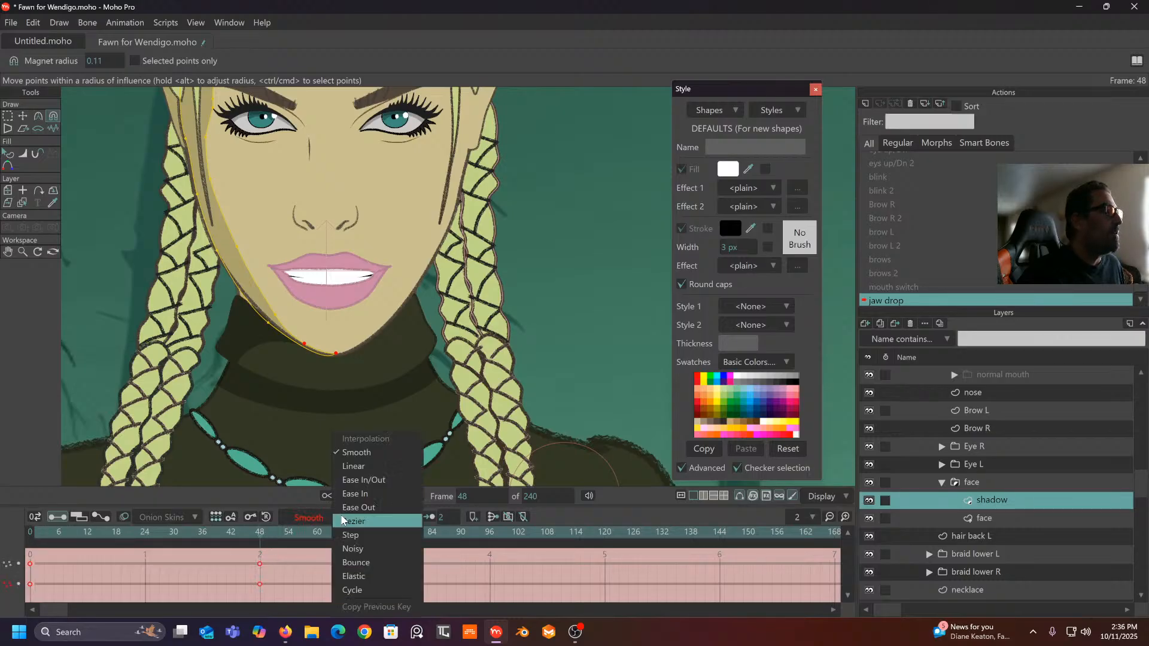
click(356, 468)
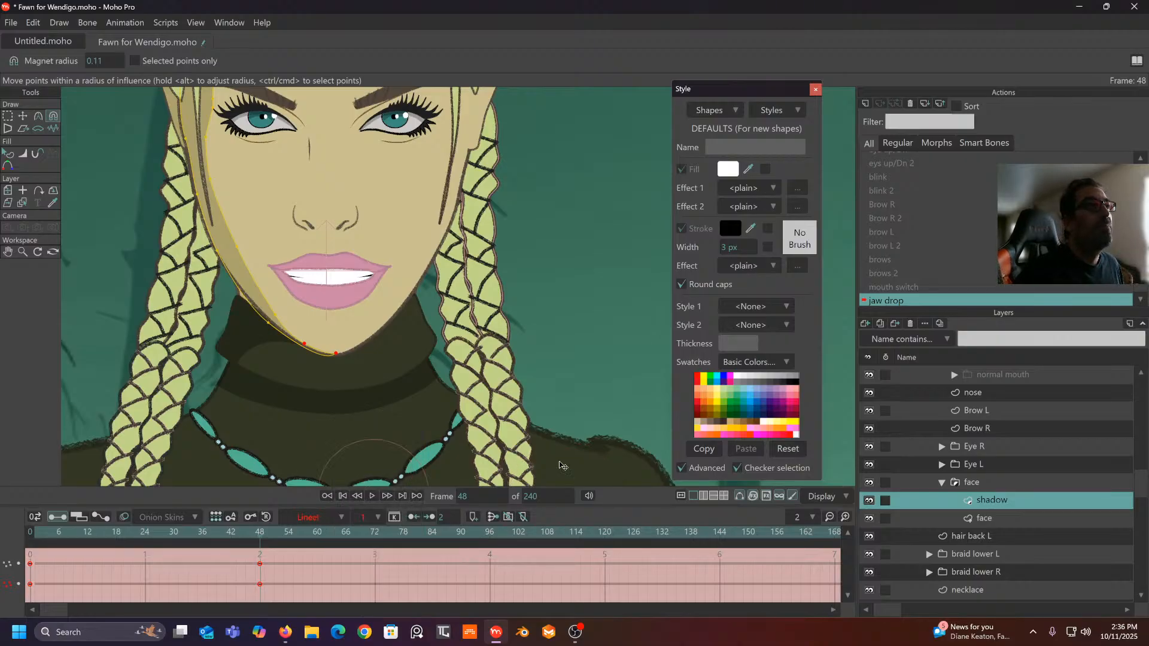
- Exit the jaw drop action to Mainline and select the Fawn bone layer to show its bones
click(979, 252)
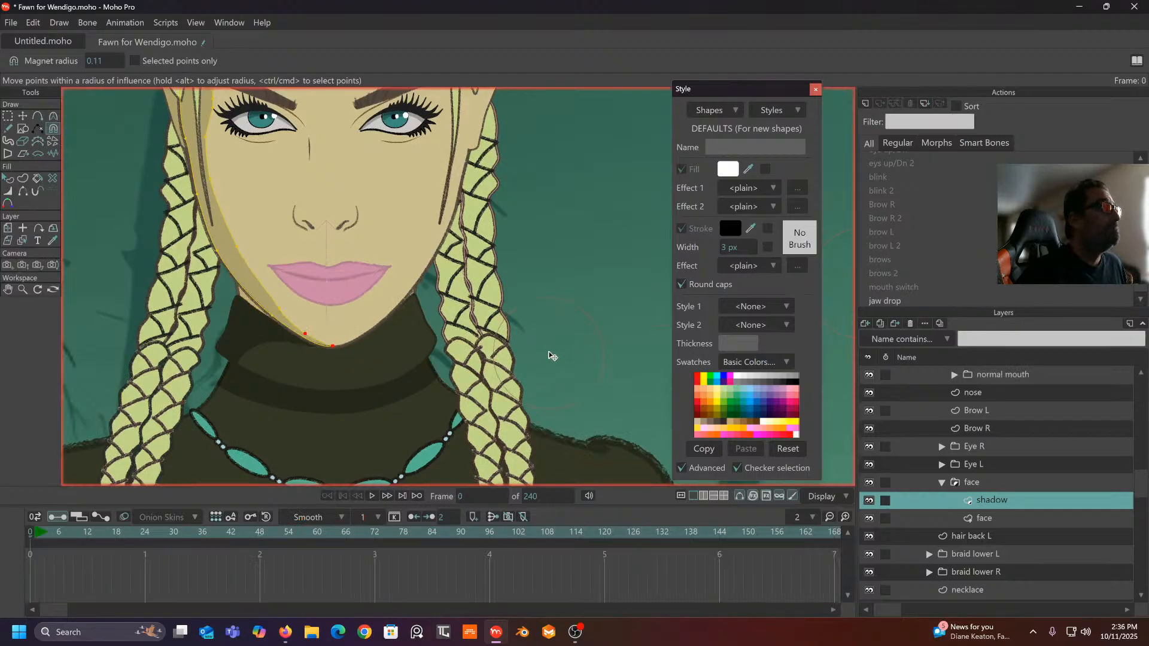
scroll(937, 427, up, 4)
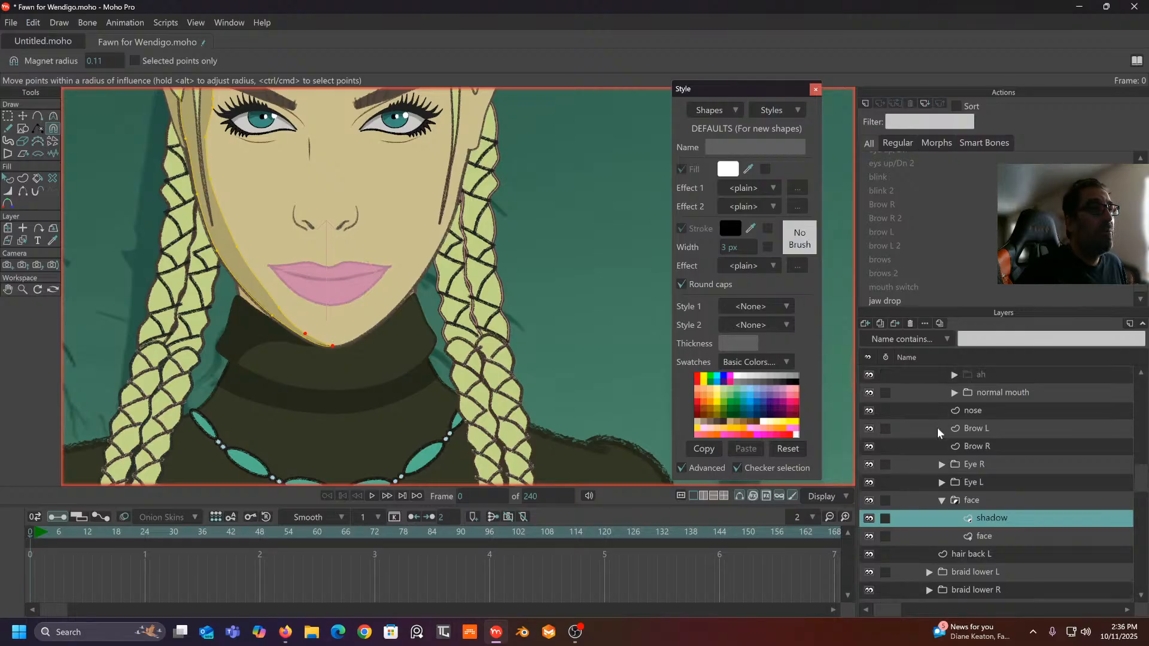
scroll(928, 397, up, 4)
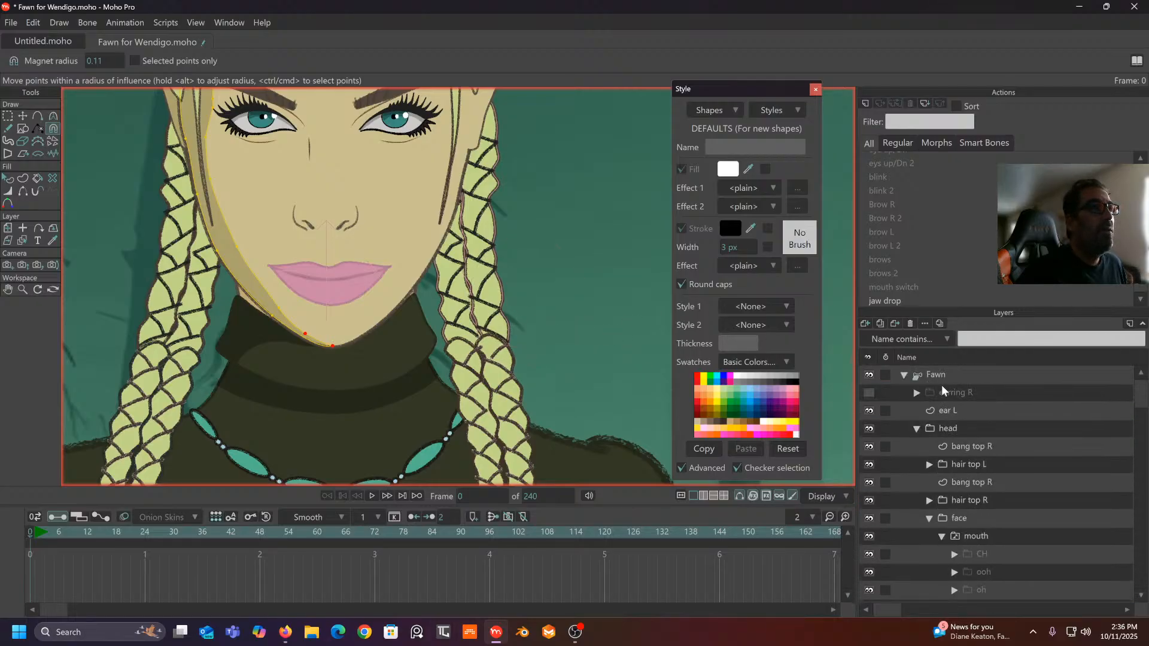
click(947, 374)
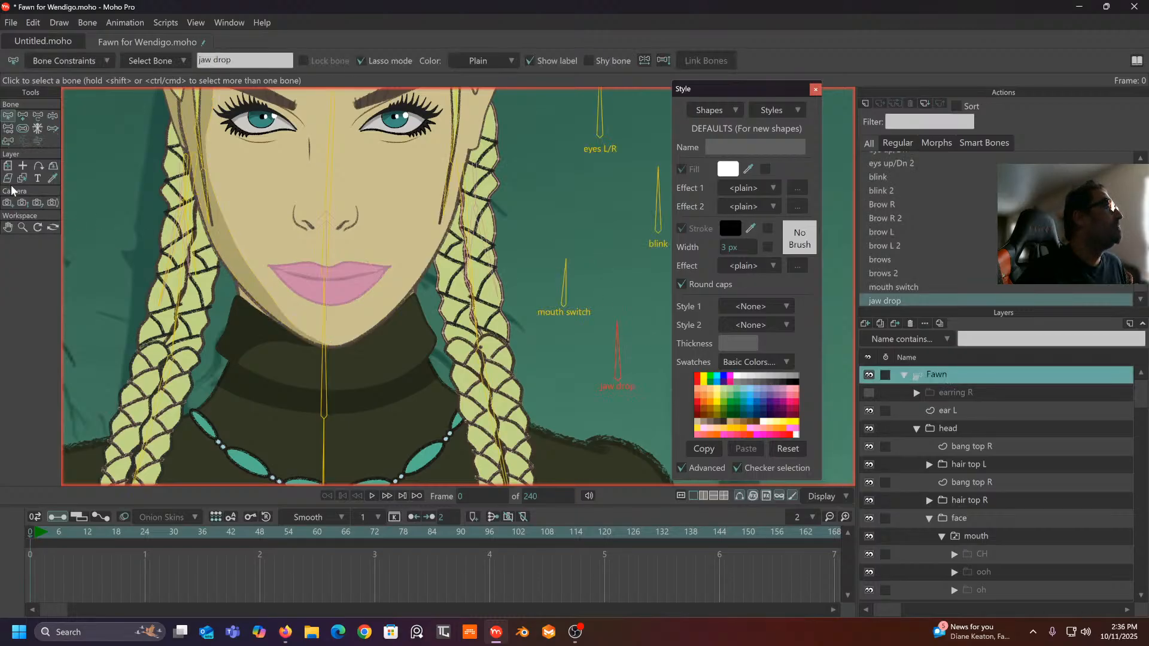
- Set the jaw drop bone's strength to 0 with Bone Strength
click(54, 122)
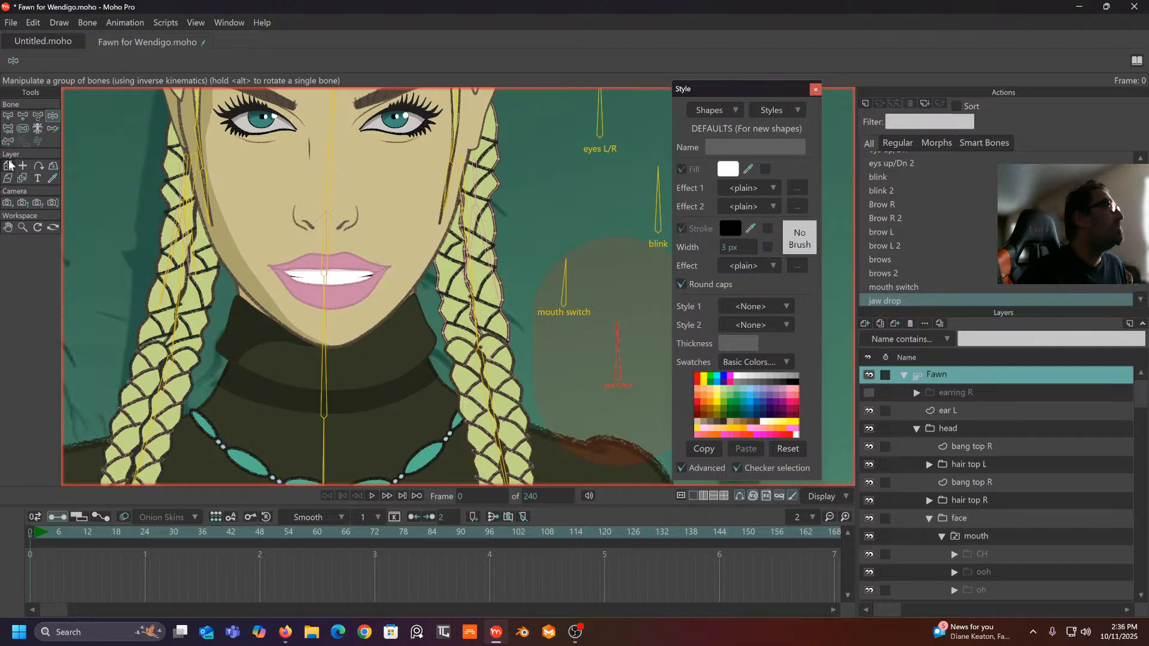
click(22, 128)
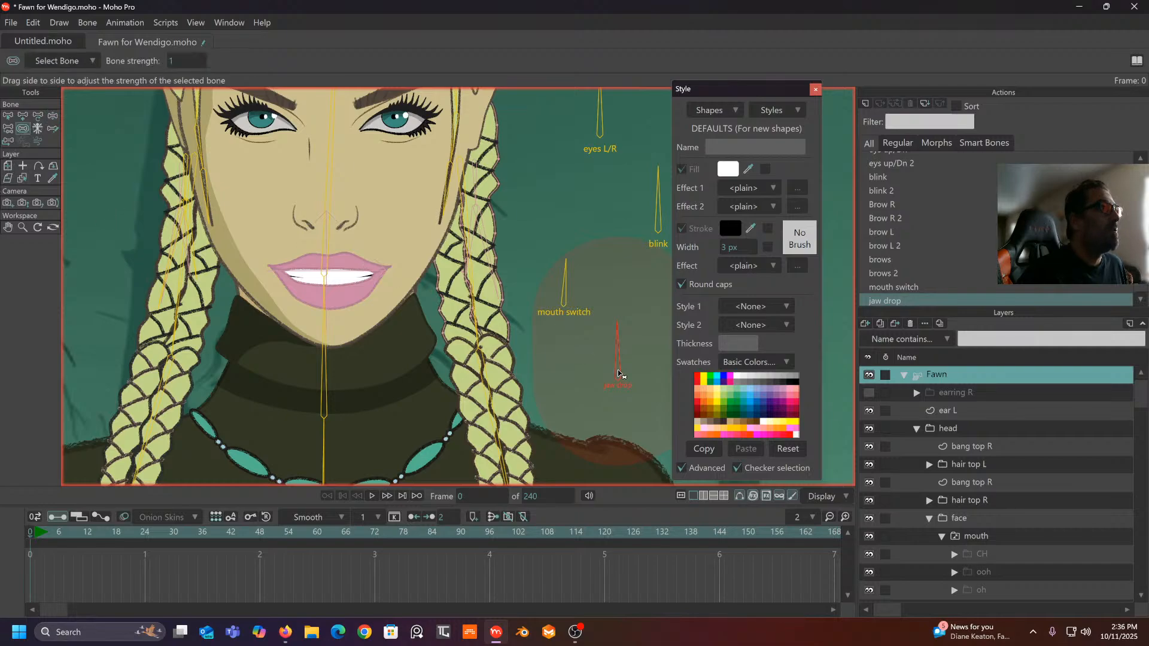
drag(180, 361, 179, 362)
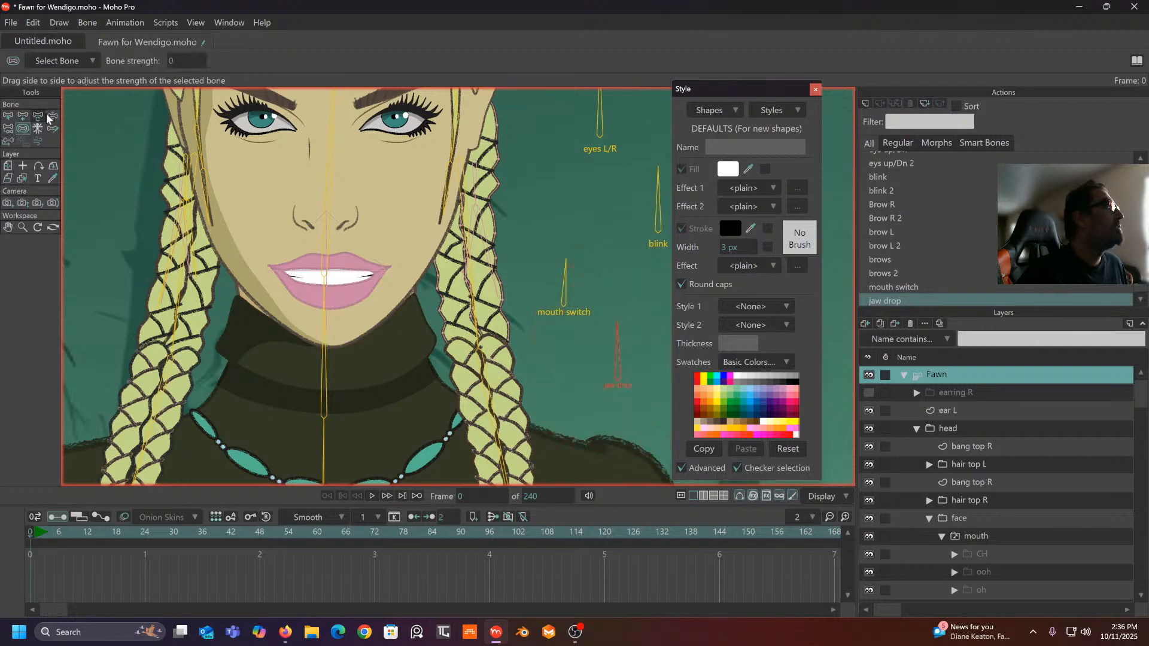
- Rotate the mouth switch and jaw drop bones to test their effect on the face
click(52, 115)
mouse_move(565, 288)
mouse_down()
mouse_move(525, 302)
mouse_move(551, 289)
mouse_up()
click(617, 338)
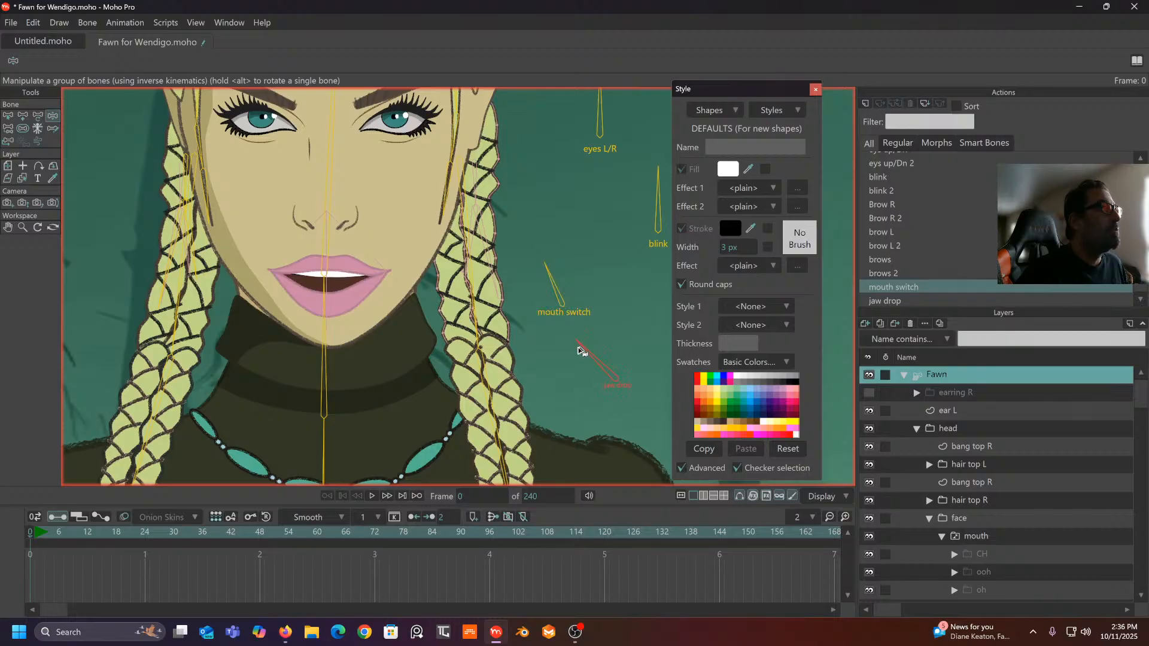
drag(669, 358, 506, 339)
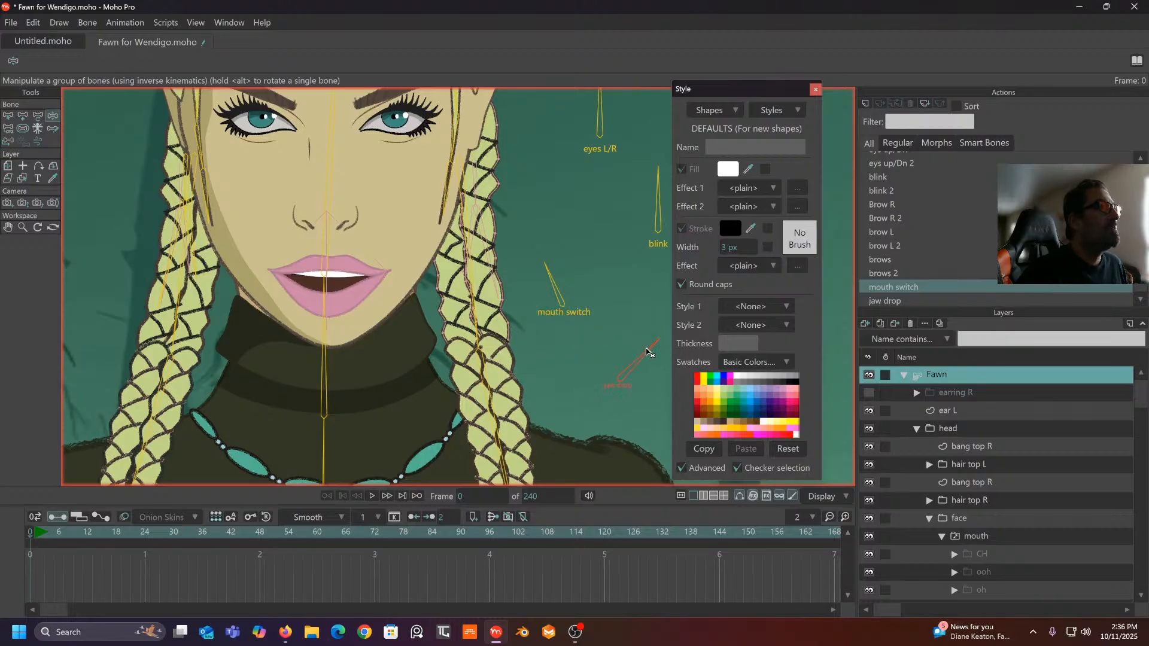
drag(647, 349, 645, 349)
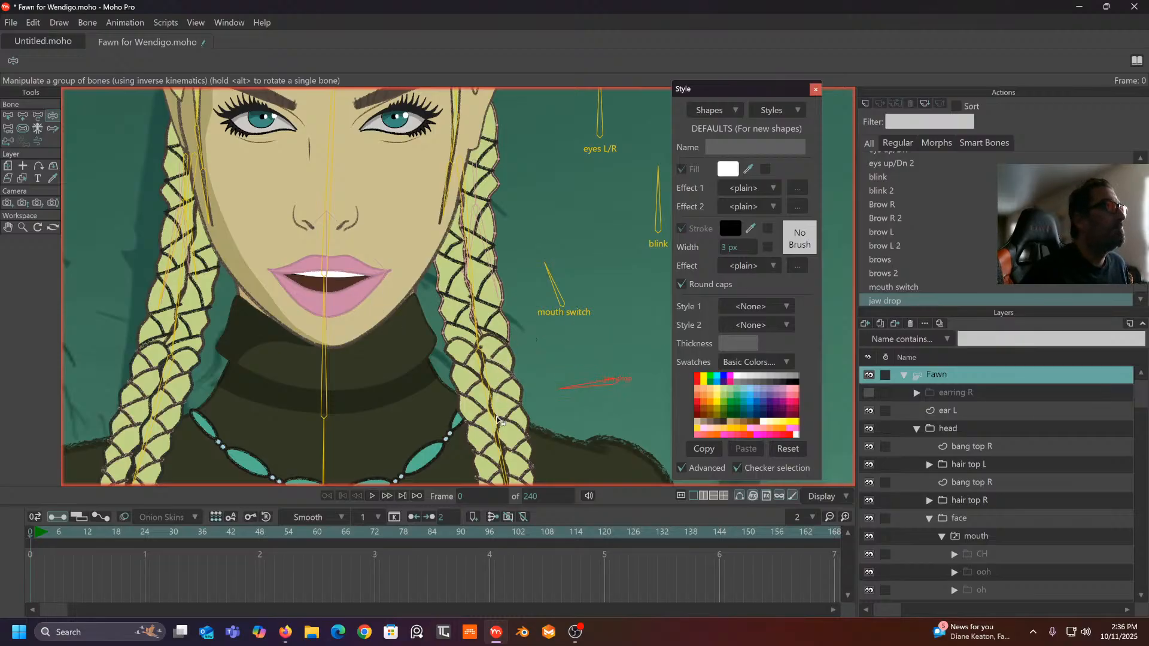
drag(500, 421, 531, 316)
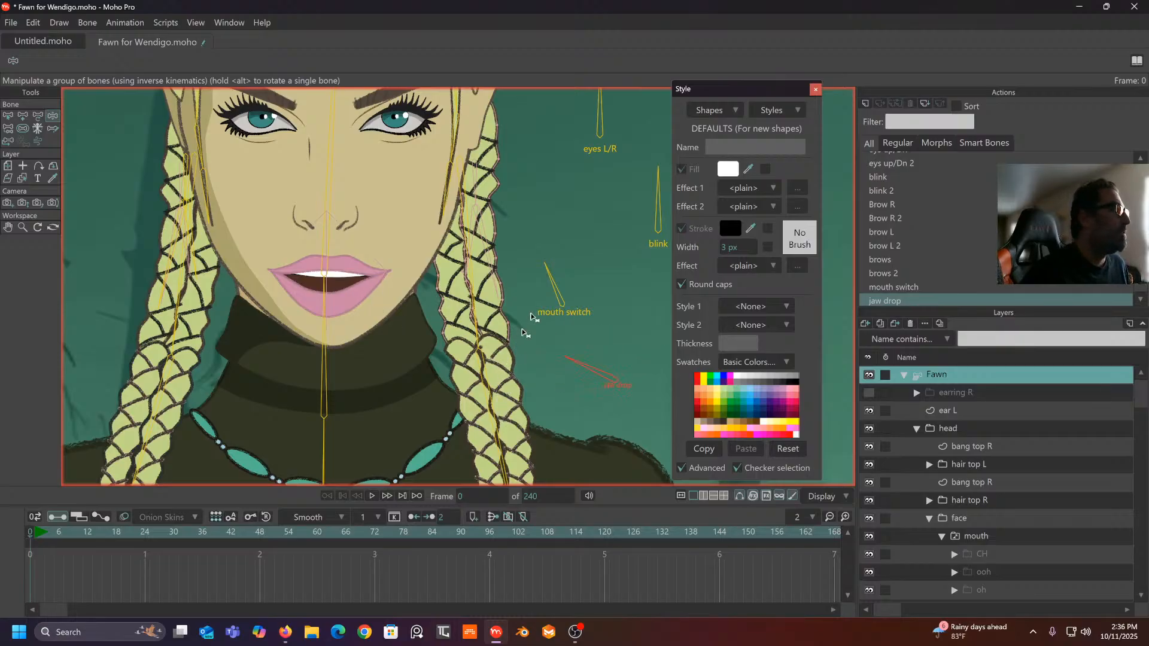
- Test both bones again at frame 1, then delete those test keyframes and return to frame 0
click(37, 538)
click(552, 283)
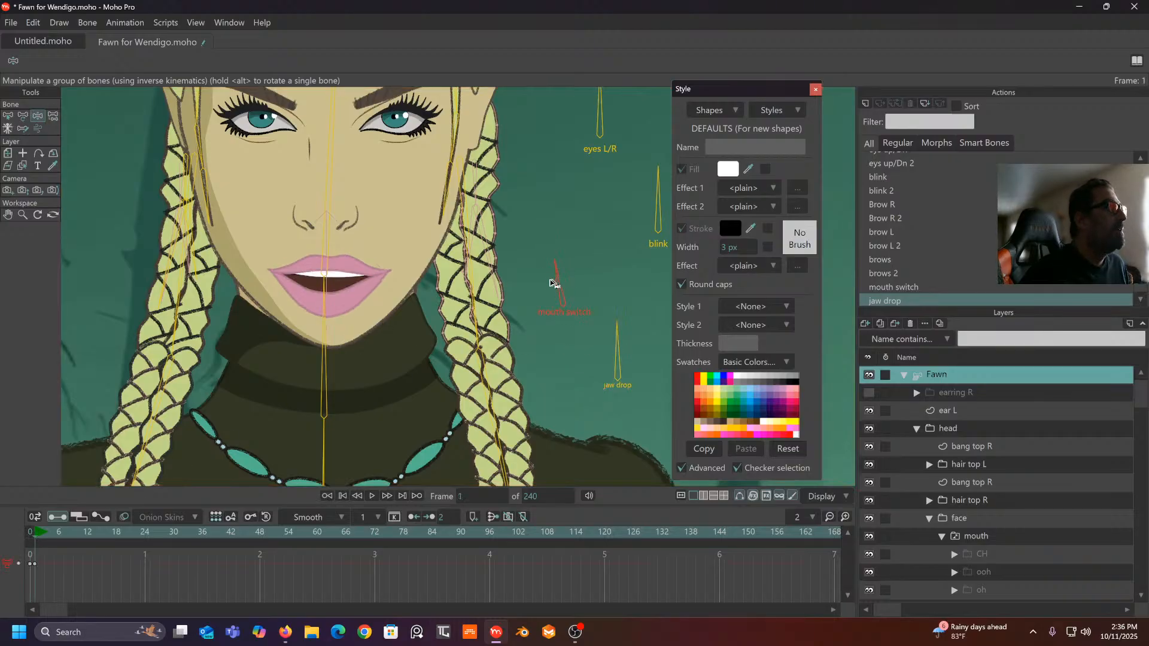
drag(552, 283, 551, 278)
drag(620, 336, 584, 358)
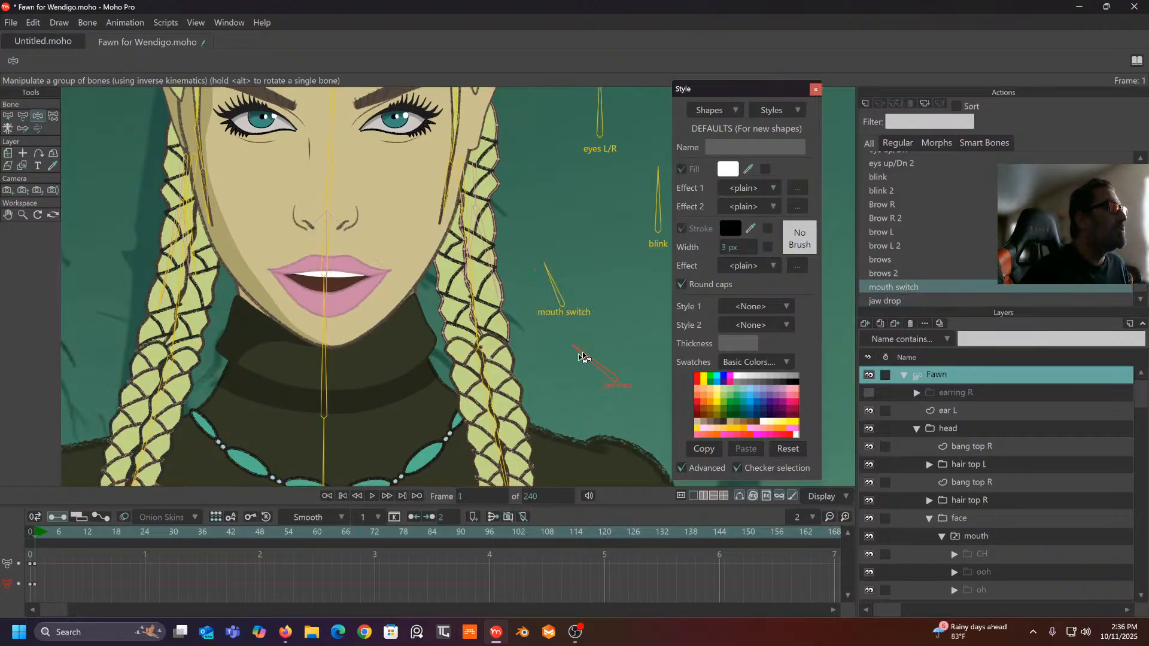
drag(664, 363, 595, 351)
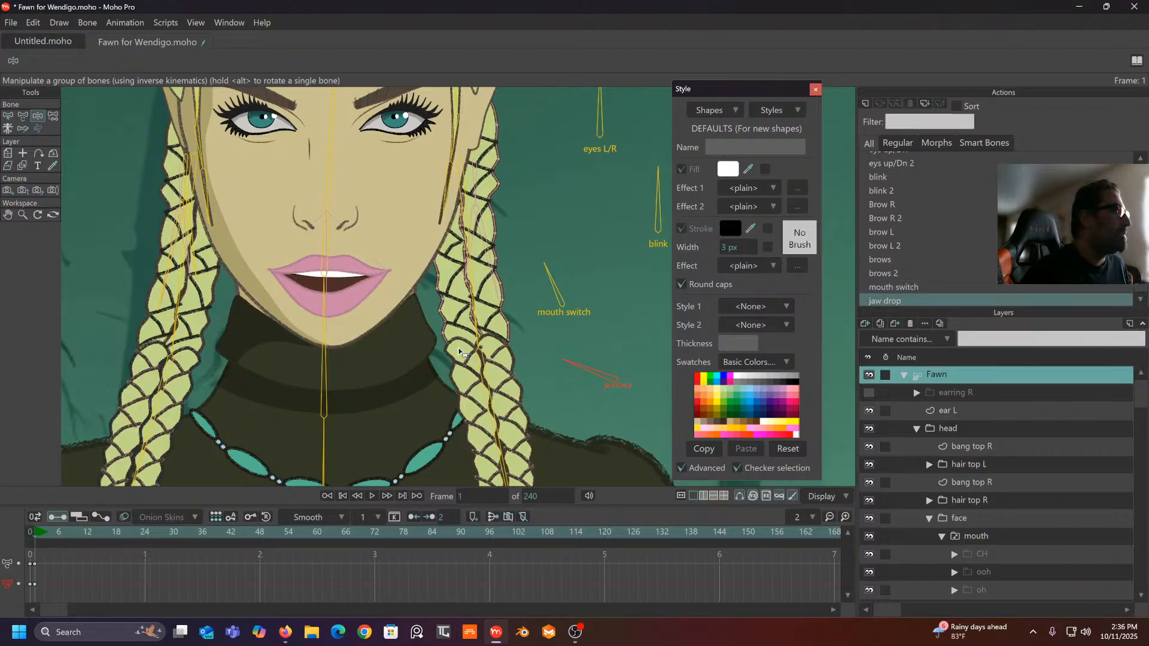
drag(84, 558, 0, 604)
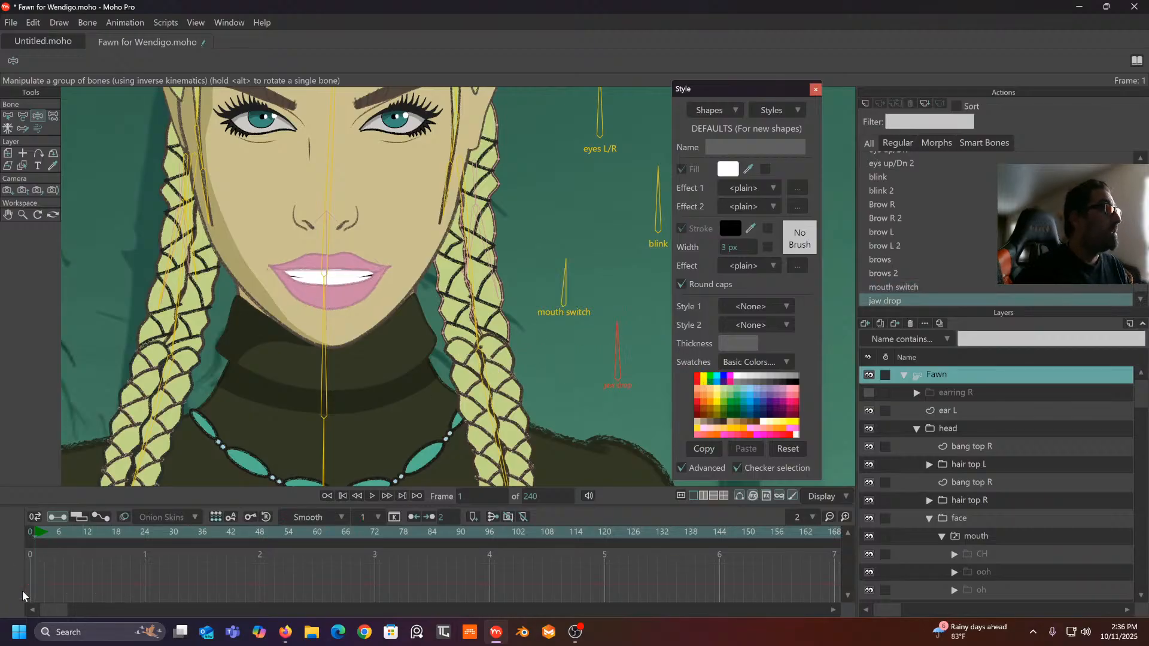
key(Delete)
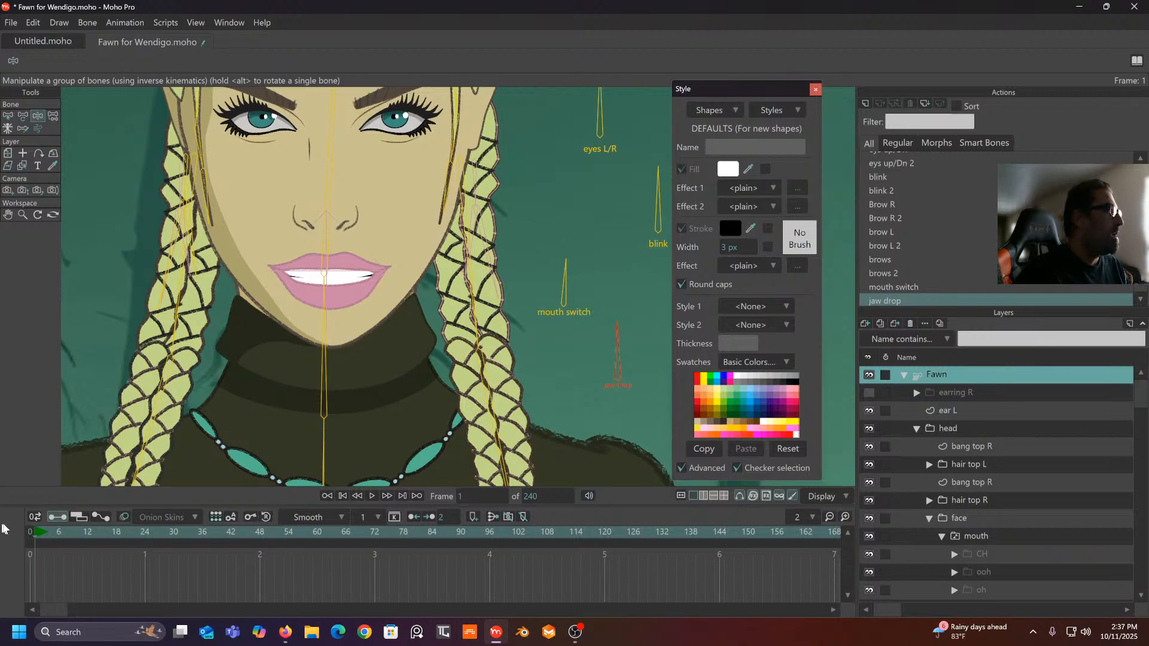
click(30, 532)
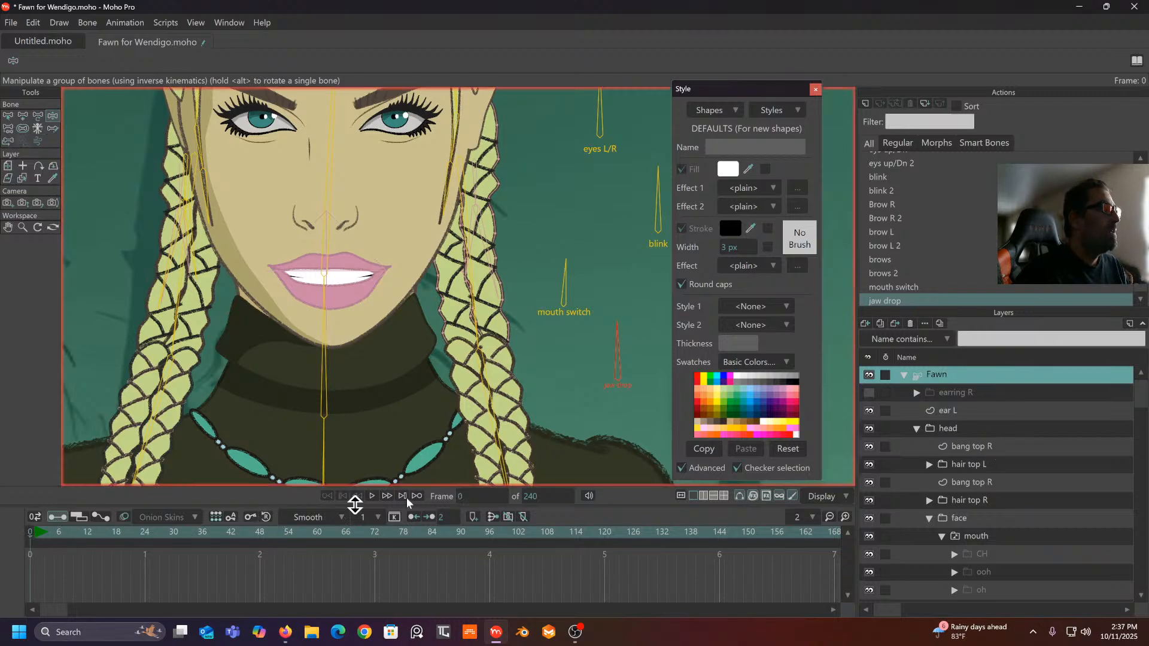
- Keep 'normal mouth' as the active mouth, then select the Fawn bone layer and recentre the face
right_click(999, 537)
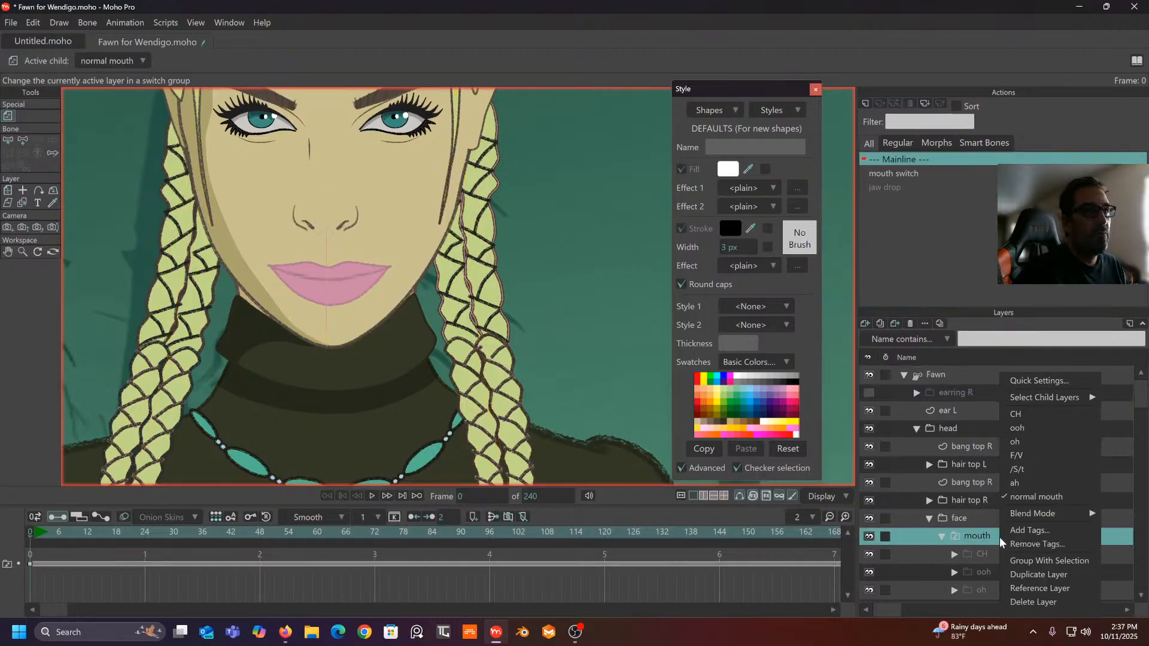
click(1037, 497)
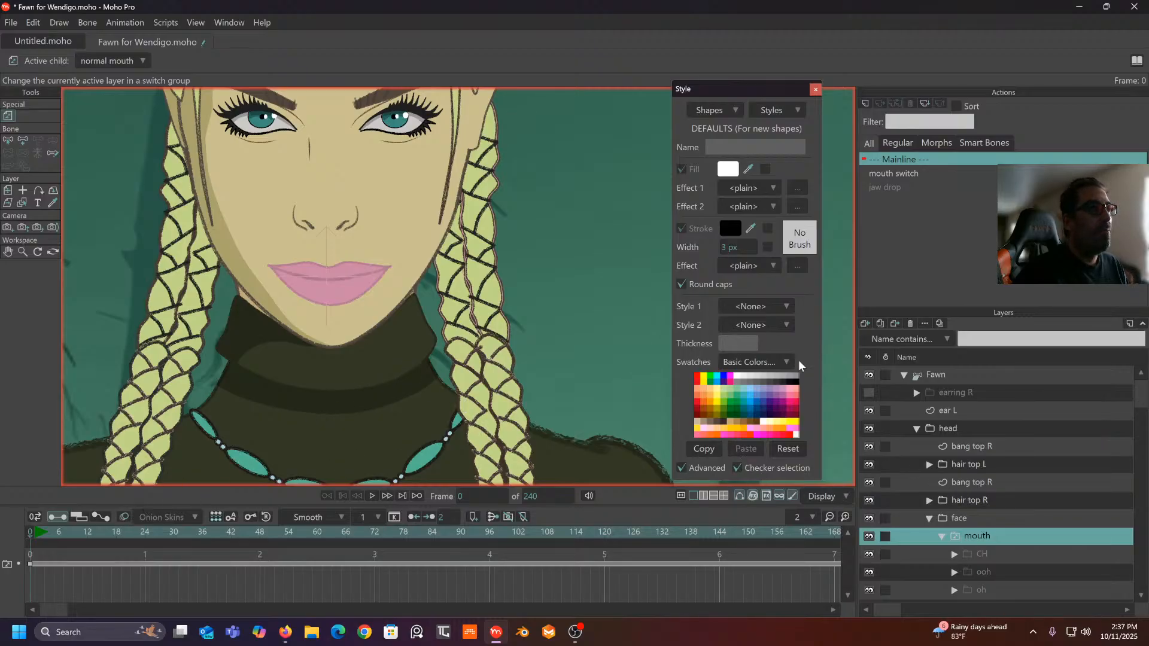
click(951, 375)
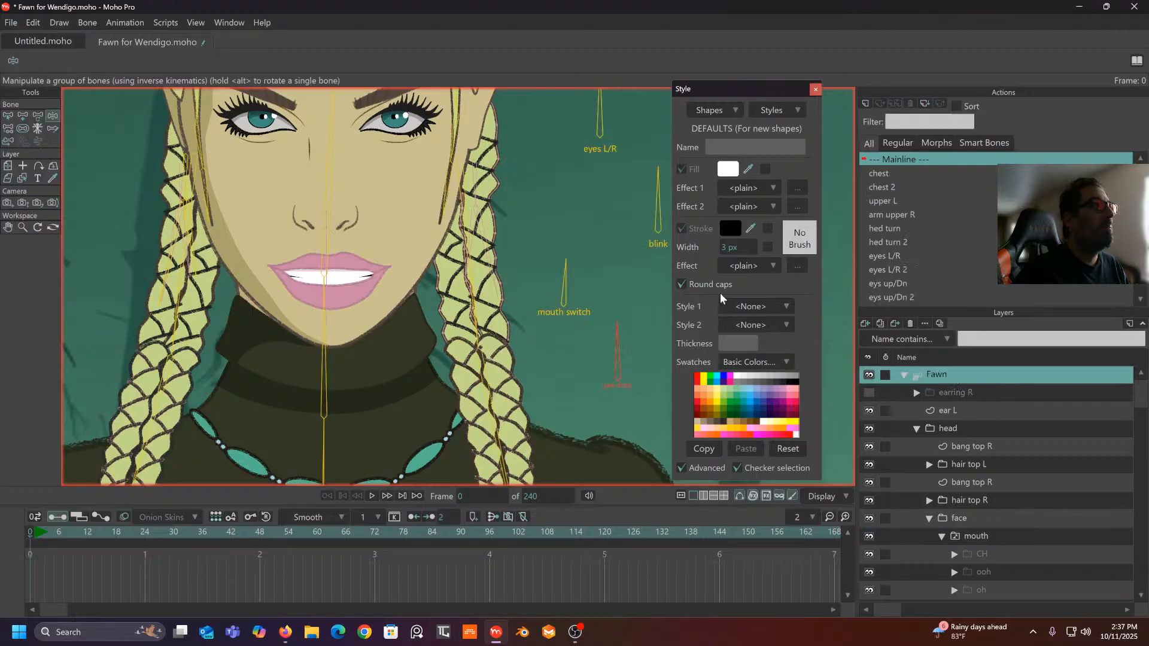
drag(604, 301, 558, 292)
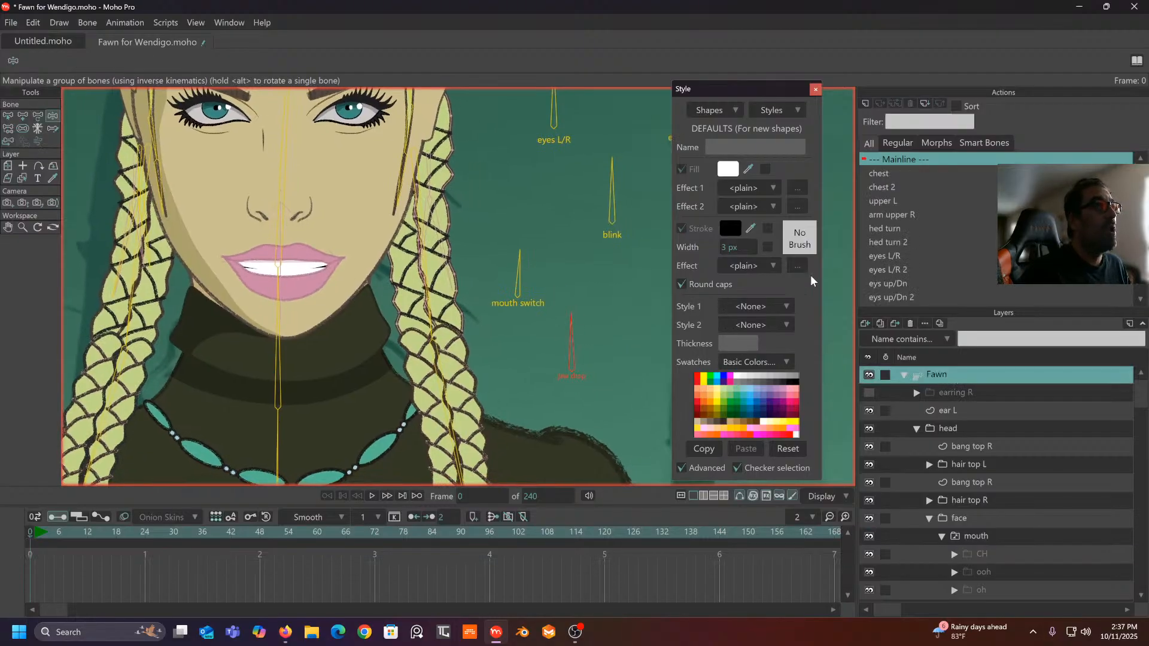
scroll(957, 263, down, 5)
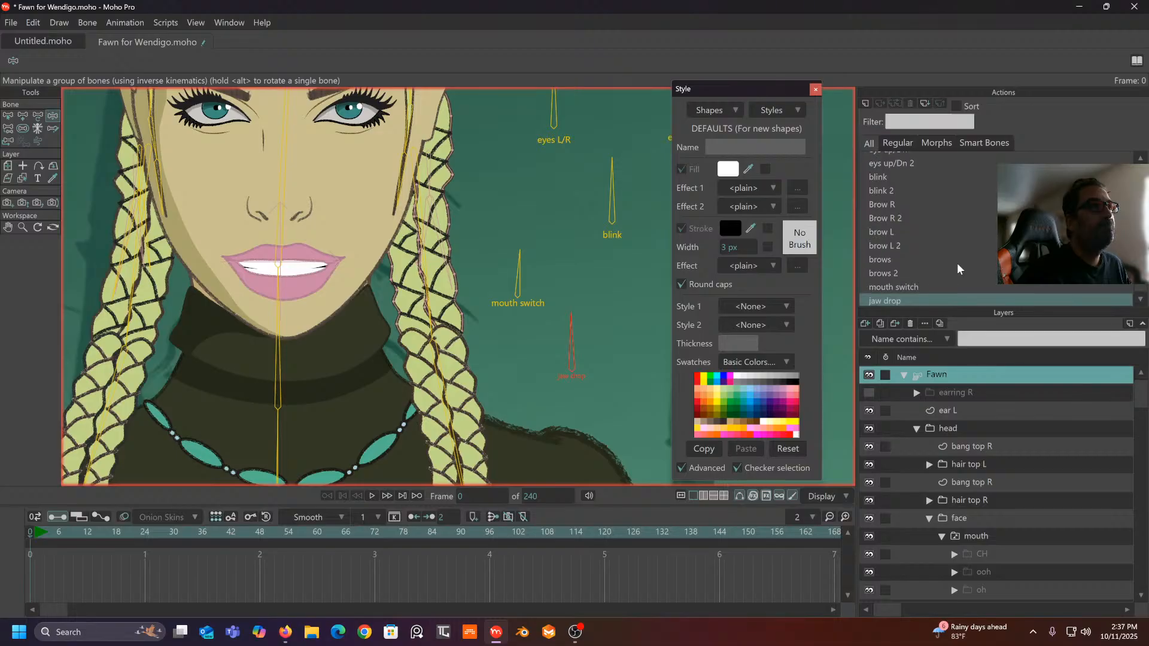
- Delete the jaw drop action from the Actions panel
right_click(926, 298)
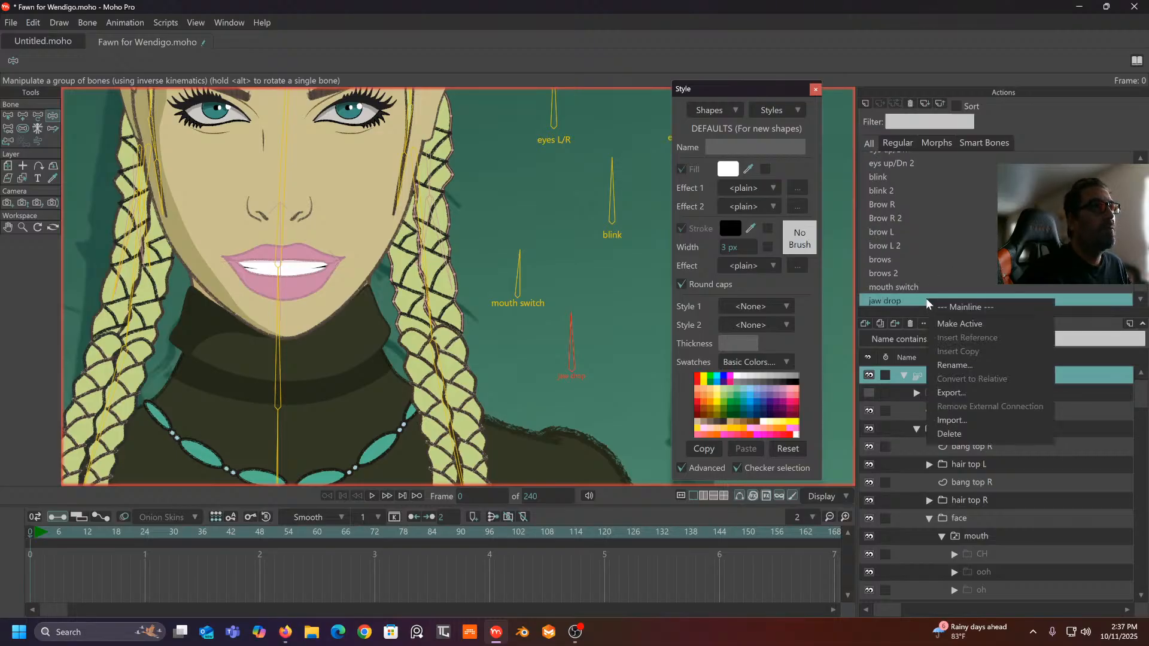
click(910, 105)
click(910, 106)
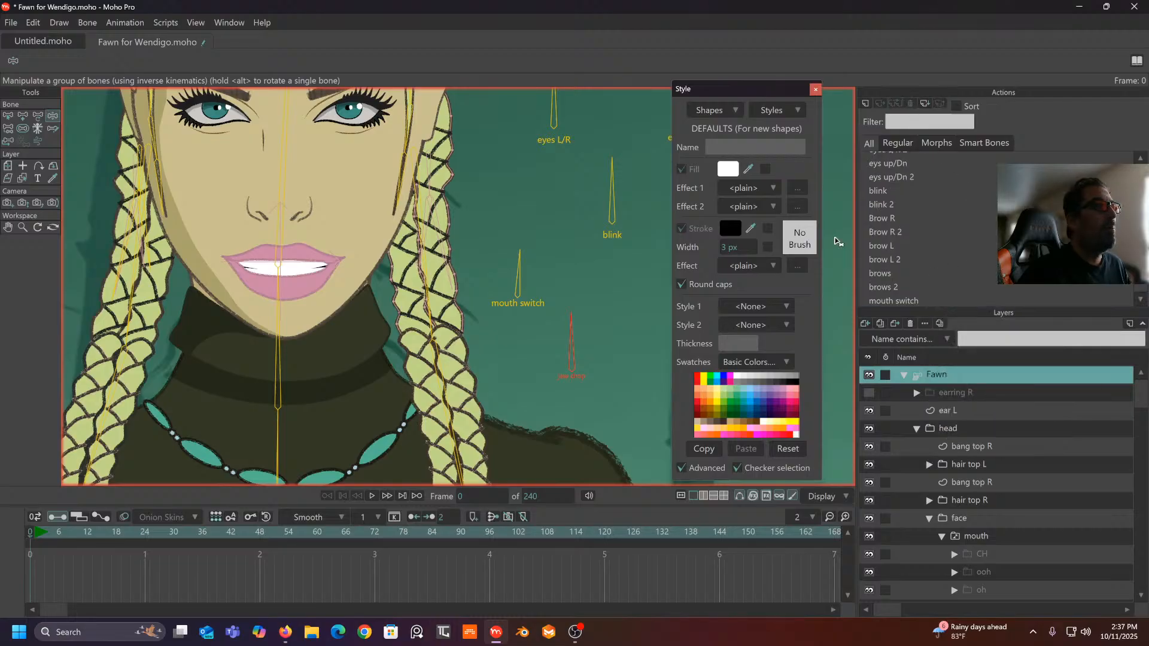
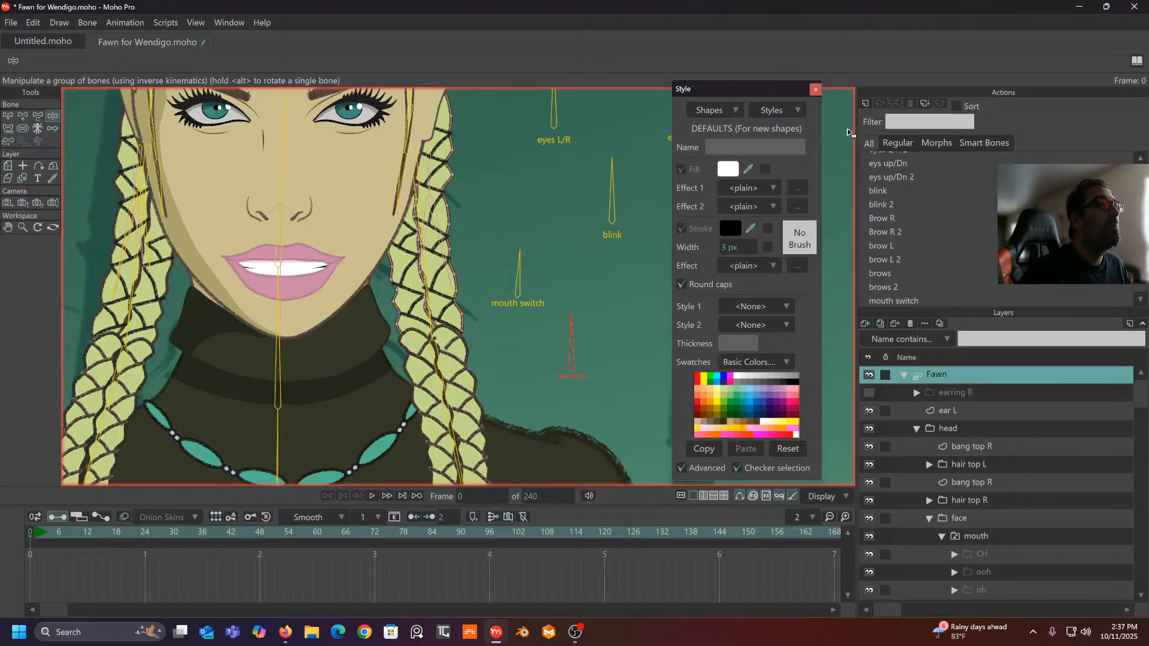
- Create a 'jaw drop' action and key the jaw drop bone at 179.1° at frame 48
click(866, 104)
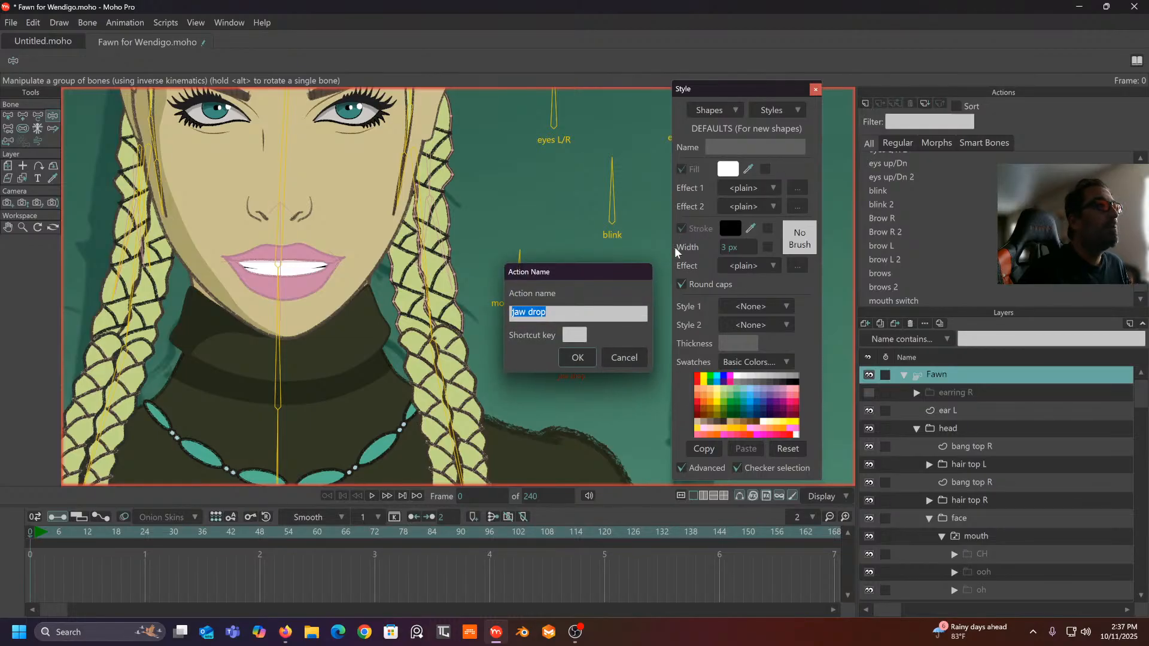
click(591, 362)
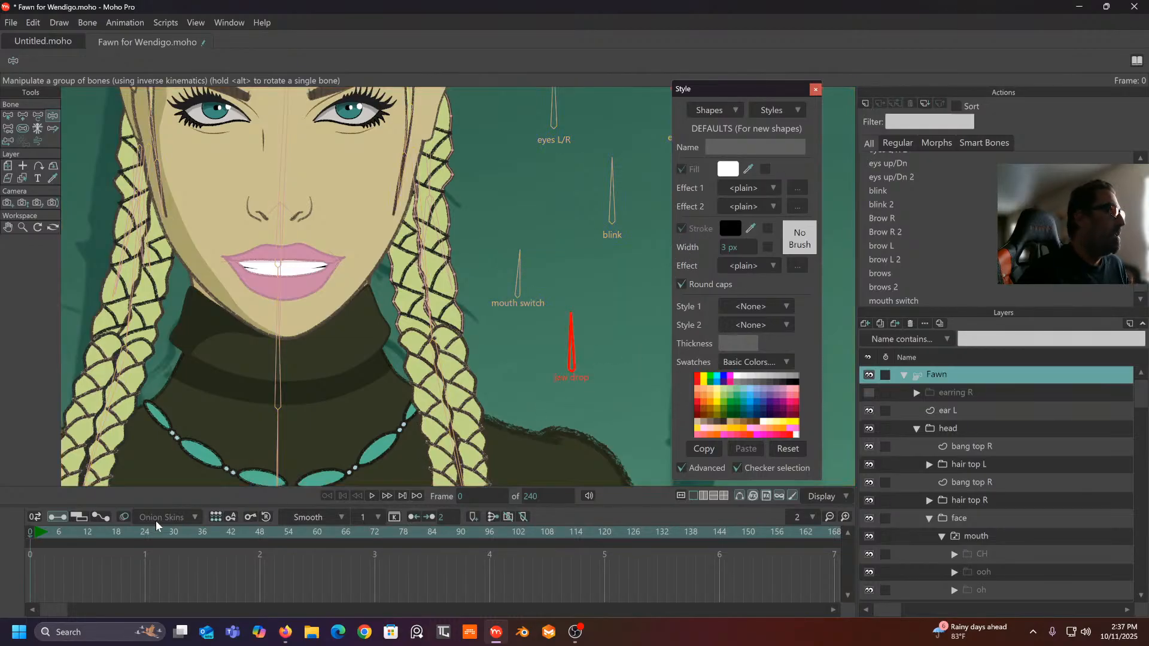
click(257, 532)
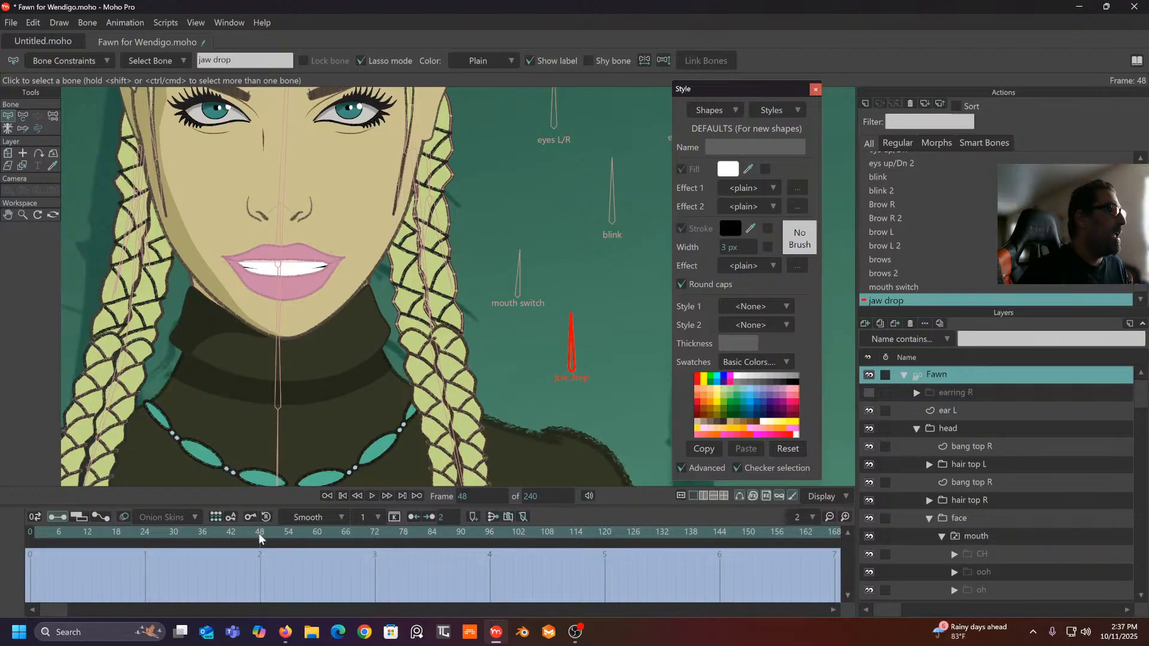
click(22, 115)
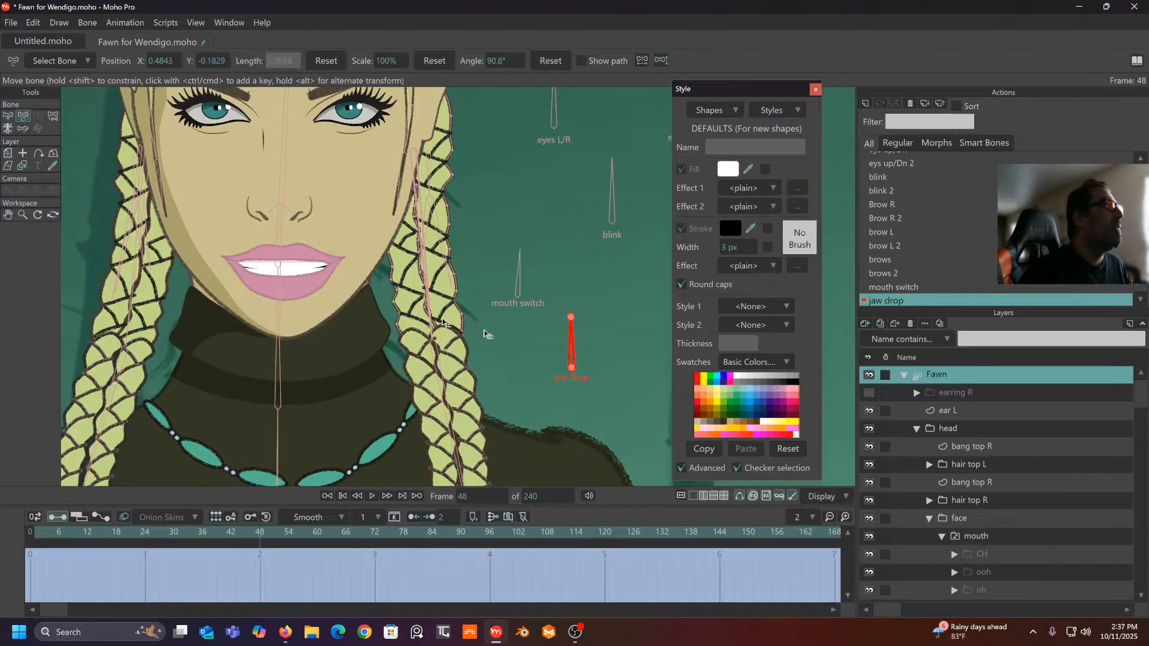
drag(563, 341, 481, 389)
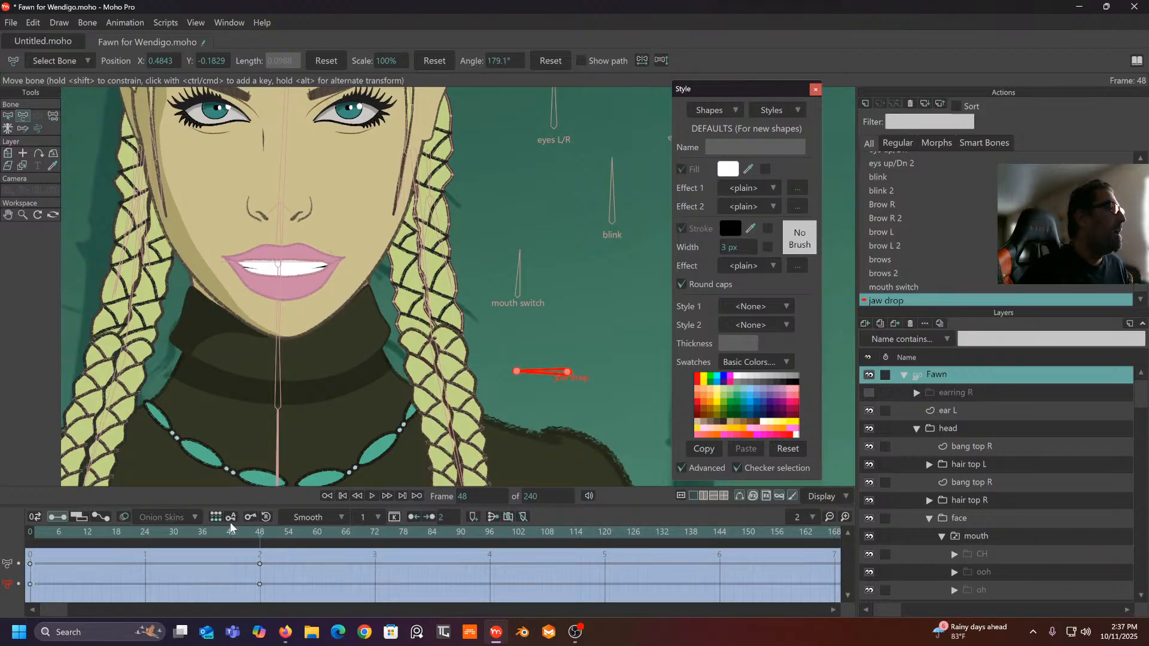
scroll(990, 454, down, 3)
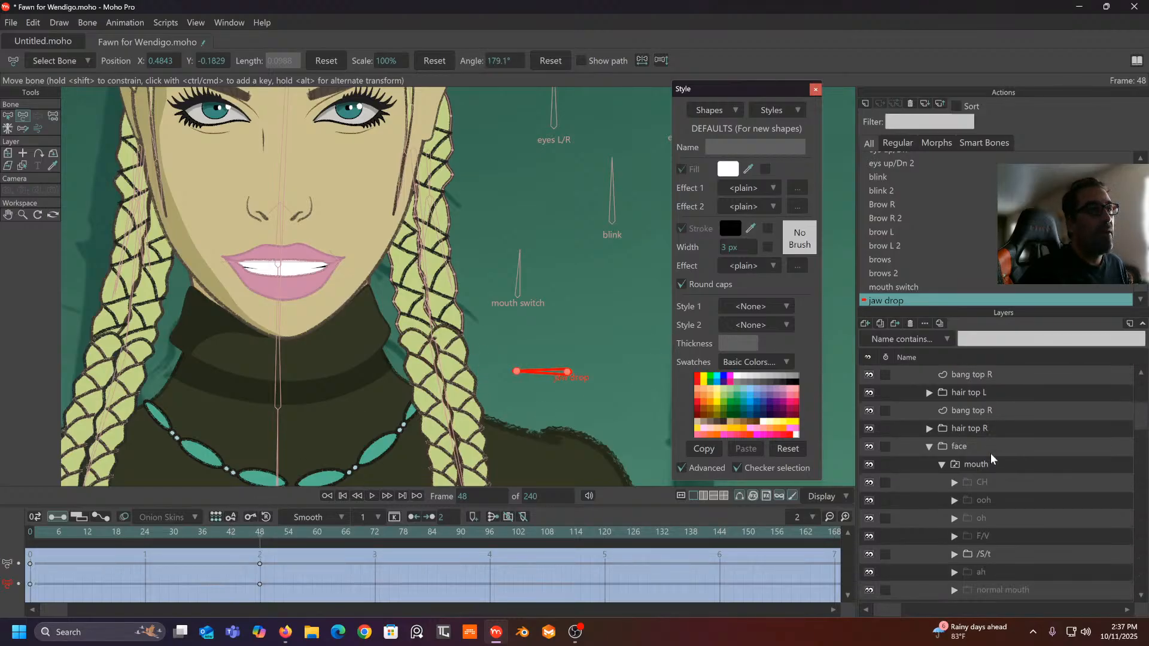
scroll(989, 493, down, 1)
scroll(990, 508, down, 2)
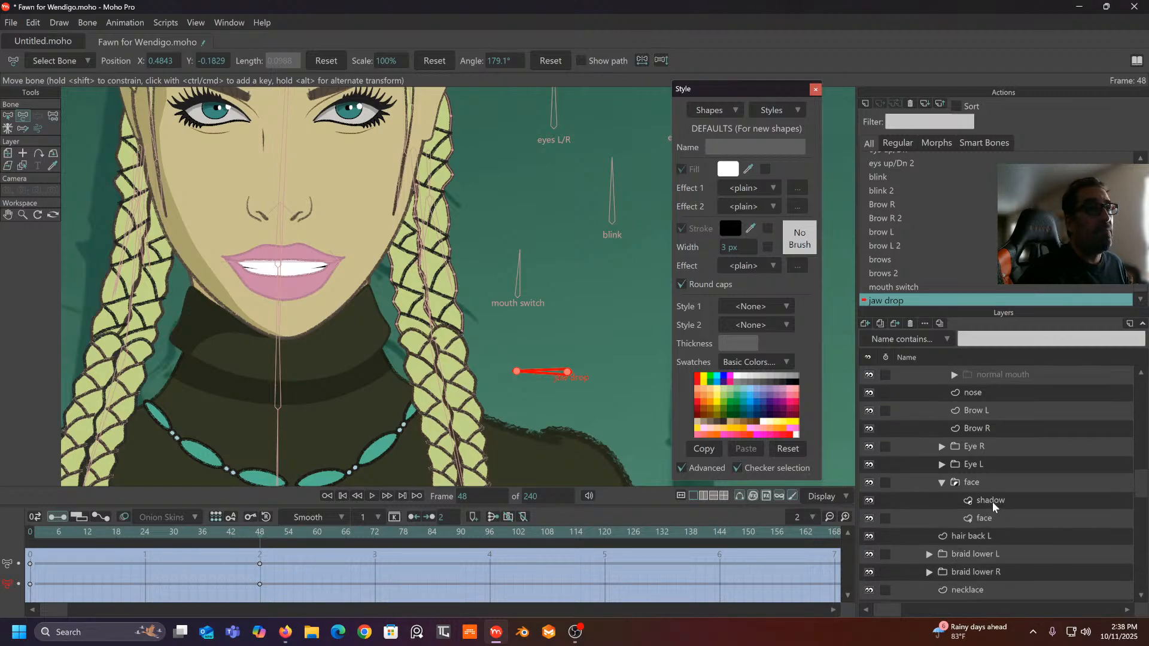
- Pull the face layer's chin and left jaw outline down with the Magnet tool
click(990, 519)
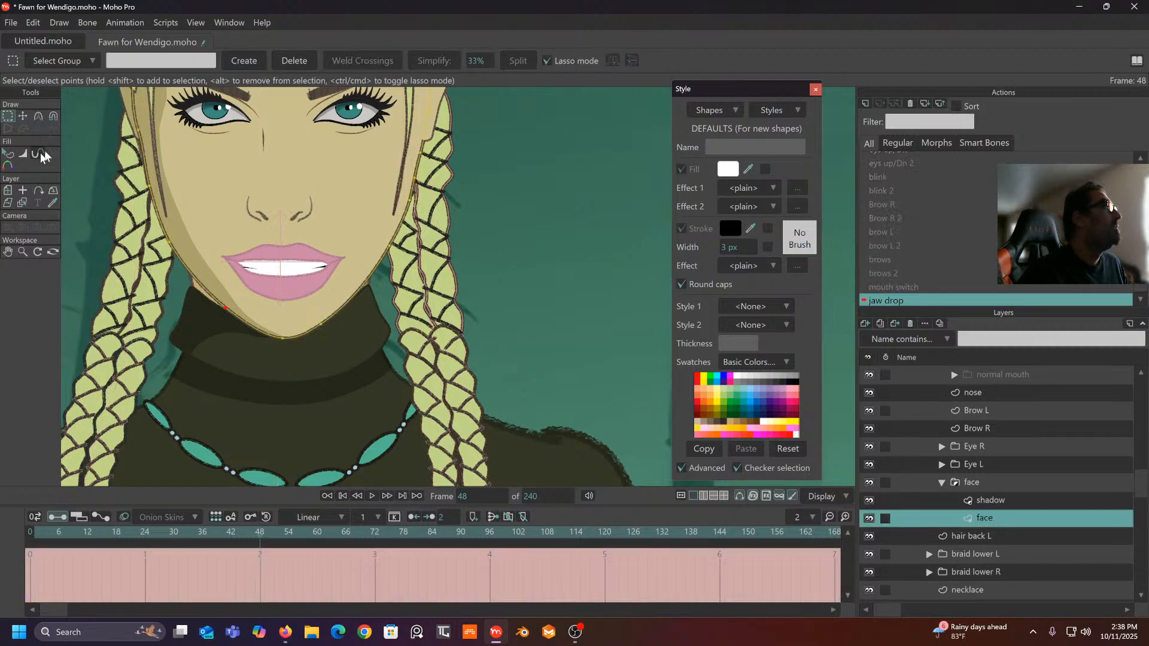
click(54, 115)
drag(295, 343, 291, 353)
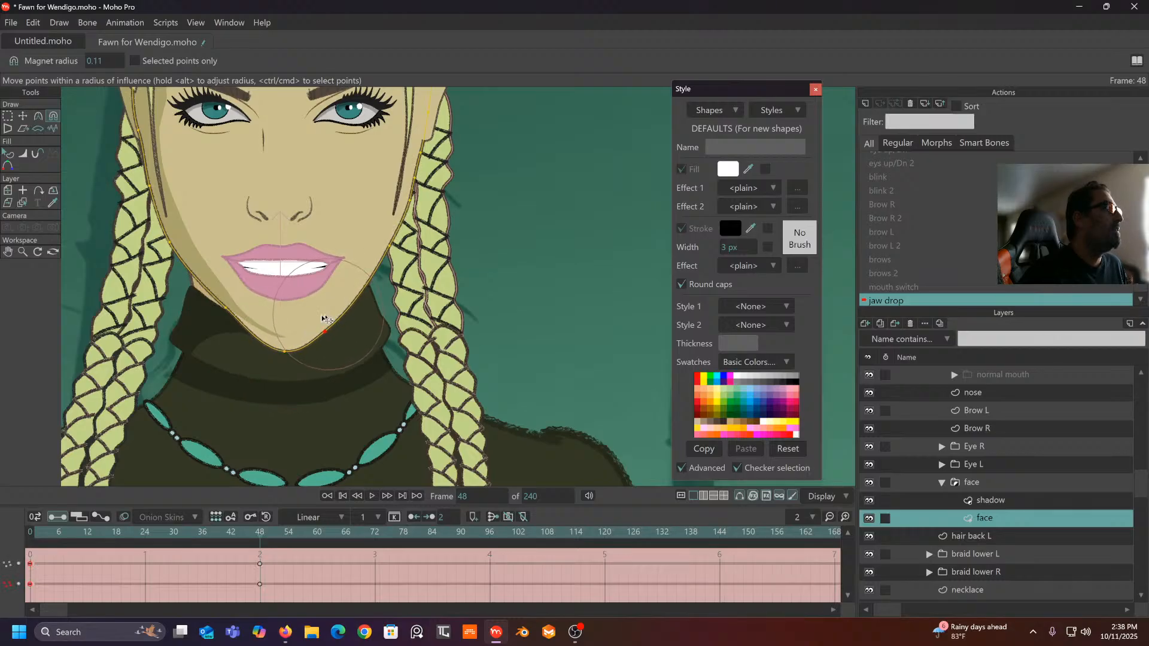
drag(227, 308, 227, 319)
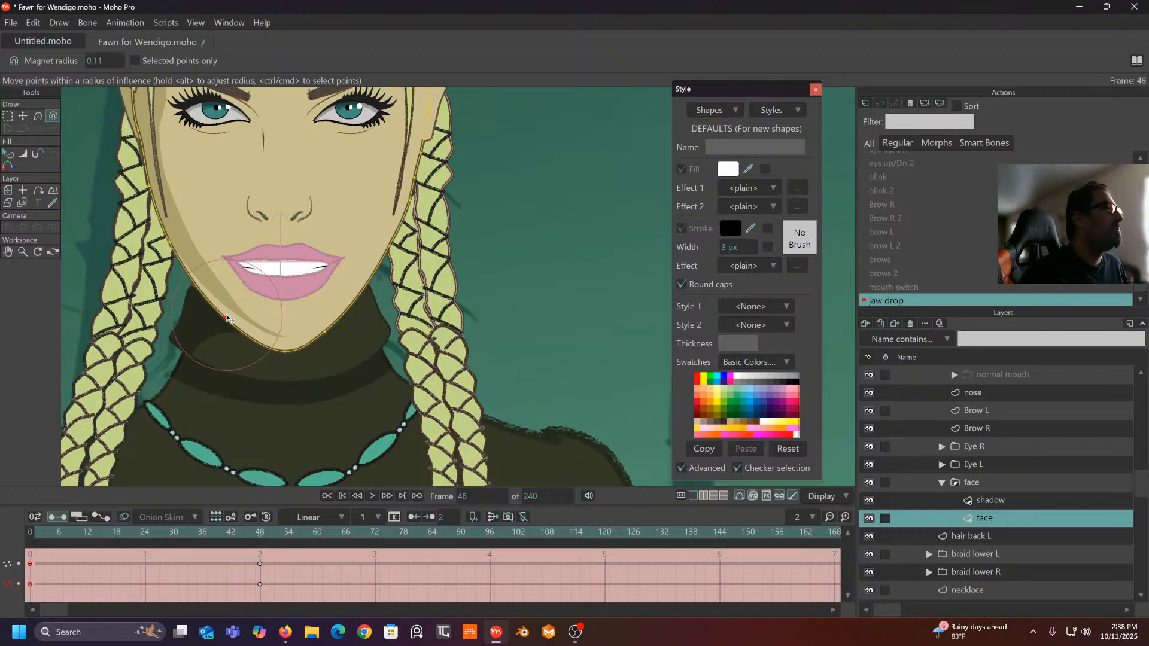
- Lower the shadow layer's chin and jaw edge to match, then scrub to preview the jaw
click(986, 501)
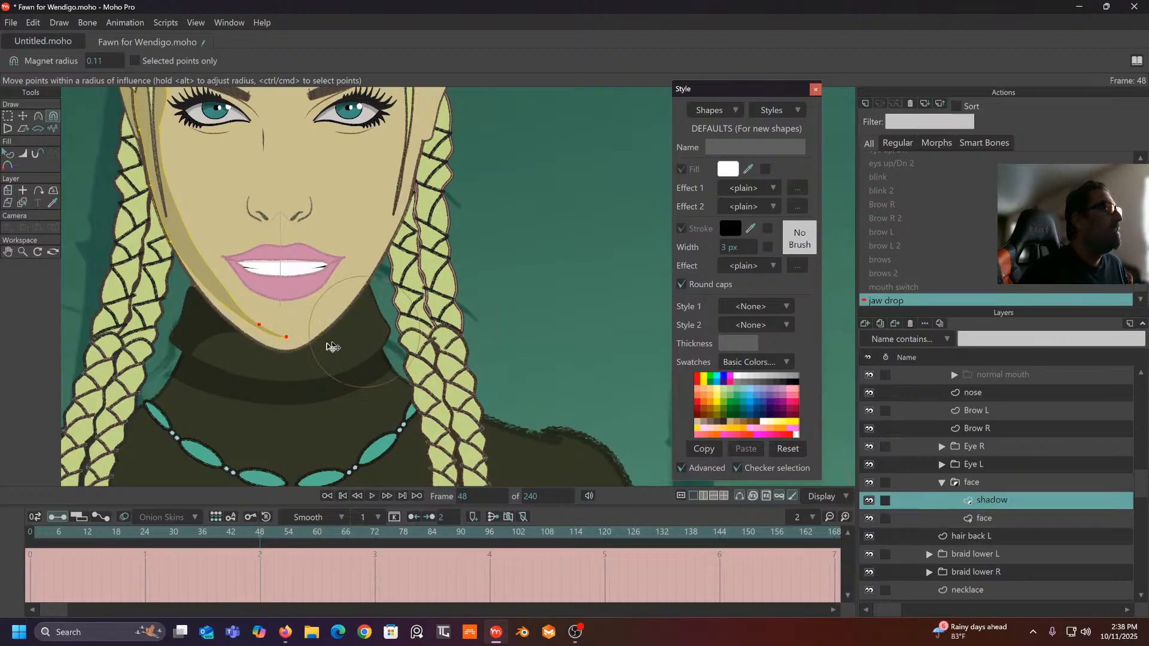
drag(261, 328, 288, 352)
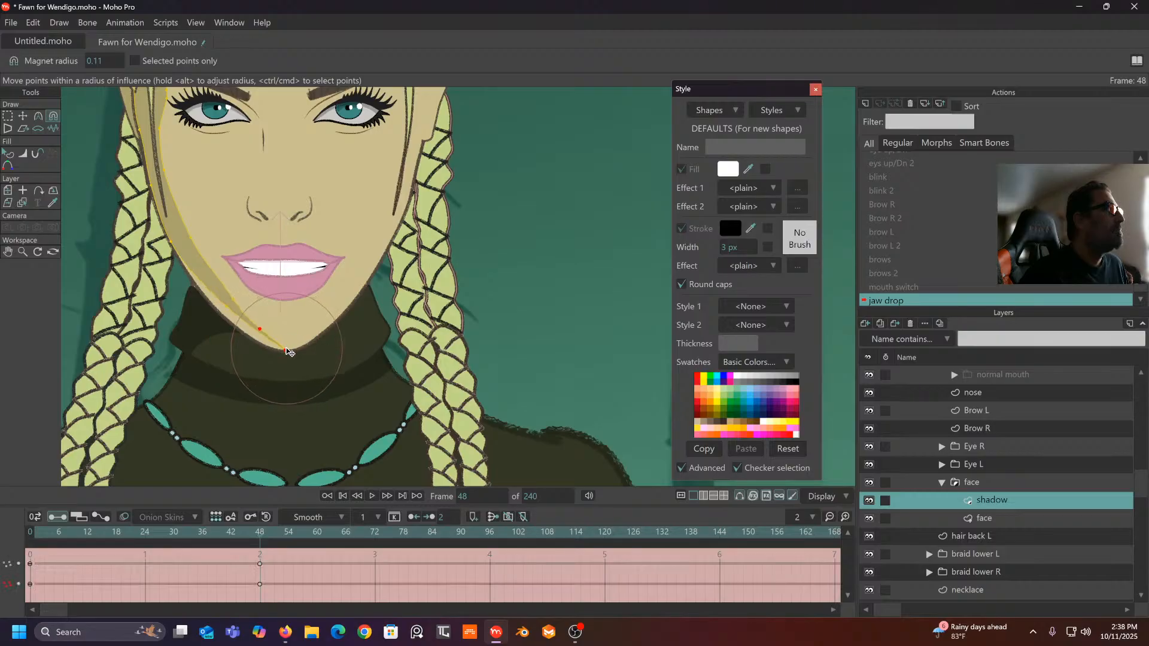
drag(237, 322, 232, 329)
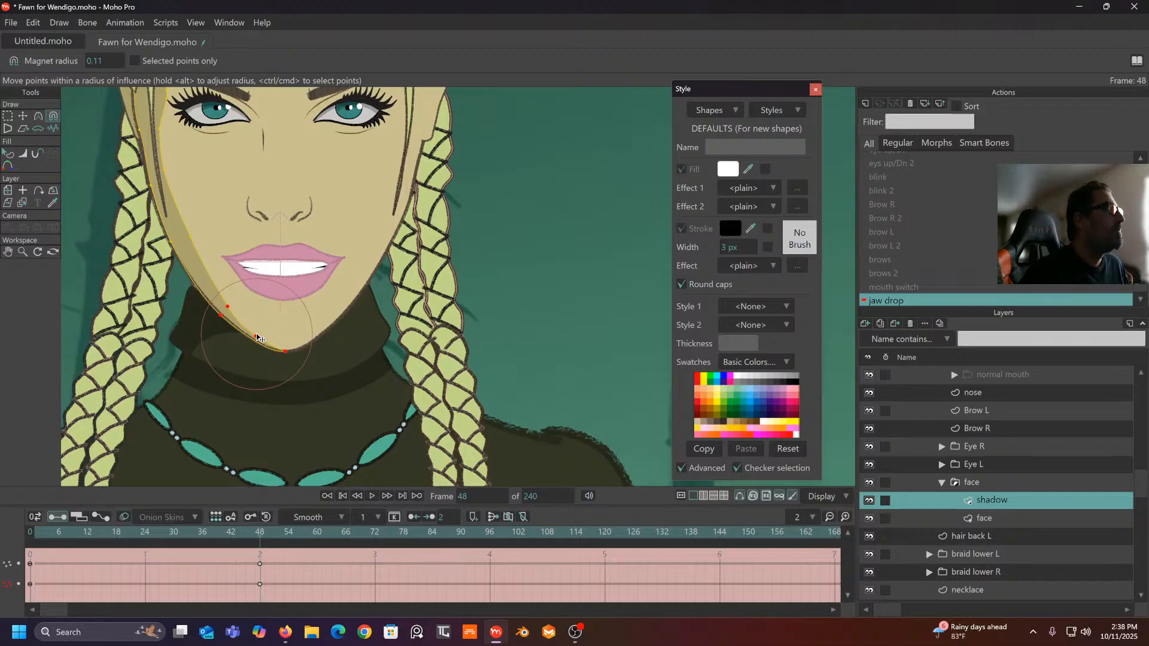
click(164, 542)
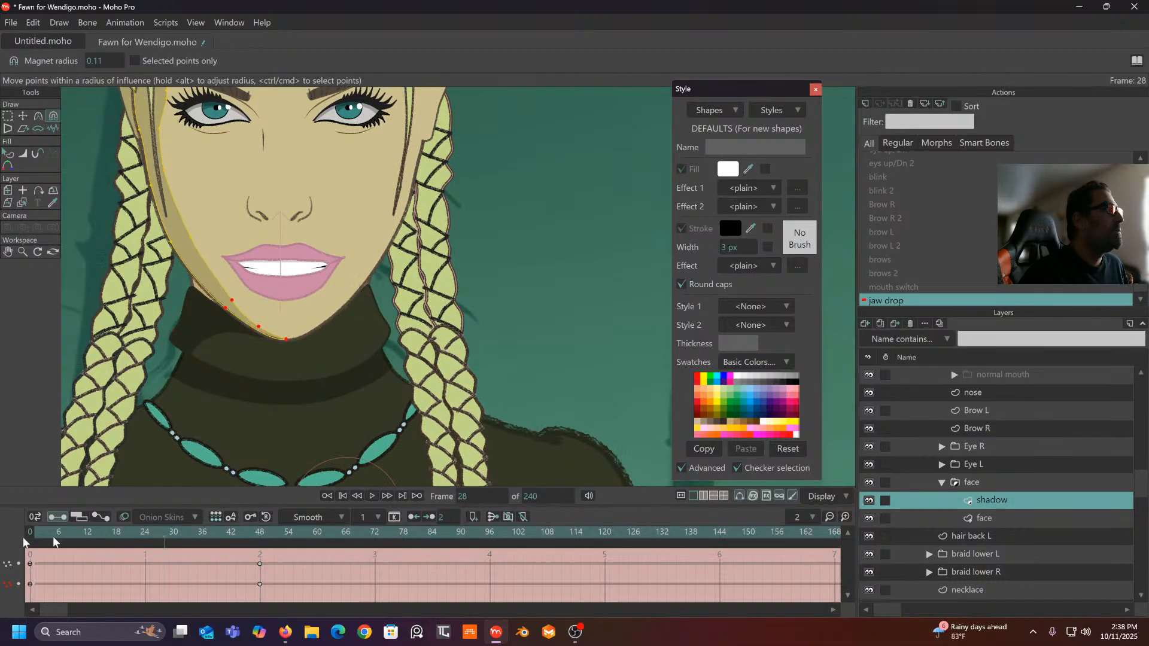
drag(26, 543, 254, 541)
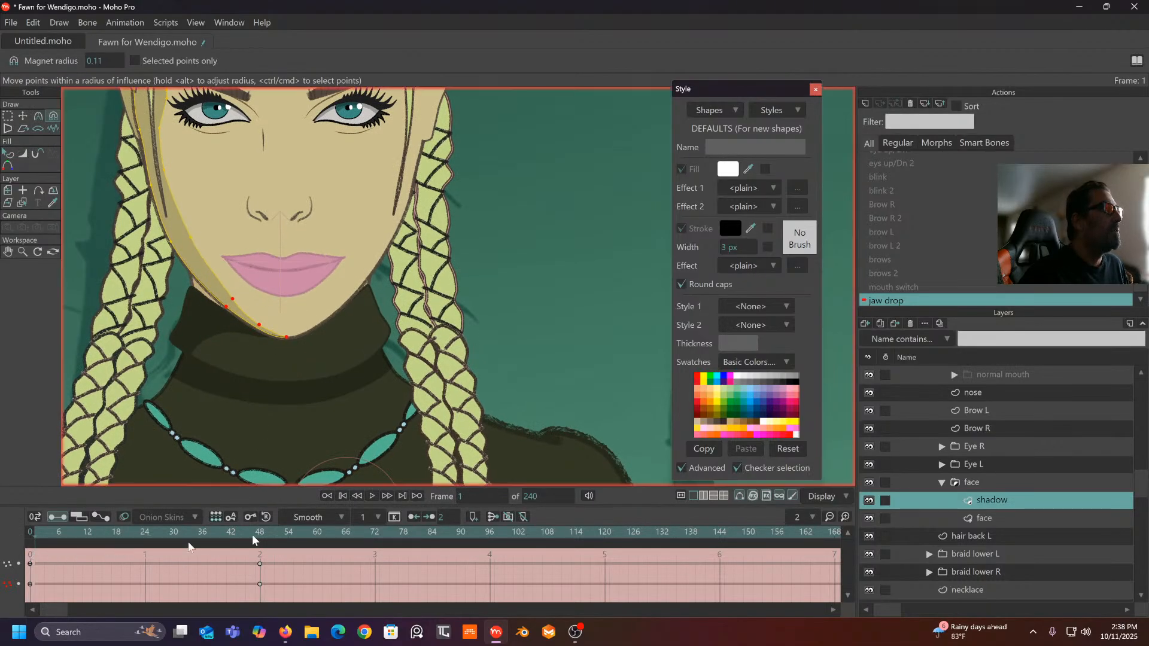
scroll(996, 485, up, 6)
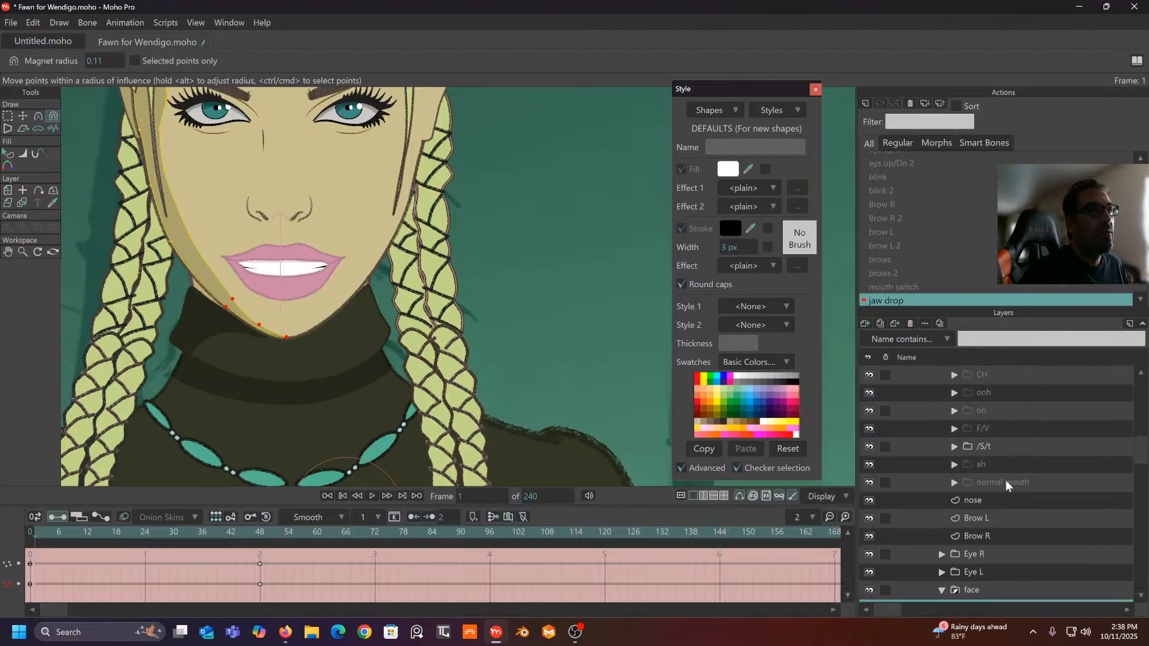
right_click(990, 234)
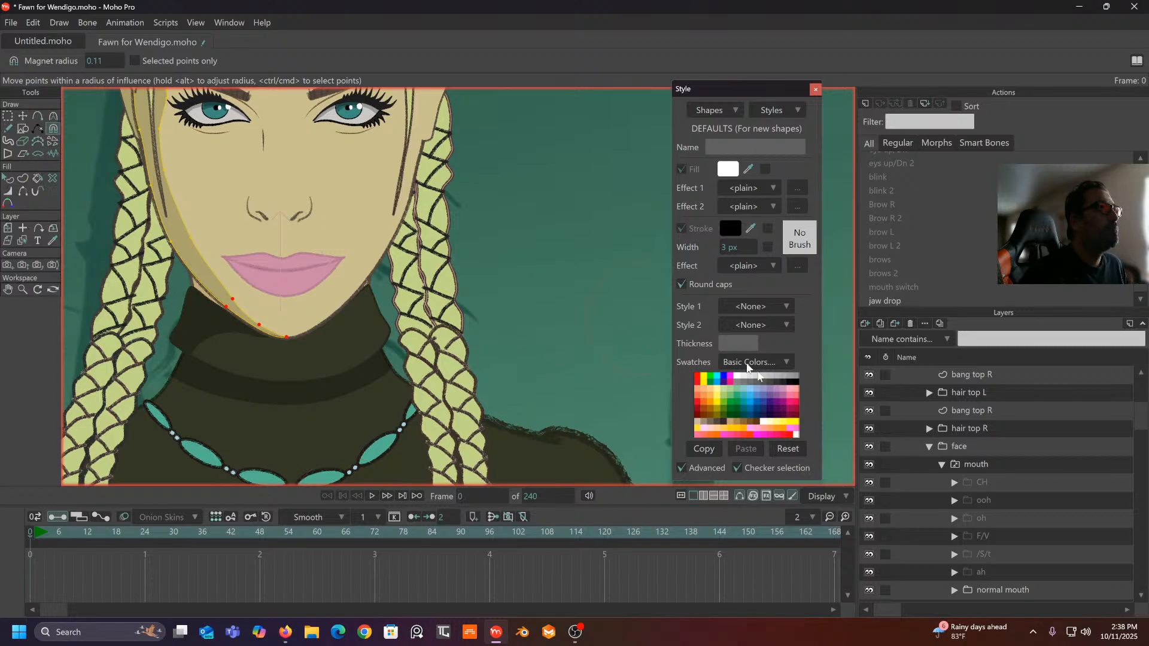
- On the Fawn bone layer, swing the mouth switch and jaw drop bones to test mouth and jaw
scroll(958, 443, up, 4)
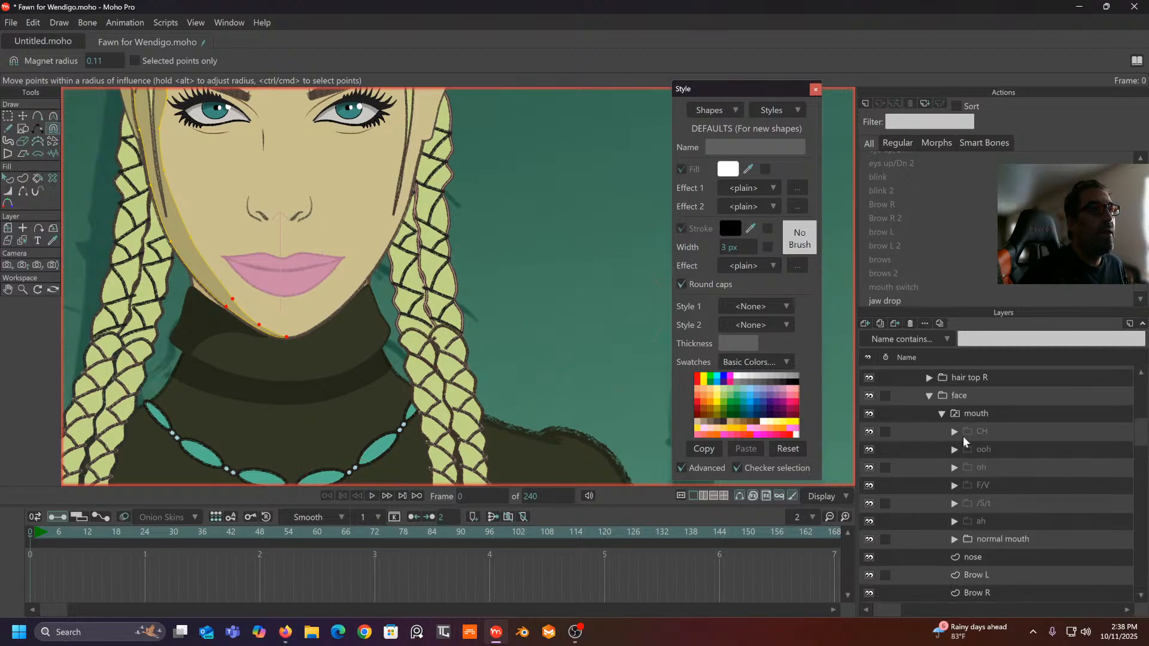
click(937, 375)
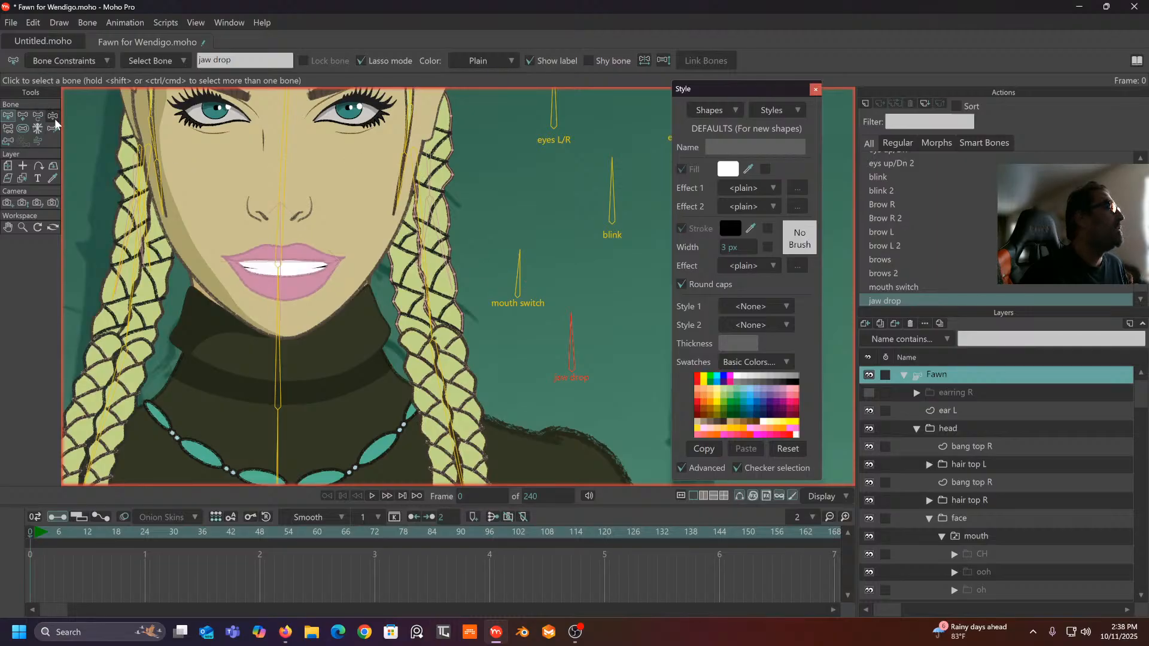
click(54, 116)
click(511, 233)
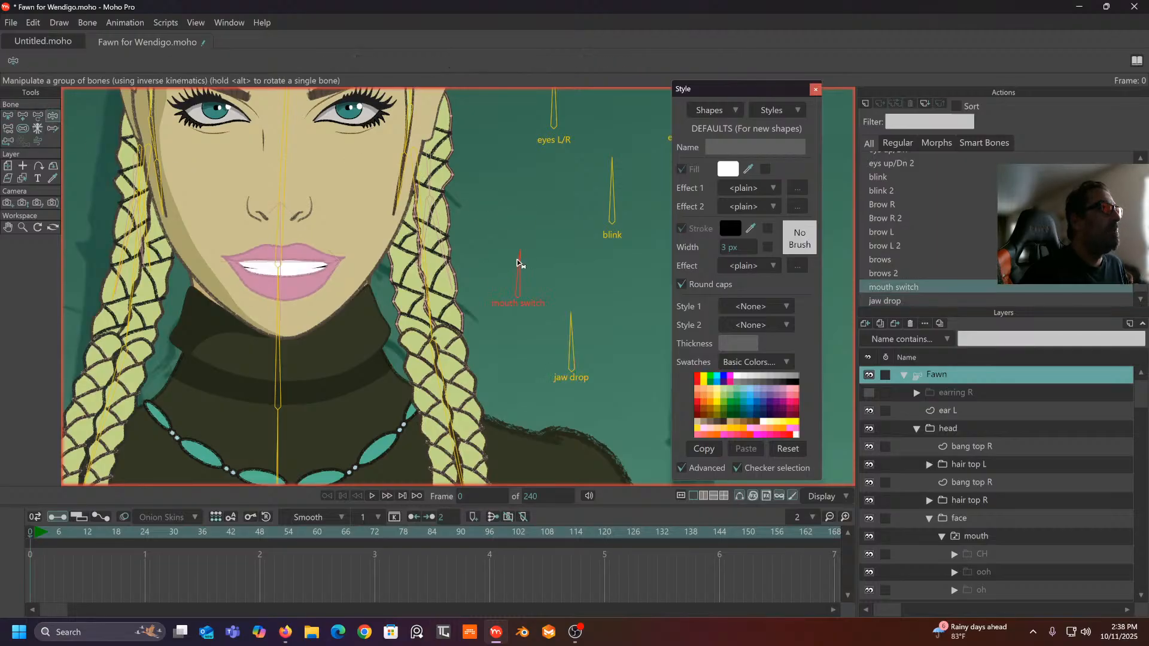
drag(519, 263, 456, 284)
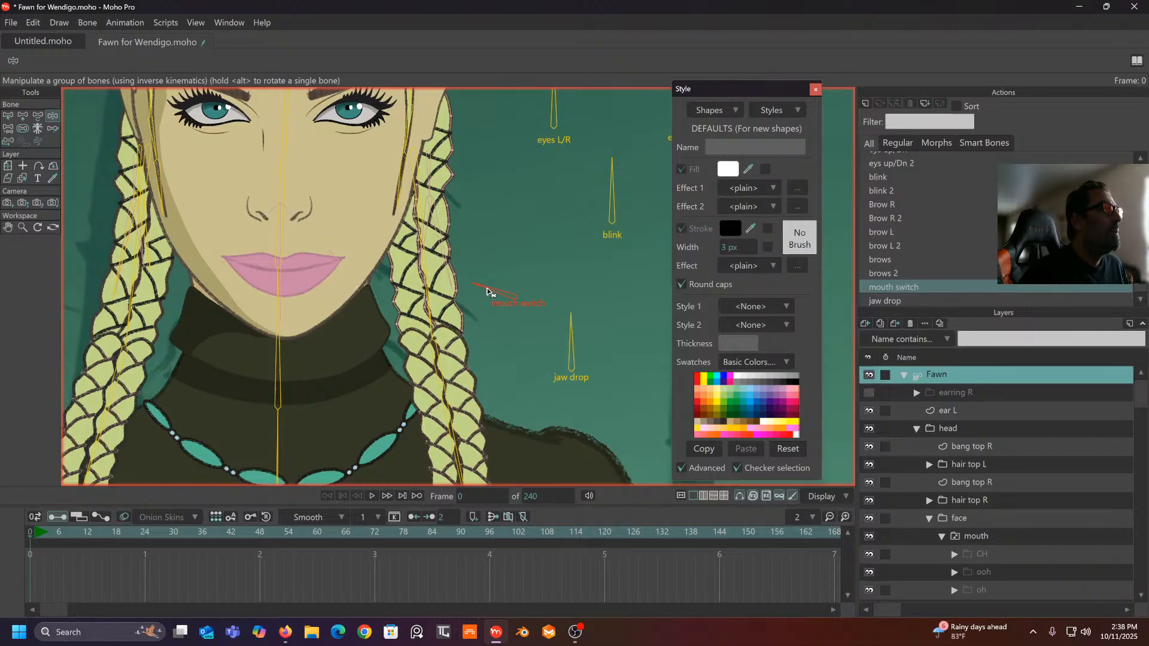
drag(495, 288, 509, 285)
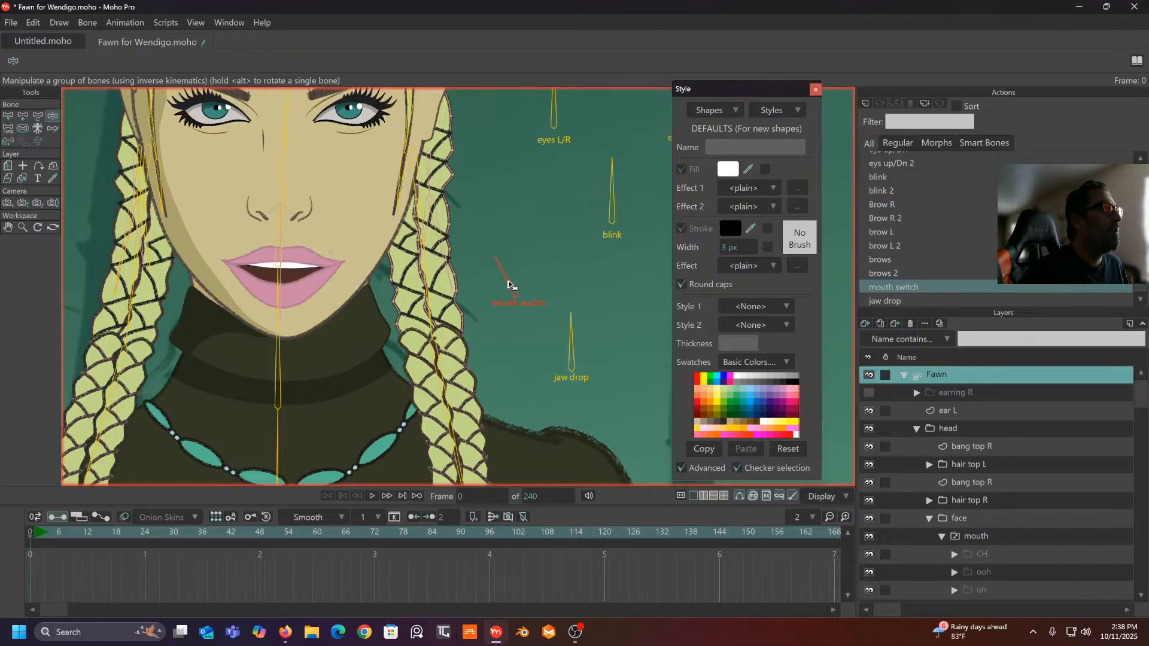
drag(571, 343, 522, 354)
drag(513, 269, 530, 264)
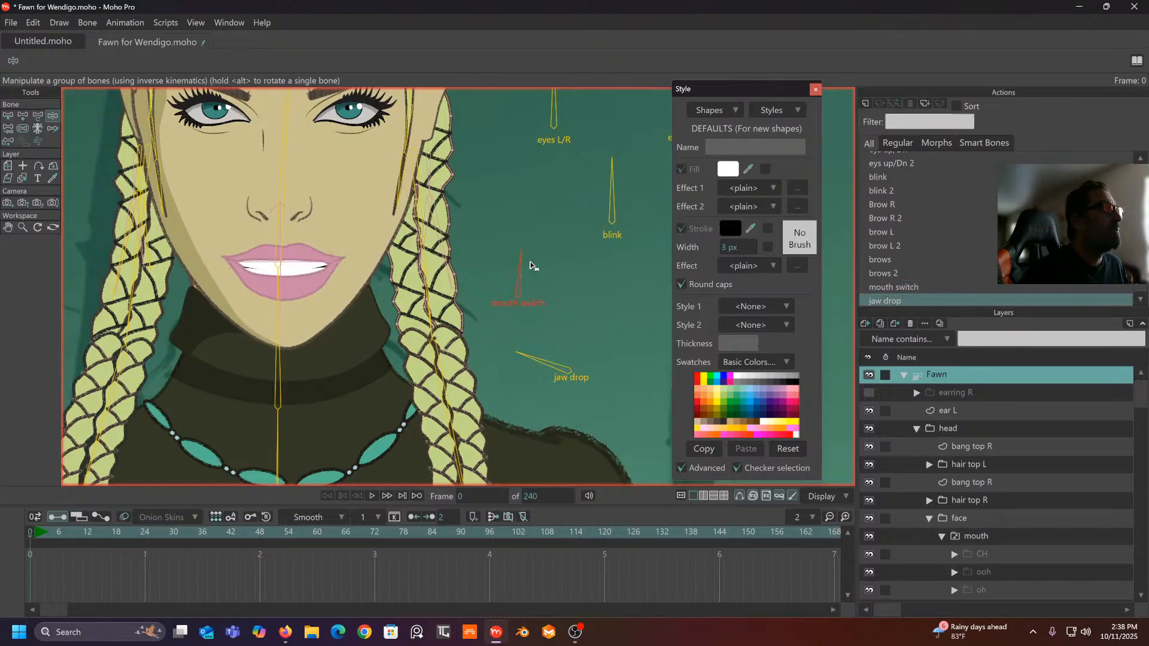
drag(527, 357, 577, 336)
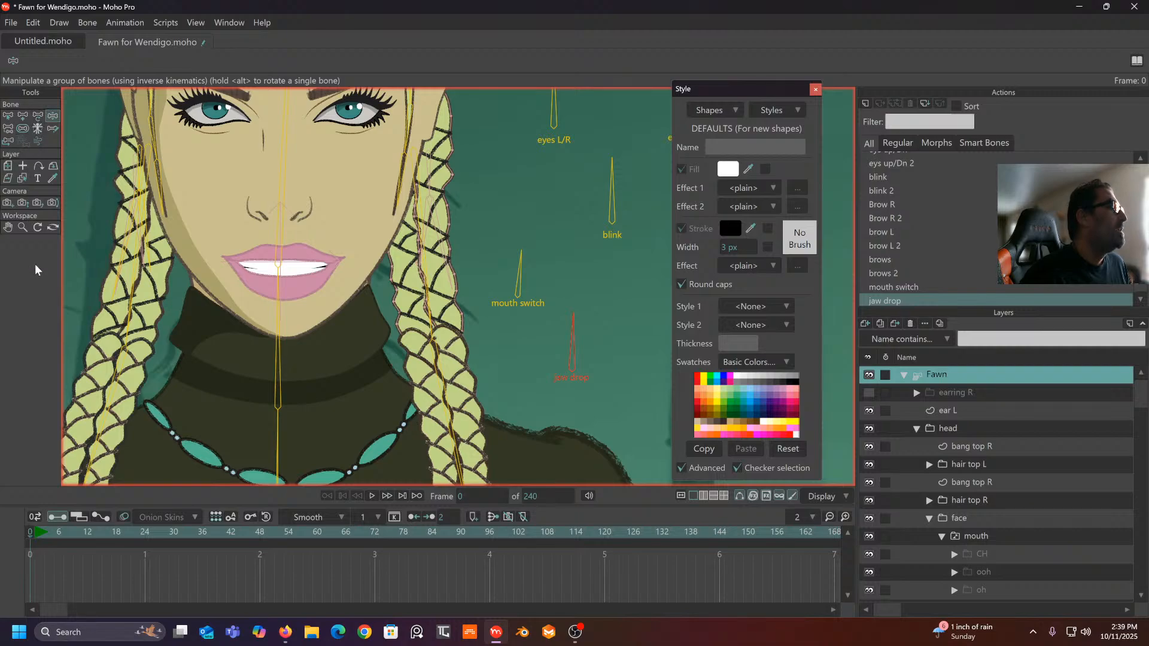
- Move the jaw drop bone under the mouth switch bone, ending at length 0.0988, angle 90.8°
click(36, 116)
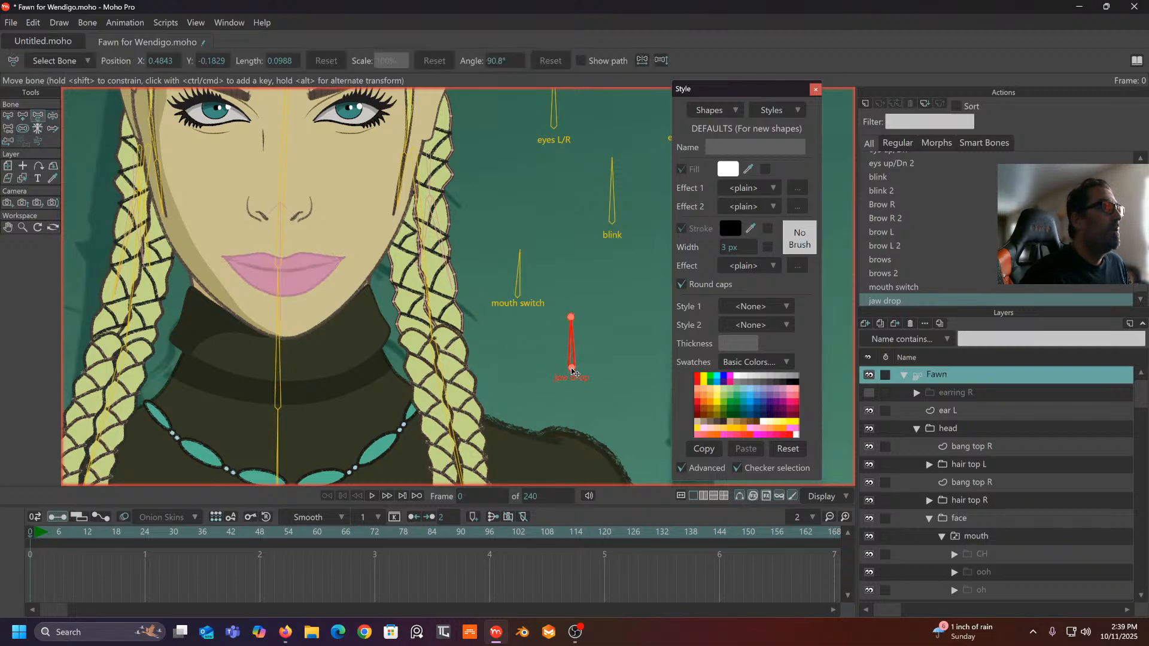
drag(573, 371, 523, 368)
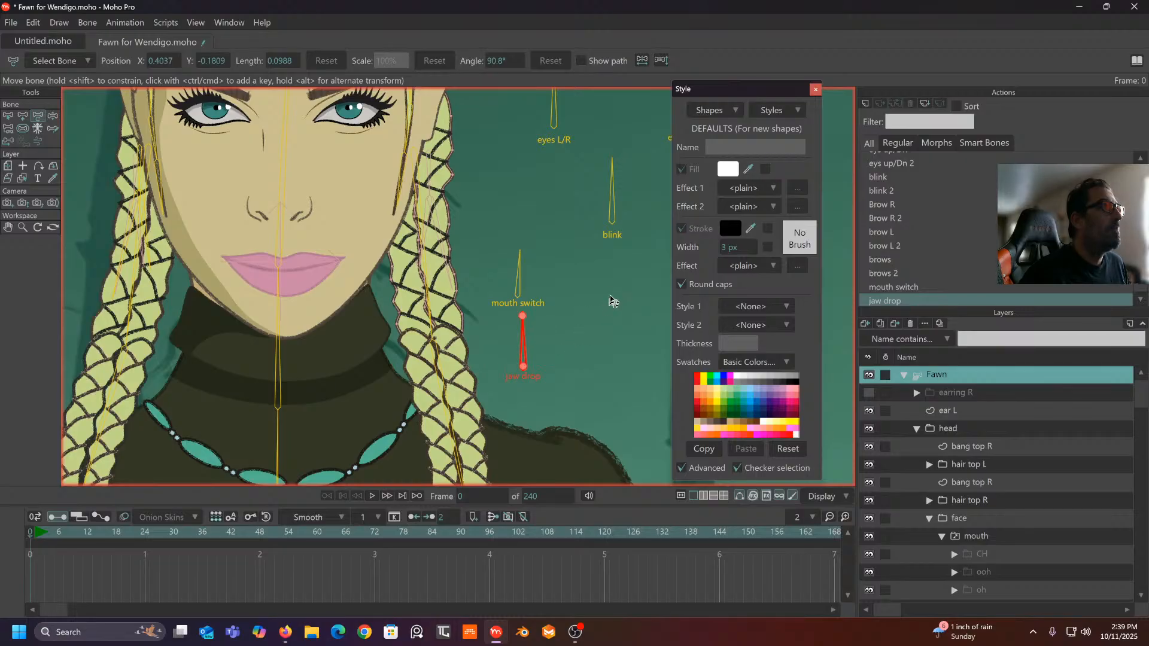
drag(611, 295, 528, 326)
scroll(498, 344, down, 2)
scroll(515, 384, down, 2)
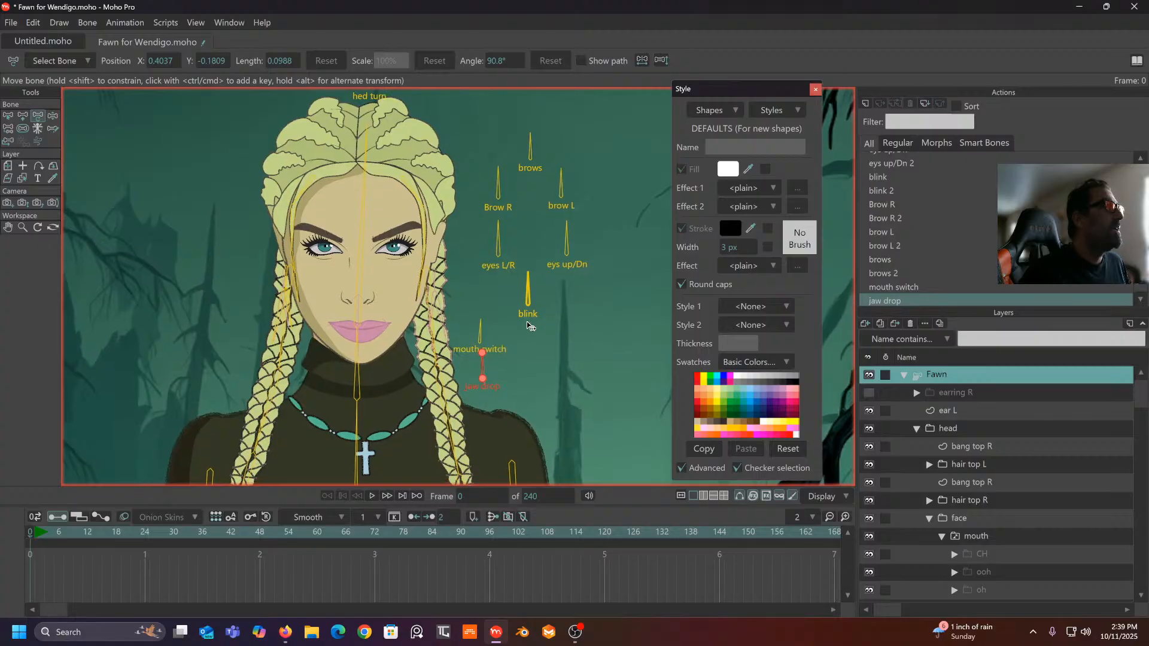
click(482, 340)
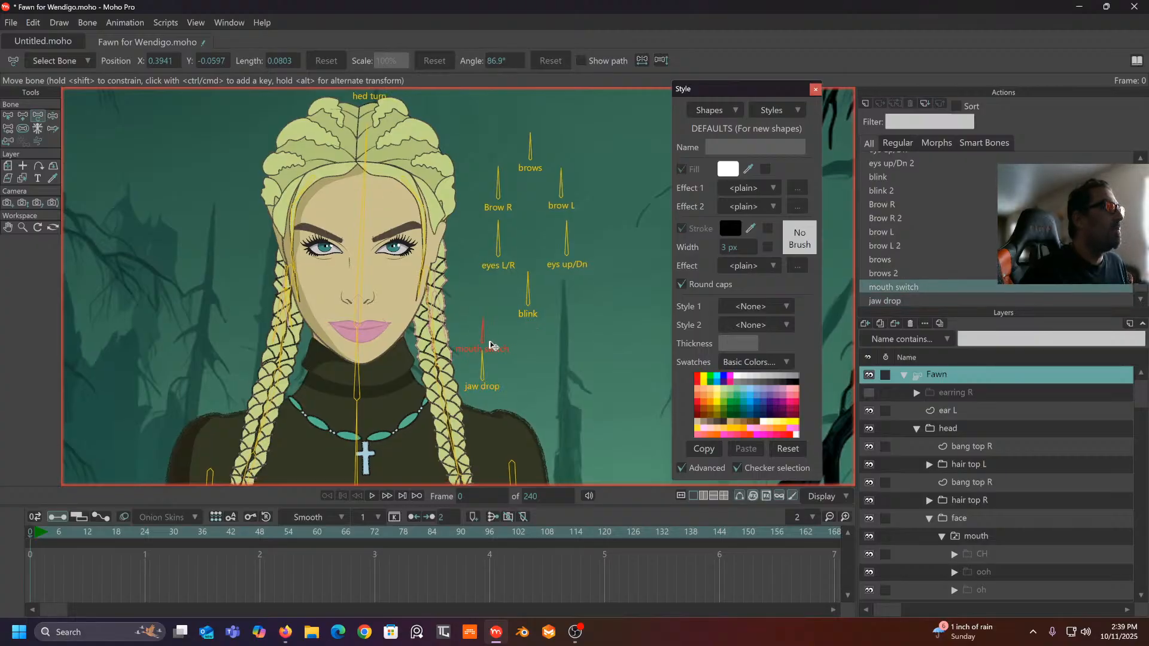
drag(497, 342, 496, 342)
click(484, 383)
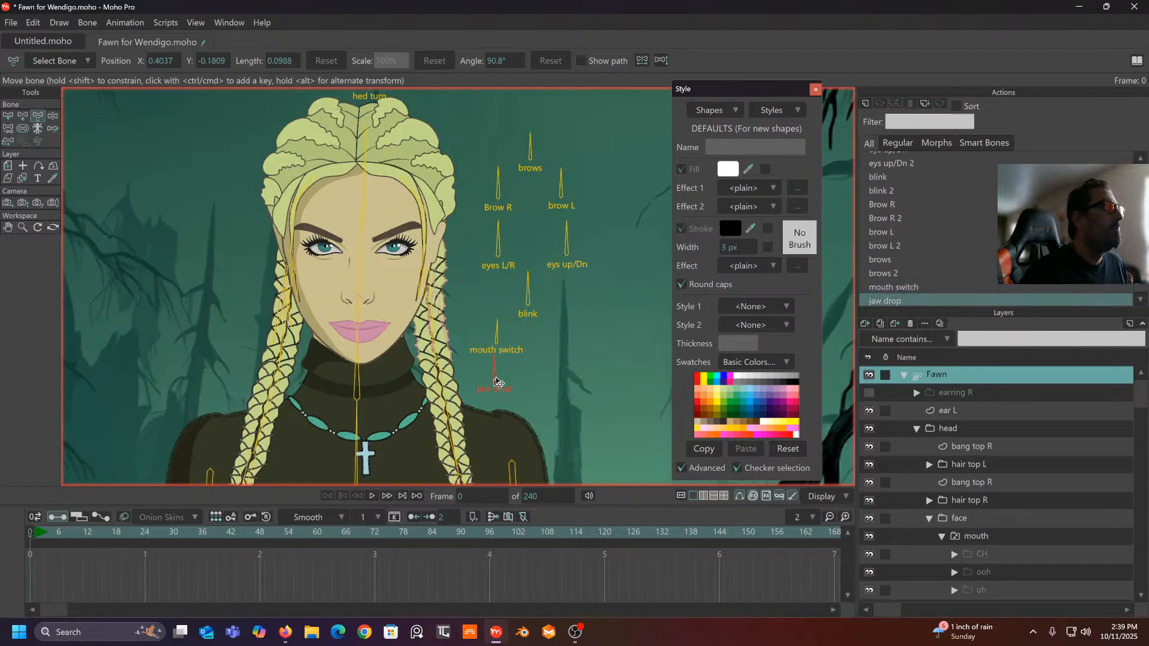
drag(496, 378, 495, 379)
drag(576, 358, 552, 353)
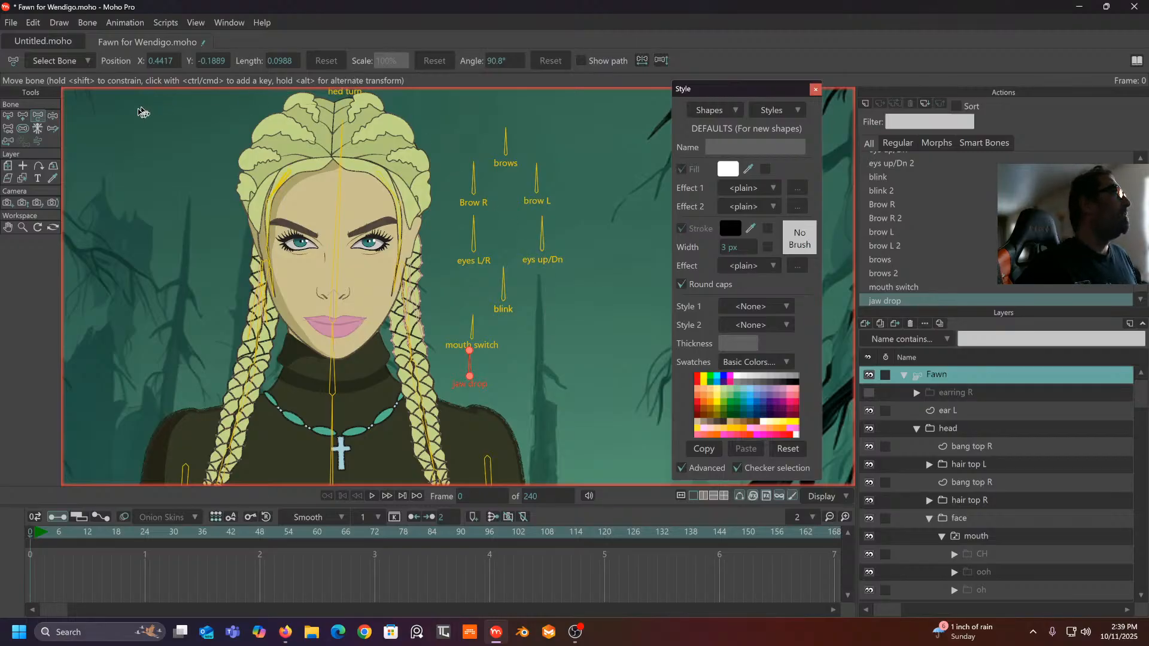
- Tilt the brows bone and key the brow L bone at frame 1
click(54, 117)
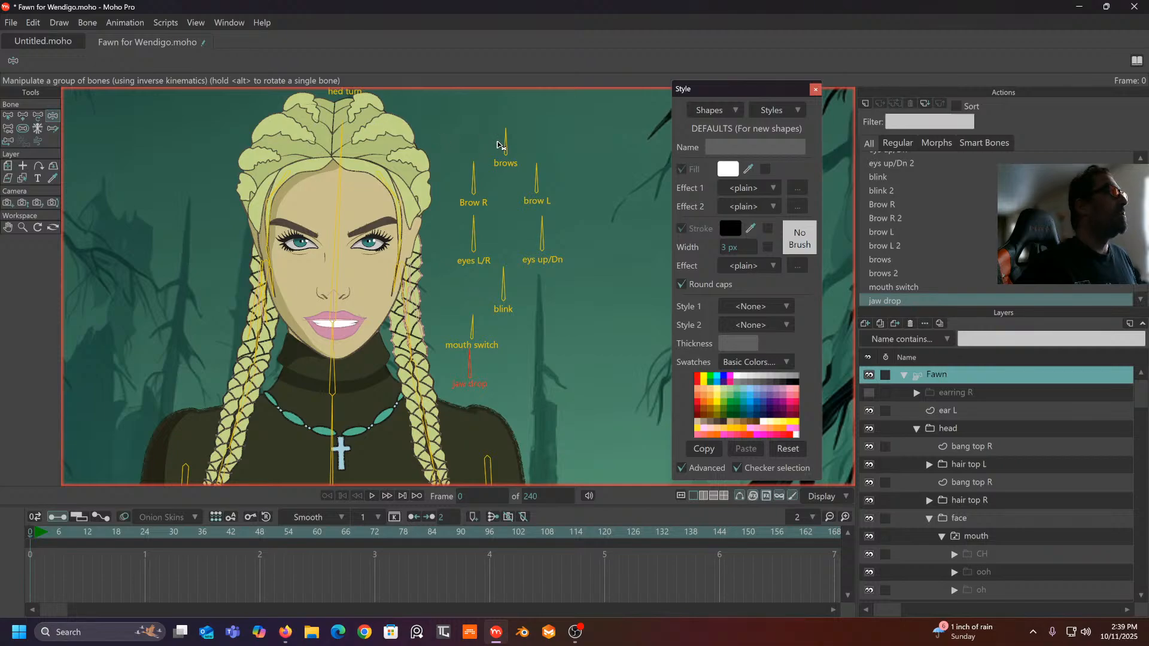
drag(503, 140, 514, 162)
click(495, 194)
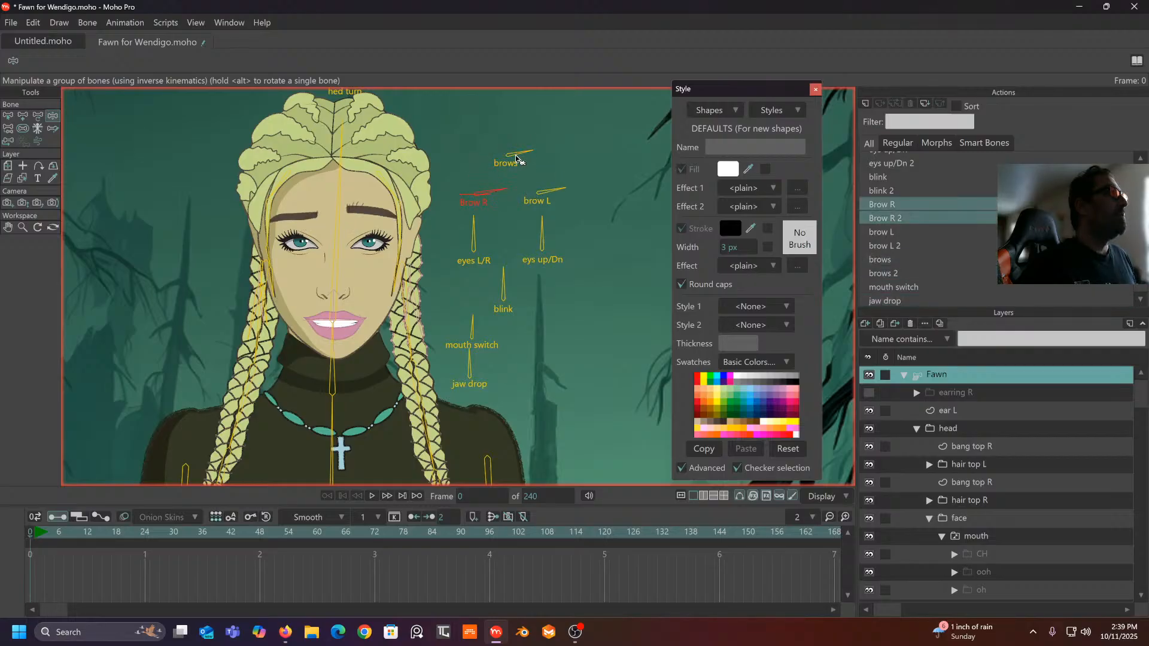
drag(516, 157, 508, 153)
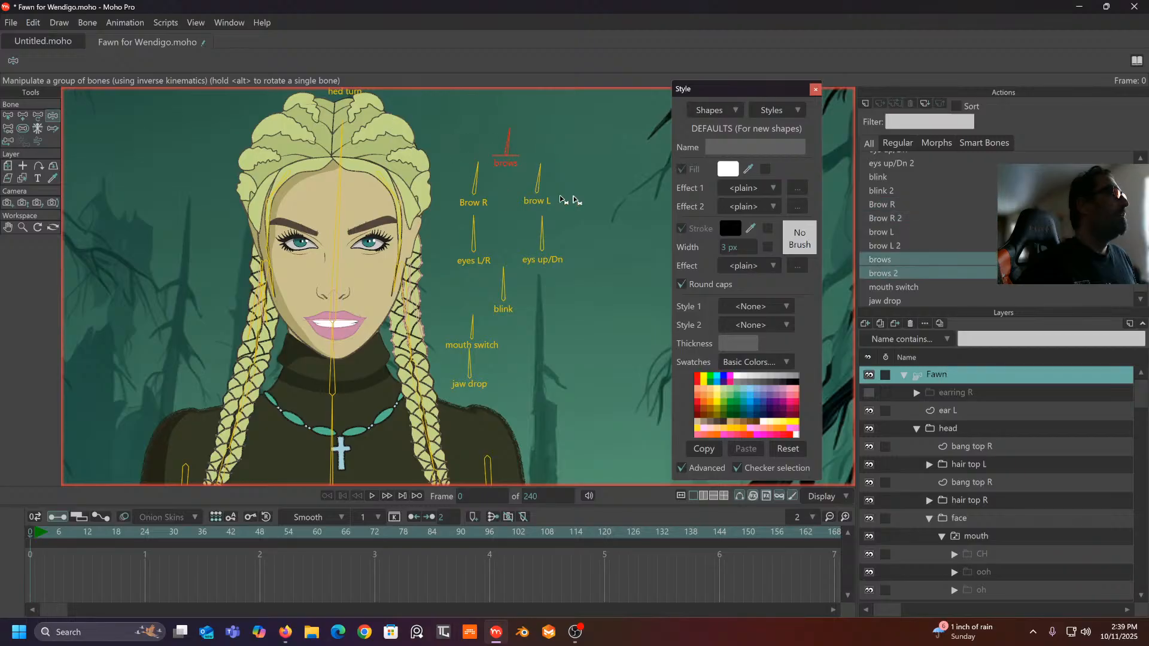
click(540, 184)
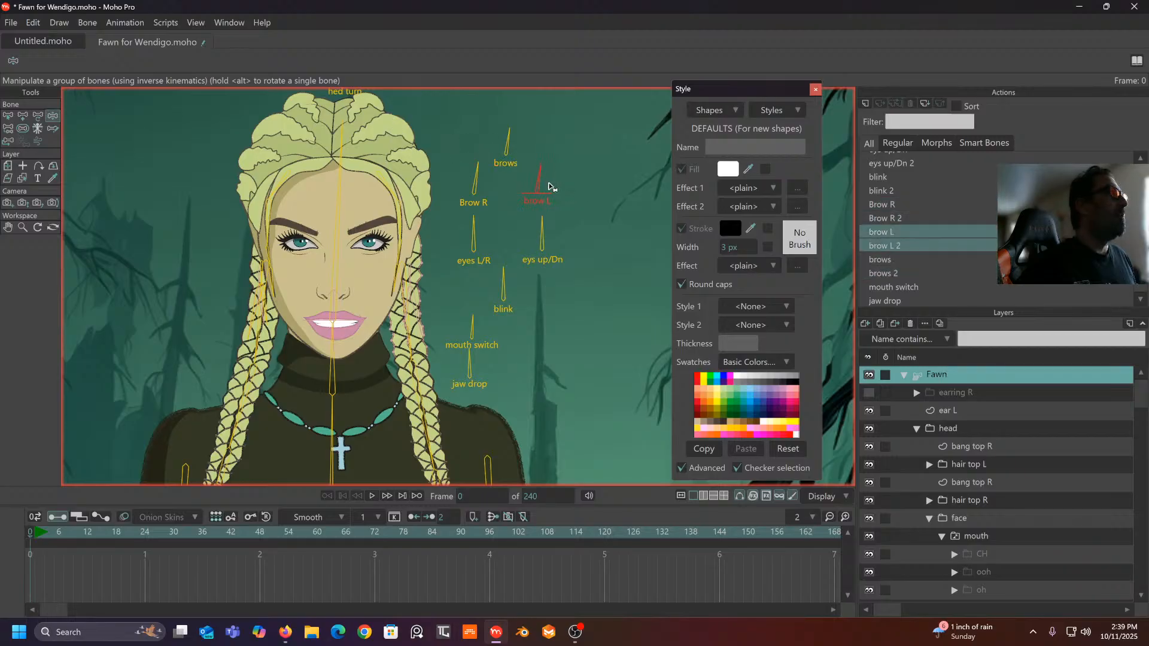
click(34, 534)
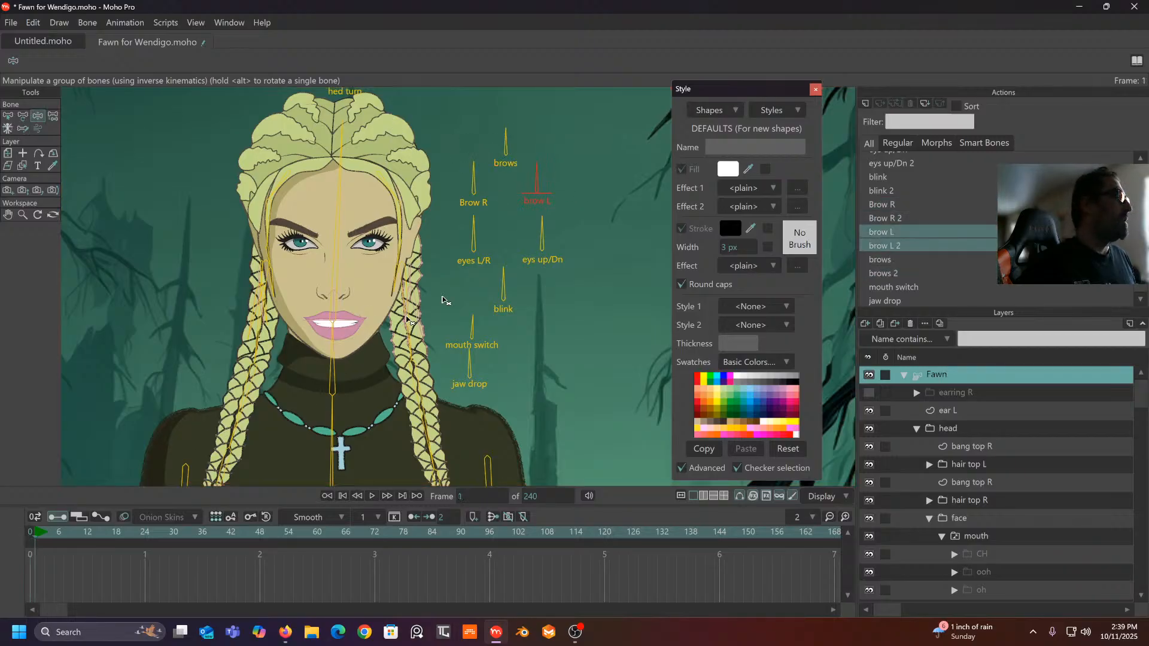
mouse_move(542, 180)
mouse_down()
mouse_move(523, 187)
mouse_move(577, 180)
mouse_move(587, 191)
mouse_move(558, 191)
mouse_move(537, 162)
mouse_up()
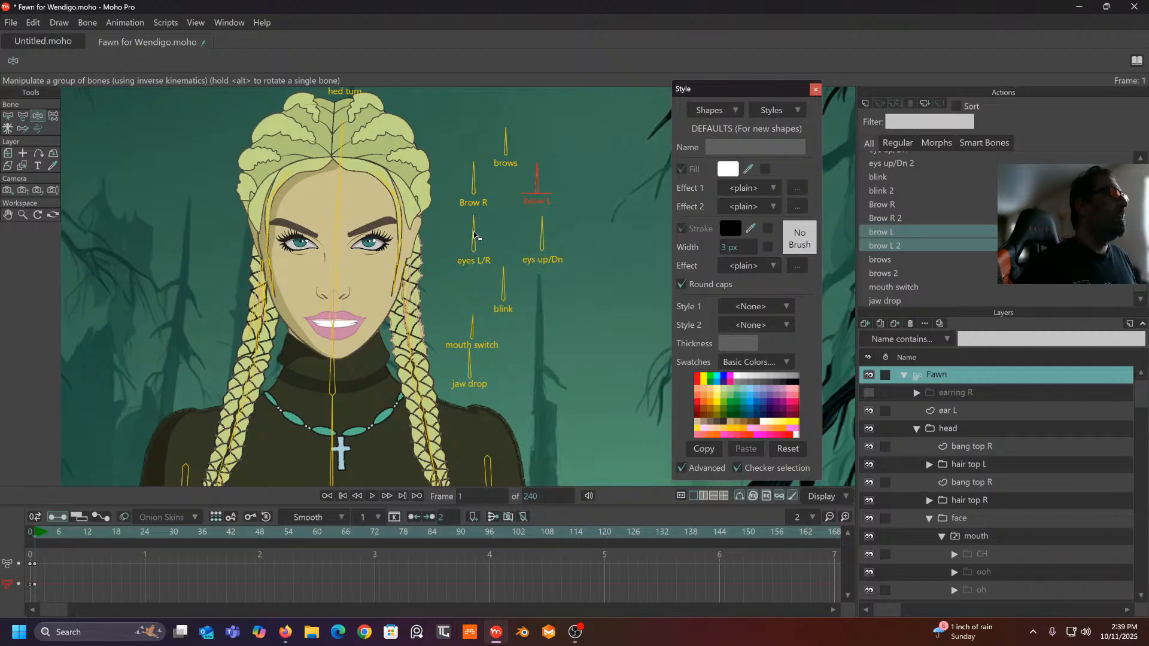
- Test the eyes L/R, eys up/Dn and blink bones on the eyes and eyelids
drag(474, 236, 441, 244)
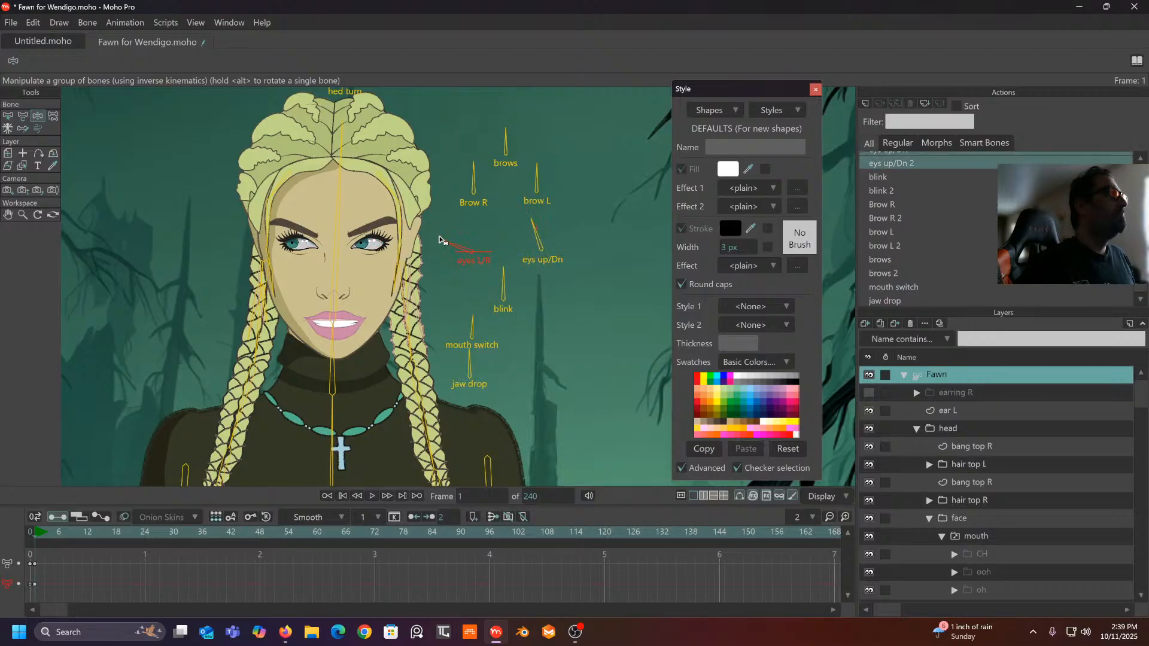
mouse_move(526, 235)
mouse_down()
mouse_move(559, 238)
mouse_move(506, 245)
mouse_move(535, 237)
mouse_up()
scroll(355, 237, up, 3)
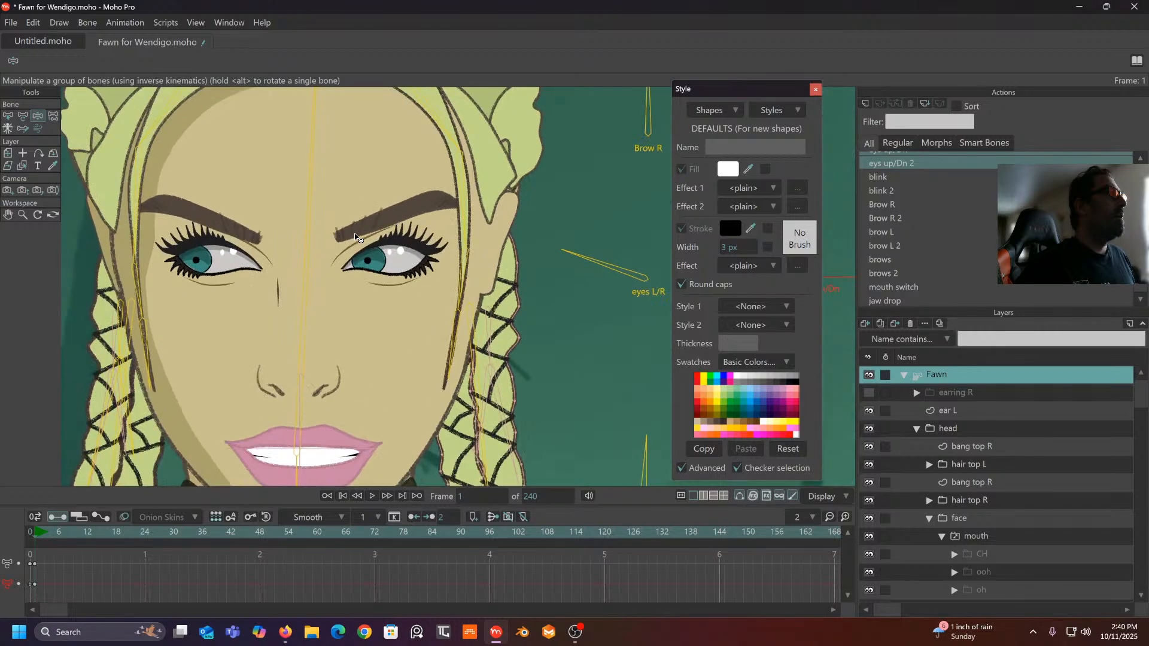
scroll(400, 259, down, 3)
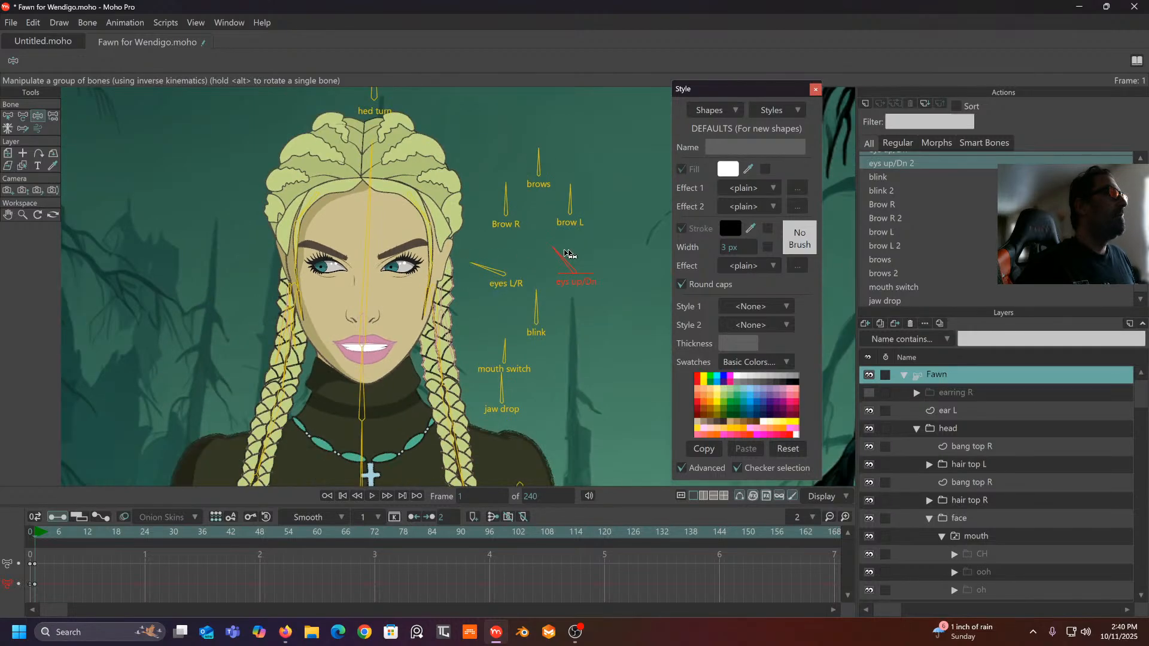
mouse_move(569, 255)
mouse_down()
mouse_move(587, 256)
mouse_move(547, 264)
mouse_move(567, 260)
mouse_up()
drag(537, 312, 618, 342)
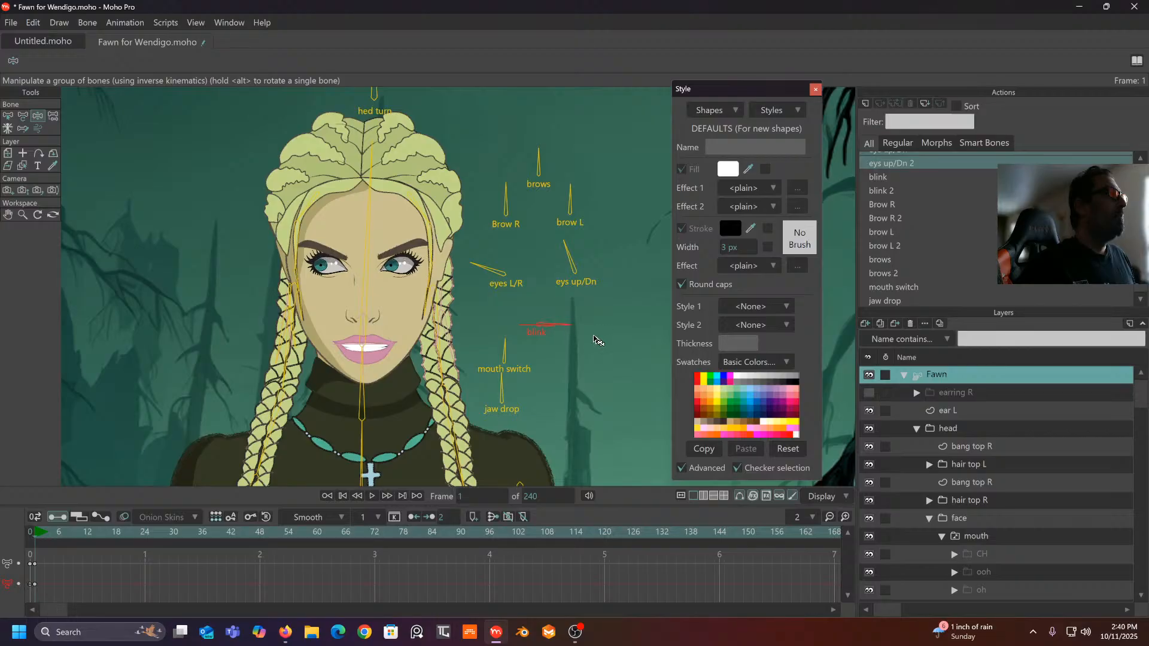
- Raise the eyebrows with the brows bone and readjust the eys up/Dn and eyes L/R bones
mouse_move(538, 170)
mouse_down()
mouse_move(557, 162)
mouse_move(540, 164)
mouse_up()
click(507, 199)
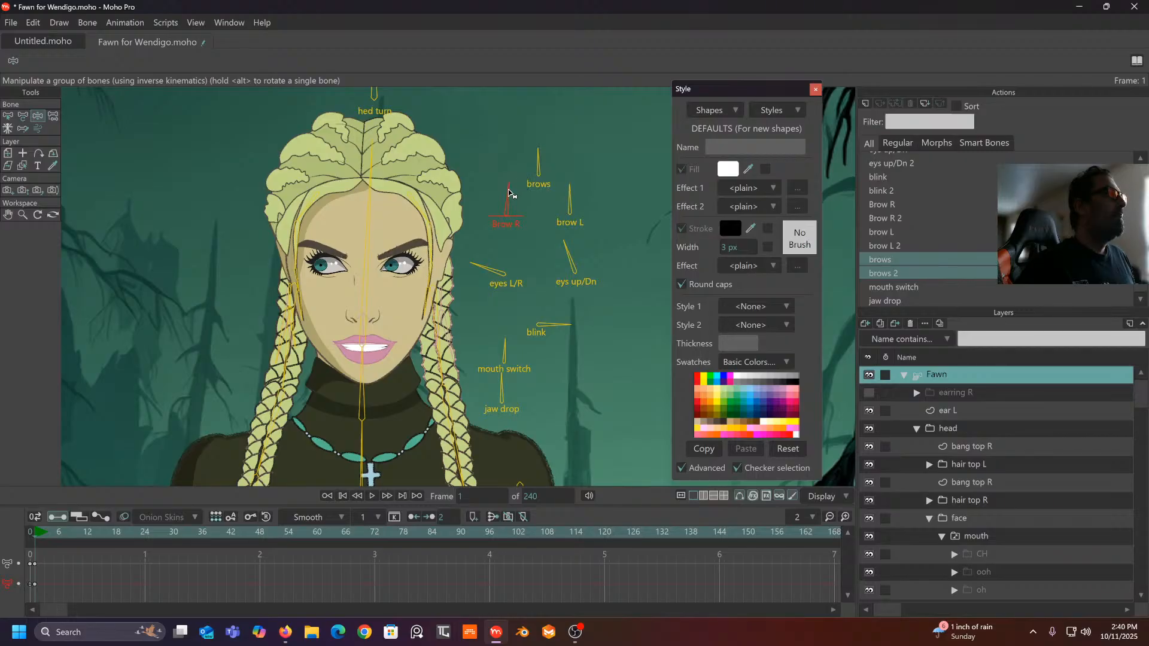
click(569, 194)
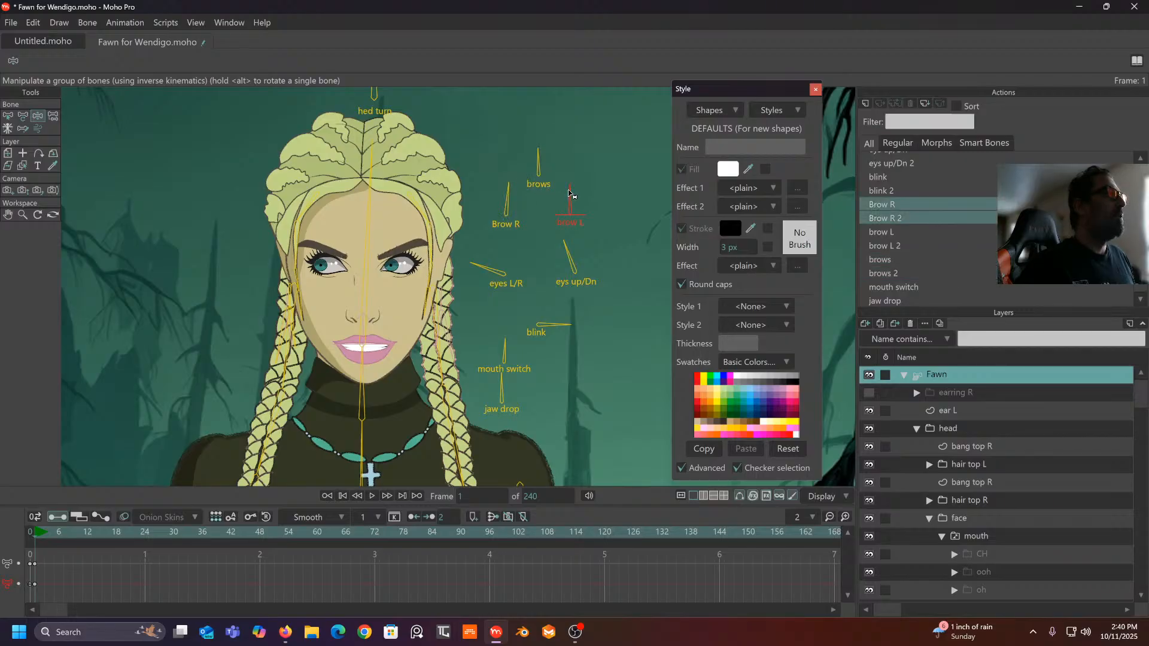
click(541, 163)
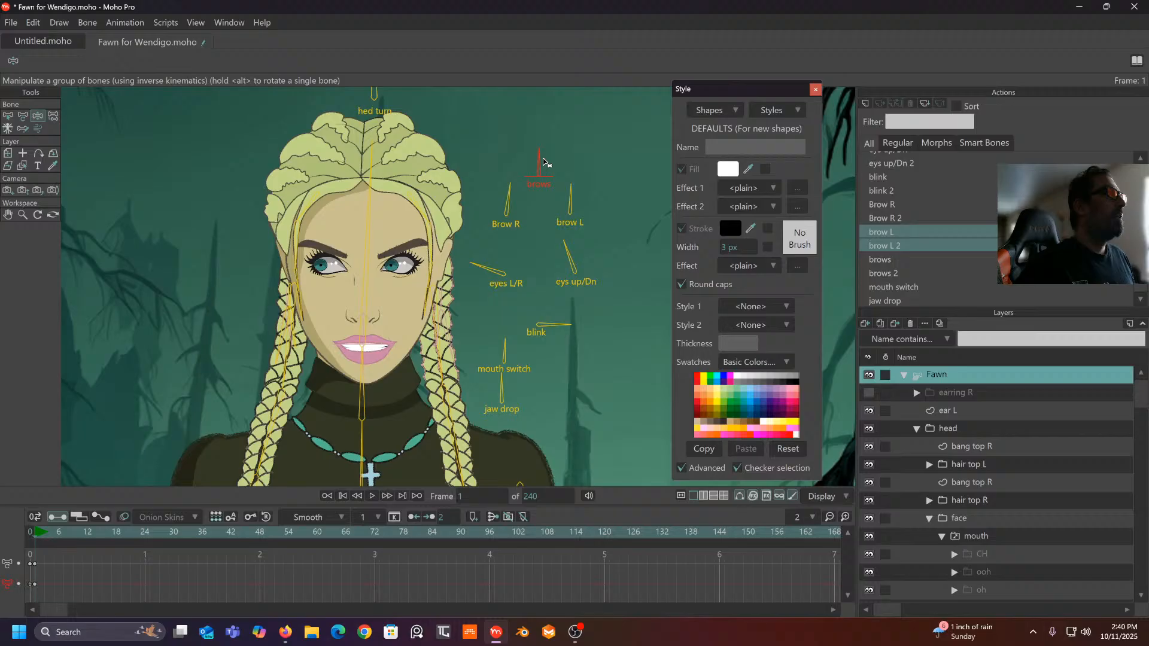
click(506, 191)
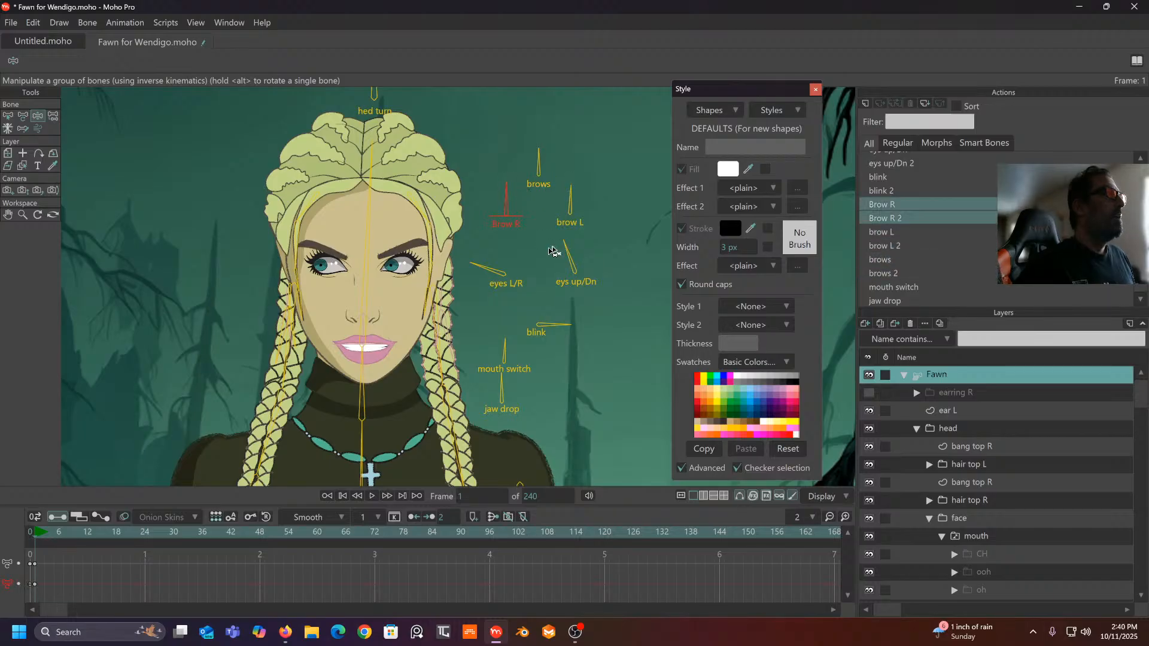
click(579, 255)
drag(591, 248, 626, 249)
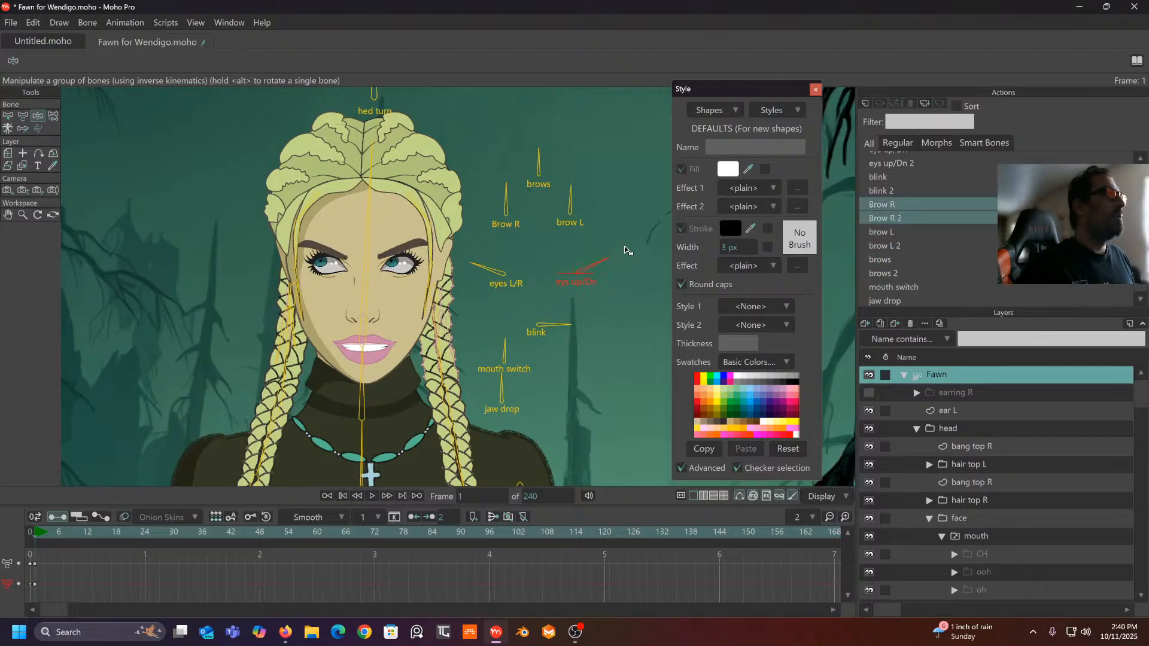
drag(472, 264, 540, 246)
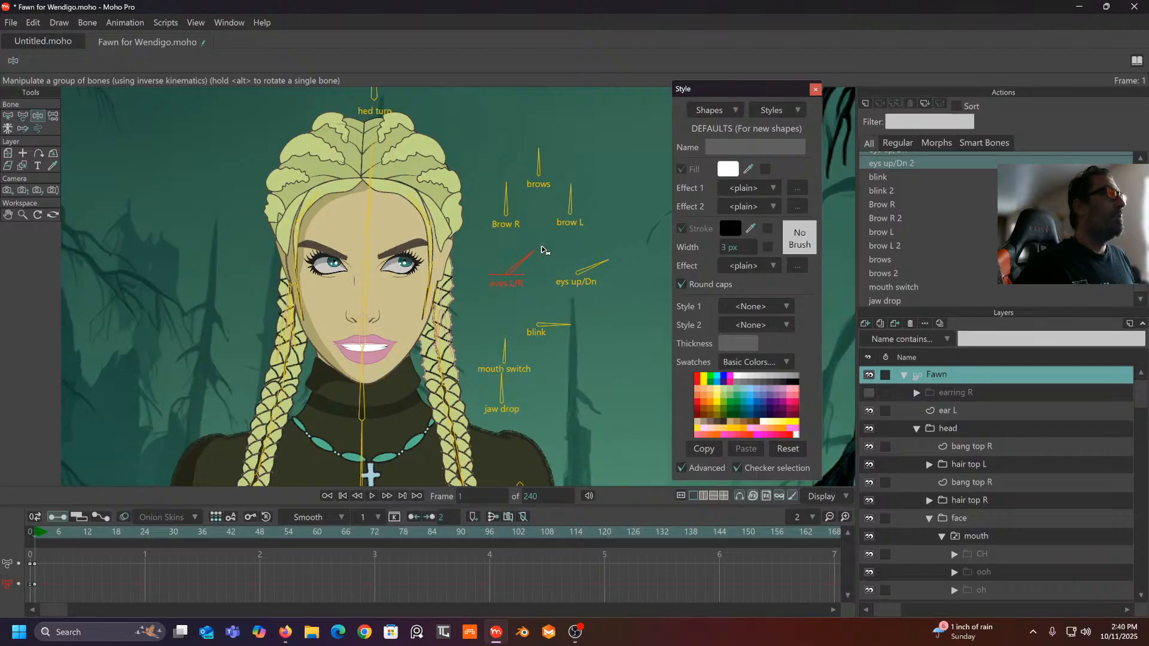
drag(537, 172, 571, 181)
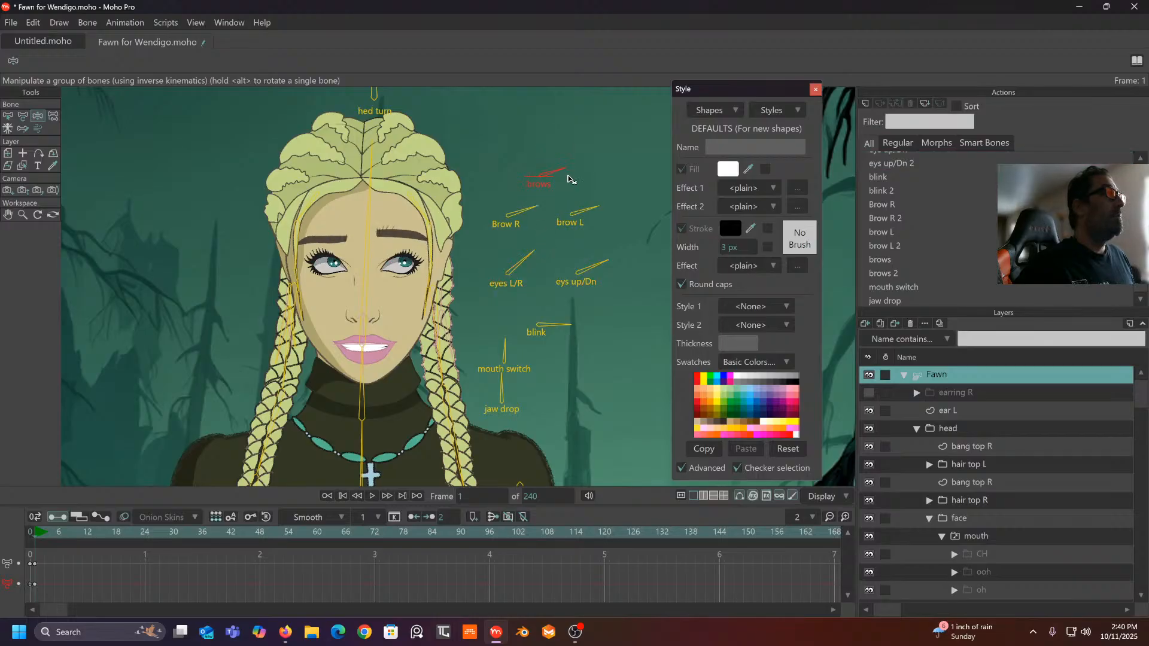
- Make the eyes look left and lower them, then switch the mouth to the closed shape
mouse_move(531, 253)
mouse_down()
mouse_move(490, 253)
mouse_move(527, 250)
mouse_up()
drag(557, 326, 670, 160)
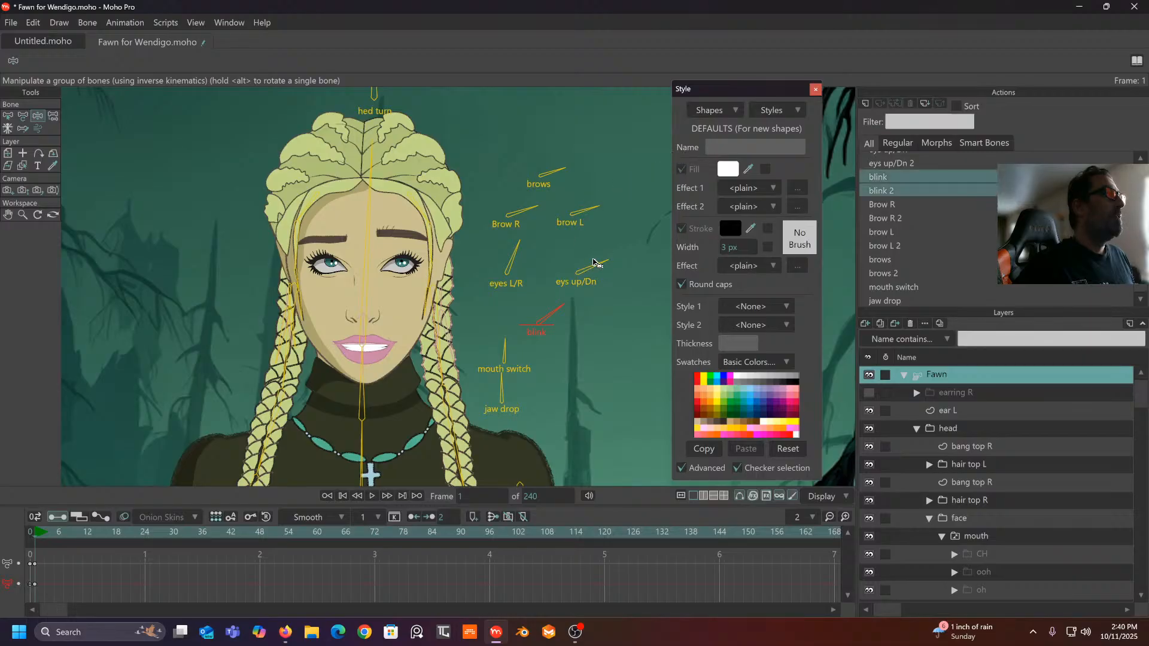
drag(593, 260, 521, 302)
mouse_move(513, 258)
mouse_down()
mouse_move(468, 270)
mouse_move(496, 258)
mouse_up()
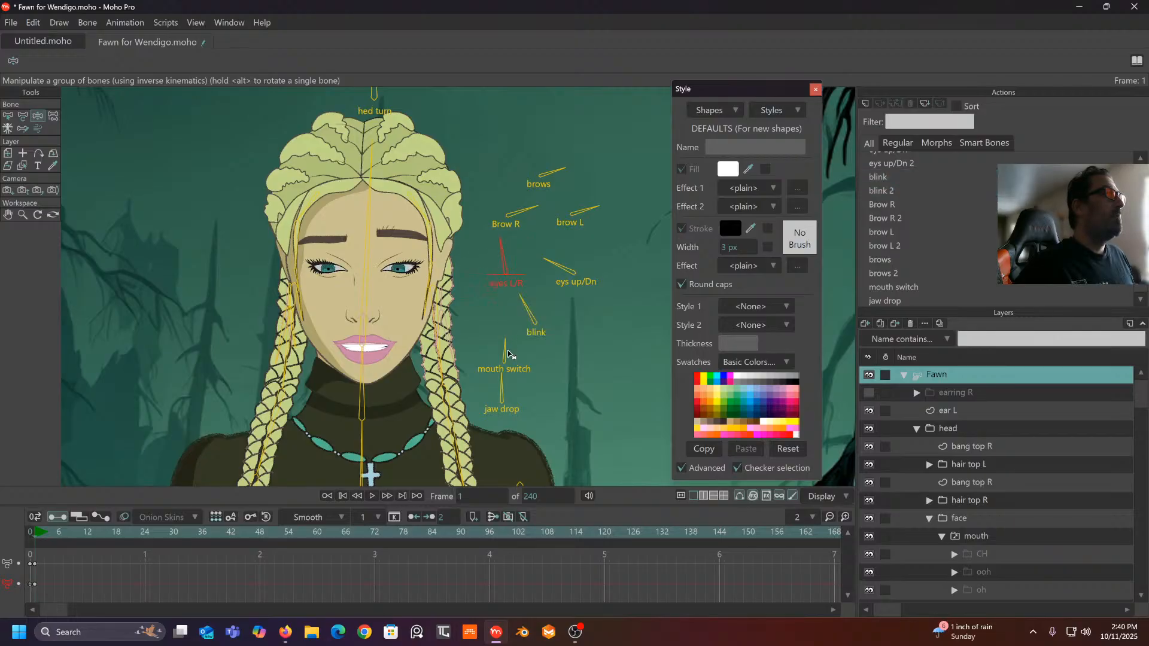
mouse_move(509, 355)
mouse_down()
mouse_move(486, 363)
mouse_move(548, 339)
mouse_move(533, 343)
mouse_move(546, 343)
mouse_move(547, 373)
mouse_move(513, 340)
mouse_move(543, 359)
mouse_move(546, 386)
mouse_move(505, 333)
mouse_move(468, 352)
mouse_move(510, 334)
mouse_move(489, 345)
mouse_move(522, 342)
mouse_move(534, 373)
mouse_move(502, 333)
mouse_move(563, 372)
mouse_move(451, 351)
mouse_move(502, 336)
mouse_up()
- Swing the jaw drop and mouth switch bones through smile and closed shapes, then marquee-select the test keys
drag(502, 381, 474, 395)
drag(508, 342, 510, 345)
mouse_move(480, 391)
mouse_down()
mouse_move(528, 376)
mouse_move(513, 370)
mouse_move(515, 353)
mouse_move(489, 378)
mouse_up()
click(509, 386)
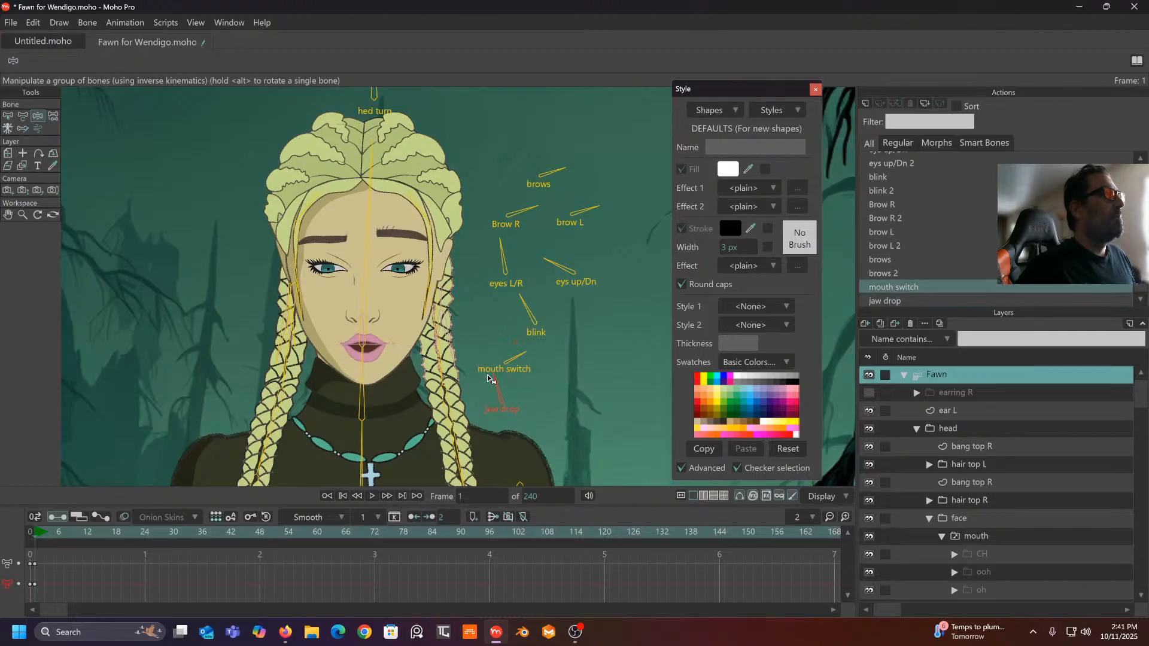
drag(506, 359, 535, 377)
click(527, 400)
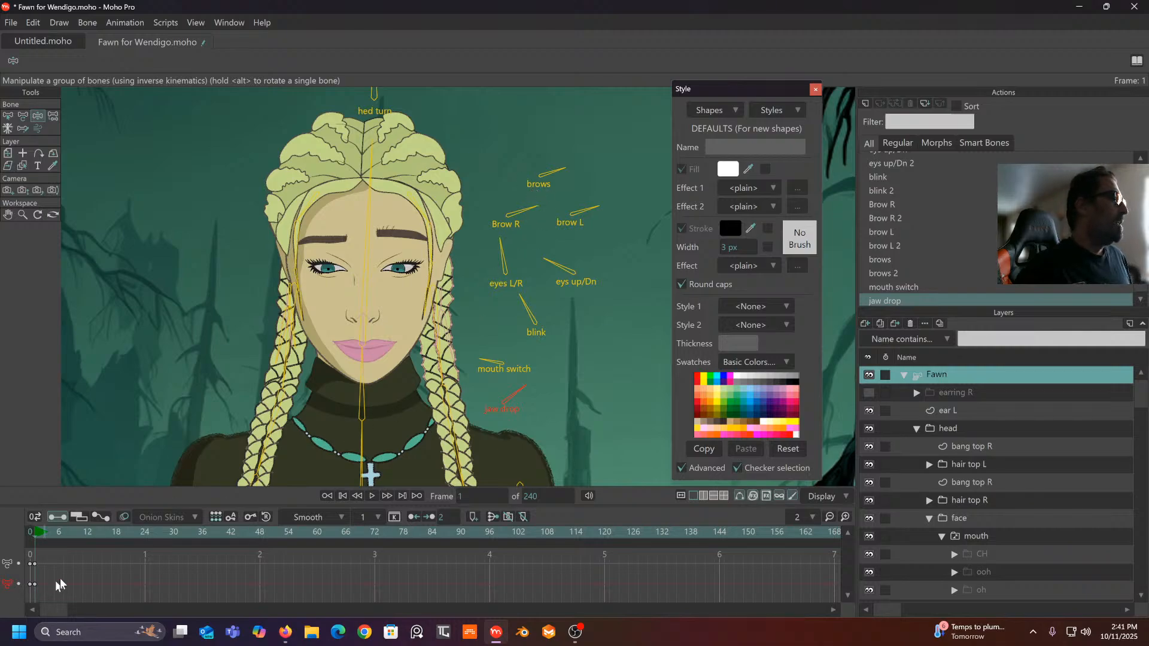
drag(67, 555, 25, 584)
- Delete the selected test keyframes and return to frame 0
key(Delete)
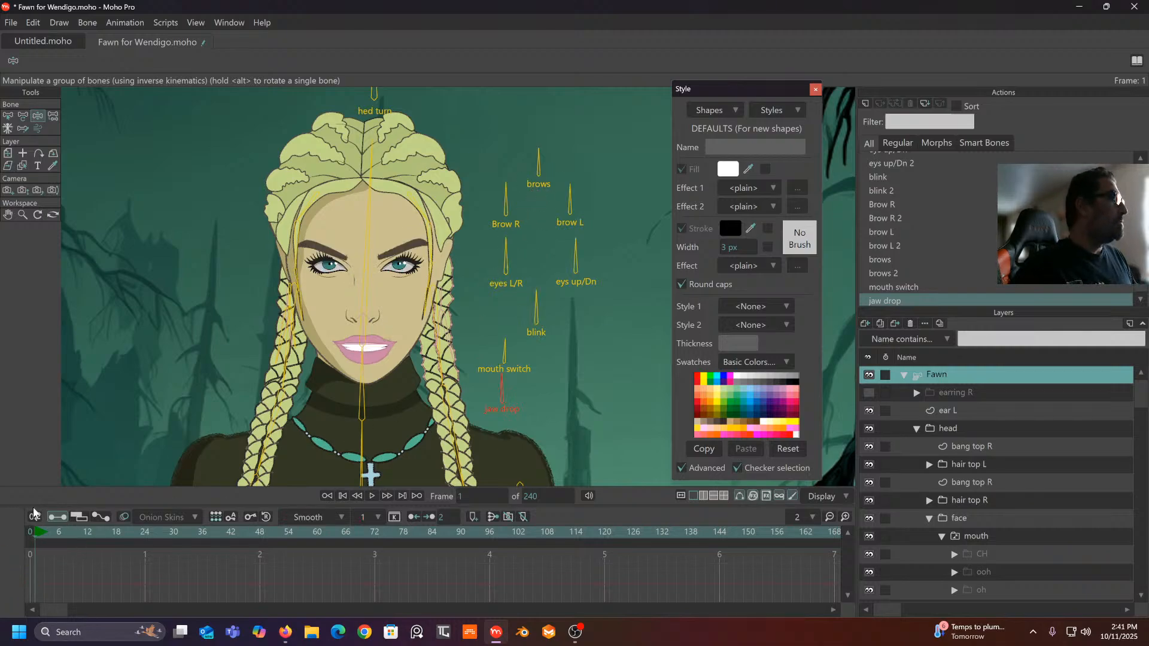
click(28, 535)
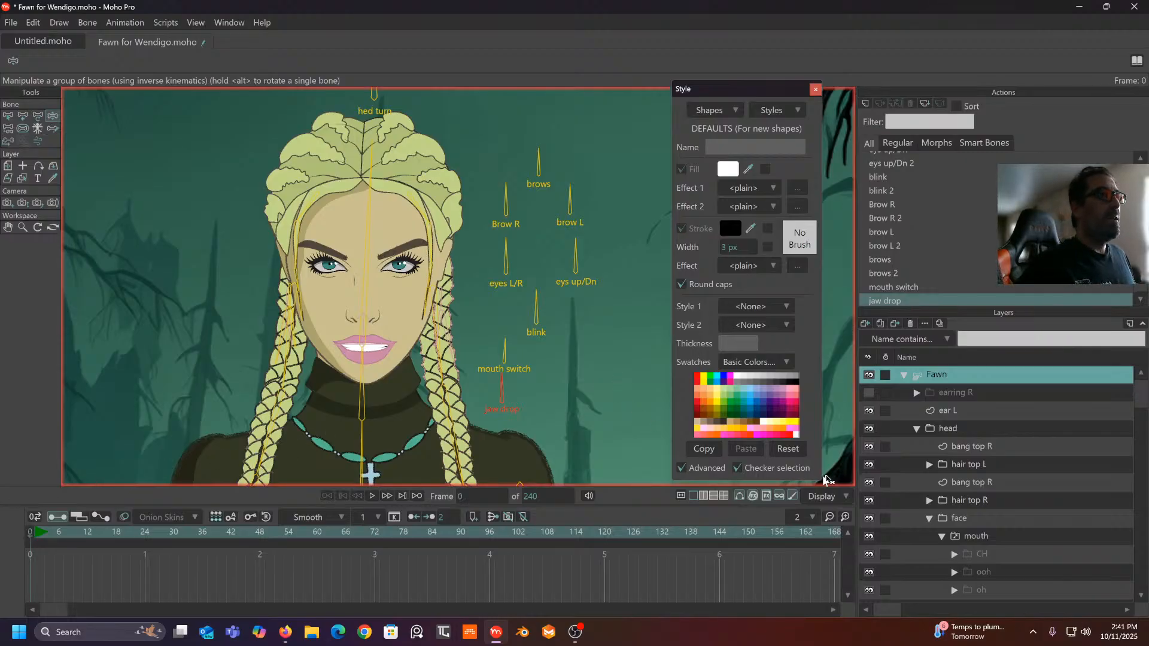
scroll(998, 476, down, 2)
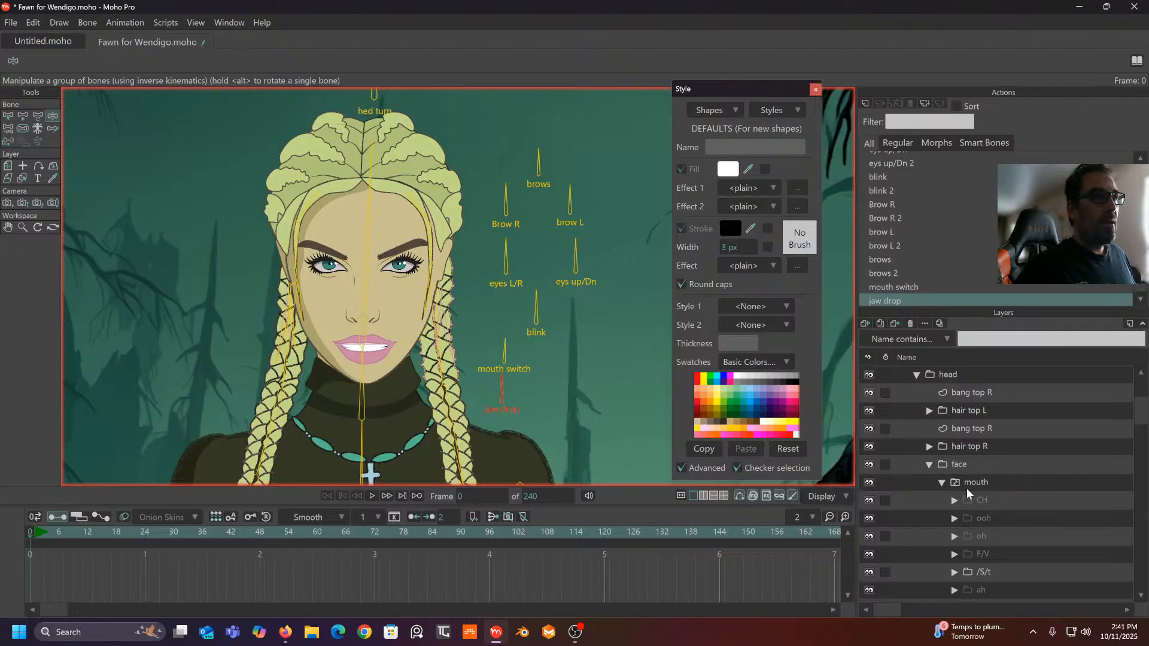
scroll(982, 479, down, 1)
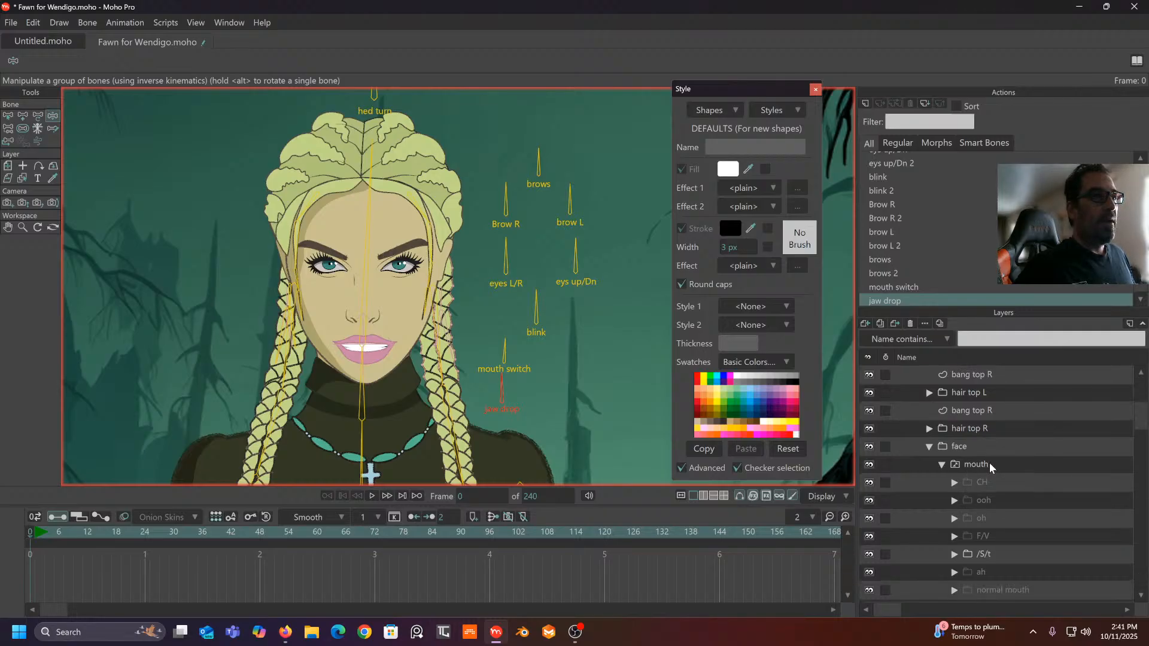
- Confirm normal mouth as the mouth switch's active child, recentre the face, and select the Fawn bone layer
right_click(990, 462)
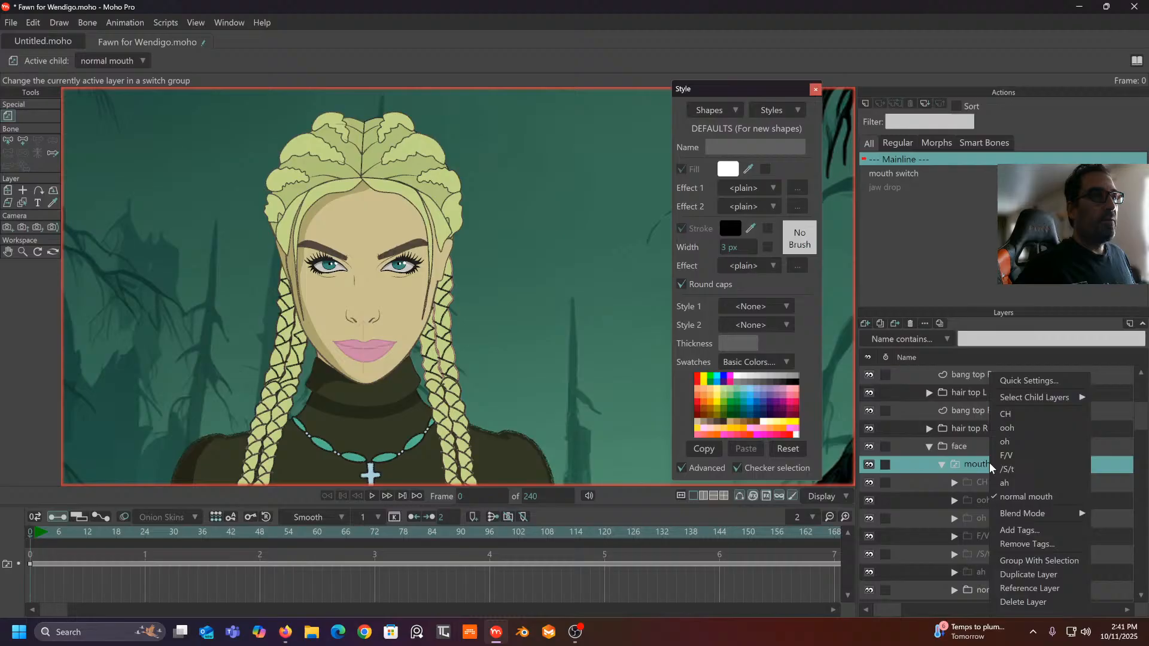
click(1014, 494)
drag(497, 398, 468, 384)
drag(578, 359, 570, 421)
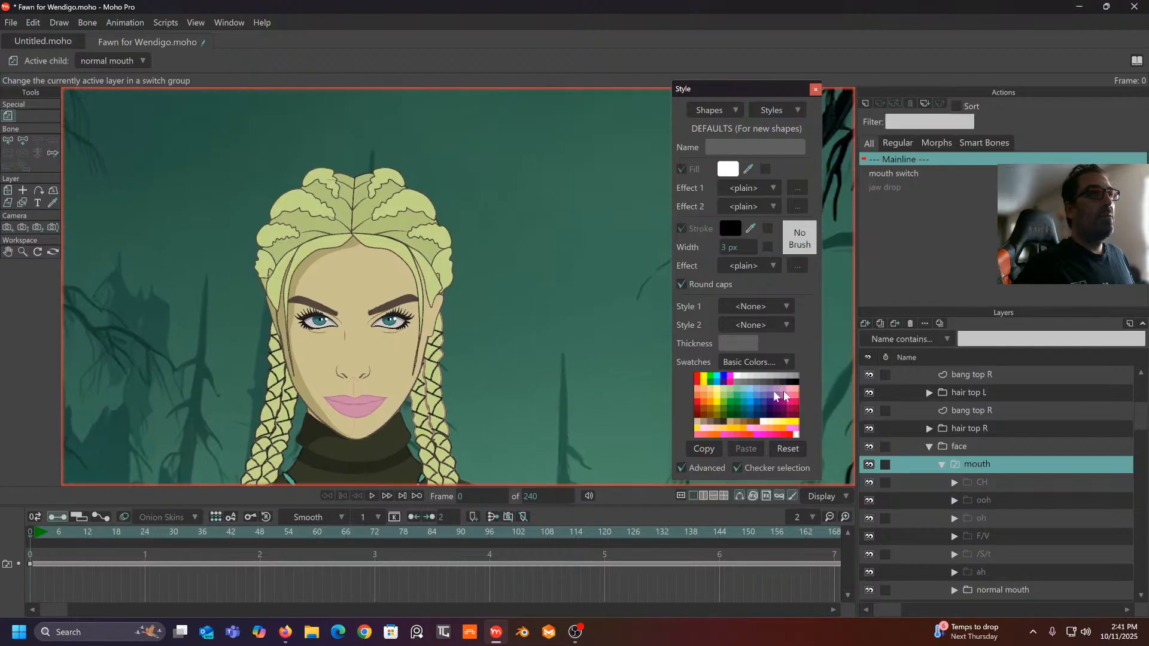
scroll(1021, 424, up, 2)
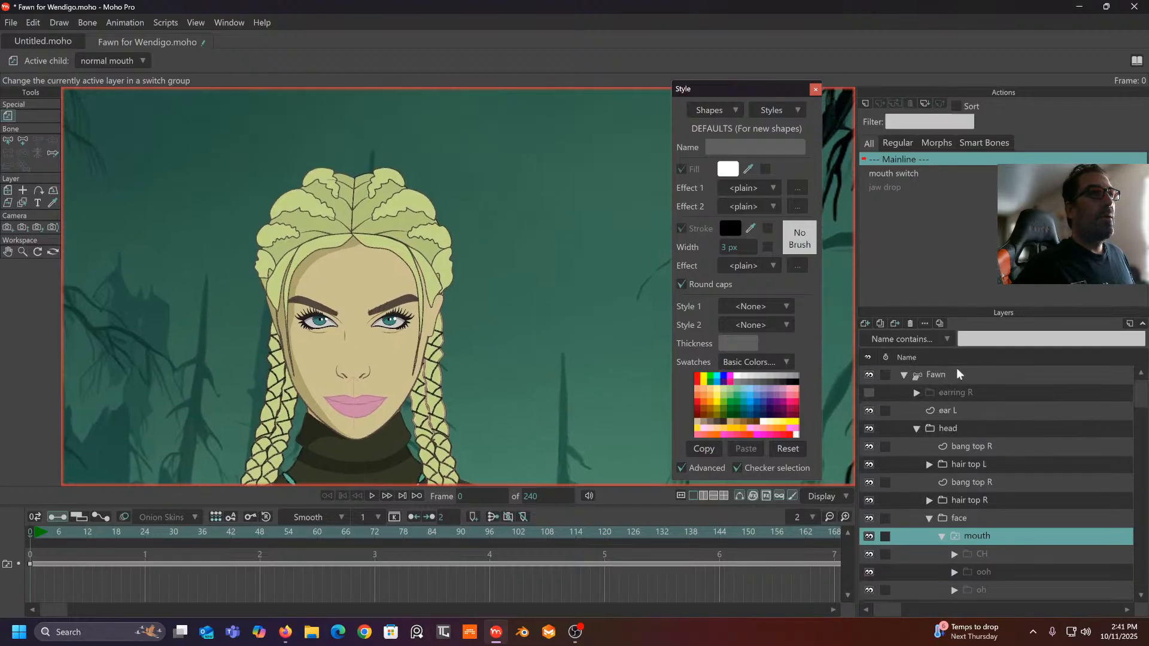
click(956, 373)
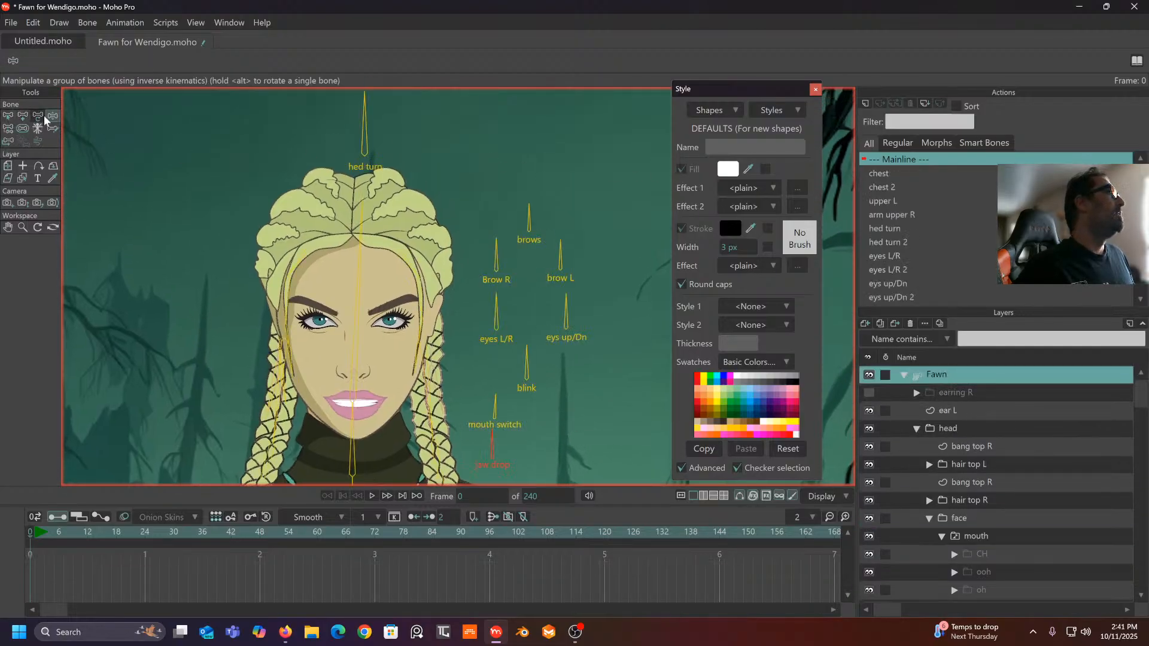
- At frame 1, swing the hed turn bone to turn Fawn's head to a three-quarter angle
drag(359, 128, 302, 140)
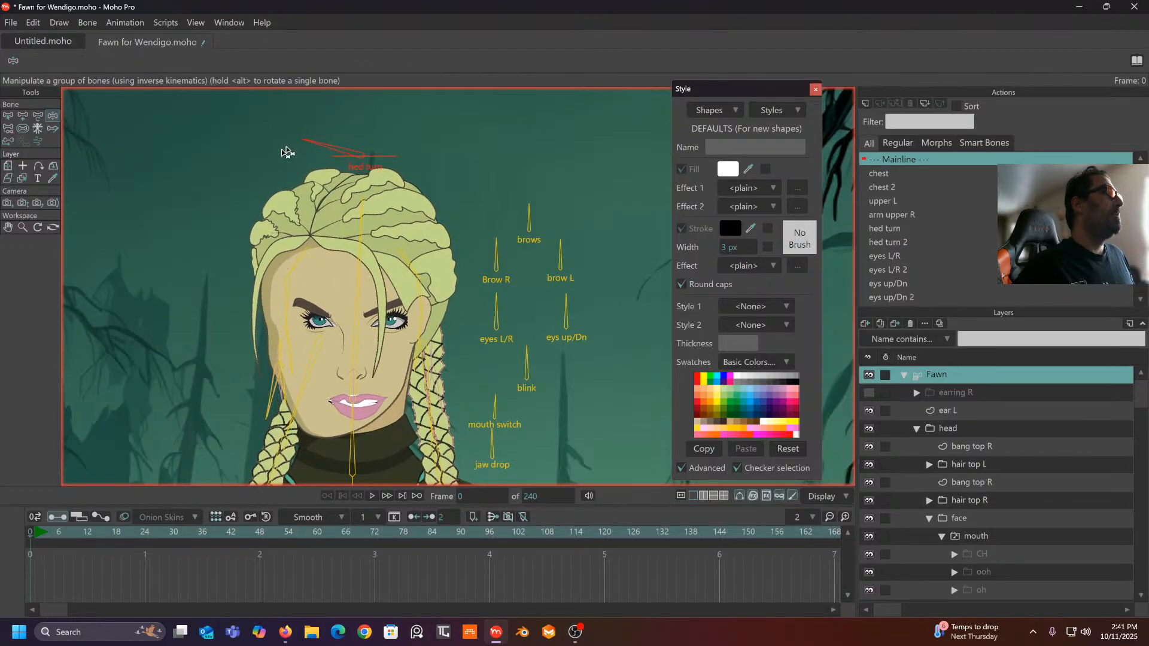
key(ctrl+z)
click(35, 534)
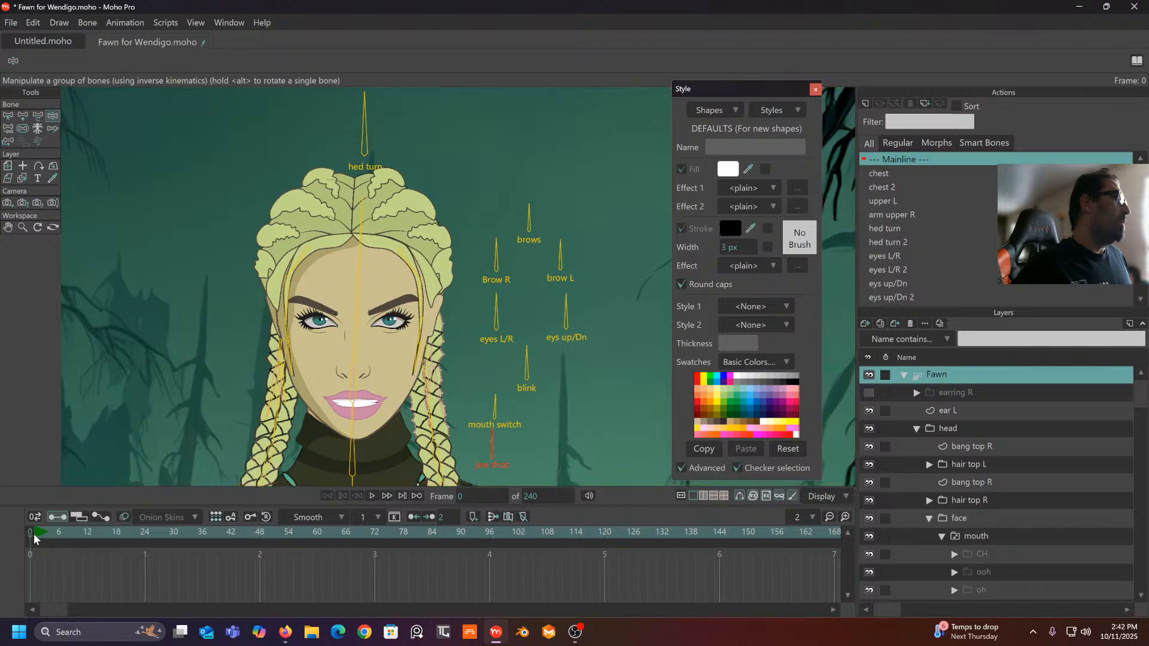
drag(365, 123, 466, 190)
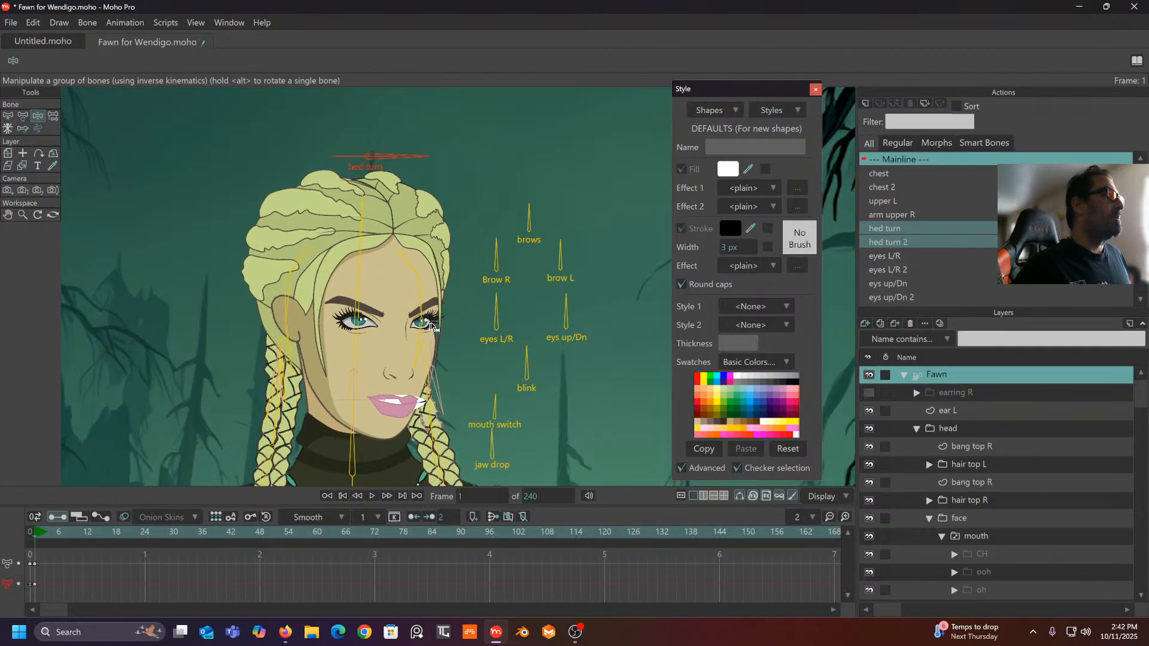
scroll(431, 326, up, 4)
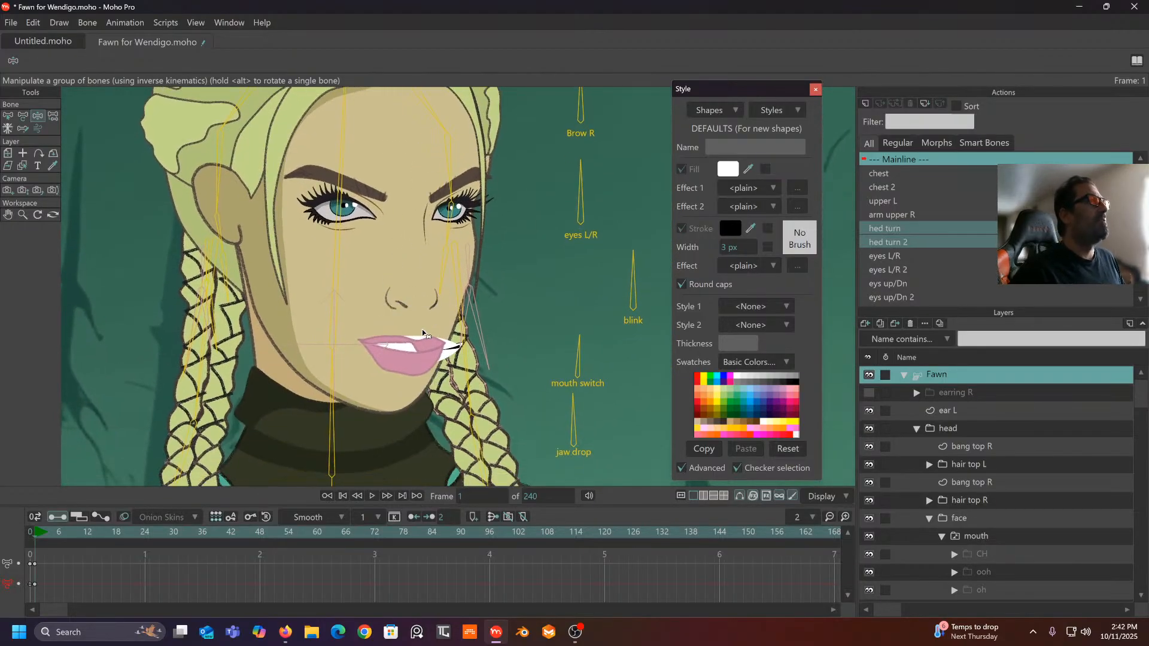
scroll(422, 329, down, 3)
scroll(436, 324, down, 2)
mouse_move(433, 123)
mouse_down()
mouse_move(313, 72)
mouse_move(369, 72)
mouse_move(437, 136)
mouse_up()
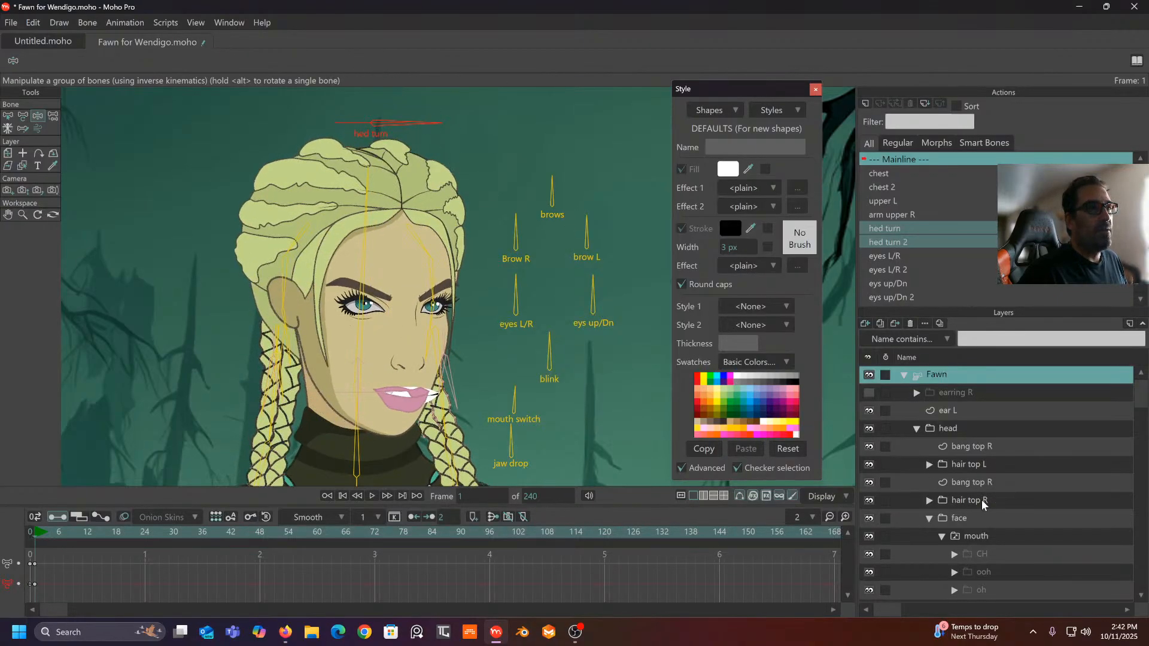
scroll(983, 501, down, 1)
- At frame 1, turn Fawn's head from three-quarter back to front view with the hed turn bone
right_click(986, 484)
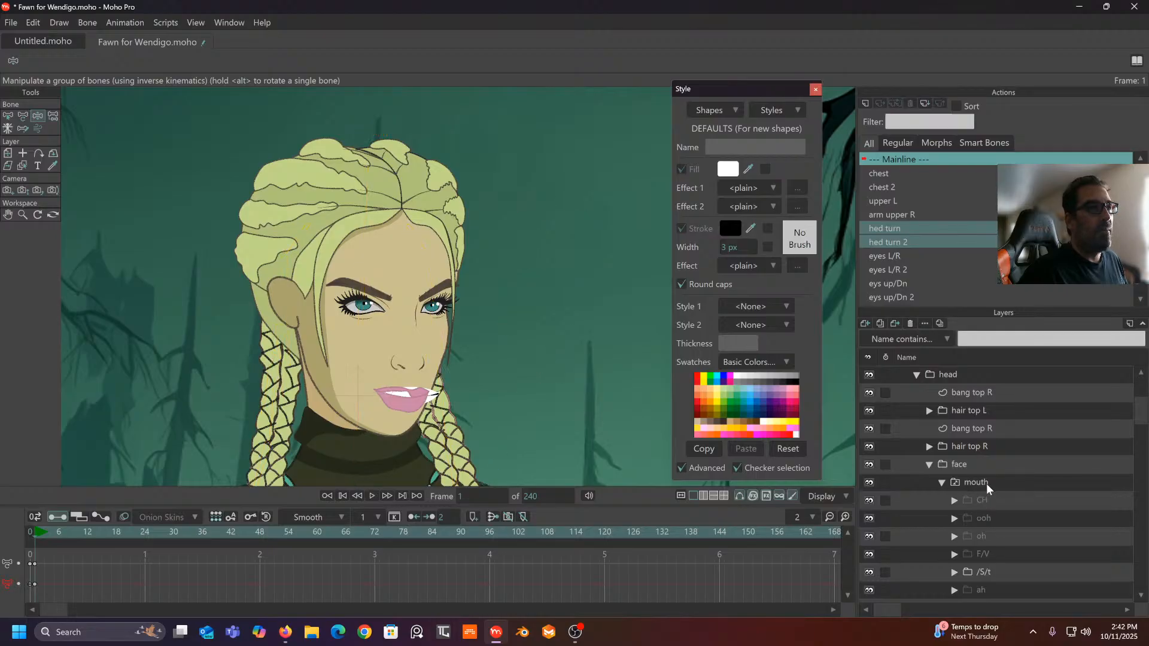
click(803, 393)
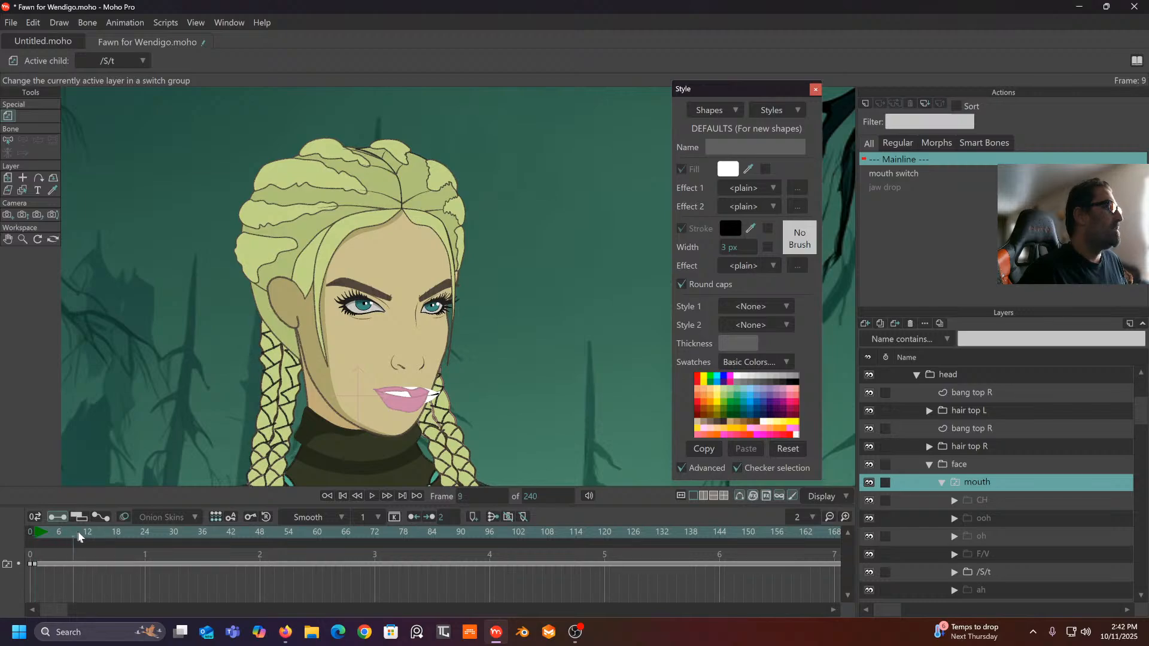
click(35, 534)
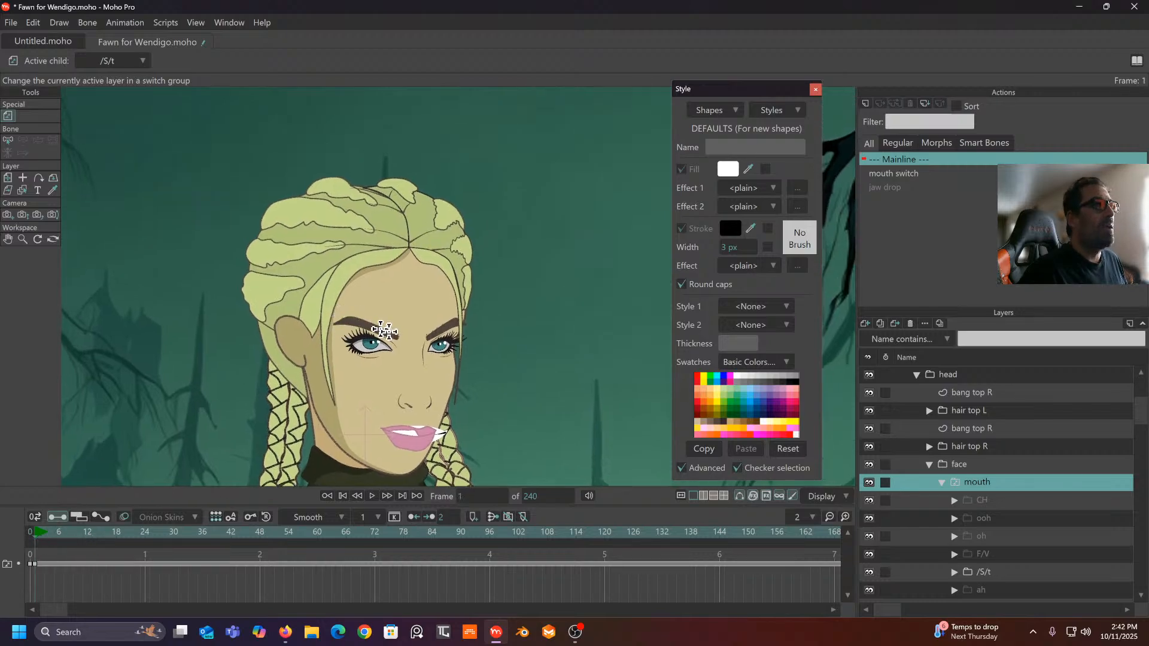
scroll(975, 400, up, 1)
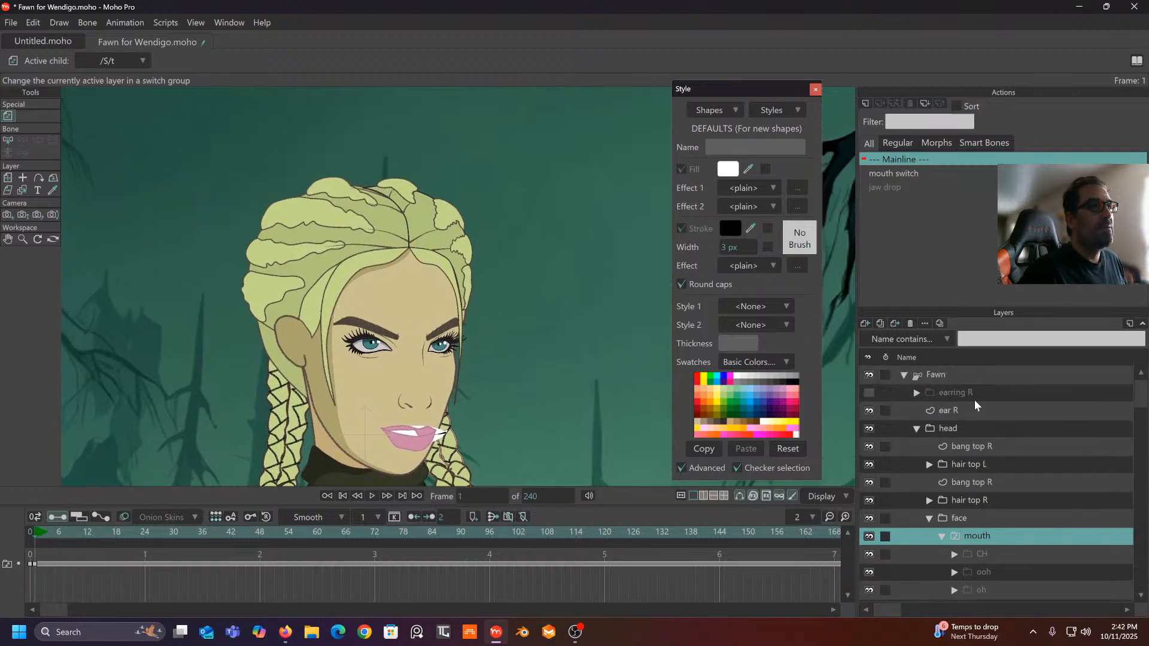
click(954, 376)
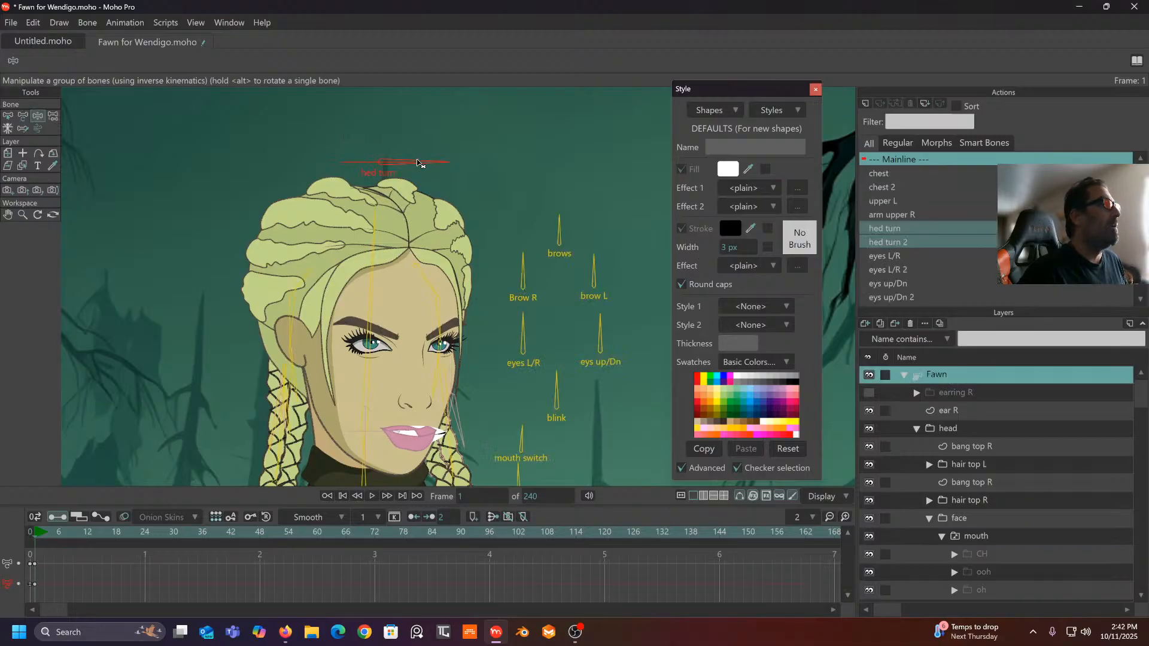
drag(419, 163, 382, 115)
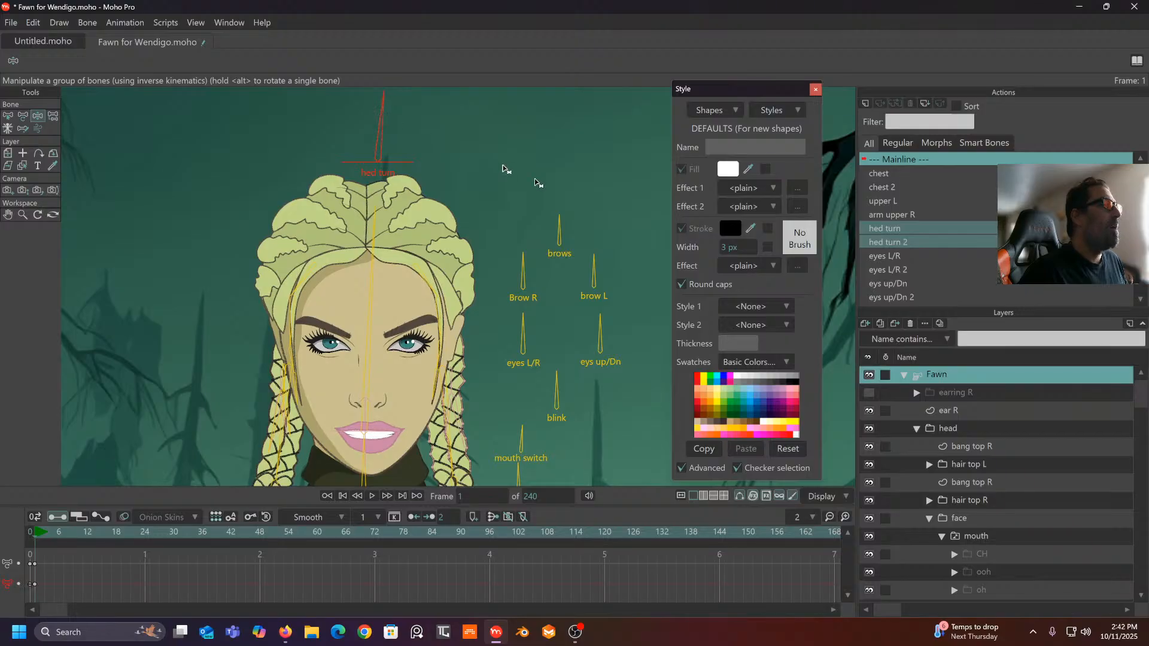
- Set the mouth switch layer's active mouth to normal mouth
right_click(998, 536)
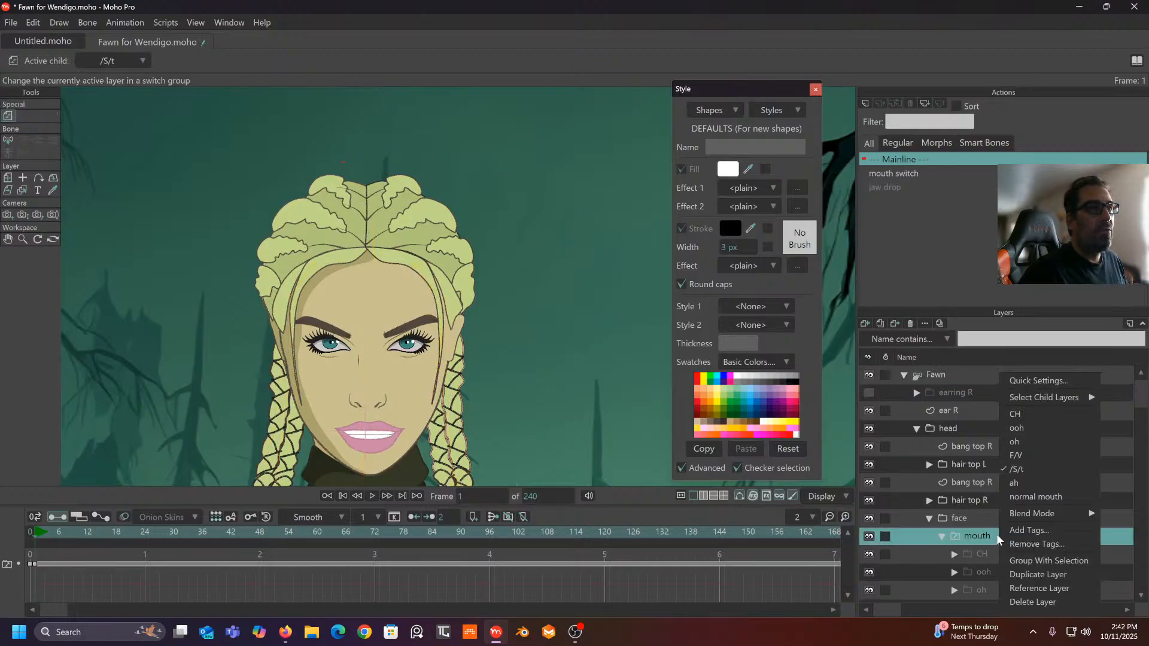
click(1018, 495)
scroll(988, 461, down, 1)
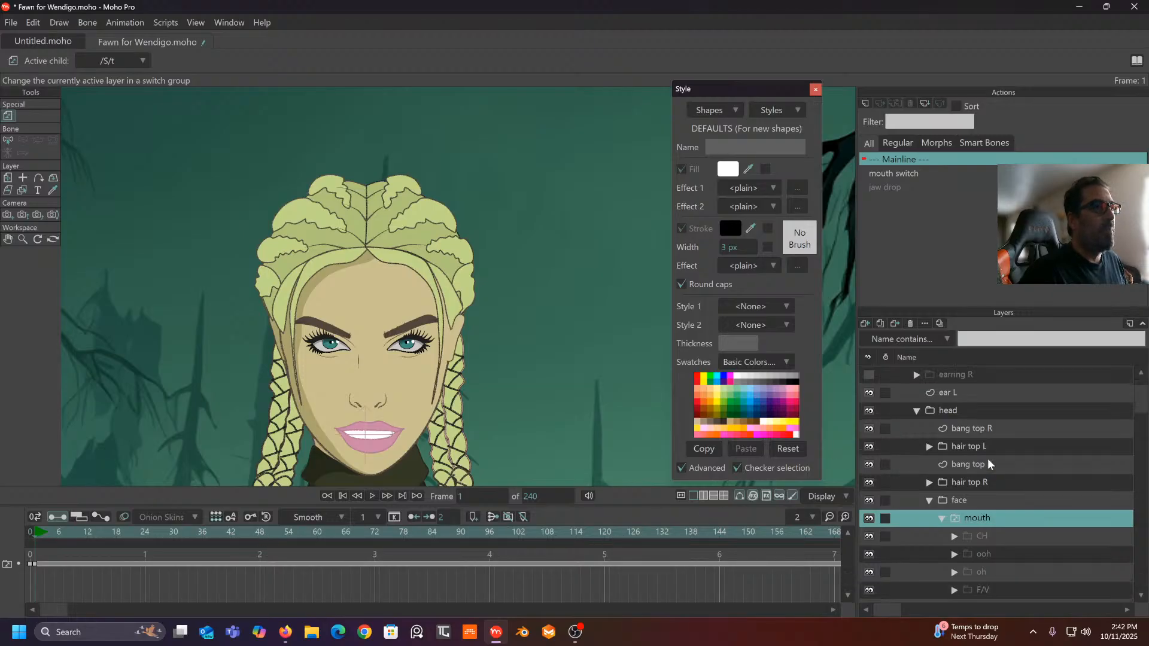
scroll(988, 459, down, 4)
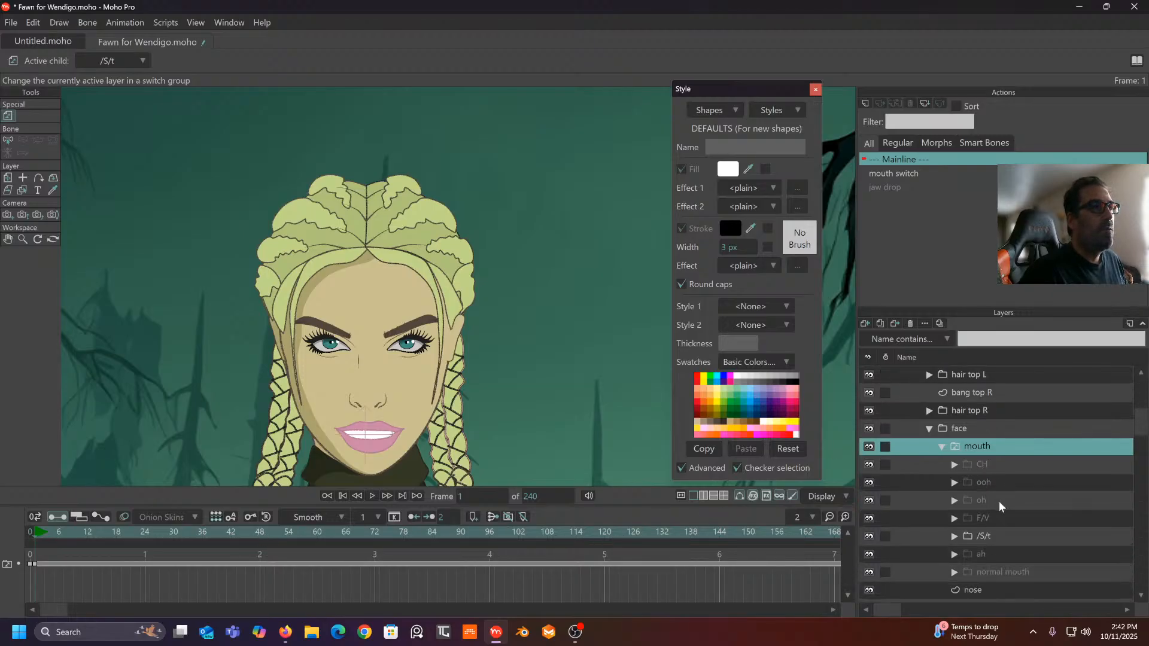
click(992, 571)
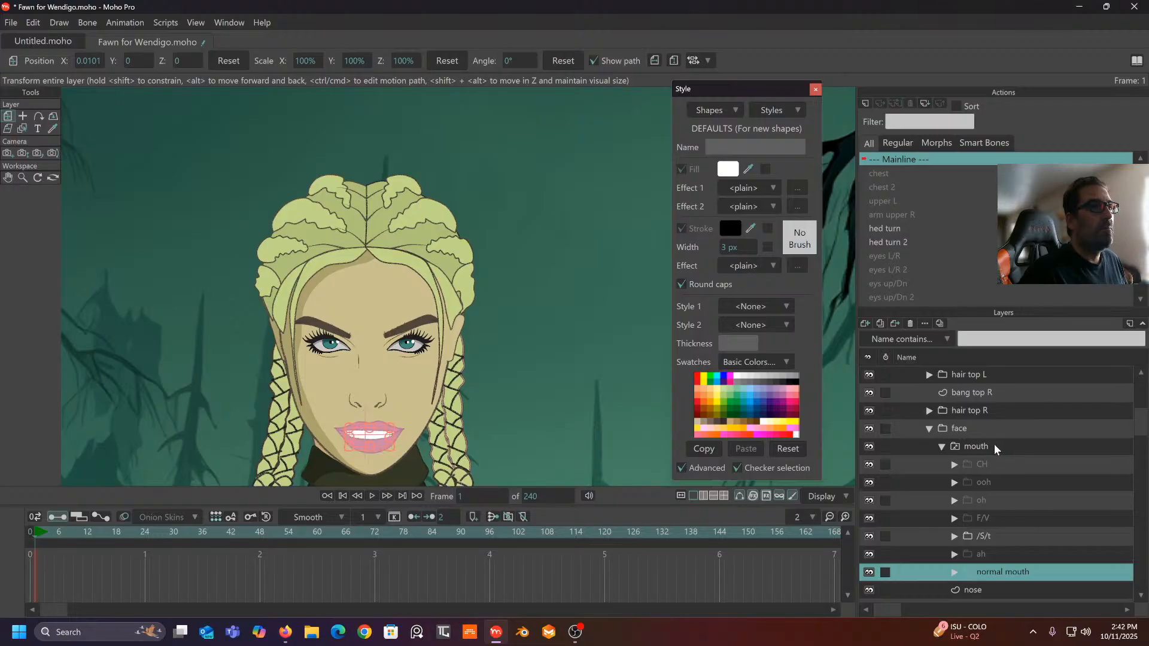
right_click(994, 444)
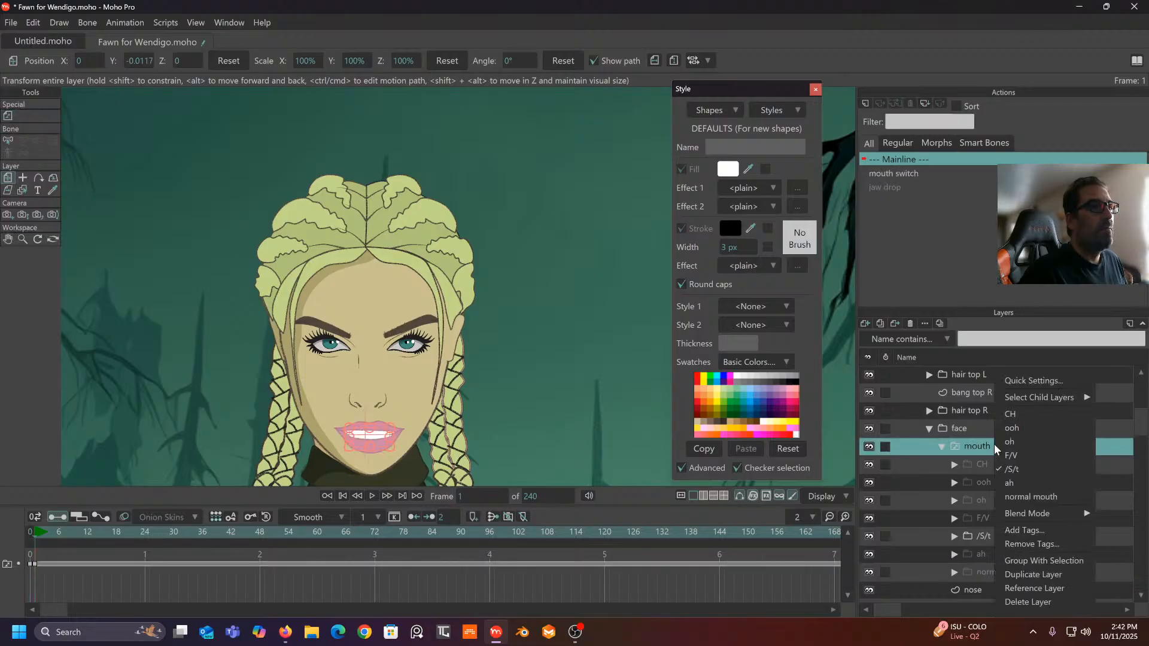
click(1025, 497)
- Scrub from frame 10 back to the start to preview, then reselect the Fawn bone layer
click(79, 529)
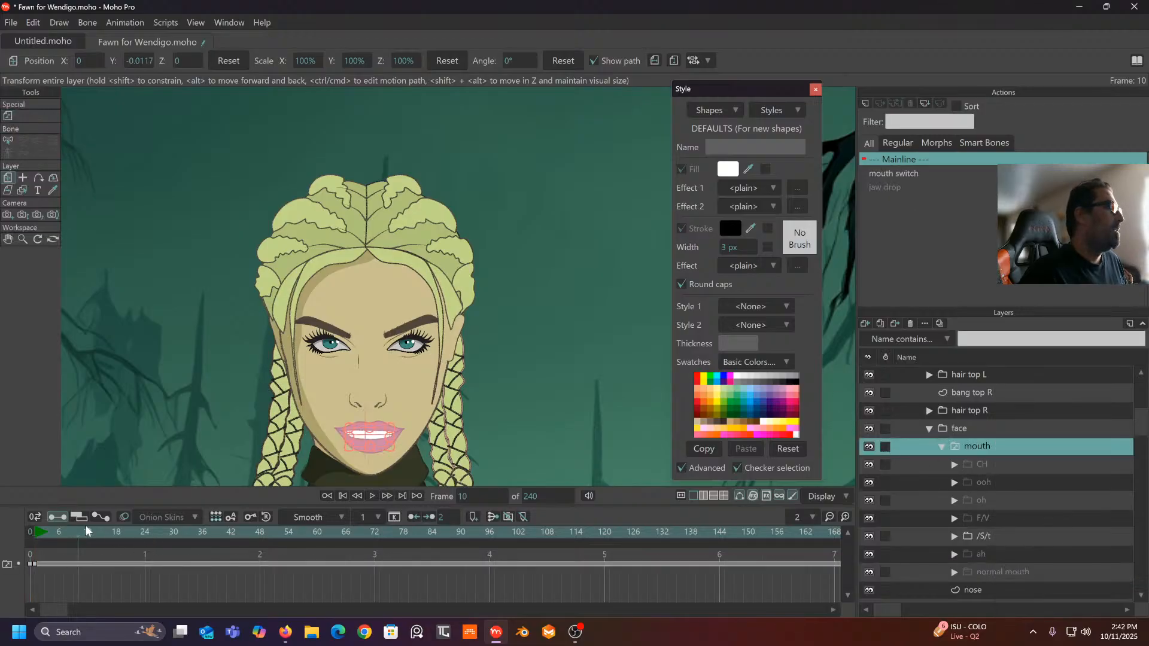
drag(103, 529, 36, 549)
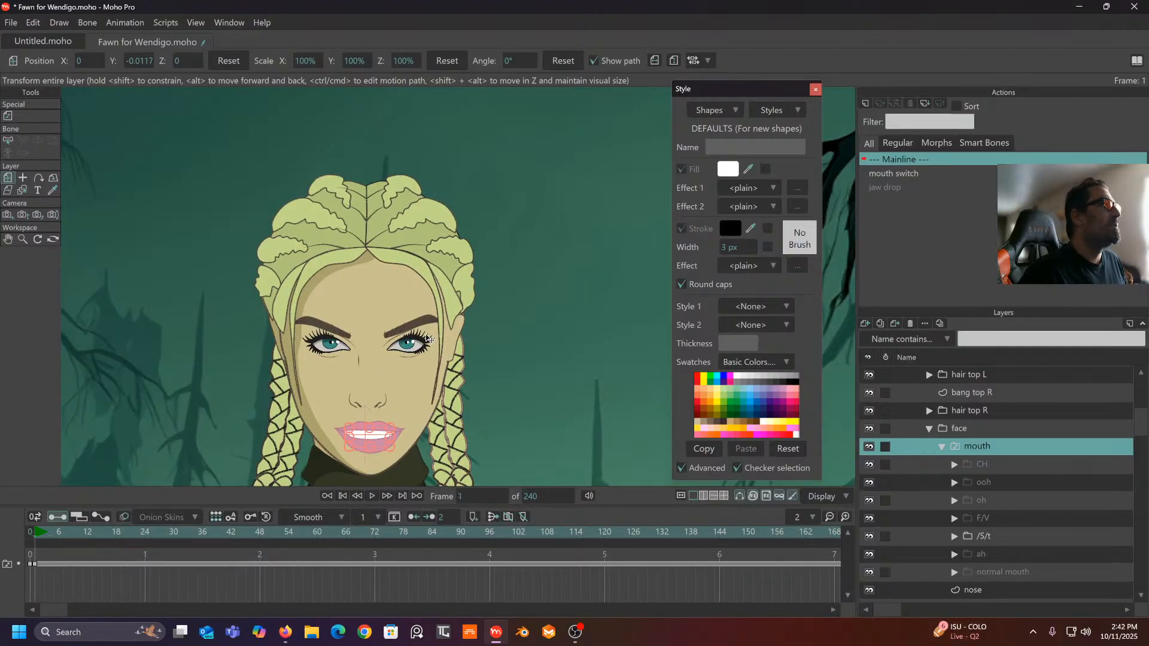
scroll(981, 394, up, 2)
scroll(981, 393, up, 1)
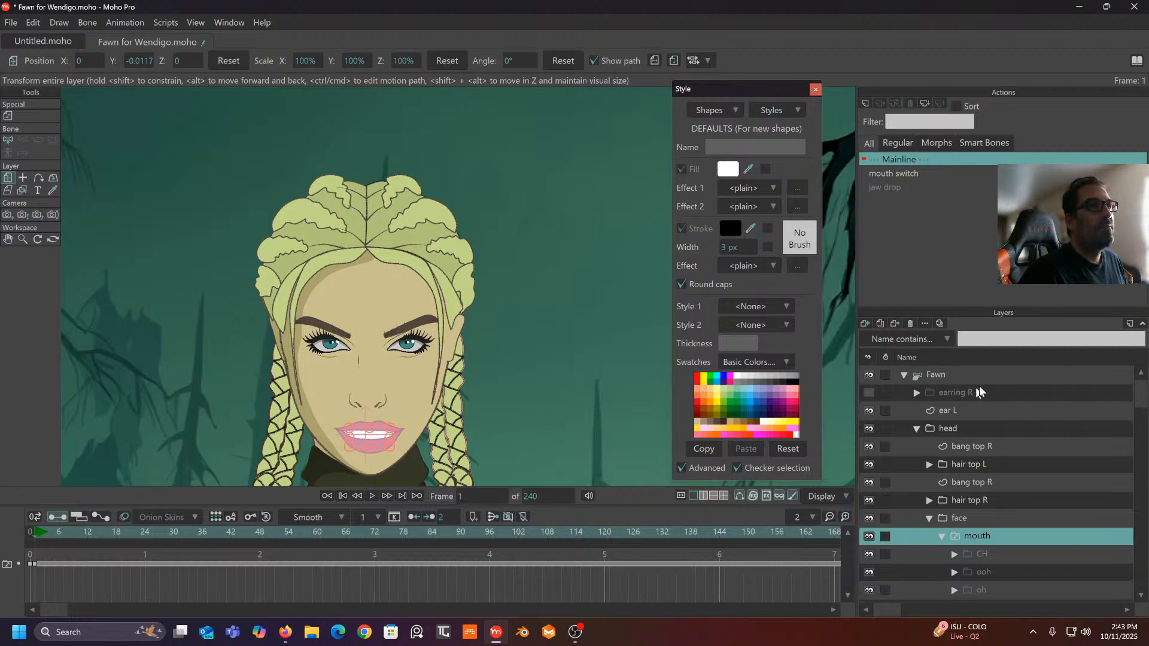
click(964, 374)
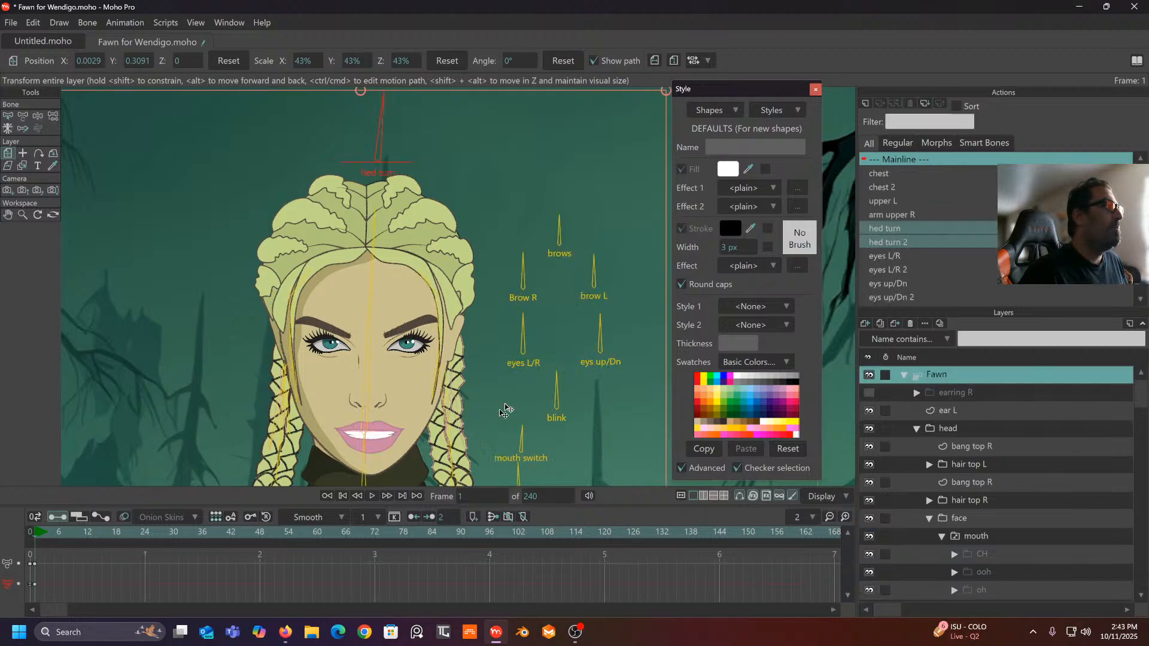
- Rotate the mouth switch bone to close the lips and turn the head to test them
scroll(477, 305, up, 2)
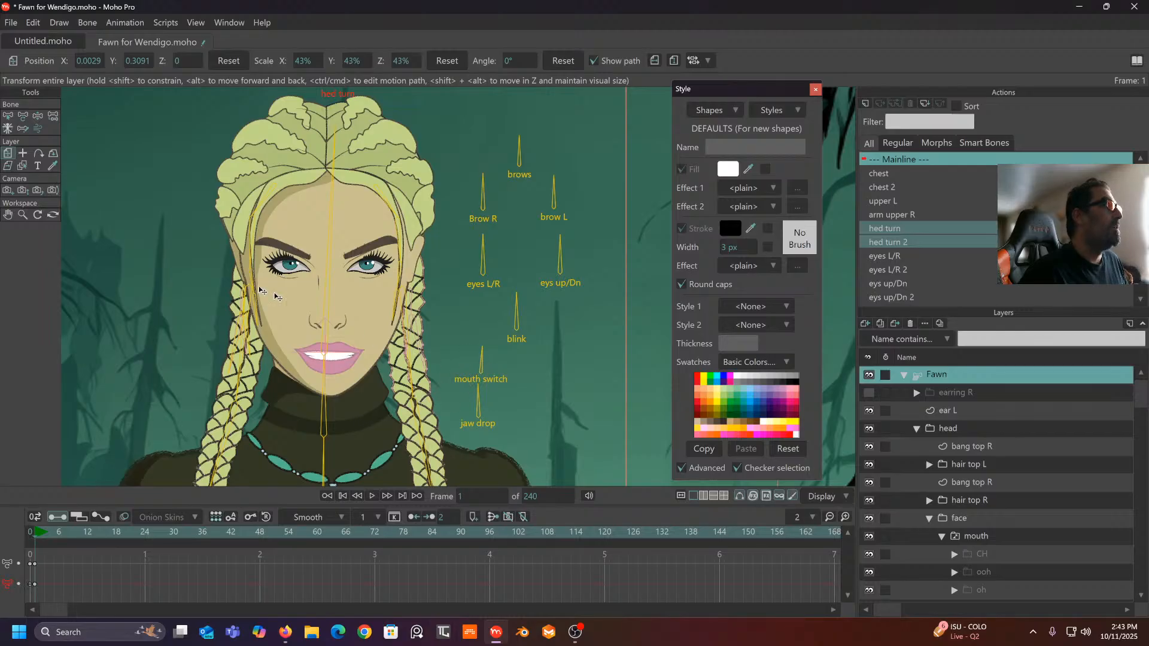
click(38, 116)
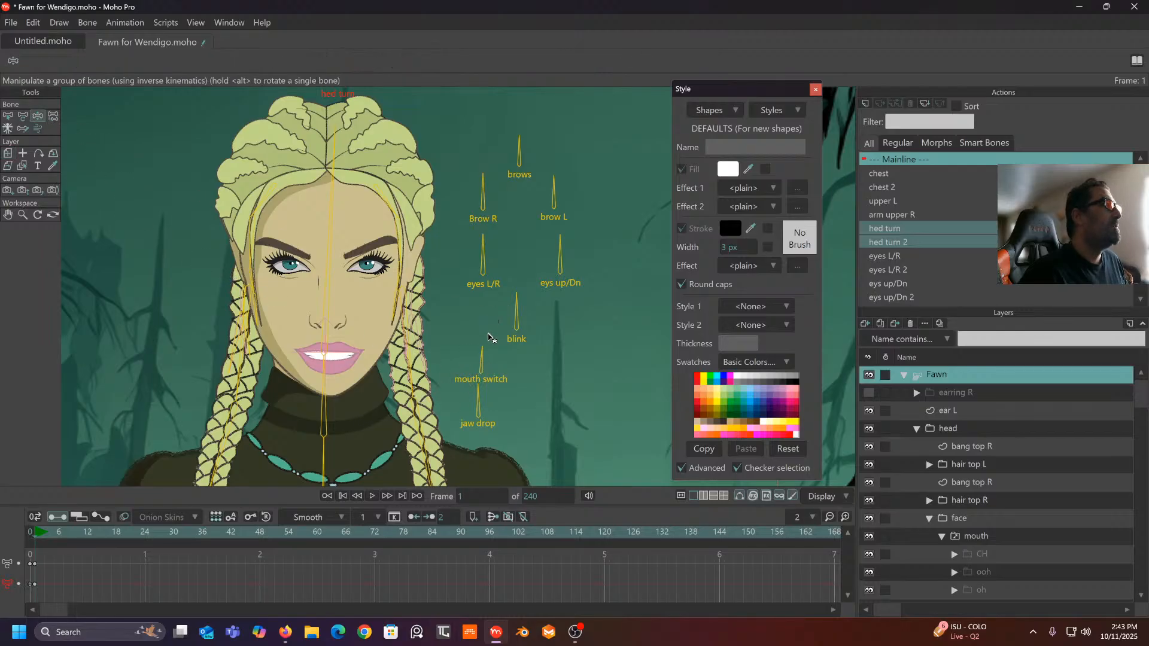
drag(483, 355, 446, 372)
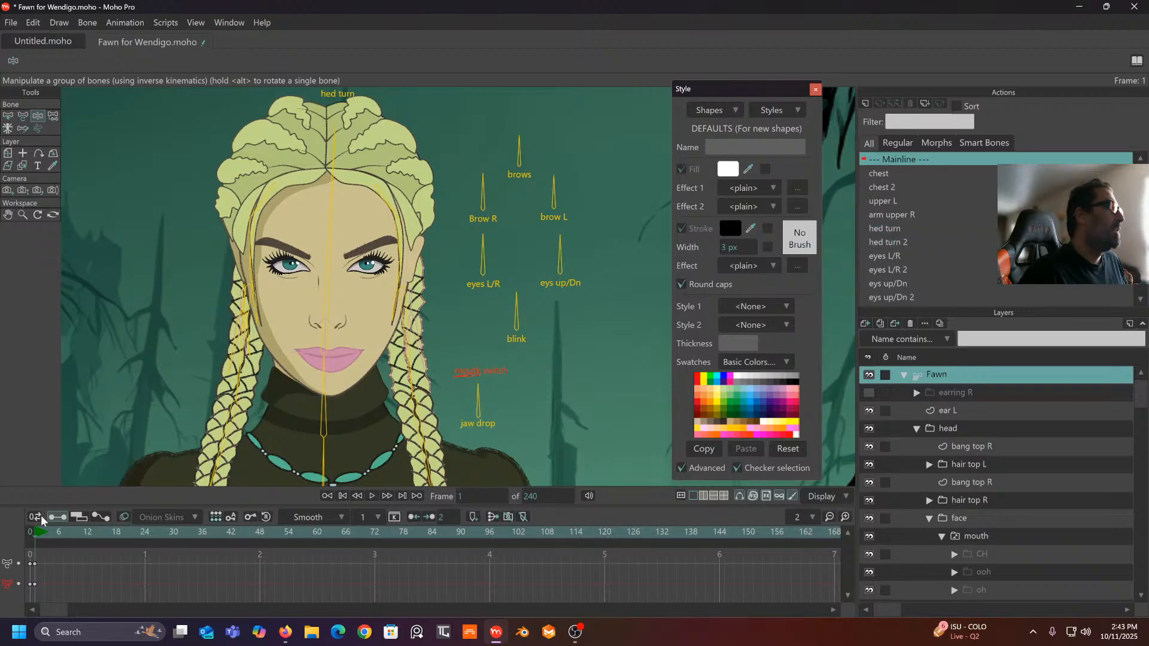
drag(308, 293, 306, 361)
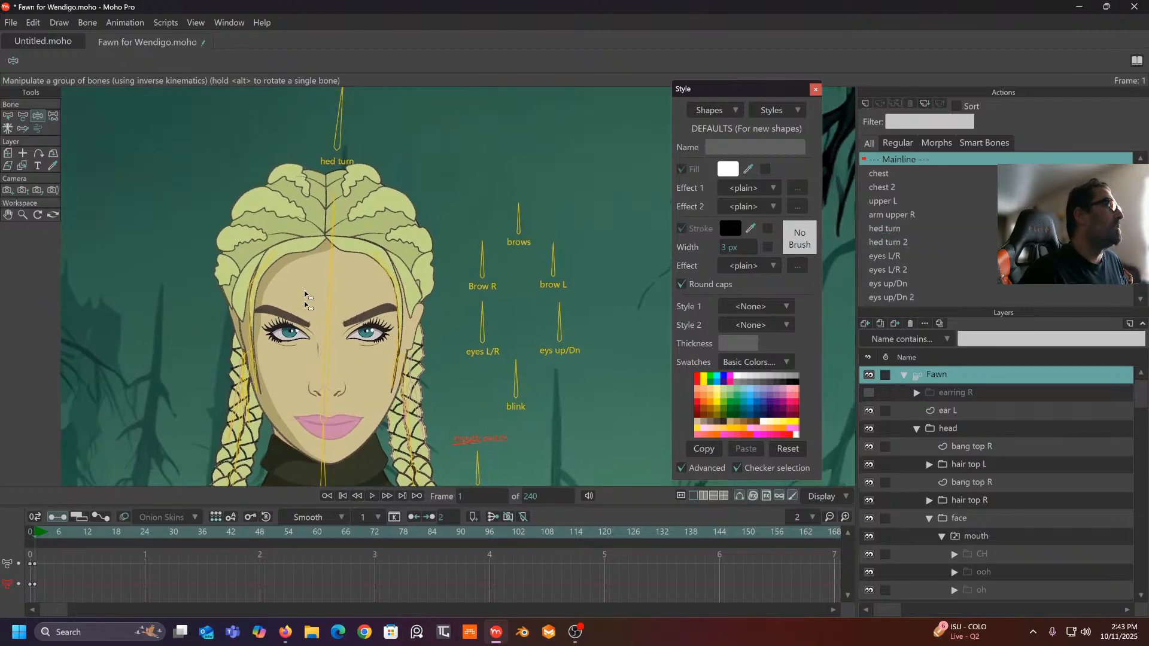
drag(342, 114, 274, 151)
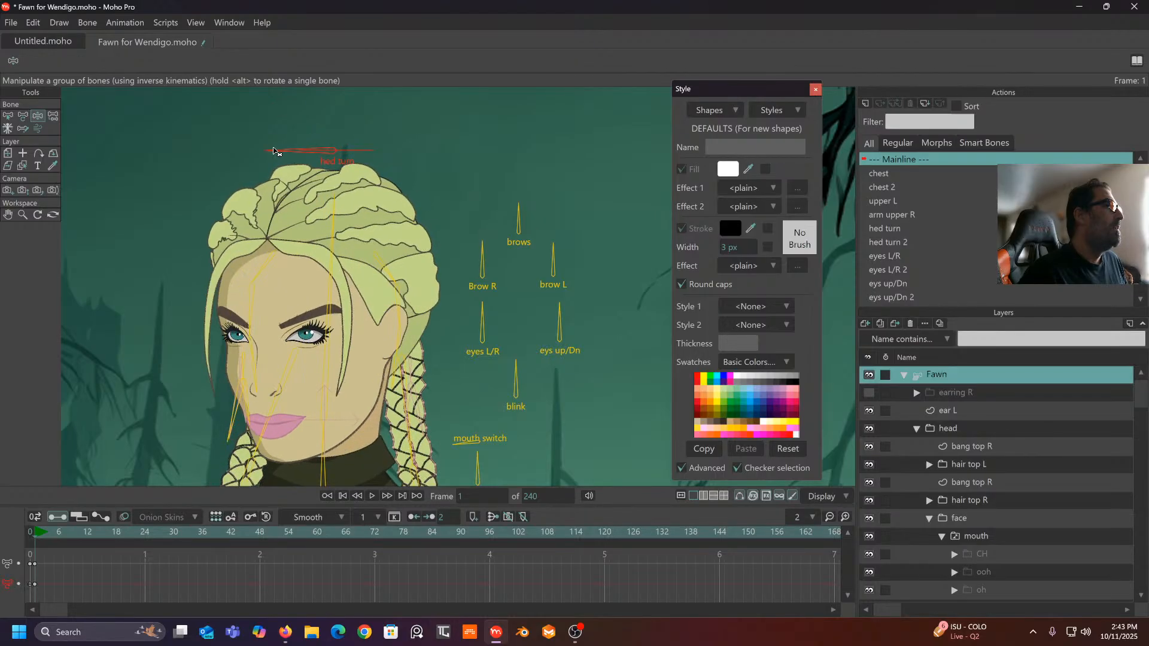
- Change the mouth shape, turn the head from left to right, and select the frame 0–1 keys
scroll(452, 288, down, 2)
drag(453, 287, 456, 246)
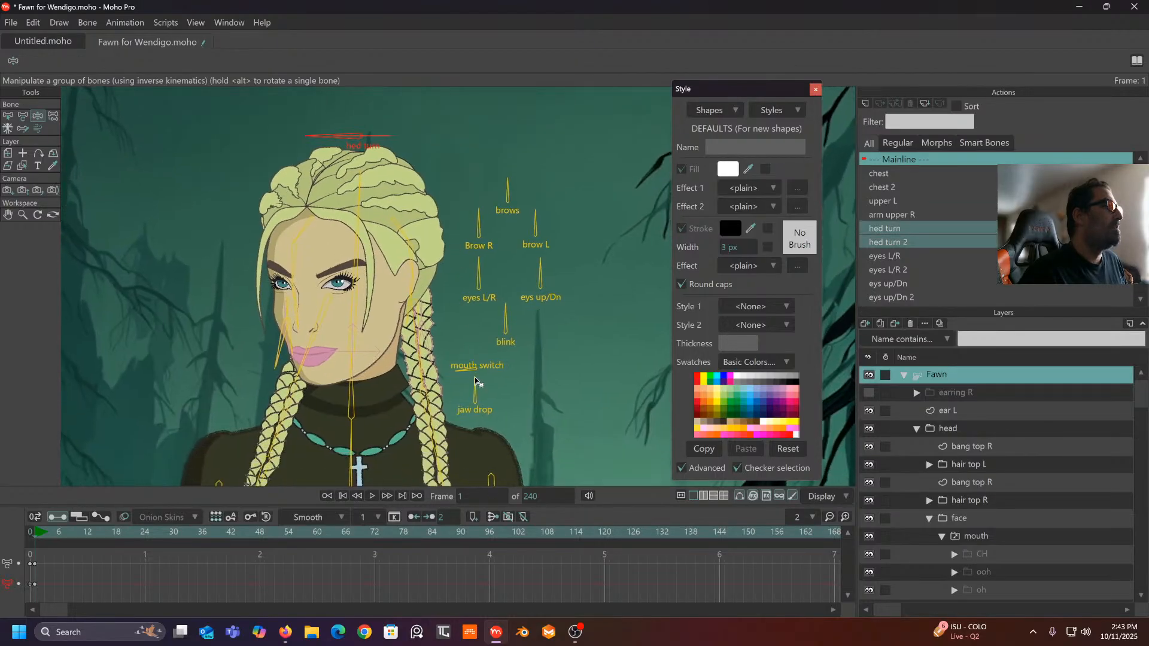
drag(477, 382, 455, 349)
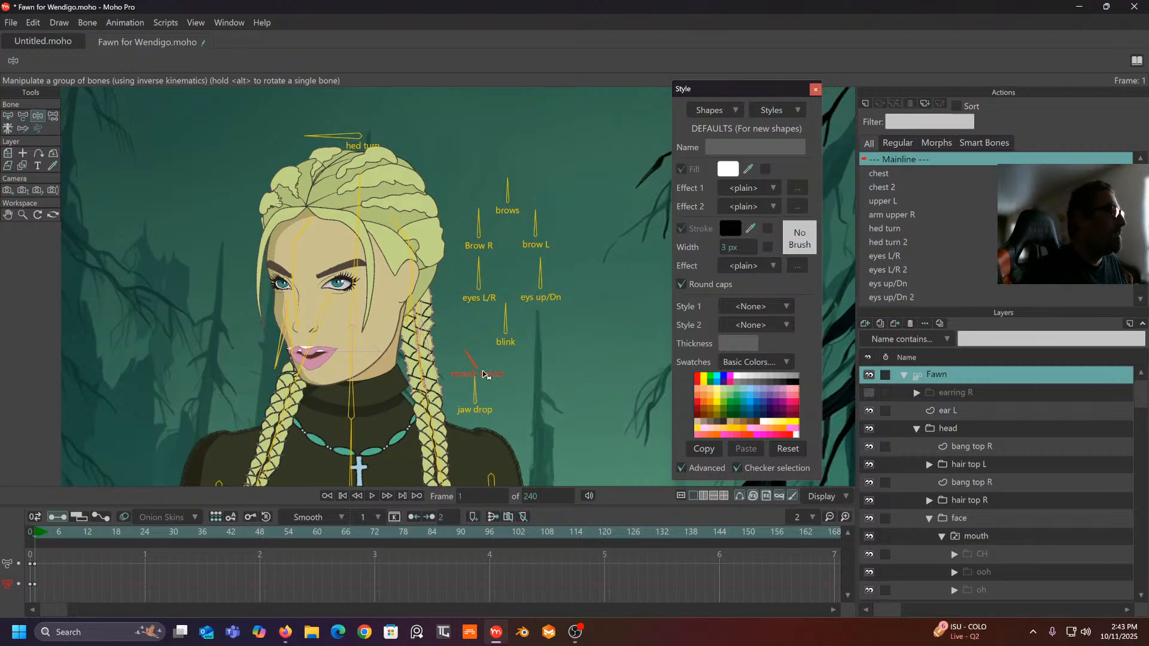
drag(328, 138, 377, 116)
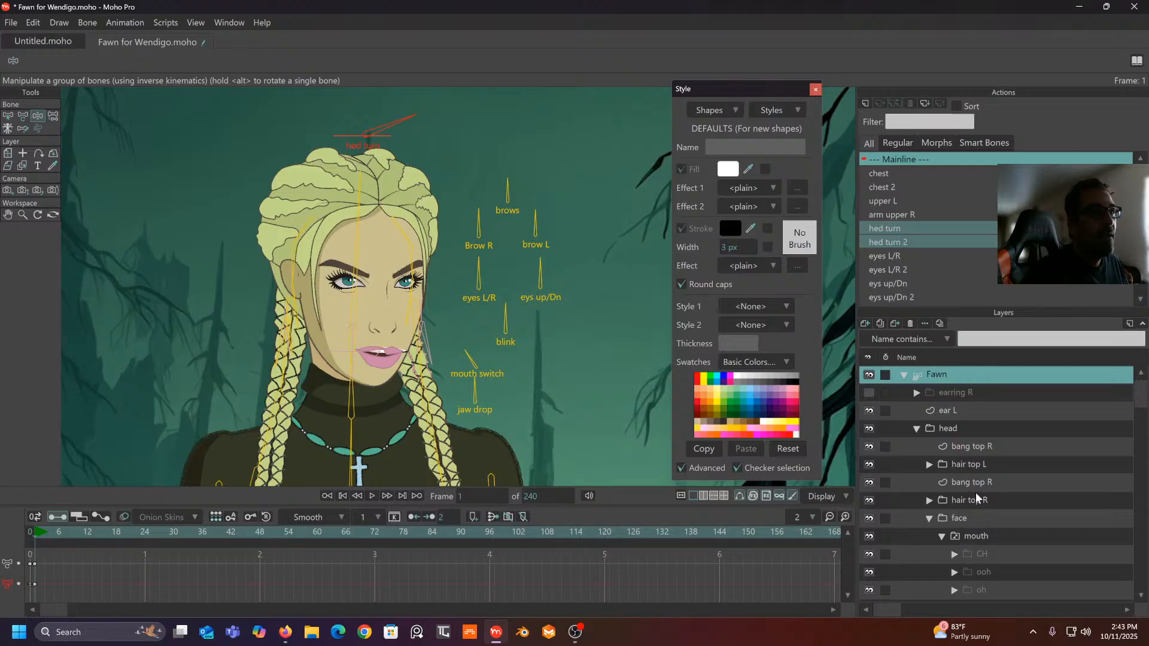
scroll(976, 493, down, 2)
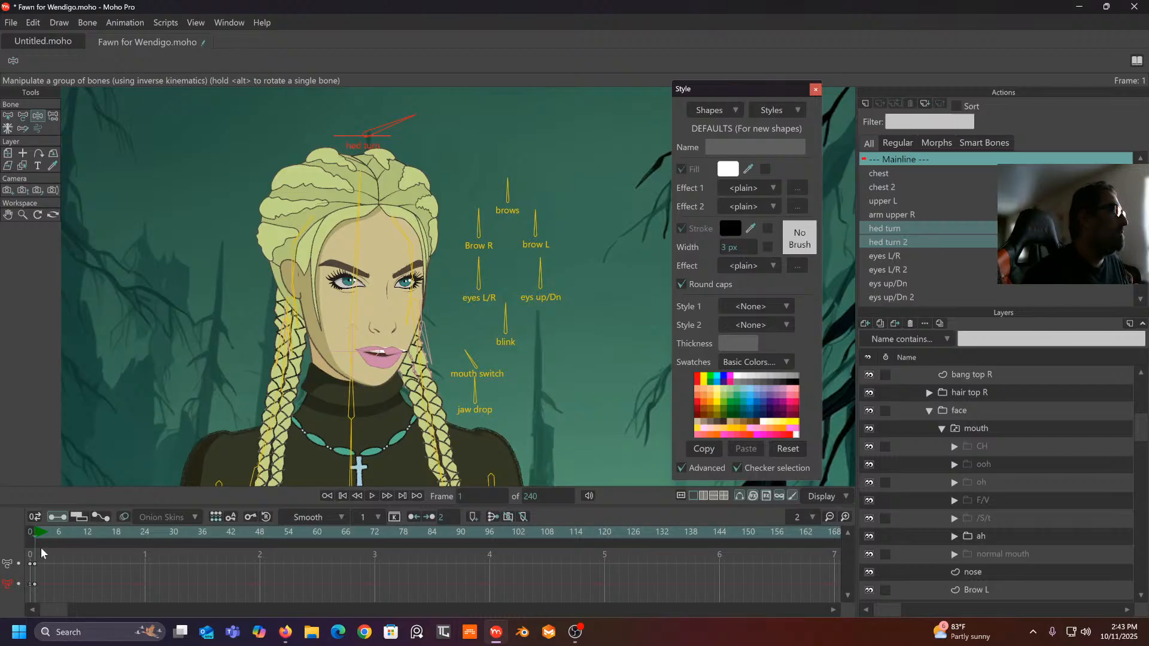
drag(46, 558, 8, 616)
- Delete the test keyframes, return to frame 0, and open the hed turn action to preview it
key(Delete)
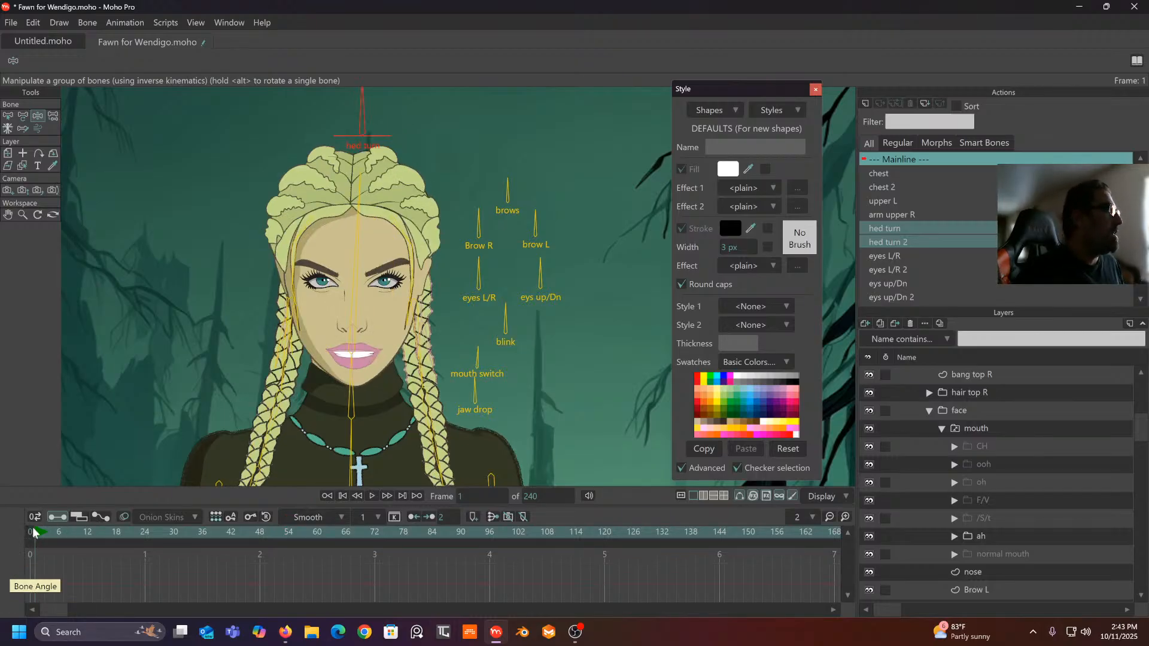
click(33, 532)
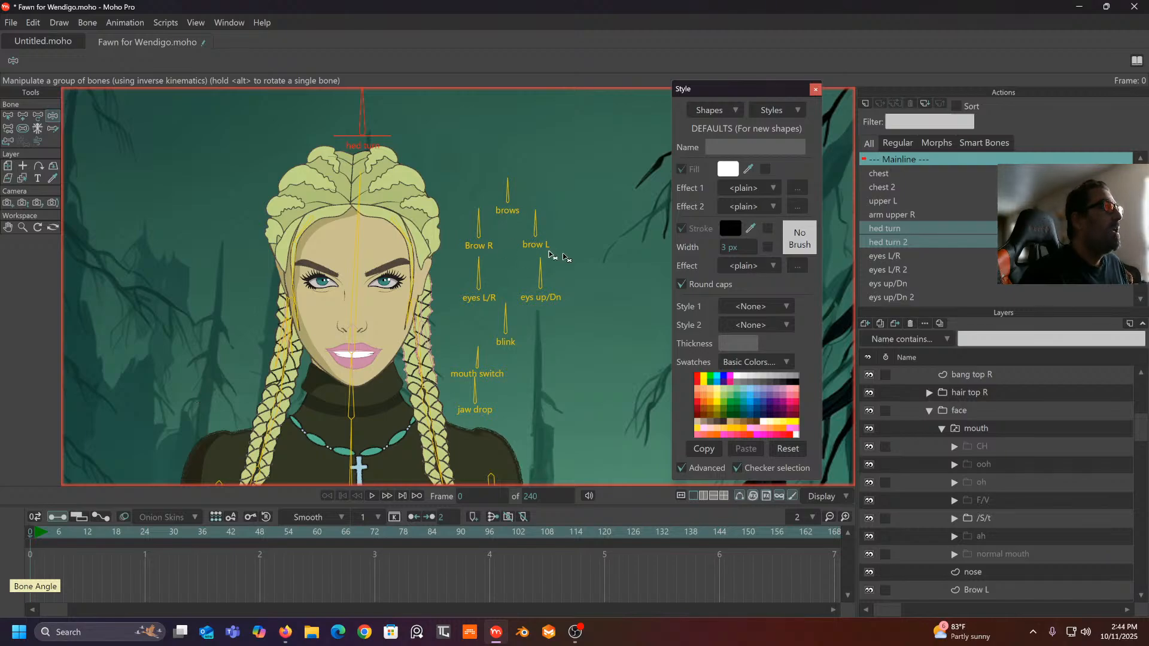
double_click(915, 229)
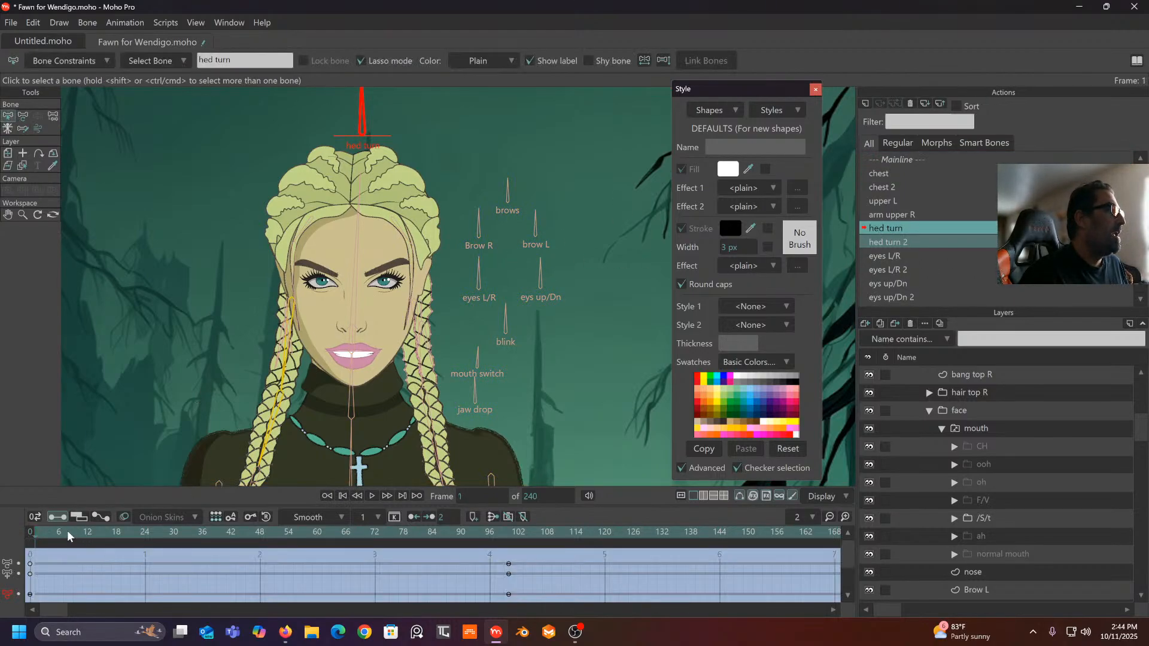
drag(67, 530, 511, 576)
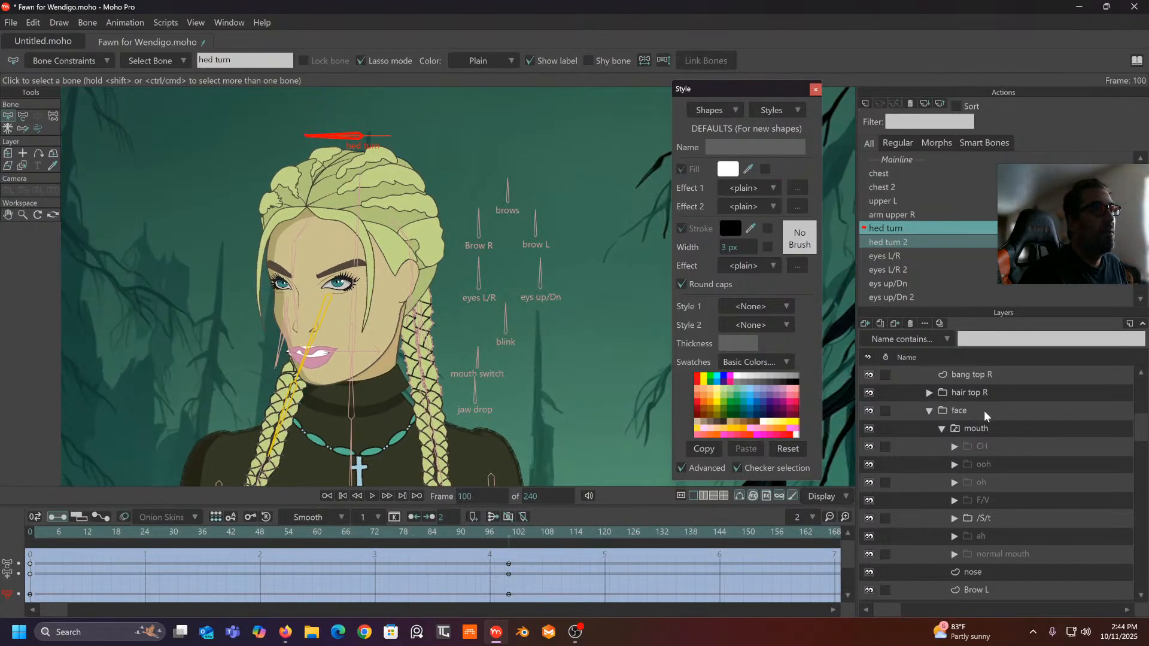
- Select the /S/t mouth layer and expand its group to show the lip and teeth layers
scroll(984, 411, down, 2)
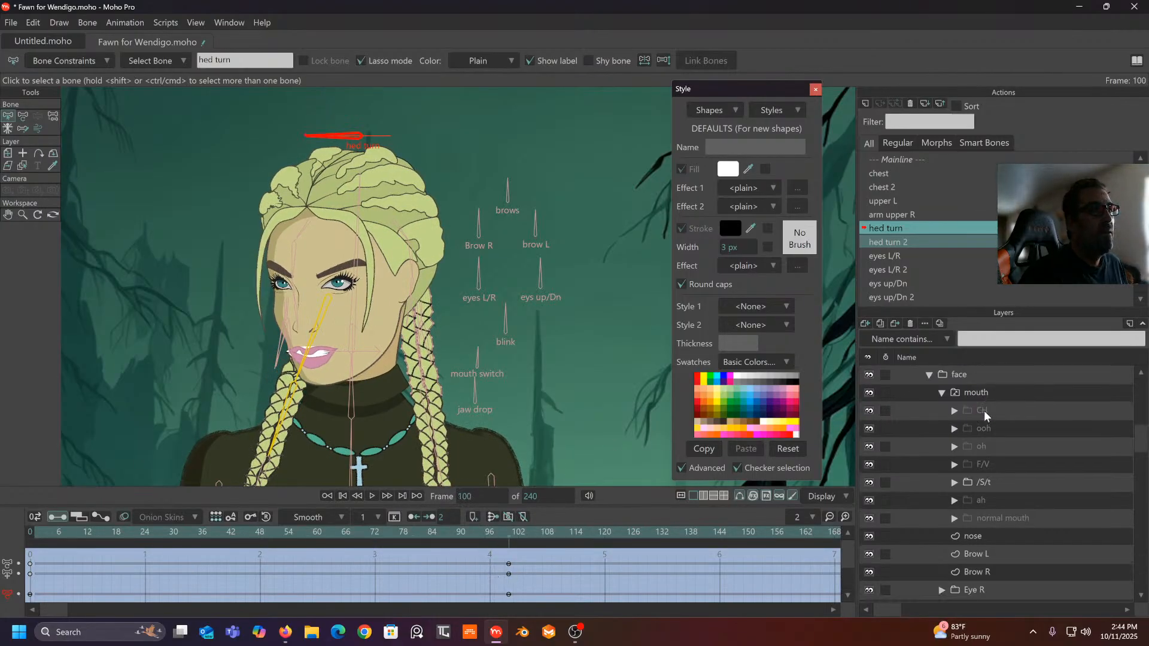
click(981, 483)
scroll(367, 292, up, 3)
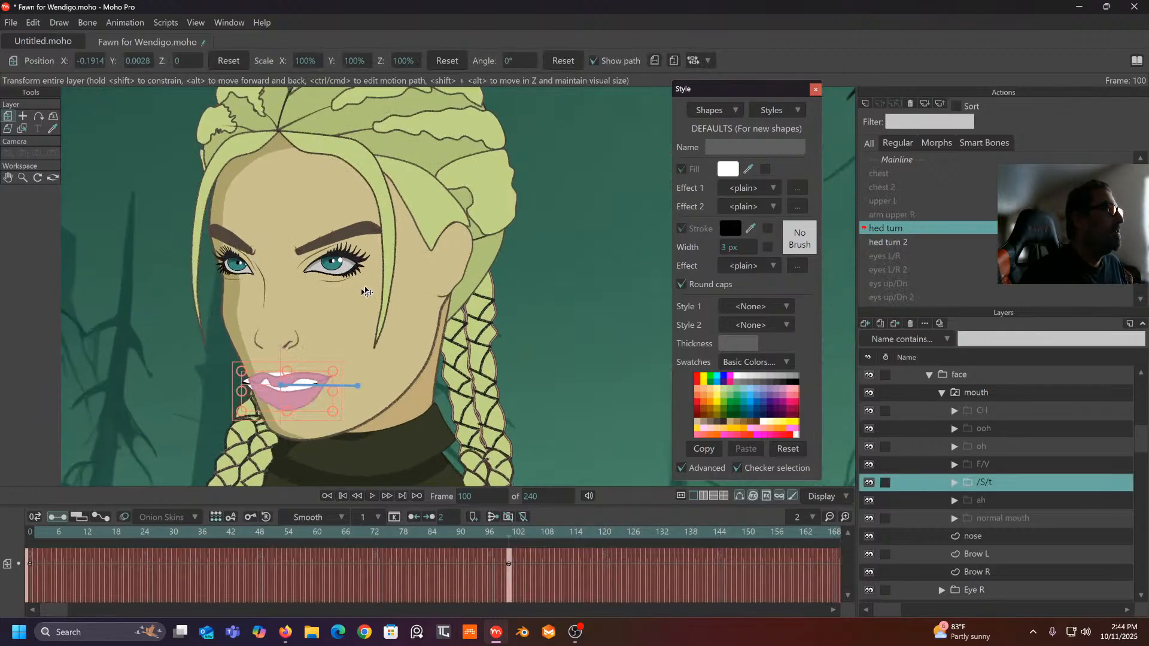
scroll(367, 292, up, 2)
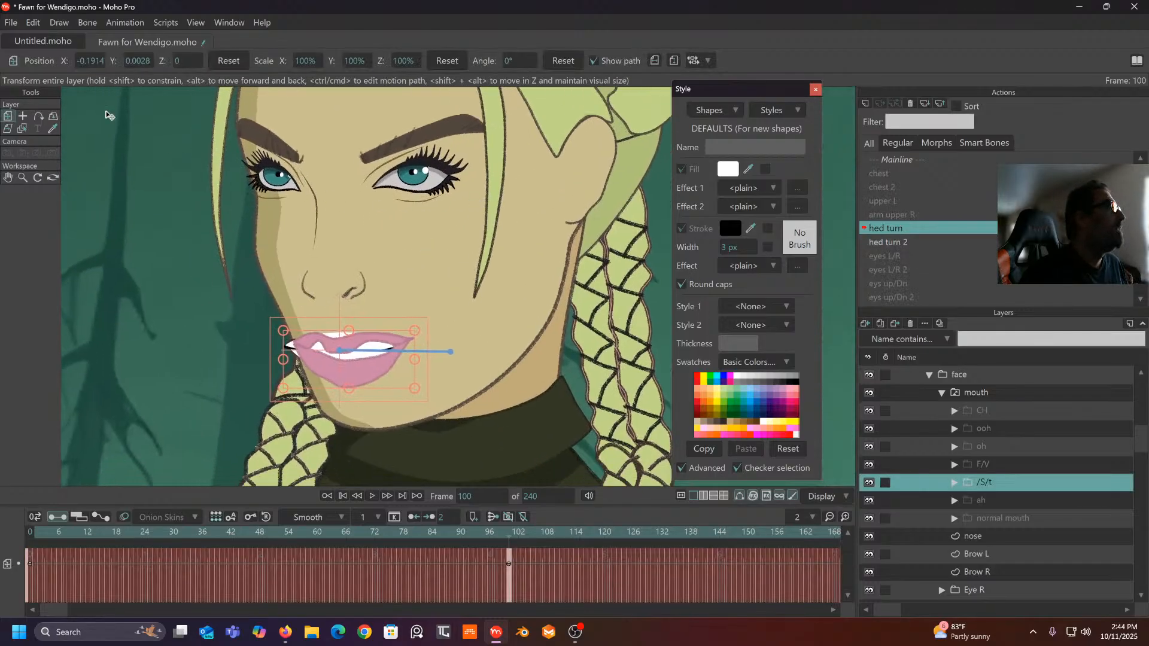
click(954, 482)
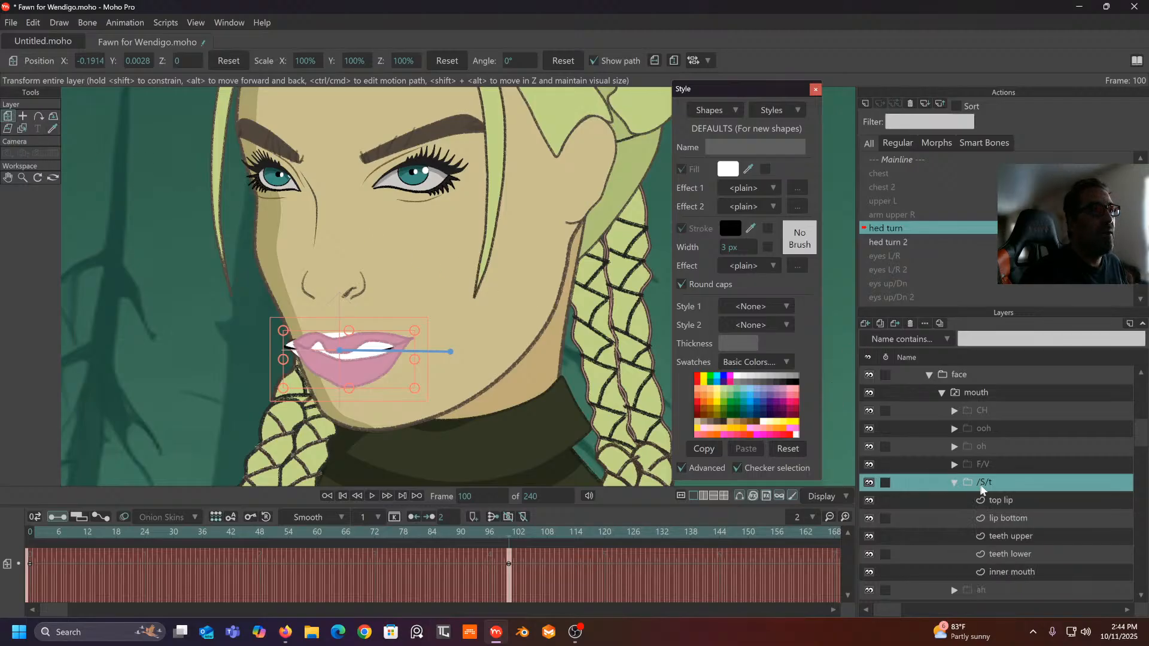
scroll(989, 489, down, 2)
- Shift the upper teeth's corner right and pull their top edge down with Transform Points
click(997, 502)
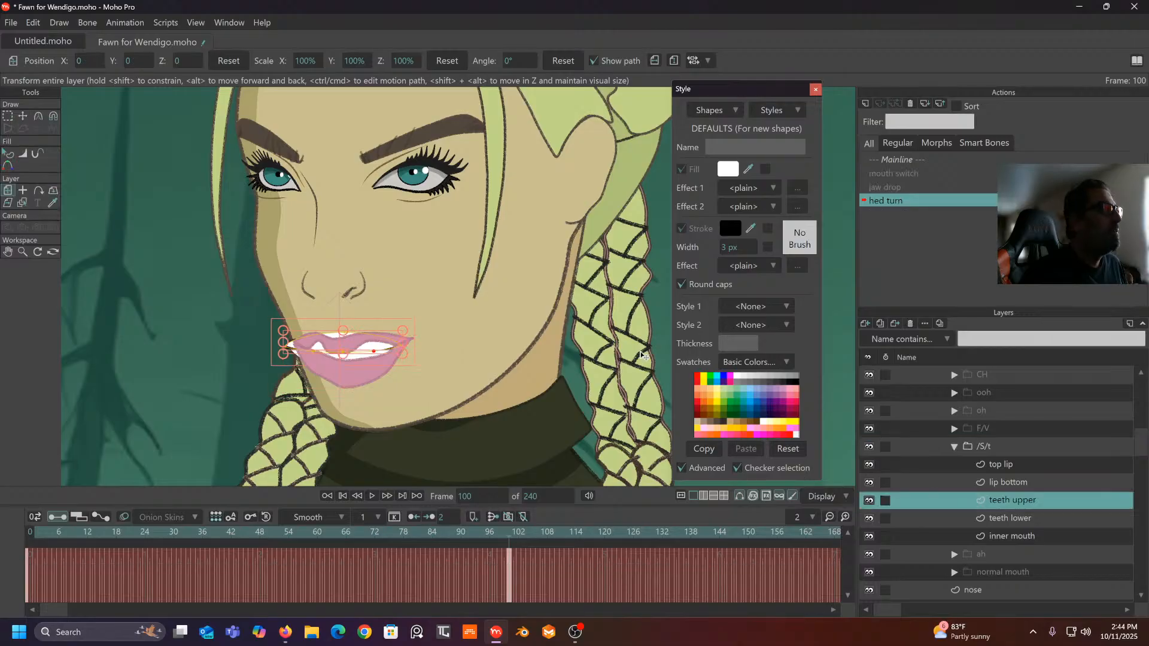
scroll(304, 347, up, 3)
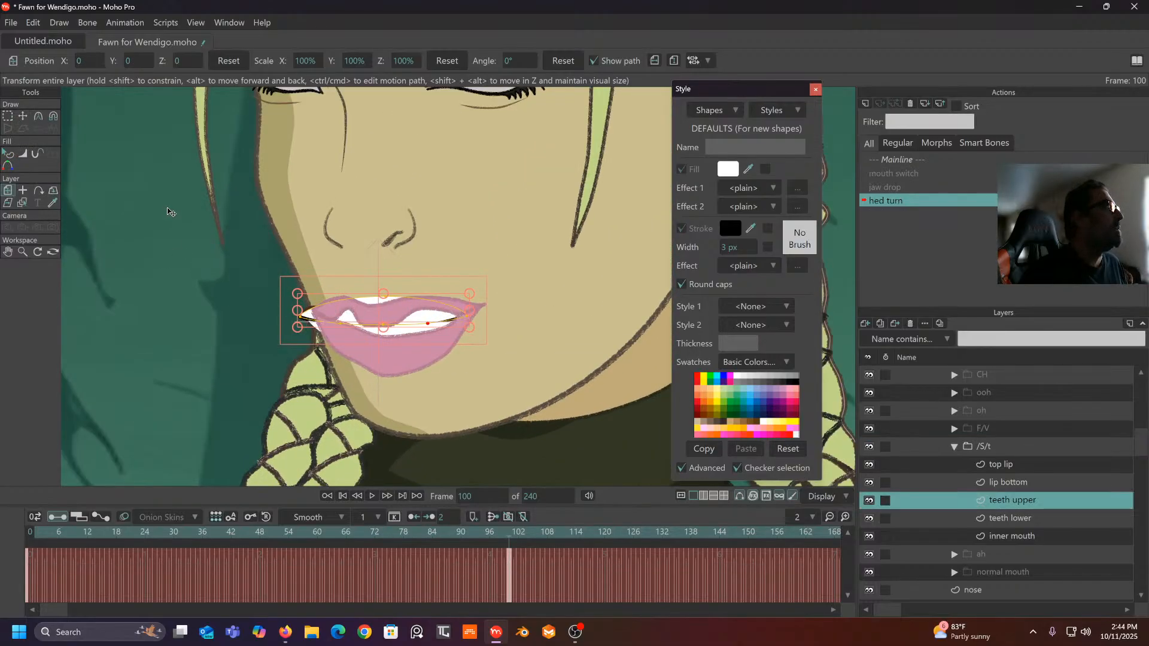
key(t)
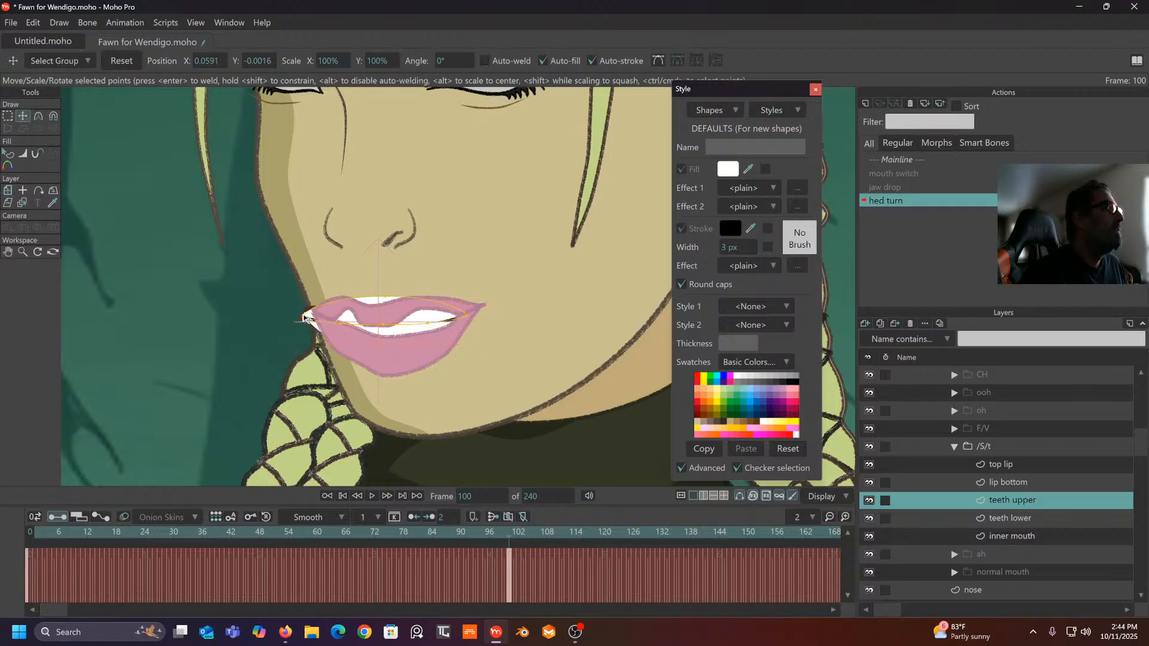
drag(304, 318, 316, 319)
drag(388, 304, 381, 312)
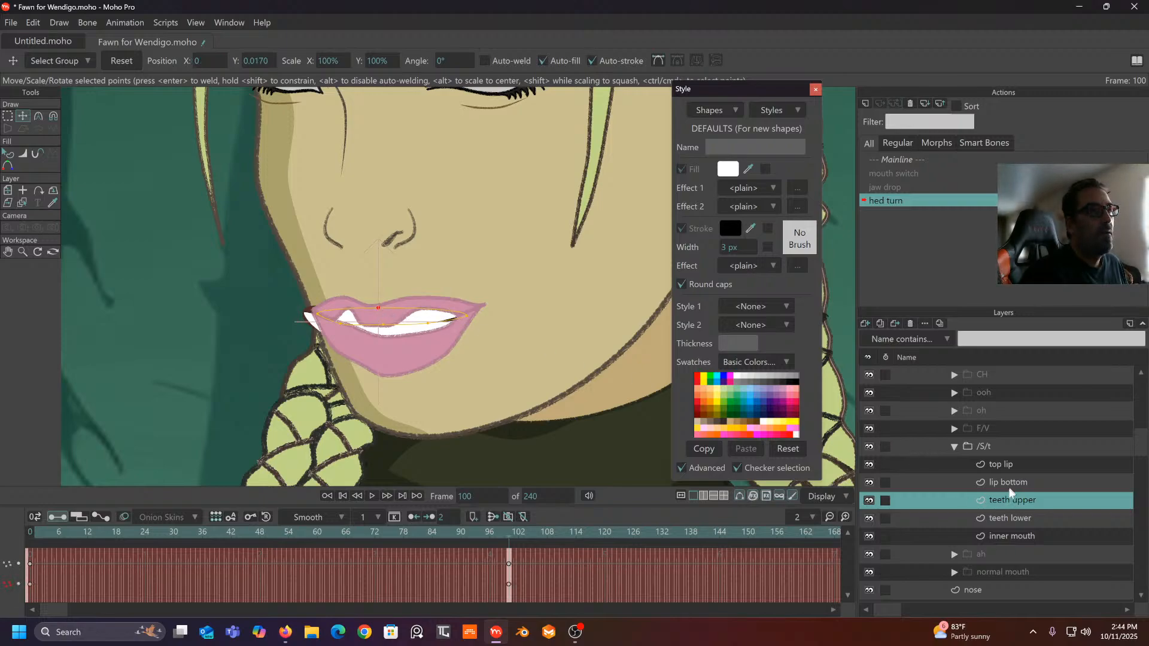
- Select the lower teeth's left corner, then move two bottom-lip points down and left
click(1010, 517)
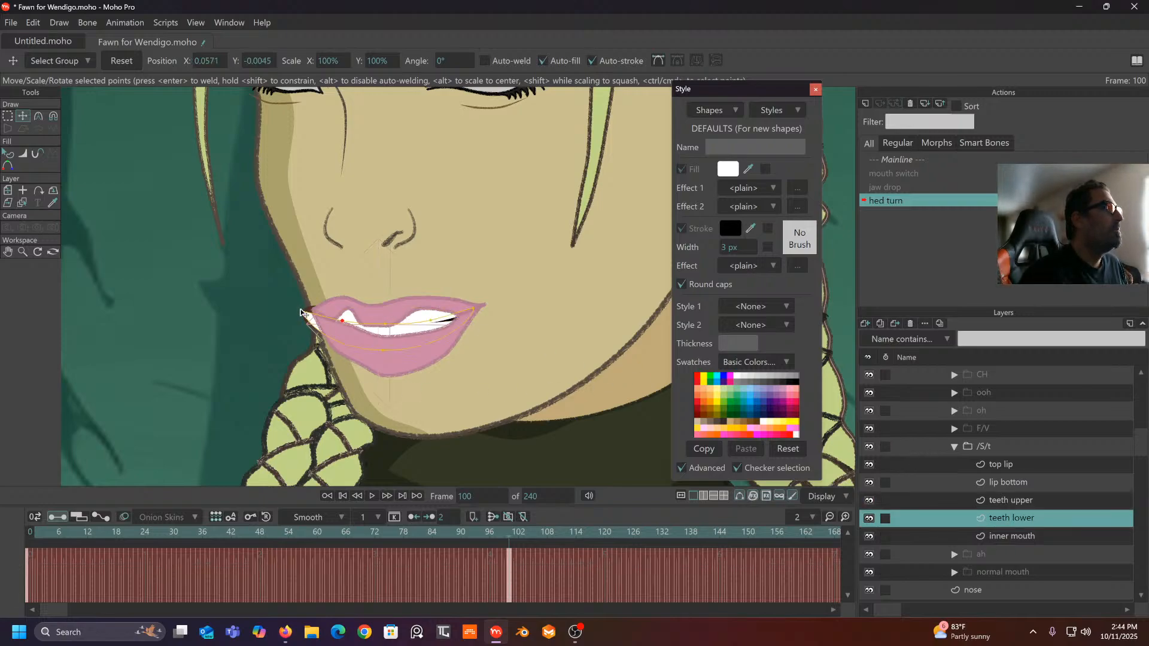
click(321, 317)
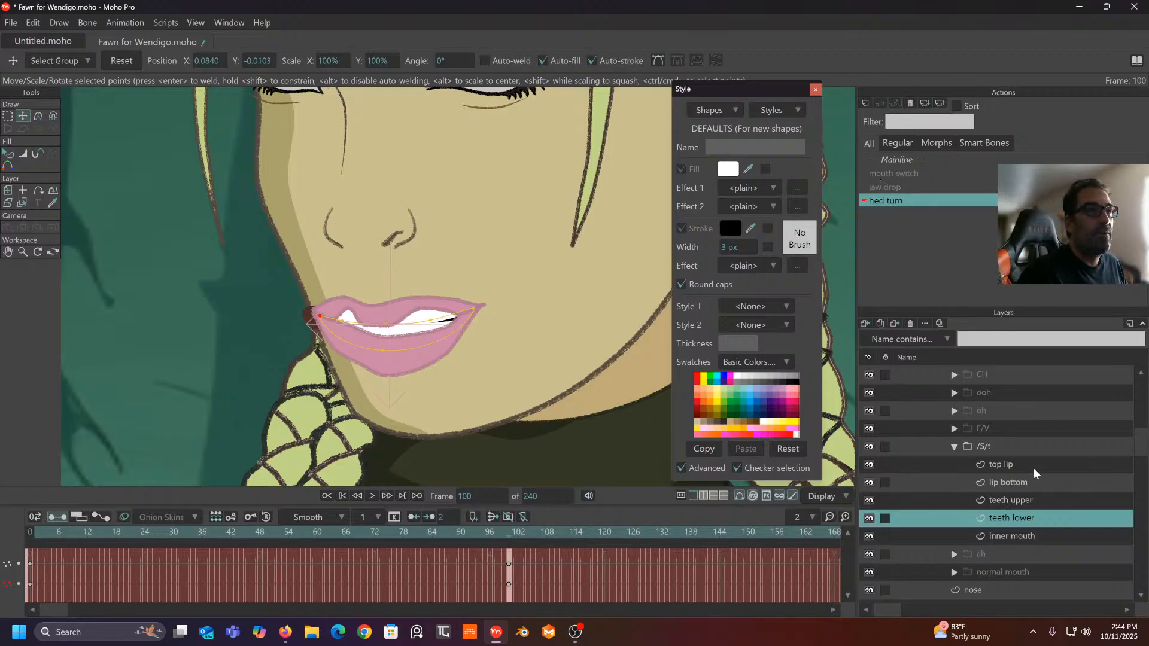
click(1001, 480)
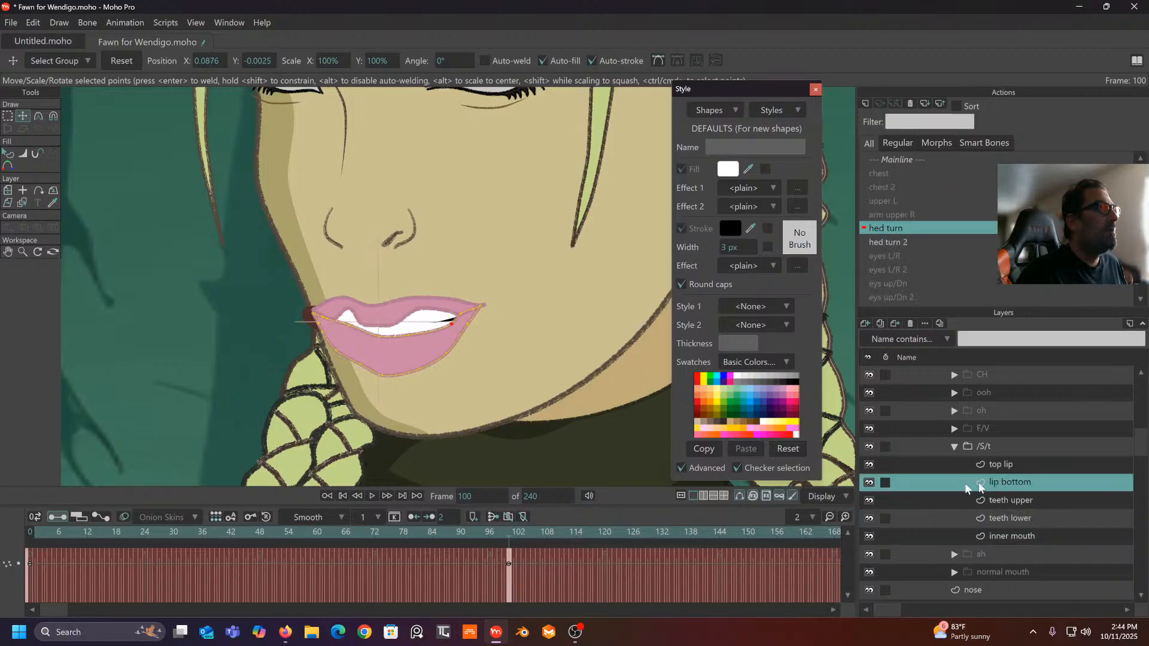
drag(361, 369, 357, 372)
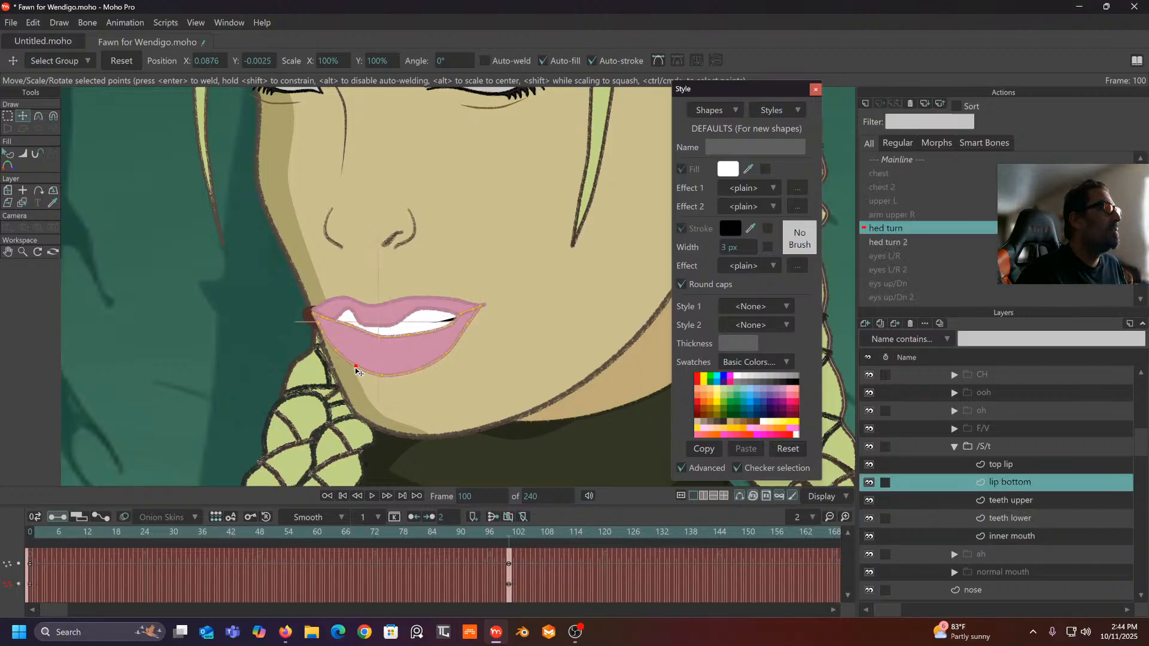
click(372, 338)
drag(352, 333, 345, 338)
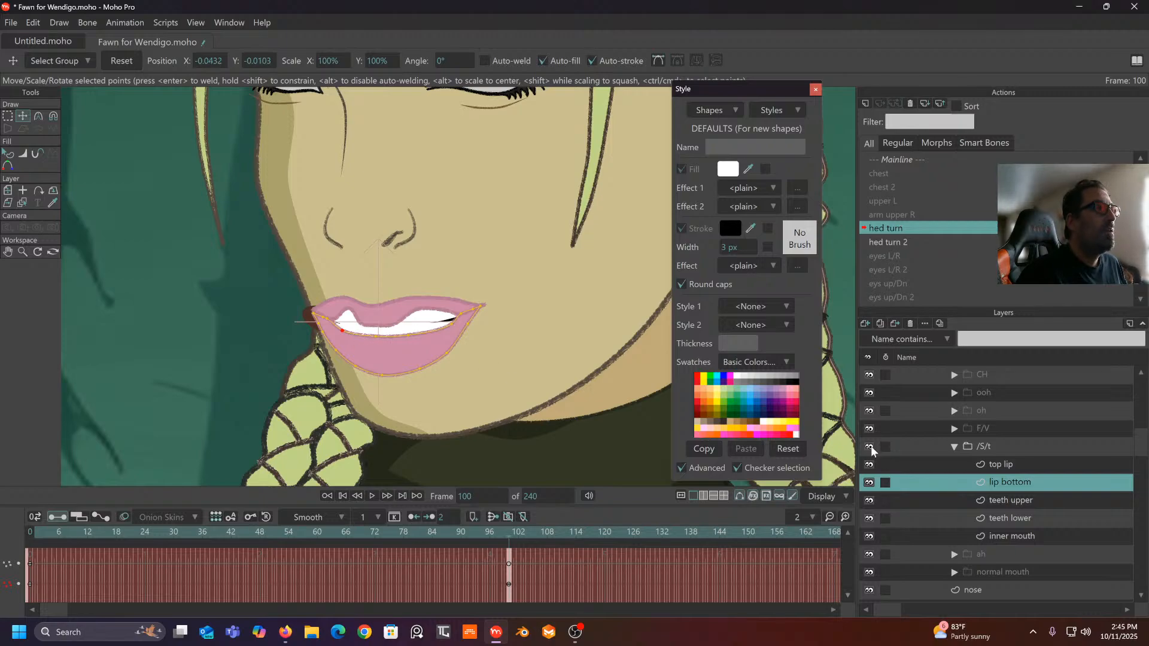
click(1011, 464)
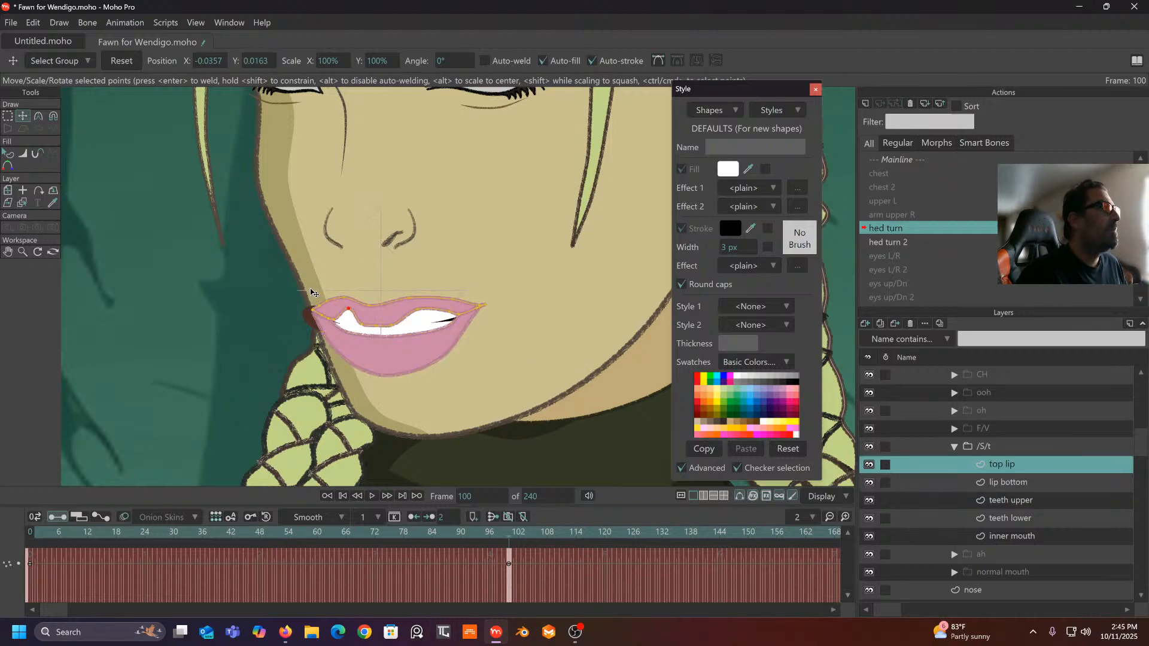
- Move the top-lip point and outer corner, and shift the inner mouth's corner right
drag(362, 314, 386, 297)
click(375, 310)
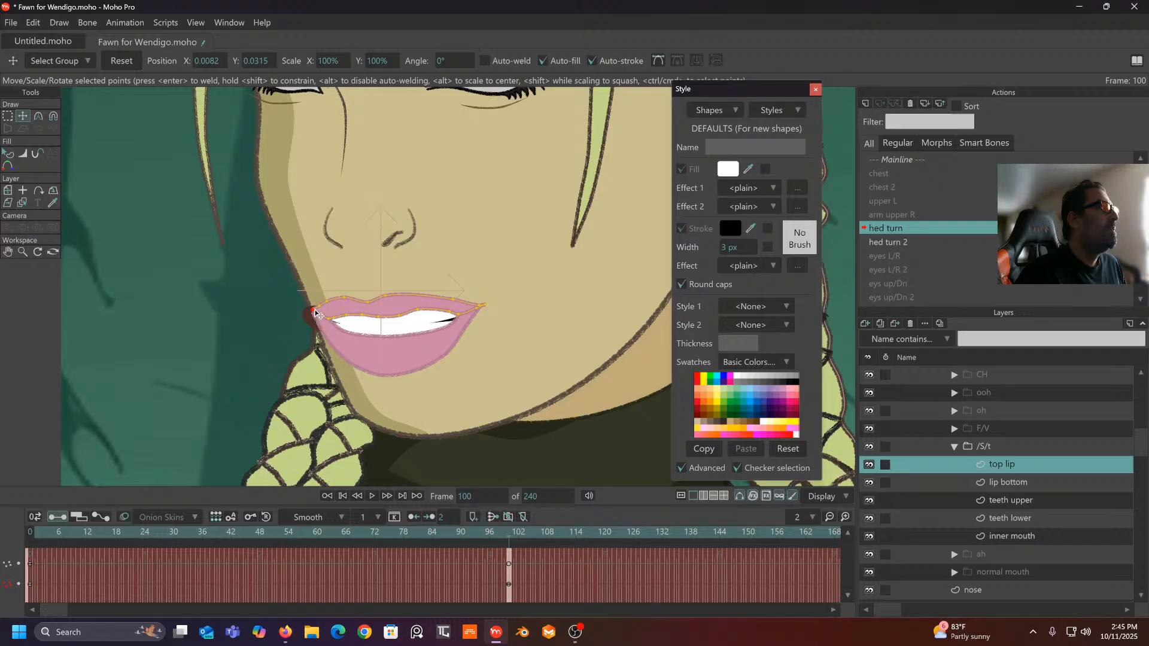
drag(316, 314, 314, 313)
click(1018, 534)
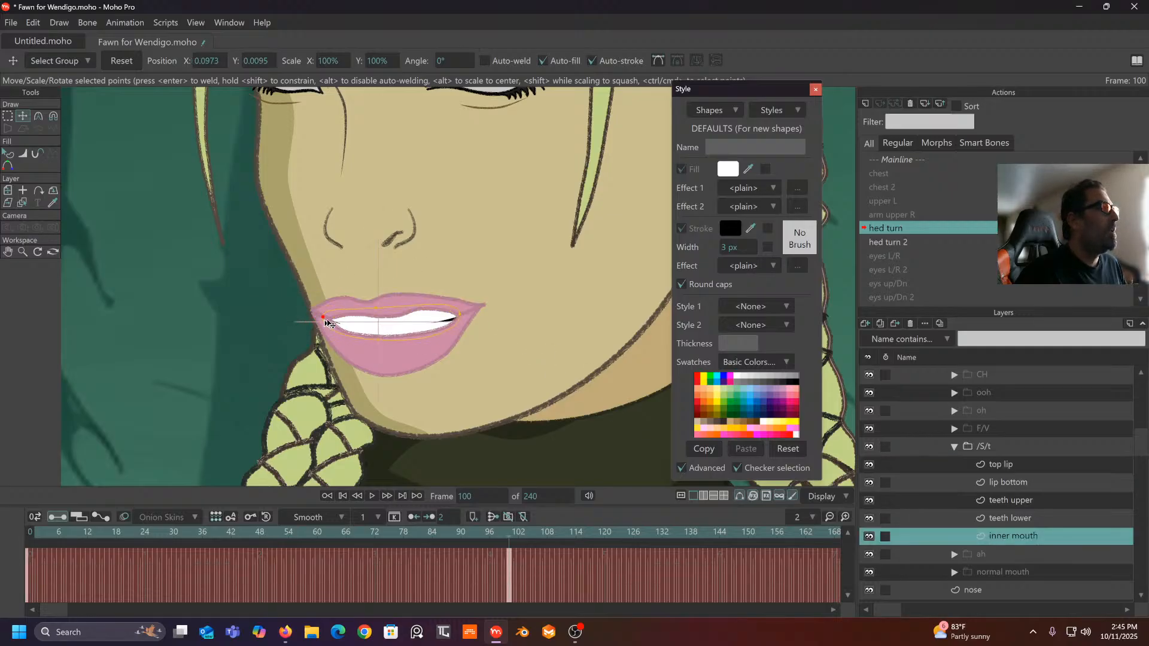
drag(328, 322, 334, 322)
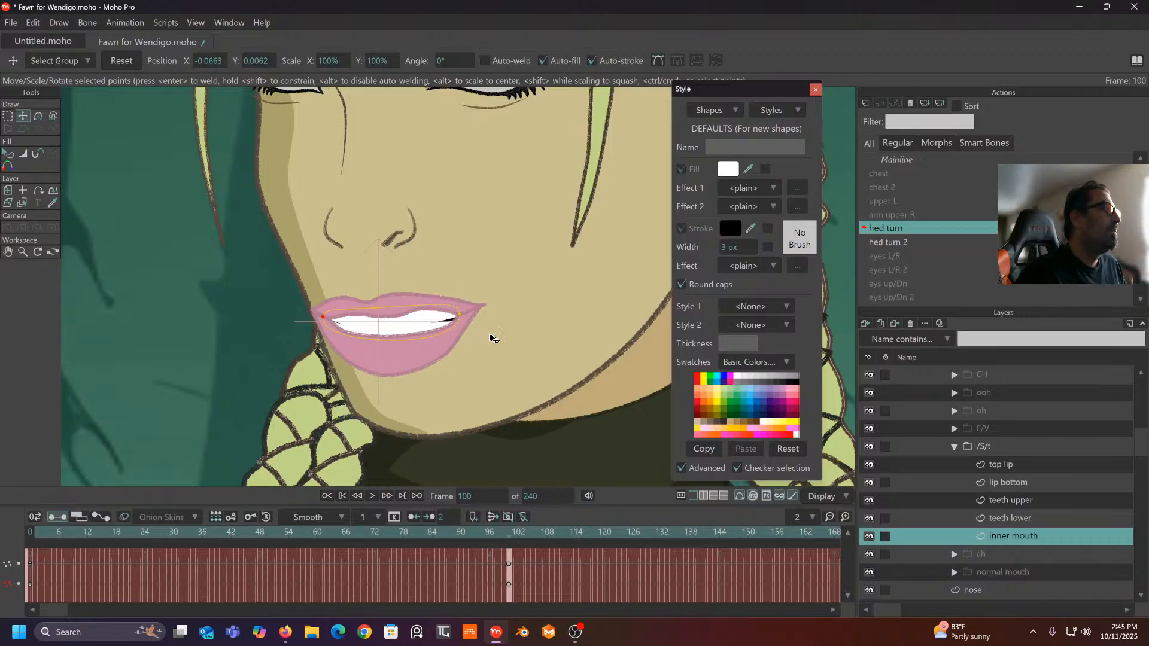
- Move the top lip's lower-edge, corner and right-side points to the right
click(1012, 481)
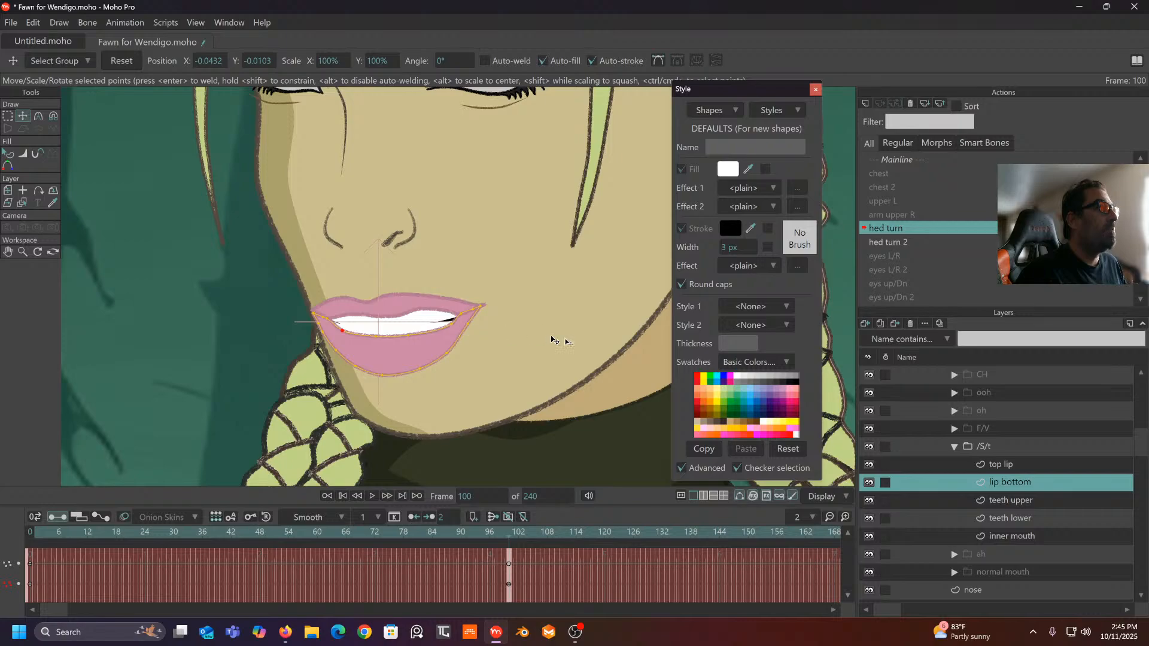
click(1001, 463)
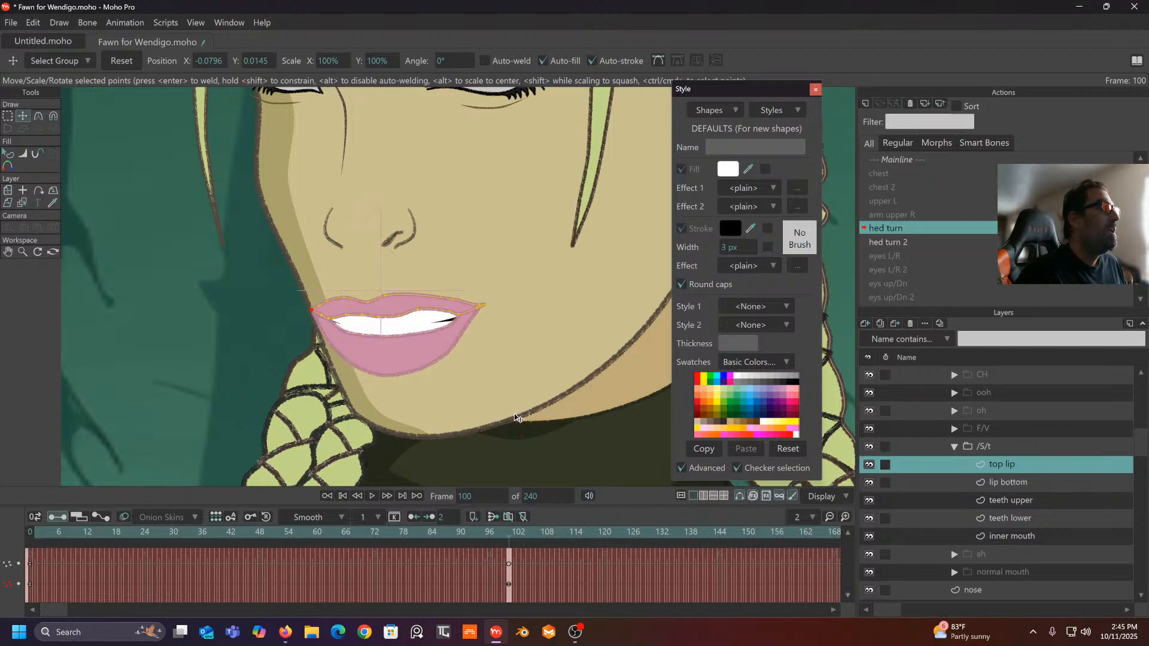
scroll(514, 417, up, 5)
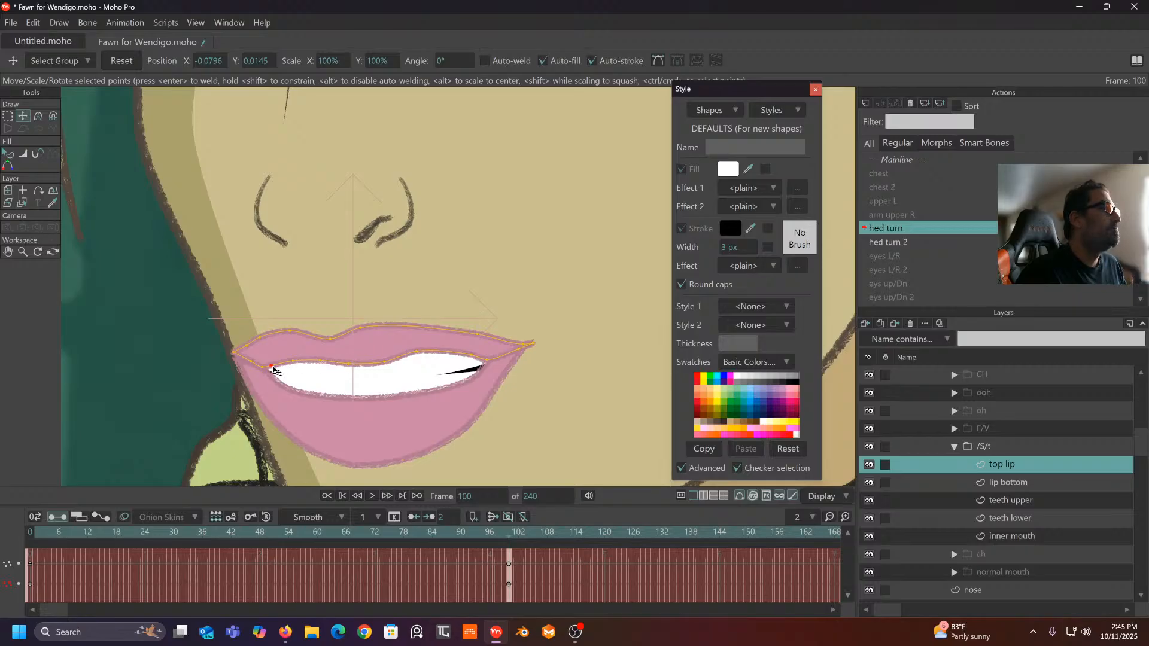
drag(291, 367, 385, 367)
click(334, 365)
scroll(385, 367, down, 3)
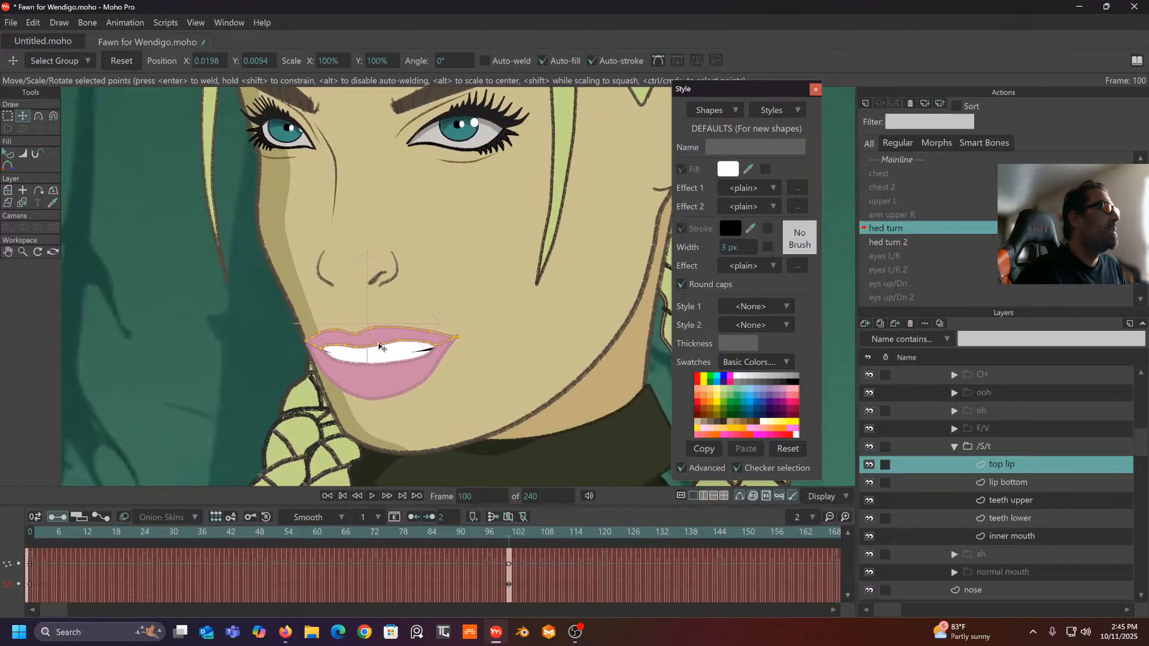
click(309, 343)
drag(323, 352, 333, 352)
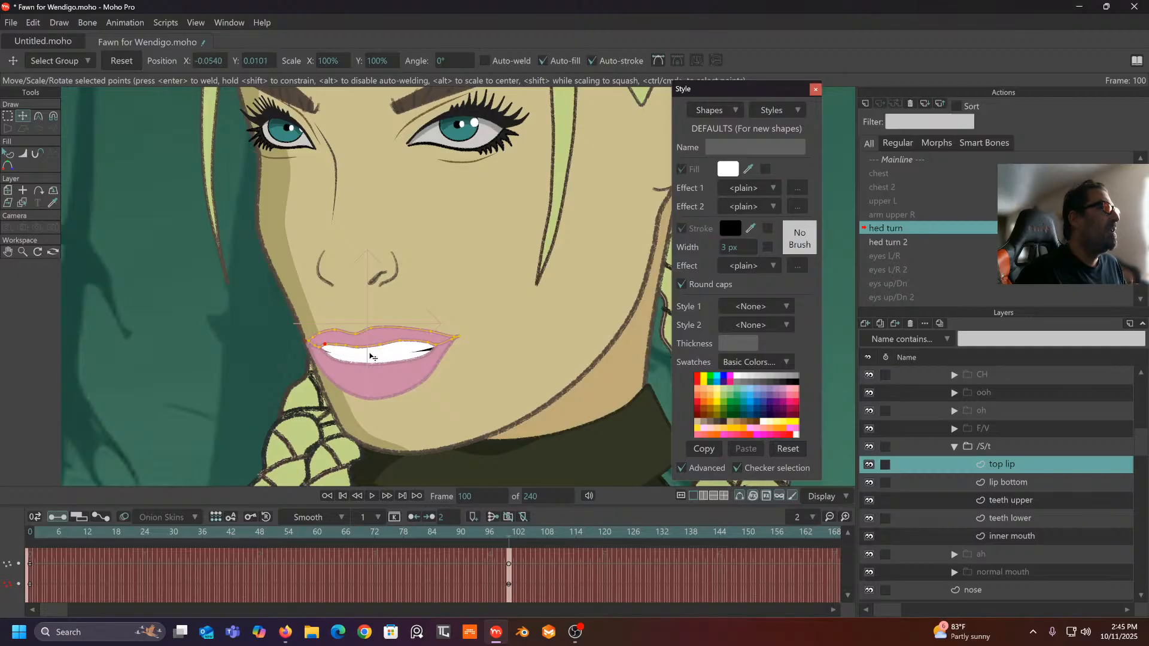
click(401, 342)
drag(416, 346, 436, 348)
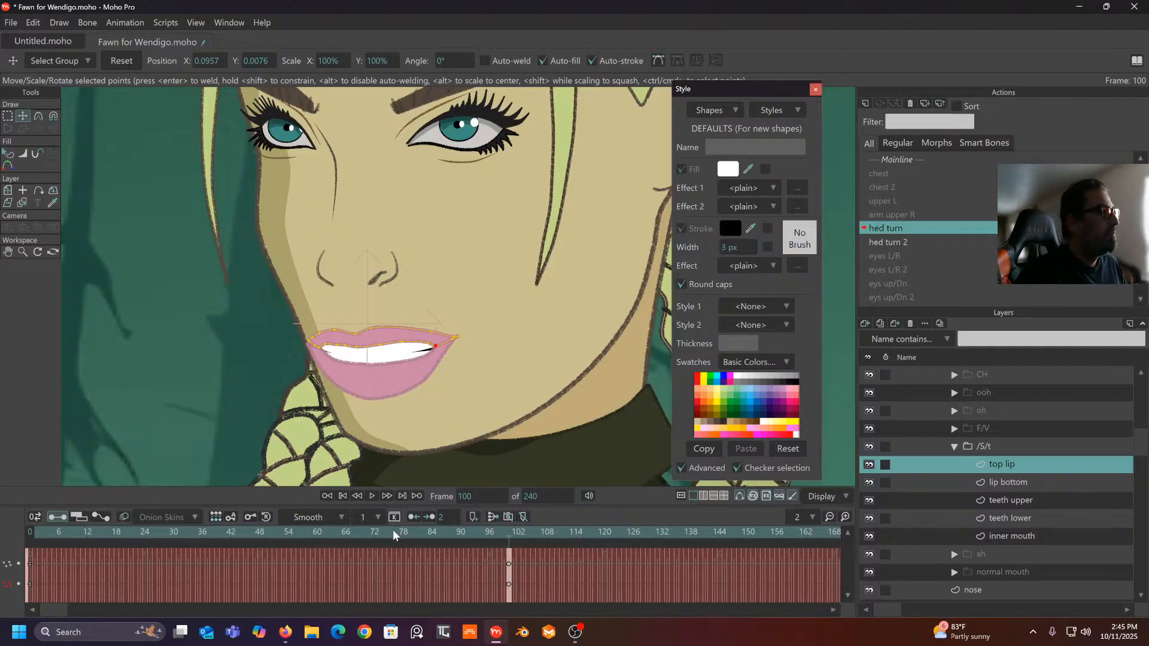
- Check the lips around frames 61-63 and fine-tune the remaining top-lip outline points
mouse_move(499, 544)
mouse_down()
mouse_move(69, 549)
mouse_move(406, 533)
mouse_move(89, 537)
mouse_move(526, 534)
mouse_move(509, 534)
mouse_up()
click(341, 331)
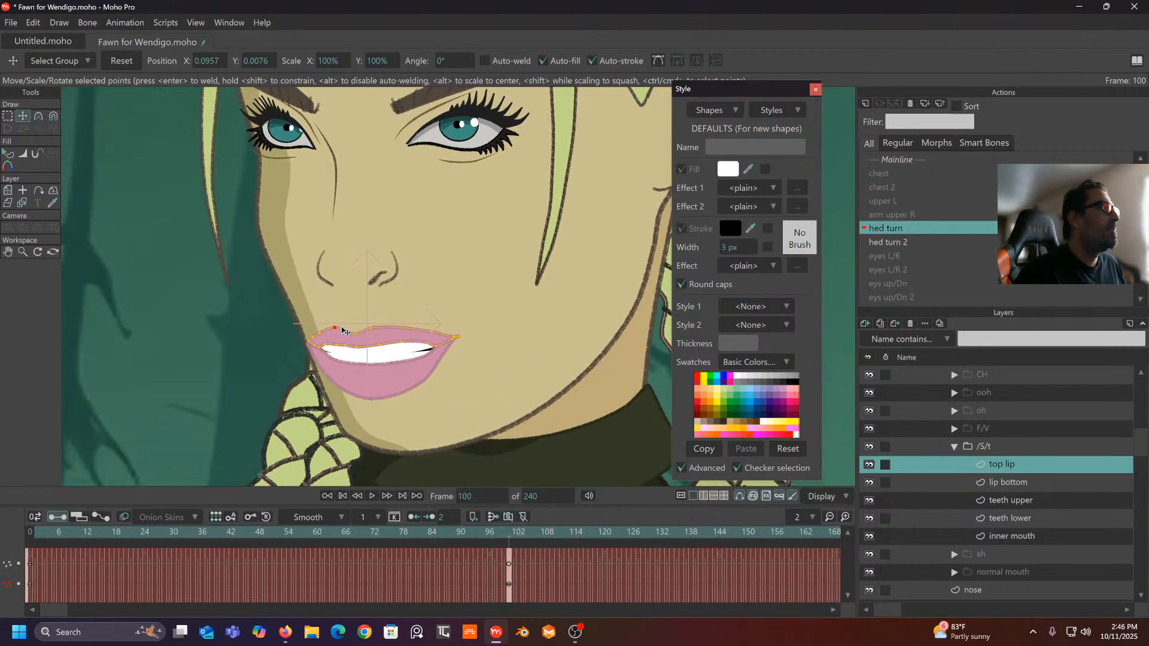
click(371, 328)
mouse_move(505, 539)
mouse_down()
mouse_move(141, 536)
mouse_move(510, 537)
mouse_up()
click(425, 332)
click(412, 331)
drag(410, 333, 410, 334)
click(426, 345)
drag(507, 533, 16, 515)
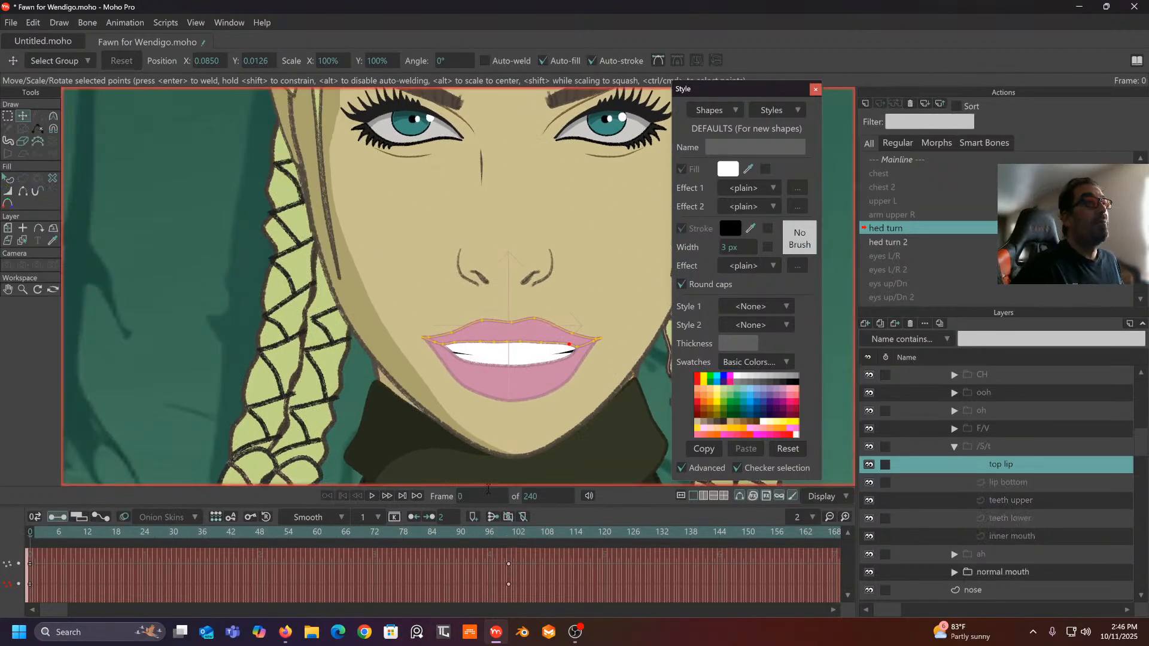
click(897, 242)
- Open hed turn 2, preview its turn near frame 93, and set it as the edited action at frame 1
double_click(897, 243)
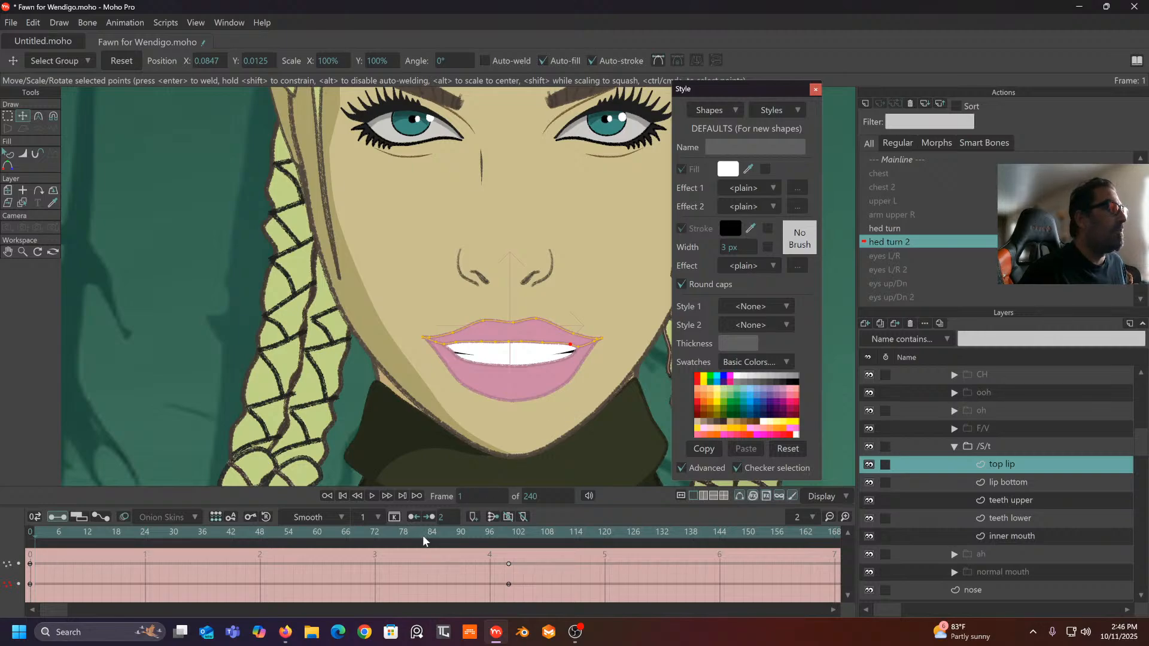
drag(429, 532, 508, 535)
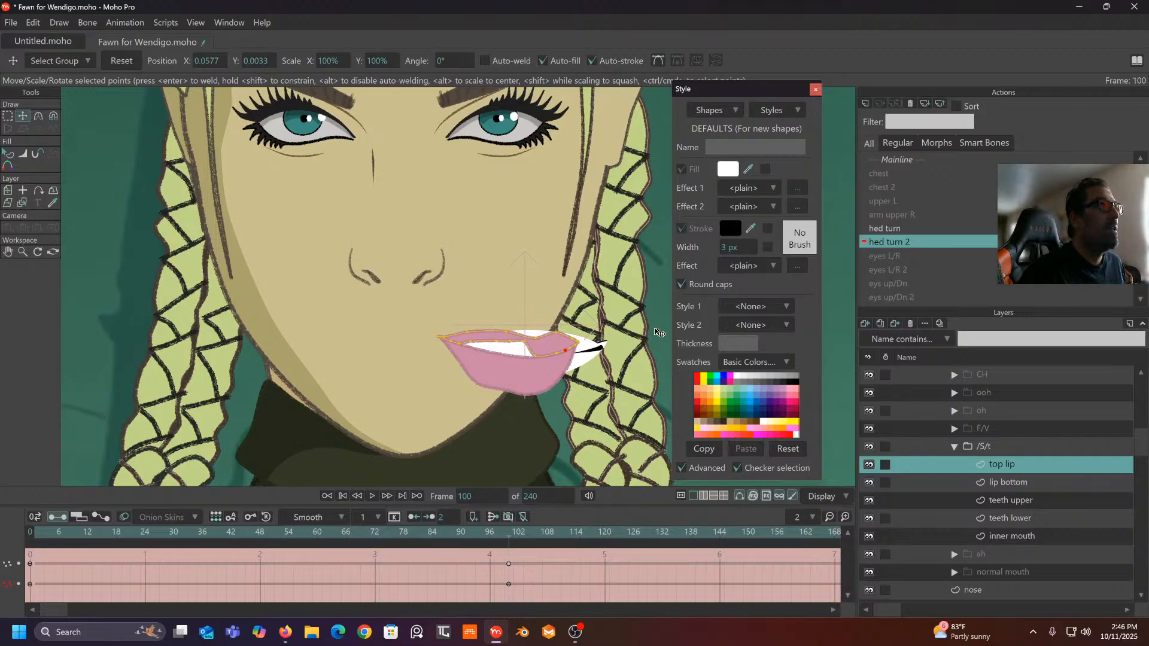
scroll(965, 414, up, 3)
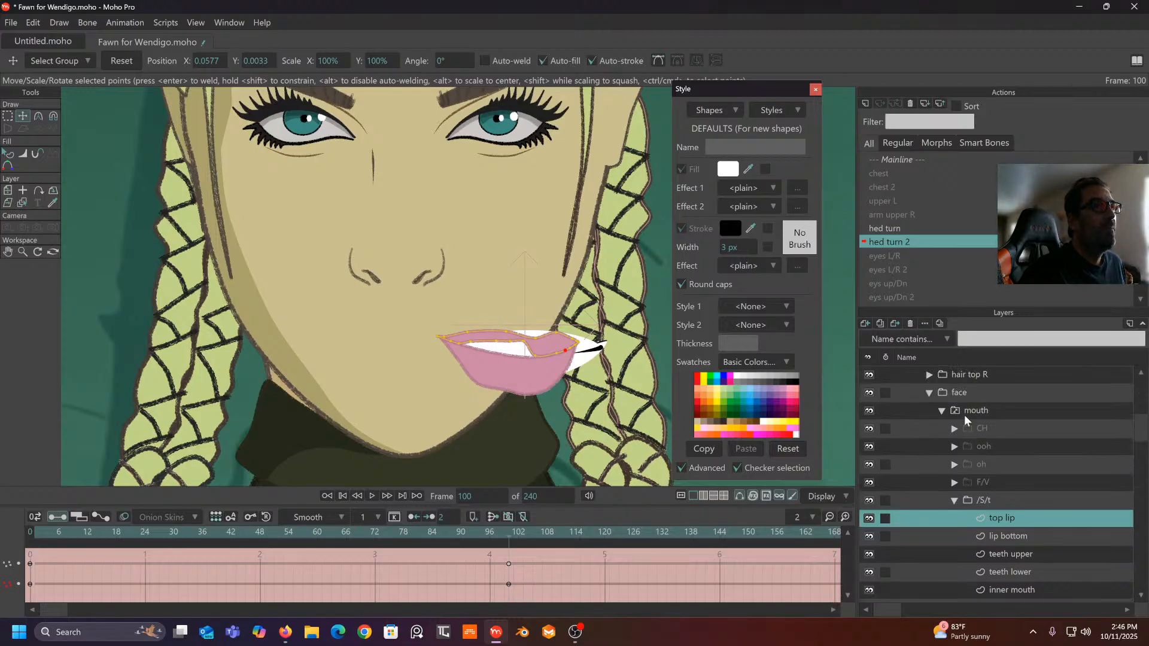
scroll(961, 418, up, 2)
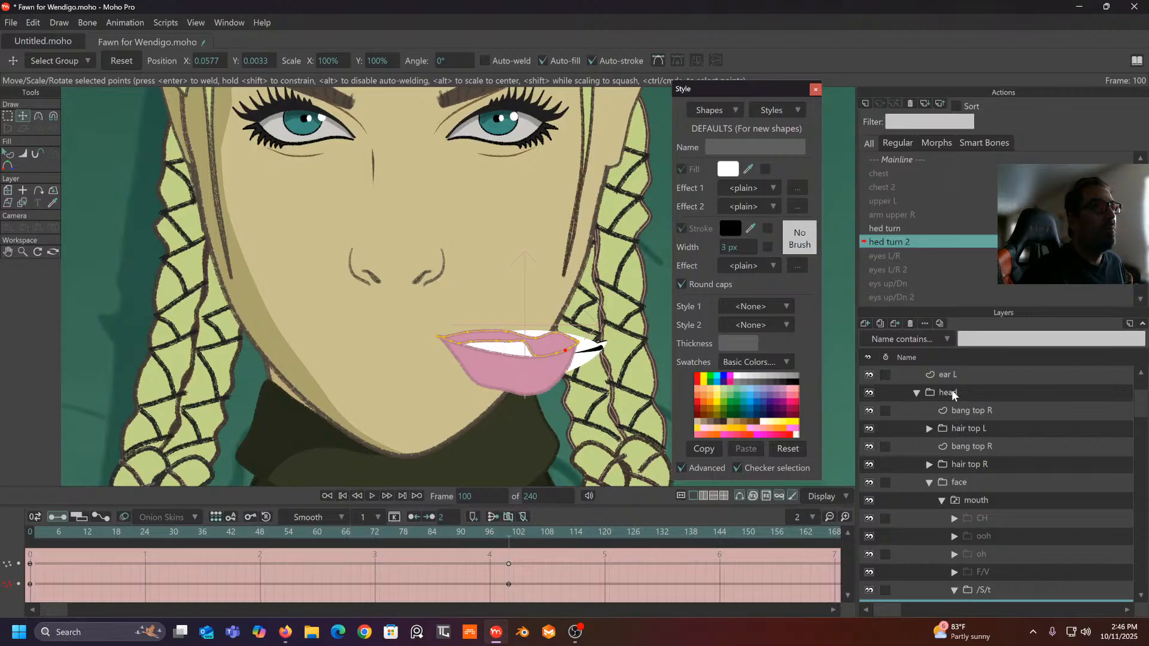
double_click(952, 393)
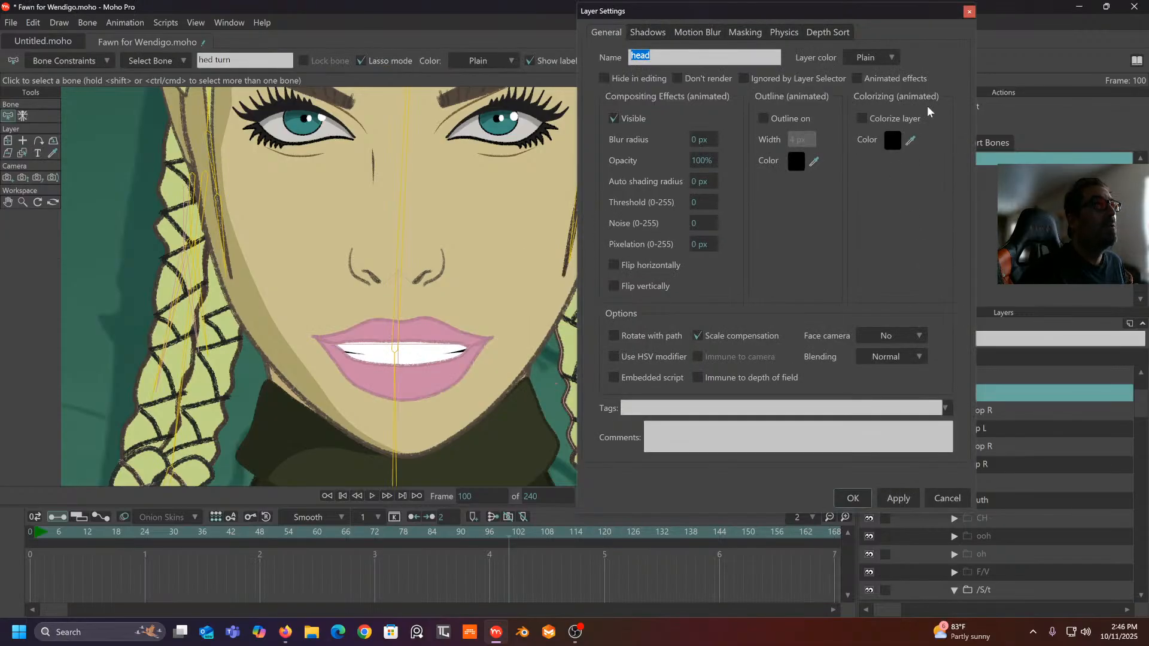
click(969, 12)
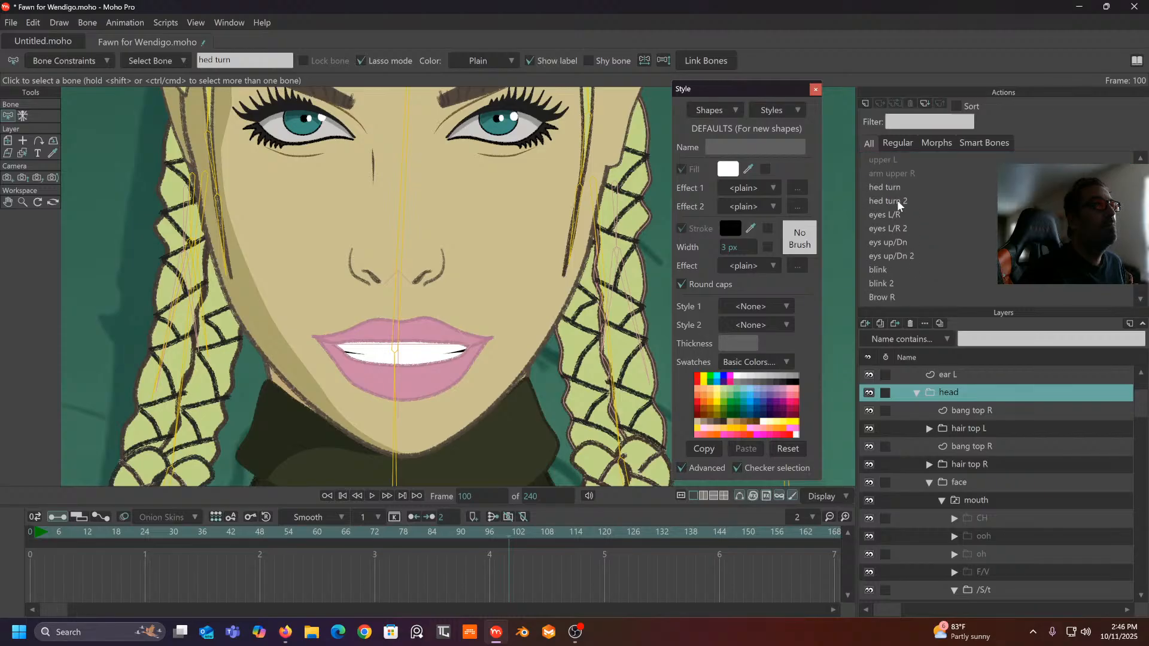
double_click(897, 200)
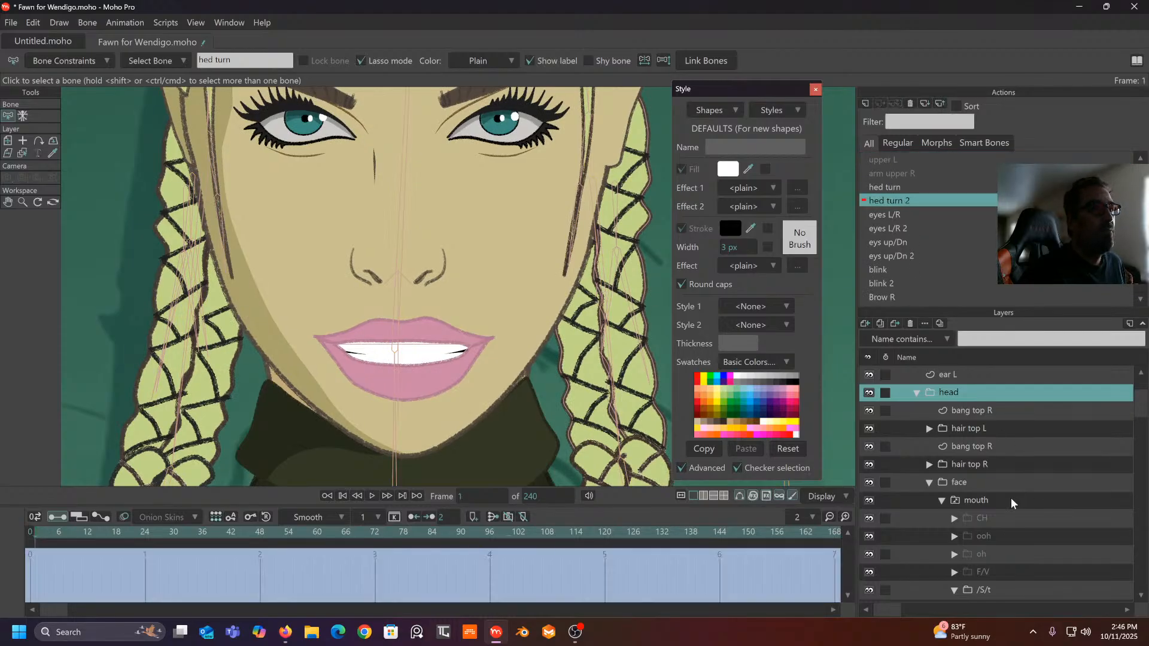
scroll(1011, 498, down, 1)
- Jump to frame 100 with the /S/t teeth upper layer selected and the Magnet tool active
click(980, 537)
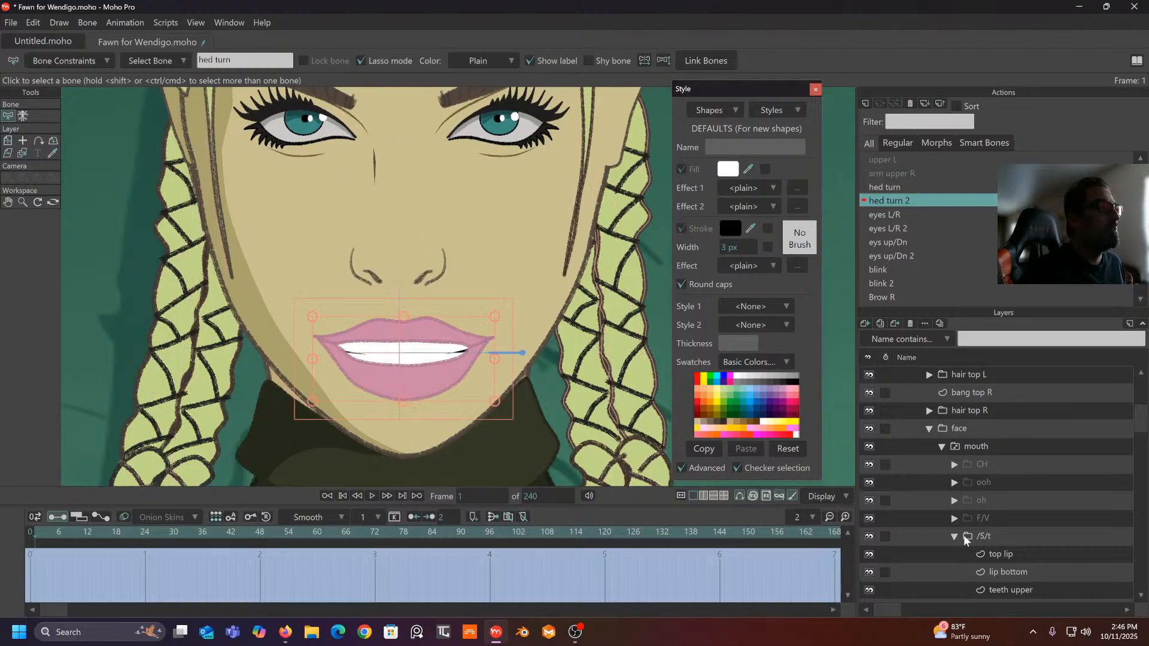
drag(431, 538, 510, 548)
scroll(598, 386, up, 3)
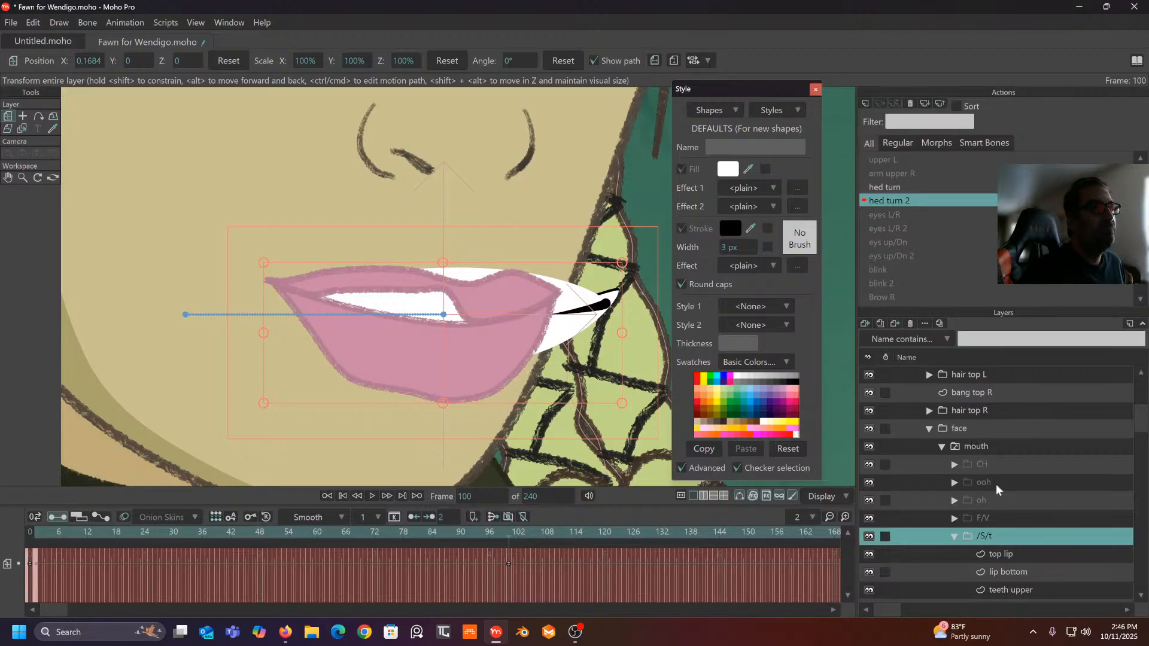
scroll(985, 473, down, 1)
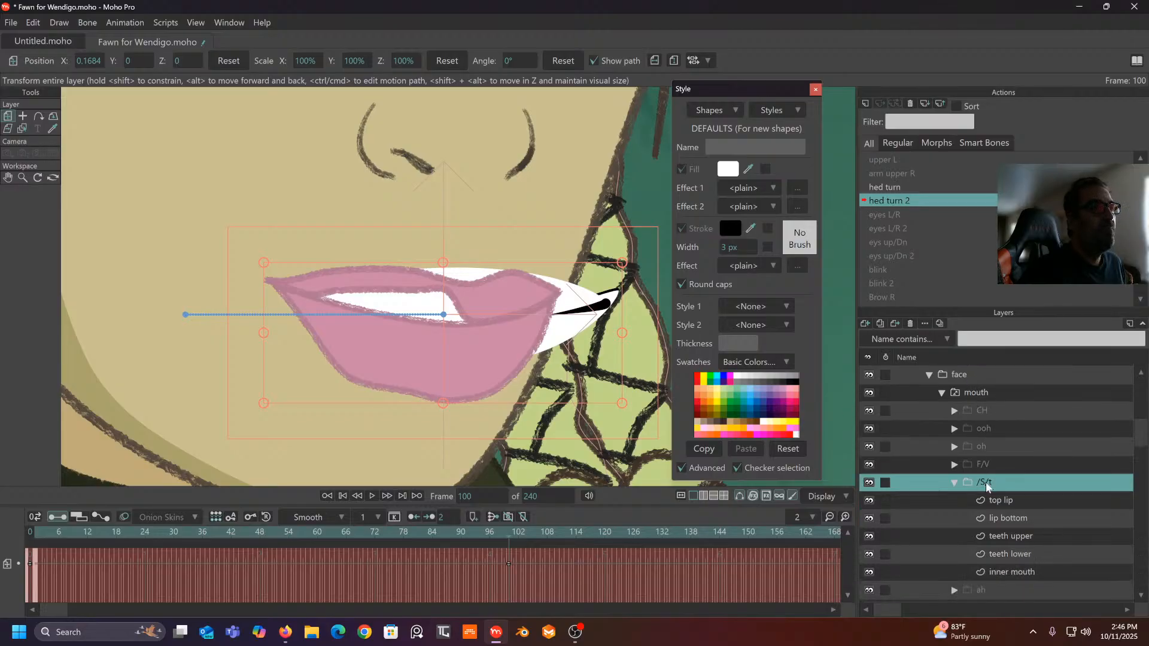
click(1011, 536)
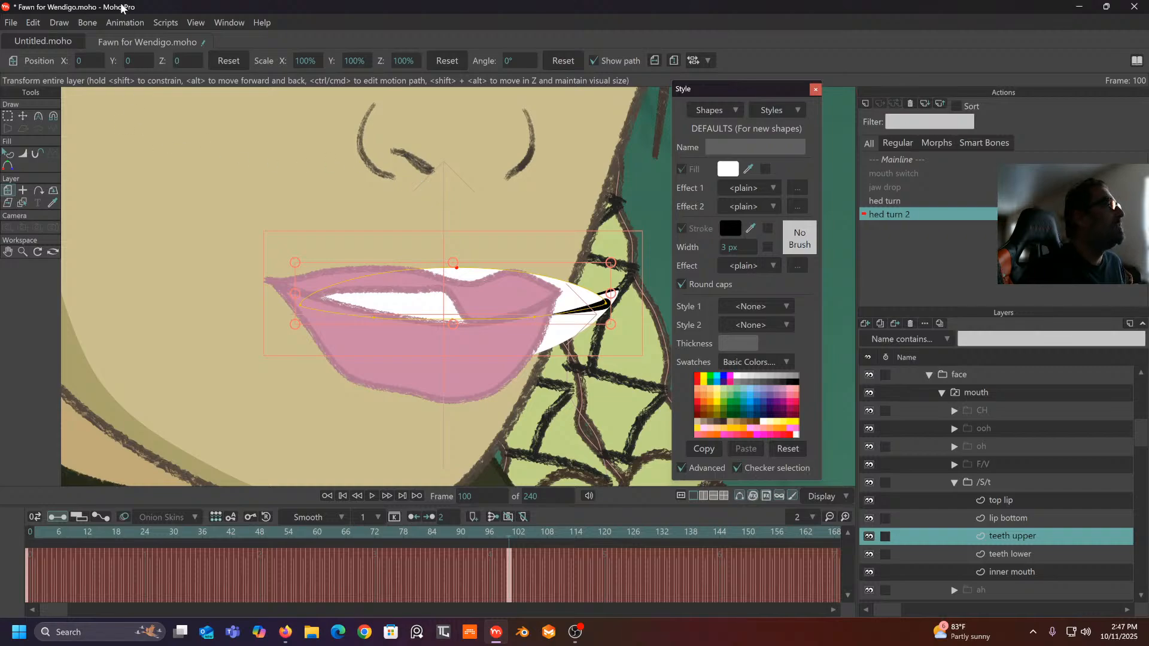
click(23, 116)
scroll(460, 212, up, 1)
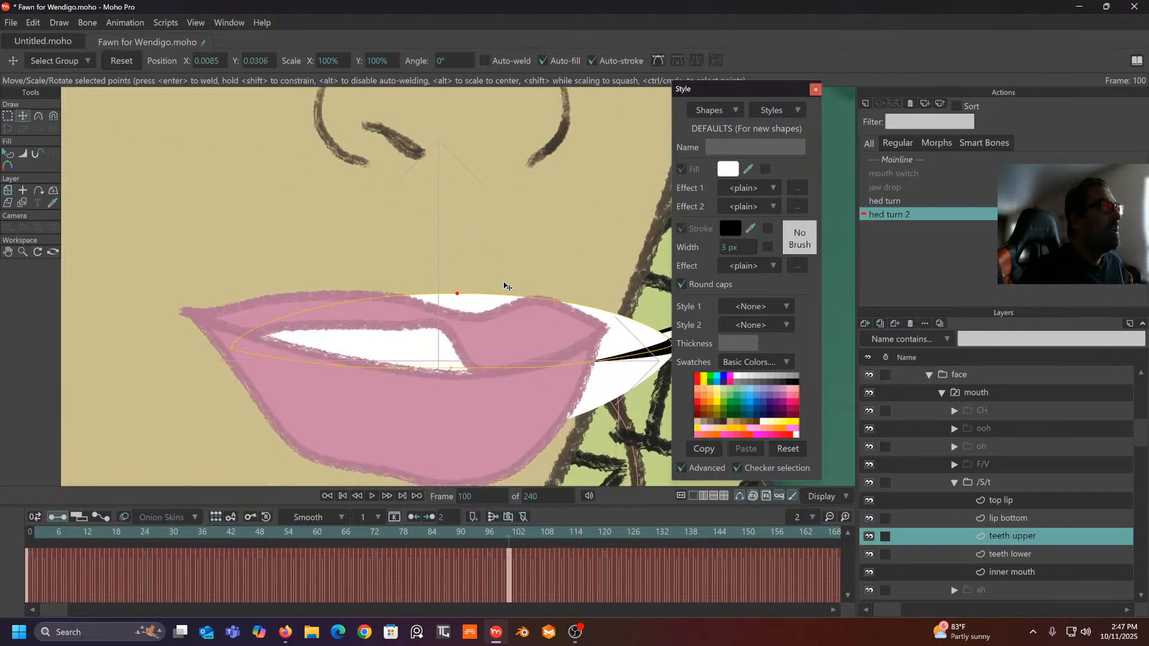
scroll(505, 286, down, 1)
click(52, 116)
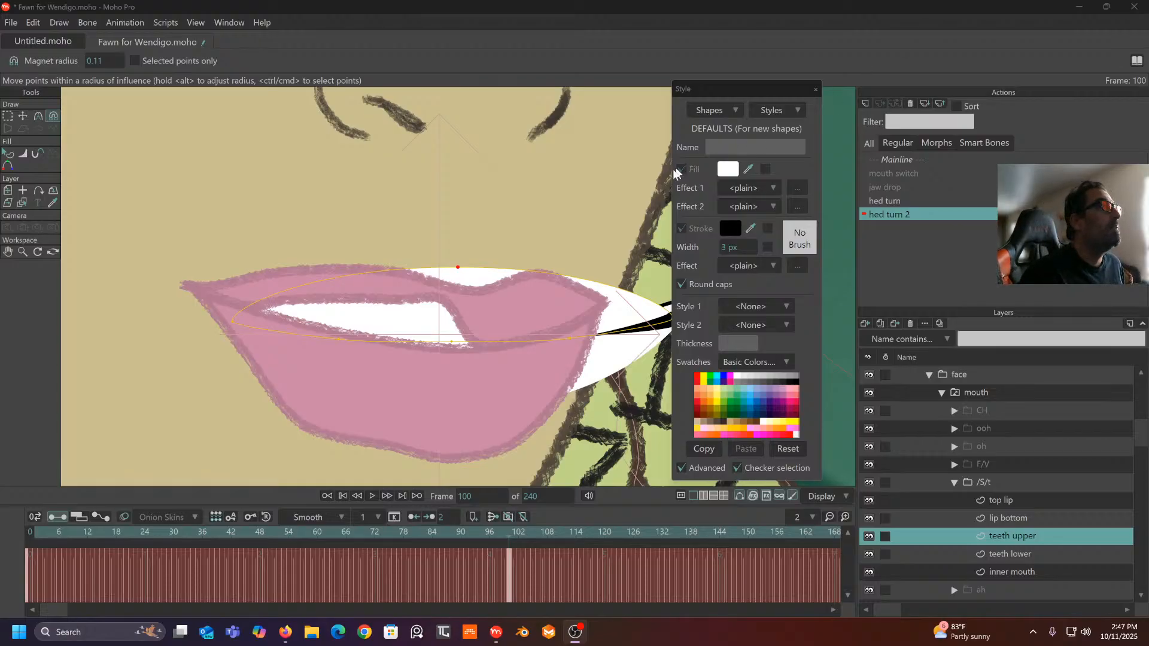
- Pull the upper teeth's right corner inward and lower their top edge
click(23, 115)
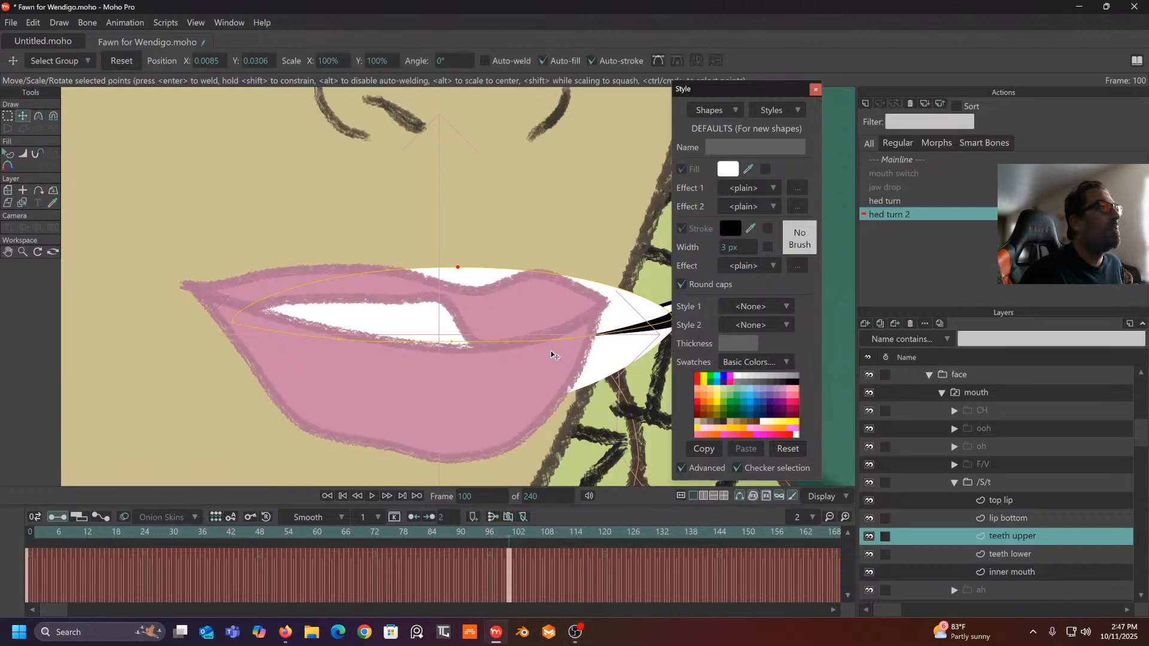
drag(552, 354, 499, 350)
drag(620, 315, 546, 307)
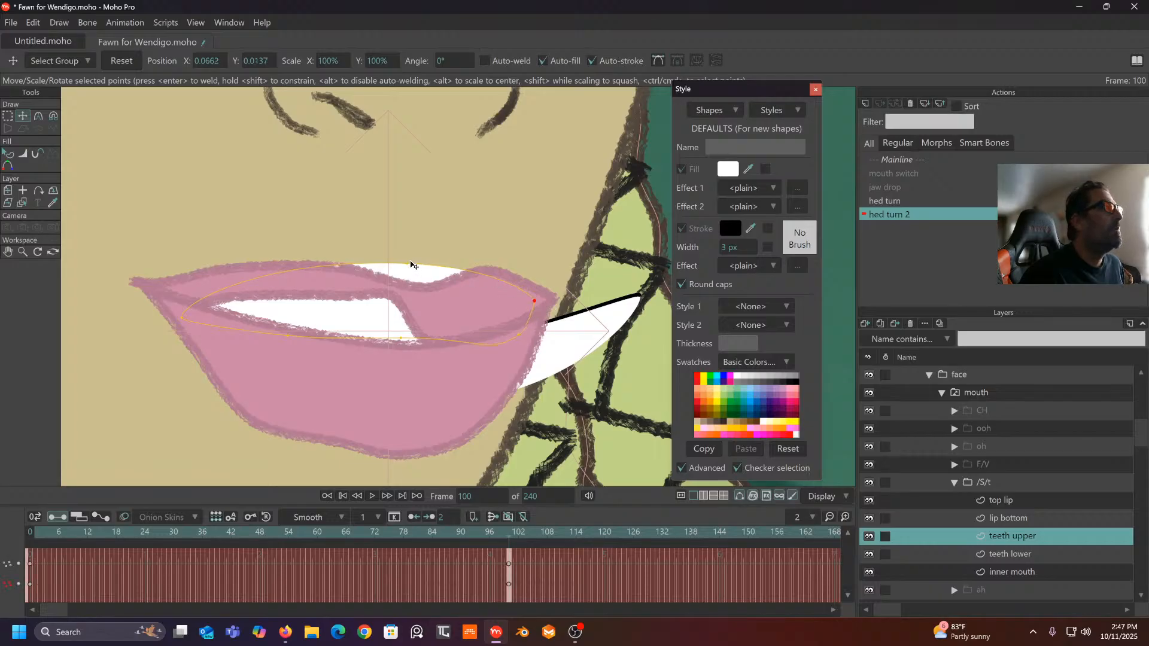
drag(409, 264, 377, 288)
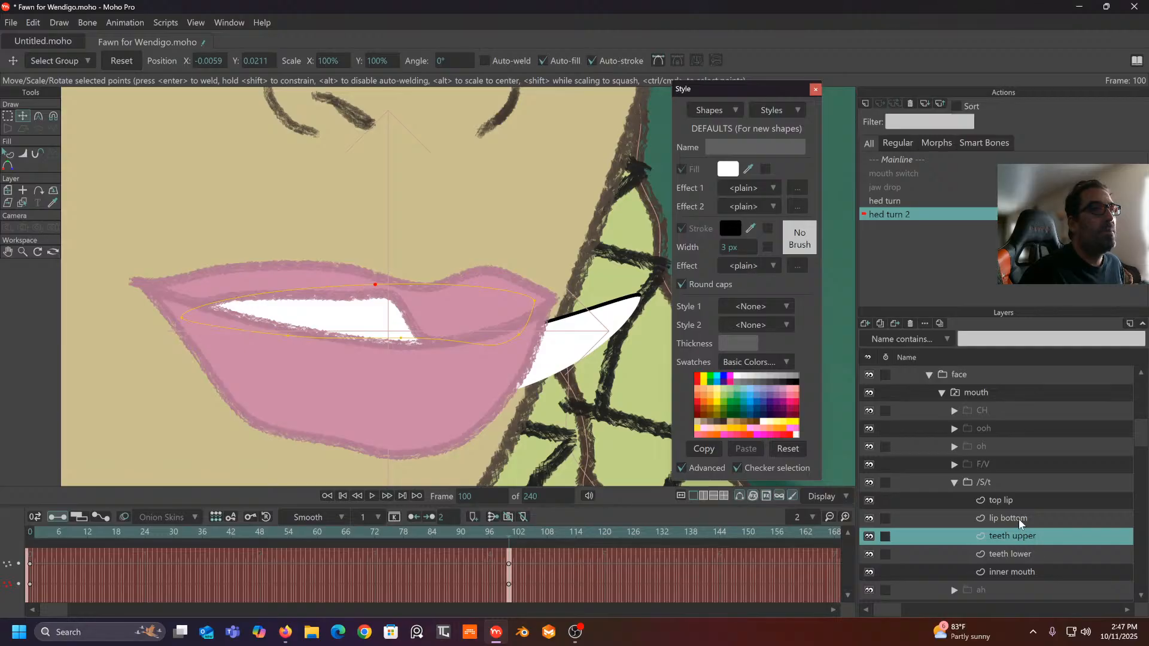
- Pull the lower teeth's right end inward and select a point on the bottom lip
click(1008, 551)
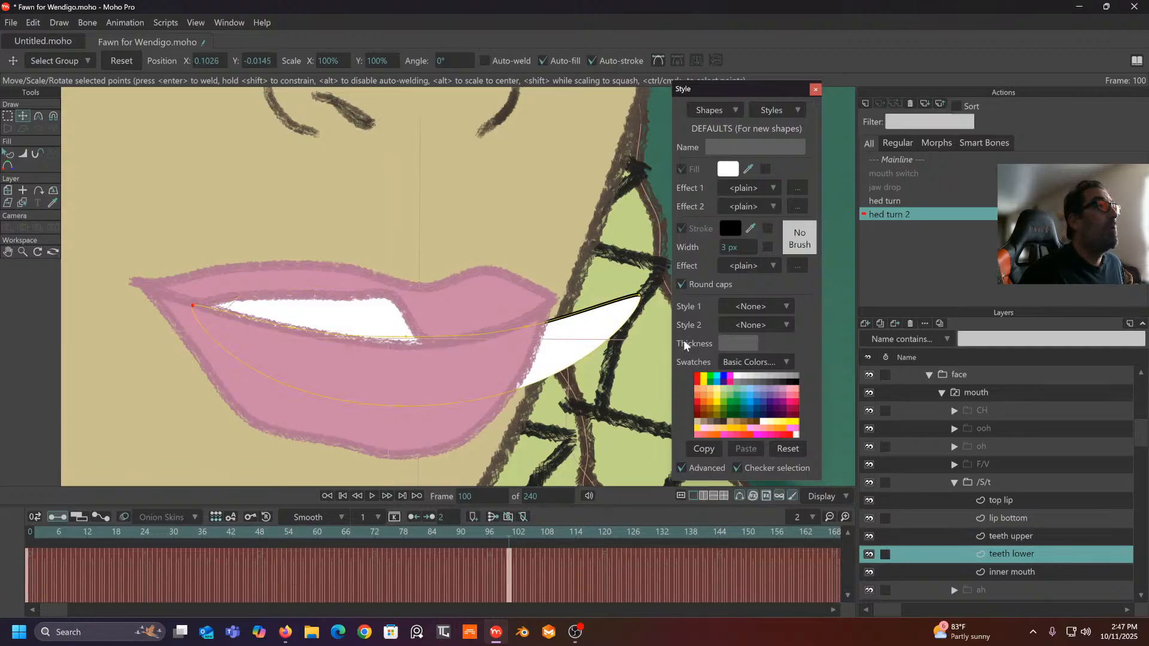
drag(643, 306, 535, 326)
click(512, 333)
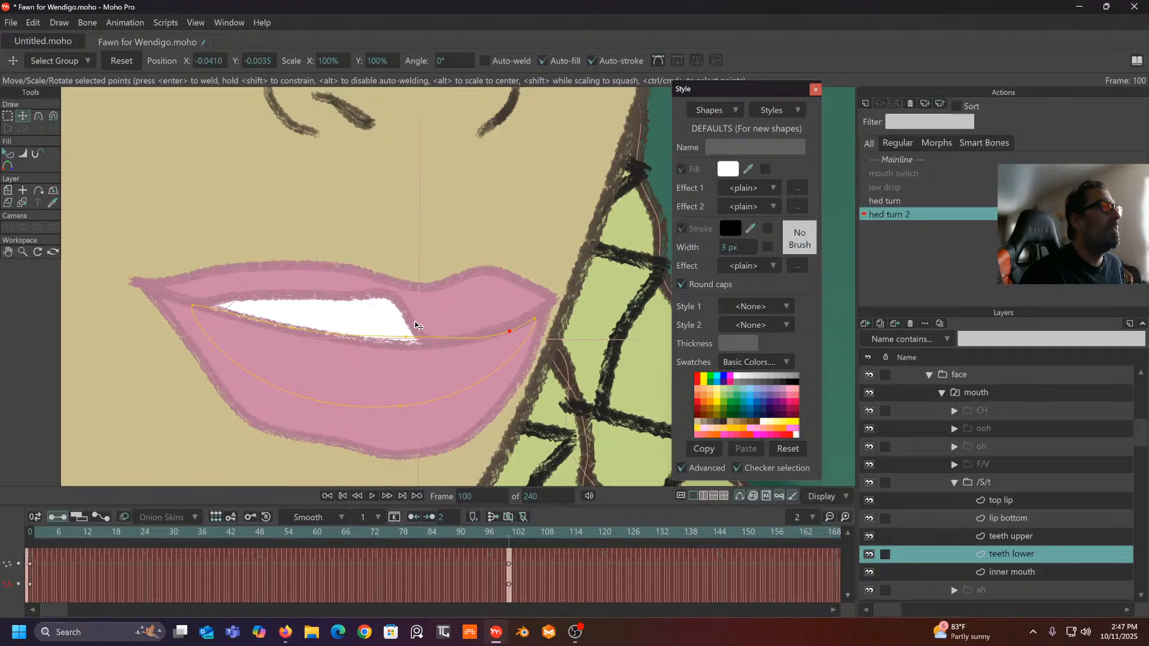
scroll(454, 335, down, 1)
drag(463, 323, 504, 309)
scroll(504, 312, down, 2)
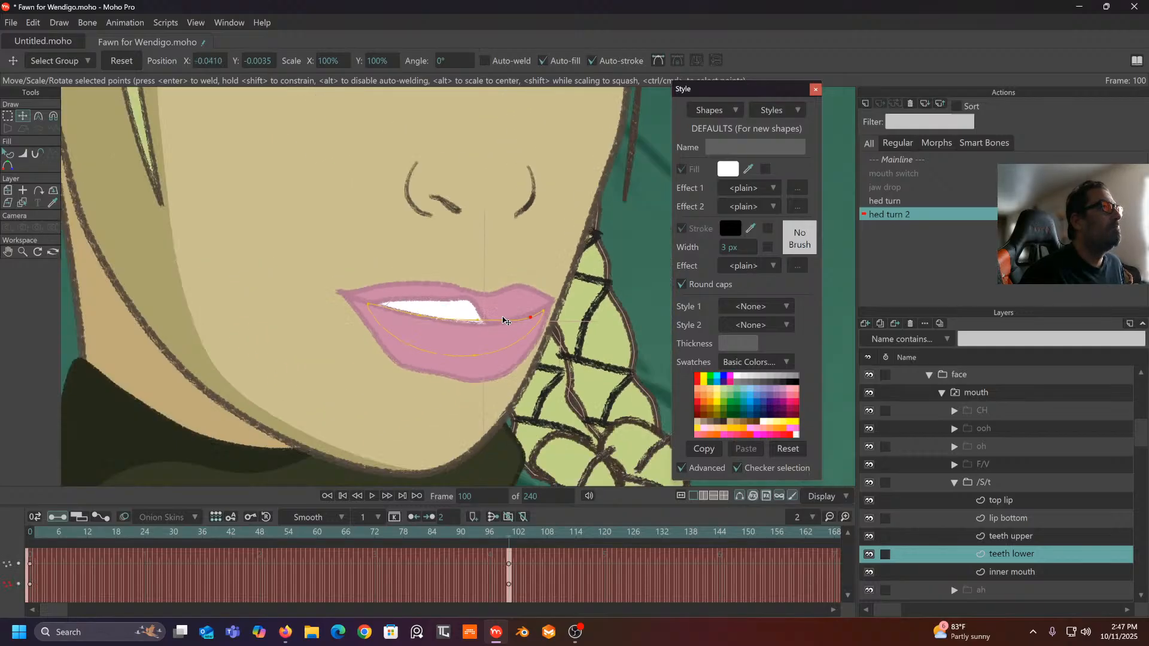
scroll(519, 323, up, 1)
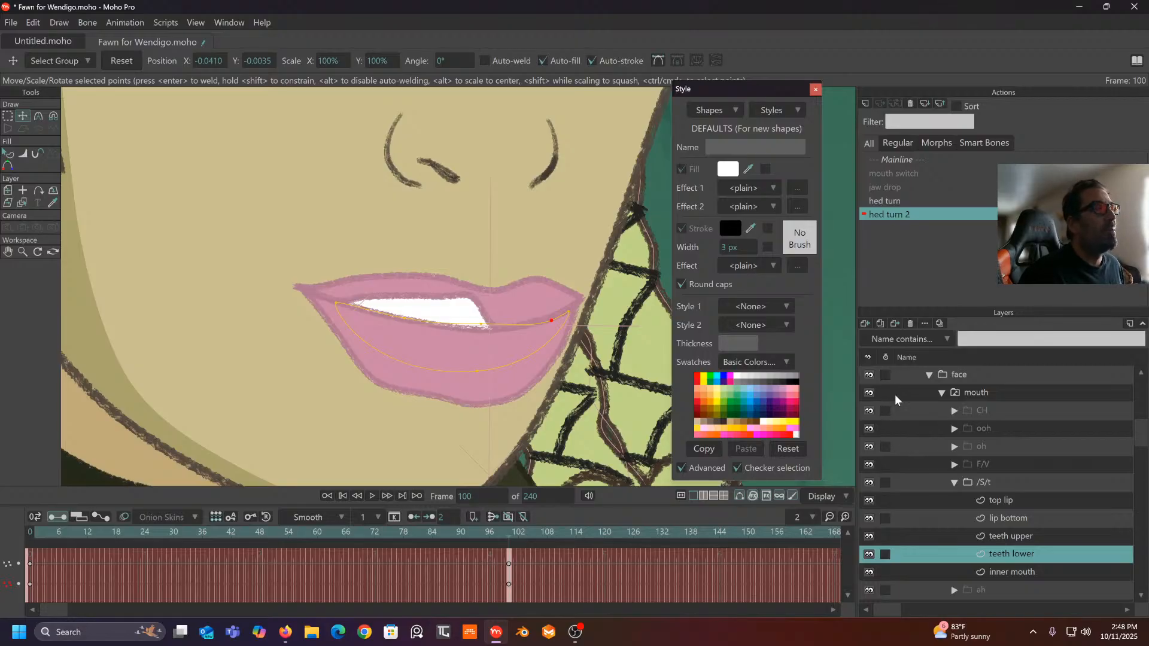
click(1008, 519)
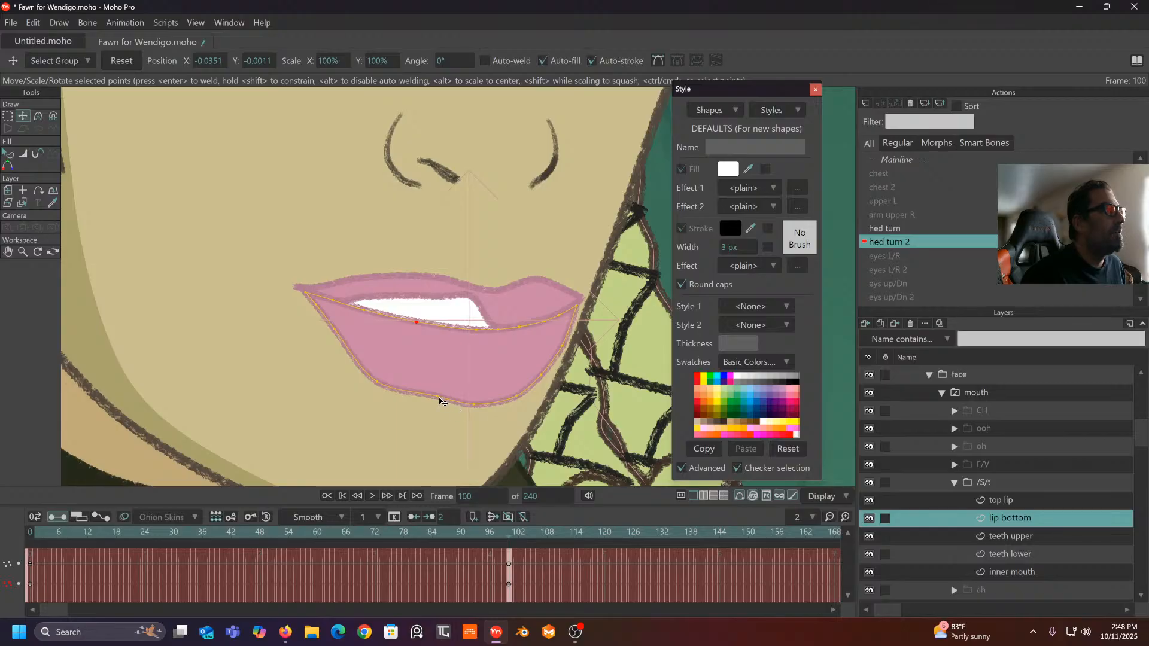
click(437, 403)
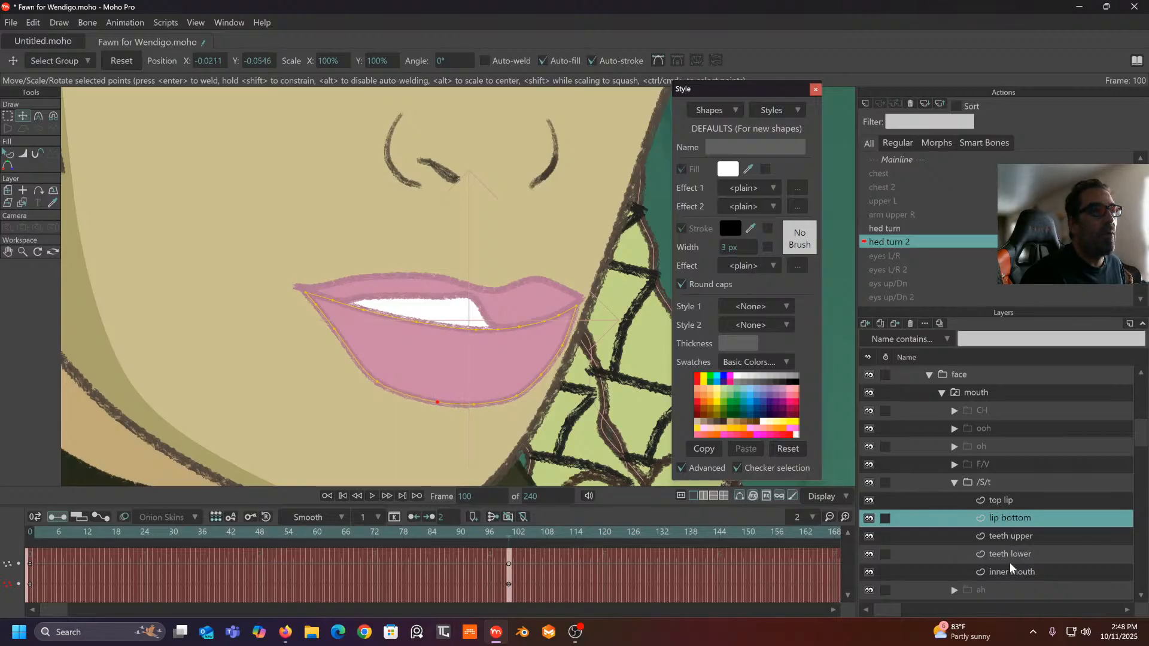
- Raise and smooth the top lip's lower edge, then scrub to compare mouth poses
click(1011, 501)
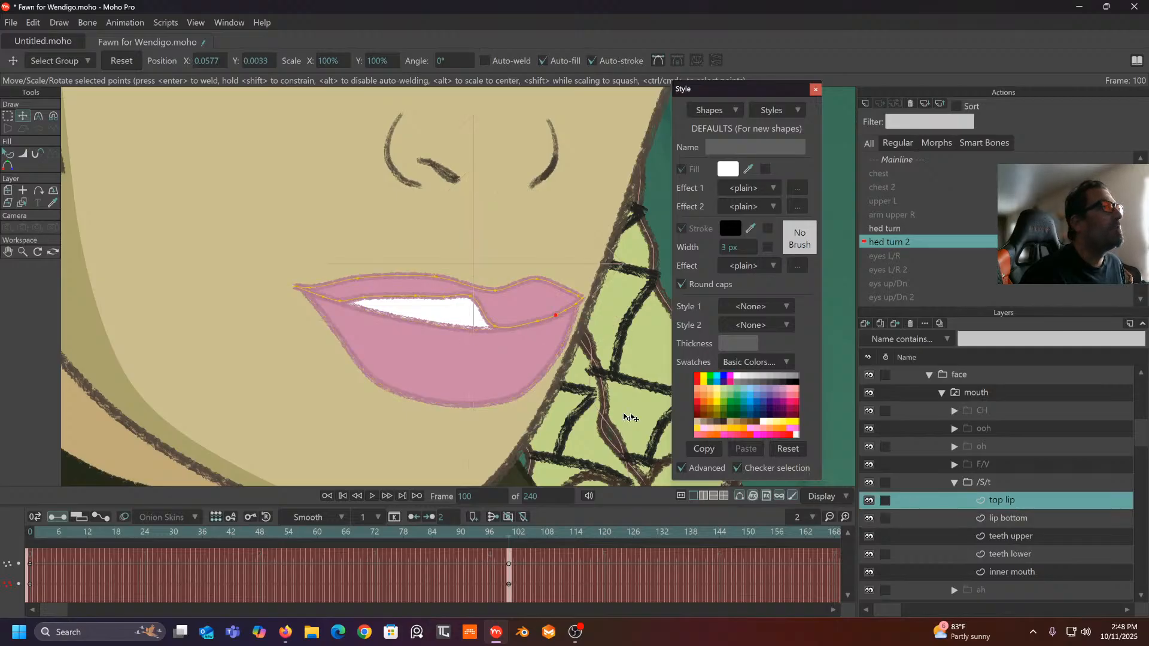
scroll(629, 411, up, 3)
drag(541, 442, 541, 445)
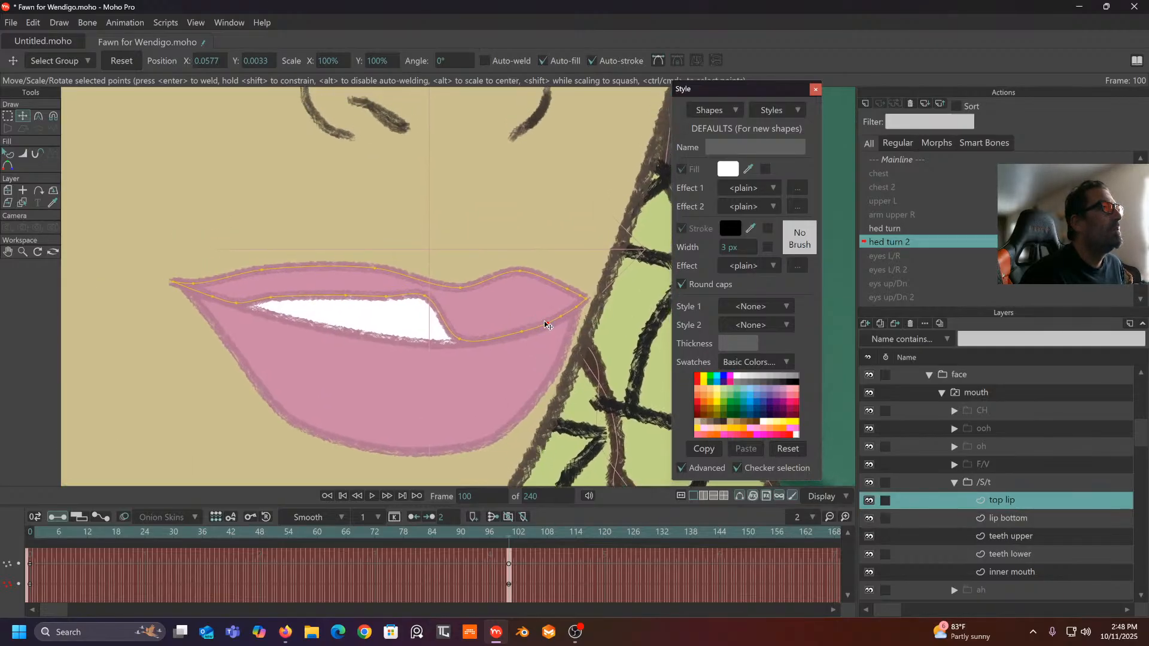
drag(545, 325, 524, 305)
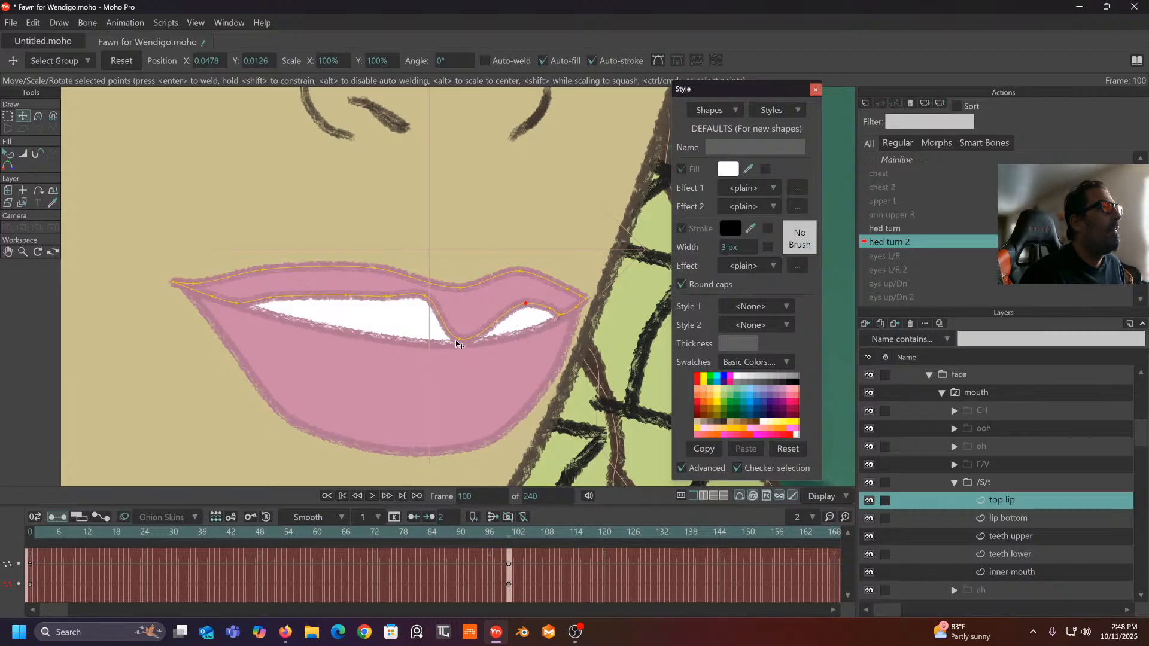
drag(460, 339, 486, 311)
click(472, 310)
scroll(471, 313, down, 3)
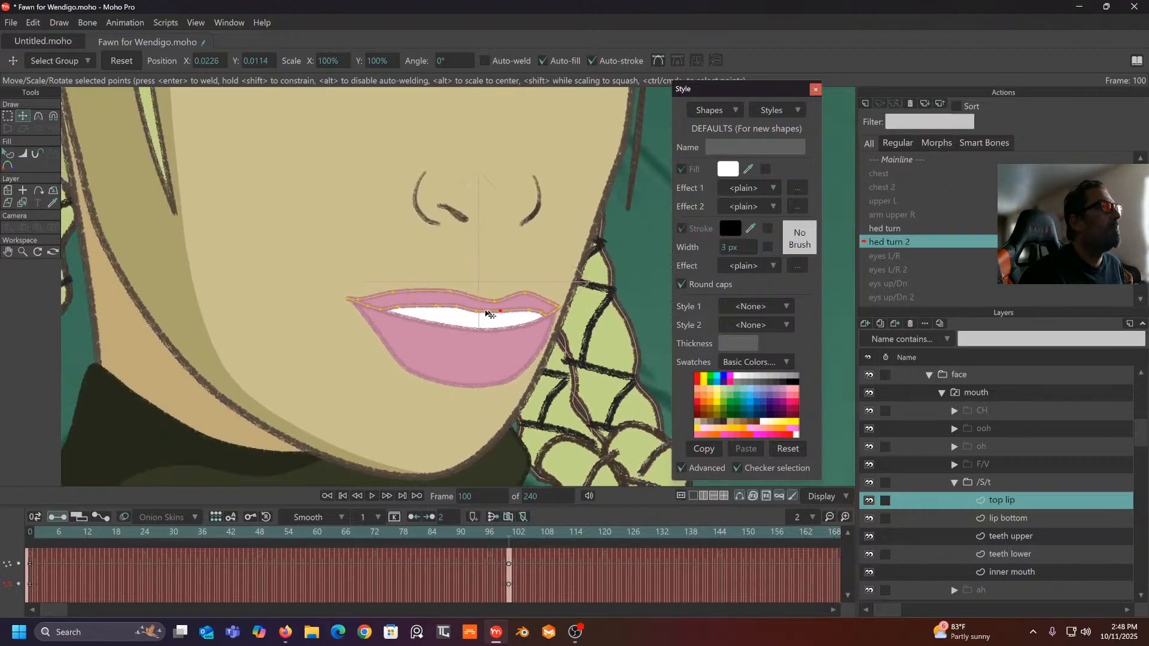
click(431, 303)
drag(512, 537, 508, 577)
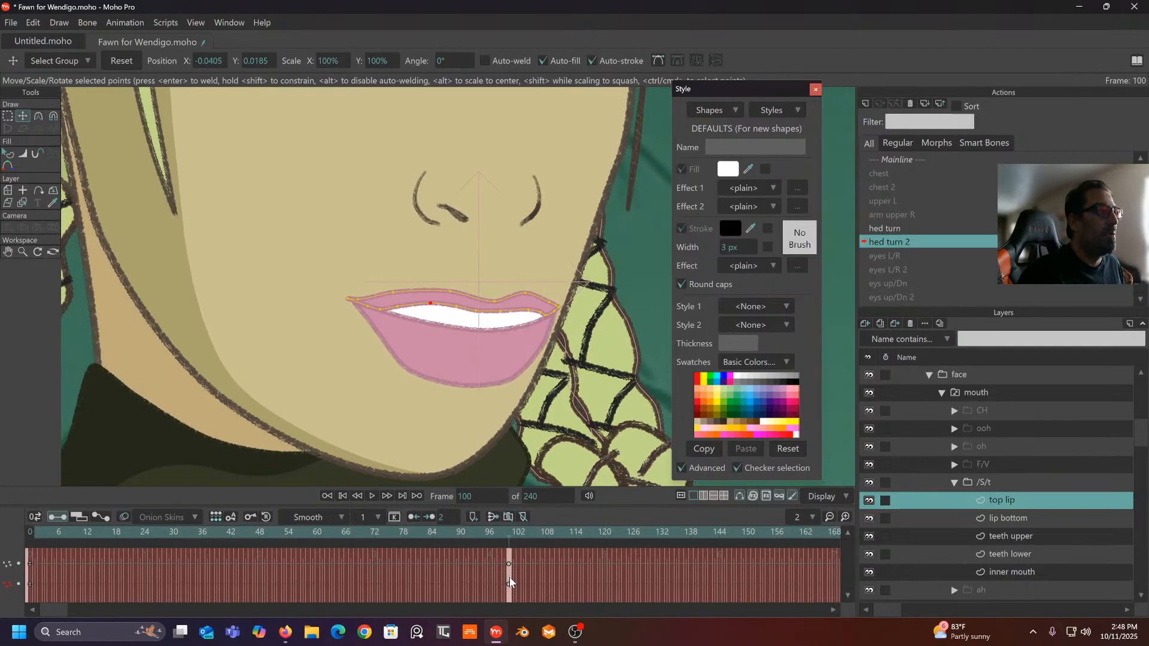
- Lower the bottom lip's points near the mouth corner and on its right side
click(1005, 519)
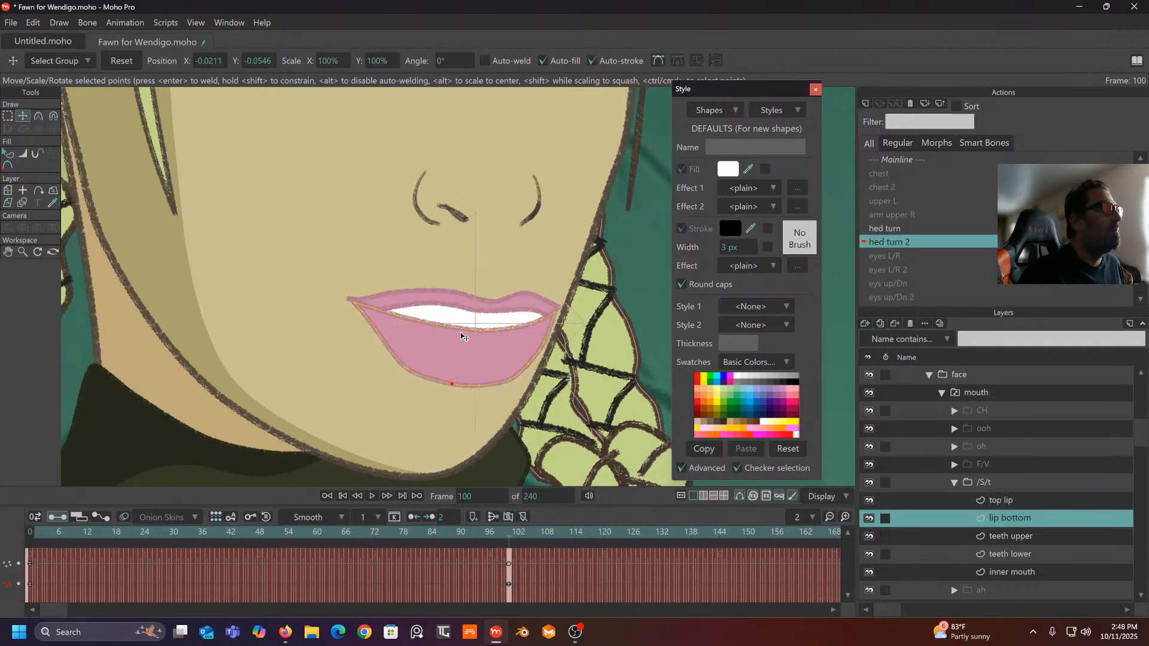
scroll(466, 334, up, 2)
drag(371, 316, 425, 328)
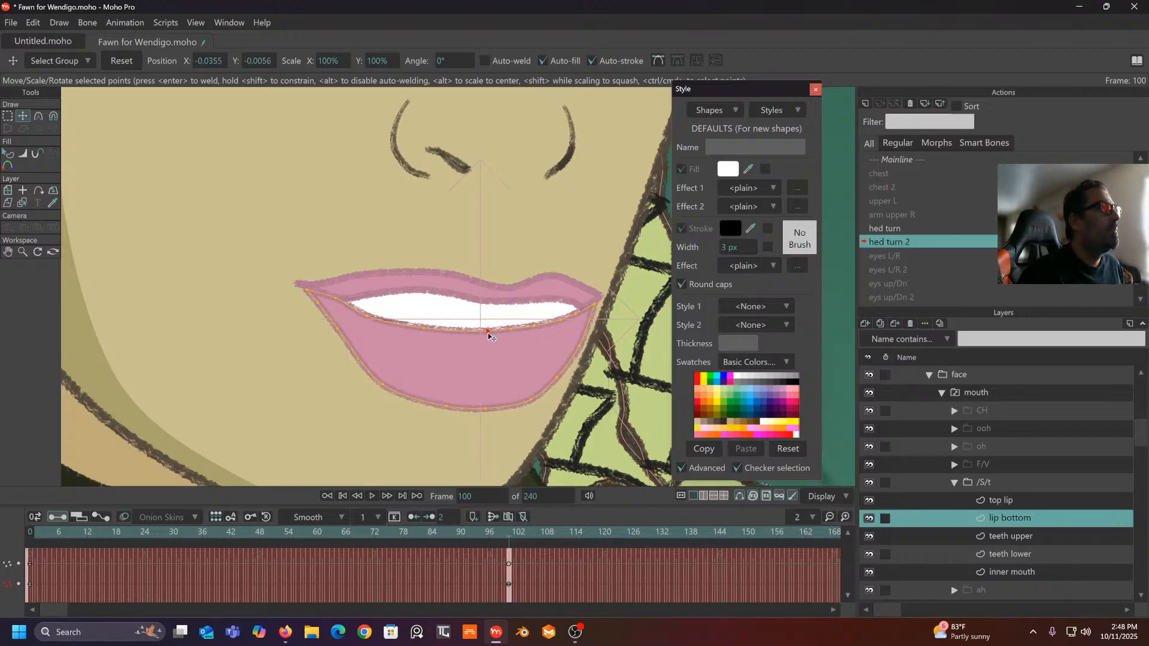
drag(509, 327, 588, 315)
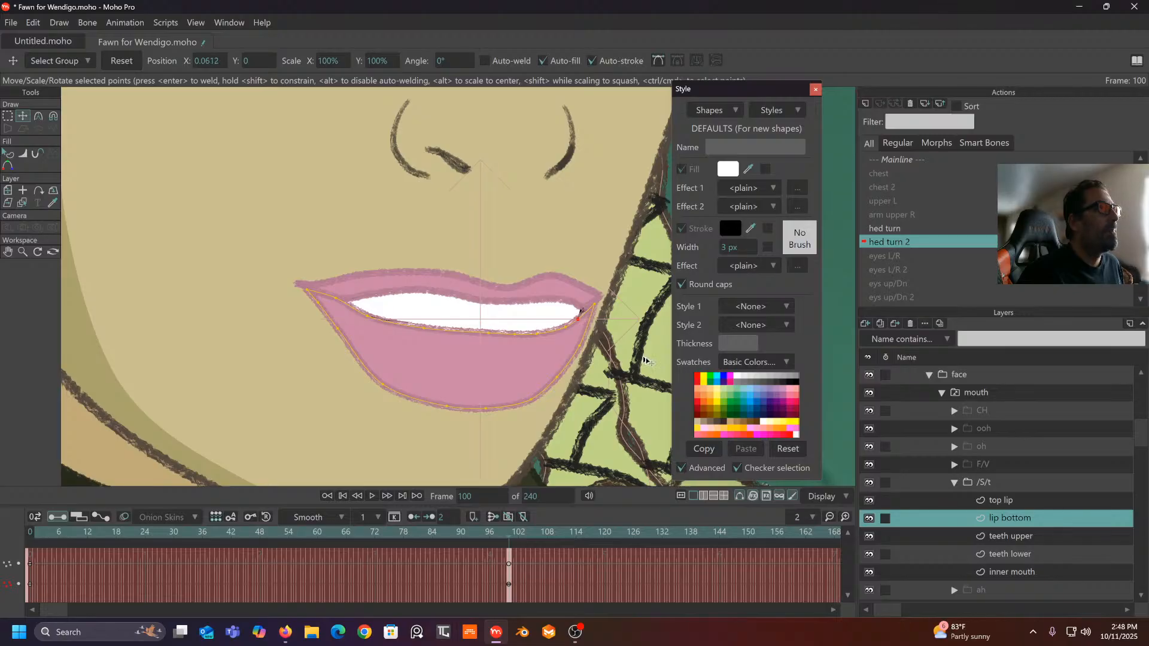
- Raise the upper teeth's corners and even out their lower edge, then check mid-turn
click(1018, 535)
drag(576, 325, 577, 313)
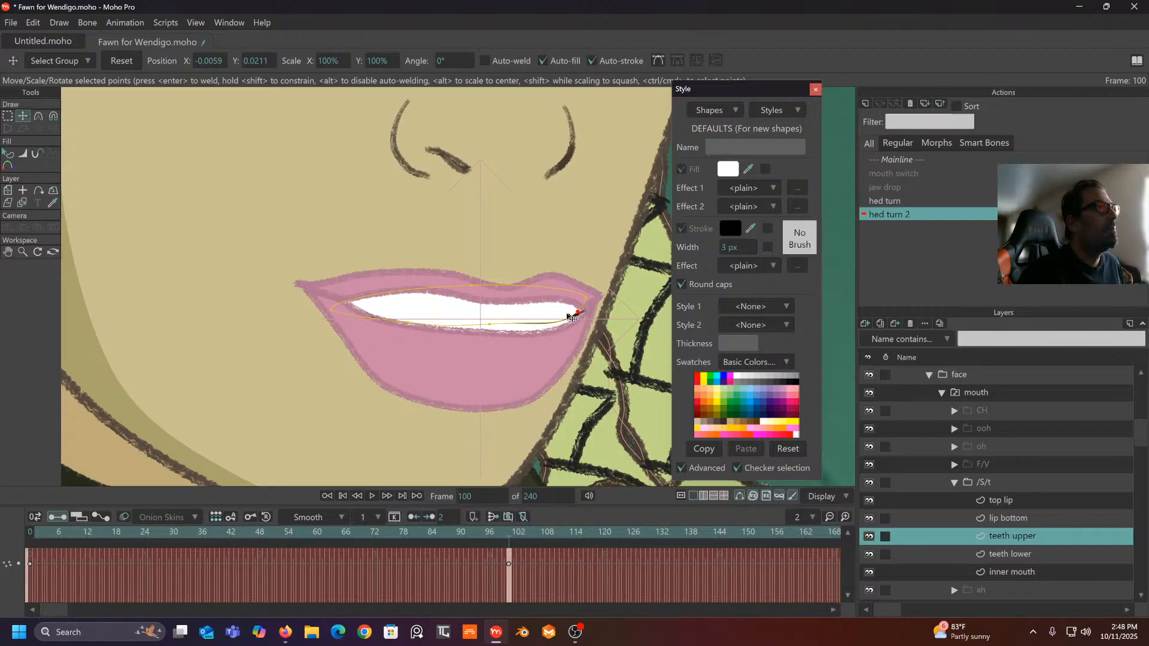
click(488, 325)
drag(484, 329, 483, 327)
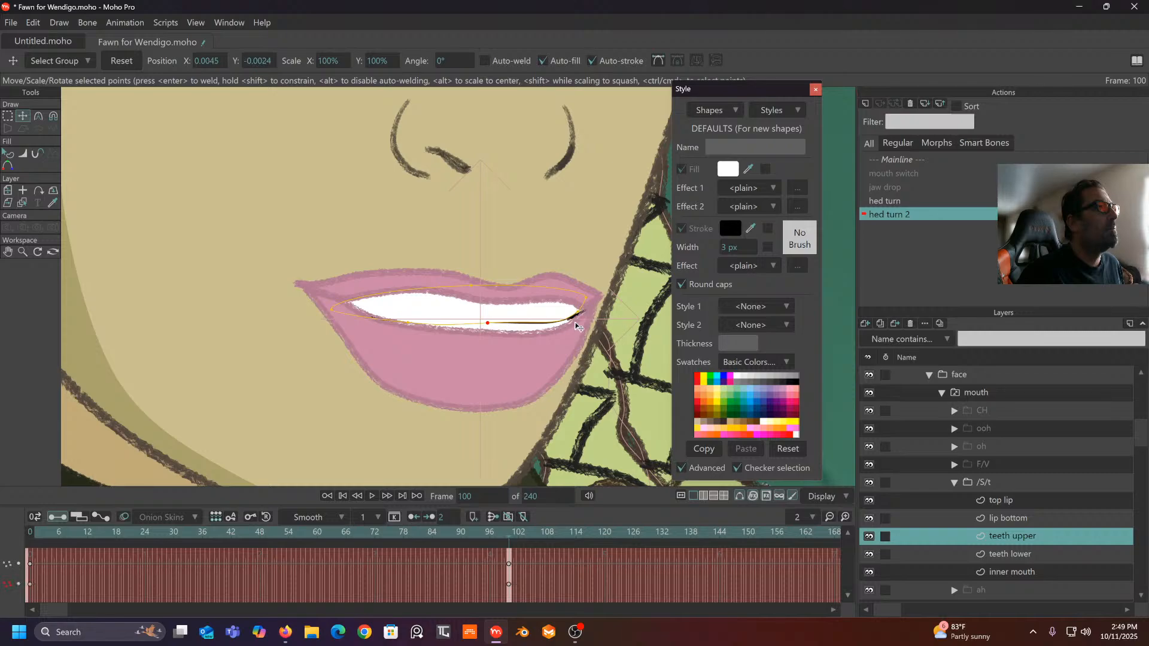
drag(412, 330, 406, 322)
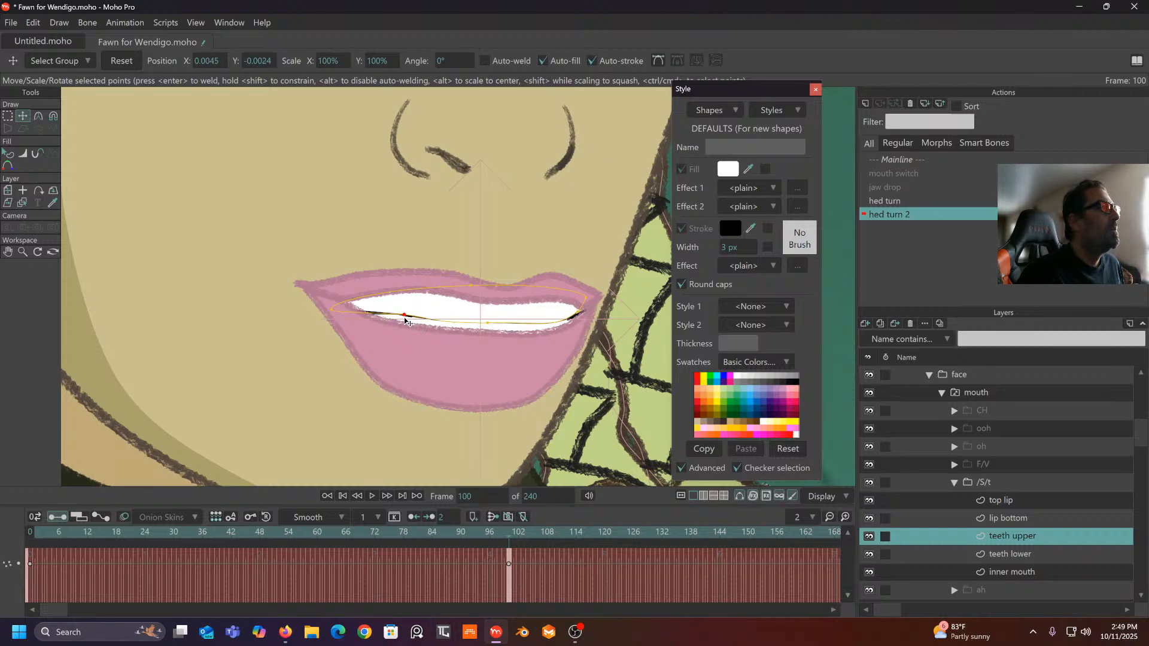
drag(331, 310, 331, 300)
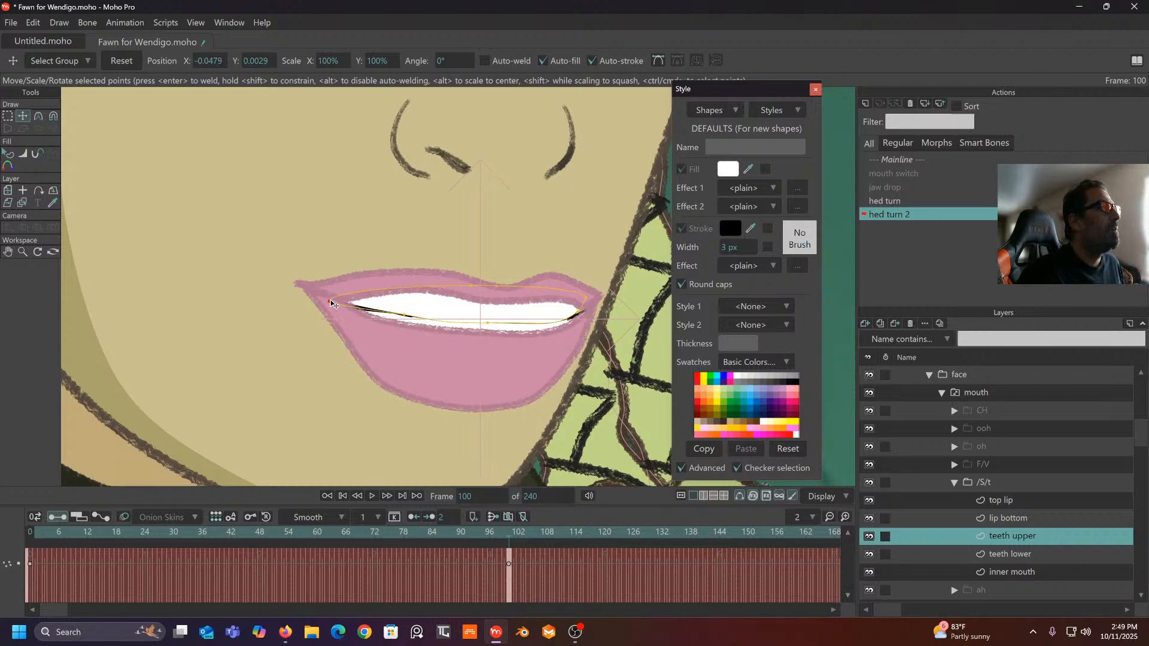
drag(403, 311, 406, 320)
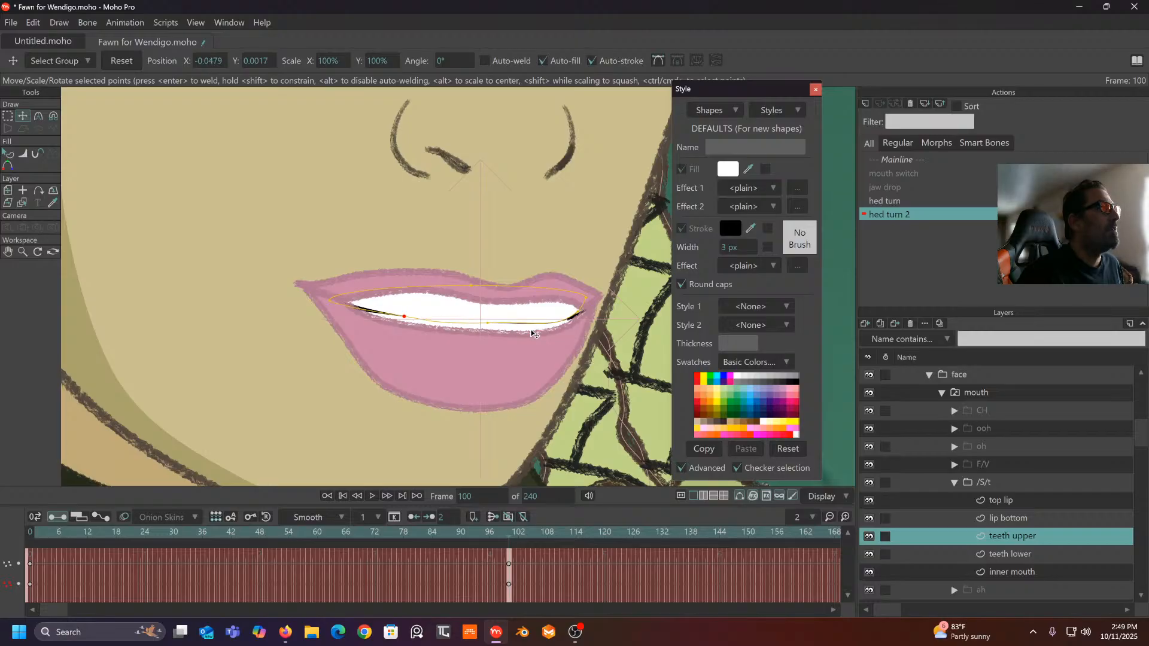
drag(488, 328, 488, 331)
mouse_move(511, 556)
mouse_down()
mouse_move(298, 493)
mouse_move(281, 524)
mouse_move(403, 519)
mouse_move(509, 551)
mouse_up()
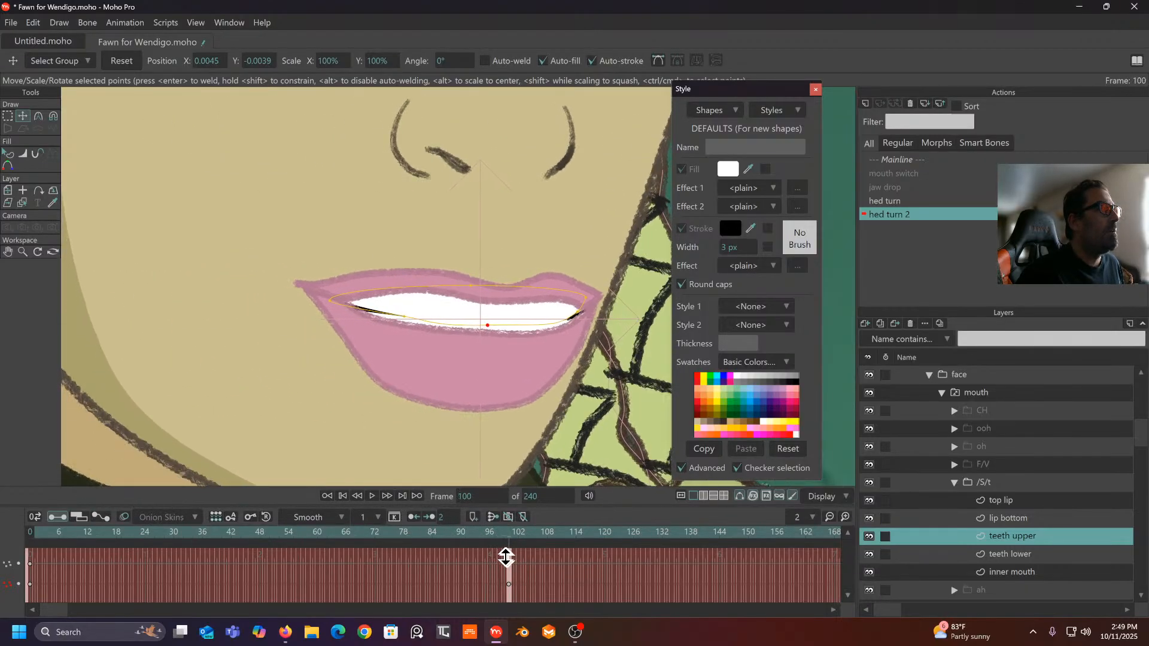
- Flatten the top lip's Cupid's bow, raise both peaks and lift the centre dip, checking through the turn
click(1014, 501)
scroll(469, 315, up, 2)
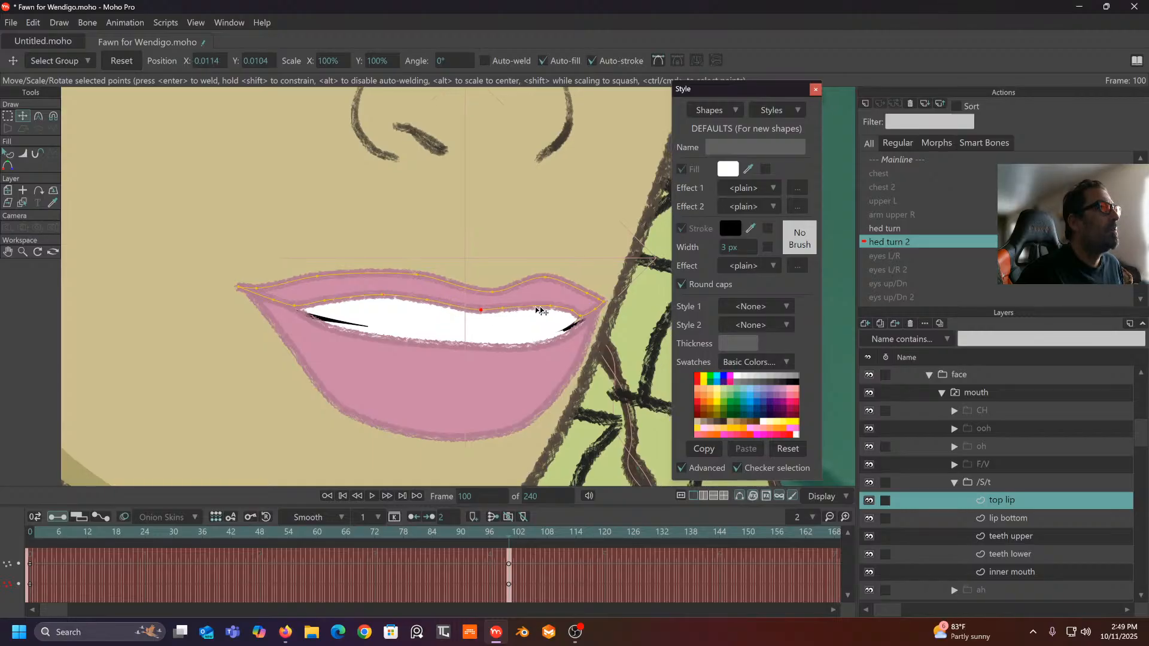
drag(551, 307, 552, 311)
drag(486, 294, 433, 280)
scroll(480, 267, down, 2)
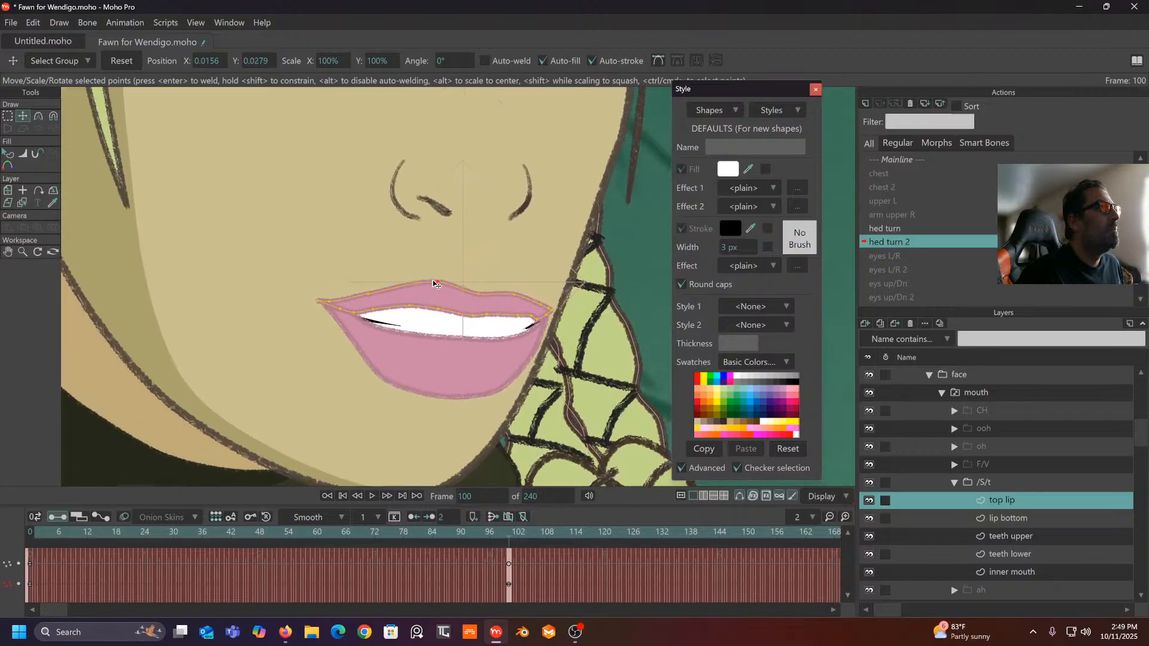
drag(510, 294, 512, 285)
click(479, 293)
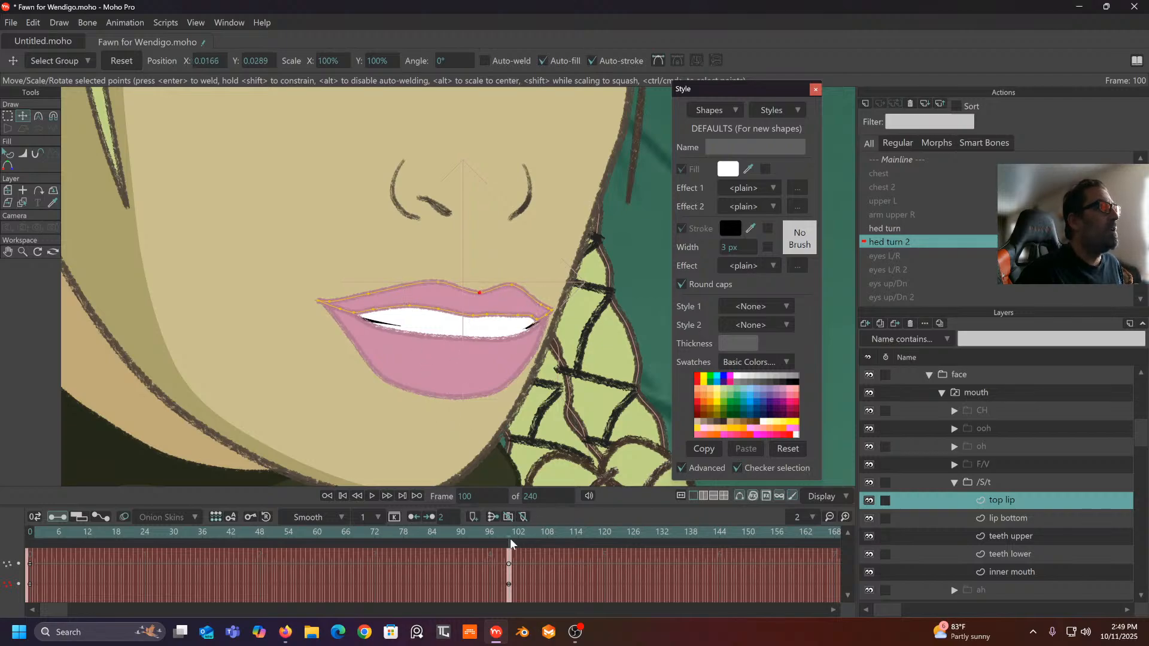
mouse_move(509, 537)
mouse_down()
mouse_move(174, 537)
mouse_move(488, 534)
mouse_move(510, 553)
mouse_up()
drag(419, 287, 511, 280)
drag(497, 540, 510, 584)
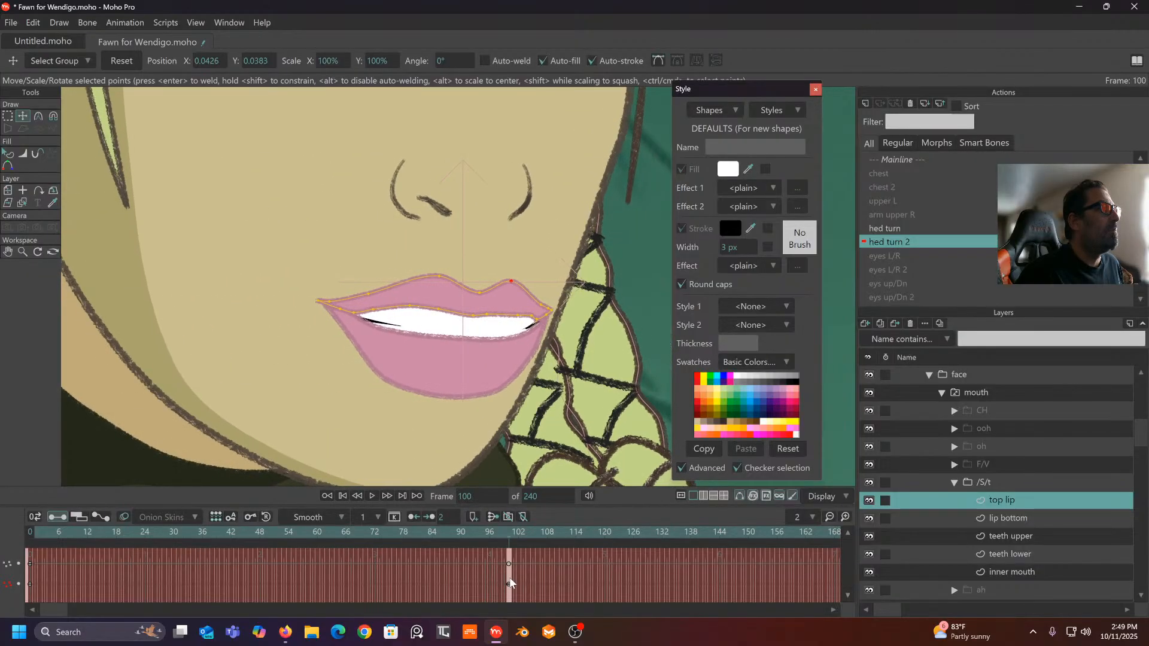
drag(487, 296, 488, 291)
drag(508, 537, 510, 581)
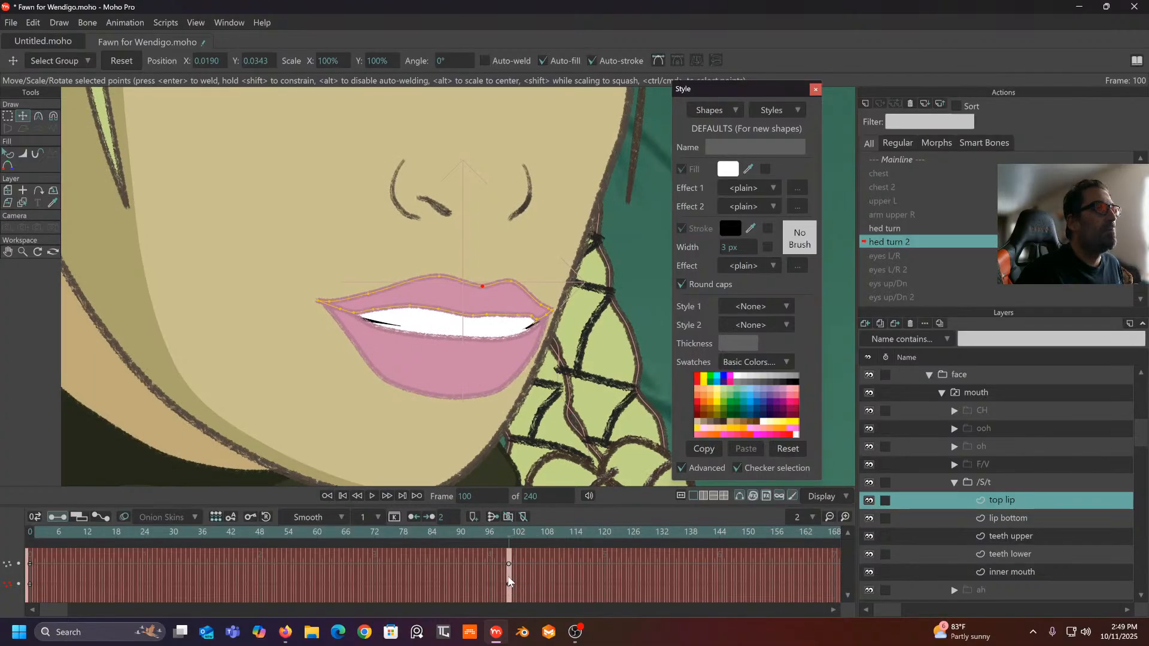
- Pull the bottom lip's inner and corner points down to smooth its curve, checking frames 92 and 35
click(1011, 518)
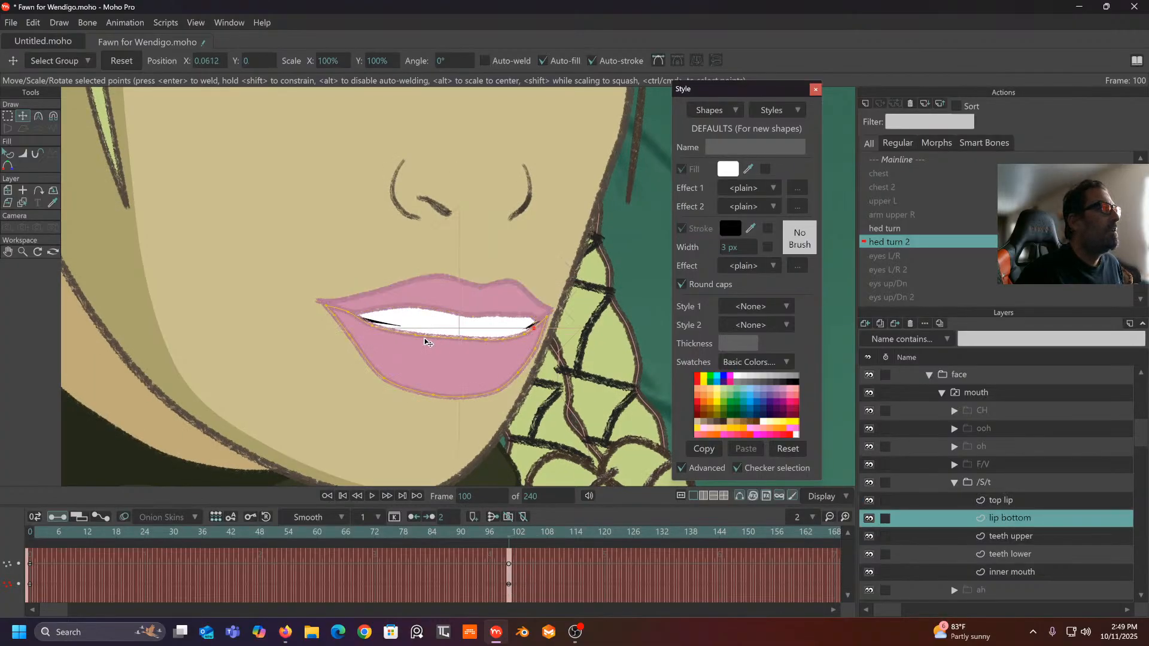
drag(417, 338, 494, 349)
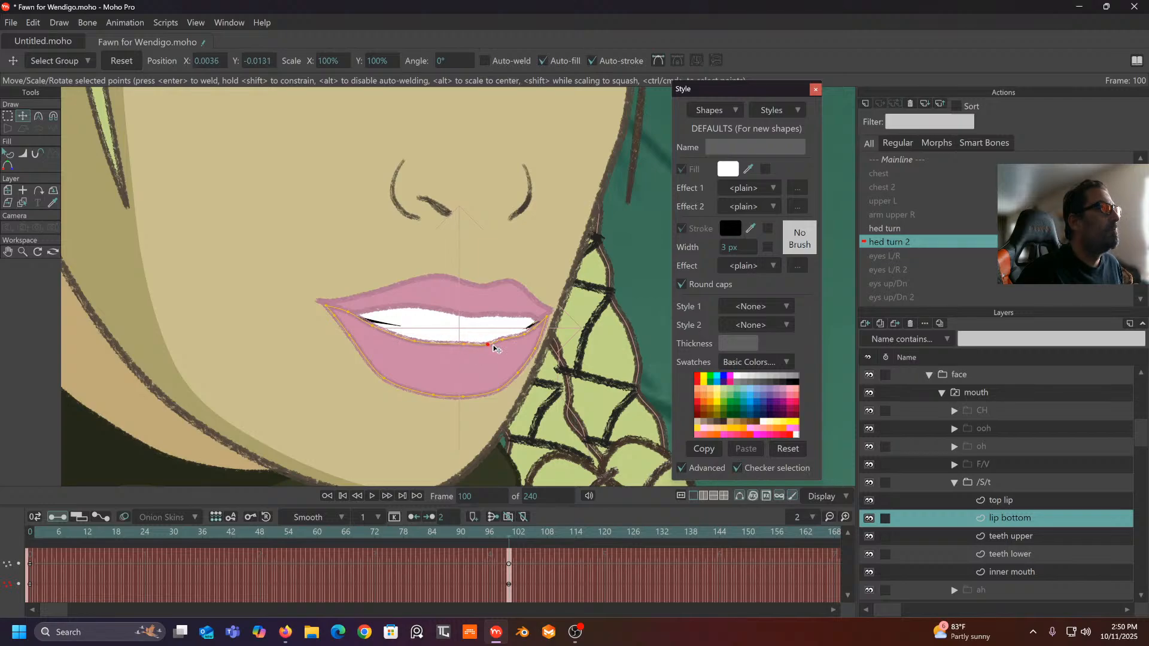
click(467, 348)
click(489, 346)
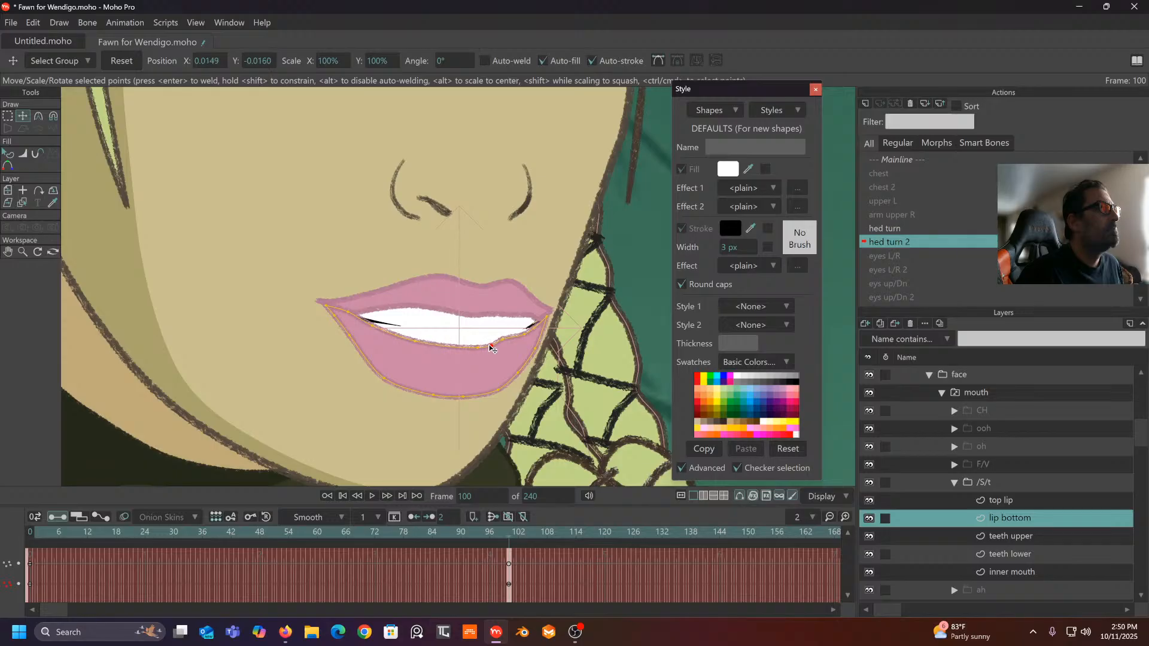
drag(503, 339, 502, 347)
click(525, 340)
drag(526, 344, 526, 345)
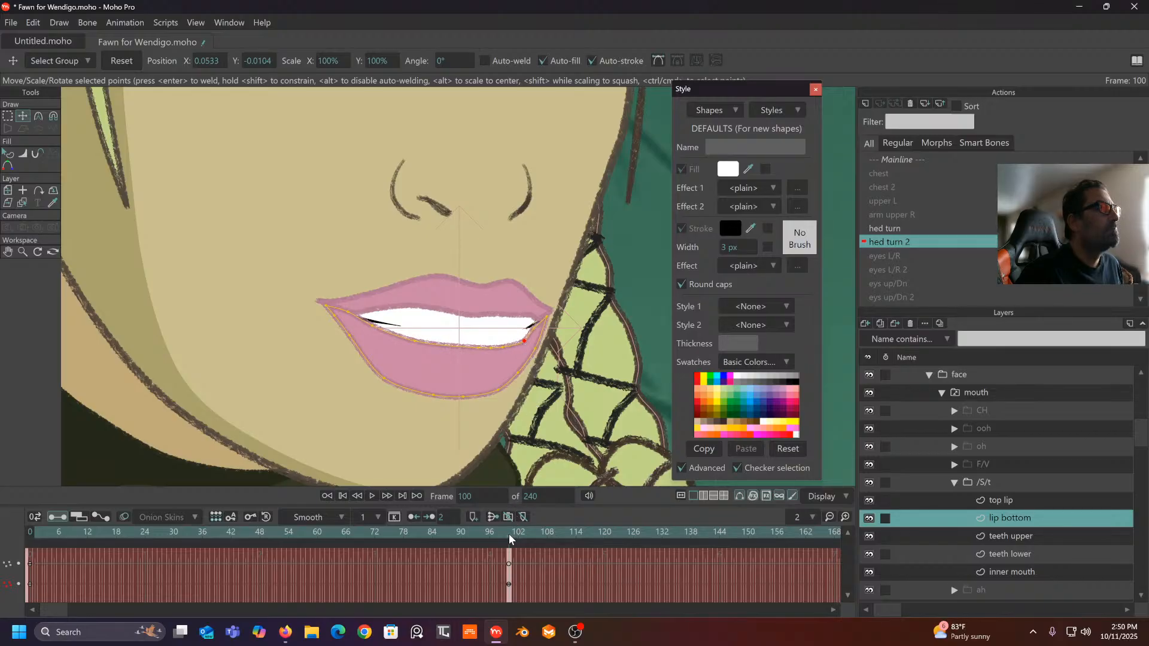
drag(509, 534, 509, 564)
drag(522, 344, 543, 316)
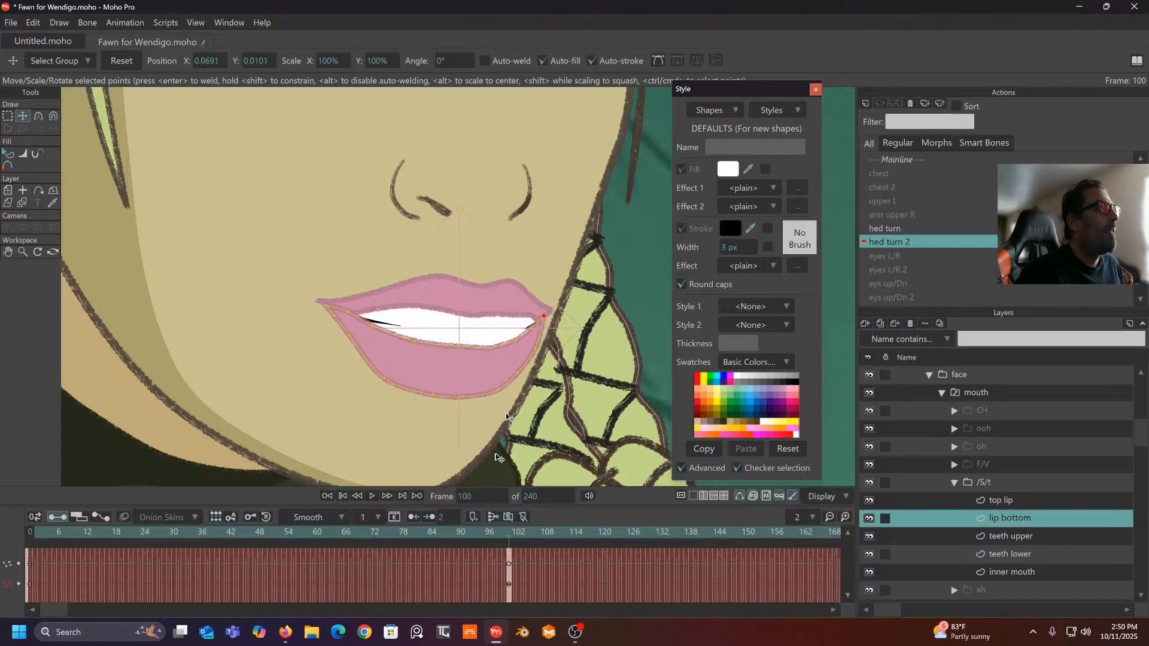
drag(500, 552, 199, 560)
- Move the lip corner point down-left at frame 63 of hed turn 2
drag(282, 558, 334, 550)
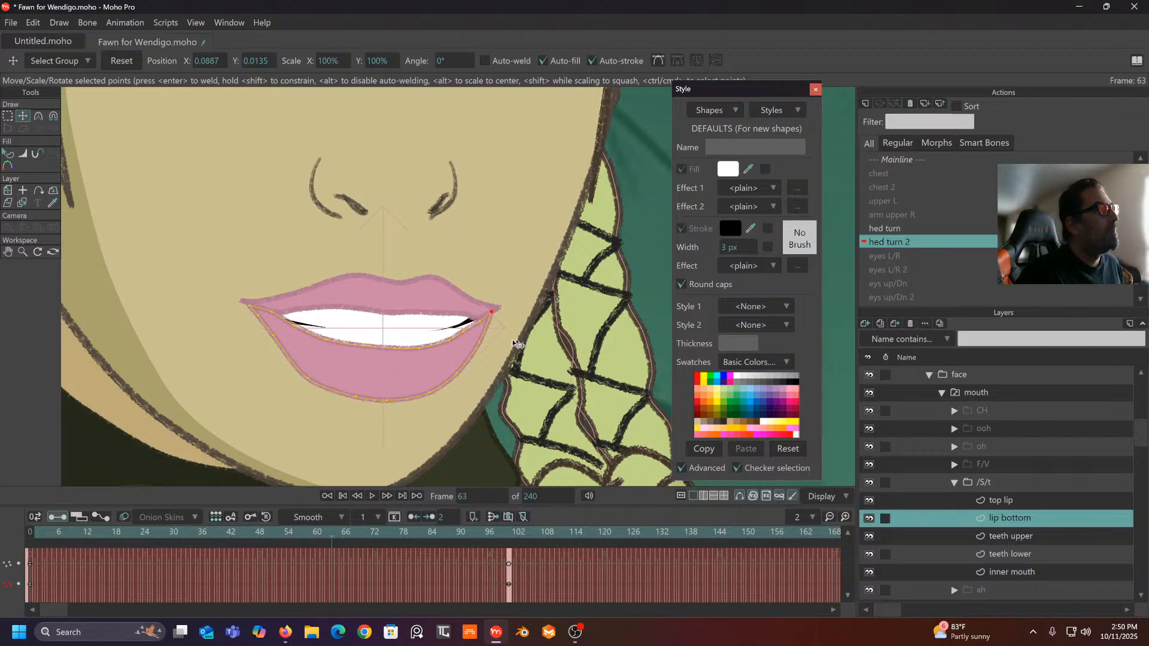
click(483, 322)
drag(483, 322, 441, 346)
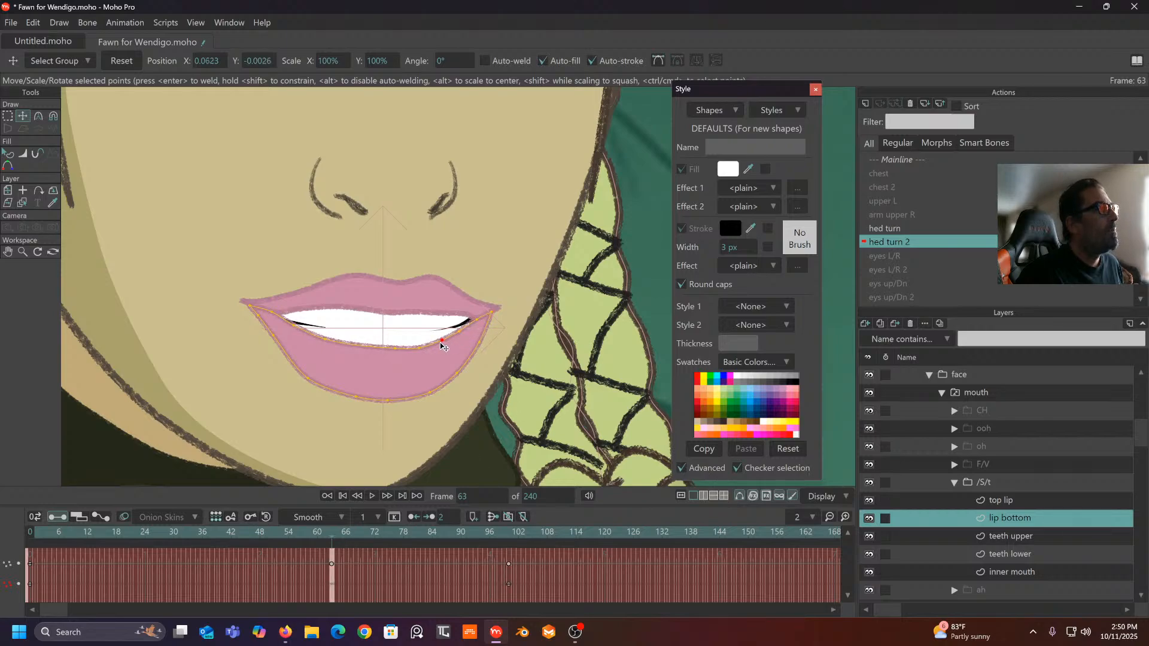
drag(362, 532, 126, 550)
- Set all lower lip and top lip keyframes to Linear interpolation
drag(572, 551, 0, 623)
right_click(333, 583)
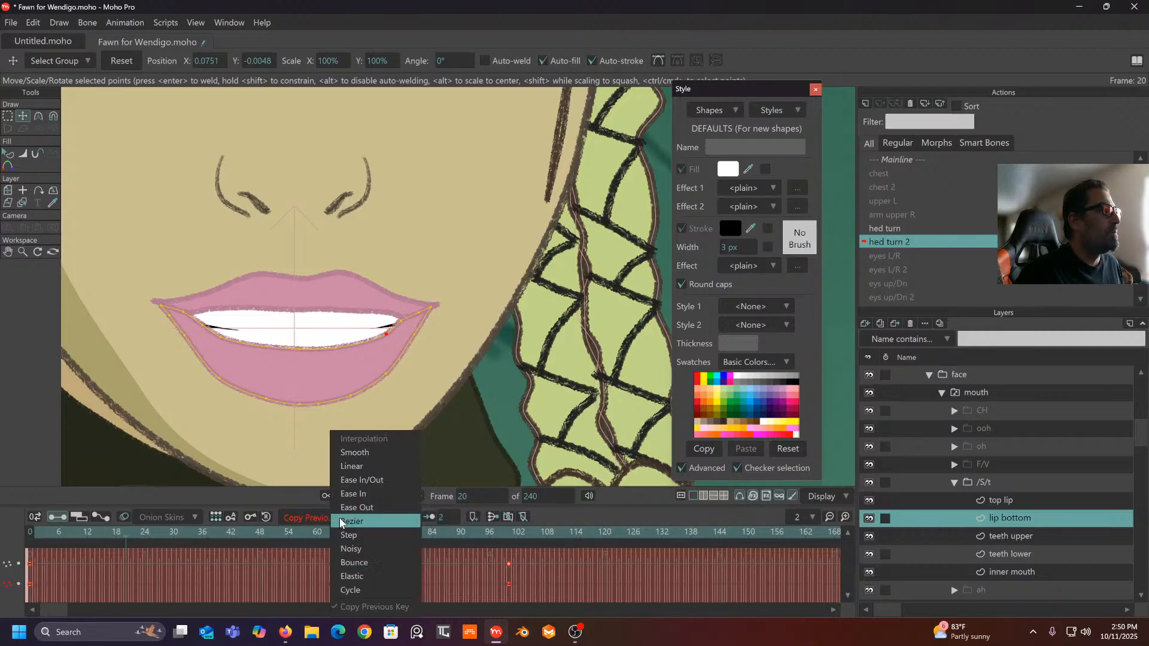
click(356, 455)
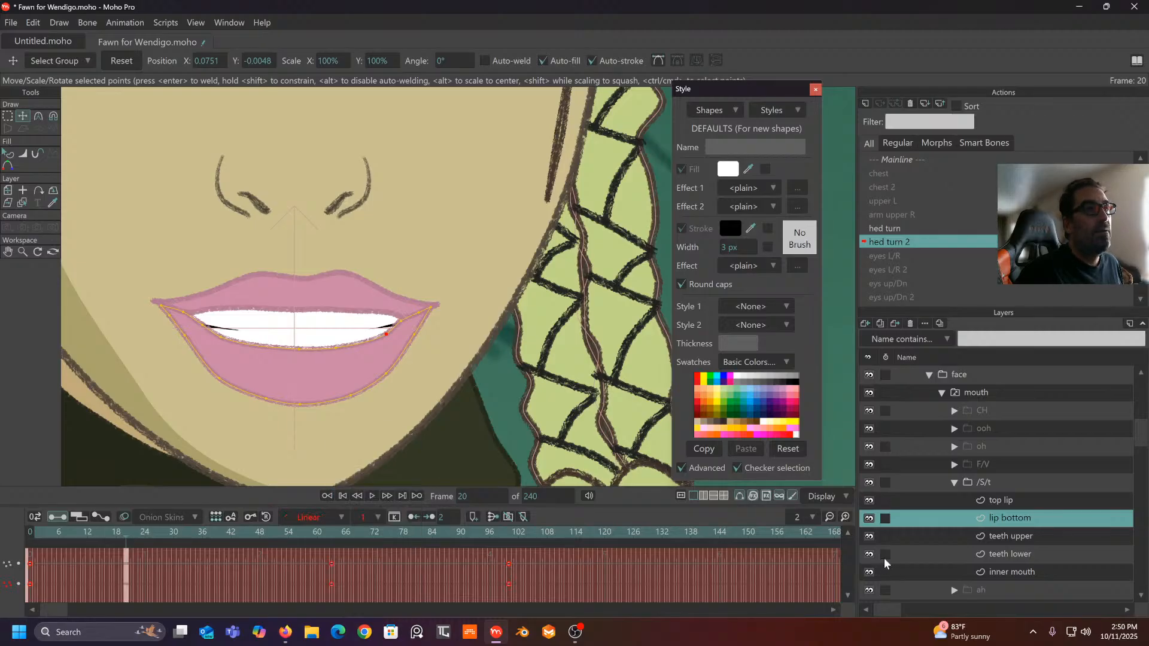
click(1007, 502)
drag(530, 552, 0, 617)
click(340, 517)
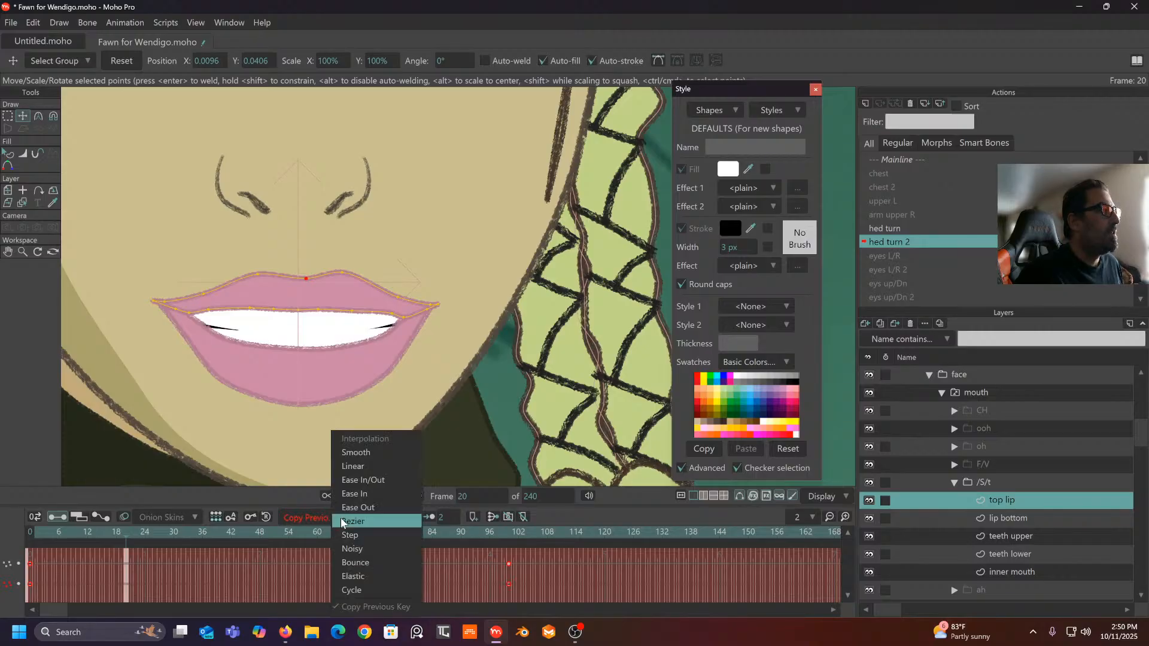
click(359, 467)
- Set all teeth upper and teeth lower keyframes to Linear interpolation
click(1004, 536)
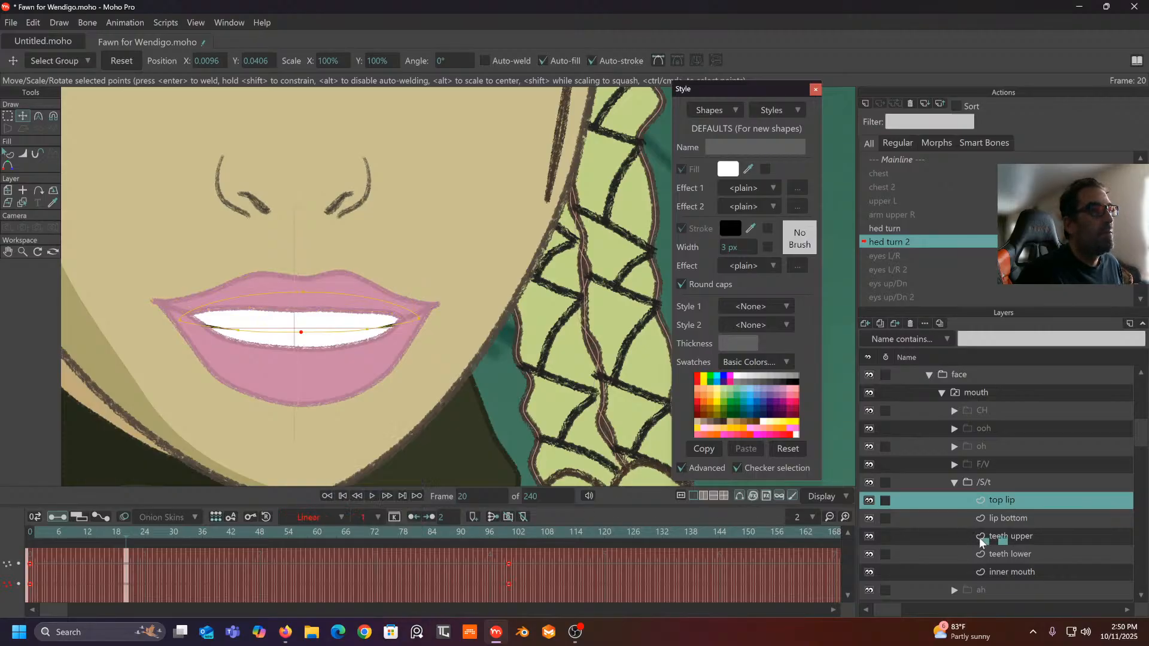
drag(554, 551, 122, 601)
click(340, 516)
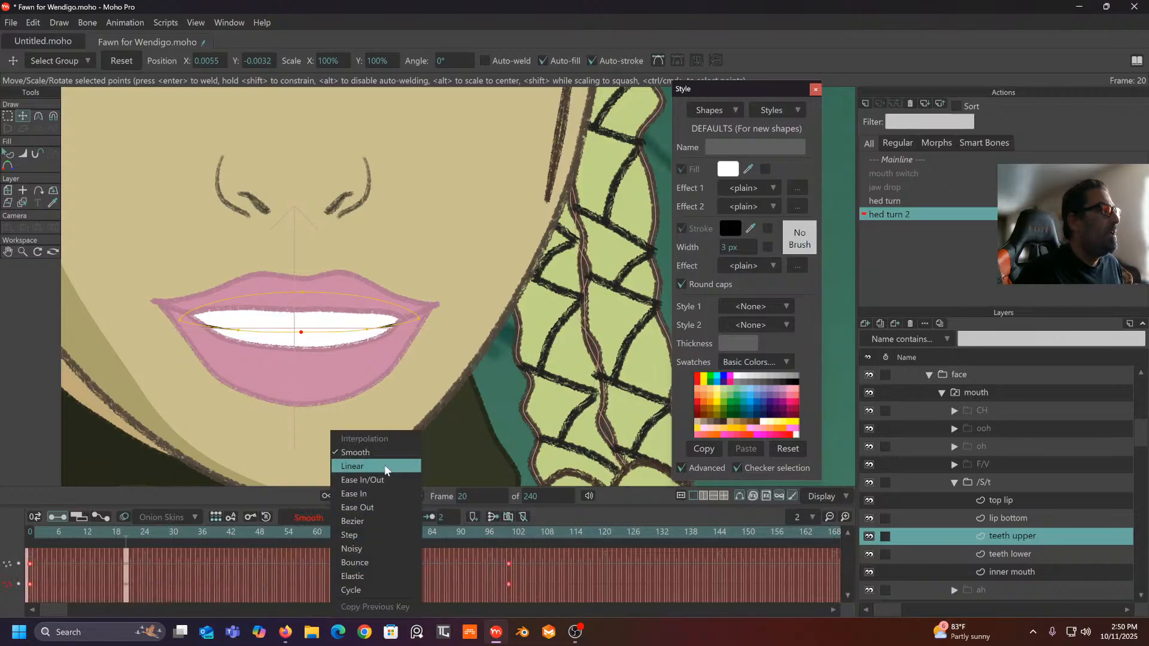
click(385, 467)
click(1025, 550)
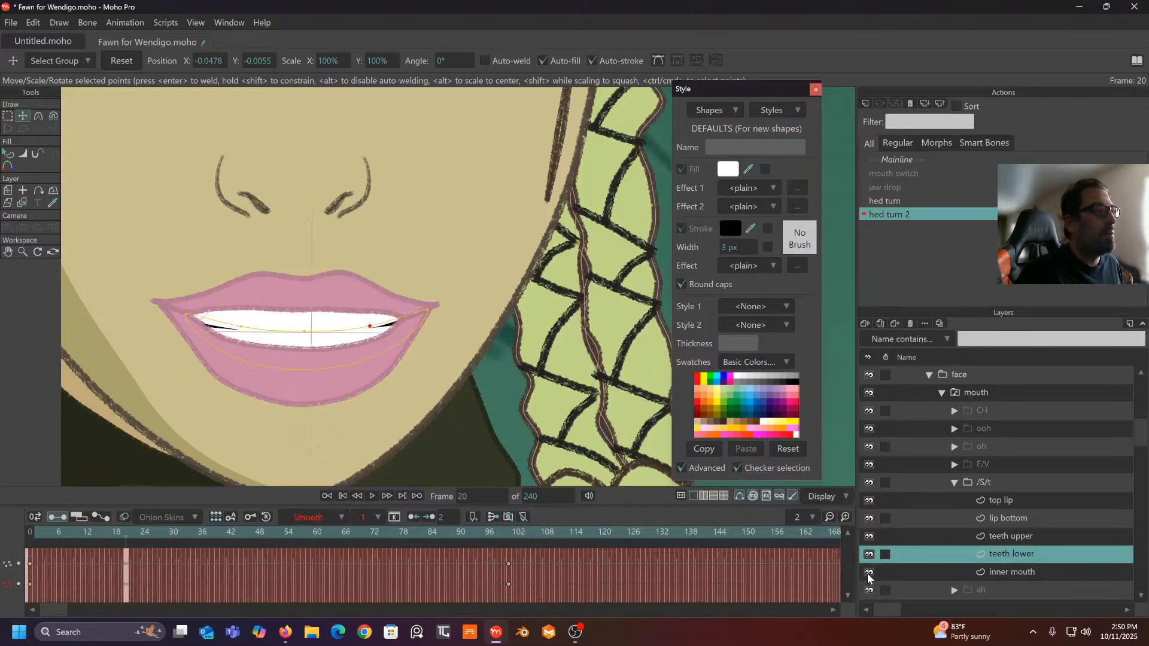
drag(484, 570, 18, 638)
click(339, 517)
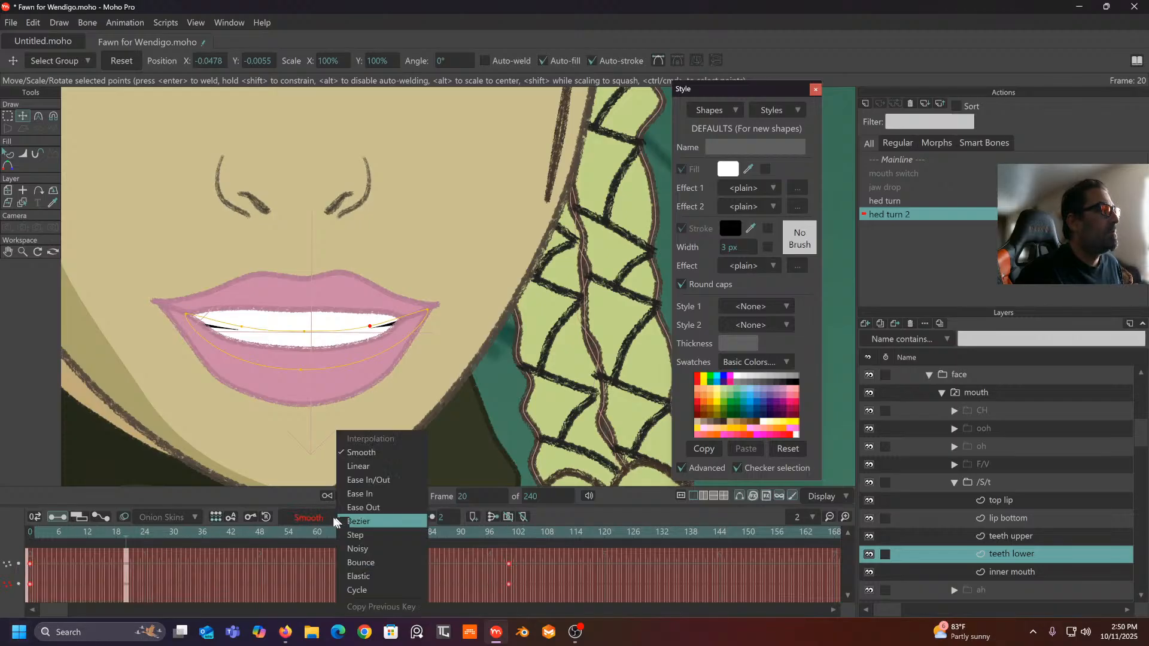
click(364, 472)
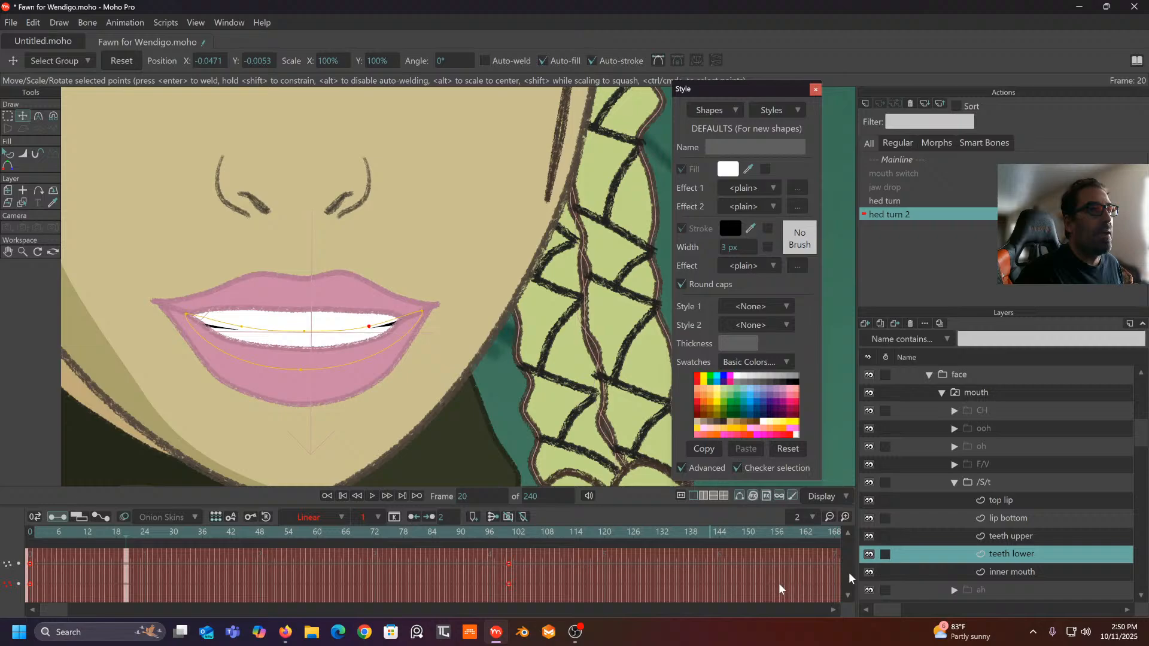
- Set all inner mouth keyframes to Linear interpolation
click(997, 570)
drag(519, 556, 9, 619)
click(346, 520)
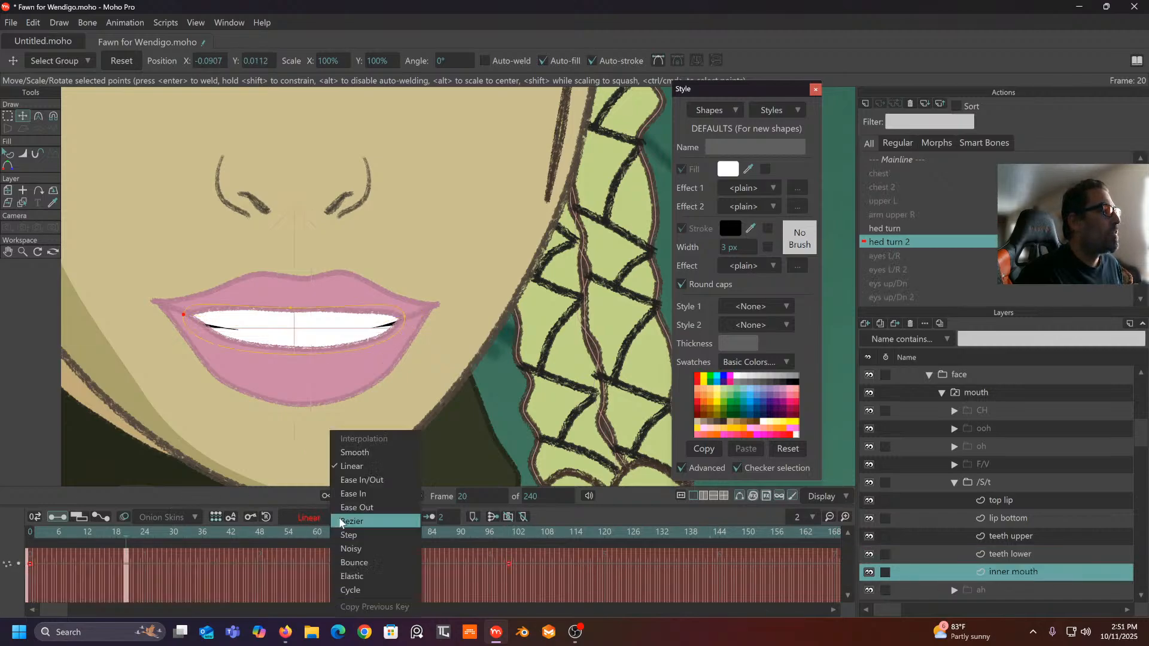
click(368, 465)
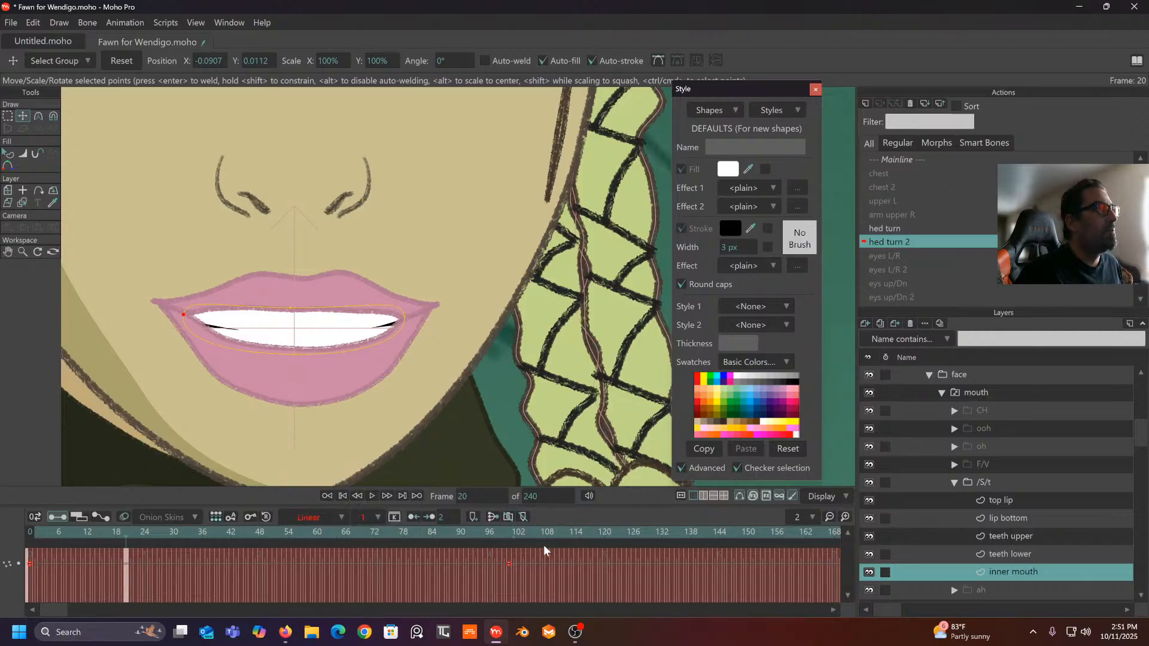
- Select the Fawn character layer in the Layers panel
scroll(524, 422, down, 5)
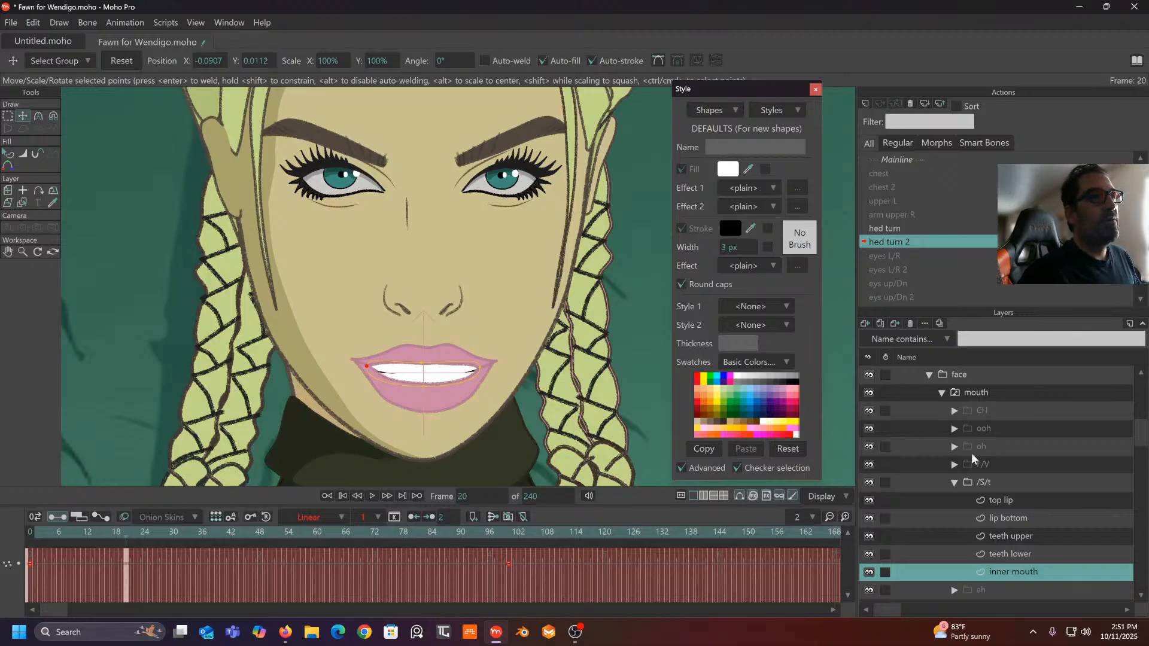
click(953, 483)
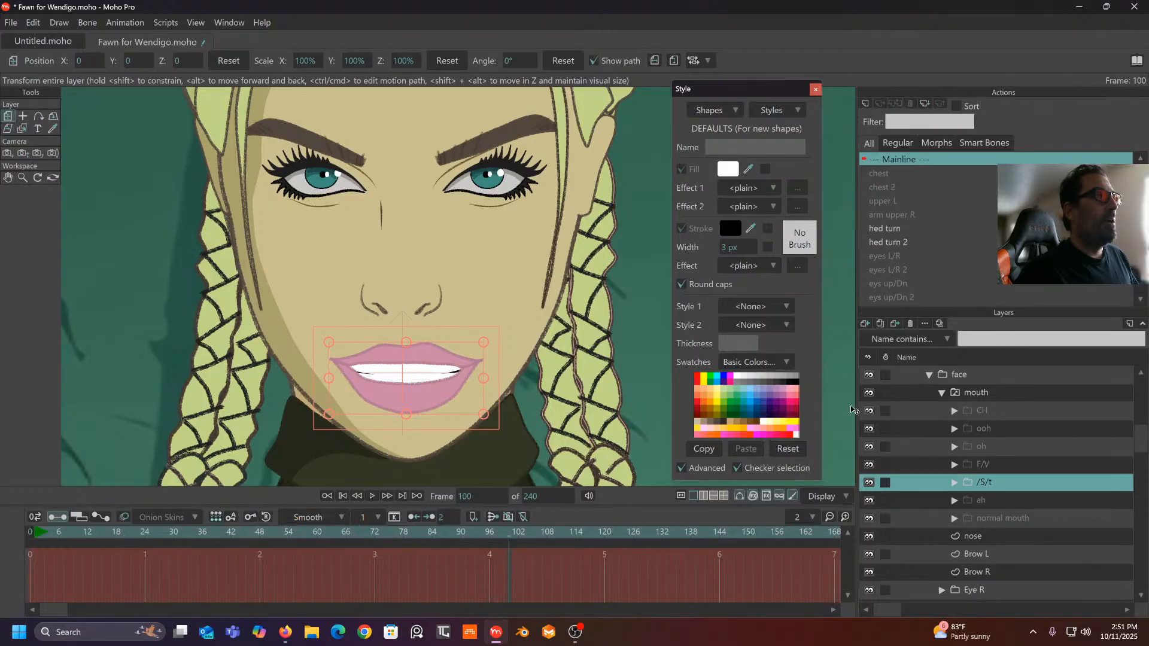
scroll(965, 412, up, 8)
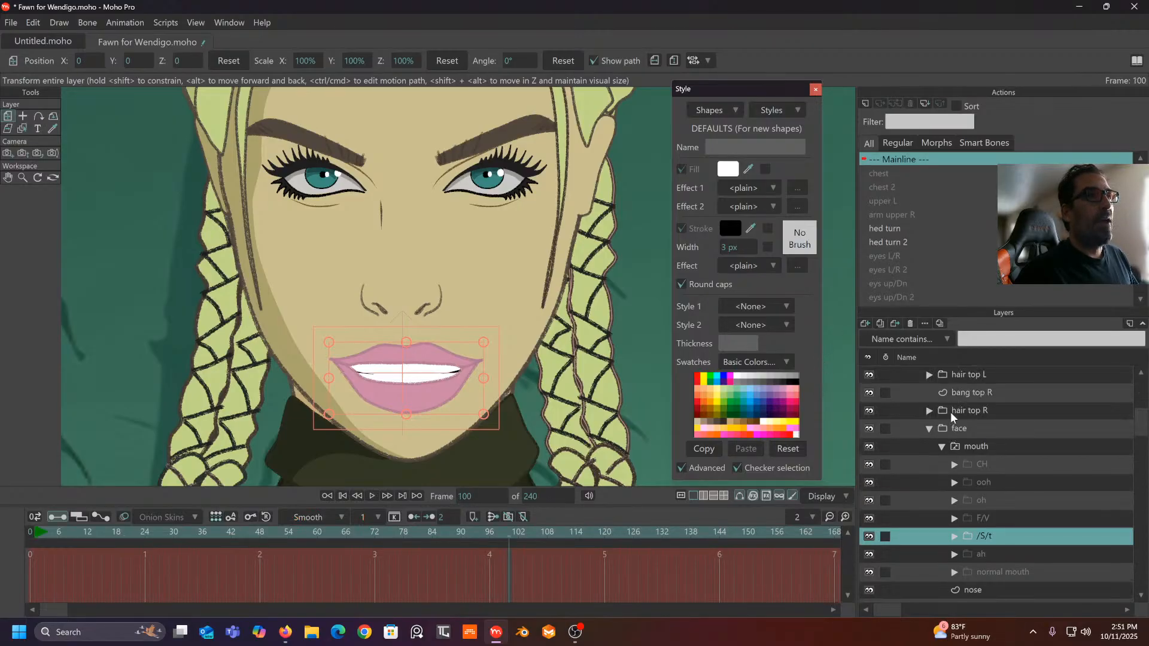
click(937, 375)
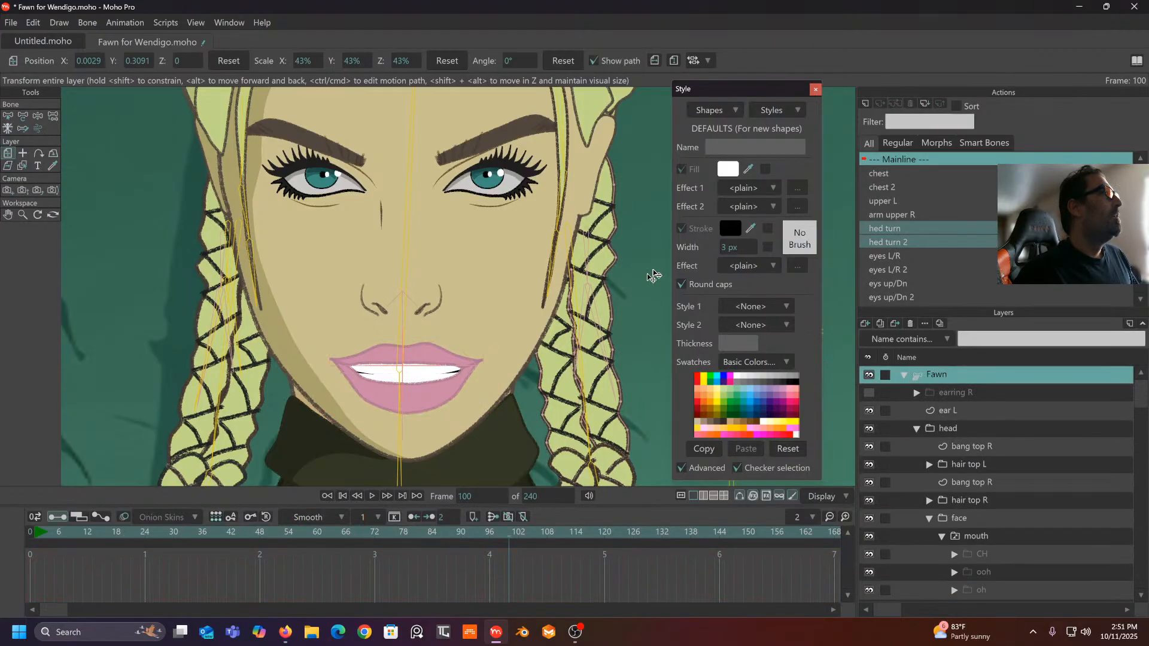
scroll(346, 217, down, 3)
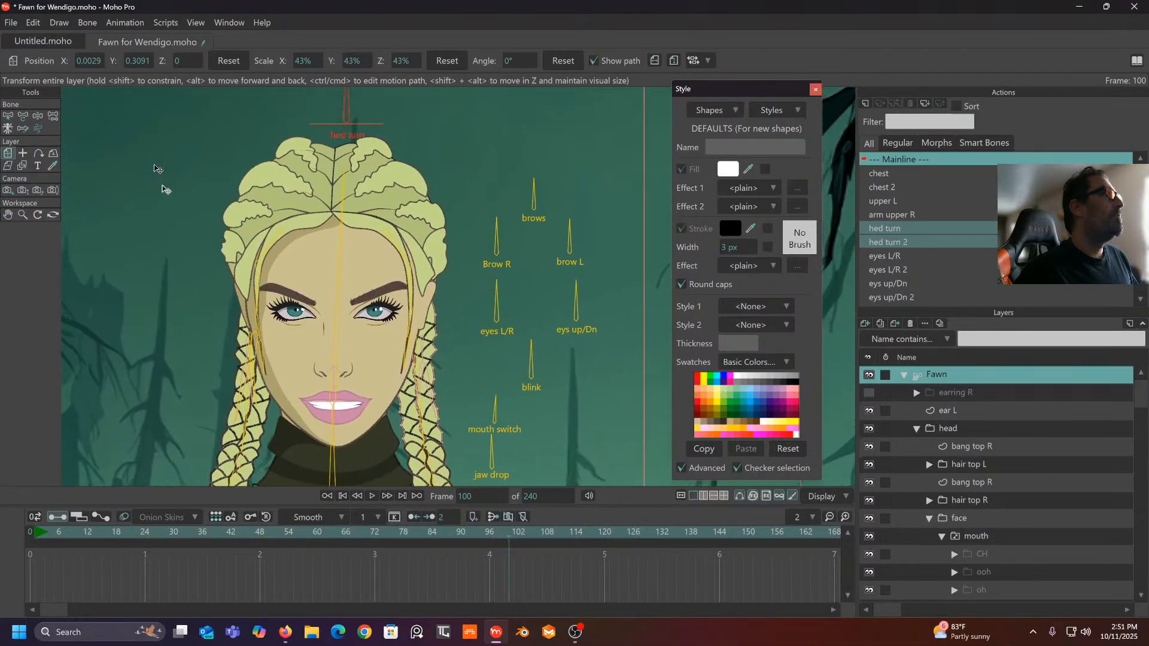
- With Manipulate Bones, turn the head sideways via the hed turn bone, then back to front
click(37, 116)
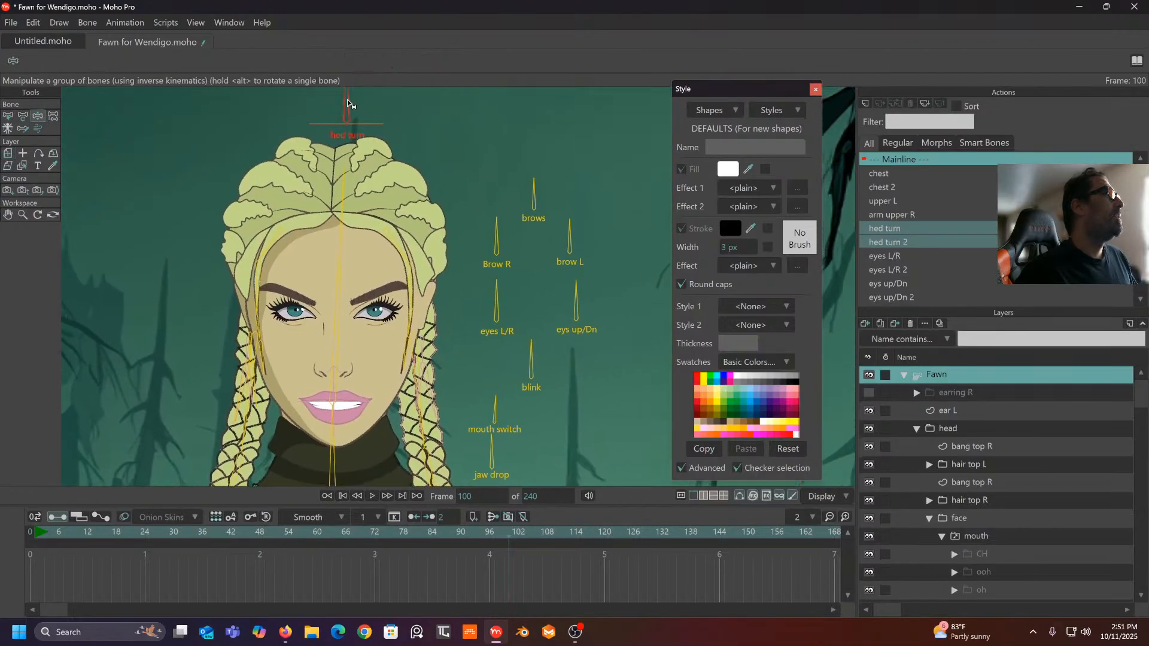
drag(347, 103, 444, 125)
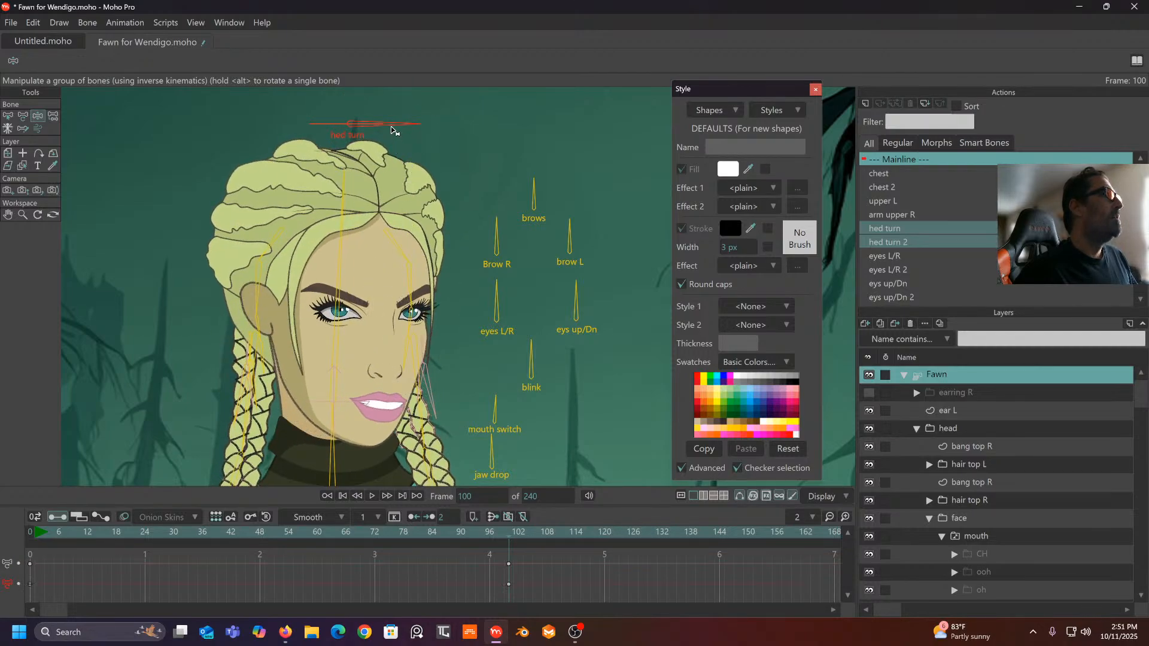
drag(391, 128, 357, 90)
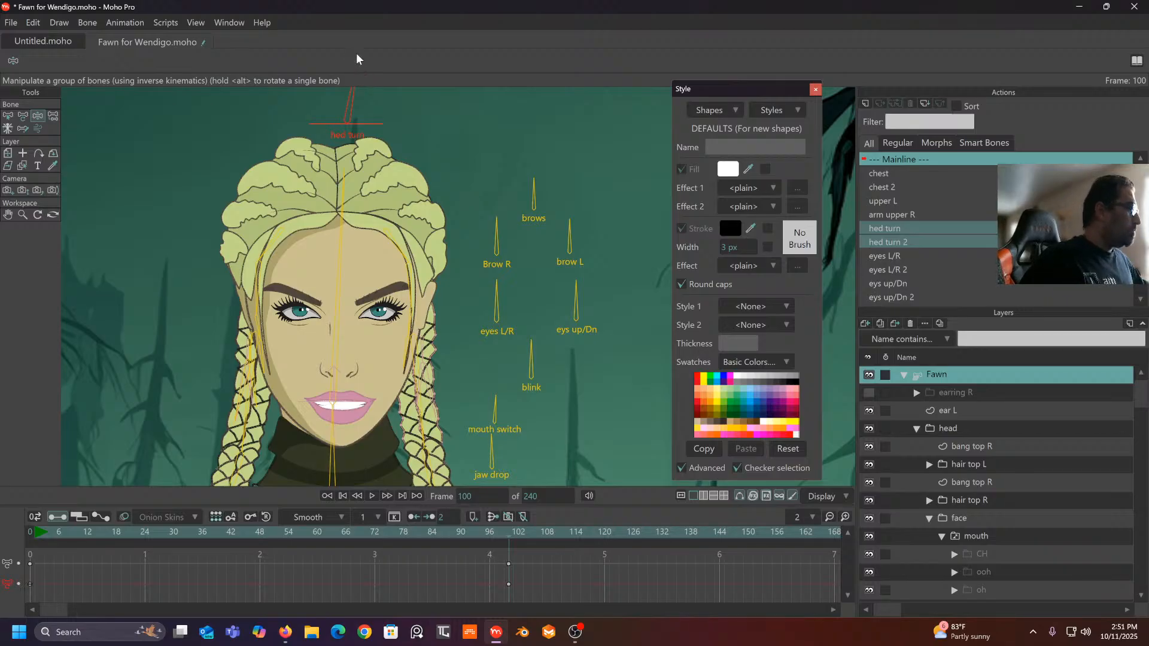
- Open the hed turn 2 action and preview the head turning through it
double_click(929, 242)
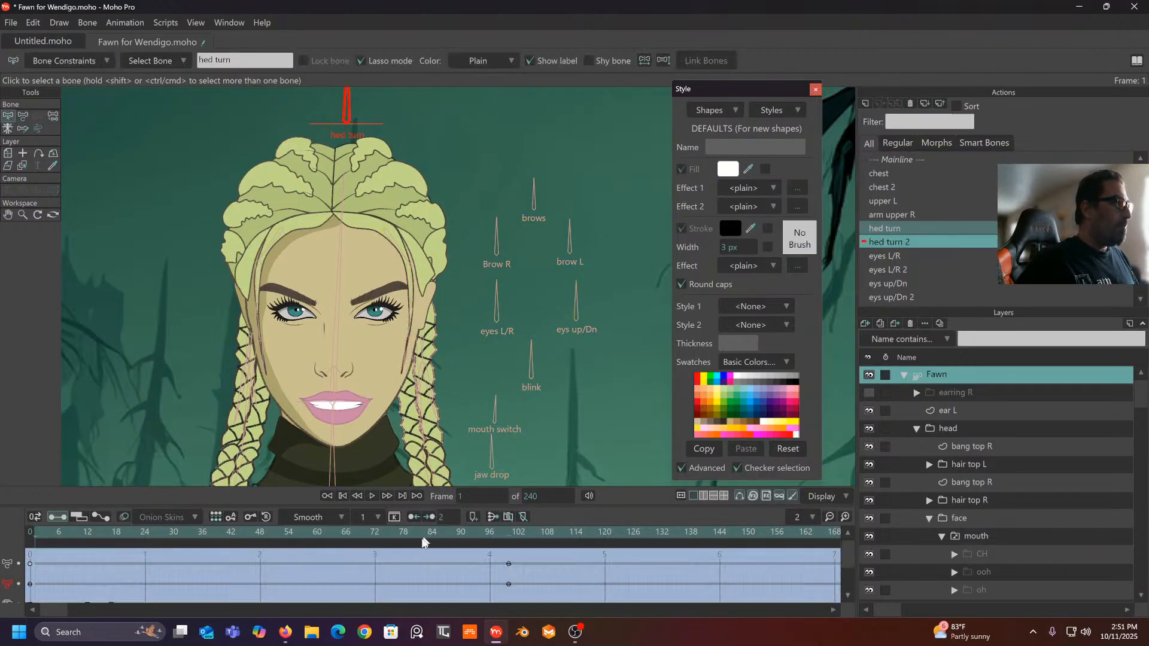
drag(422, 541, 34, 541)
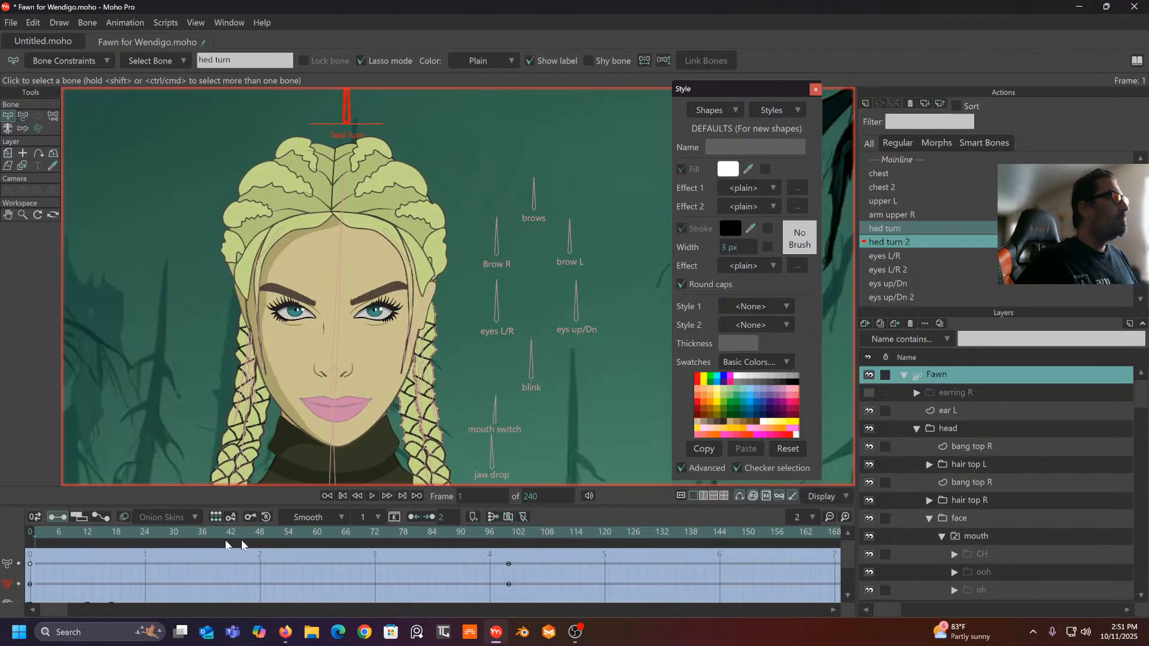
drag(227, 545, 510, 583)
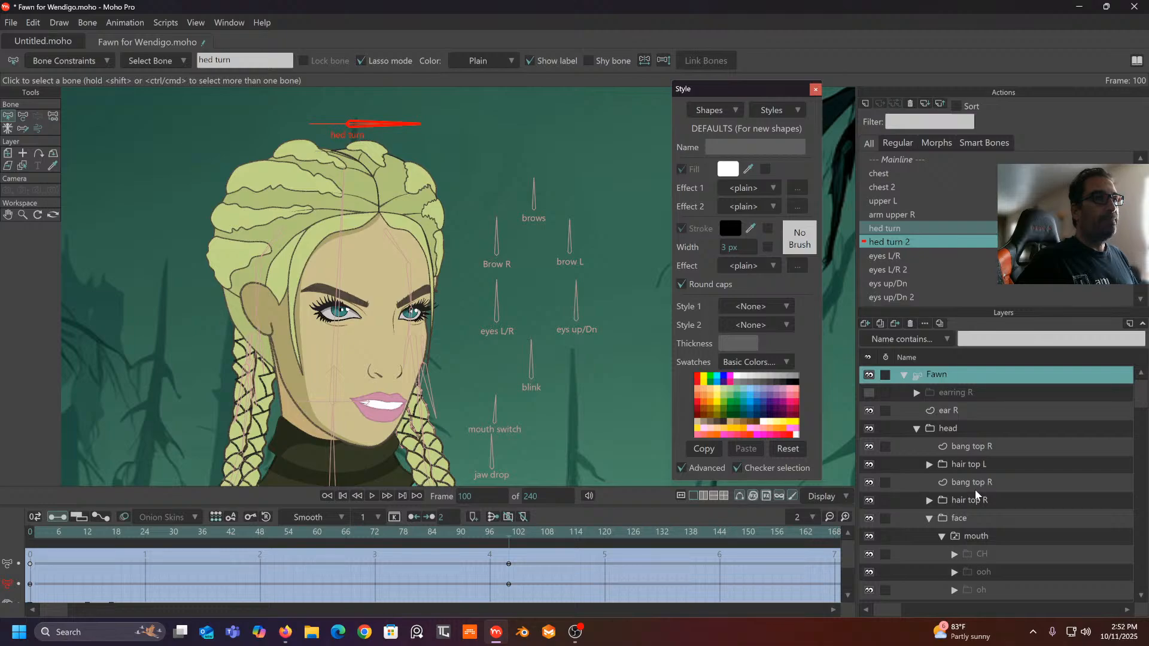
- Expand the /S/t mouth group and select its top lip layer
scroll(975, 489, down, 3)
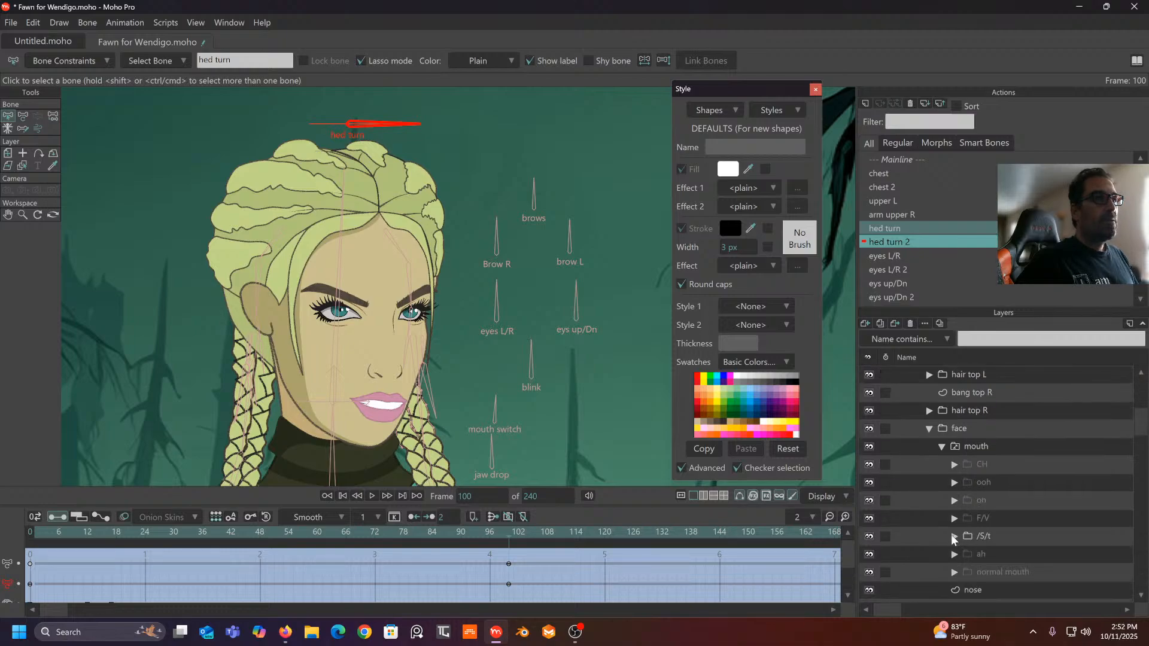
click(954, 537)
scroll(988, 528, down, 2)
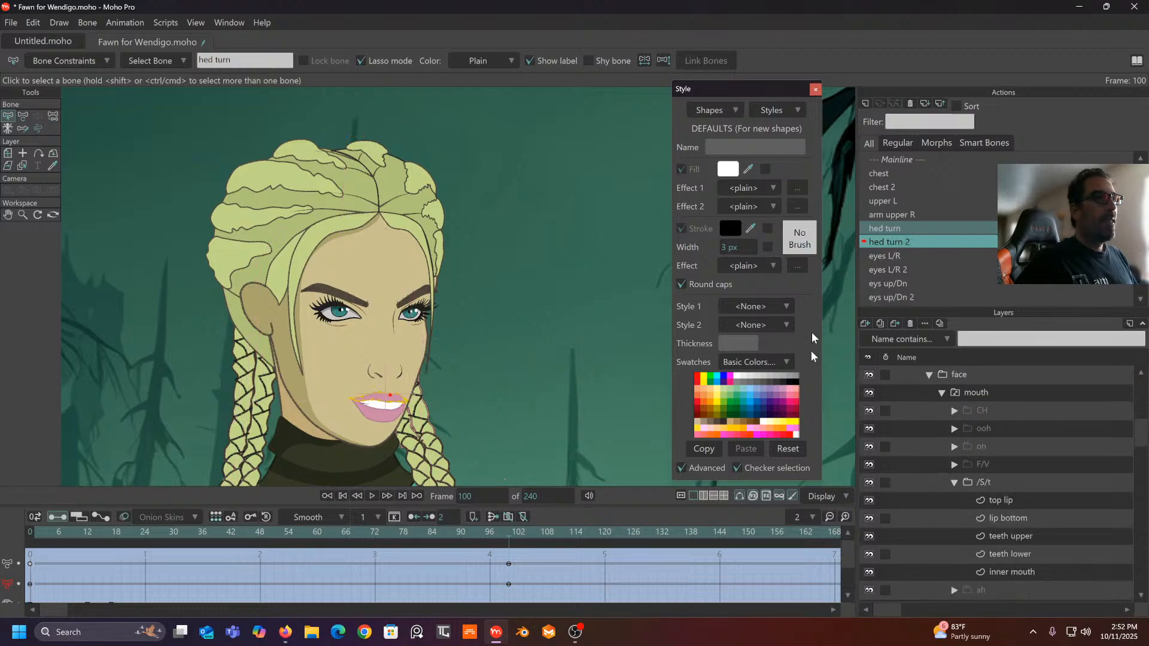
click(1000, 501)
scroll(487, 295, up, 4)
scroll(487, 295, up, 4)
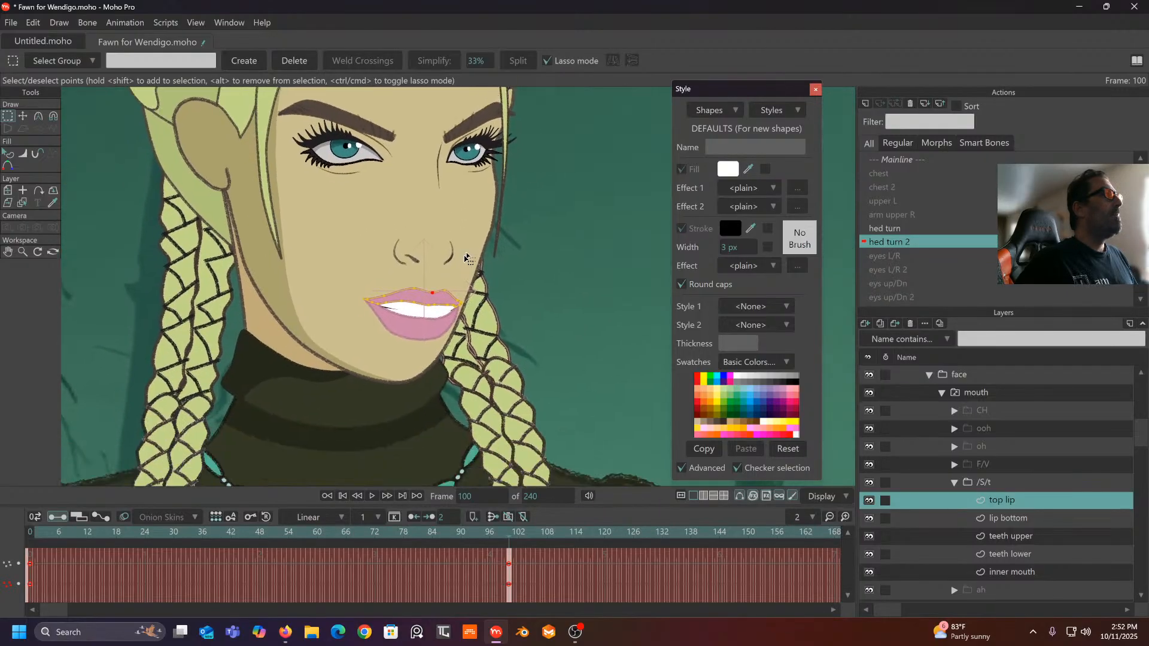
- With the Magnet tool, lift the top lip's right corner, reshape the bottom lip corner, then refine the top lip
click(54, 116)
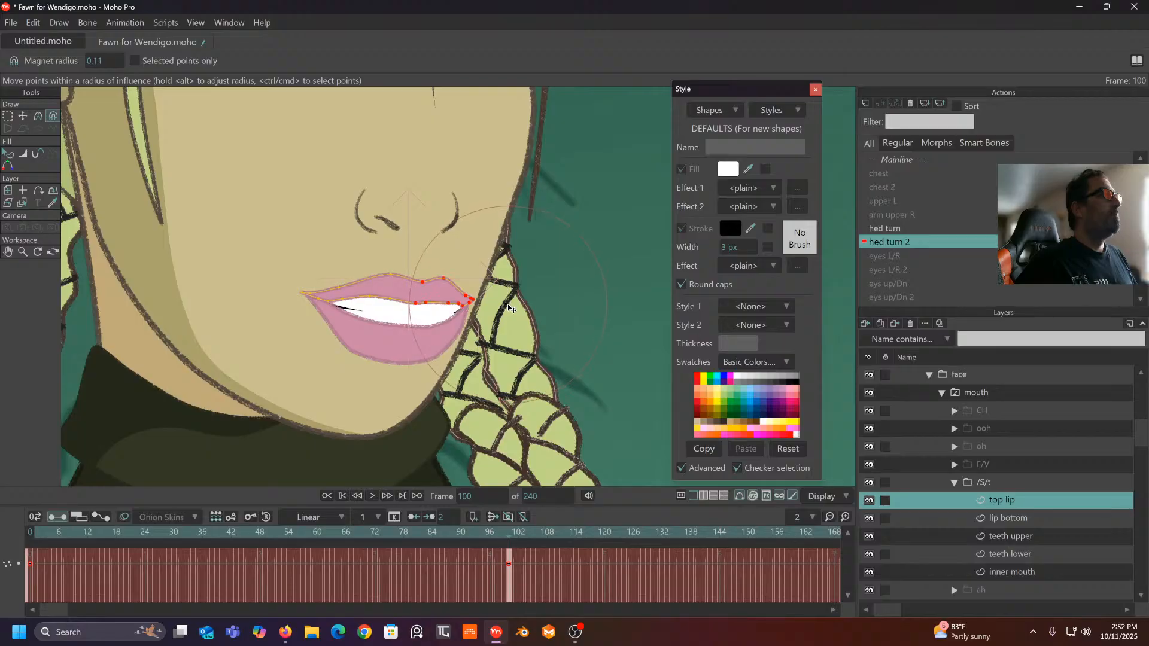
drag(508, 309, 512, 299)
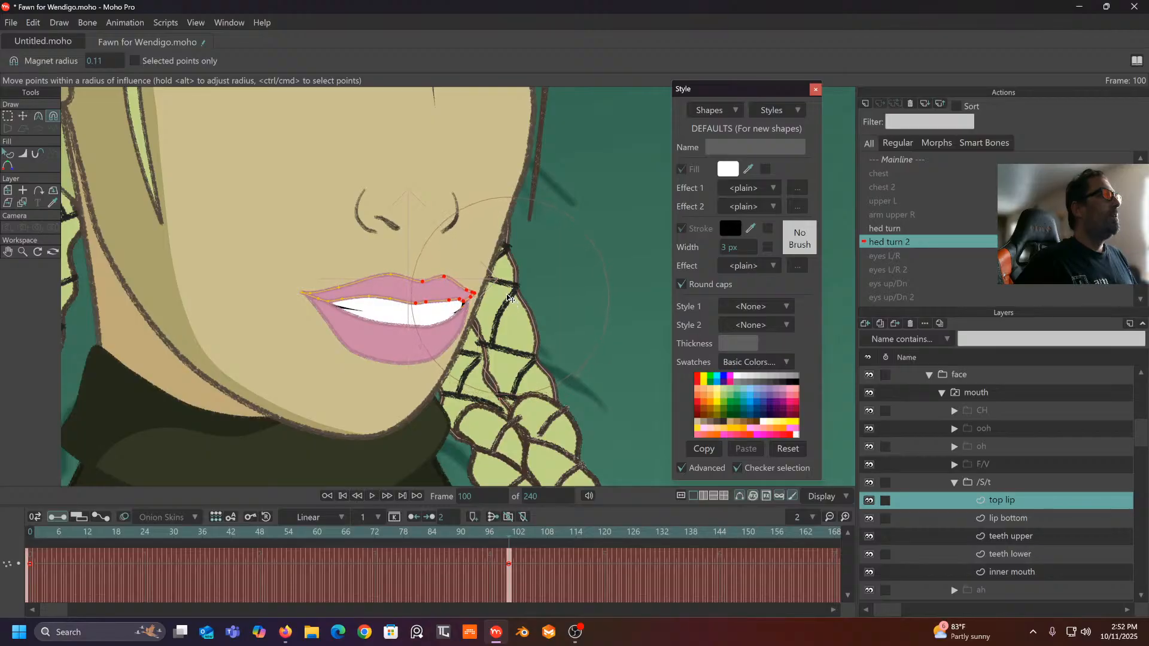
click(1008, 516)
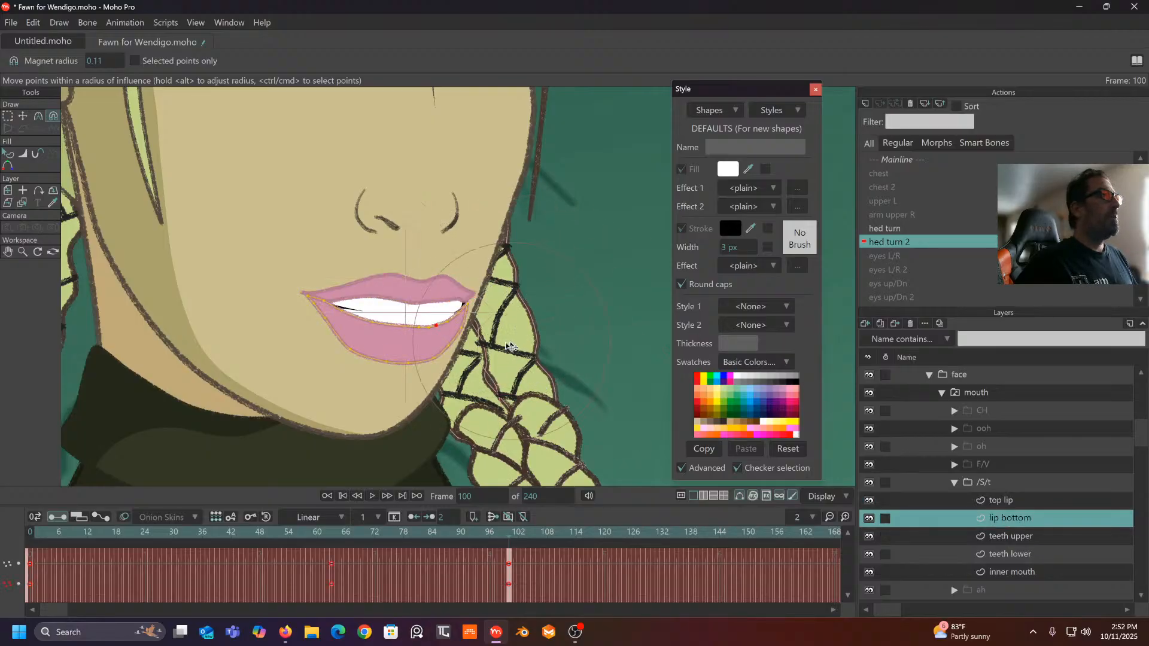
drag(456, 329, 461, 328)
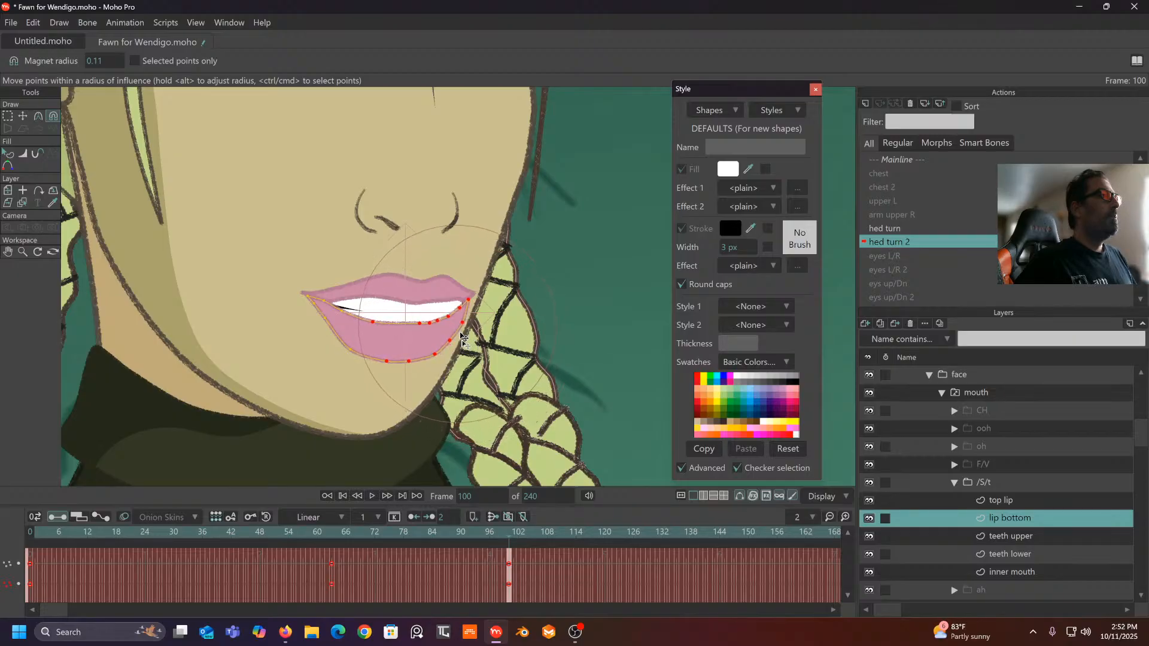
drag(512, 536, 509, 579)
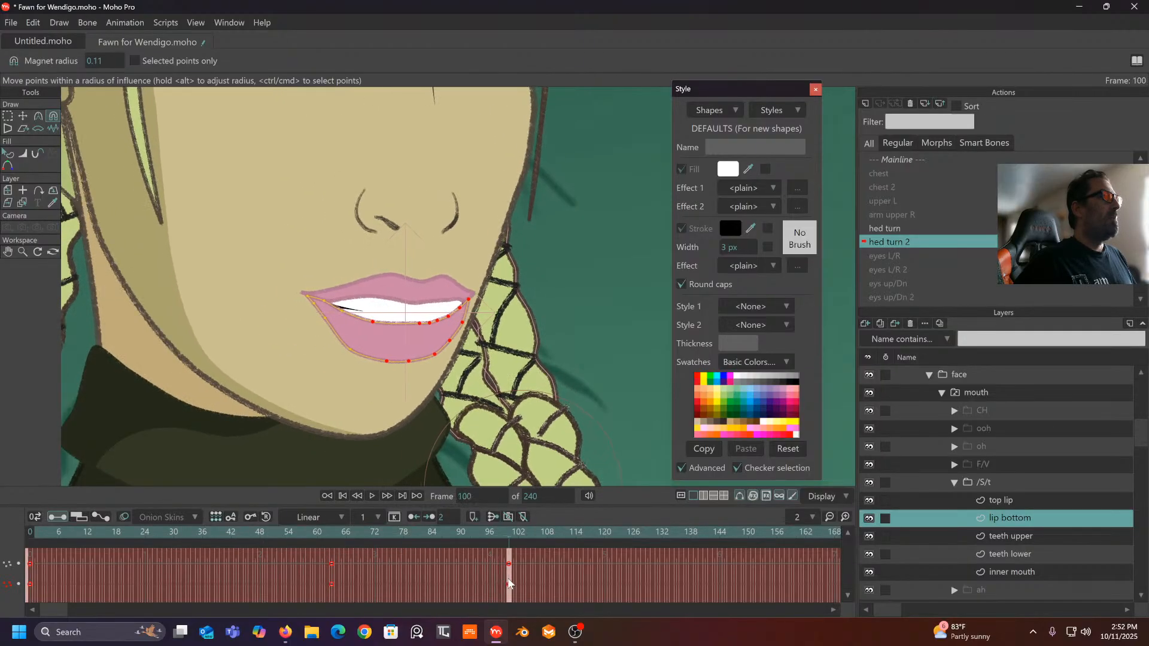
click(1008, 501)
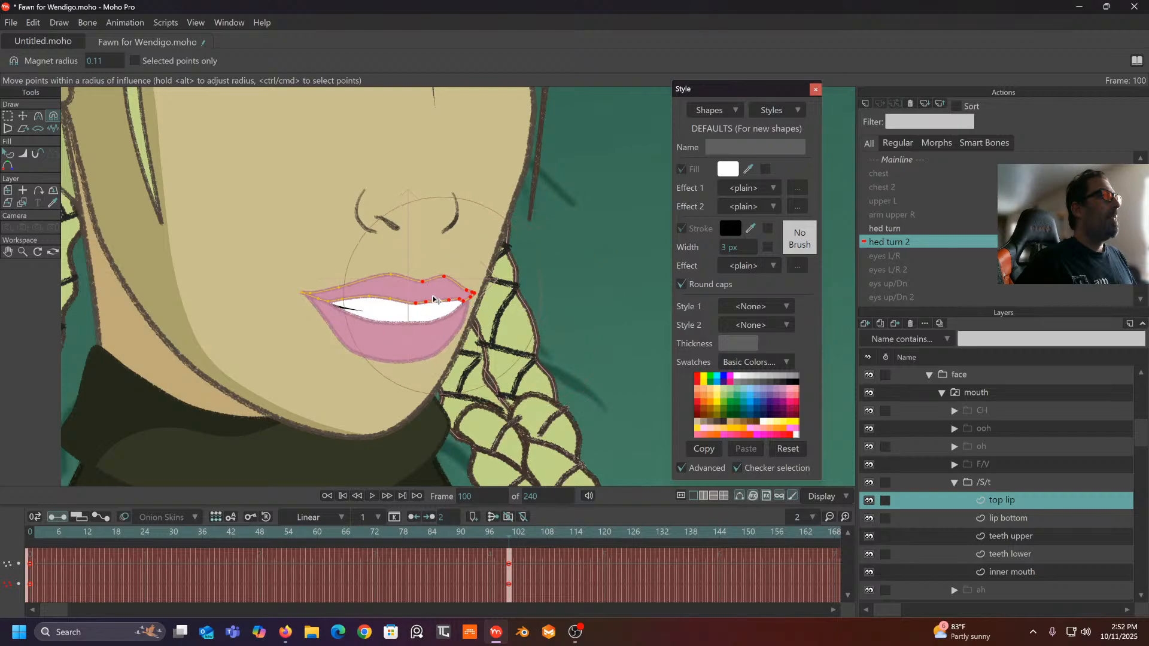
drag(436, 294, 436, 289)
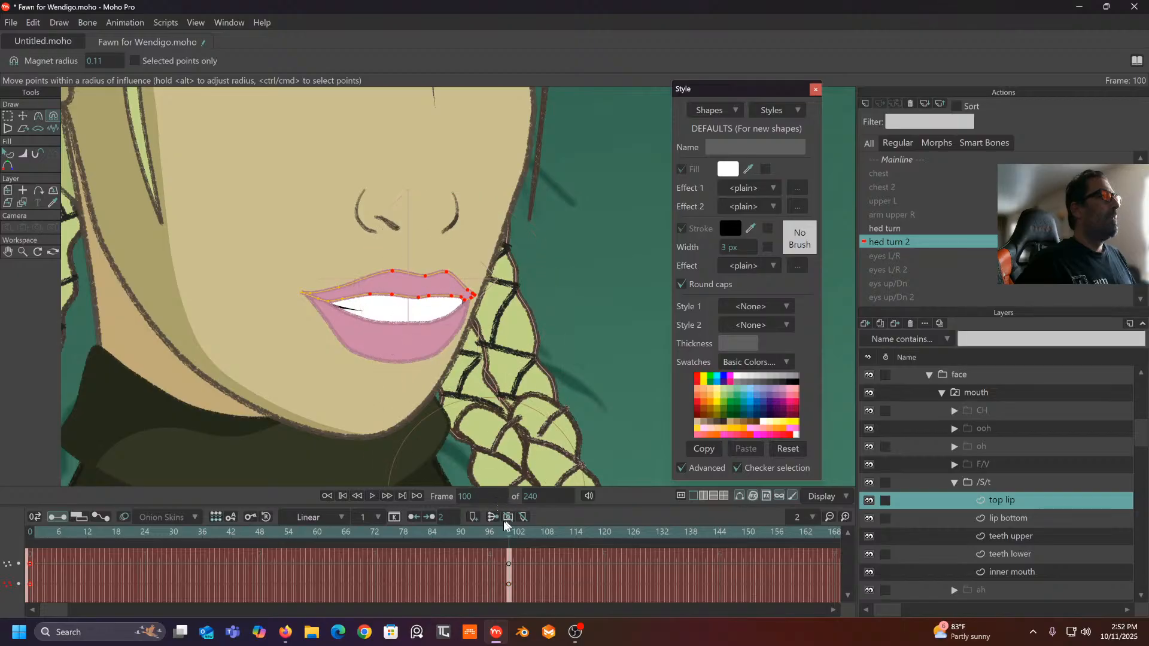
drag(504, 526, 446, 534)
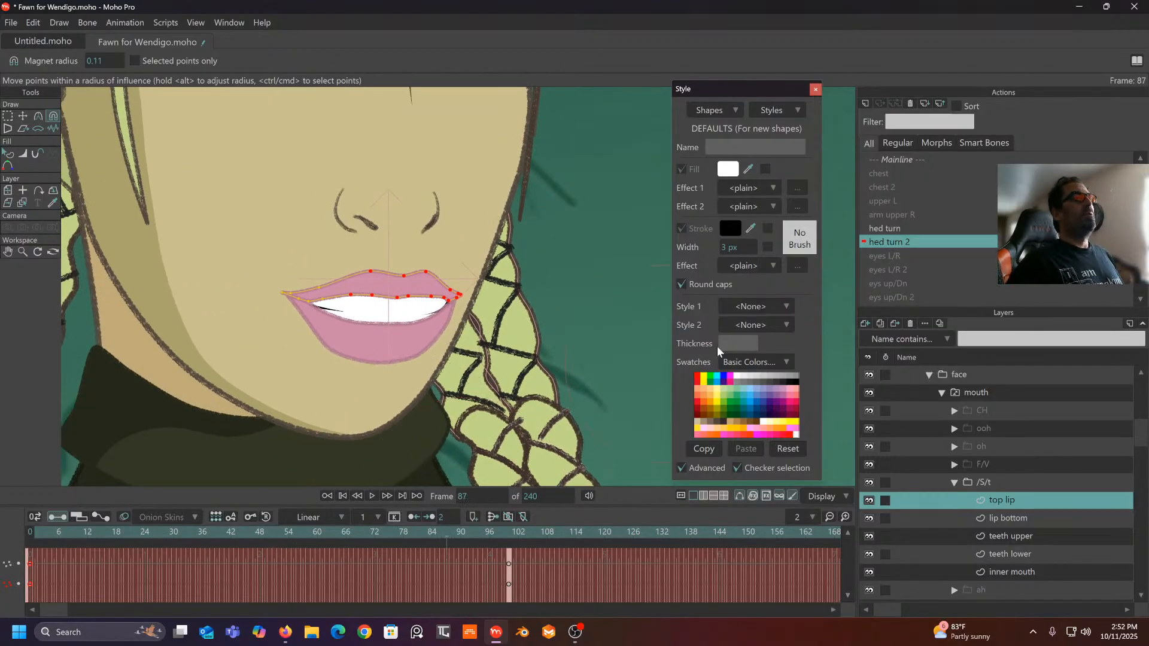
- In the hed turn action, pull the top lip's points up to fit the turned face
click(900, 228)
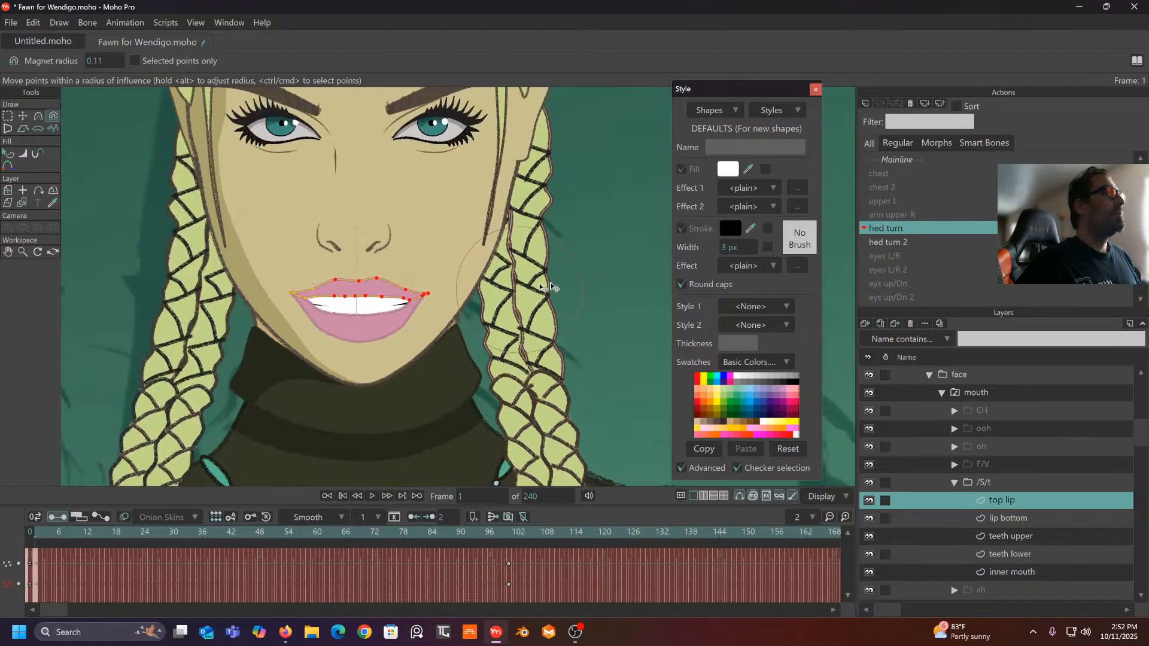
drag(521, 289, 581, 280)
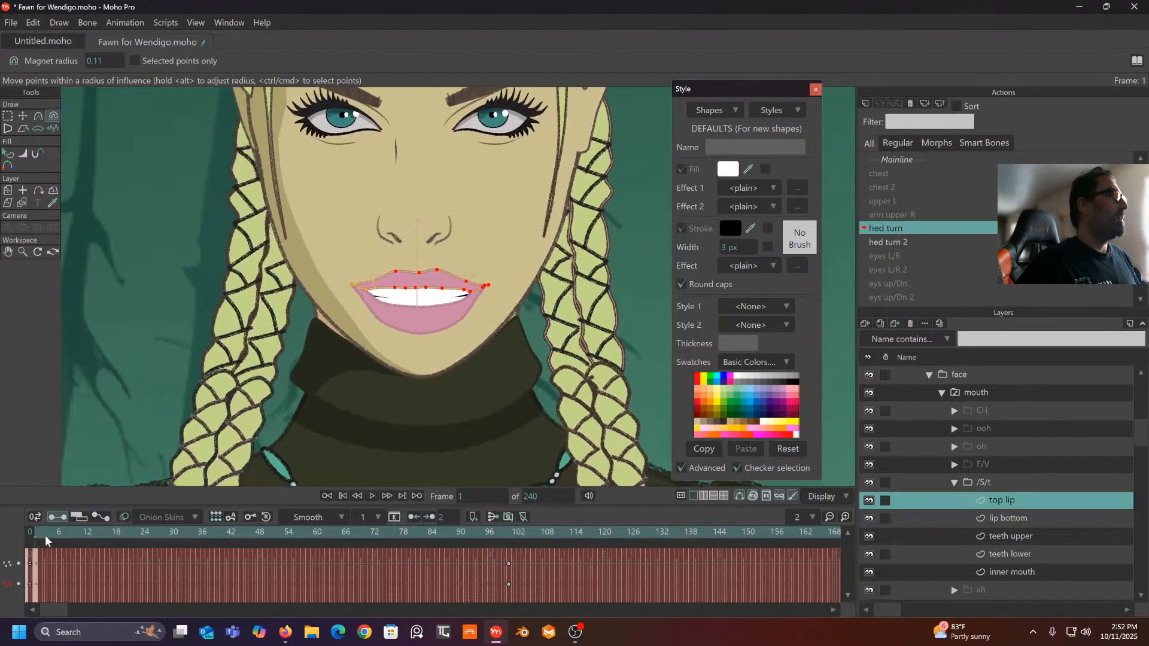
drag(44, 535, 509, 566)
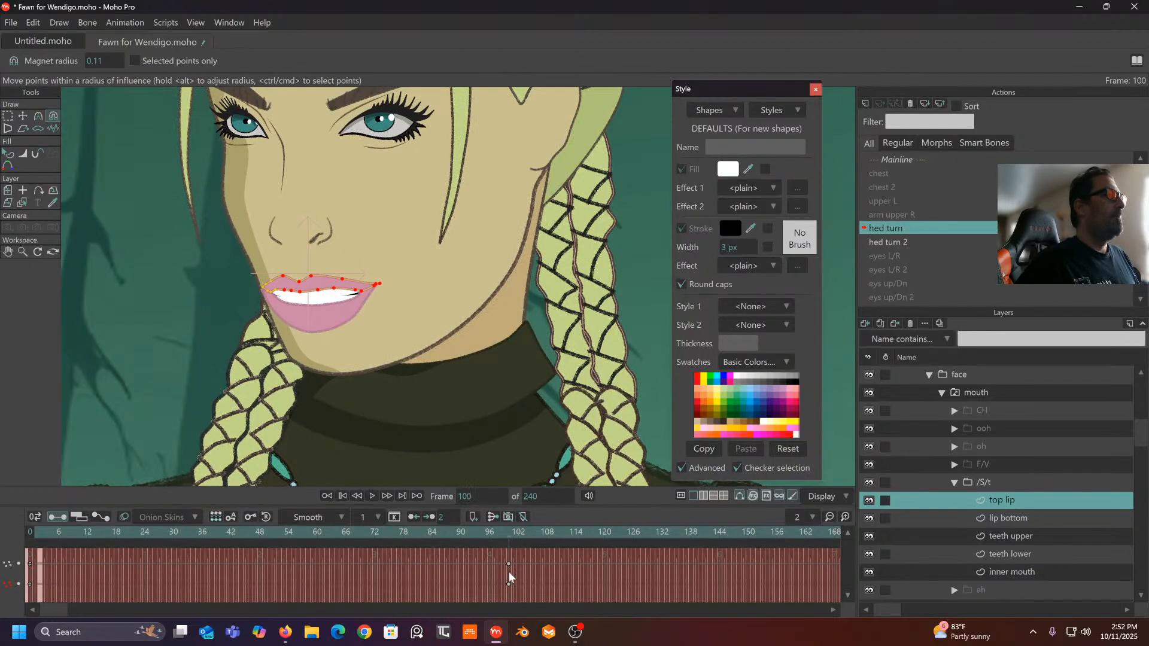
drag(300, 273, 298, 265)
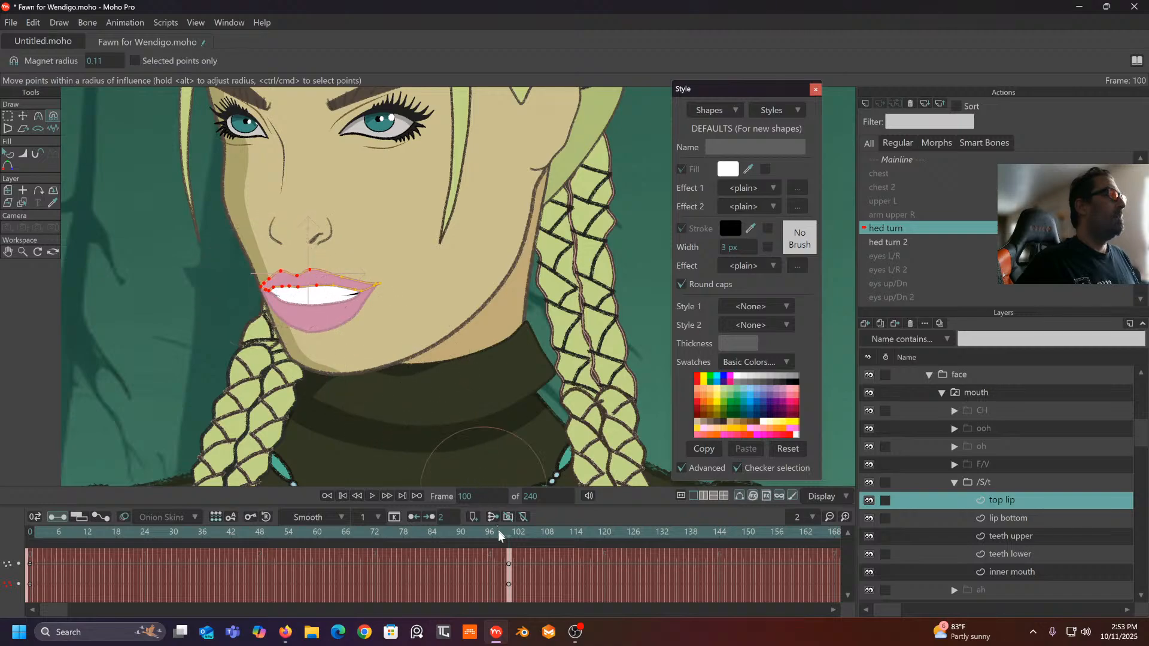
drag(504, 533, 457, 500)
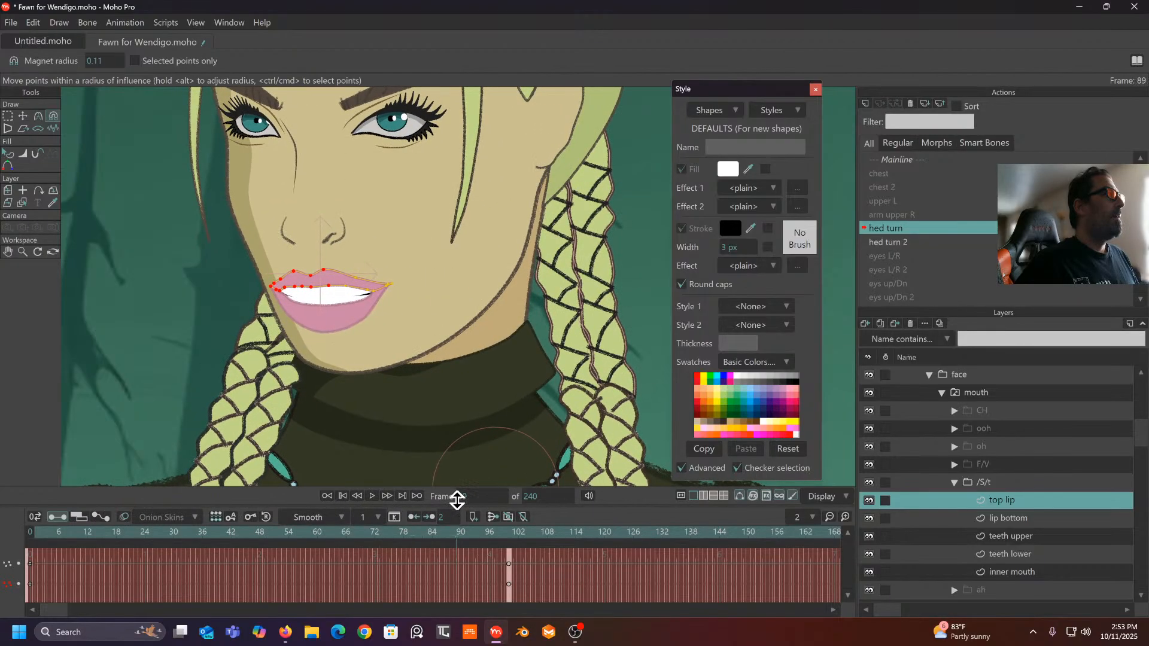
- Set the top lip and lip bottom keyframes to Linear interpolation, then return to the Mainline
drag(534, 546, 6, 622)
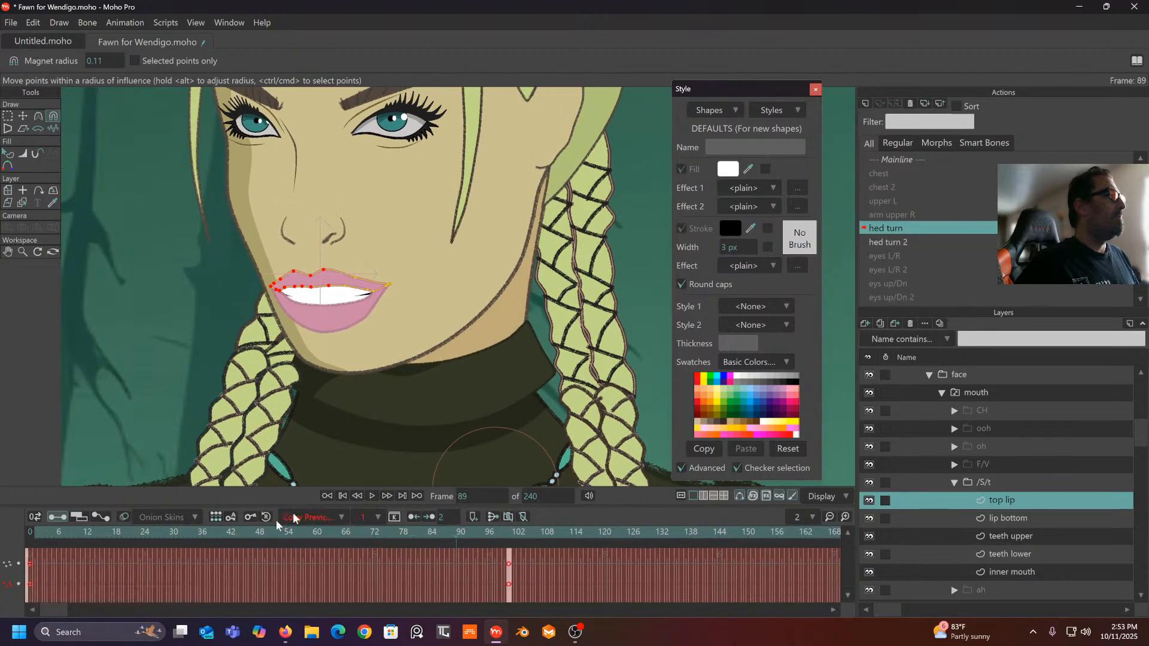
click(348, 521)
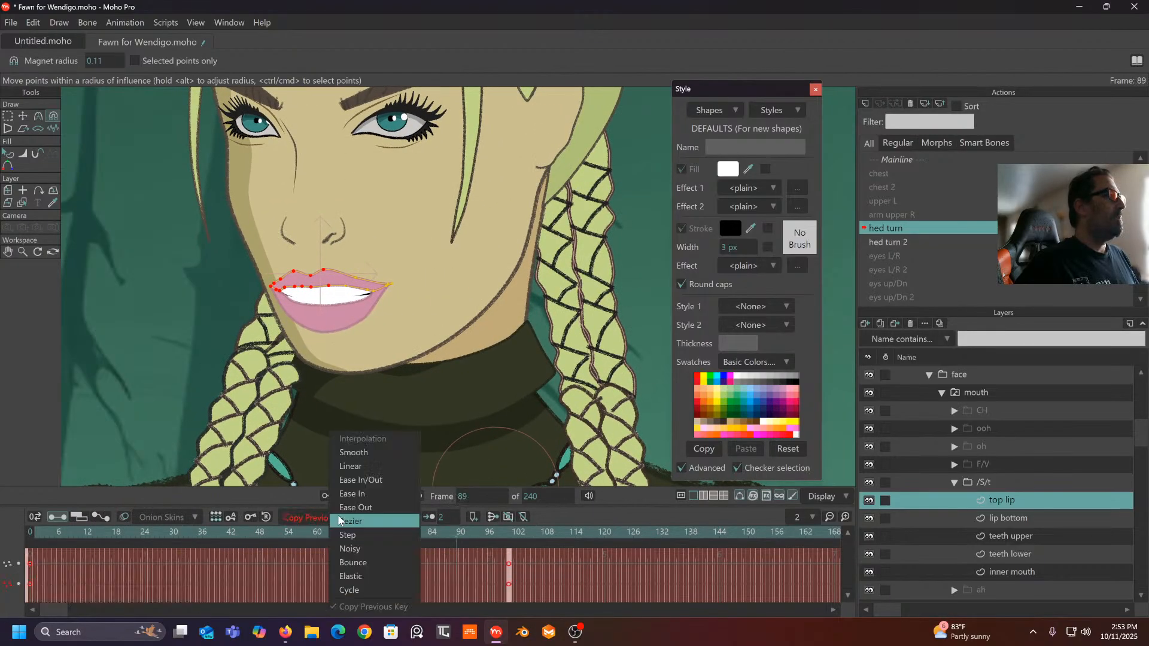
click(360, 468)
click(1005, 520)
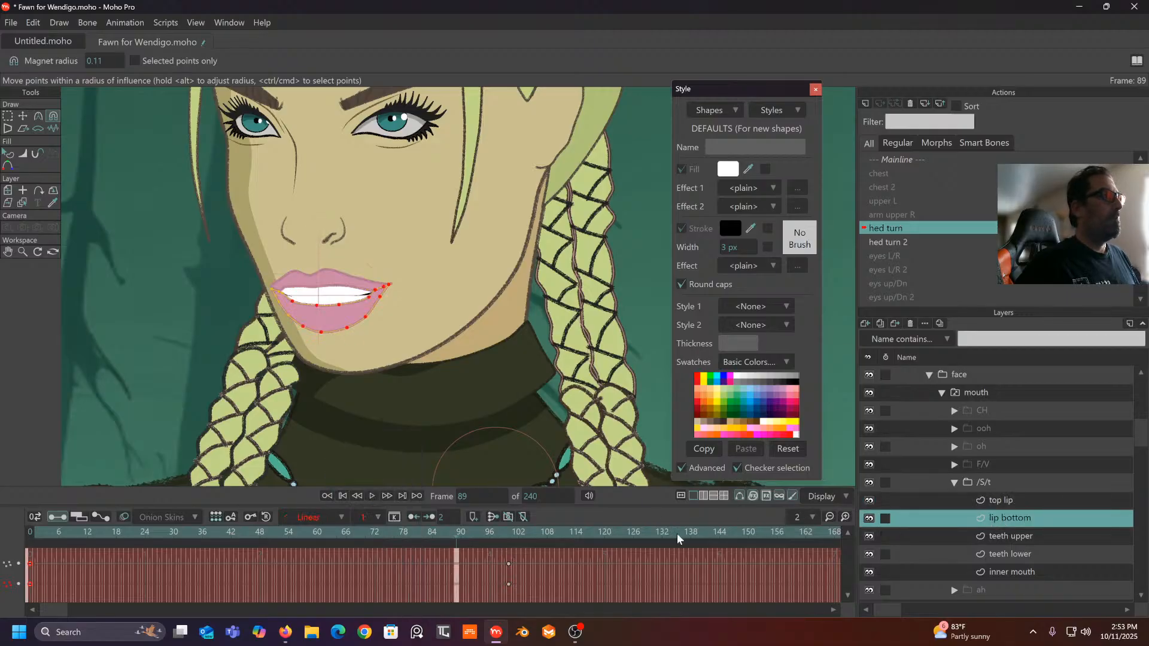
drag(526, 561, 3, 625)
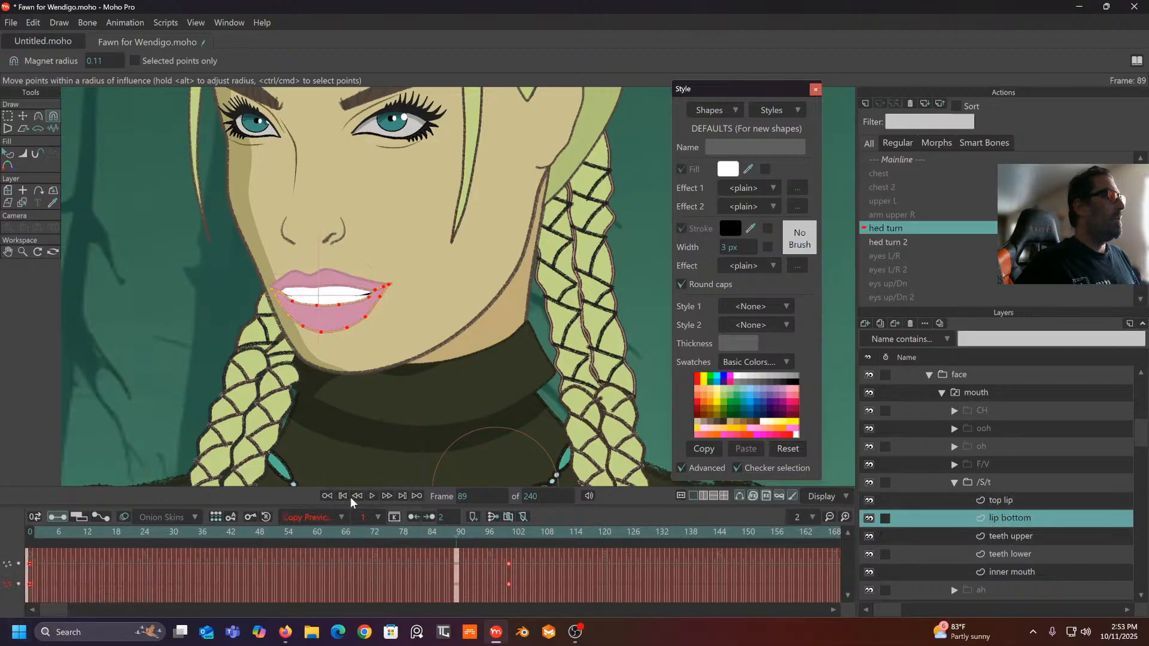
click(340, 519)
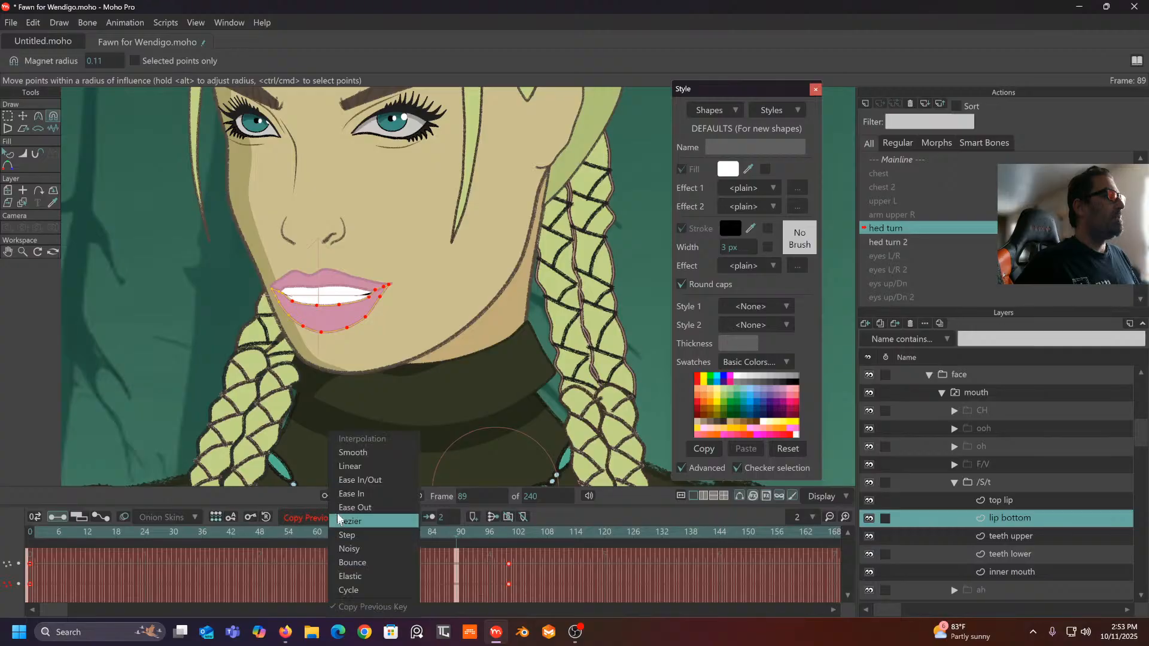
click(349, 467)
click(917, 159)
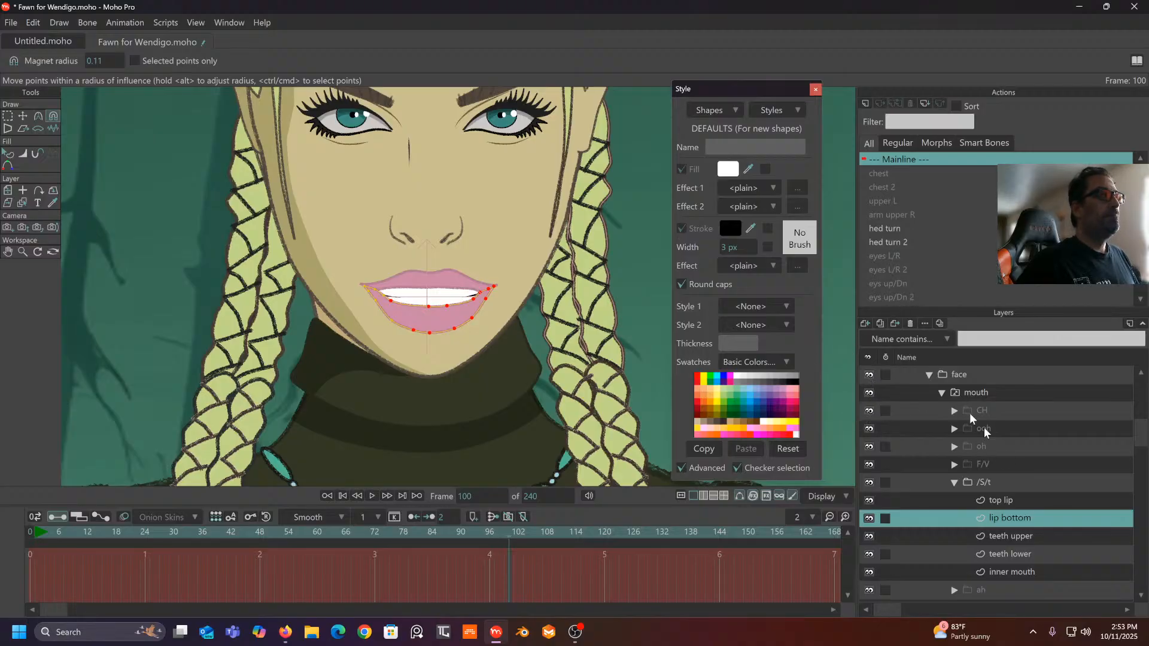
- On the Mainline, delete the Fawn layer's keyframes at frames 0 and 100
scroll(968, 414, up, 2)
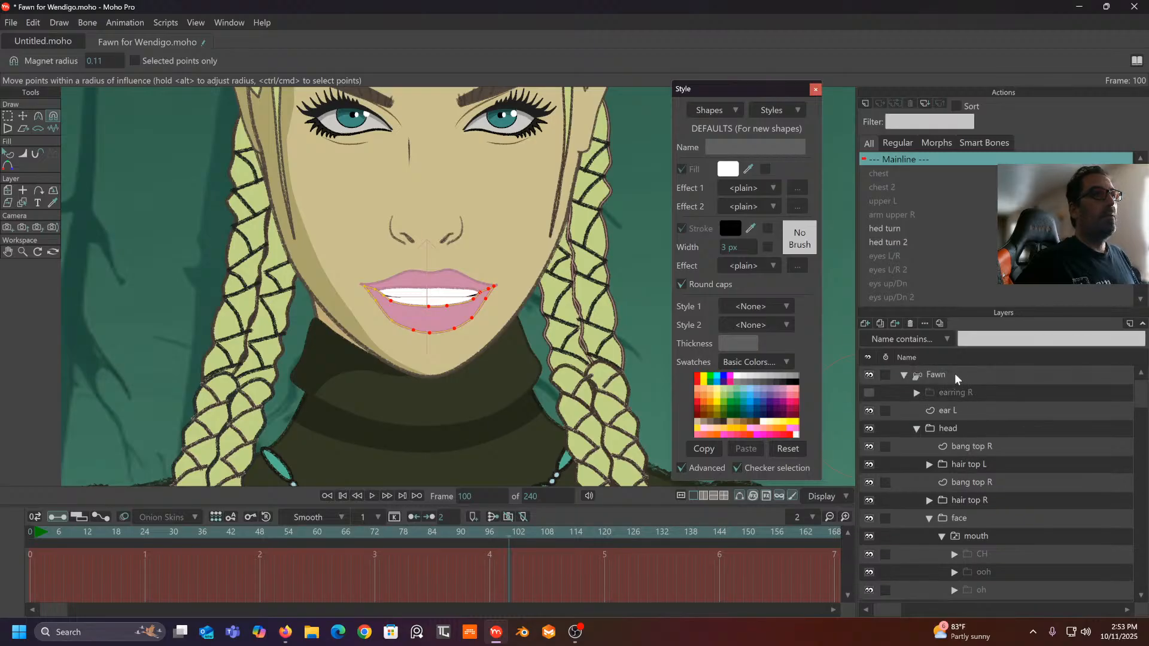
click(954, 374)
click(988, 241)
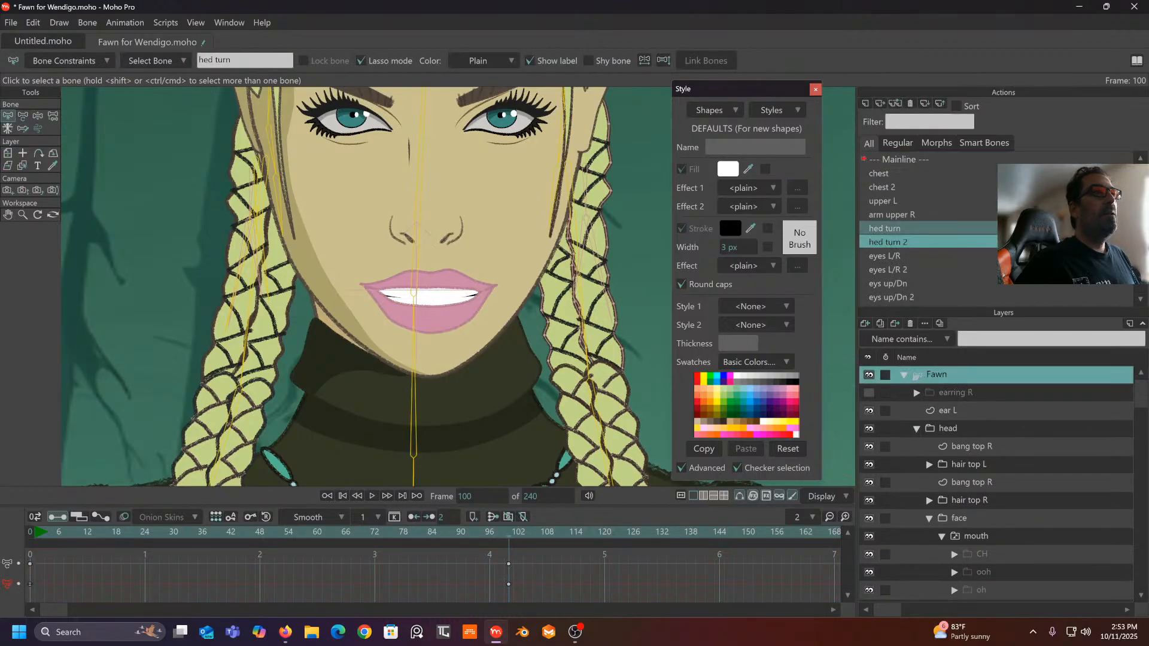
right_click(1009, 275)
click(914, 161)
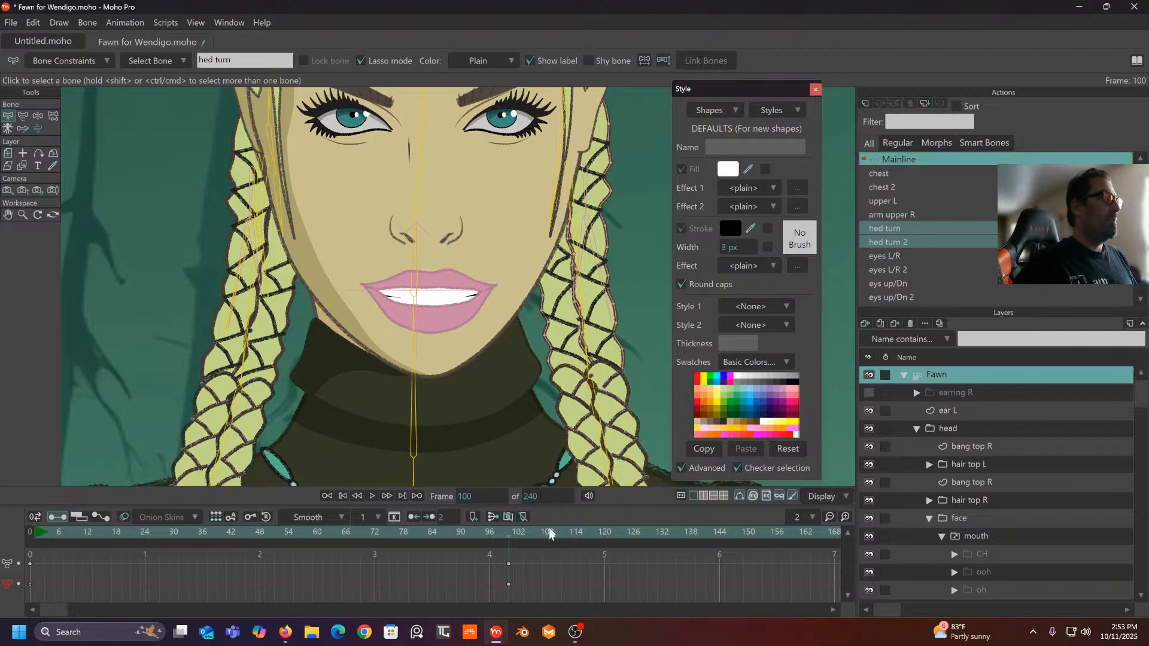
drag(522, 557, 8, 622)
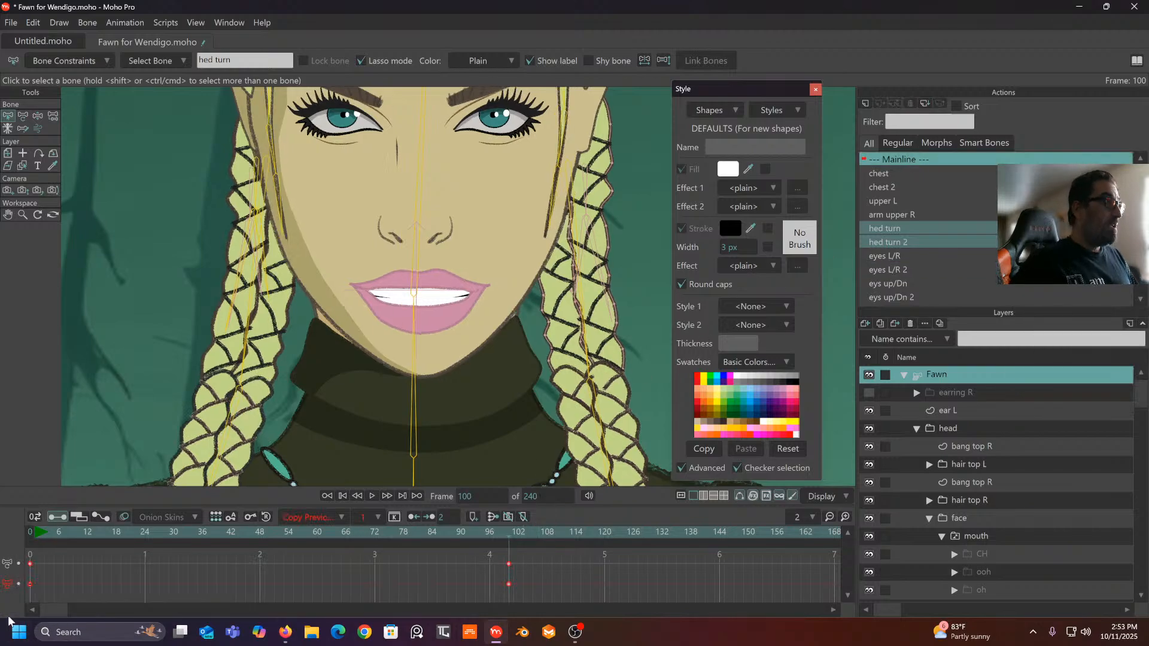
key(Delete)
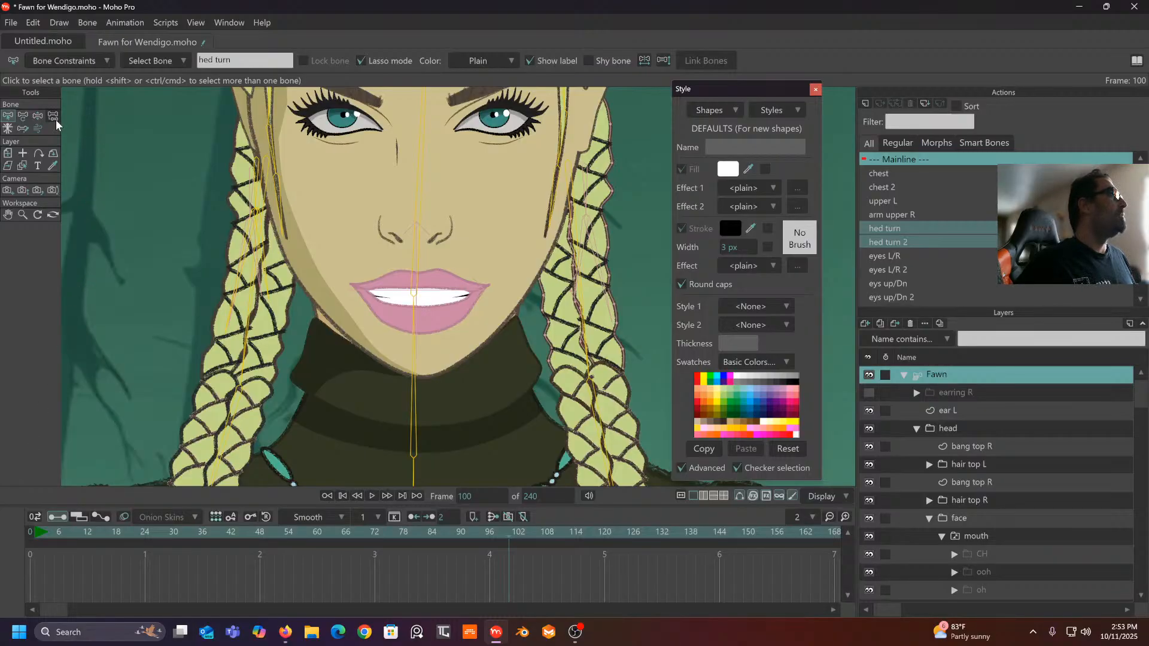
- At the first frame, turn the head aside with the bones to test the rig
click(41, 117)
click(35, 532)
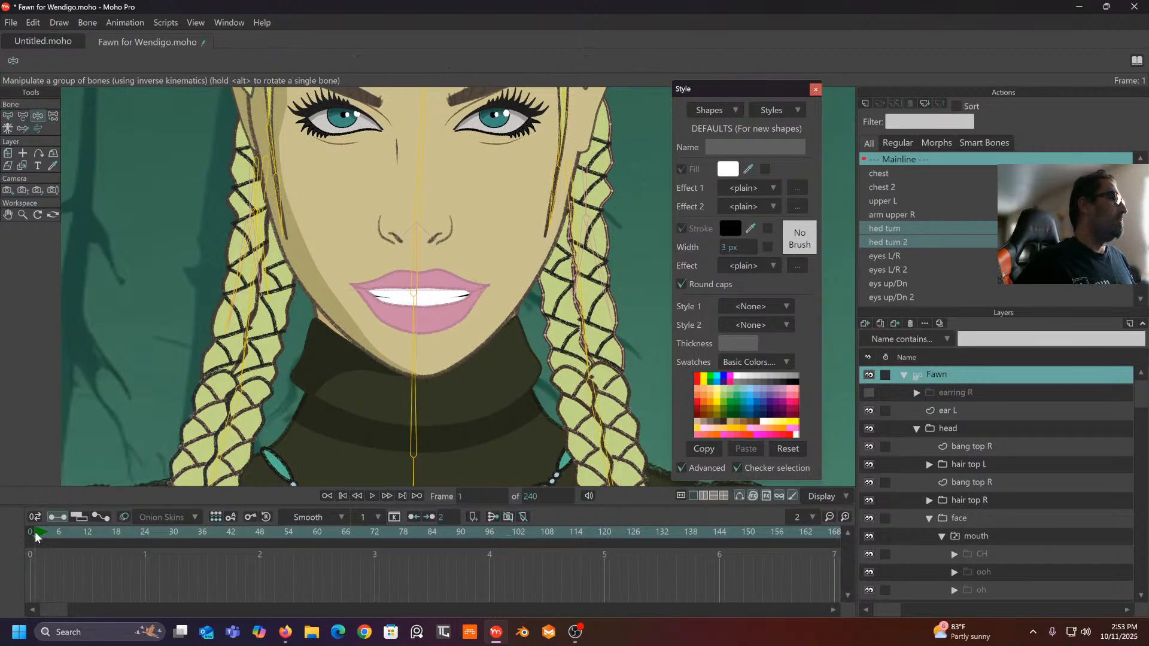
scroll(372, 209, down, 6)
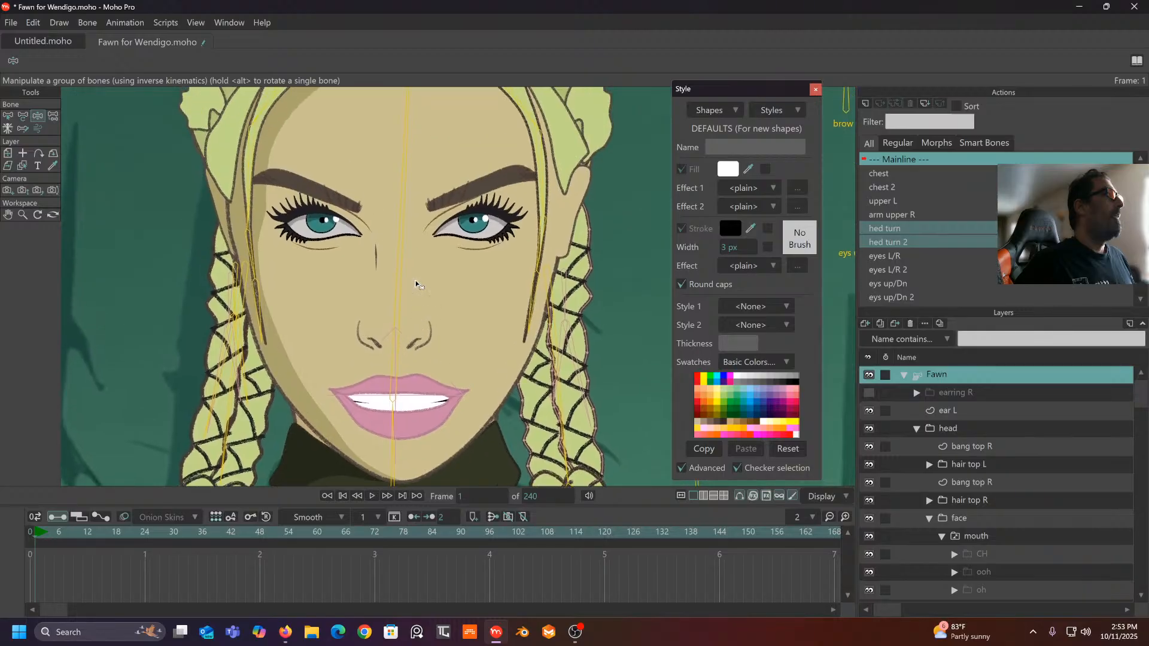
scroll(423, 285, up, 2)
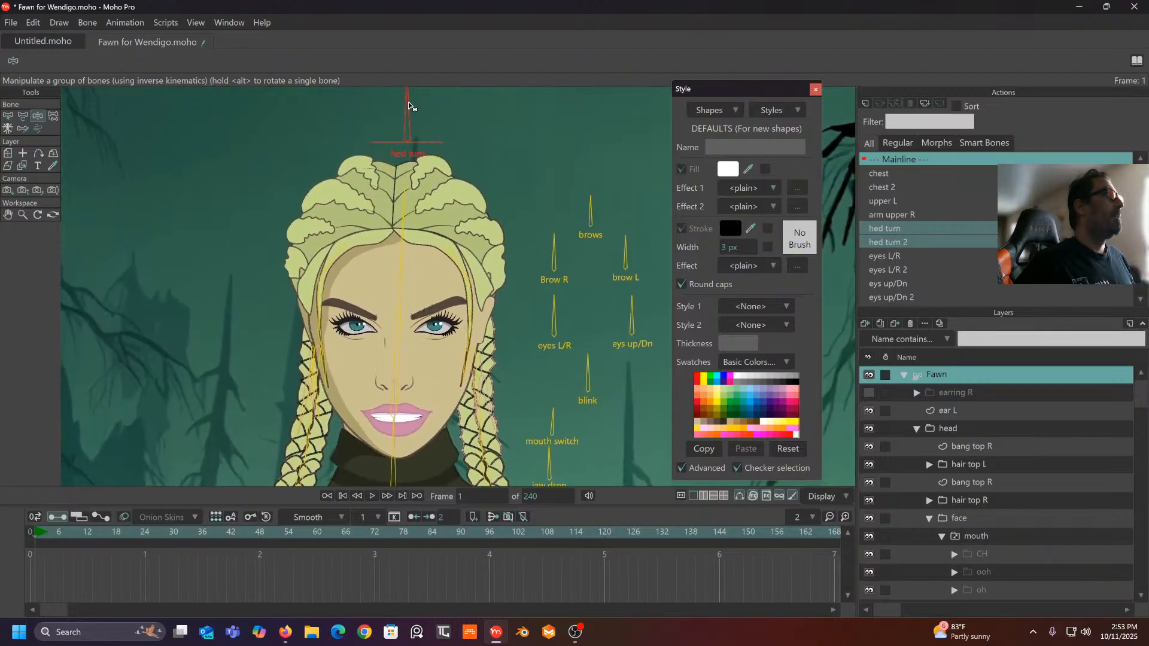
mouse_move(408, 106)
mouse_down()
mouse_move(365, 119)
mouse_move(457, 107)
mouse_move(515, 136)
mouse_move(347, 130)
mouse_move(441, 125)
mouse_up()
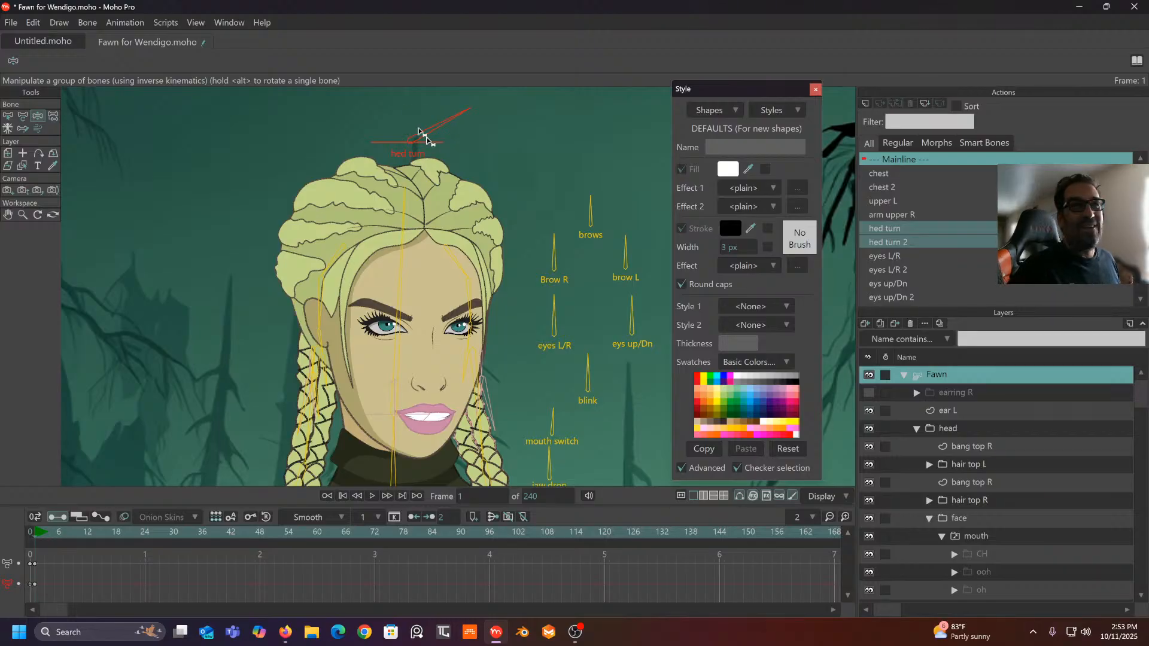
- Collapse the /S/t group, delete the head-turn bone keys, and go to frame 0
scroll(903, 394, down, 3)
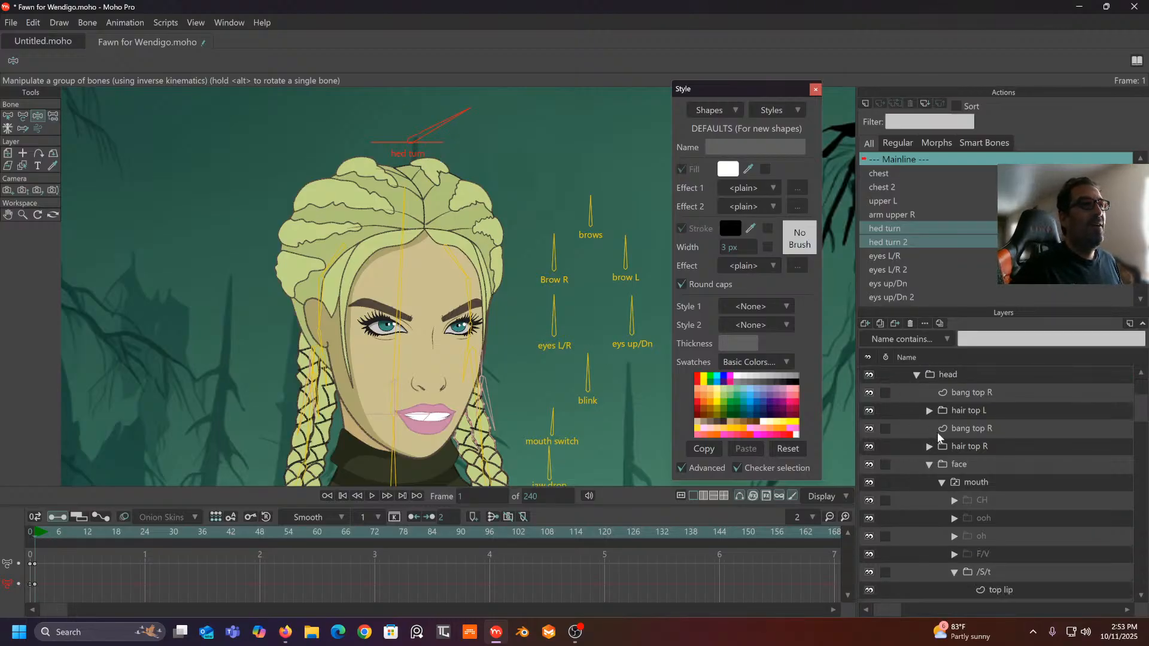
scroll(938, 428, down, 1)
scroll(952, 452, down, 1)
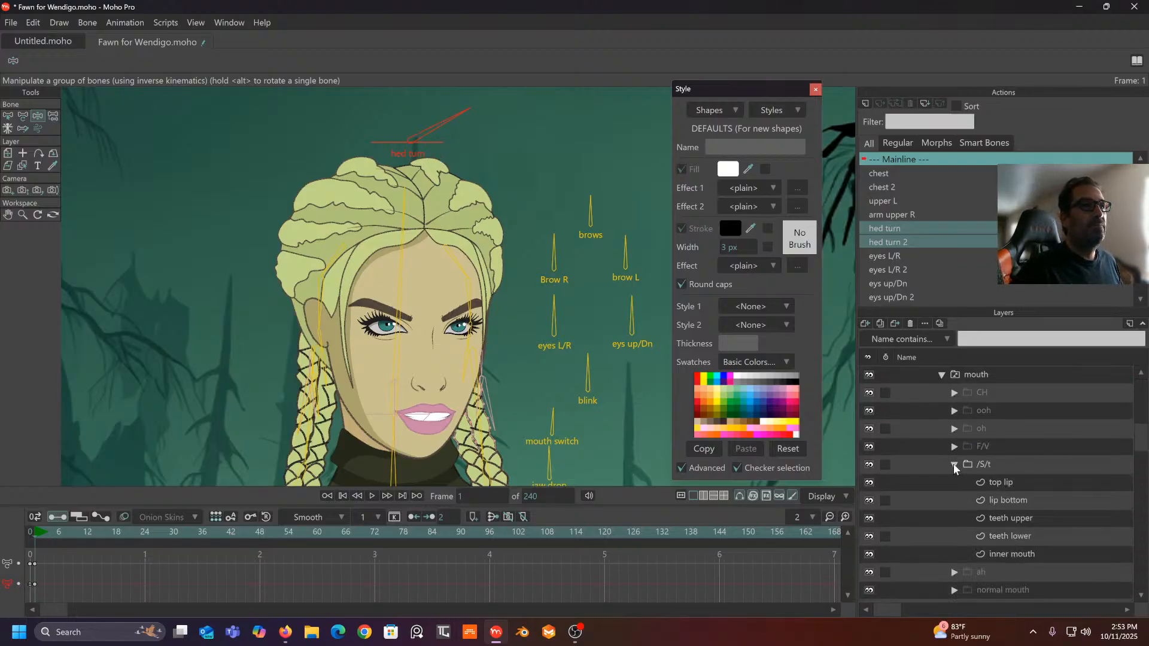
click(954, 464)
scroll(978, 458, up, 1)
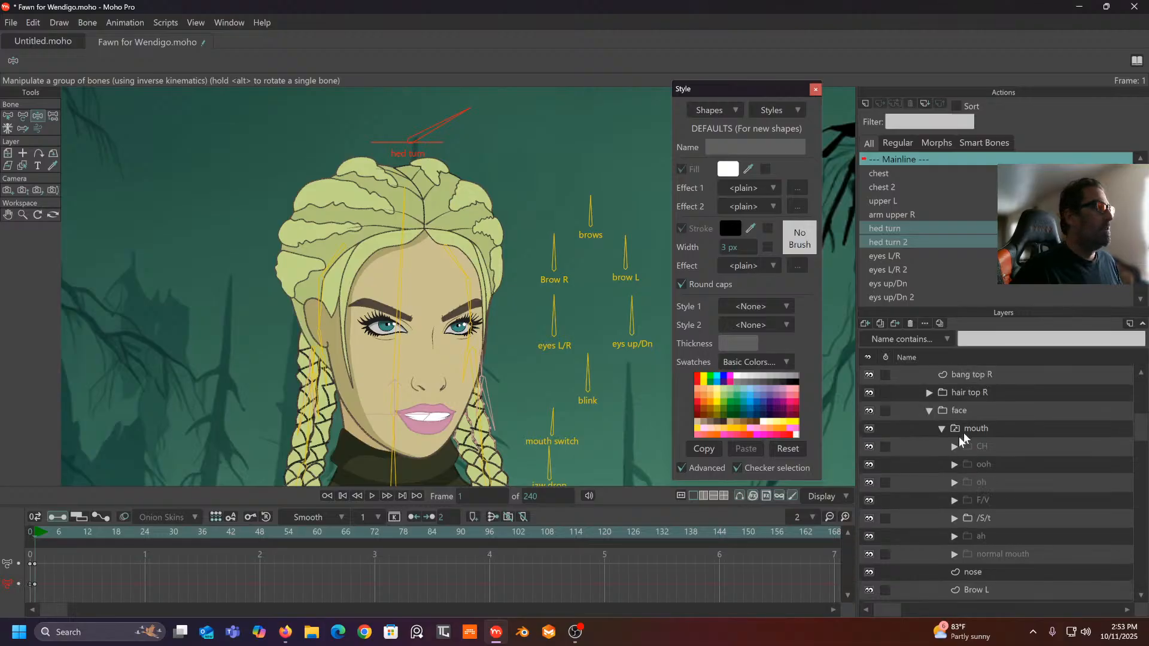
double_click(7, 586)
key(Delete)
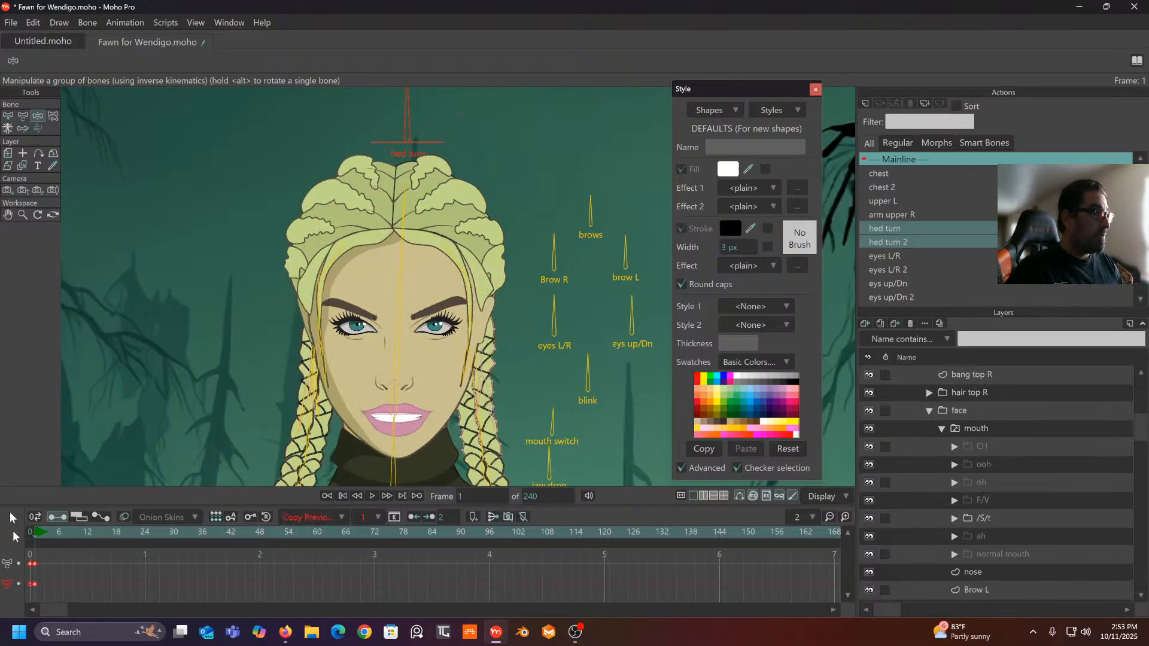
click(30, 536)
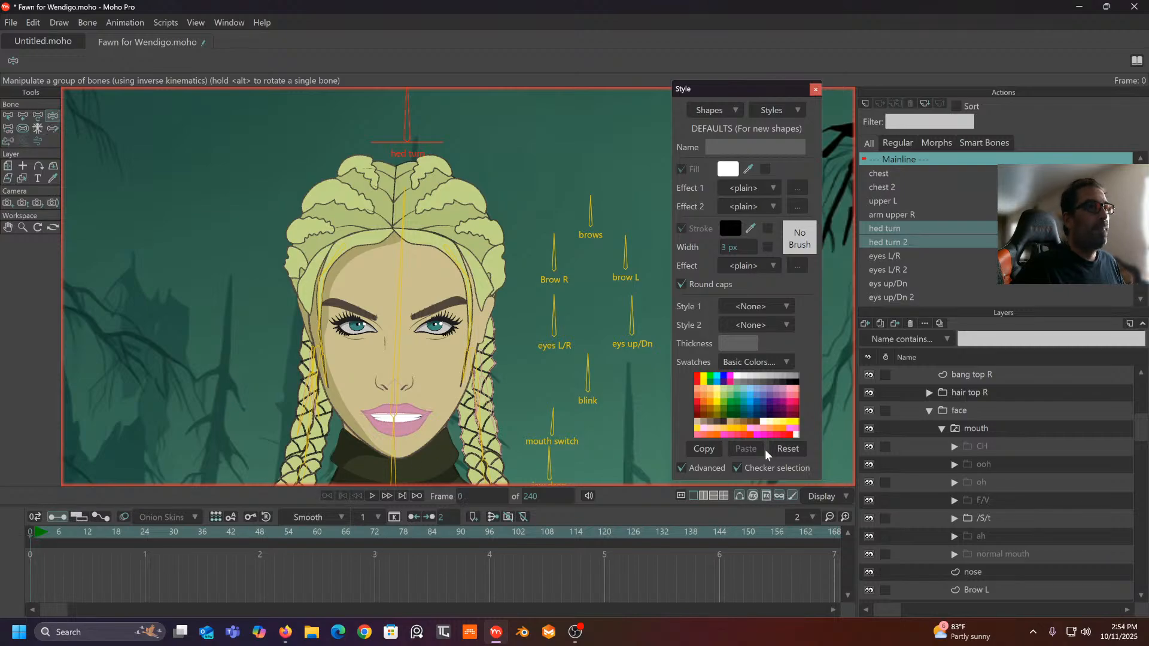
scroll(989, 482, down, 1)
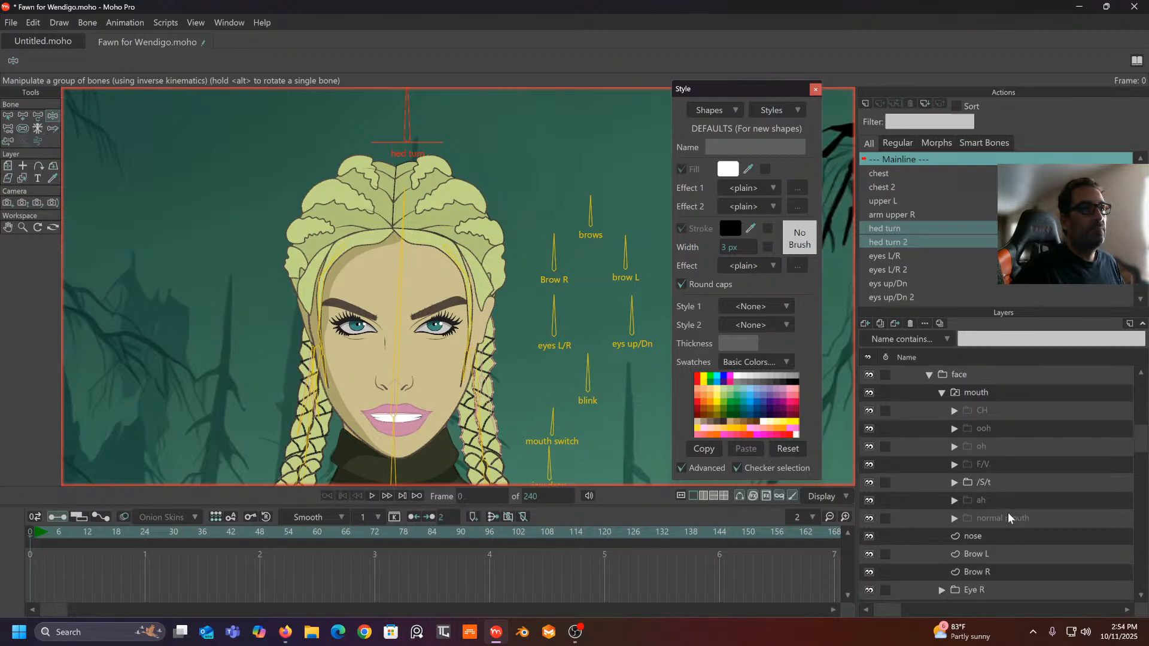
- Delete the stray key on the mouth switch layer
right_click(997, 391)
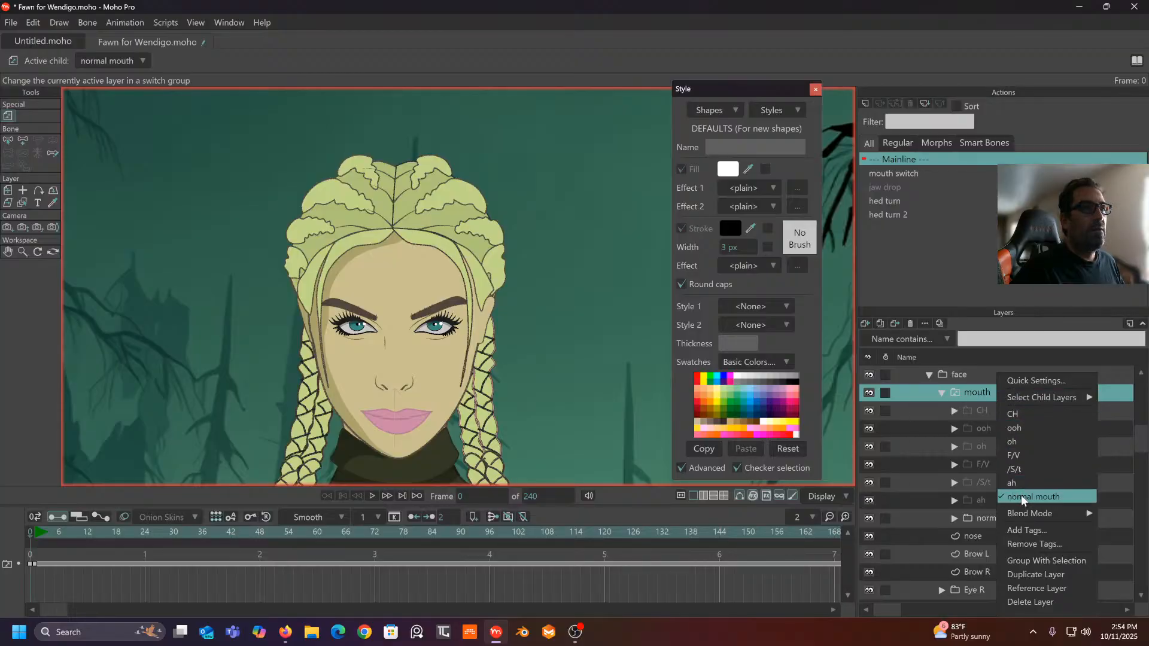
click(216, 595)
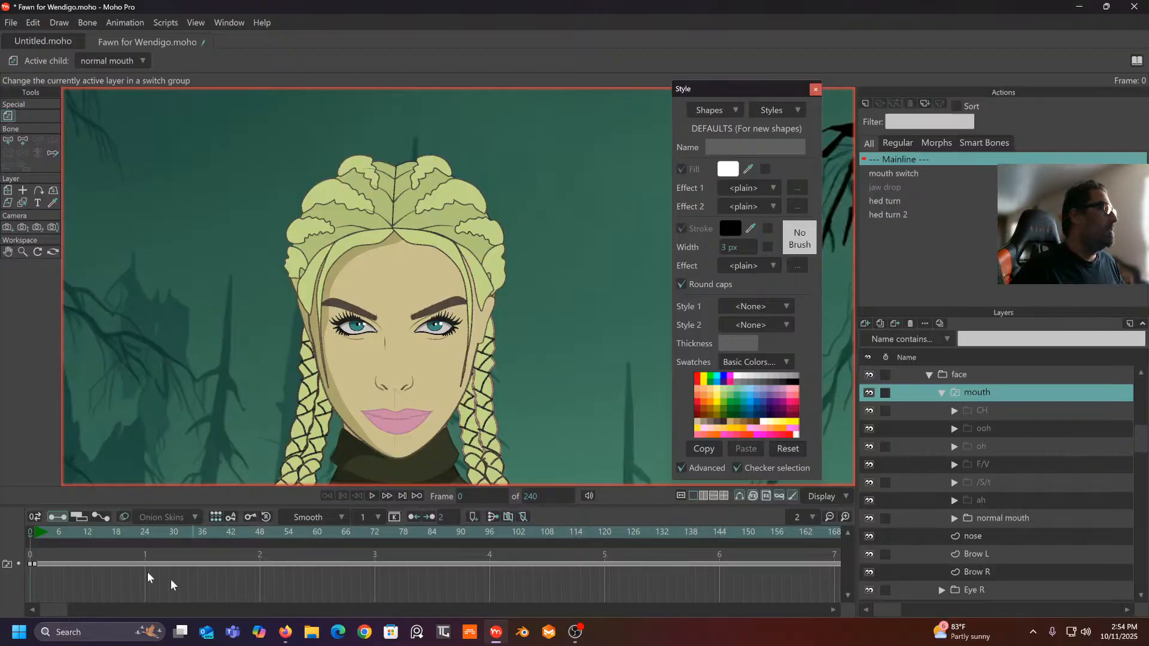
click(31, 569)
key(Delete)
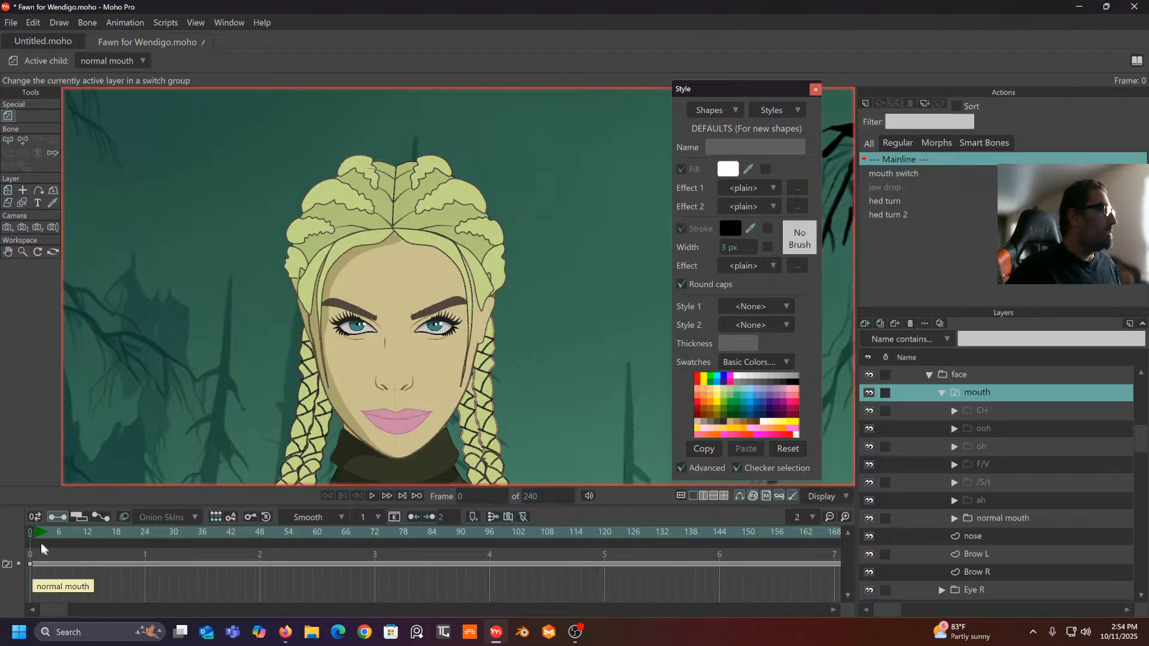
click(93, 532)
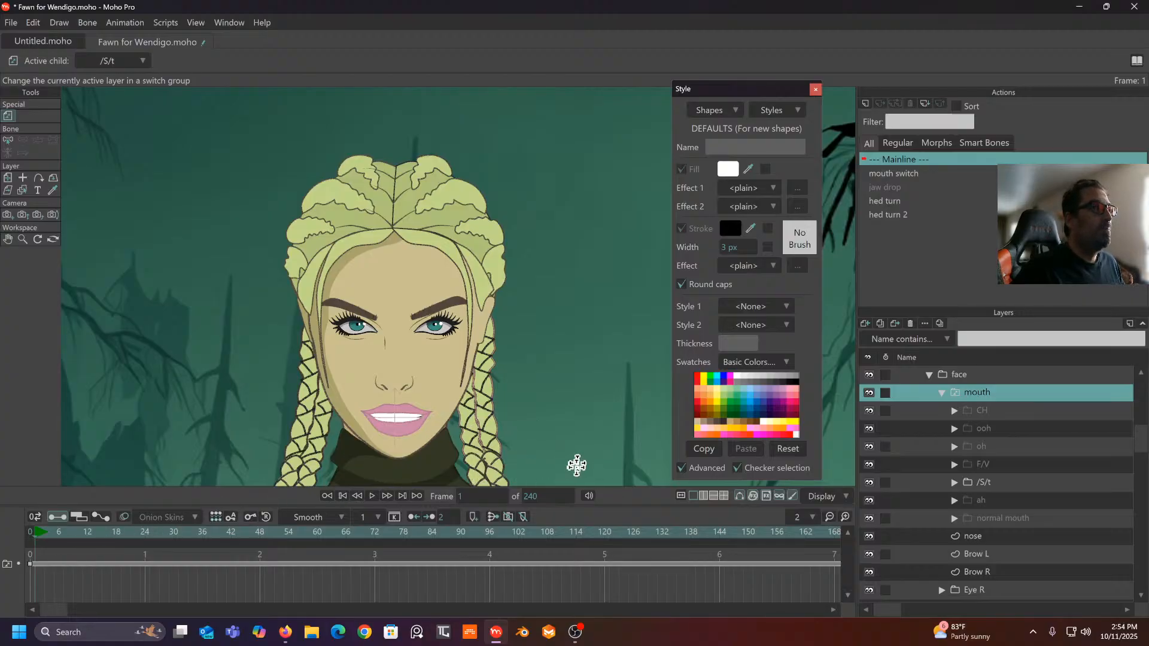
- Set the mouth switch to normal mouth at frame 1 and again at frame 17
right_click(998, 394)
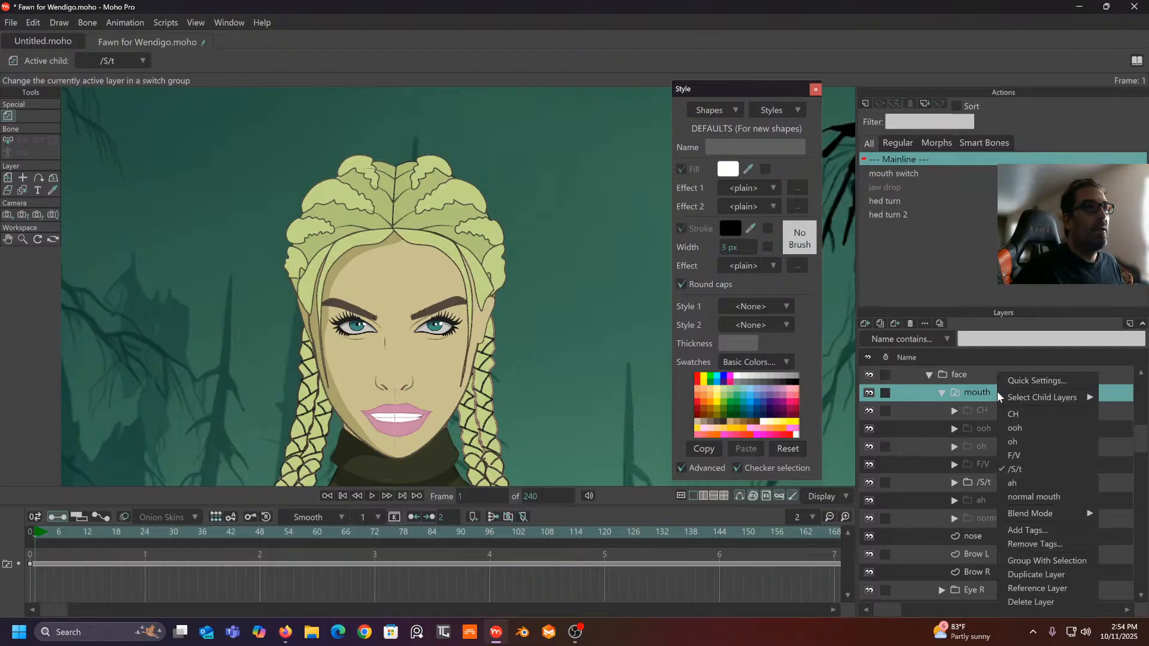
click(1020, 498)
mouse_move(38, 534)
mouse_down()
mouse_move(117, 532)
mouse_move(38, 554)
mouse_up()
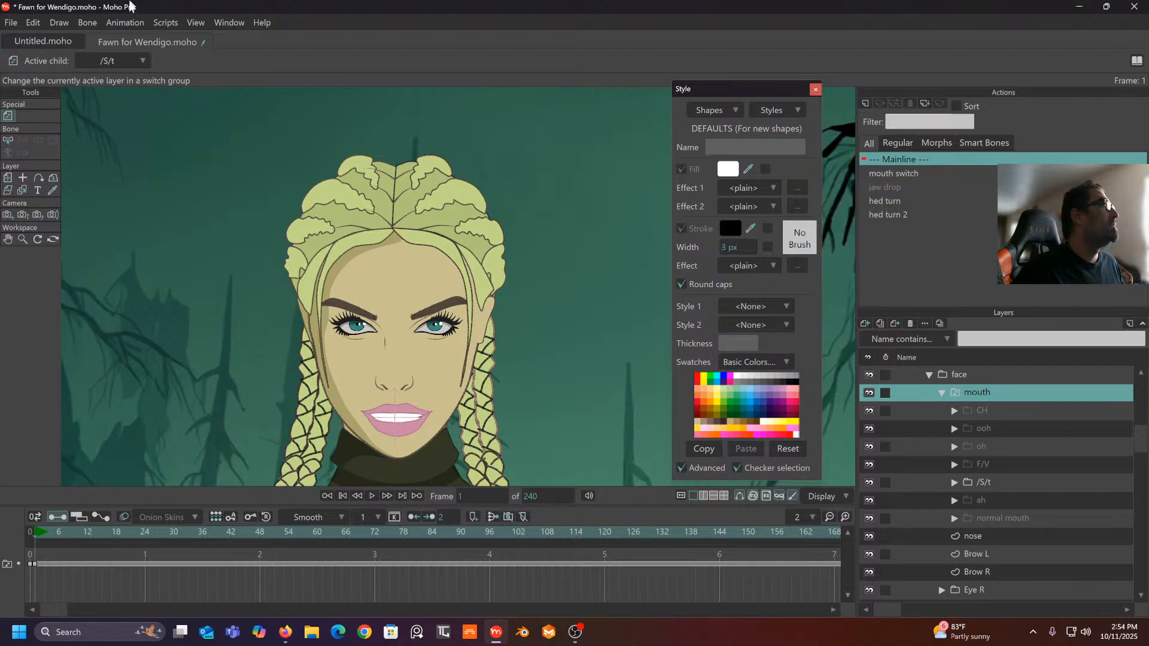
click(142, 62)
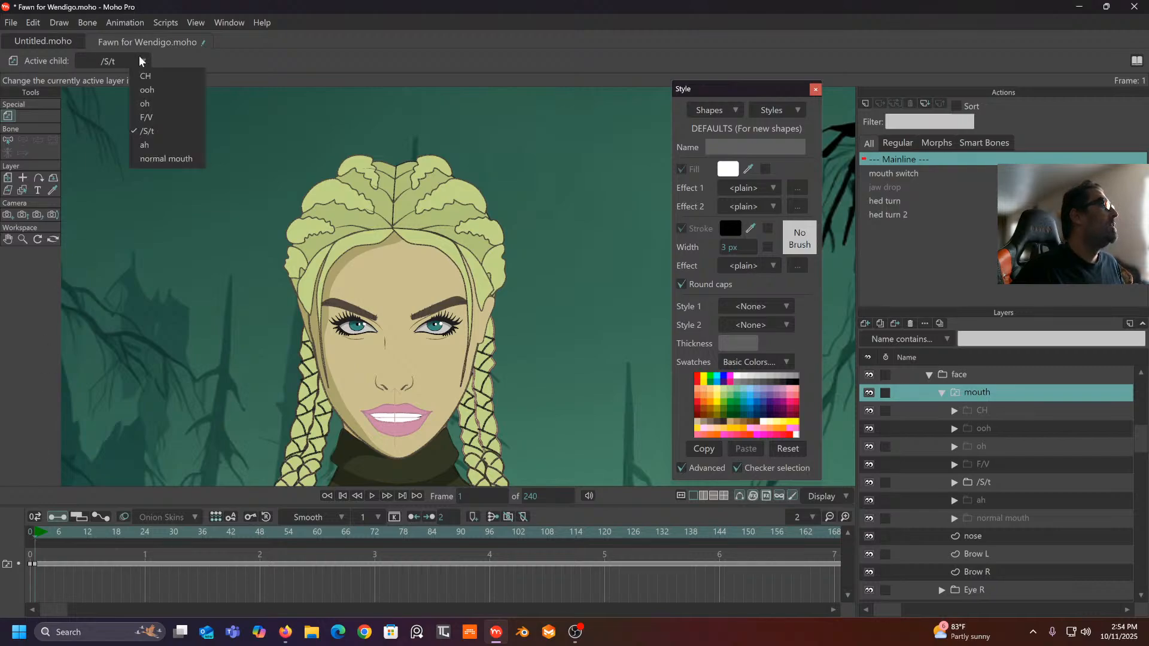
click(148, 159)
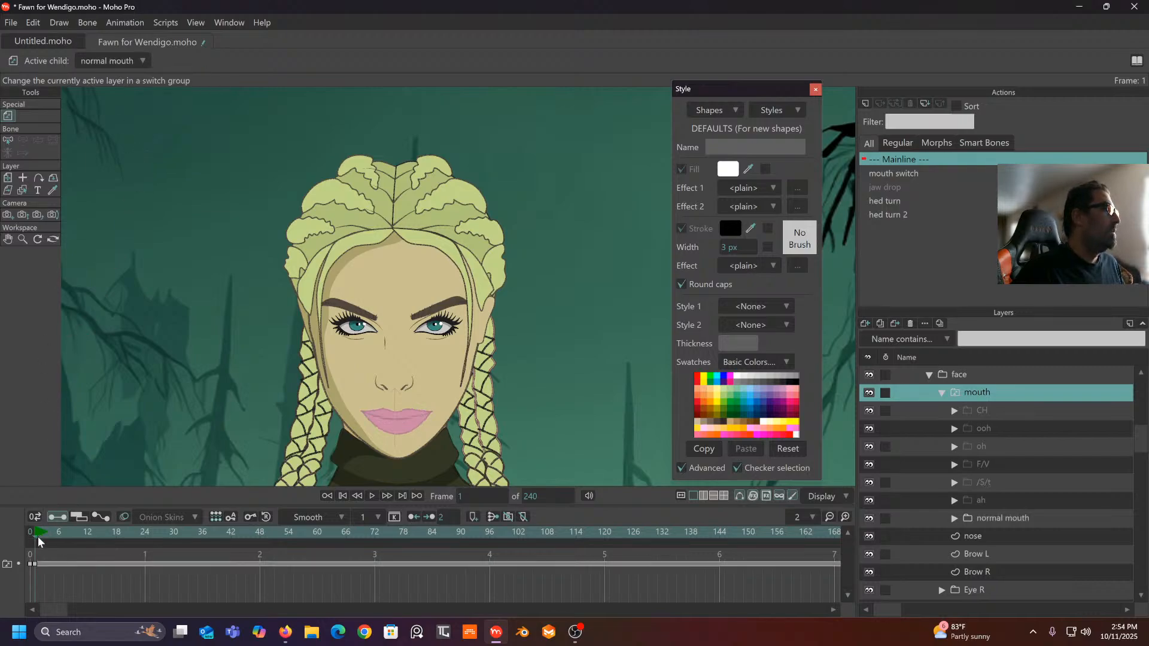
click(63, 536)
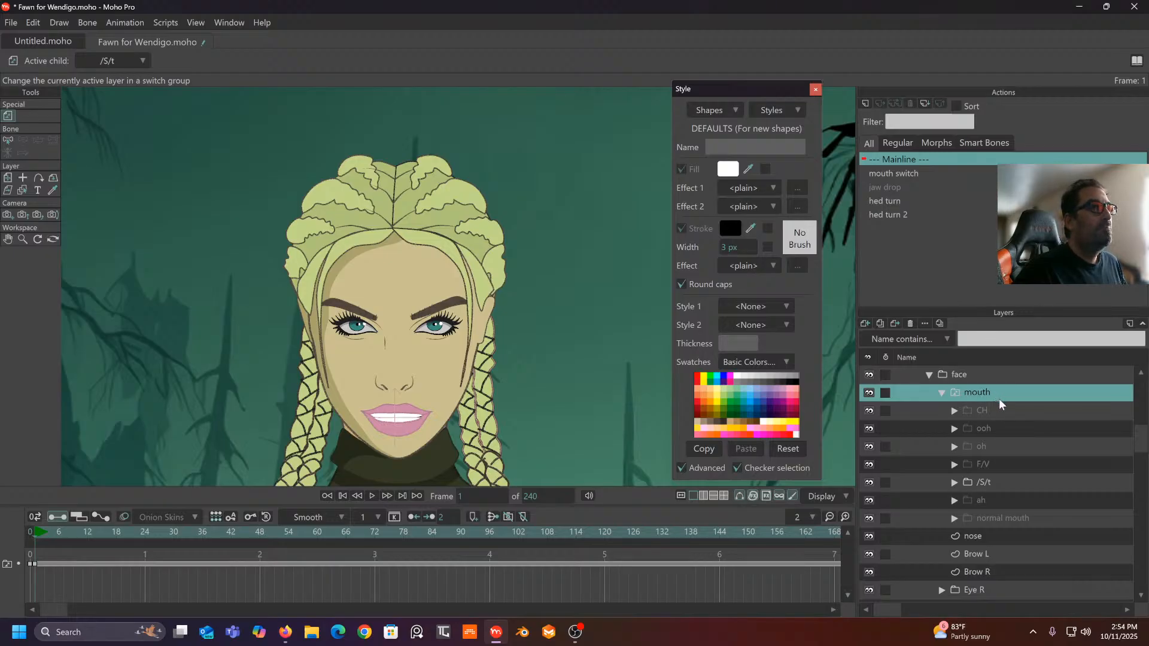
- Select the Fawn bone layer and browse its Actions list
scroll(977, 397, up, 5)
scroll(972, 395, up, 3)
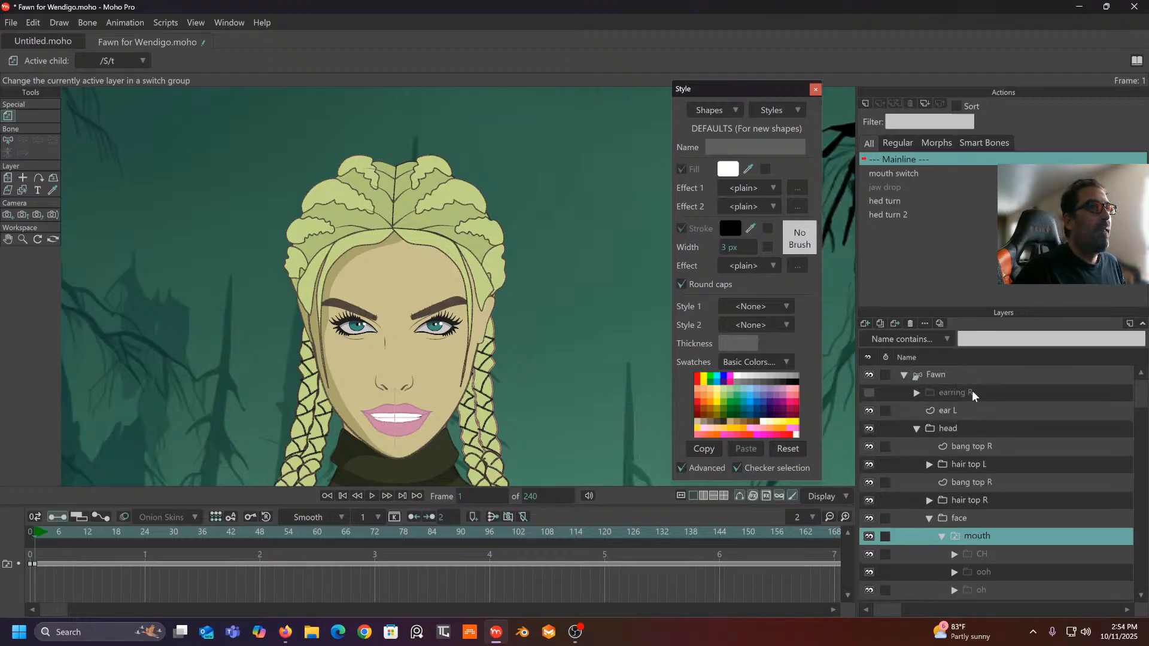
click(964, 376)
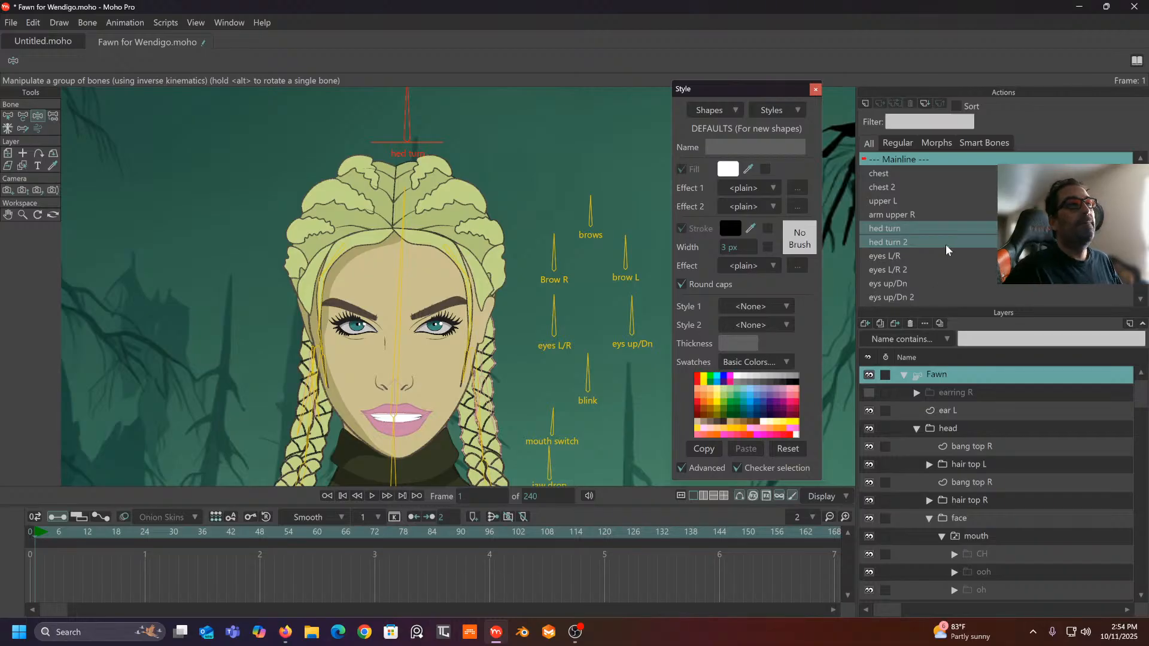
click(957, 201)
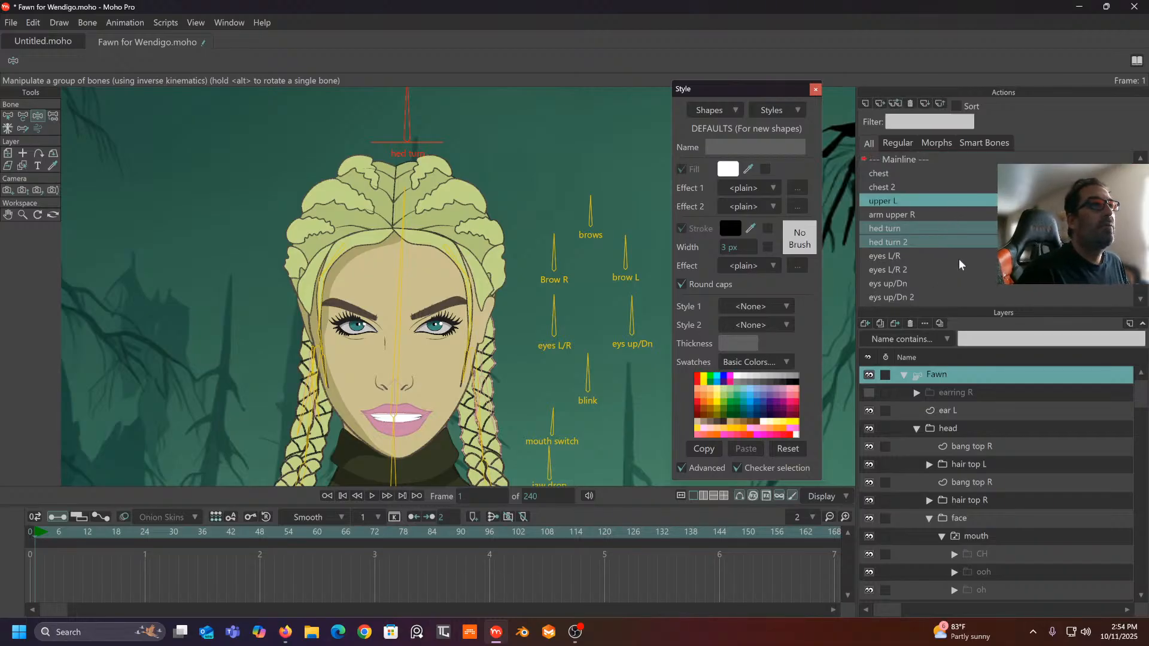
click(935, 172)
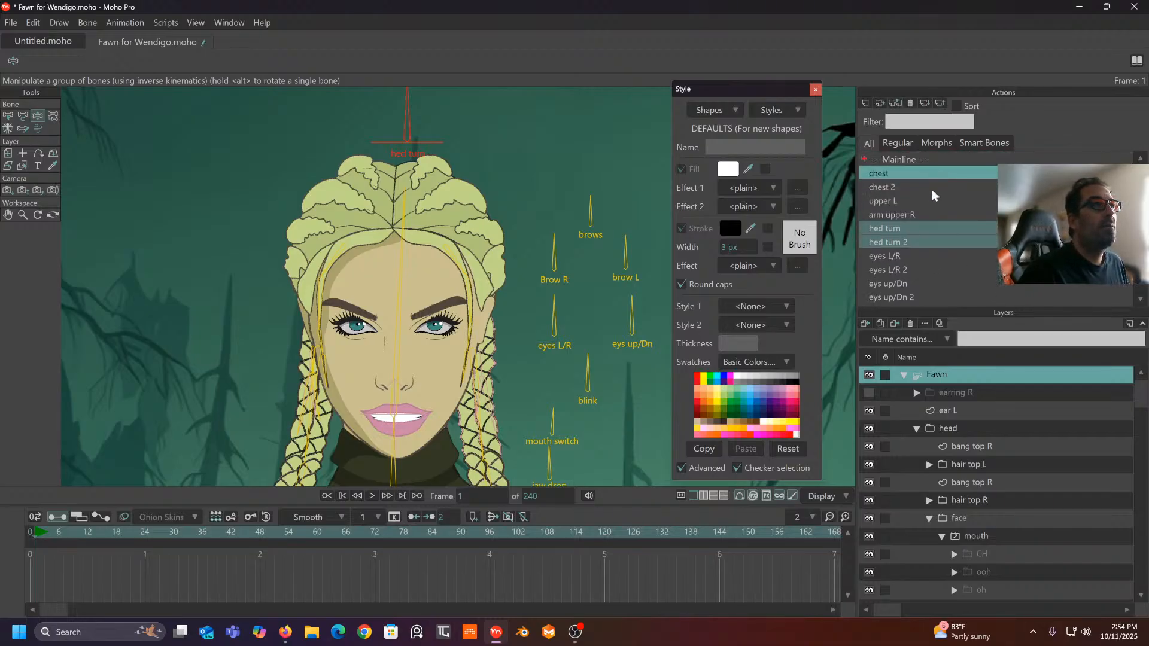
click(921, 229)
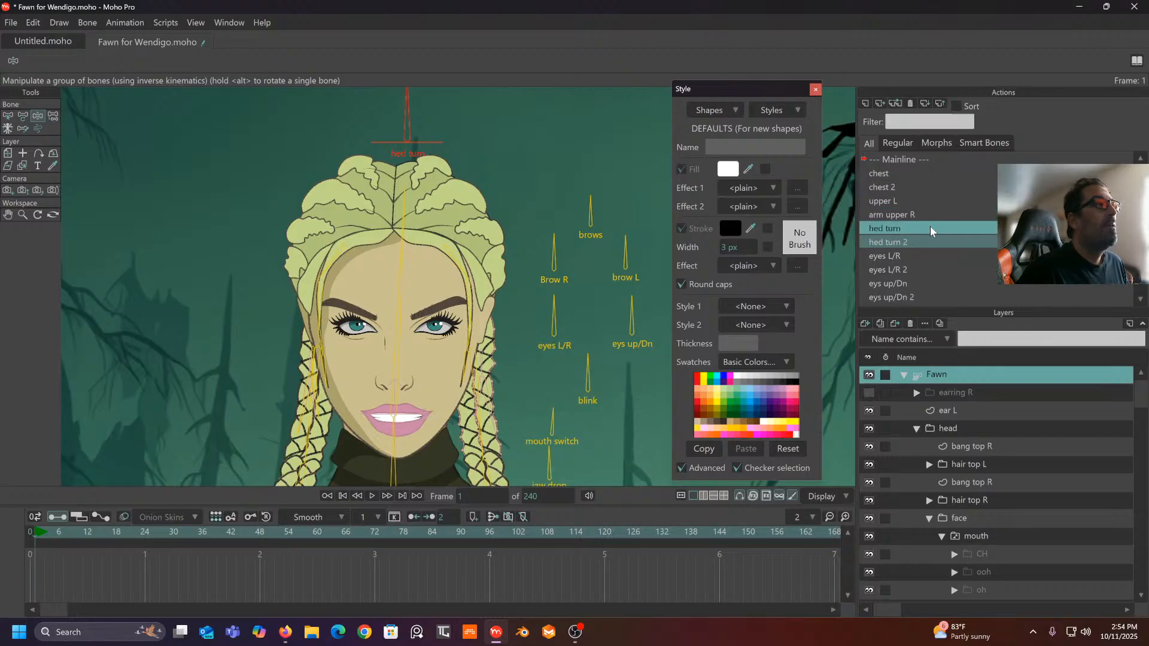
double_click(921, 228)
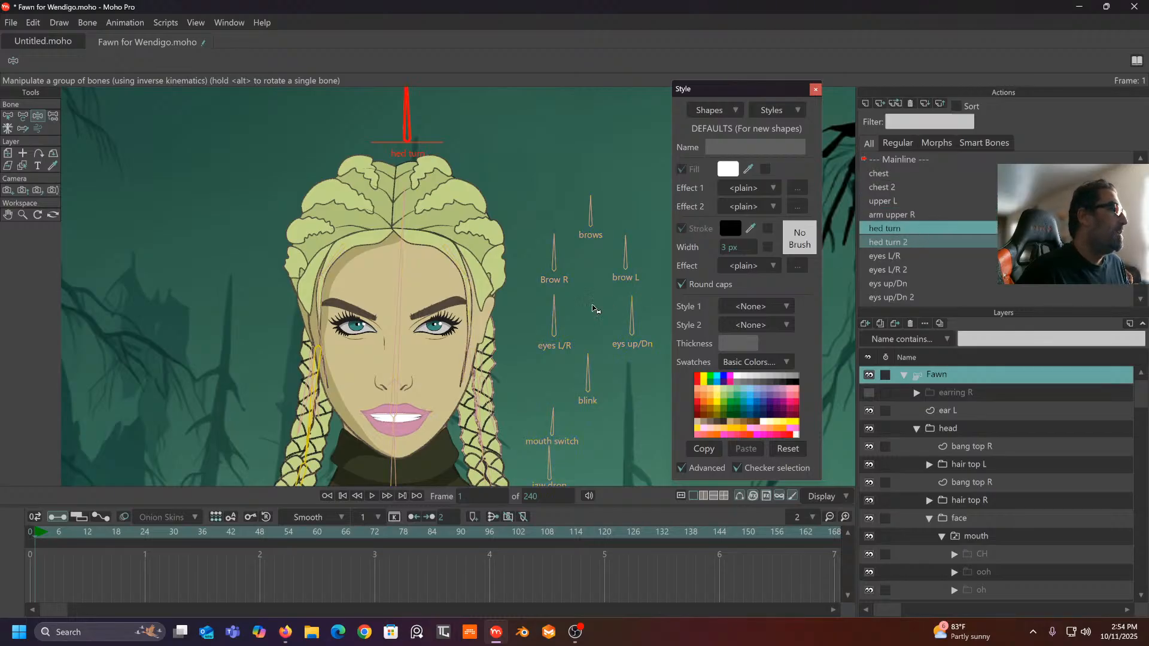
drag(86, 536, 3, 542)
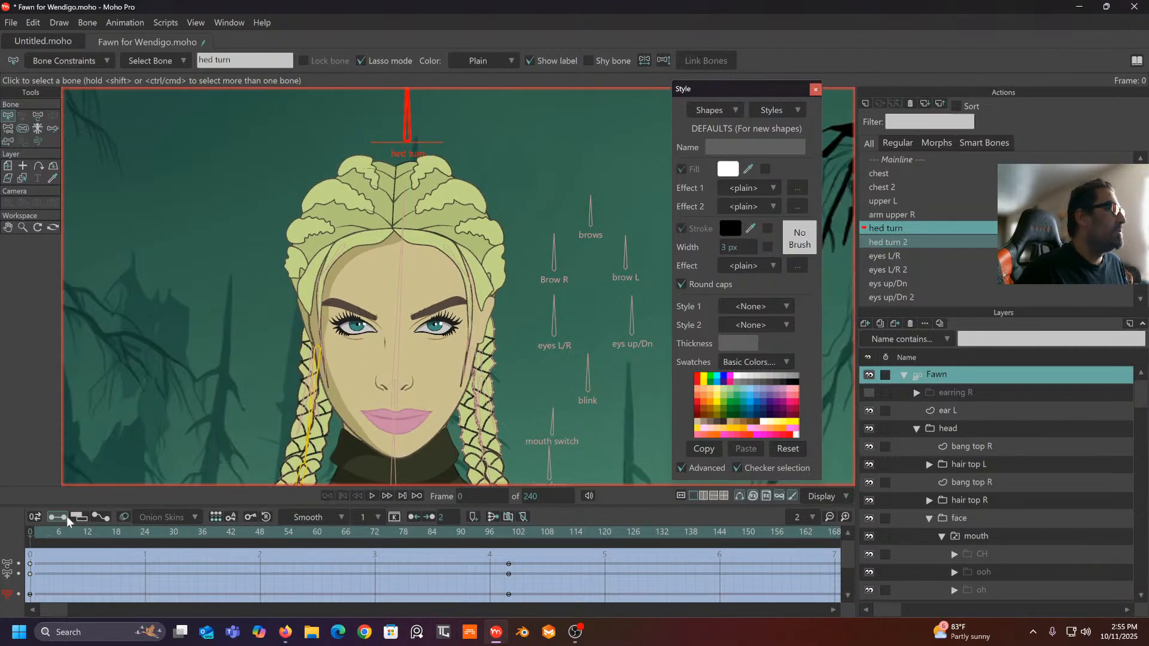
click(39, 538)
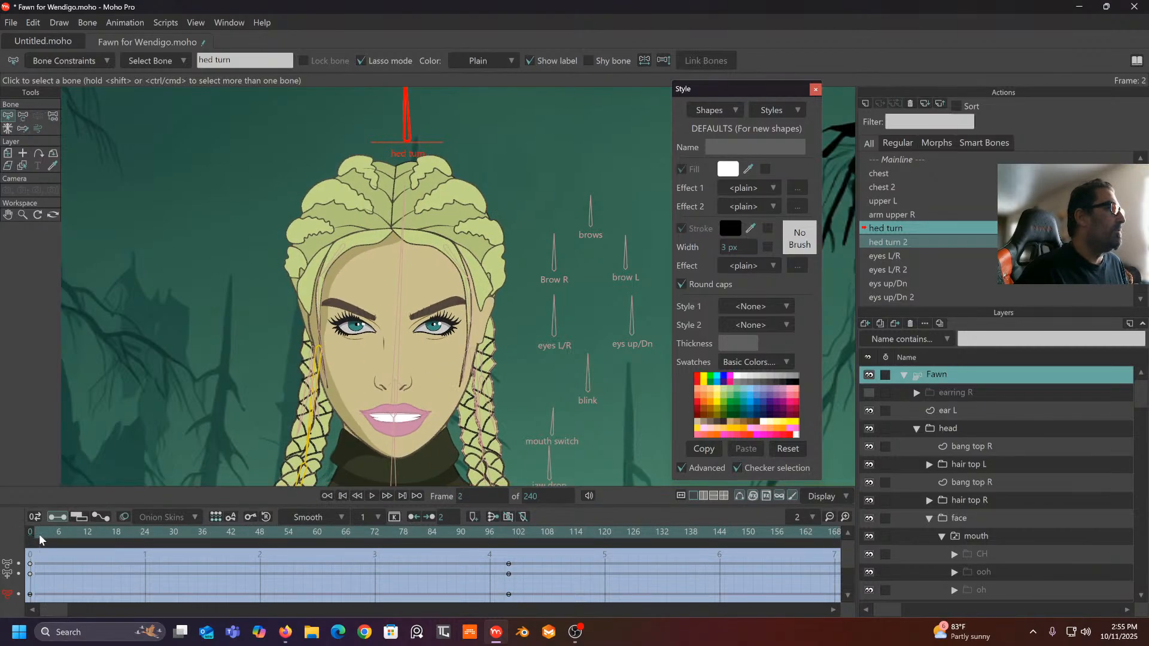
double_click(905, 161)
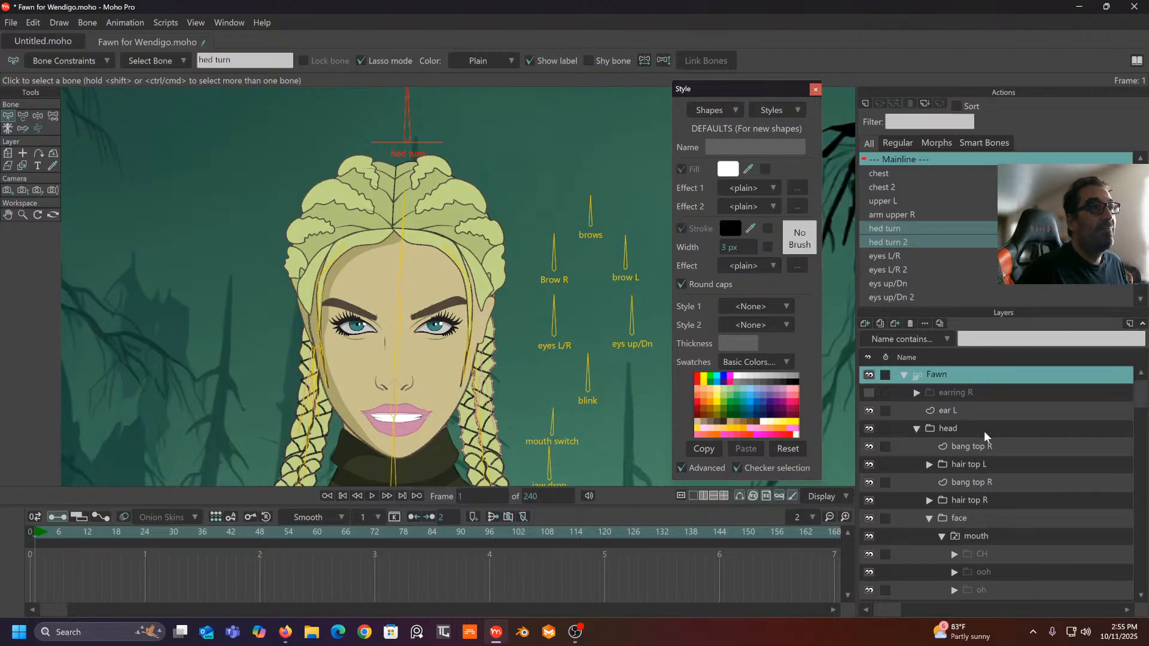
- Delete the mouth switch layer's frame-1 key and scrub to check the mouth
click(987, 519)
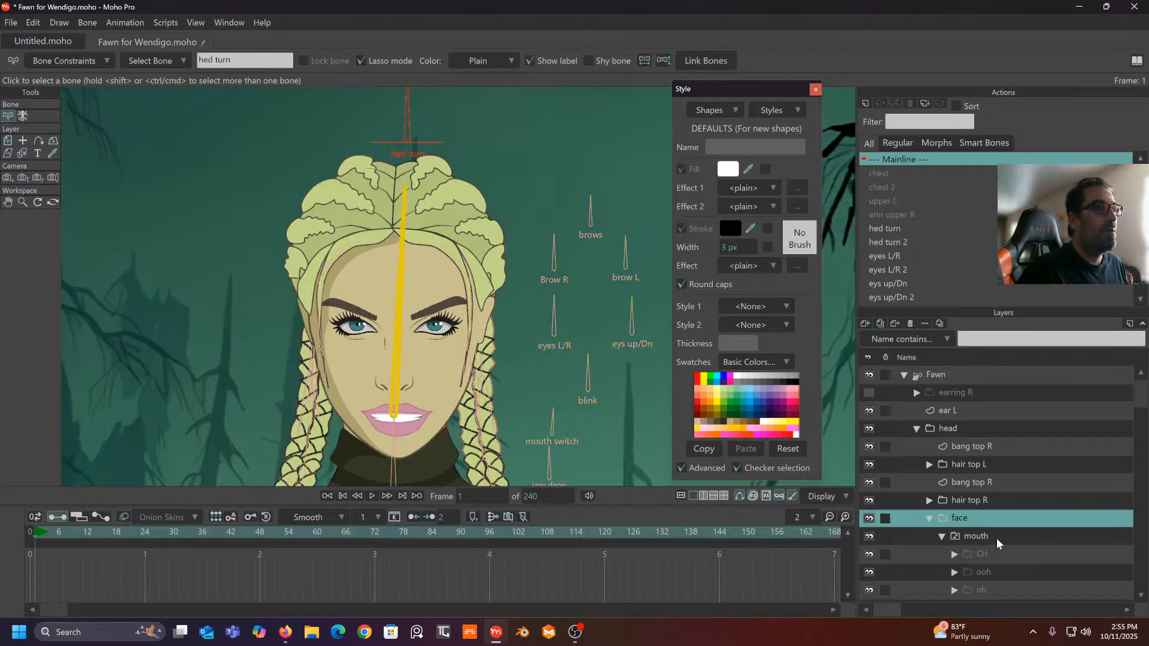
click(997, 536)
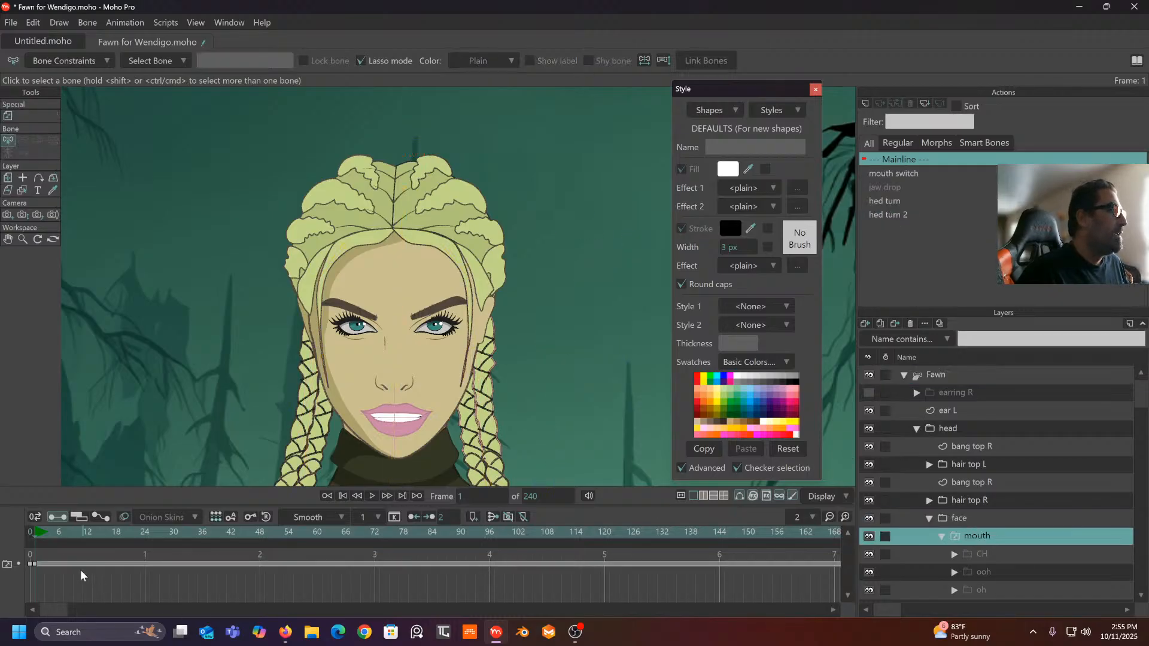
click(8, 564)
key(Delete)
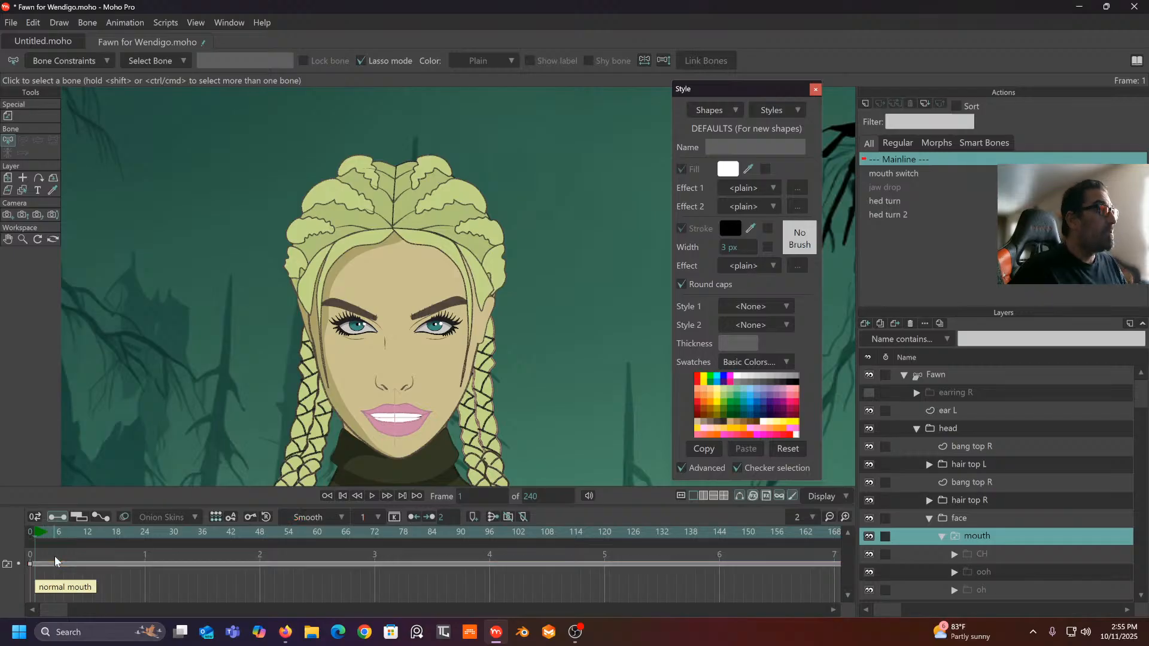
mouse_move(37, 533)
mouse_down()
mouse_move(27, 532)
mouse_move(91, 537)
mouse_move(49, 551)
mouse_up()
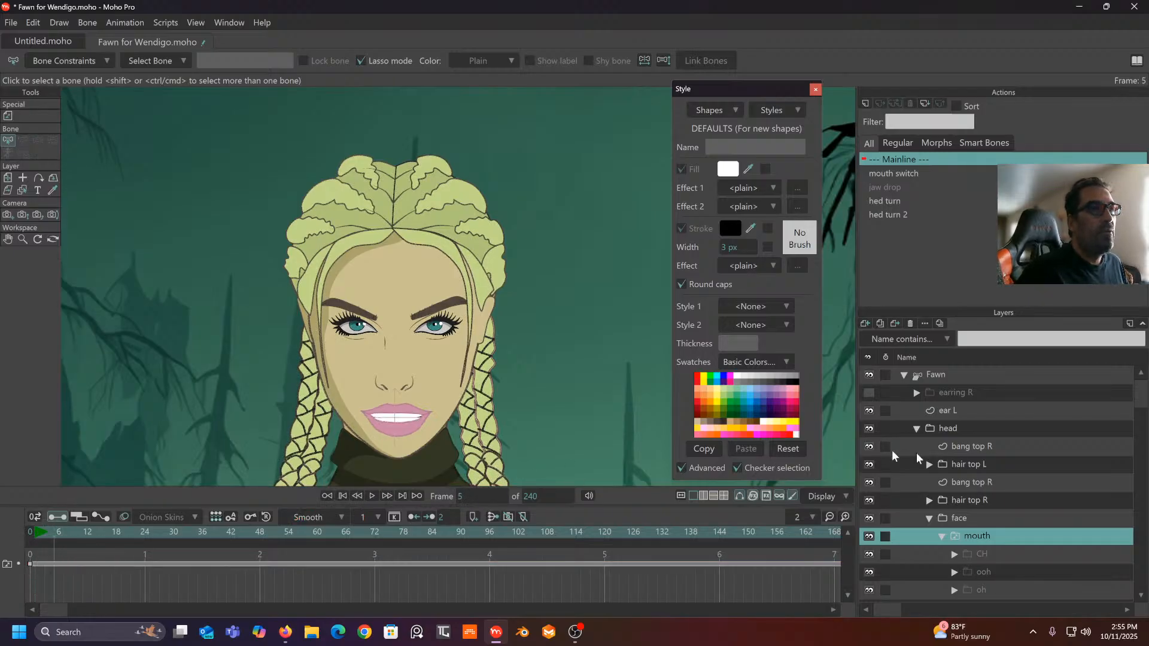
scroll(922, 476, down, 7)
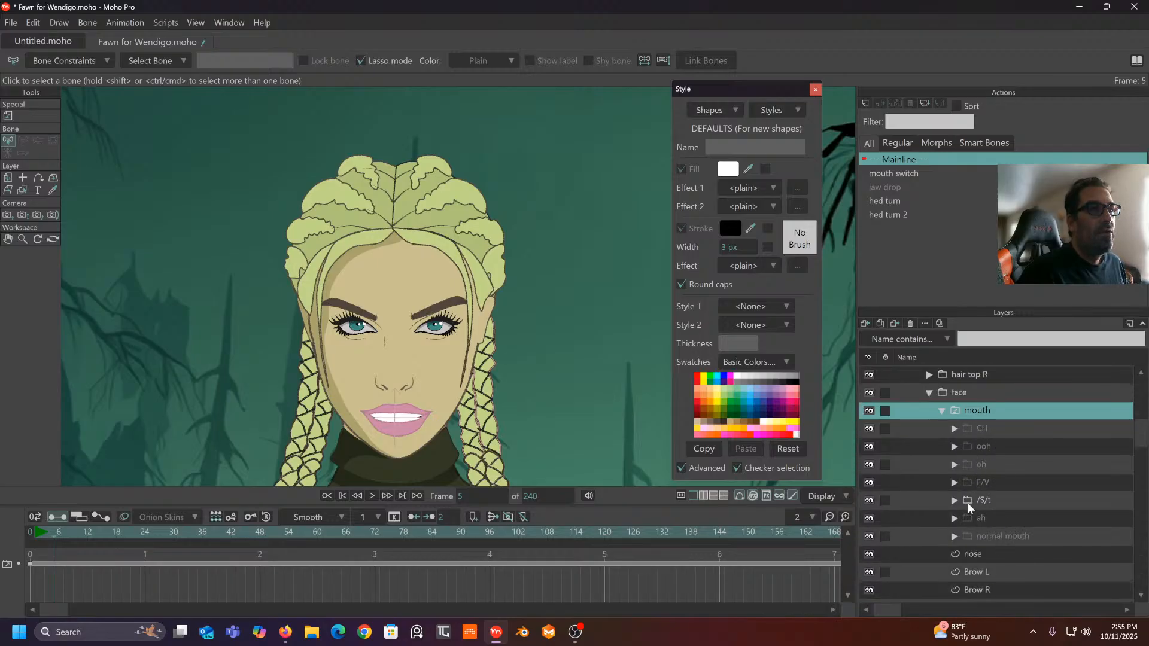
- Check the normal mouth layer, then select the mouth switch's frame-0 key
click(992, 534)
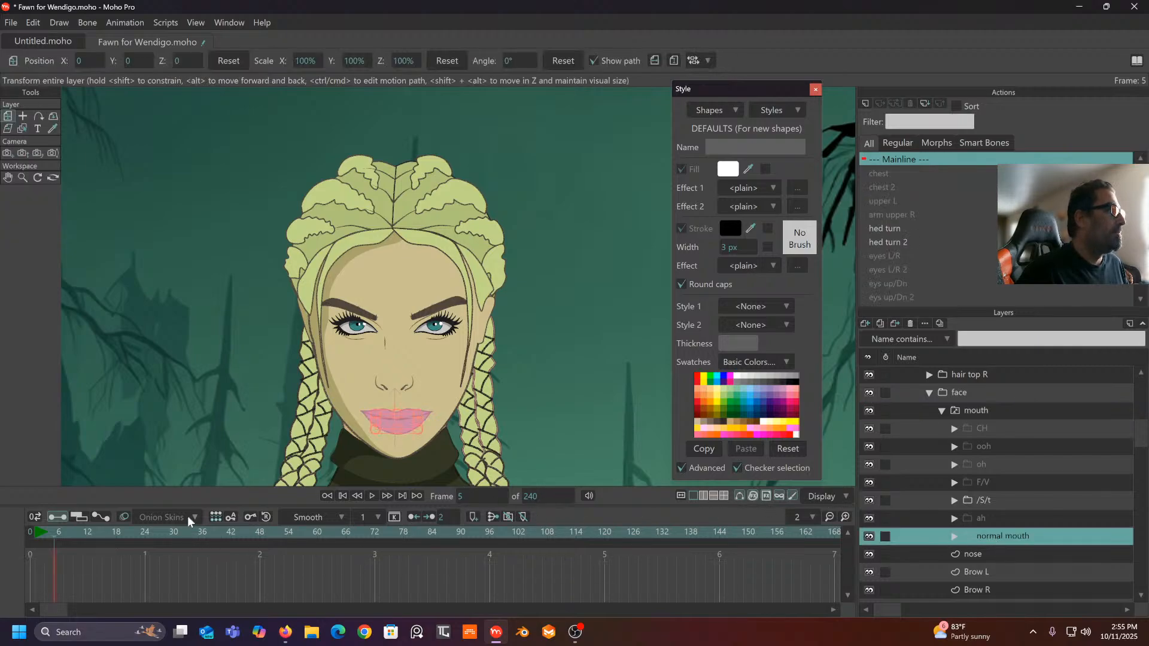
mouse_move(41, 536)
mouse_down()
mouse_move(20, 539)
mouse_move(52, 533)
mouse_move(35, 541)
mouse_up()
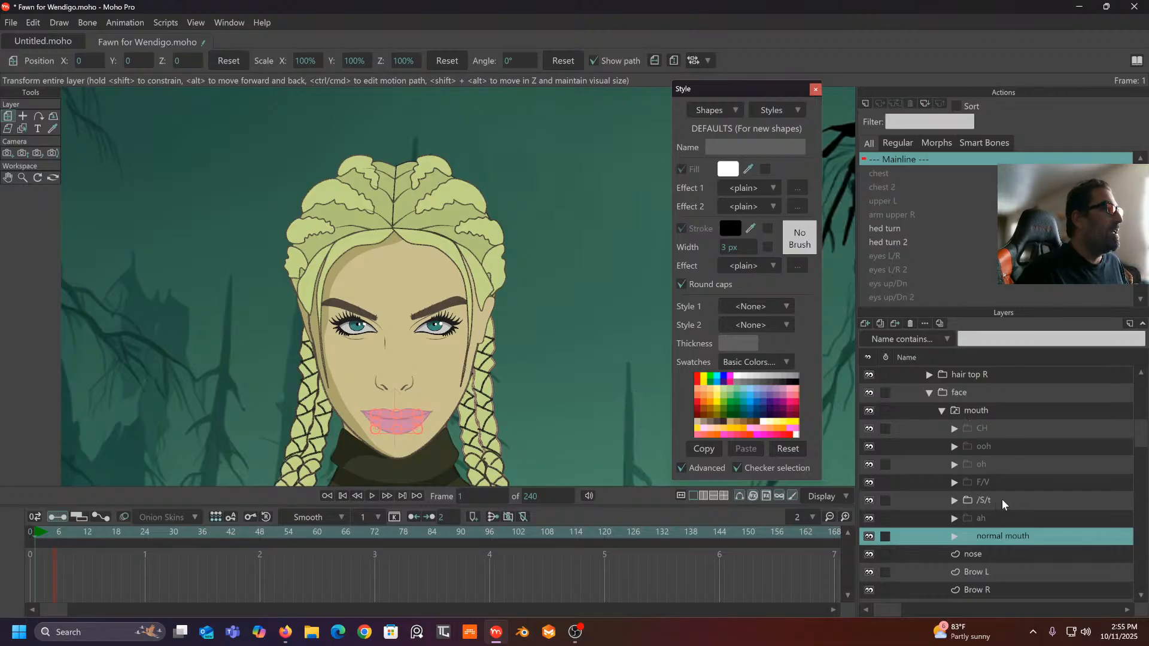
click(987, 409)
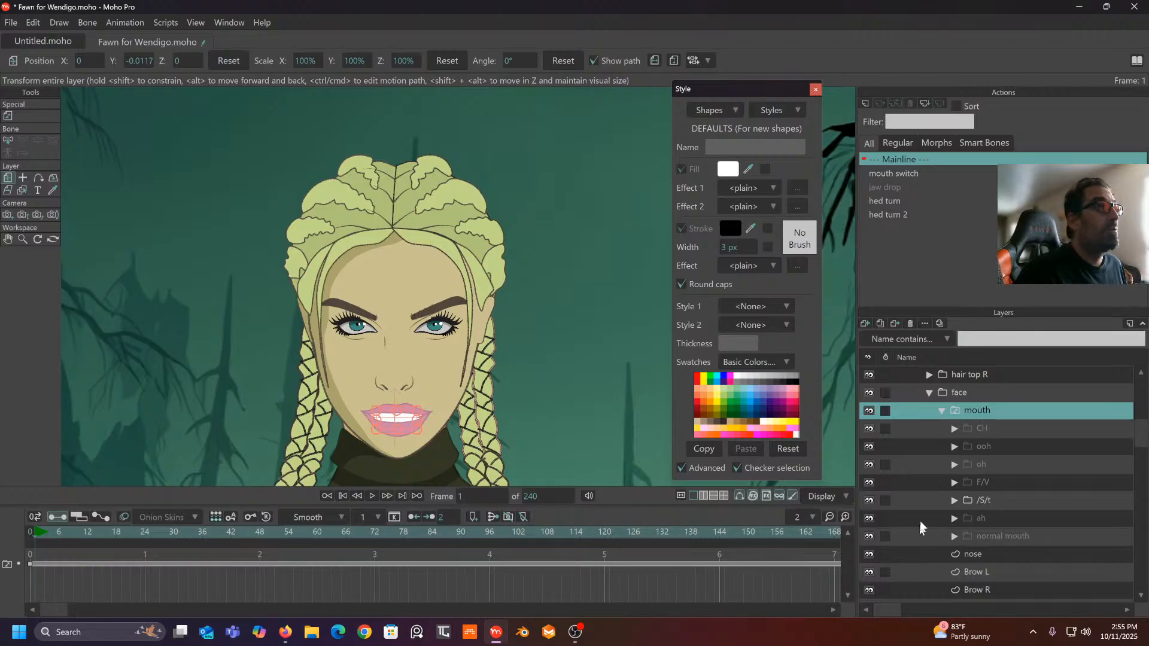
click(29, 531)
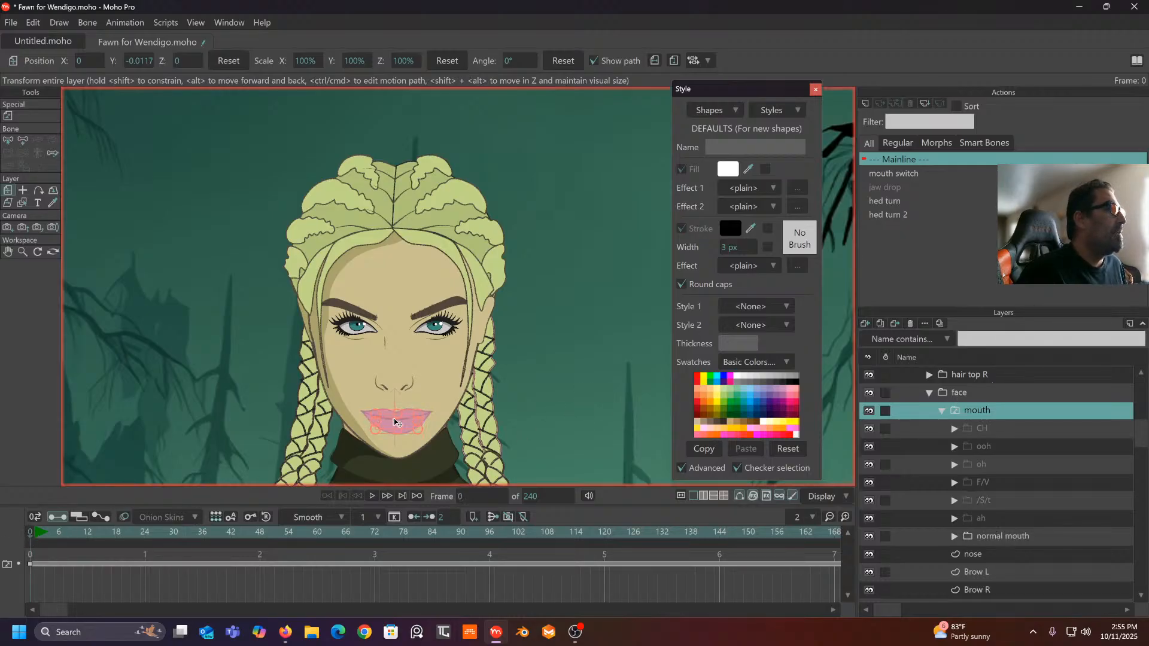
click(31, 564)
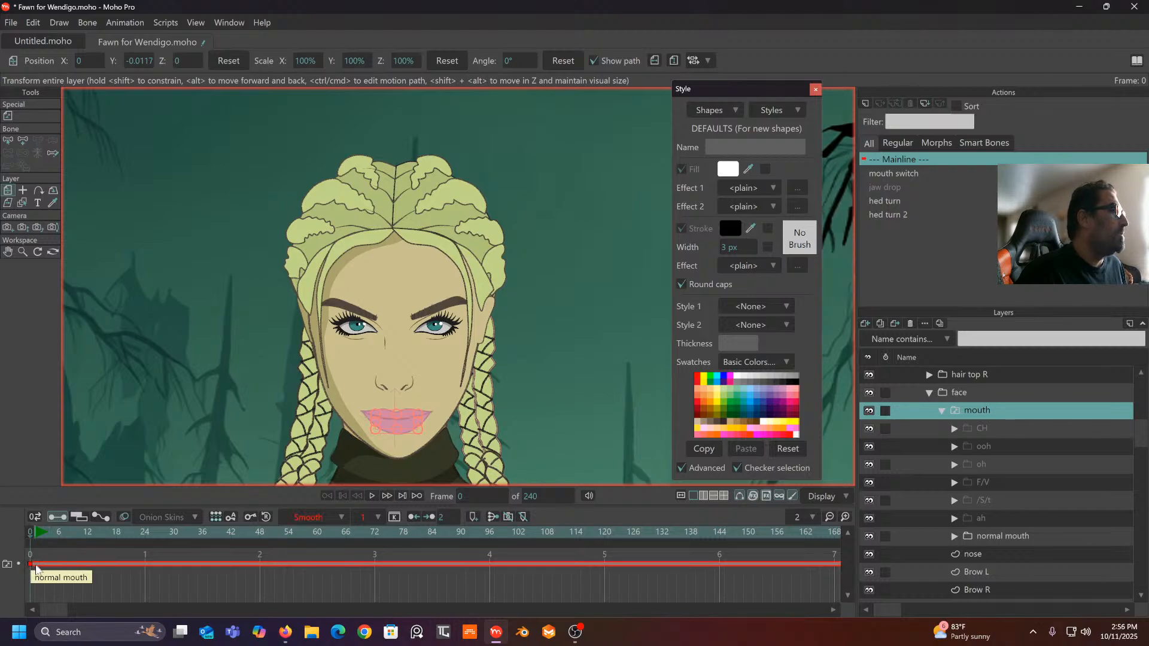
- Key the mouth switch to normal mouth at frames 1 and 16
click(35, 531)
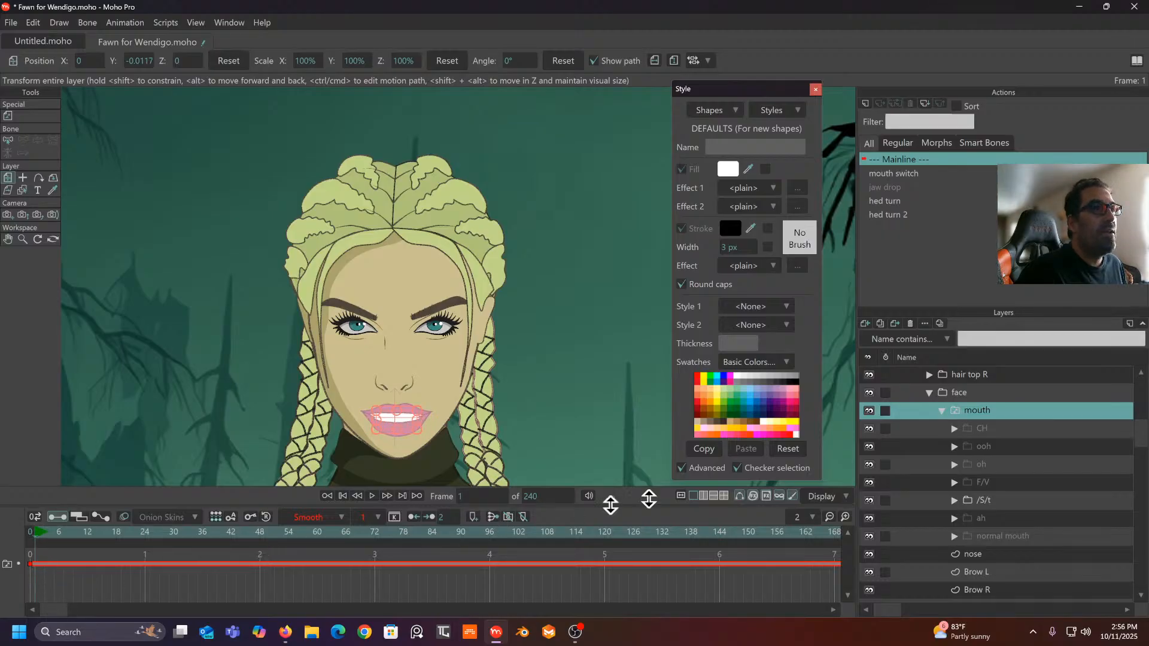
right_click(1022, 410)
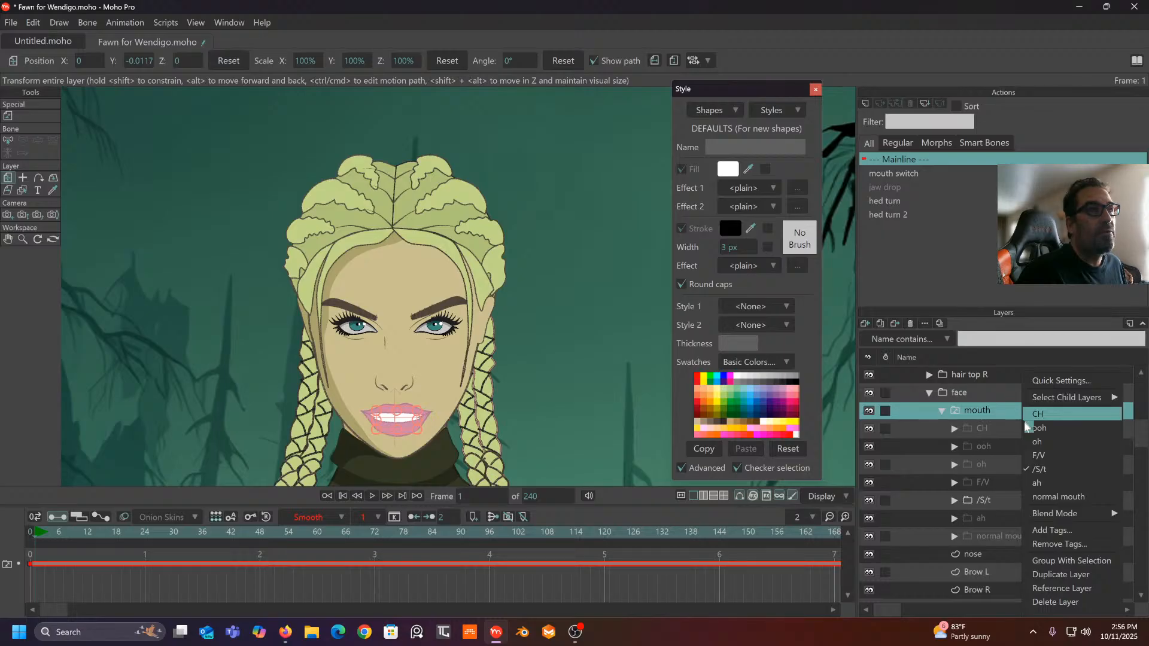
click(1038, 497)
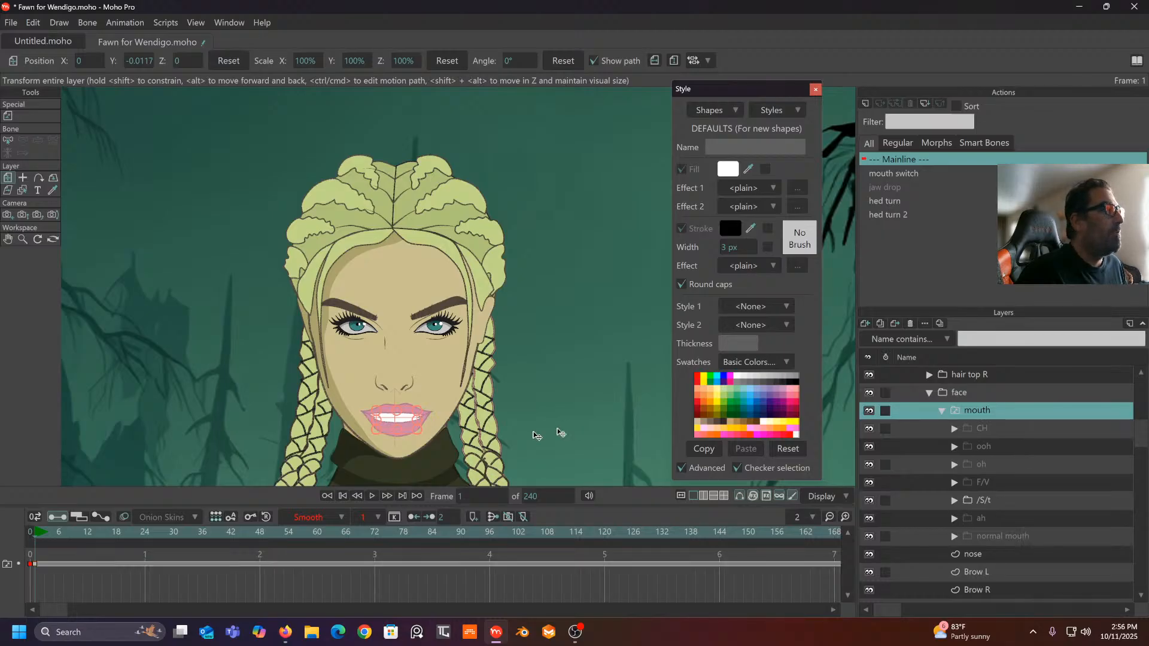
drag(45, 534, 105, 538)
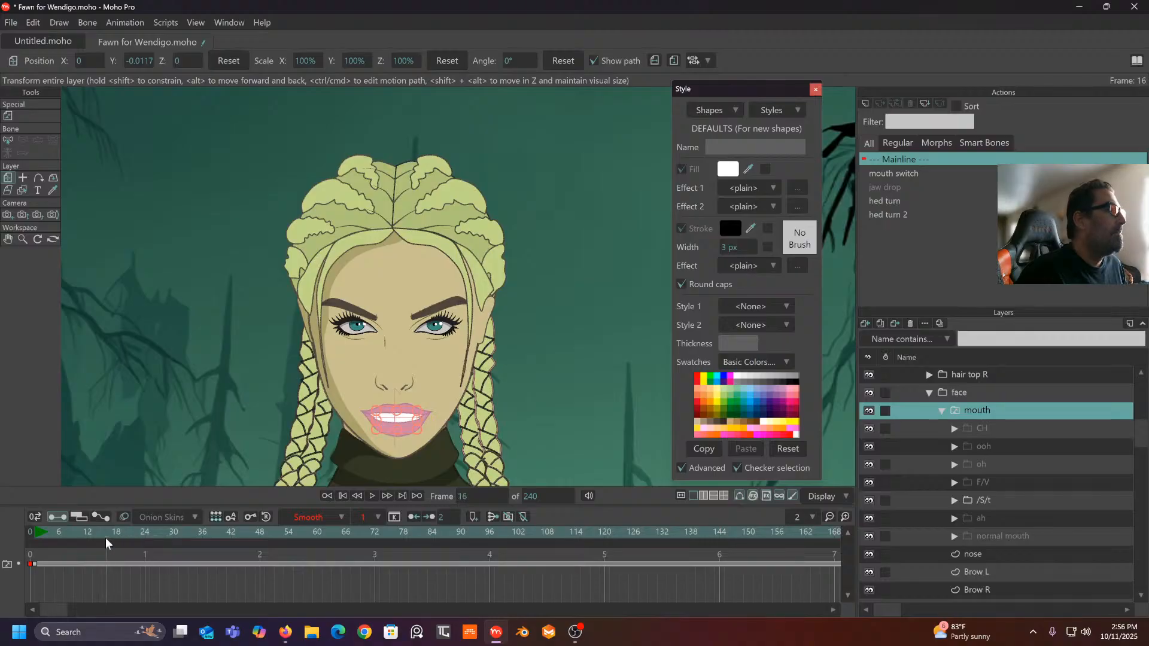
right_click(1009, 409)
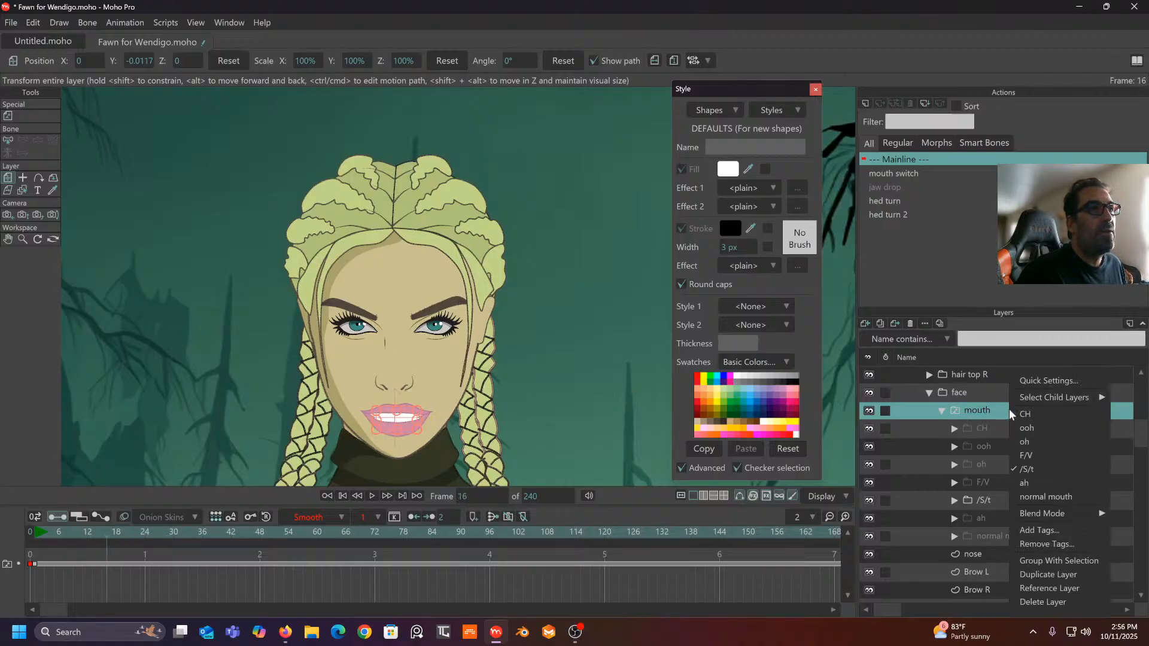
click(1044, 496)
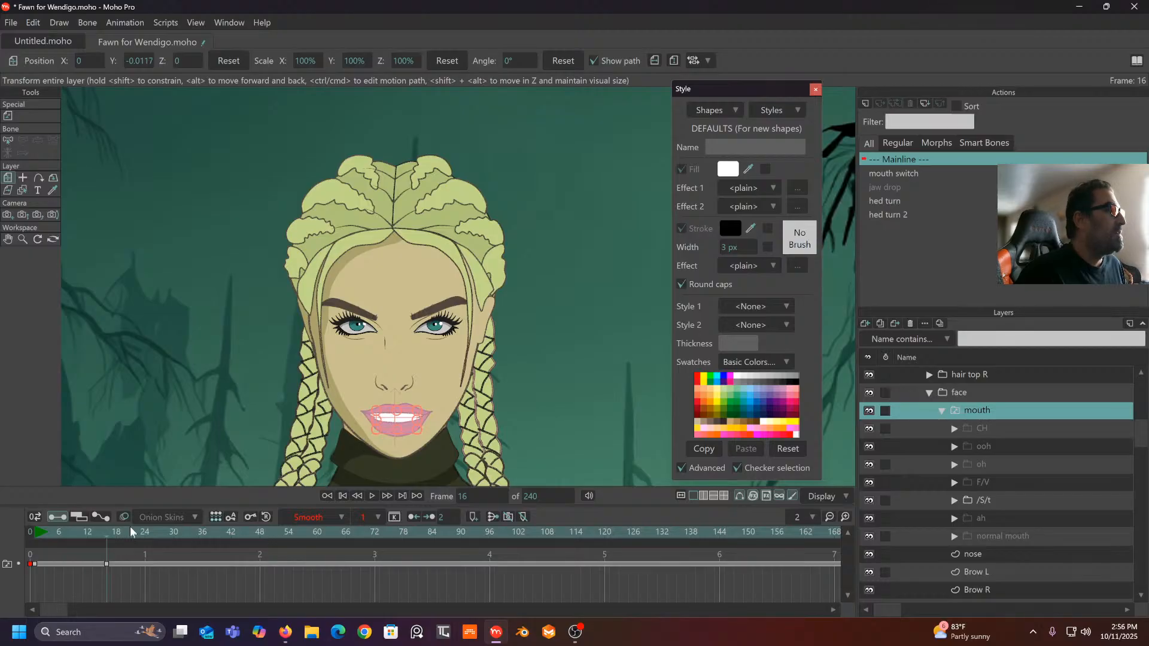
- Delete the mouth layer's switch keyframes from the timeline
mouse_move(116, 531)
mouse_down()
mouse_move(166, 532)
mouse_move(39, 549)
mouse_move(132, 547)
mouse_up()
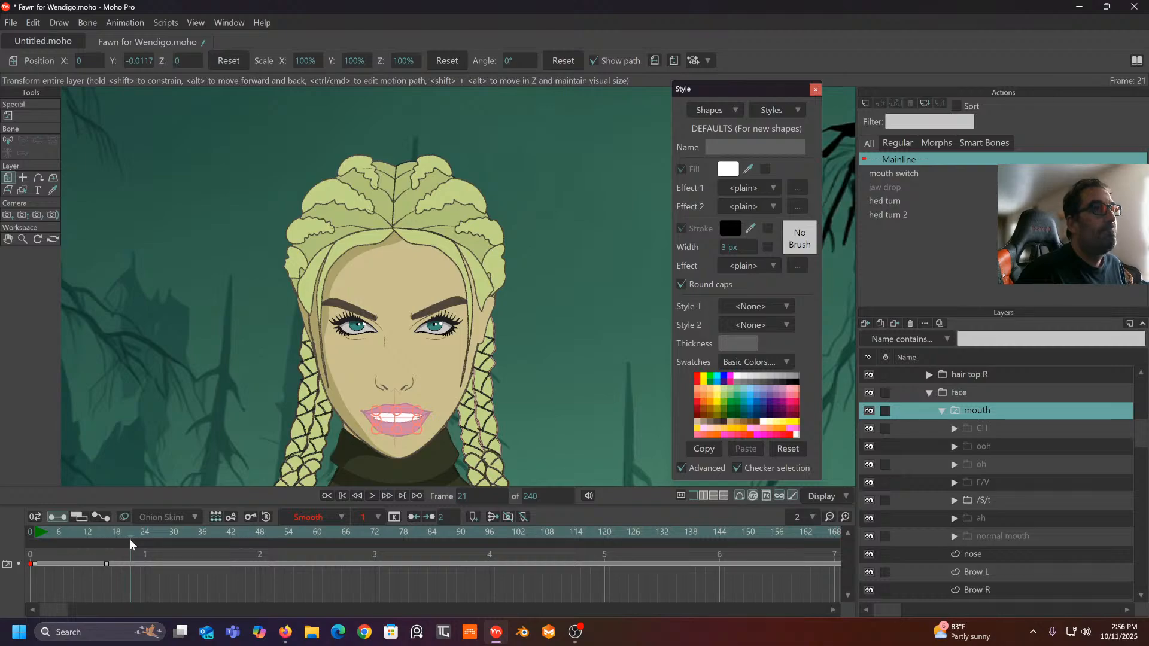
drag(162, 558, 12, 576)
key(Delete)
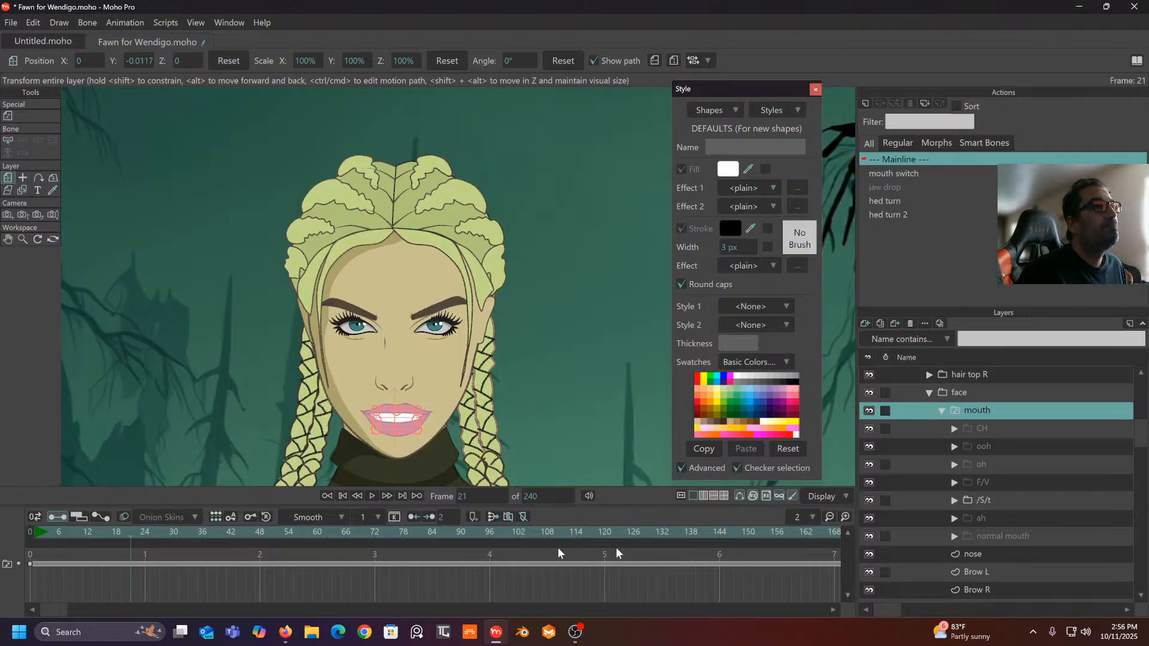
- Select the Fawn bone layer in the Layers panel
click(1002, 446)
click(1005, 431)
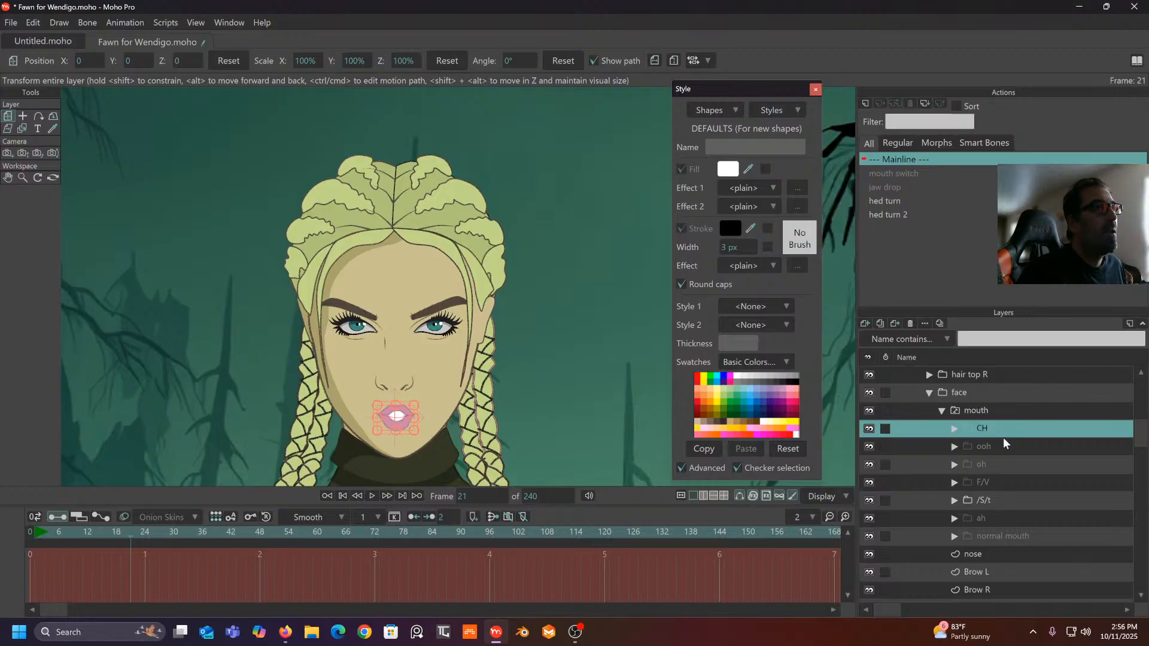
scroll(987, 420, up, 3)
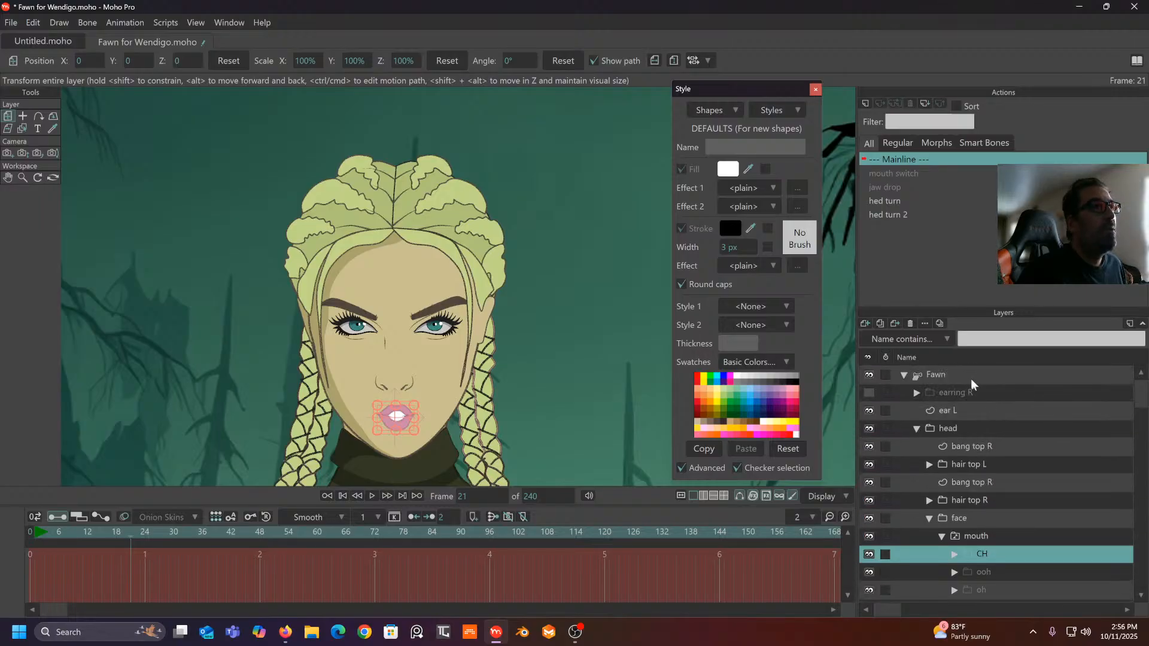
click(946, 378)
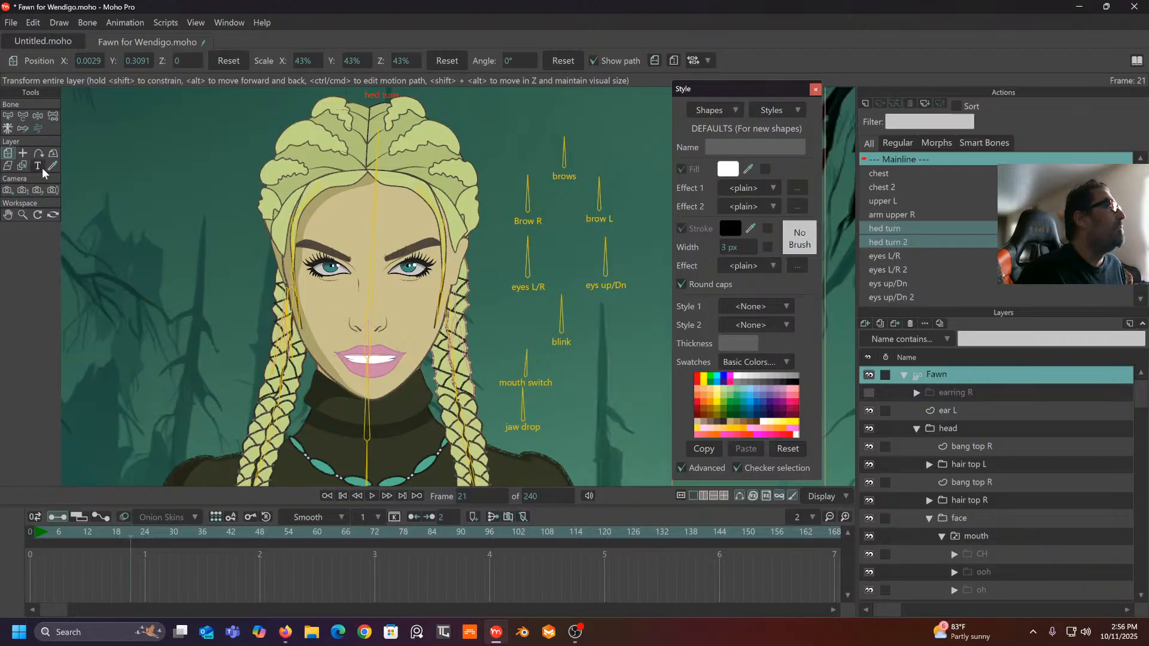
- Rotate the mouth switch bone, then delete the stray frame-21 keys
click(39, 115)
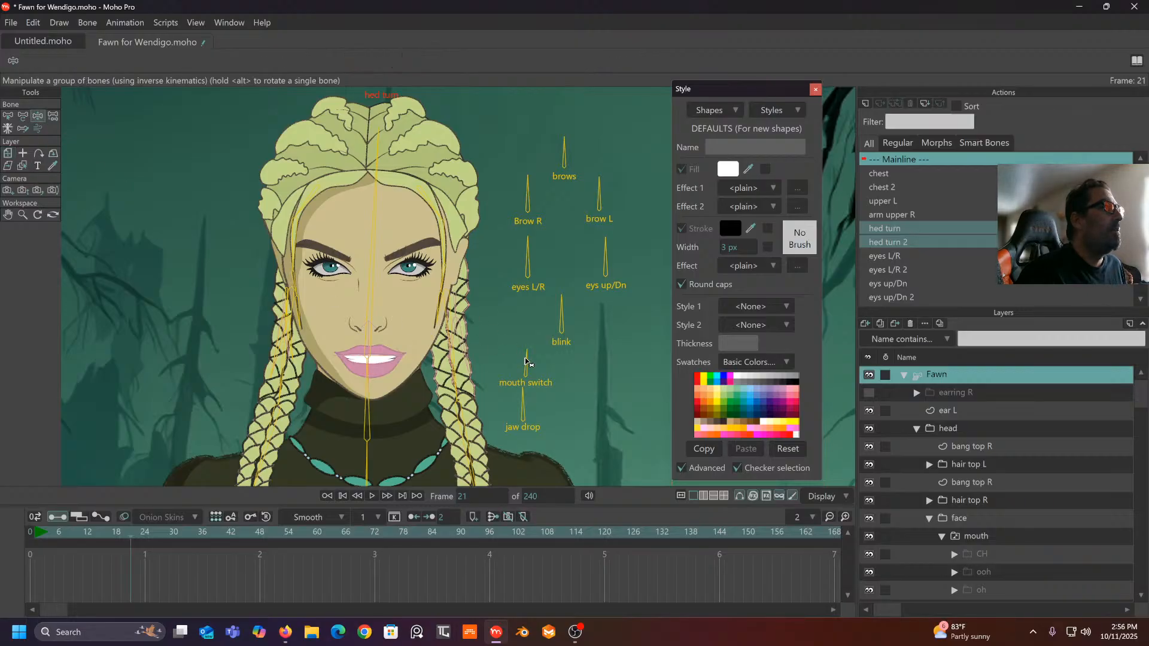
drag(527, 359, 500, 377)
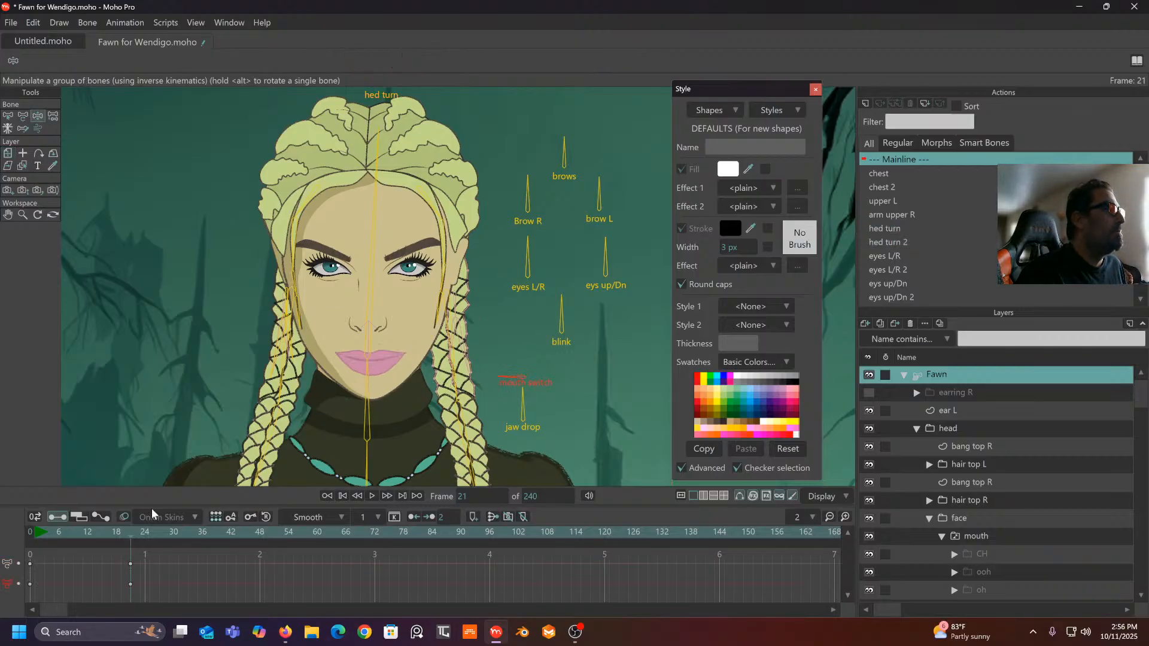
drag(124, 561, 6, 617)
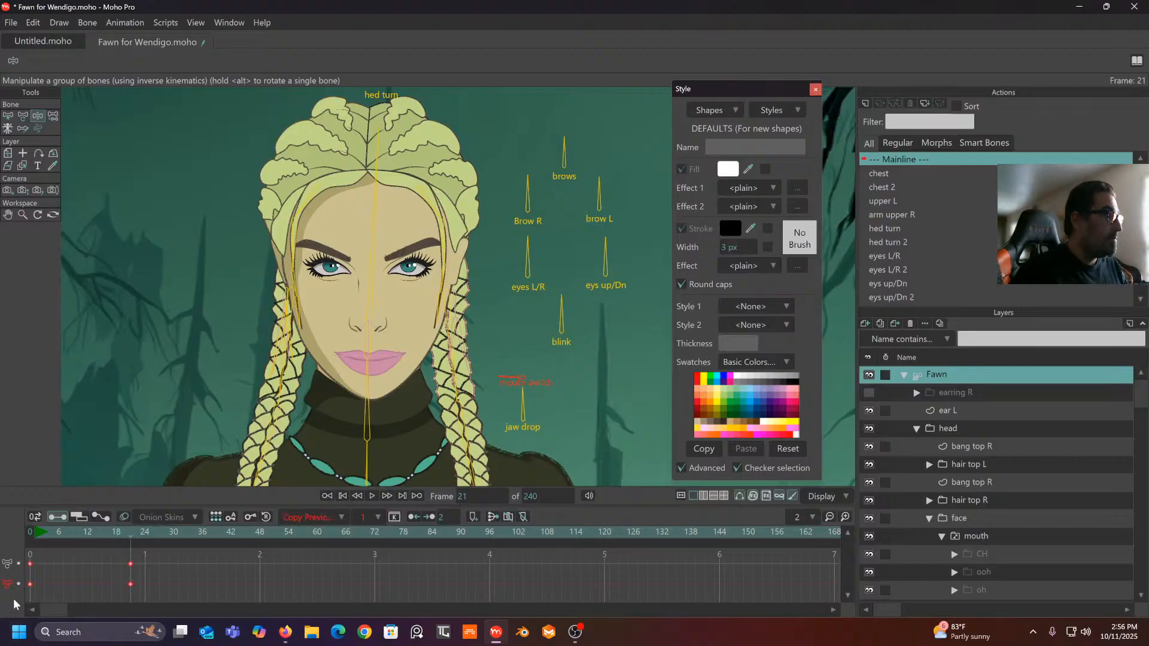
key(Delete)
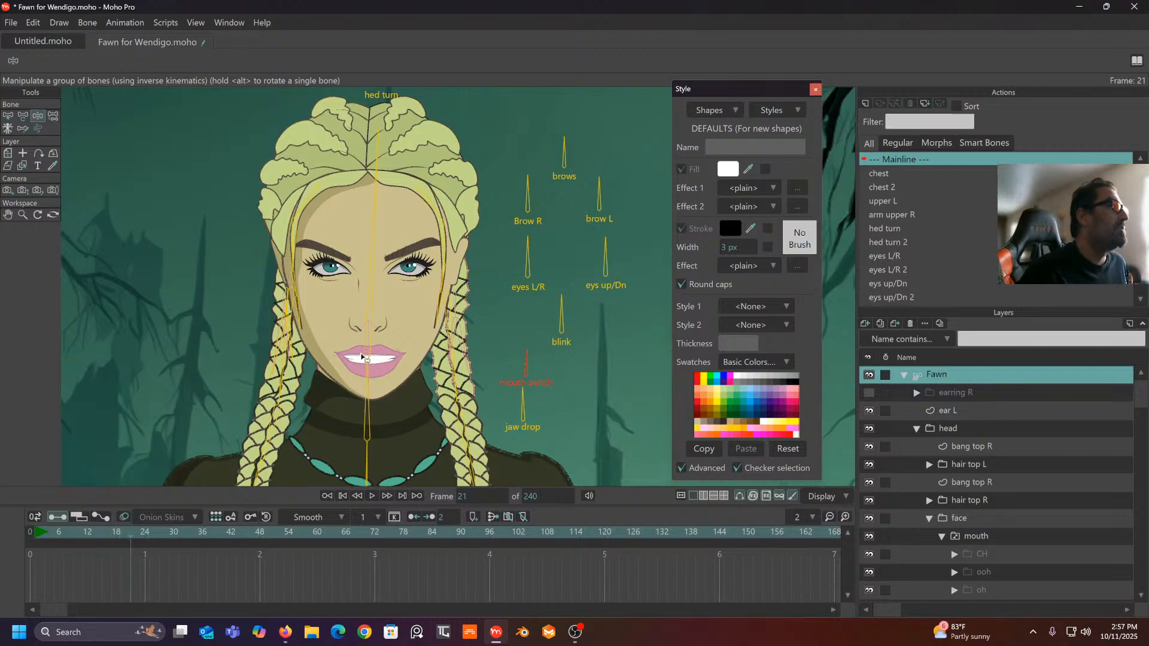
- Close the lips at mainline frame 0, then remove the mouth switch keys from the hed turn action
click(30, 531)
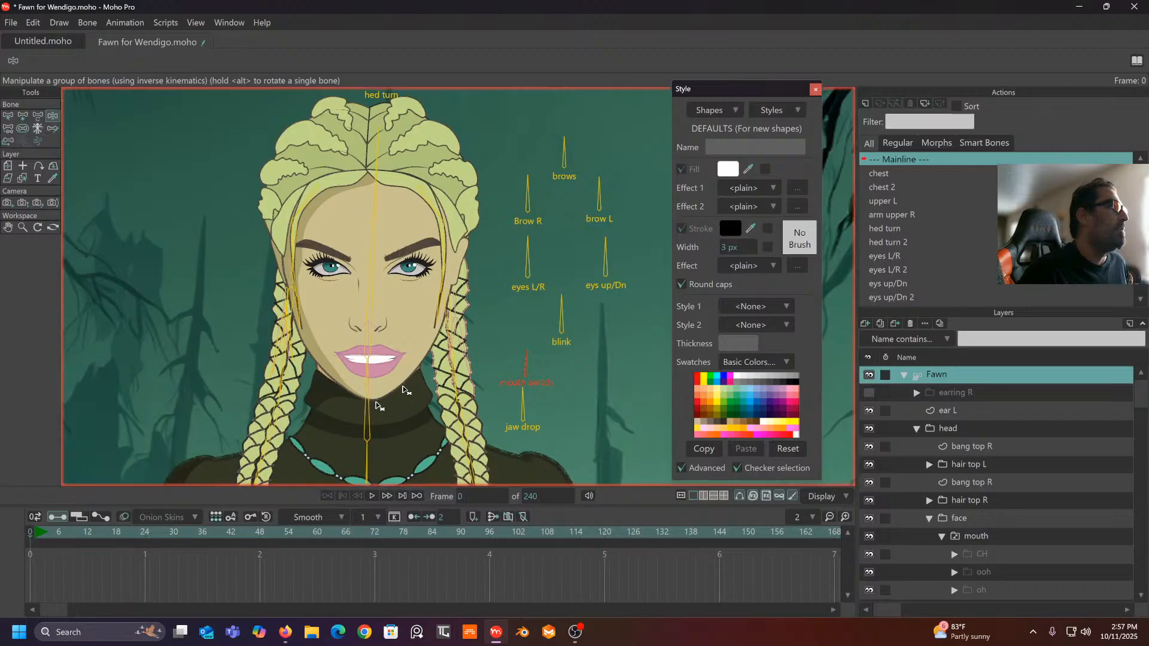
drag(526, 359, 481, 382)
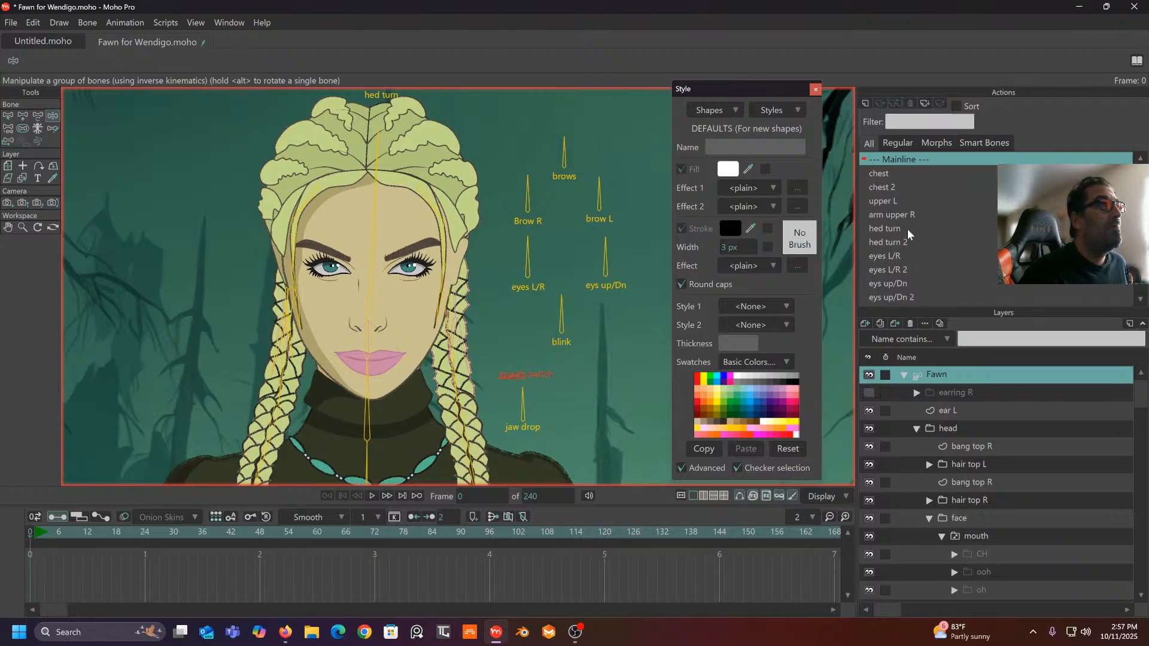
click(892, 228)
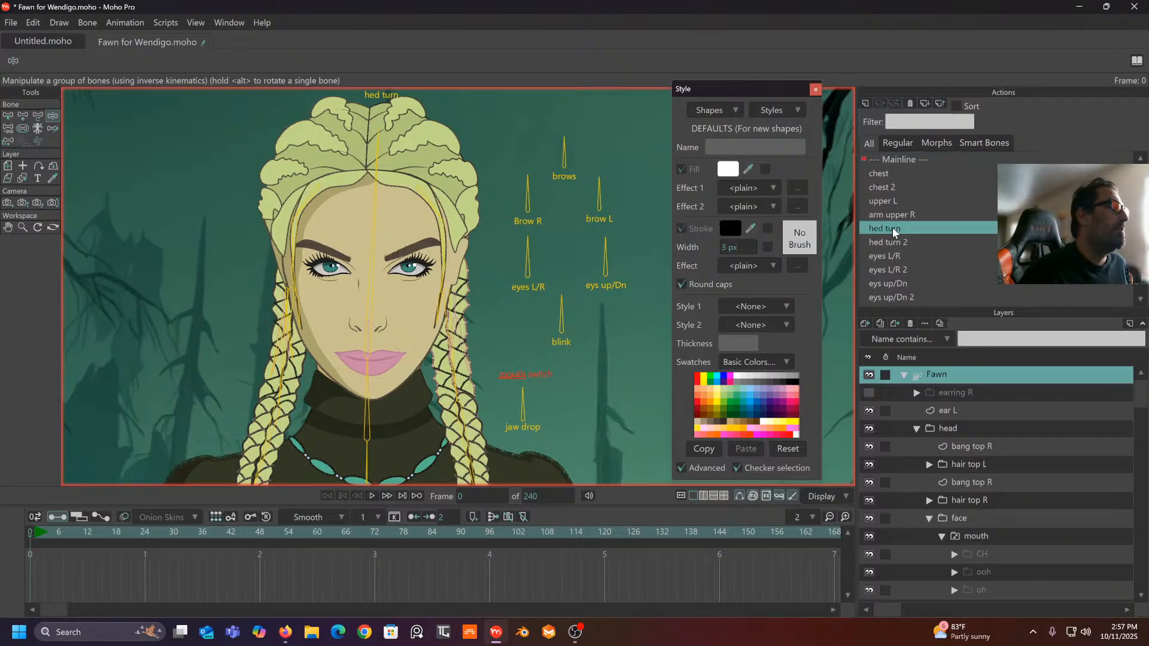
double_click(893, 228)
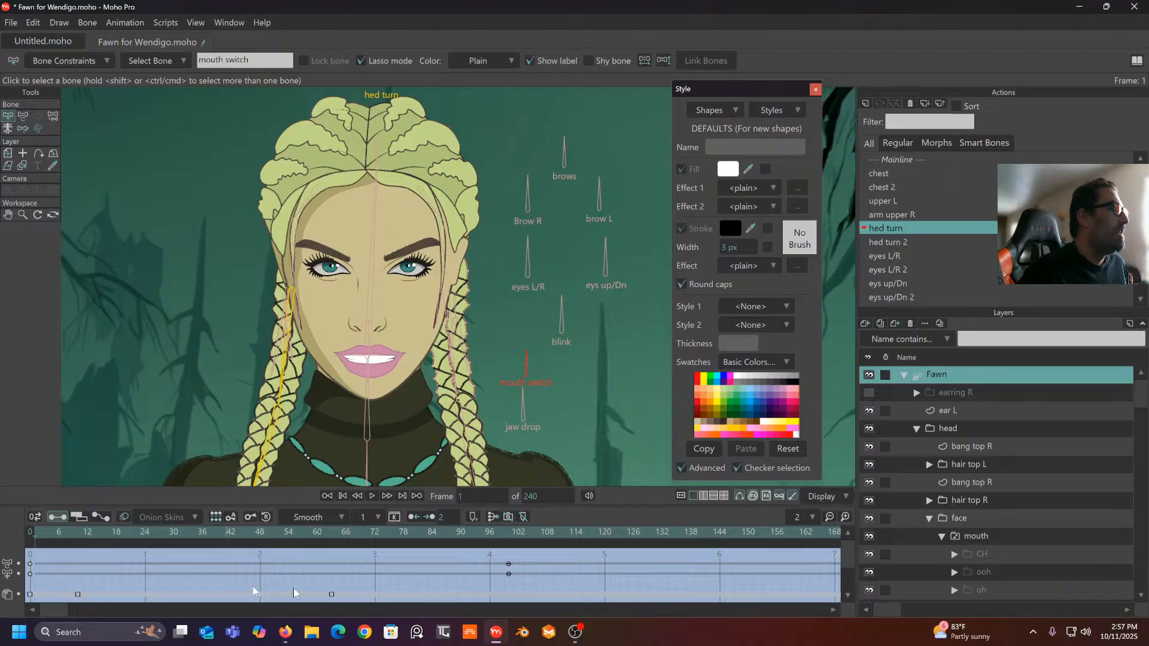
drag(344, 594, 7, 613)
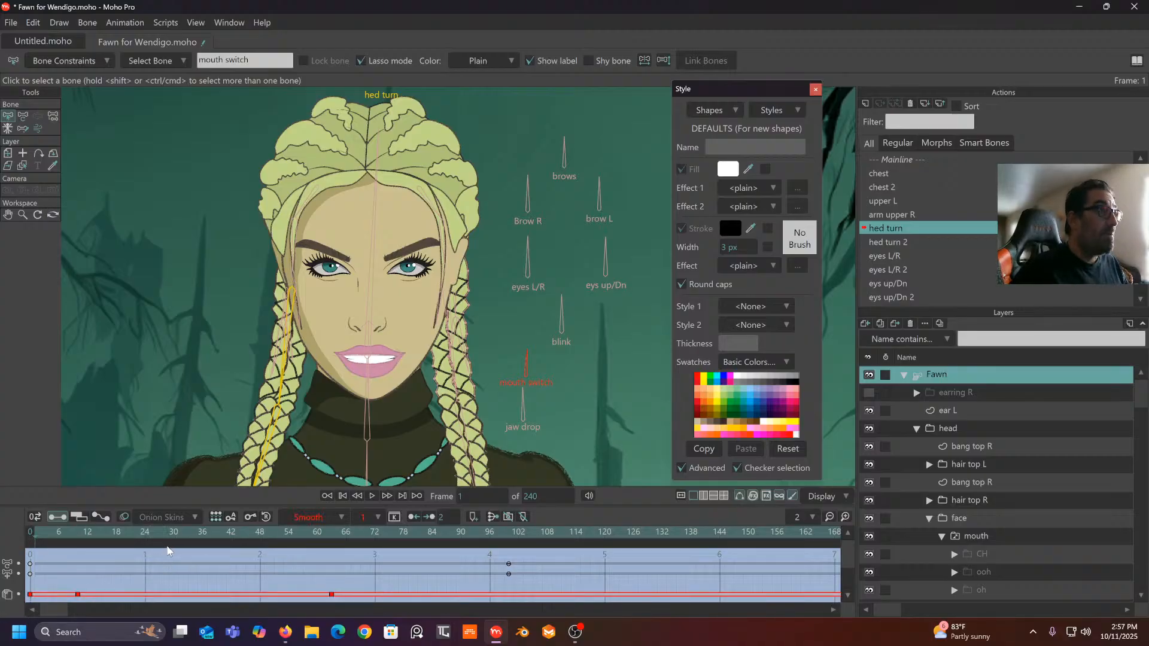
click(215, 517)
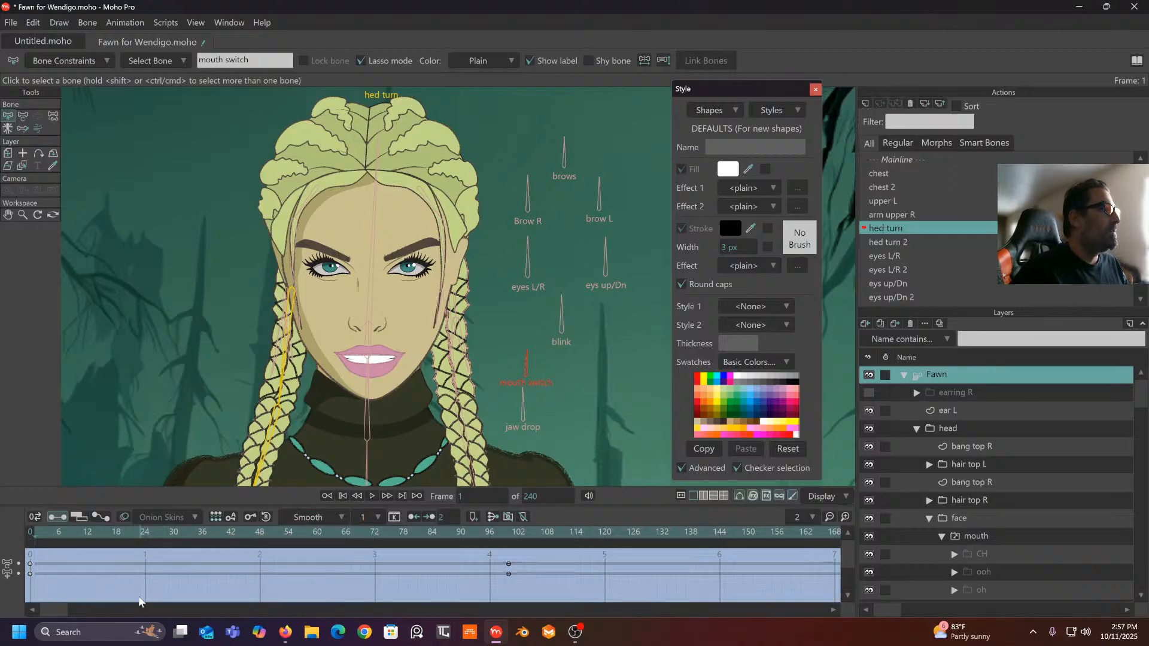
drag(45, 529, 200, 527)
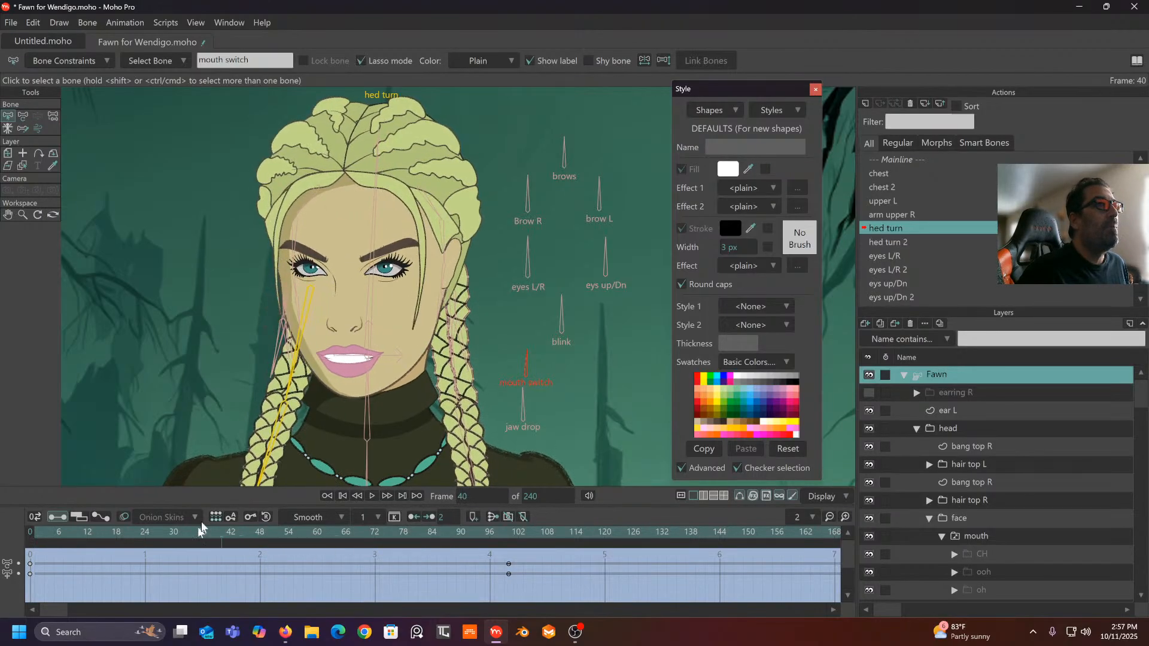
- Delete the mouth switch keys from hed turn 2 and preview its head turn through frame 100
double_click(889, 243)
drag(273, 575, 0, 620)
key(Delete)
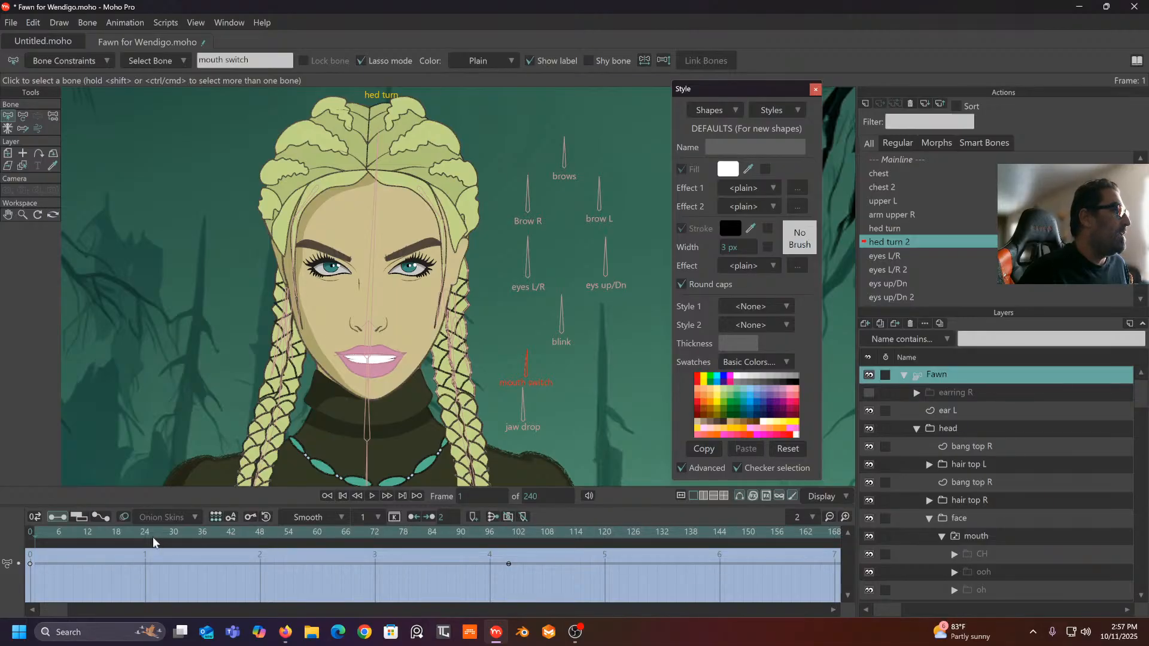
click(30, 532)
click(30, 531)
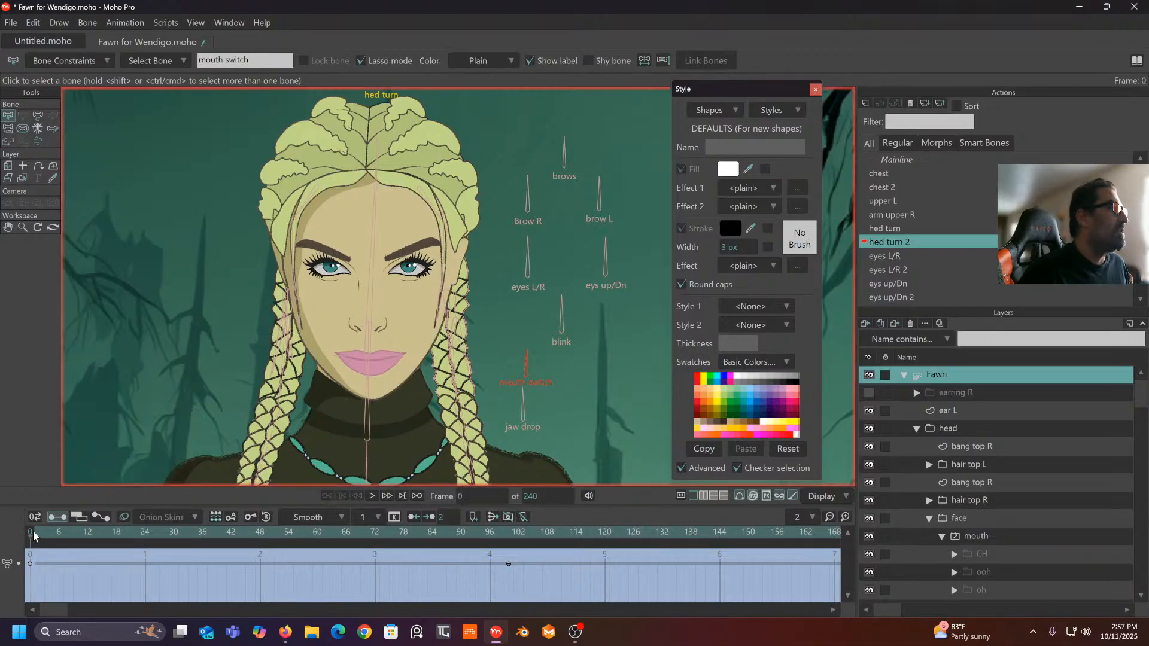
drag(525, 557, 472, 584)
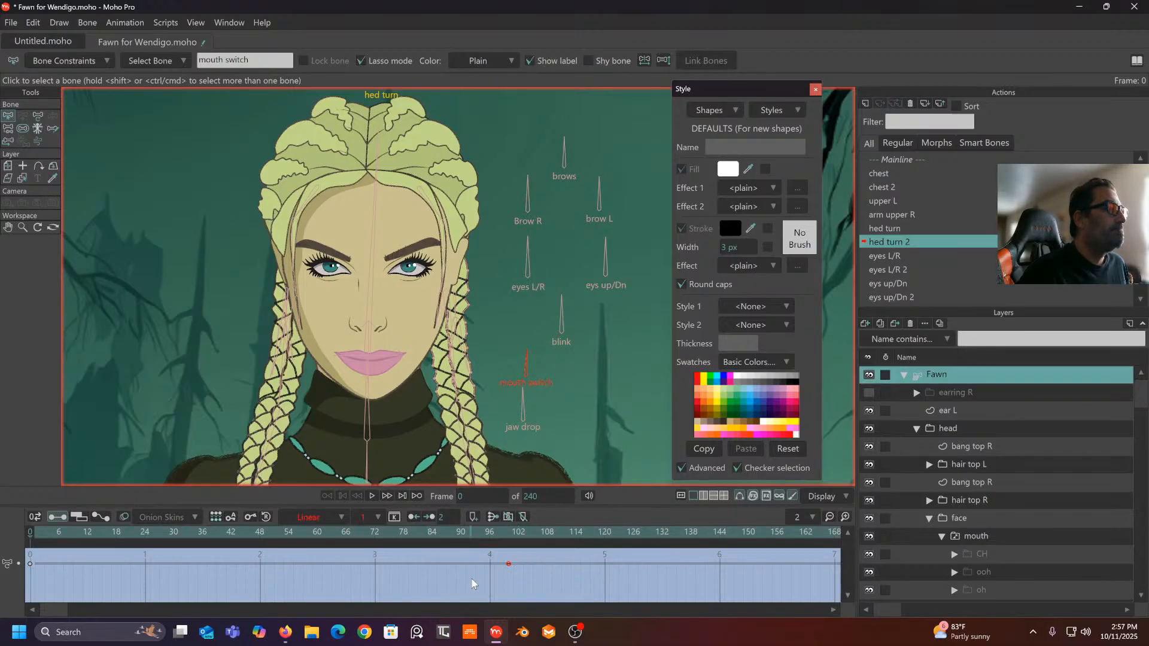
drag(340, 533, 509, 536)
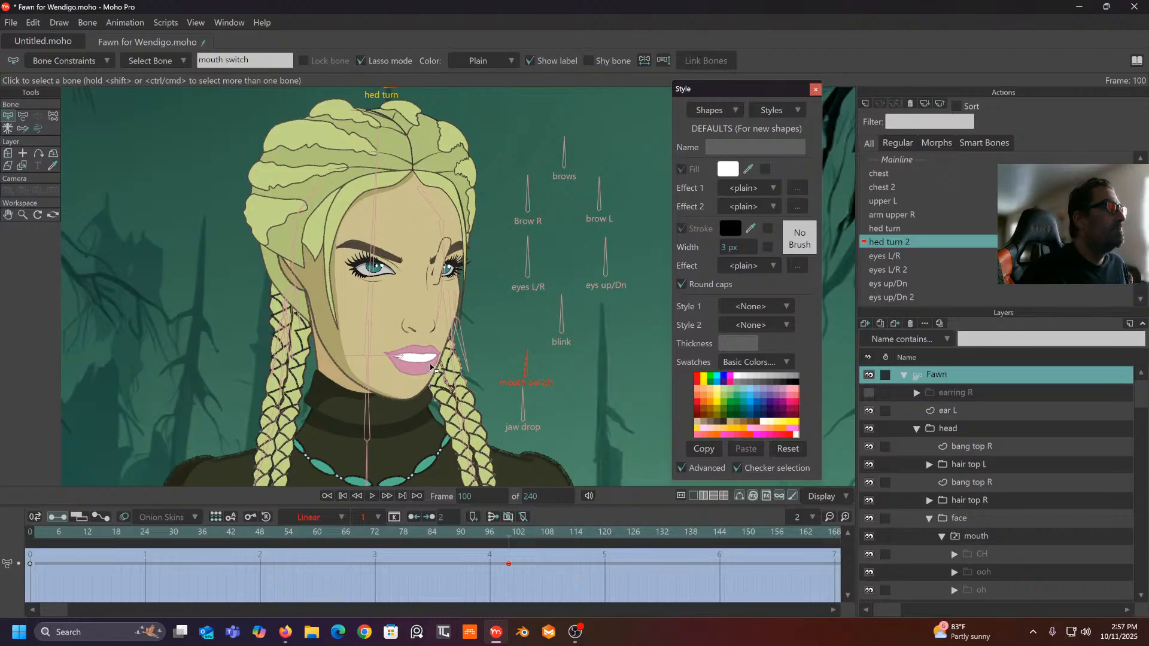
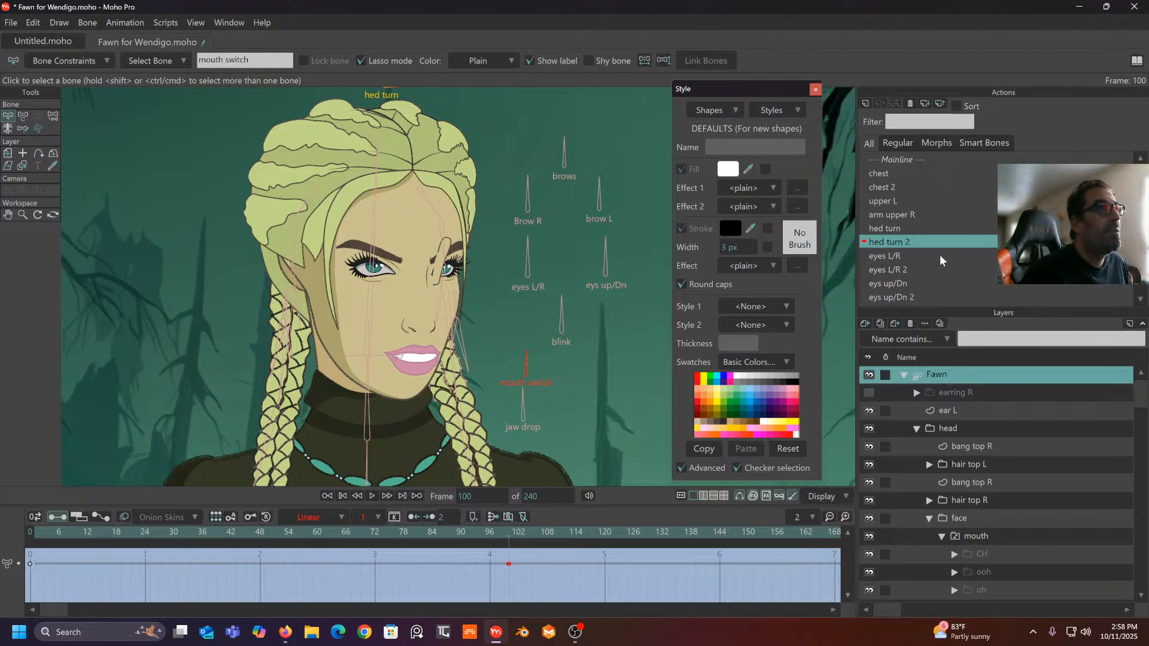
- Return to the mainline and test-rotate the mouth switch bone at frame 1
click(907, 159)
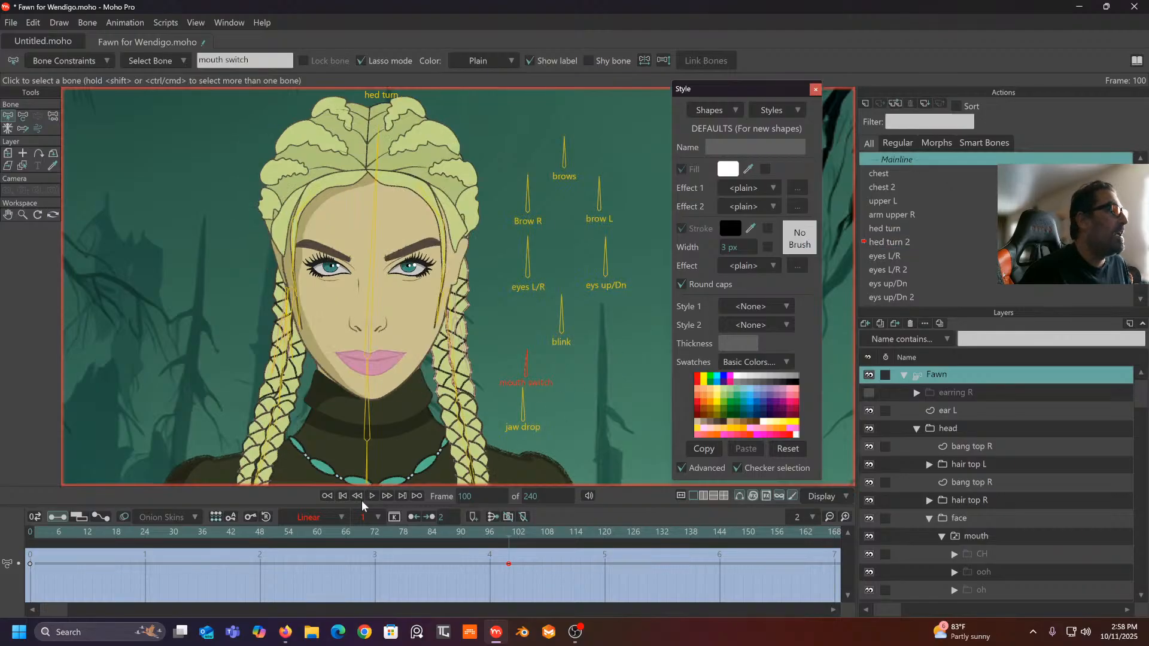
click(36, 533)
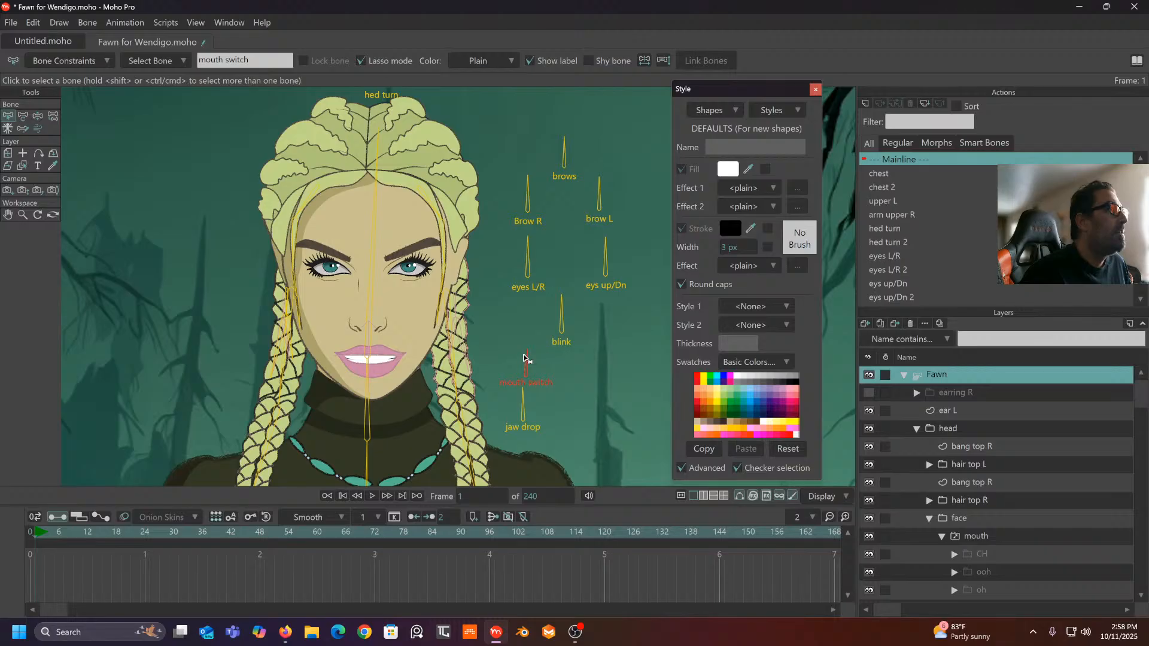
click(35, 117)
drag(527, 365, 496, 375)
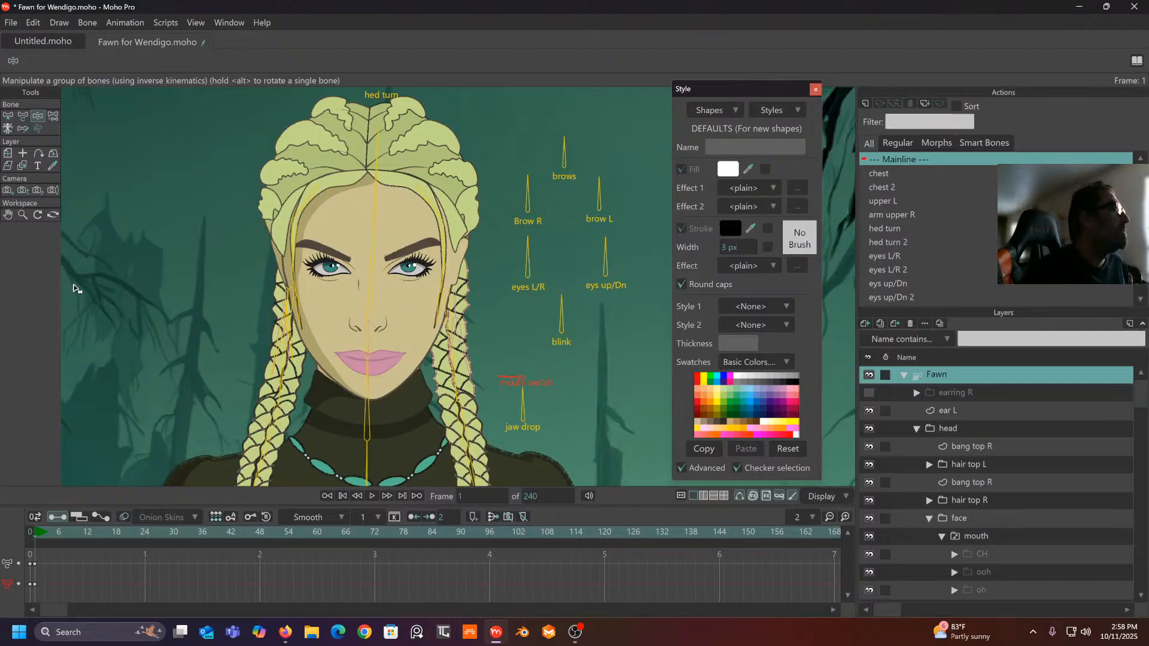
- Delete the trial mouth switch keys from the timeline and go back to frame 0
drag(45, 563, 4, 620)
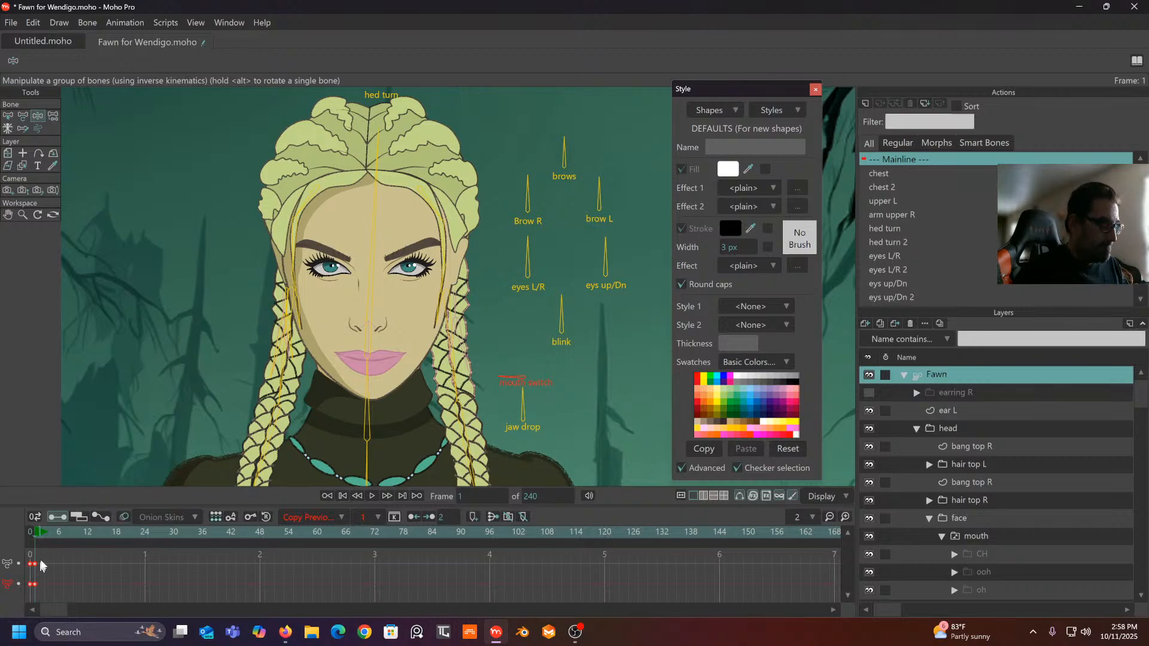
key(Delete)
click(31, 532)
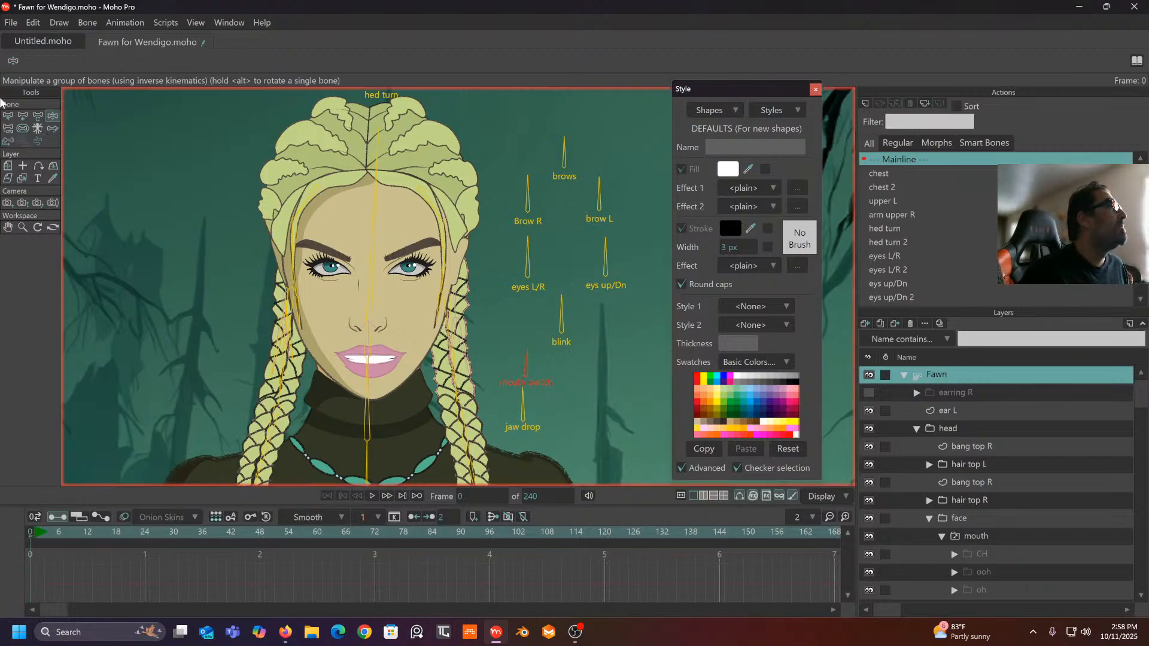
- Enable angle constraints on the mouth switch bone, limiting rotation to -90° through 95°
click(8, 117)
click(73, 61)
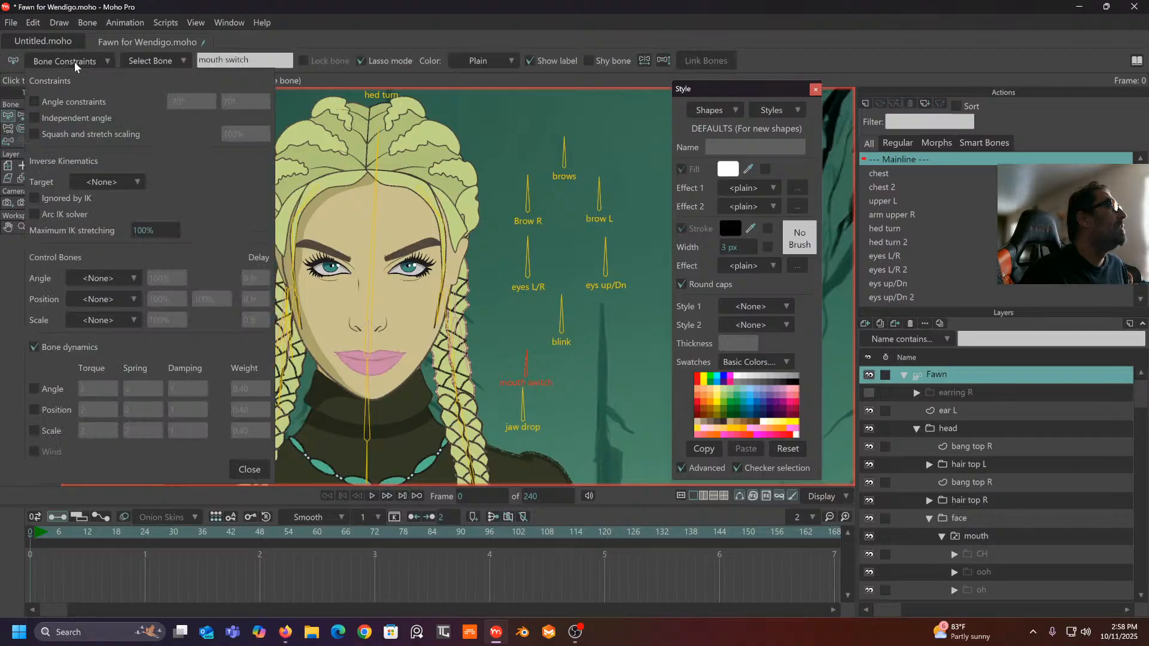
click(34, 102)
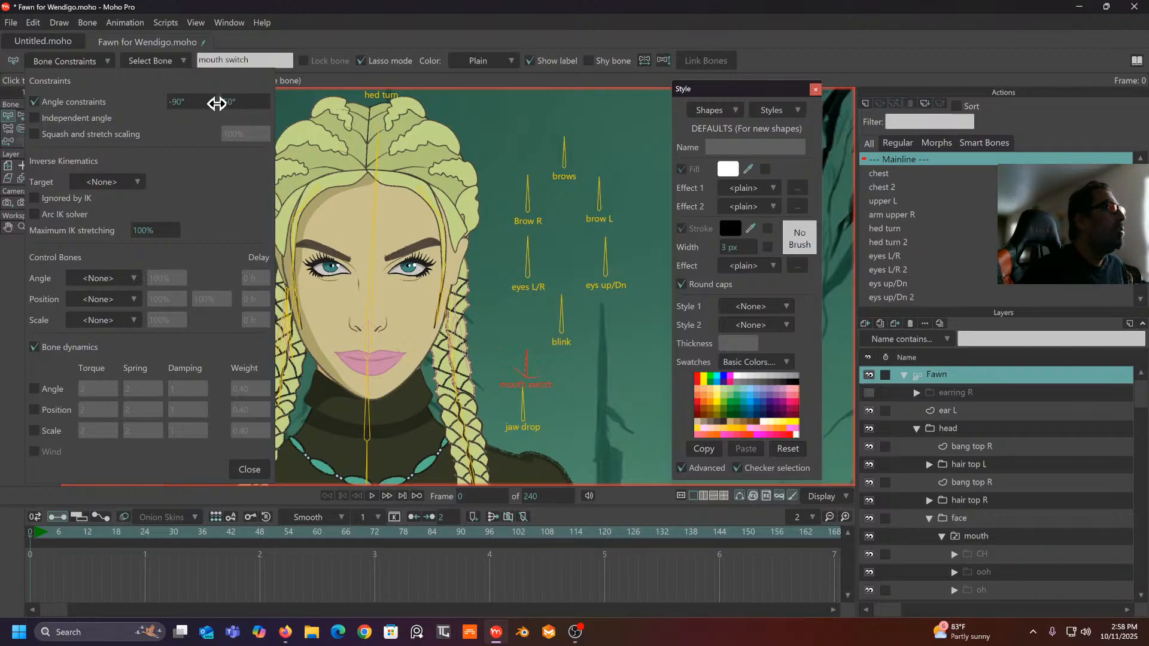
drag(220, 101, 273, 102)
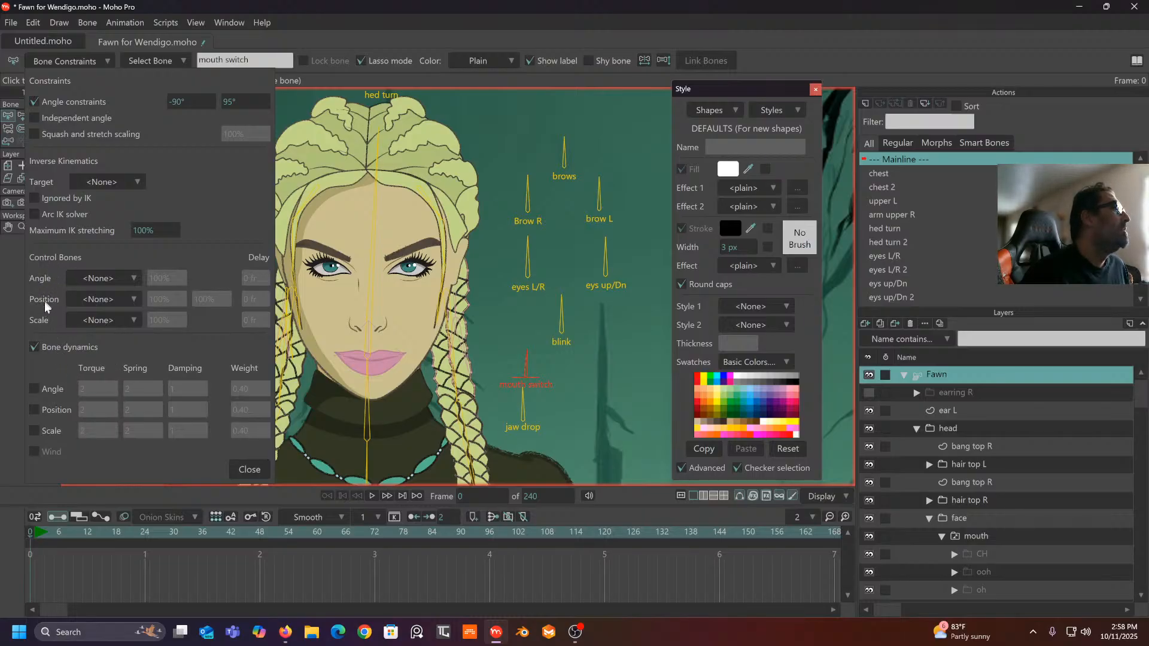
click(104, 299)
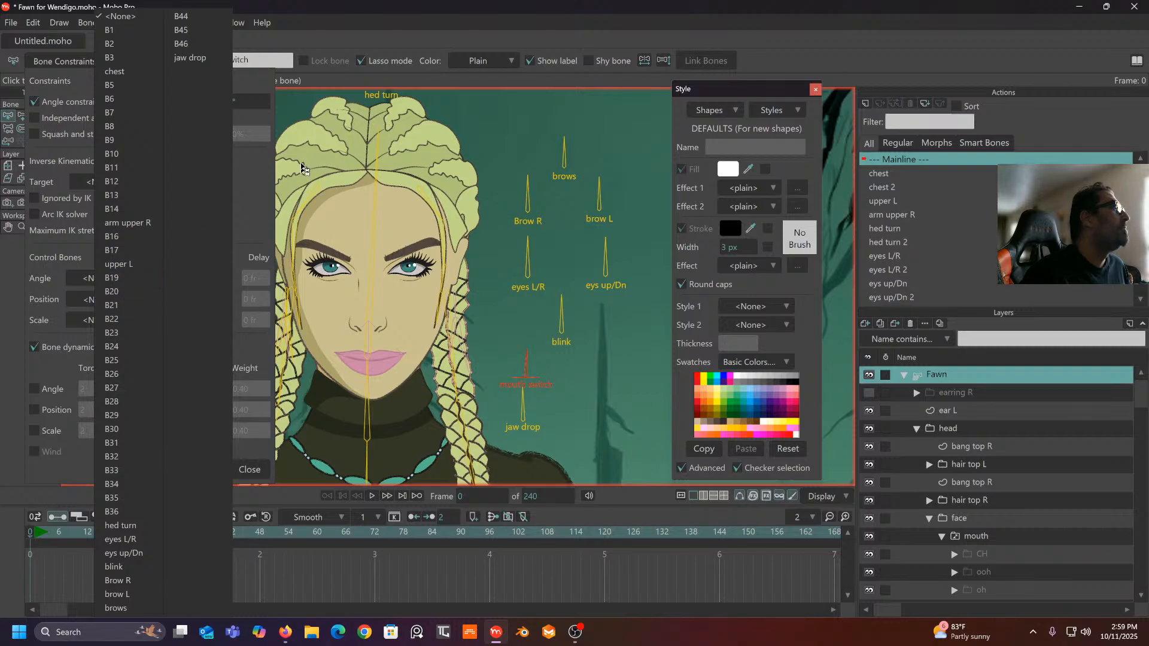
click(27, 288)
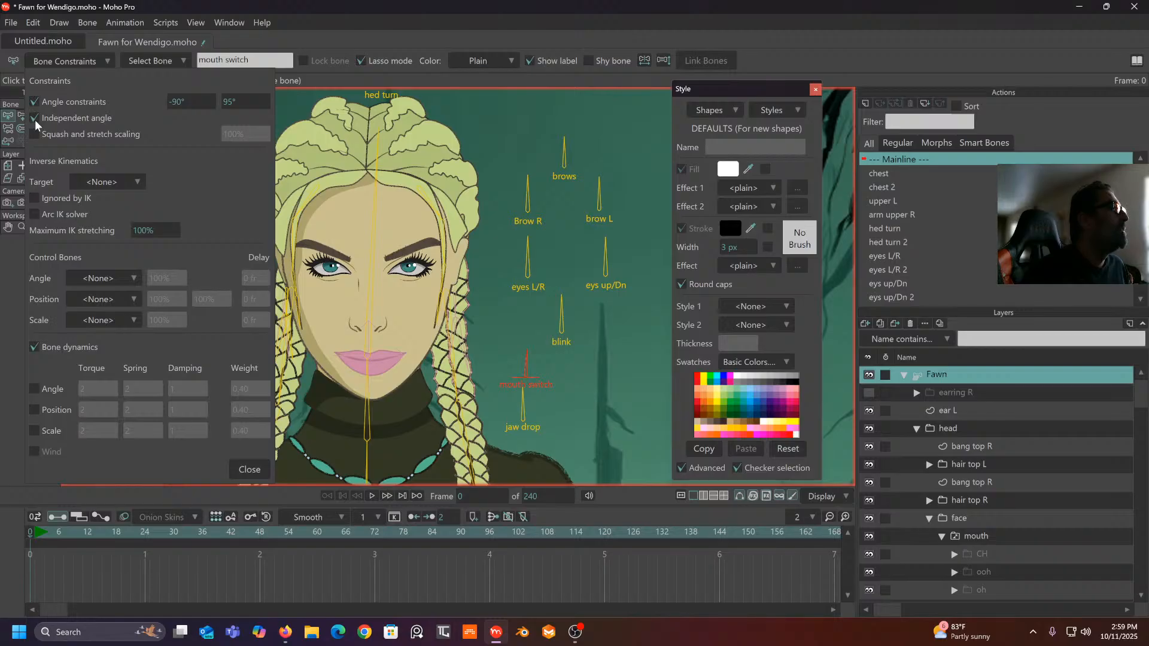
click(249, 471)
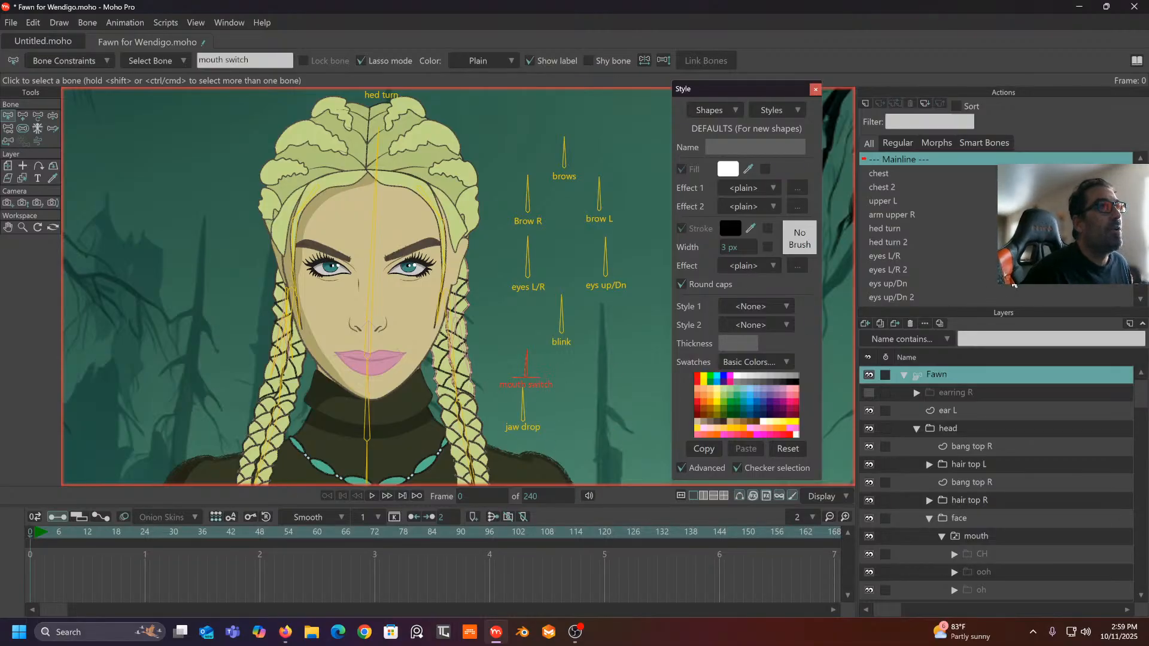
- Open the mouth switch action and key the bone tilted to 90.7° at frame 20
scroll(1003, 286, down, 3)
click(927, 288)
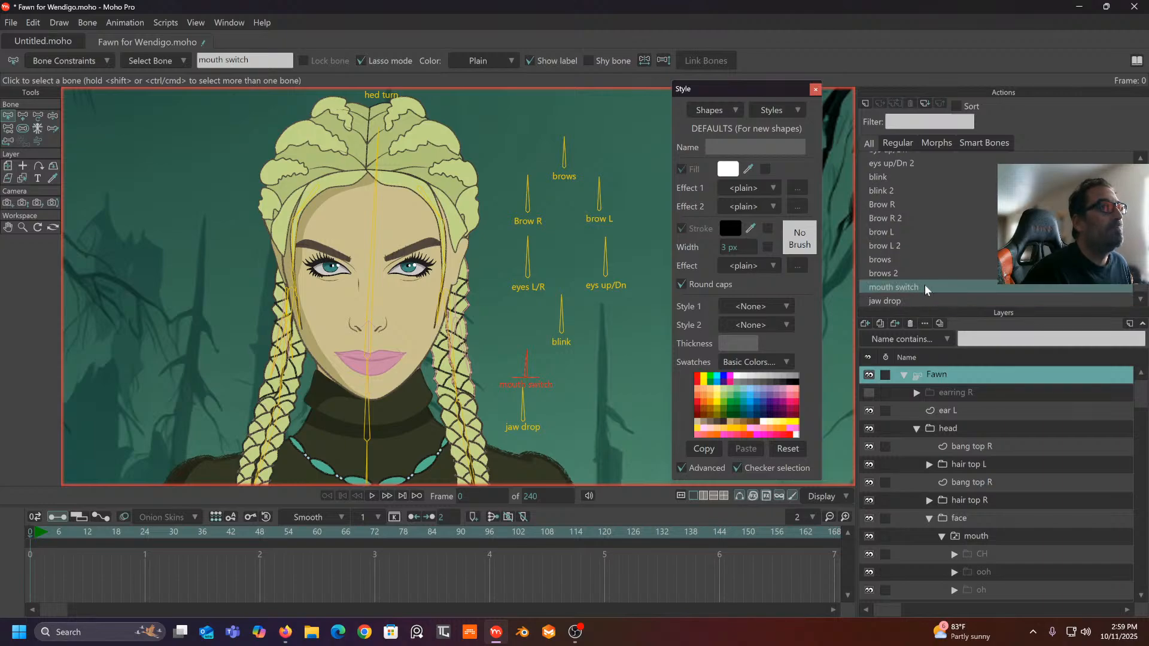
double_click(925, 285)
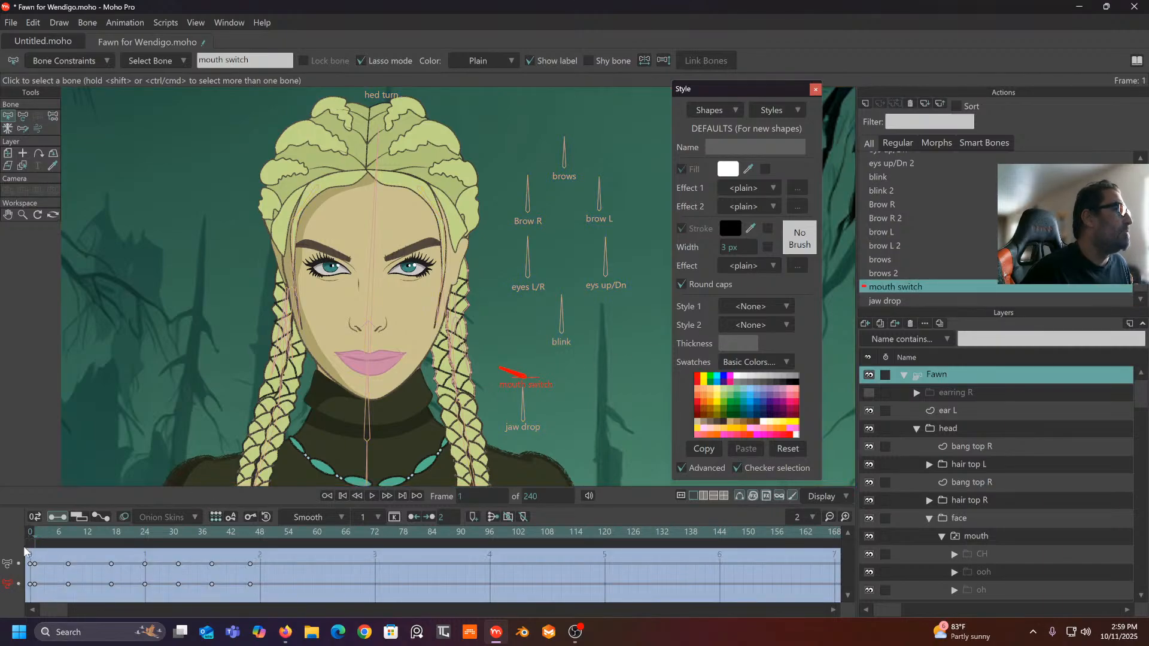
drag(40, 532, 127, 550)
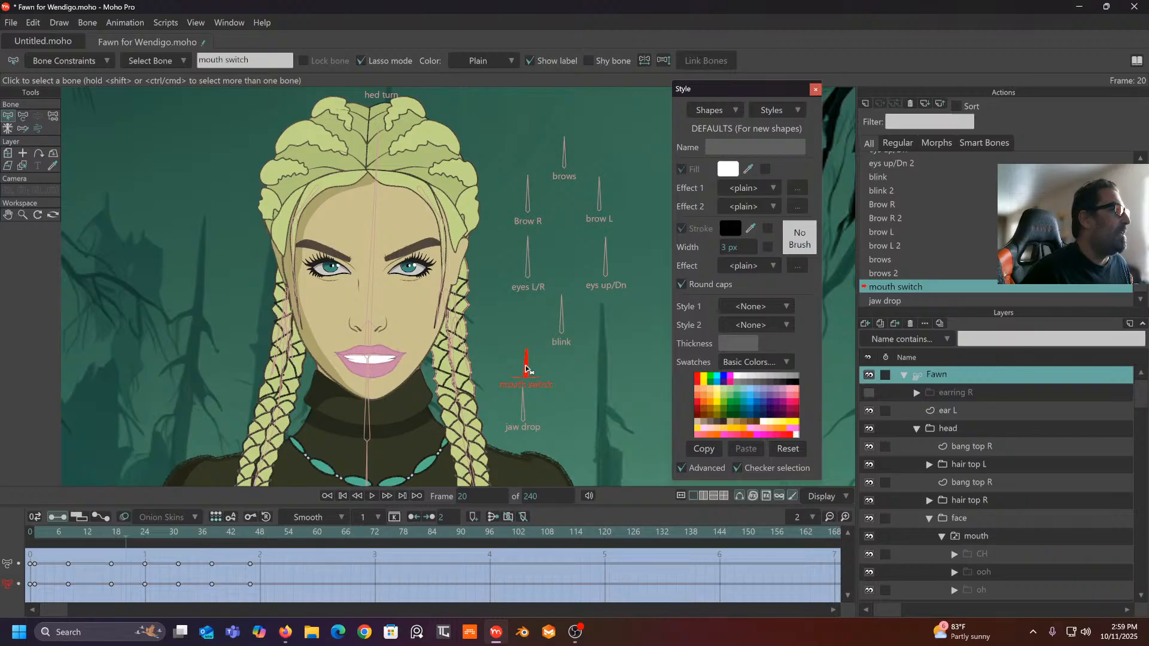
click(23, 116)
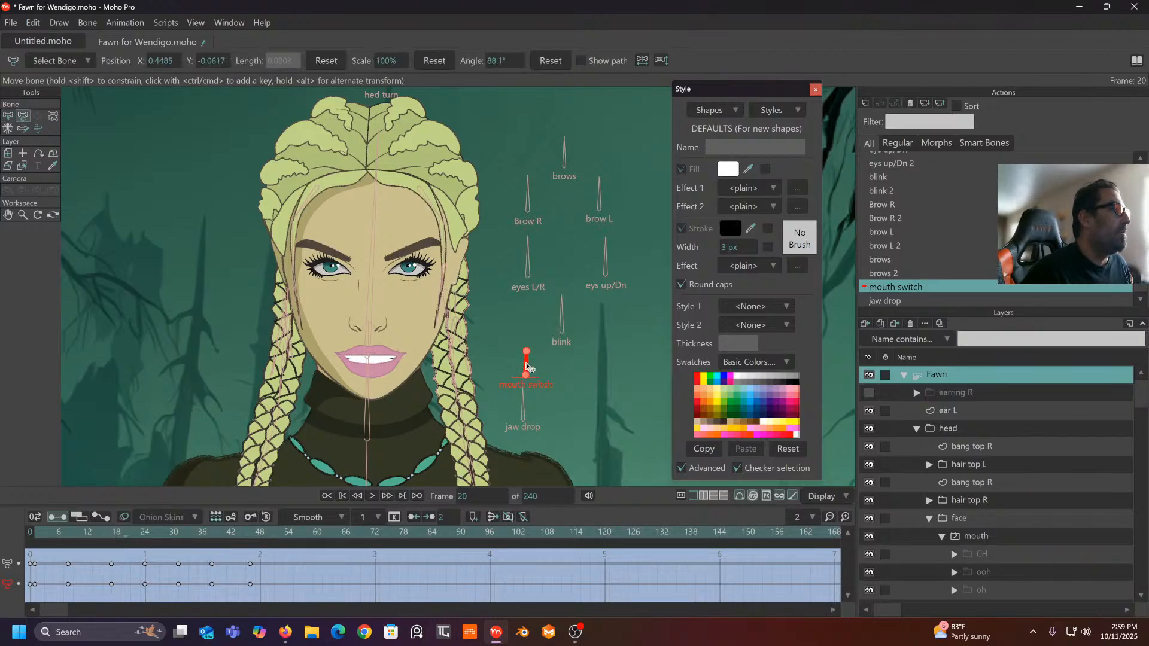
drag(525, 365, 524, 361)
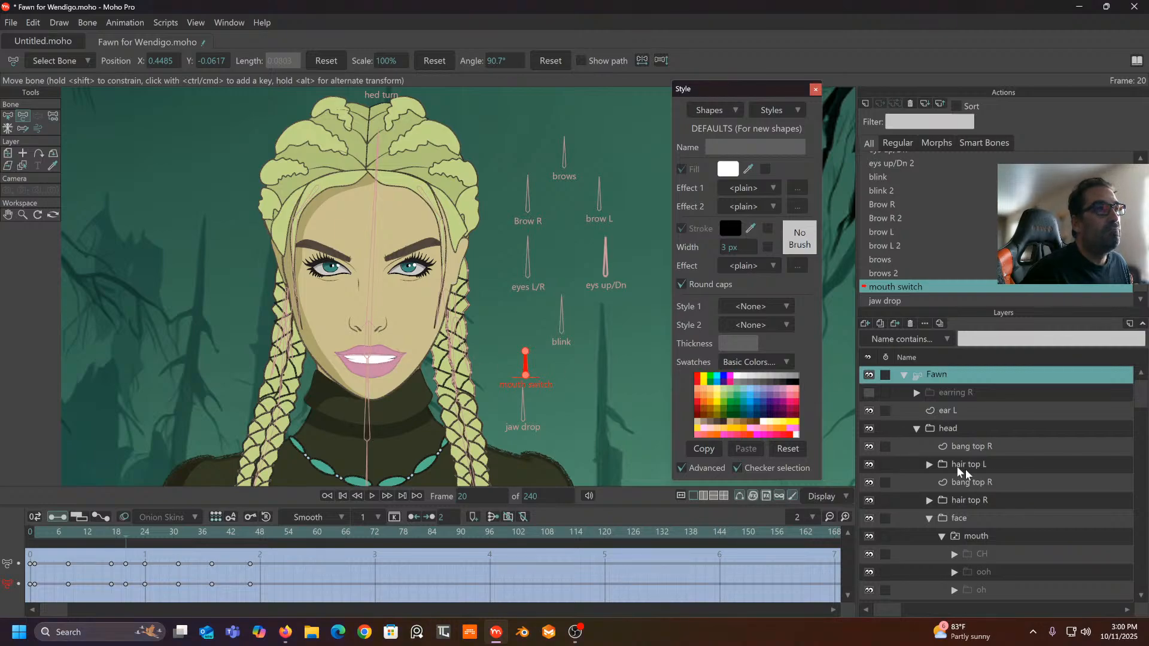
scroll(1010, 508, down, 2)
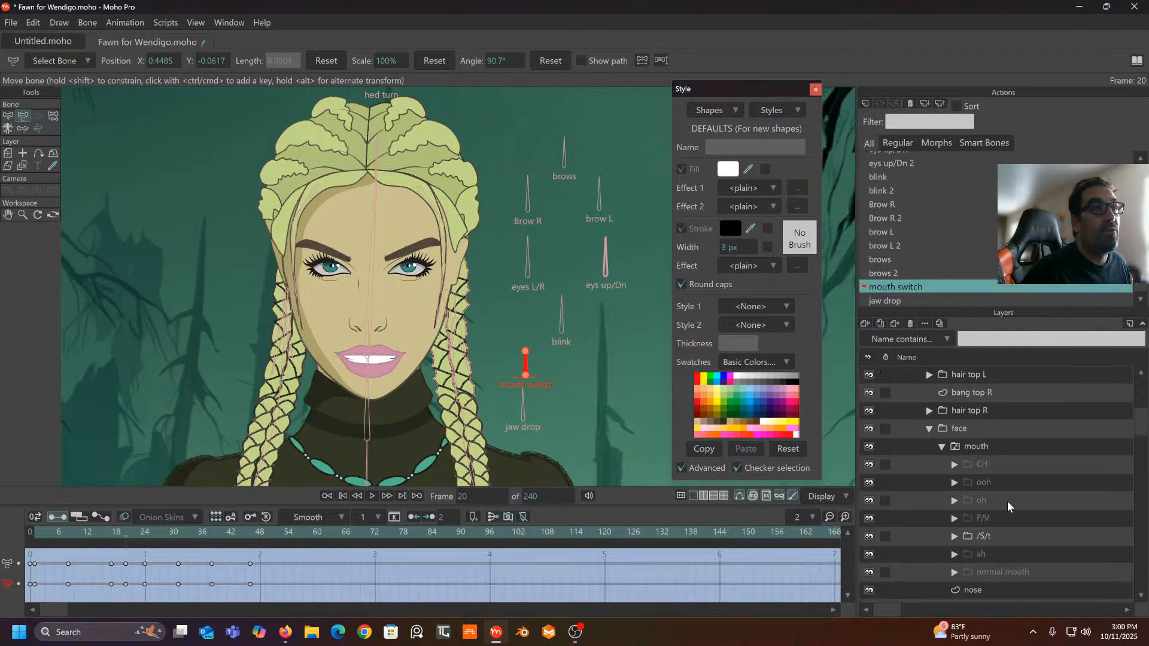
- Set the mouth switch layer's active shape to normal mouth
right_click(993, 446)
mouse_move(1013, 515)
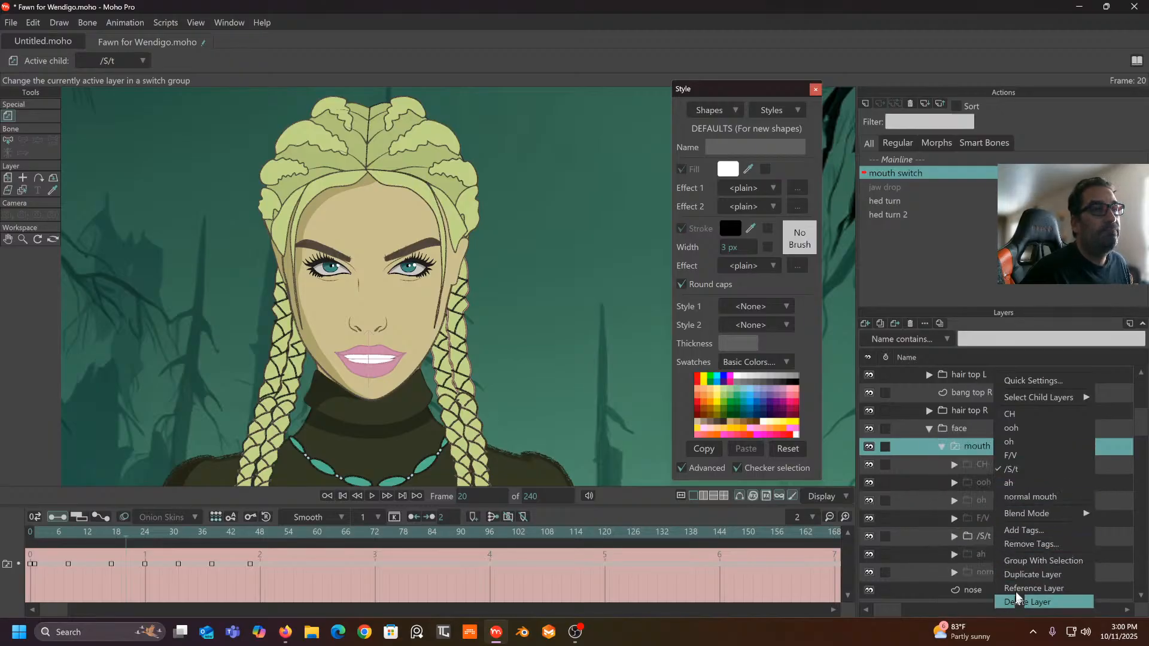
click(1024, 498)
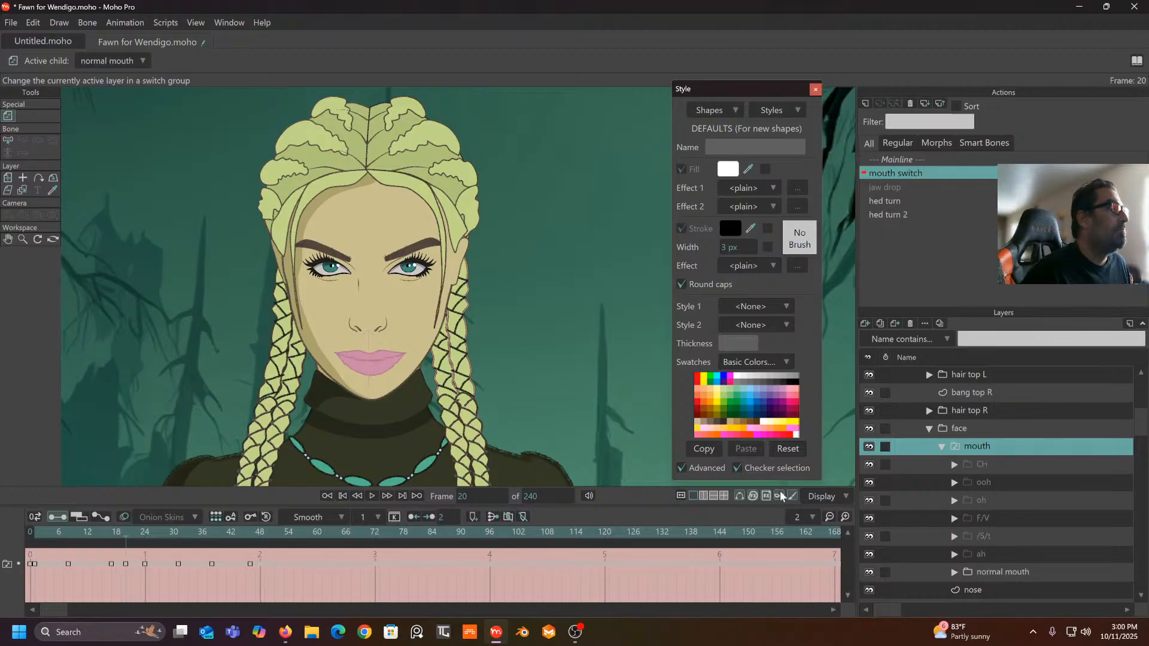
- Return to the Mainline and scrub the timeline back to frame 0
click(903, 160)
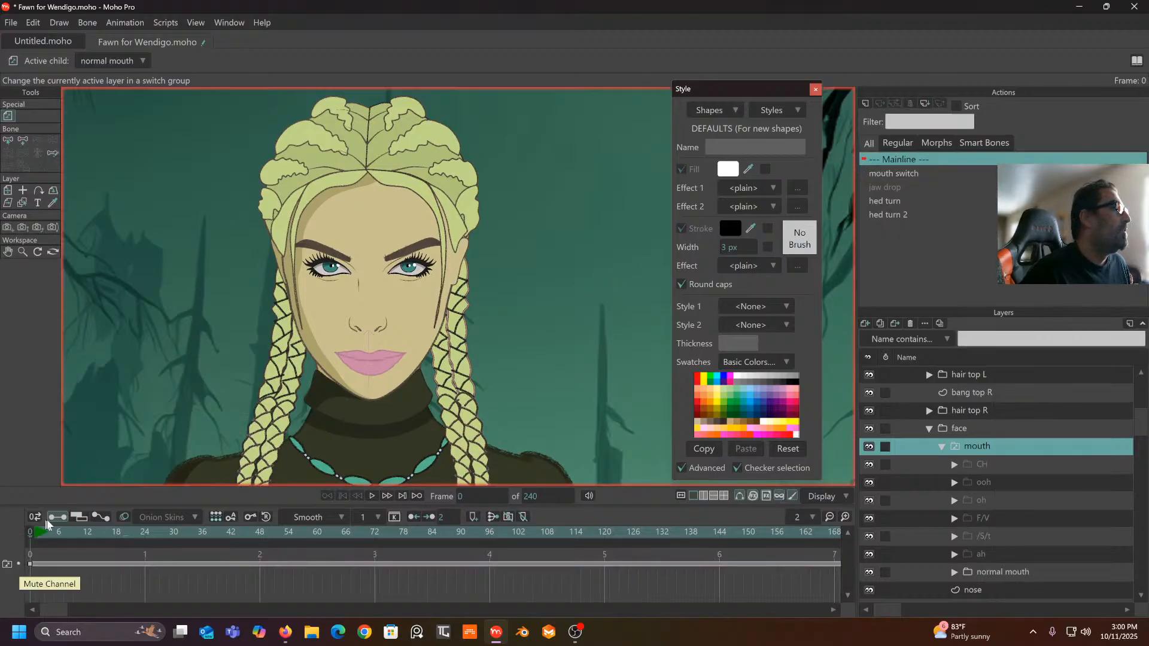
click(83, 534)
drag(83, 534, 2, 542)
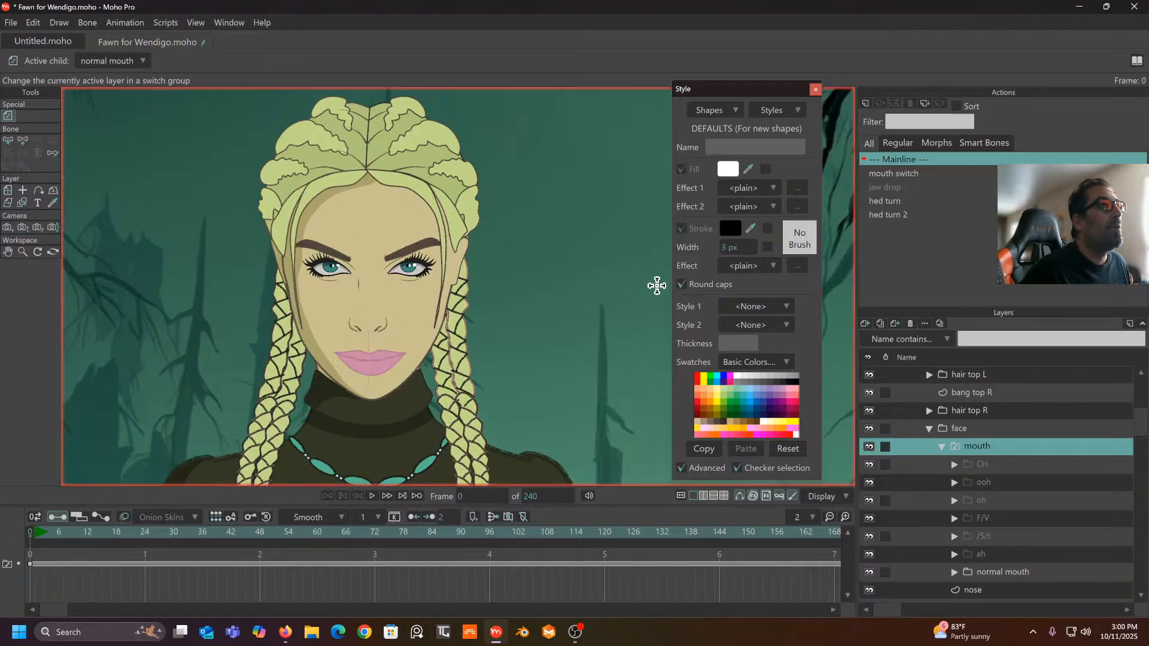
scroll(1016, 430, up, 2)
scroll(1015, 430, up, 3)
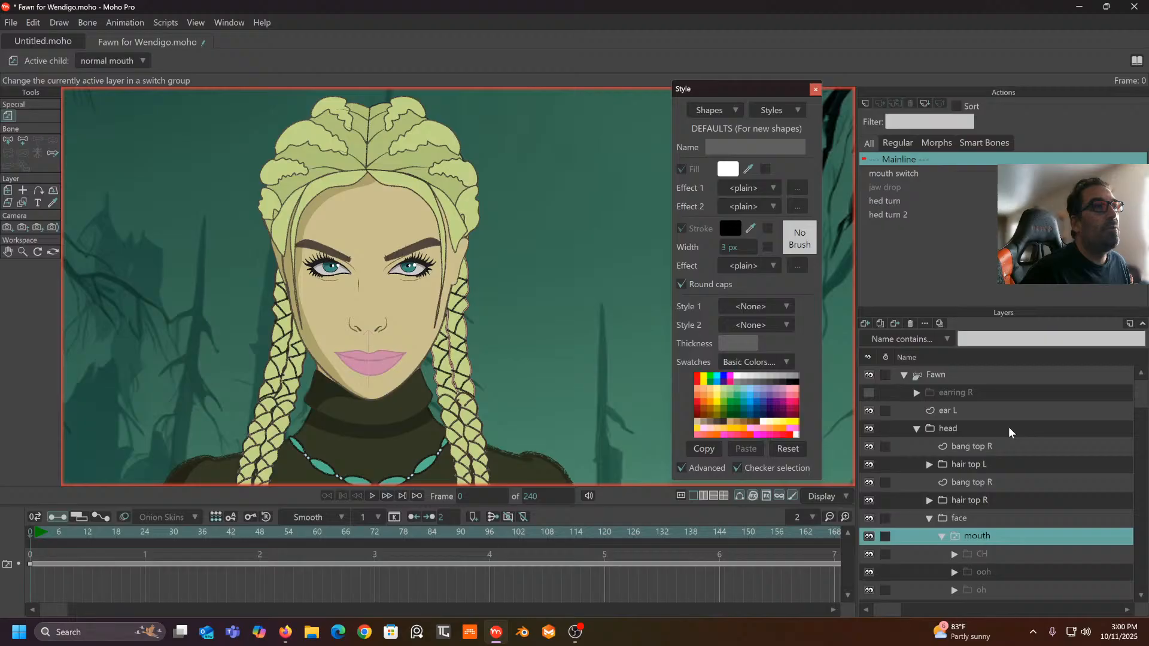
- Select the Fawn layer and test-turn the head right with the hed turn bone at frame 1
click(947, 378)
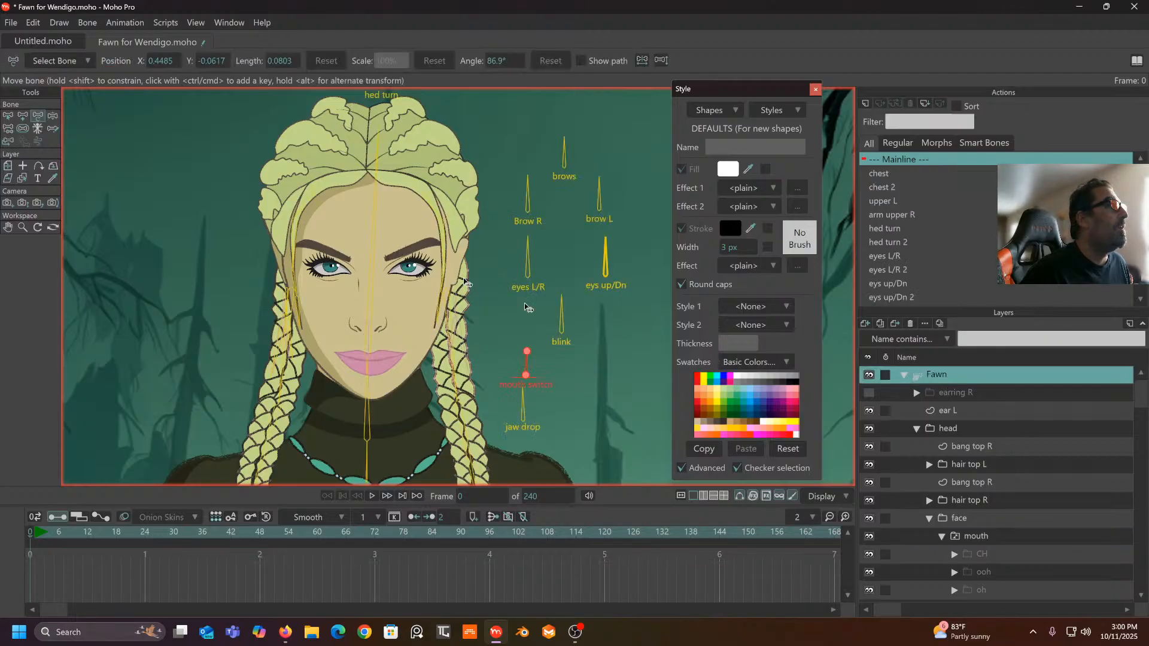
click(53, 115)
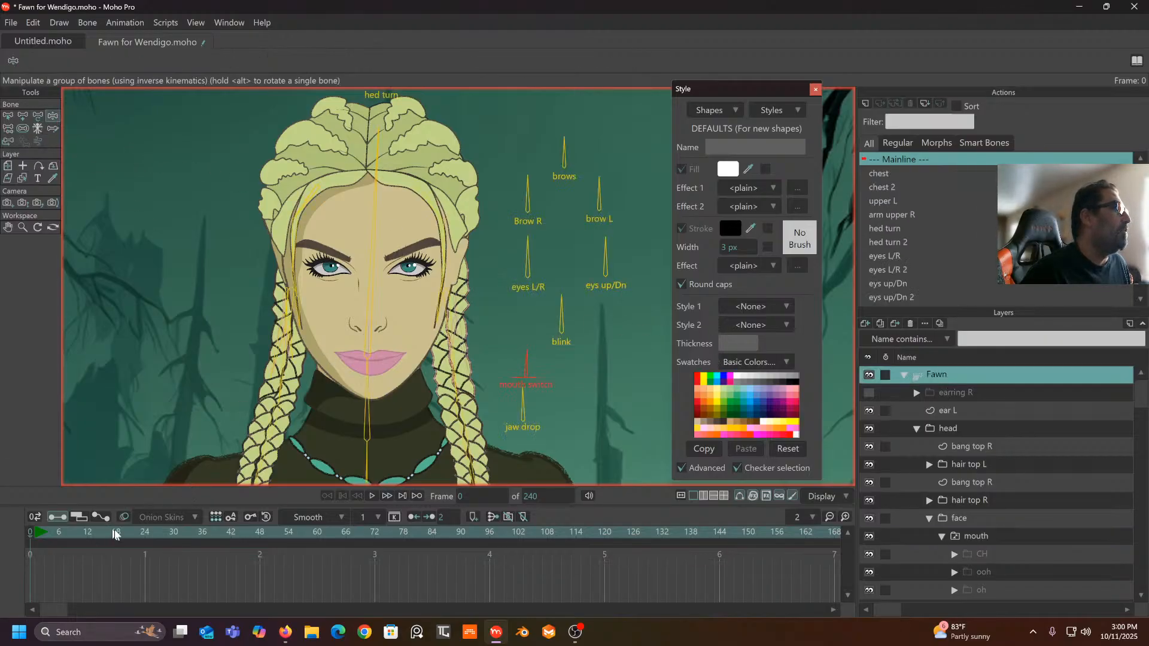
drag(113, 531, 1, 543)
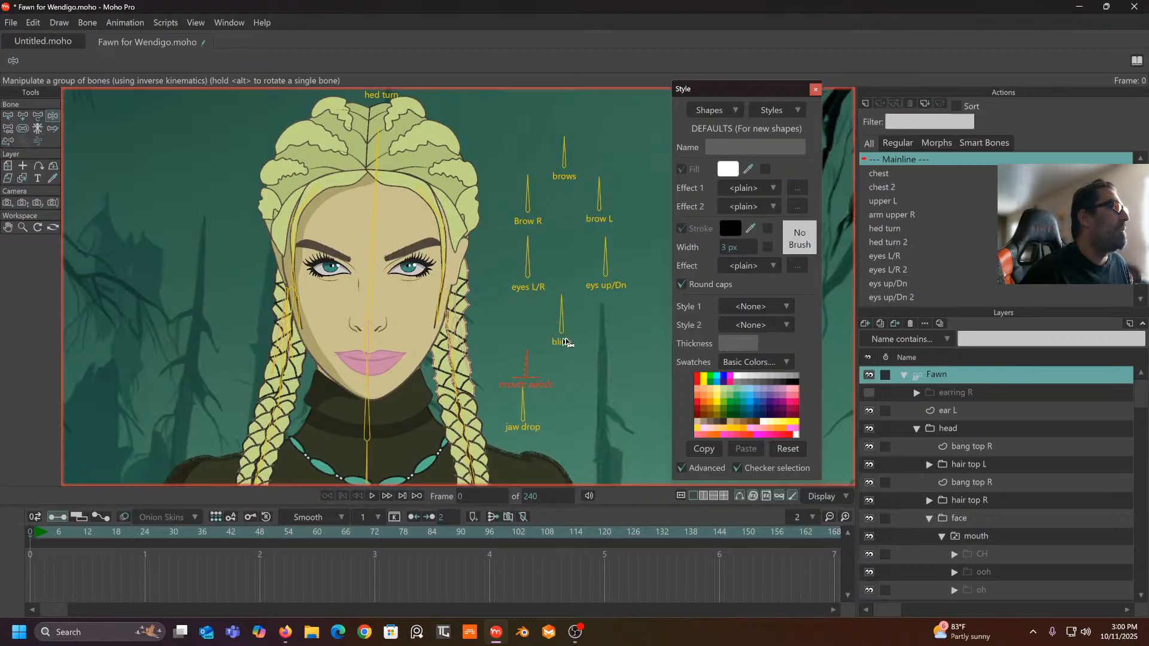
drag(403, 150, 393, 196)
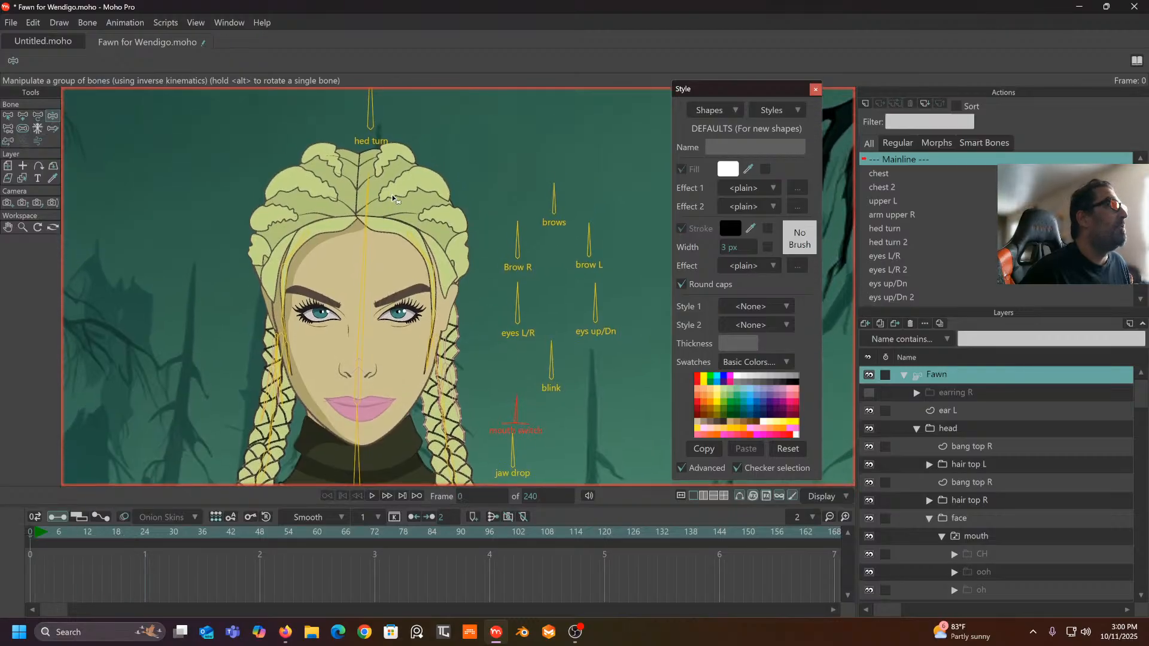
drag(359, 108, 352, 121)
click(35, 536)
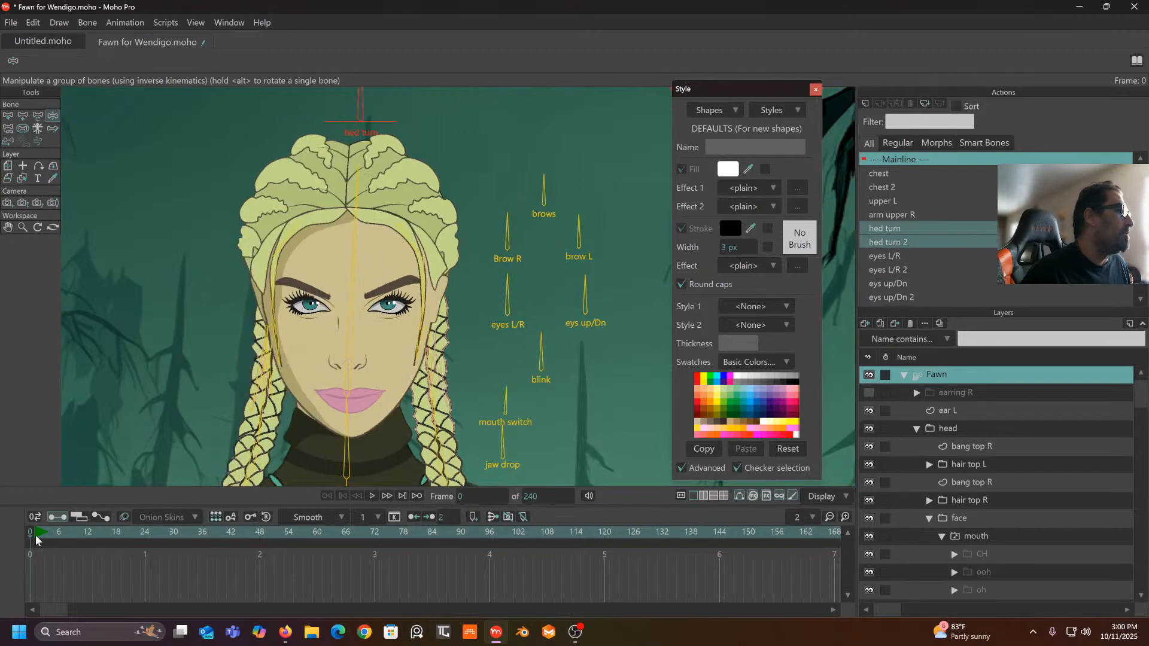
mouse_move(359, 94)
mouse_down()
mouse_move(367, 112)
mouse_move(257, 141)
mouse_move(386, 116)
mouse_move(336, 133)
mouse_move(319, 99)
mouse_move(339, 103)
mouse_up()
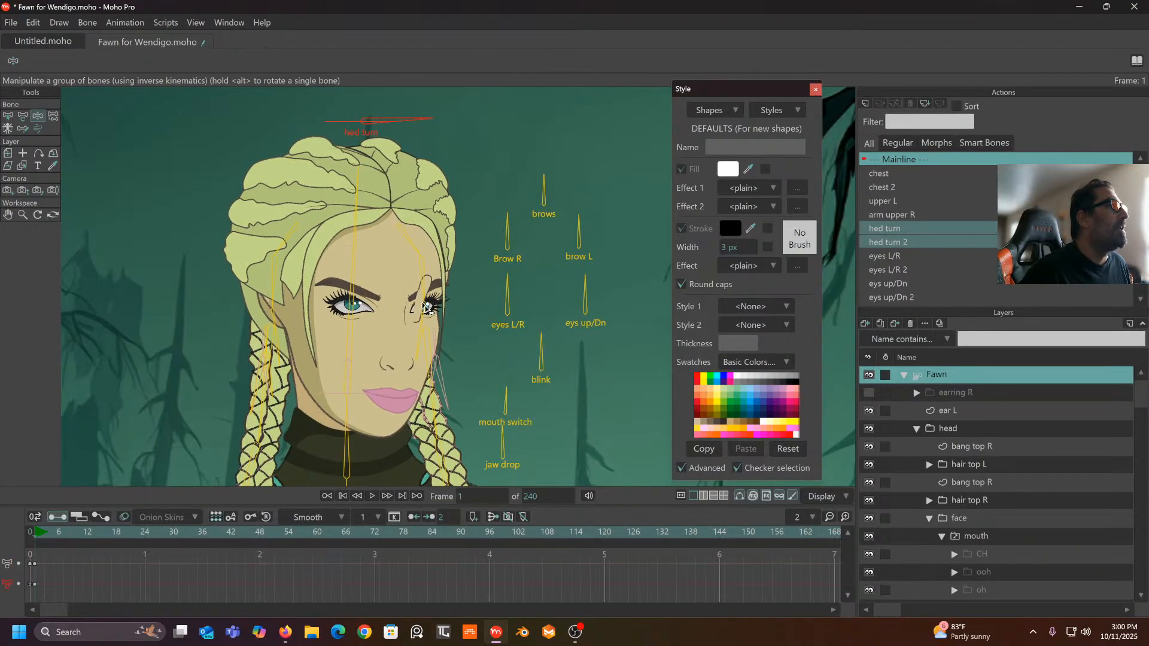
- Swing the head back to face front, then turn it to a three-quarter side pose
scroll(436, 278, down, 2)
drag(417, 289, 414, 271)
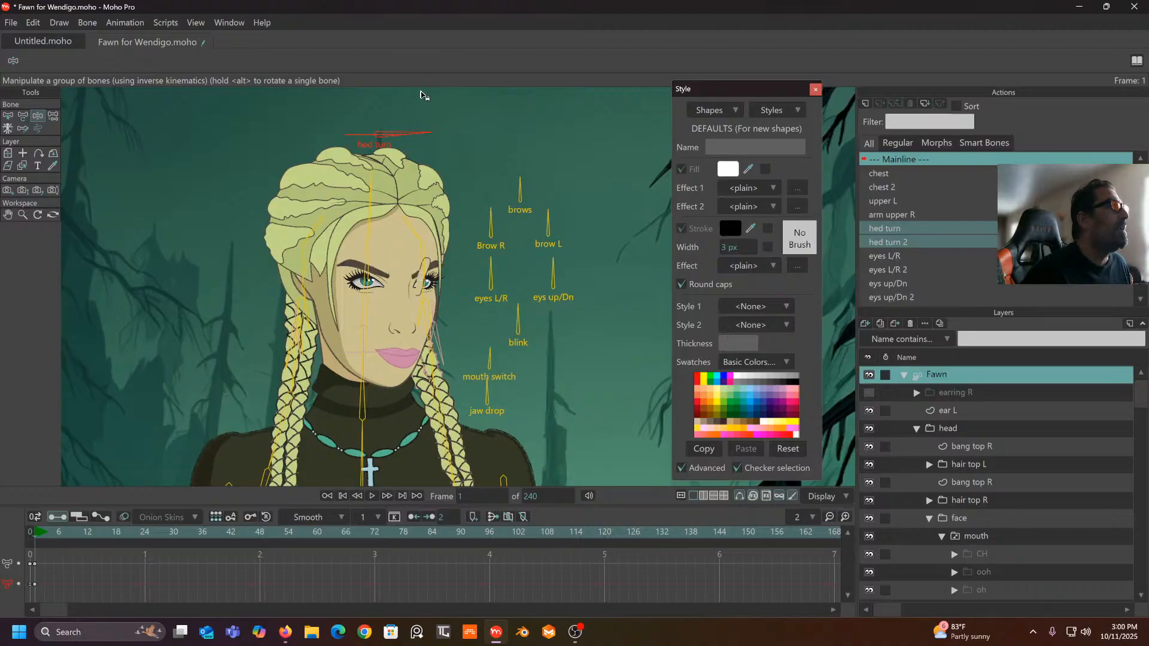
mouse_move(411, 134)
mouse_down()
mouse_move(360, 96)
mouse_move(430, 106)
mouse_move(429, 122)
mouse_up()
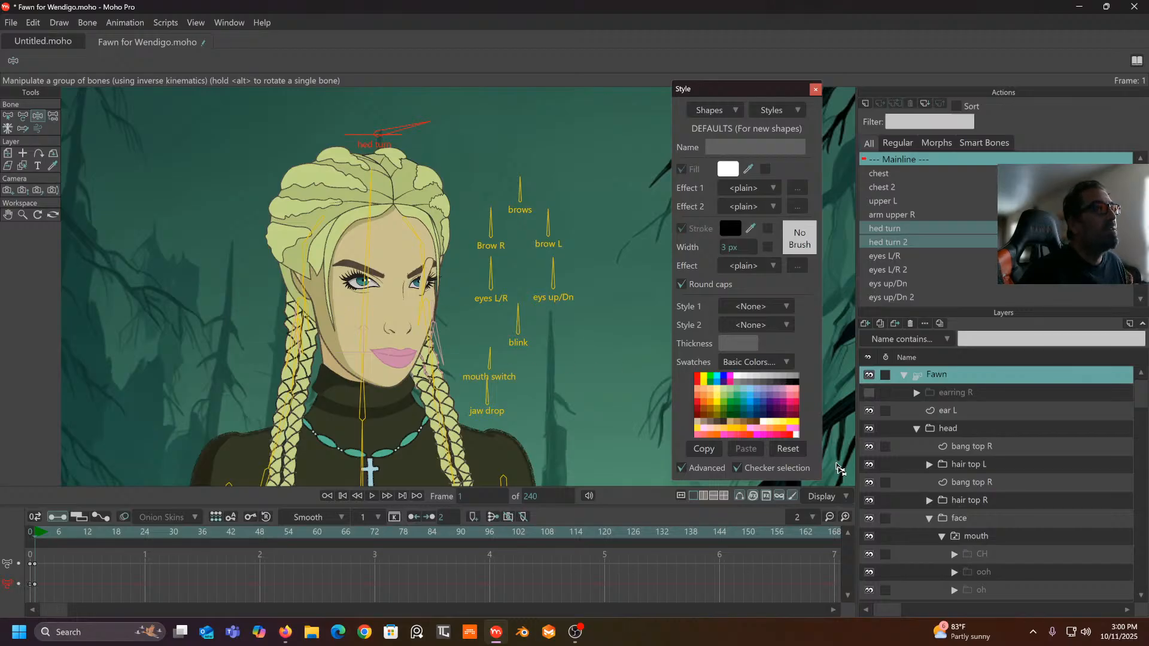
click(829, 495)
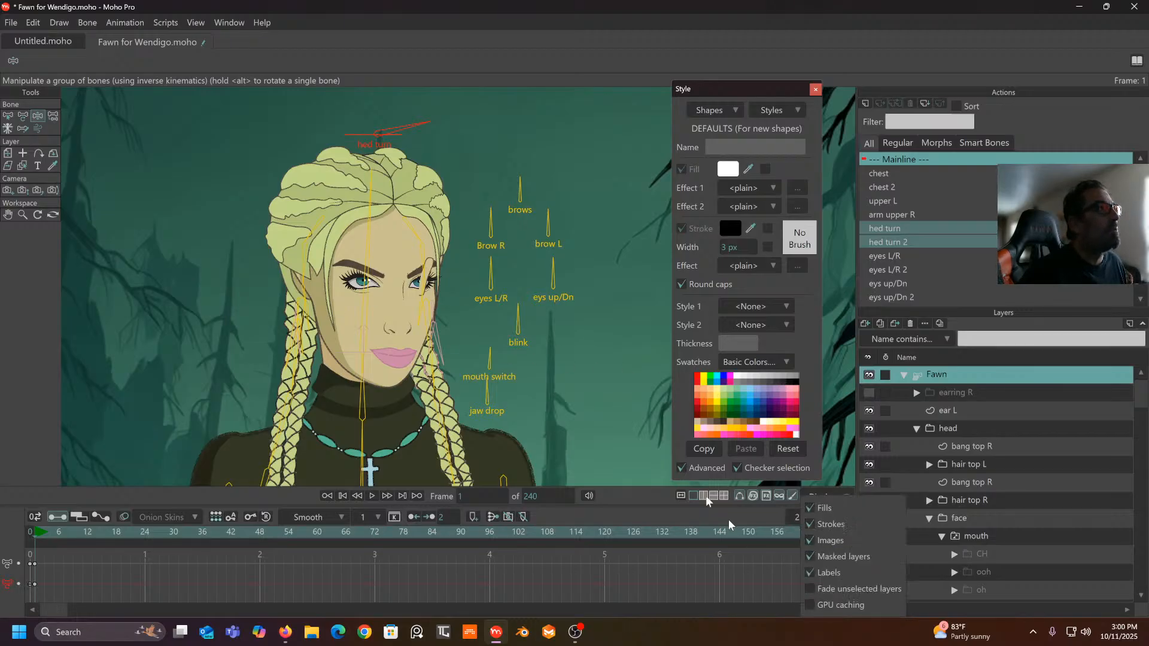
drag(407, 132, 392, 96)
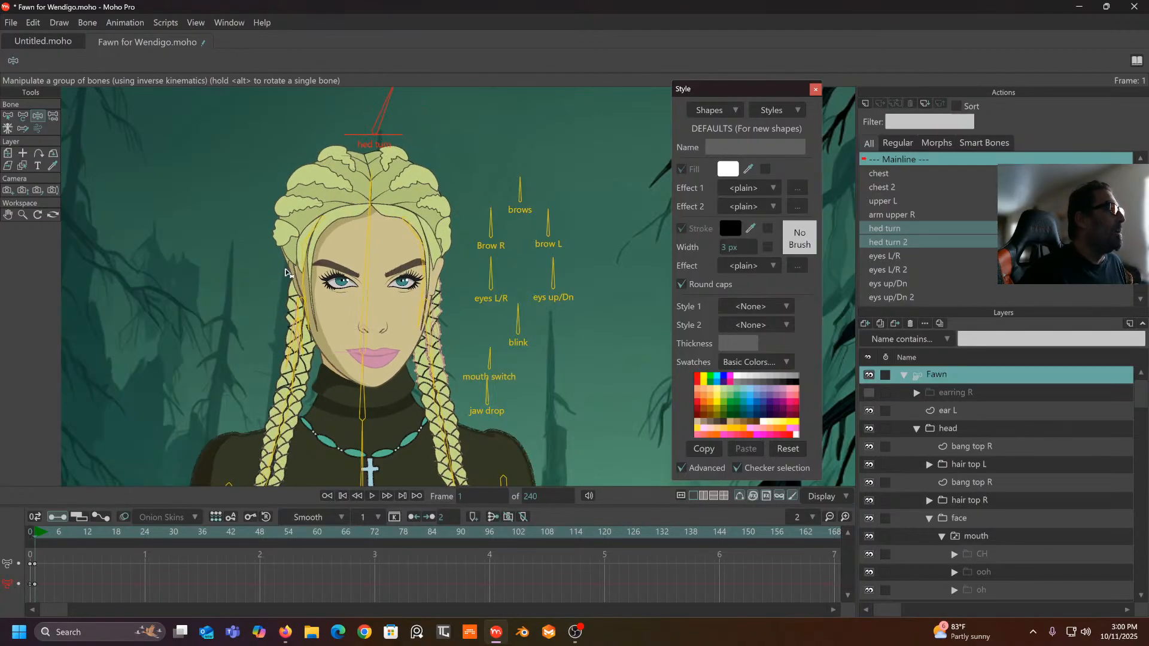
click(60, 532)
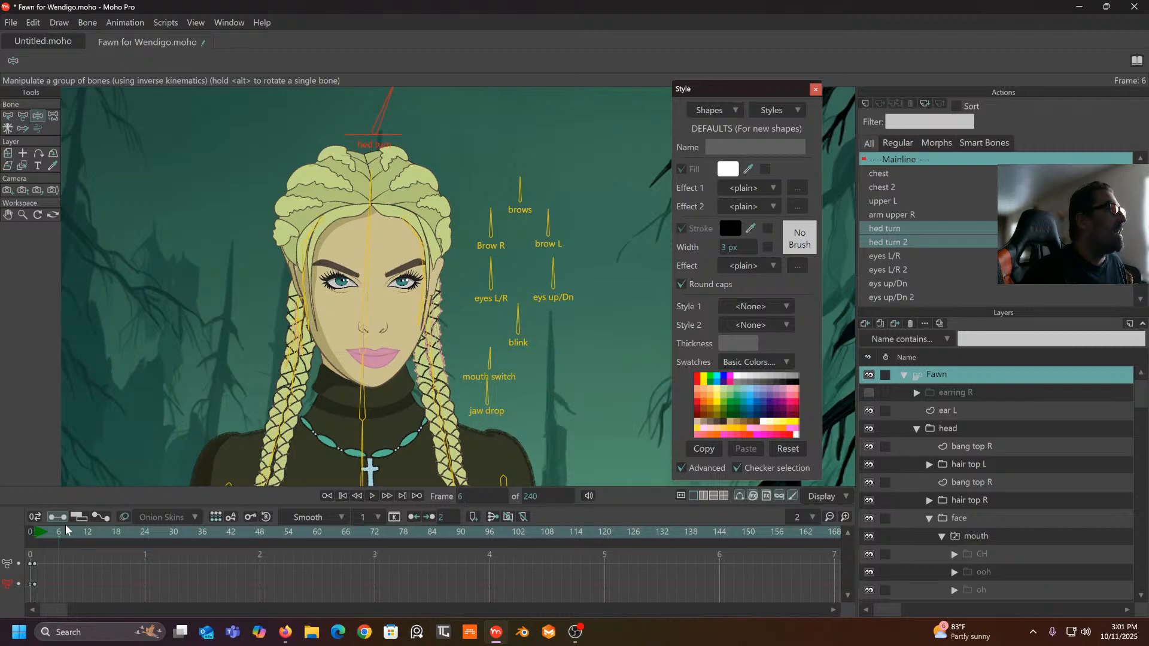
drag(66, 530, 37, 536)
drag(386, 99, 443, 141)
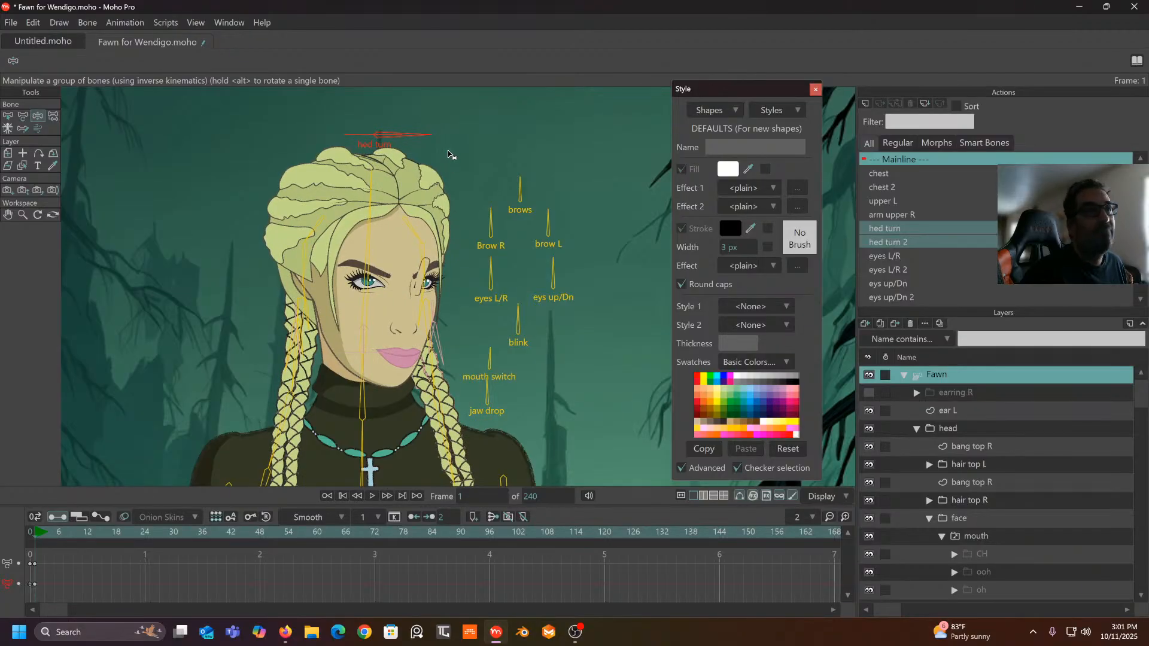
- Collapse the face folder and re-test the head-turn bone rotation at frame 1
click(928, 519)
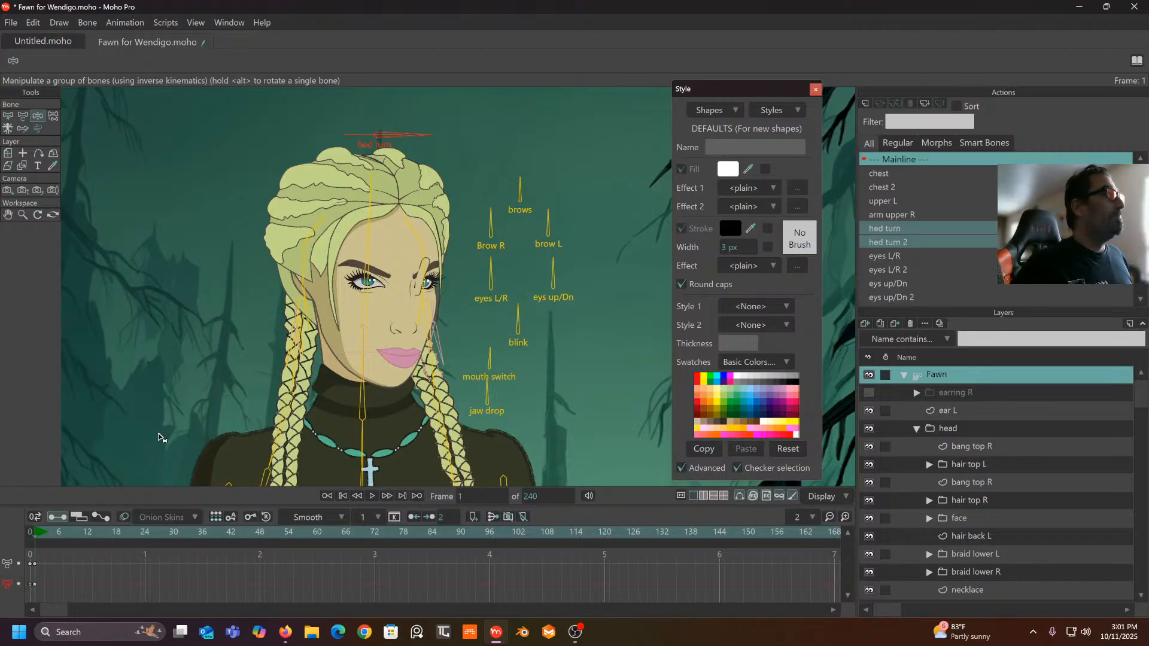
click(27, 542)
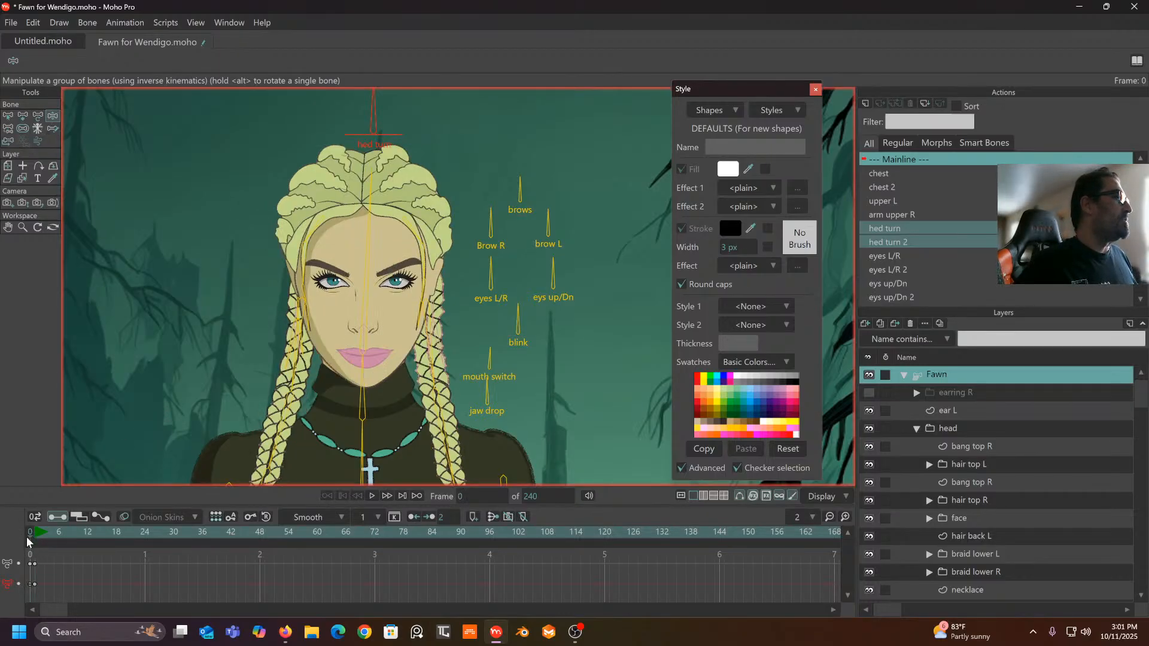
click(36, 536)
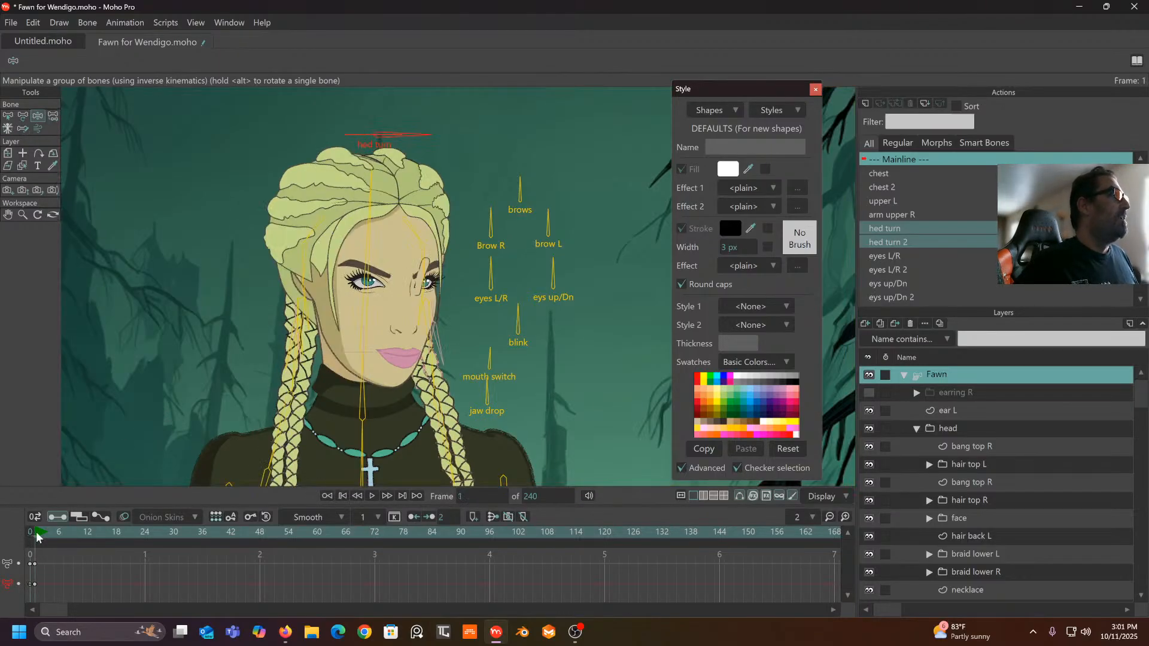
drag(407, 131, 458, 145)
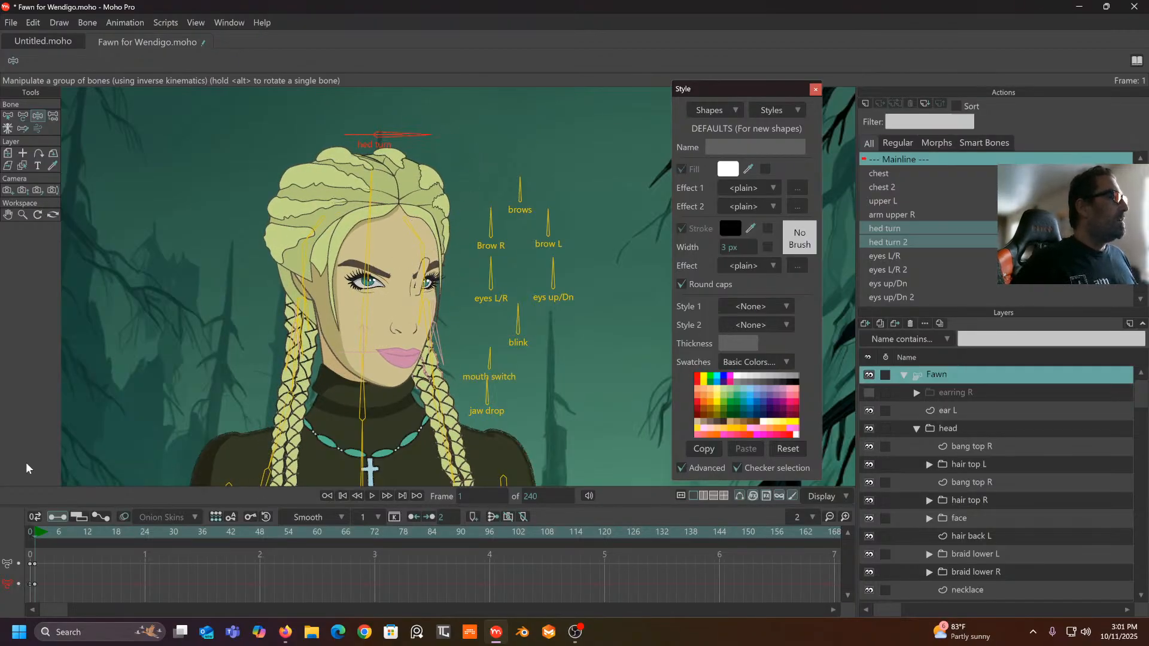
- Delete the test head-turn keys and open the hed turn action at frame 100
drag(46, 553, 4, 610)
key(Delete)
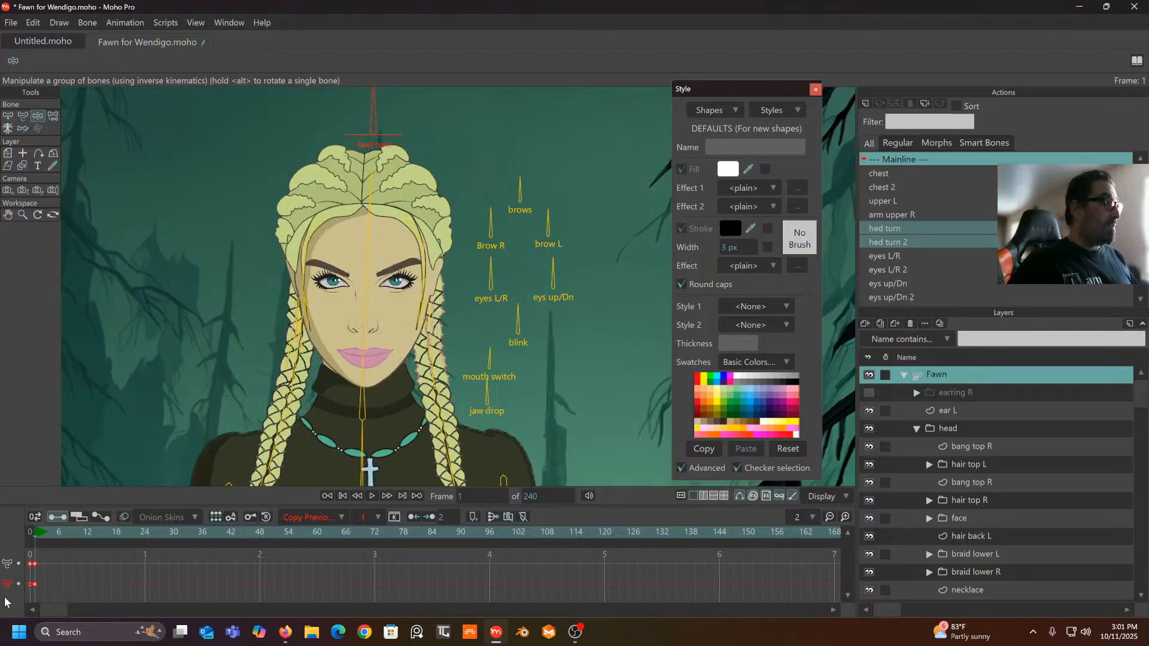
click(31, 533)
click(937, 234)
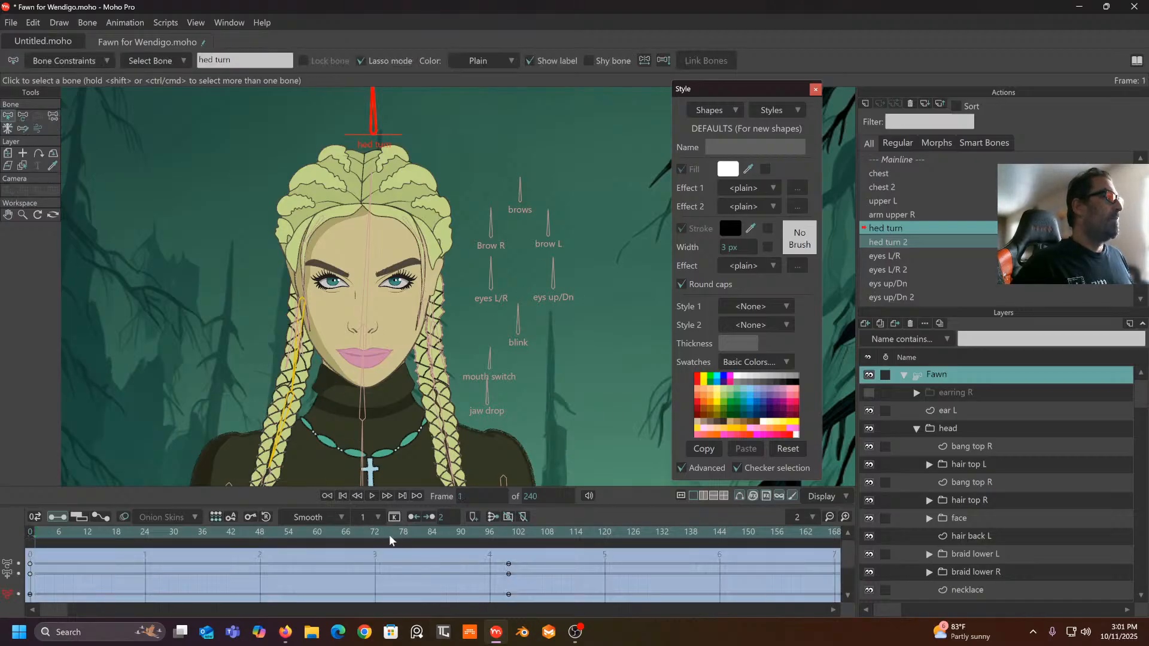
drag(390, 534, 510, 534)
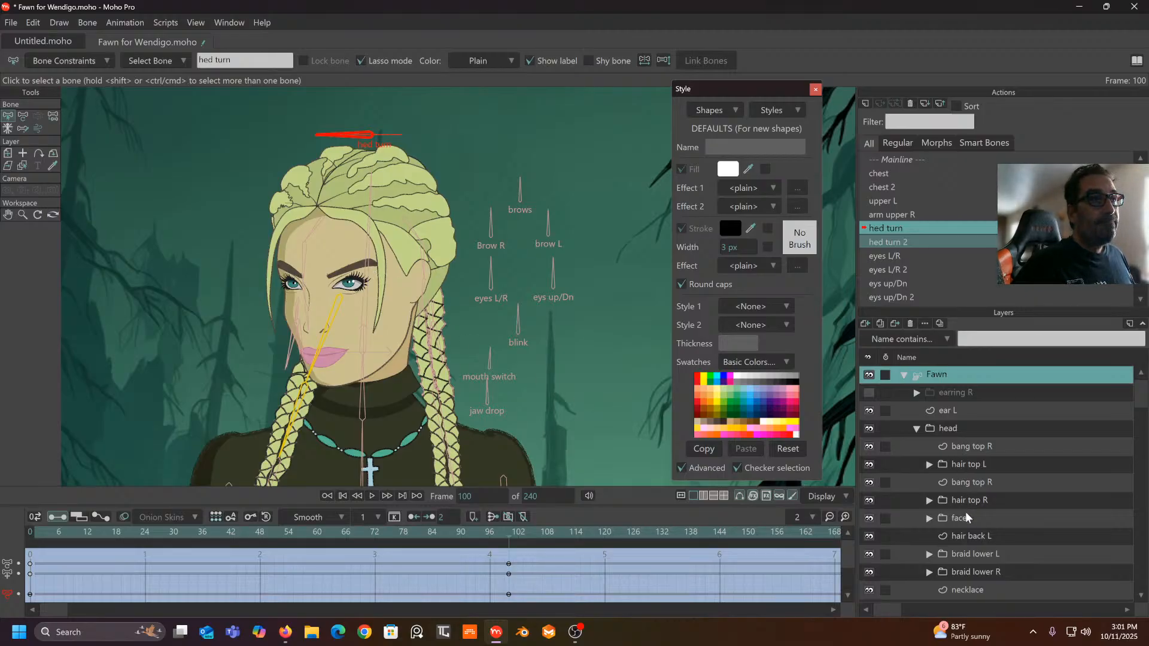
- Expand face > normal mouth and select the top lip layer
scroll(965, 512, down, 6)
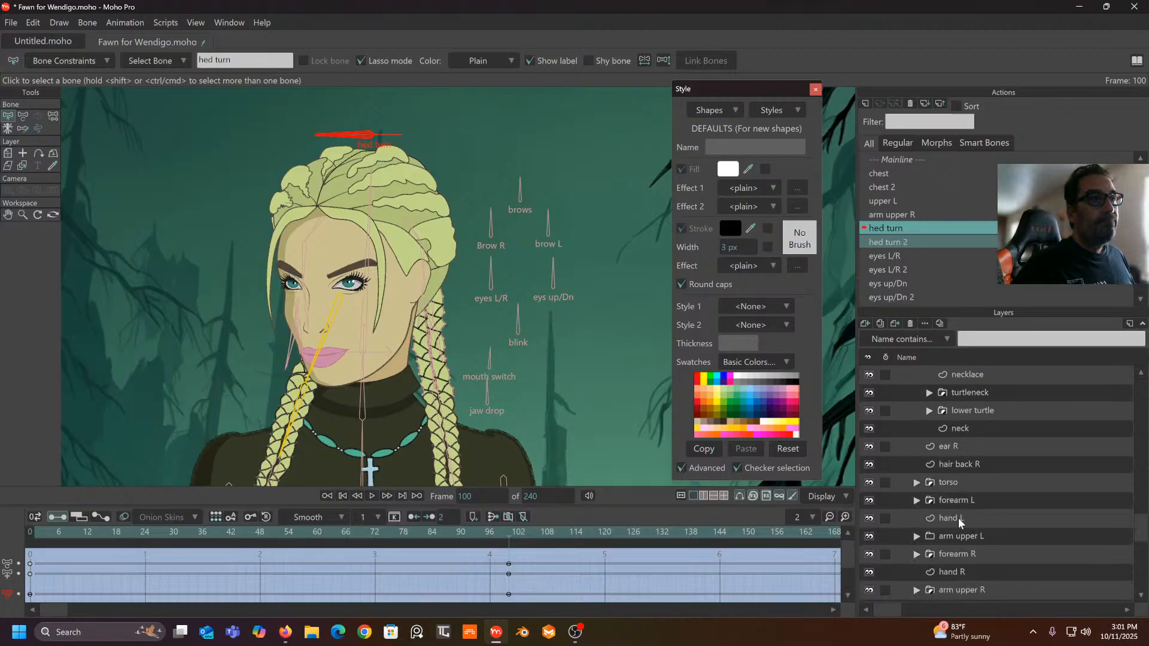
scroll(972, 487, up, 4)
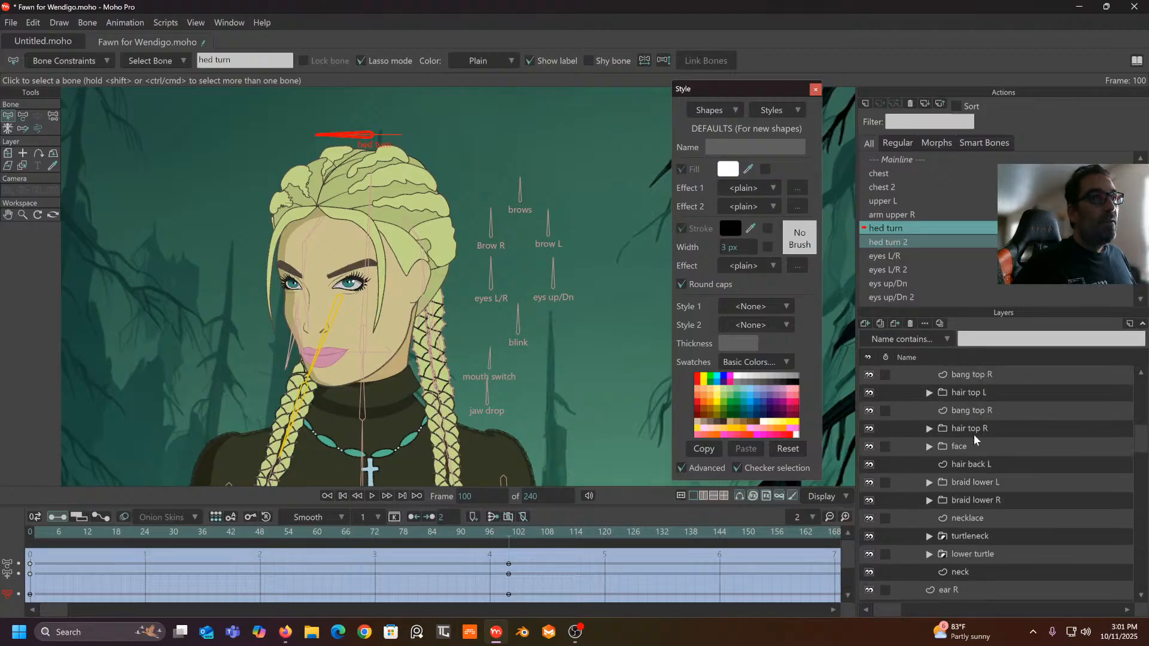
scroll(975, 434, up, 2)
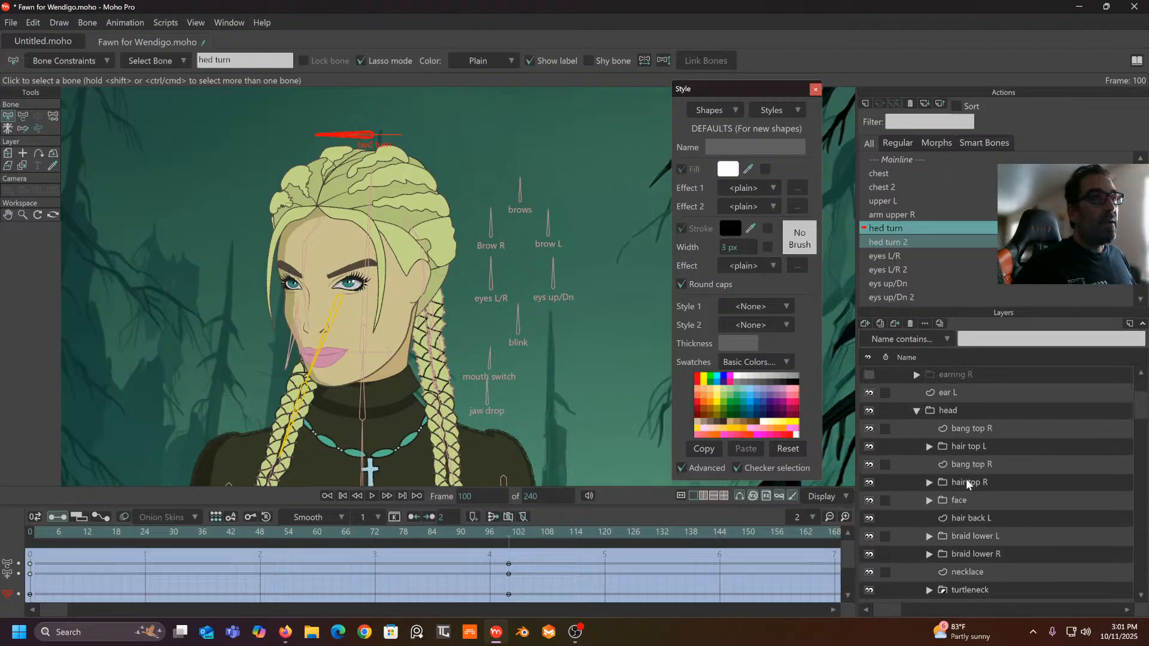
click(931, 500)
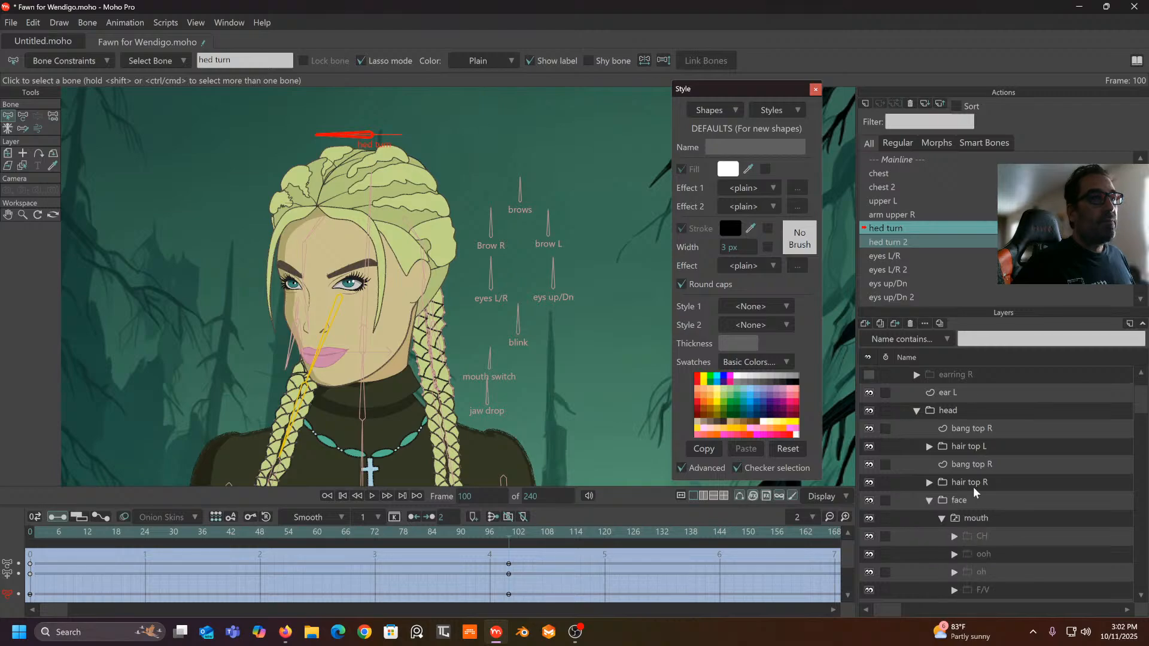
scroll(974, 487, down, 1)
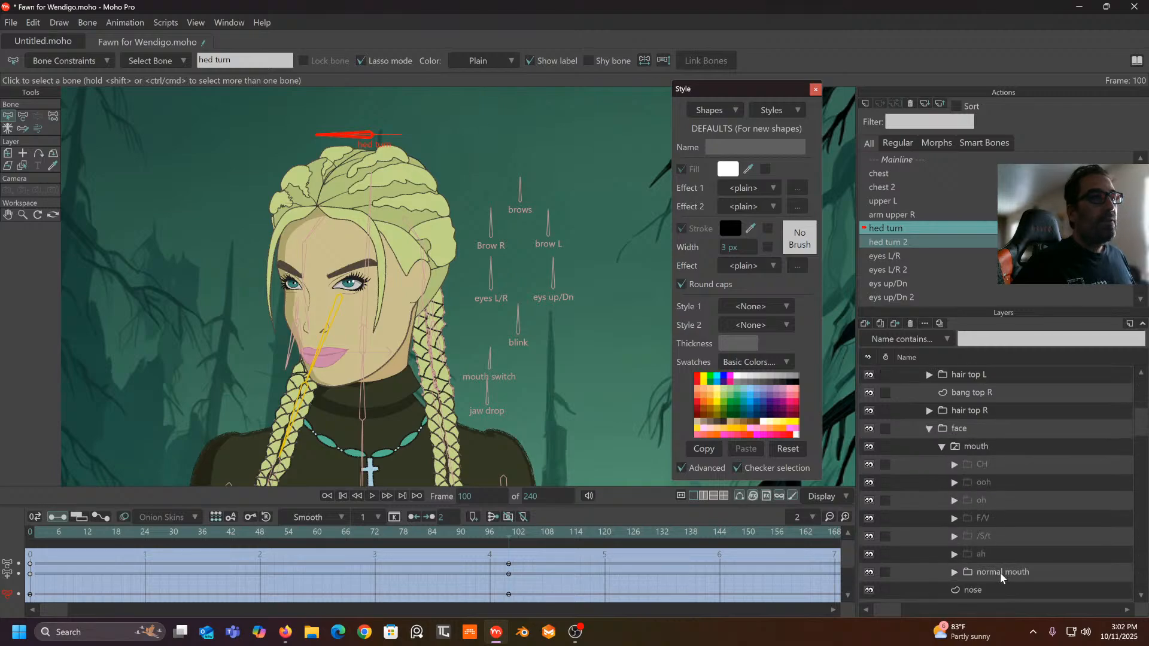
click(999, 572)
click(955, 572)
scroll(958, 570, down, 3)
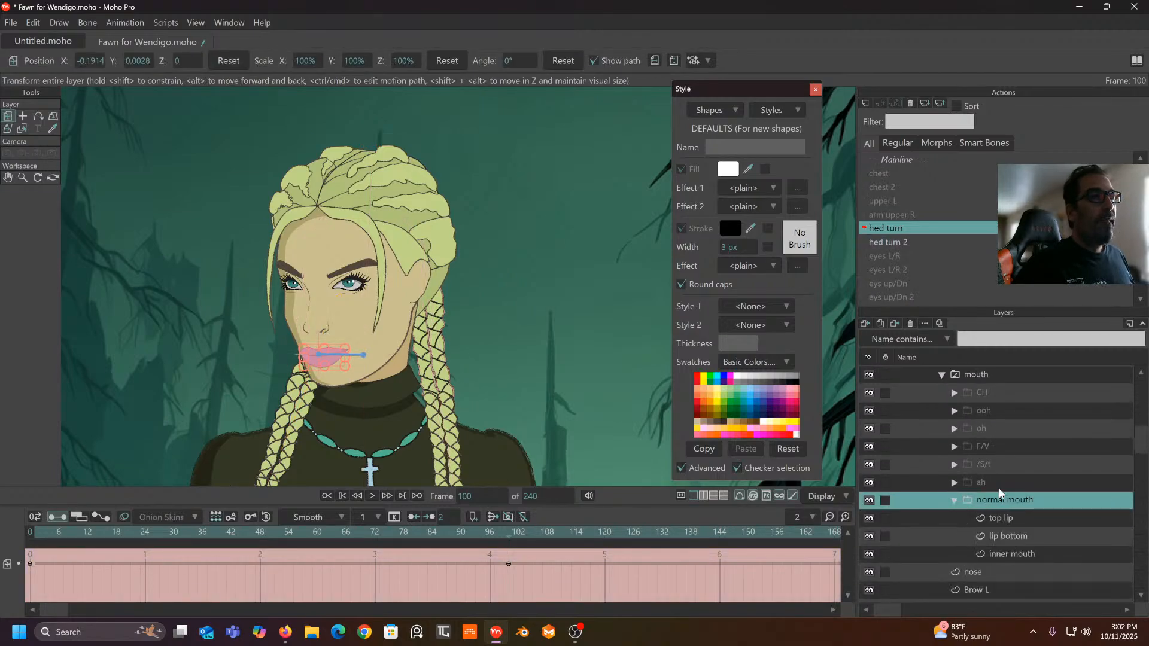
click(999, 518)
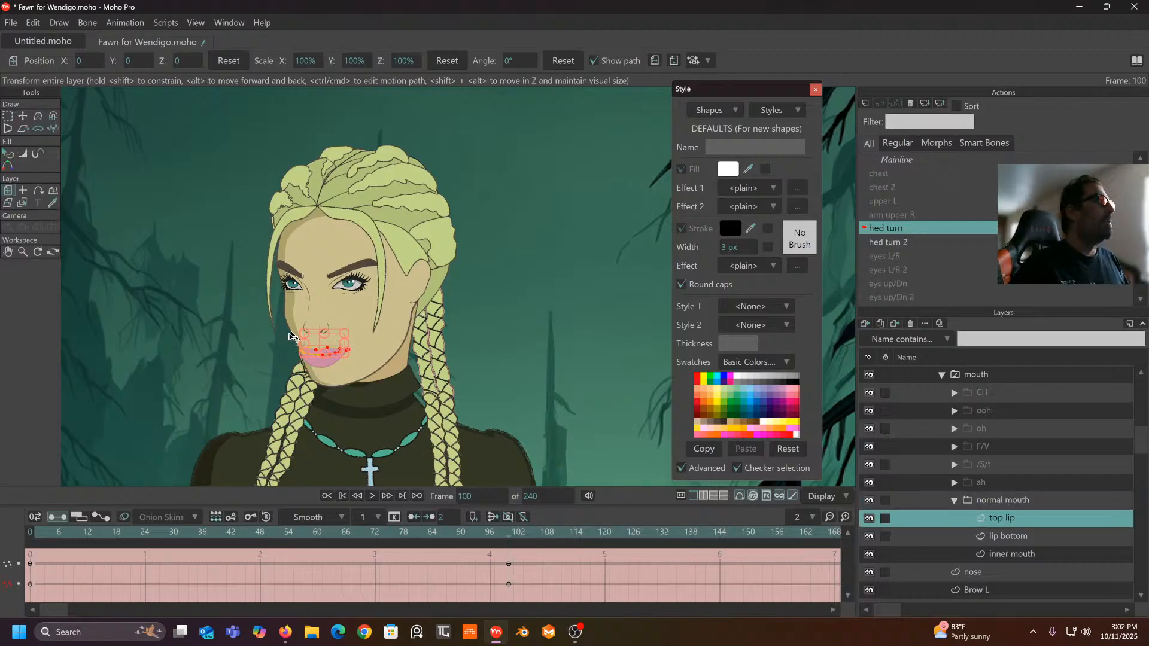
scroll(286, 343, up, 2)
scroll(287, 342, up, 2)
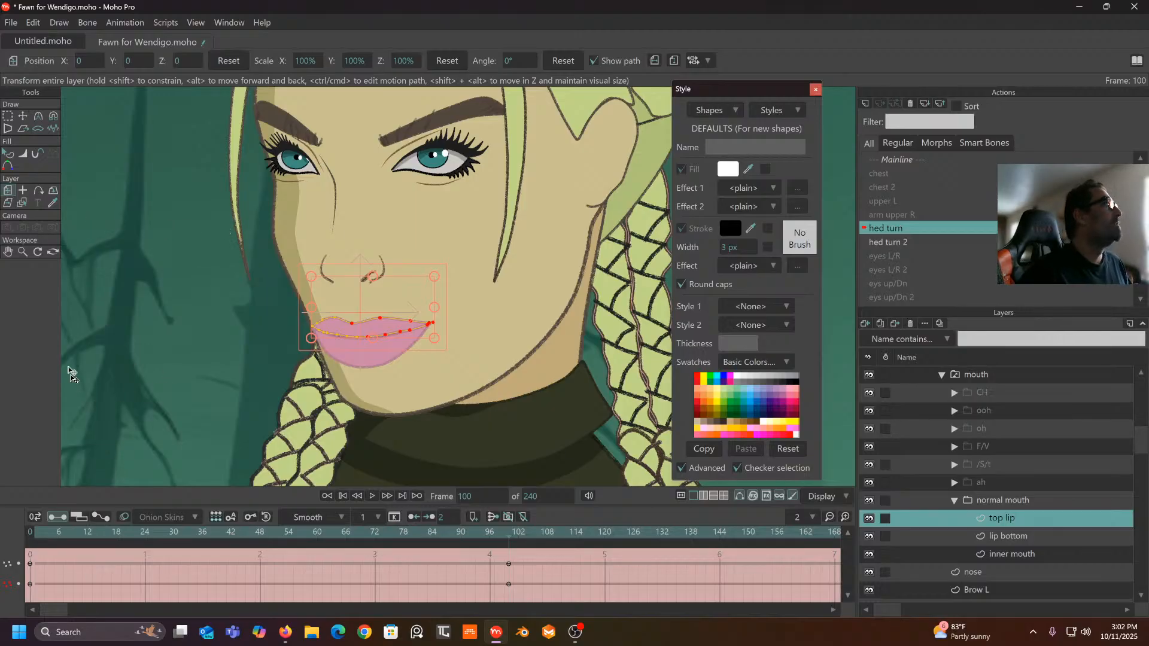
- Magnet the top lip points to fit the turned head at frame 100 of hed turn
click(53, 116)
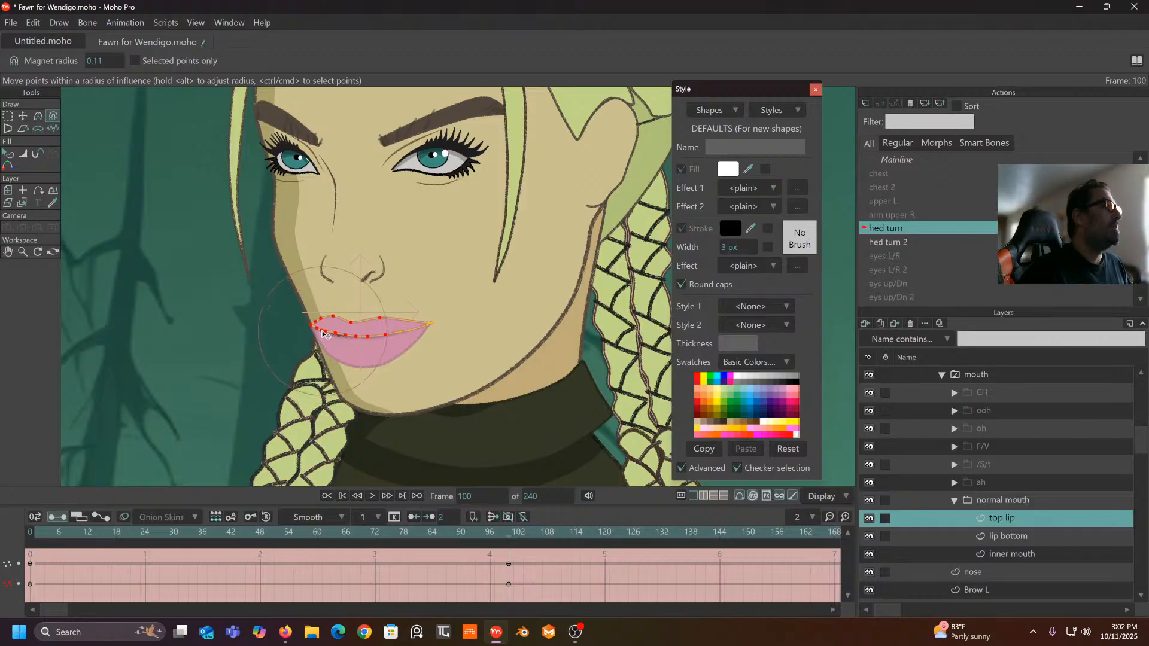
drag(322, 330, 299, 330)
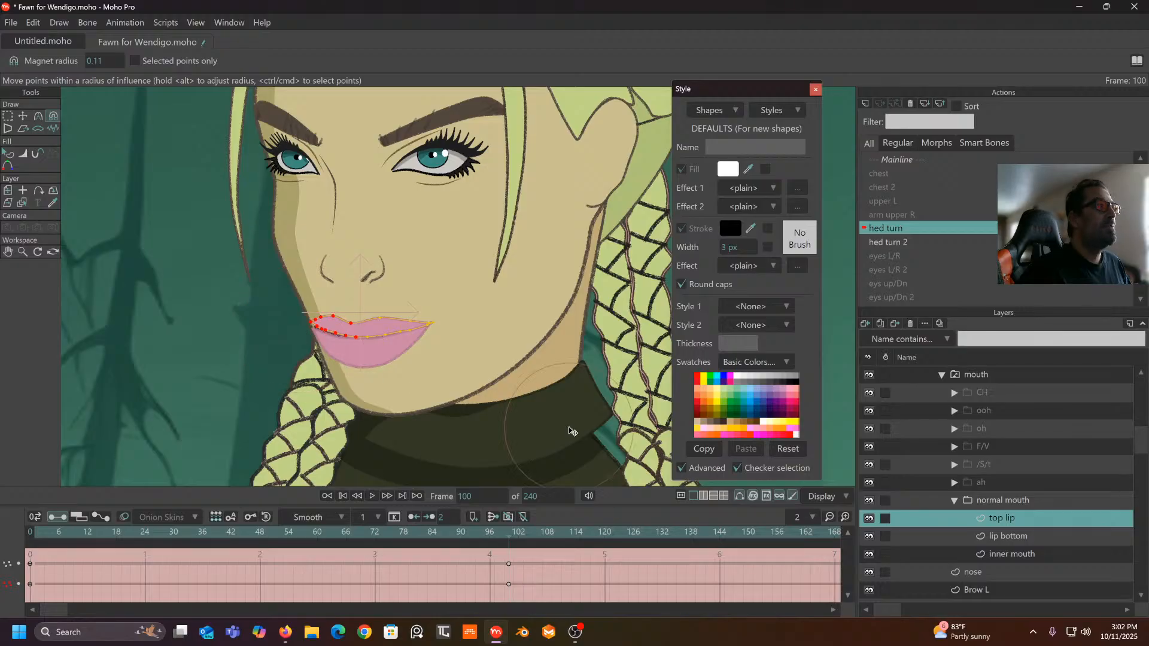
click(1015, 537)
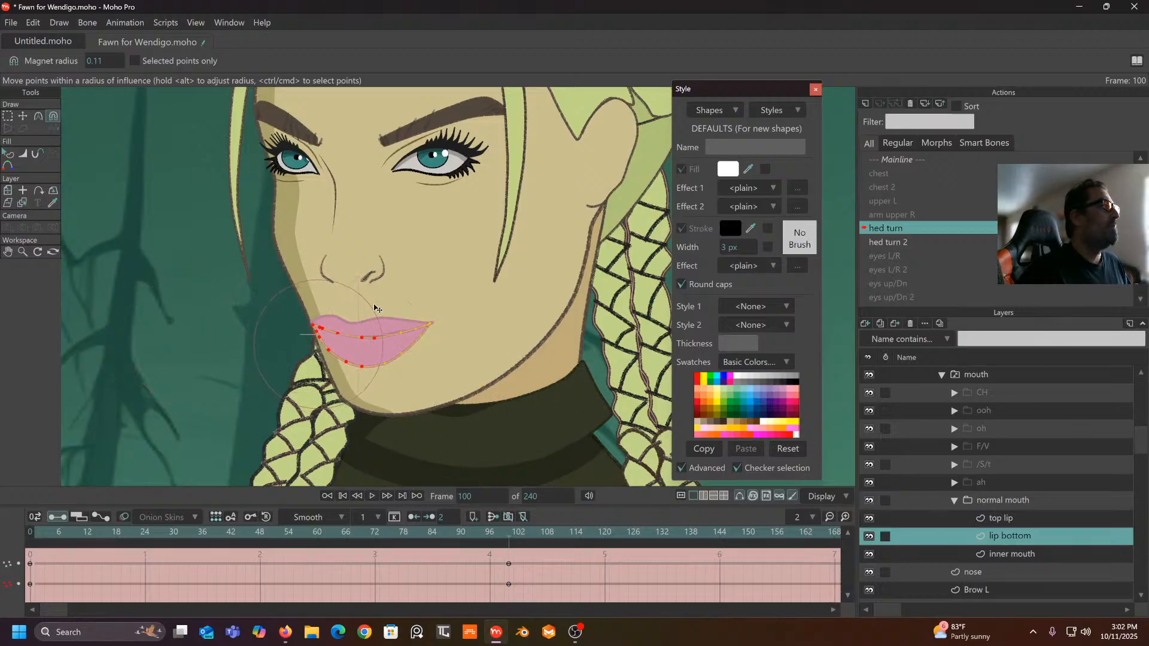
mouse_move(508, 533)
mouse_down()
mouse_move(280, 537)
mouse_move(523, 522)
mouse_move(29, 532)
mouse_up()
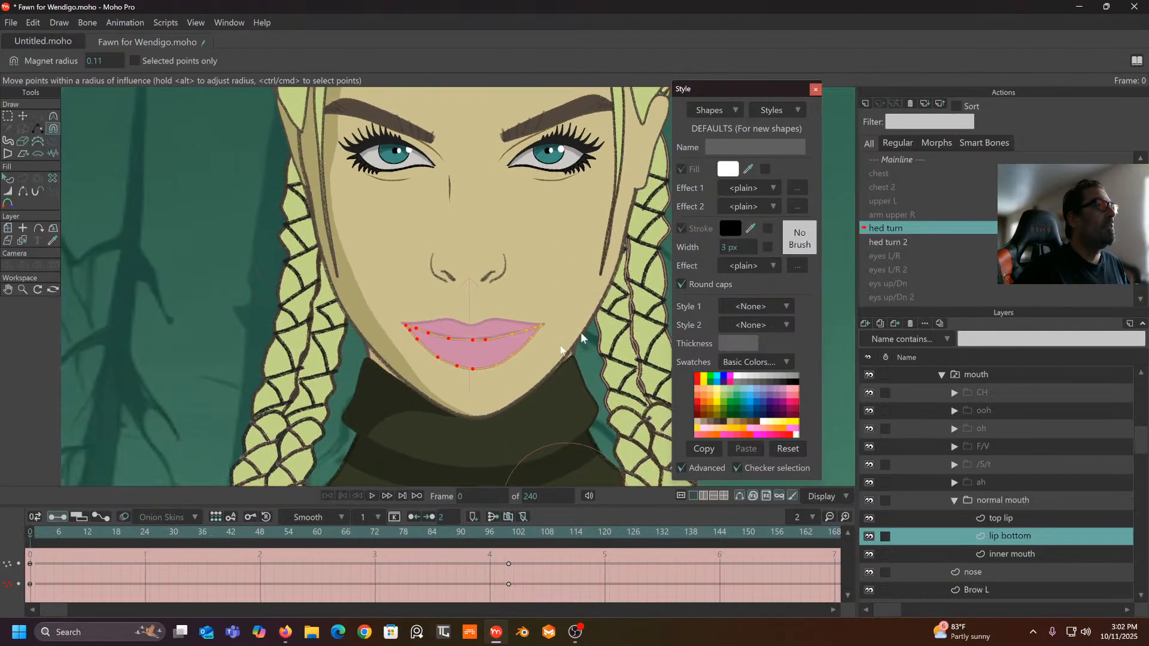
- Pull the top lip's right corner up at frame 100 of hed turn 2, then return to Mainline
click(886, 242)
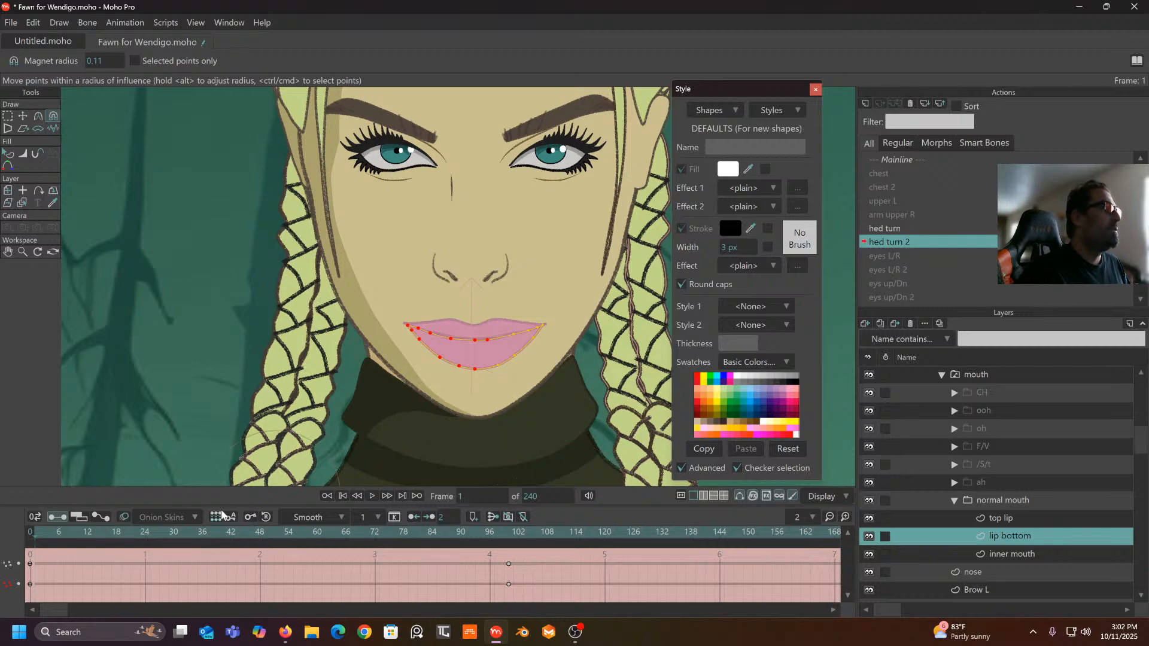
drag(207, 534, 509, 567)
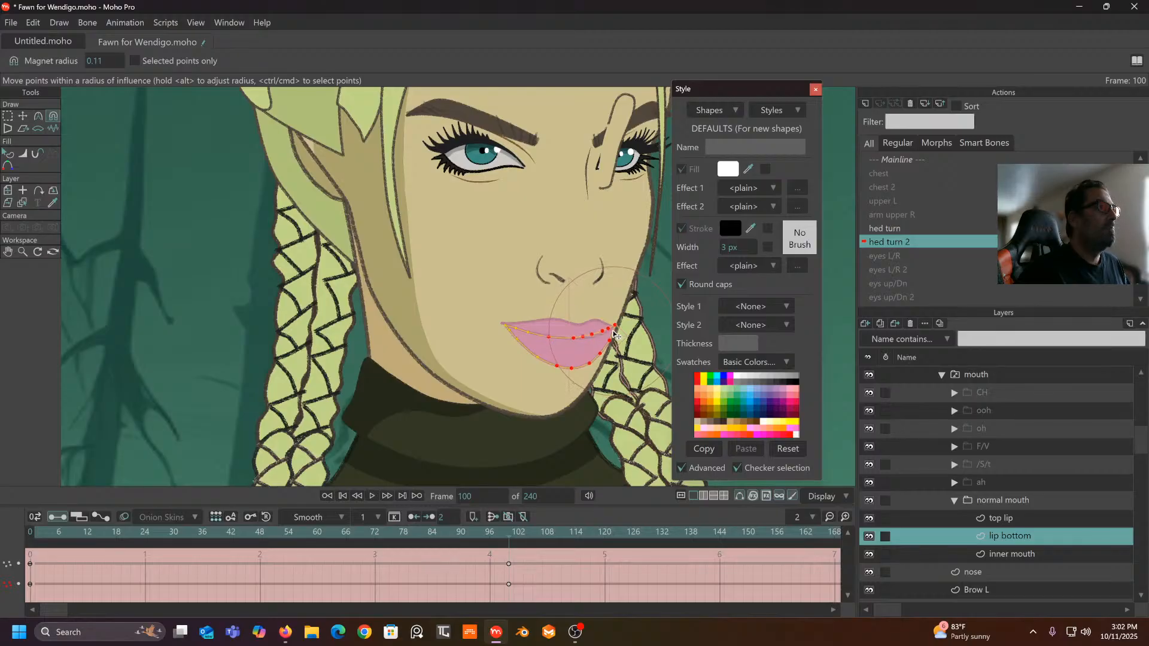
click(1008, 518)
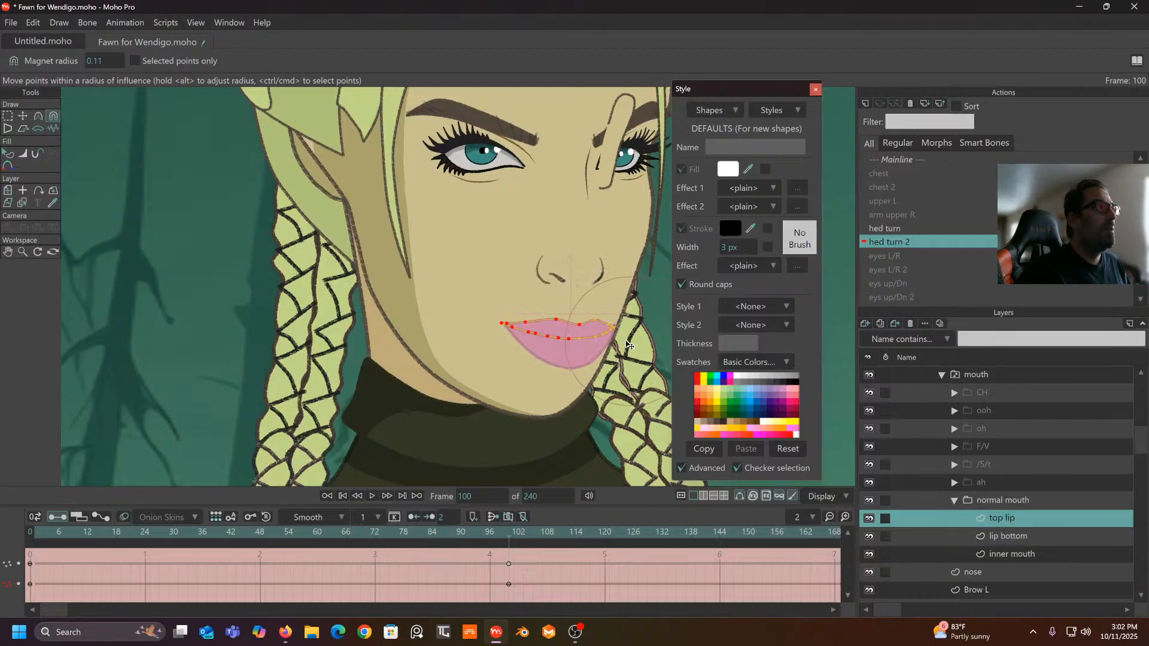
drag(628, 346, 623, 334)
click(888, 158)
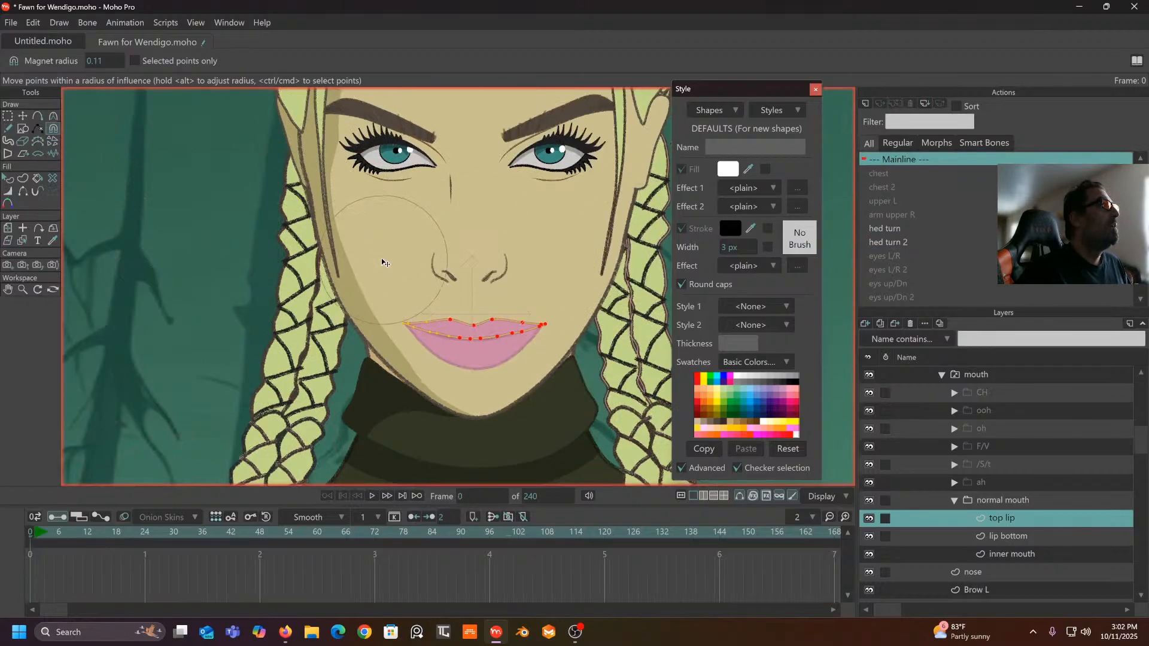
- Select the Fawn bone layer, frame the head, and undo a trial head rotation
scroll(377, 256, down, 3)
drag(351, 242, 345, 355)
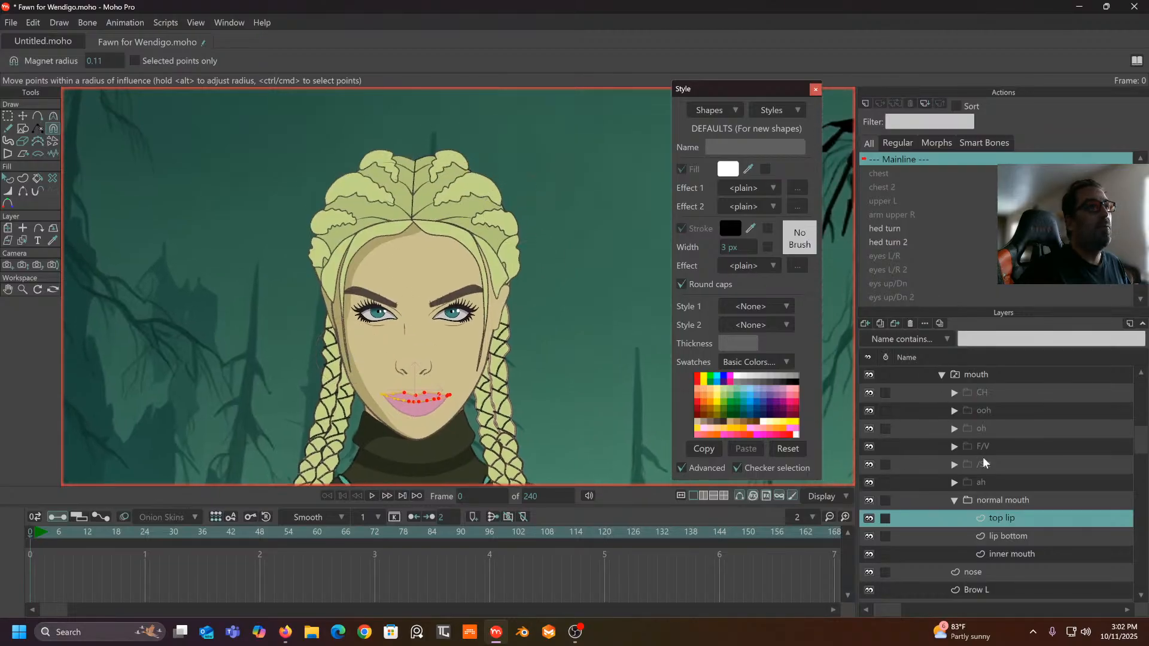
scroll(983, 458, up, 3)
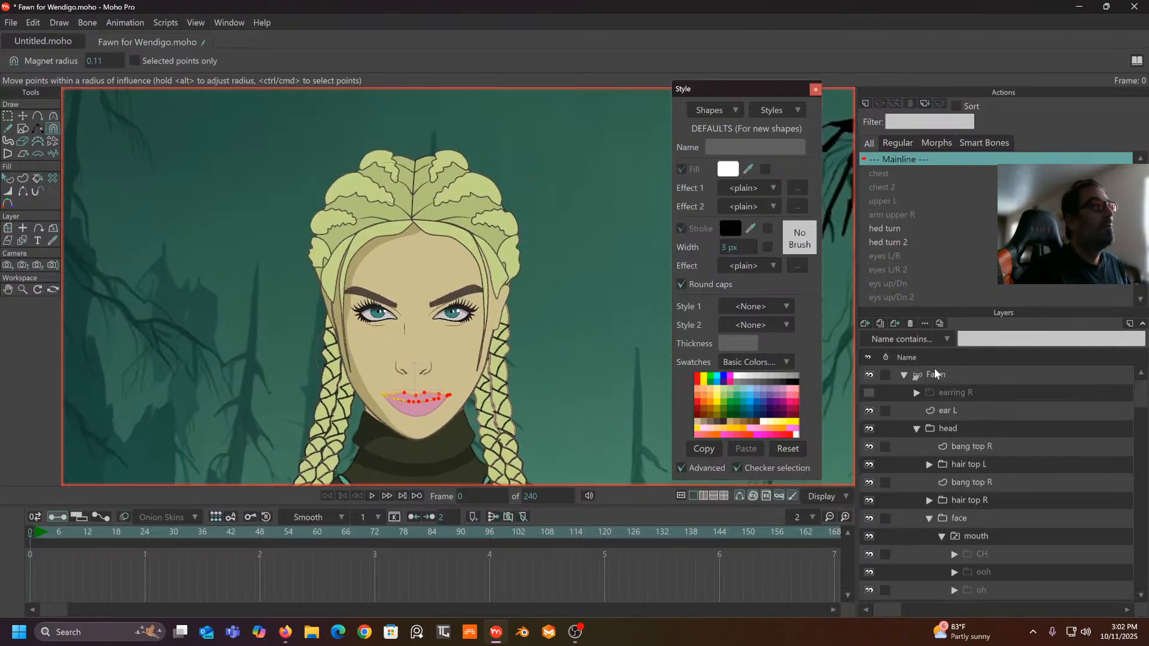
click(935, 374)
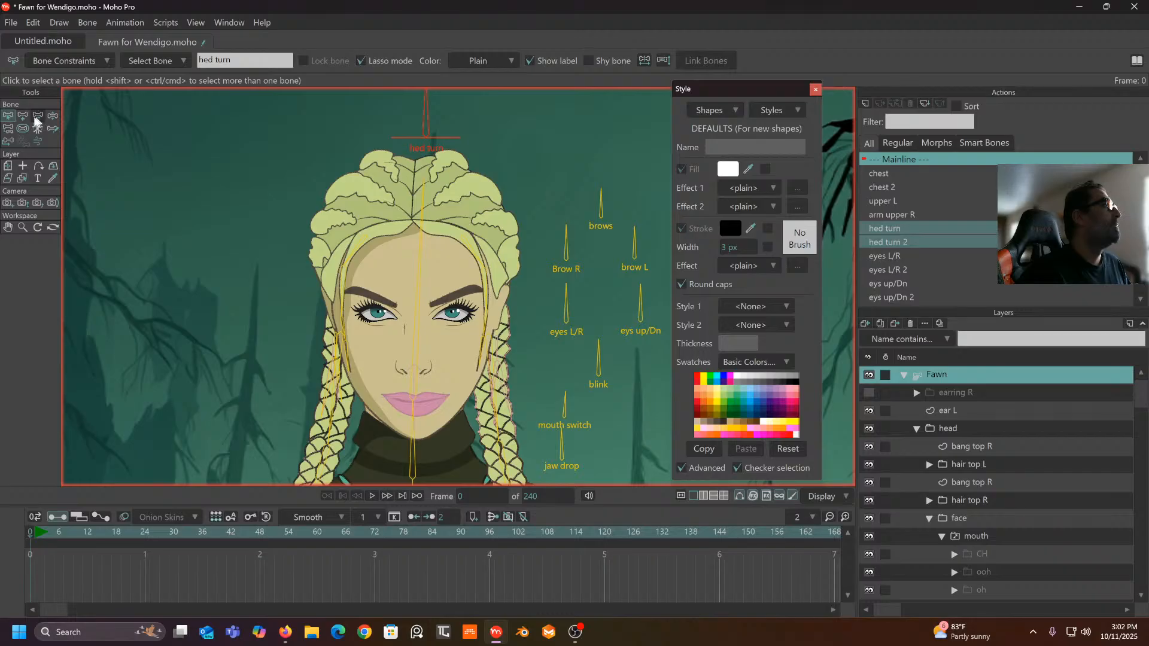
click(54, 116)
drag(362, 318, 359, 283)
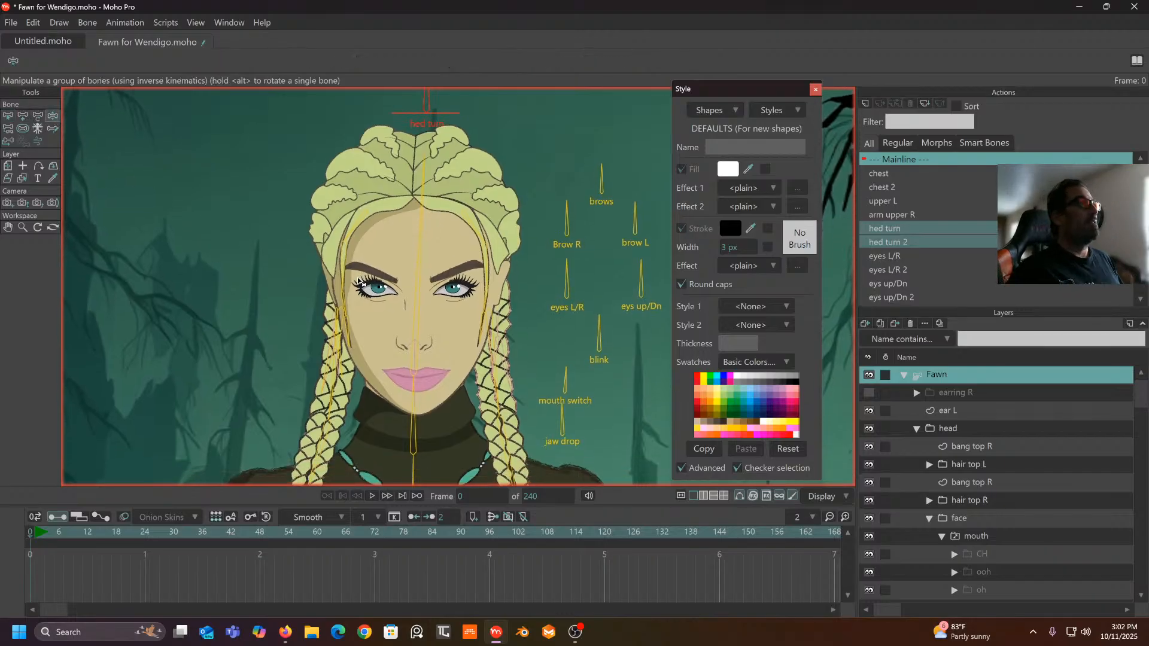
drag(169, 232, 158, 269)
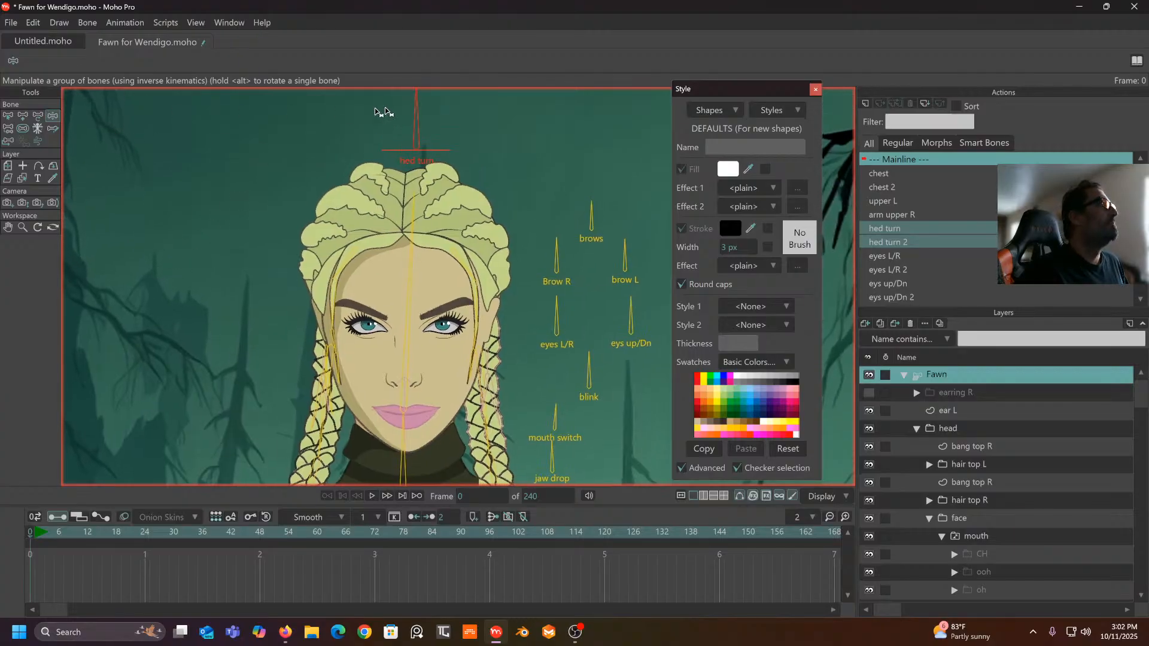
drag(413, 119, 374, 126)
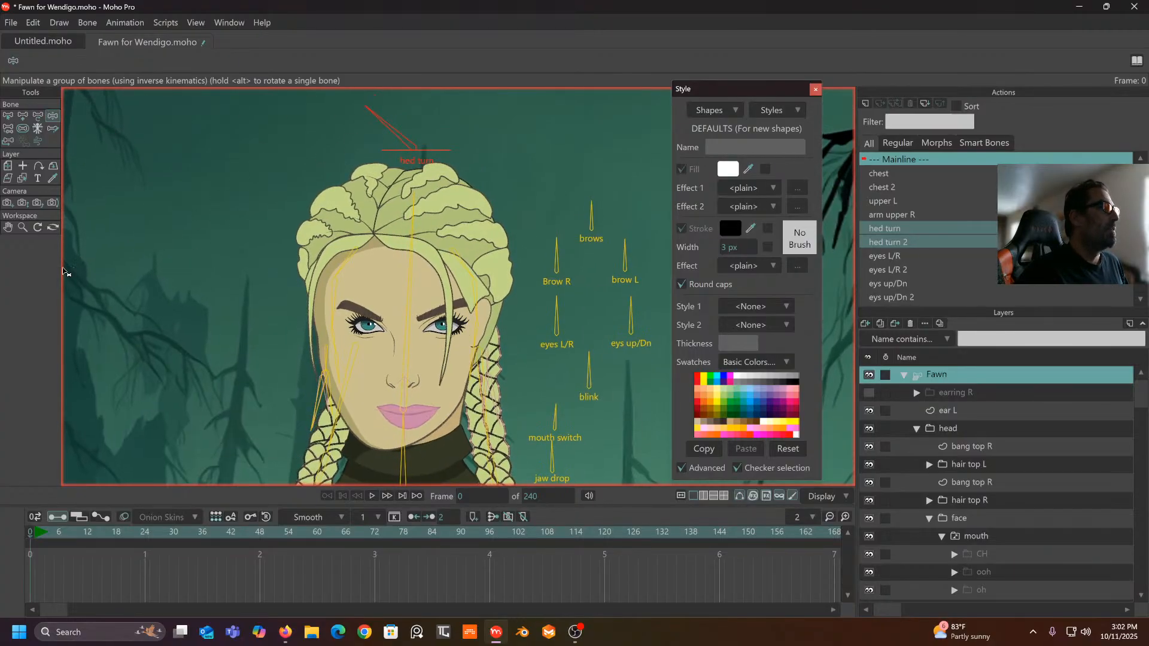
key(ctrl+z)
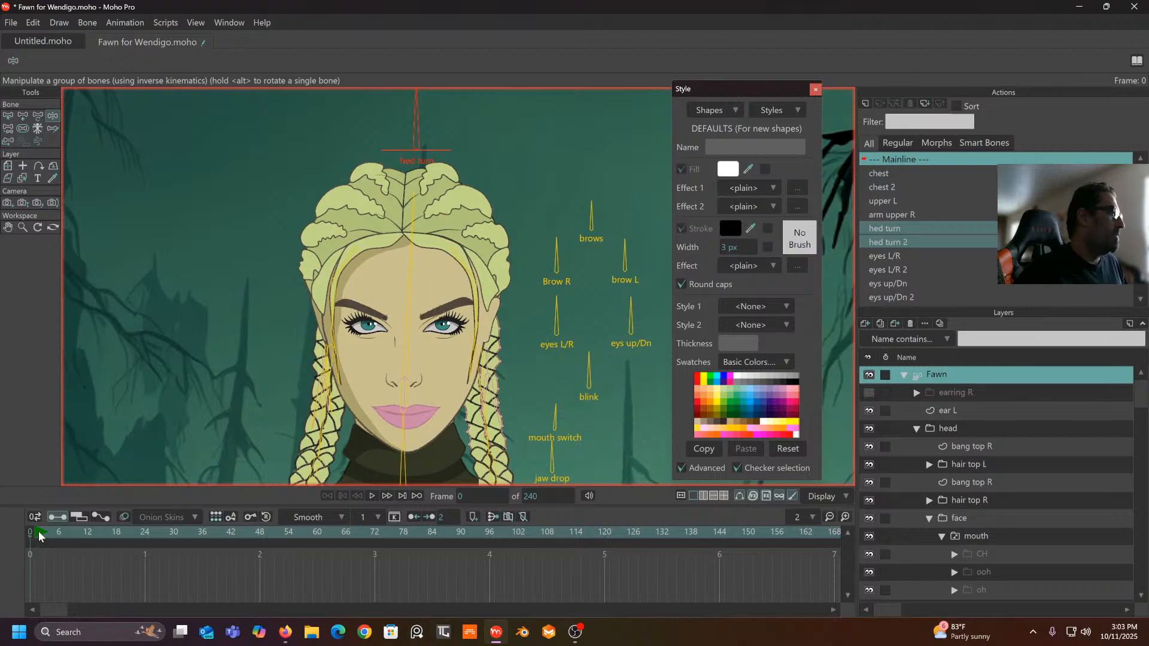
- At frame 1, swing the hed turn bone left, right and back toward the front
click(36, 531)
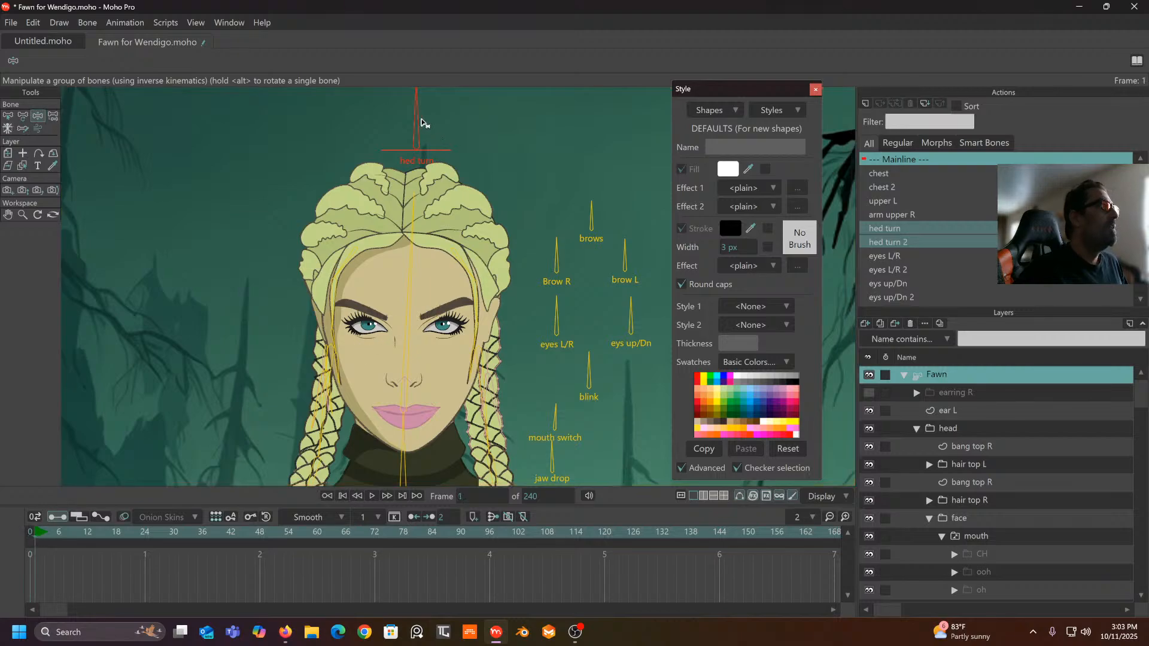
mouse_move(418, 121)
mouse_down()
mouse_move(384, 111)
mouse_move(372, 157)
mouse_move(398, 116)
mouse_move(505, 159)
mouse_move(440, 114)
mouse_move(431, 140)
mouse_move(410, 113)
mouse_move(320, 169)
mouse_move(380, 128)
mouse_move(328, 154)
mouse_move(408, 133)
mouse_up()
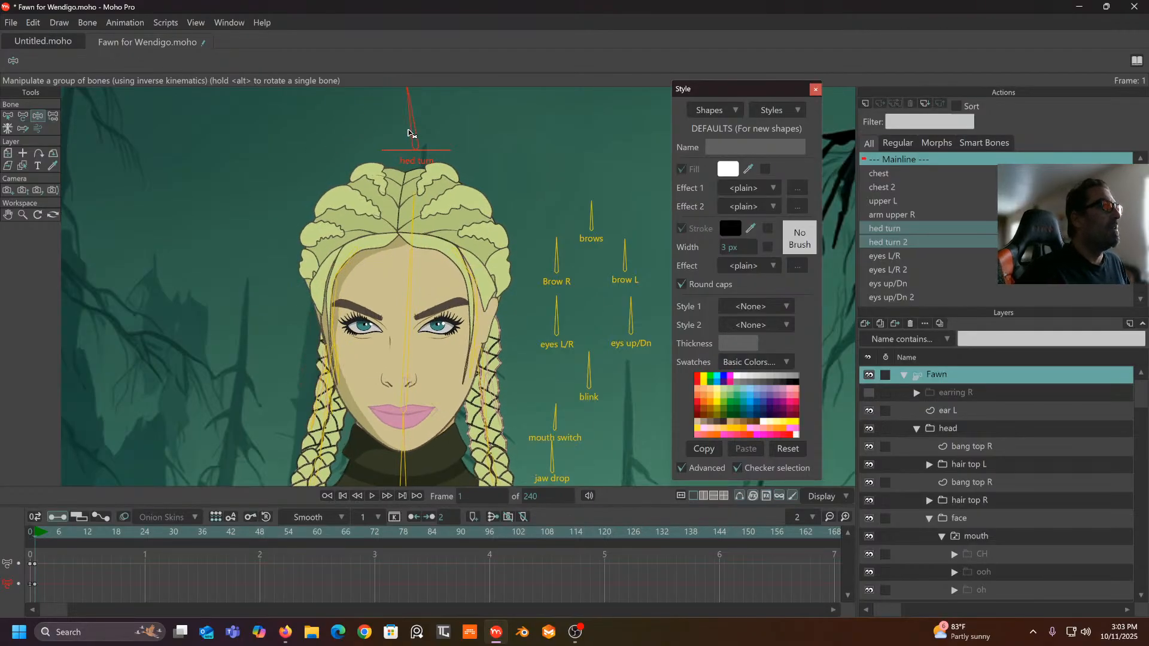
scroll(418, 150, down, 2)
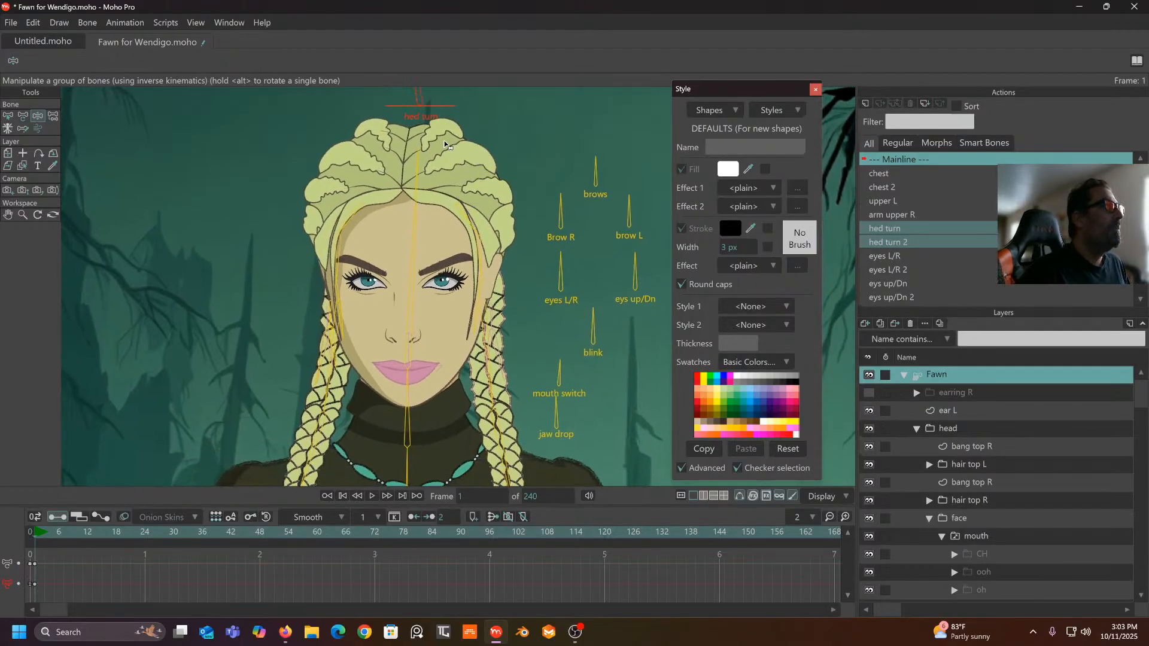
mouse_move(421, 100)
mouse_down()
mouse_move(455, 96)
mouse_move(475, 110)
mouse_move(355, 144)
mouse_move(376, 117)
mouse_move(431, 91)
mouse_up()
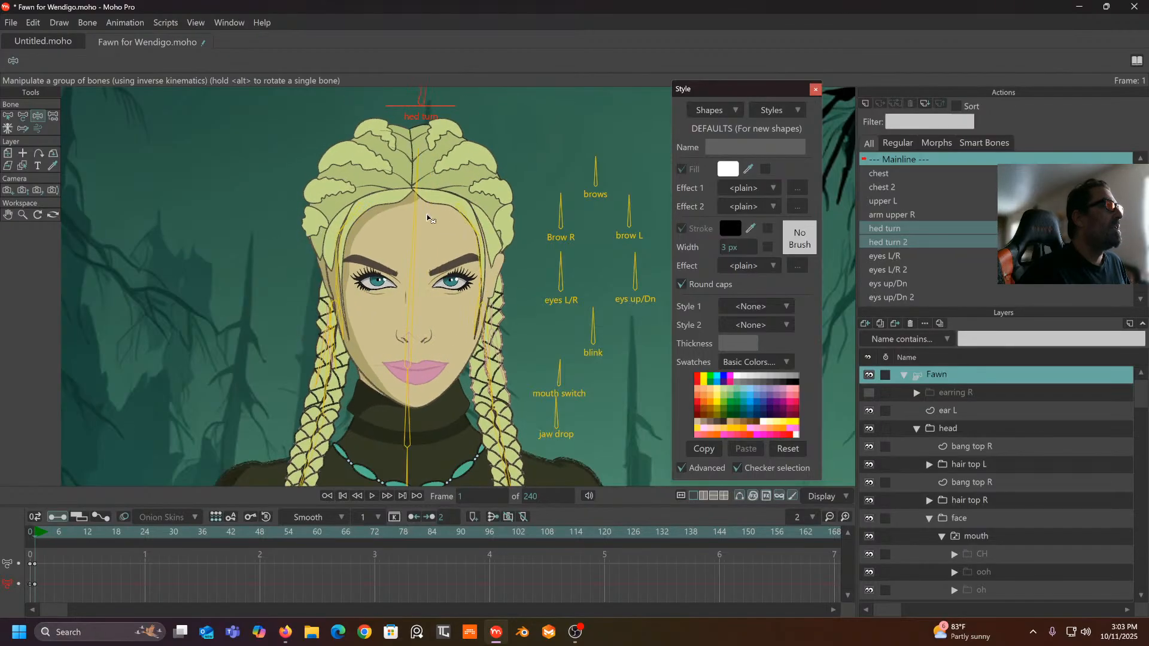
drag(375, 281, 204, 149)
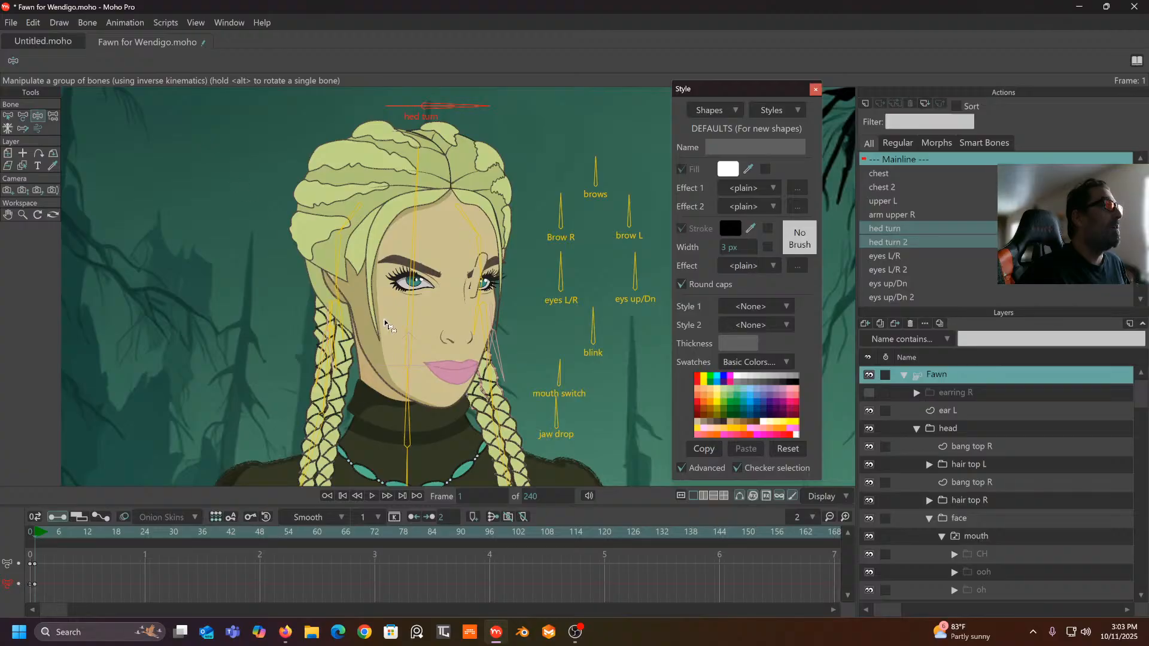
scroll(318, 295, down, 5)
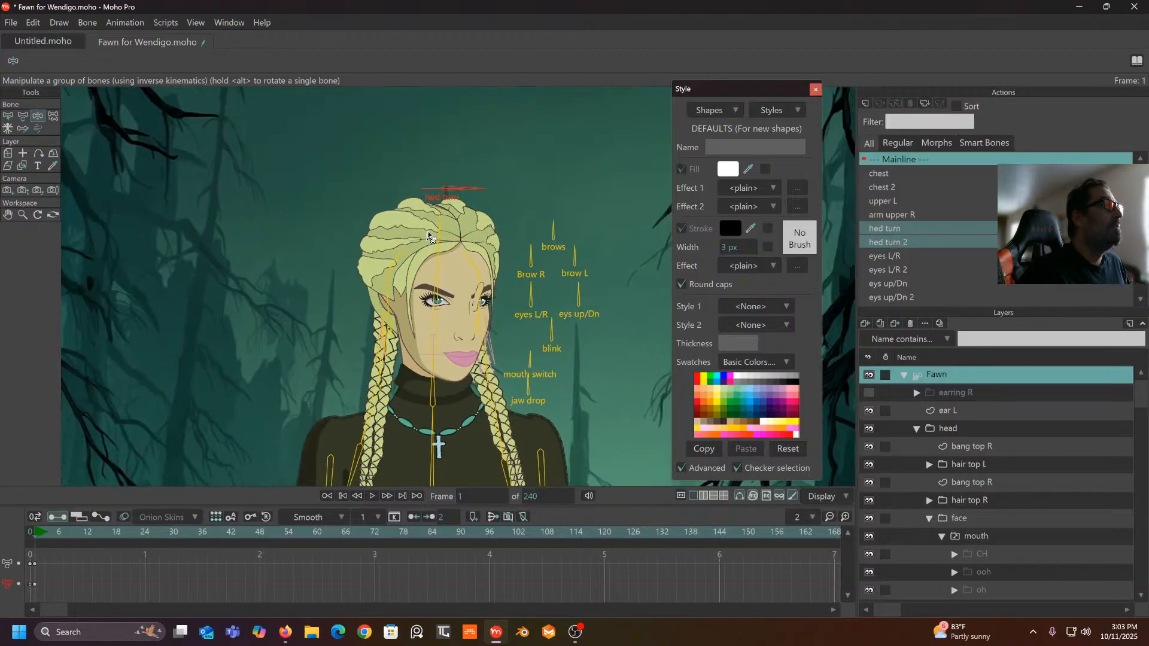
drag(473, 193, 494, 249)
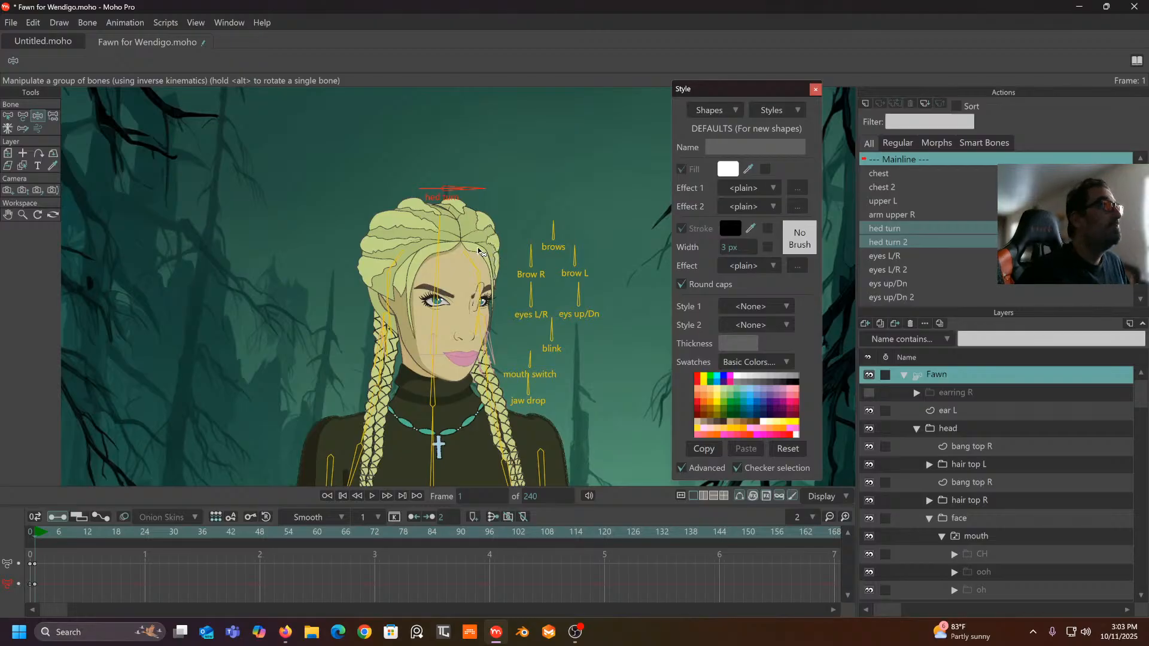
drag(472, 192, 461, 153)
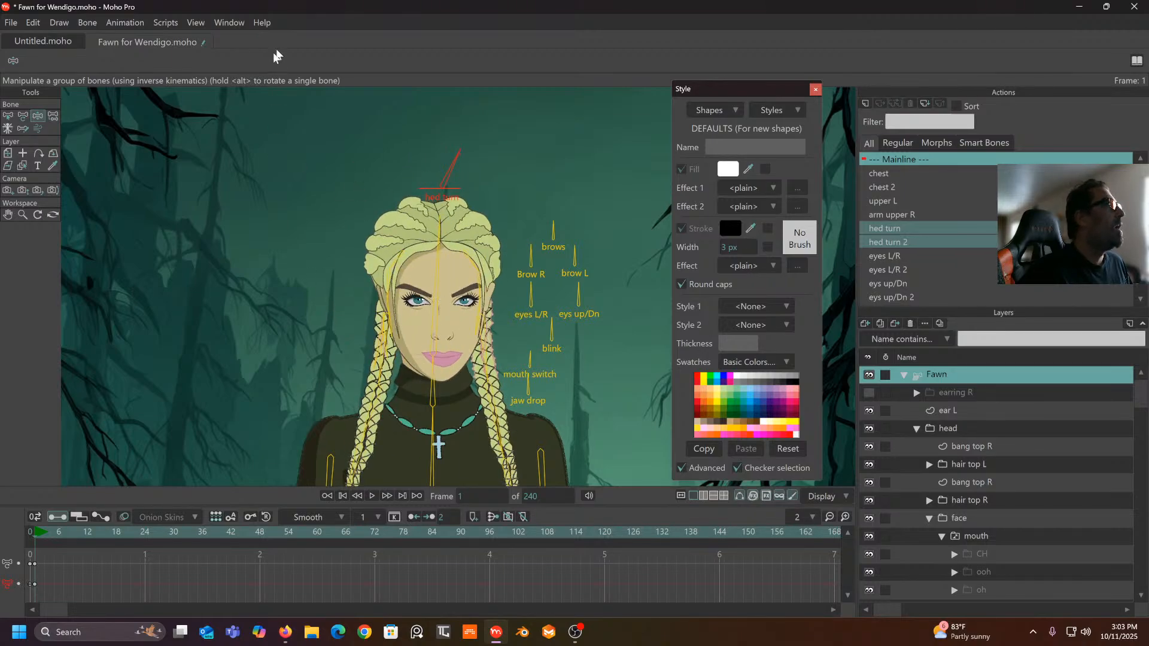
click(10, 118)
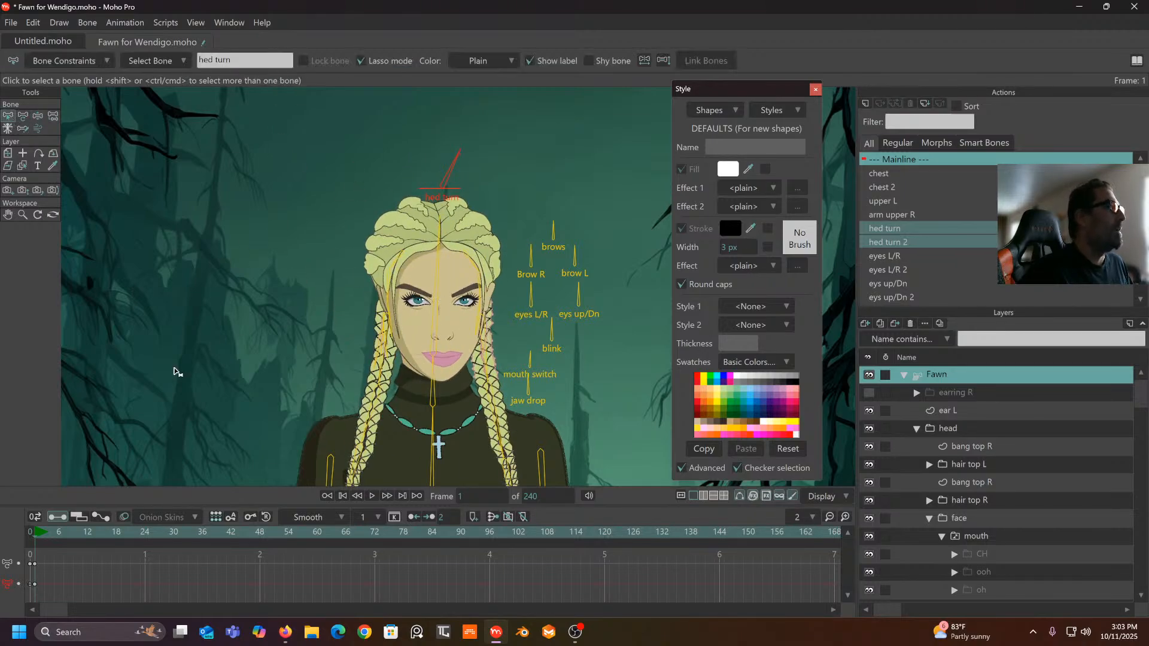
- Delete the test head-turn keyframes, deselect the hed turn bone, and return to frame 0
drag(71, 550, 10, 620)
key(Delete)
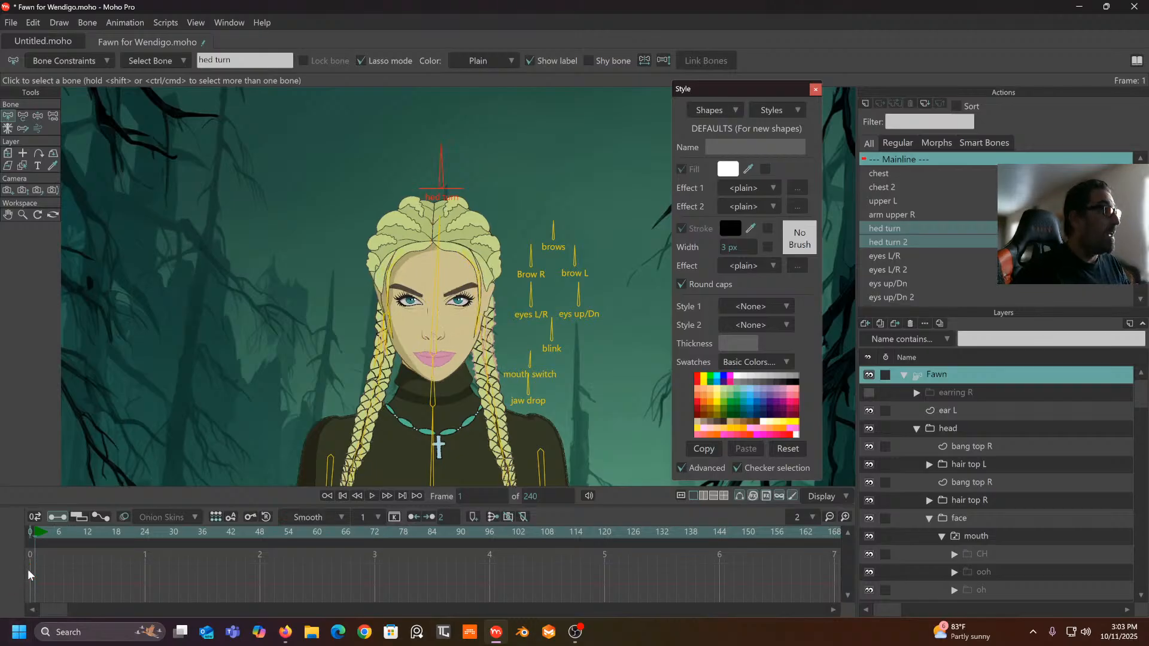
scroll(387, 342, up, 3)
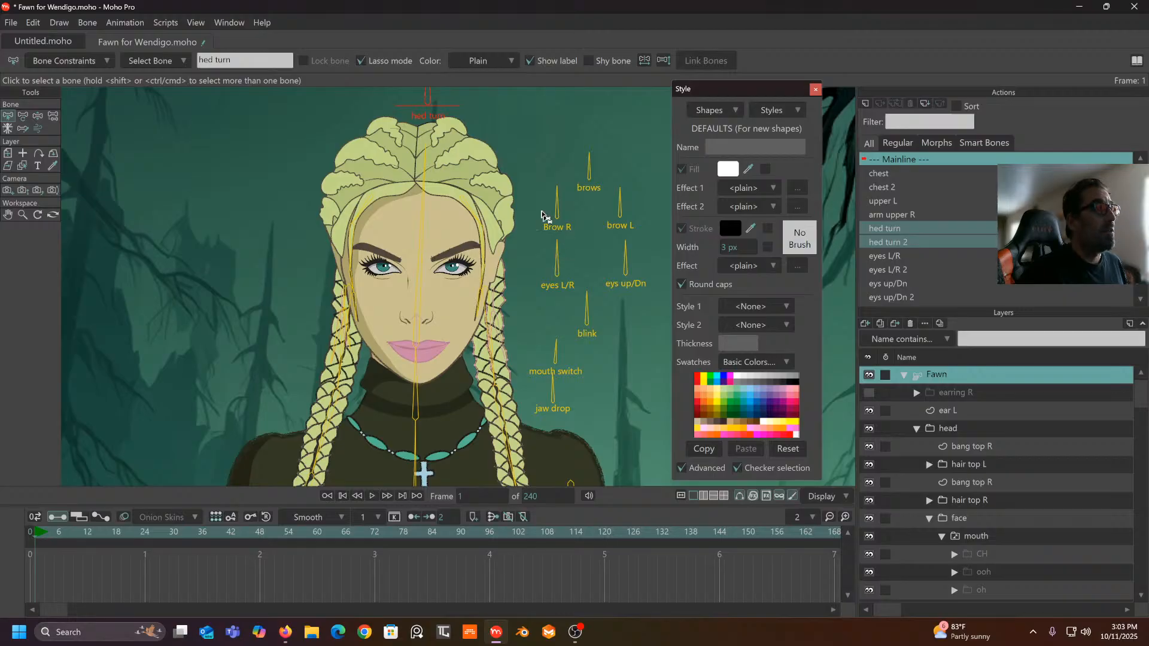
drag(523, 188, 500, 257)
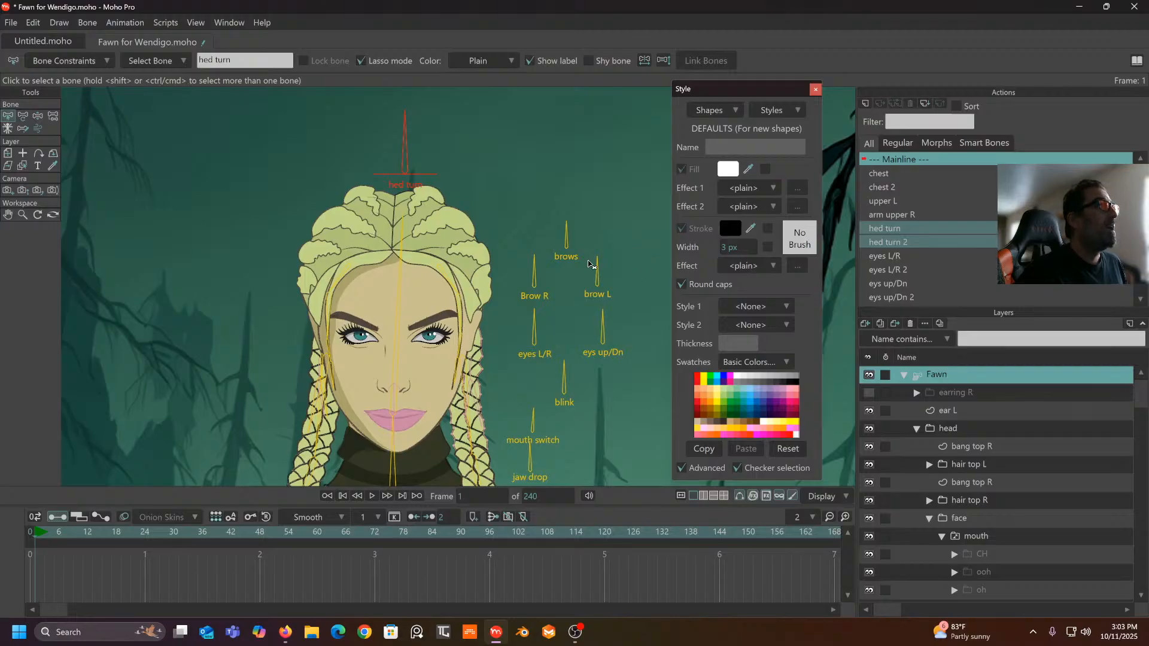
scroll(589, 264, down, 2)
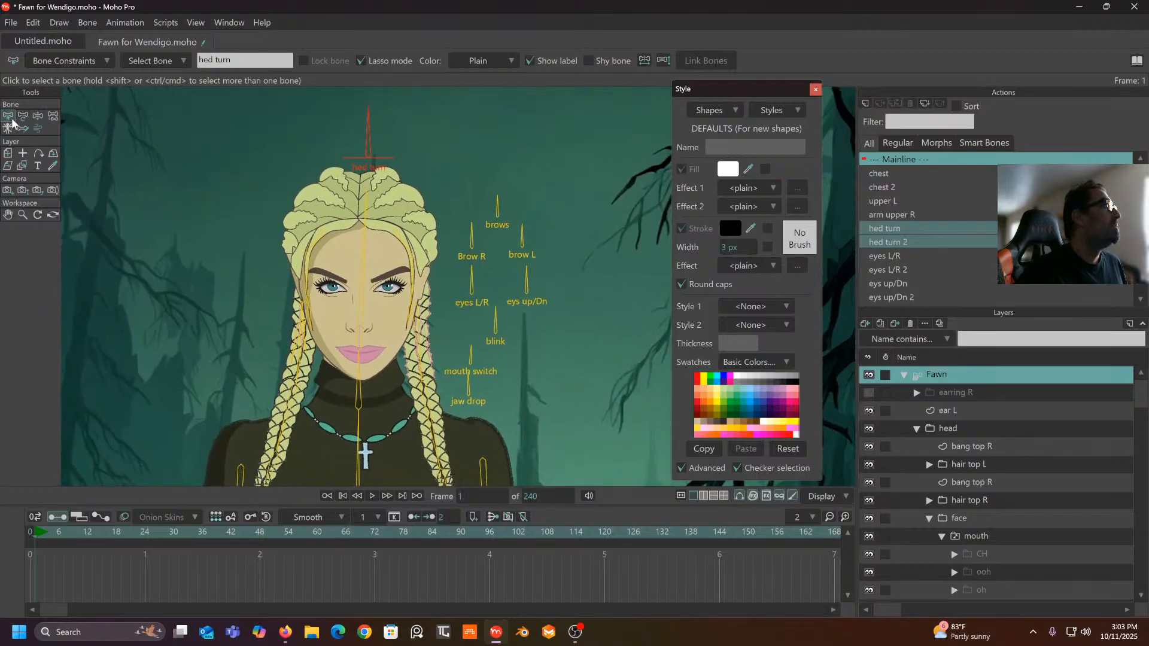
click(119, 206)
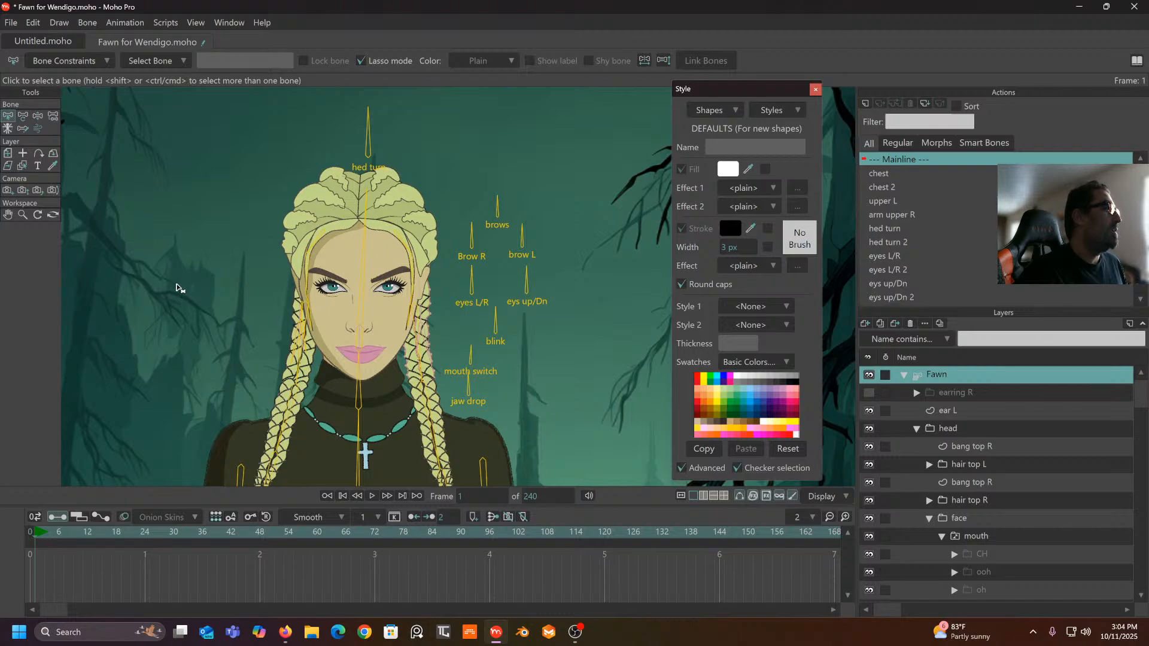
click(29, 535)
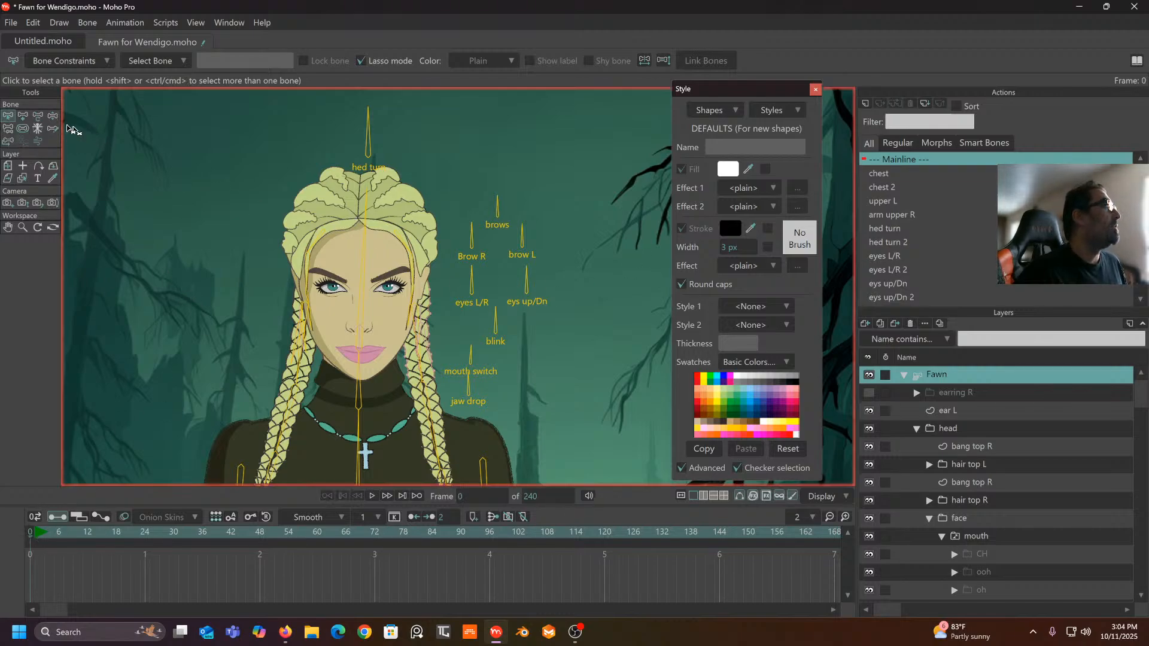
- Draw bone B49 left of Fawn's face and rotate it horizontal to about 181.7°
click(22, 118)
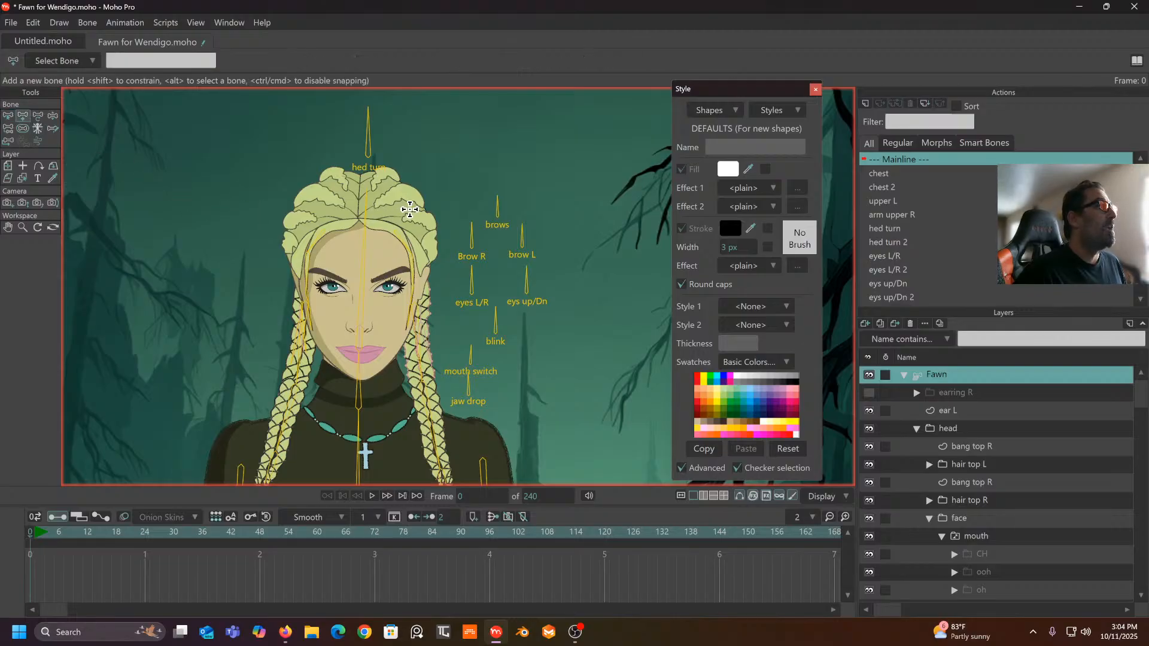
scroll(411, 208, up, 1)
drag(423, 199, 515, 193)
mouse_move(300, 257)
mouse_down()
mouse_move(300, 285)
mouse_move(302, 237)
mouse_up()
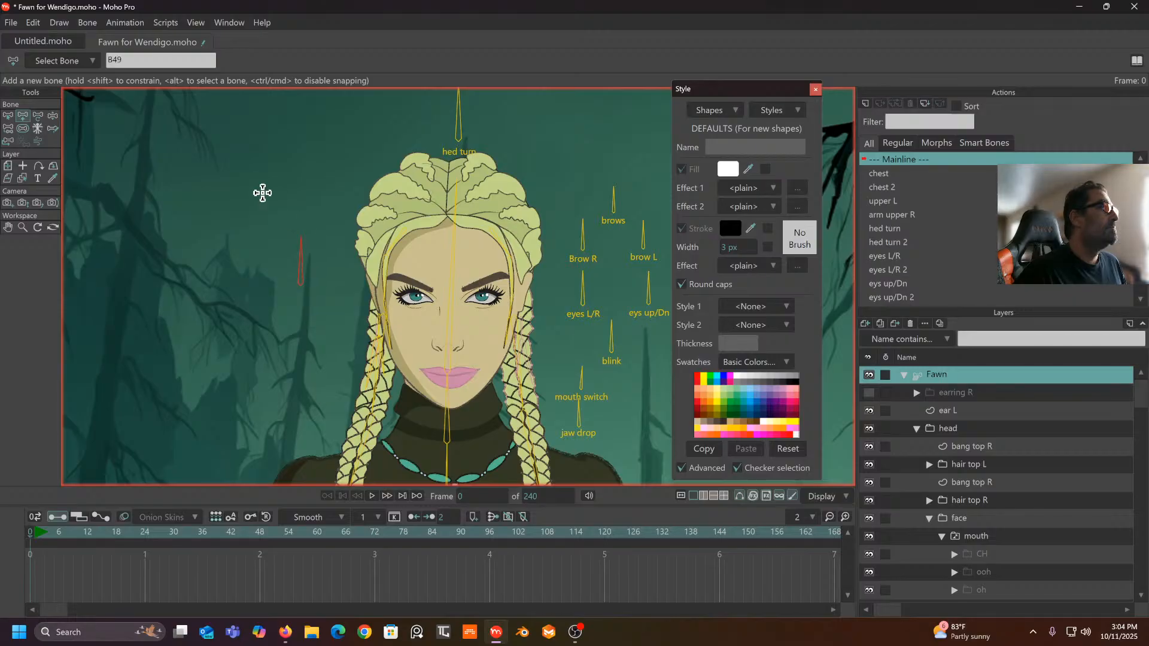
click(39, 116)
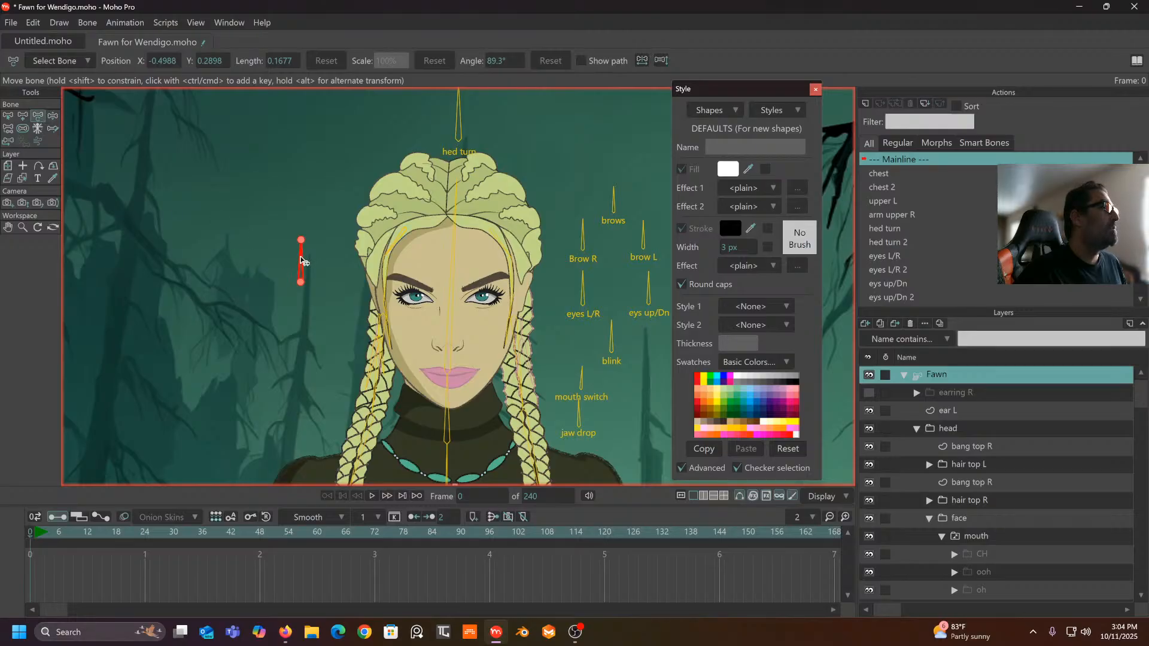
drag(301, 261, 313, 271)
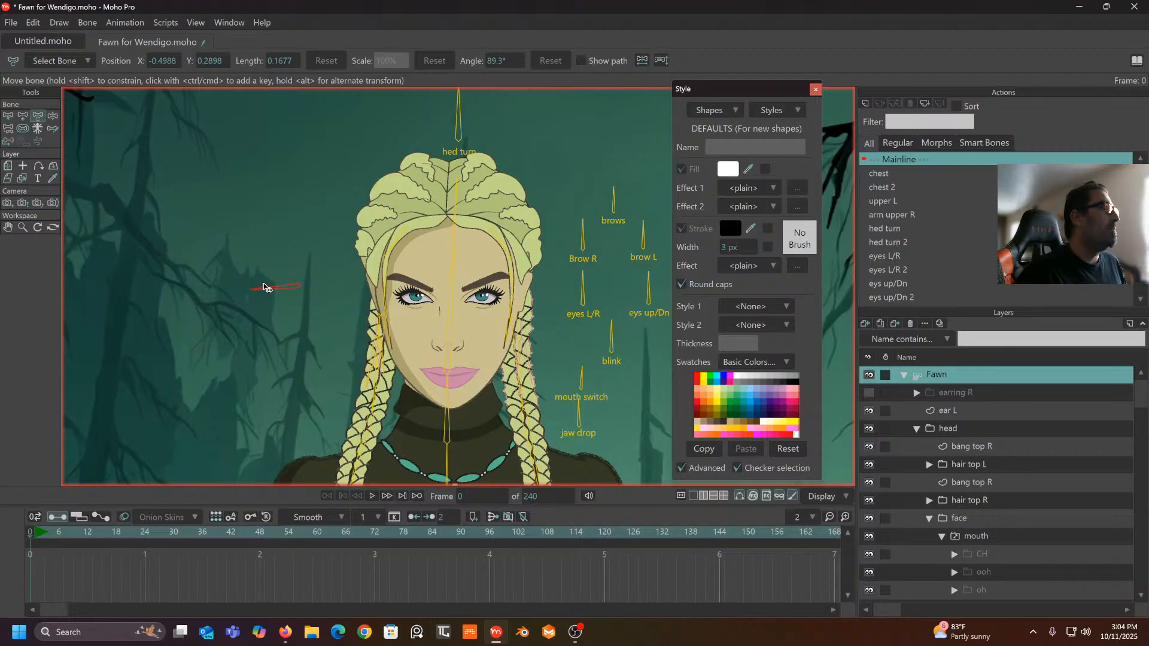
drag(264, 283, 264, 284)
- Rename the new bone from B49 to 'up down'
click(9, 117)
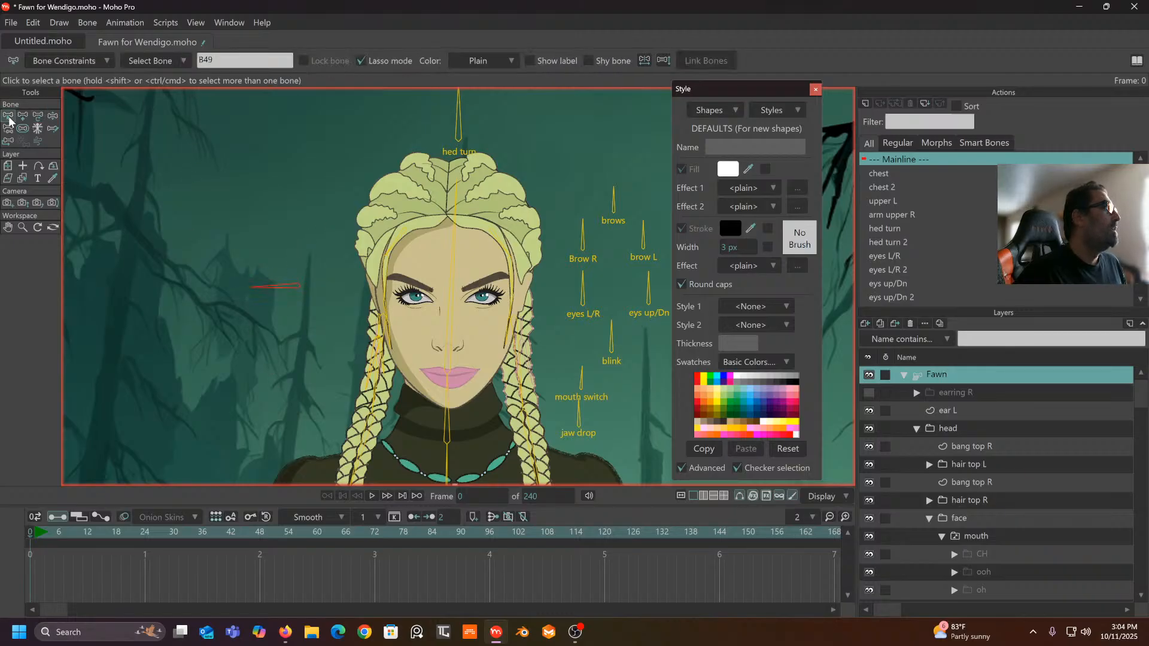
double_click(224, 57)
text(up down)
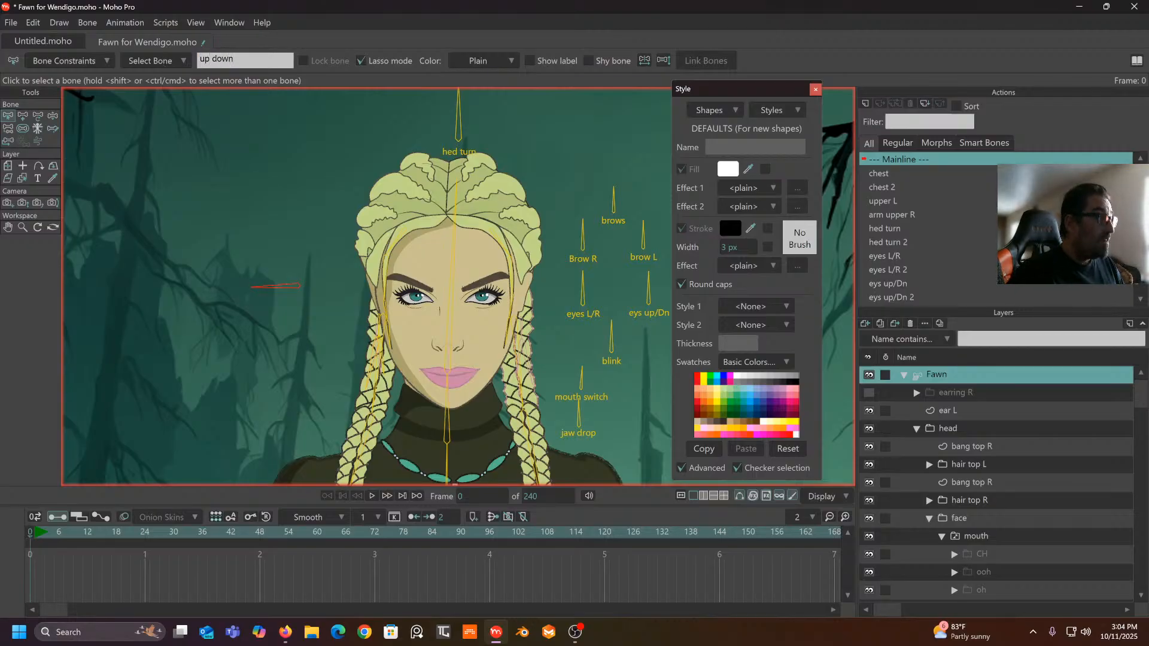
key(Return)
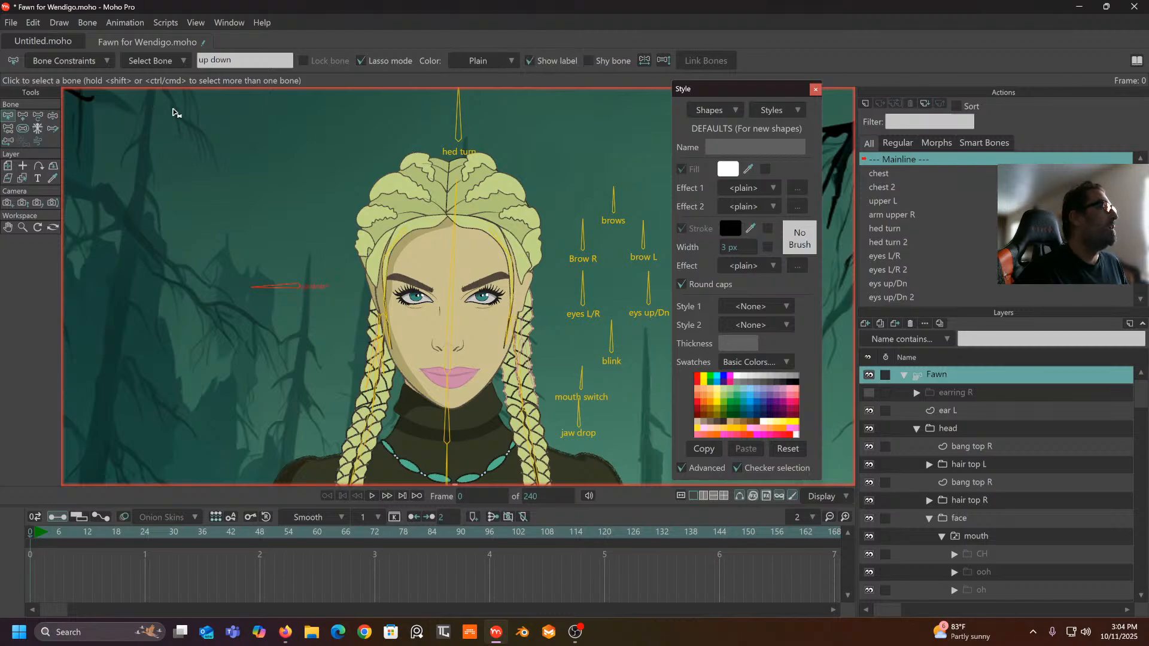
- Enable angle constraints on the up down bone, limiting it to -70° to 70°
click(60, 61)
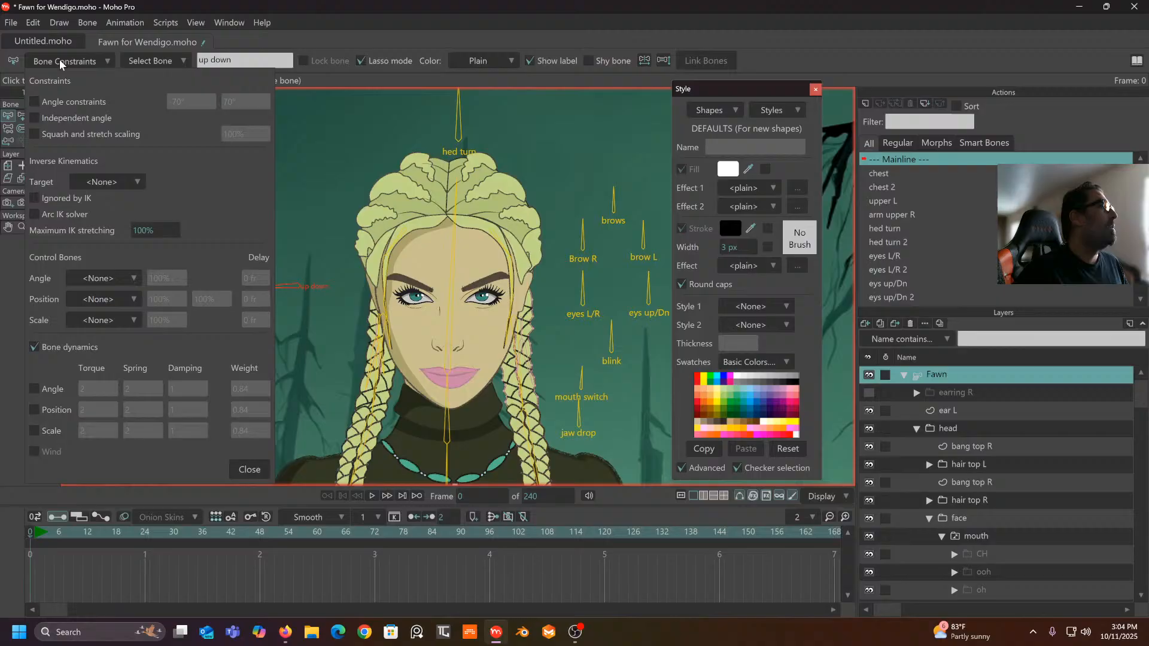
click(37, 99)
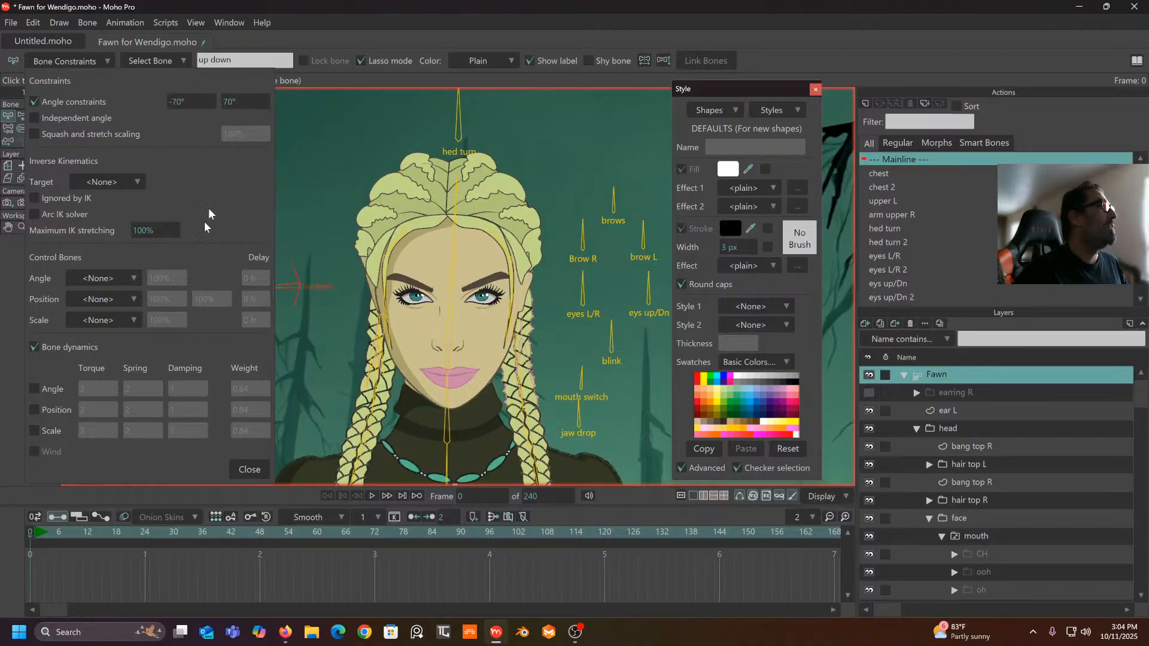
click(248, 470)
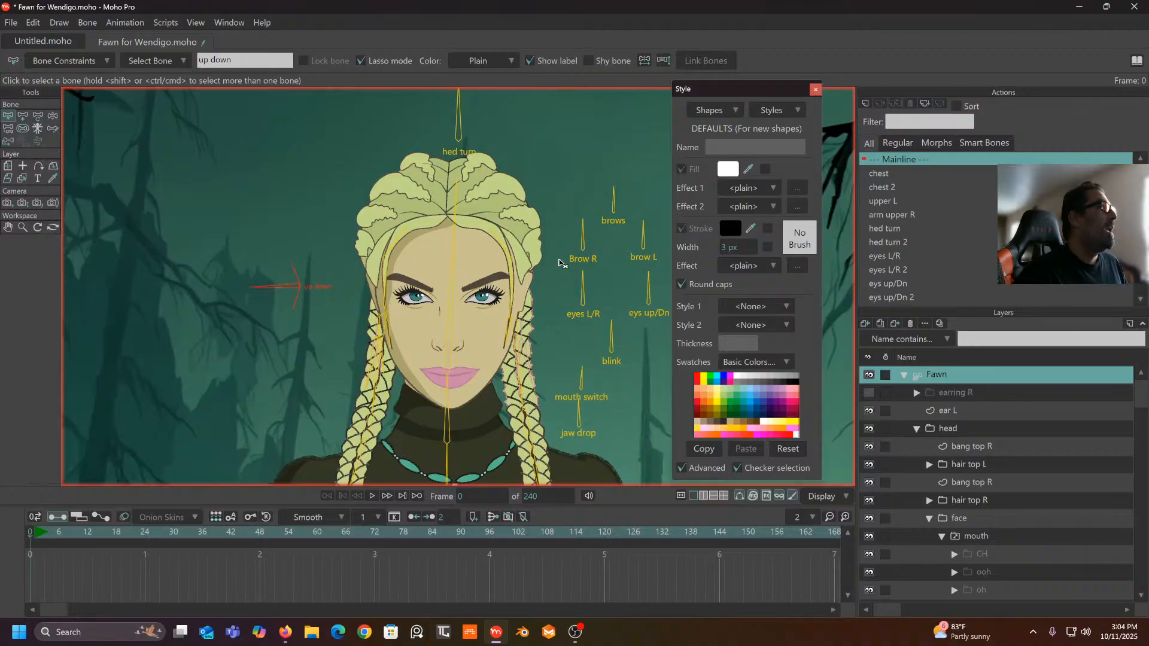
- Create an 'up down' action, then undo it and search the menus for the smart dial command
click(866, 103)
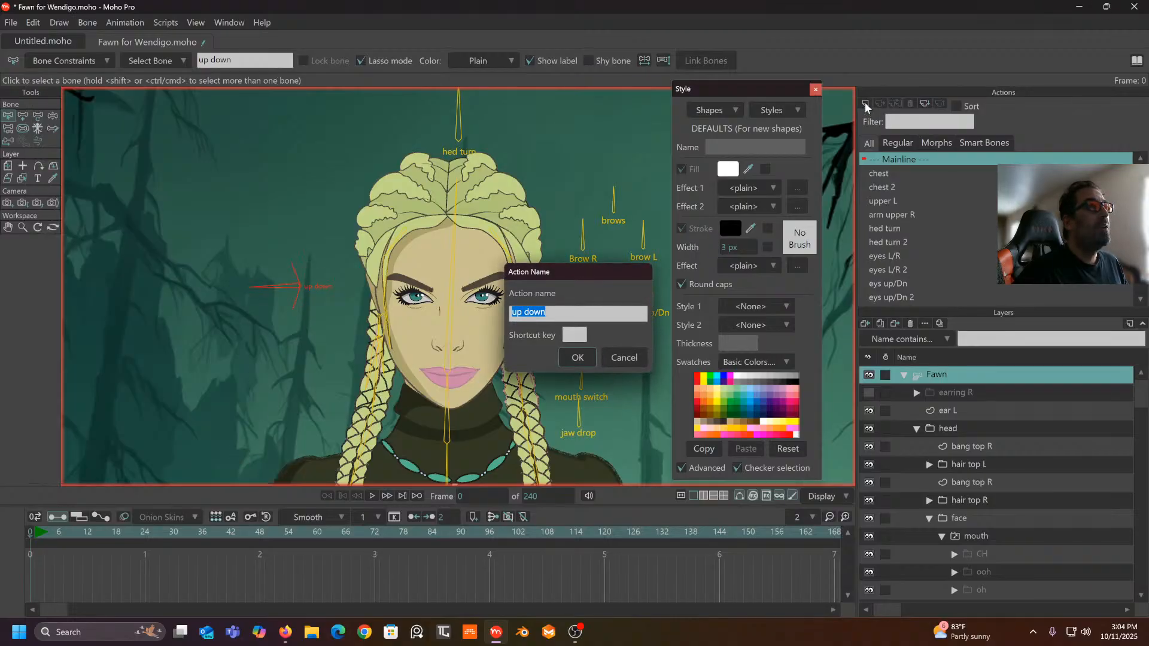
click(577, 359)
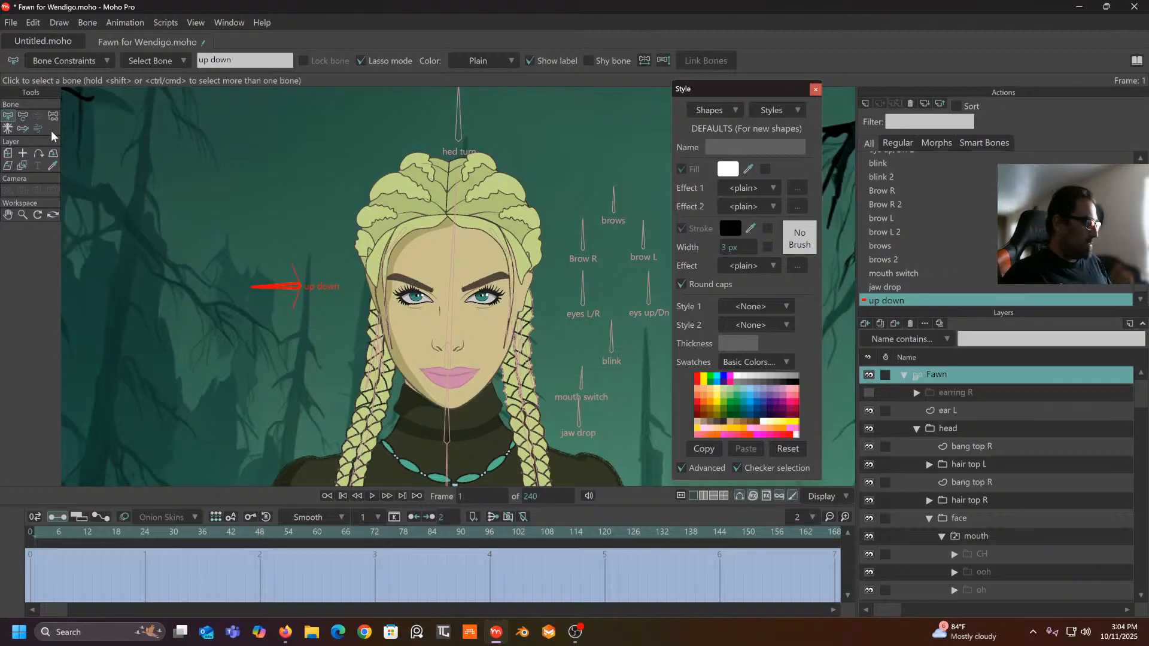
key(ctrl+z)
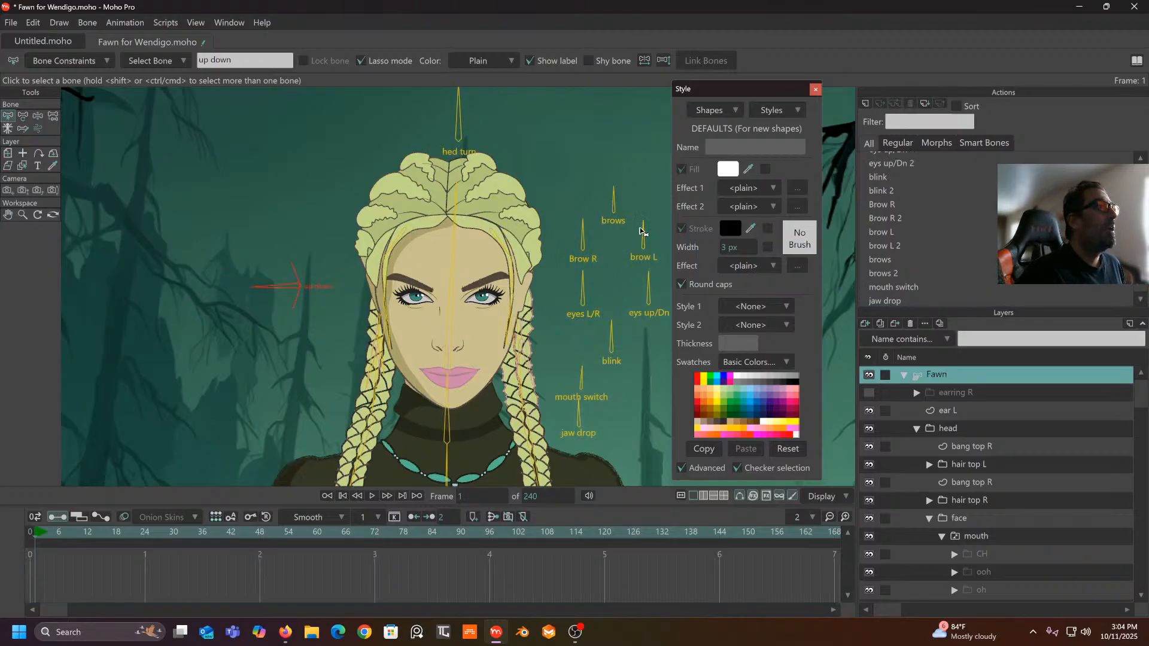
click(59, 23)
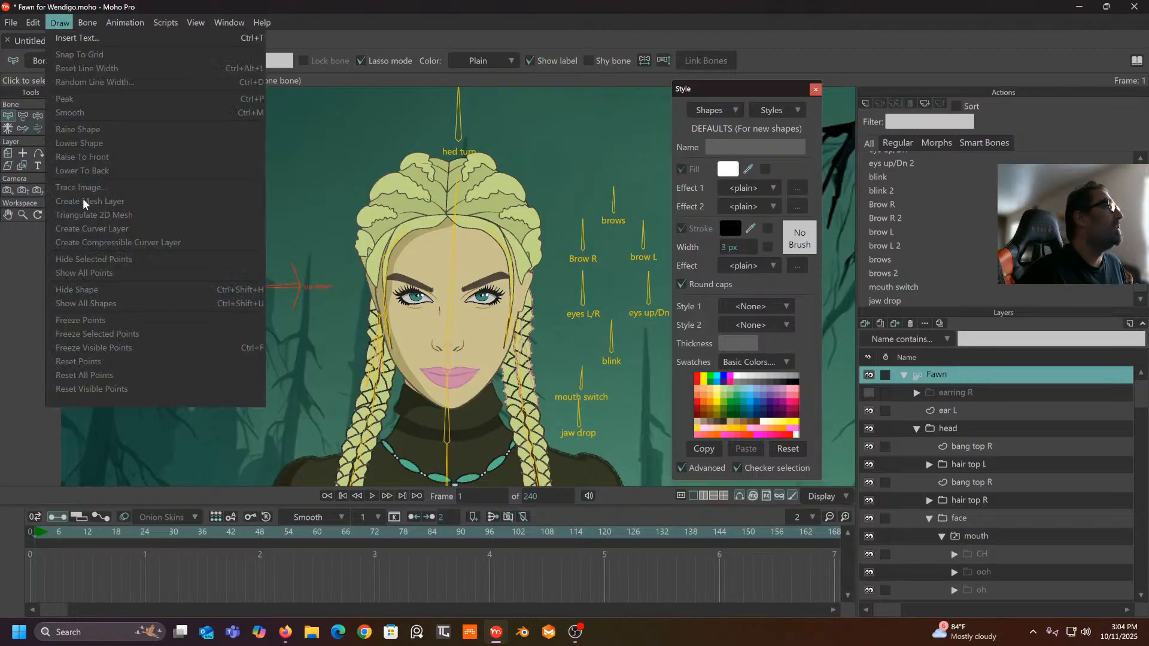
click(17, 243)
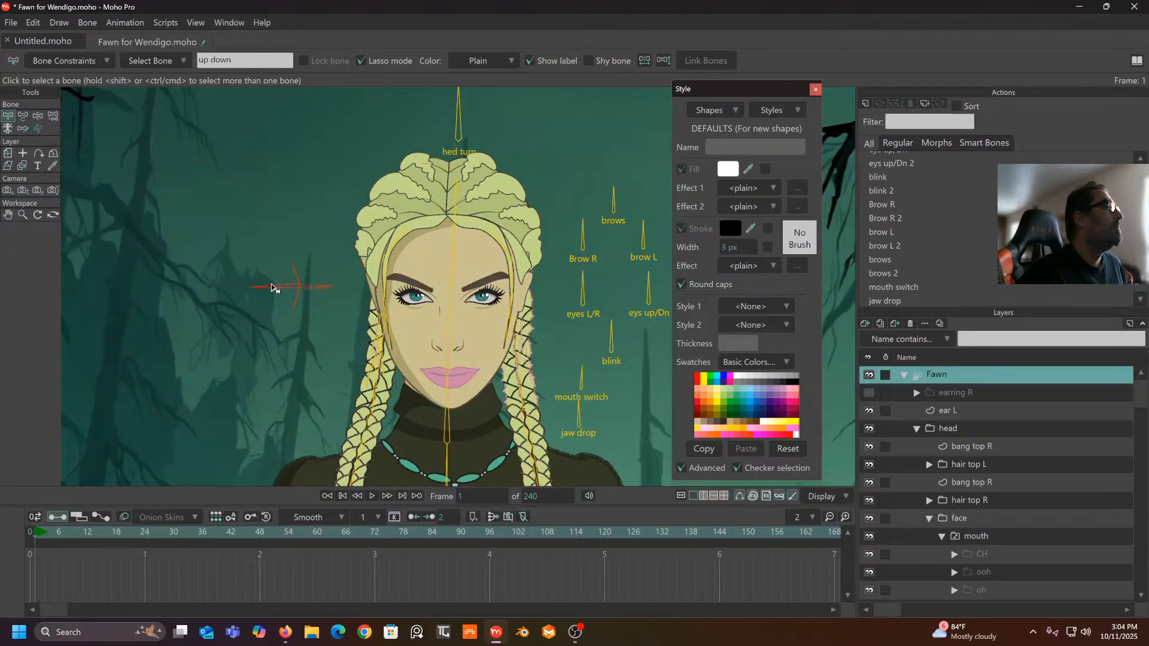
- Make the up down bone a smart-bone dial with minimum angle -70 and maximum angle 70
click(270, 228)
click(287, 285)
click(78, 23)
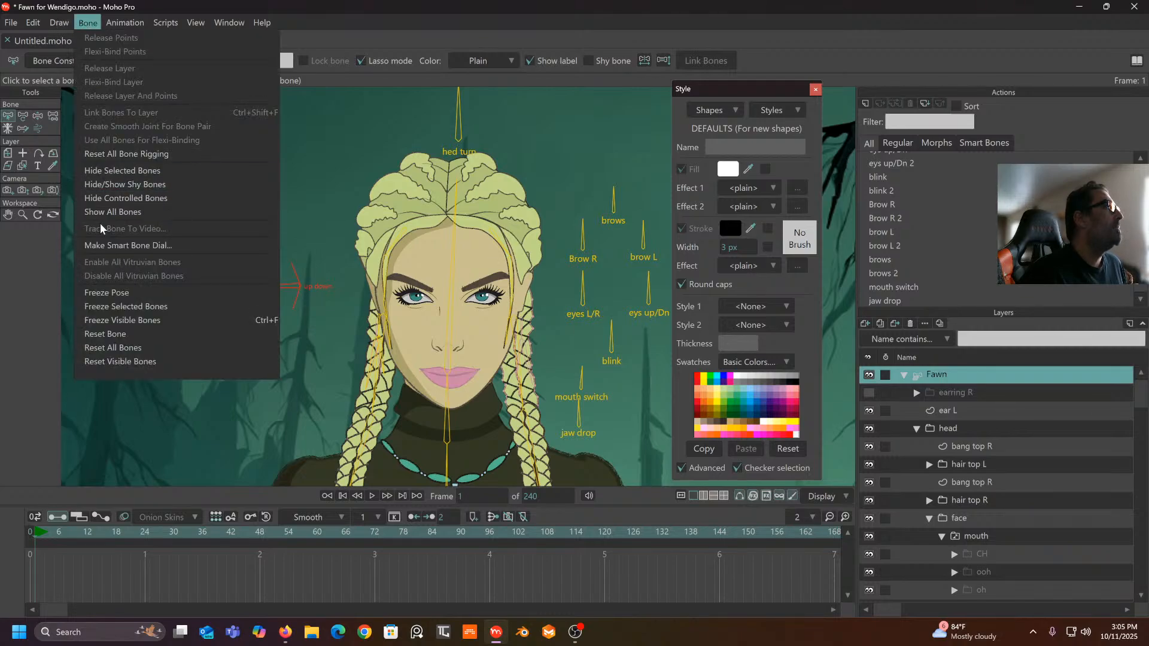
click(110, 245)
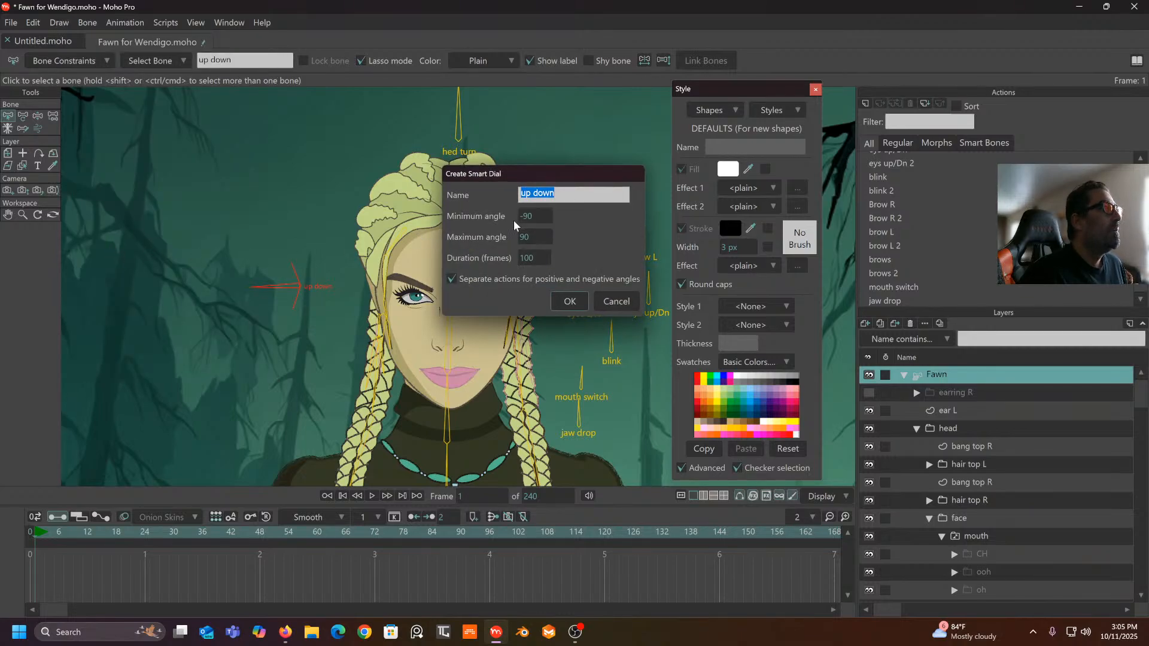
click(538, 218)
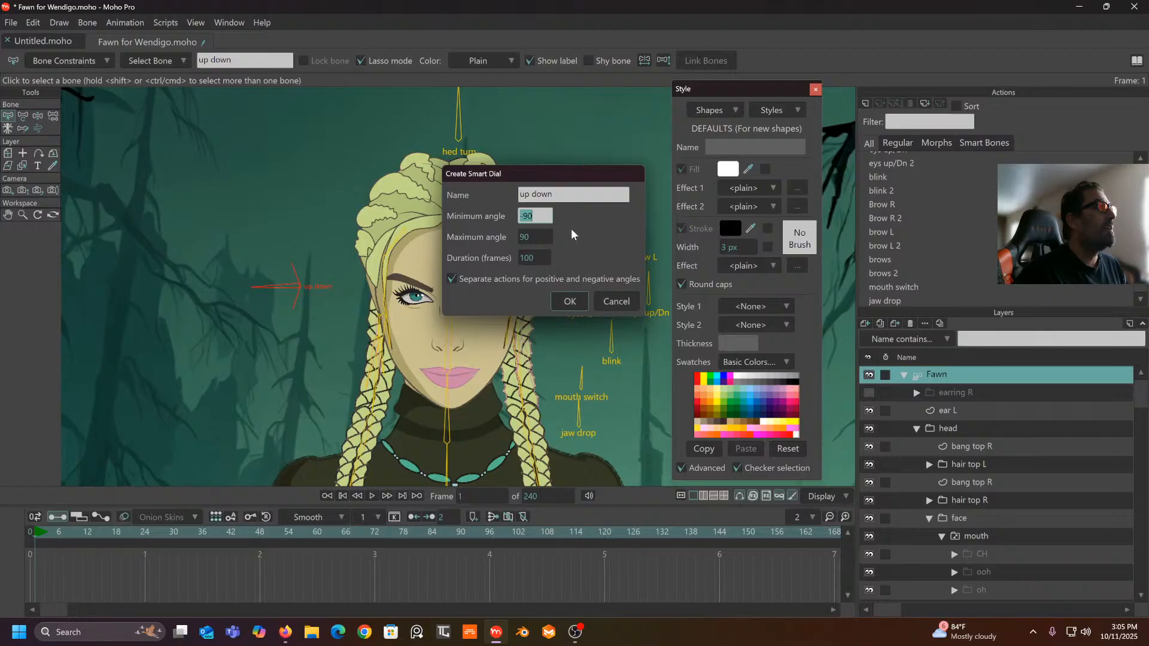
text(-)
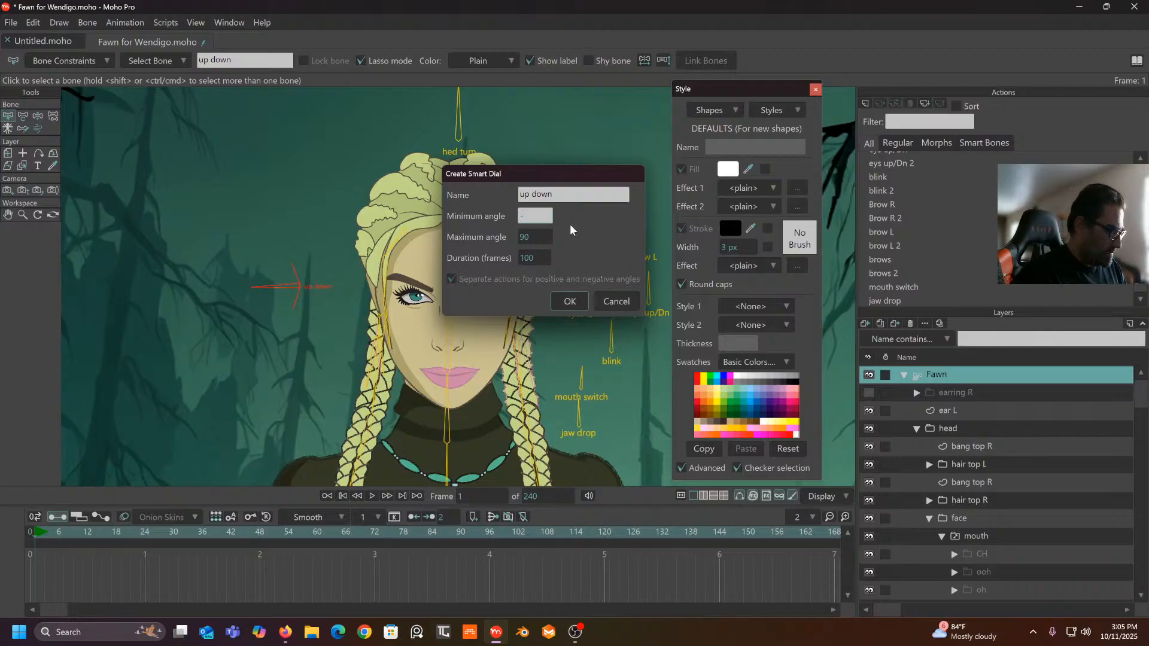
text(70)
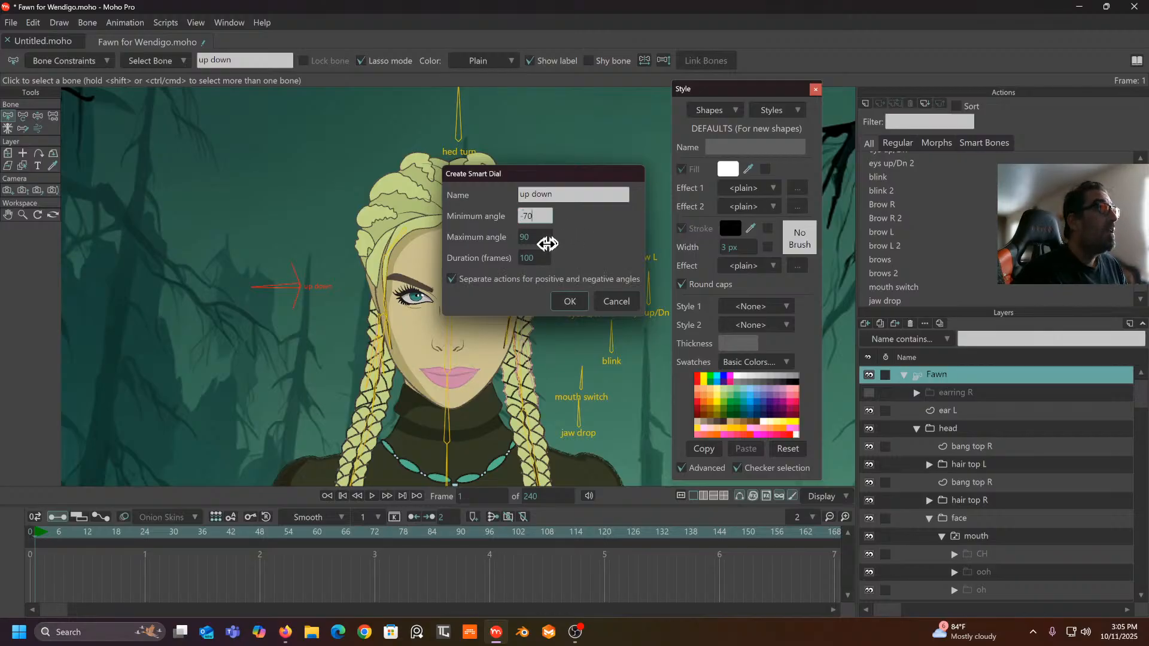
click(536, 237)
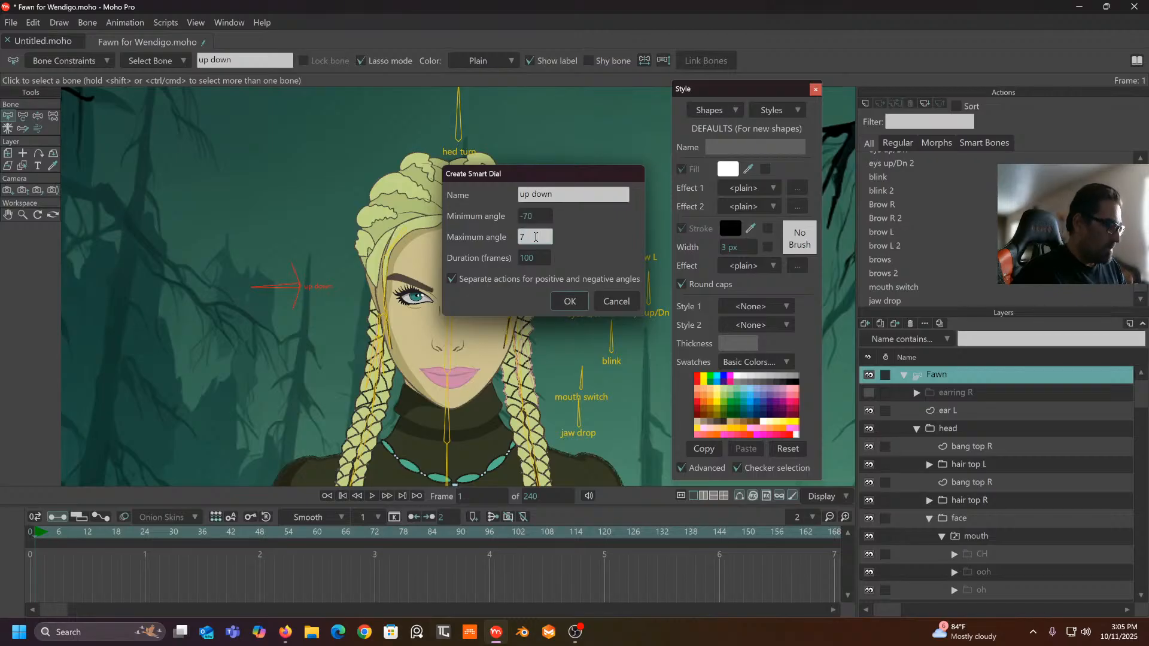
click(584, 241)
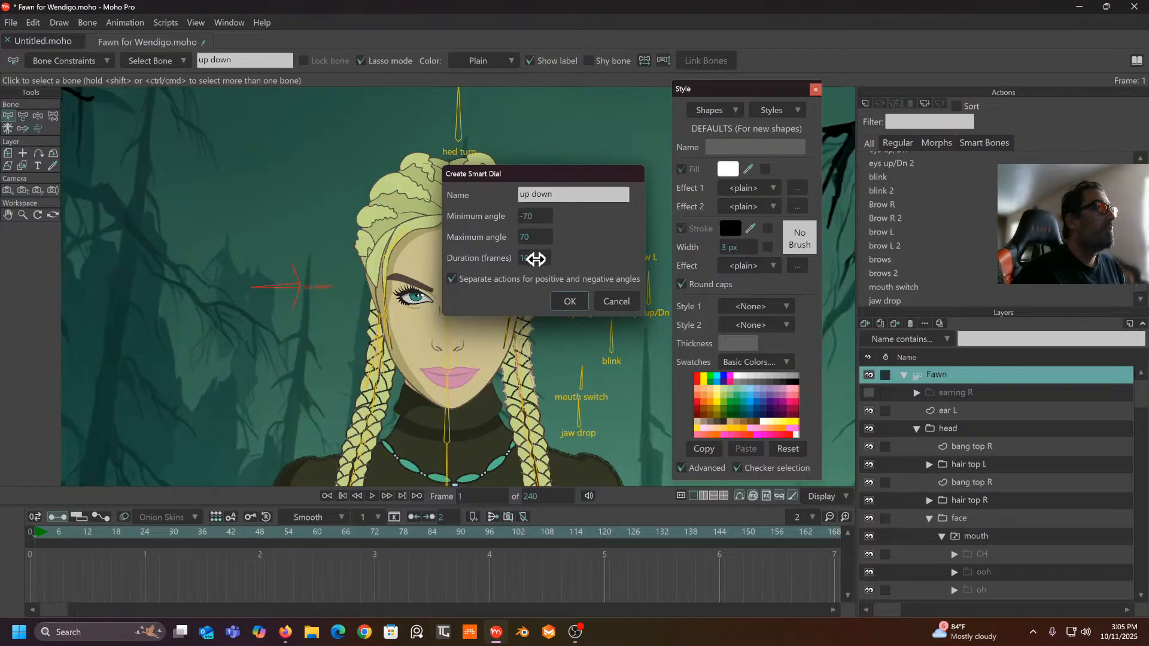
click(569, 301)
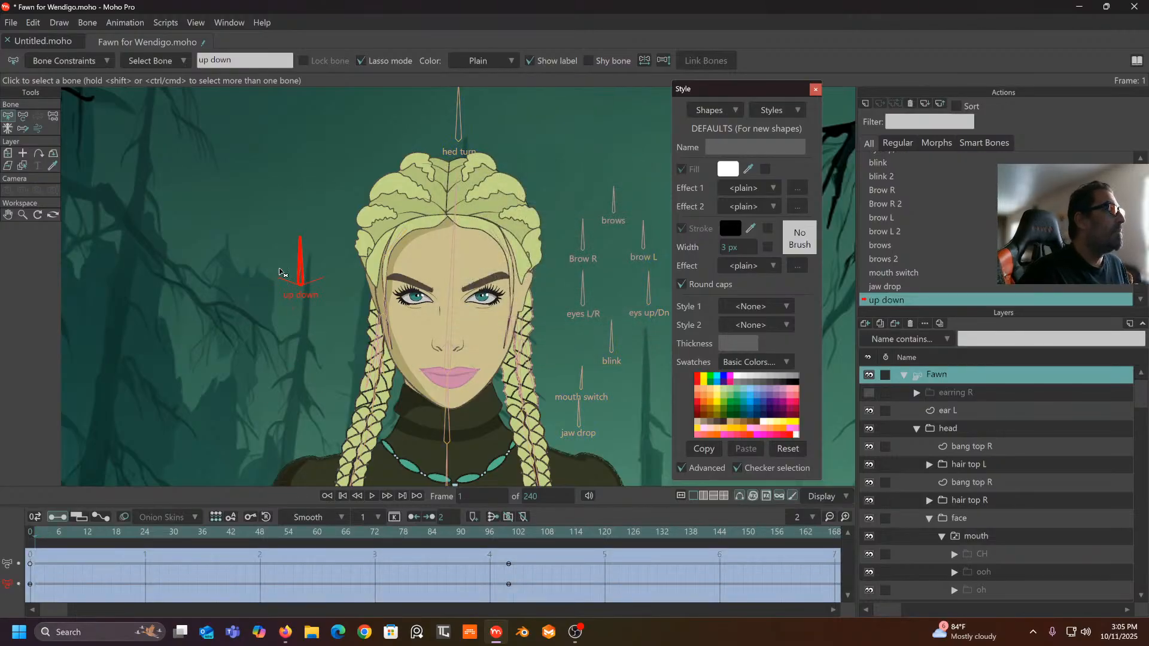
- With Transform Bone active, scrub the up down action to frame 100, where the bone reaches 160°
click(23, 118)
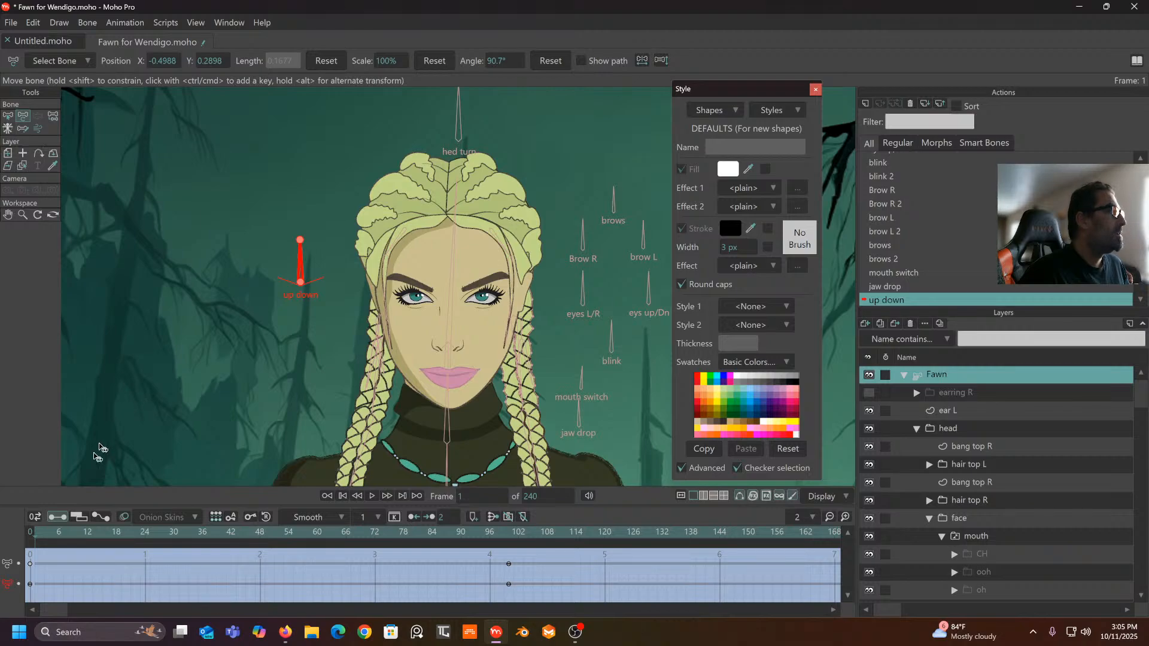
drag(42, 533, 149, 529)
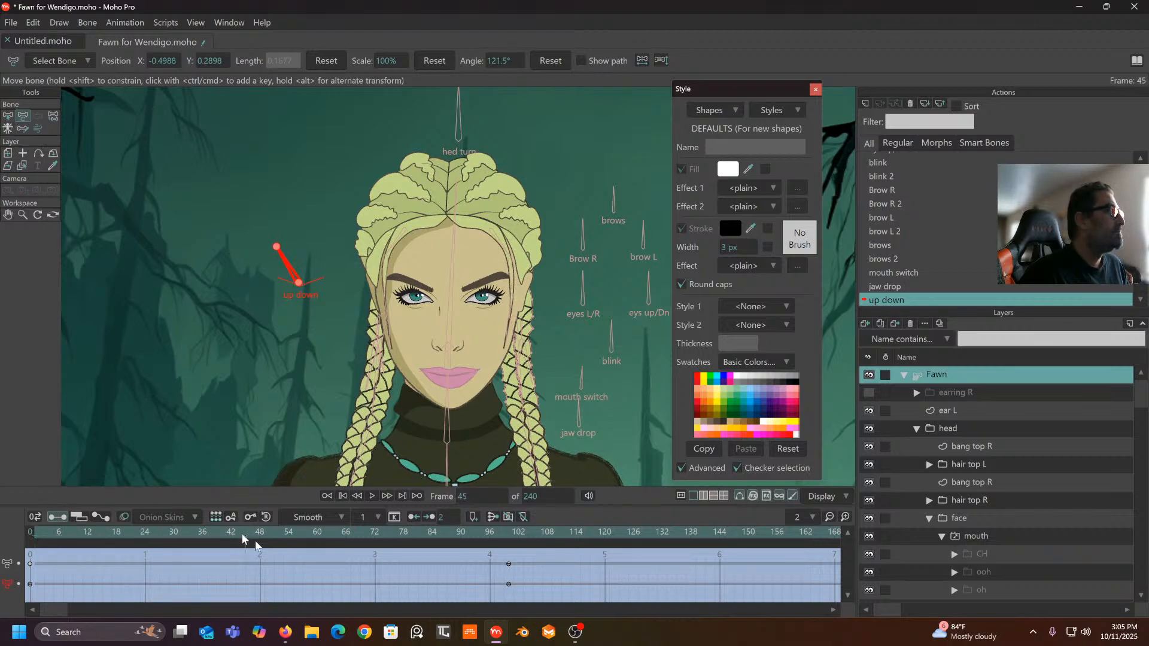
drag(243, 536, 527, 590)
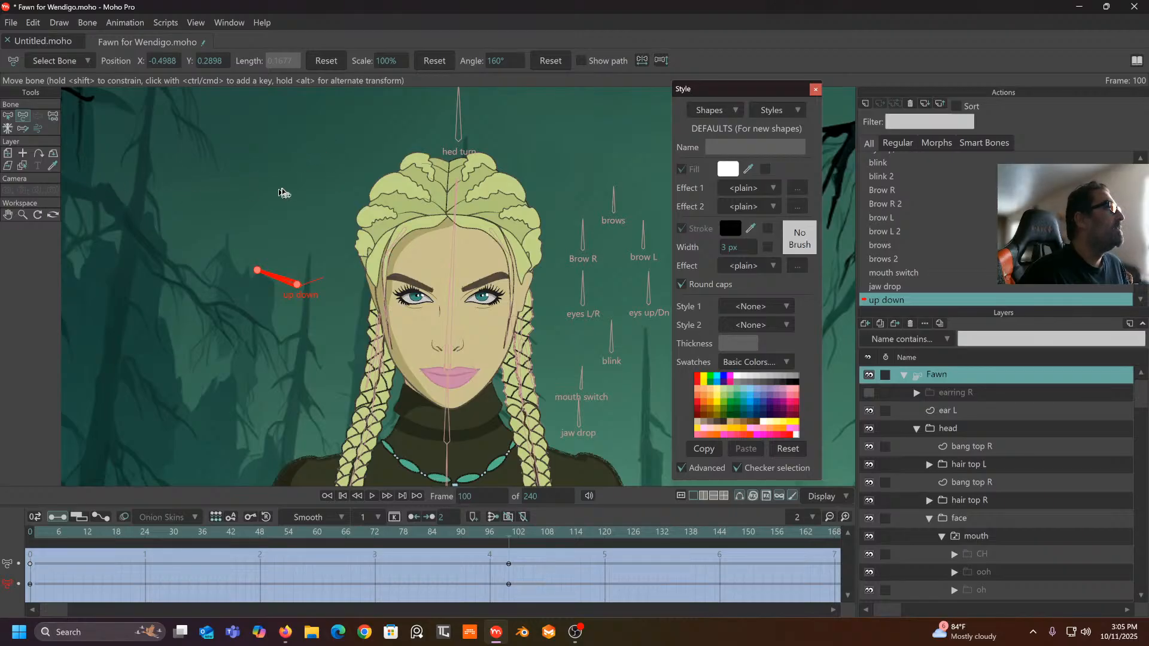
scroll(989, 446, down, 1)
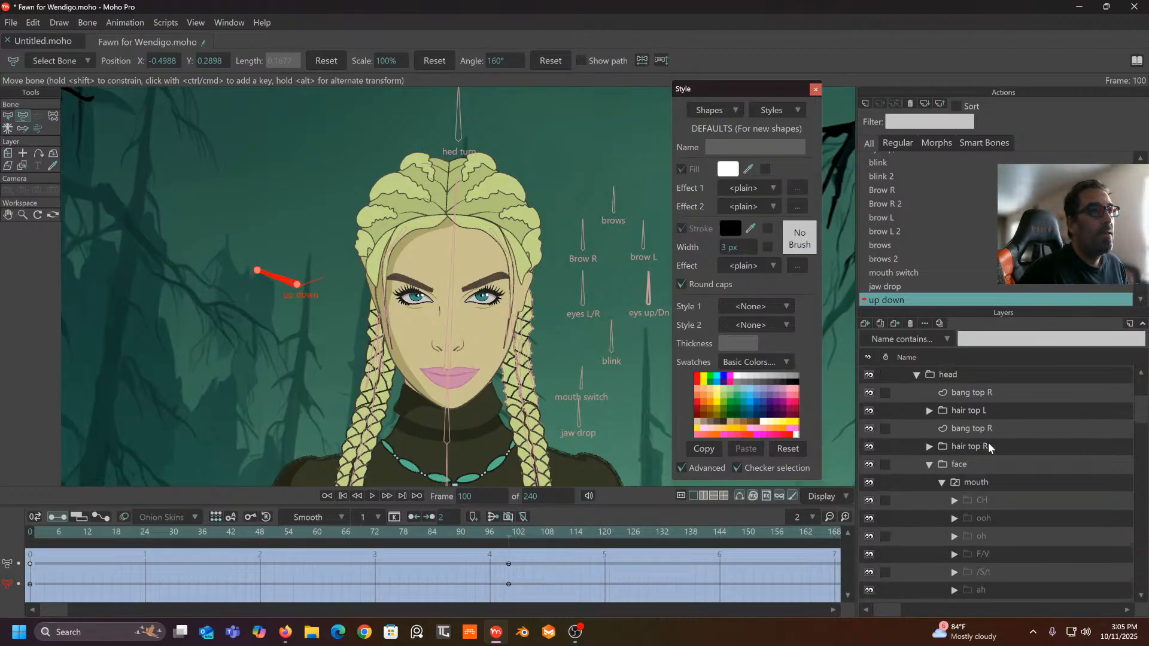
scroll(989, 446, down, 1)
scroll(983, 464, down, 1)
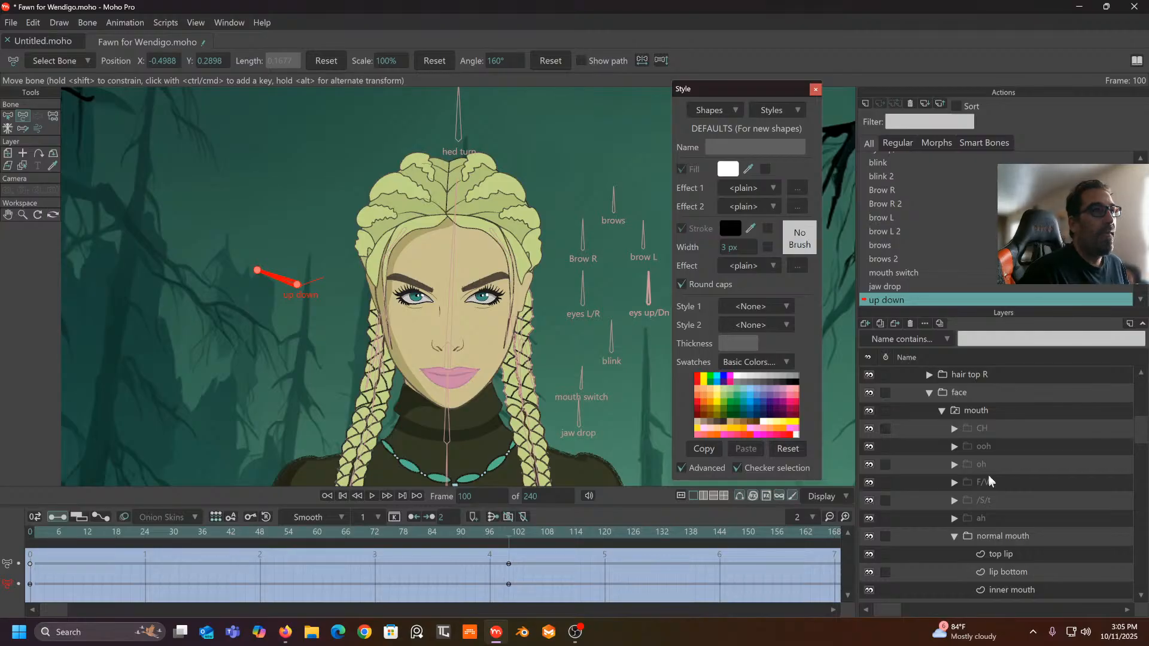
- Move the mouth layer slightly down at frame 100
click(975, 413)
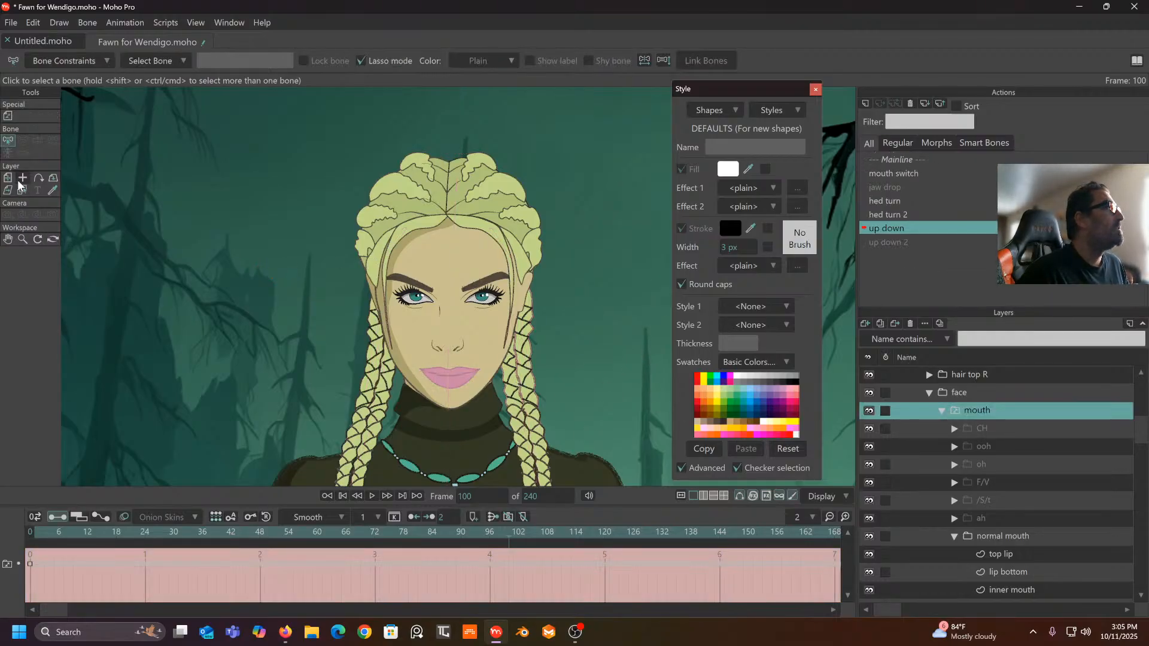
click(7, 178)
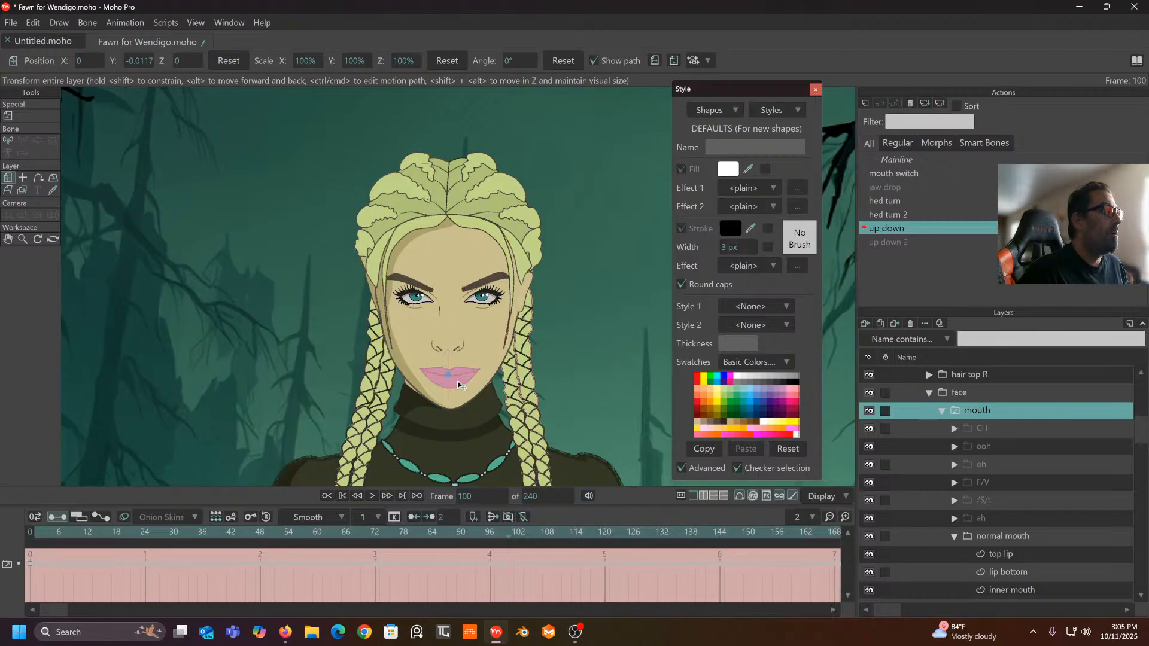
drag(459, 383, 462, 407)
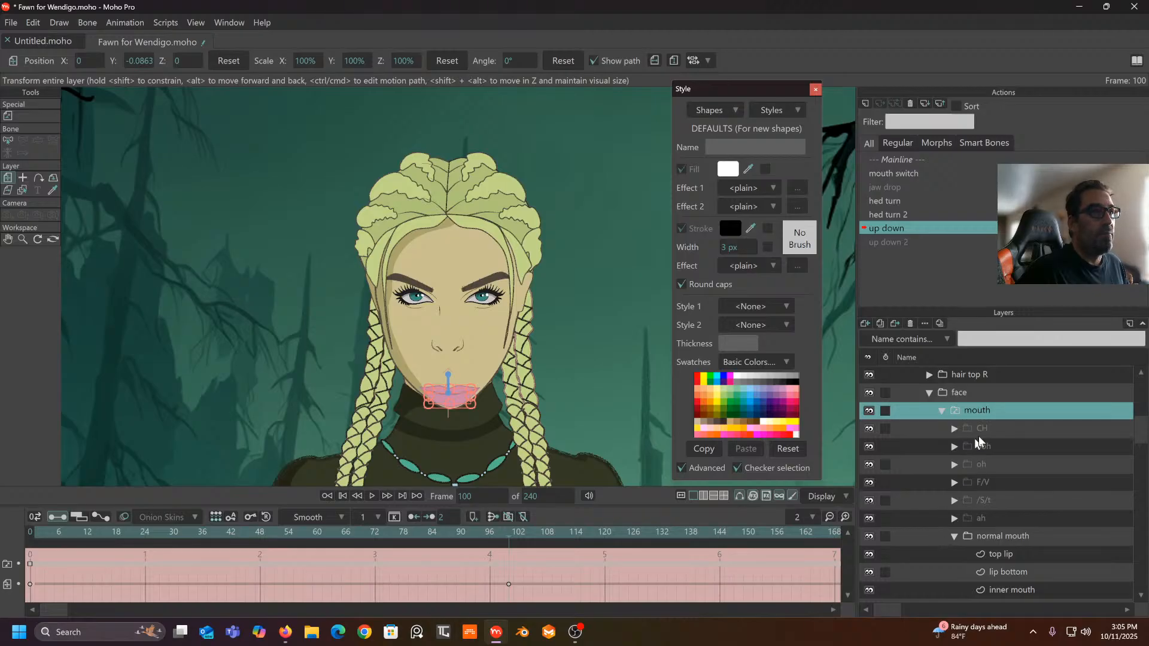
click(942, 412)
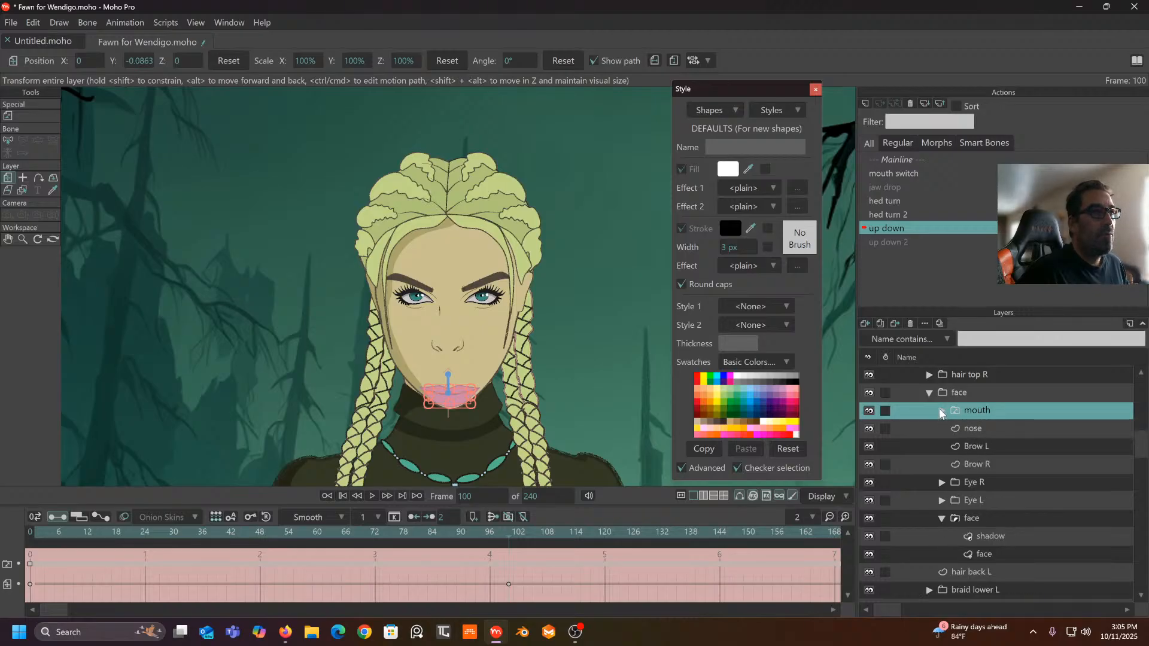
- Move the nose, Brow L, Brow R, Eye R and Eye L layers down together
click(970, 430)
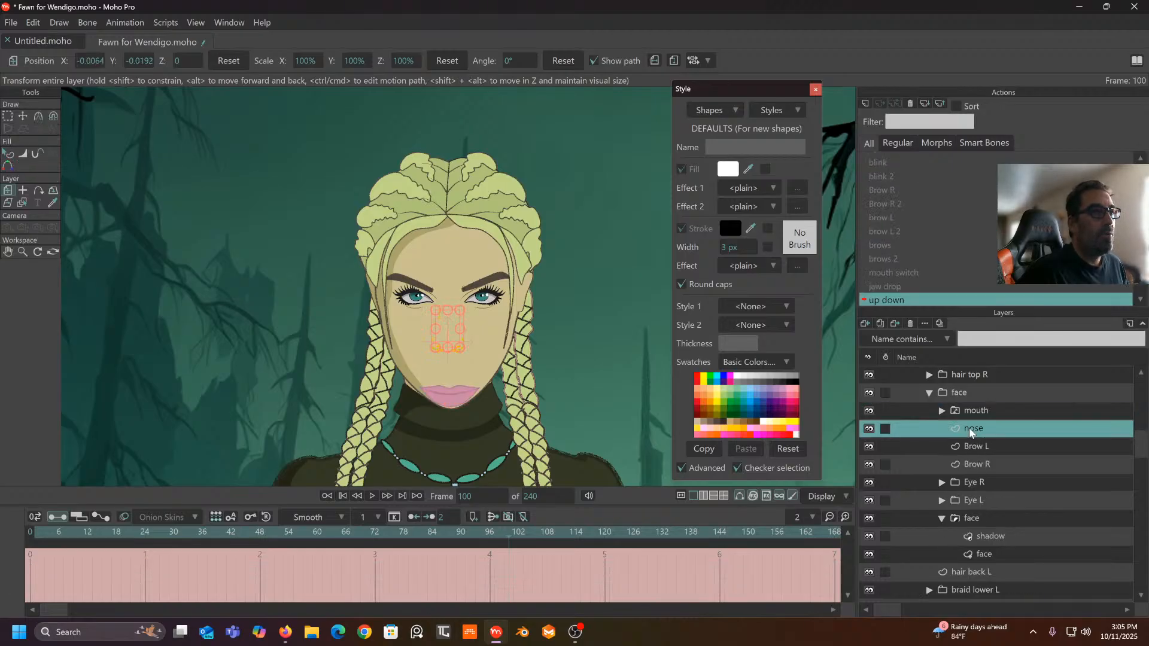
ctrl+click(976, 449)
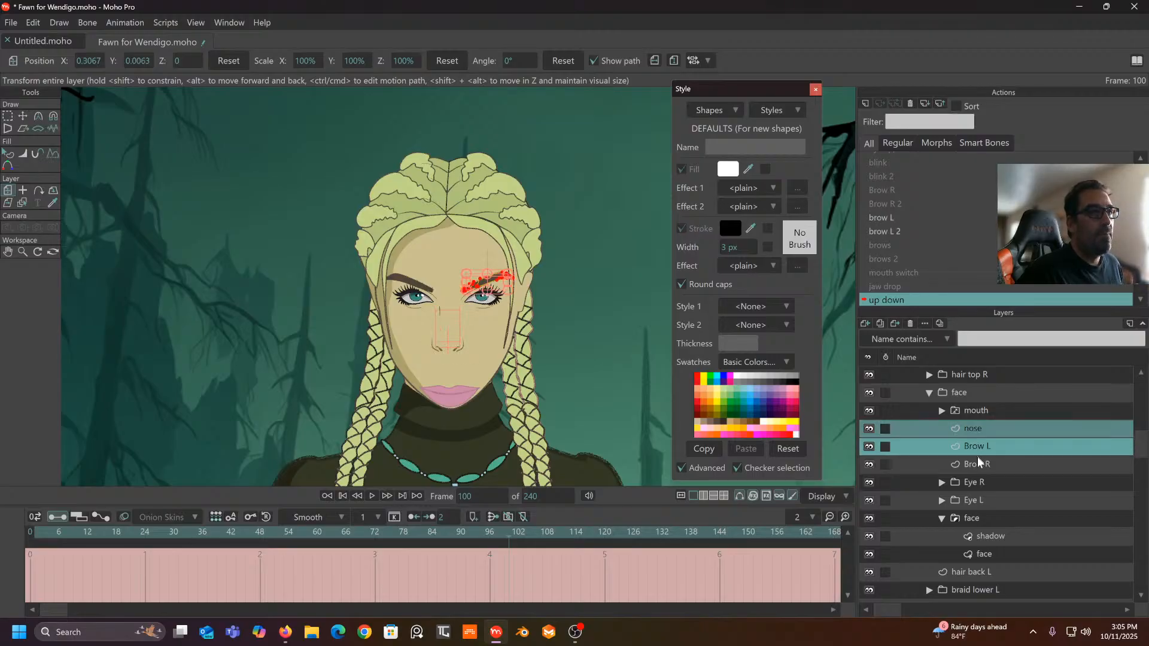
ctrl+click(978, 463)
ctrl+click(974, 481)
ctrl+click(980, 500)
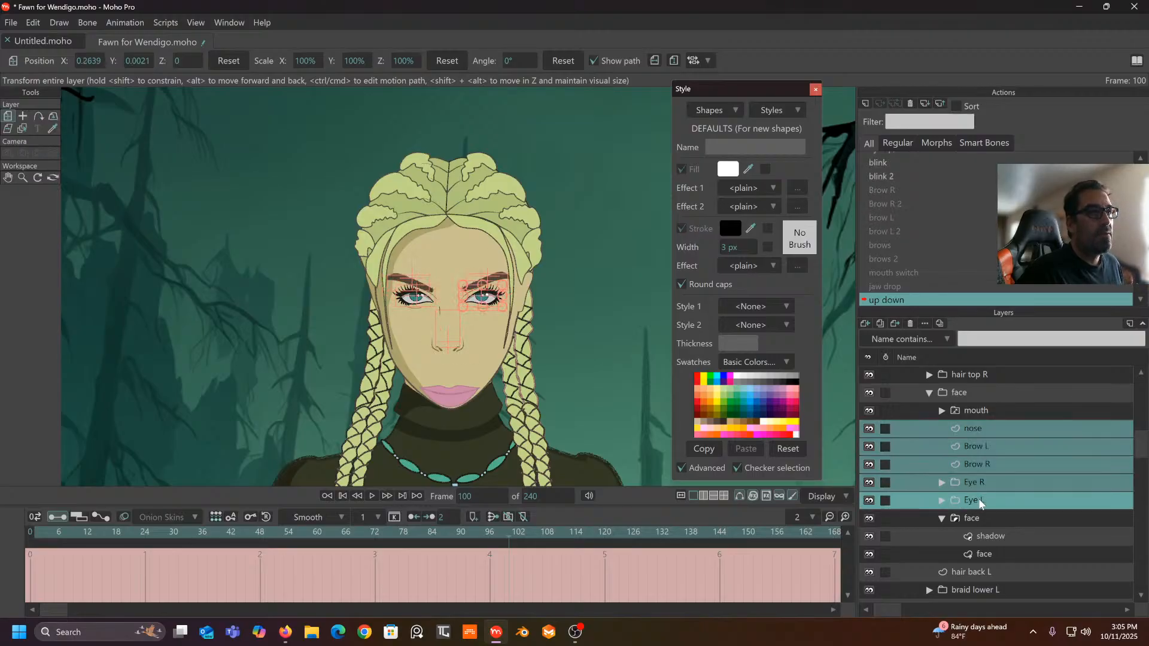
drag(452, 295, 456, 319)
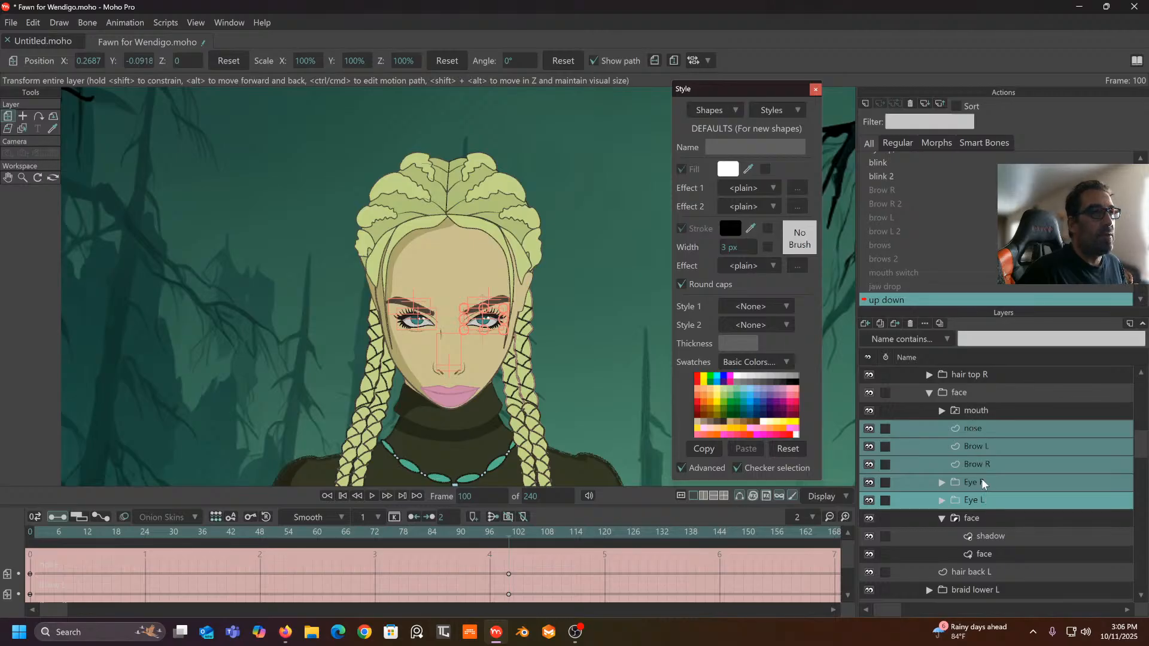
click(987, 554)
- With a 0.21 magnet radius, pull the face's chin down and nudge both jaw sides outward
drag(650, 337, 633, 242)
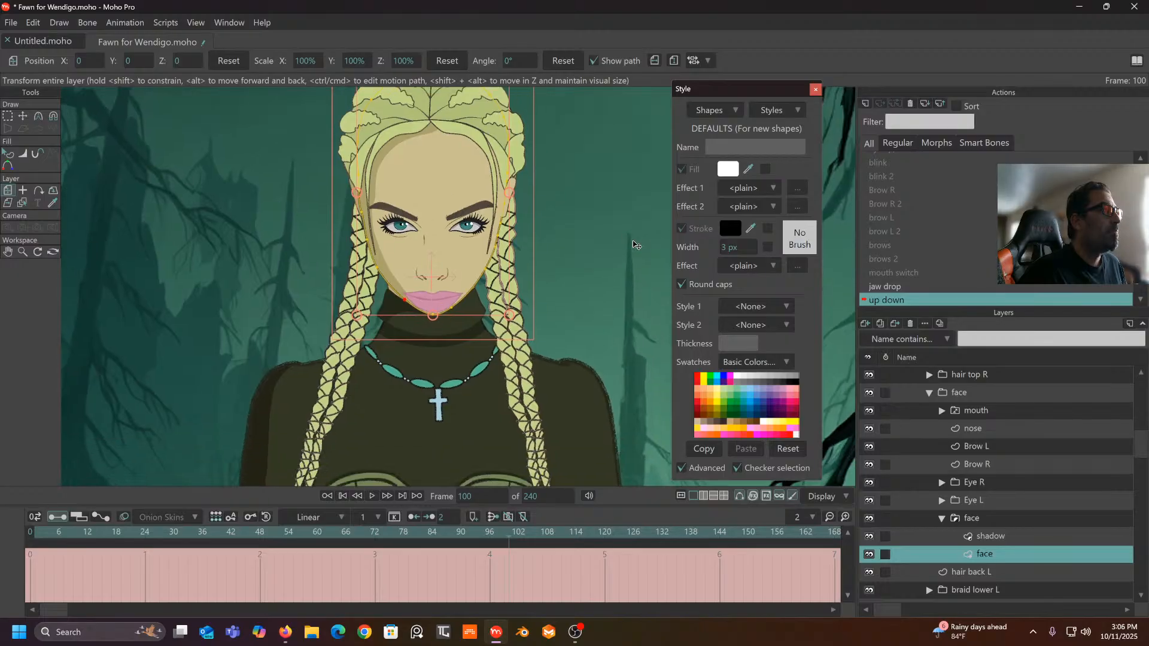
scroll(633, 242, down, 1)
scroll(517, 257, up, 3)
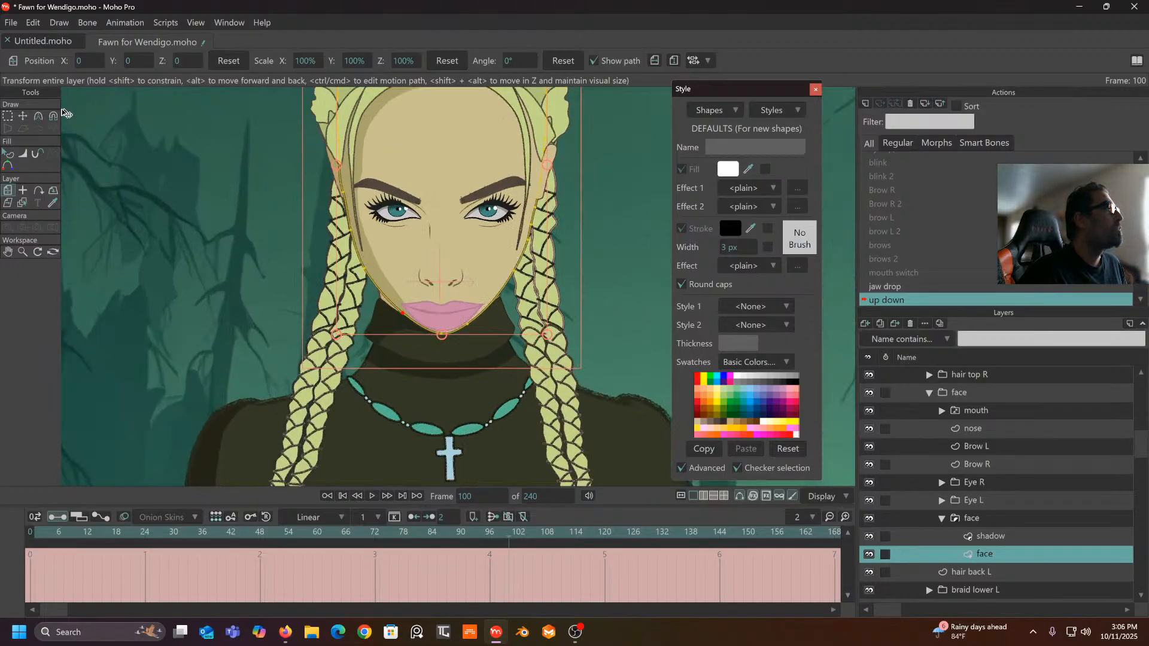
click(54, 115)
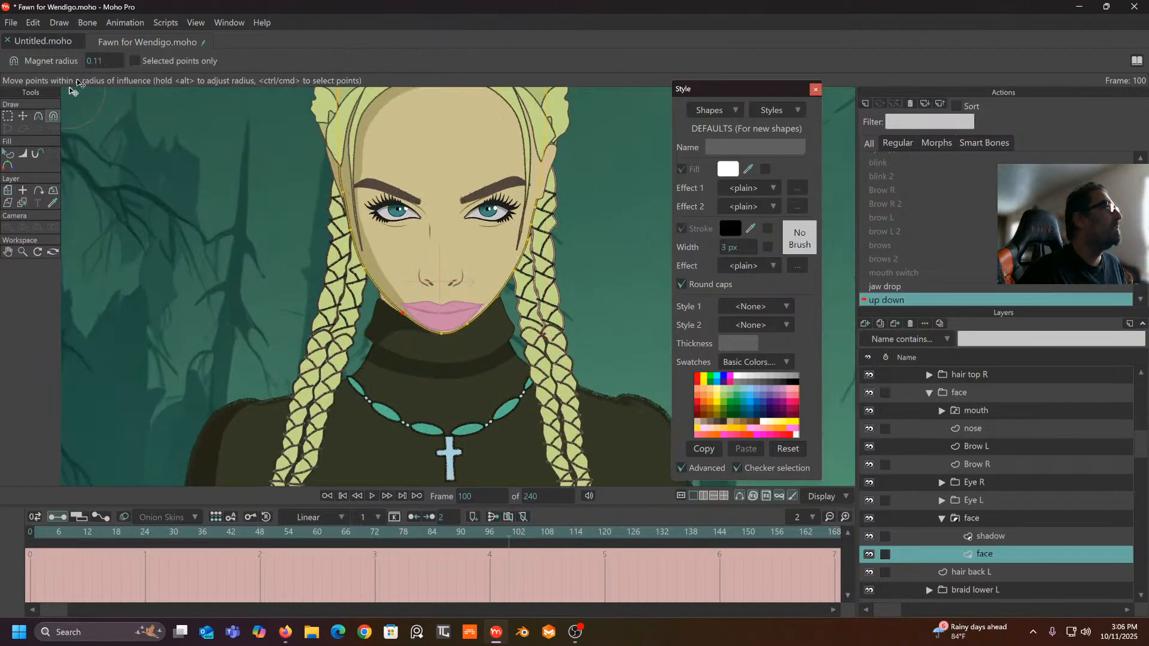
drag(97, 60, 159, 65)
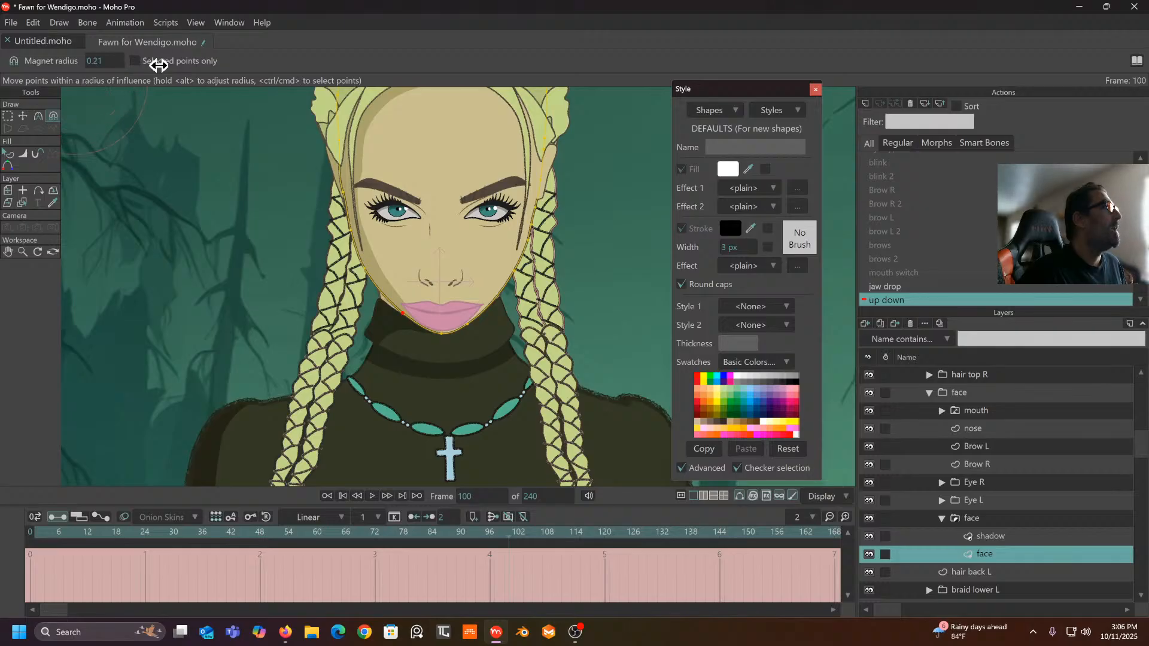
drag(440, 336, 481, 327)
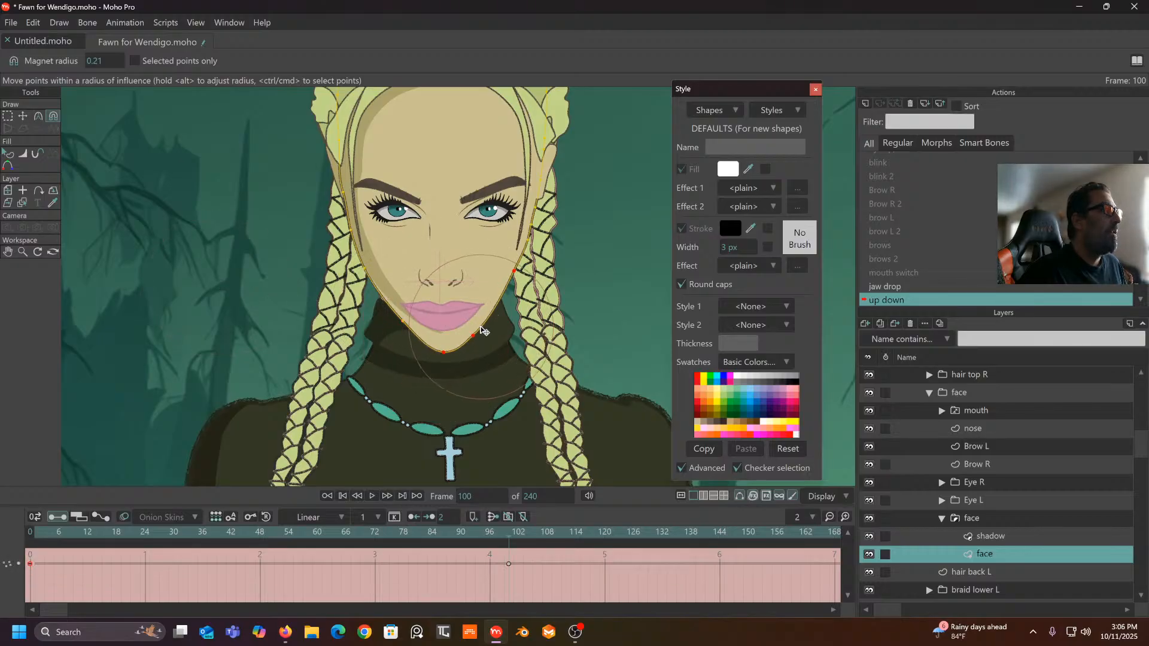
drag(410, 328, 407, 328)
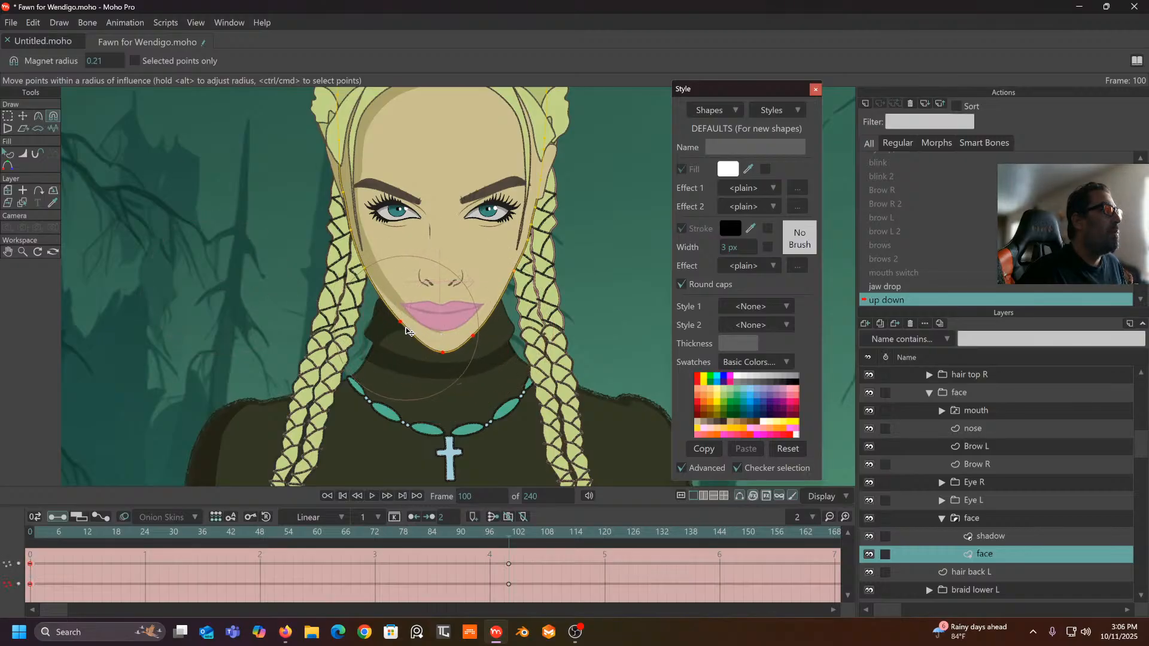
drag(479, 330, 484, 337)
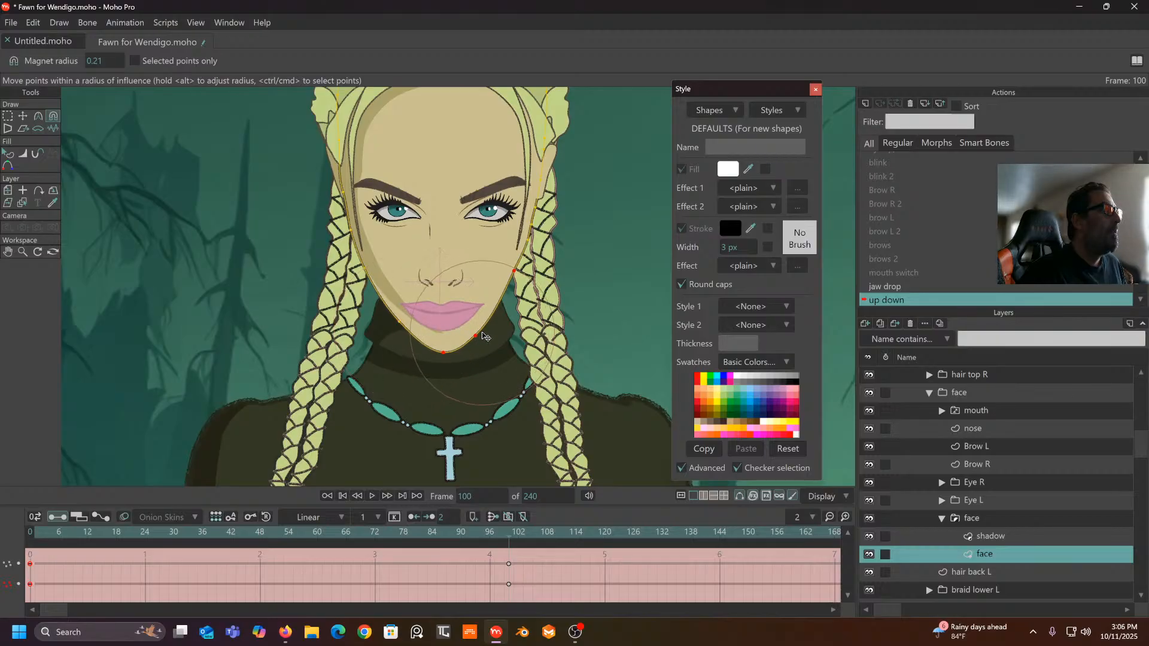
- Magnet-pull the top and upper sides of the face outline down under the hair
click(7, 116)
click(182, 230)
drag(182, 230, 179, 308)
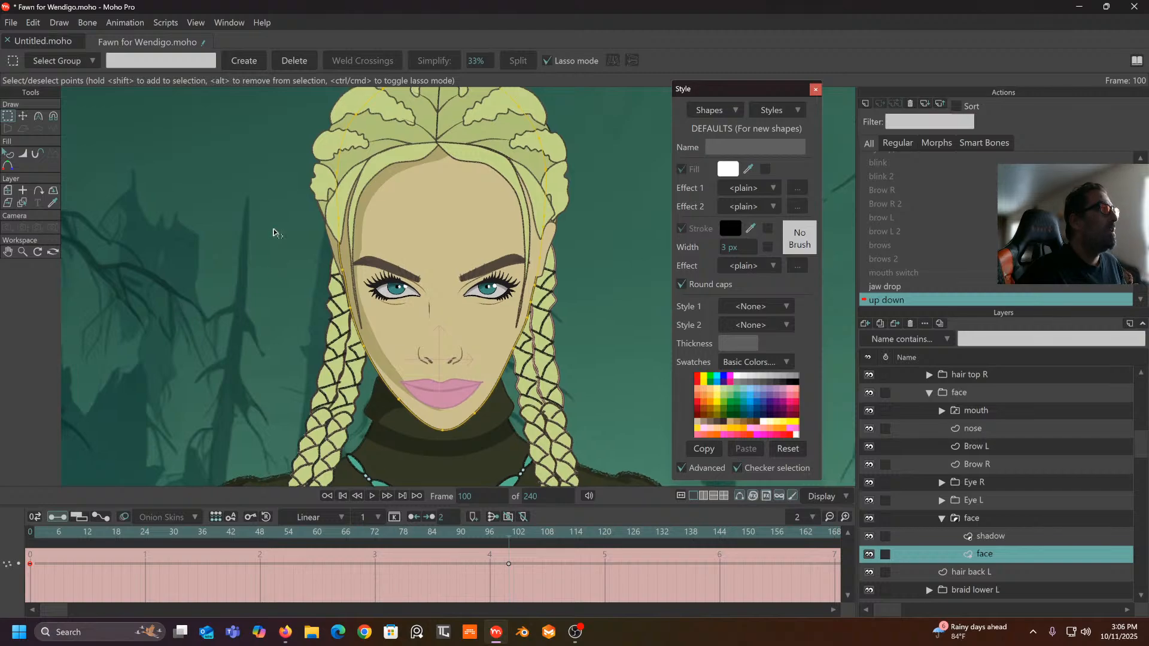
drag(273, 233, 272, 274)
key(t)
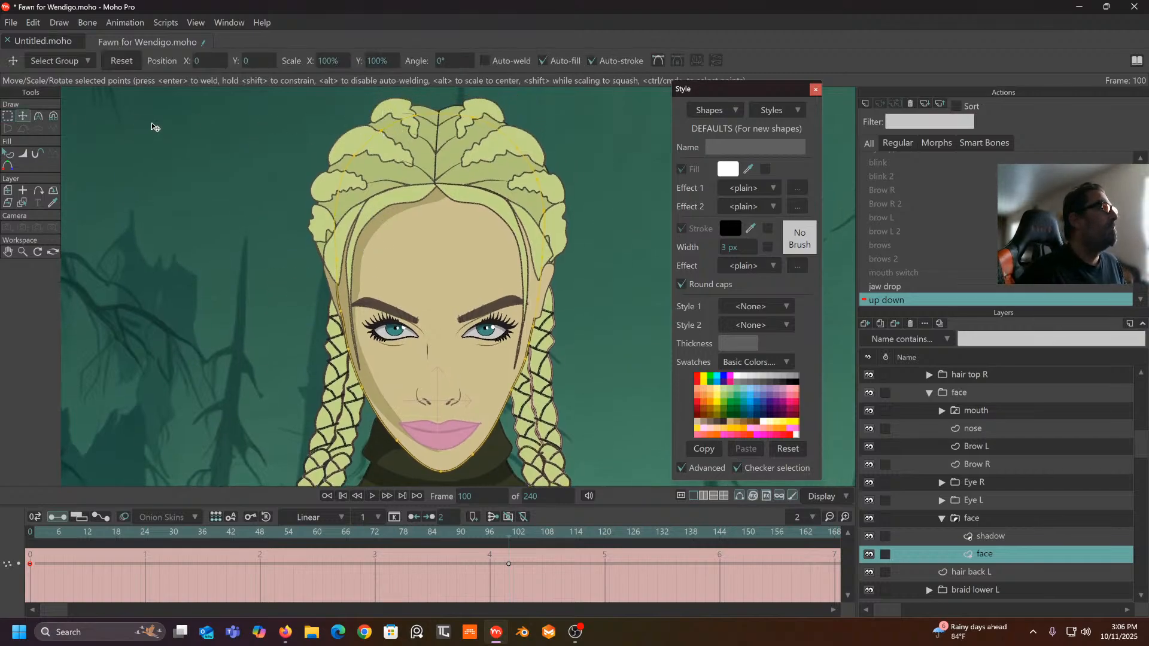
click(54, 117)
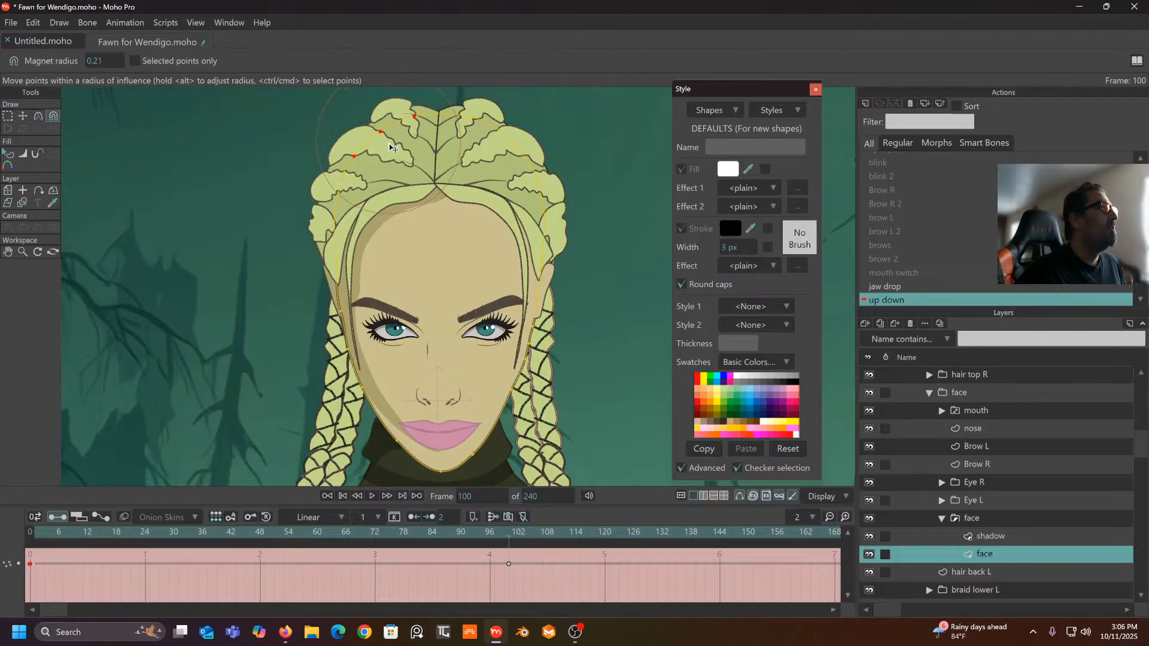
drag(390, 156, 349, 196)
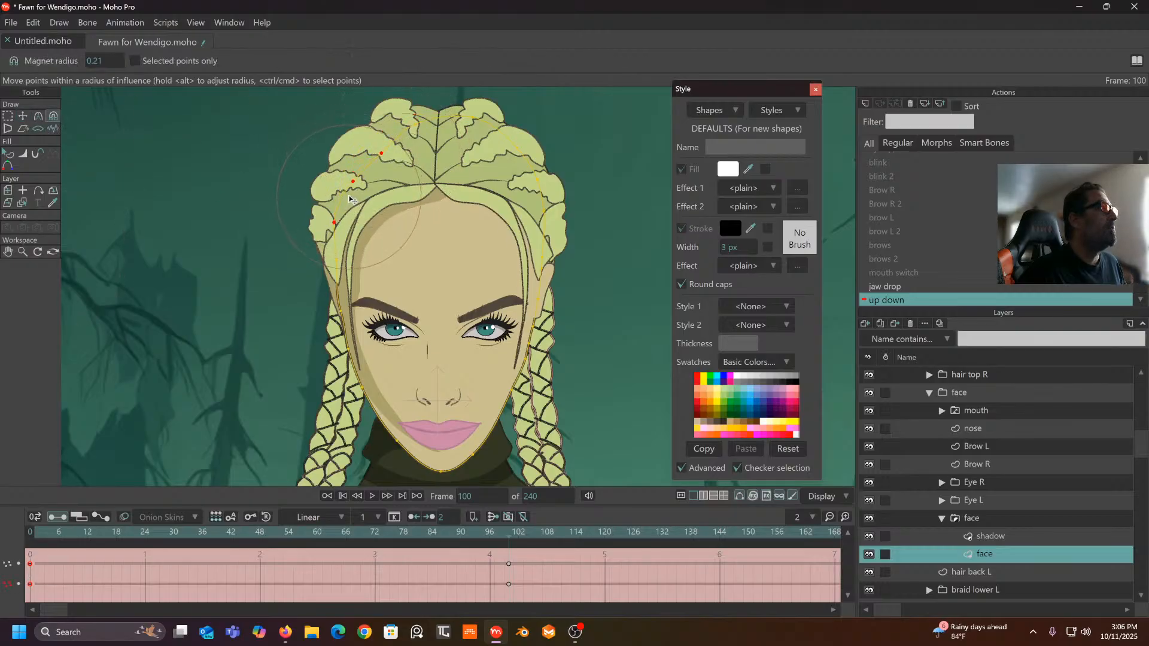
drag(436, 131, 437, 157)
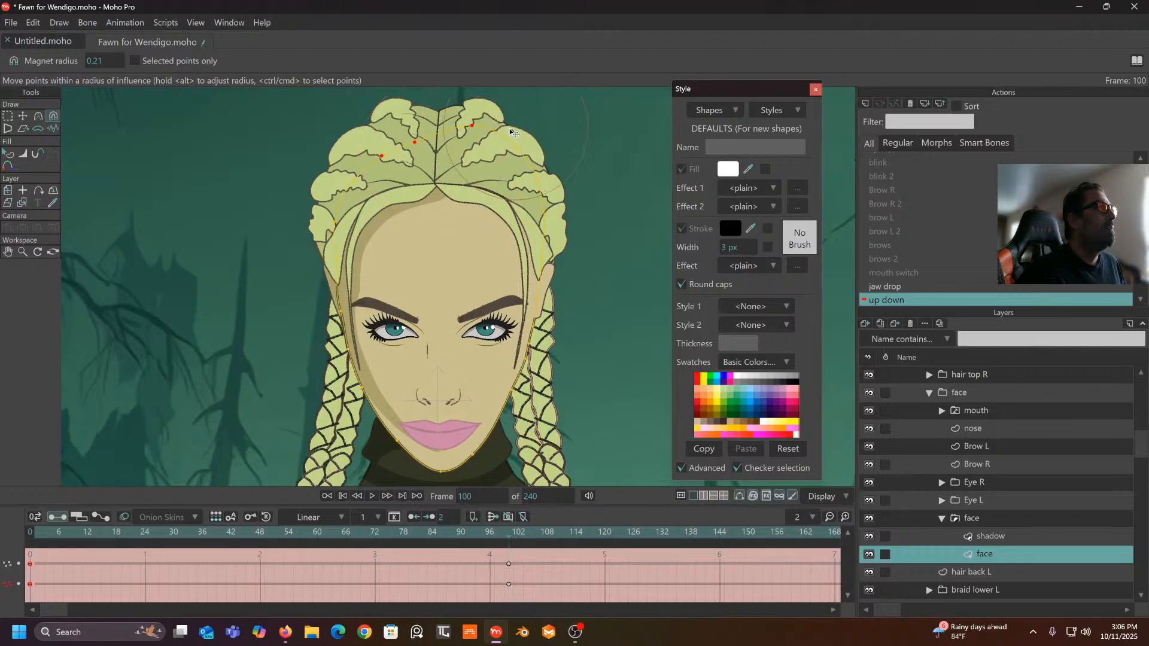
drag(514, 137, 540, 198)
drag(469, 137, 472, 144)
drag(517, 181, 553, 177)
scroll(375, 199, down, 1)
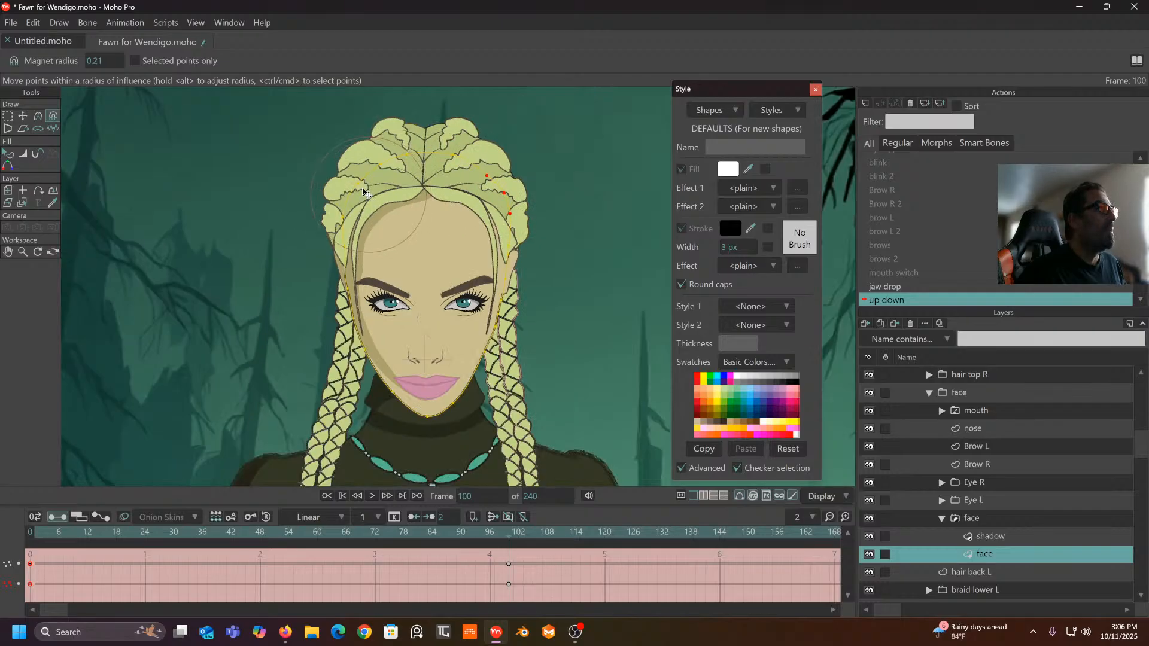
drag(376, 199, 383, 163)
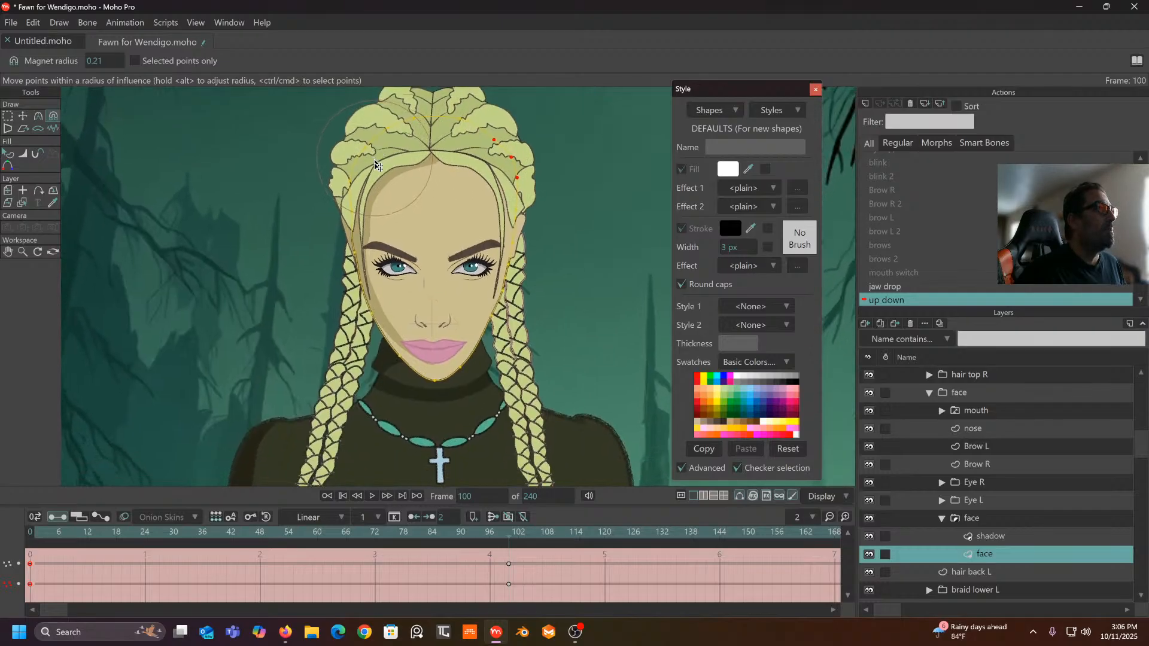
- Magnet-pull the face shadow's cheek and jaw points down
click(992, 537)
scroll(365, 396, up, 2)
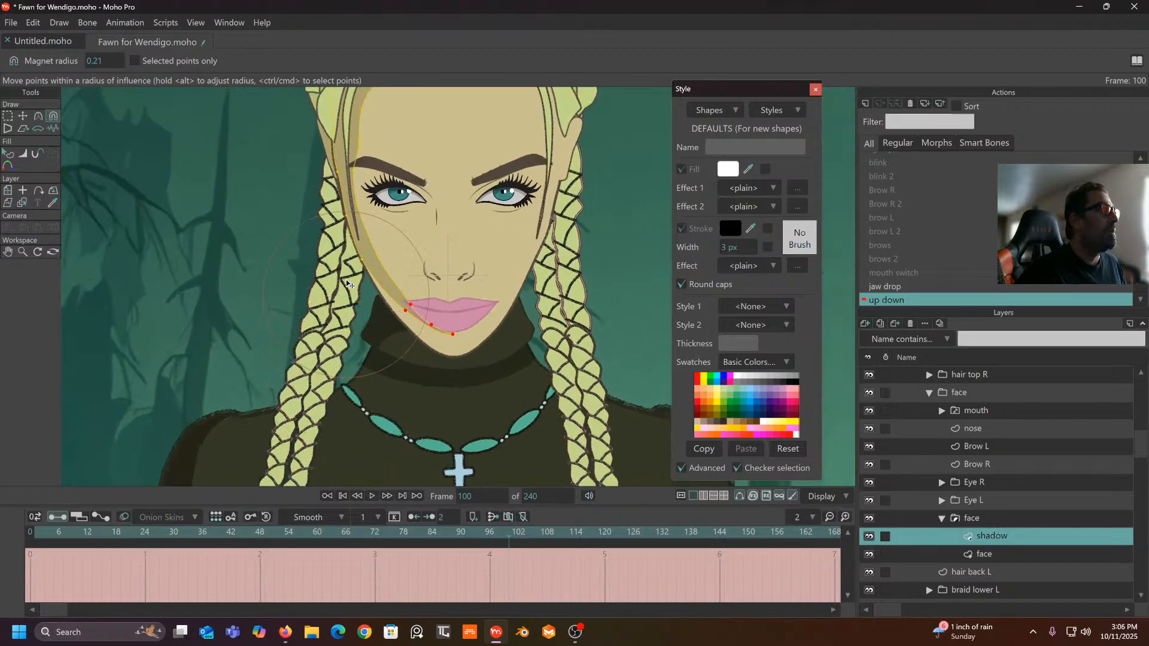
drag(377, 257, 373, 263)
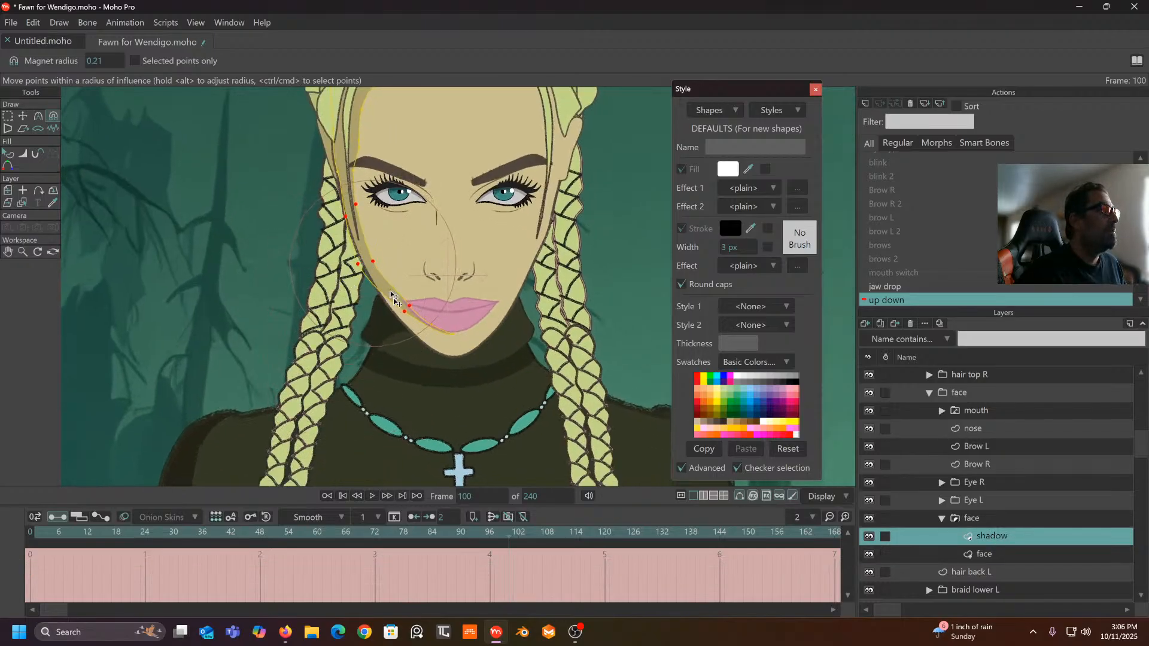
drag(405, 319, 463, 344)
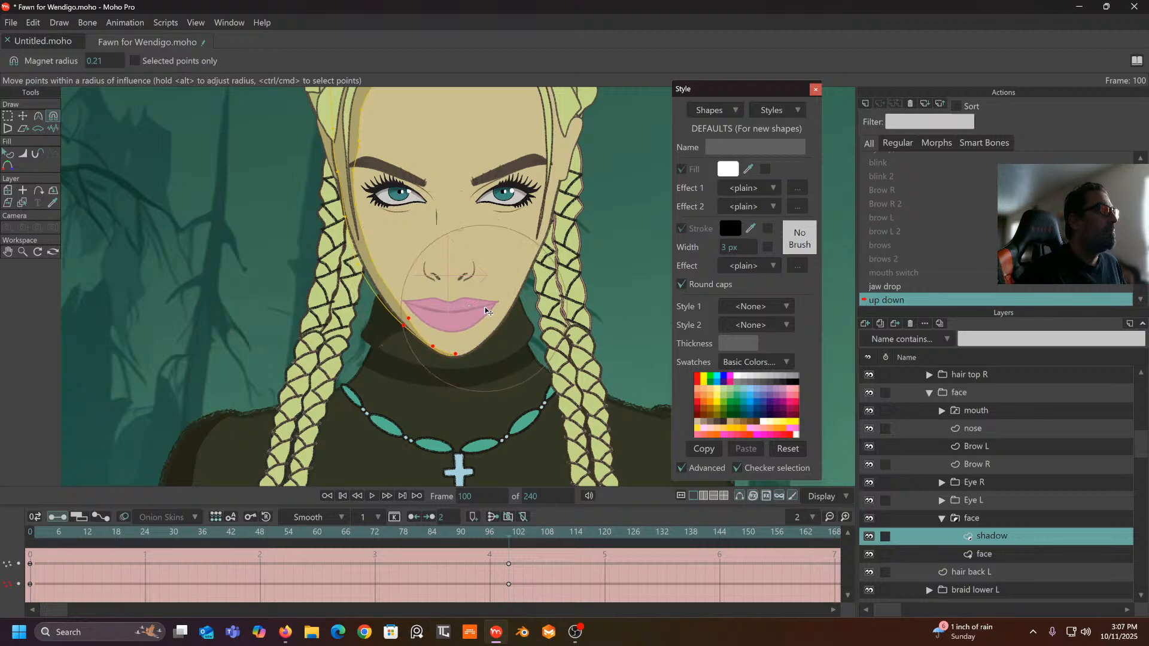
- Move the shadow's chin point down and reshape the chin curvature
click(95, 164)
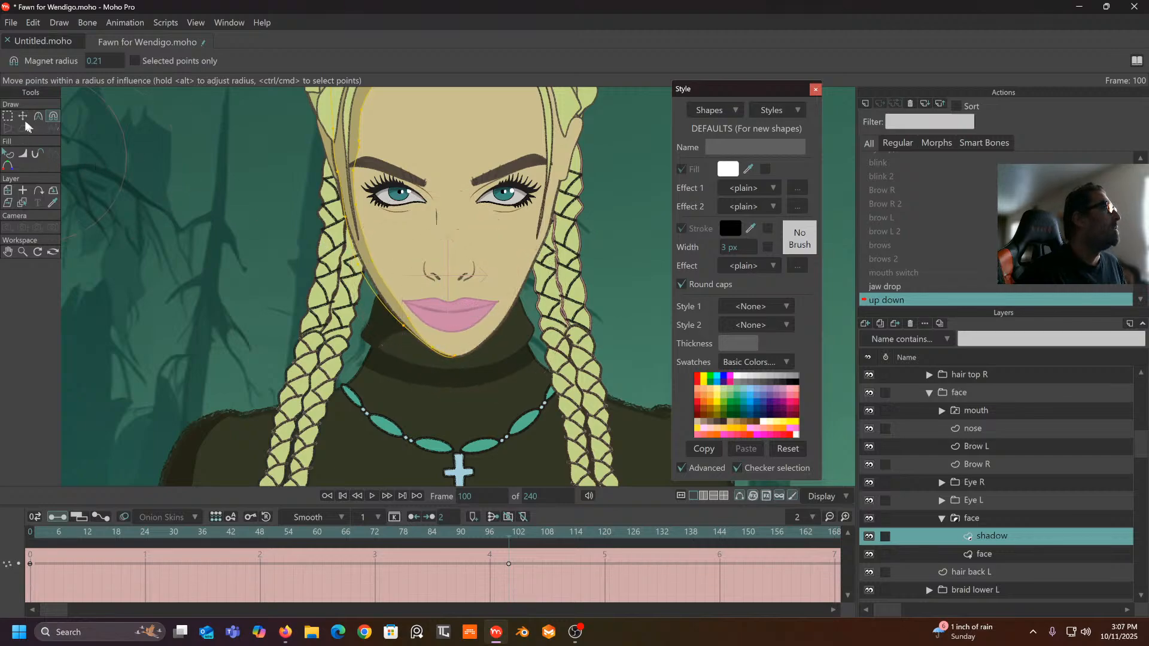
click(23, 116)
click(436, 341)
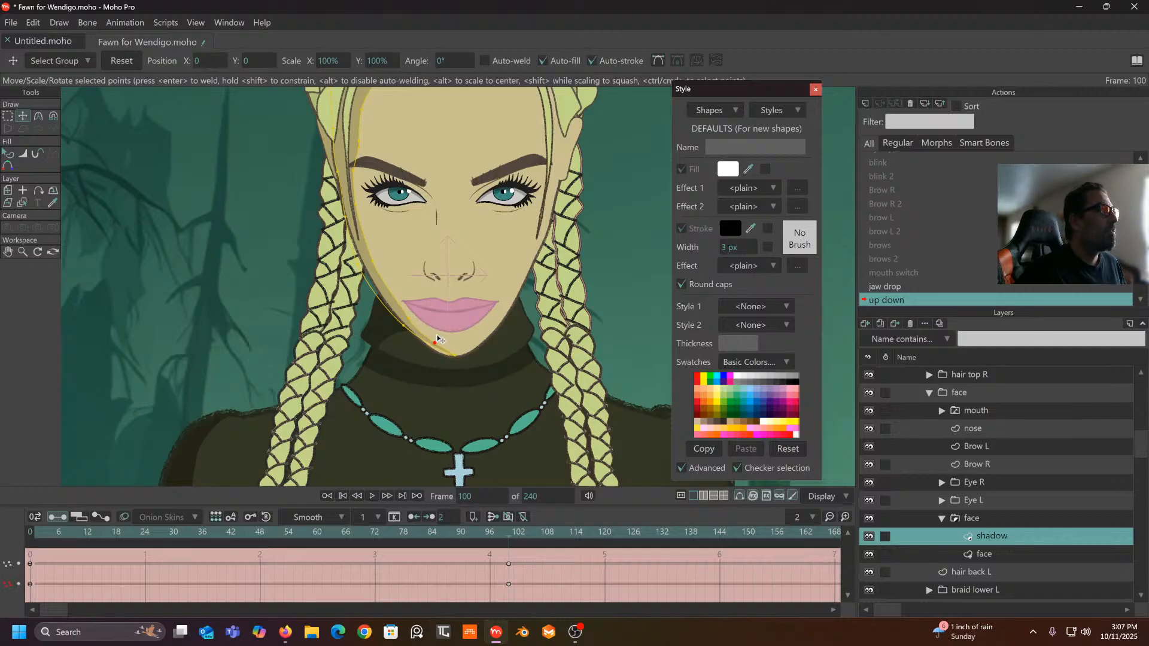
drag(433, 341, 402, 330)
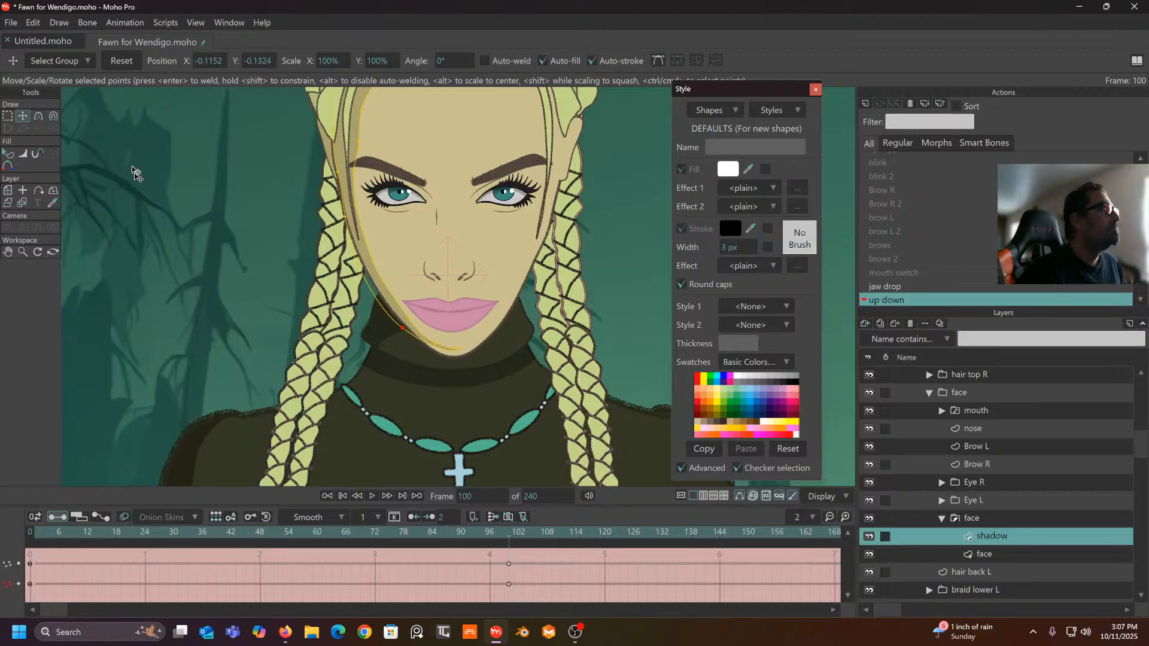
click(38, 117)
scroll(367, 306, up, 3)
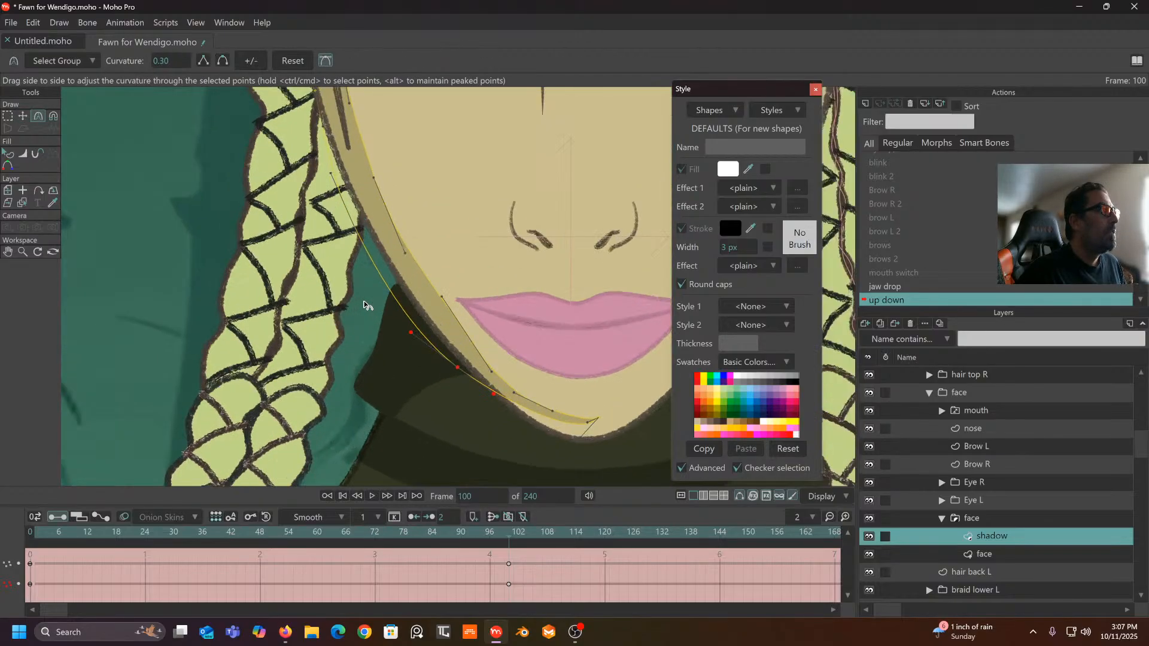
mouse_move(503, 399)
mouse_down()
mouse_move(512, 426)
mouse_move(579, 443)
mouse_up()
drag(512, 404, 421, 349)
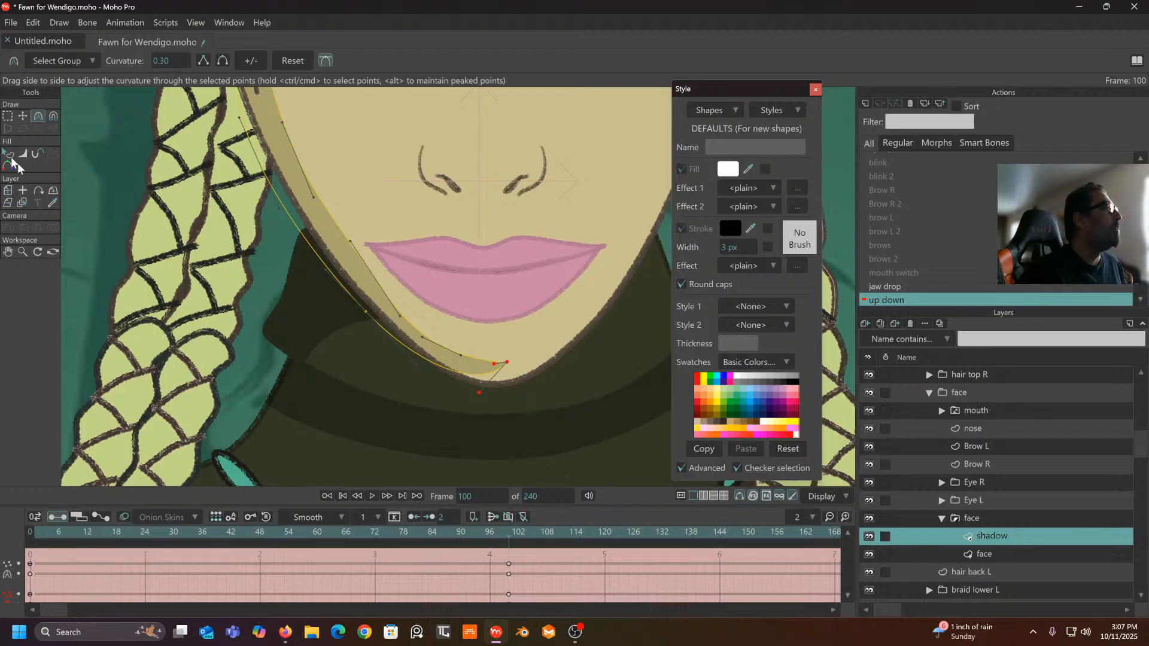
- Lower the shadow's chin and inner points further to smooth the chin curve
click(23, 115)
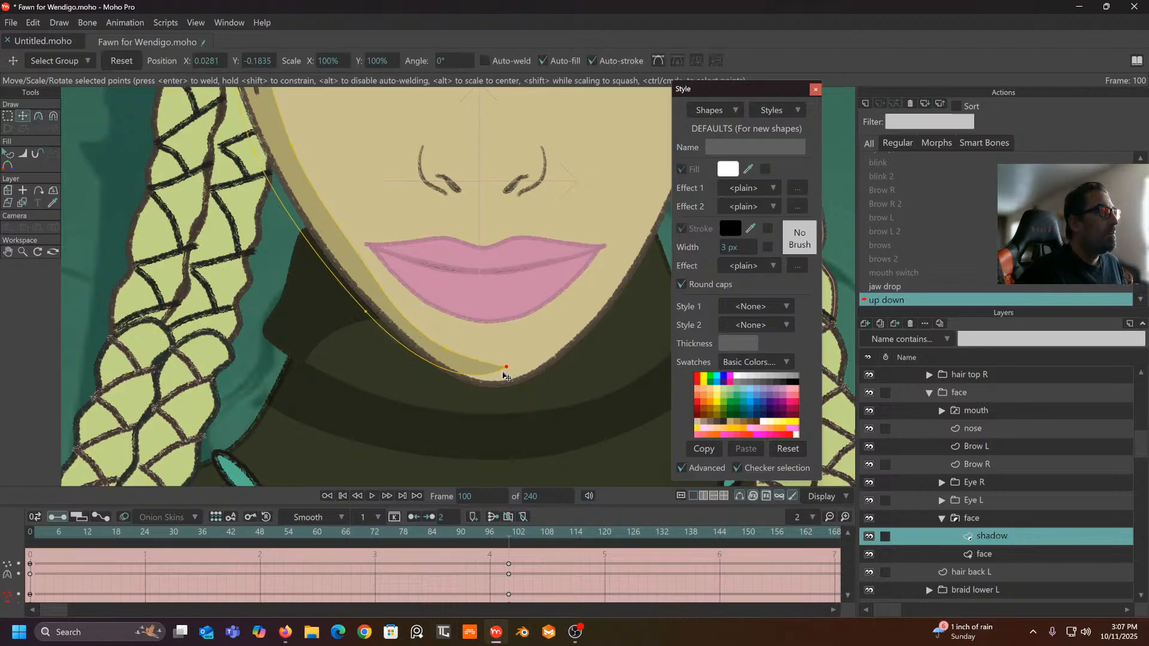
drag(504, 376, 499, 389)
drag(442, 345, 496, 383)
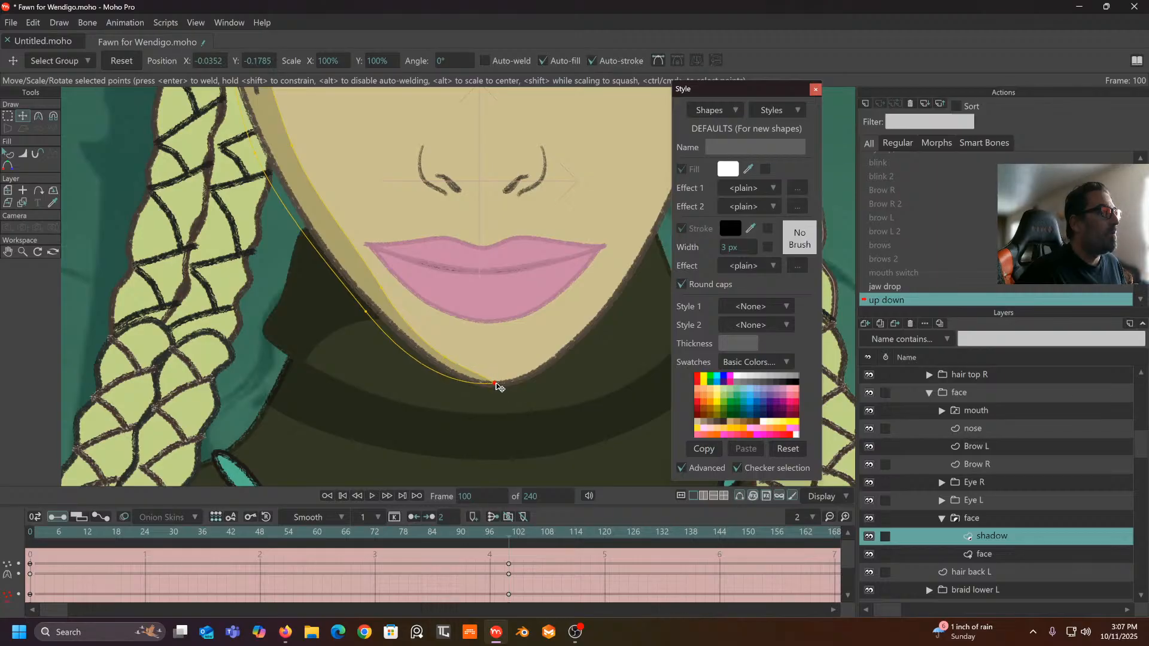
scroll(477, 361, down, 2)
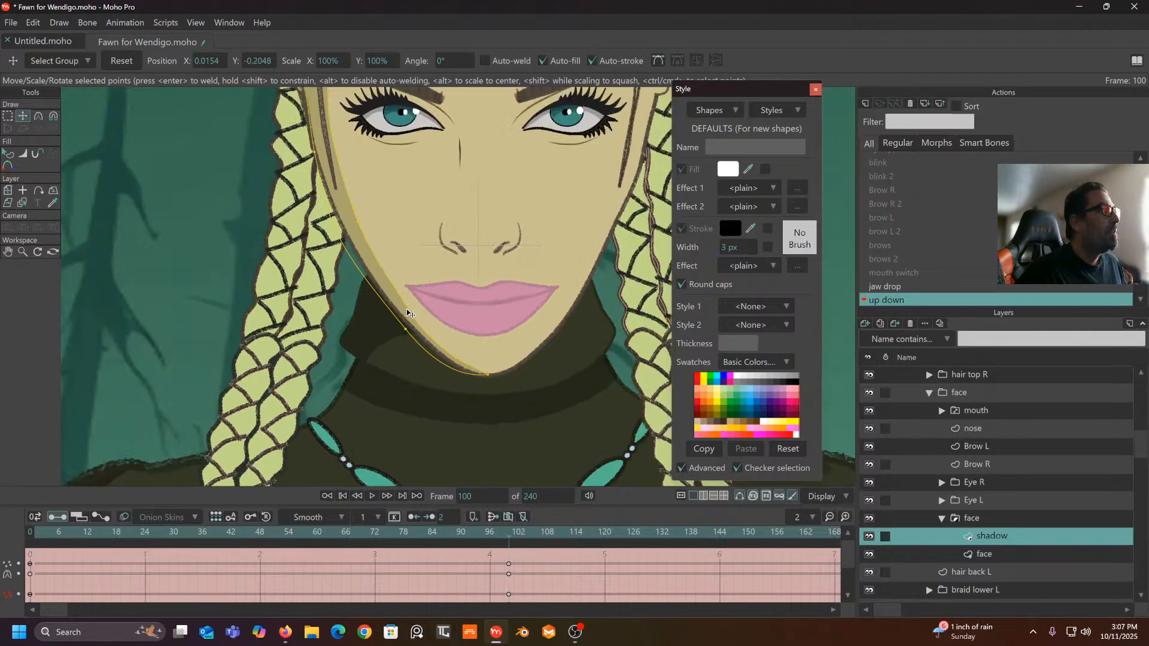
scroll(457, 294, down, 3)
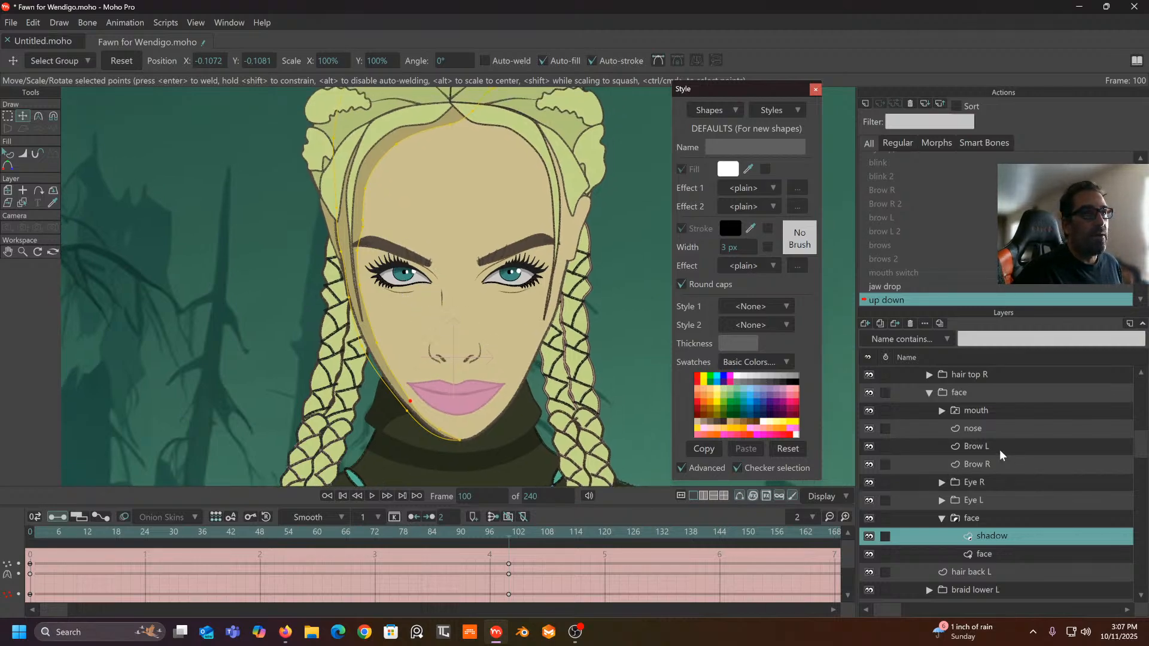
- Move the Eye R, Eye L, Brow L and Brow R layers down together
click(979, 482)
ctrl+click(984, 499)
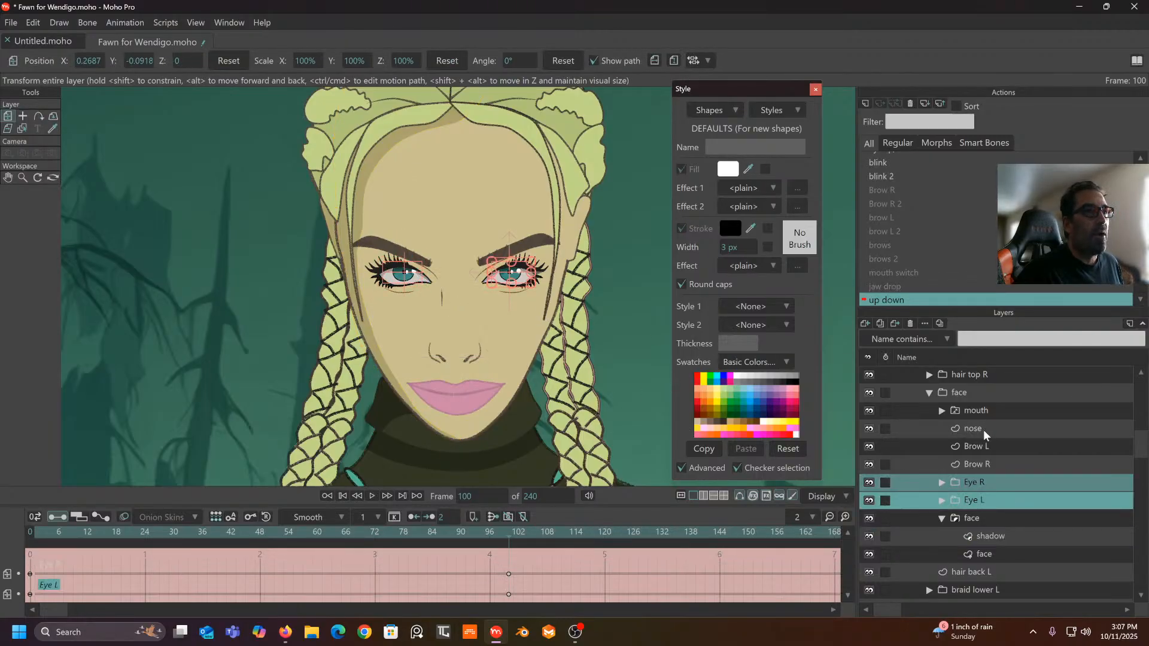
ctrl+click(982, 445)
ctrl+click(981, 463)
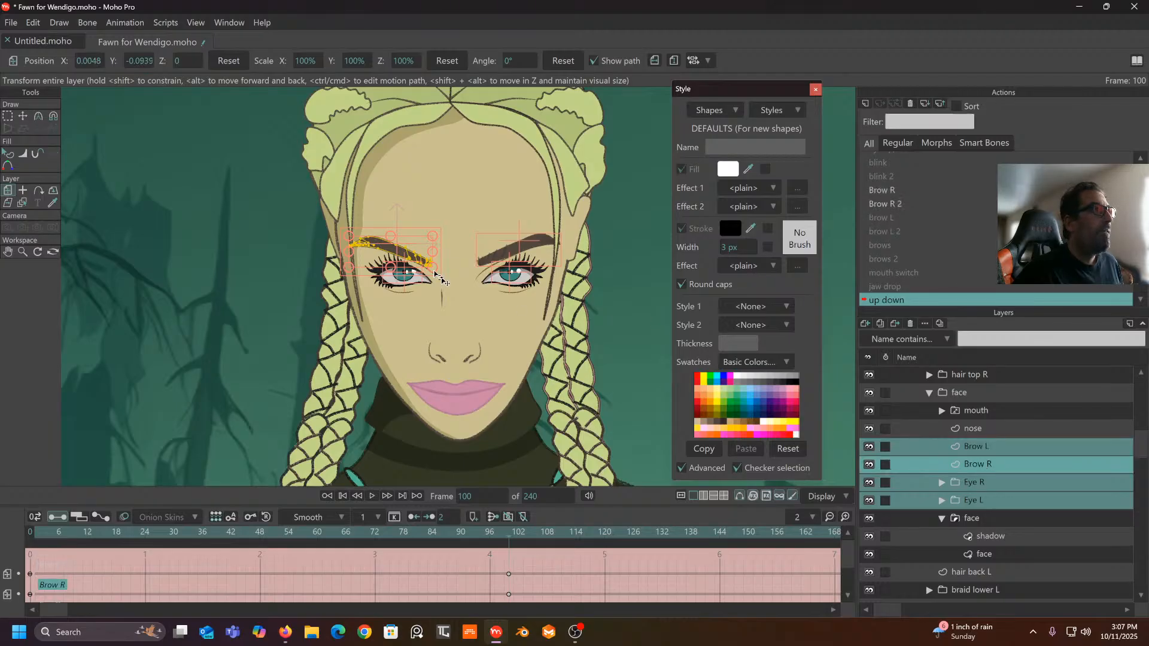
drag(411, 256, 419, 265)
- Shift the nose layer's points downward
click(973, 428)
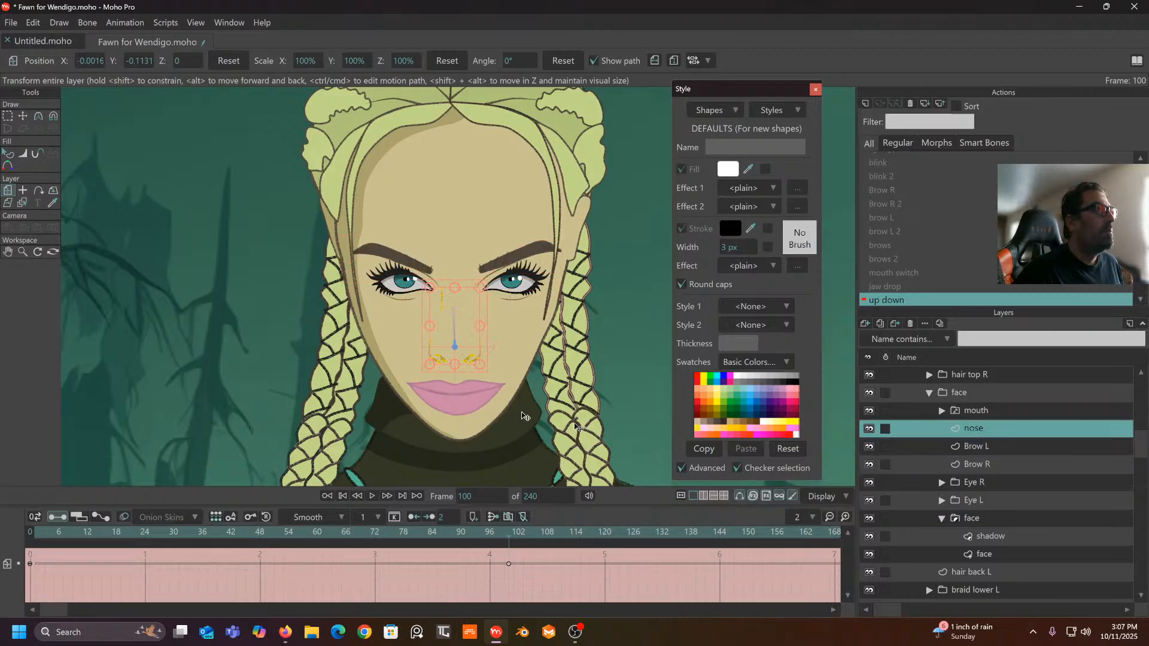
scroll(402, 347, up, 3)
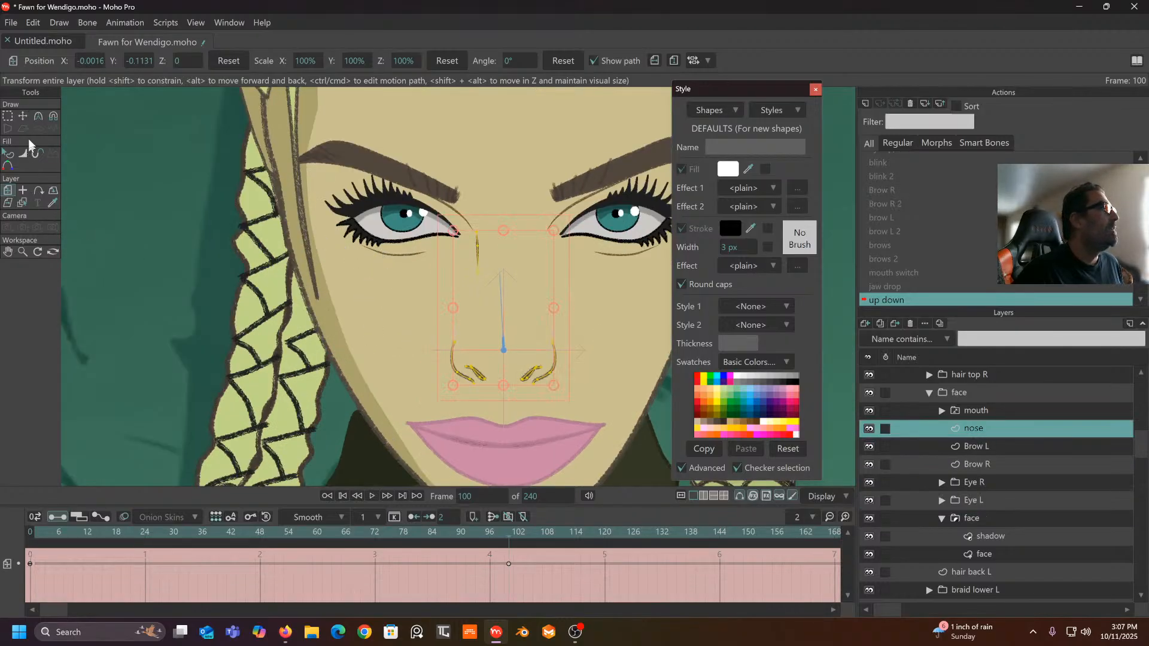
click(22, 116)
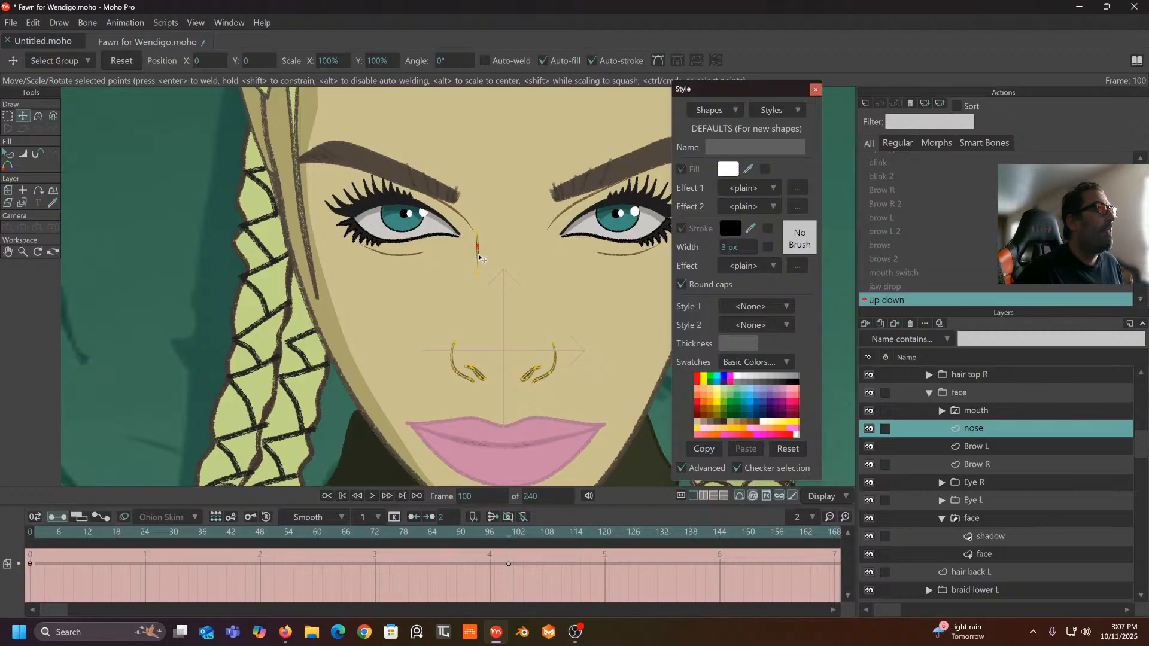
mouse_move(479, 259)
mouse_down()
mouse_move(477, 246)
mouse_move(479, 282)
mouse_up()
scroll(488, 283, down, 5)
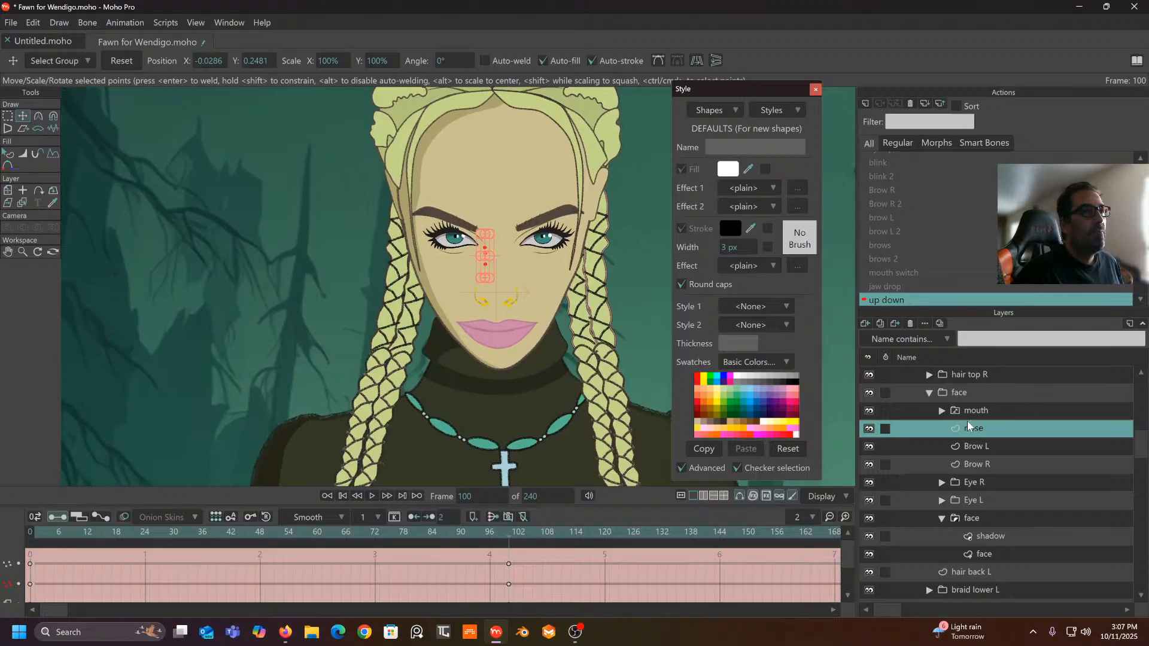
scroll(509, 302, up, 3)
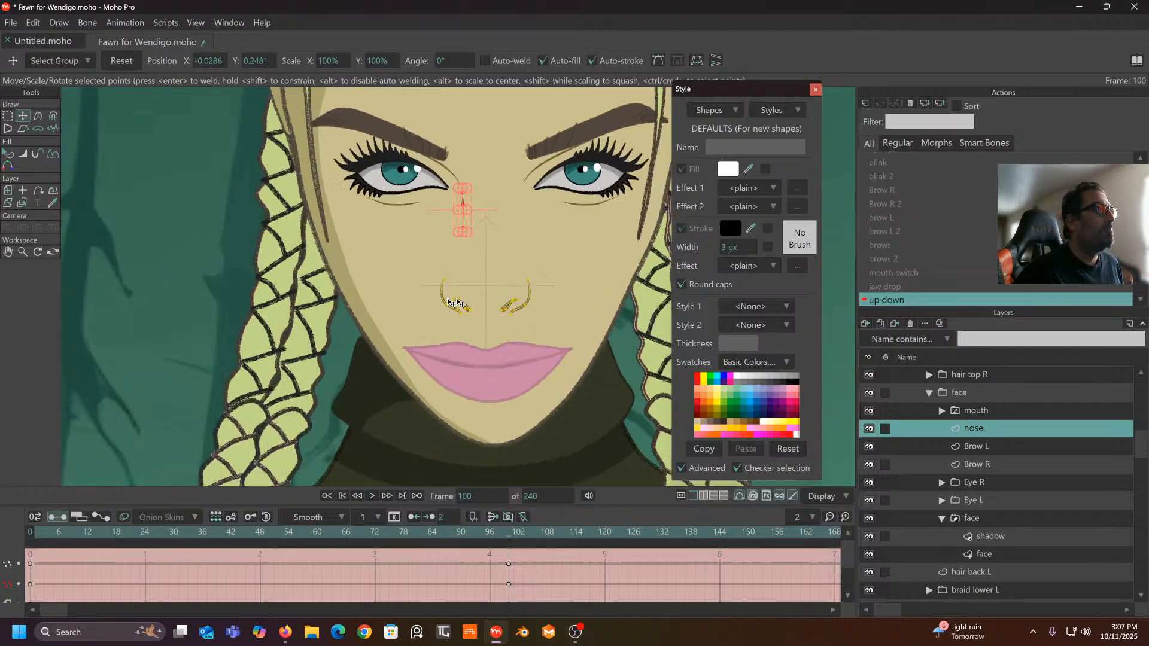
- Lasso the nostril points and move them down to match the nose
click(10, 118)
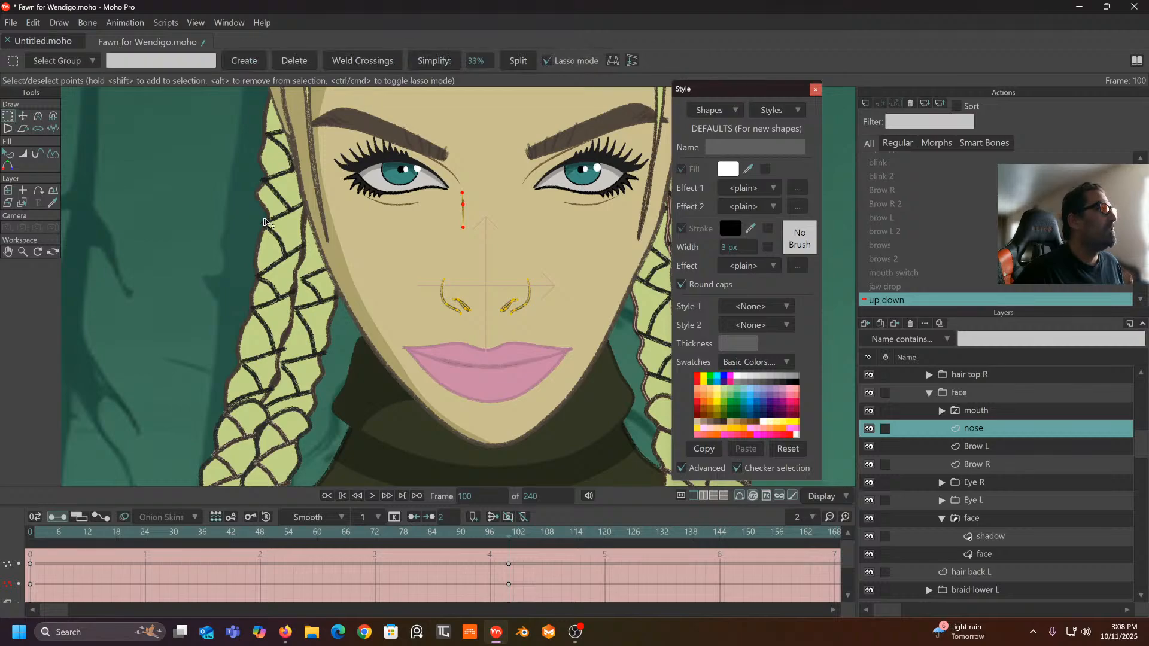
mouse_move(418, 263)
mouse_down()
mouse_move(534, 336)
mouse_move(435, 245)
mouse_move(419, 261)
mouse_up()
click(22, 116)
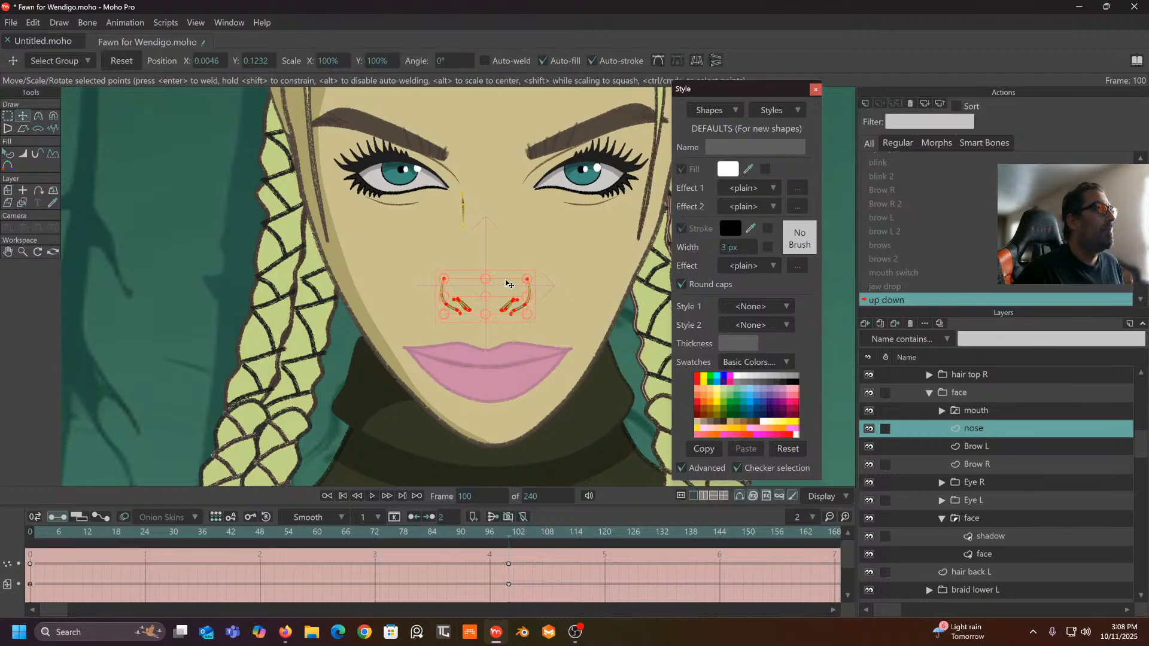
drag(483, 278, 494, 295)
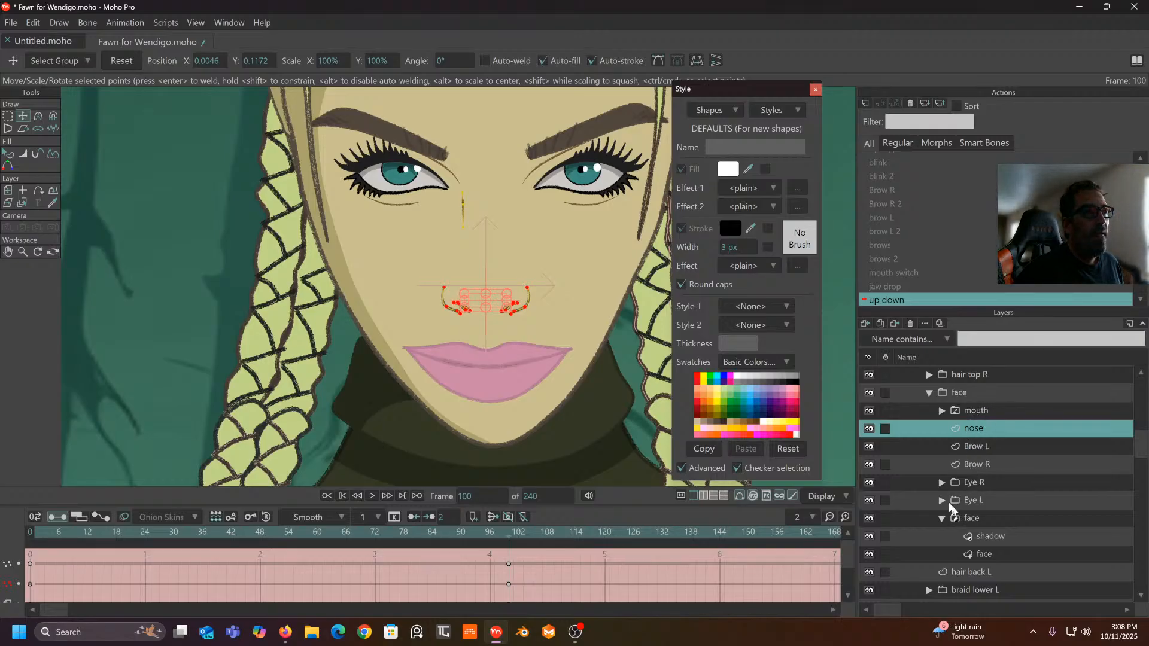
drag(585, 308, 561, 302)
scroll(562, 305, down, 5)
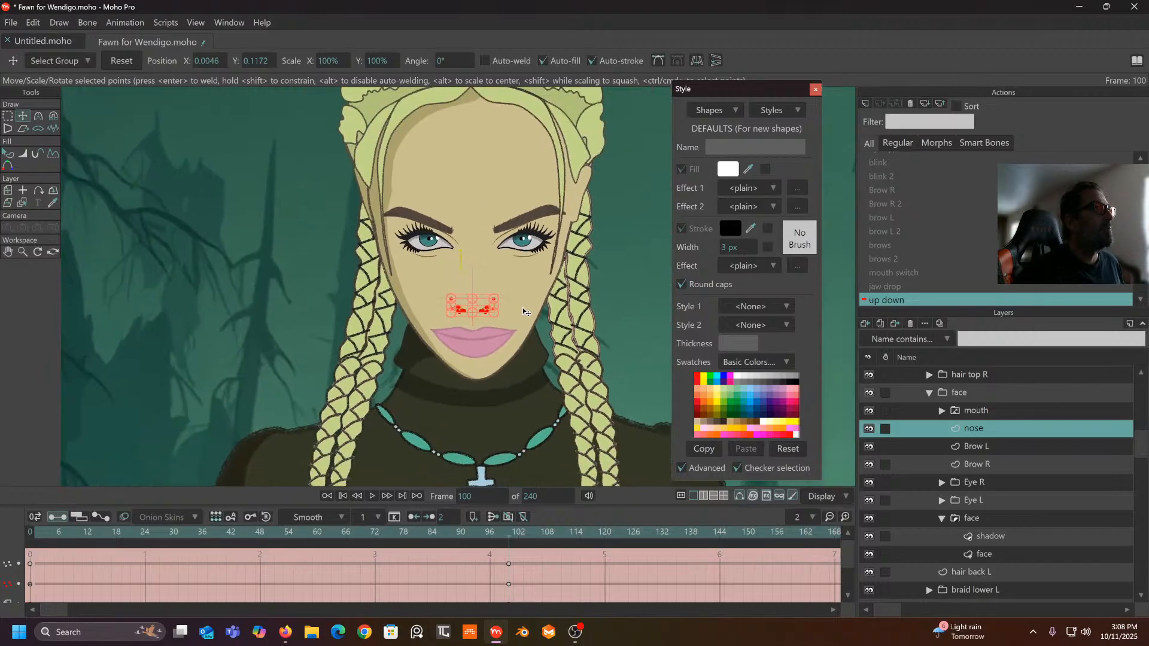
scroll(525, 308, up, 4)
drag(525, 312, 501, 337)
scroll(520, 345, down, 5)
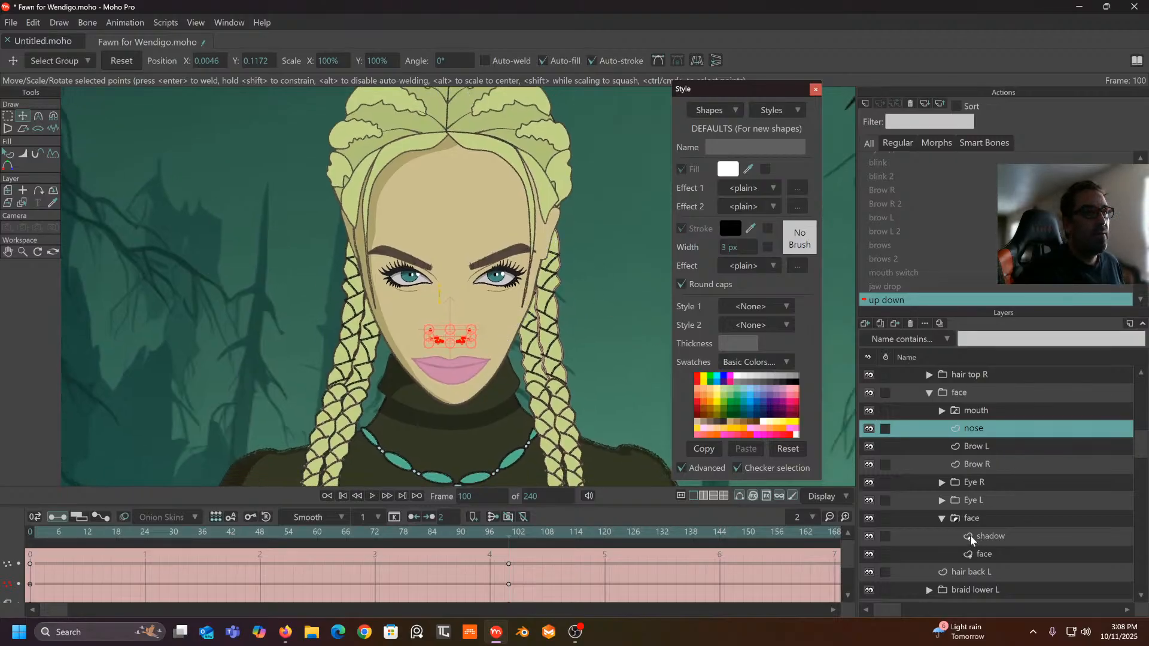
- Move the ear L layer down and tilt it at frame 100
click(937, 453)
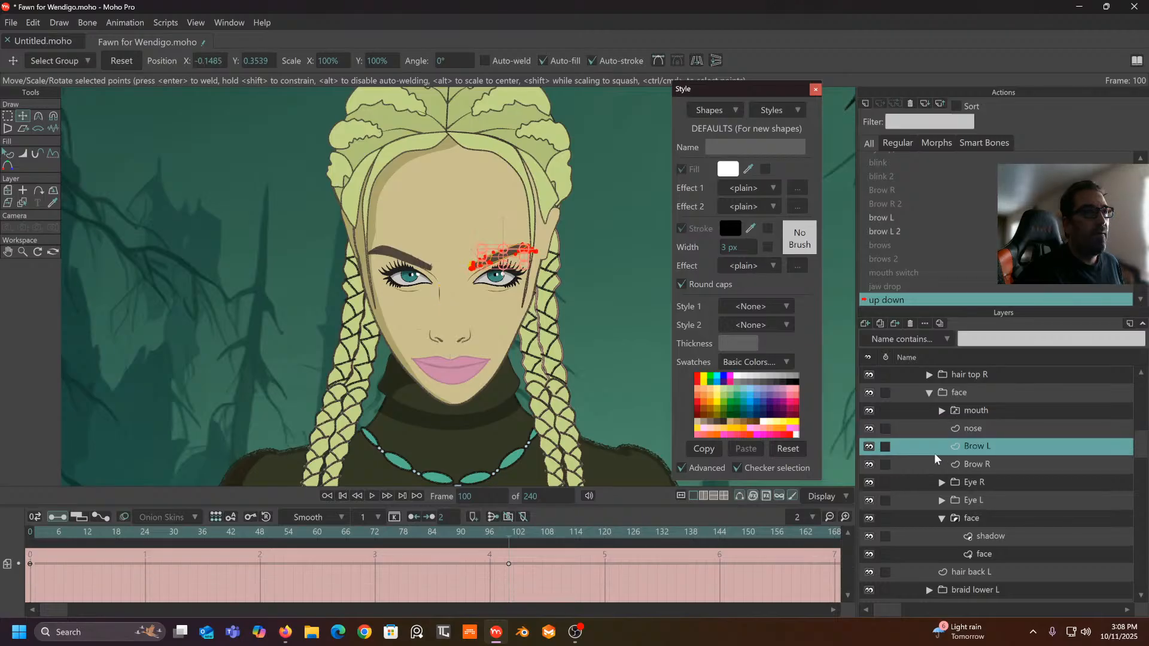
scroll(937, 454, up, 3)
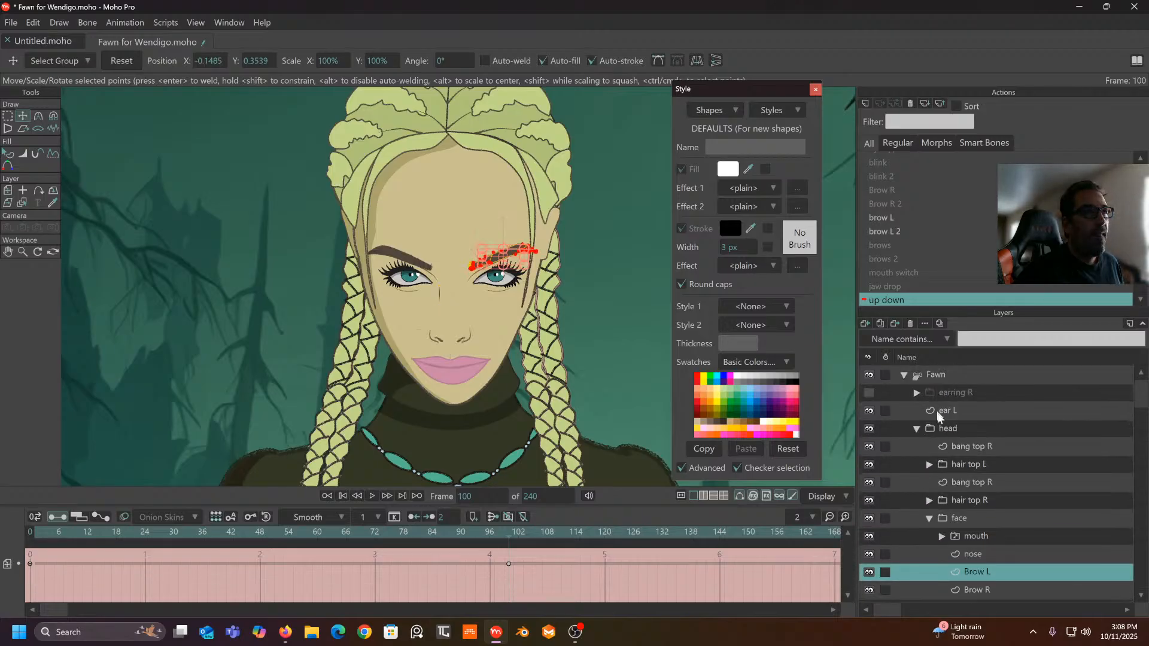
click(946, 409)
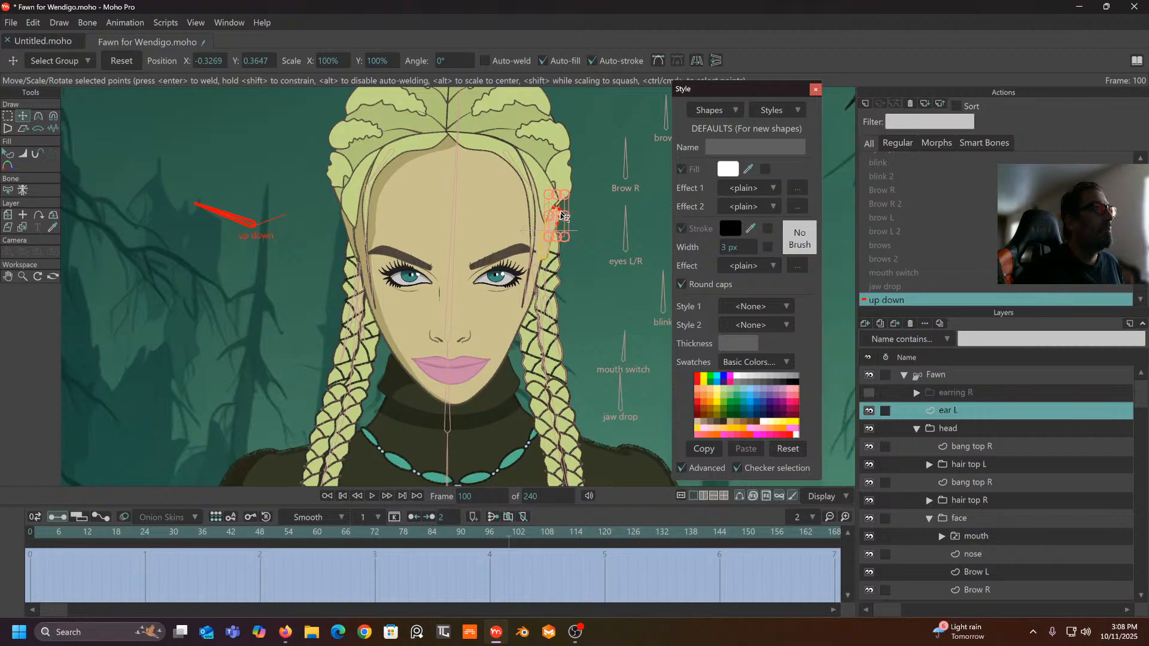
scroll(557, 226, up, 2)
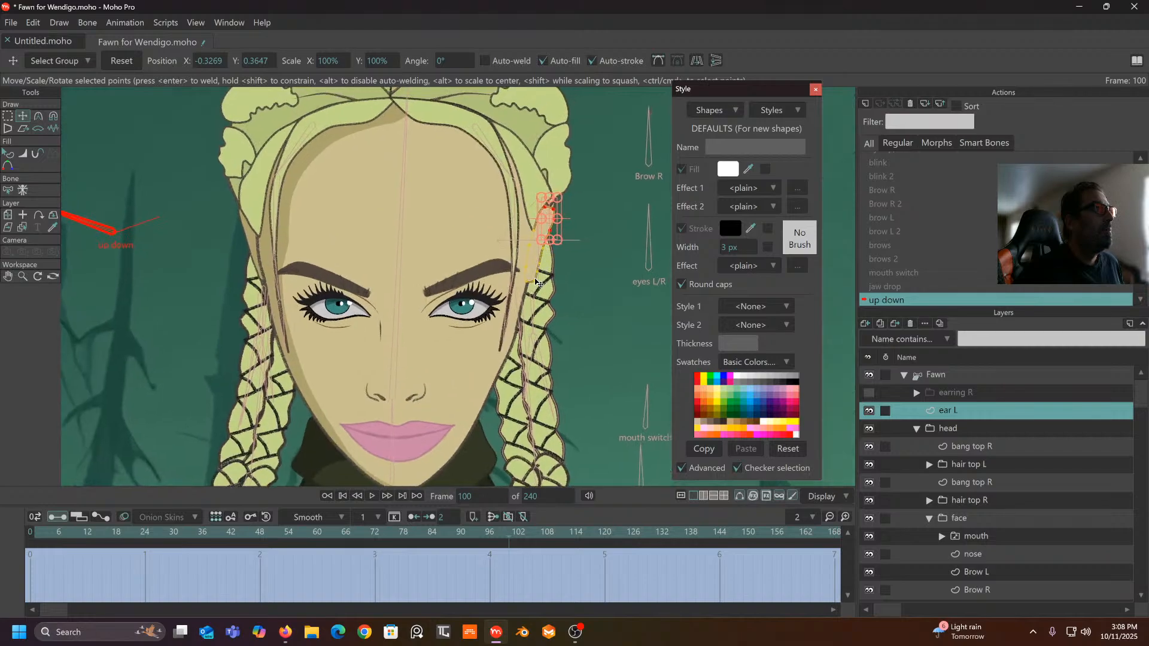
drag(554, 226, 543, 239)
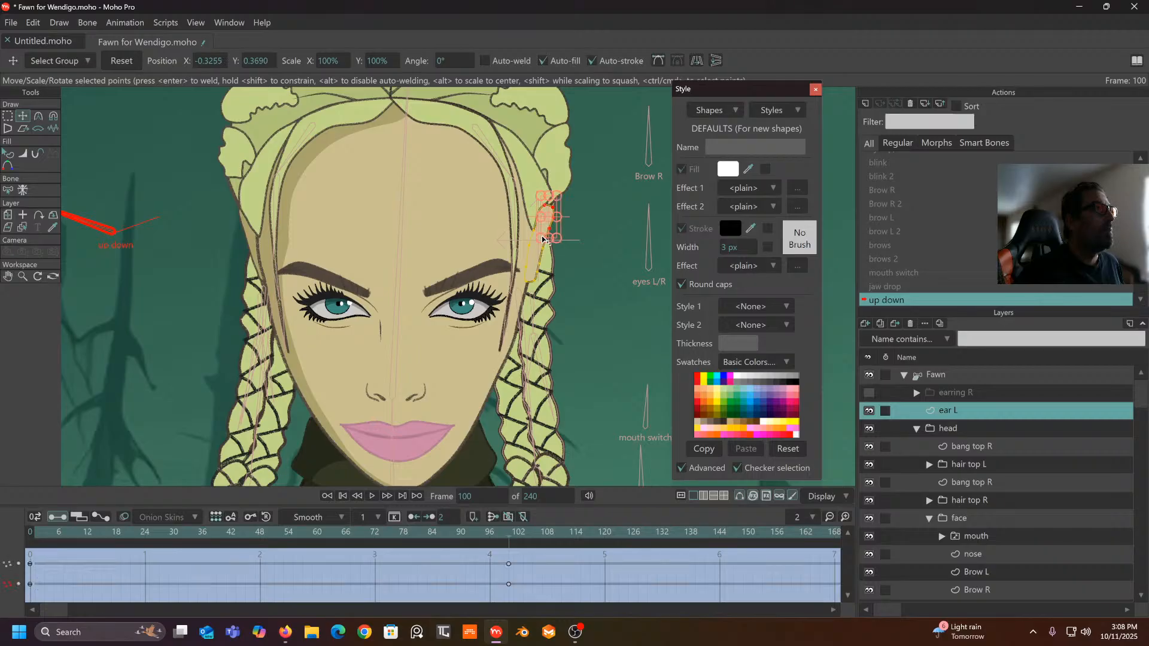
key(ctrl+a)
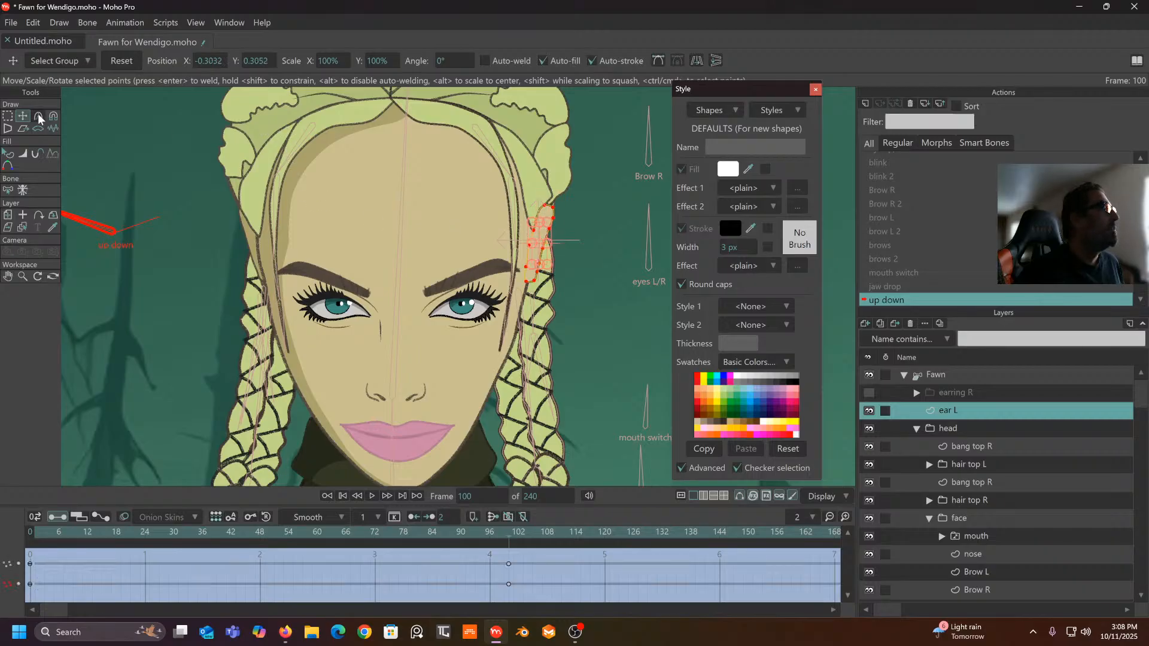
click(9, 216)
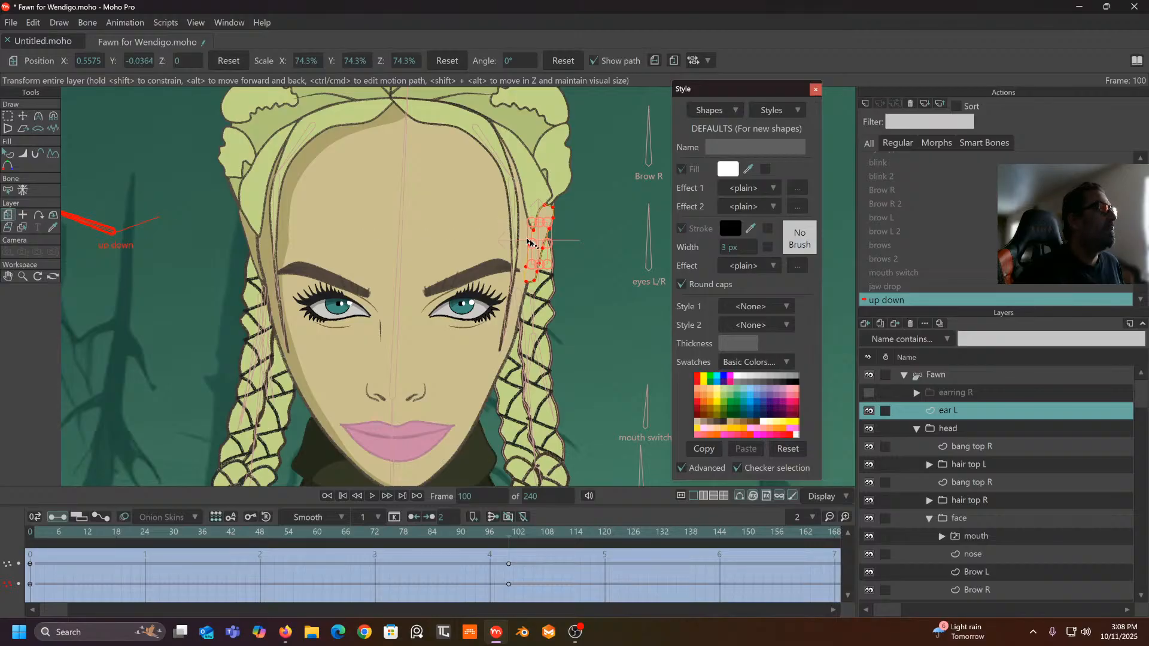
drag(543, 240, 543, 257)
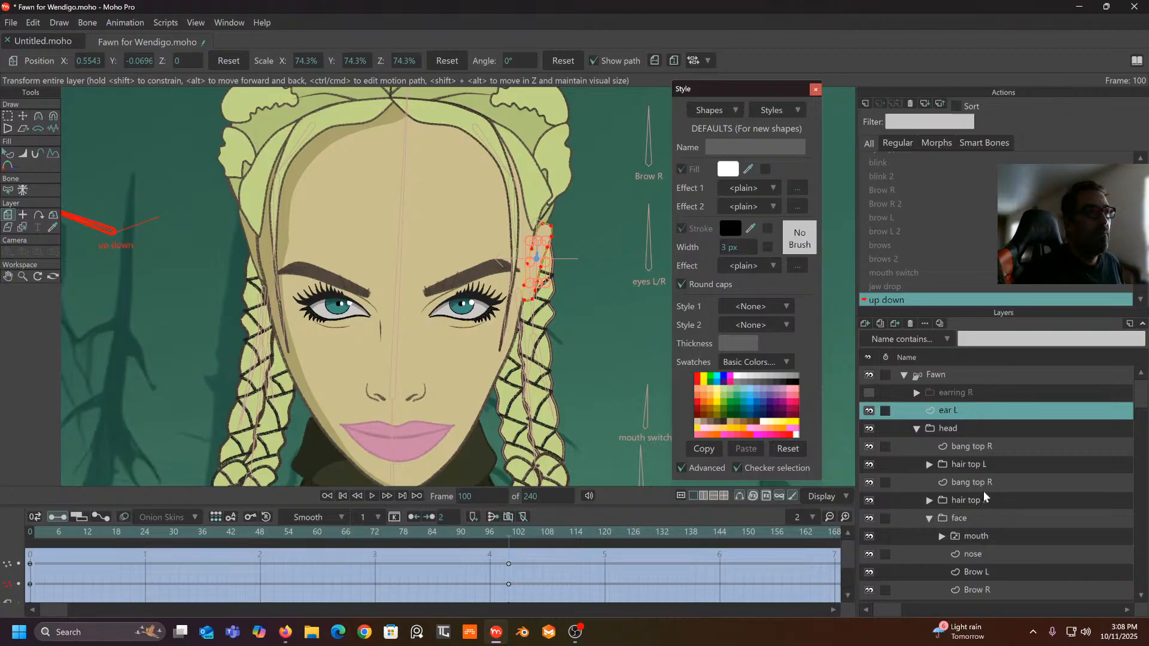
- Lower the ear R layer to Y -0.0602
scroll(1000, 462, down, 3)
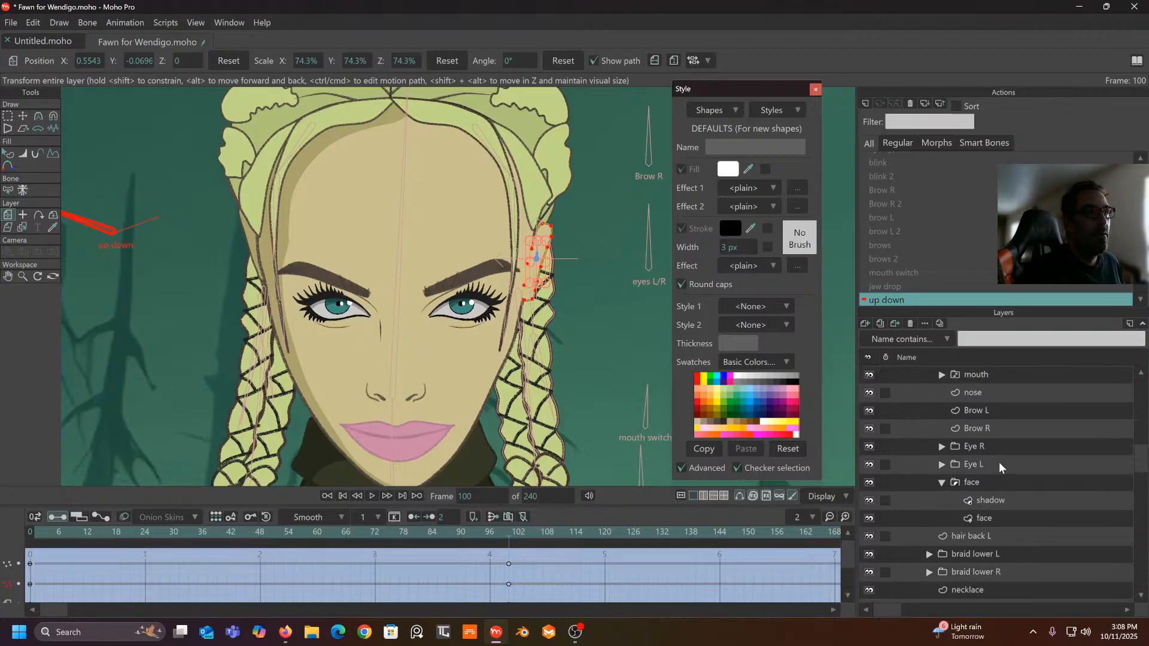
scroll(1000, 463, down, 3)
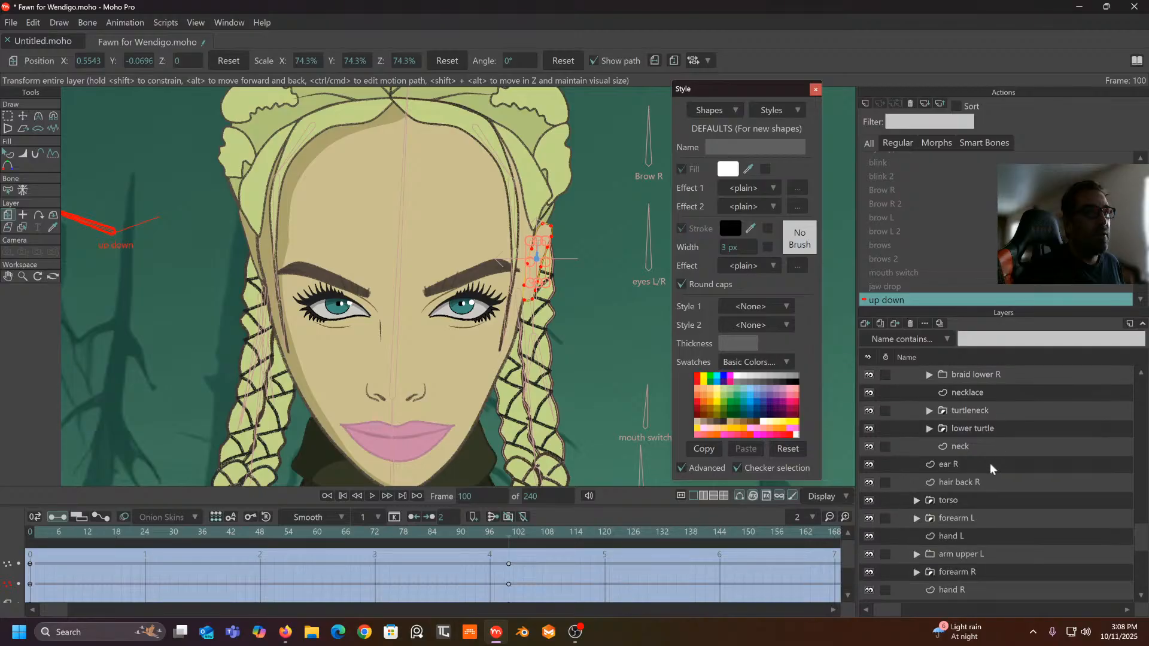
scroll(972, 488, down, 2)
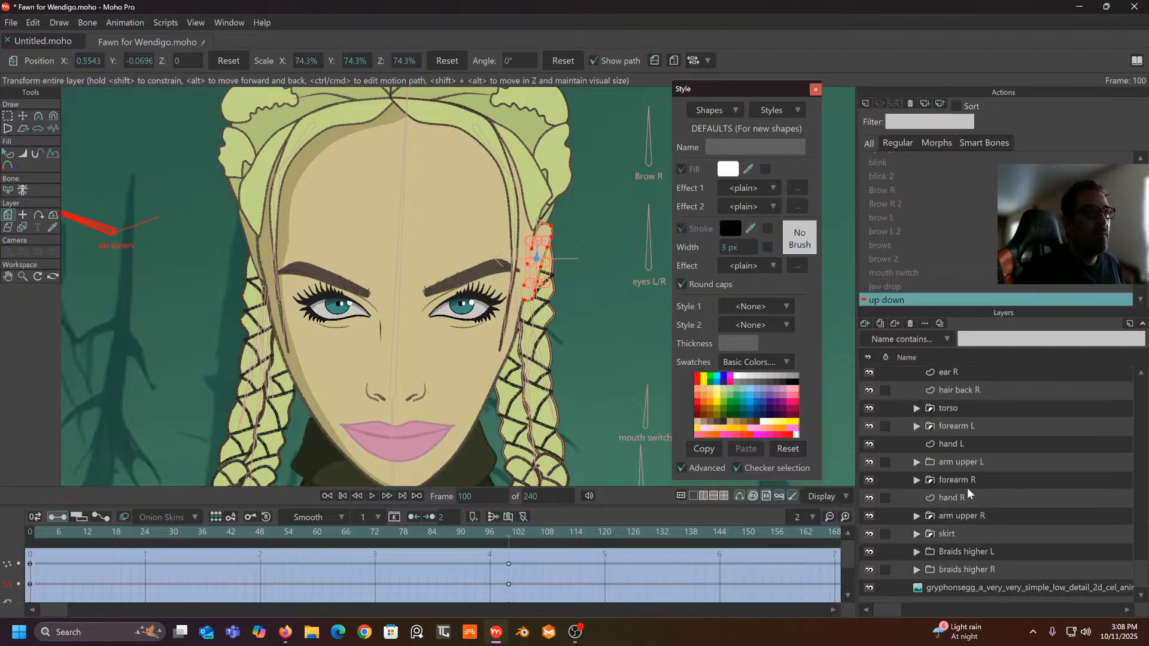
scroll(967, 486, up, 3)
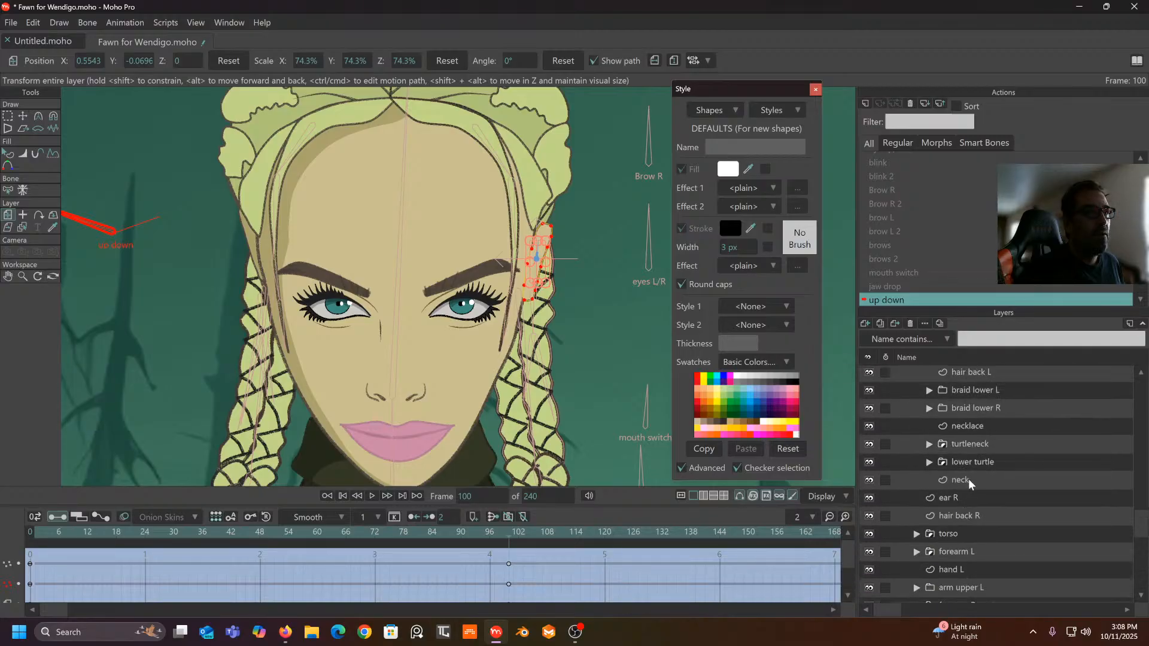
scroll(970, 478, up, 5)
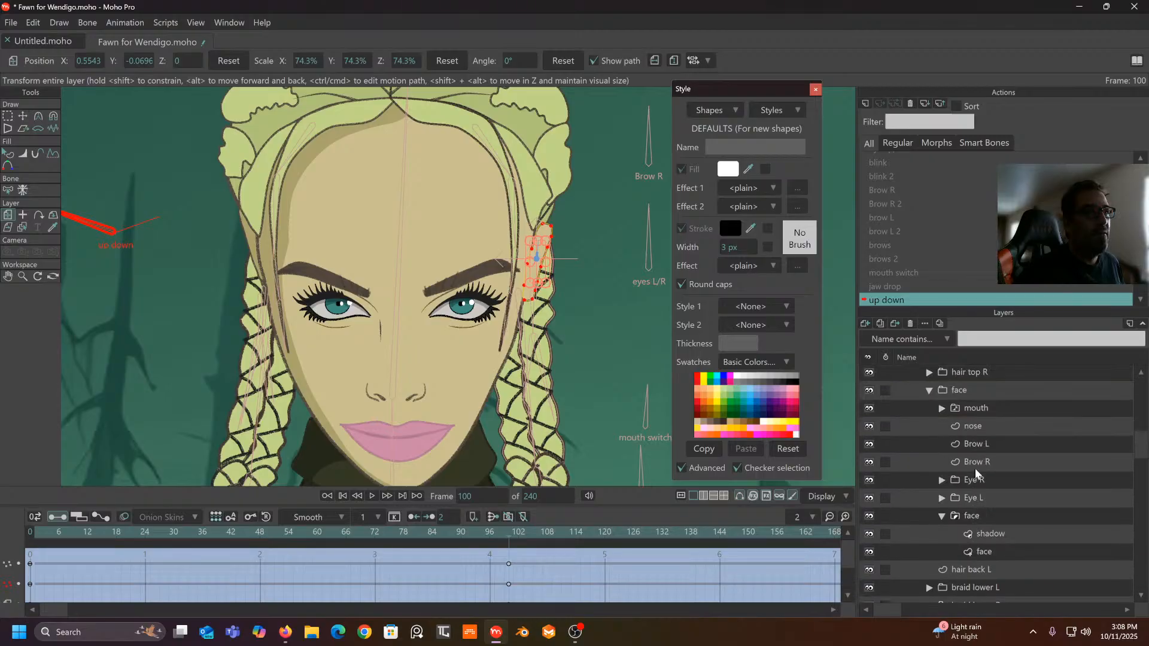
scroll(975, 469, up, 3)
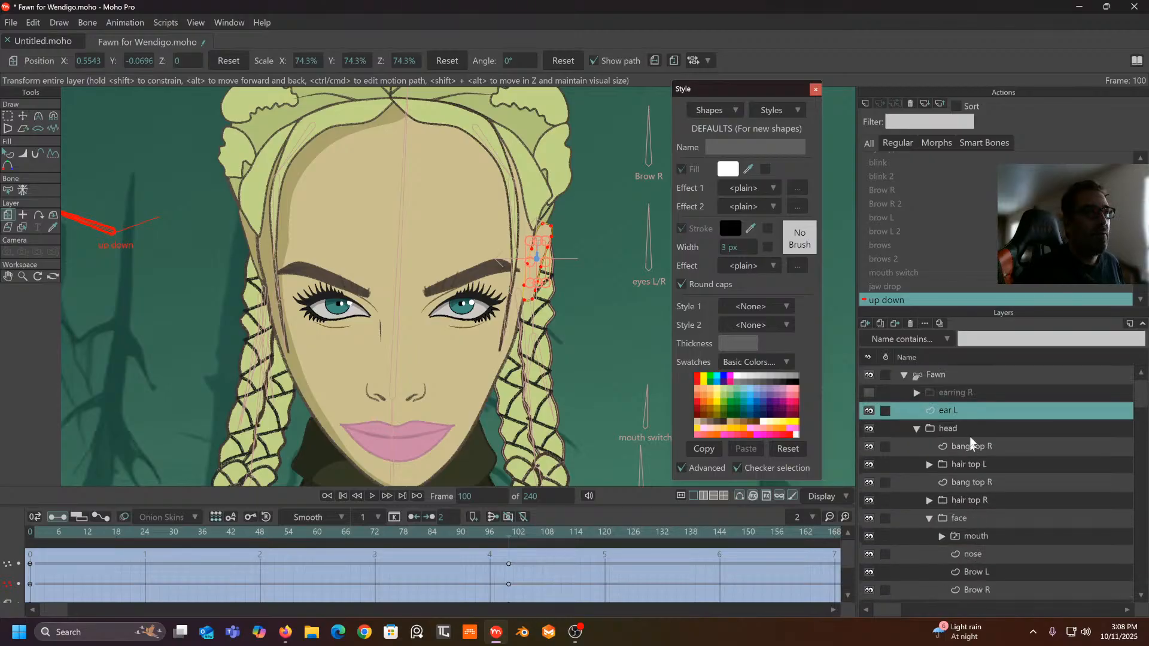
scroll(983, 475, down, 5)
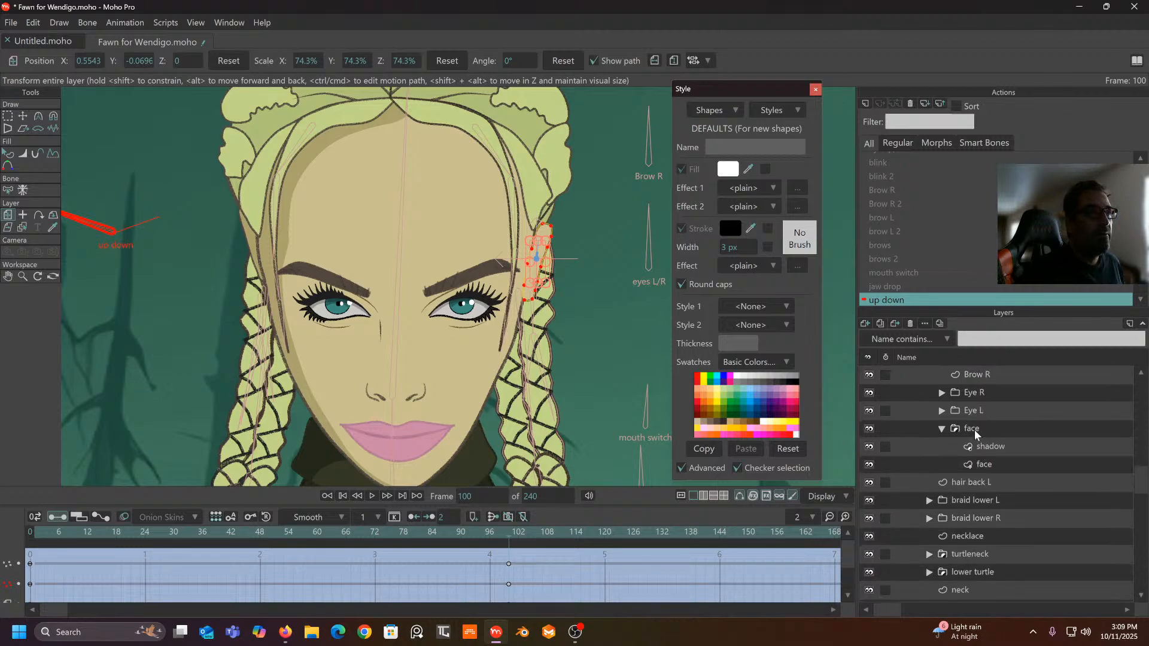
scroll(975, 430, down, 3)
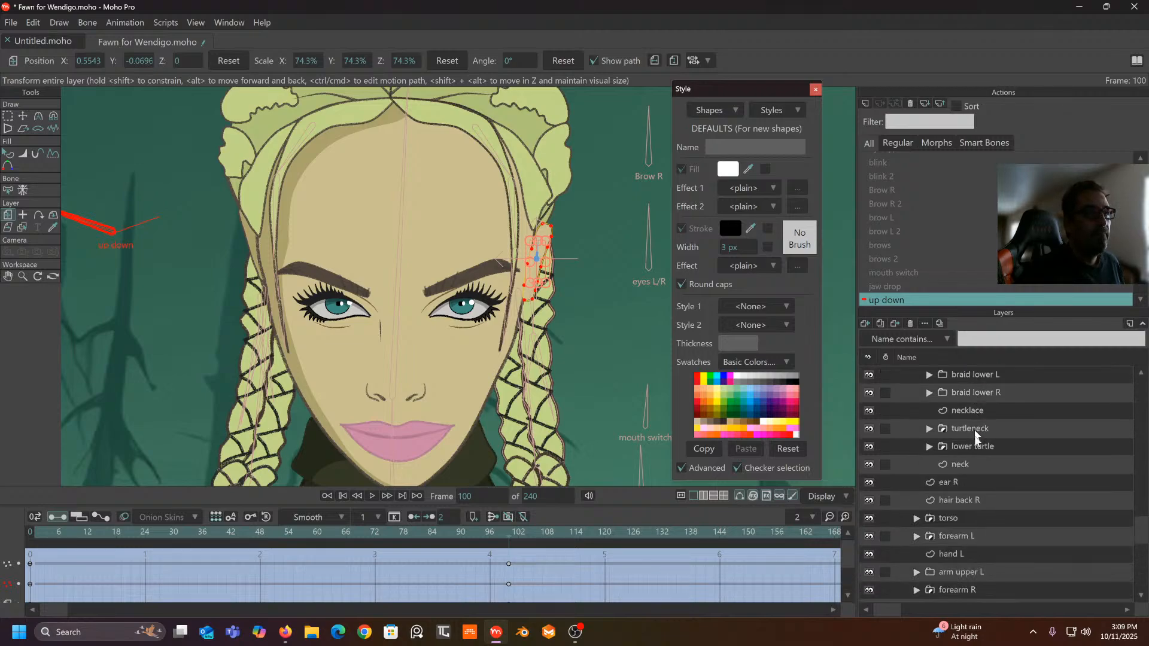
click(950, 482)
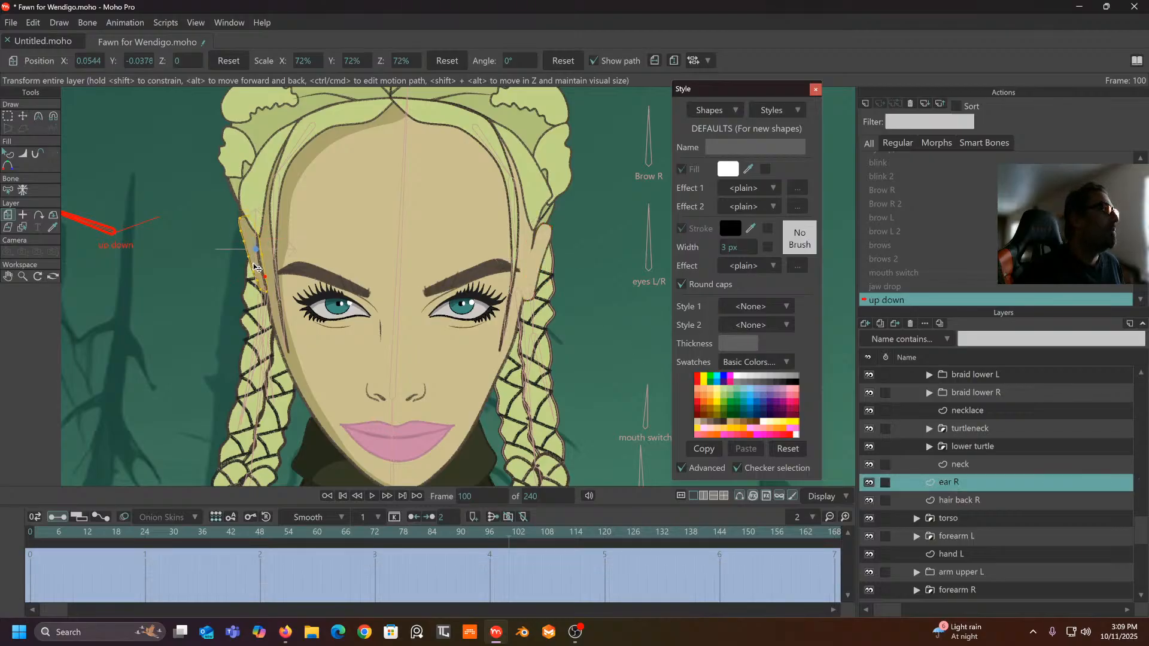
drag(413, 309, 413, 315)
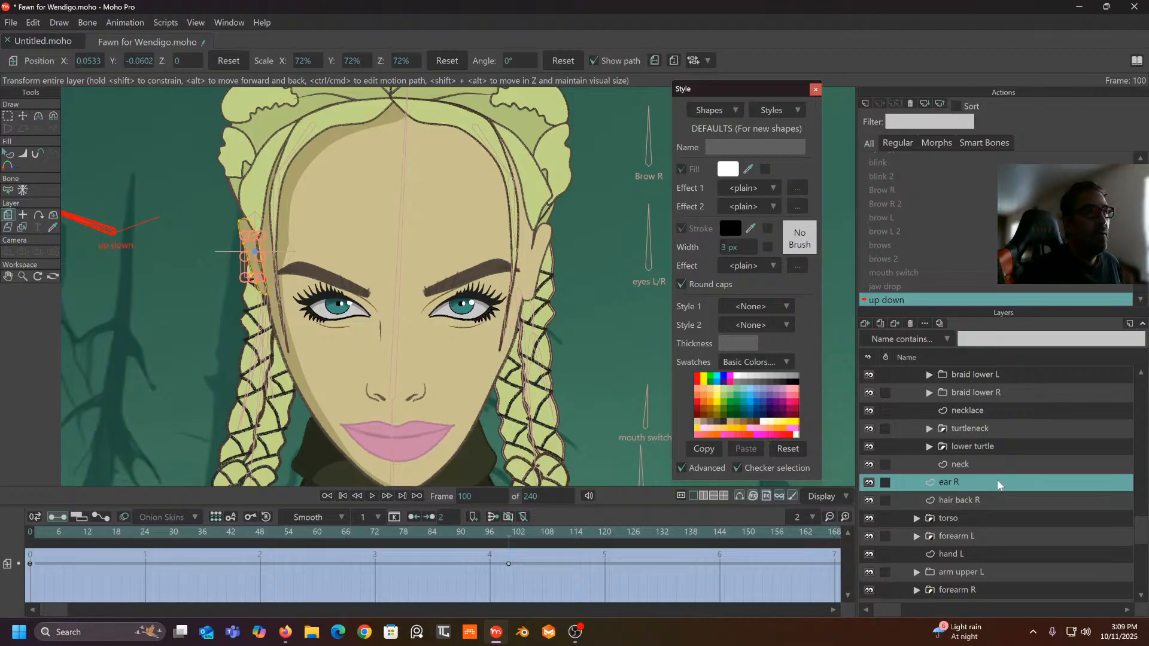
scroll(1018, 488, up, 10)
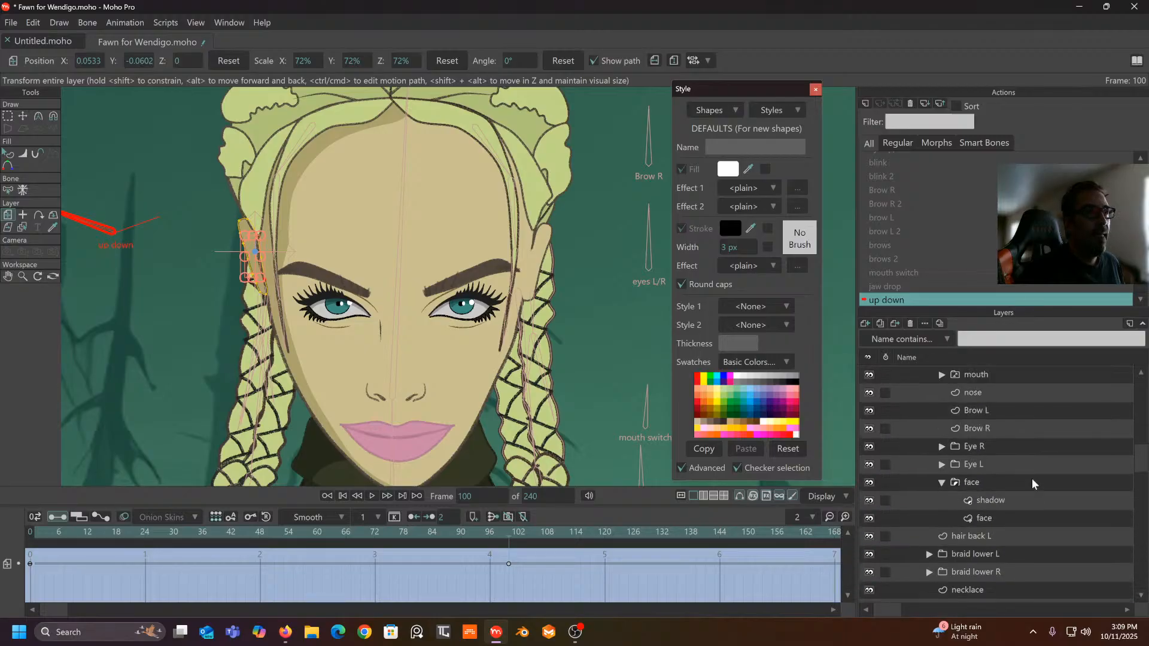
scroll(1032, 478, up, 3)
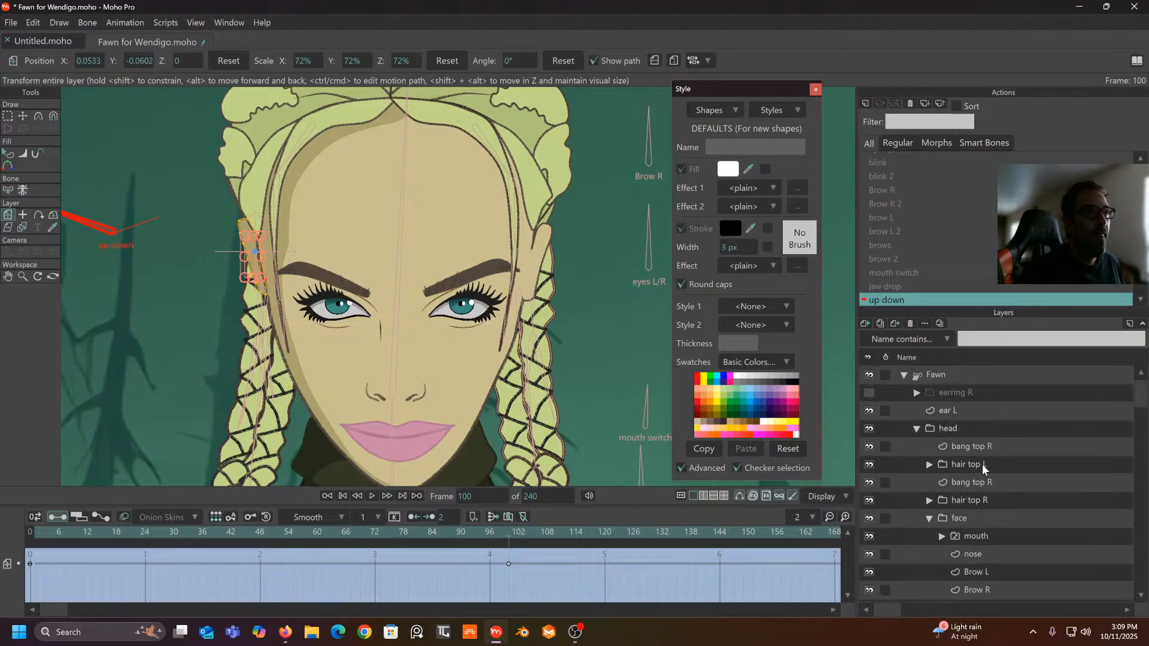
- Lower the lower bang top R layer to Y -0.1147, scrubbing back to frame 26 to check
click(982, 483)
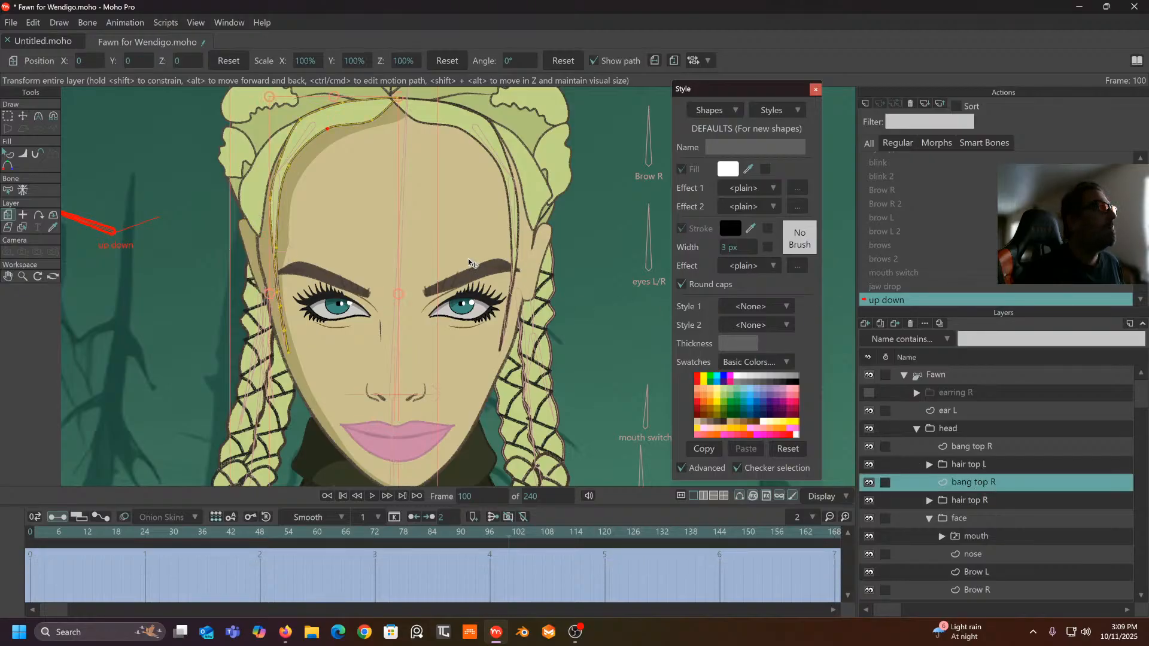
drag(331, 206, 323, 262)
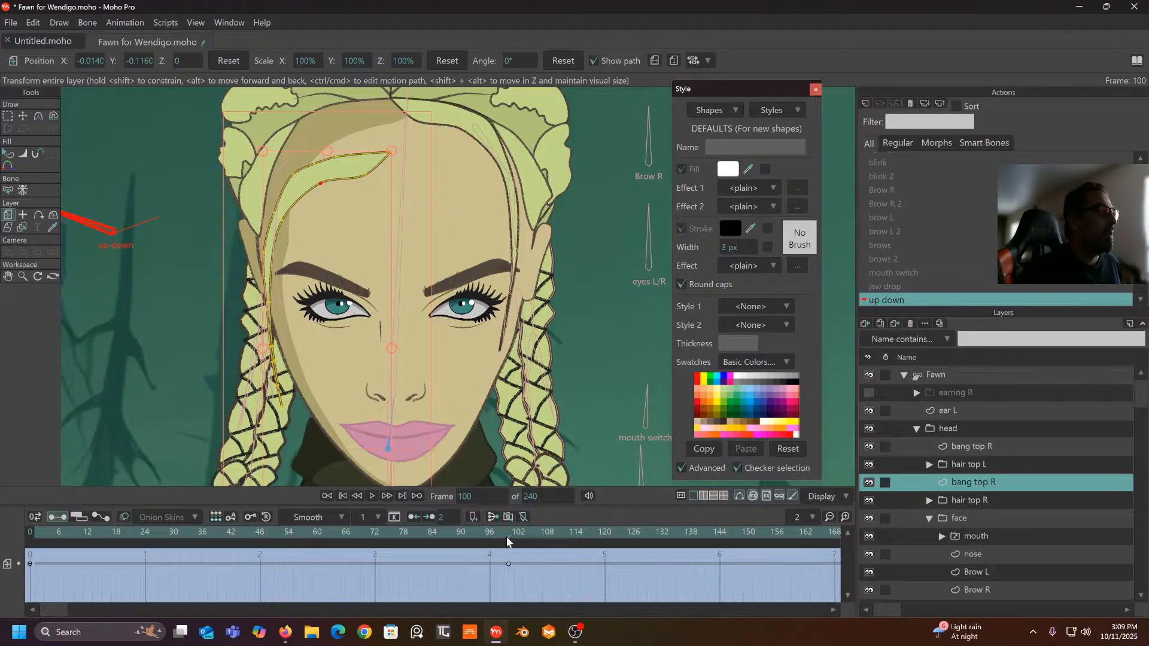
drag(507, 536, 155, 537)
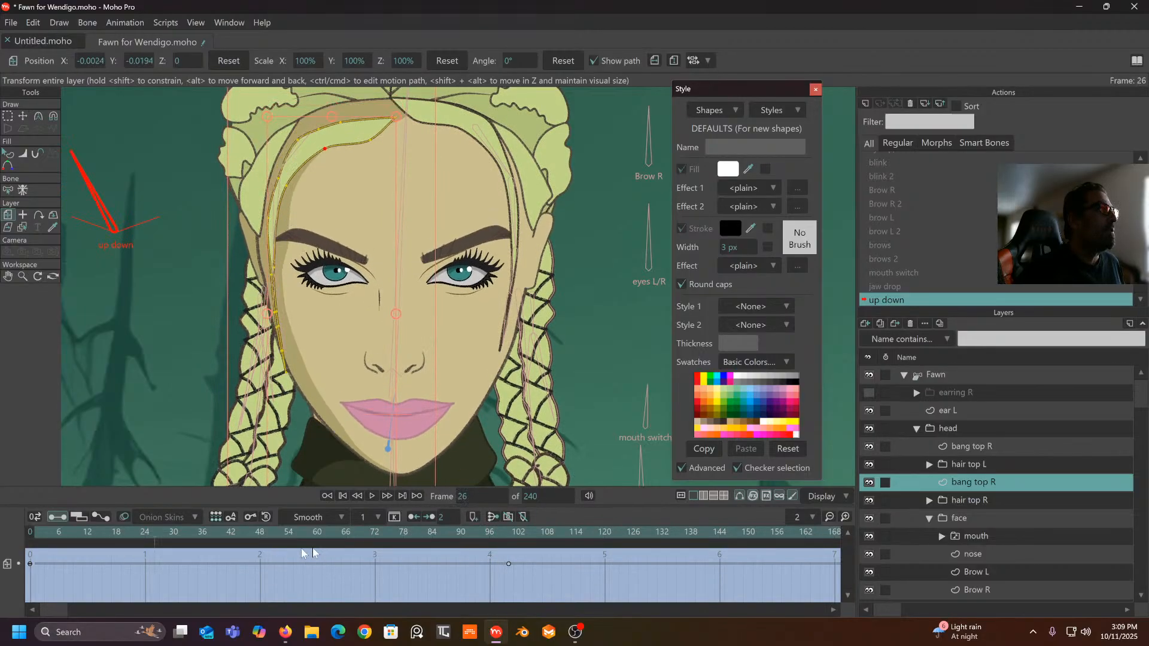
drag(302, 554, 508, 568)
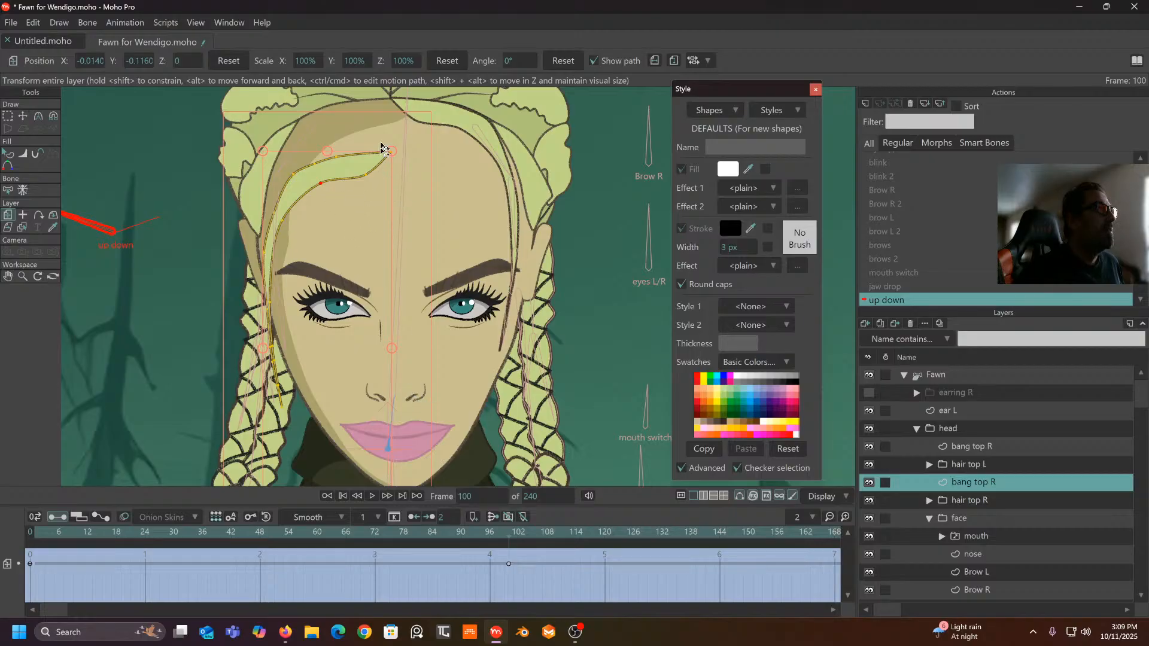
drag(377, 168, 363, 173)
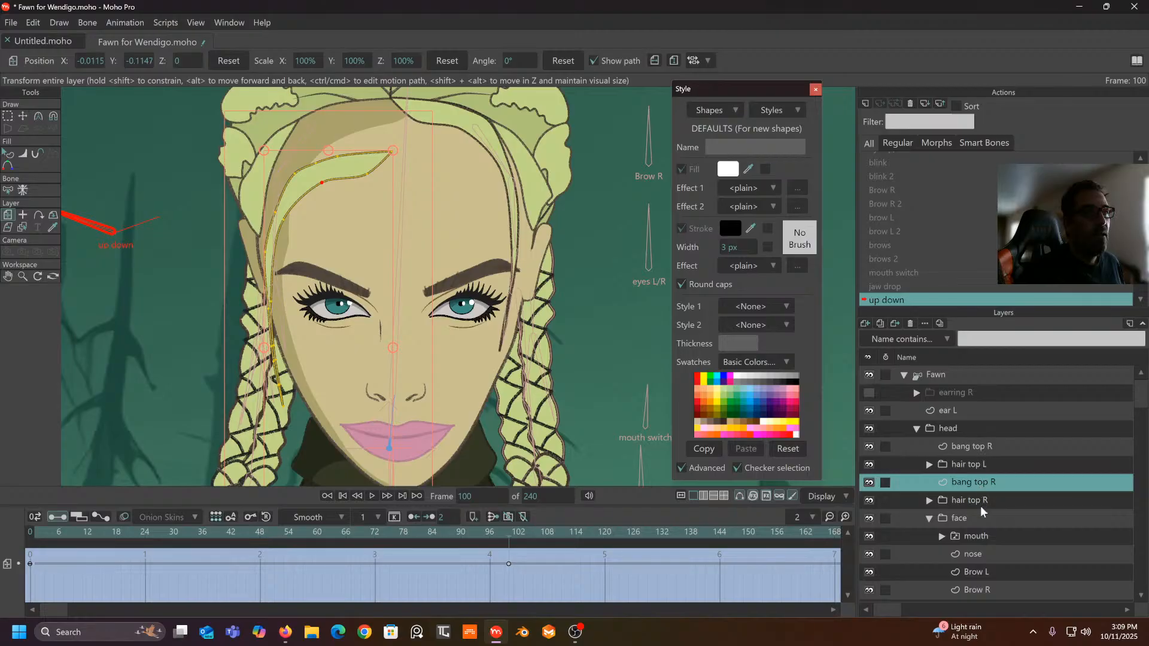
- Lower the upper bang top R layer to Y -0.1147 at frame 100
click(980, 447)
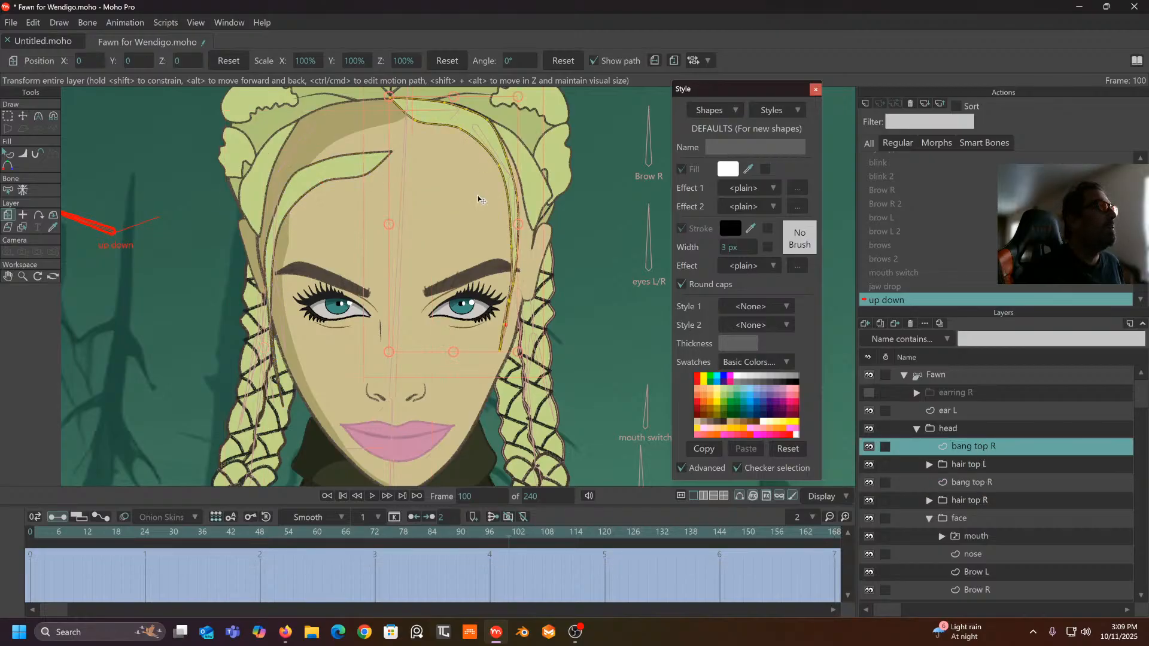
drag(467, 228, 467, 254)
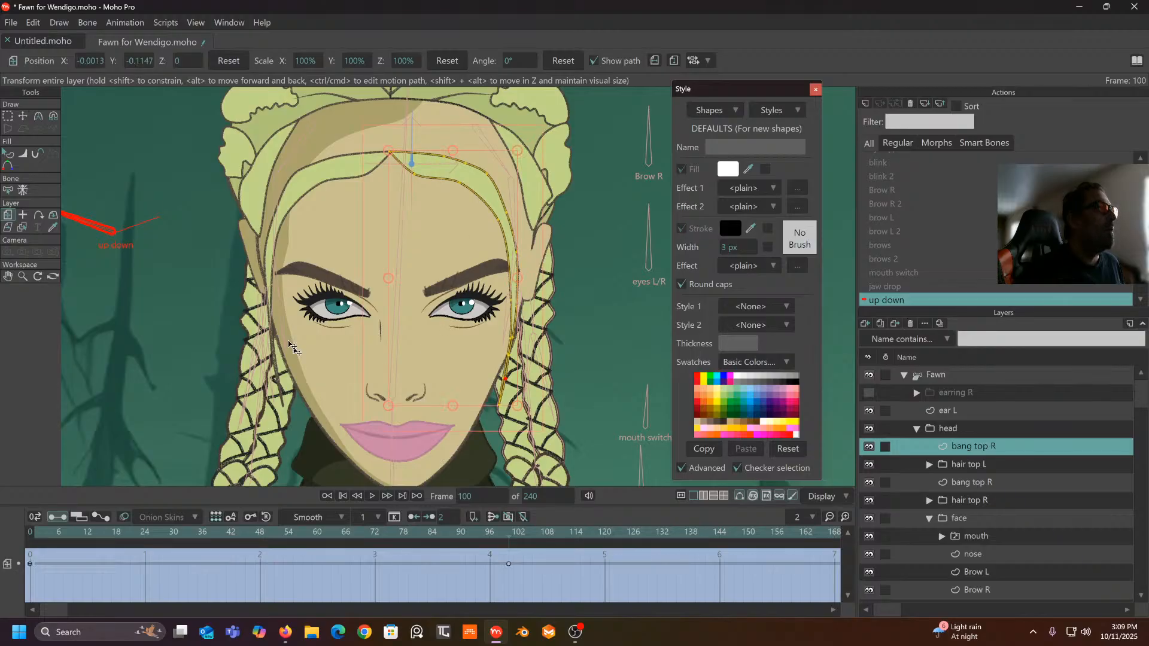
click(7, 116)
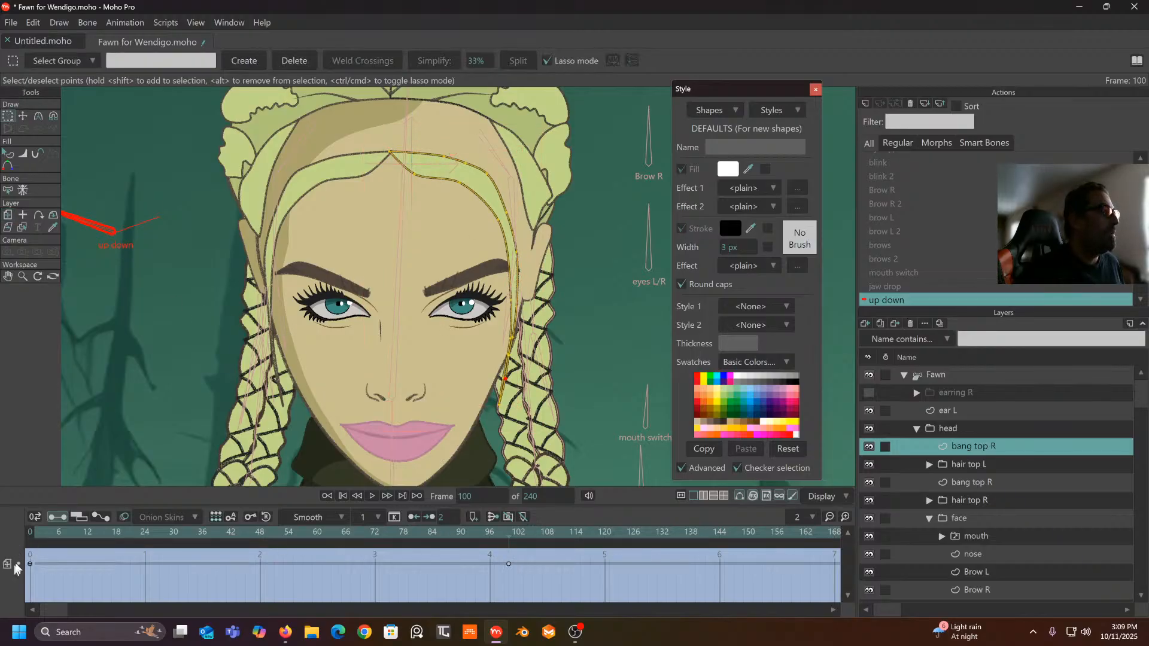
- Set the current layer's keys and the lower bang top R keys to Linear interpolation
drag(30, 552, 534, 591)
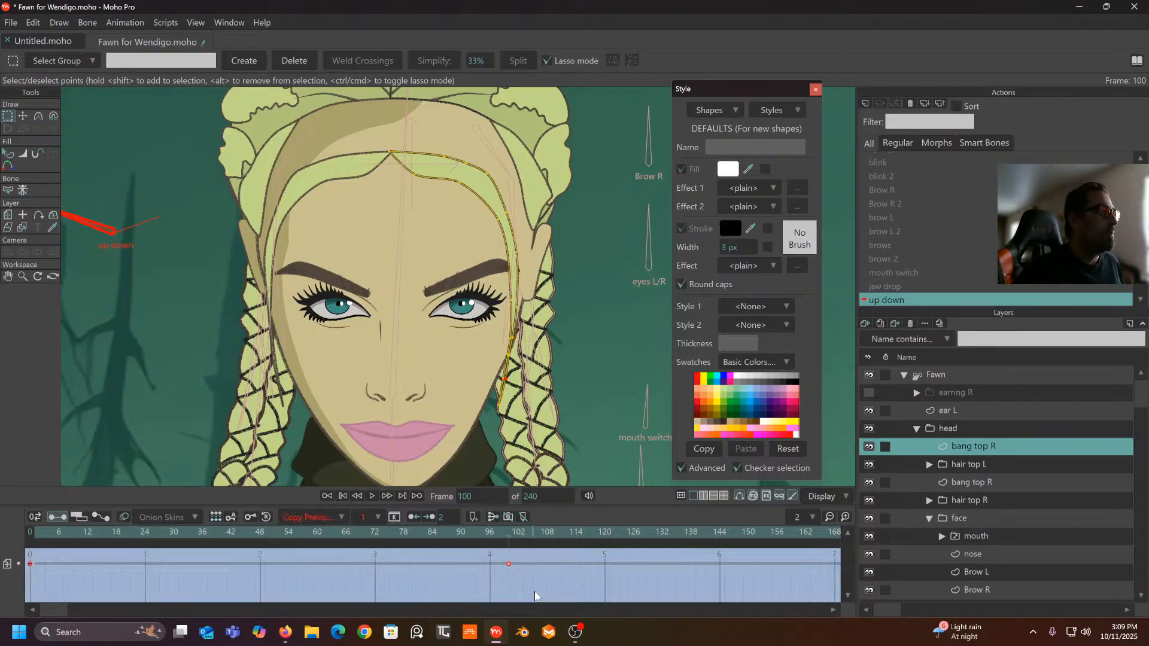
click(340, 516)
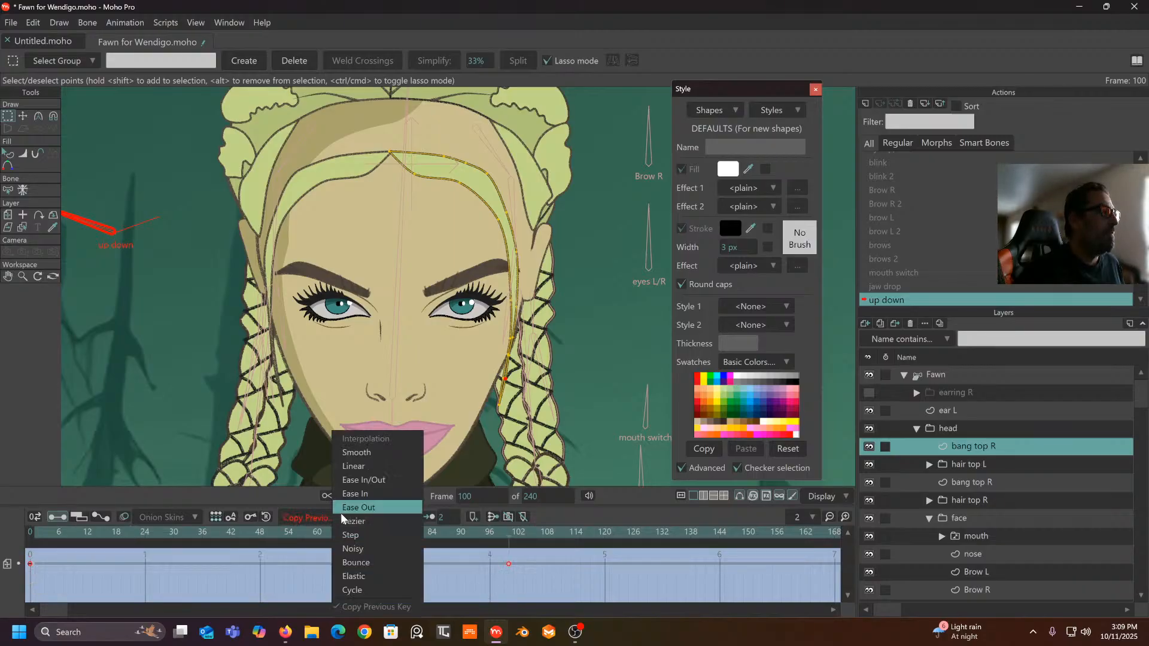
click(357, 466)
click(981, 480)
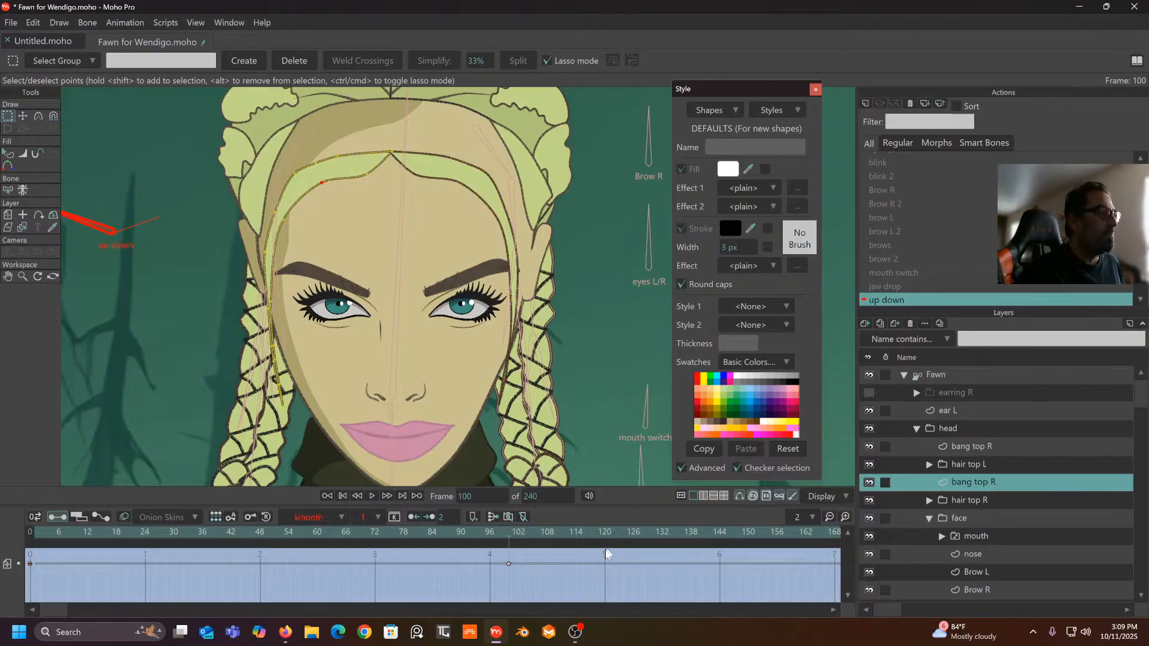
drag(532, 556, 6, 623)
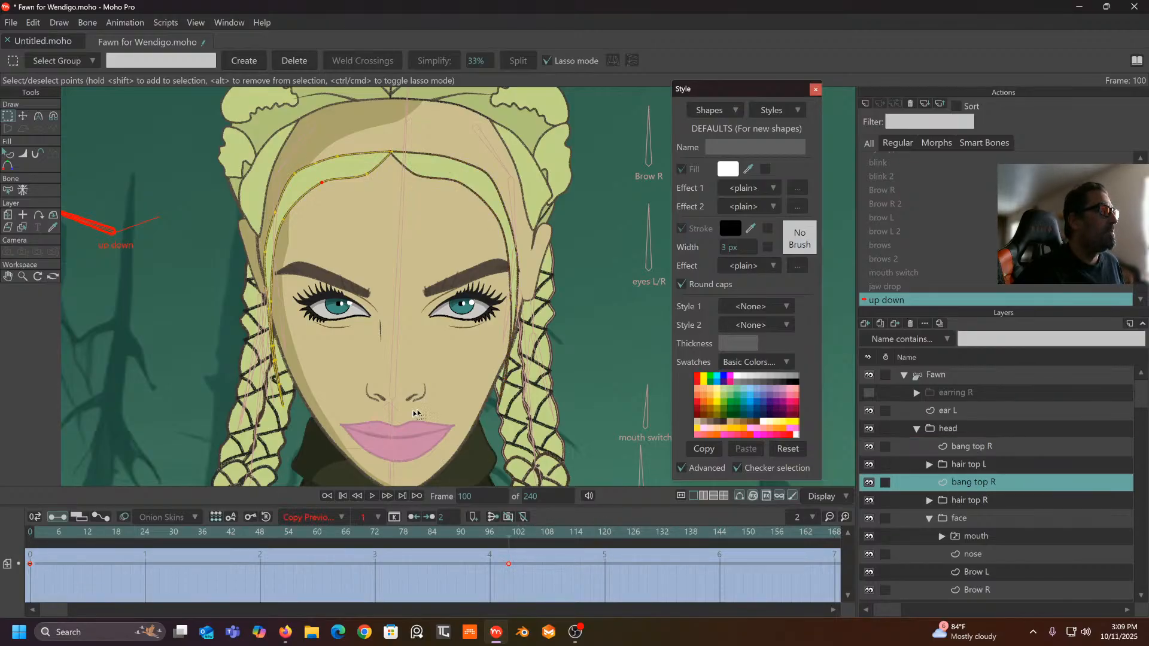
click(346, 519)
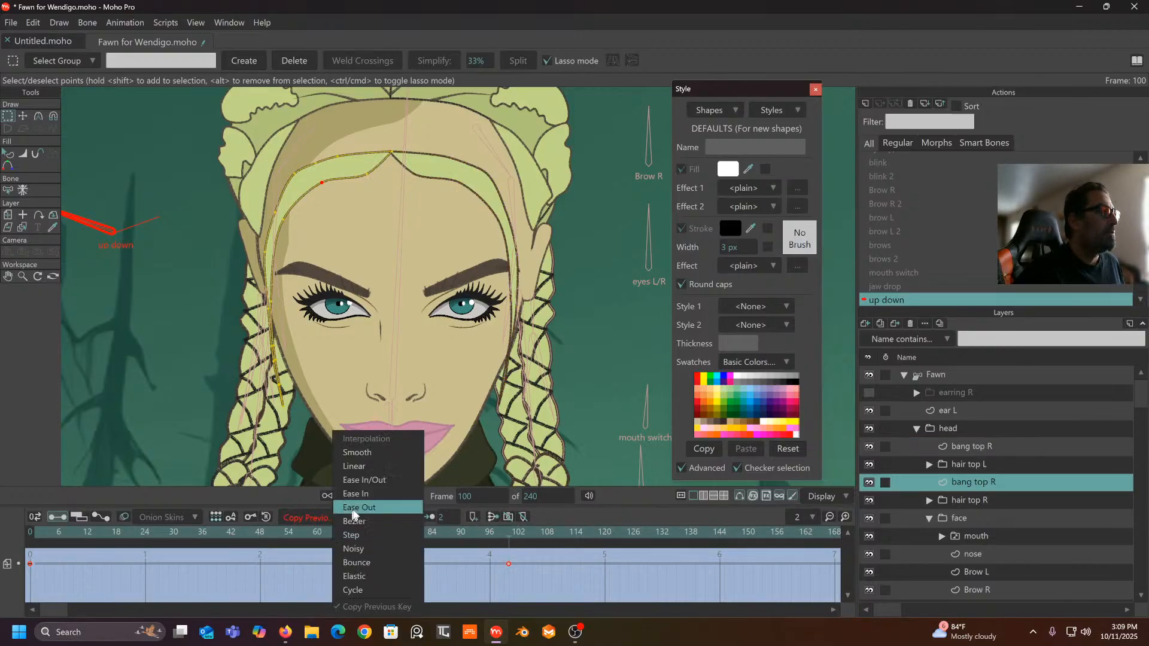
click(357, 467)
- Make the mouth and nose keyframes at frames 0 and 100 linear
scroll(1018, 505, down, 1)
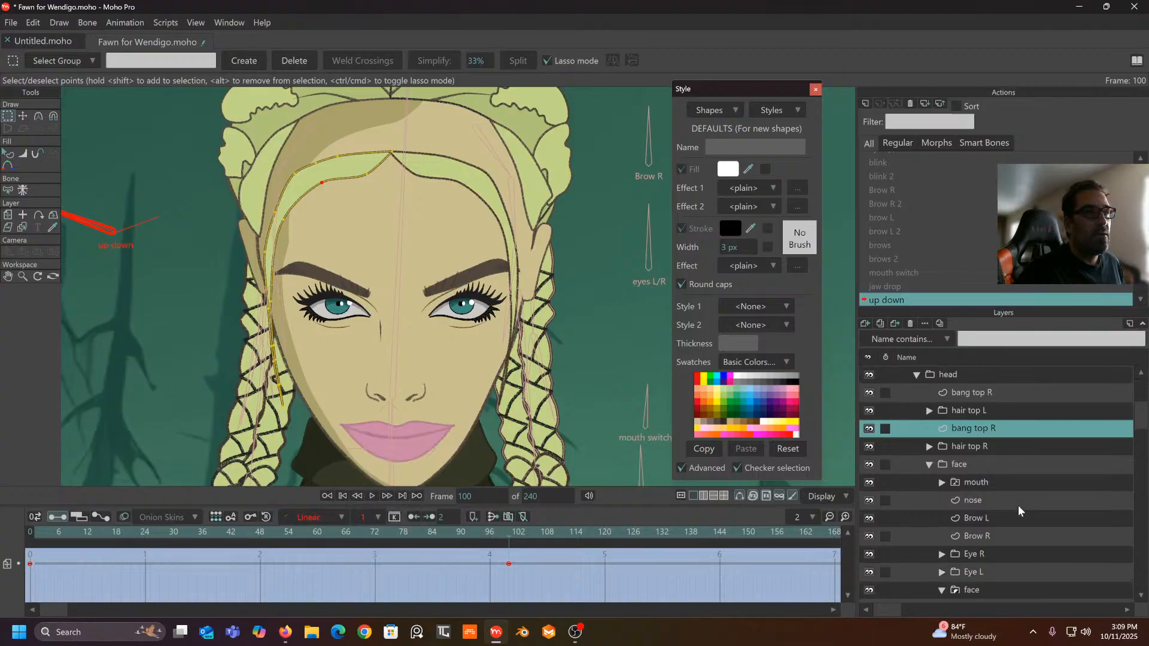
click(979, 481)
drag(522, 569, 11, 624)
click(324, 515)
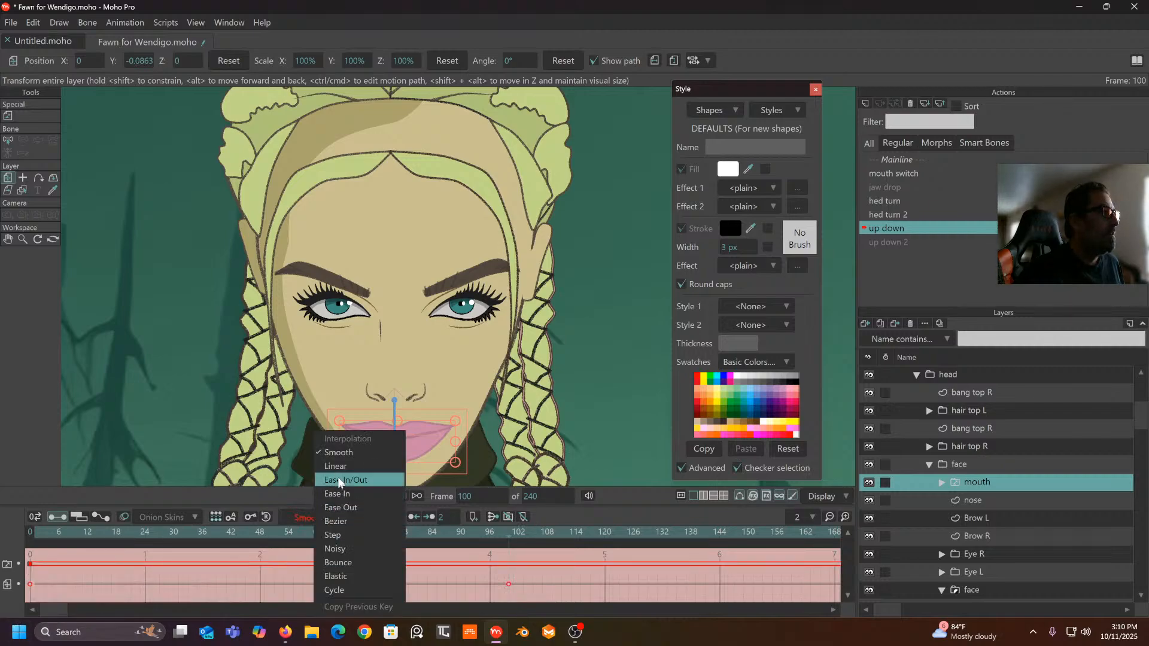
click(339, 467)
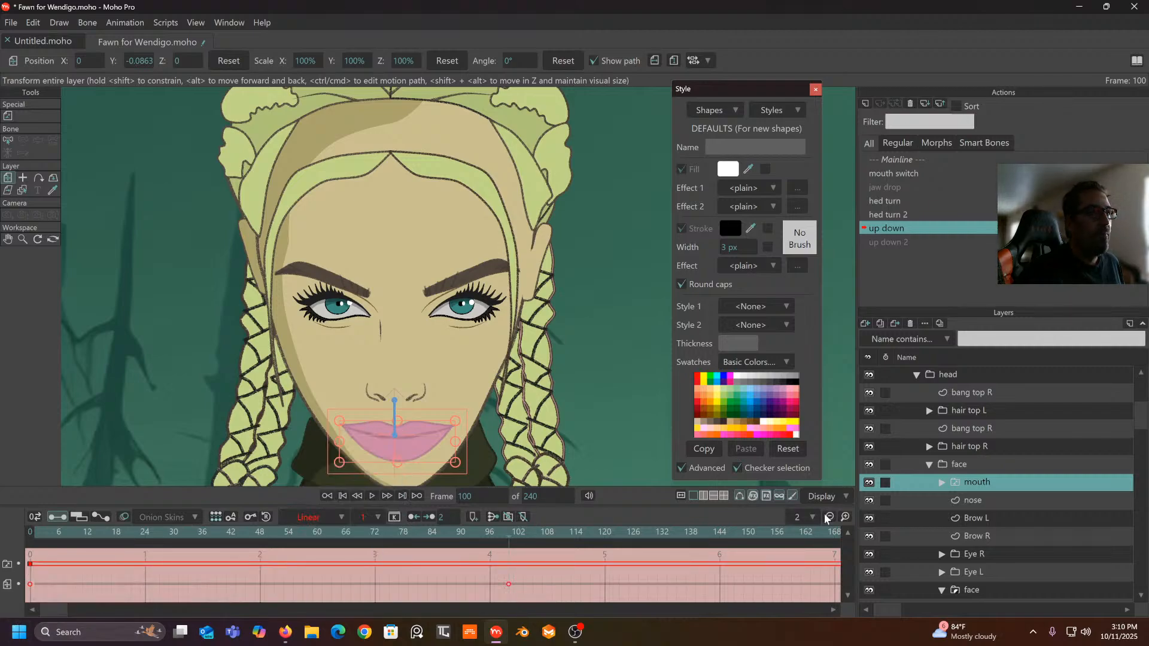
click(983, 506)
drag(518, 557, 3, 617)
click(325, 518)
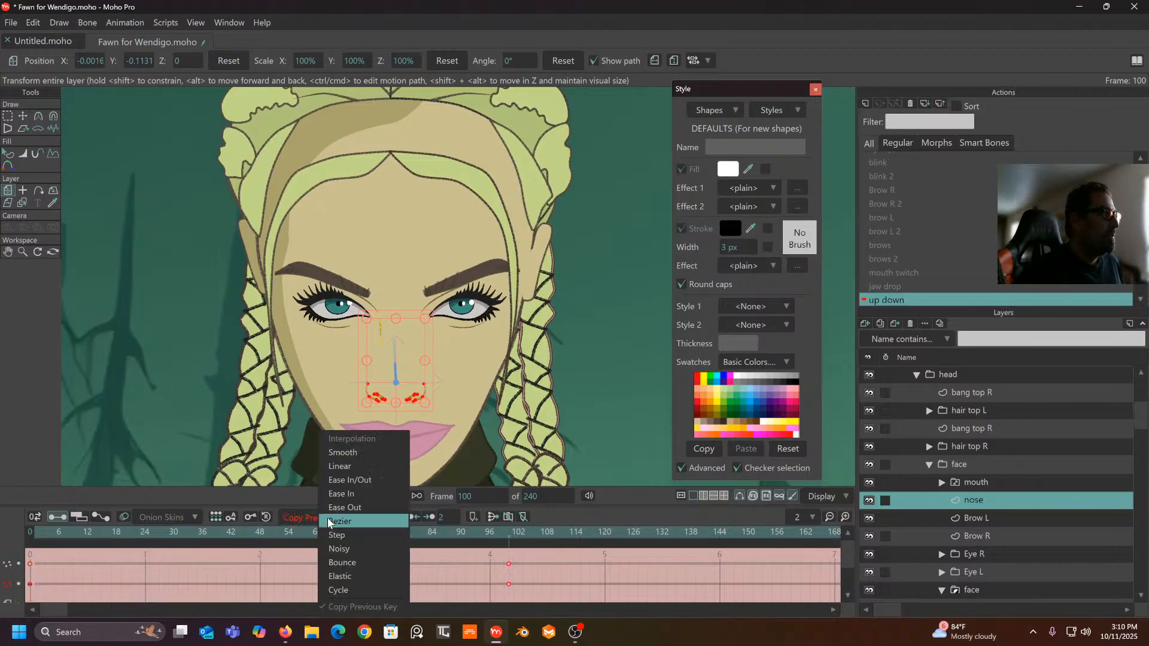
click(343, 465)
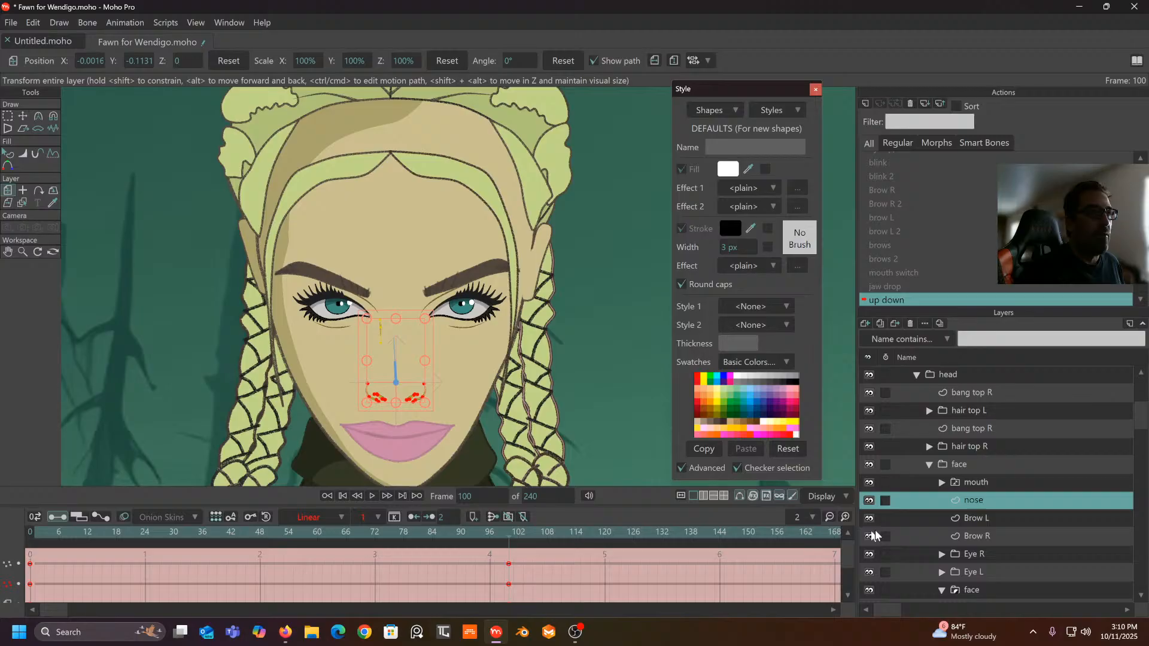
- Set the Brow L and Brow R keyframes to Linear interpolation
click(992, 523)
drag(516, 557, 2, 609)
click(325, 517)
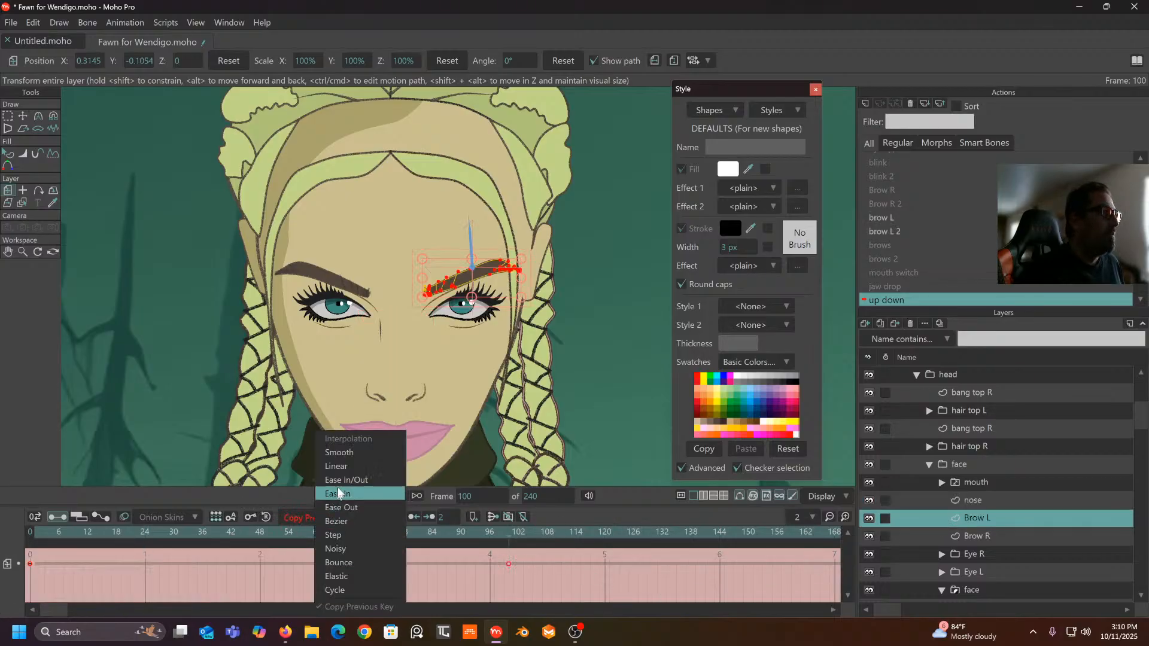
click(350, 457)
click(985, 535)
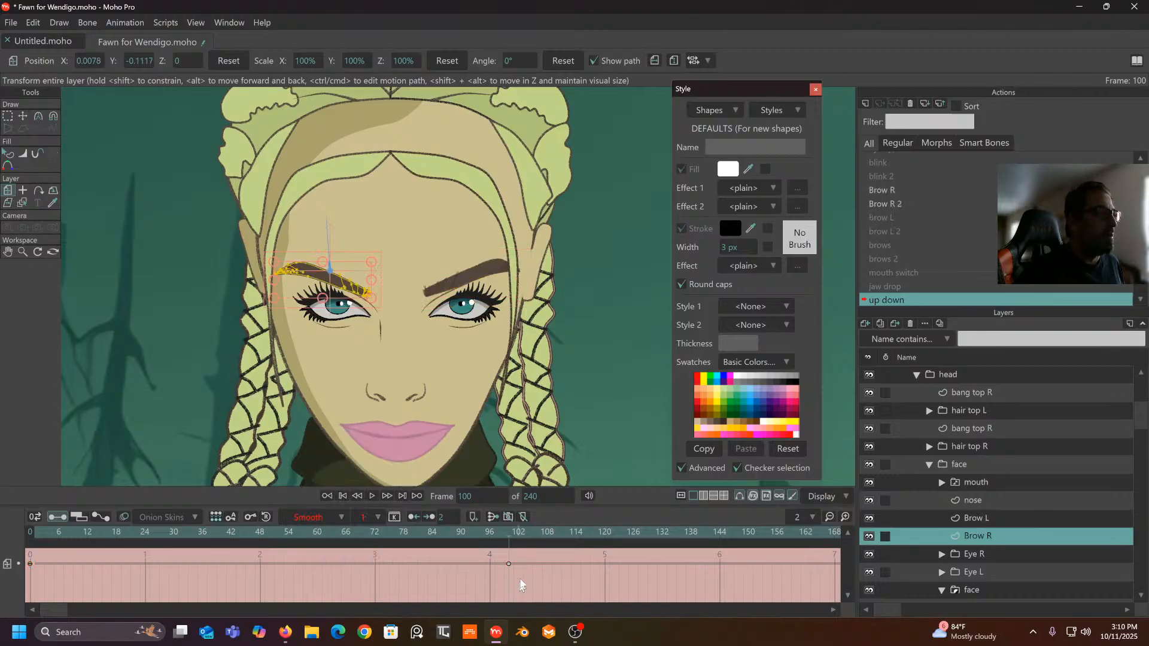
drag(530, 552, 3, 610)
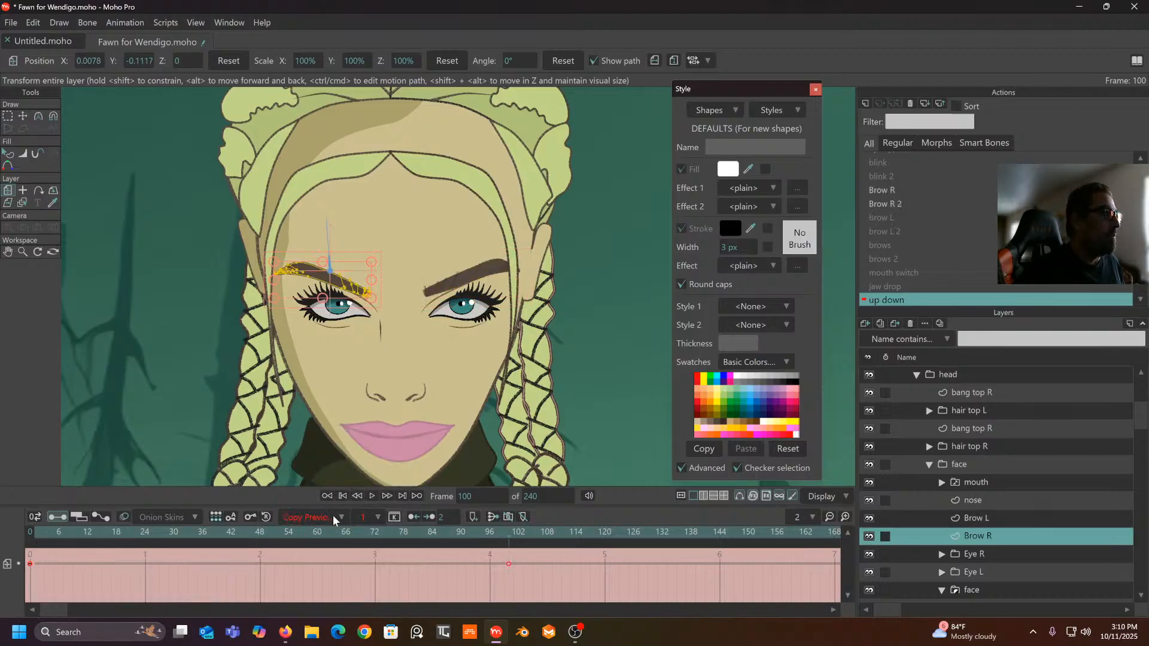
click(333, 517)
click(348, 469)
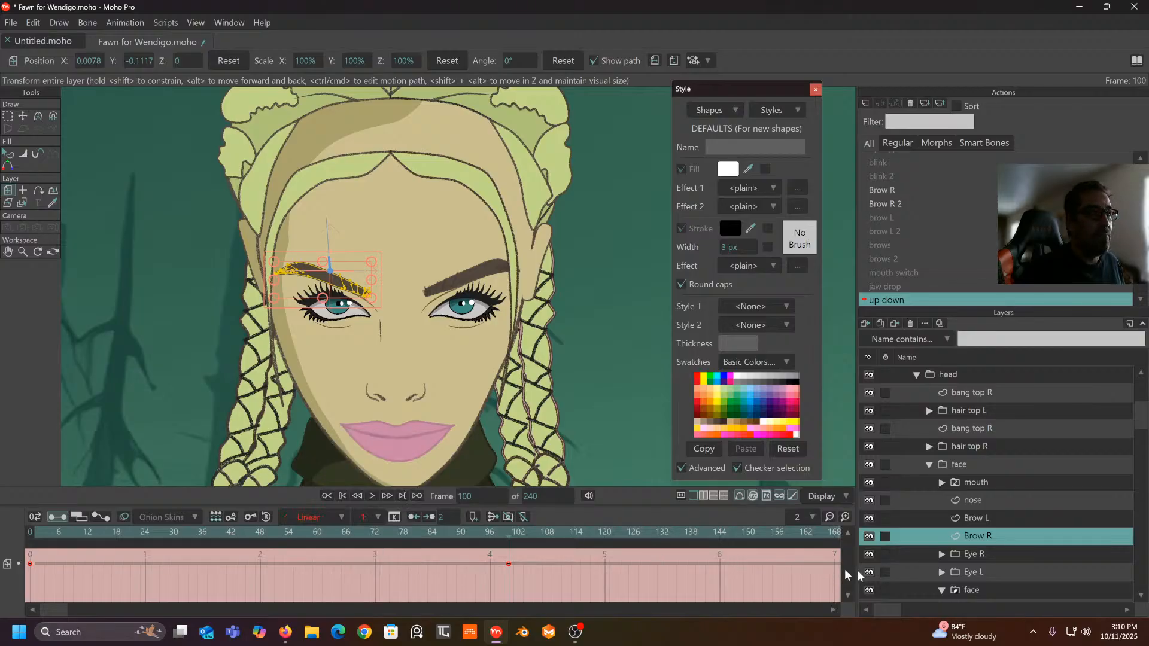
- Make the Eye R and Eye L keyframes linear
click(986, 555)
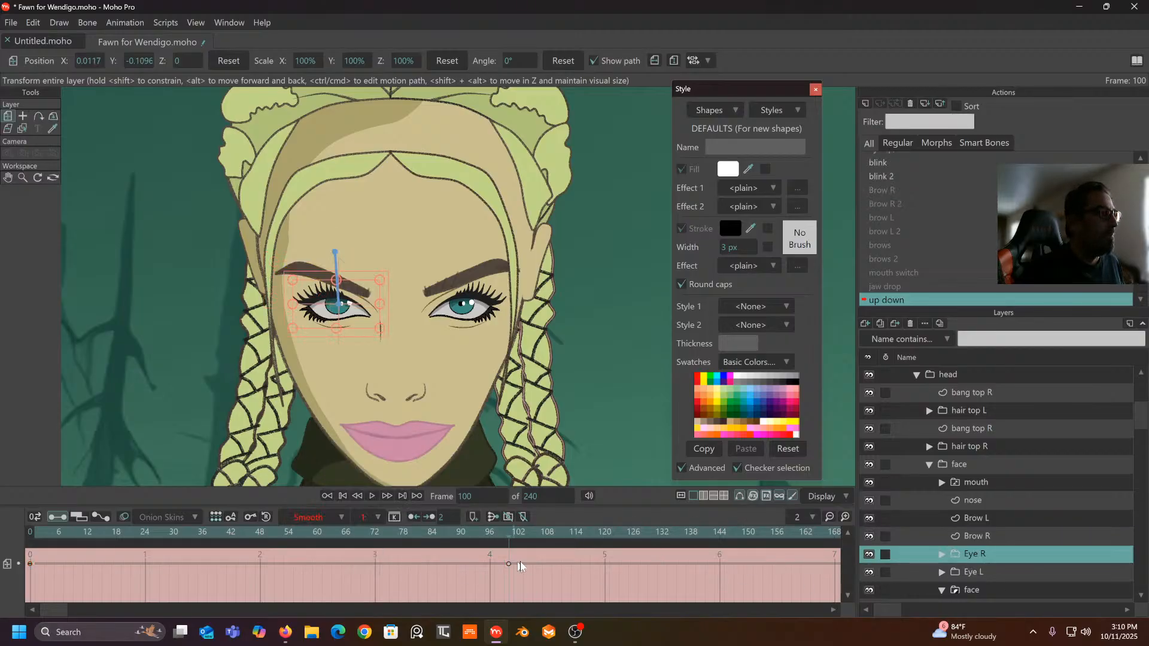
drag(519, 565, 3, 613)
click(333, 517)
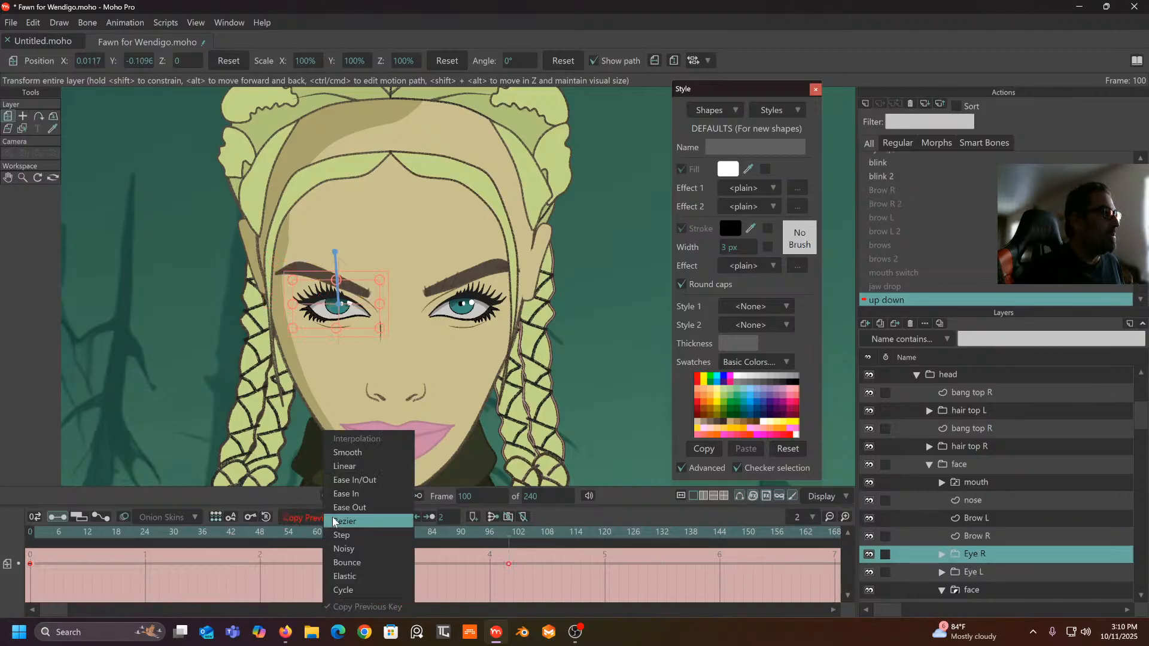
click(350, 466)
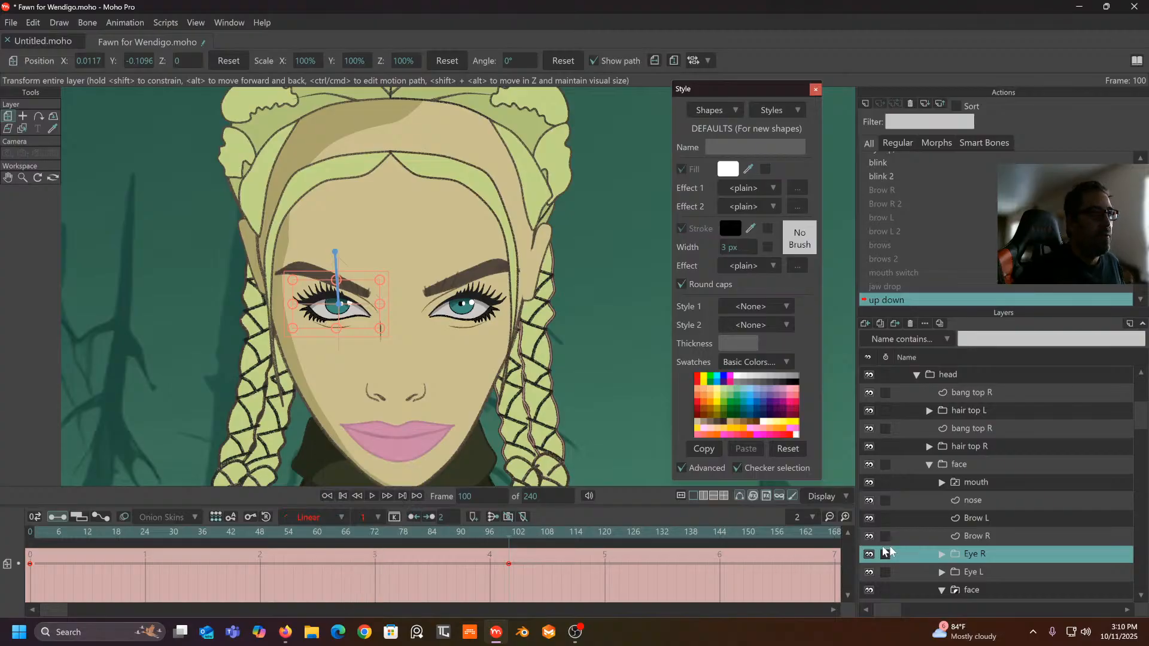
scroll(978, 537, down, 5)
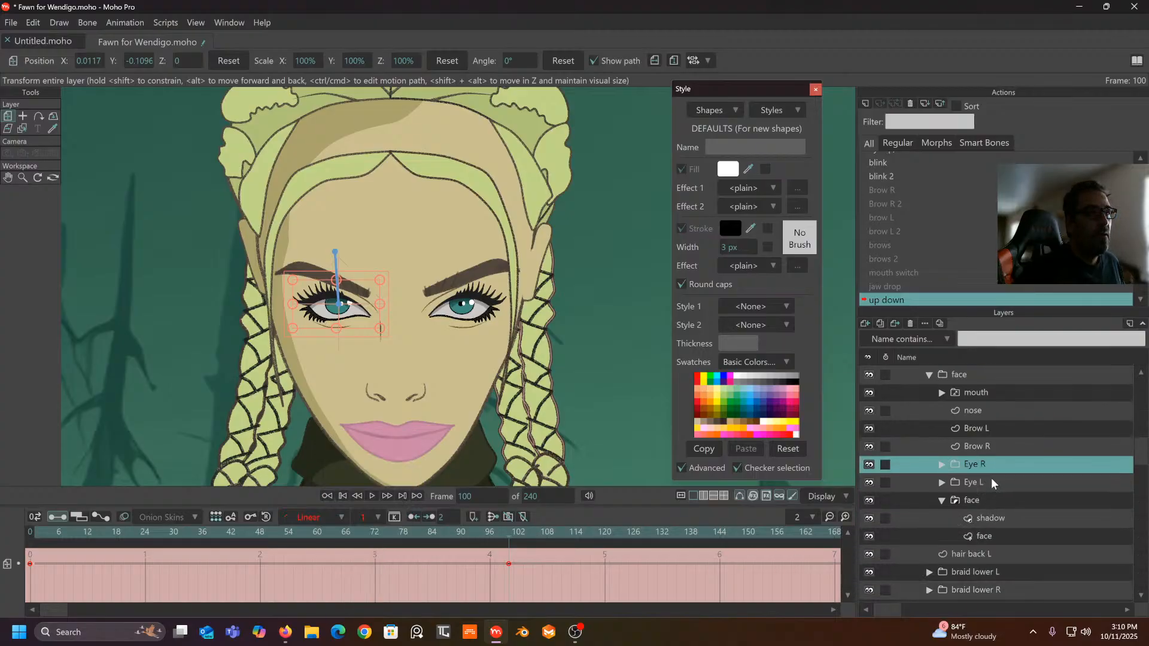
click(983, 484)
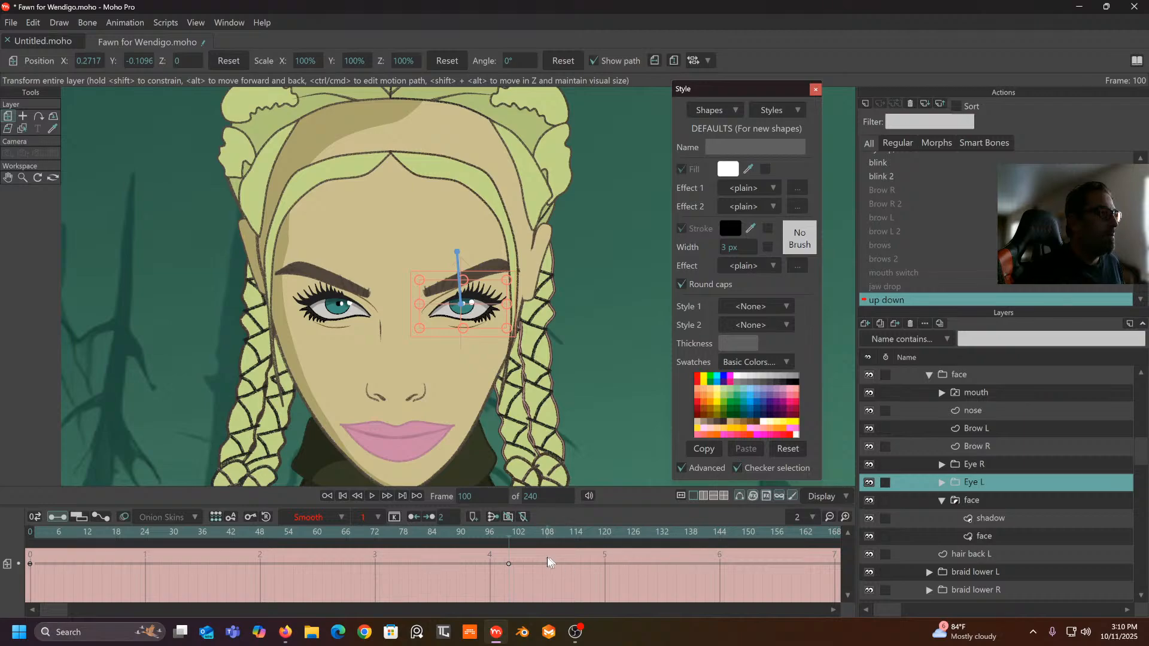
drag(549, 562, 23, 620)
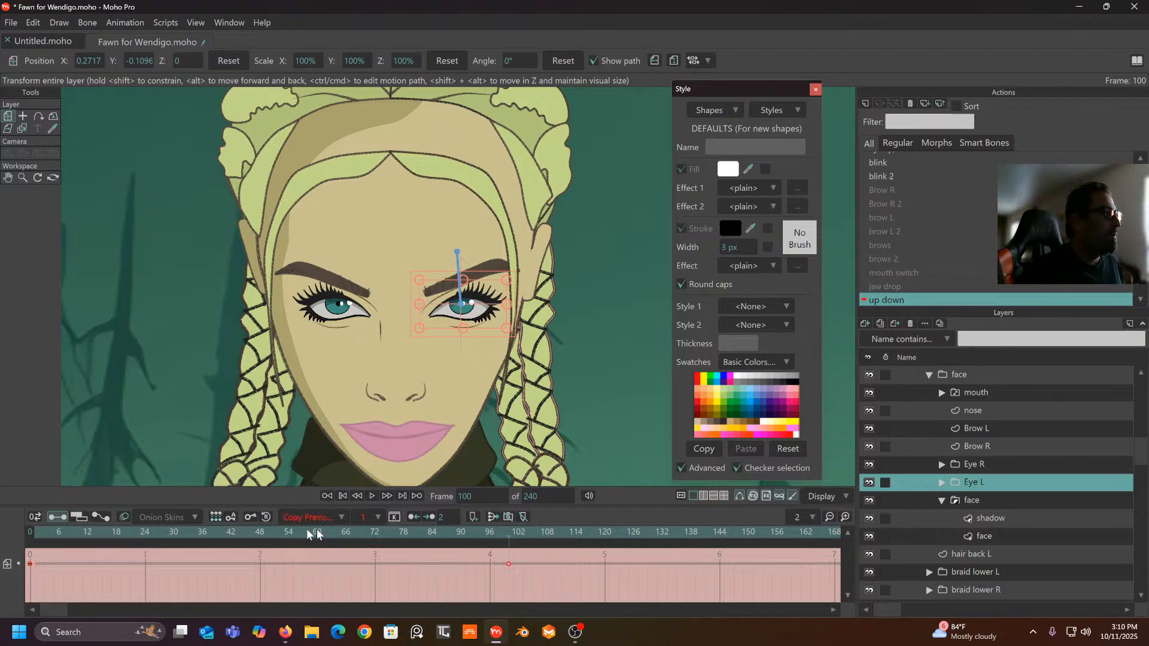
click(342, 517)
click(360, 465)
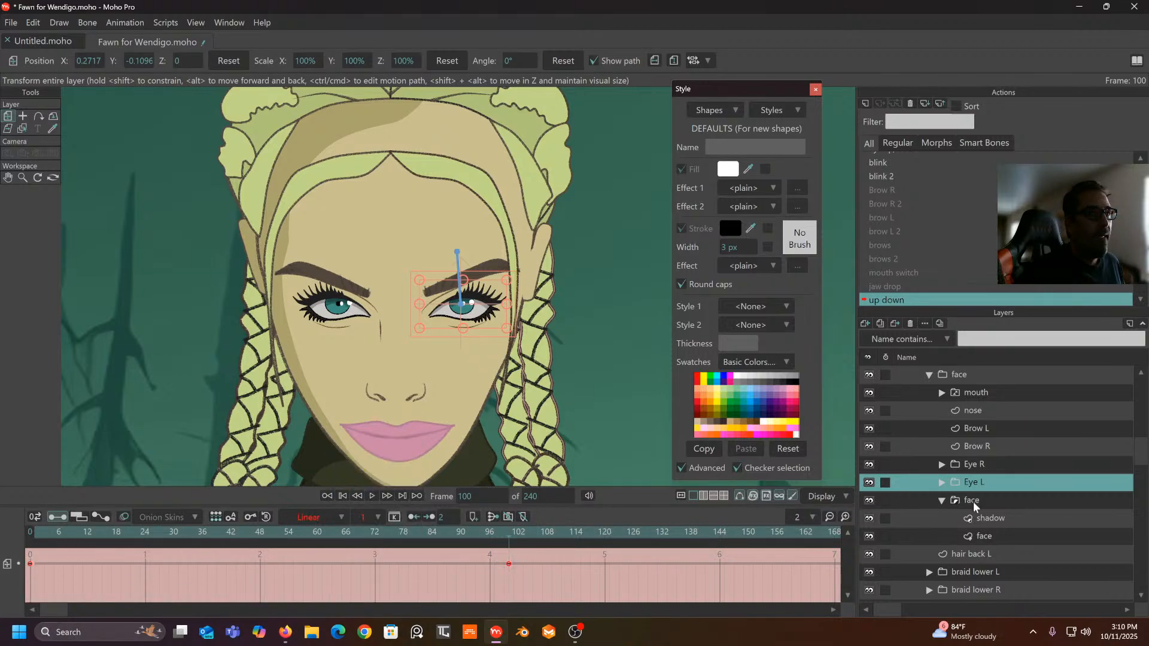
- Set the shadow and face layer keyframes to Linear interpolation
click(997, 517)
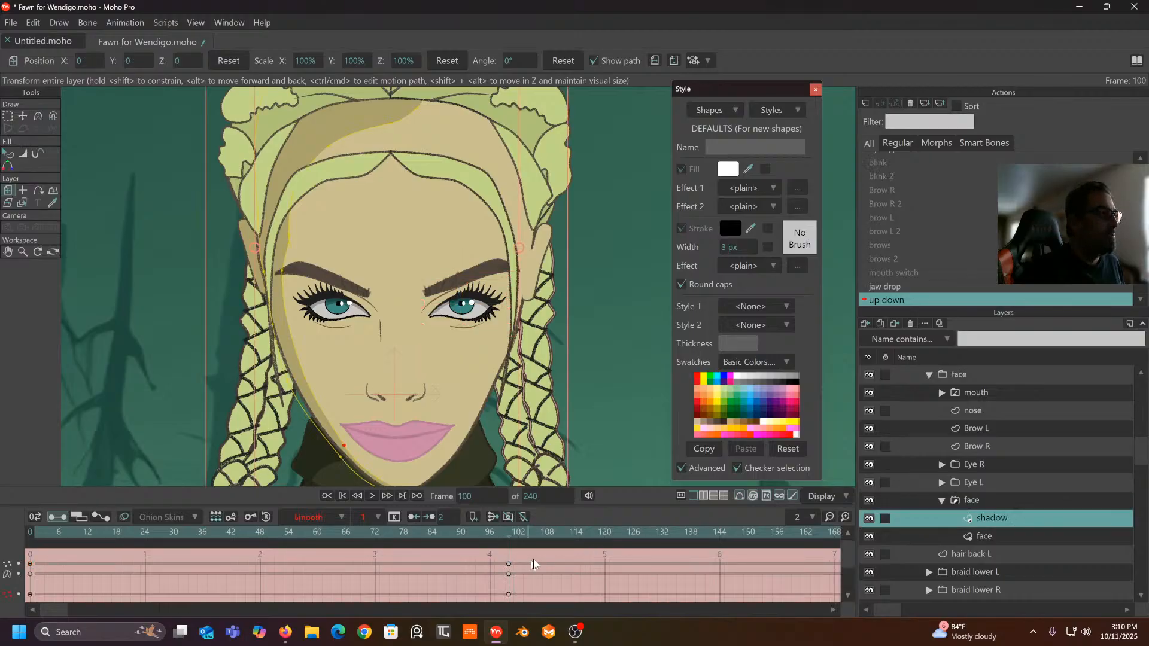
drag(539, 557, 9, 623)
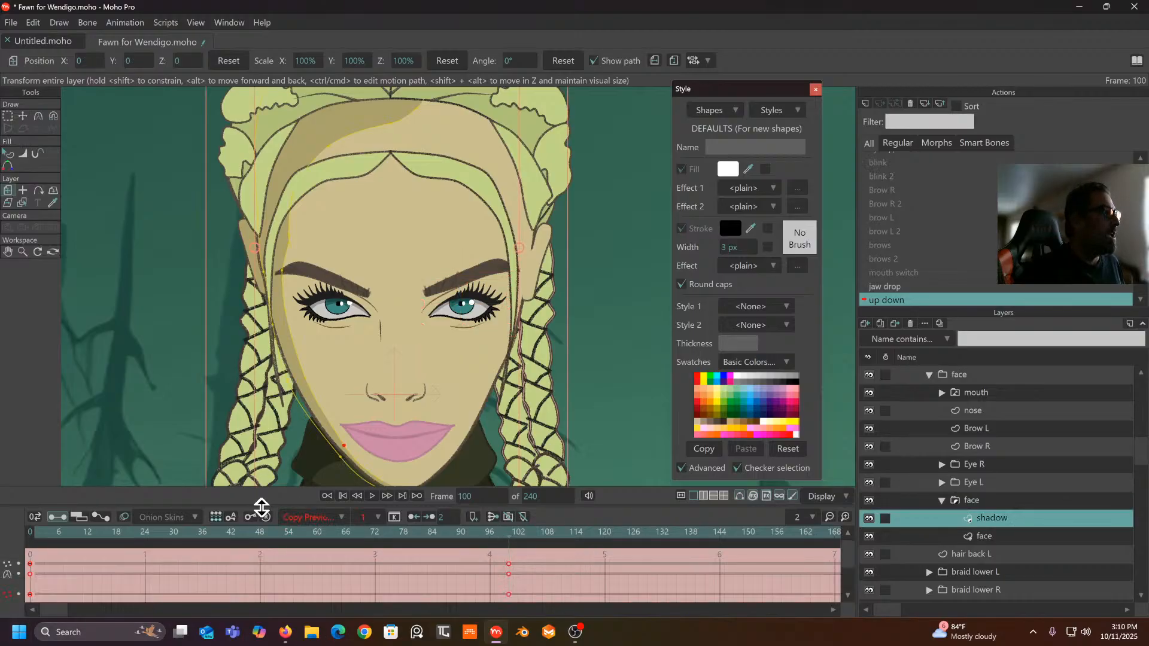
click(346, 517)
click(355, 467)
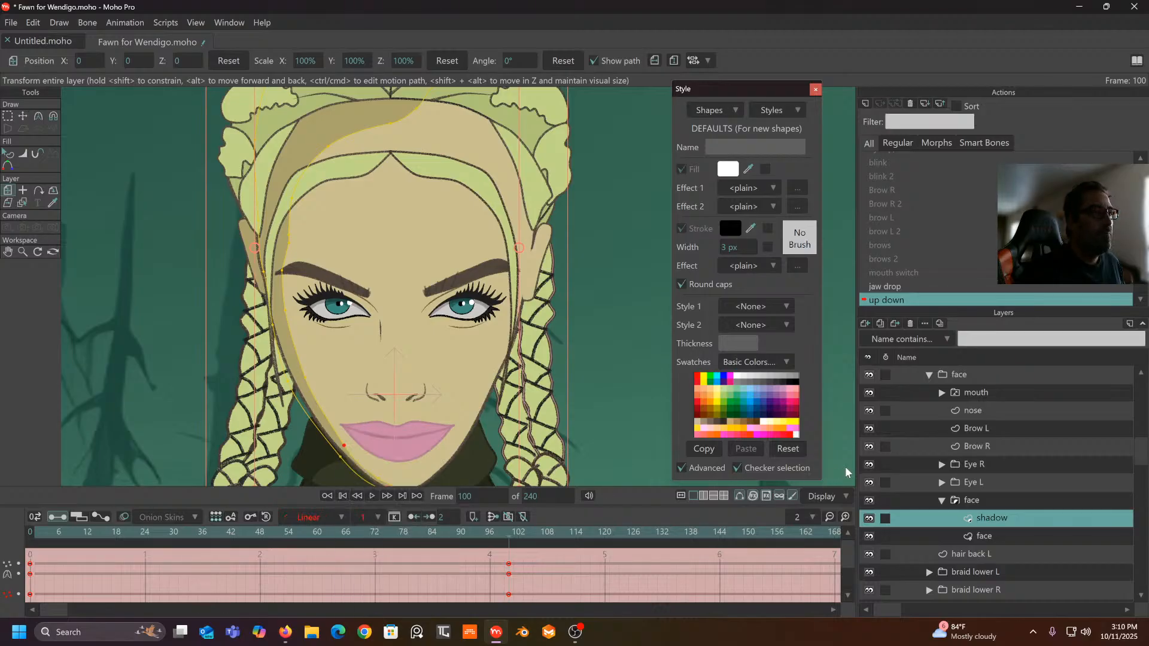
scroll(947, 485, down, 2)
scroll(947, 485, down, 1)
click(986, 483)
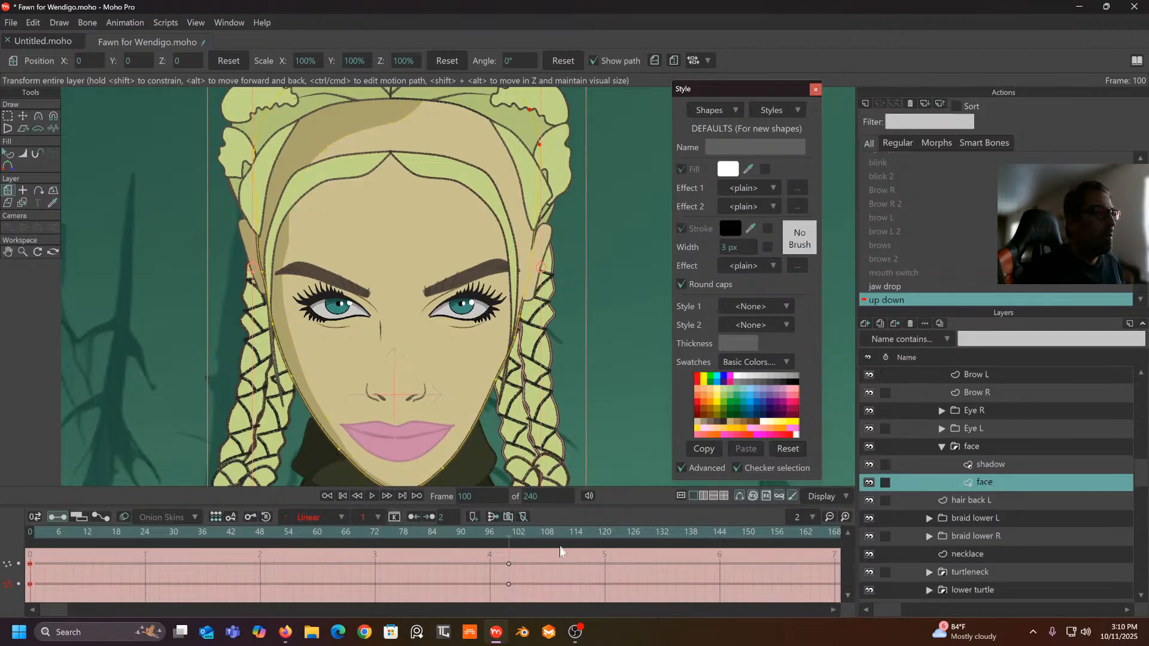
drag(527, 556, 12, 619)
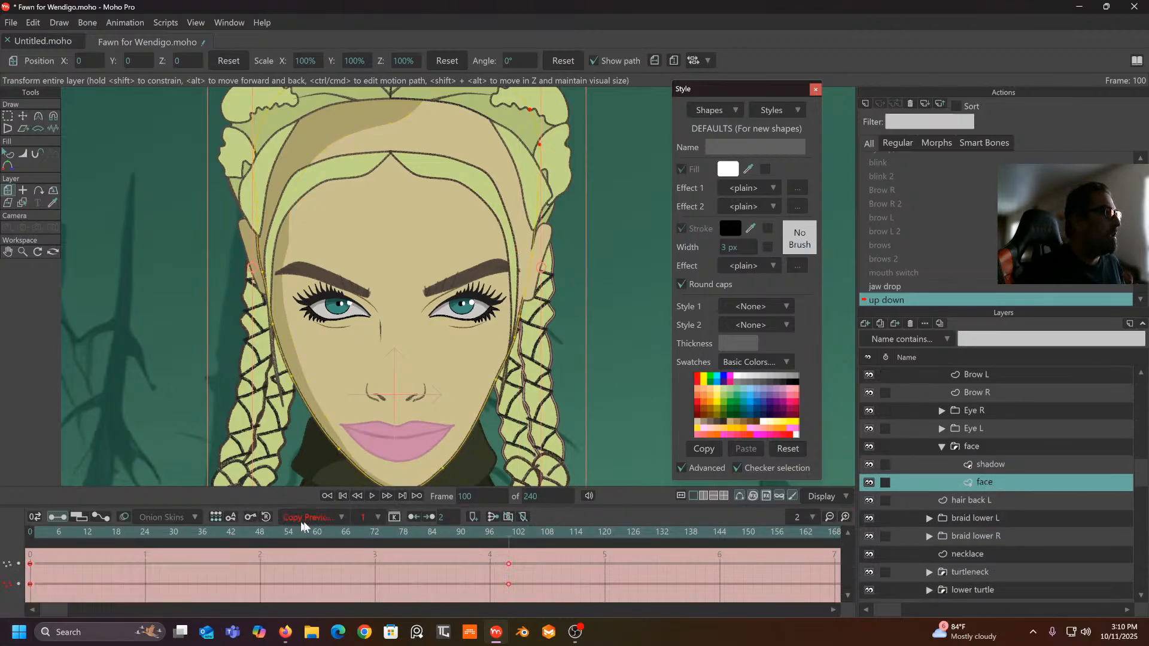
click(310, 519)
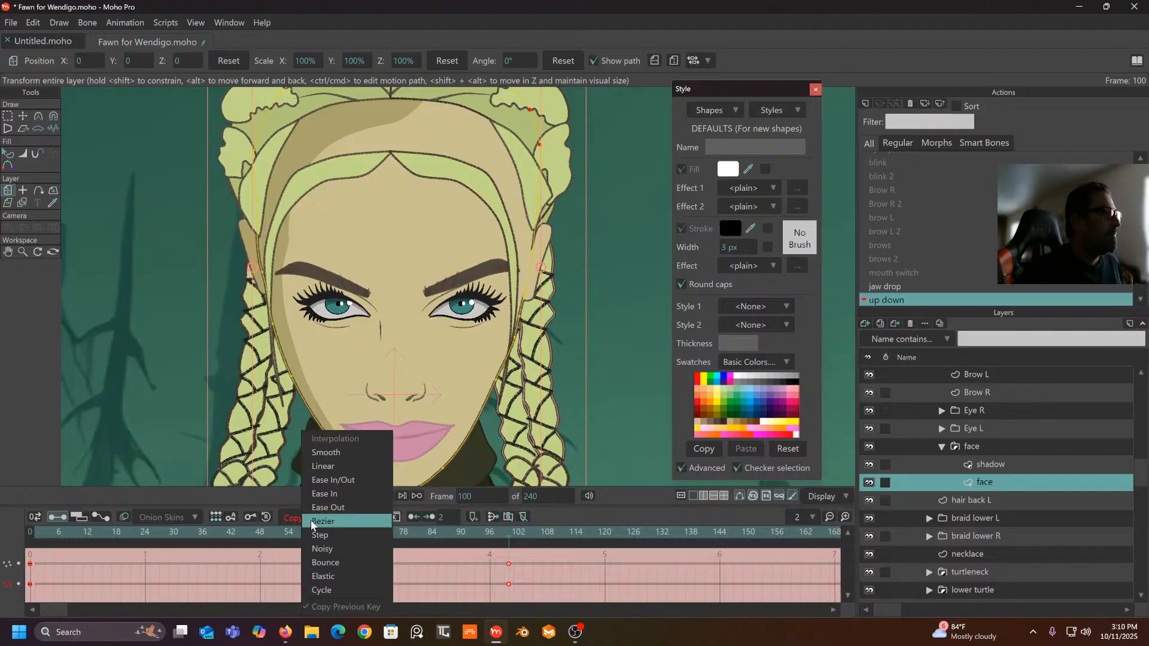
click(338, 466)
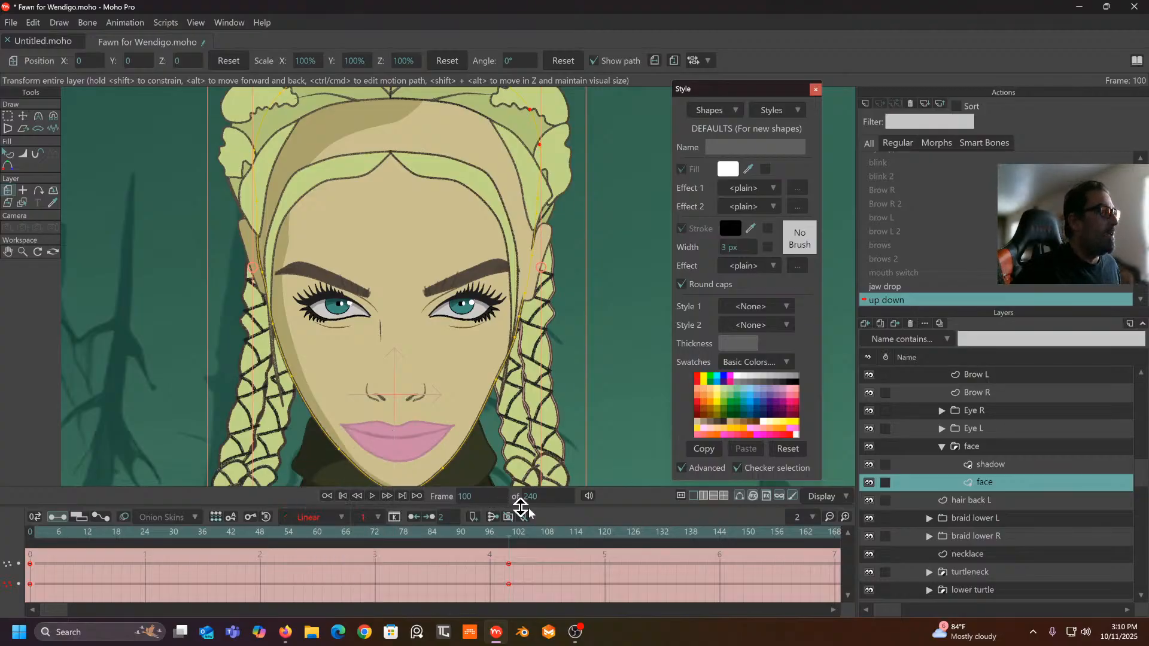
- Make the ear R keyframes at frames 0 and 100 linear
scroll(1008, 516, down, 2)
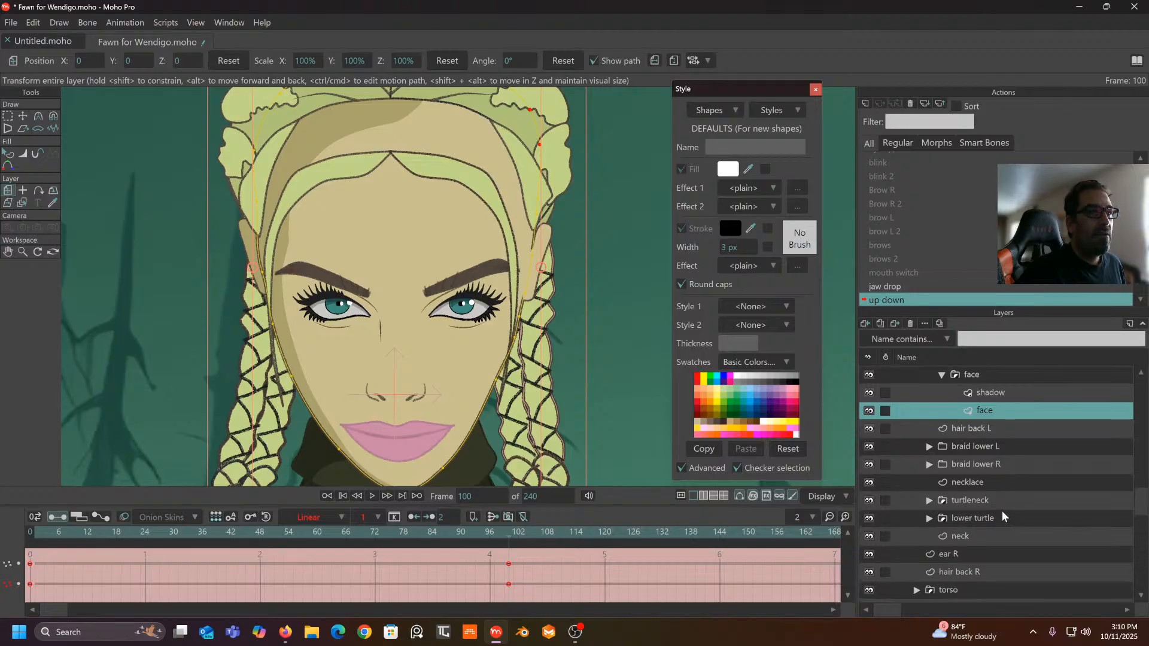
click(972, 554)
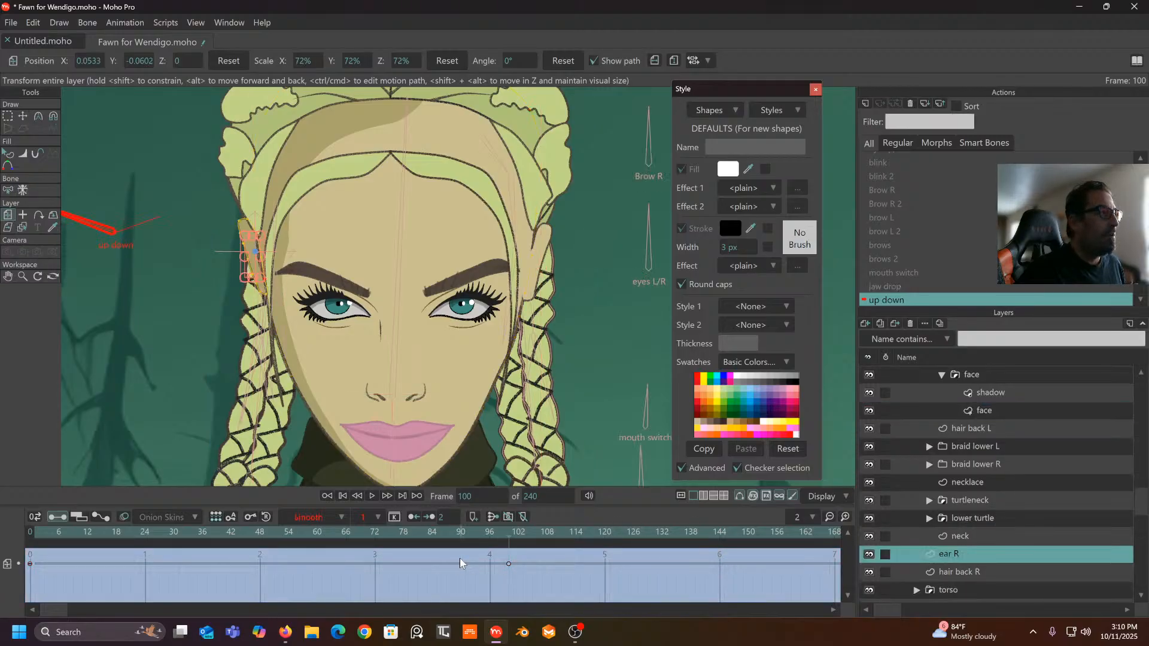
drag(540, 555, 30, 602)
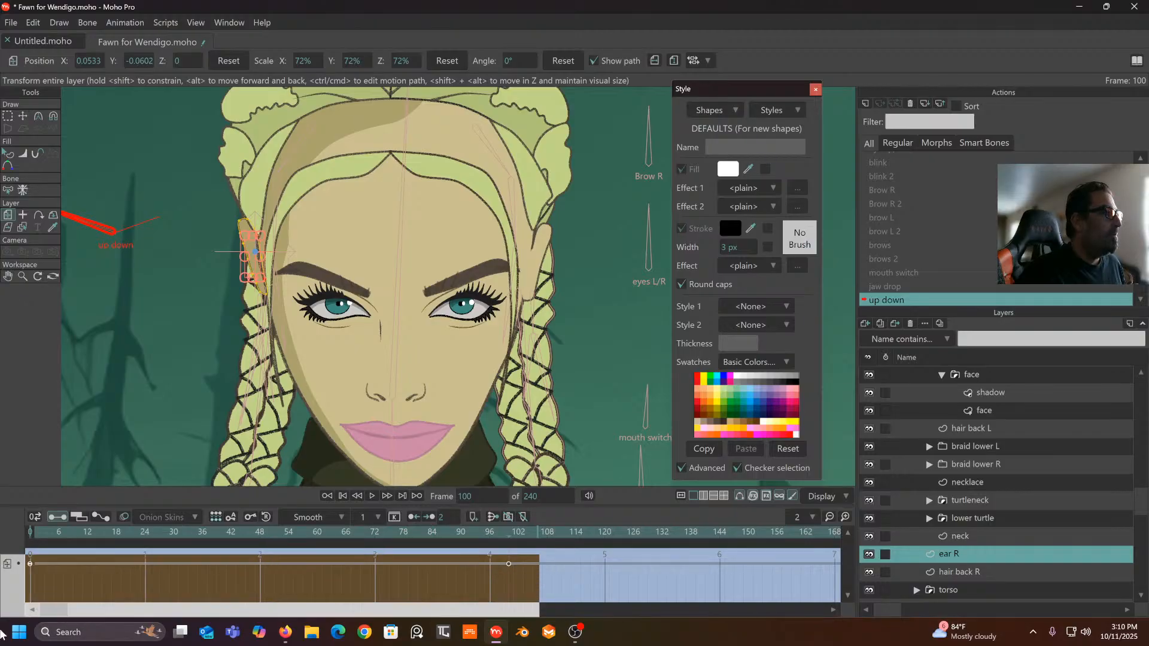
click(340, 516)
click(352, 466)
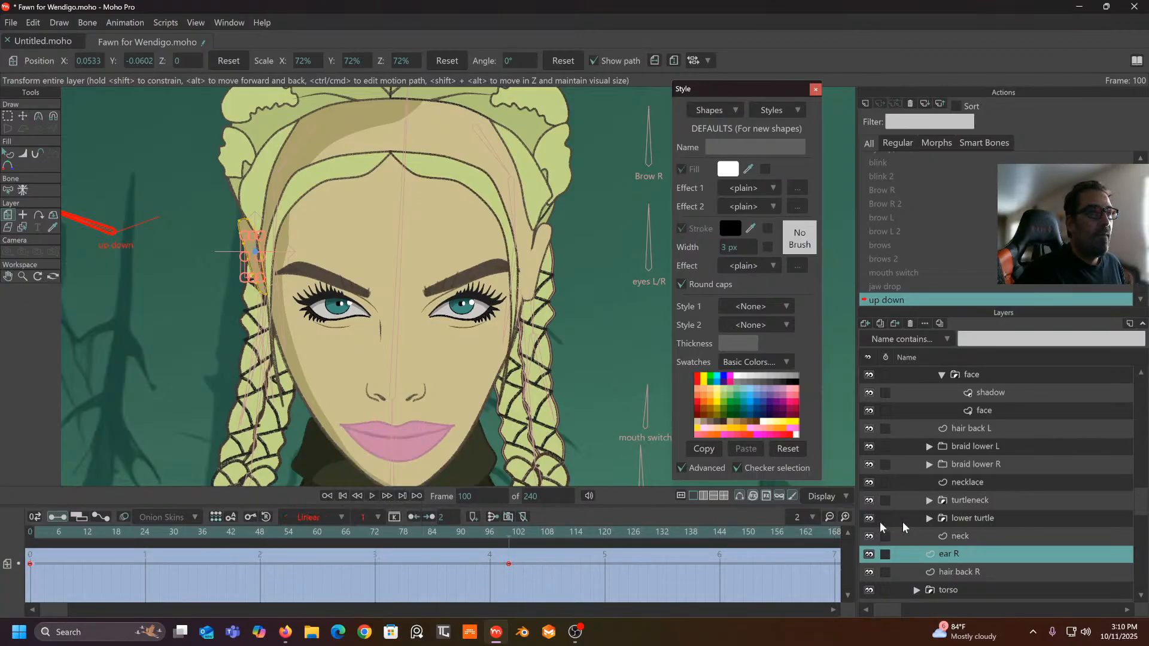
- Set the ear L keyframes at frames 0 and 100 to Linear interpolation
scroll(1000, 524, down, 2)
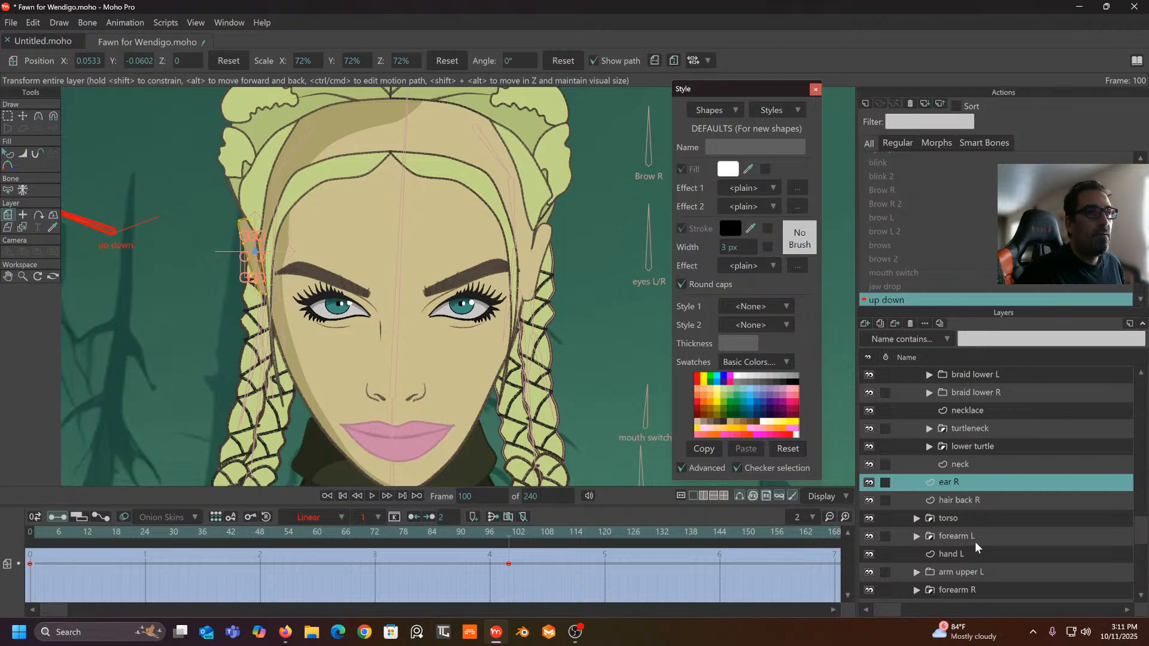
scroll(978, 539, down, 2)
scroll(994, 530, up, 2)
scroll(993, 529, up, 8)
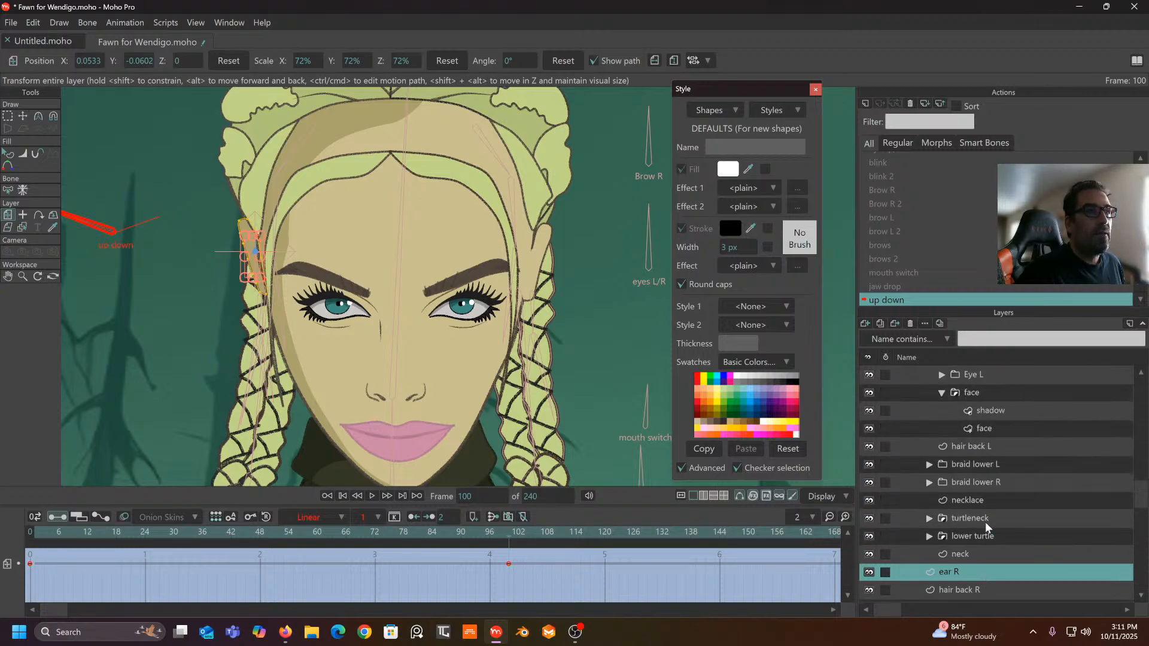
scroll(999, 502, up, 2)
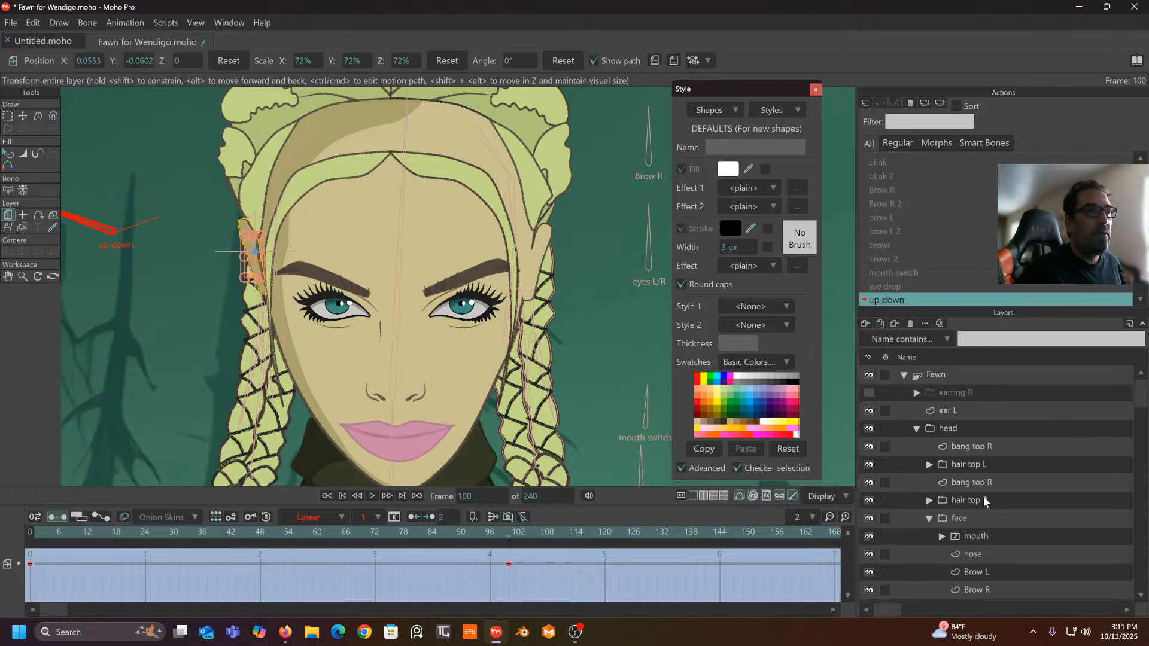
click(972, 411)
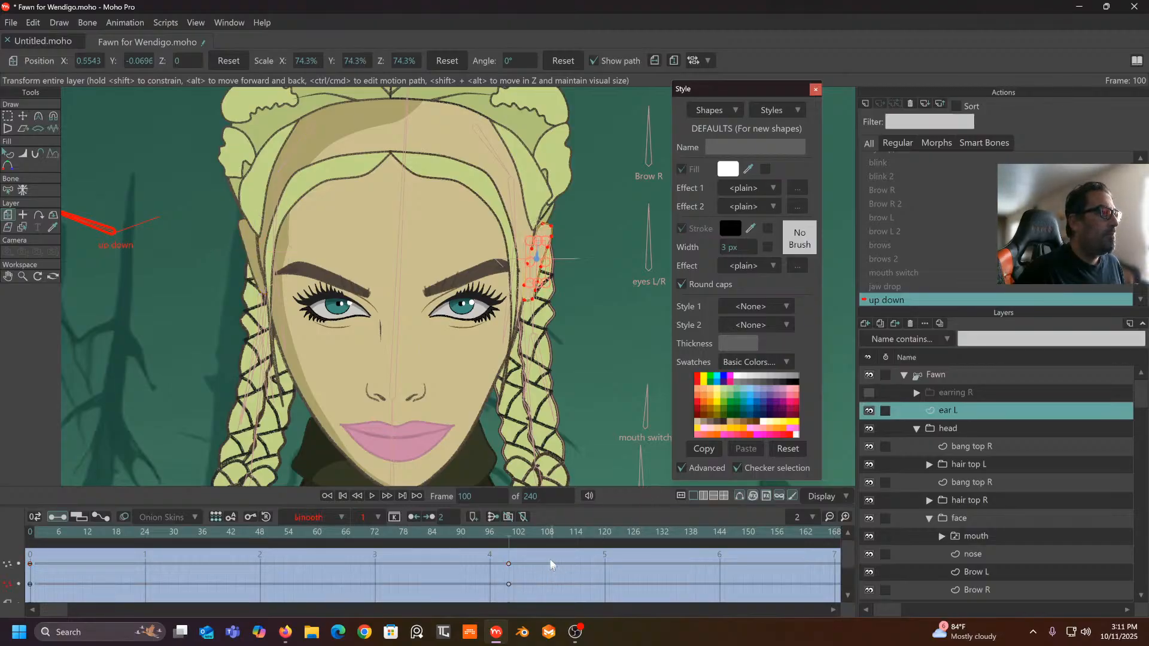
drag(551, 563, 12, 599)
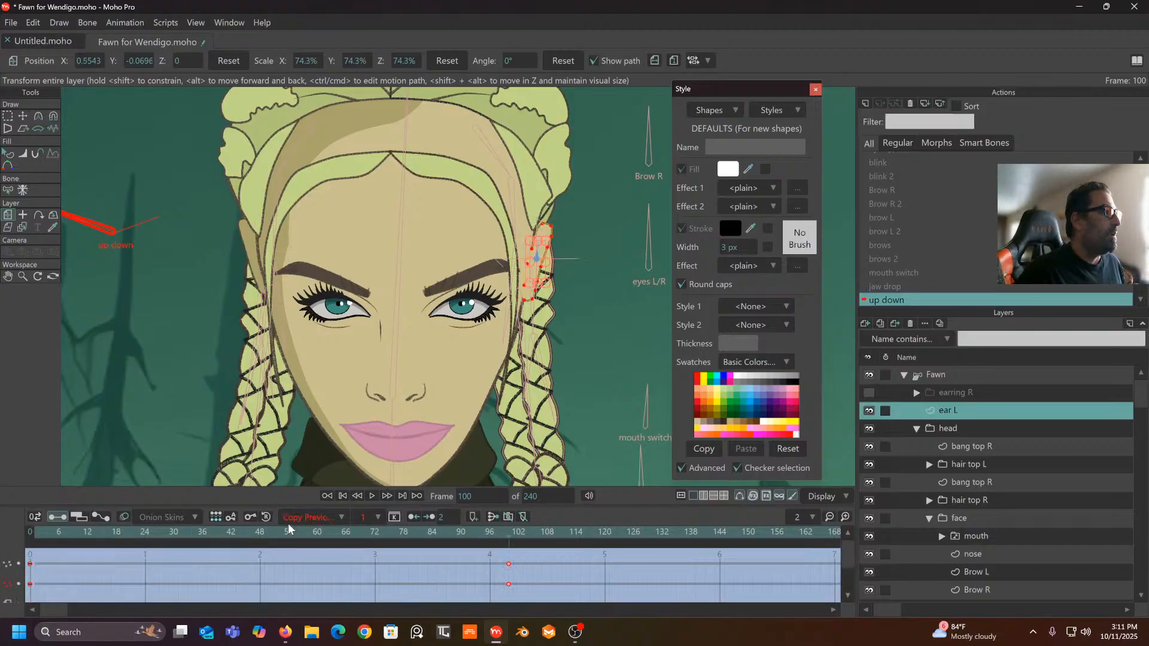
click(337, 517)
click(348, 466)
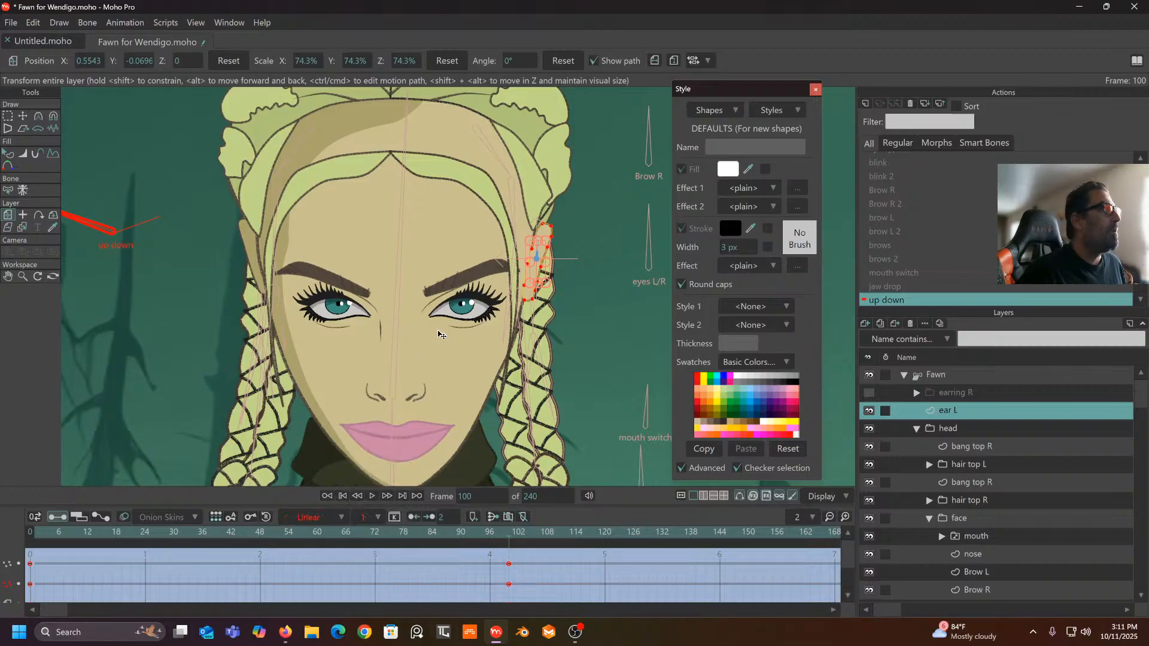
- Reapply Linear to the Brow L keys, then select both Brow R keyframes
scroll(979, 516, down, 1)
click(979, 519)
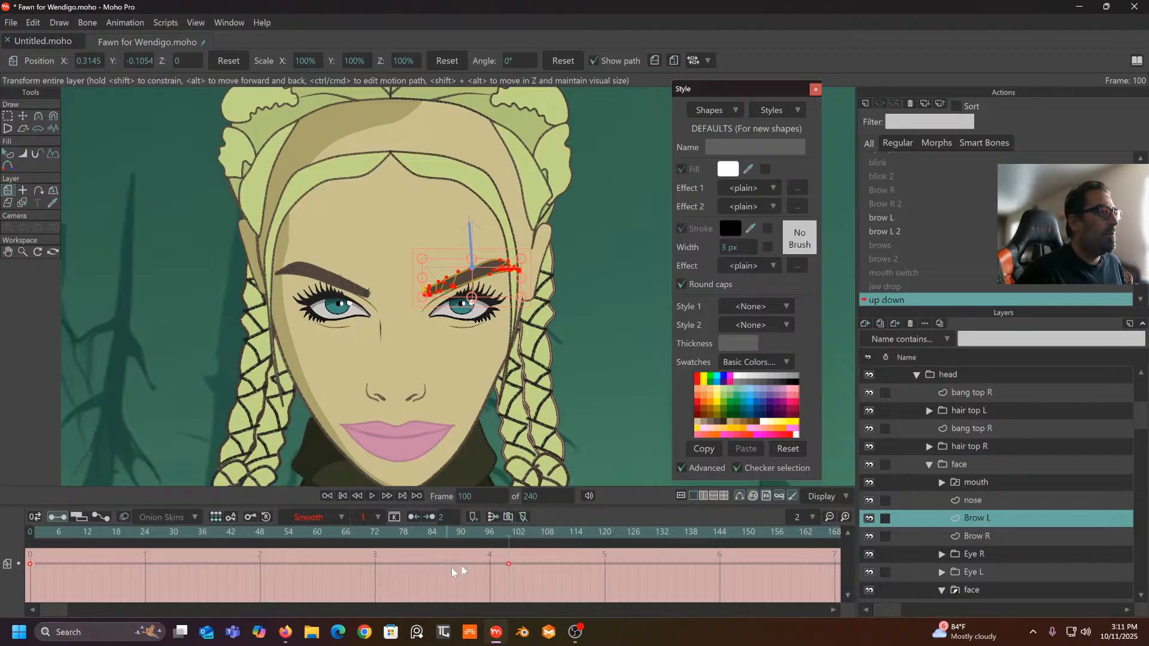
drag(520, 554, 2, 628)
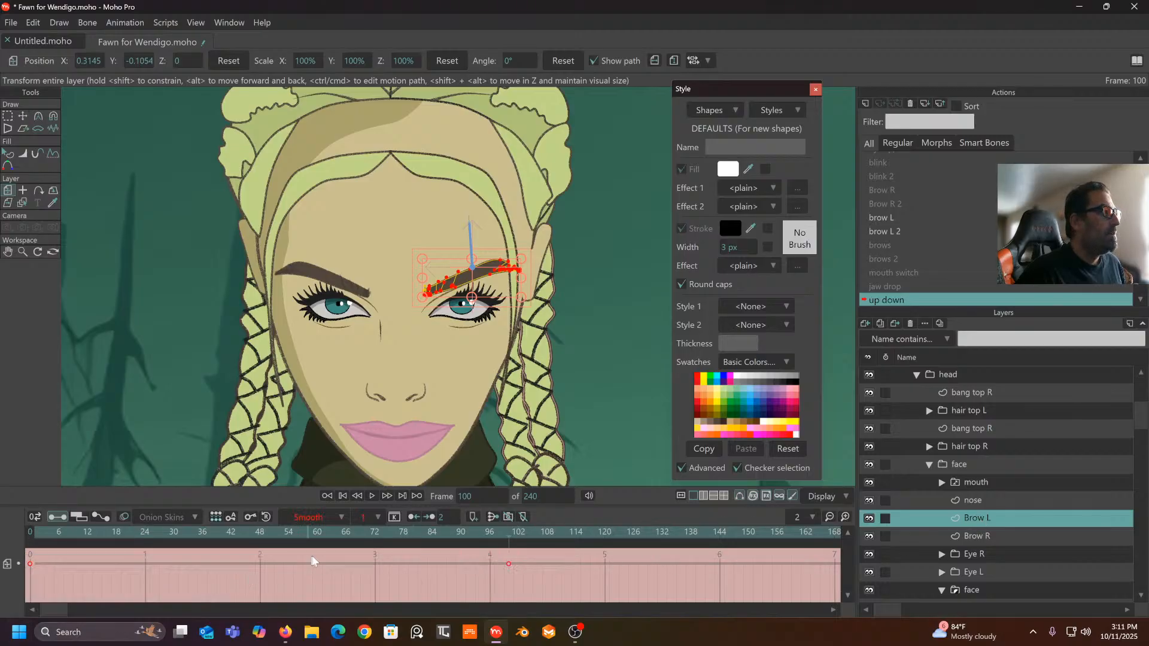
click(342, 519)
click(366, 471)
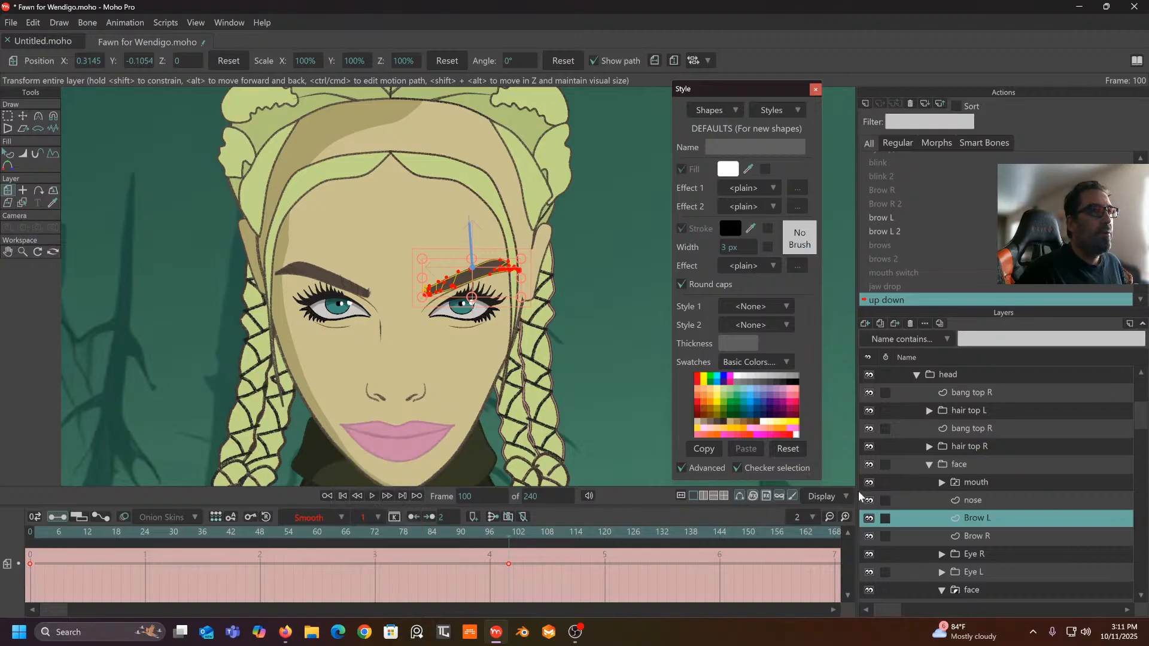
click(976, 536)
drag(531, 554, 2, 636)
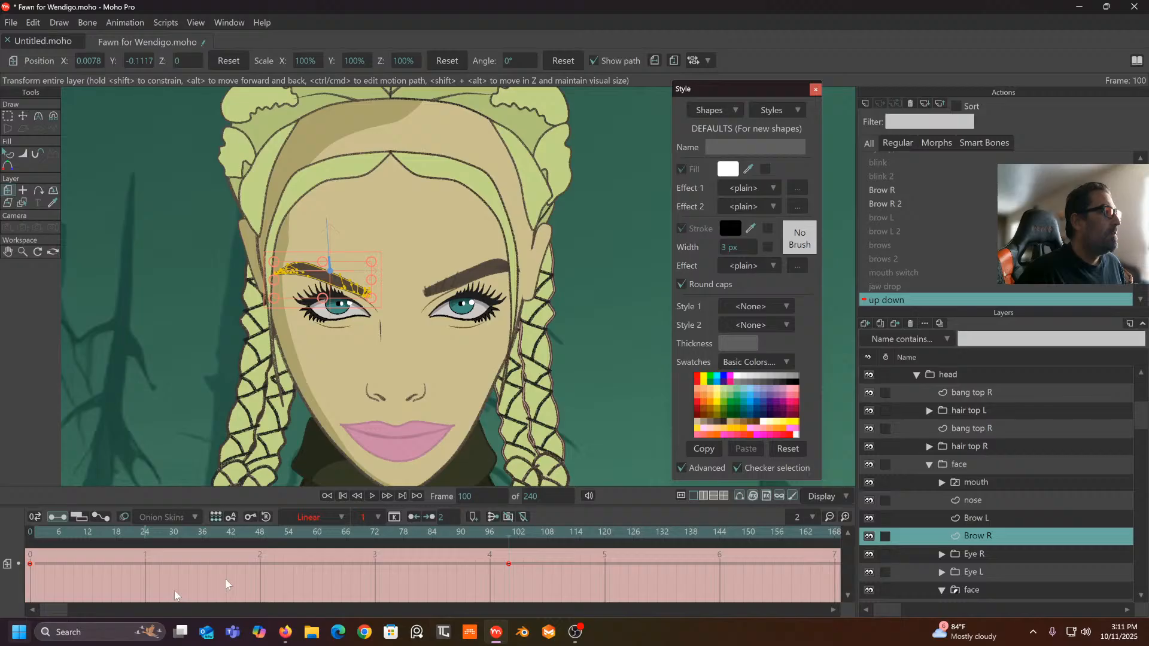
- Select the nose layer and bring the necklace and shoulders into view
click(990, 501)
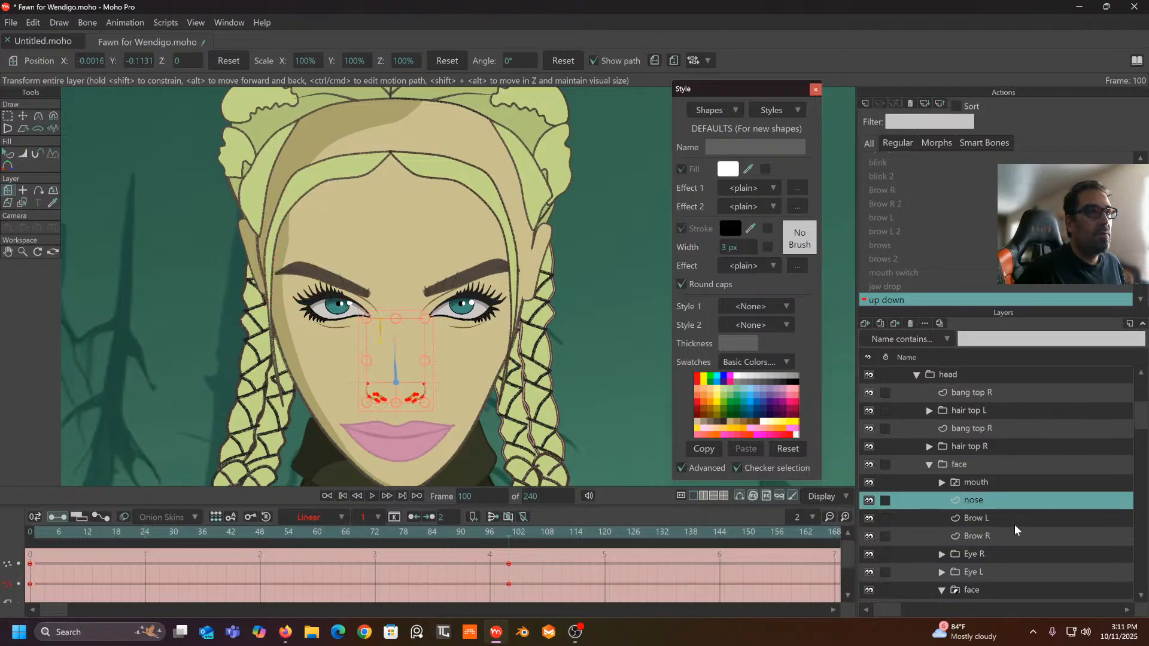
scroll(1015, 524, down, 2)
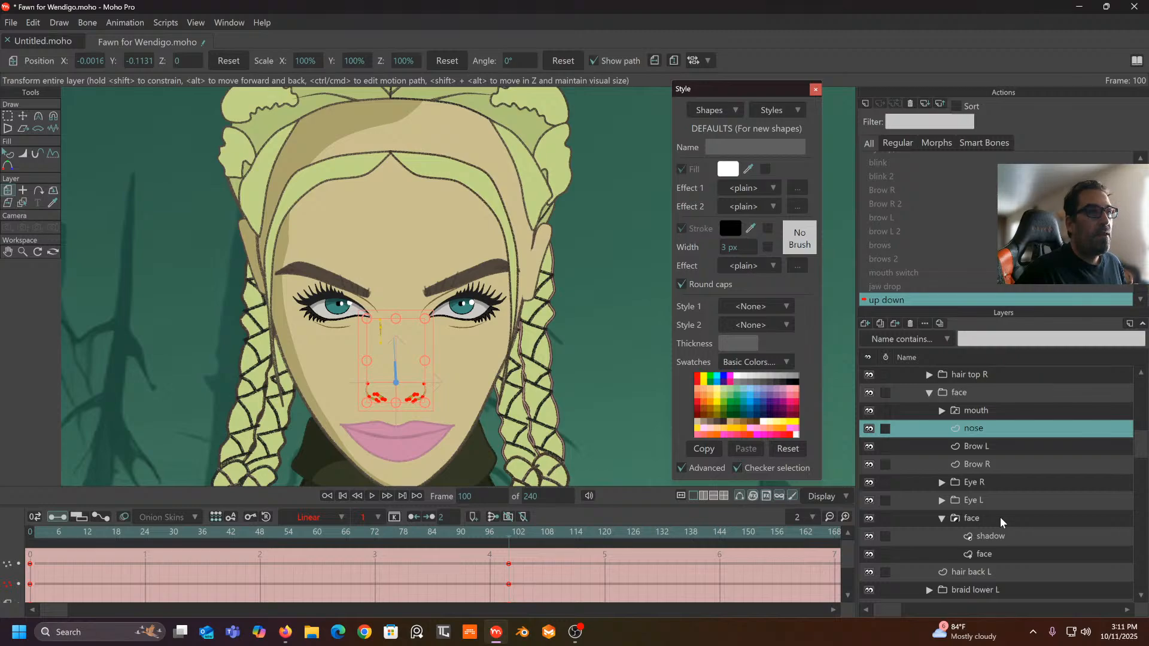
scroll(1000, 518, down, 2)
scroll(1000, 518, down, 2)
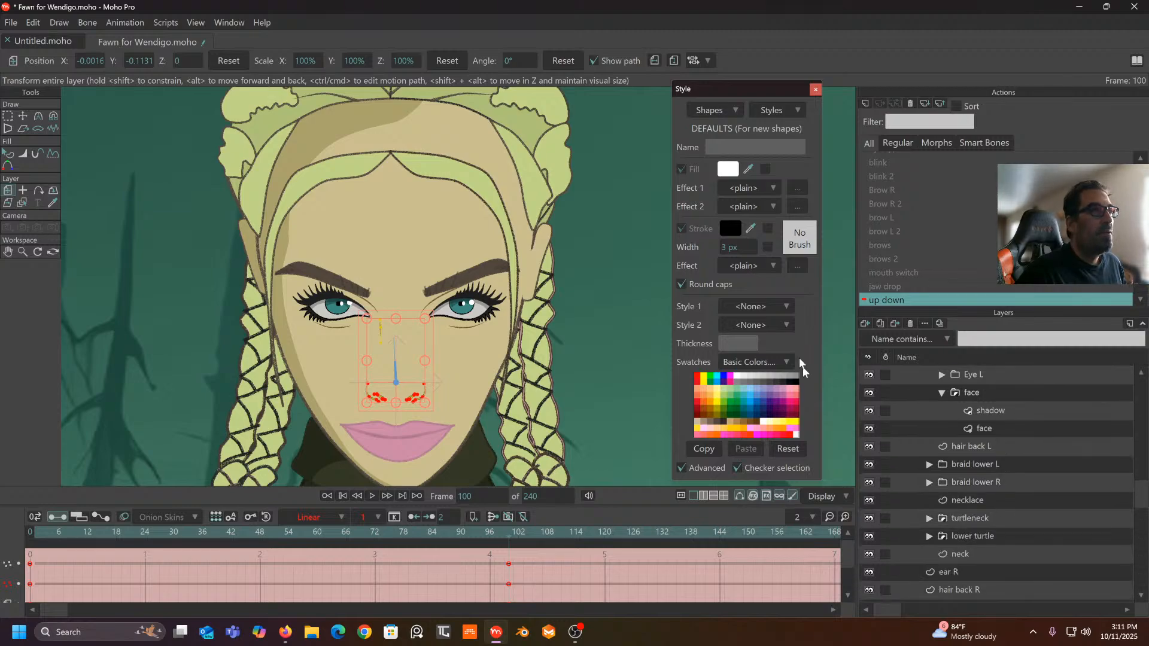
scroll(574, 359, down, 3)
drag(549, 331, 524, 295)
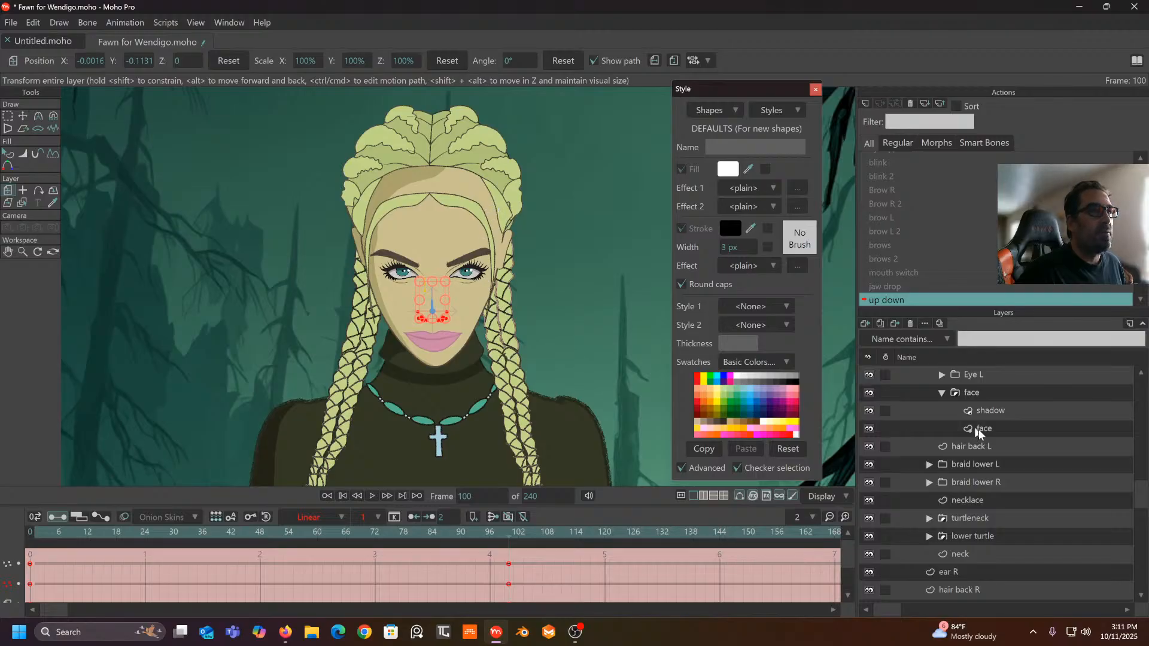
- Raise the Braids higher L and braids higher R layers slightly
click(976, 465)
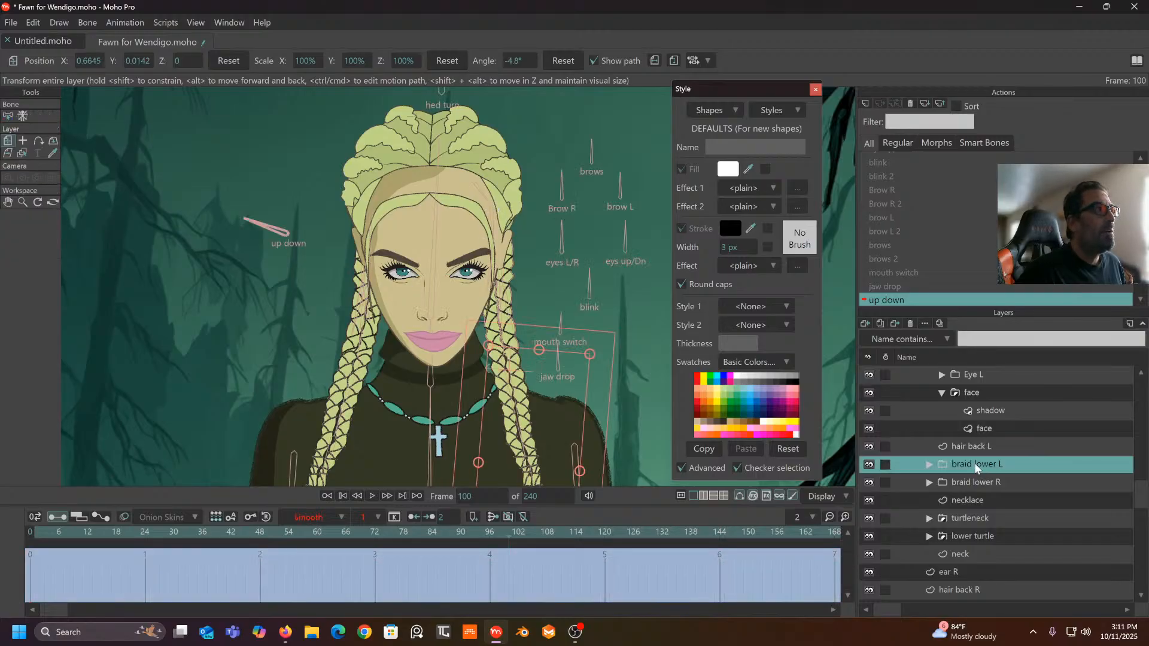
scroll(985, 497, down, 4)
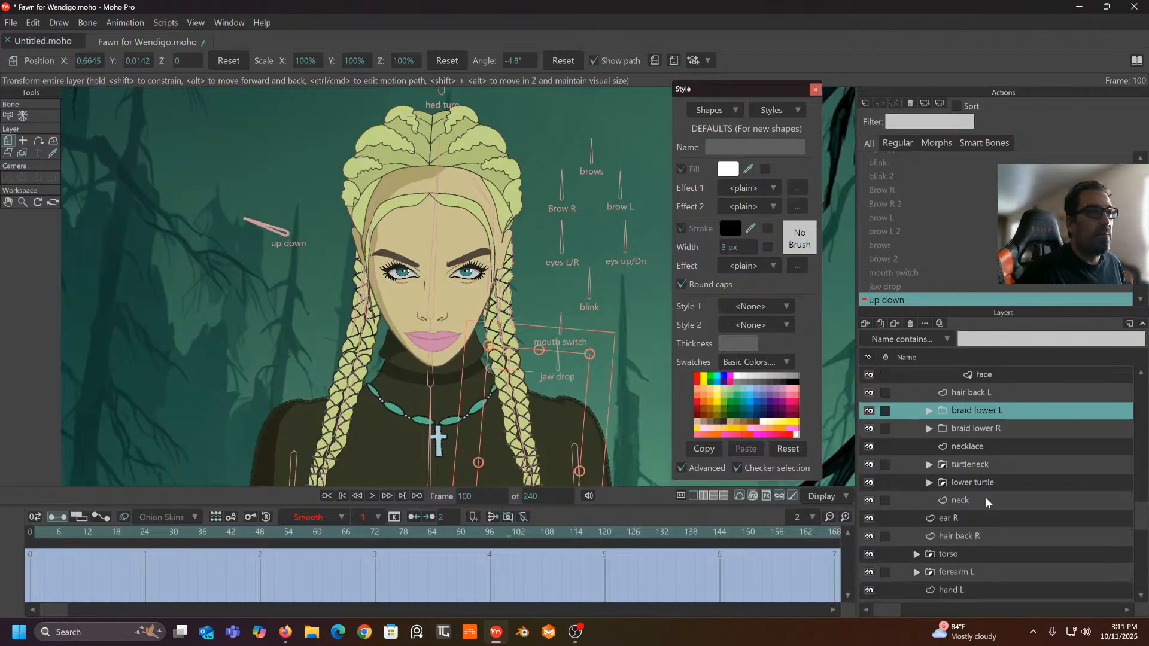
scroll(985, 497, down, 3)
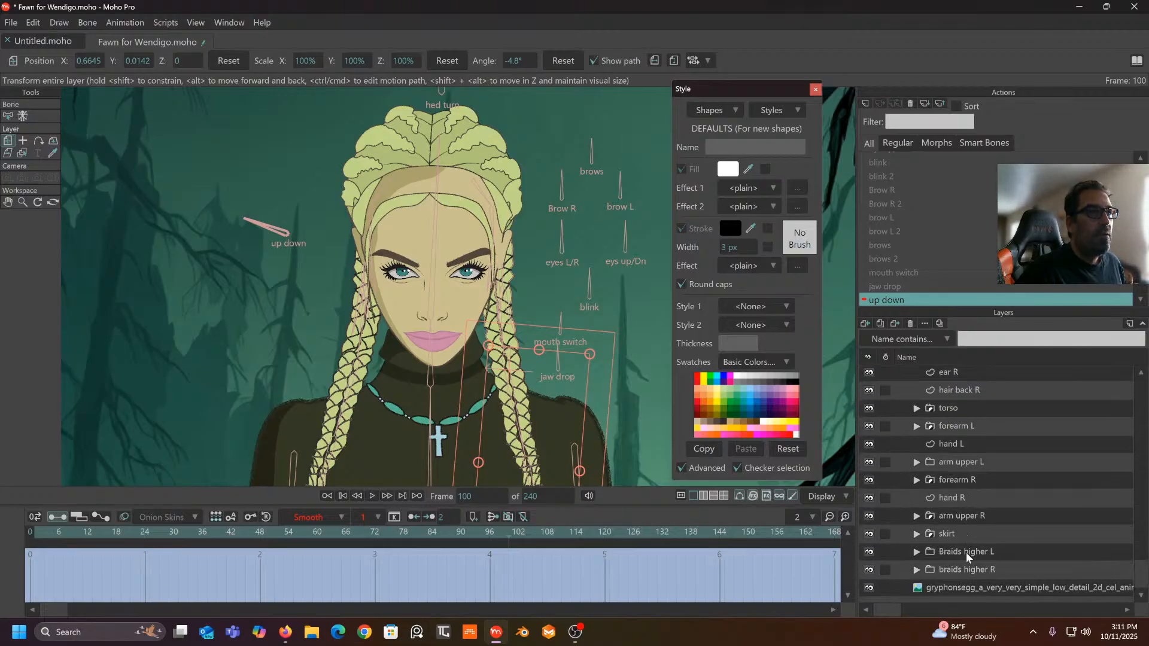
click(967, 552)
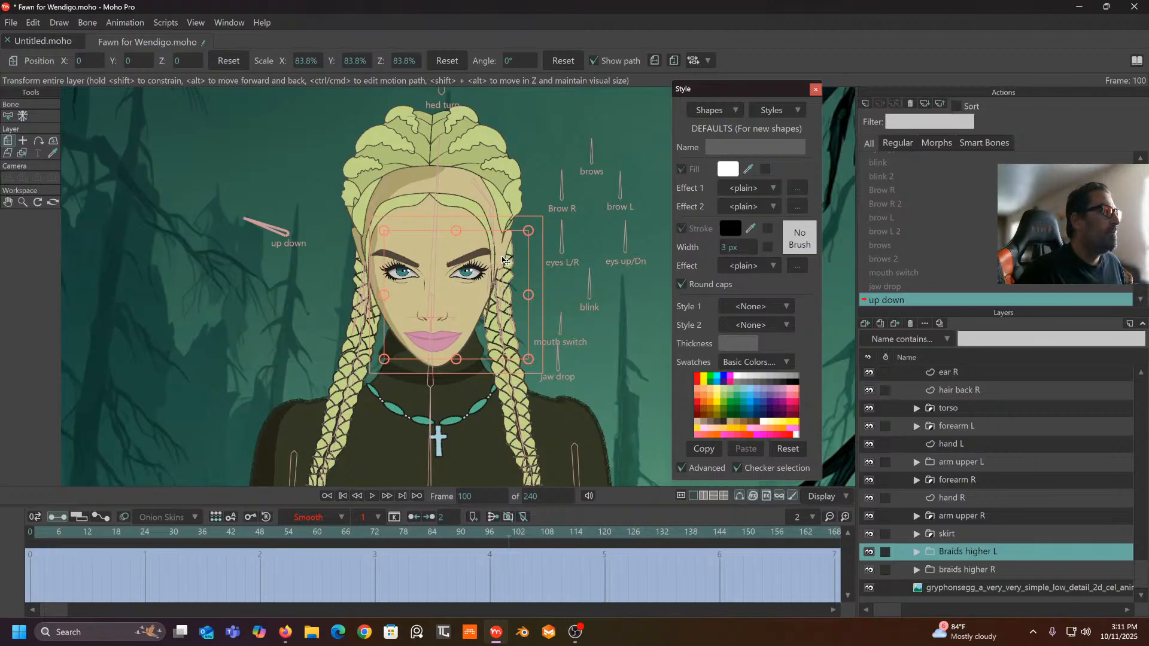
drag(505, 260, 501, 244)
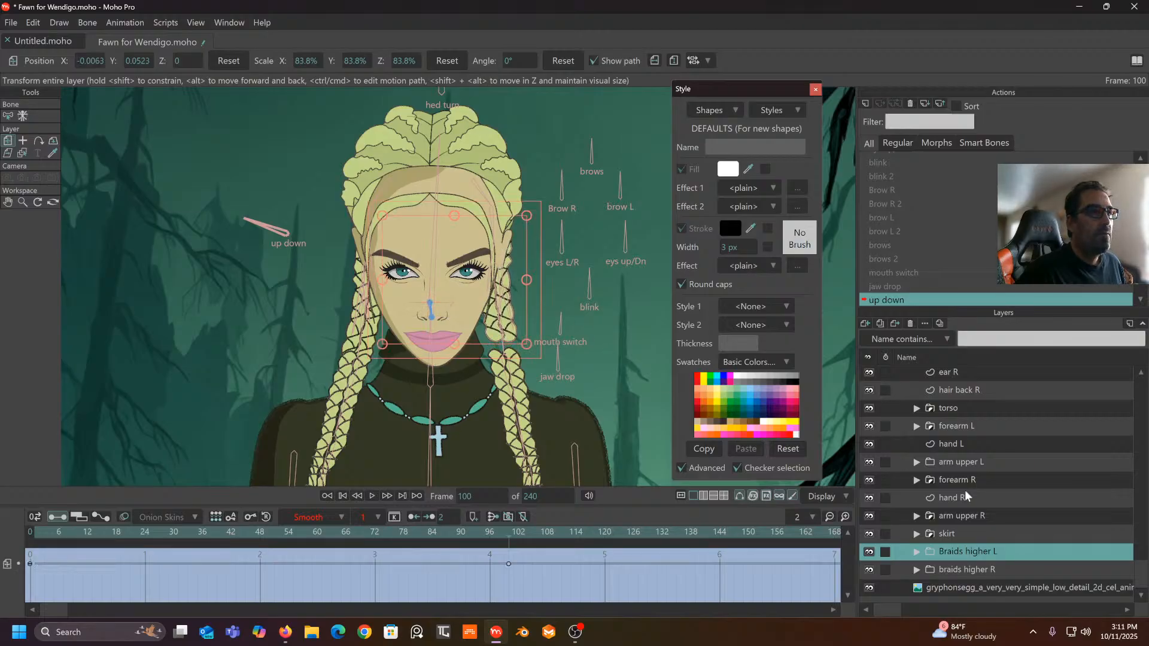
click(979, 573)
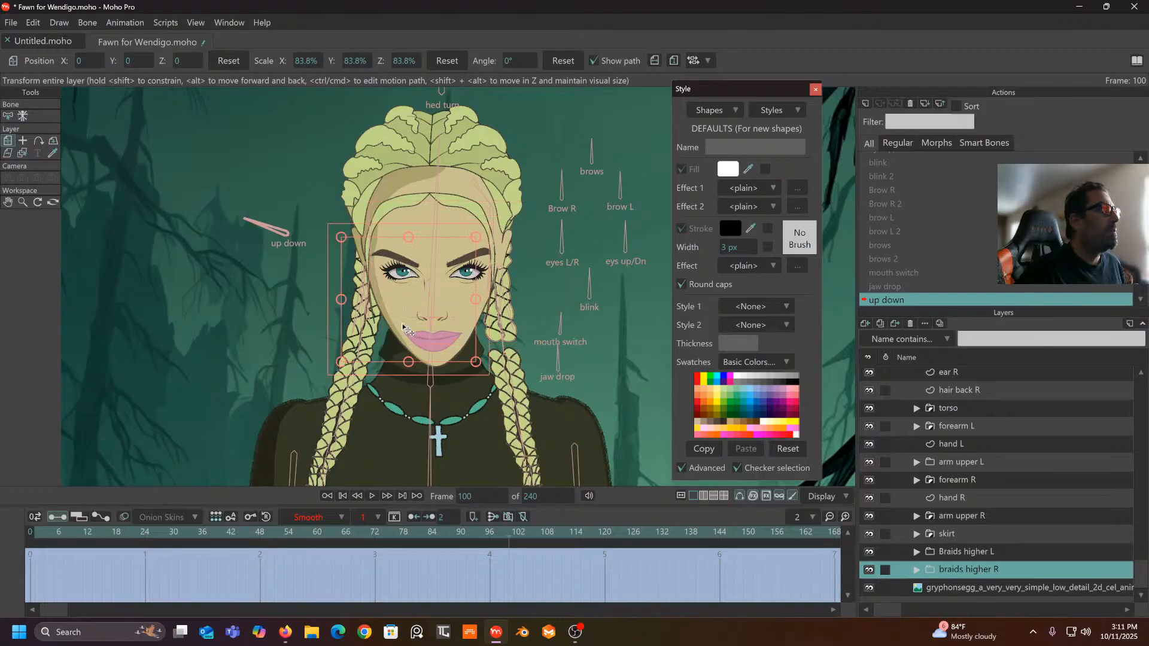
drag(388, 319, 394, 304)
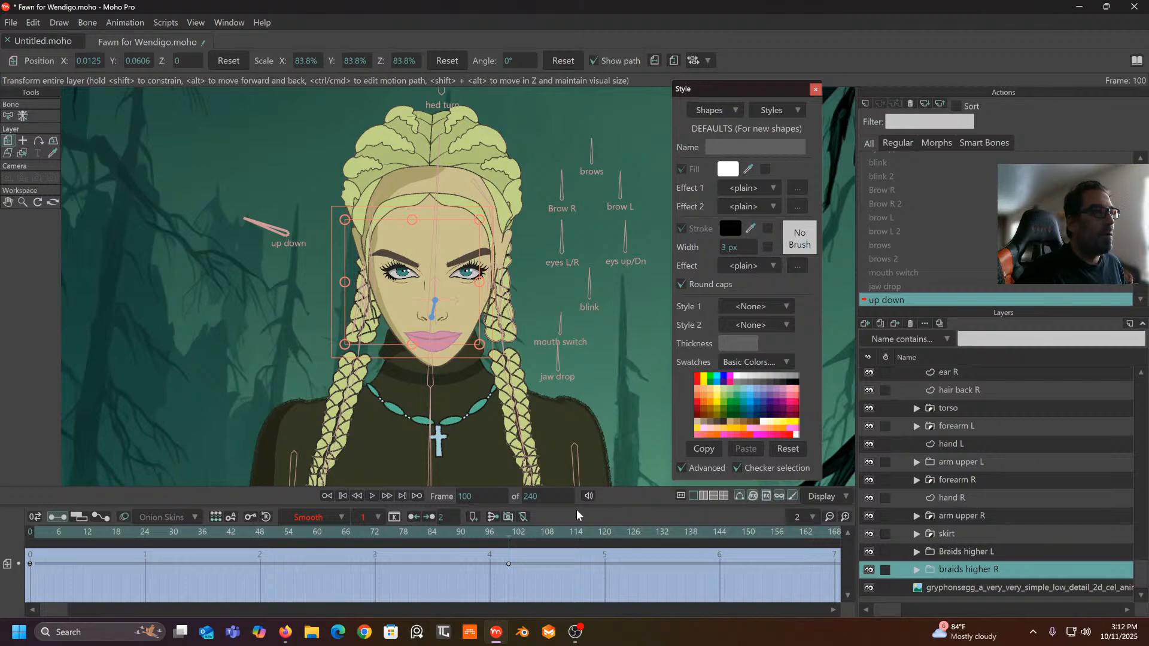
- Set the braids higher R and Braids higher L keyframes to Linear interpolation
drag(546, 561, 18, 592)
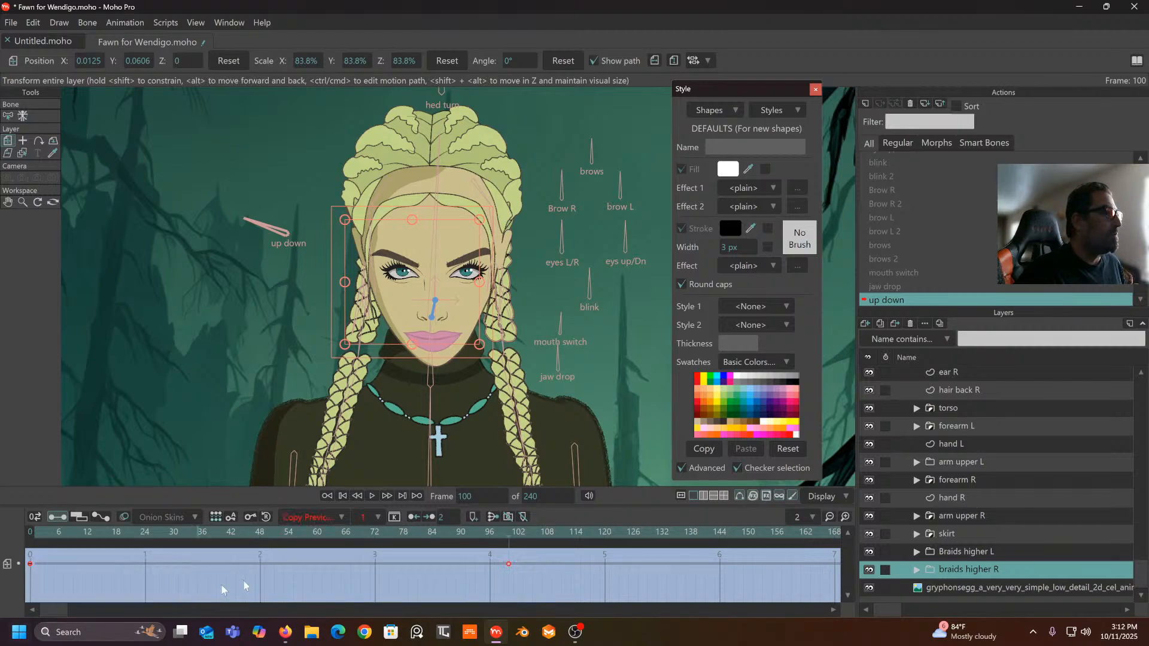
click(343, 518)
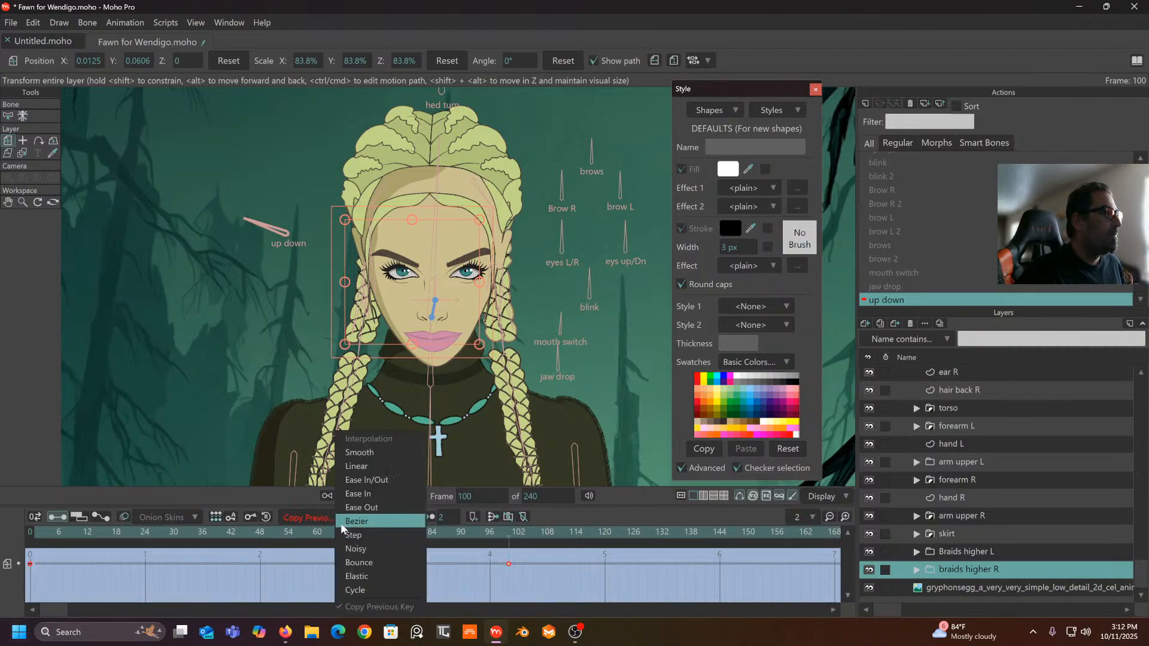
click(368, 470)
click(971, 552)
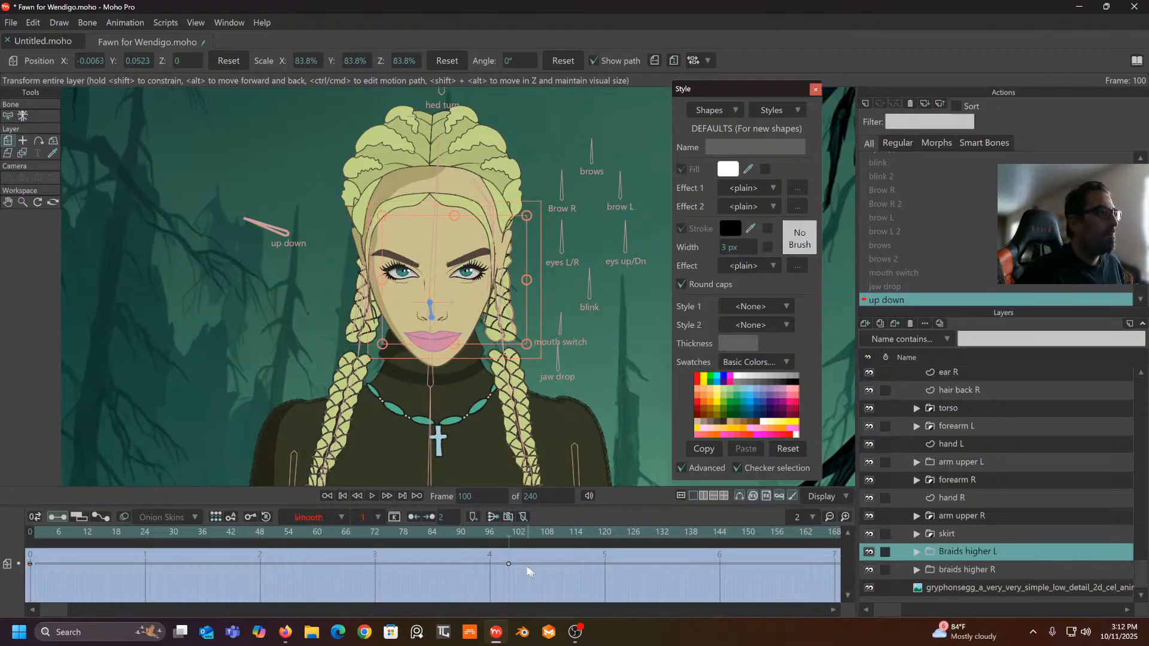
drag(543, 556, 6, 611)
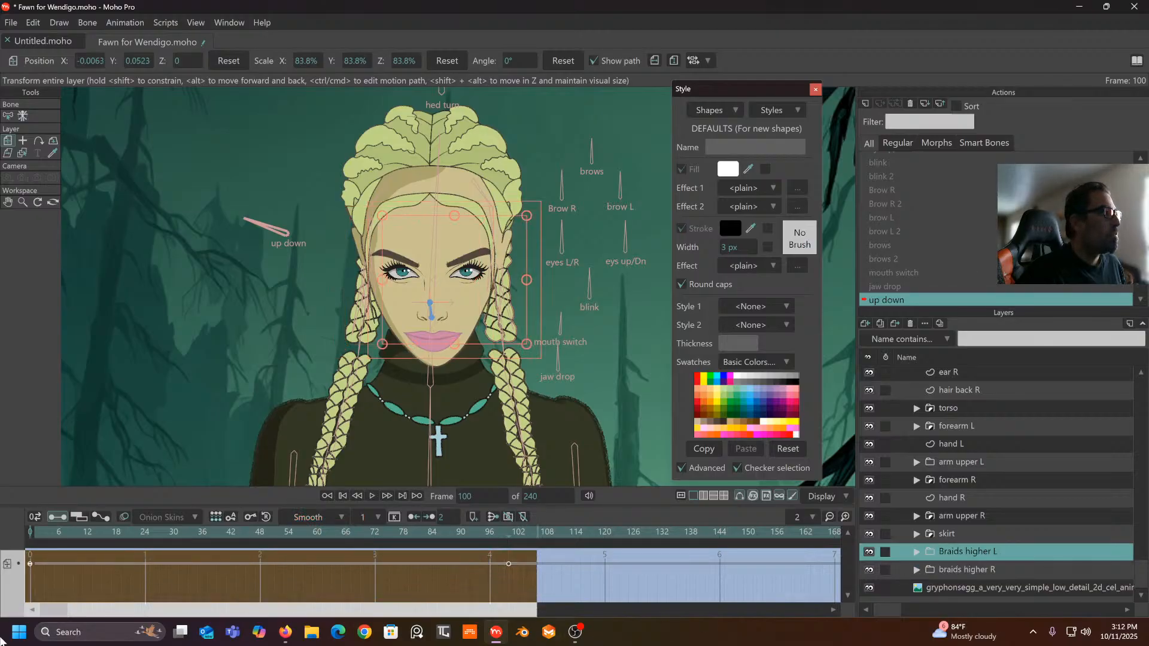
click(340, 519)
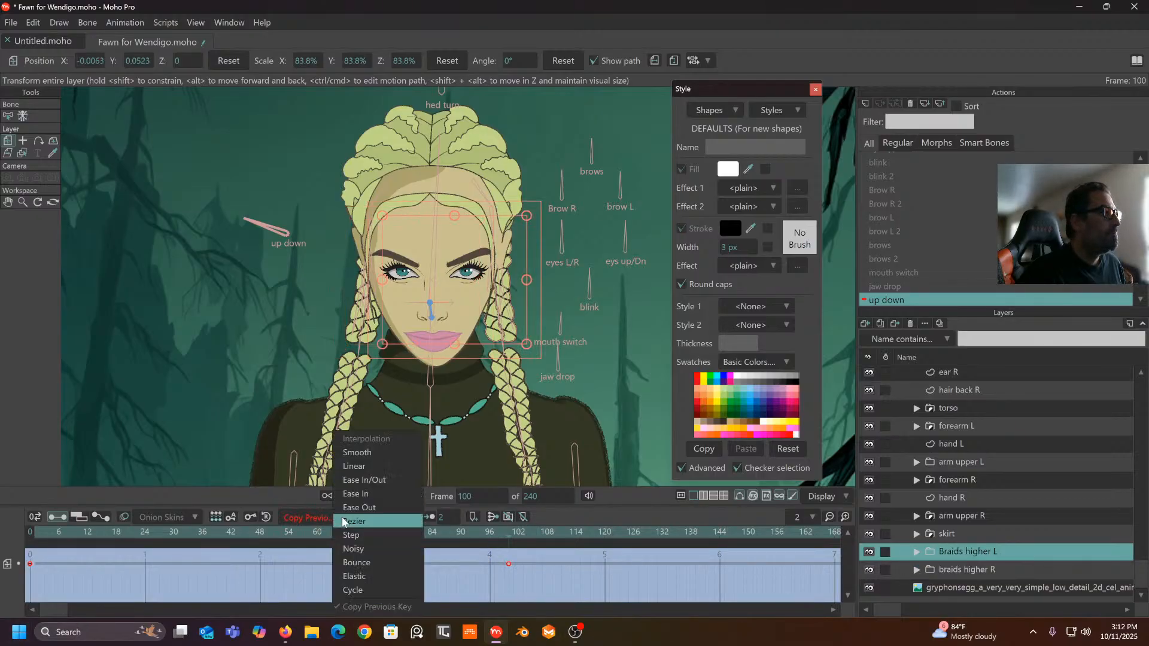
click(362, 467)
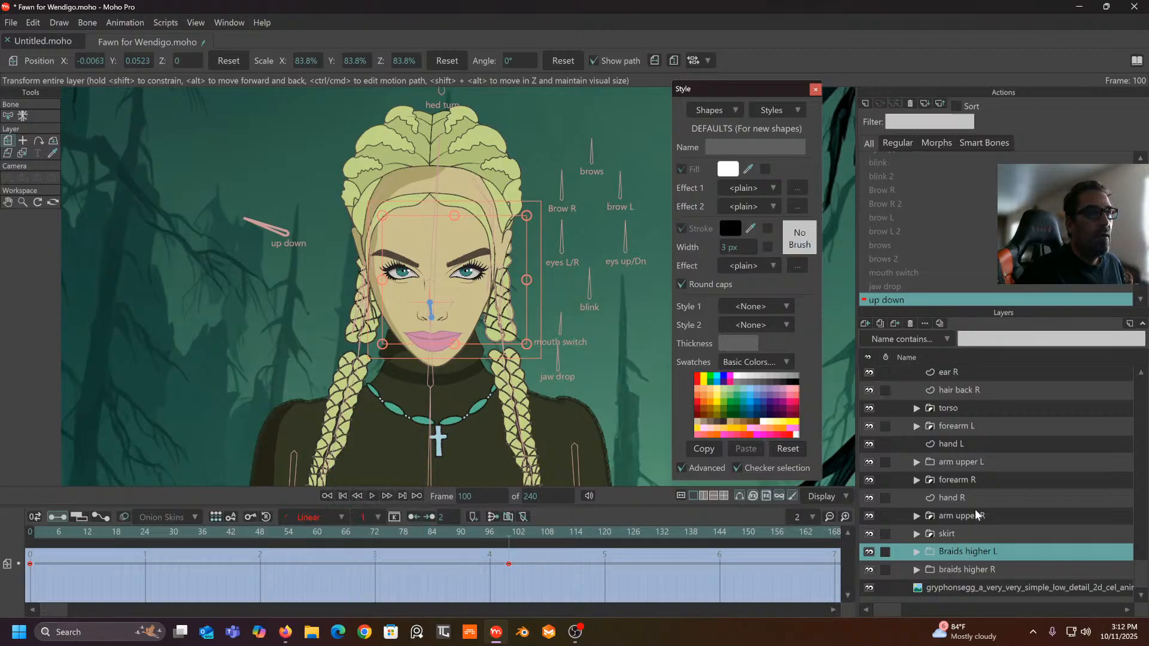
scroll(977, 514, up, 5)
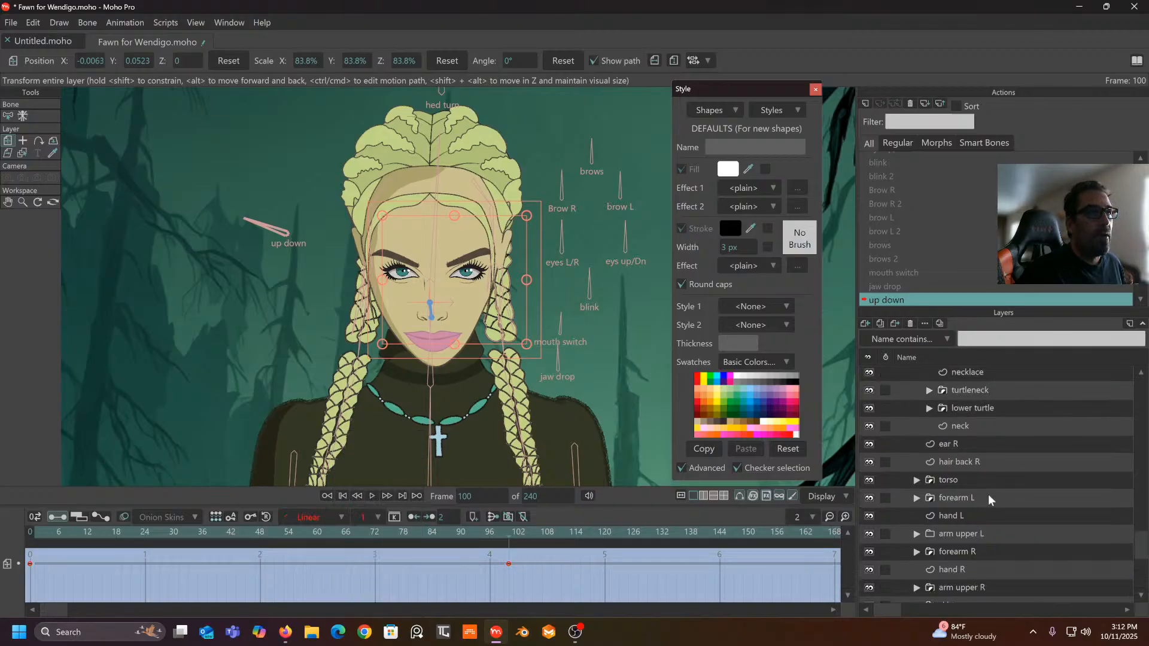
- Raise braid lower R slightly and make its keyframes linear
click(980, 443)
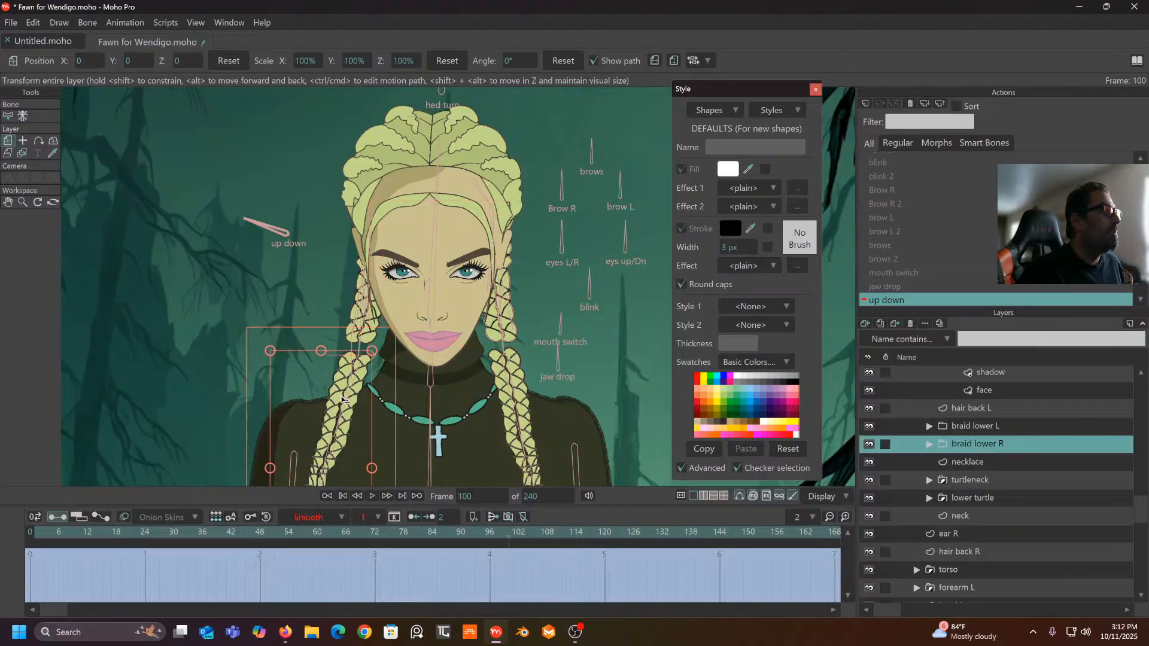
drag(340, 402, 344, 379)
drag(518, 560, 6, 626)
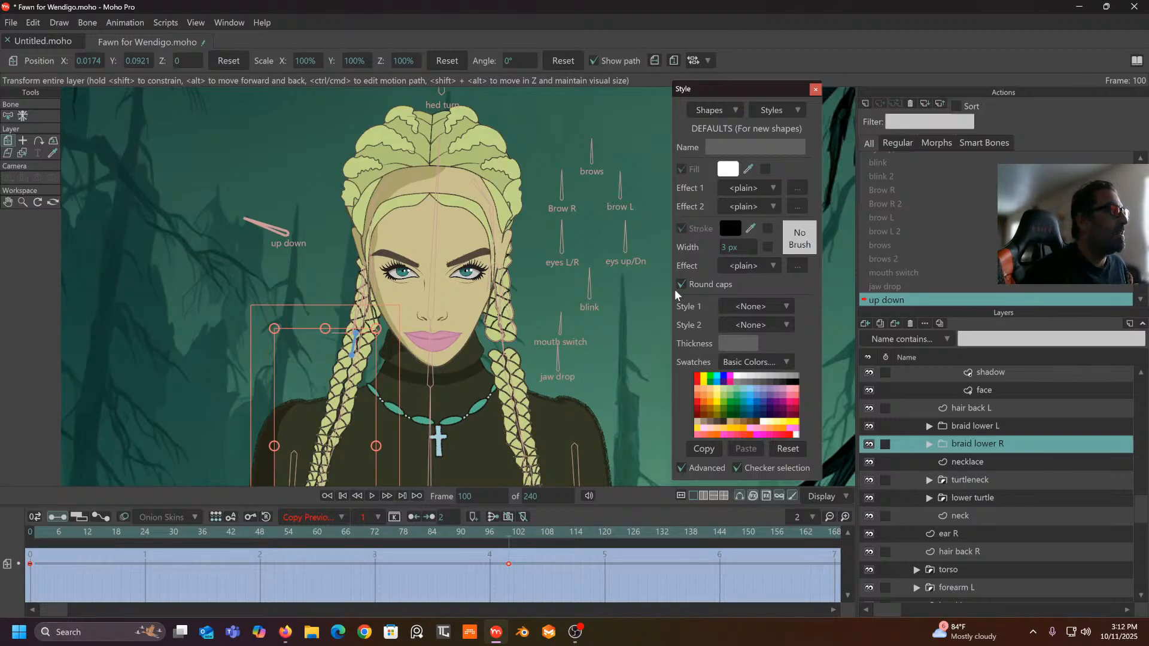
click(341, 518)
click(354, 465)
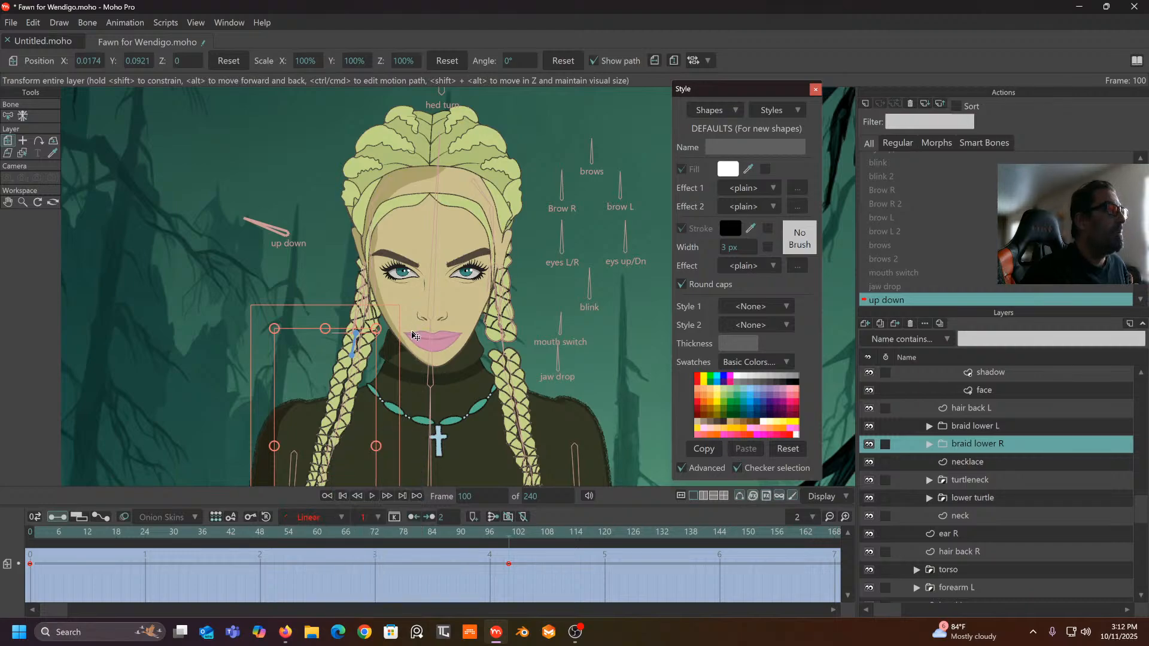
- Lift braid lower L to Y 0.0939 to meet the upper braid, keys set Linear
click(1000, 427)
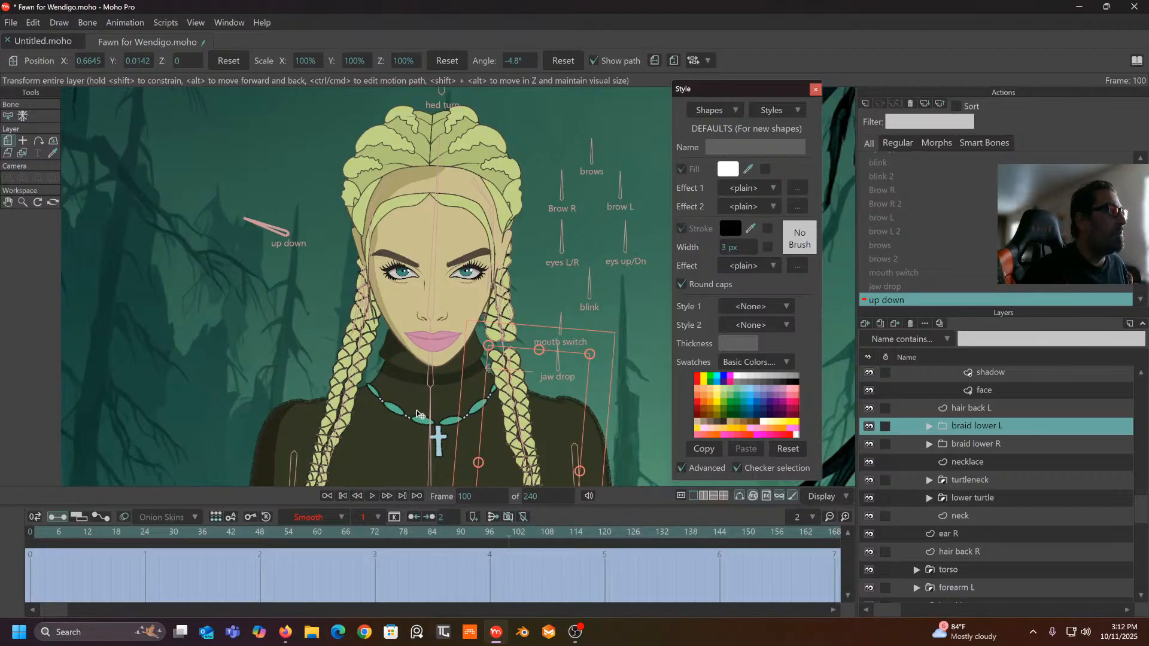
drag(556, 417, 552, 399)
drag(528, 556, 31, 592)
click(332, 517)
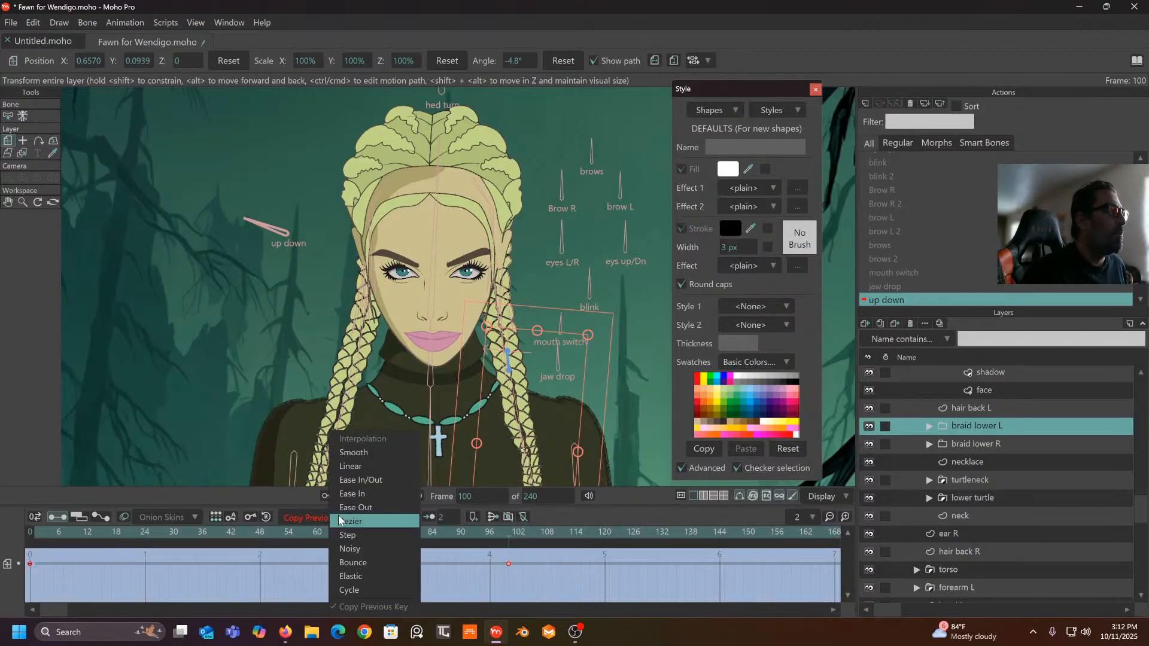
click(351, 472)
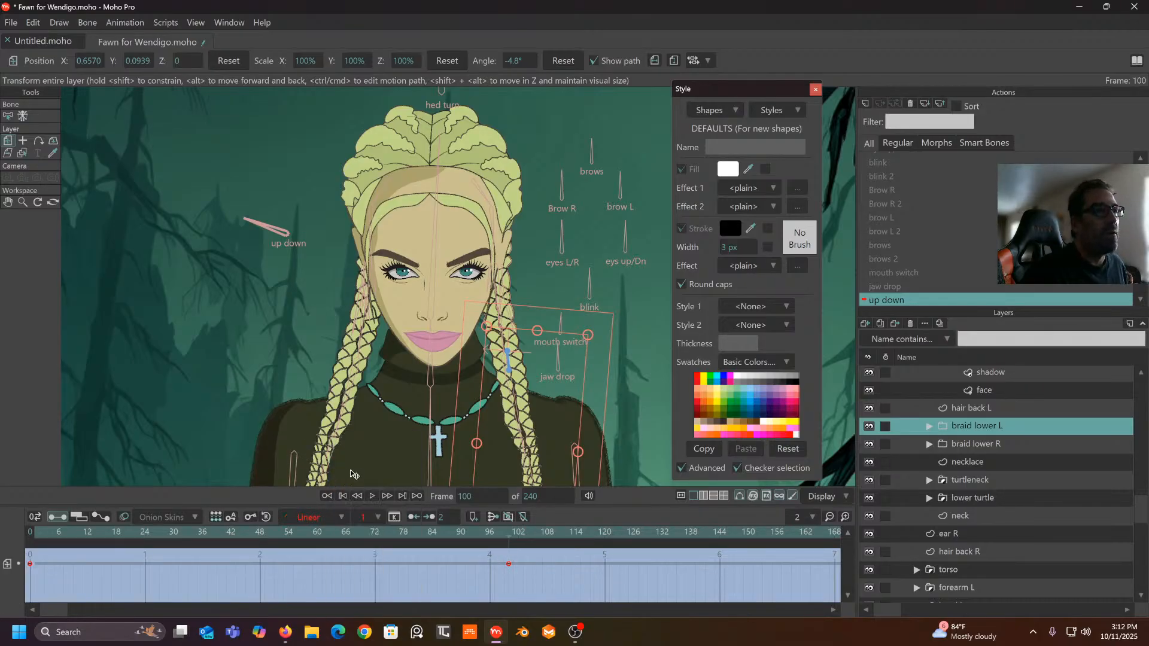
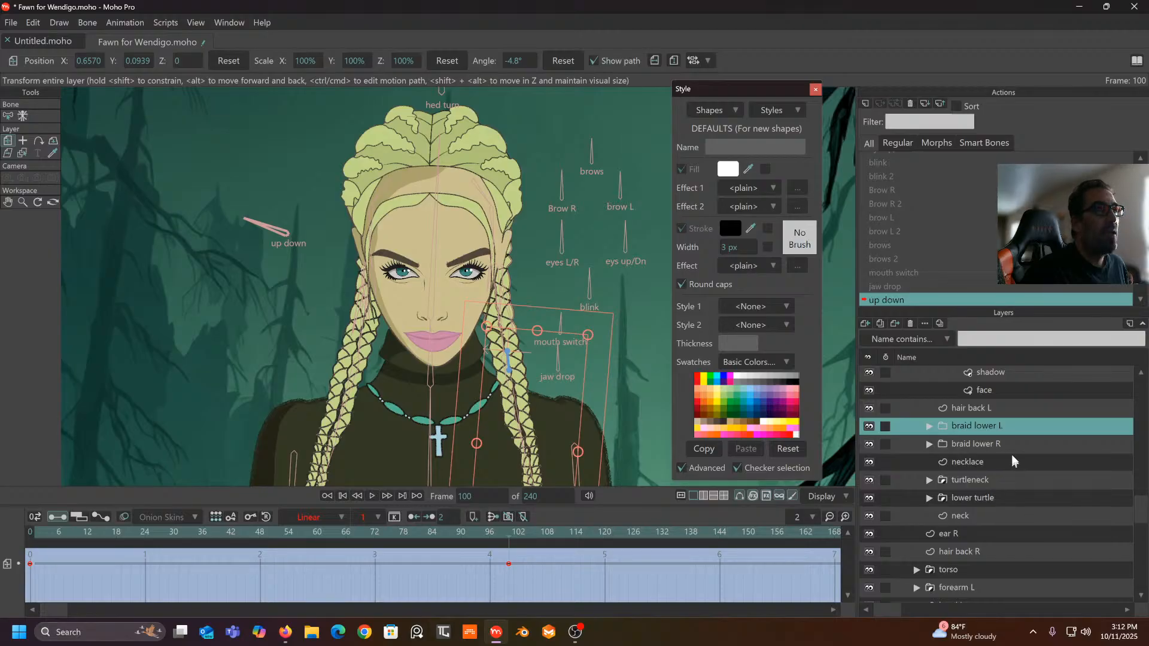
- Expand the hair top L group in the Layers panel and select its whisp front R layer
click(1004, 409)
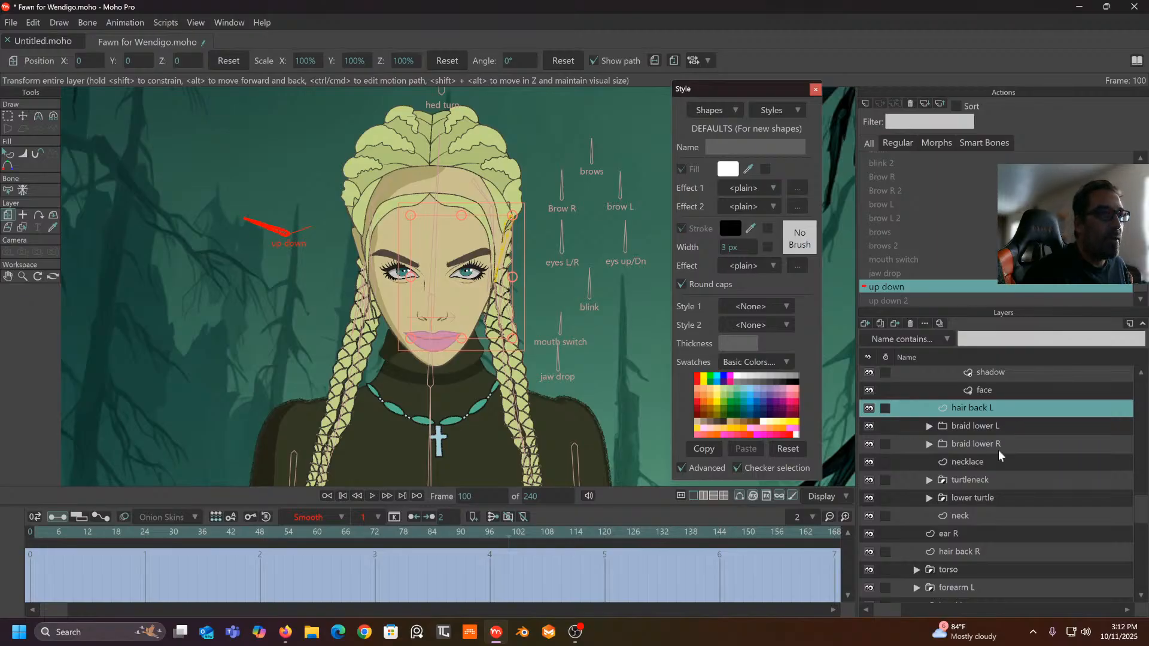
scroll(1001, 457, up, 3)
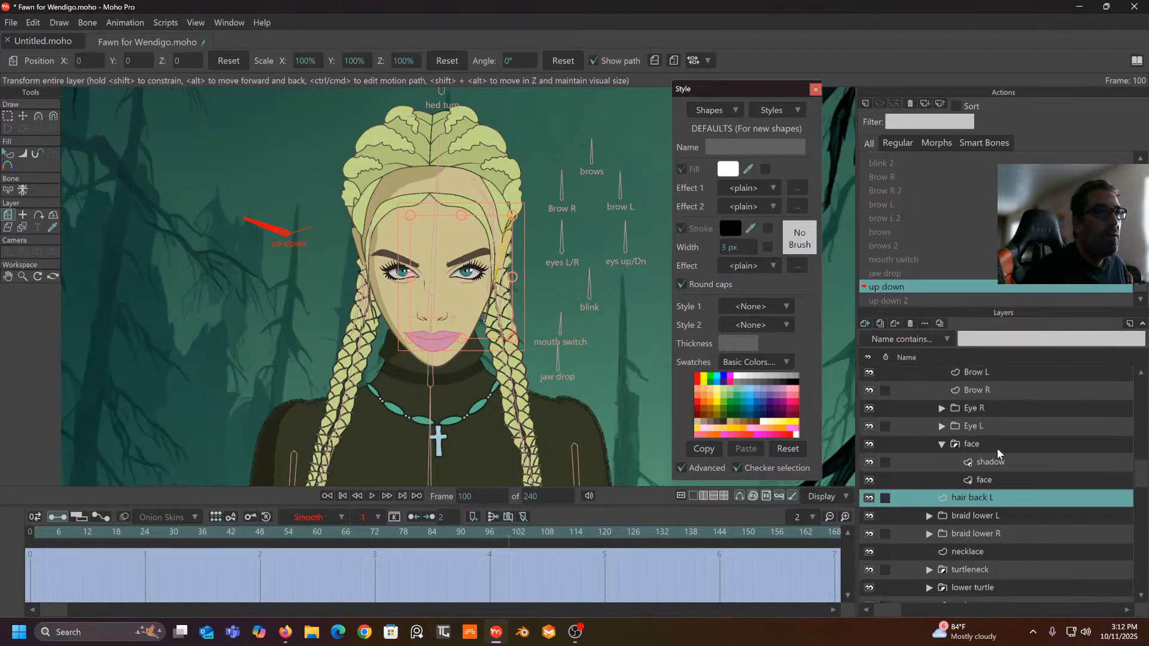
scroll(997, 448, up, 6)
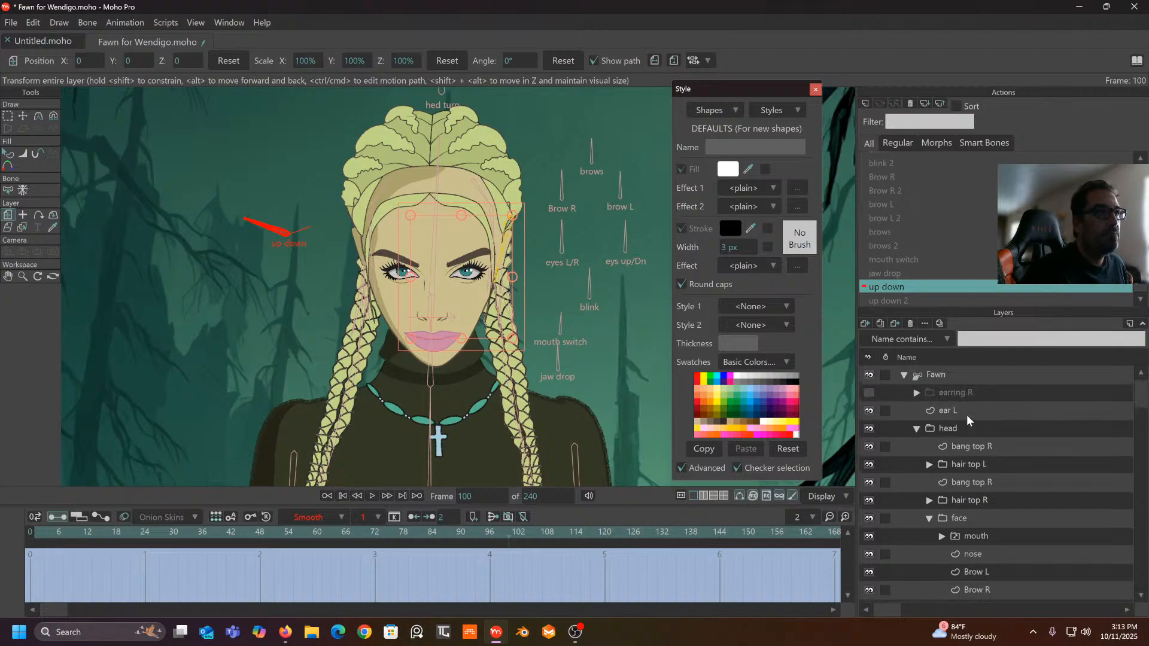
click(930, 465)
scroll(976, 483, down, 1)
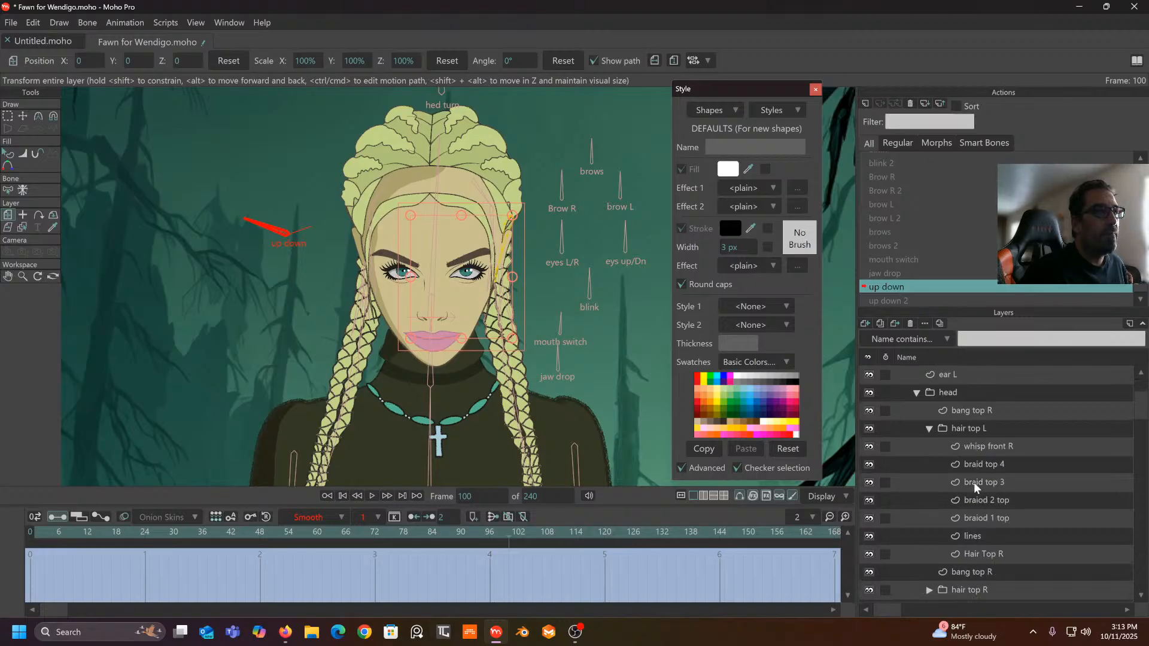
click(985, 447)
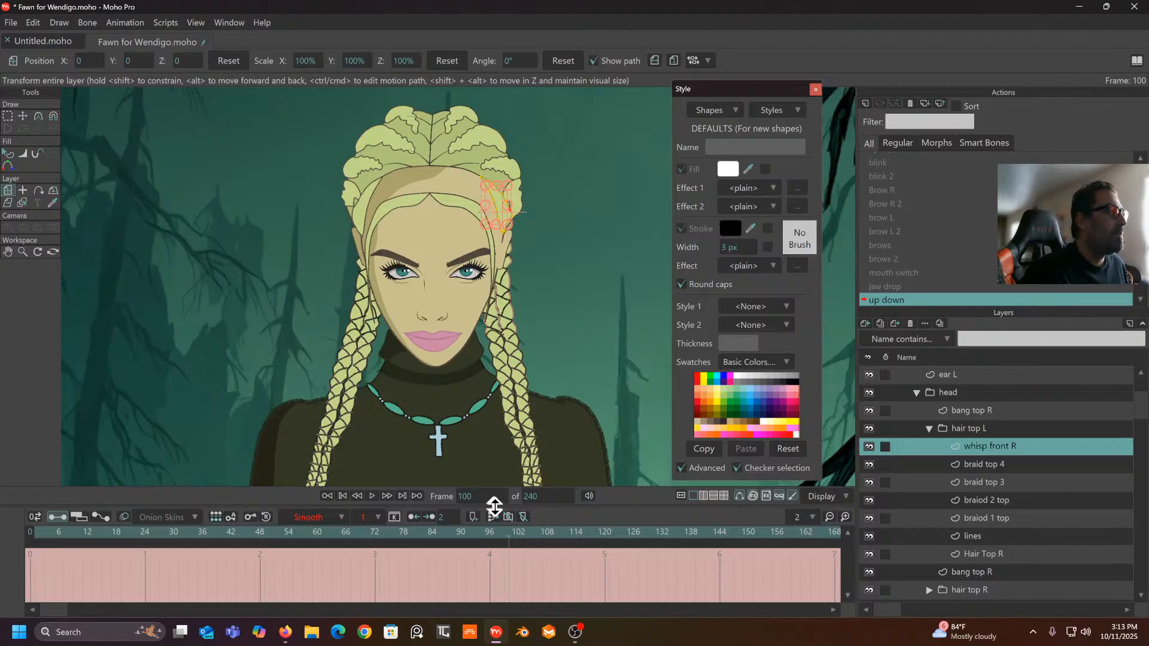
- Lower whisp front R at frame 100 and set both its keyframes to Linear
drag(507, 530, 509, 600)
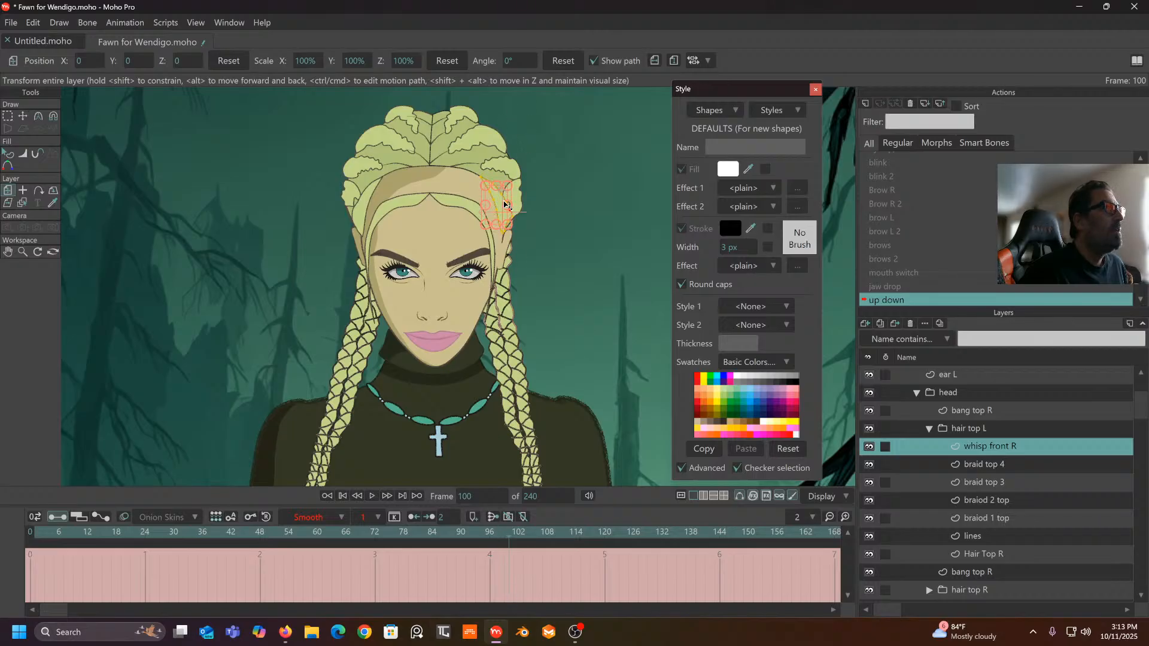
drag(502, 204, 497, 226)
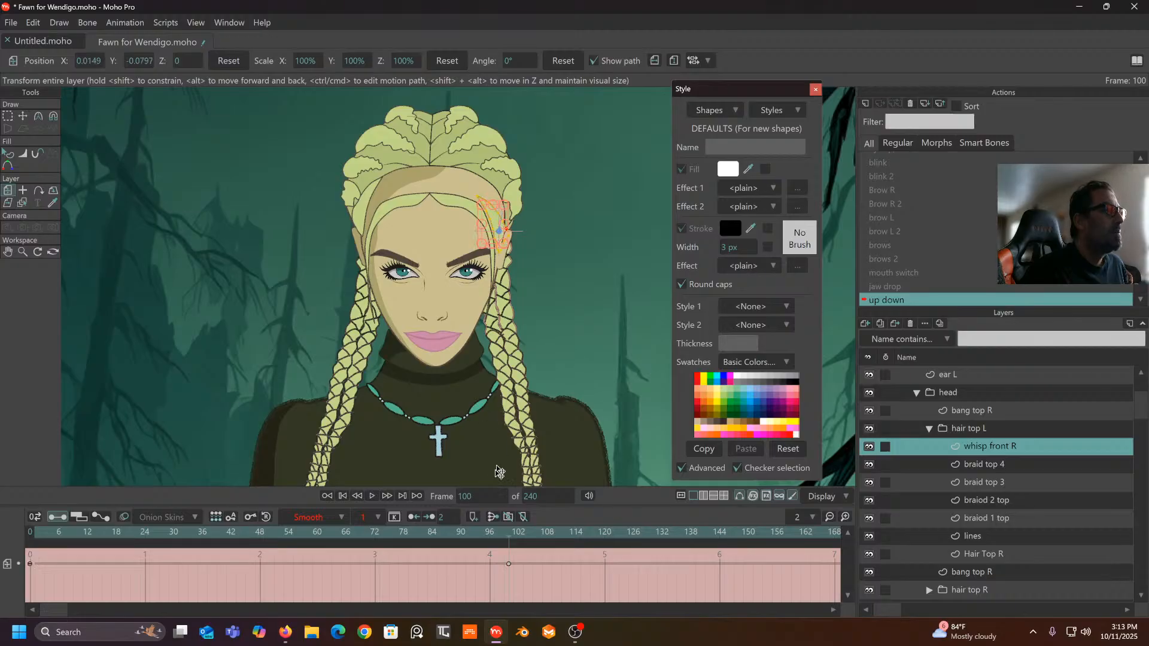
drag(508, 533, 260, 528)
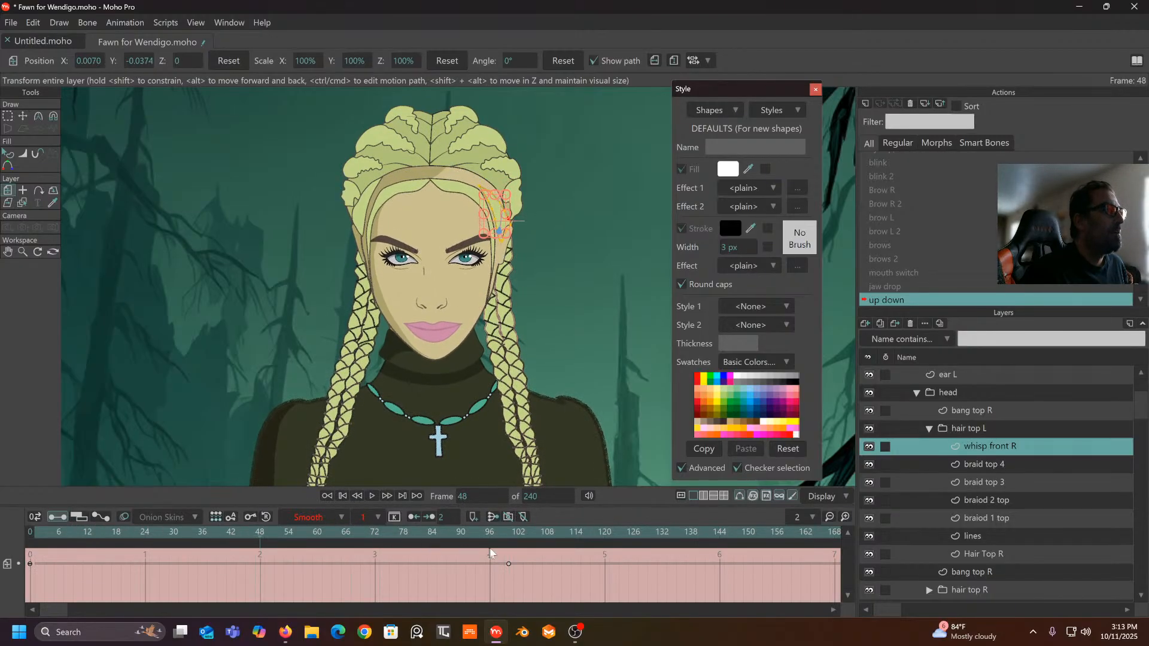
drag(522, 561, 27, 602)
click(339, 516)
click(360, 469)
key(space)
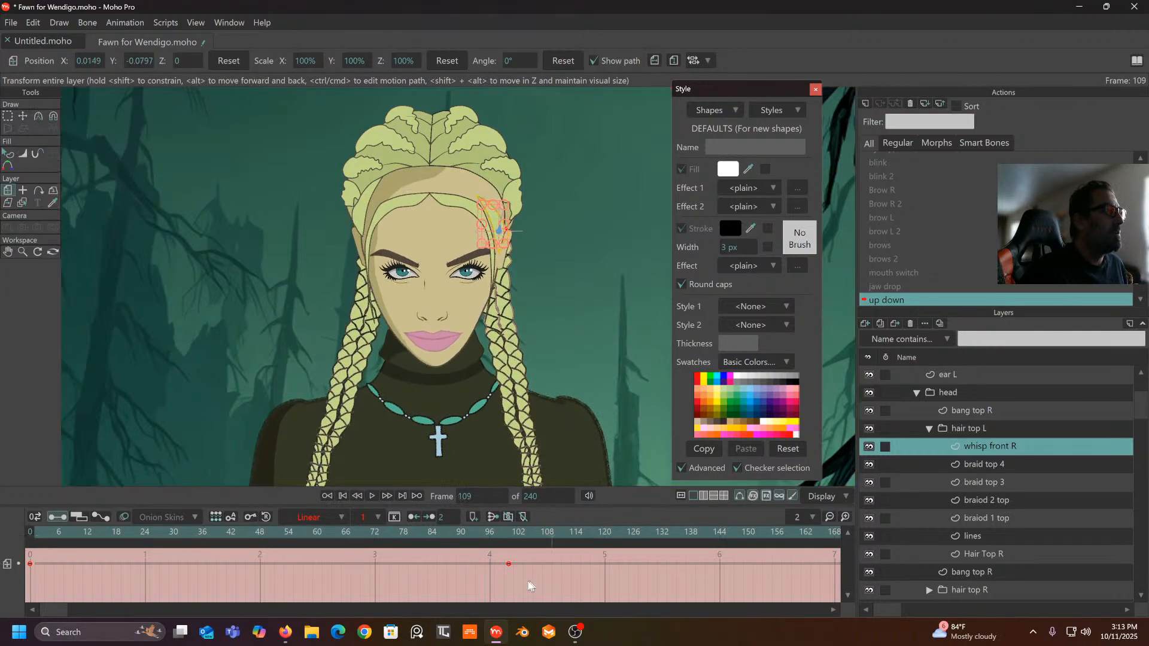
- Drop the wisp slightly further and tilt it about -2.6°, ending on frame 100
scroll(537, 431, up, 5)
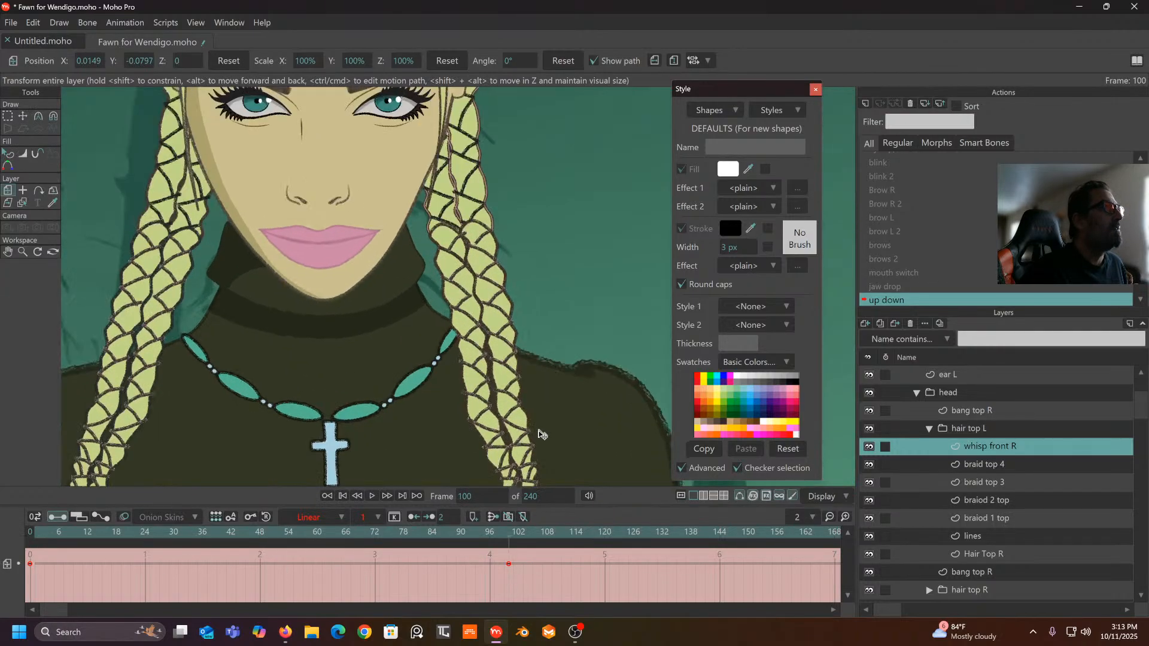
drag(492, 224, 497, 375)
drag(494, 264, 485, 340)
drag(456, 204, 457, 221)
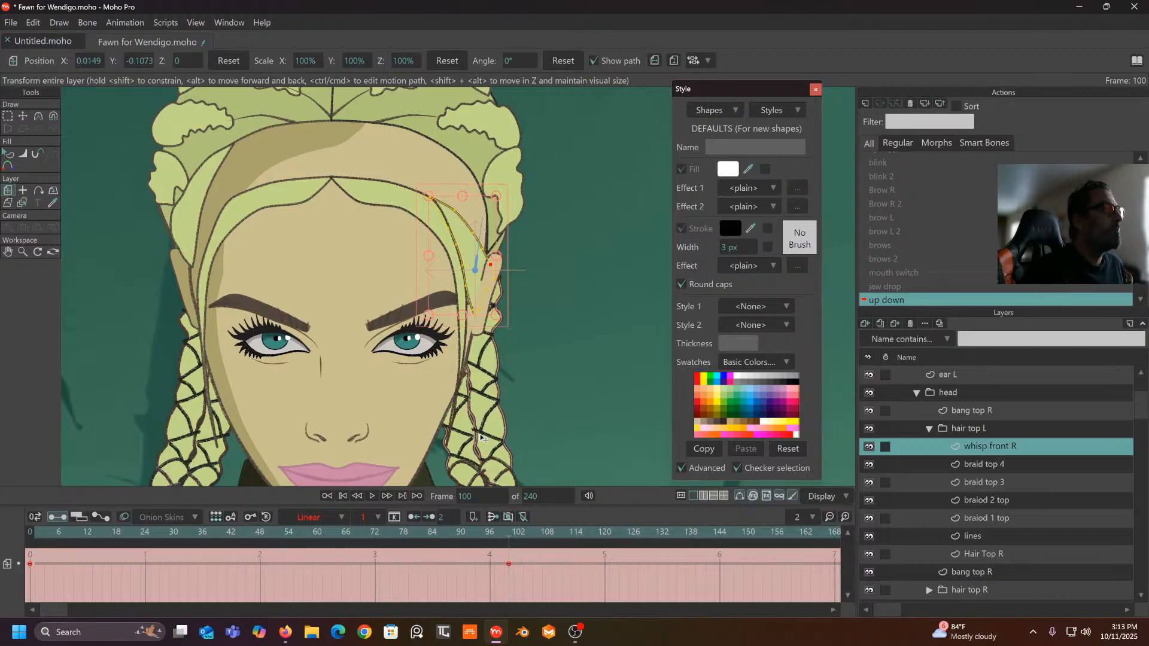
drag(502, 534, 516, 629)
drag(505, 231, 466, 227)
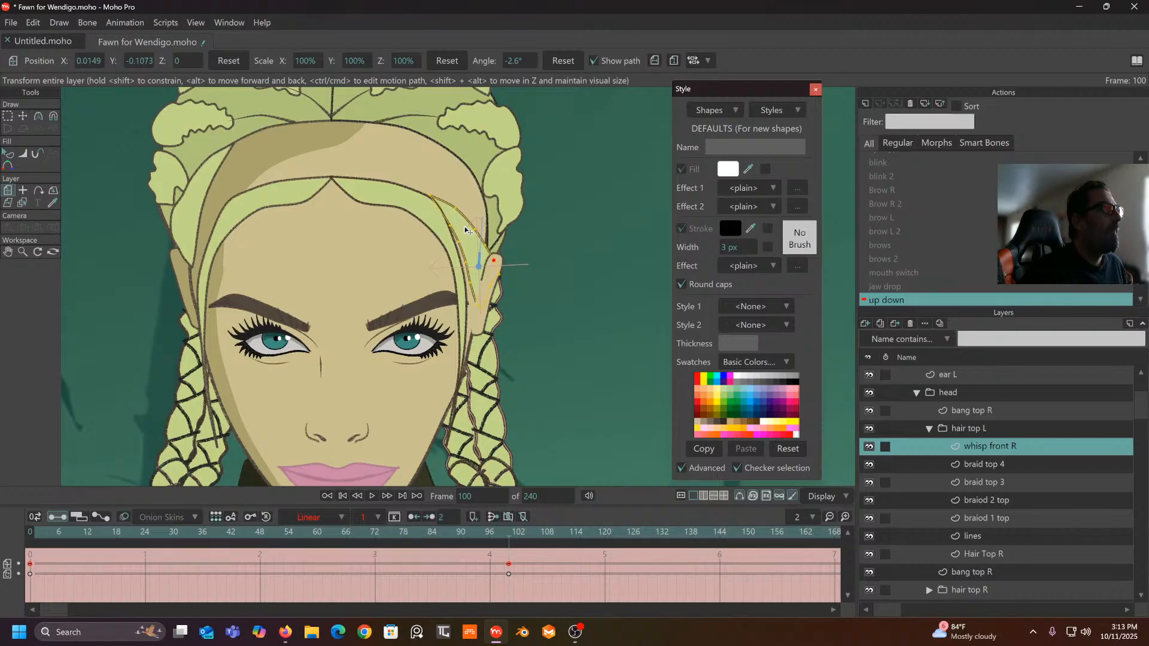
drag(507, 540, 226, 542)
click(515, 554)
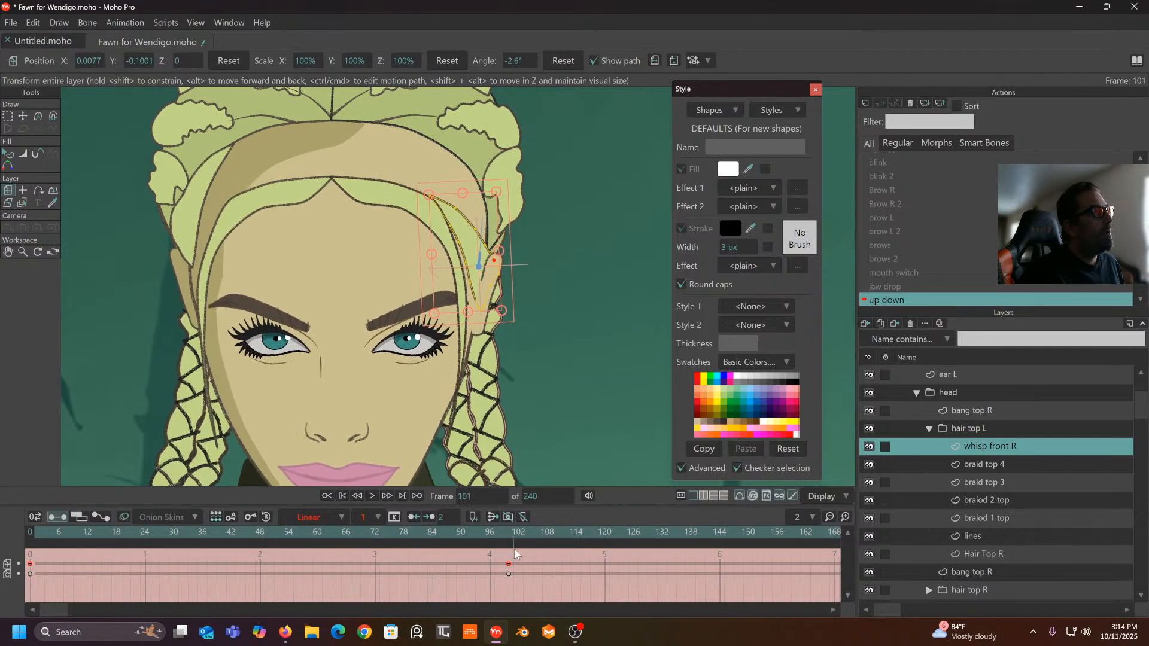
click(508, 565)
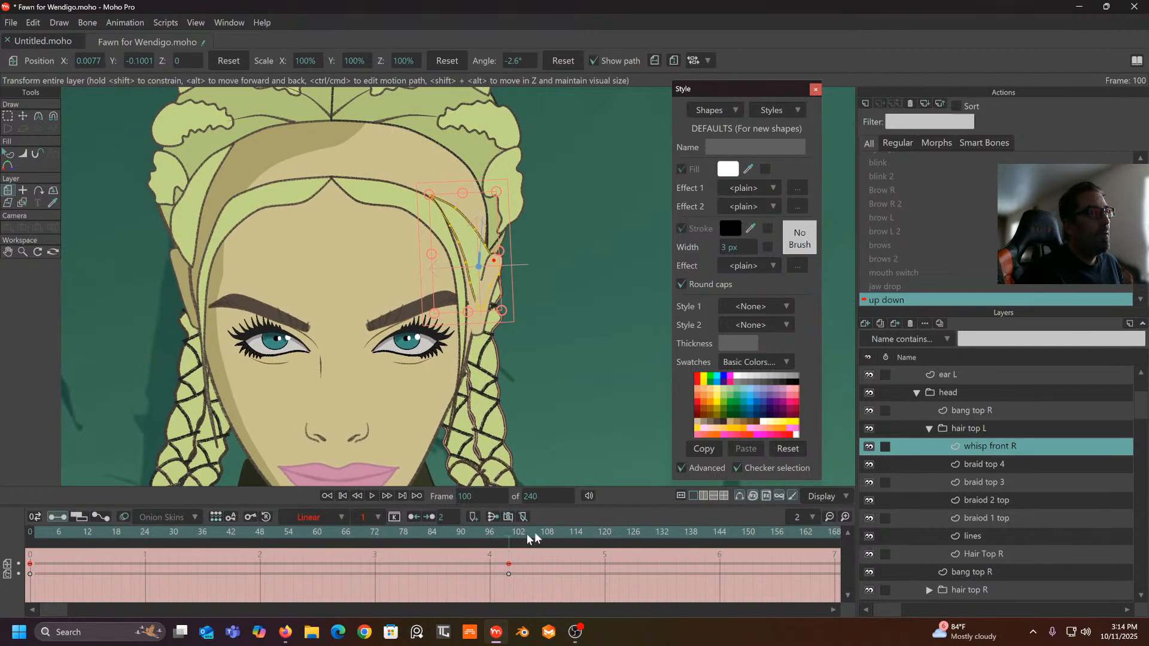
- On Hair Top R, drag two hairline points down with Transform Points at frame 100
click(994, 466)
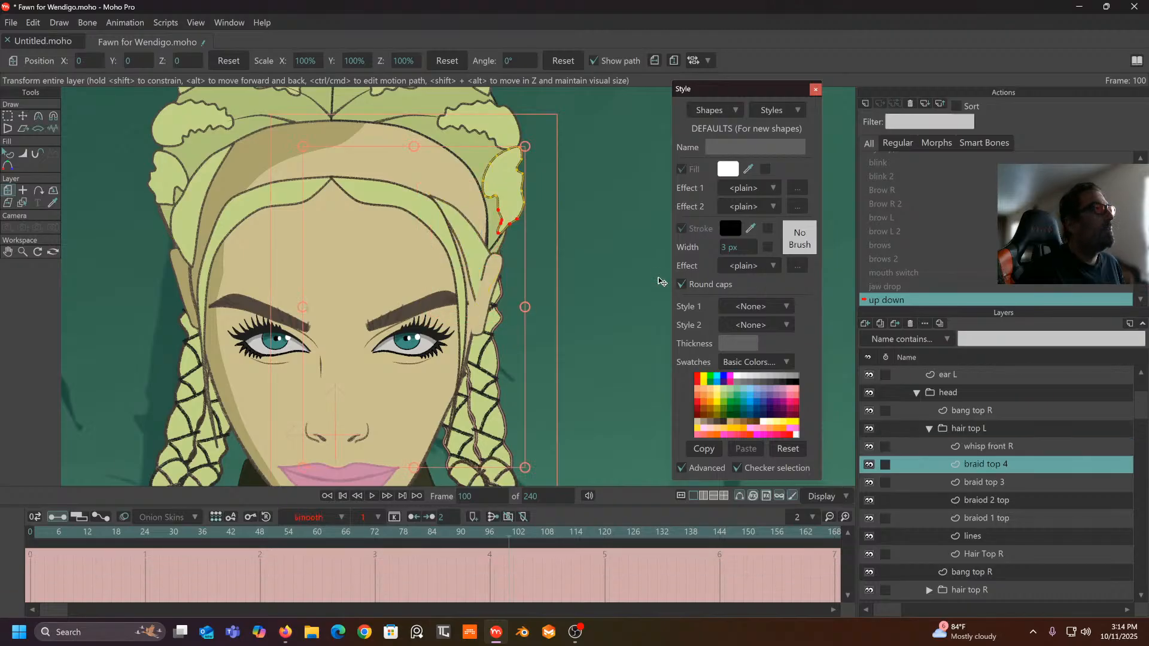
scroll(612, 274, down, 5)
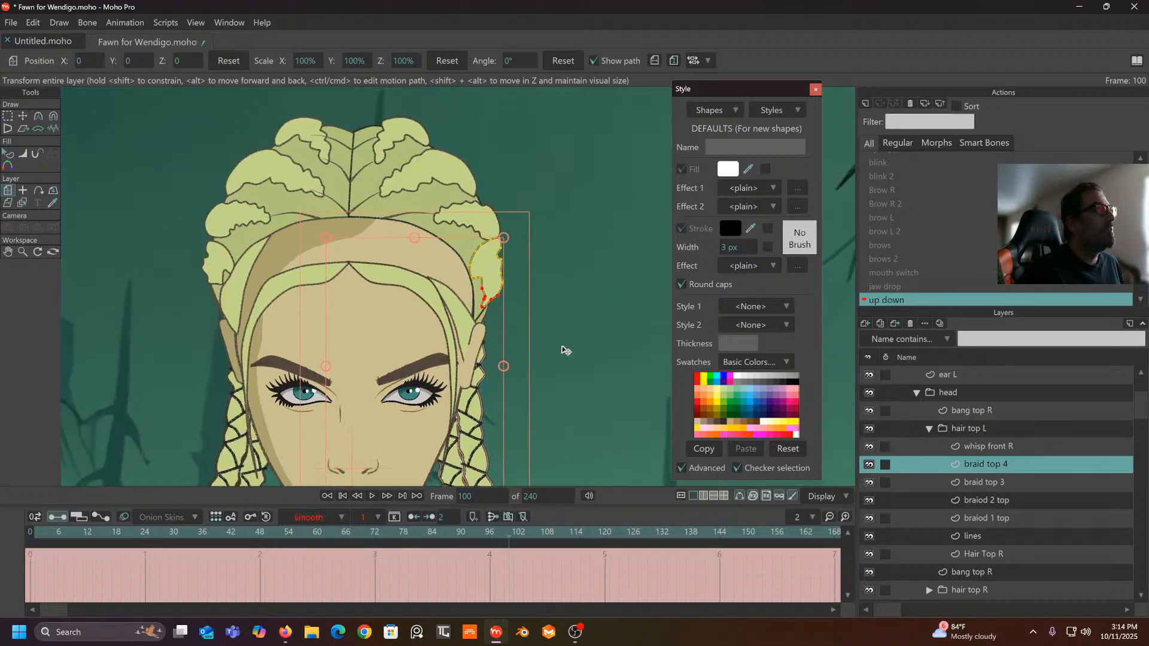
click(986, 555)
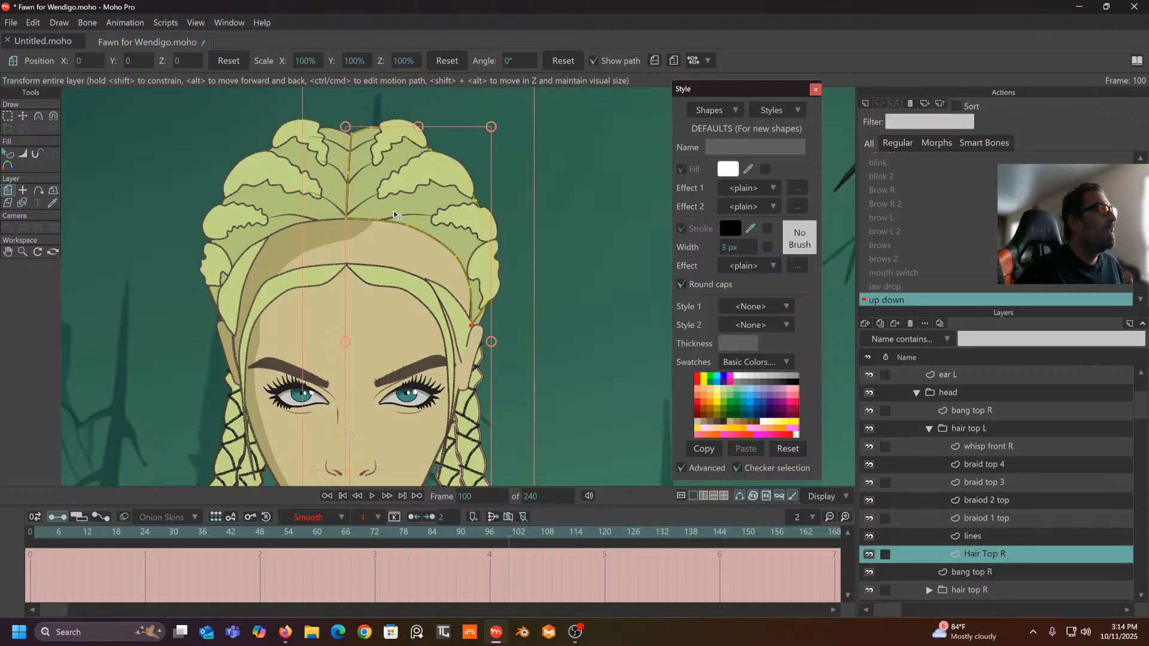
click(565, 211)
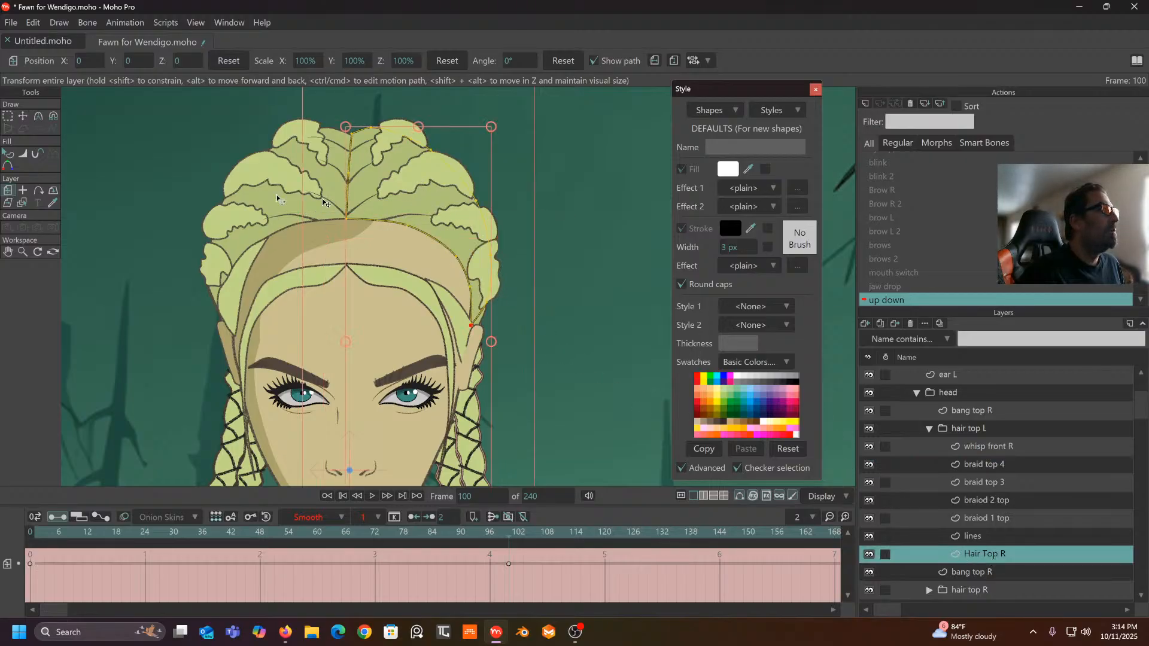
click(24, 117)
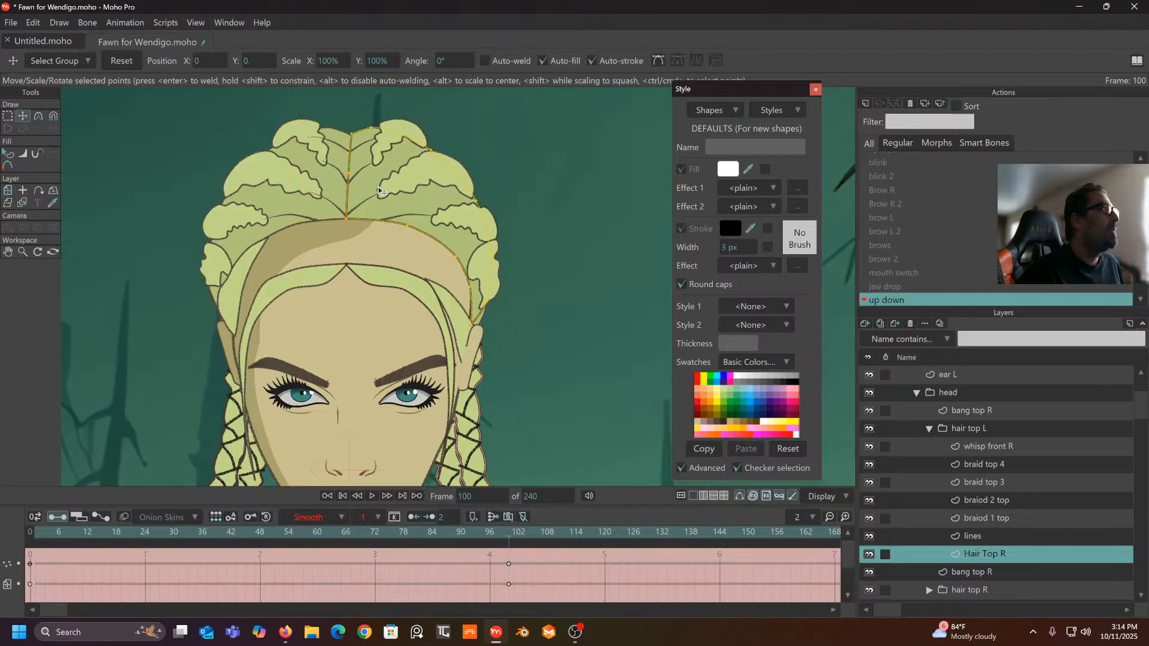
drag(347, 221, 347, 265)
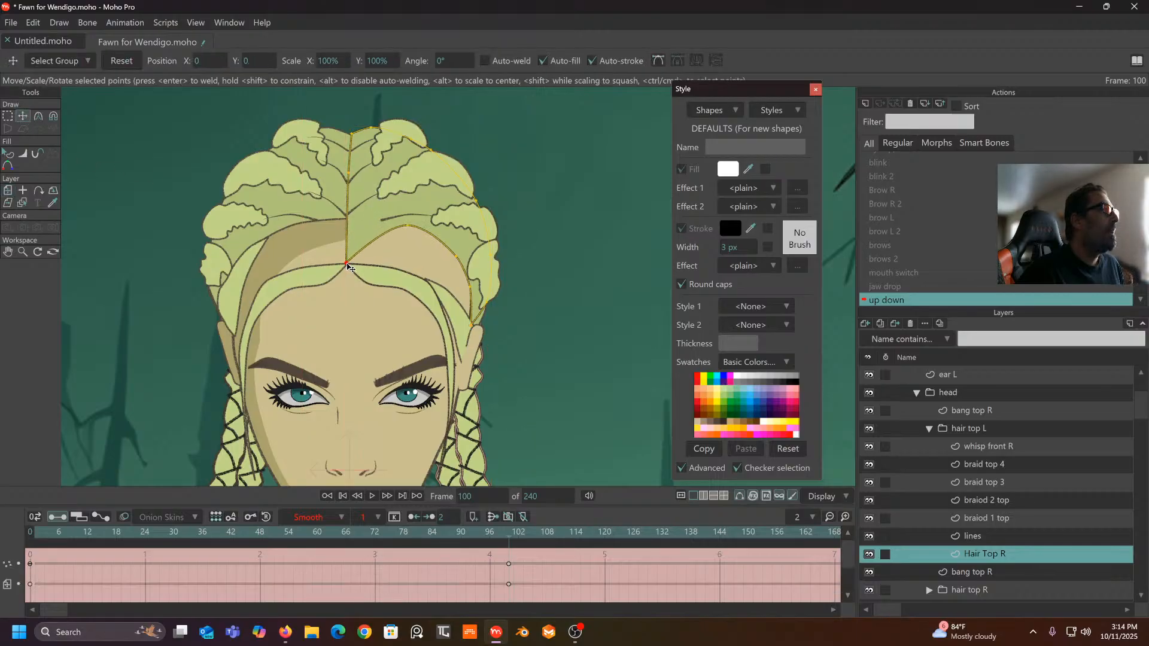
drag(408, 226, 475, 322)
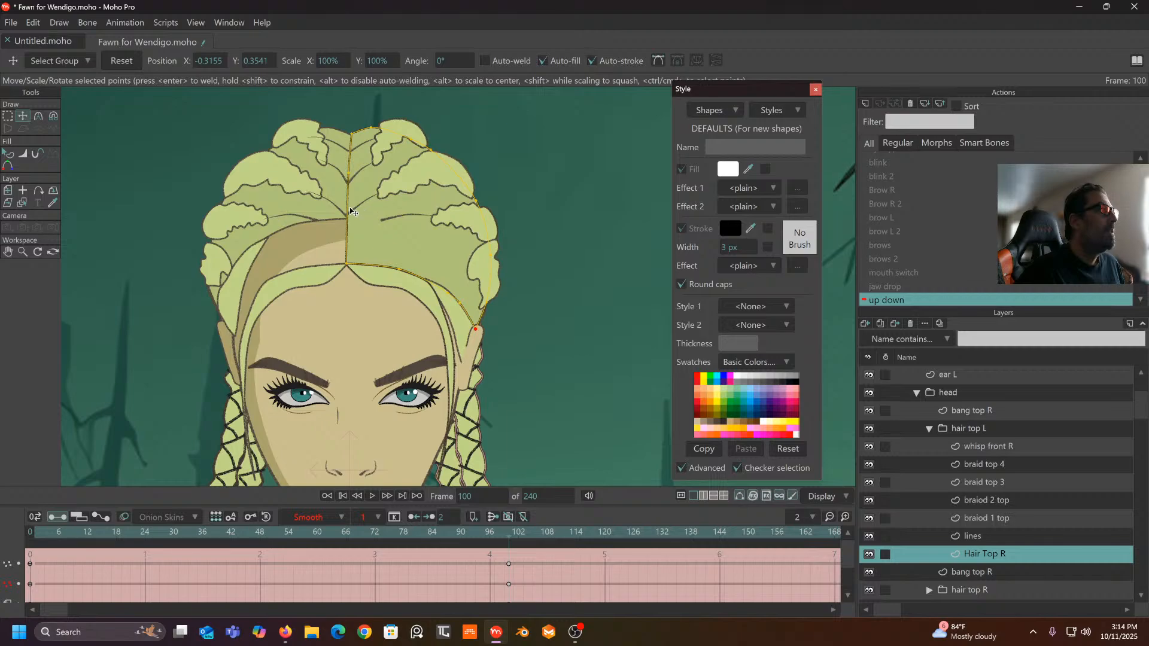
- Set Hair Top R's keyframes to Linear and scrub to check the motion
drag(529, 552, 15, 600)
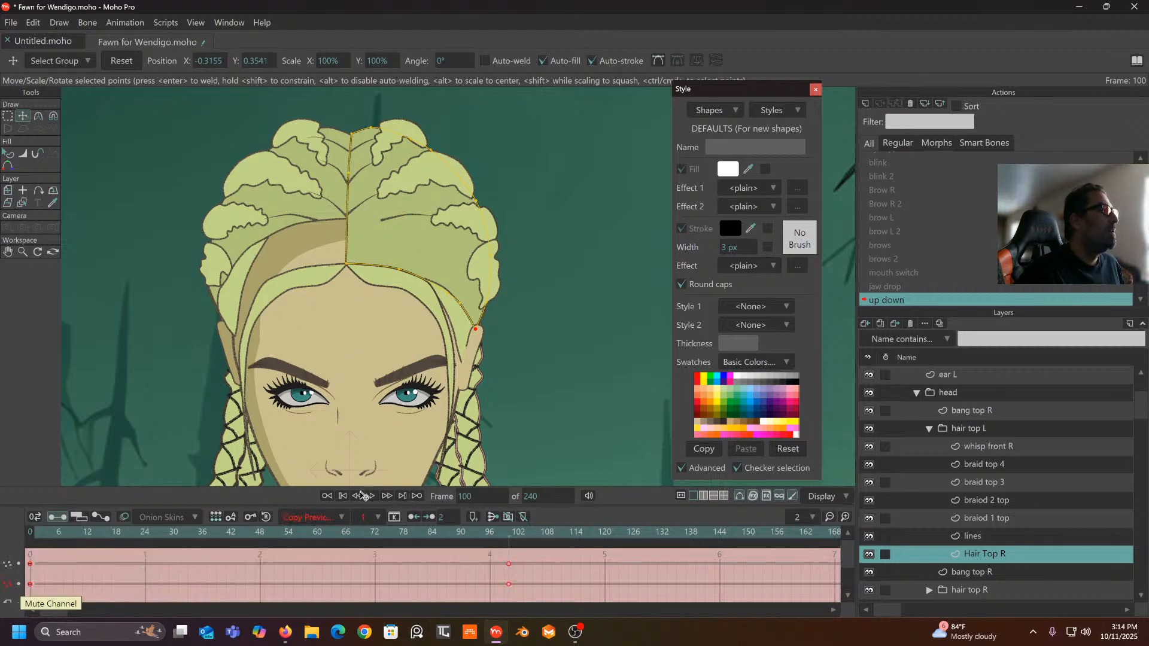
click(319, 519)
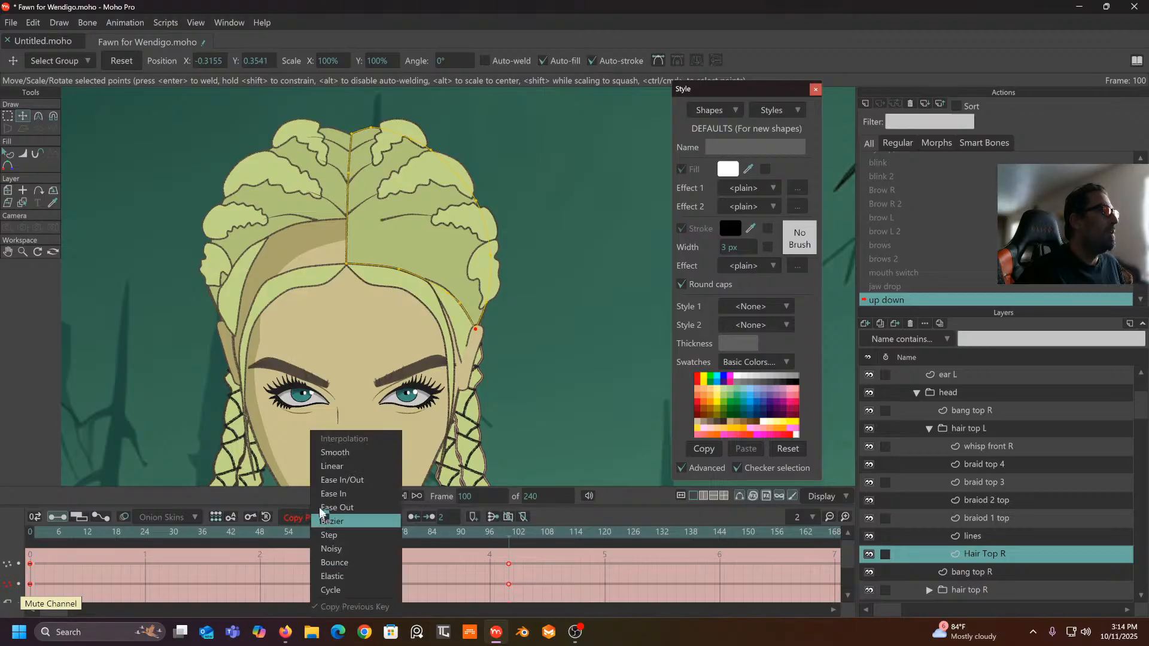
click(327, 463)
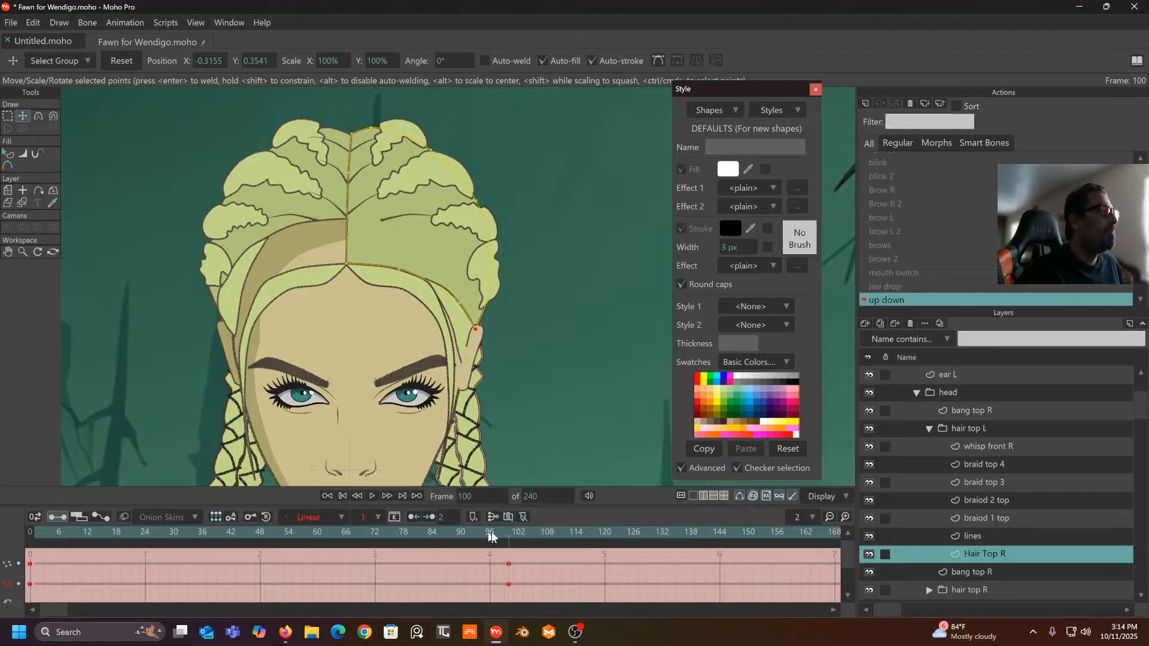
drag(505, 540, 338, 535)
drag(239, 535, 510, 602)
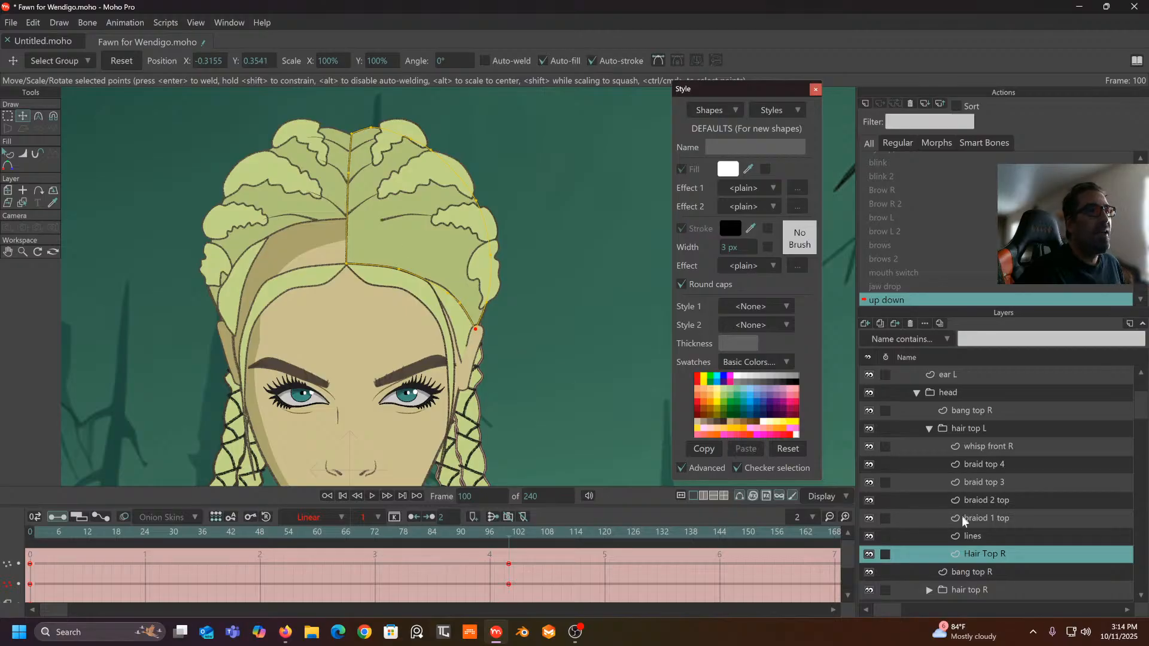
- On the lines layer, pull a strand line down to the hairline and make its keys Linear
click(968, 531)
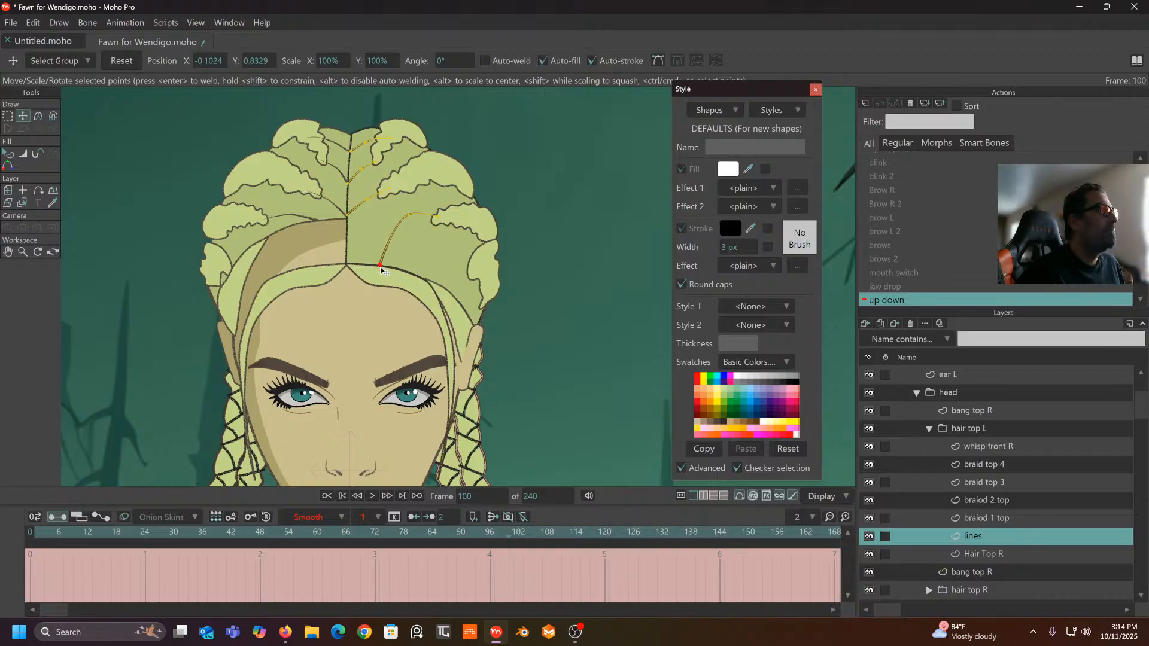
drag(412, 215, 408, 257)
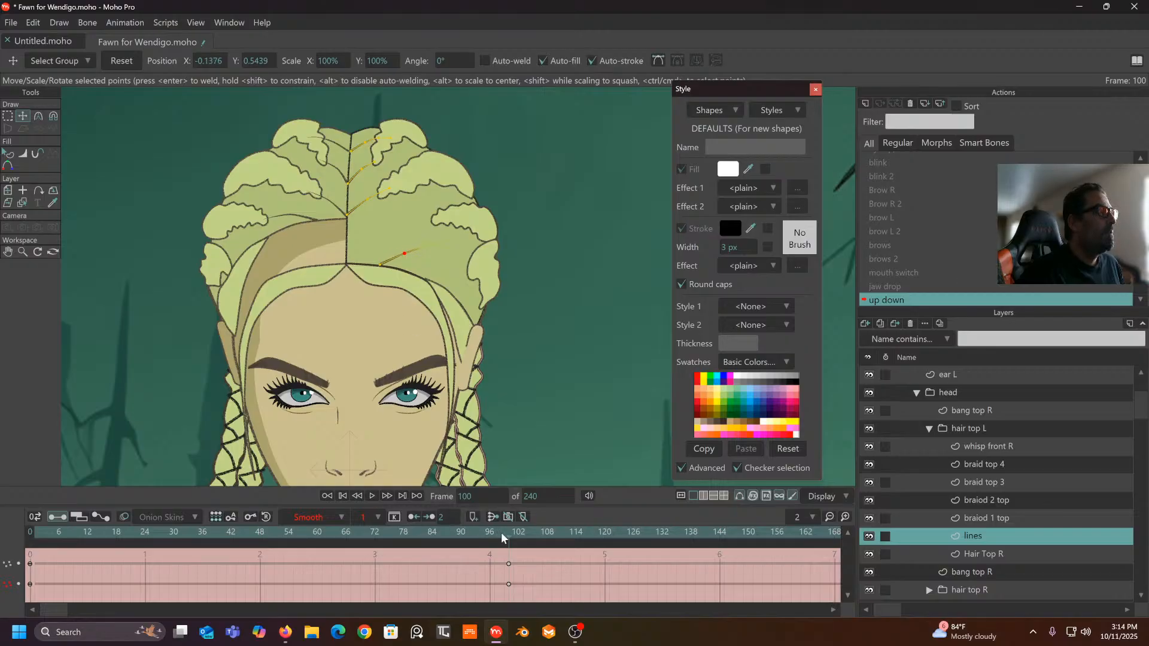
drag(521, 554, 73, 590)
right_click(310, 517)
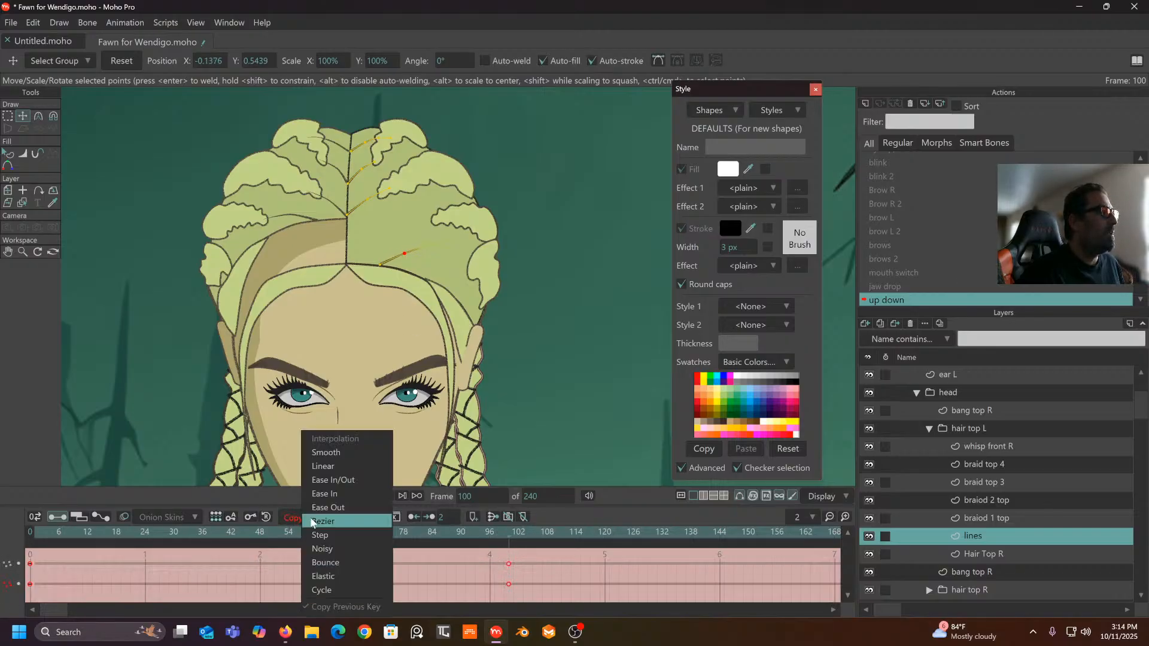
click(340, 466)
drag(508, 533, 511, 600)
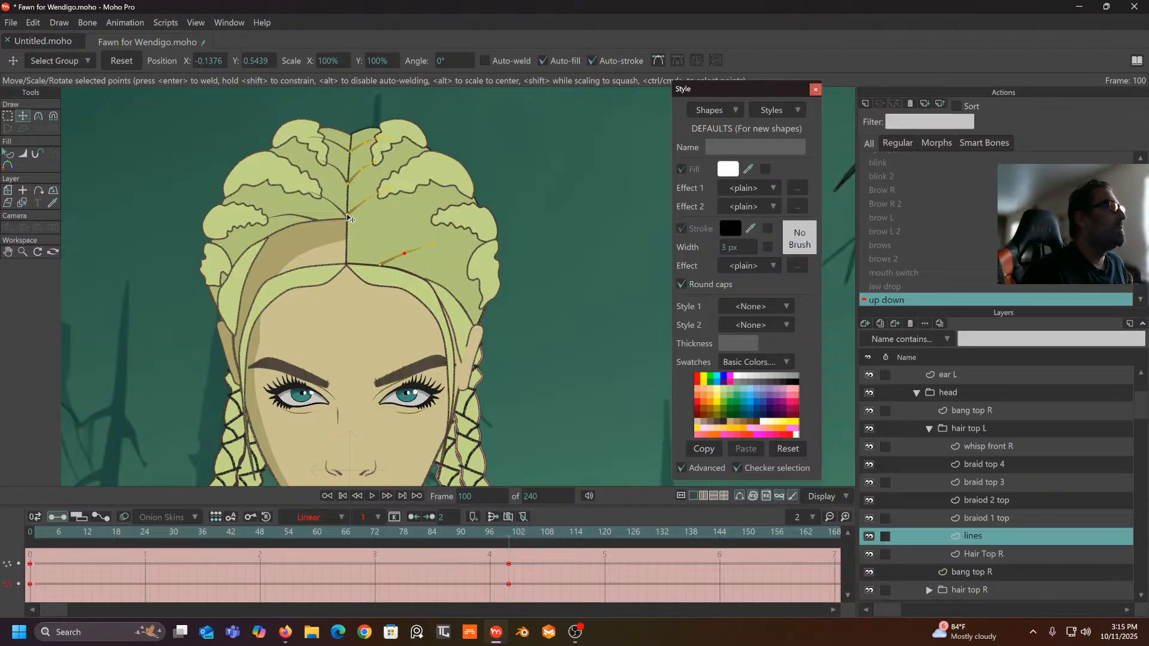
- Drag the centre and upper hair-part points down to follow the tilted head
drag(346, 216, 347, 266)
drag(372, 201, 378, 236)
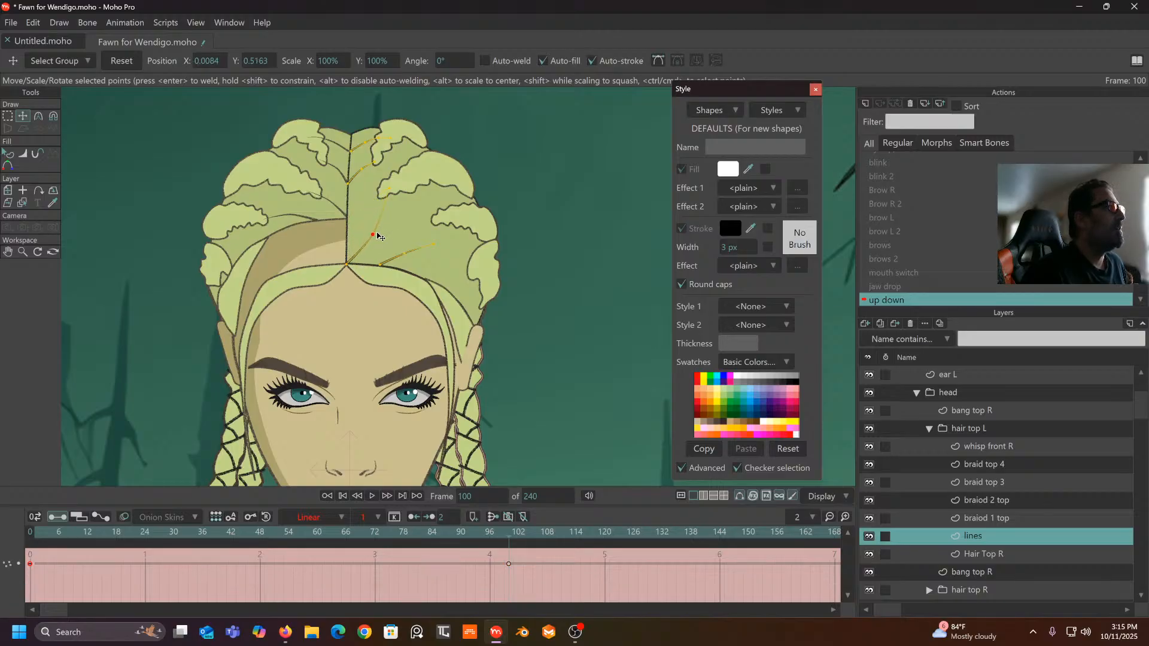
drag(390, 190, 405, 209)
click(374, 238)
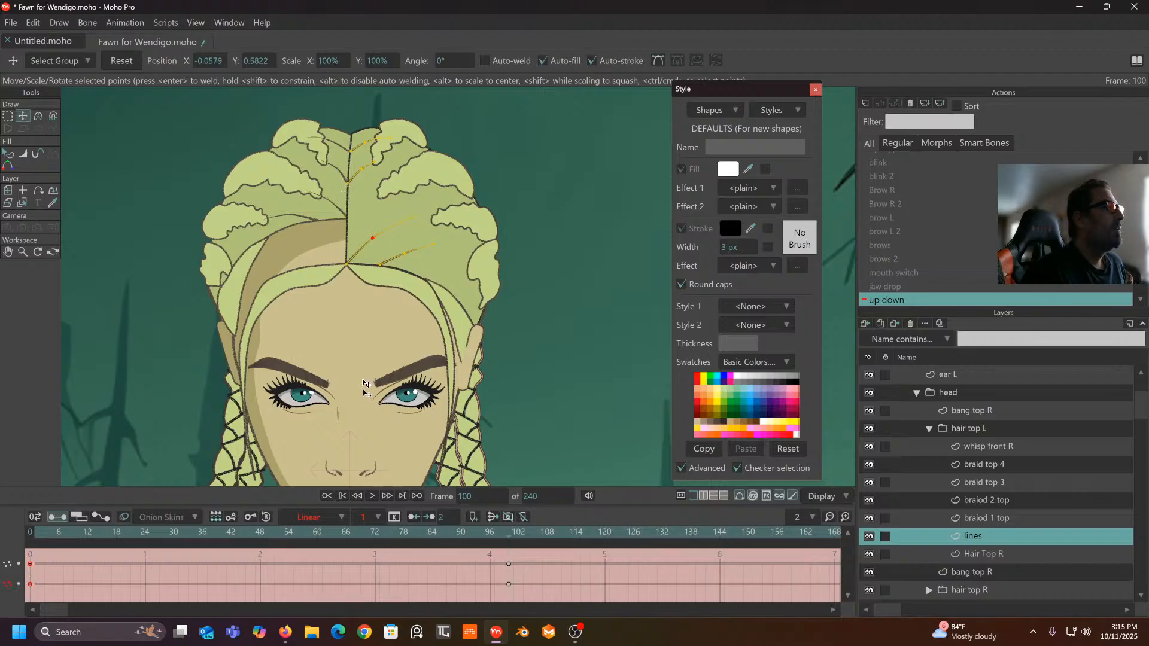
drag(508, 541, 510, 566)
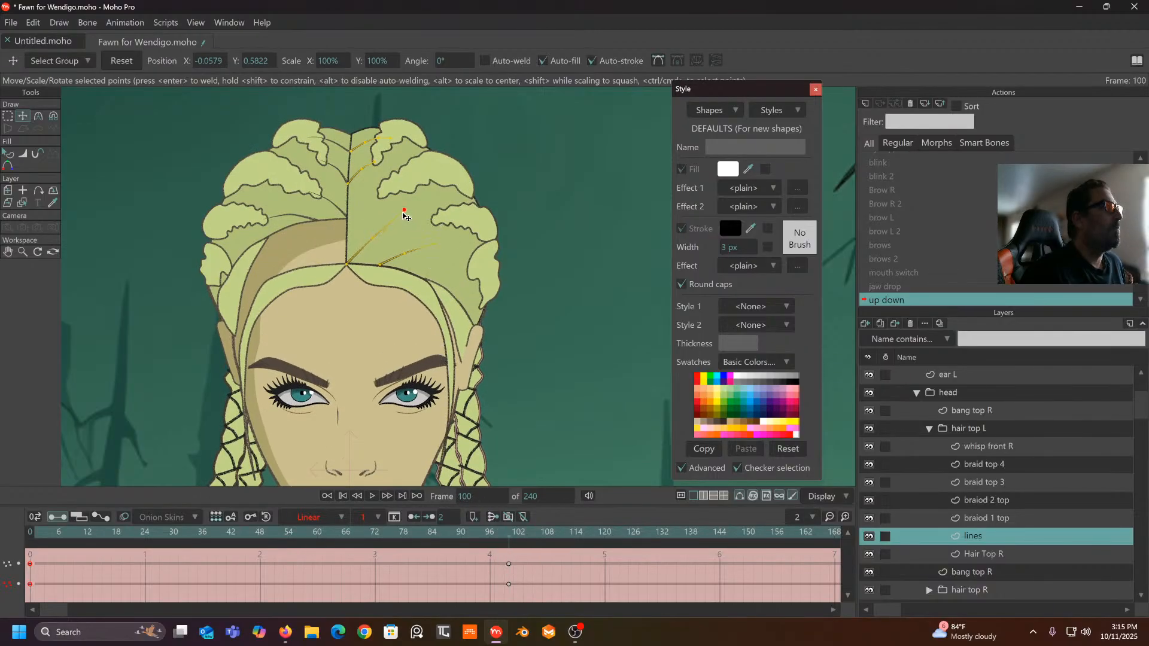
- Lower another hair-line point, reshape the curve's middle and end, and review frames 68–100
drag(351, 186, 353, 231)
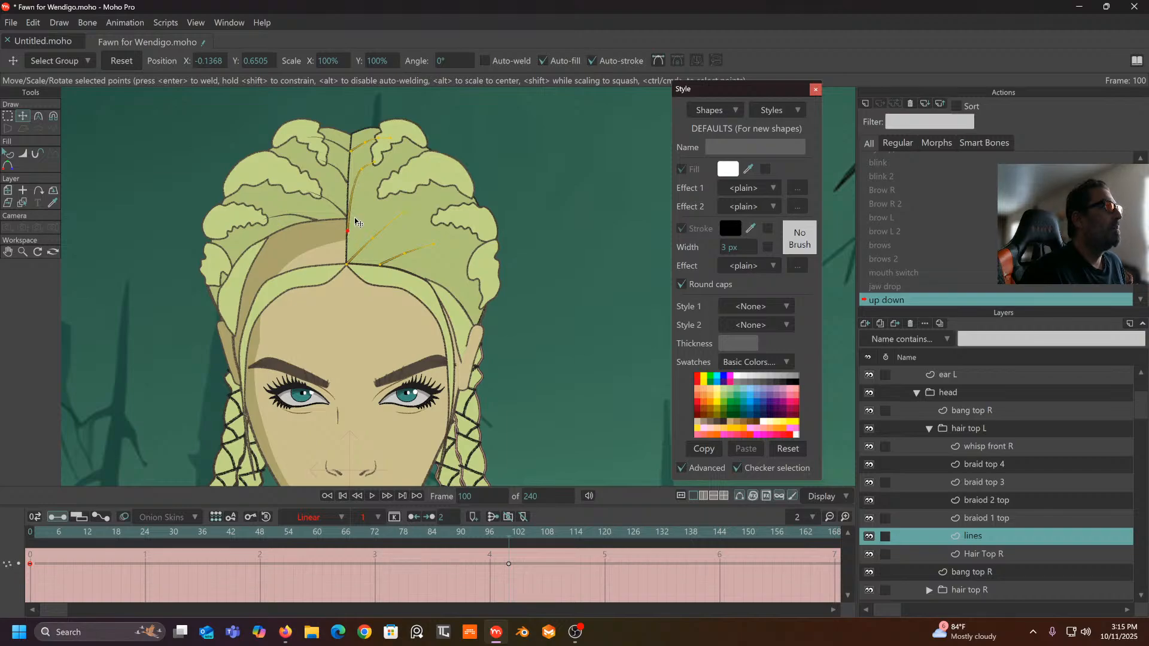
drag(364, 168, 388, 182)
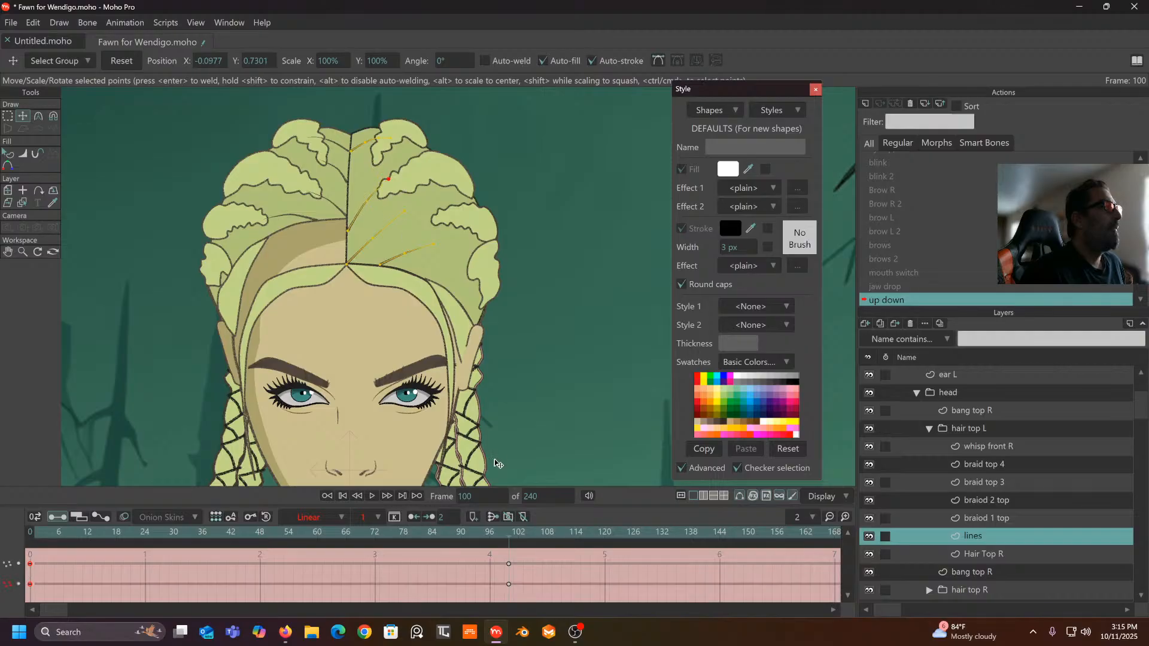
drag(512, 537, 508, 598)
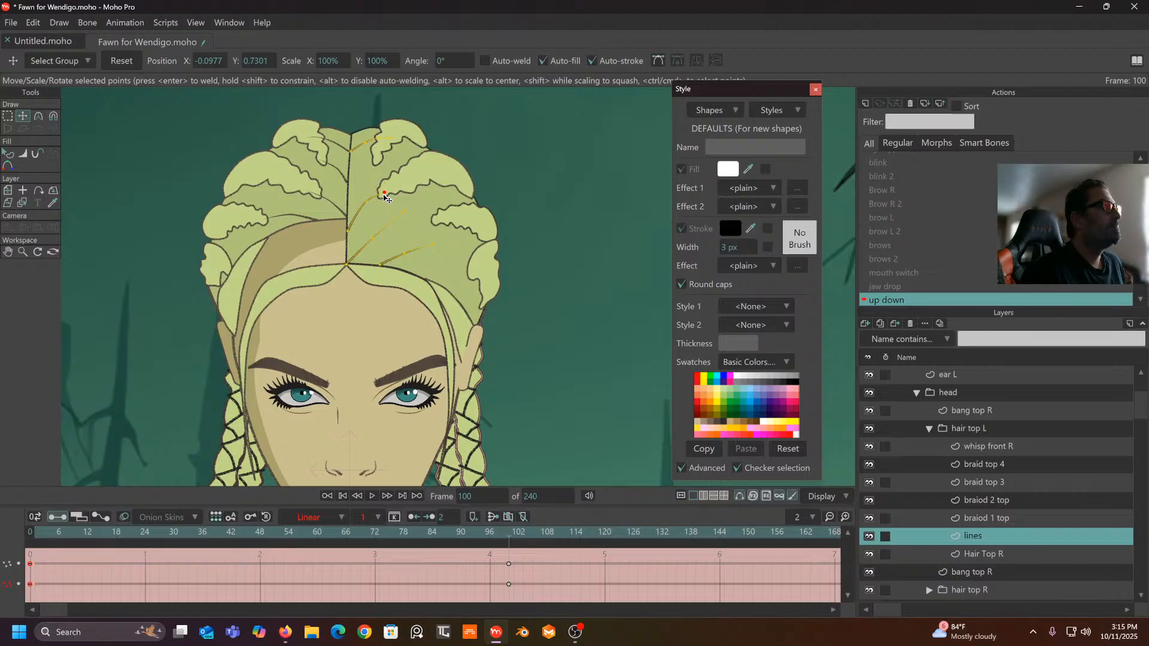
click(366, 210)
drag(509, 530, 480, 573)
drag(400, 579, 524, 592)
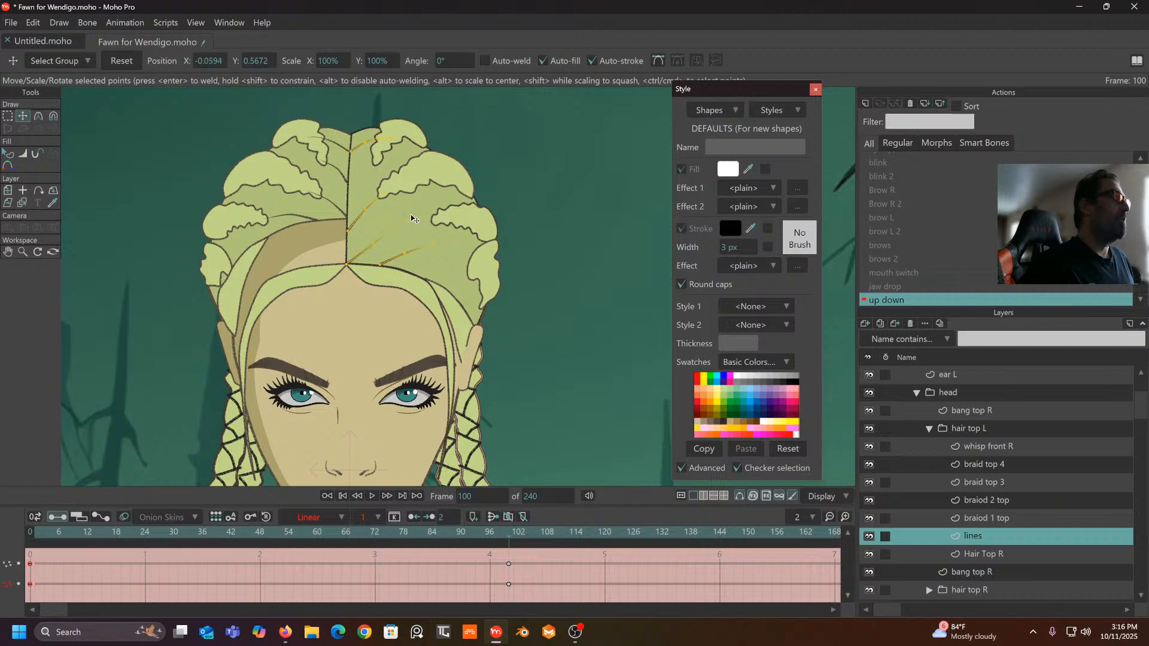
drag(513, 532, 506, 588)
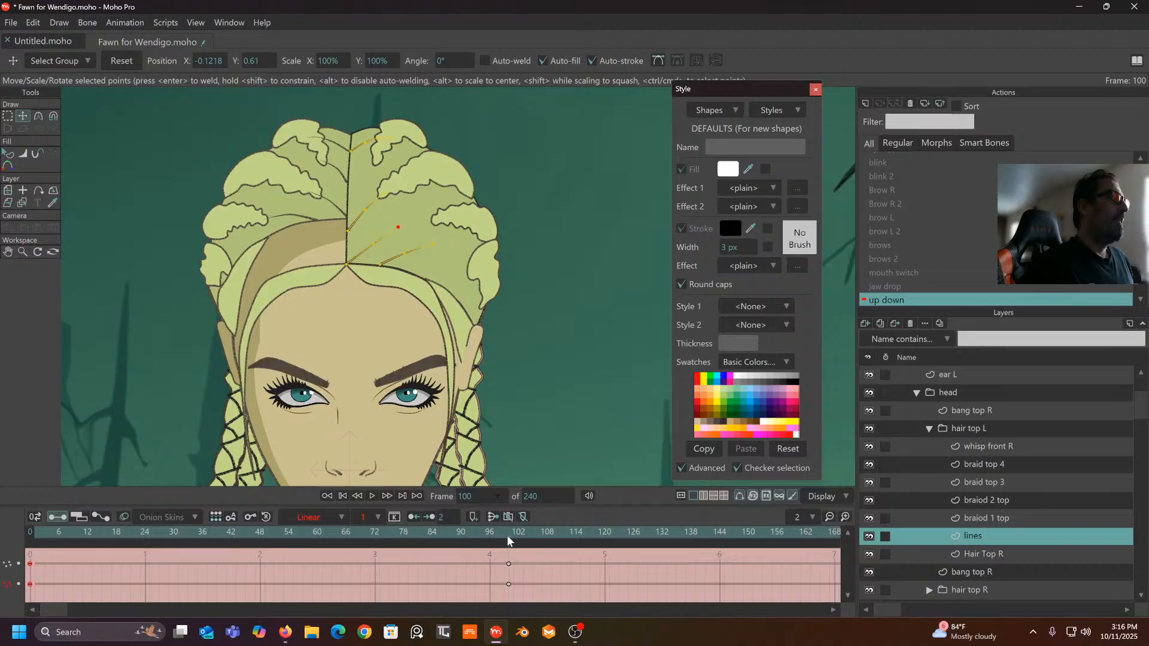
- Lower an upper hair point to reshape the parting, previewing around frames 65–90
drag(507, 535, 512, 586)
mouse_move(353, 156)
mouse_down()
mouse_move(347, 191)
mouse_move(366, 144)
mouse_move(369, 163)
mouse_move(393, 144)
mouse_move(395, 157)
mouse_move(372, 167)
mouse_up()
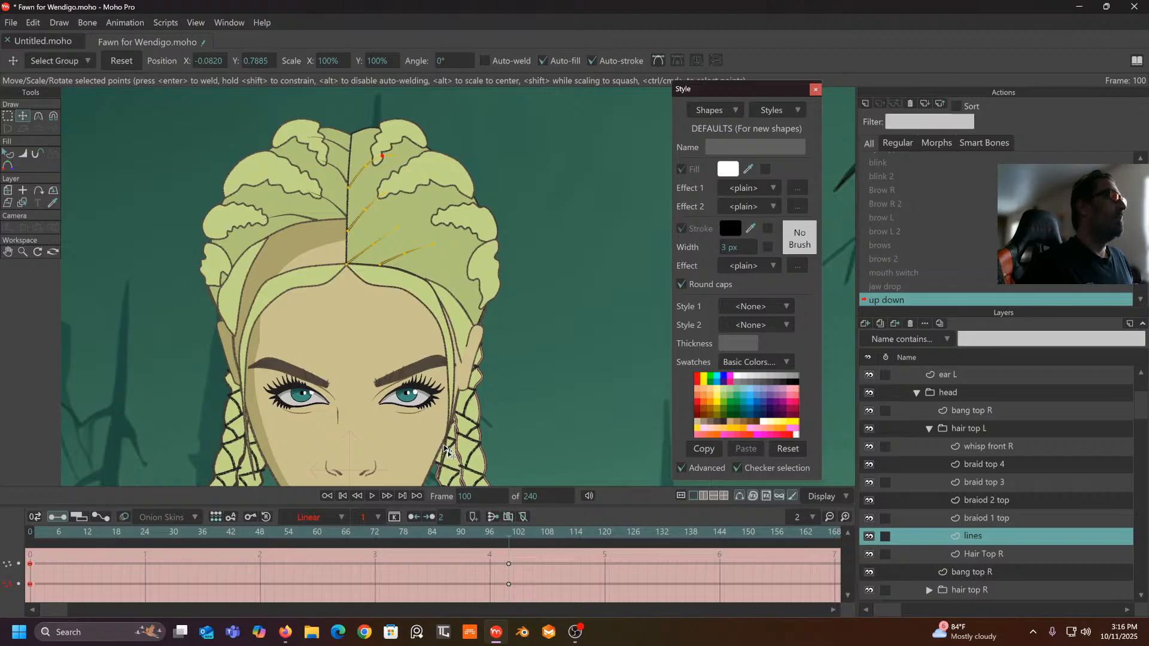
drag(513, 538, 513, 627)
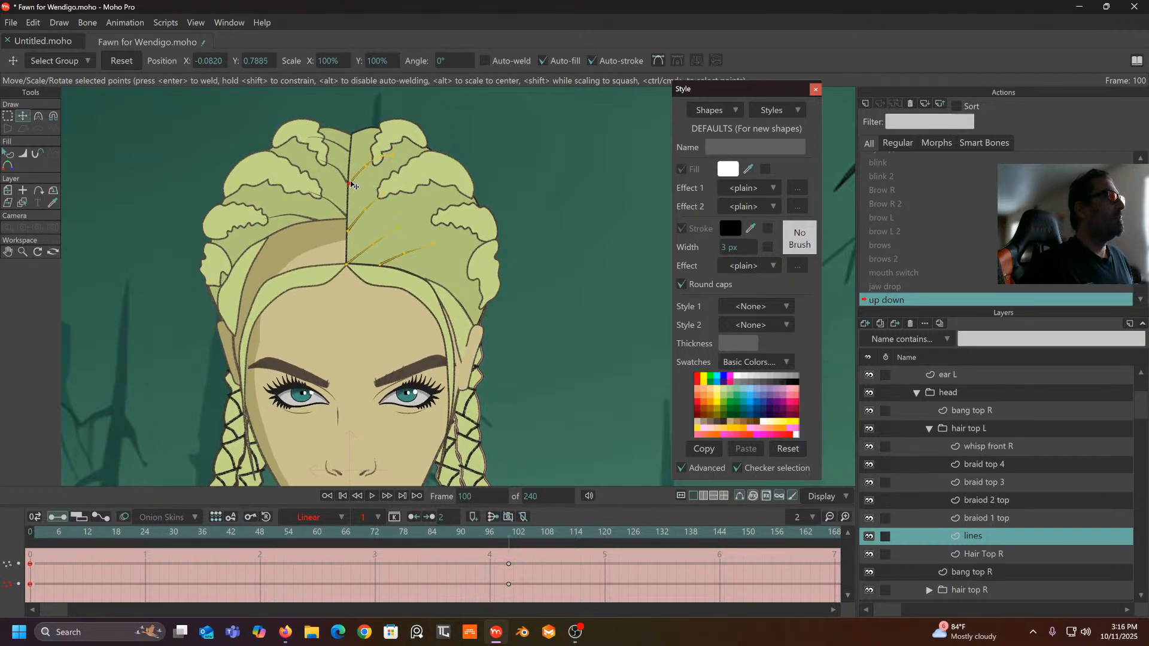
click(383, 161)
drag(508, 534, 511, 616)
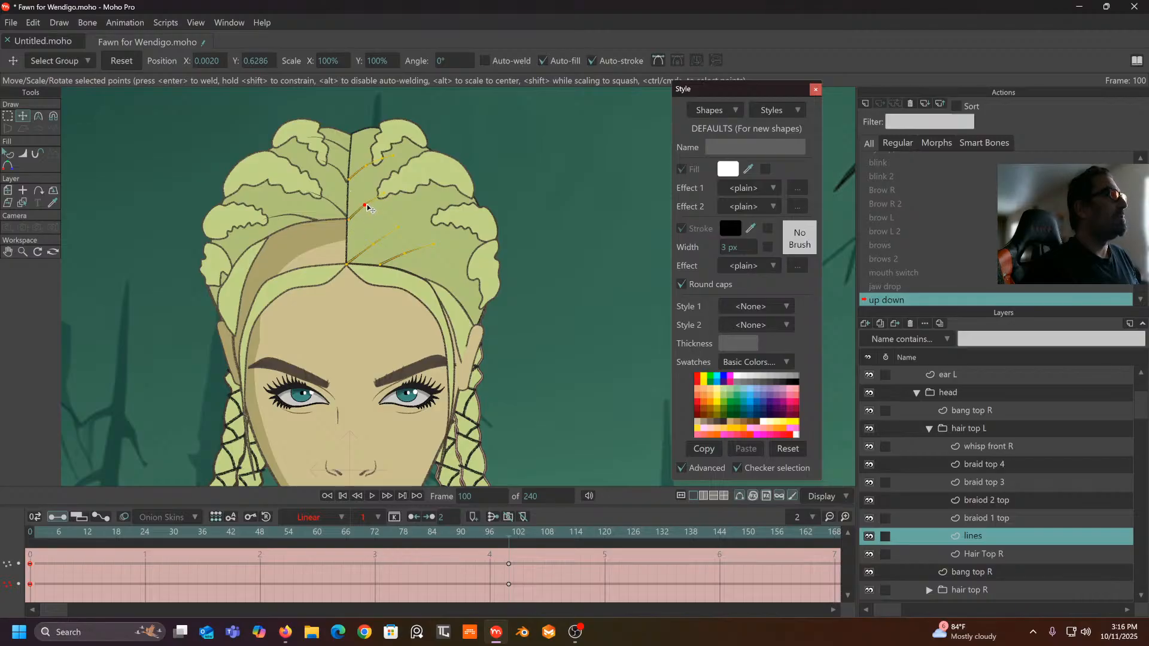
drag(504, 531, 505, 633)
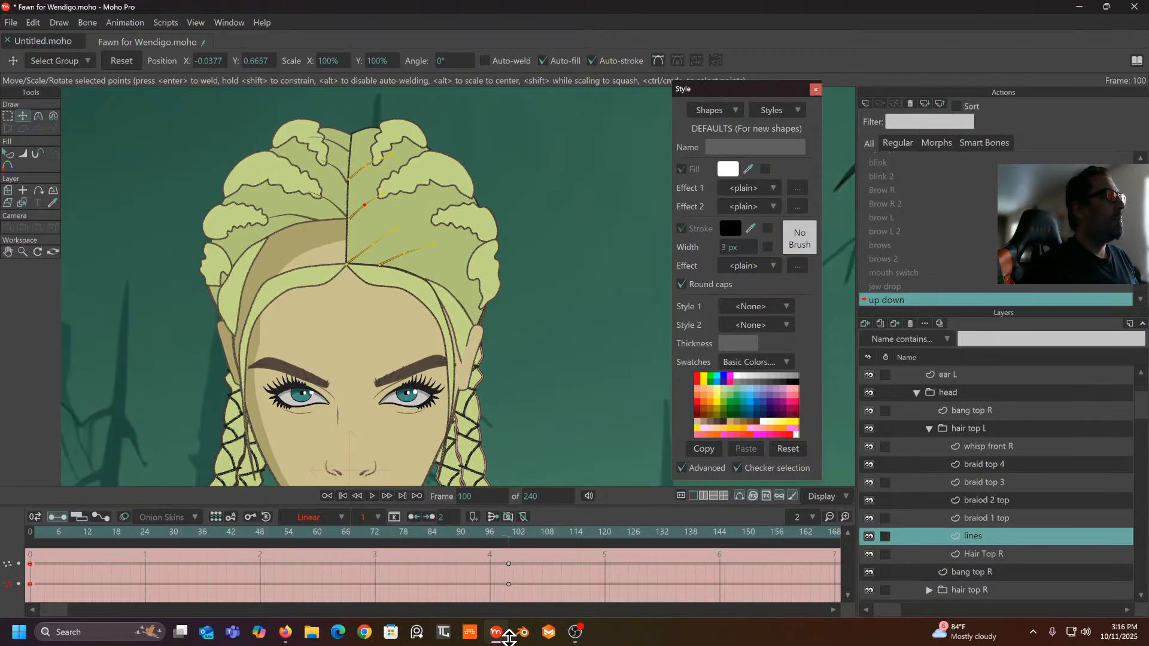
- Adjust another hair-line point and compare the frame 0 rest pose with frame 100
click(409, 256)
drag(510, 544, 3, 599)
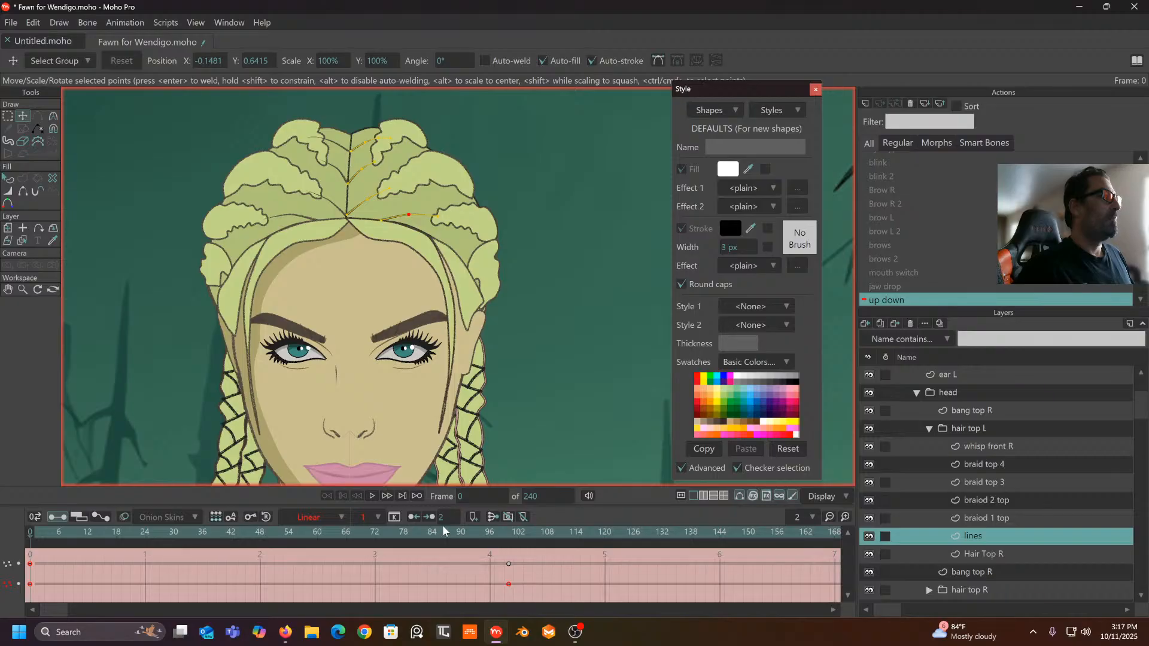
click(509, 532)
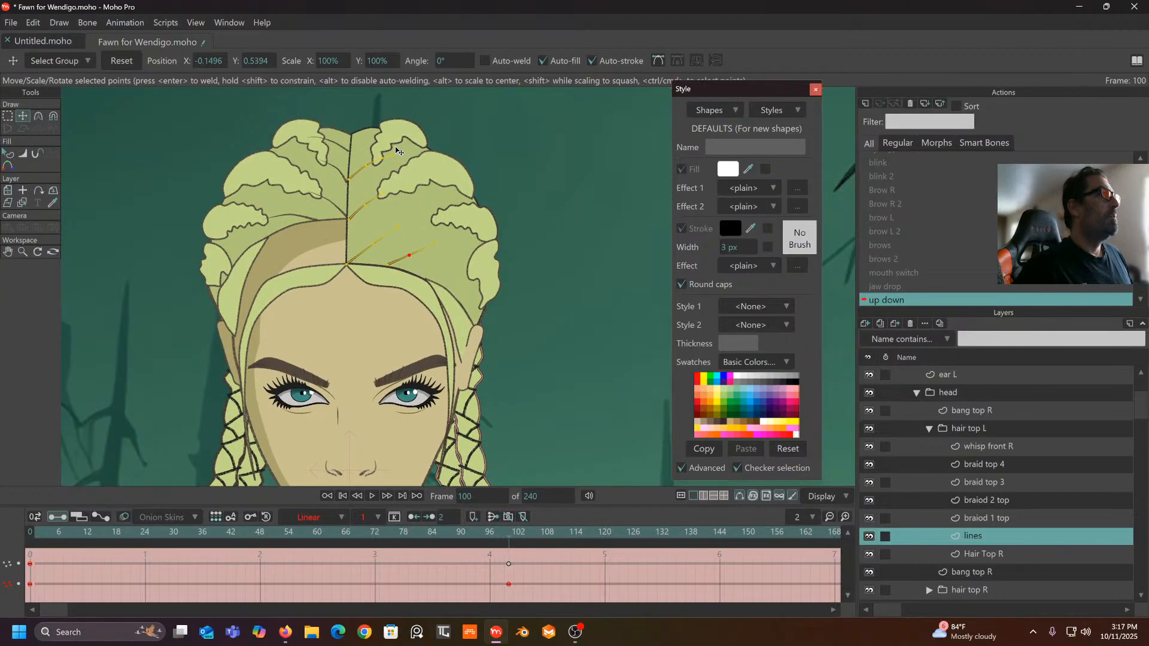
drag(510, 547, 509, 587)
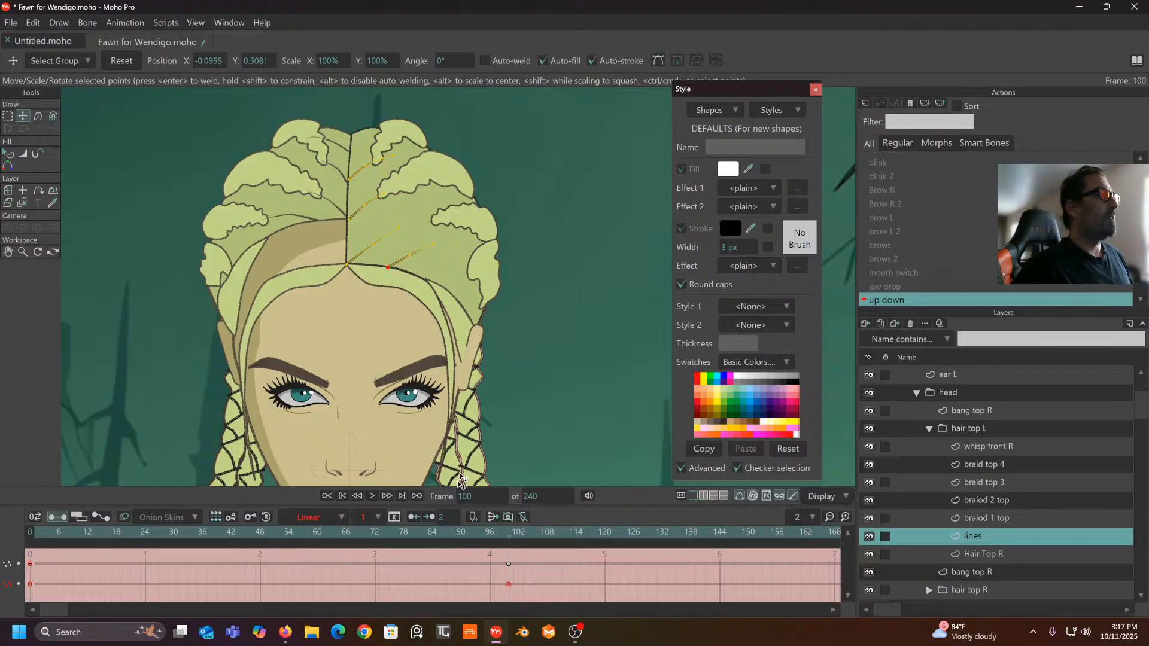
drag(499, 530, 24, 544)
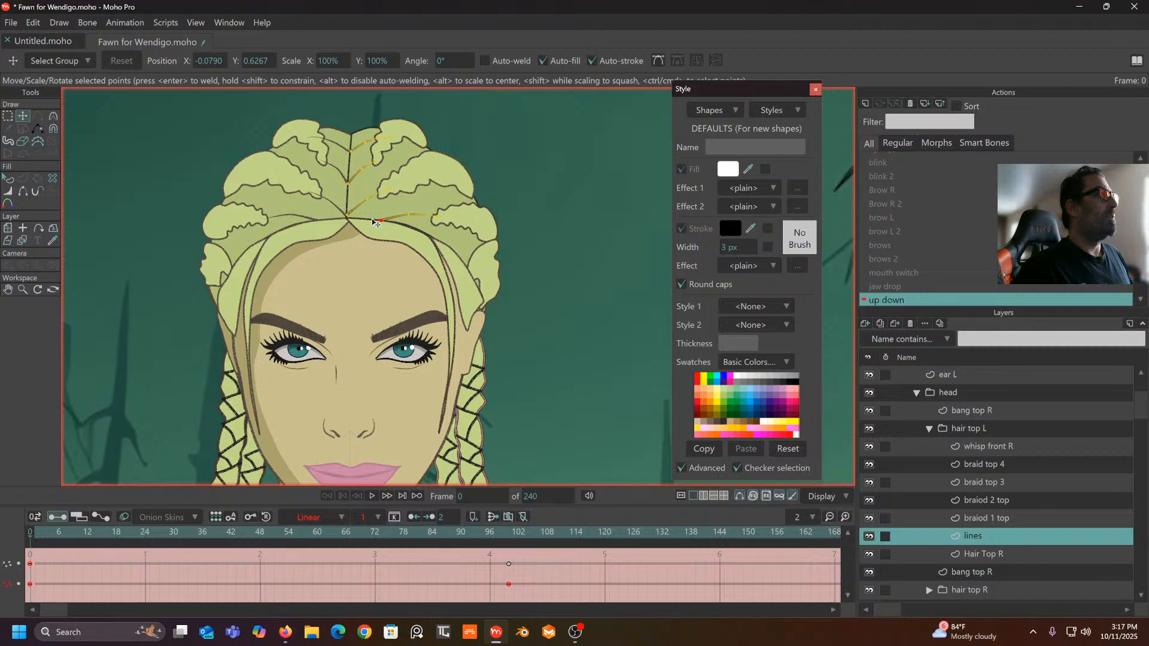
drag(328, 540, 519, 555)
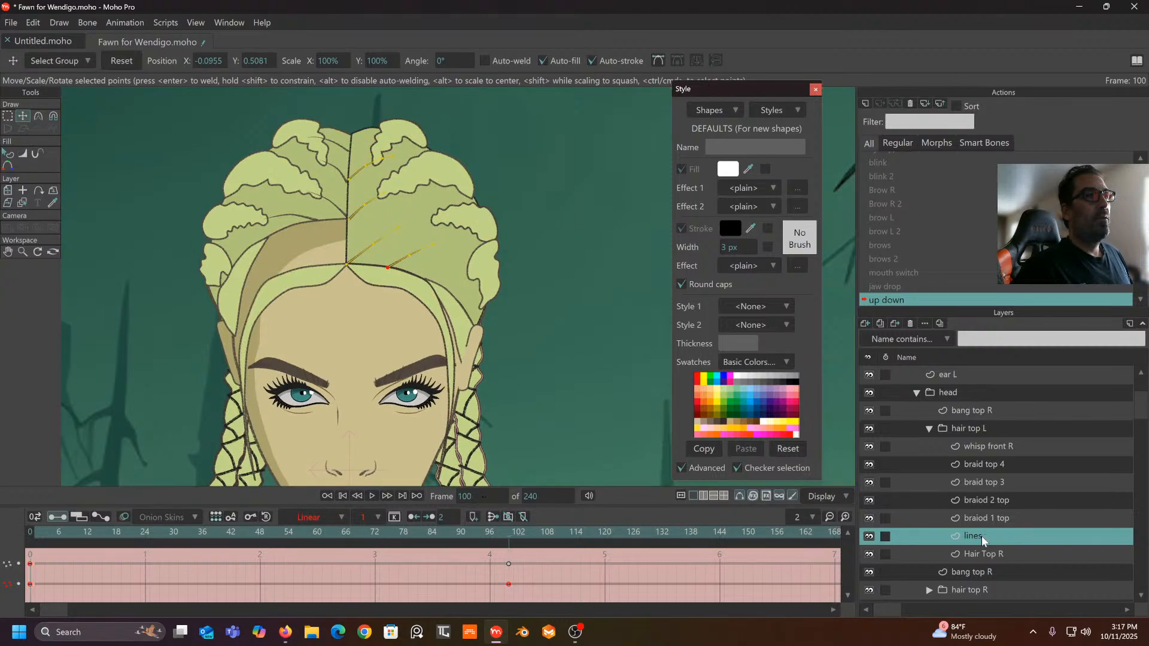
click(989, 518)
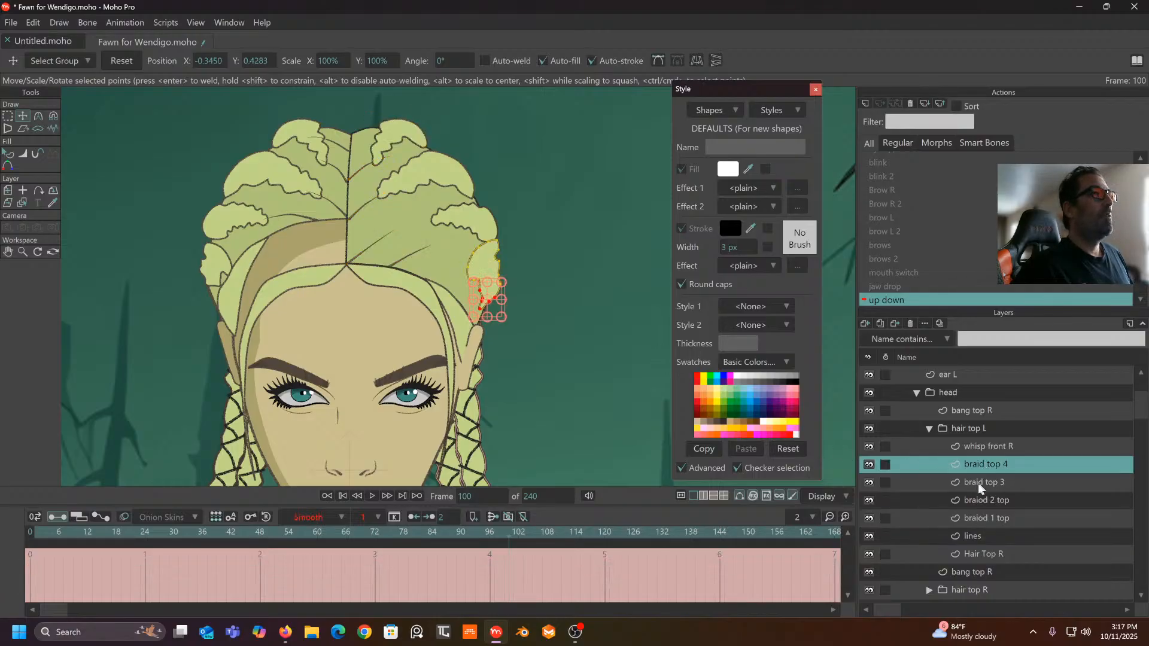
- Pull braid top 3 downward with the Magnet tool at frame 100
click(965, 482)
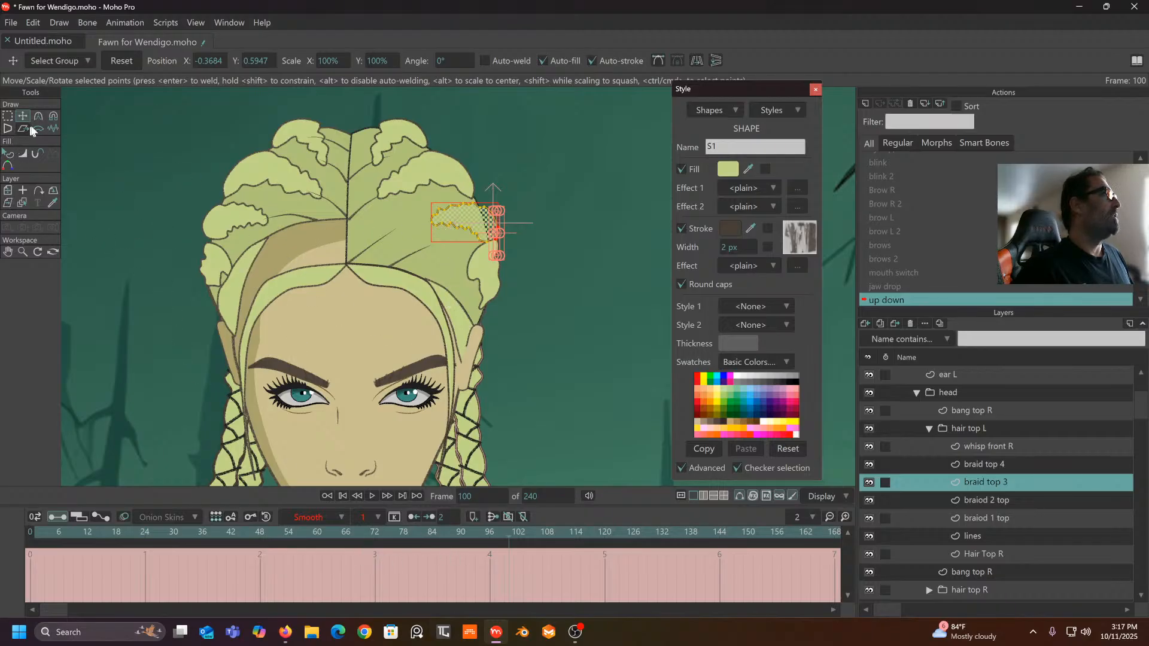
click(52, 119)
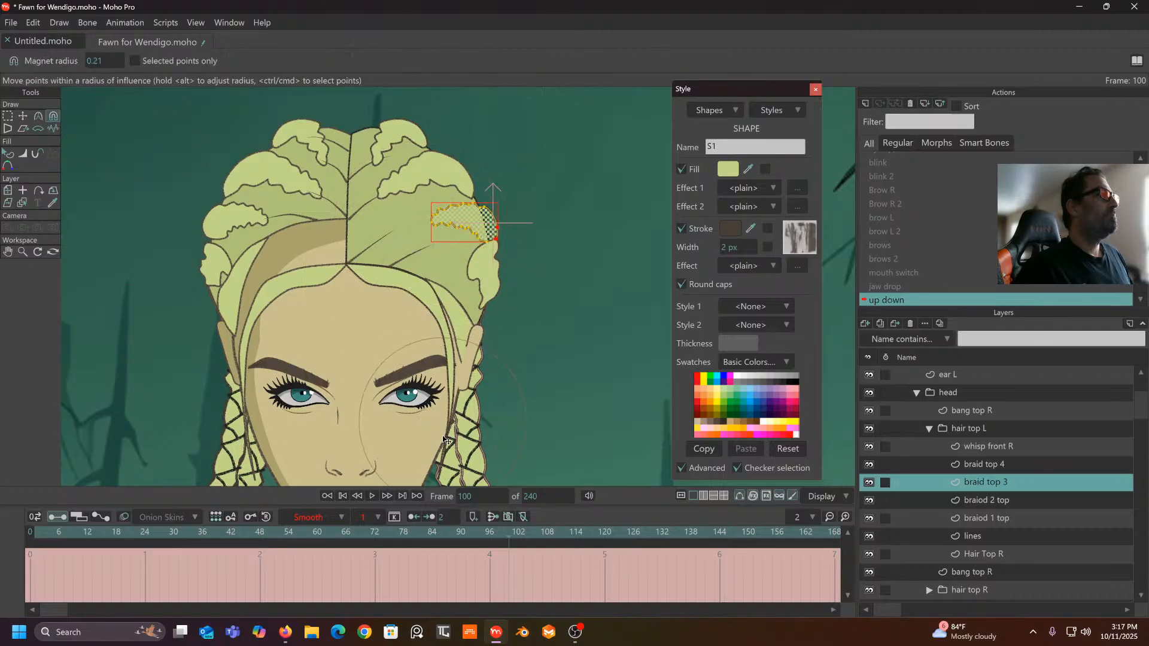
mouse_move(505, 534)
mouse_down()
mouse_move(114, 535)
mouse_move(523, 534)
mouse_up()
click(514, 597)
drag(431, 228, 427, 257)
- Set braid top 3's keys to Linear and preview the motion from frame 78 past 100
drag(549, 562, 5, 606)
click(328, 516)
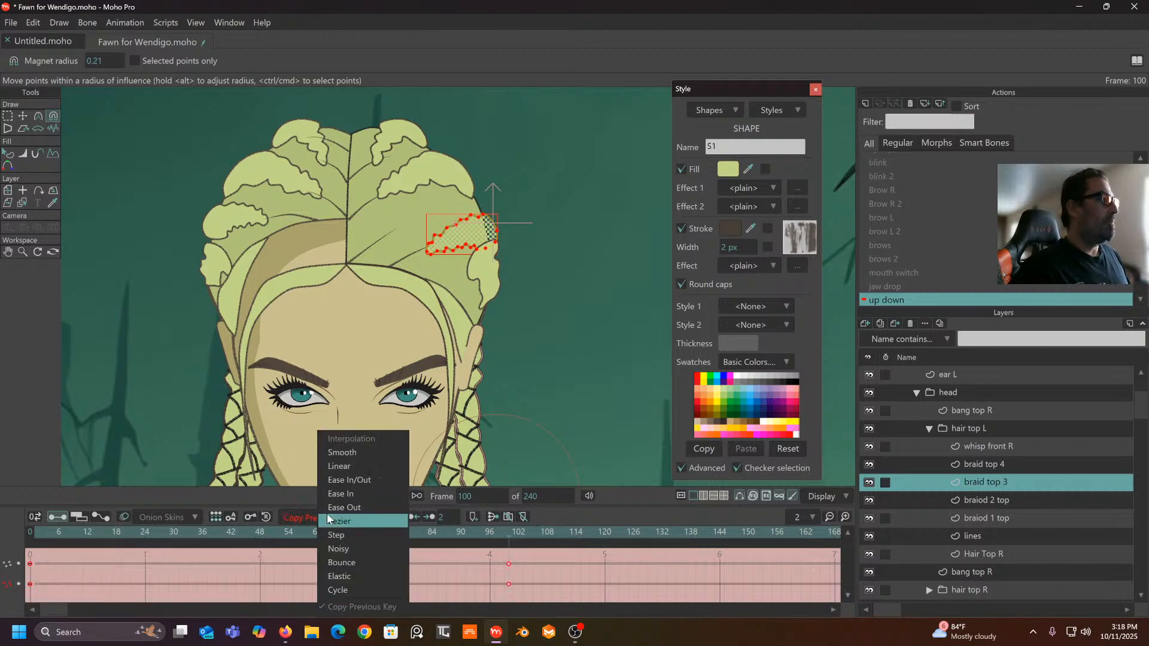
click(344, 466)
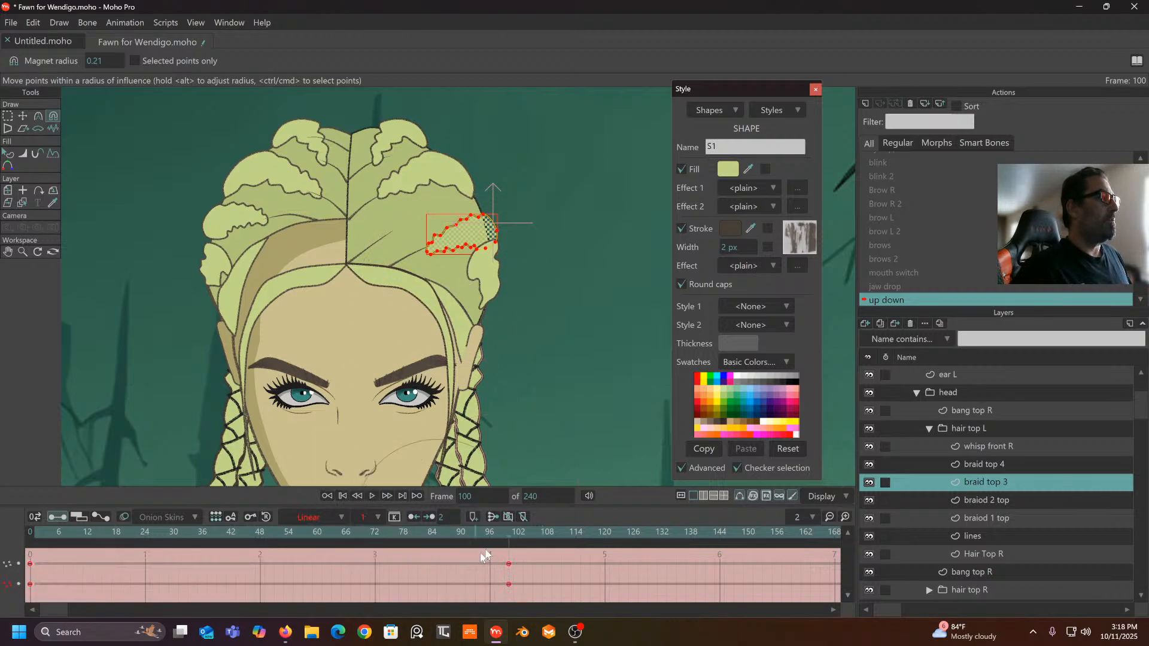
drag(508, 534, 404, 539)
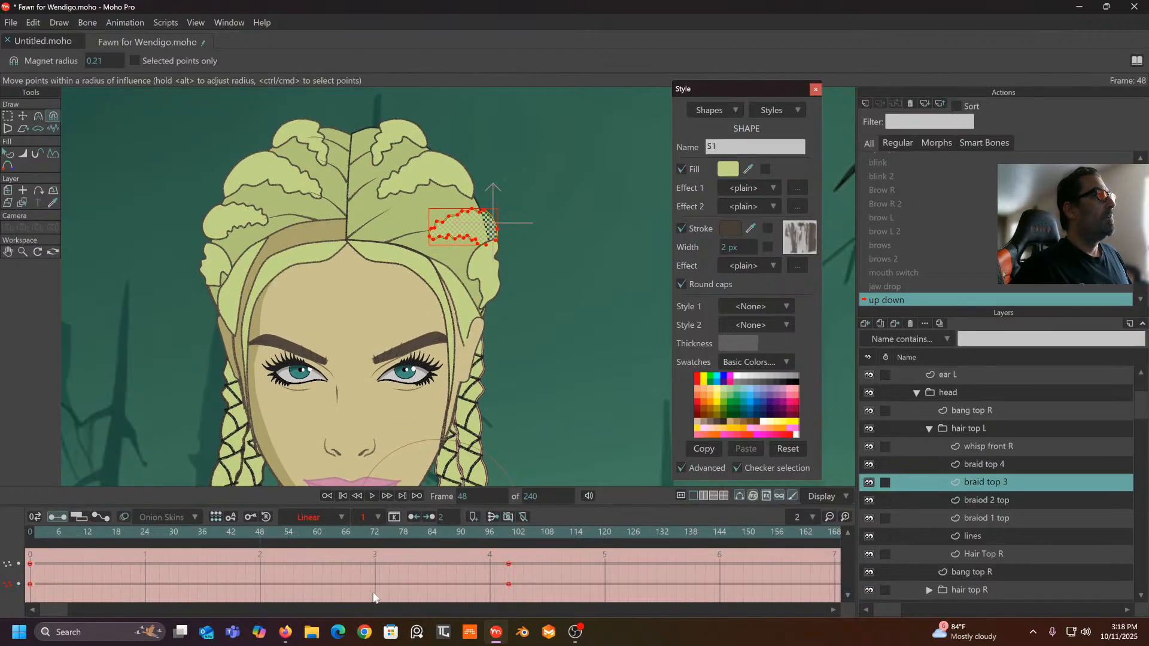
drag(455, 616, 528, 619)
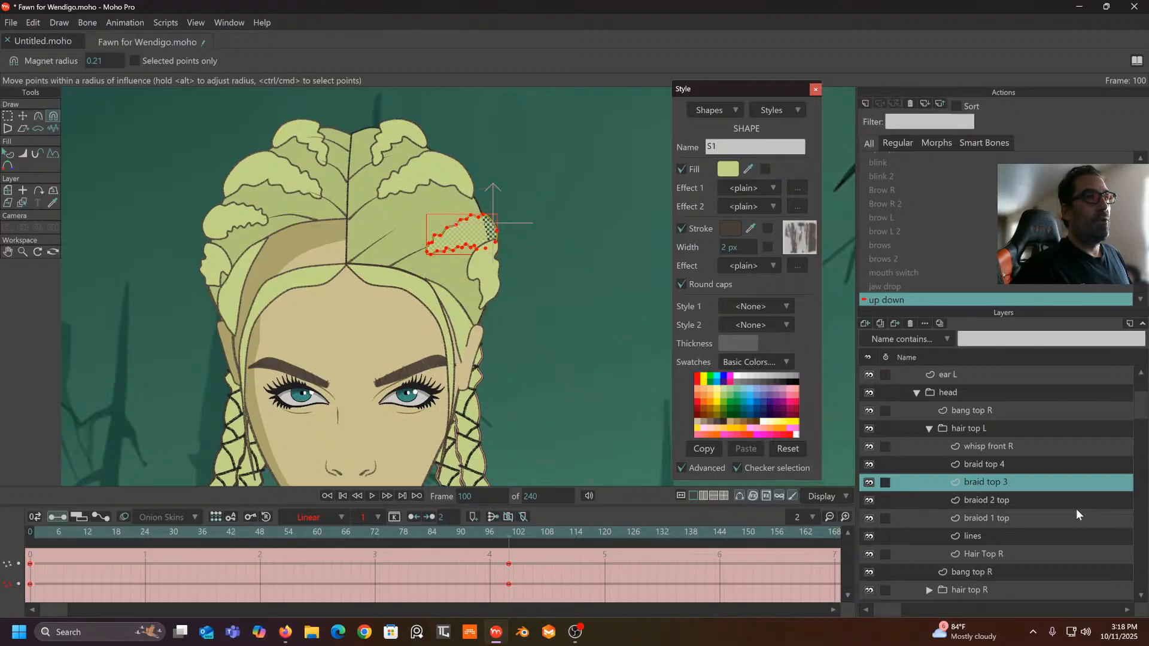
click(999, 466)
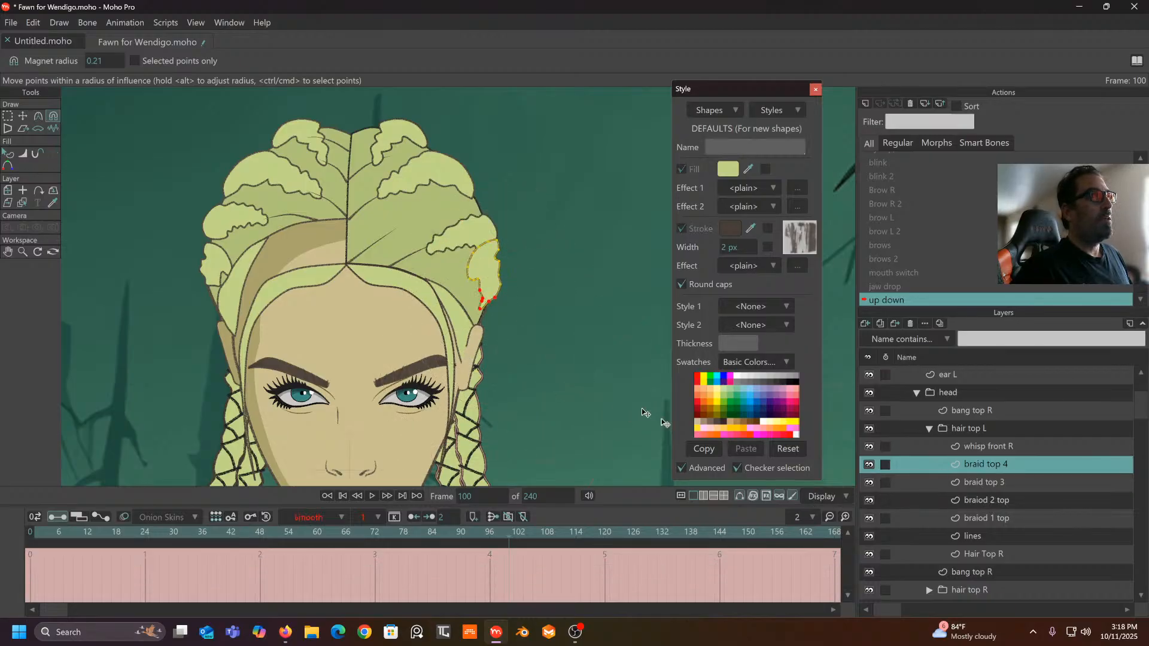
- Reshape braid top 4 at frame 100: lower its top, shift upper points right, stretch the tip down
drag(485, 240, 465, 313)
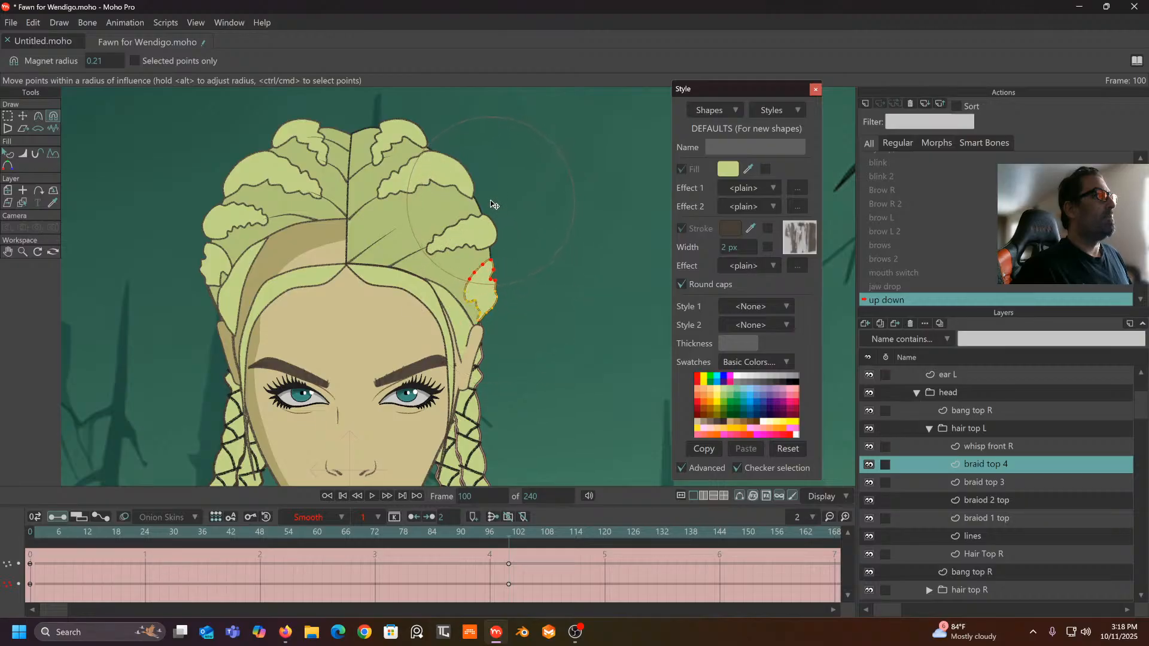
drag(505, 538, 511, 582)
scroll(491, 281, up, 4)
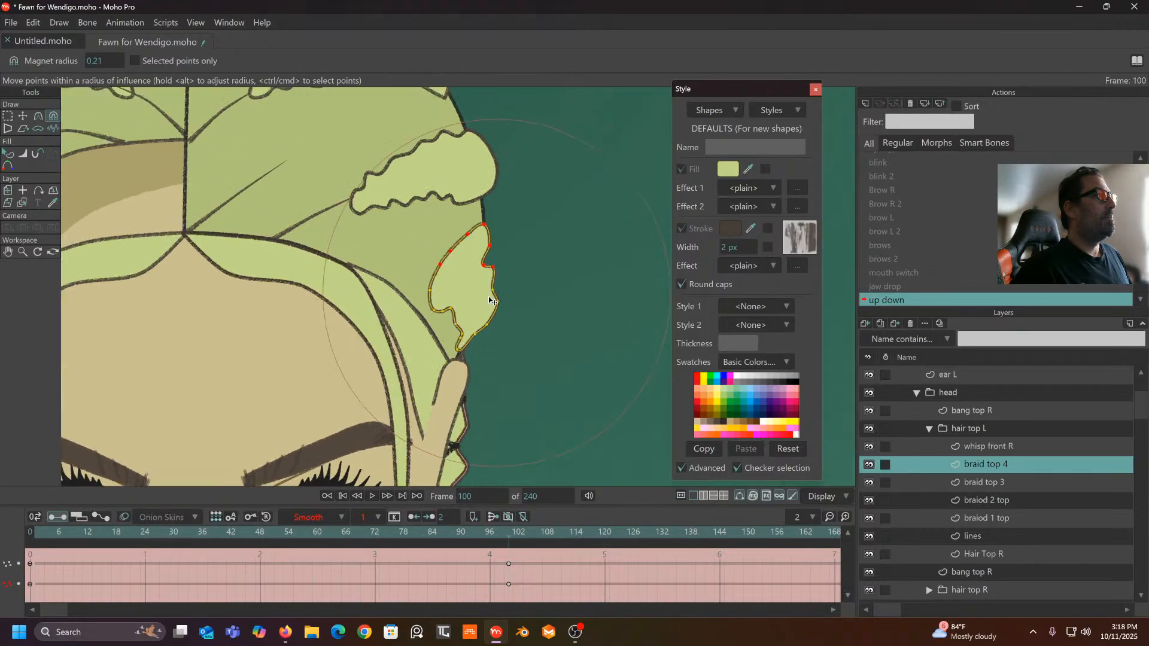
drag(503, 128, 513, 95)
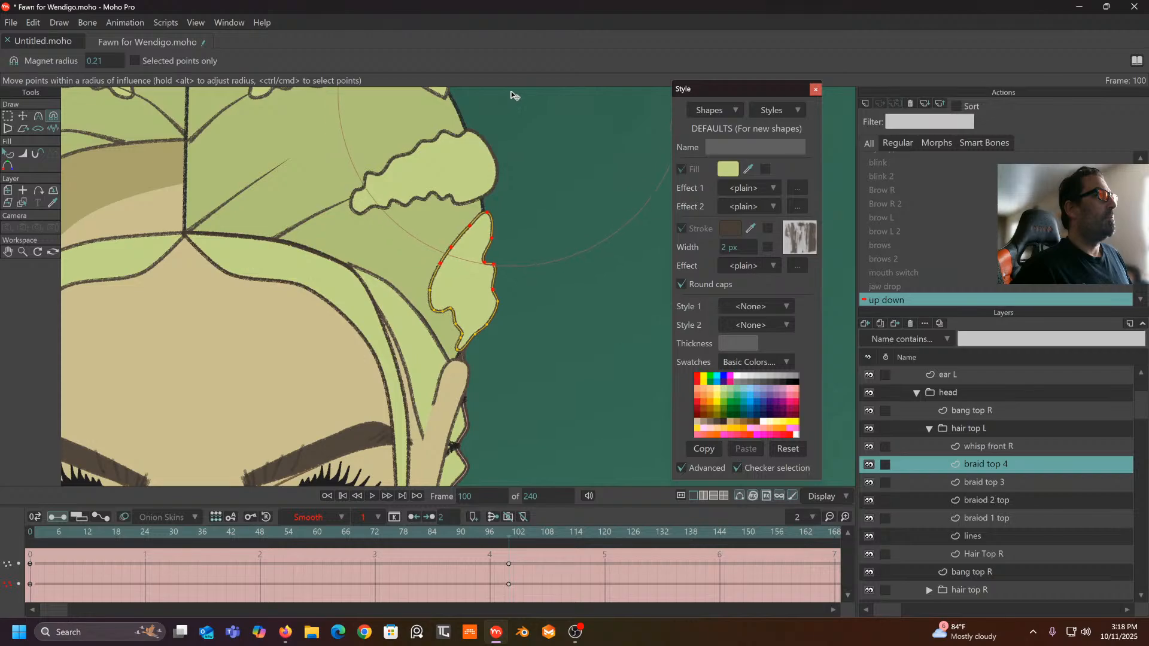
drag(446, 251, 433, 248)
drag(546, 199, 577, 180)
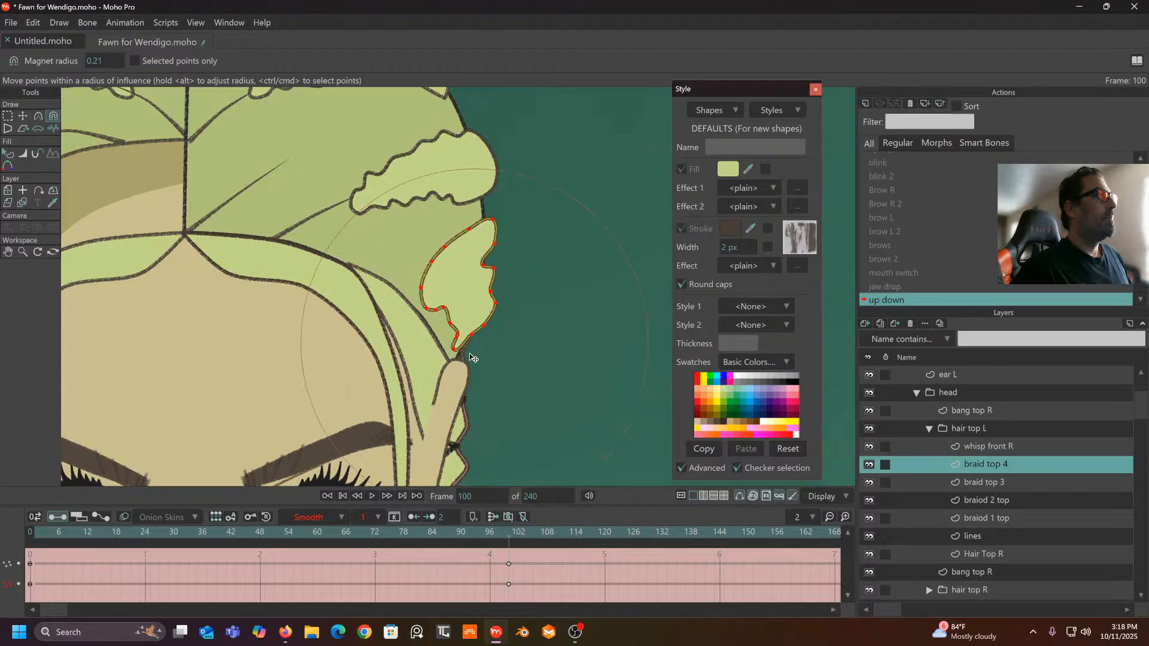
drag(463, 359, 456, 374)
scroll(494, 241, down, 3)
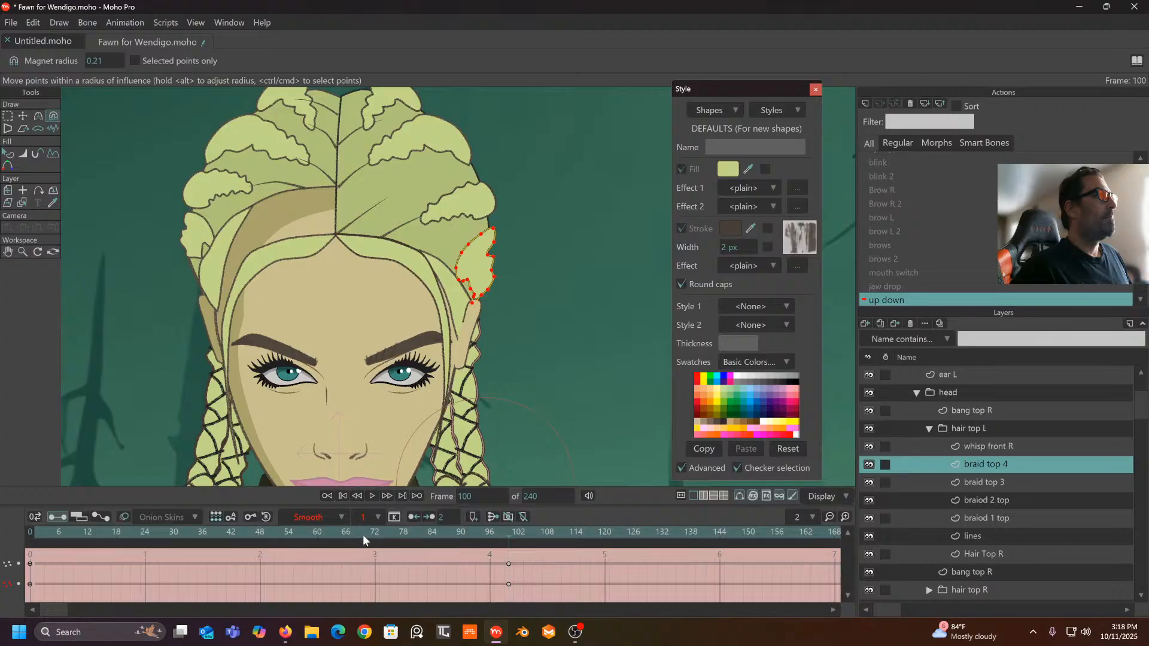
drag(523, 532, 241, 532)
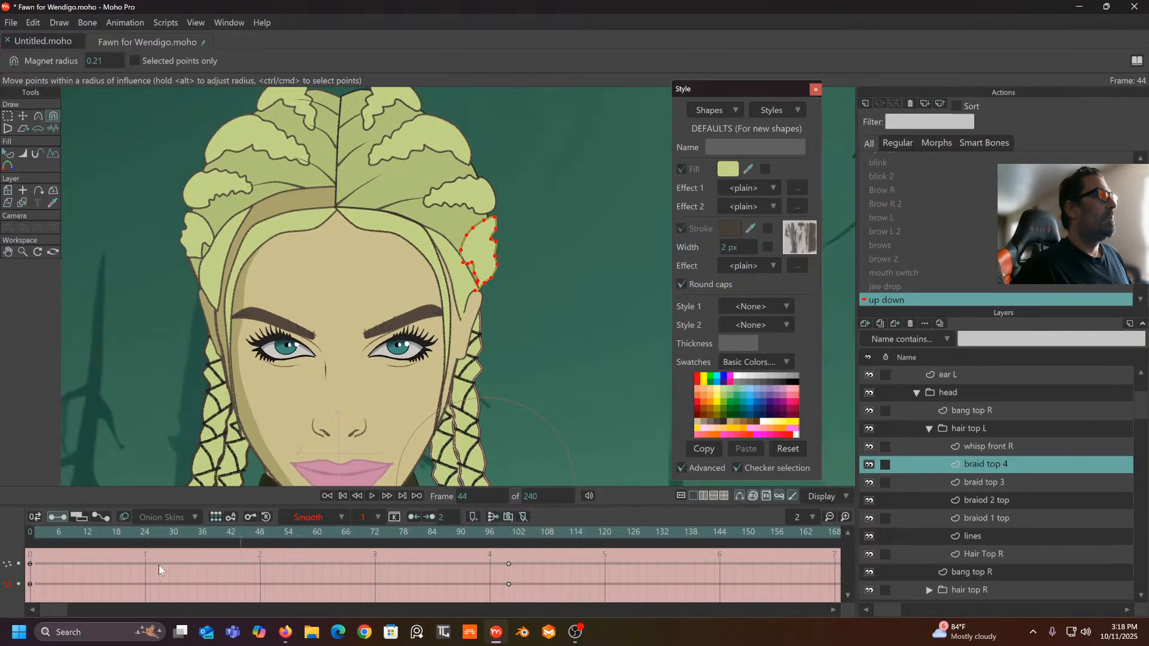
drag(159, 565, 357, 592)
- Set all braid top 4 keyframes to Linear interpolation
drag(534, 565, 6, 599)
click(345, 518)
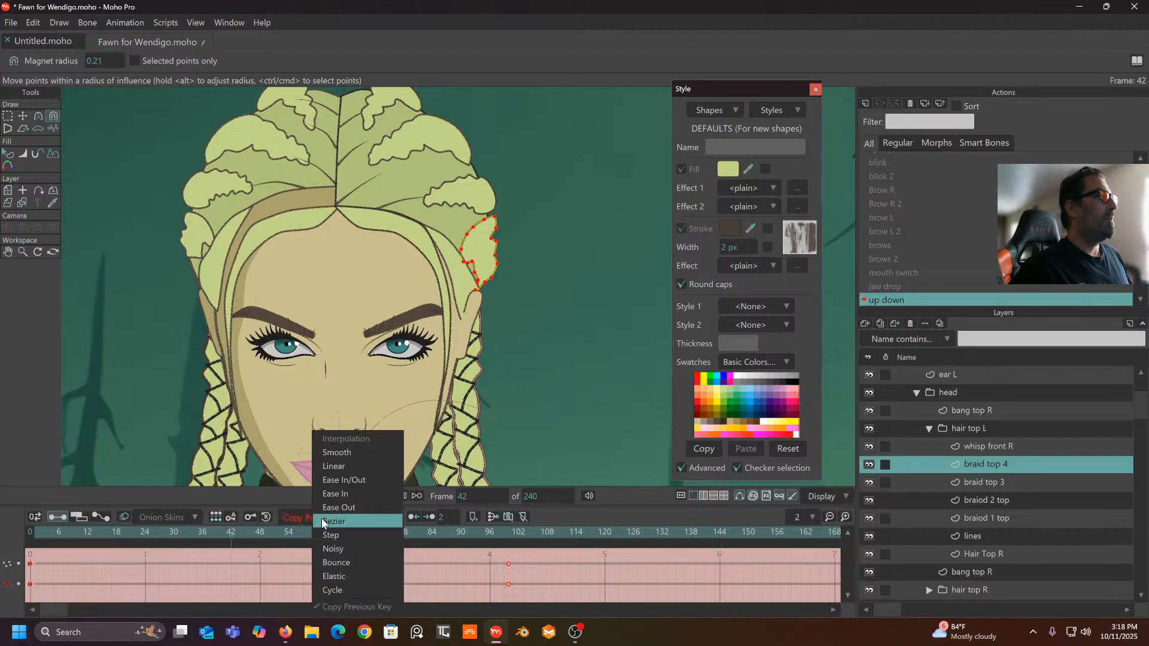
click(341, 466)
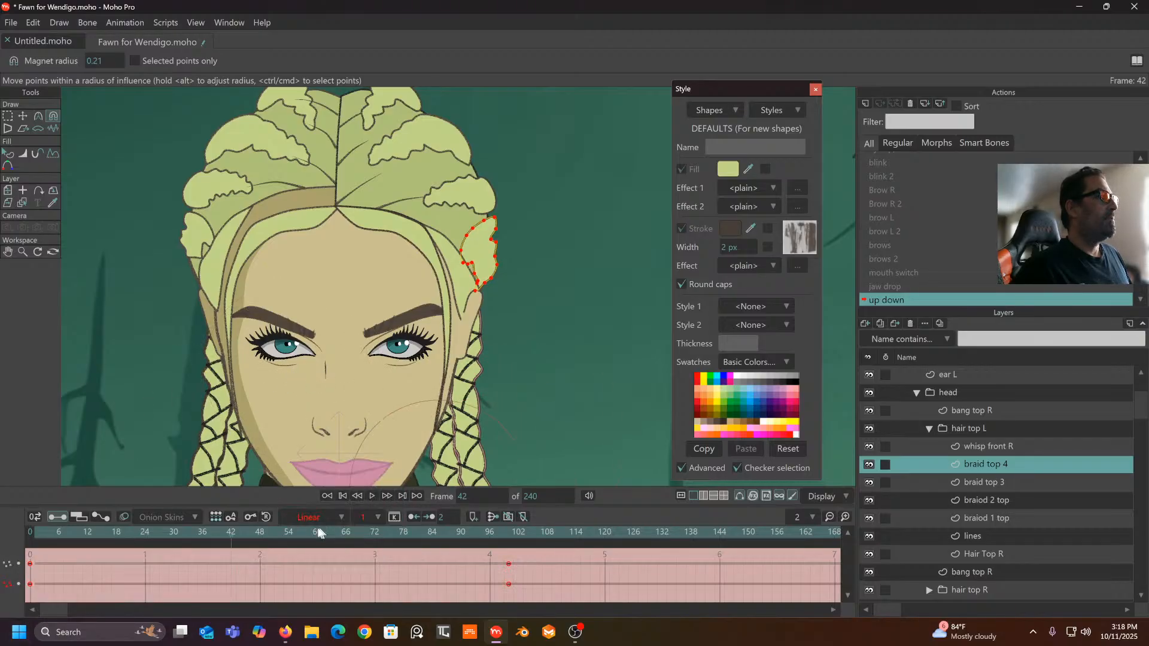
drag(308, 532, 508, 587)
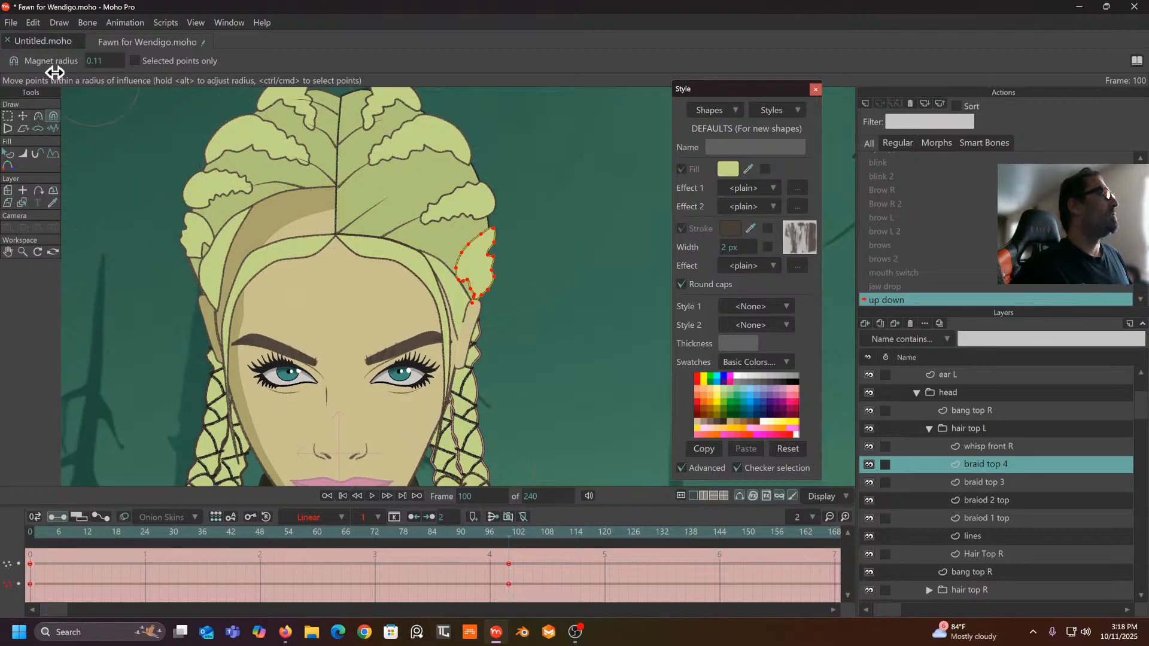
- Shrink the Magnet radius to 0.09 and review the pose from frame 95 to 100
drag(48, 81, 45, 80)
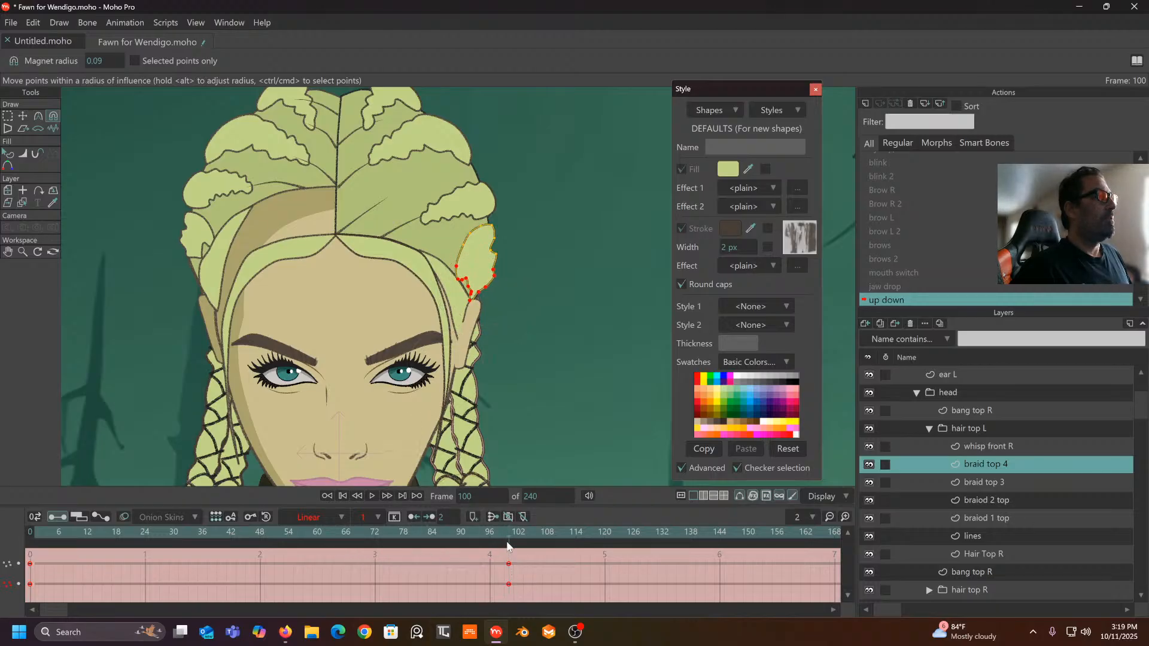
drag(505, 530, 92, 575)
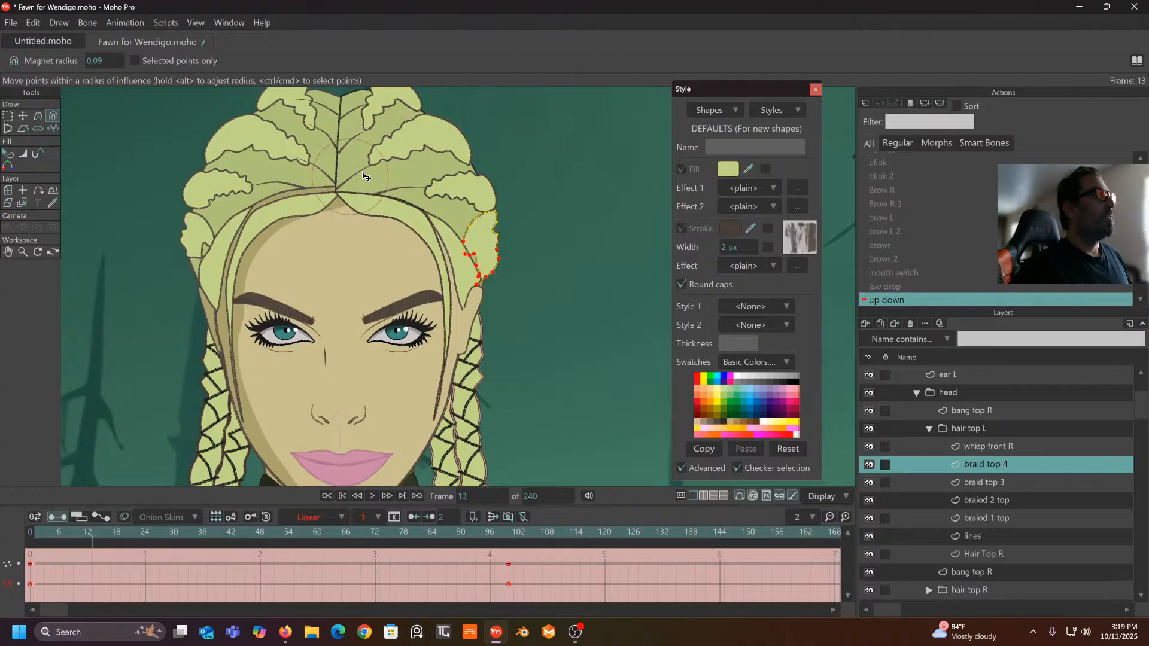
drag(419, 530, 509, 547)
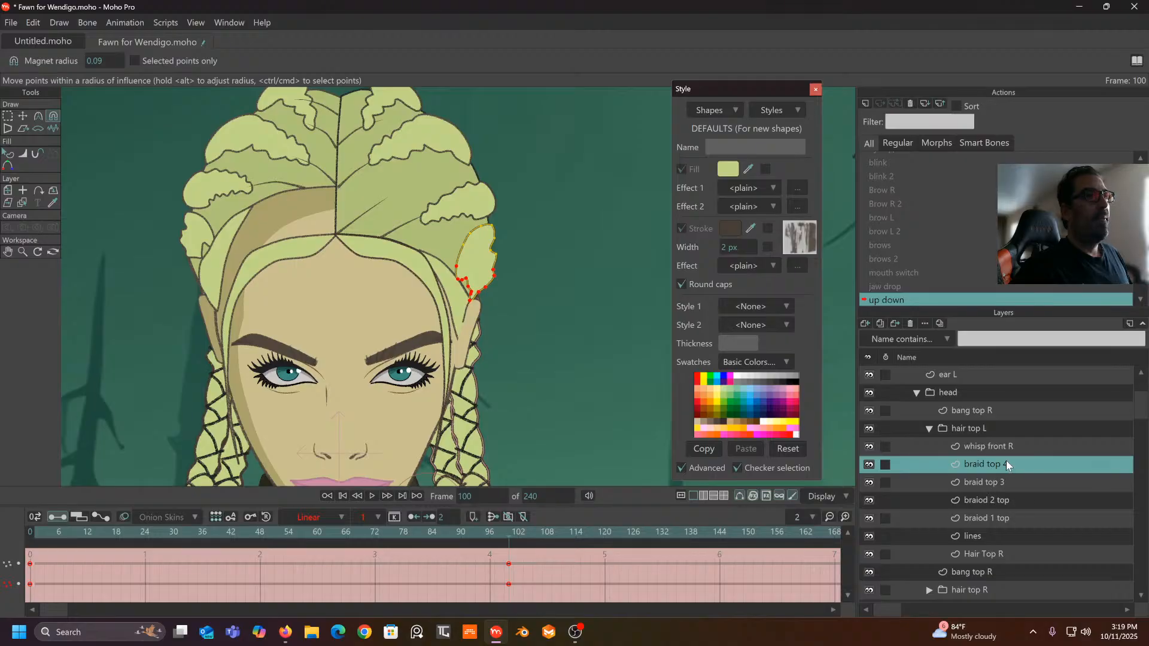
click(1003, 481)
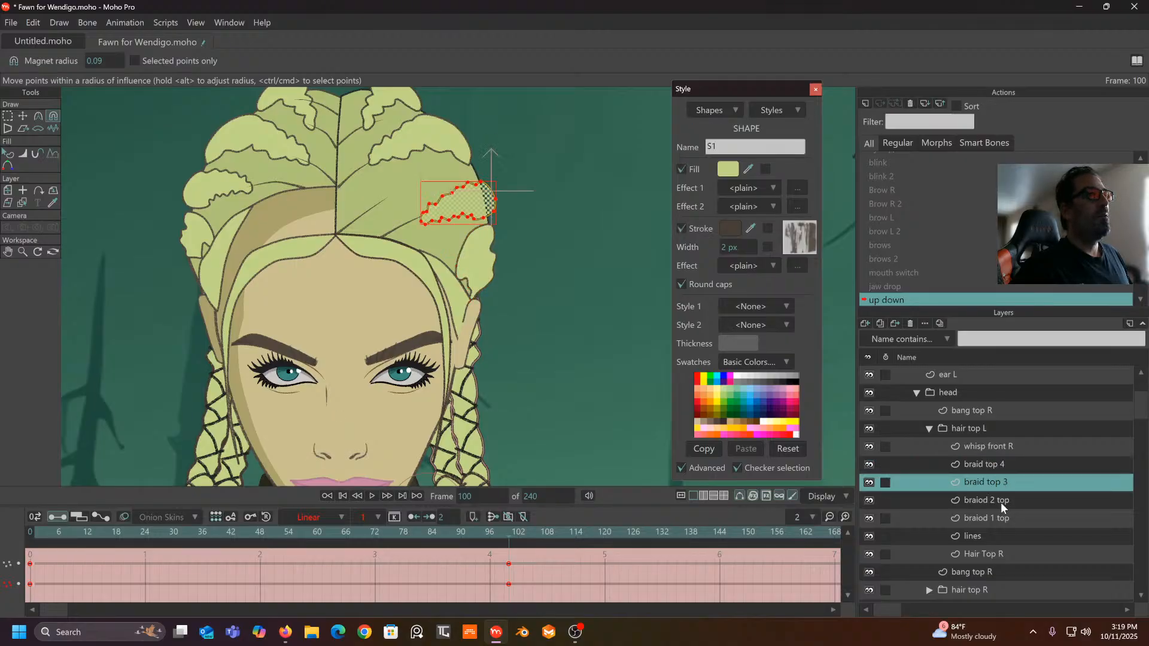
- Reshape the braiod 2 top outline down and right with the Magnet tool at frame 100
click(1001, 502)
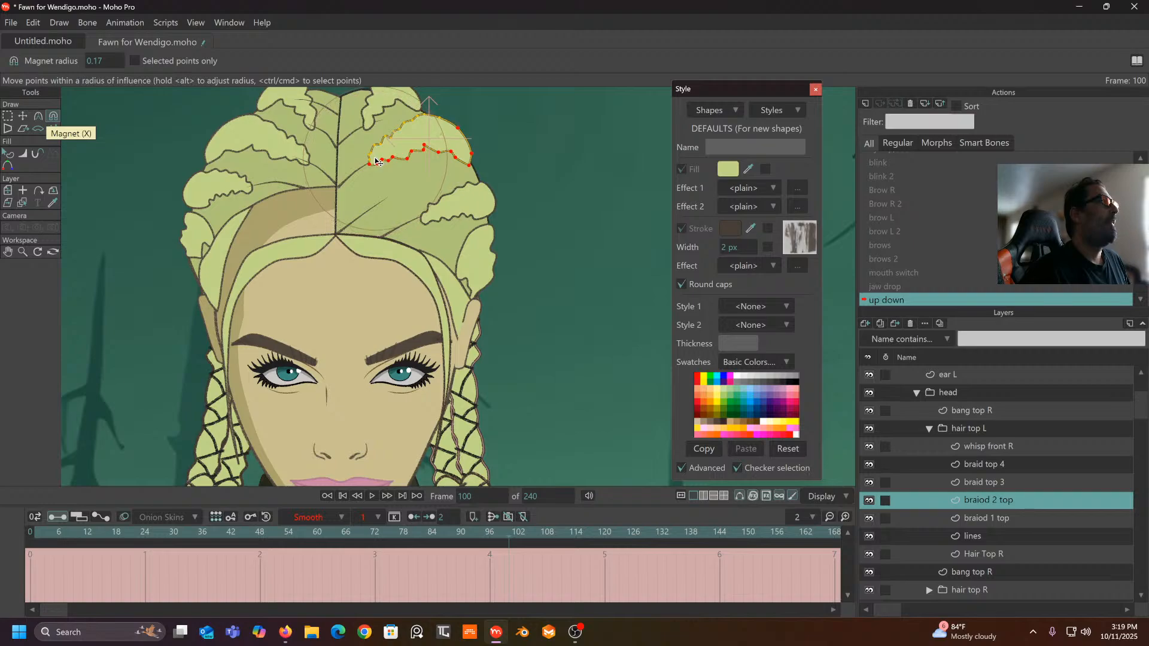
drag(374, 167, 387, 200)
drag(424, 154, 433, 174)
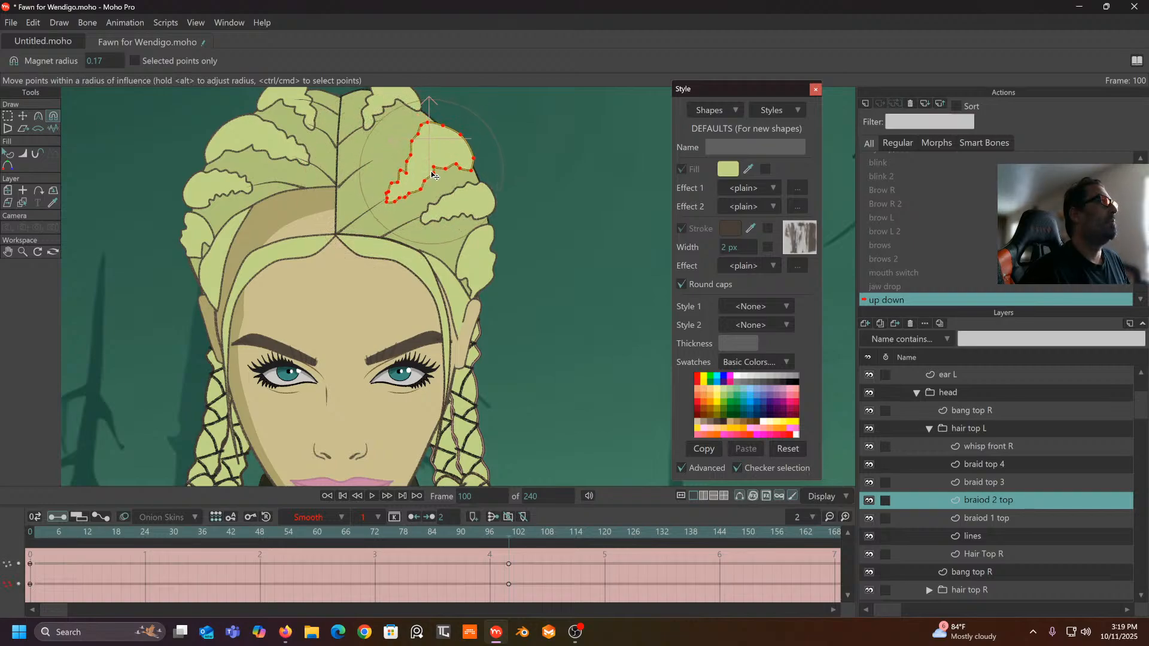
drag(473, 103, 473, 100)
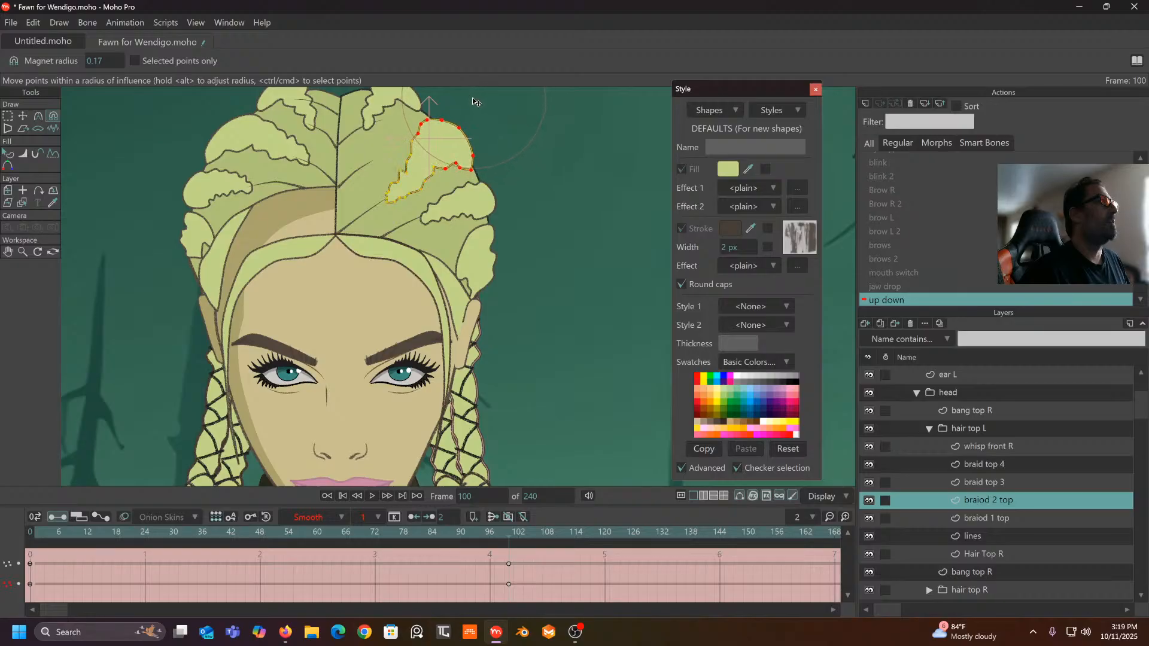
drag(416, 132, 421, 123)
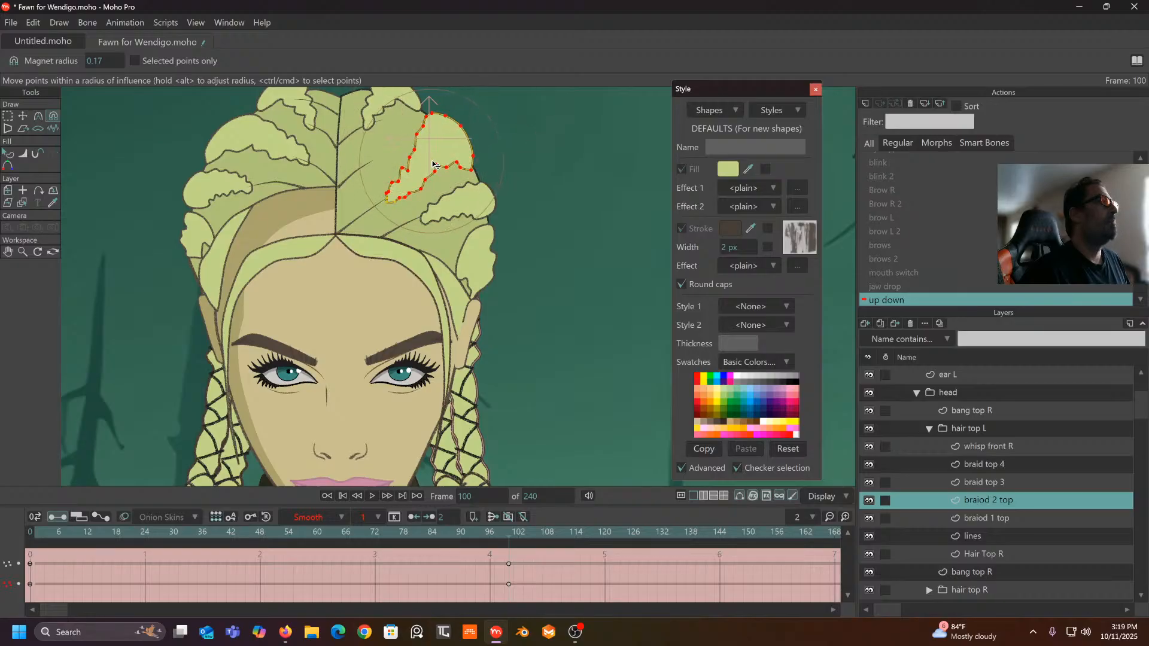
drag(434, 161, 439, 164)
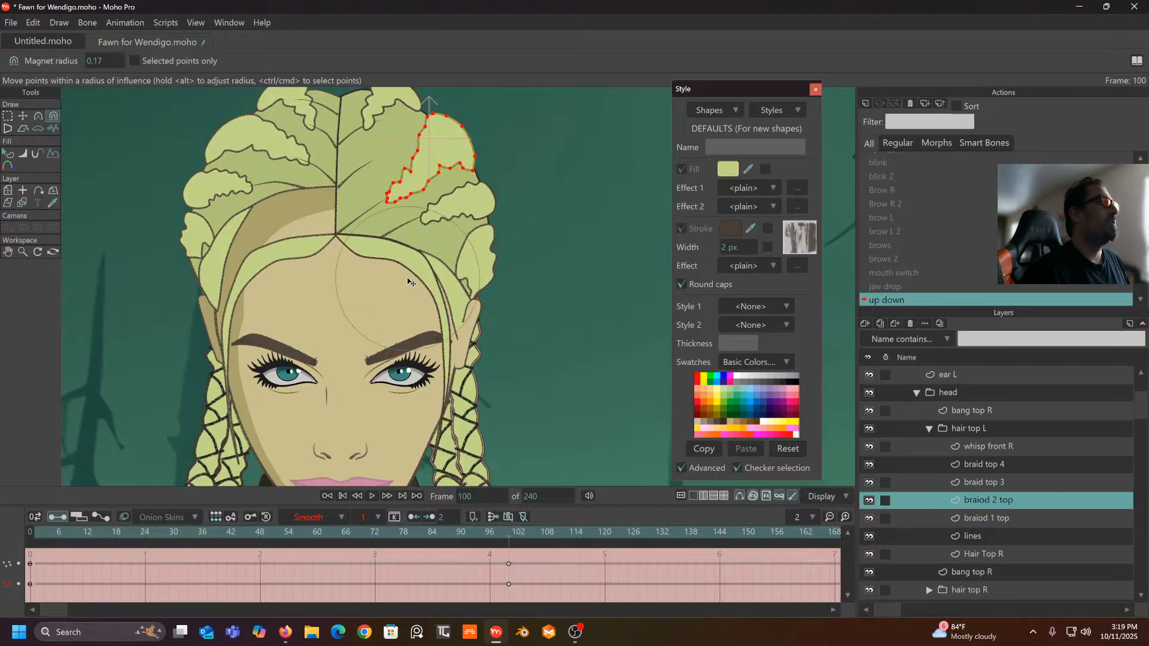
drag(509, 534, 509, 597)
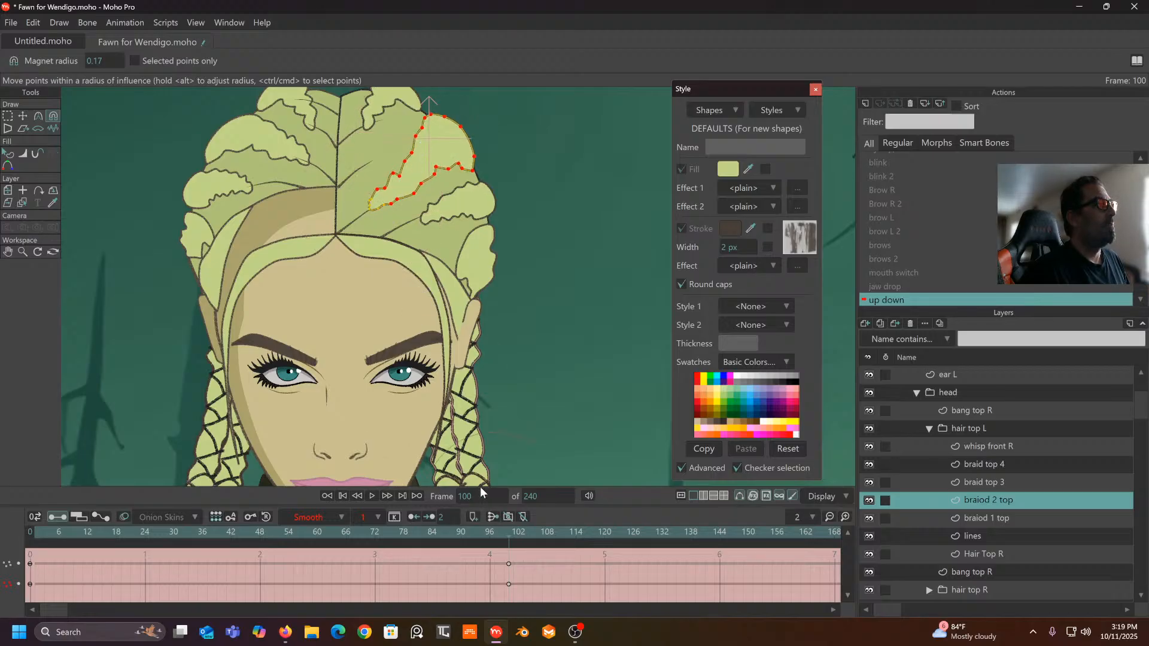
- Set braiod 2 top's keyframes to Linear and preview the animation start to end
drag(530, 560, 6, 616)
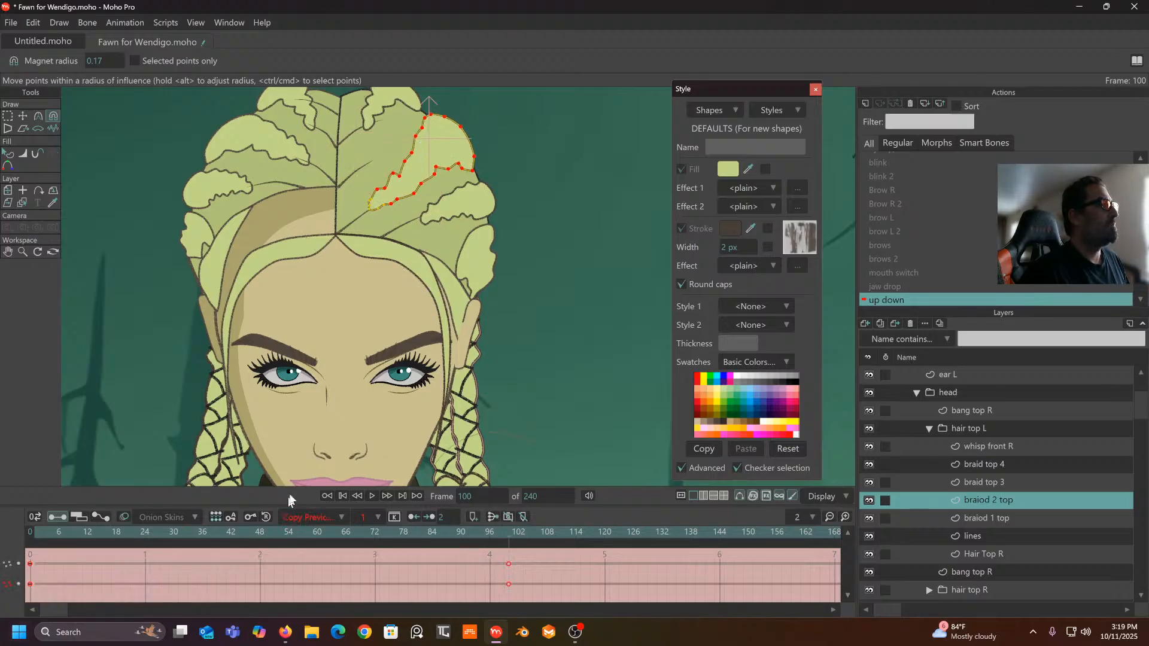
click(333, 516)
click(342, 466)
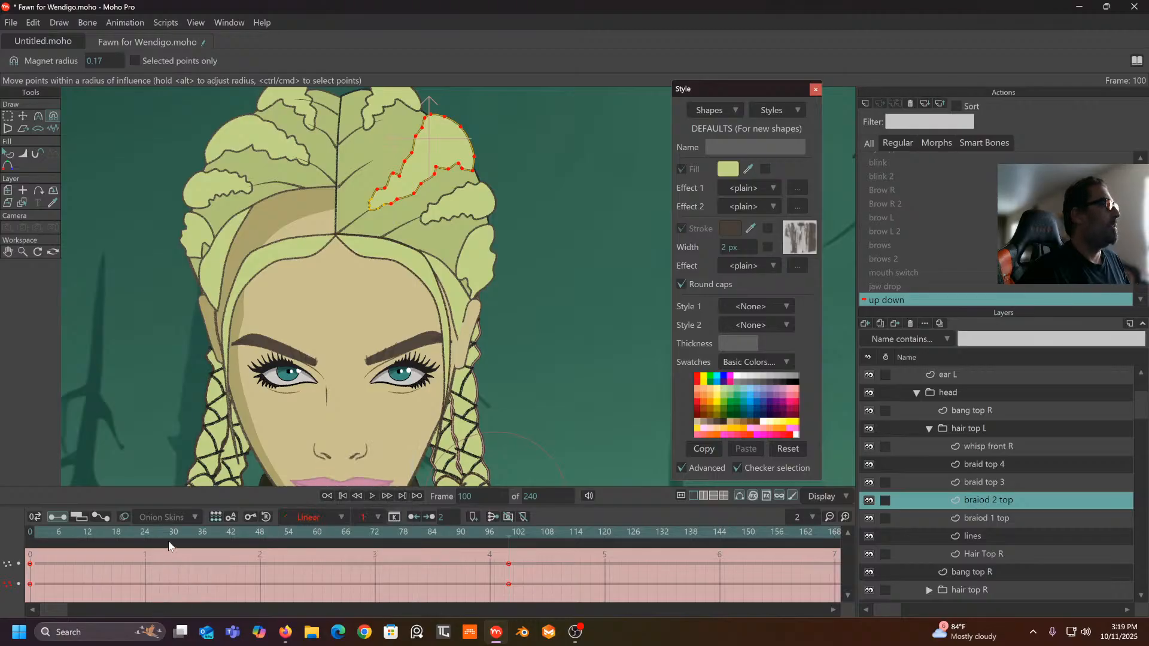
drag(170, 542, 511, 589)
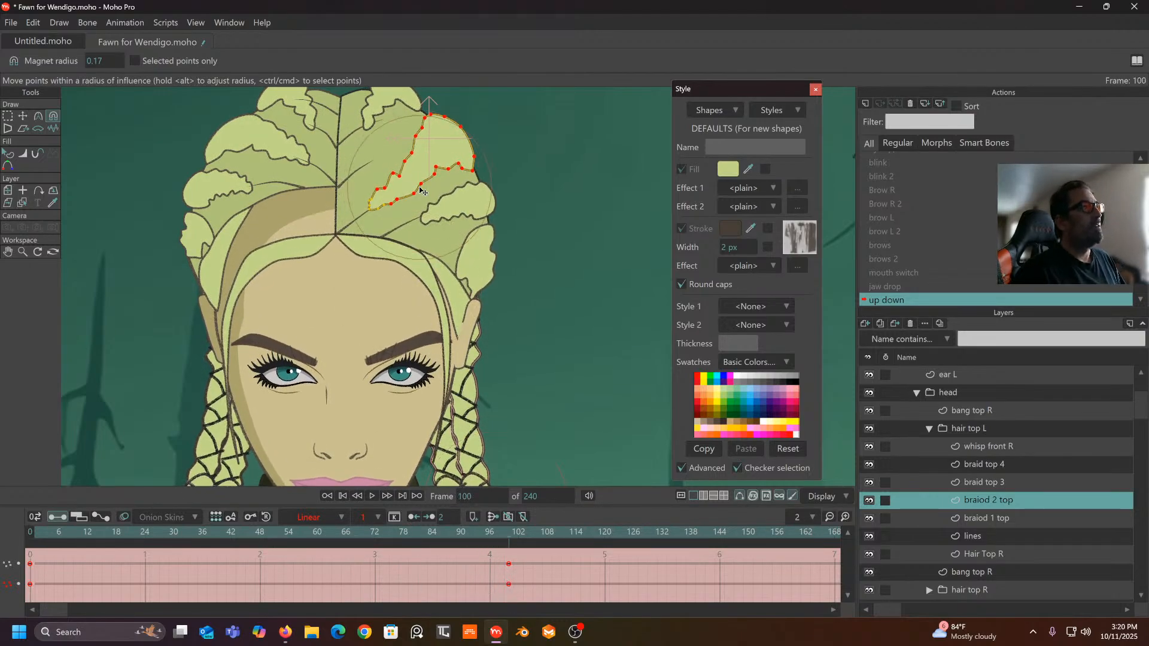
drag(503, 530, 54, 566)
drag(164, 580, 516, 625)
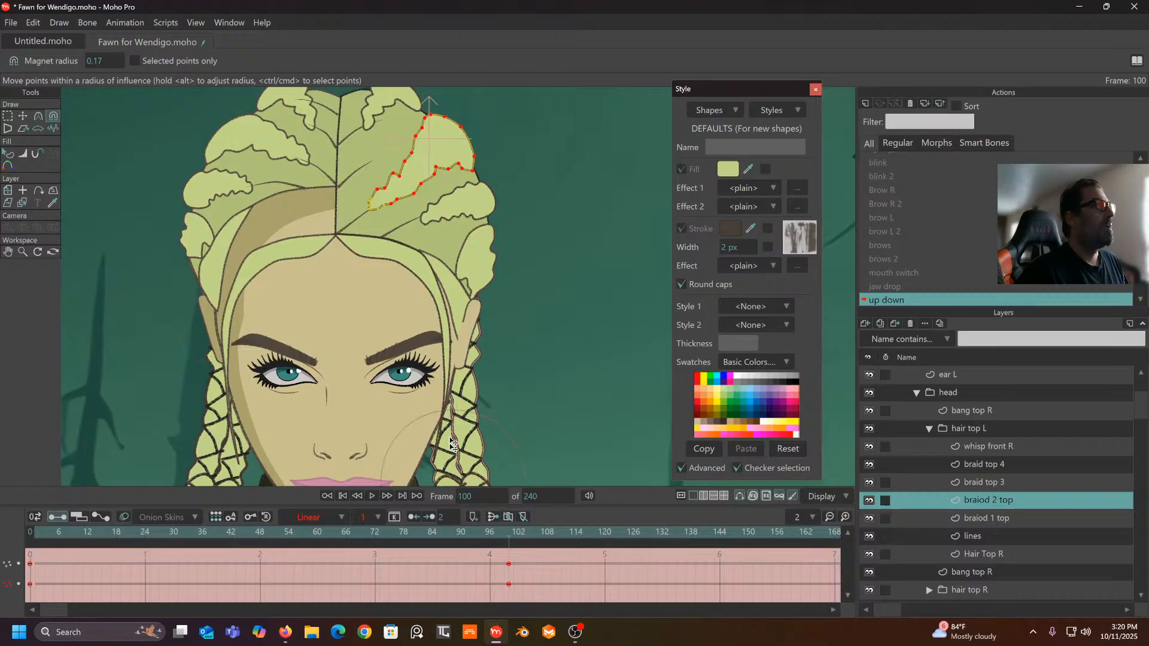
- Refine the braid outline down and right, checking the pose at frame 80
drag(460, 271, 432, 352)
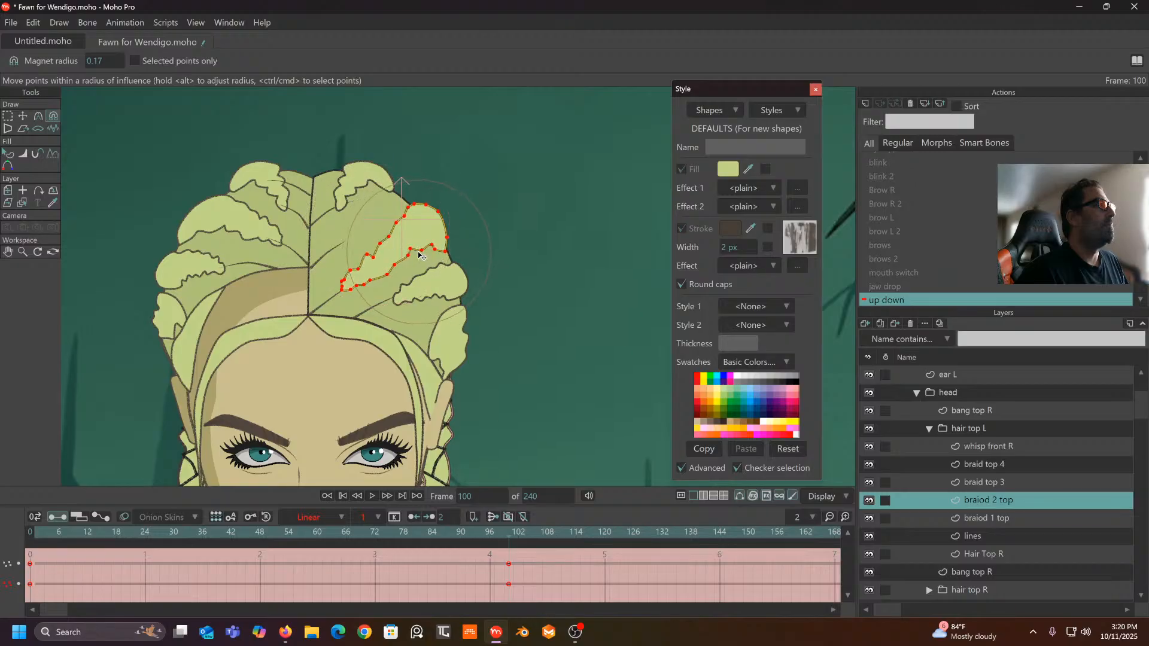
drag(419, 256, 424, 264)
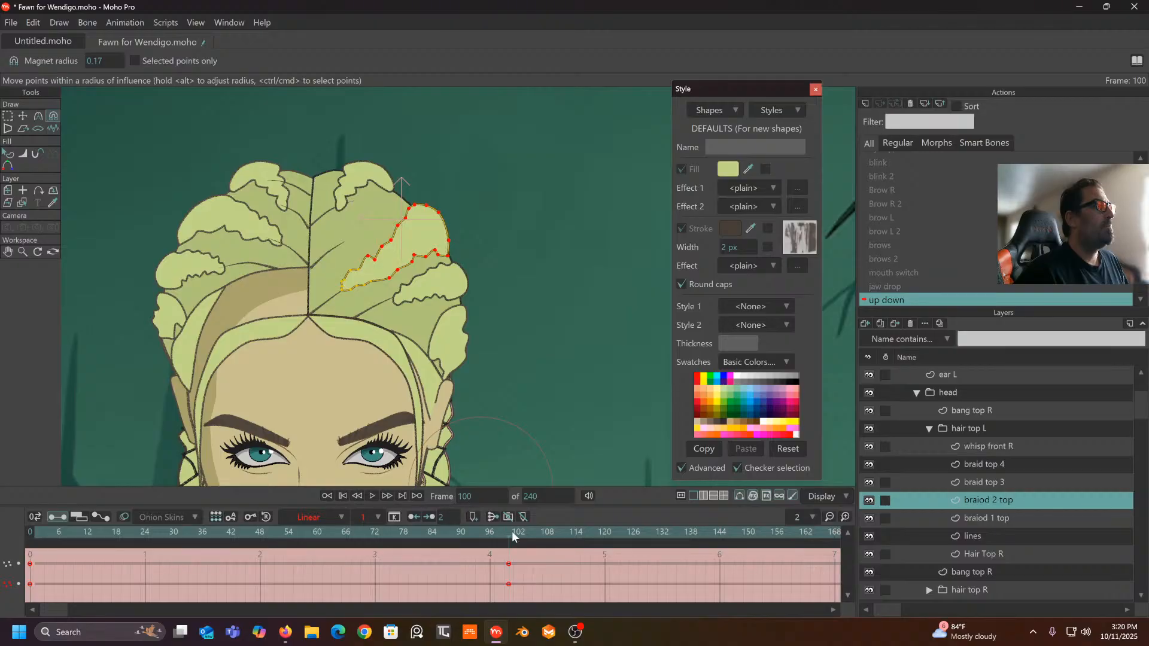
drag(512, 531, 508, 555)
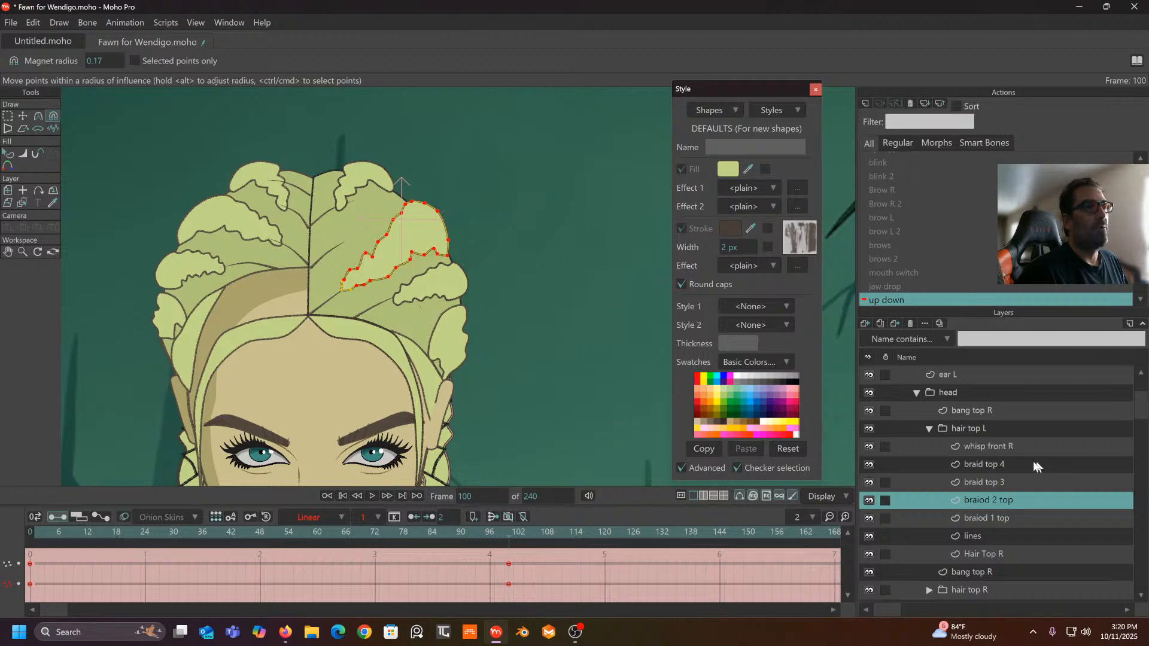
click(990, 481)
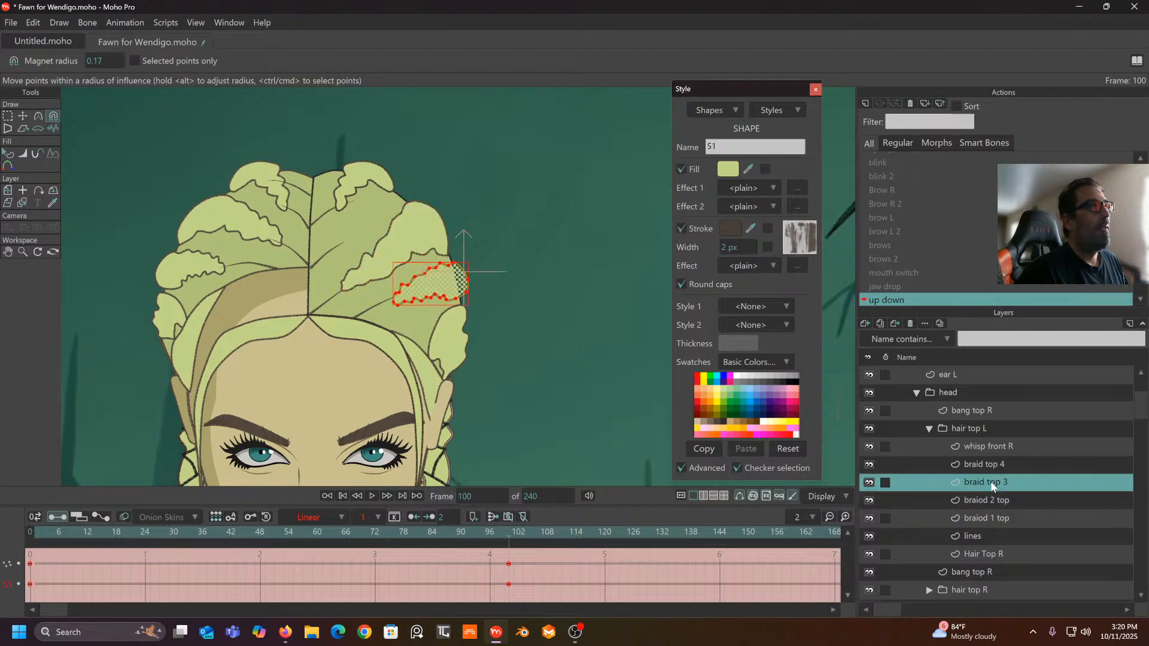
click(988, 465)
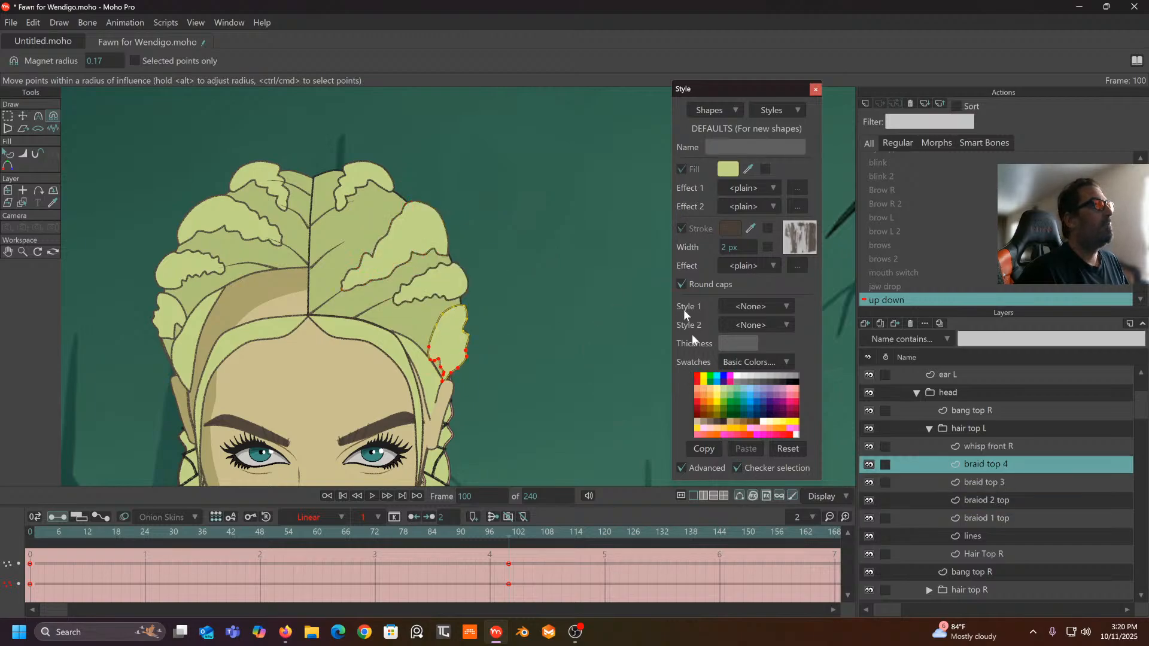
- Pull braiod 1 top's points down at frame 100 and refine its tip and right edge
click(968, 519)
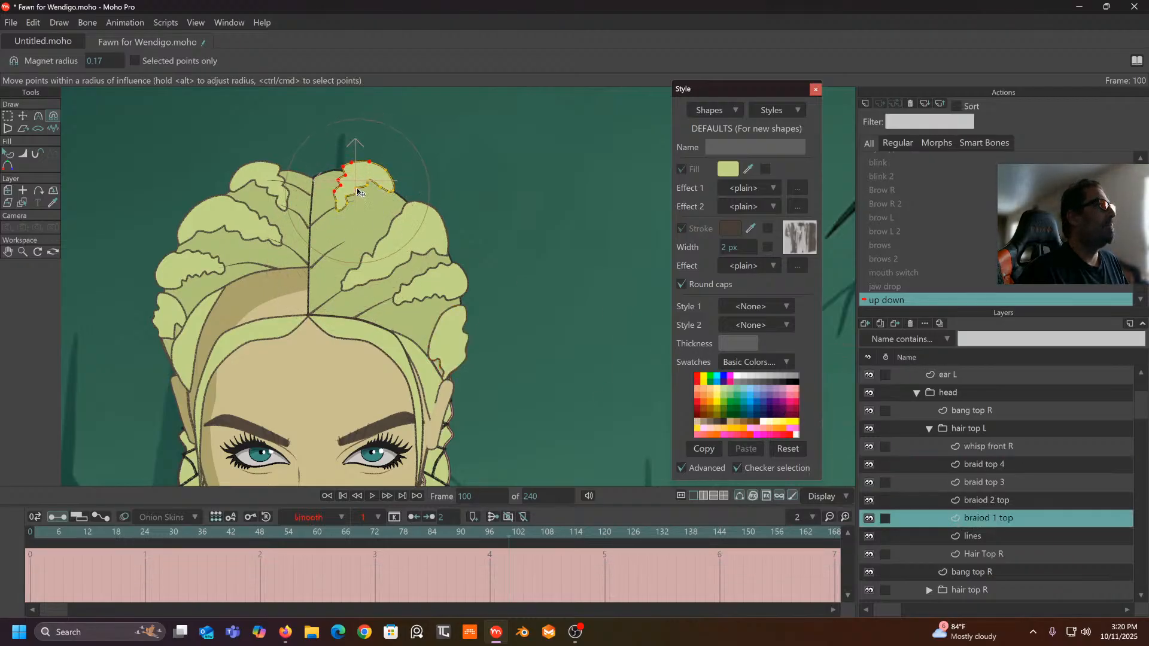
drag(507, 535, 519, 584)
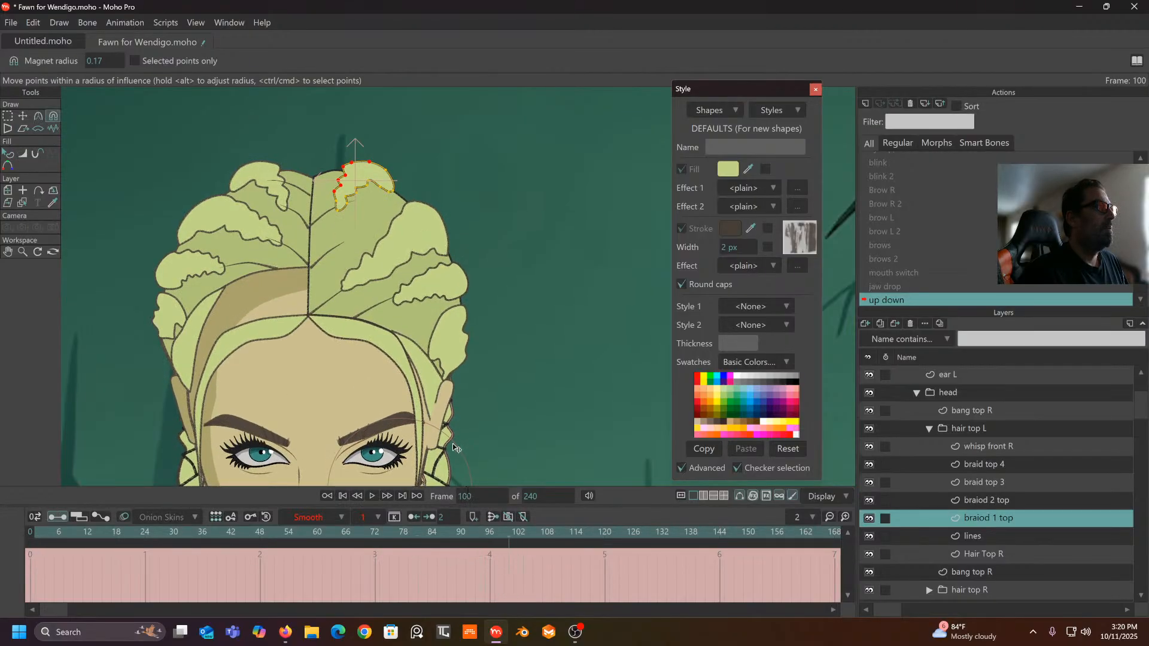
drag(358, 191, 352, 252)
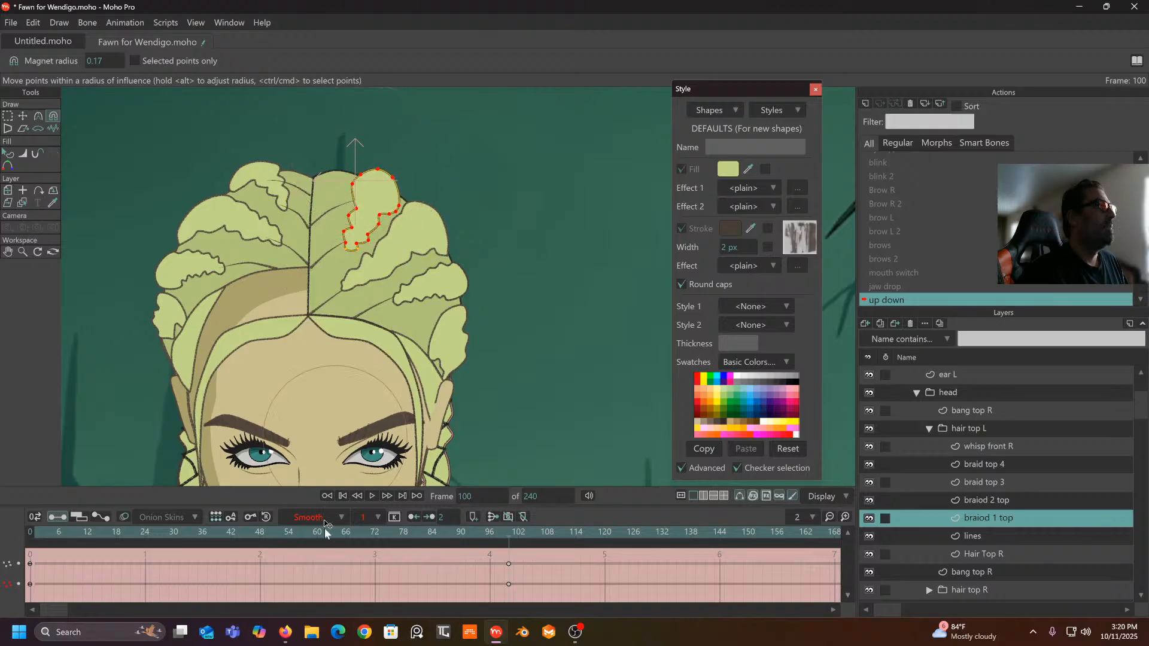
drag(502, 541, 281, 588)
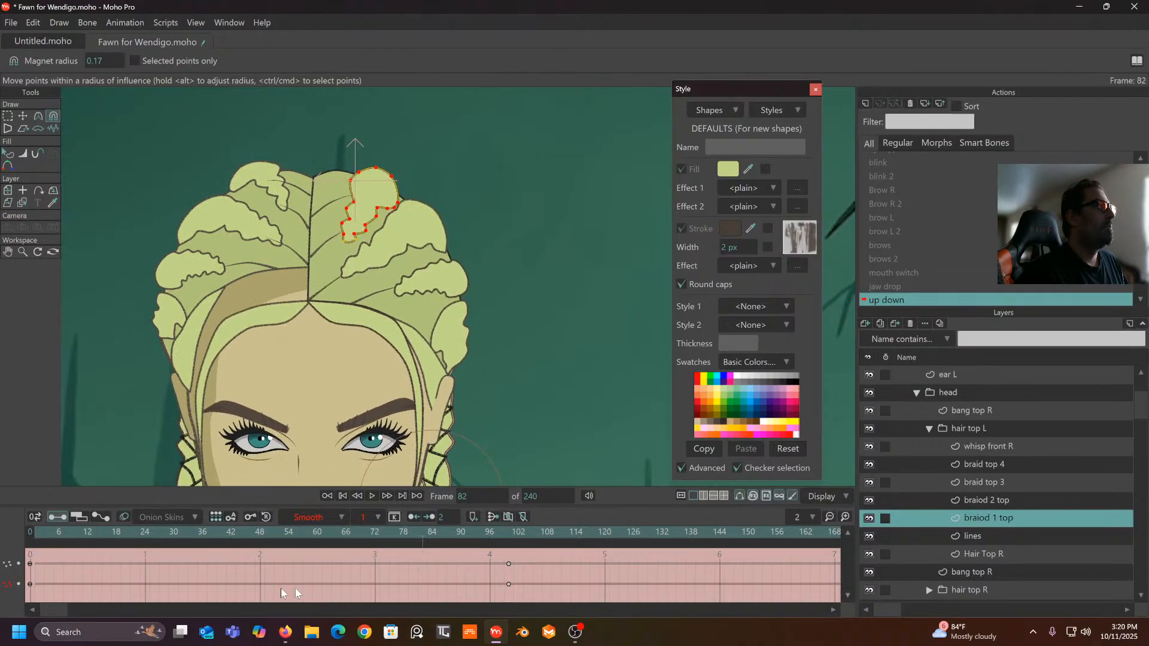
drag(375, 585, 509, 591)
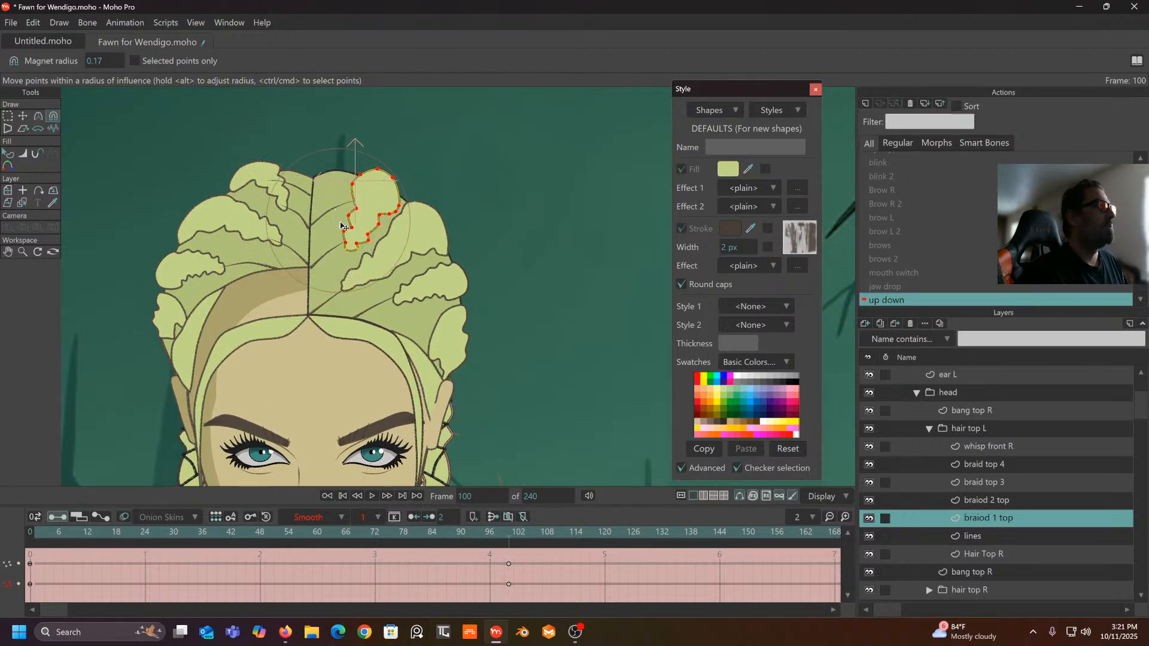
drag(344, 240, 339, 236)
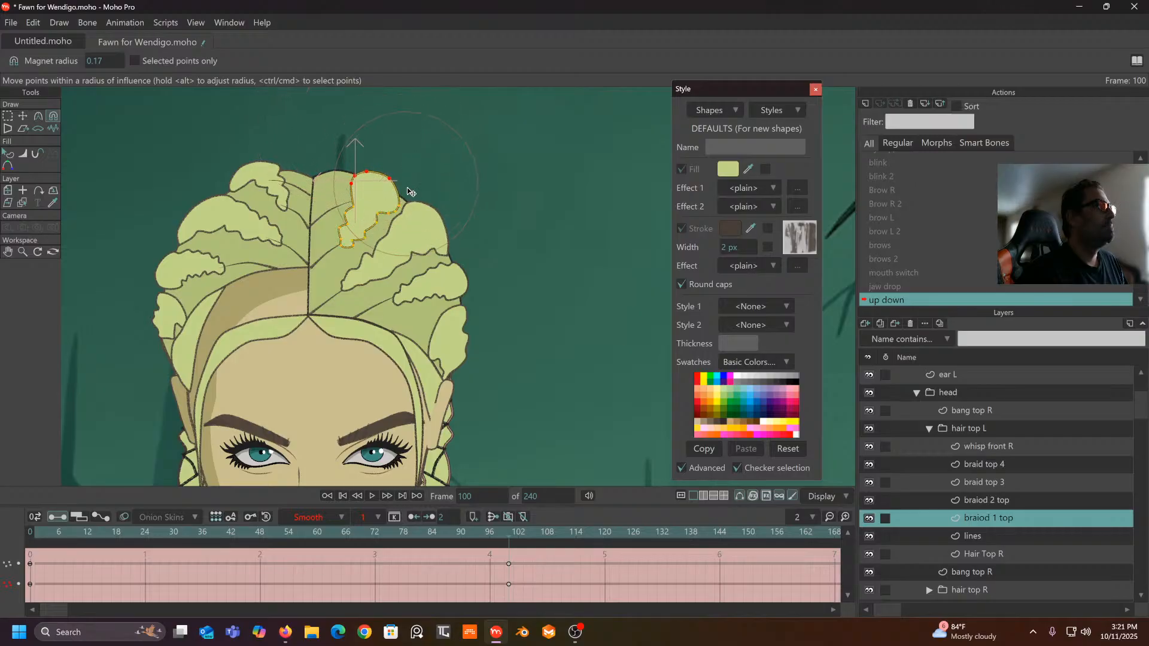
drag(410, 215, 443, 214)
drag(487, 537, 468, 572)
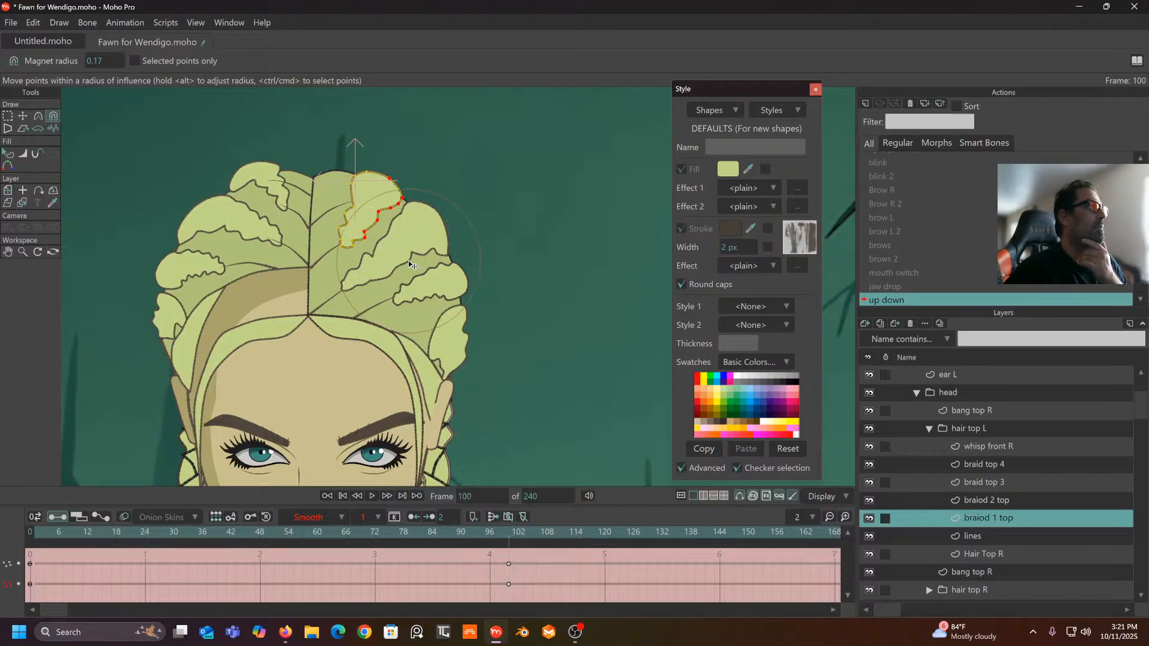
drag(404, 258, 393, 250)
drag(352, 195, 348, 190)
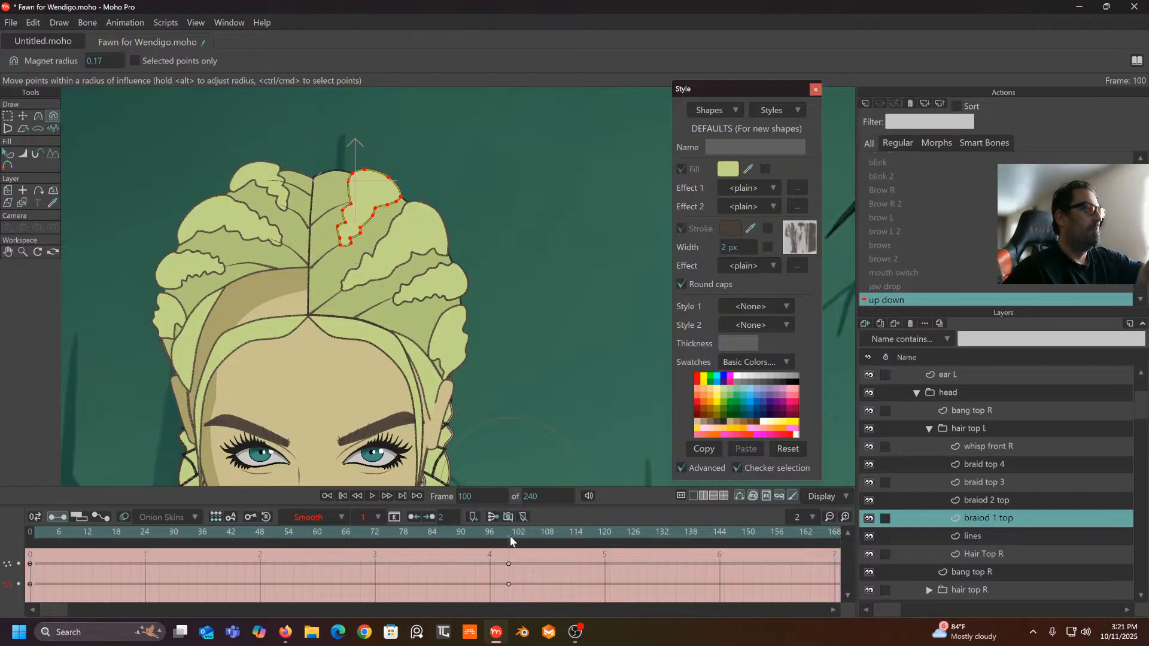
drag(507, 543, 446, 537)
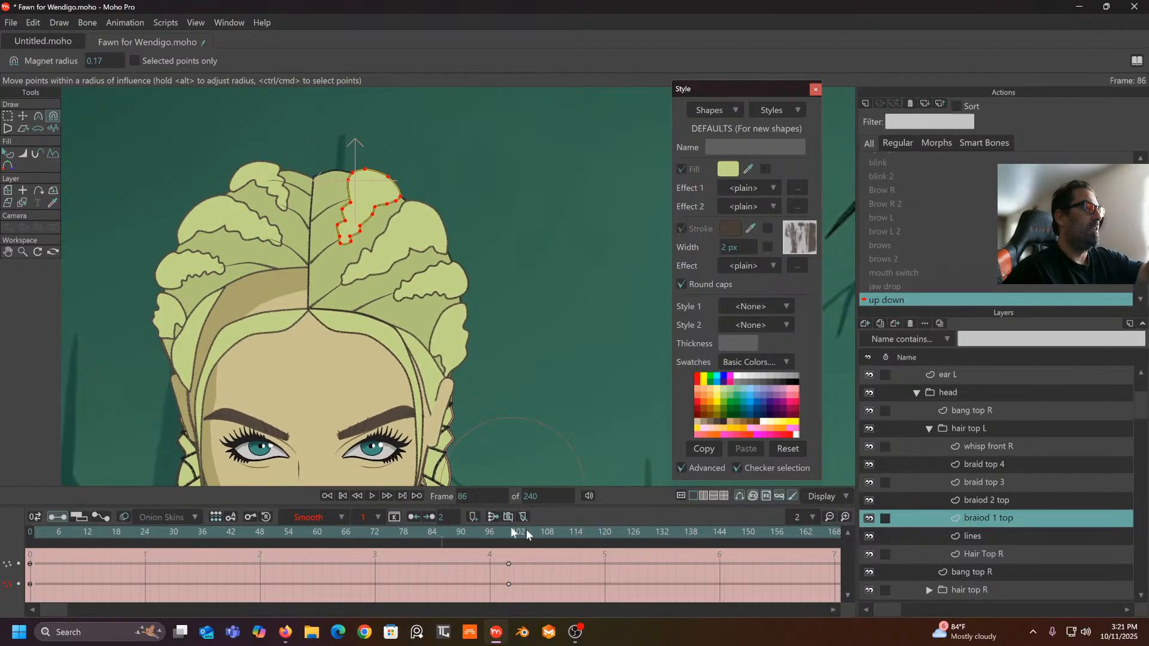
- Set all braiod 1 top keyframes to Linear and scrub to check the motion
drag(556, 560, 24, 596)
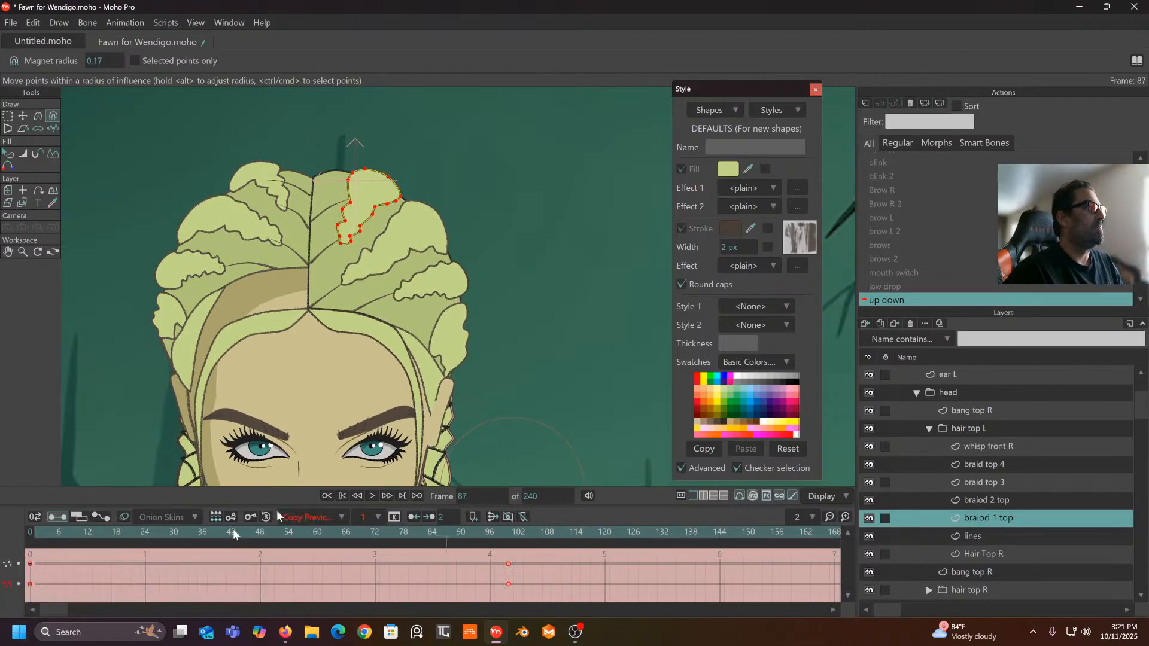
click(334, 519)
click(347, 465)
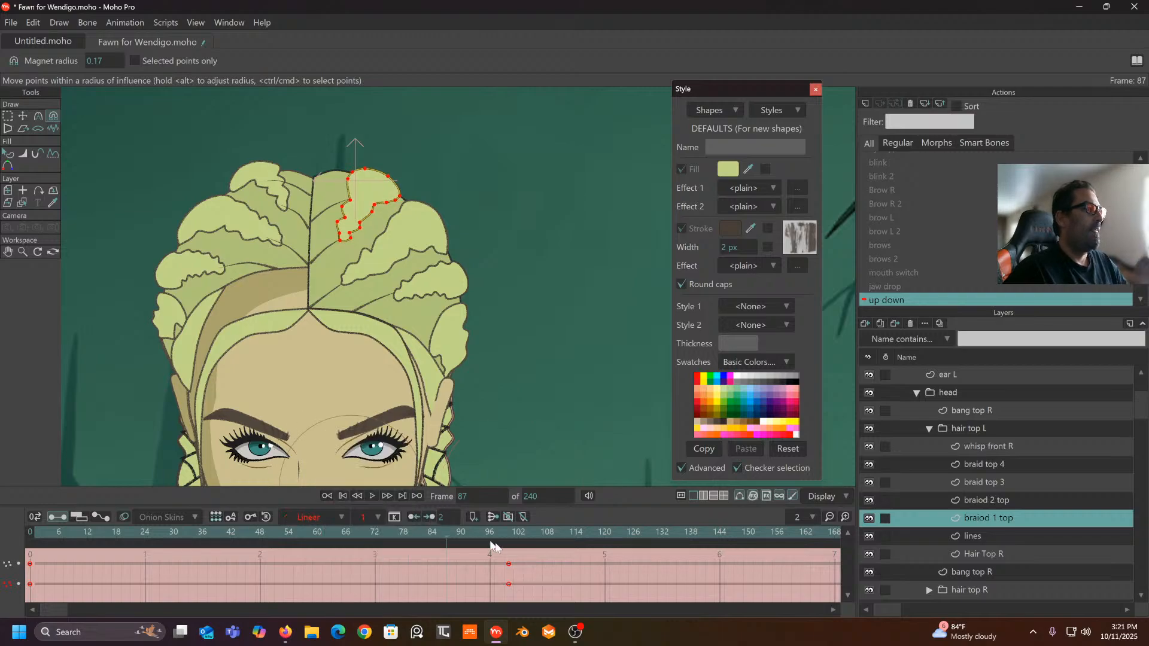
drag(509, 537, 506, 602)
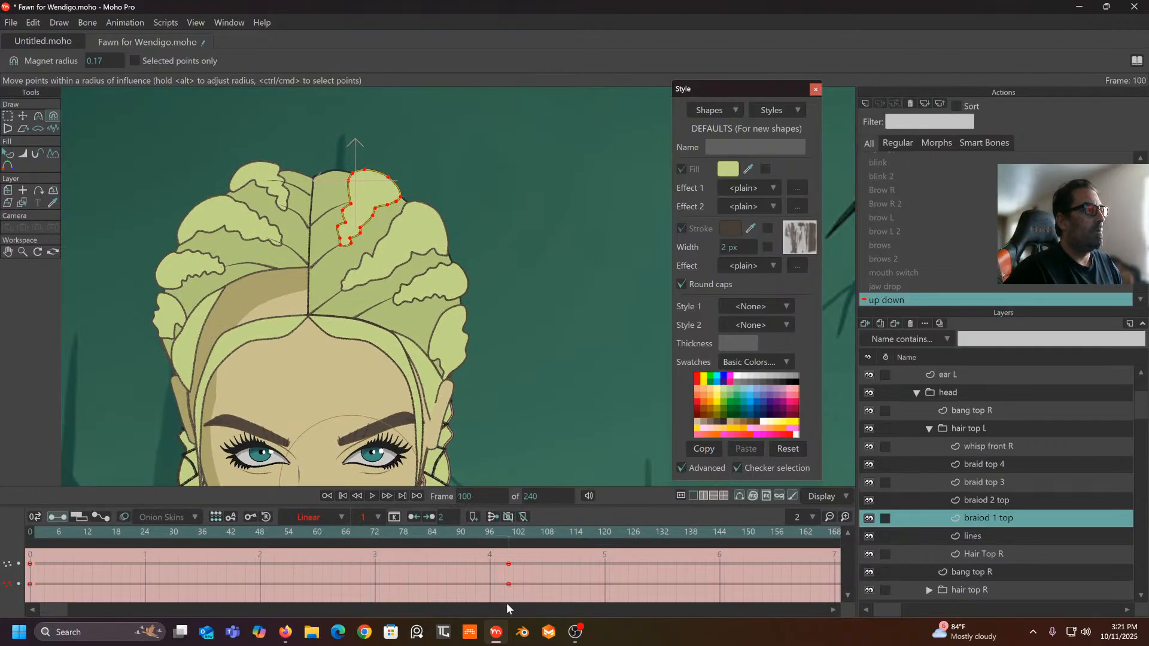
- Scrub braid top 3's motion back to frame 100, then select the whisp front R layer
click(981, 466)
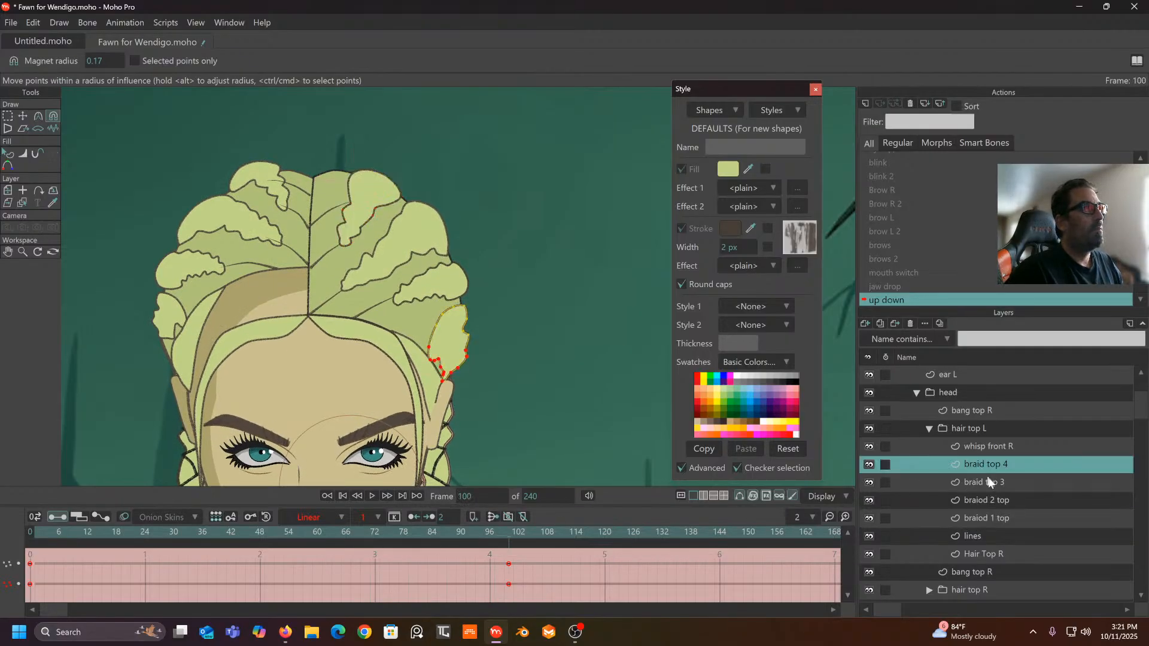
click(981, 483)
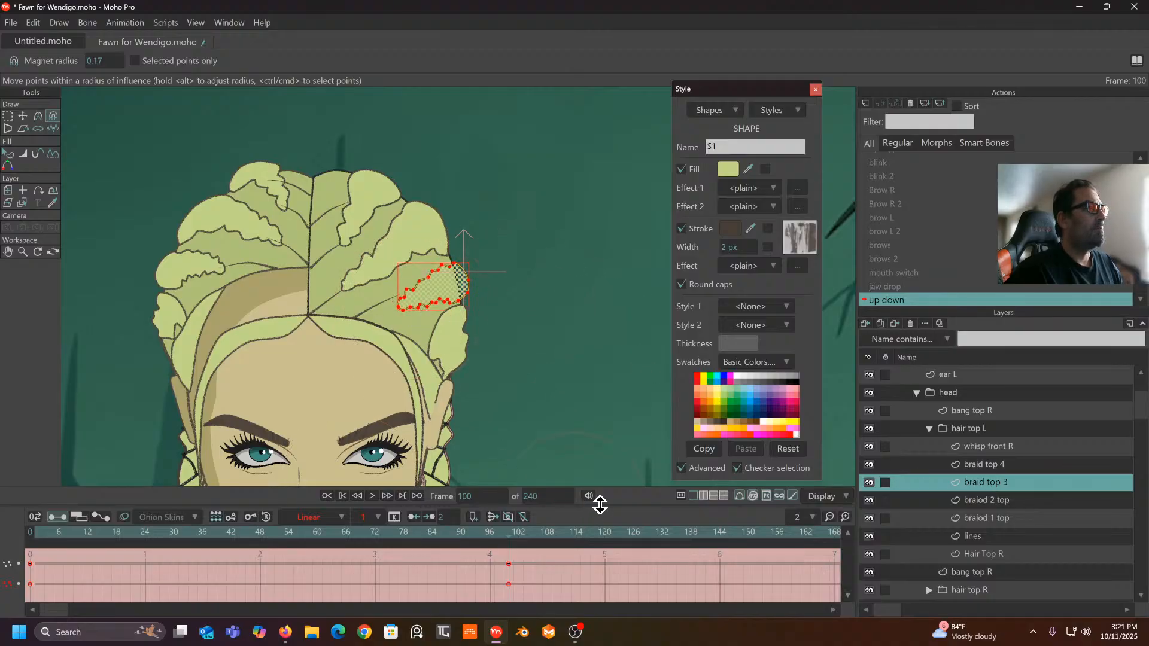
drag(508, 539, 511, 613)
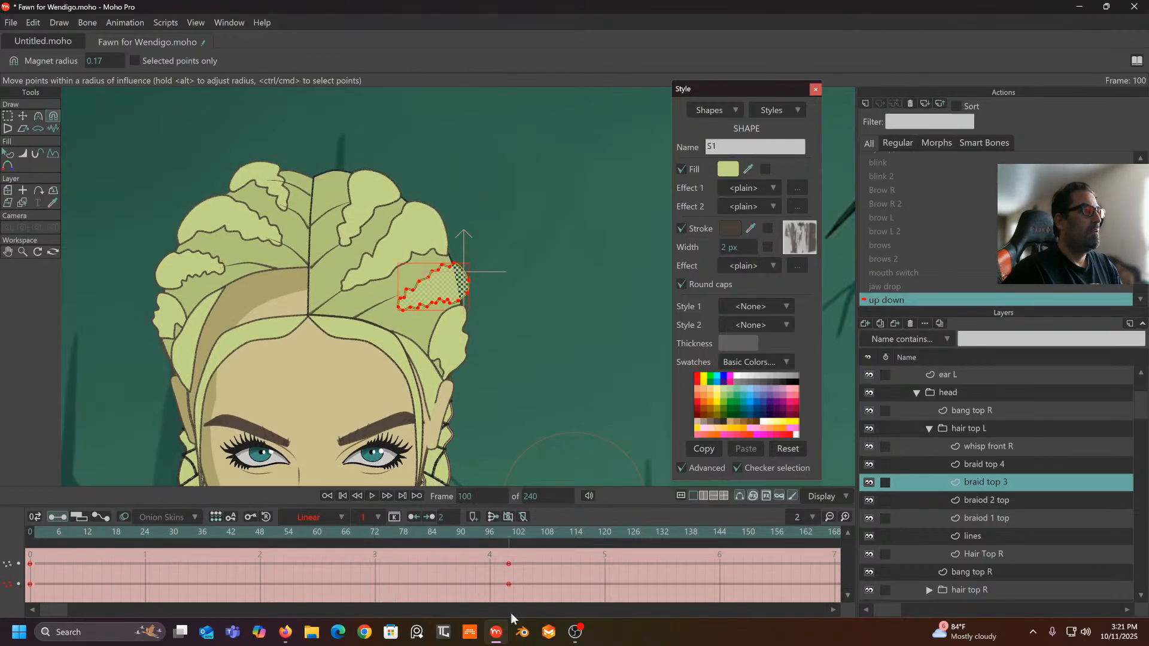
drag(512, 552, 509, 538)
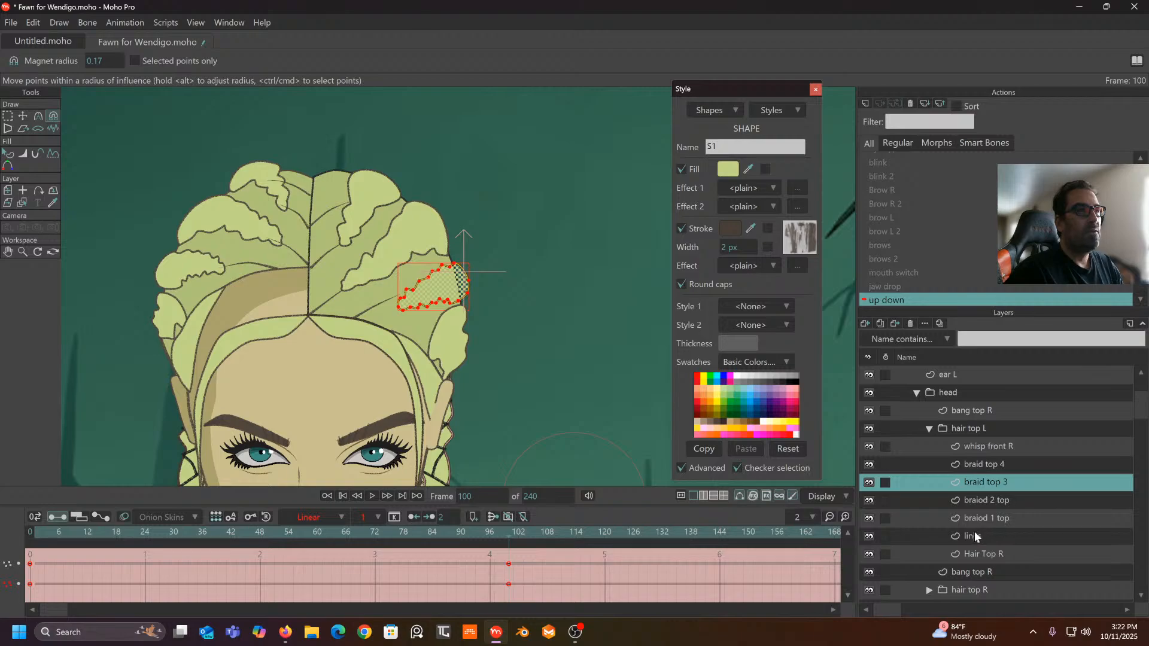
click(993, 447)
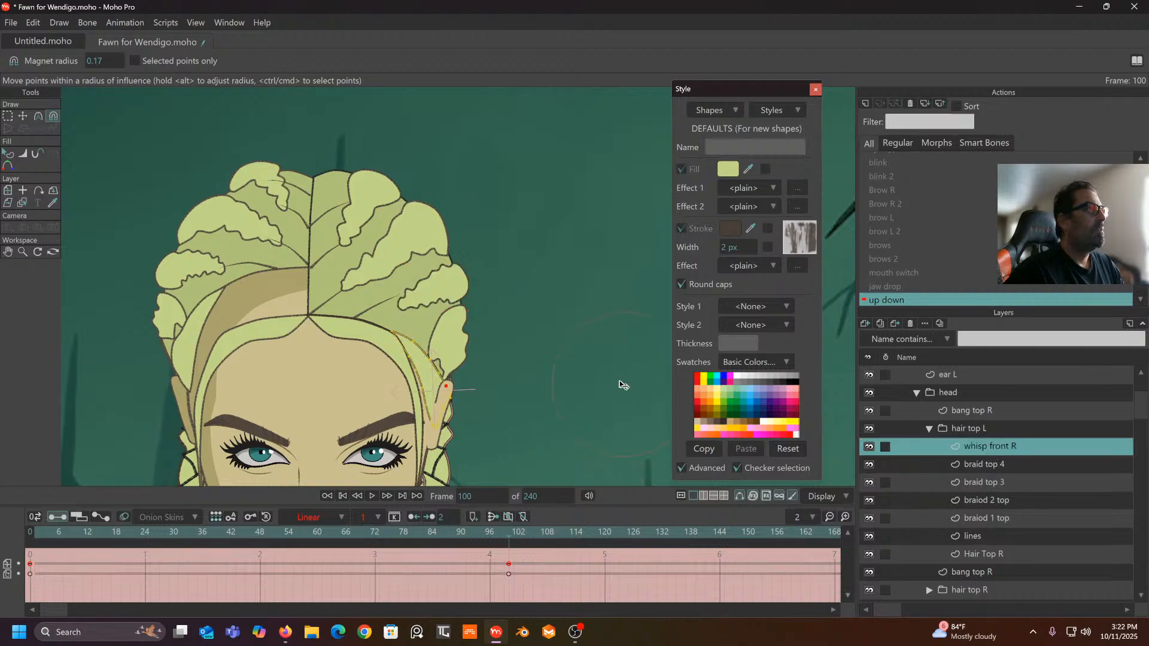
- Lower the Magnet radius to 0.08 and pull the whisp front R outline up at frame 100
scroll(587, 354, up, 1)
scroll(469, 372, up, 2)
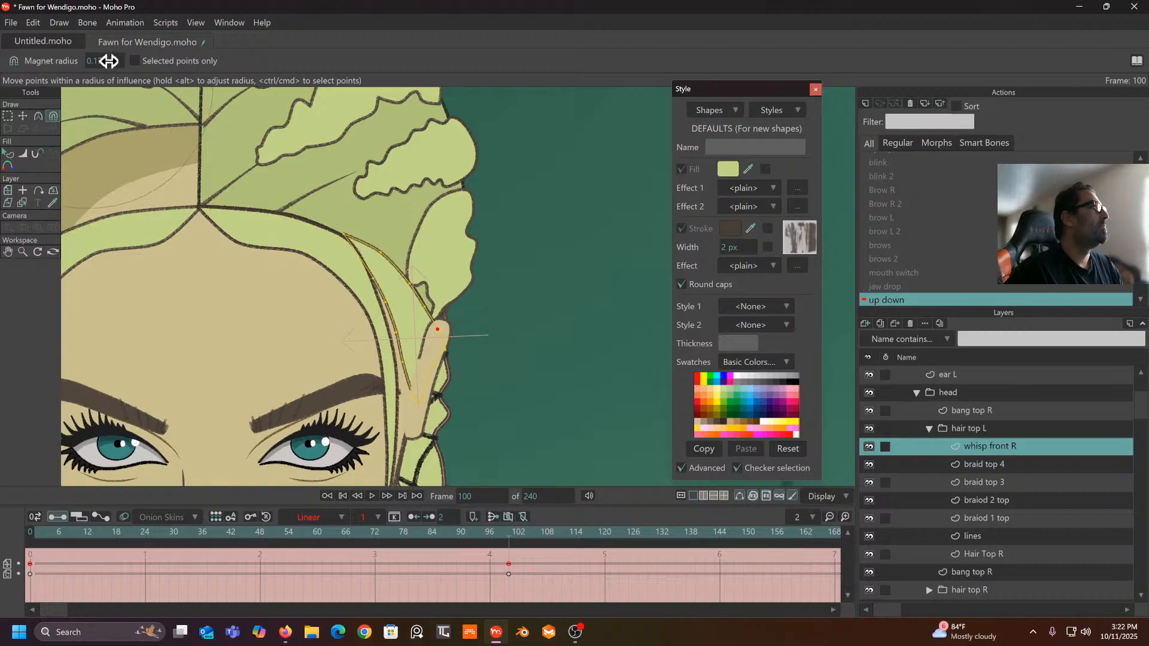
drag(109, 61, 57, 77)
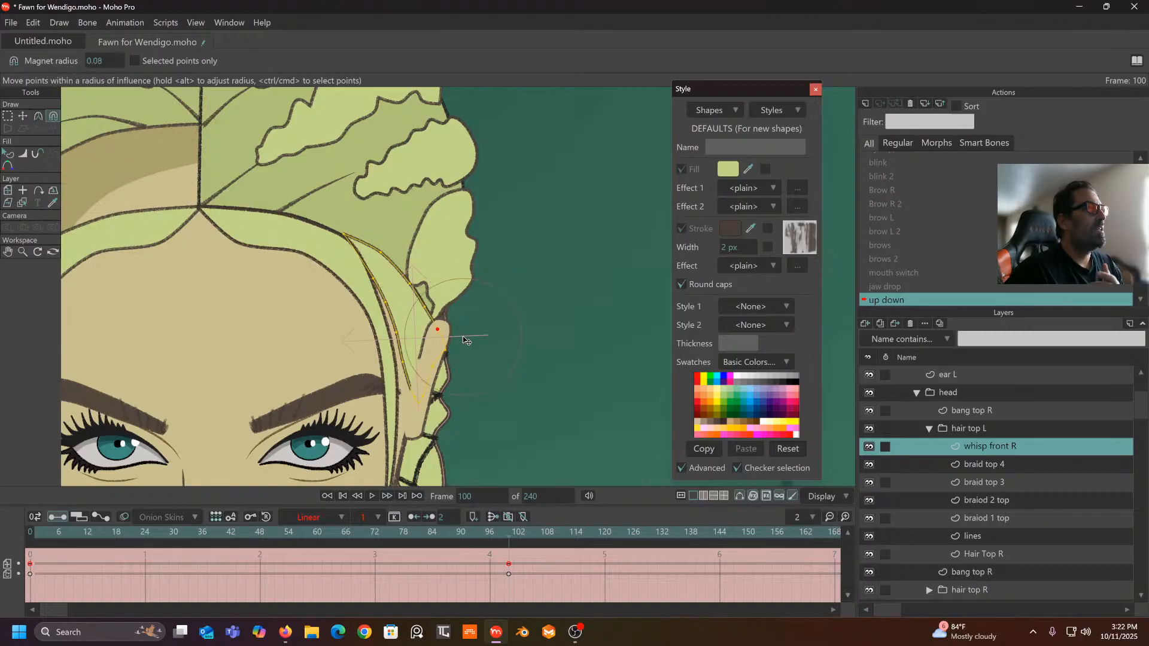
drag(418, 289, 441, 265)
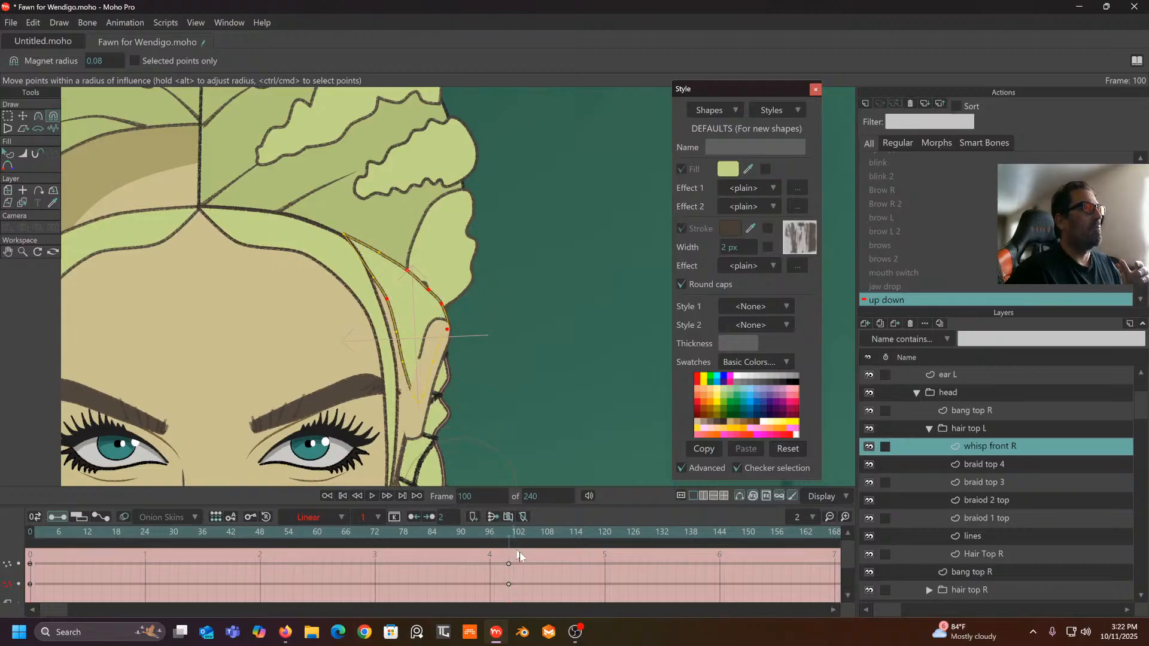
- Set the whisp's frame 0 and 100 keys to Linear interpolation and scrub to check the motion
drag(522, 550, 6, 608)
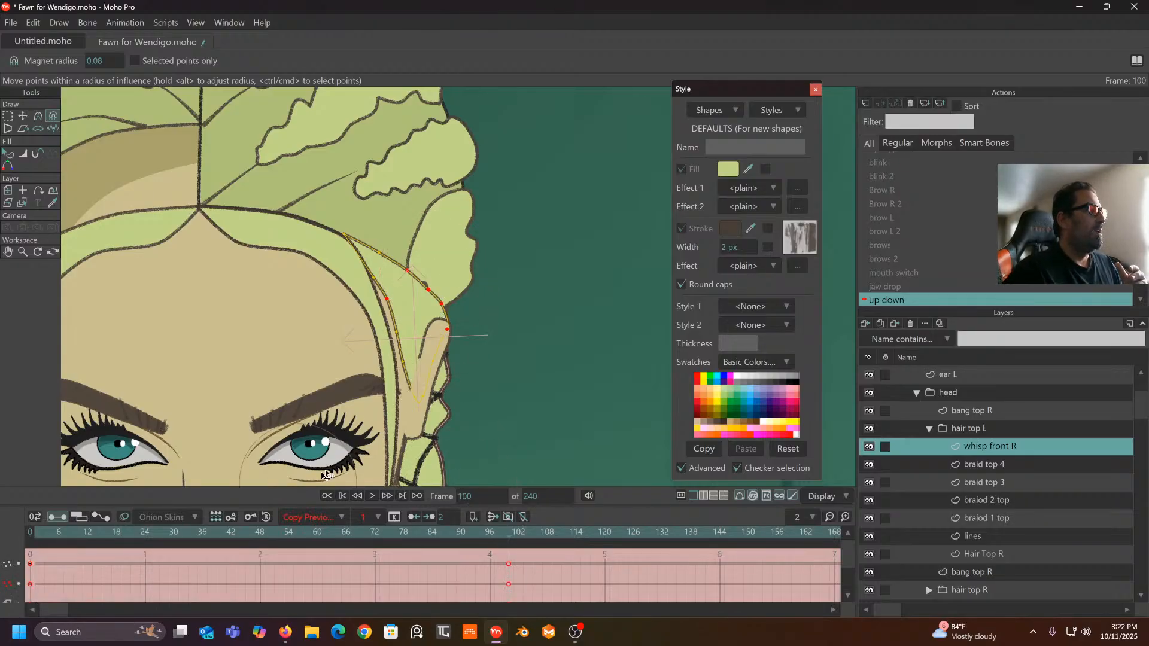
click(340, 517)
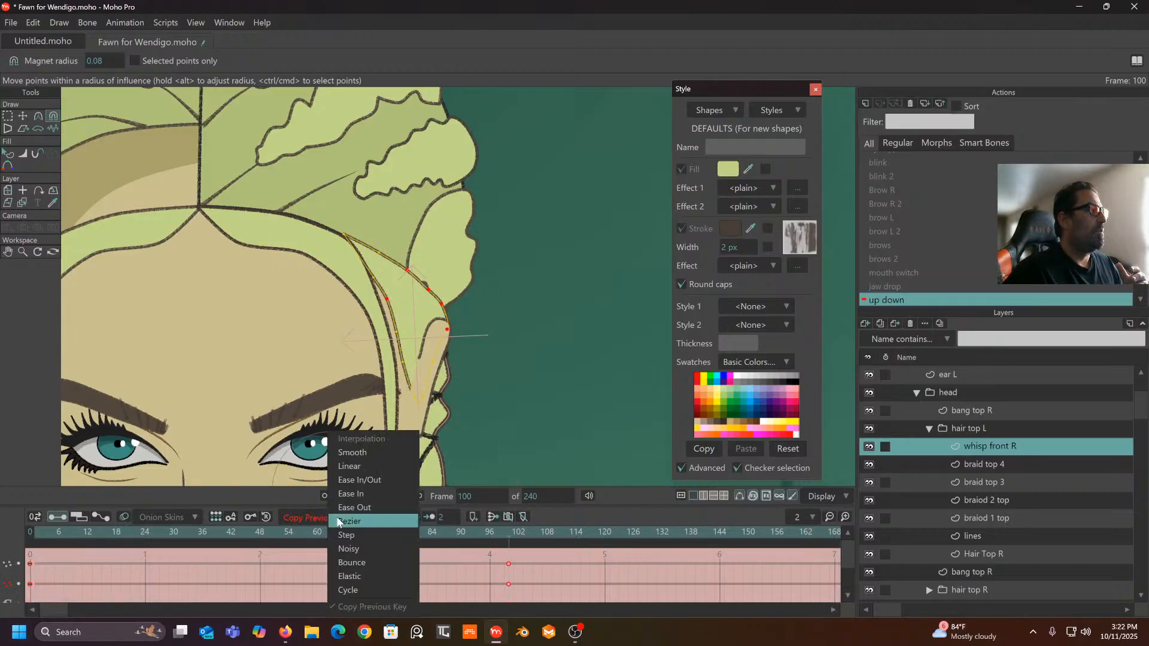
click(357, 468)
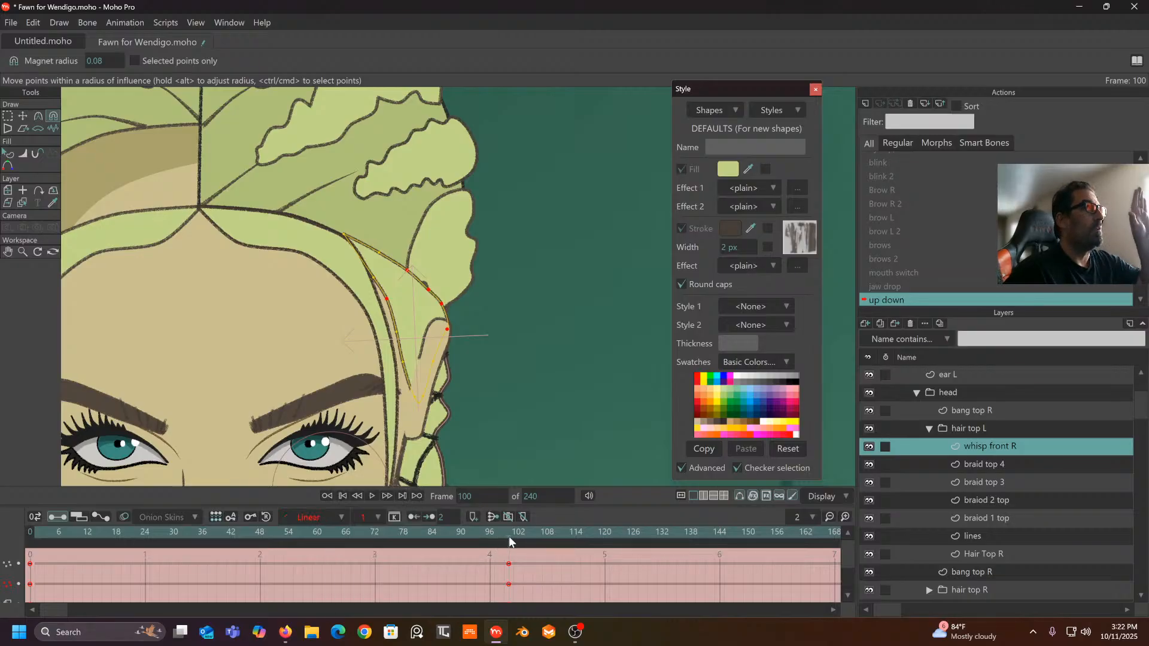
drag(509, 536, 437, 533)
drag(494, 365, 522, 321)
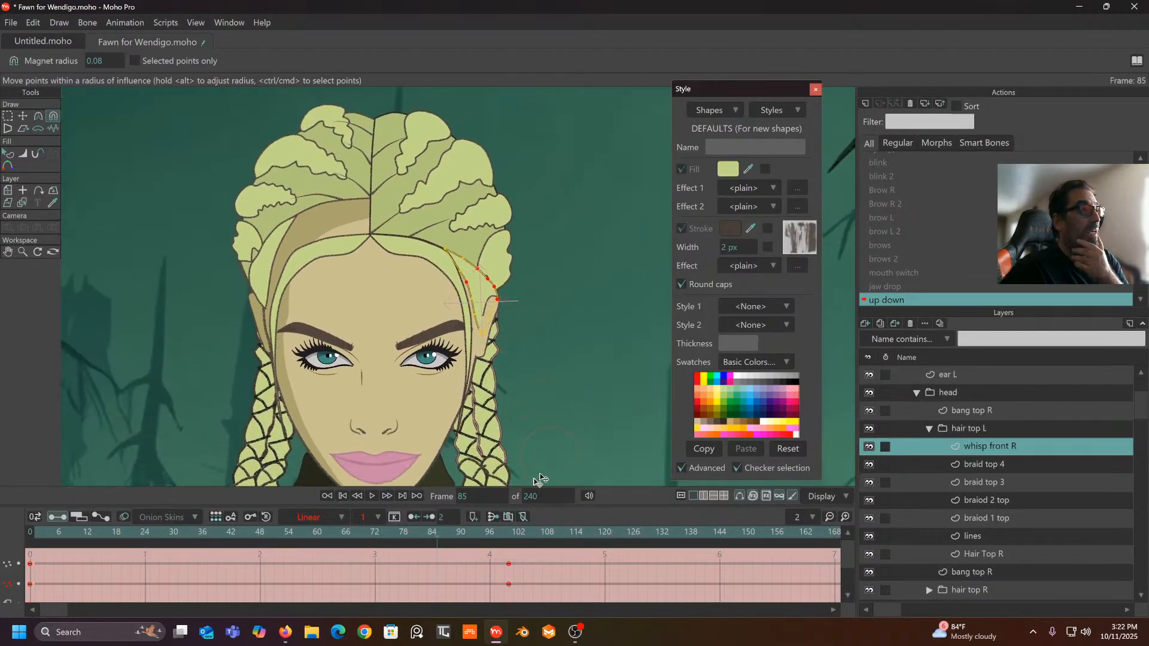
- Scrub the up down motion across the full character, then collapse the hair top L folder
click(495, 535)
drag(515, 534, 160, 543)
scroll(407, 251, down, 7)
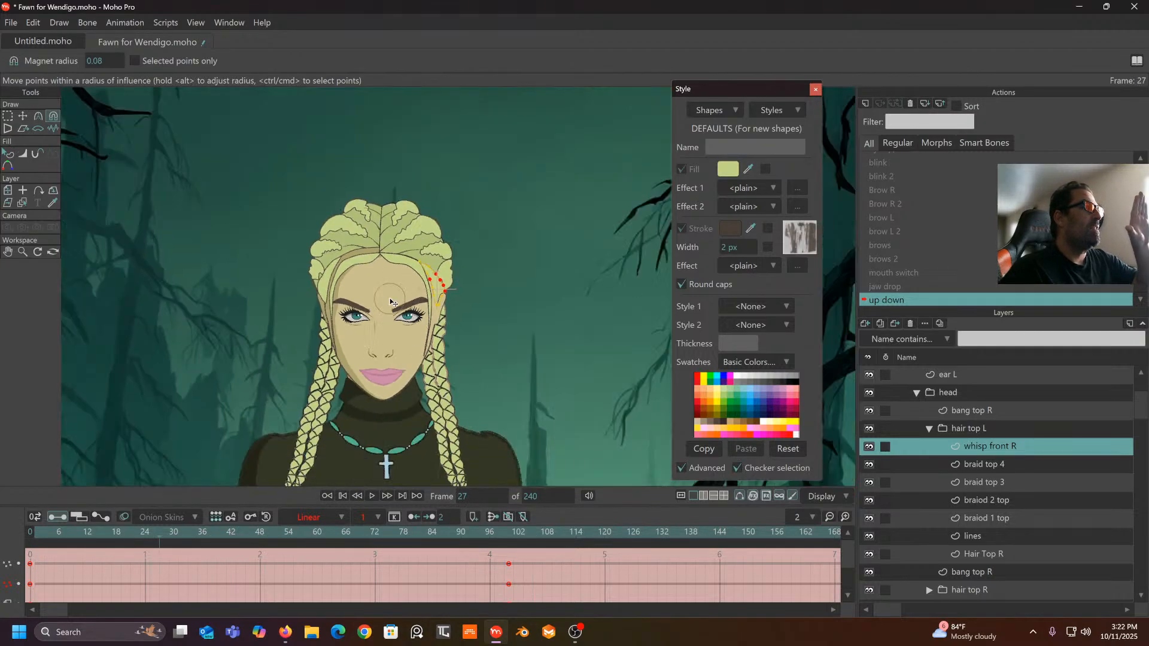
drag(379, 531, 263, 553)
drag(115, 566, 450, 553)
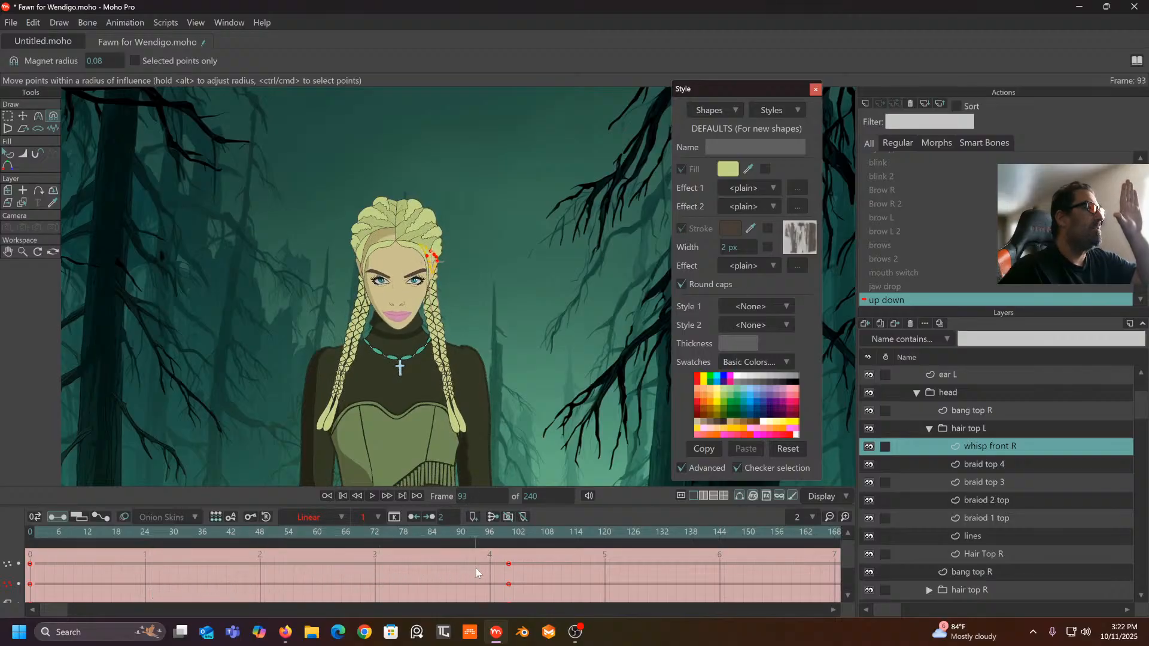
drag(476, 569, 452, 579)
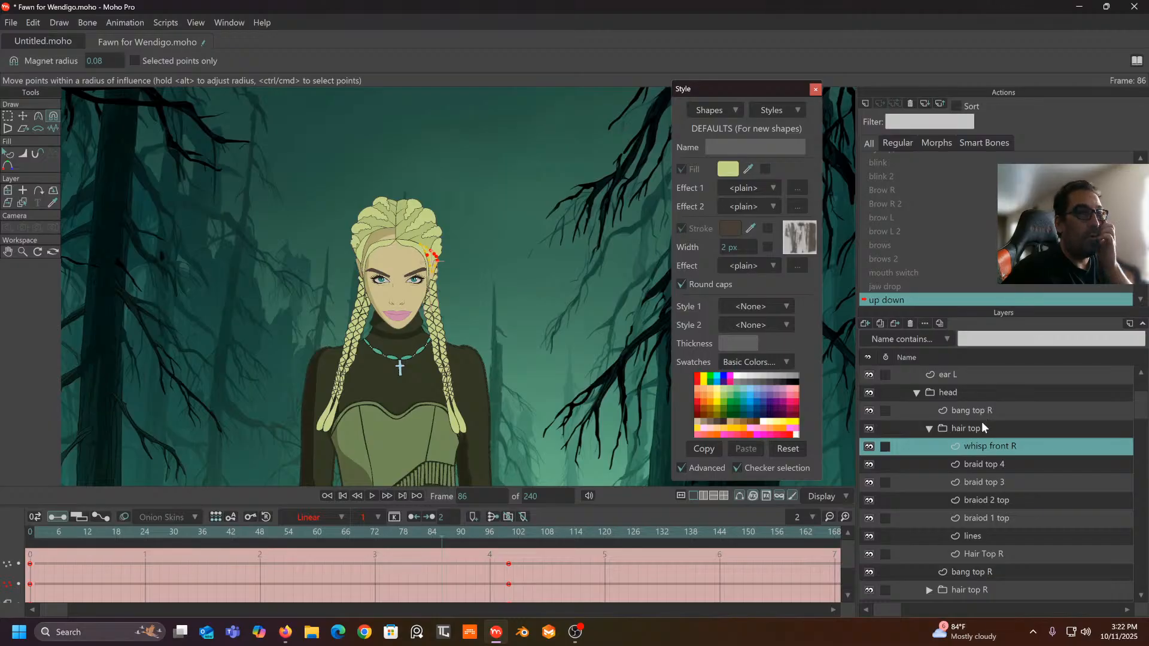
click(930, 428)
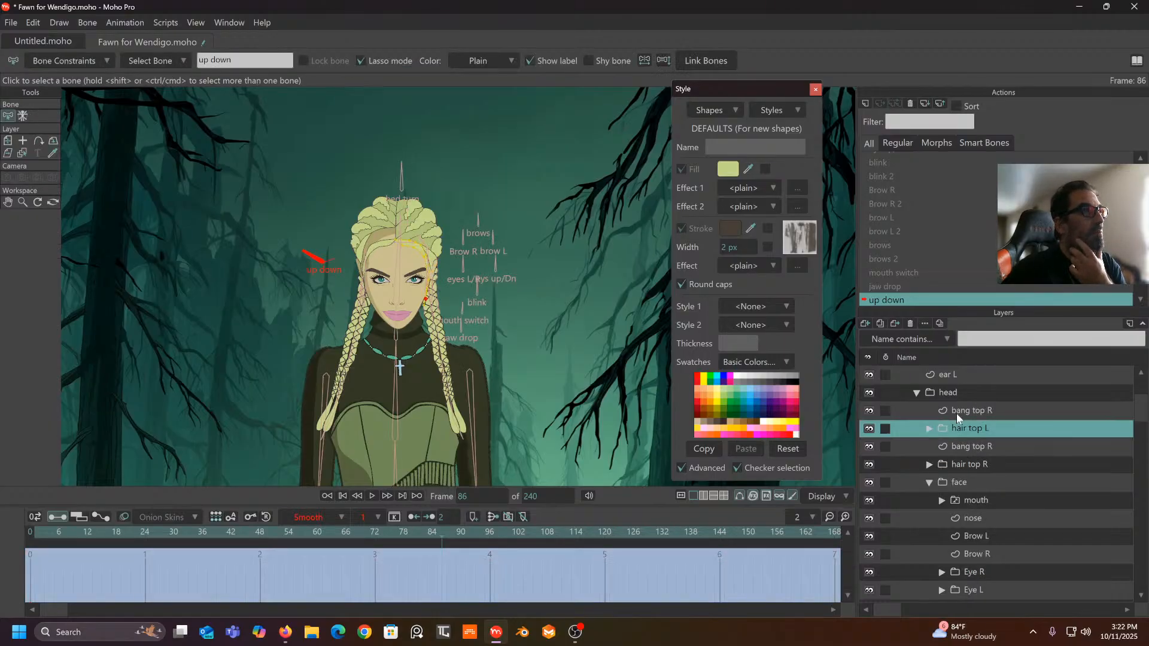
- Expand the hair top R group, select its Hair Top R layer and go to frame 100
click(957, 413)
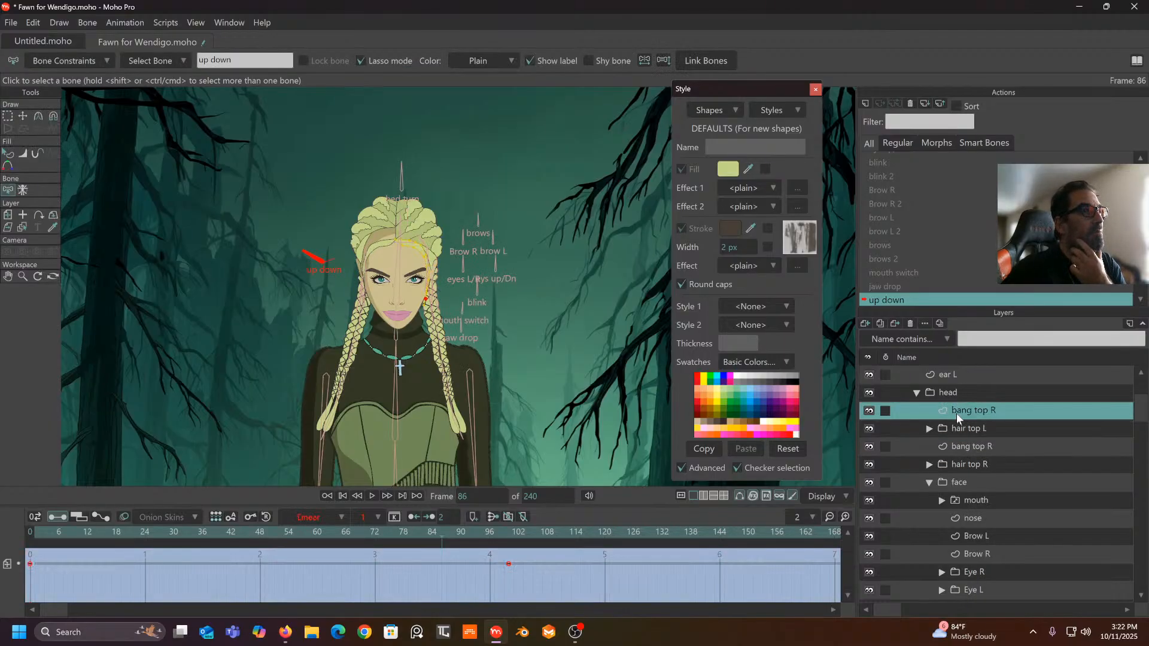
click(929, 464)
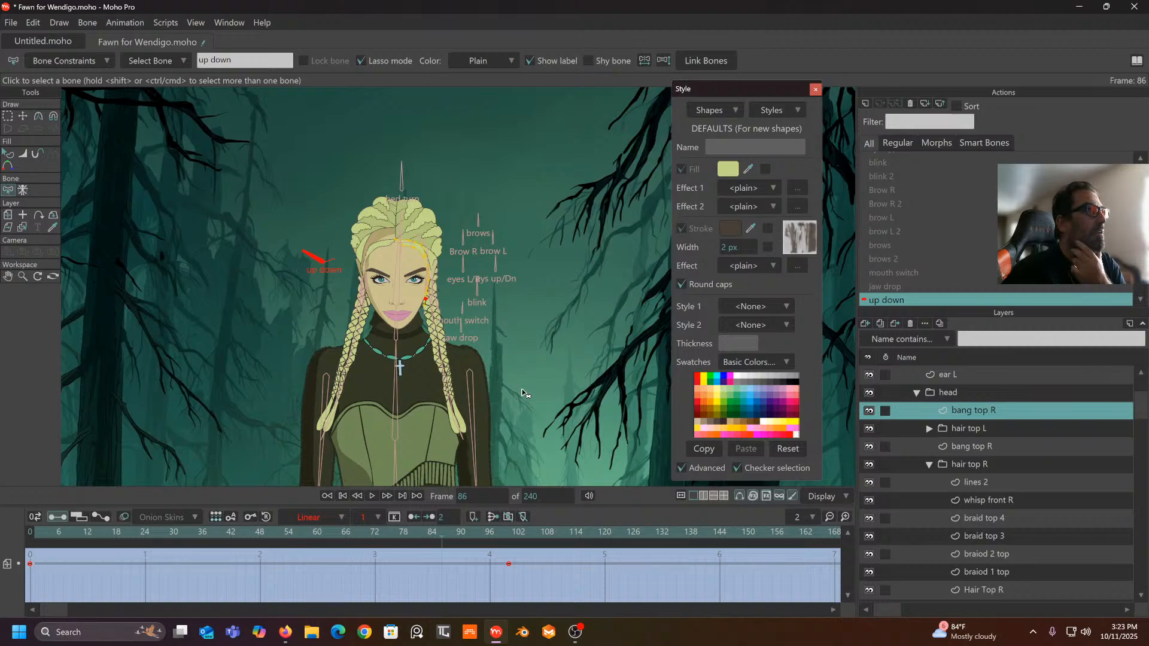
scroll(994, 542, down, 1)
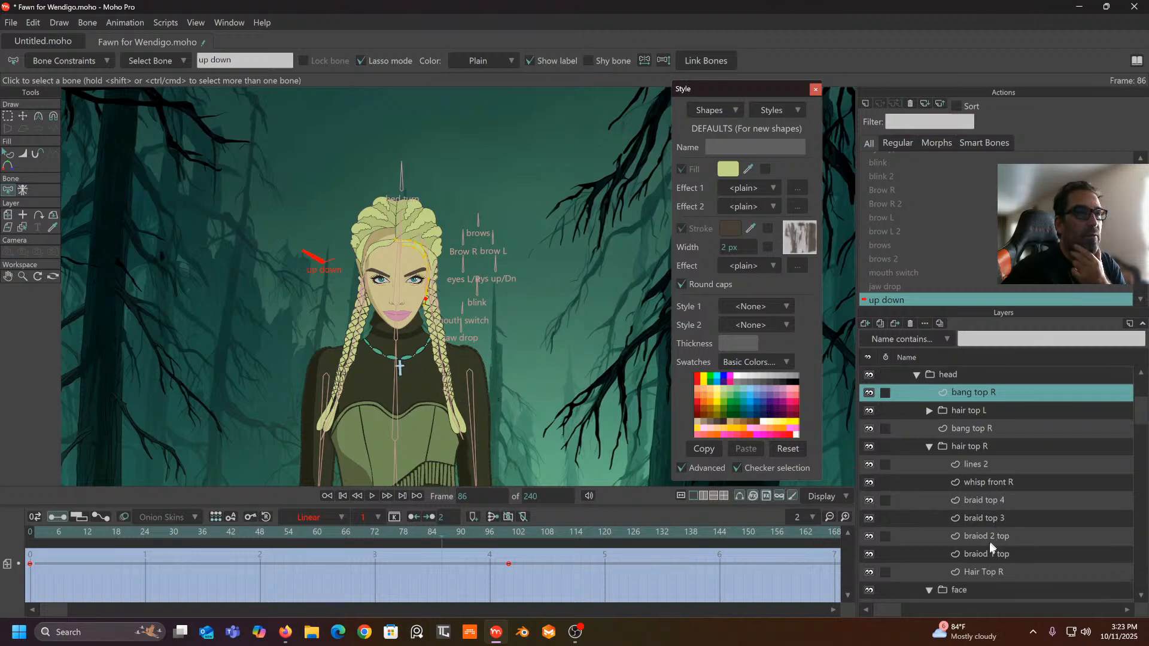
click(981, 572)
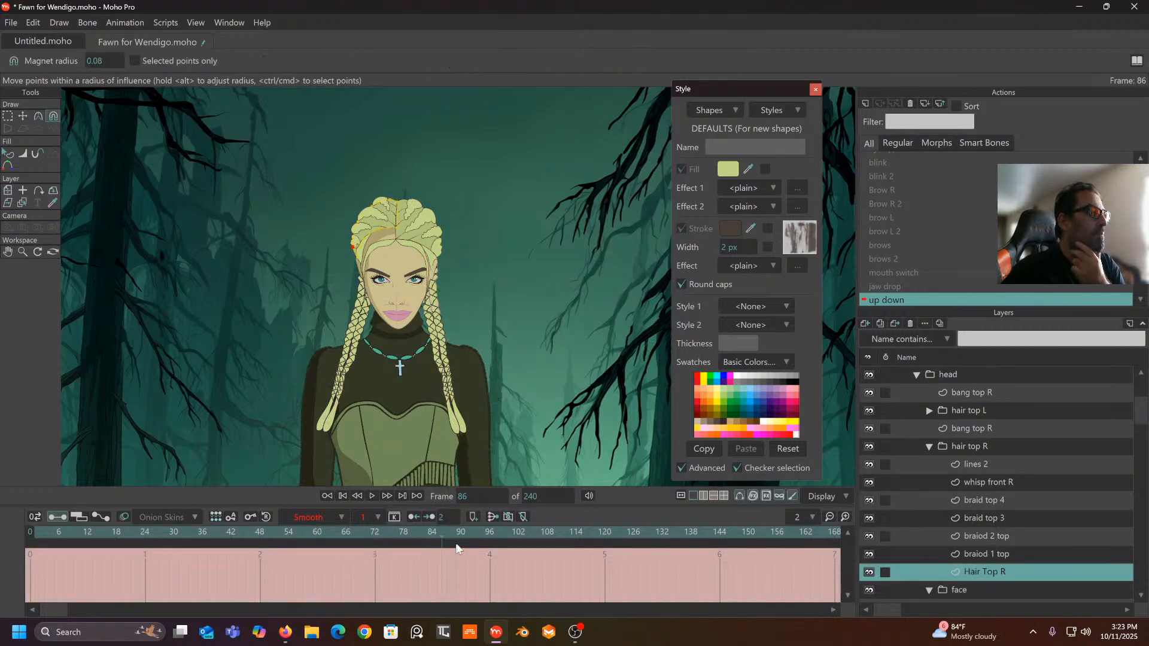
drag(443, 538, 508, 542)
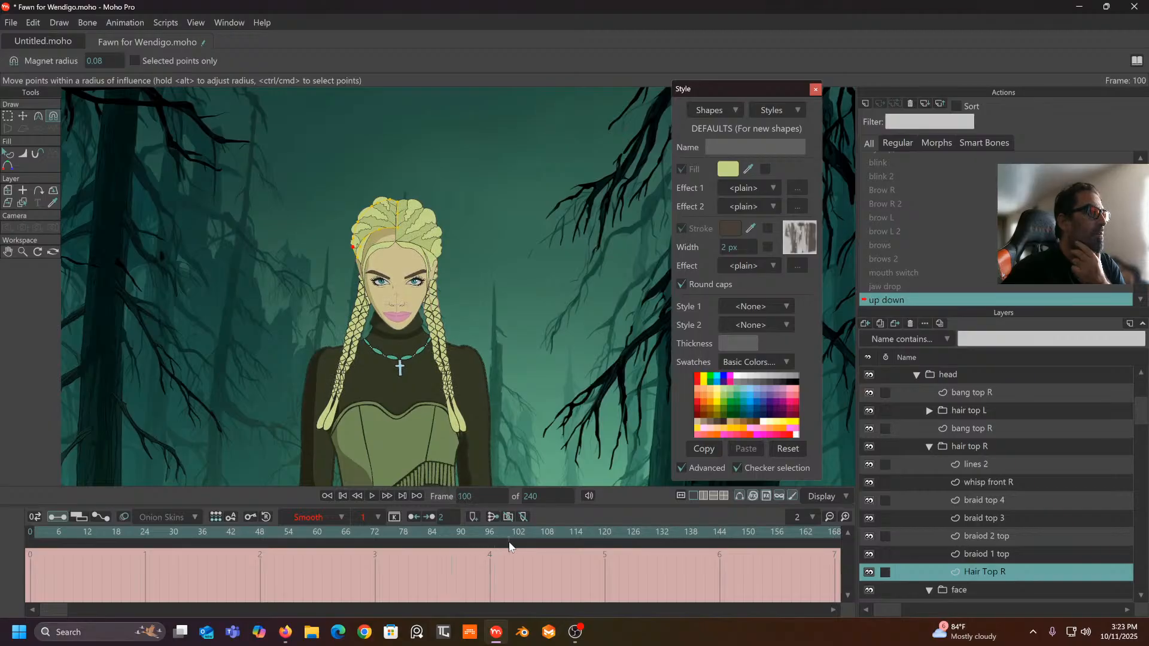
- Pull the Hair Top R hairline points down to the forehead, then select the whisp front R layer
scroll(369, 317, up, 5)
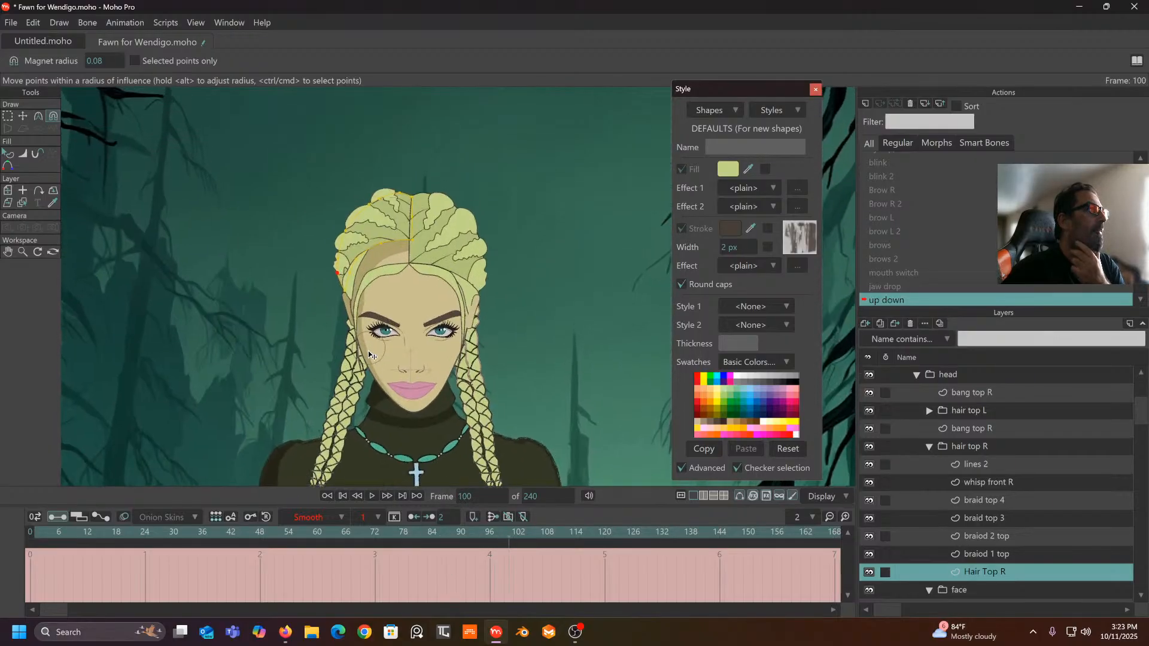
scroll(370, 317, up, 2)
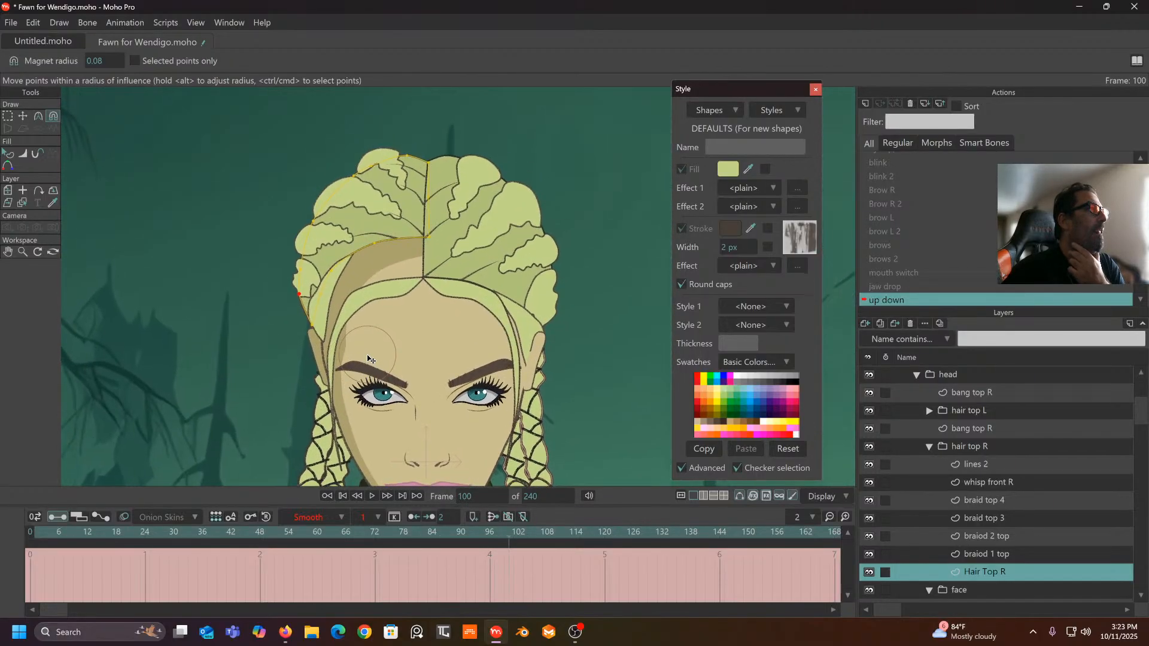
click(25, 117)
drag(428, 240, 330, 300)
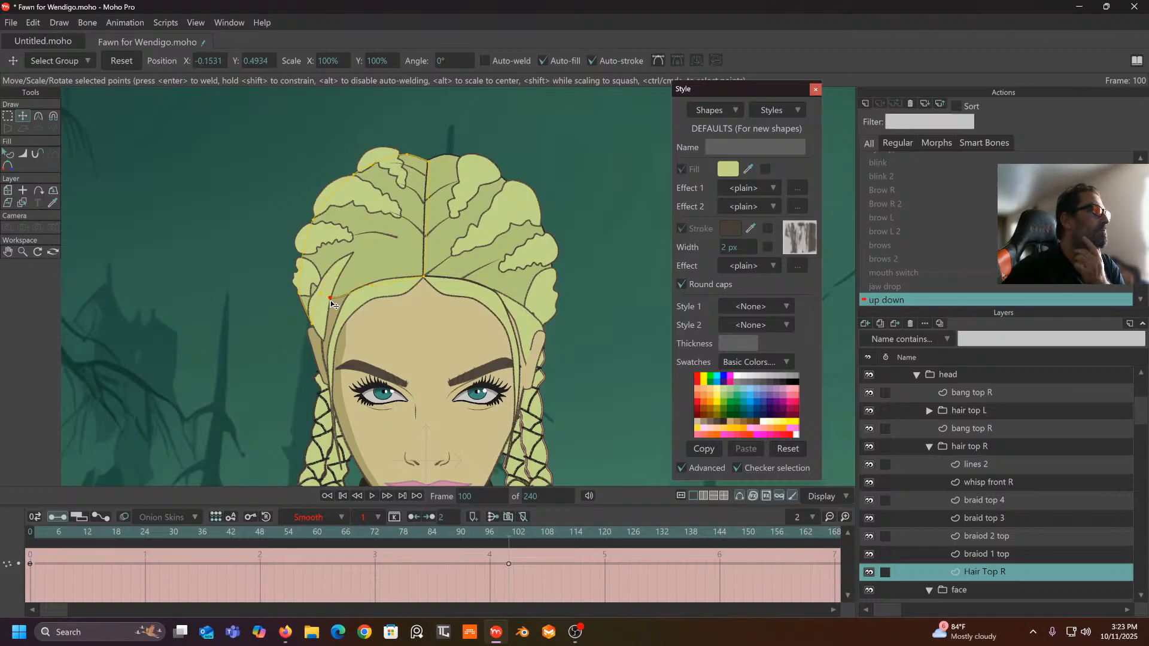
click(320, 309)
click(330, 307)
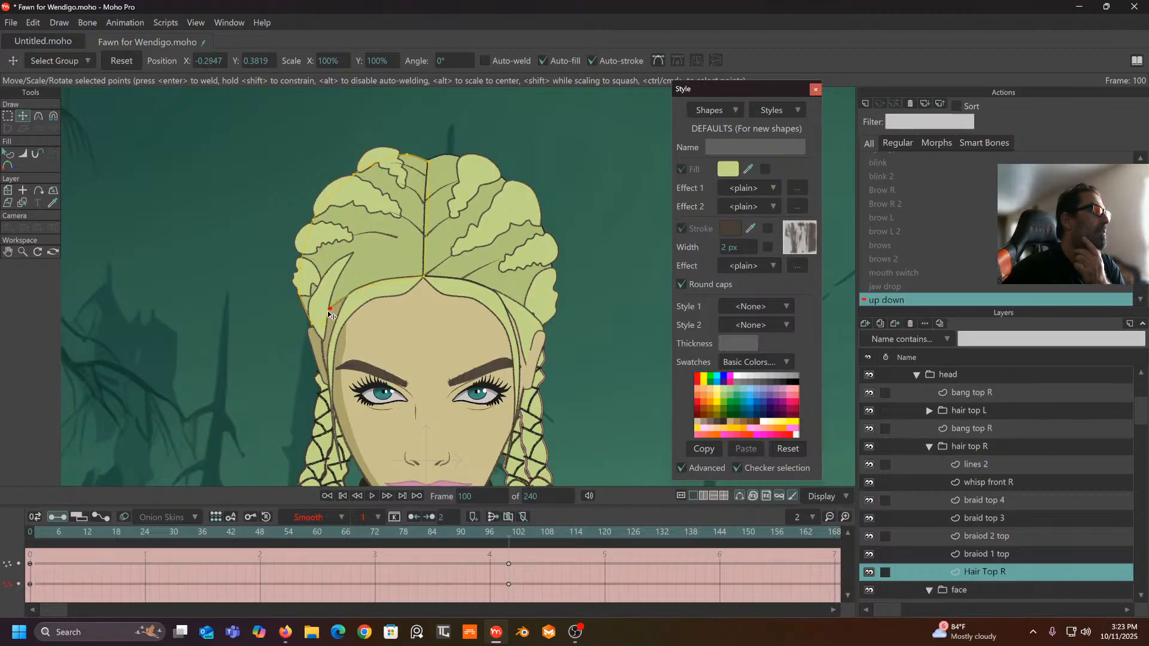
drag(316, 326, 322, 341)
scroll(372, 285, left, 1)
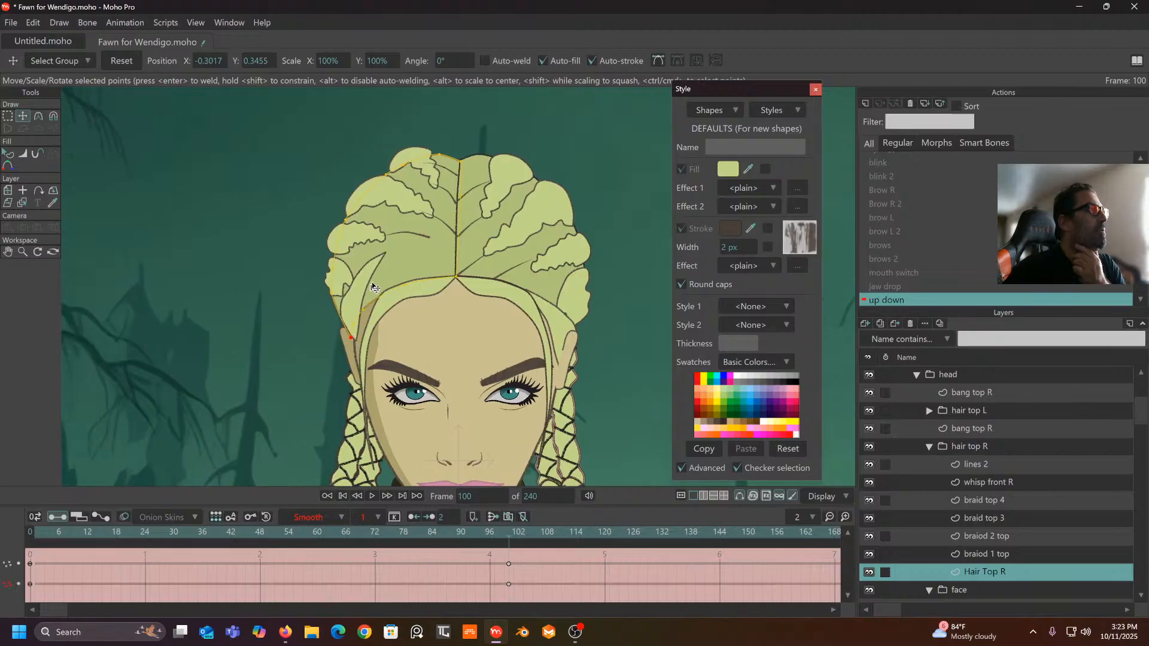
click(986, 478)
scroll(419, 288, down, 1)
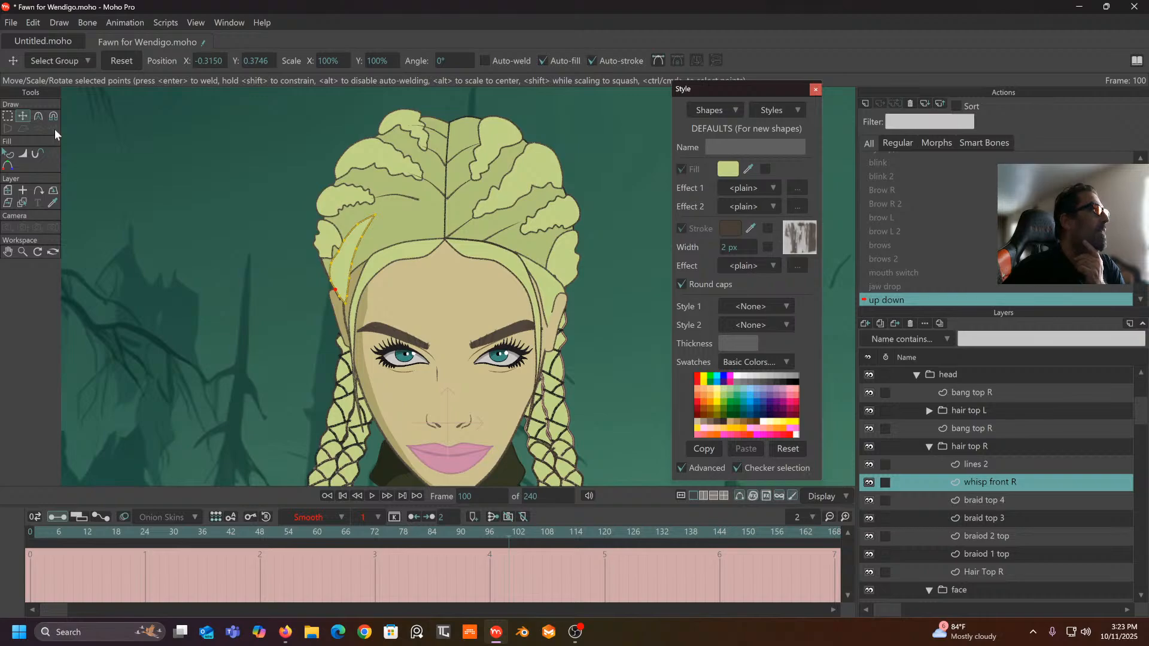
- Select all whisp front R points and shift them down along the hairline
click(7, 115)
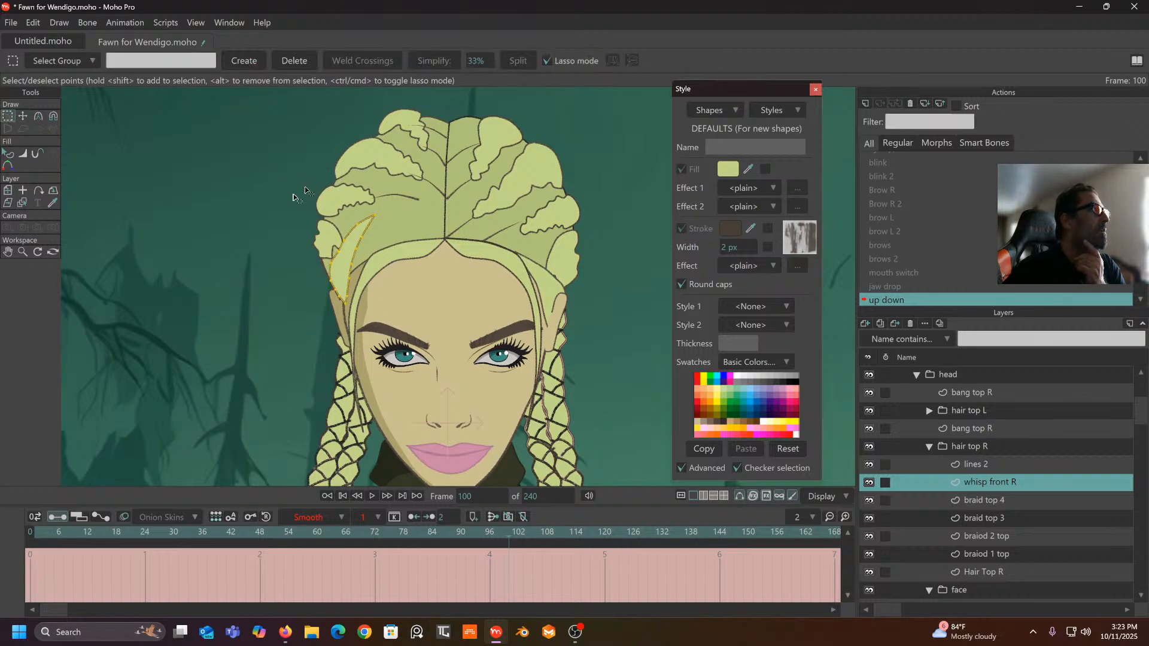
mouse_move(305, 187)
mouse_down()
mouse_move(425, 224)
mouse_move(301, 184)
mouse_up()
click(23, 116)
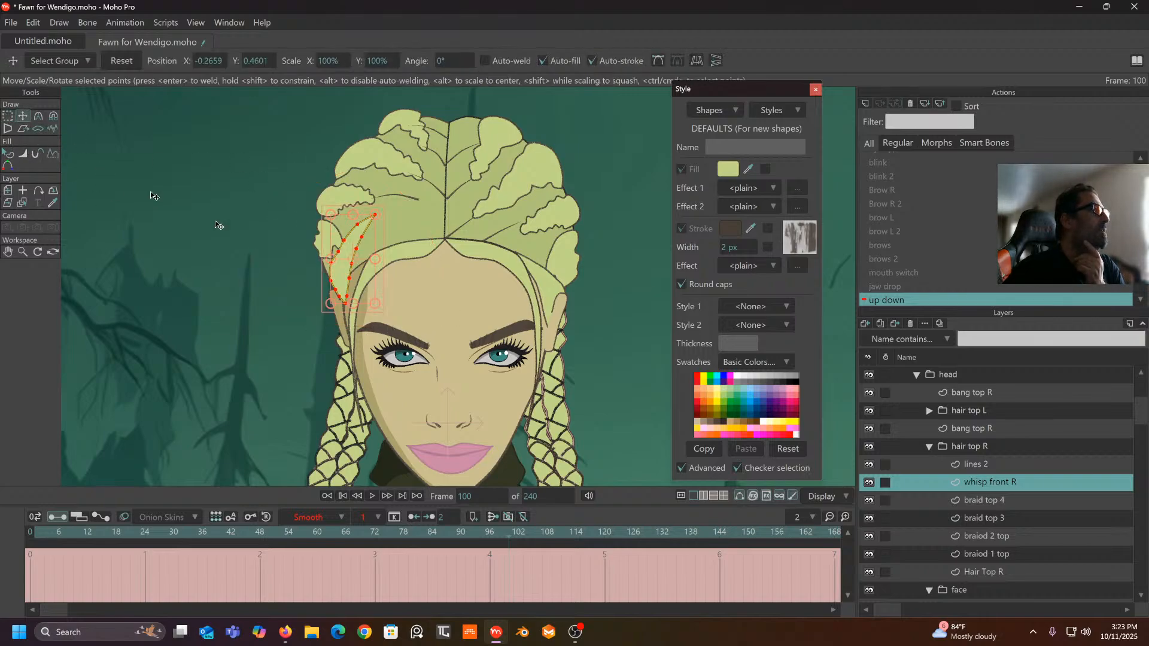
mouse_move(371, 248)
mouse_down()
mouse_move(372, 286)
mouse_move(391, 245)
mouse_up()
scroll(369, 283, up, 4)
scroll(392, 249, down, 4)
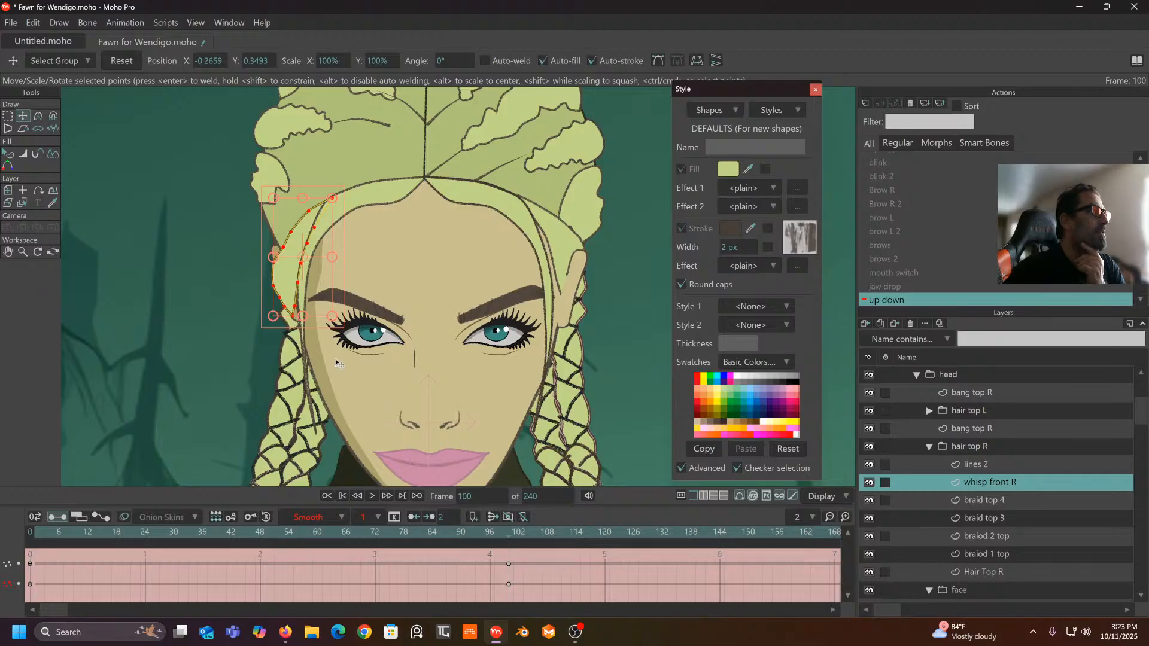
- Set the whisp's frame 0 and 100 keys to Linear interpolation and preview an earlier frame
drag(511, 552, 12, 595)
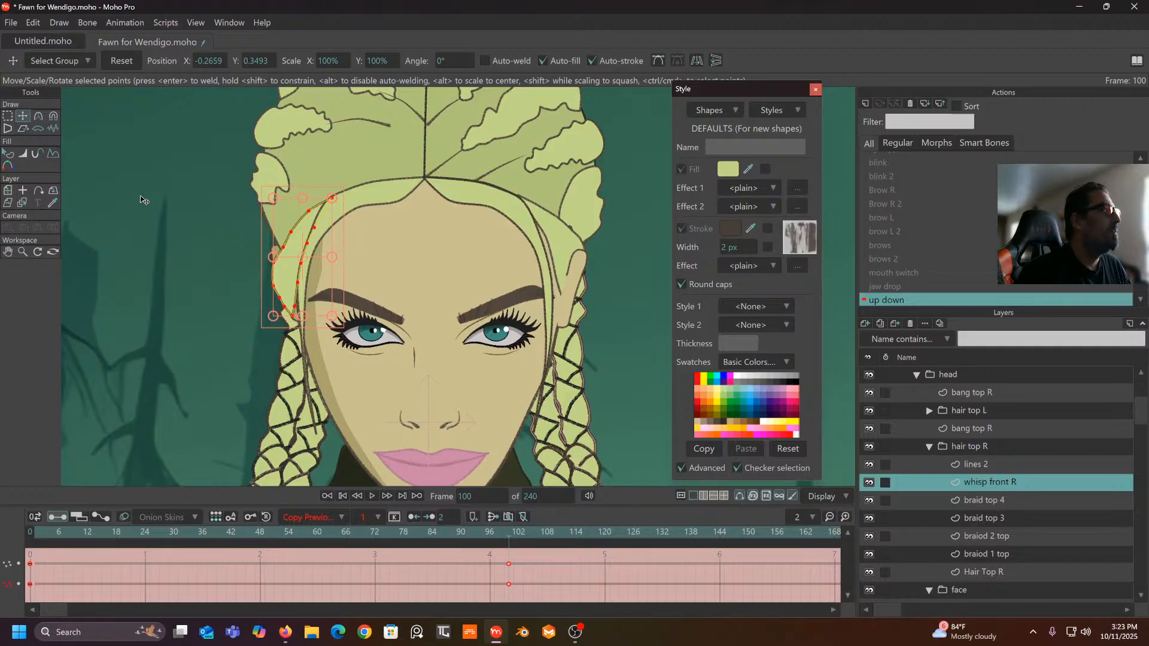
click(341, 516)
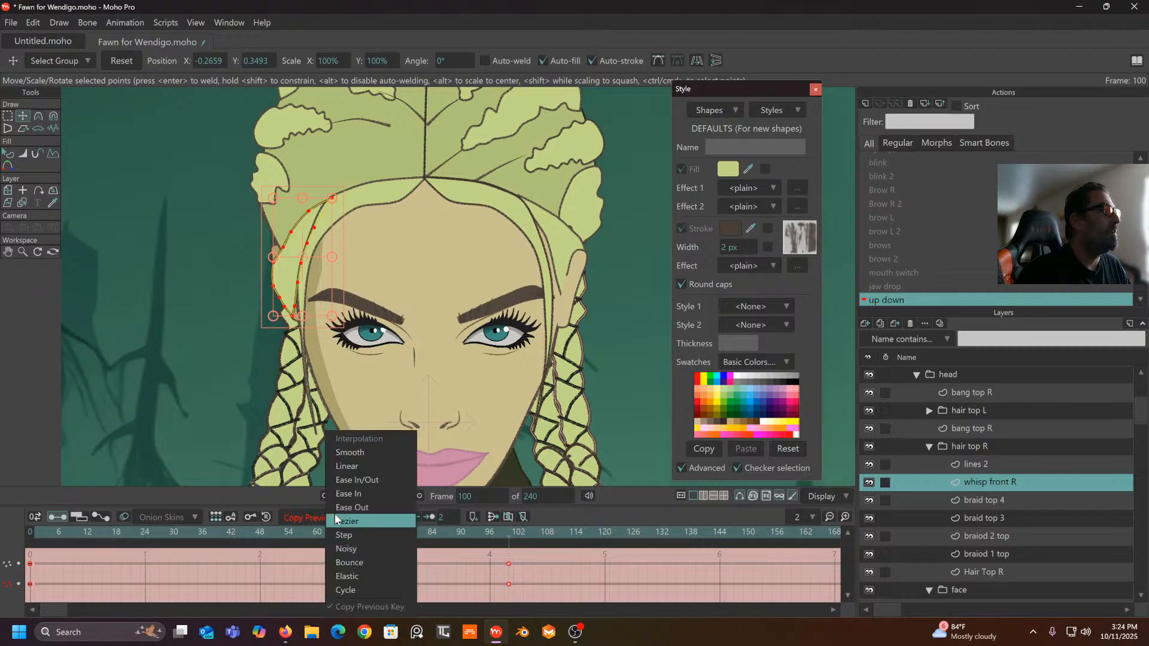
click(346, 466)
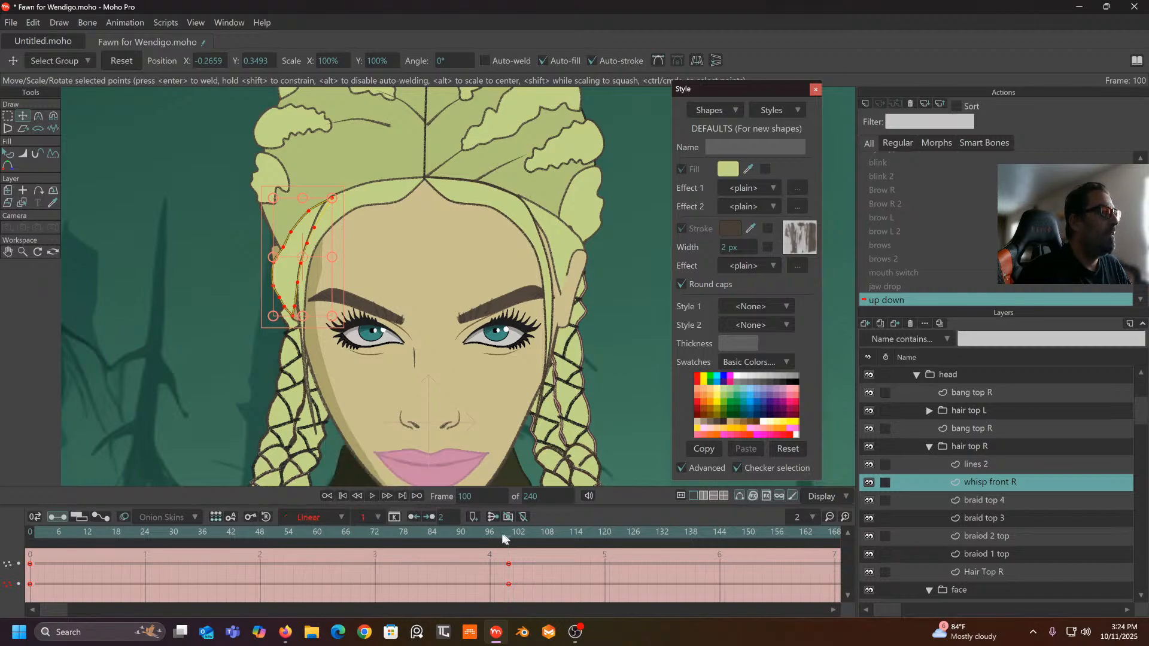
drag(503, 539, 513, 578)
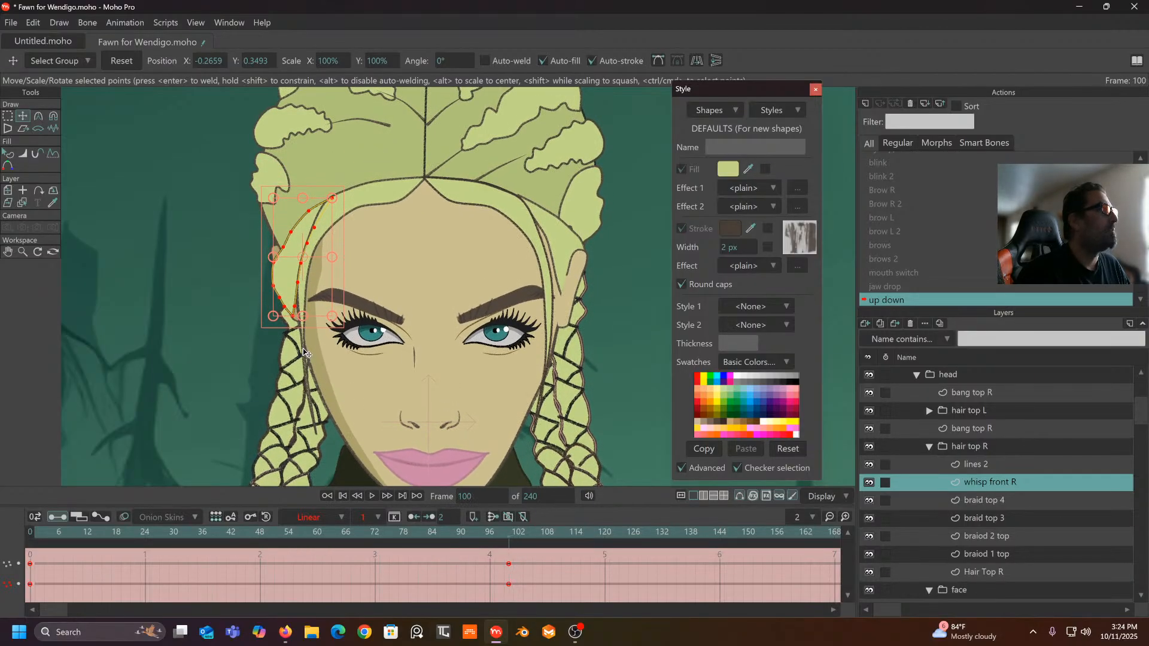
- Reshape the whisp outline by moving its upper, lower-left and lower points individually
scroll(303, 348, up, 5)
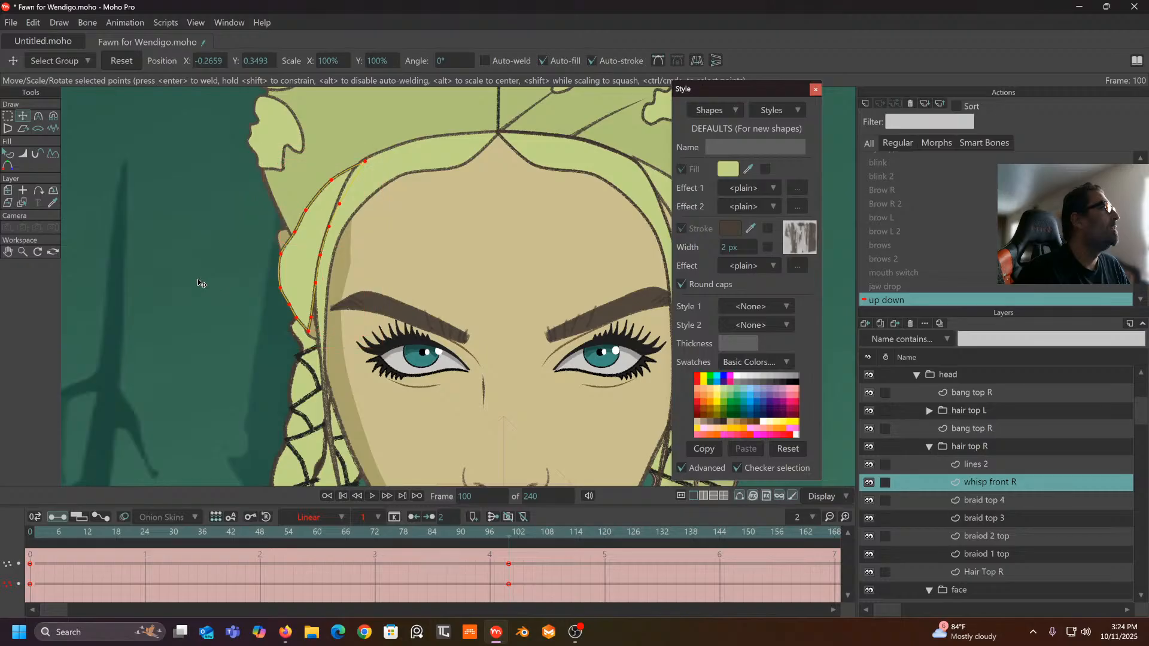
click(200, 283)
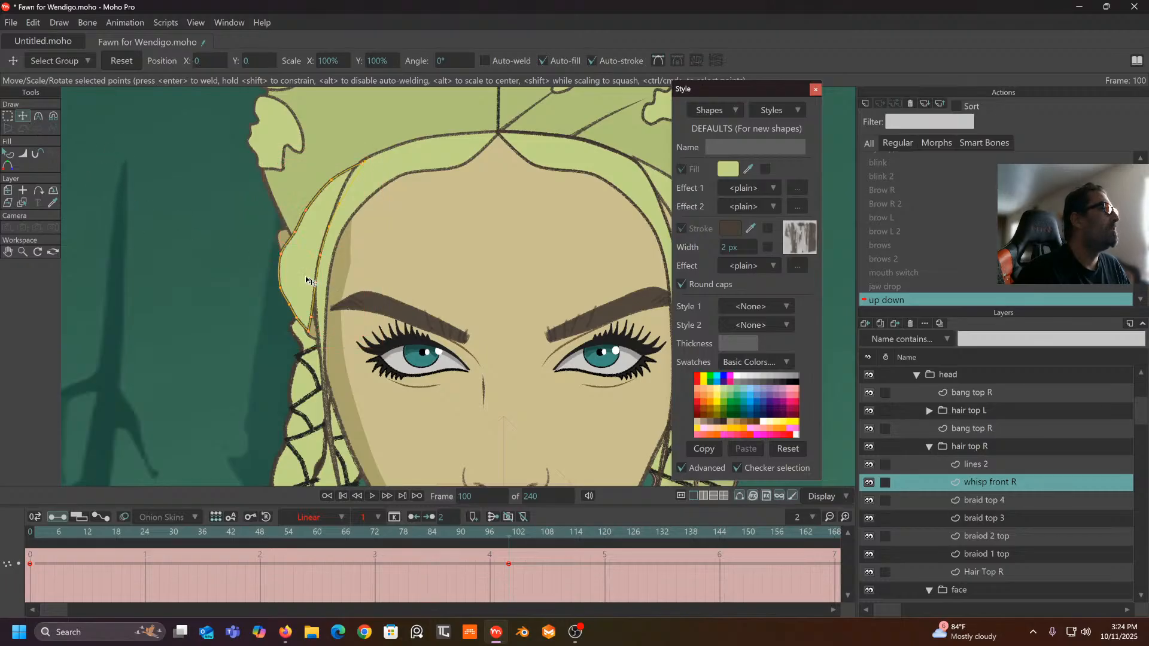
drag(284, 261, 300, 233)
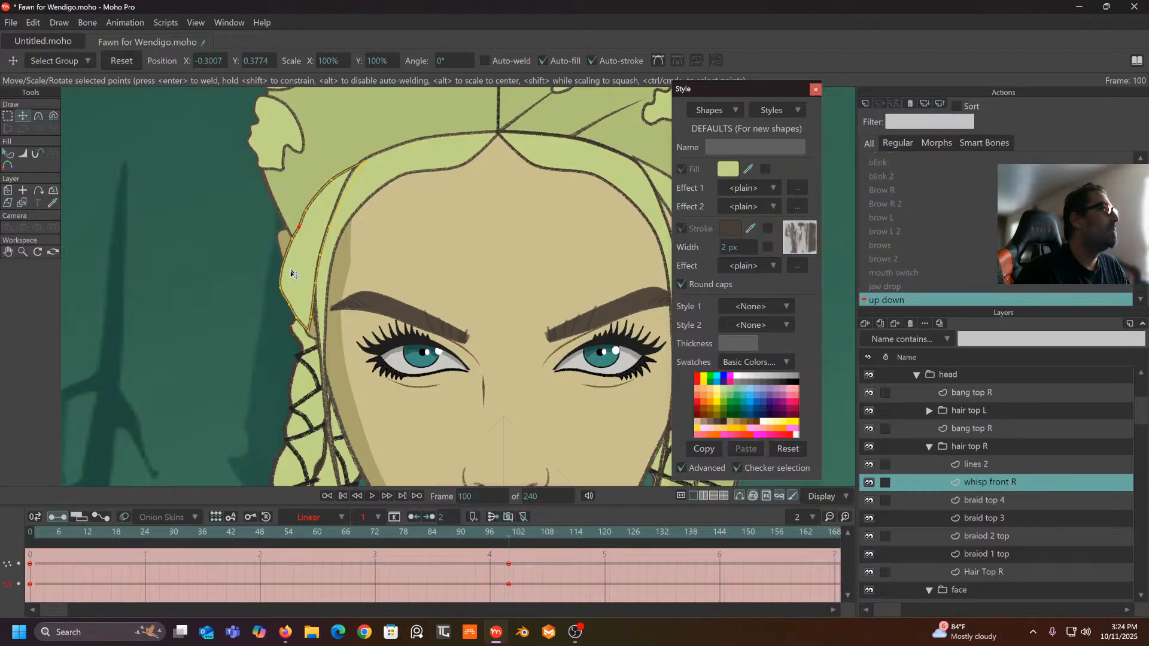
drag(285, 291, 304, 272)
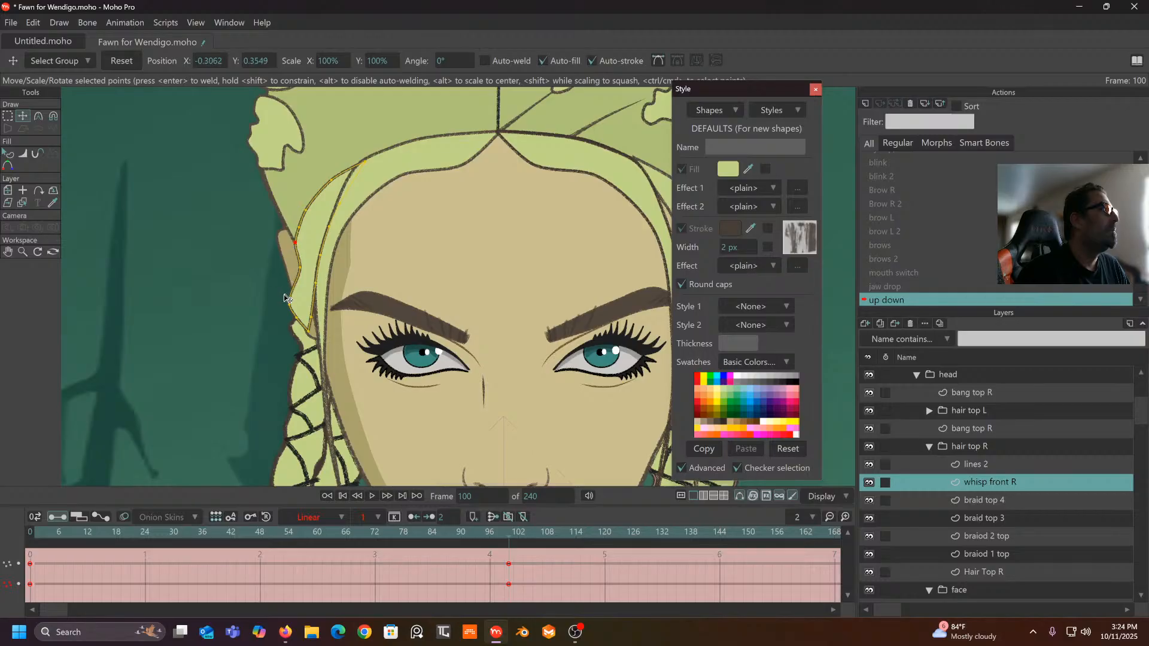
drag(285, 295, 318, 327)
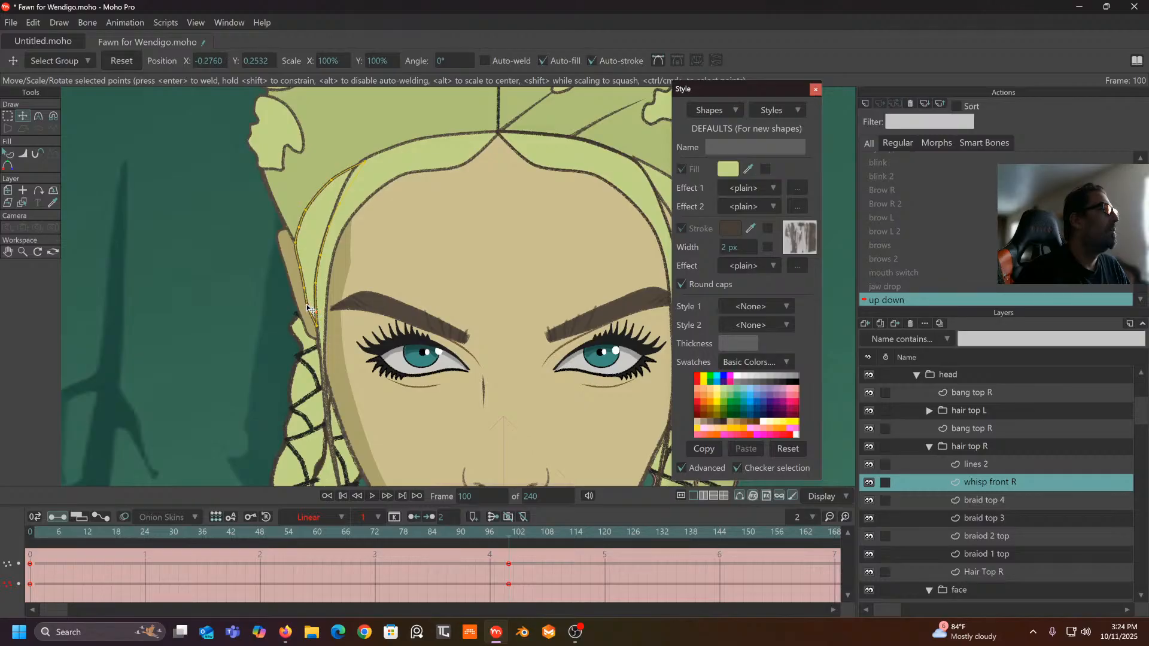
scroll(301, 269, down, 4)
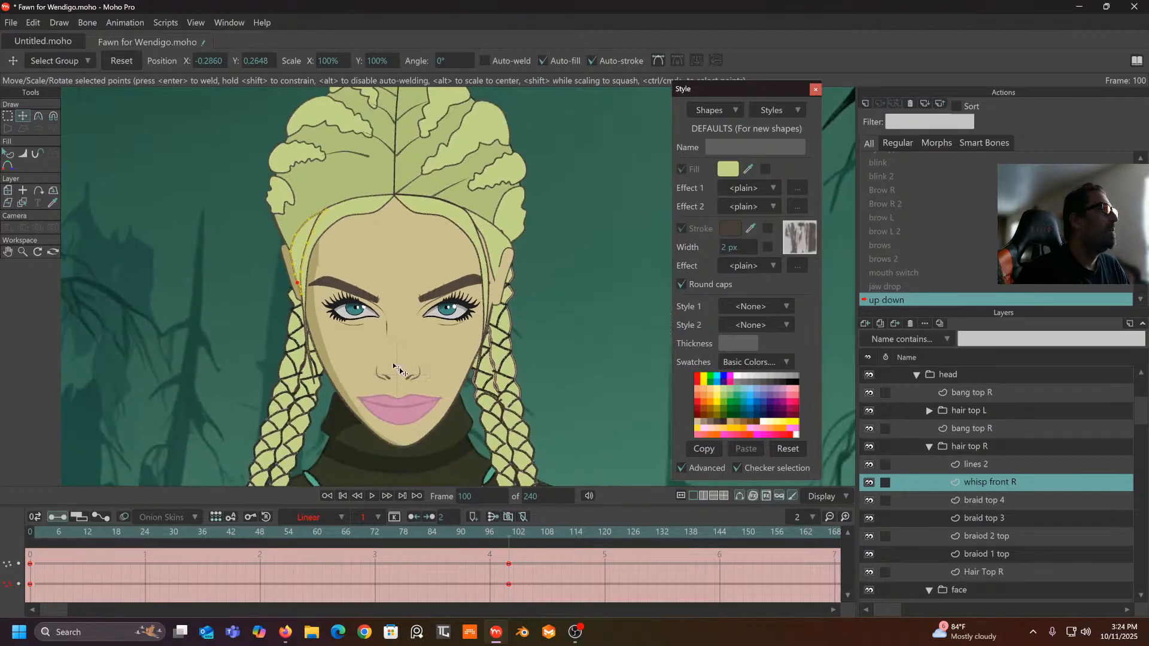
mouse_move(500, 540)
mouse_down()
mouse_move(93, 528)
mouse_move(418, 513)
mouse_move(510, 558)
mouse_up()
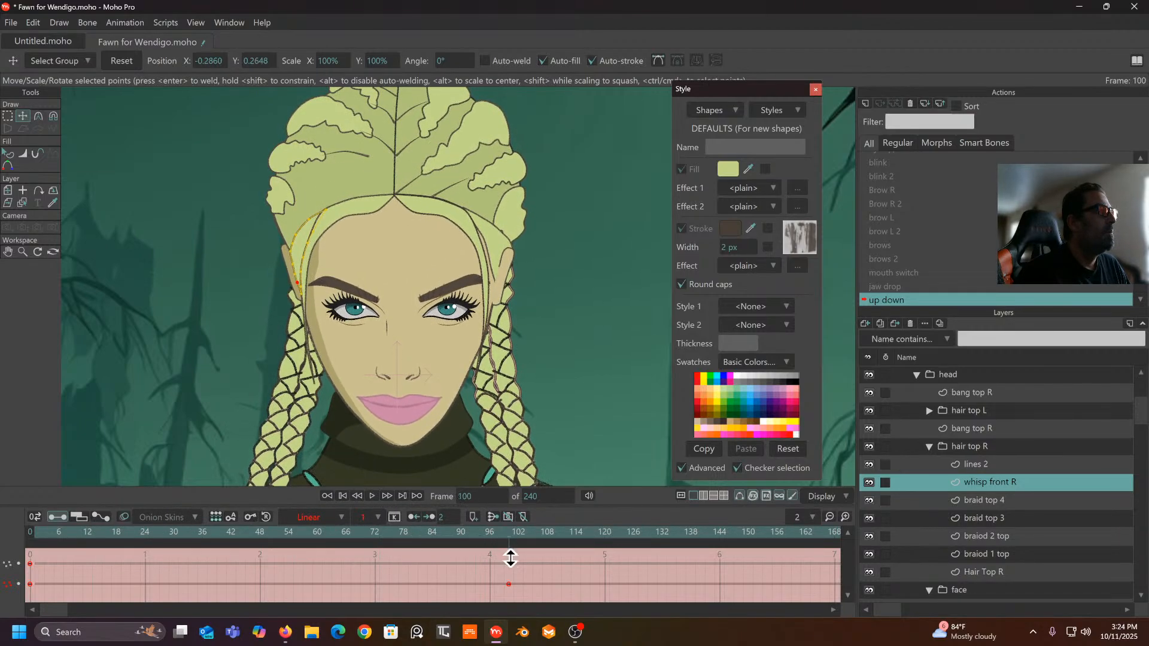
- Nudge the whisp curve point down-left, check the motion, and return to frame 100
scroll(306, 220, up, 3)
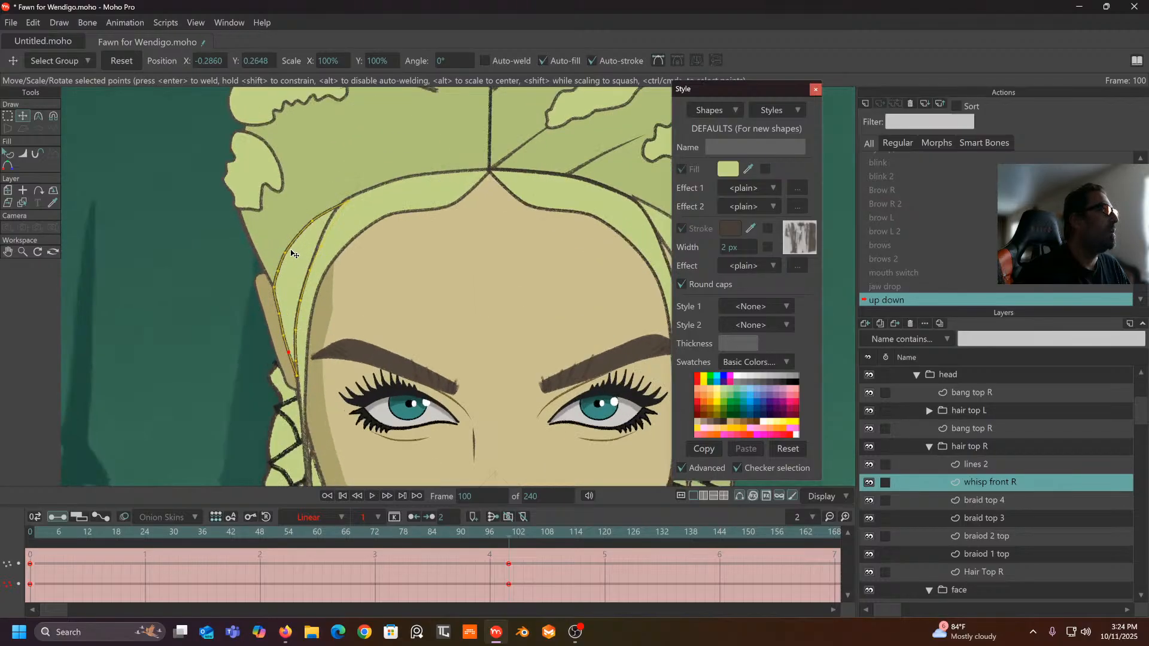
drag(284, 253, 271, 278)
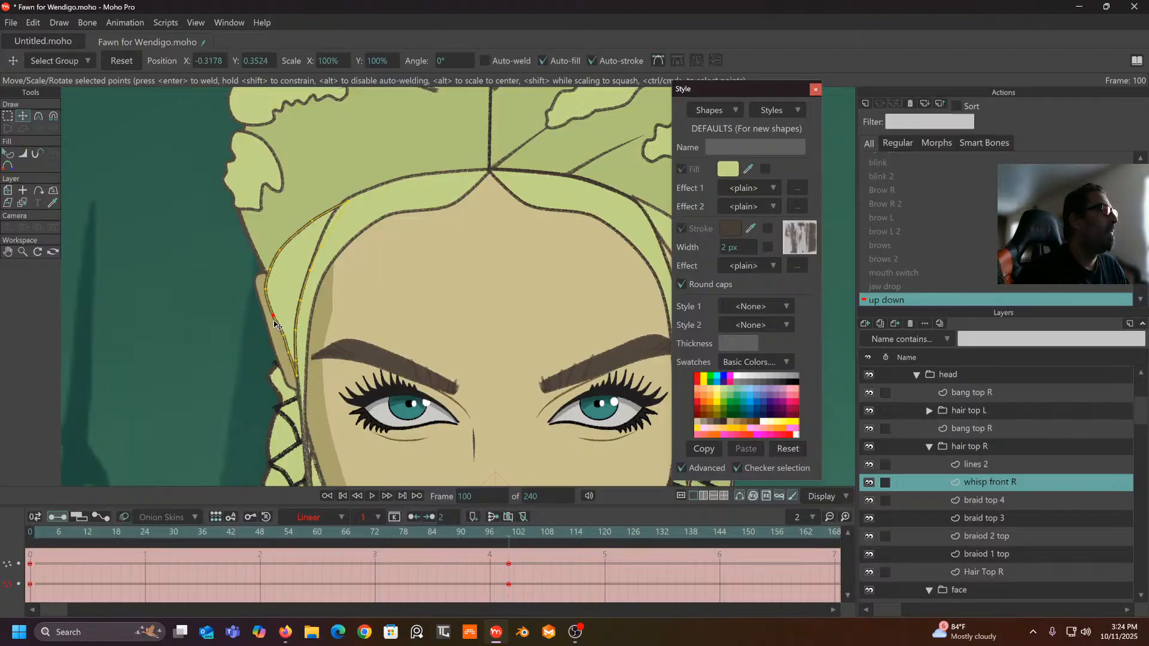
scroll(286, 308, down, 5)
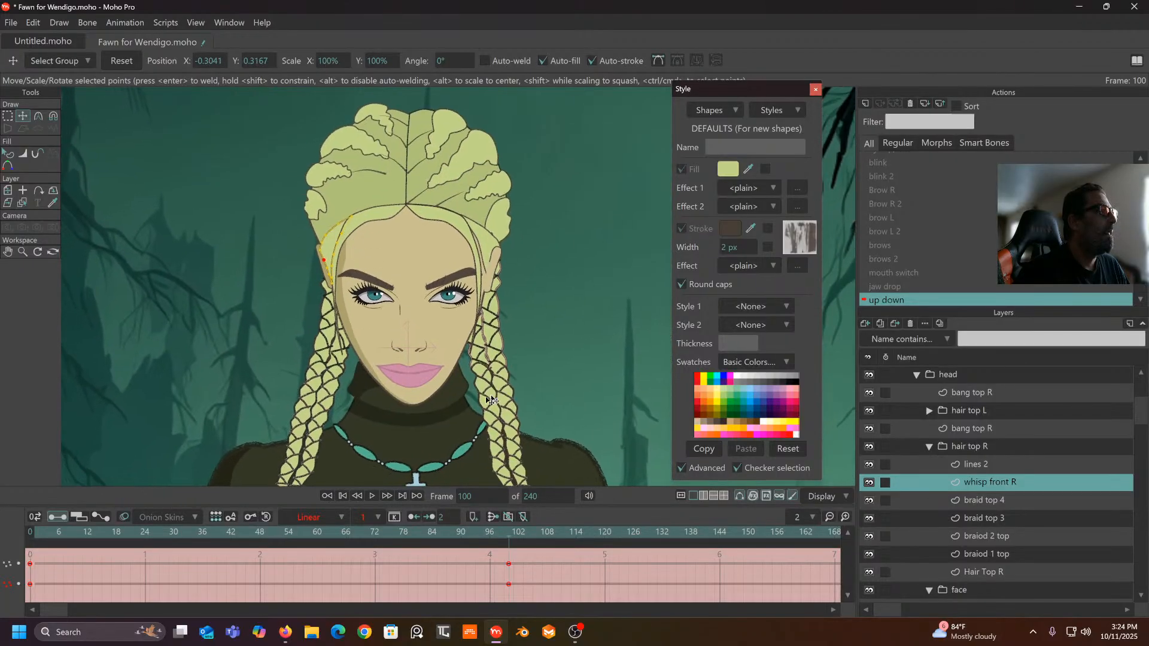
drag(518, 546, 326, 532)
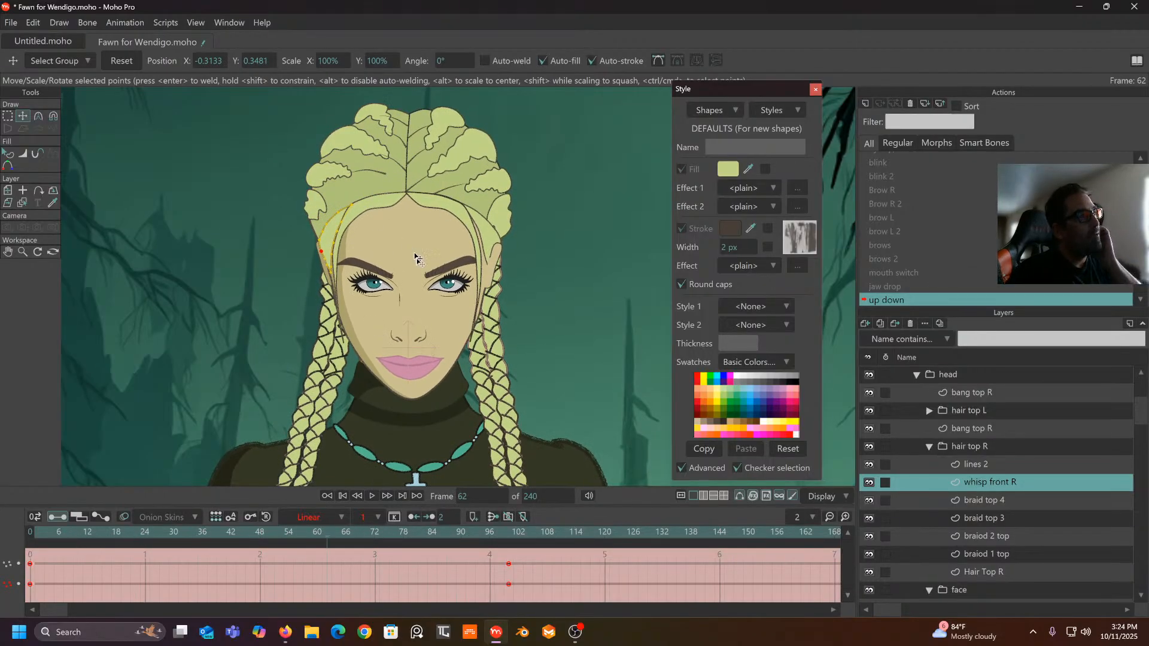
click(507, 534)
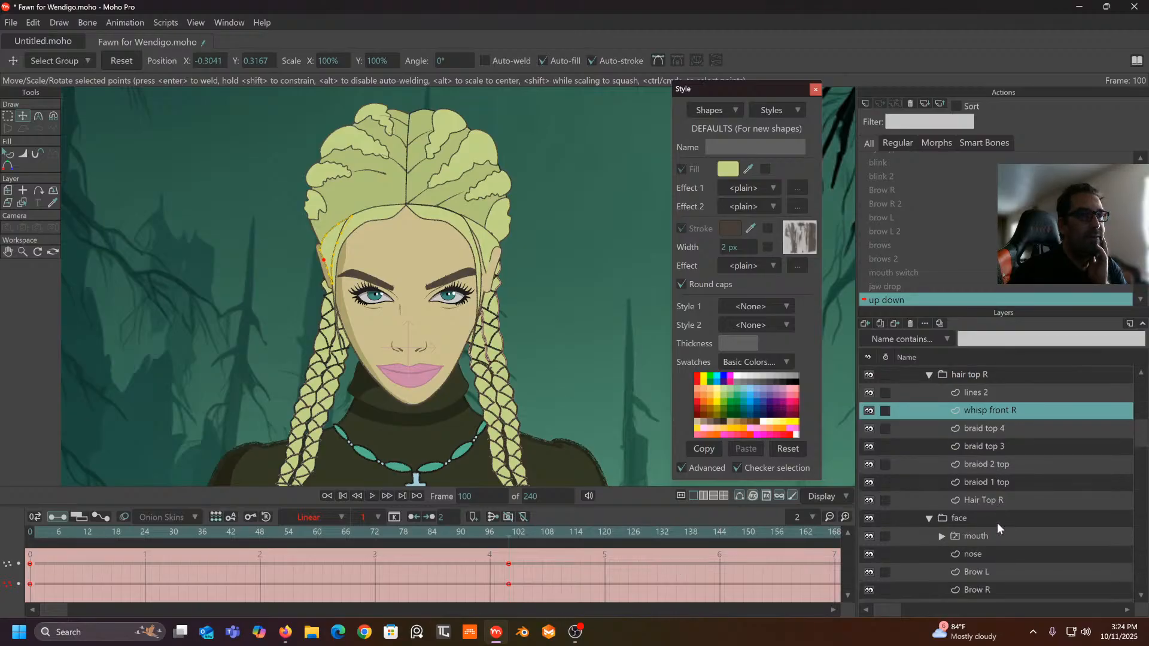
scroll(997, 522, down, 4)
scroll(997, 522, down, 1)
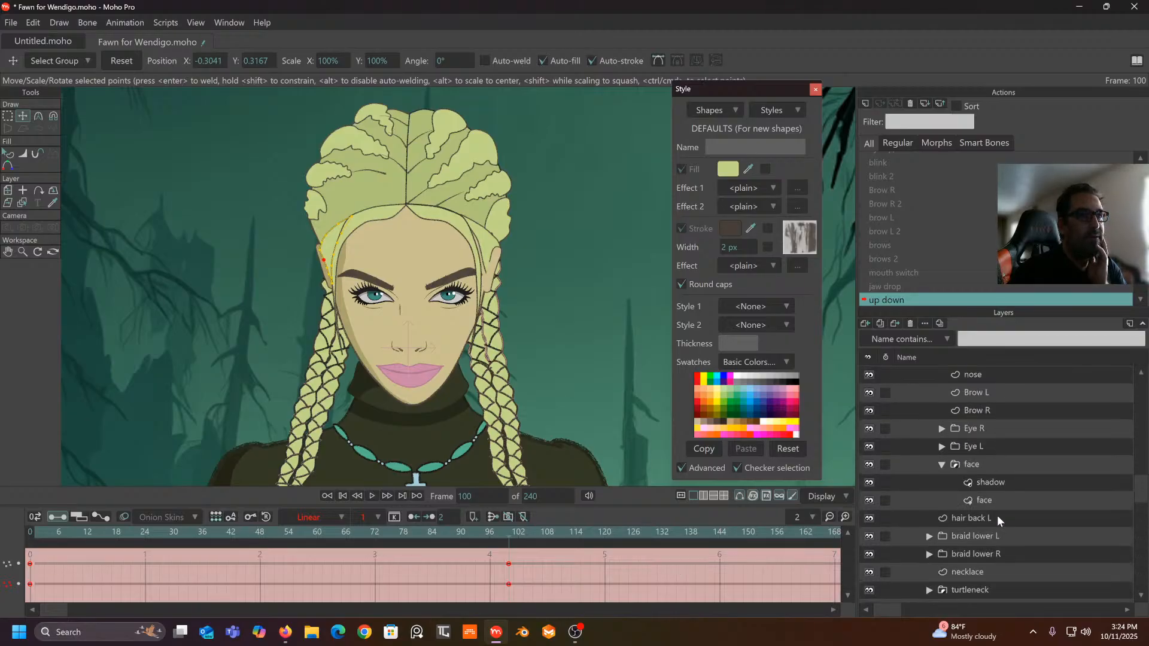
- On the face shadow layer, use the Magnet tool to pull a lower outline point down
click(995, 483)
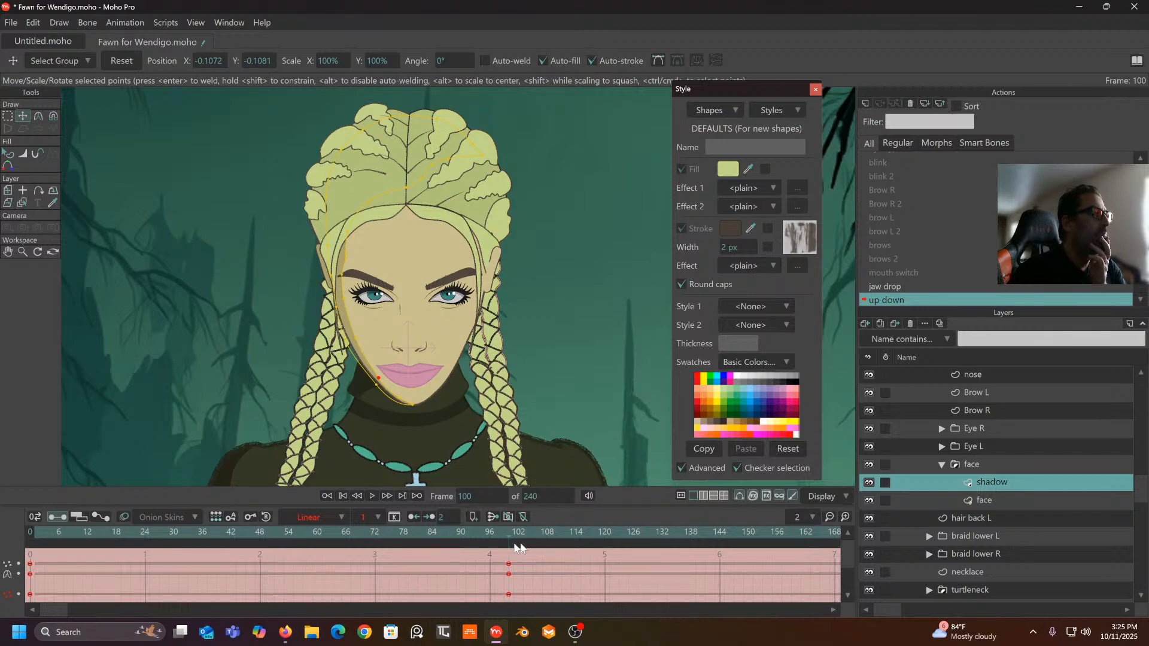
drag(467, 542, 507, 572)
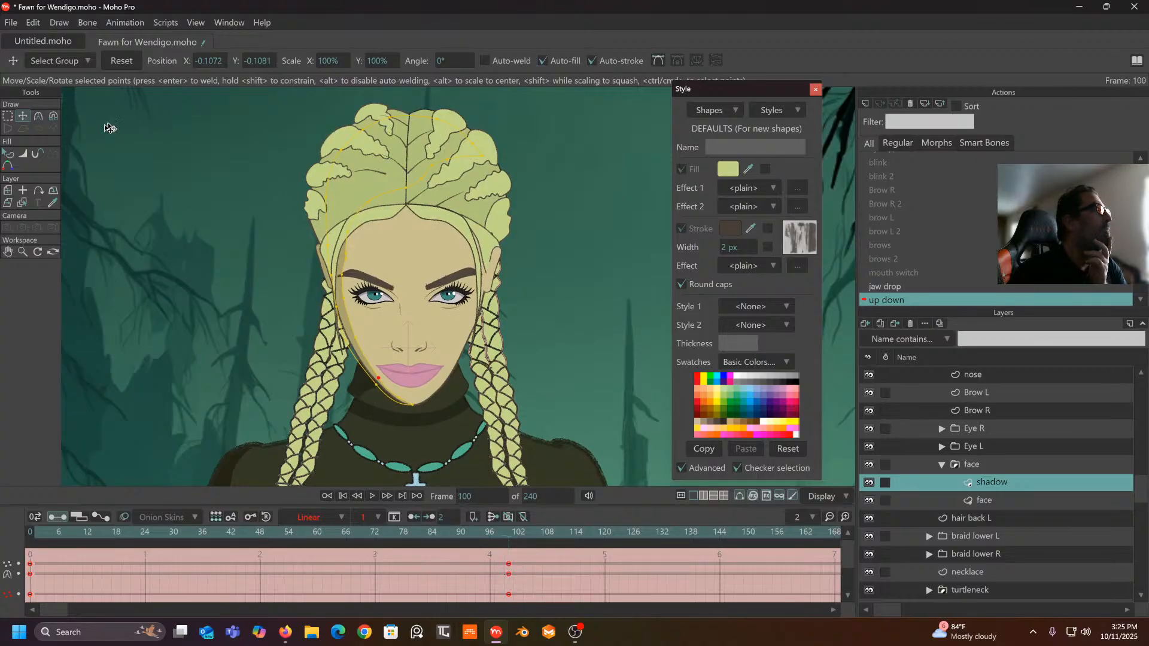
click(53, 120)
scroll(294, 133, up, 1)
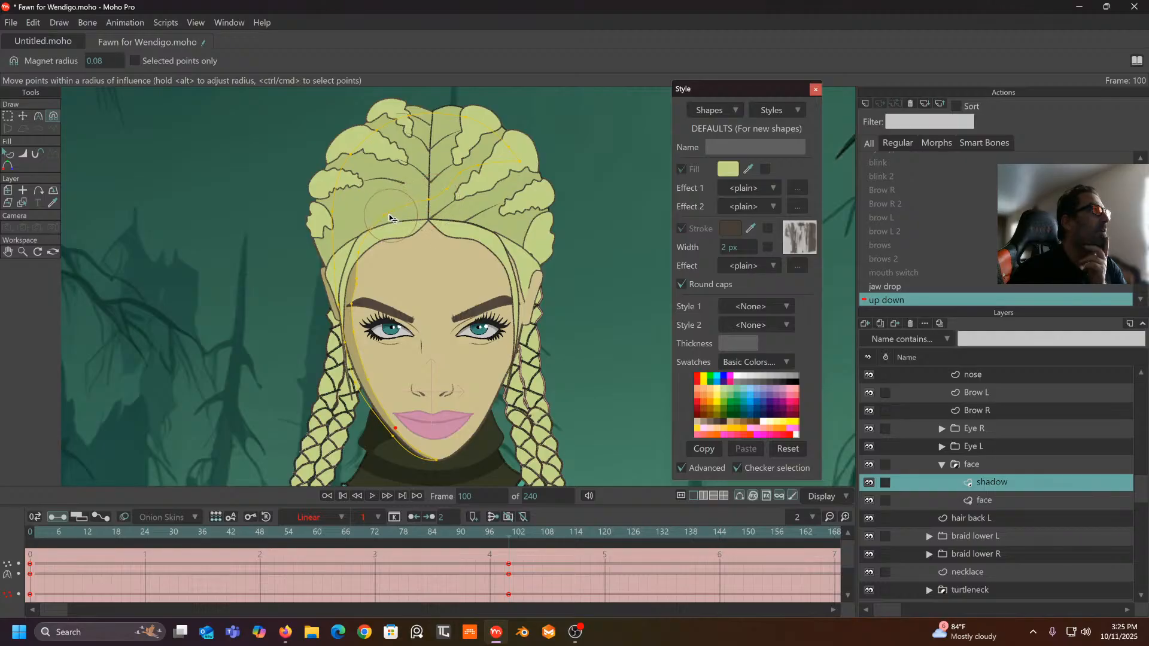
drag(386, 216, 357, 273)
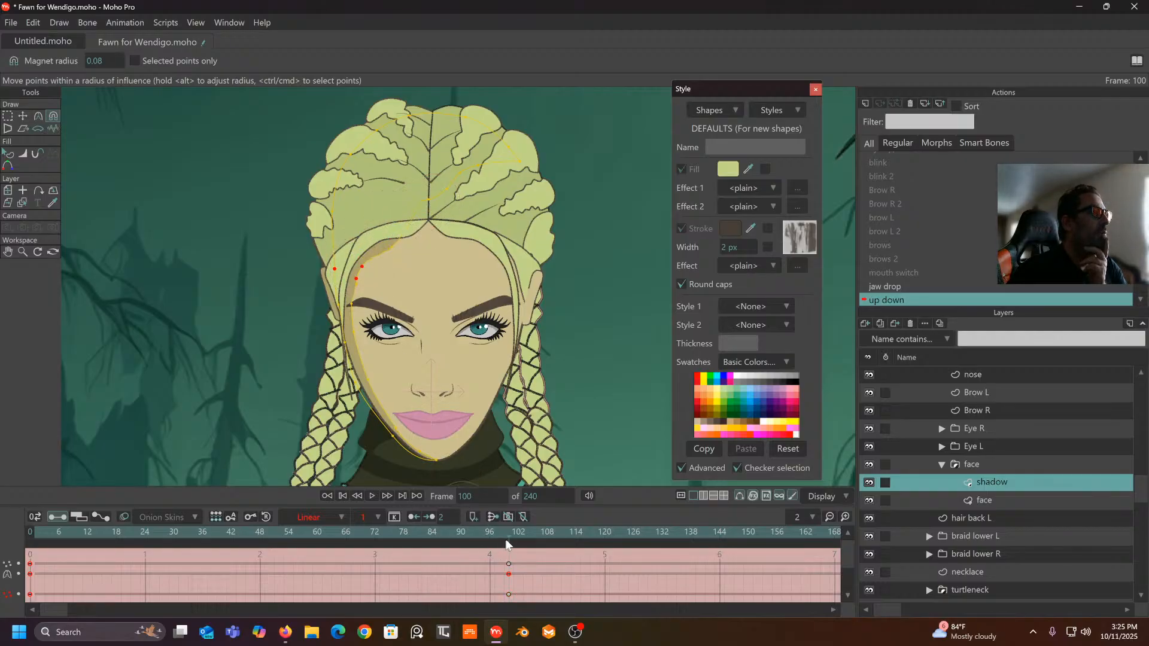
drag(505, 541, 509, 577)
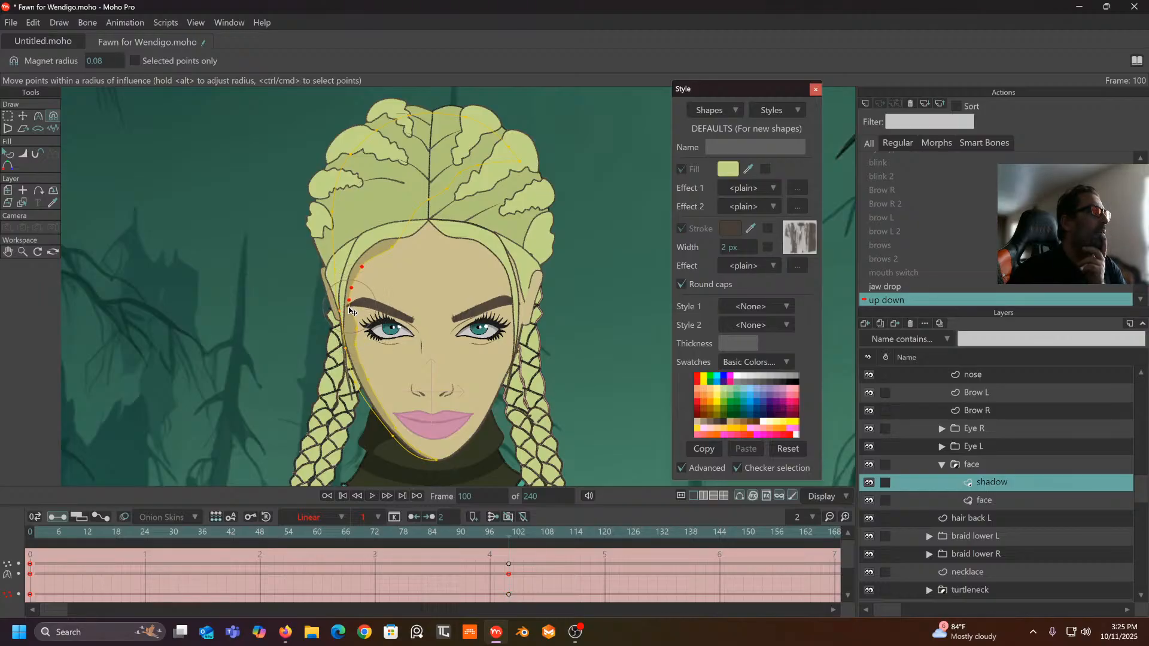
mouse_move(511, 532)
mouse_down()
mouse_move(405, 531)
mouse_move(287, 473)
mouse_move(148, 484)
mouse_move(453, 467)
mouse_move(318, 469)
mouse_move(429, 458)
mouse_move(509, 515)
mouse_up()
- Pull the shadow's top edge down to the hairline, shift the parting apex left, and compare frames 36 and 100
drag(435, 202, 435, 245)
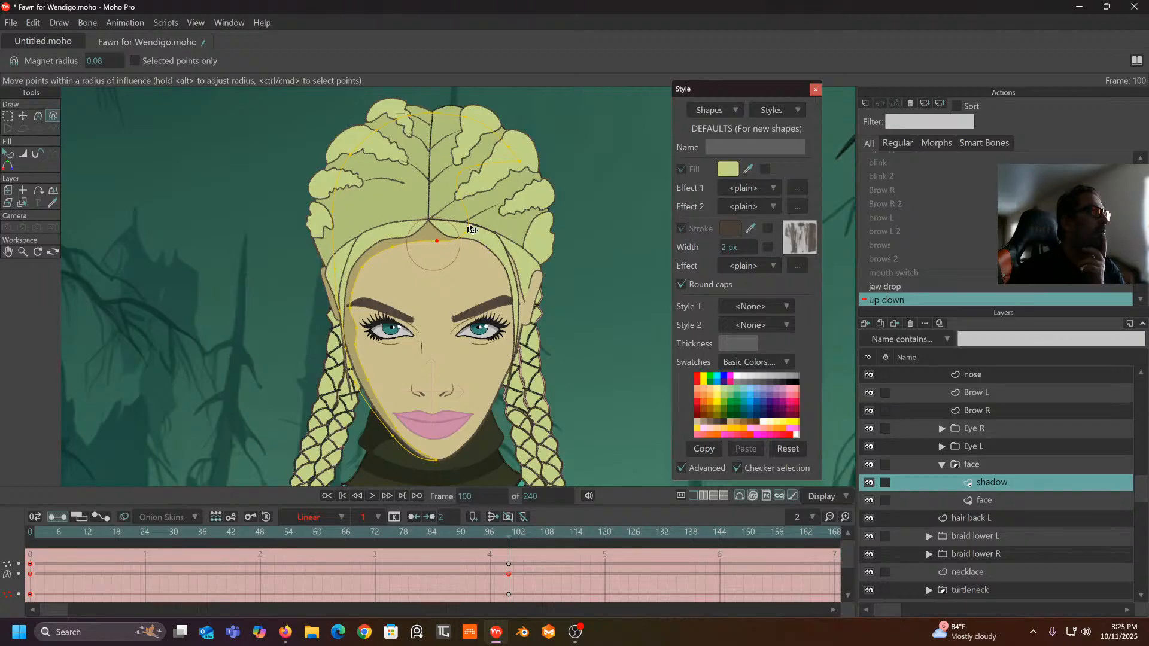
drag(458, 190, 467, 249)
click(428, 241)
drag(428, 242, 411, 244)
click(37, 116)
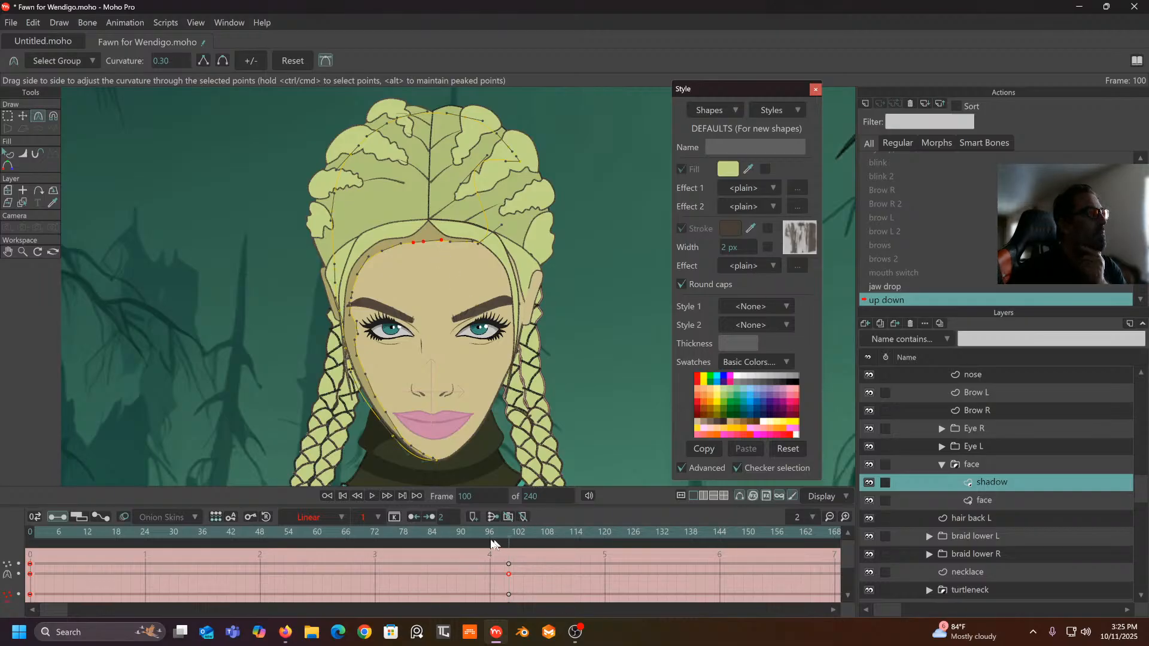
click(7, 115)
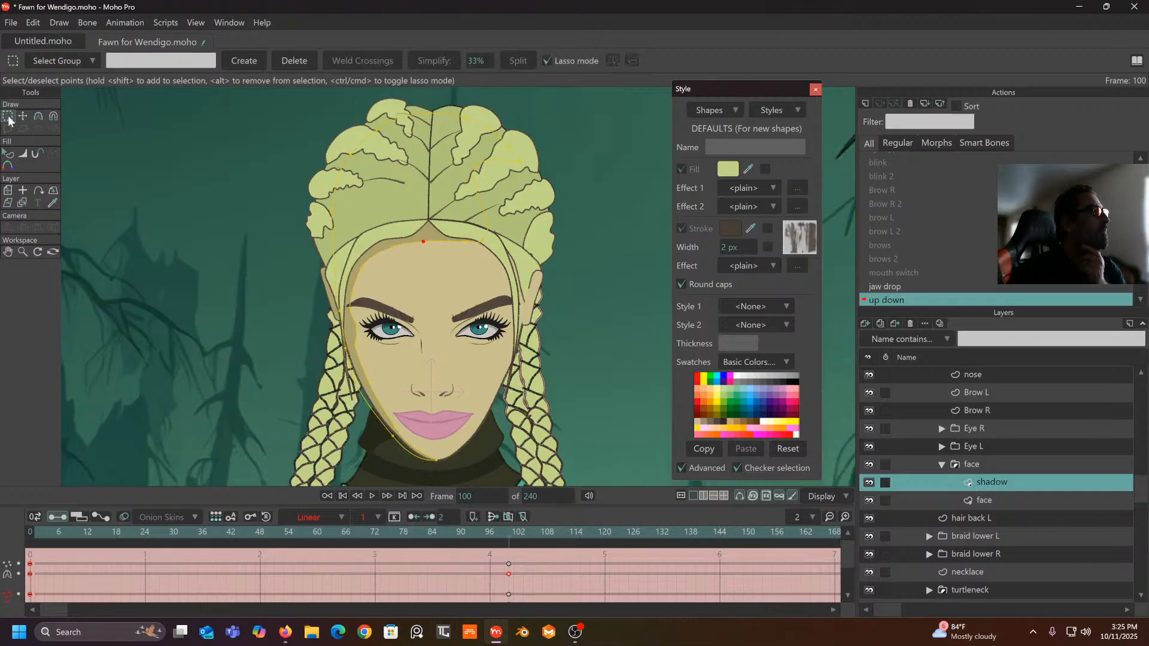
drag(504, 531, 203, 532)
drag(308, 539, 1, 596)
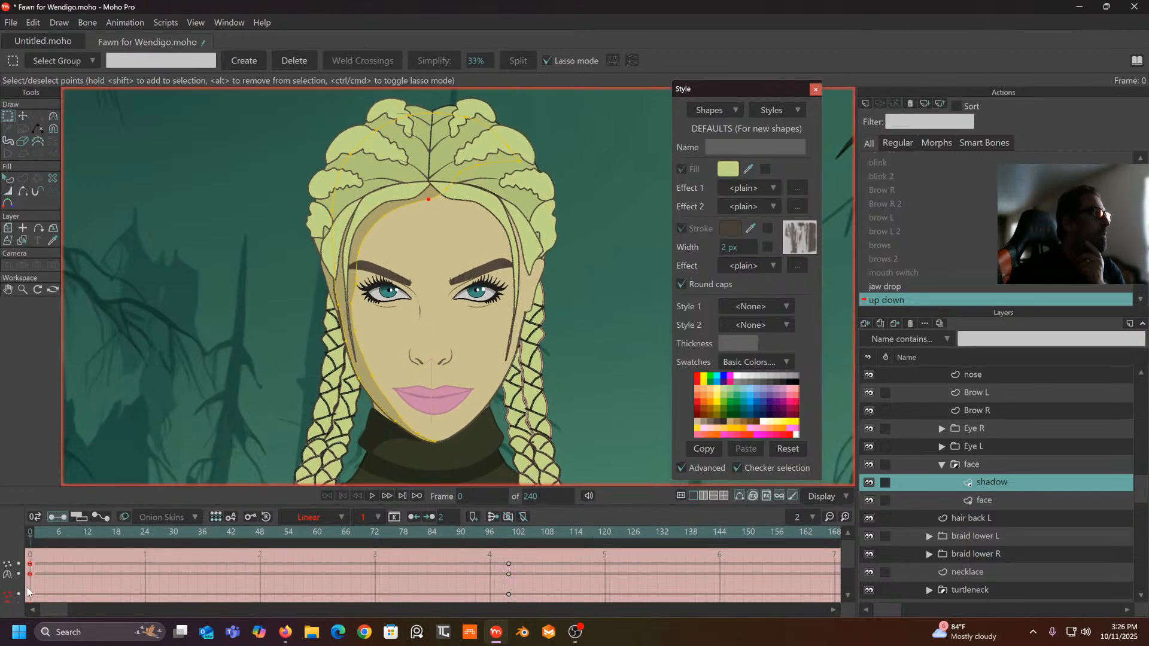
- With the Magnet tool, pull the shadow outline points beside the brow and eye into place
scroll(260, 326, up, 3)
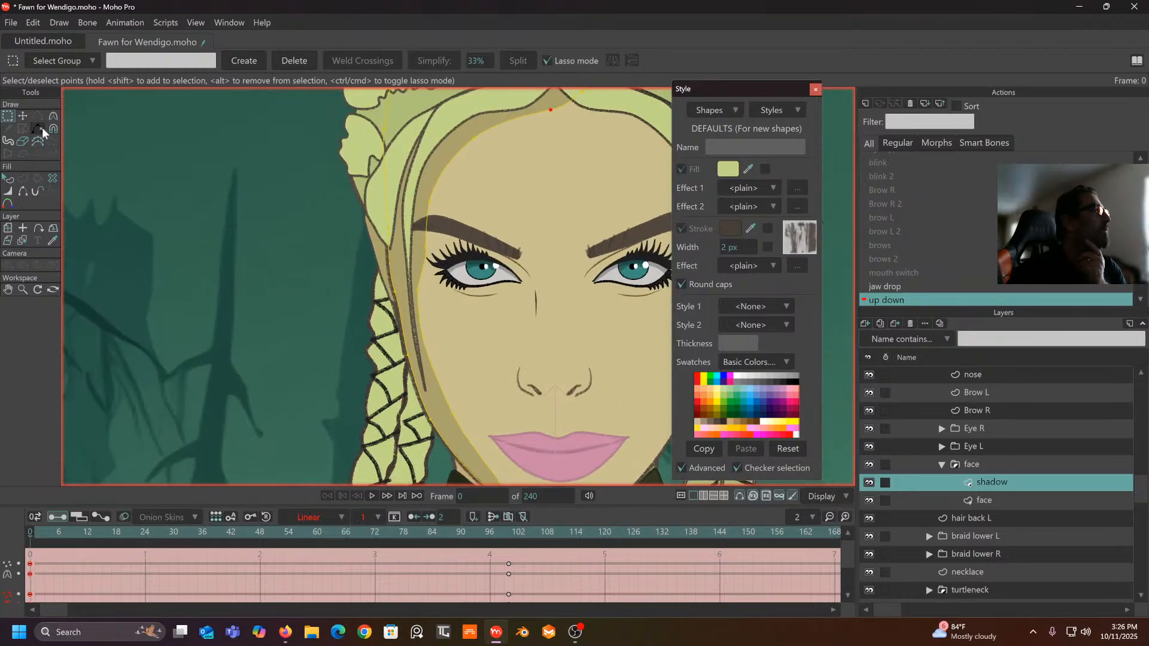
click(24, 117)
click(52, 127)
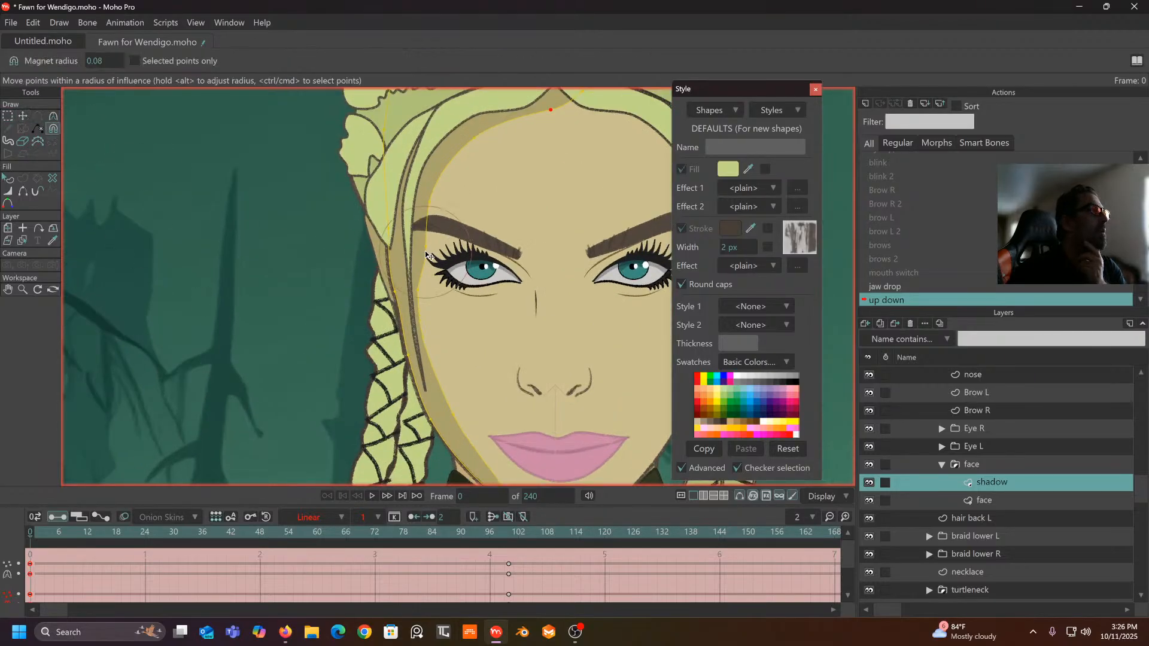
drag(426, 243, 421, 242)
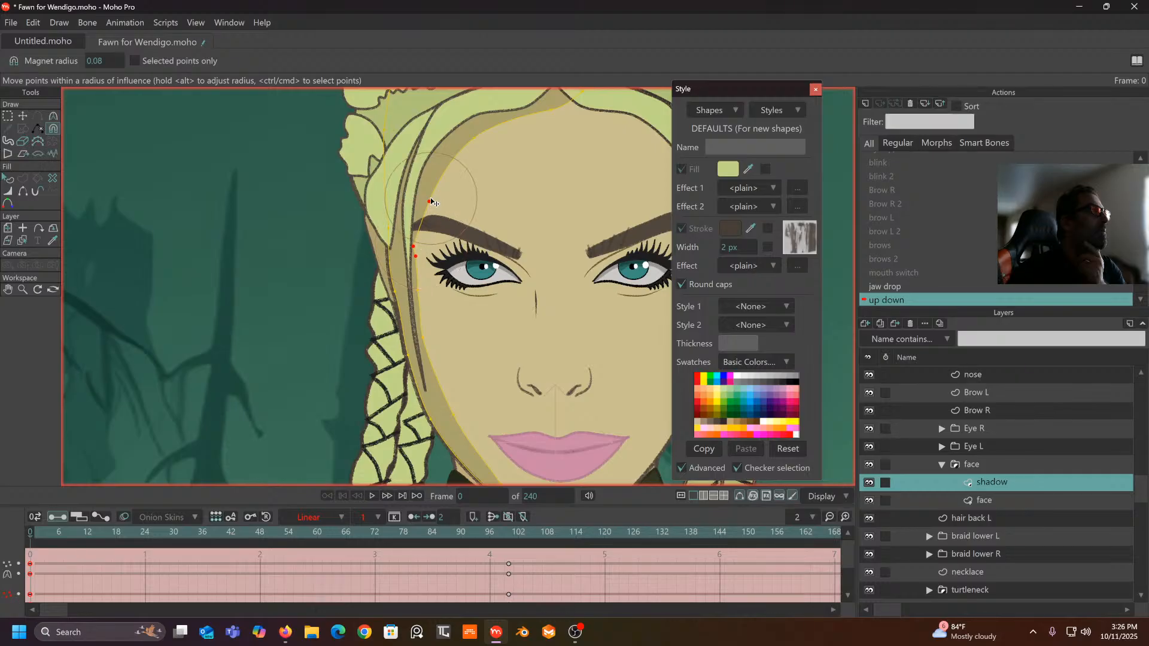
drag(431, 191, 424, 188)
drag(415, 232, 419, 246)
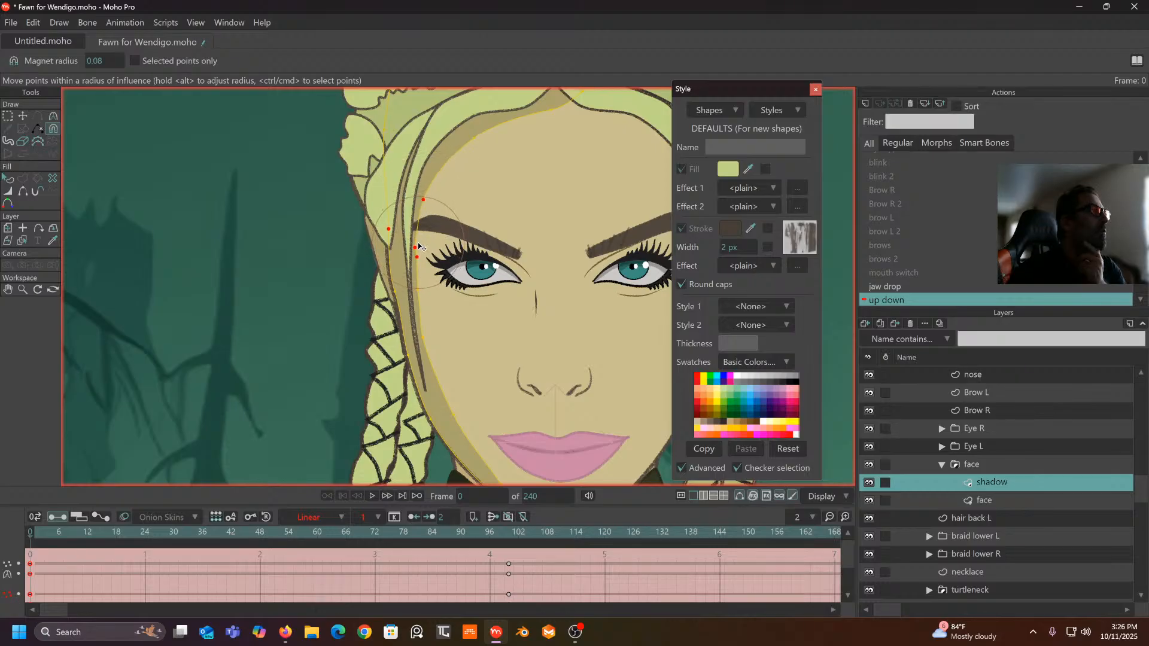
drag(419, 287, 364, 296)
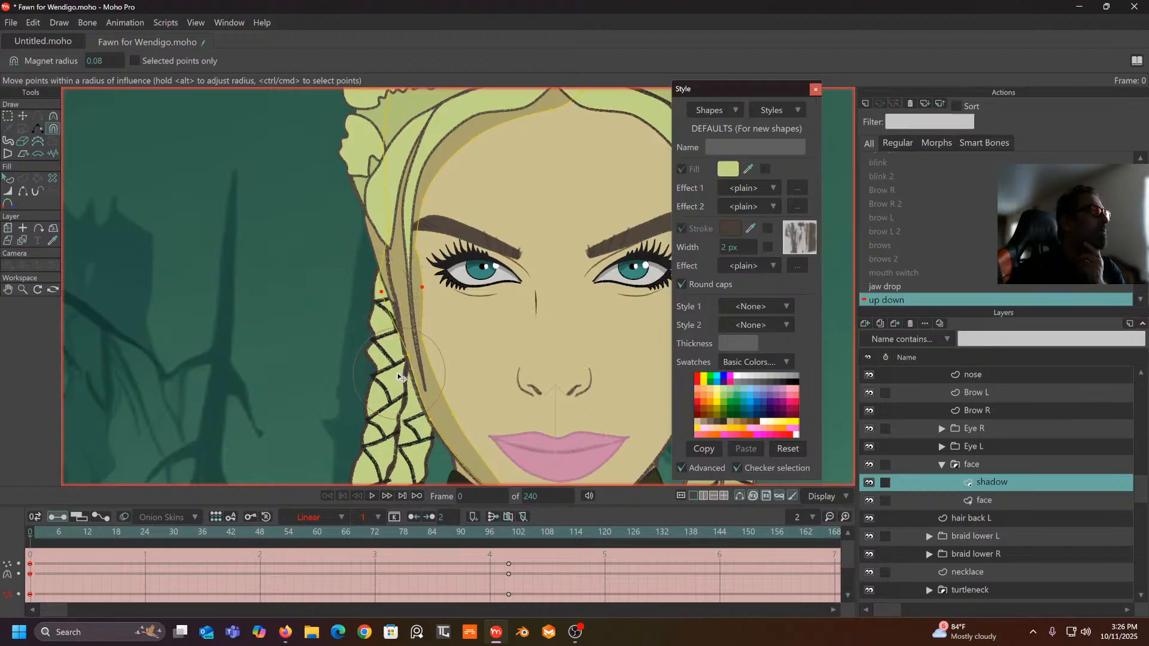
- Drag the shadow outline onto the braid and shift the jaw-shadow points down and right
drag(378, 377, 269, 410)
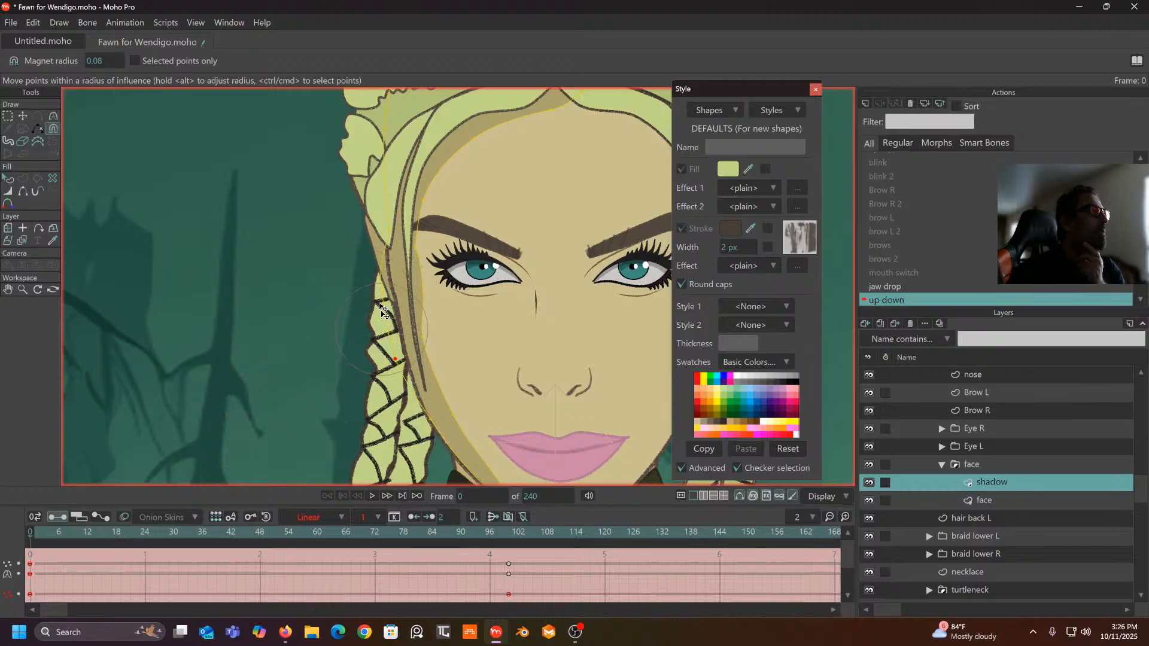
drag(382, 305, 362, 215)
drag(396, 348, 373, 370)
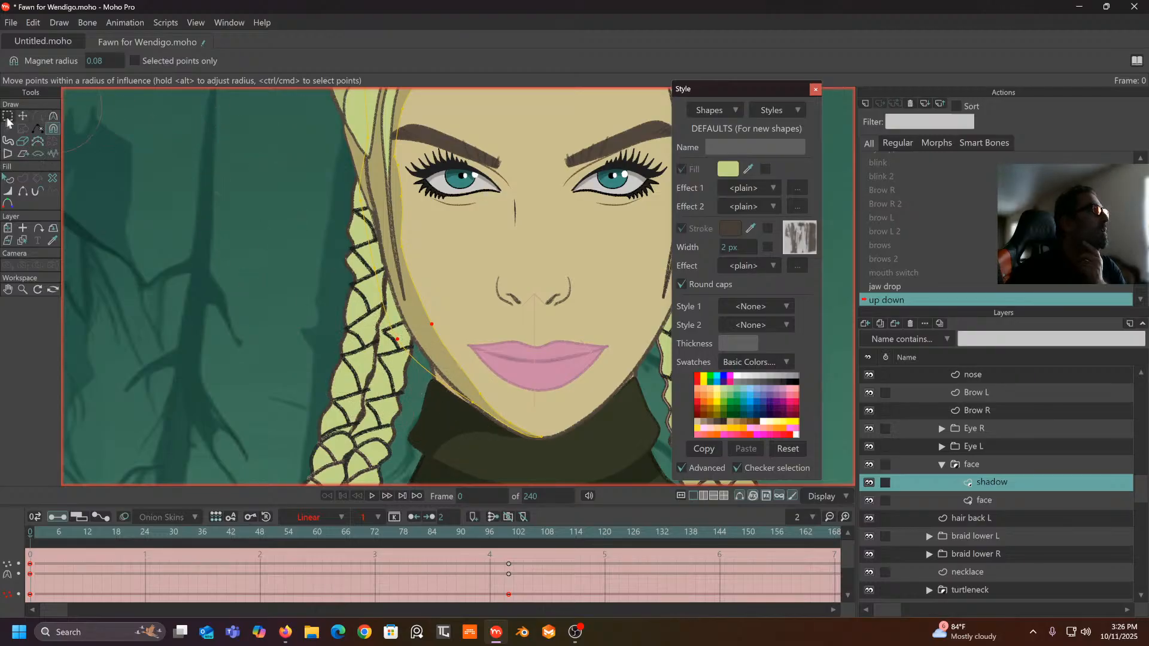
click(23, 116)
drag(468, 403, 472, 408)
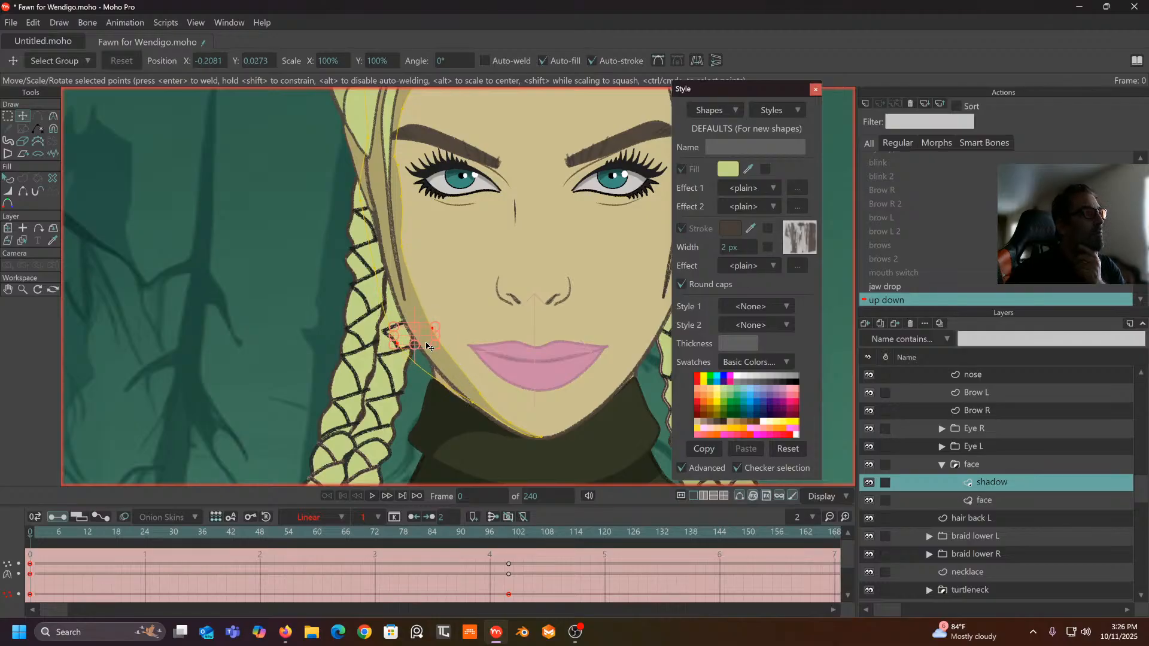
drag(429, 346, 428, 342)
drag(417, 402, 496, 434)
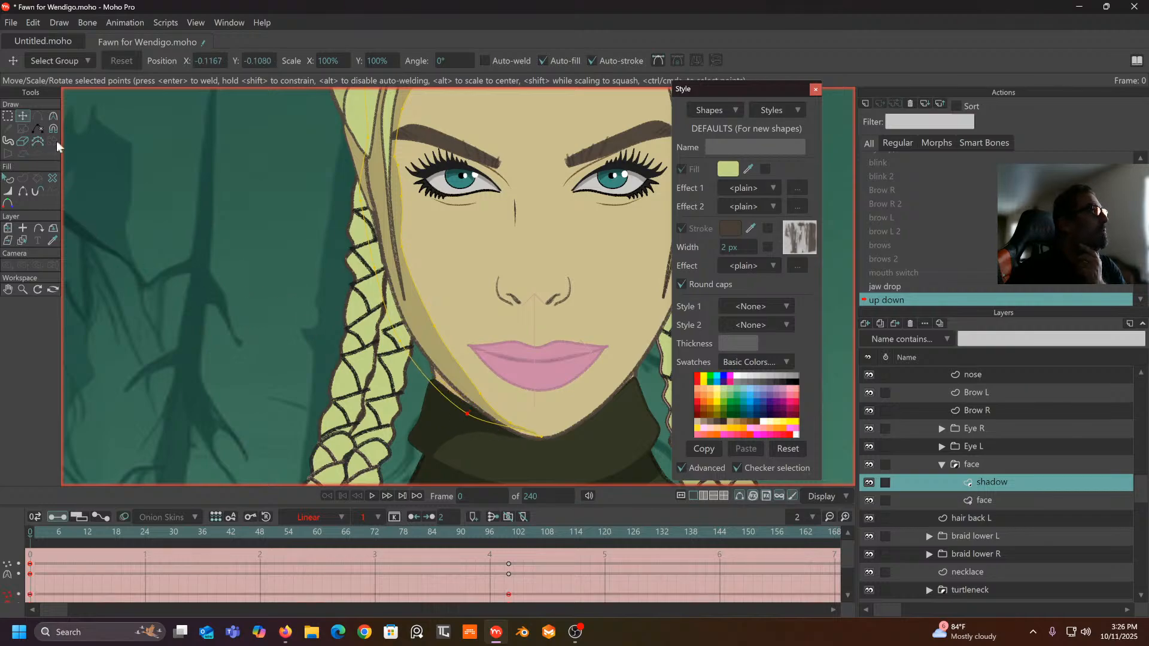
- Adjust the chin point's curvature, then scrub the up down action to verify the shadow
click(54, 117)
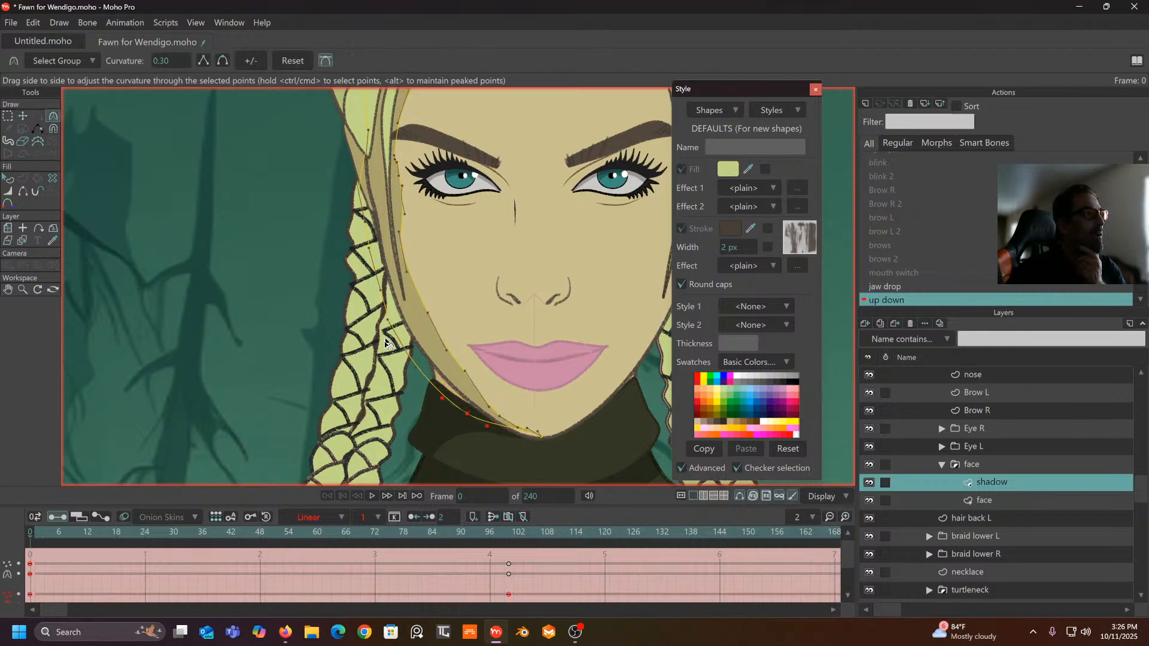
click(535, 433)
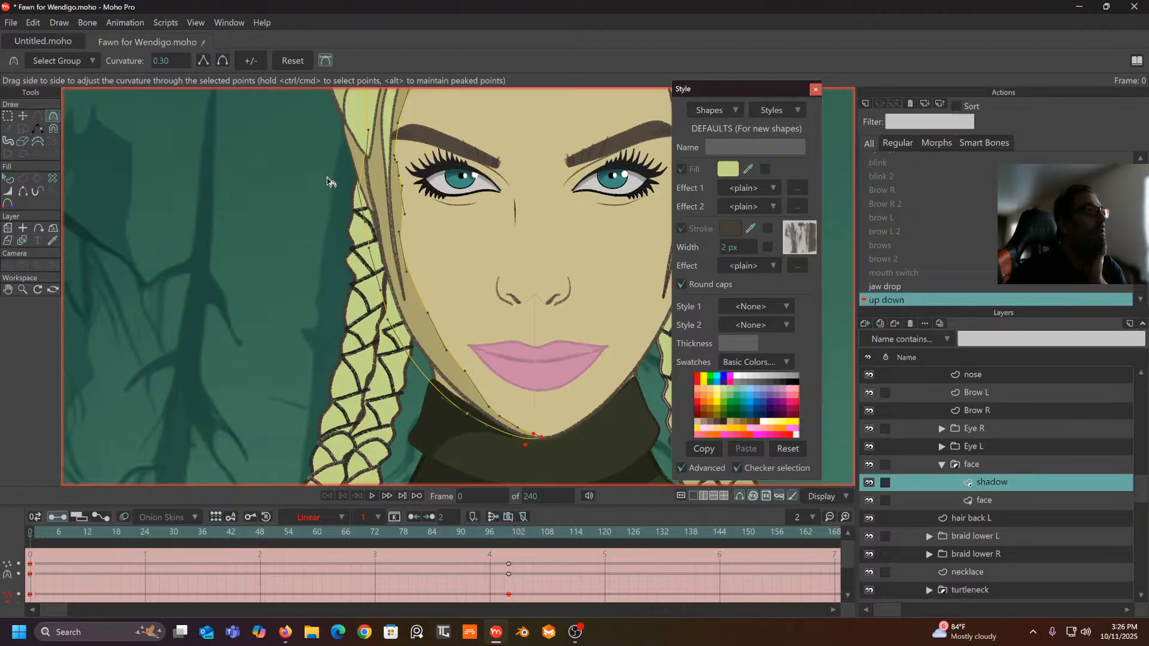
drag(329, 179, 228, 254)
drag(276, 216, 259, 243)
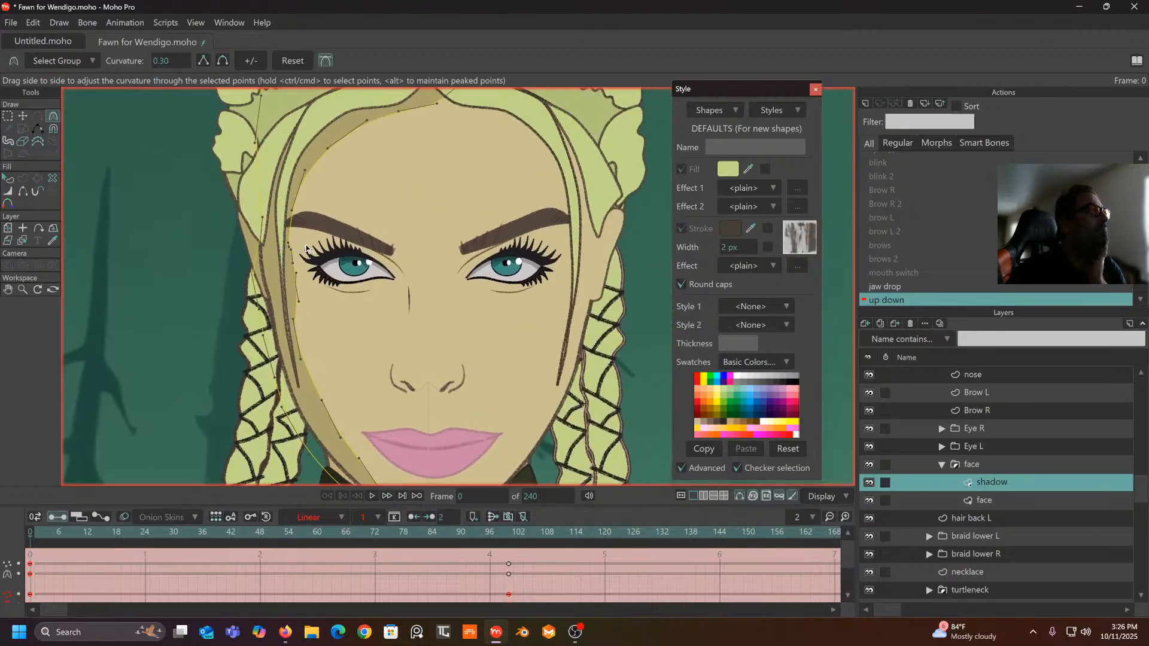
scroll(306, 249, down, 3)
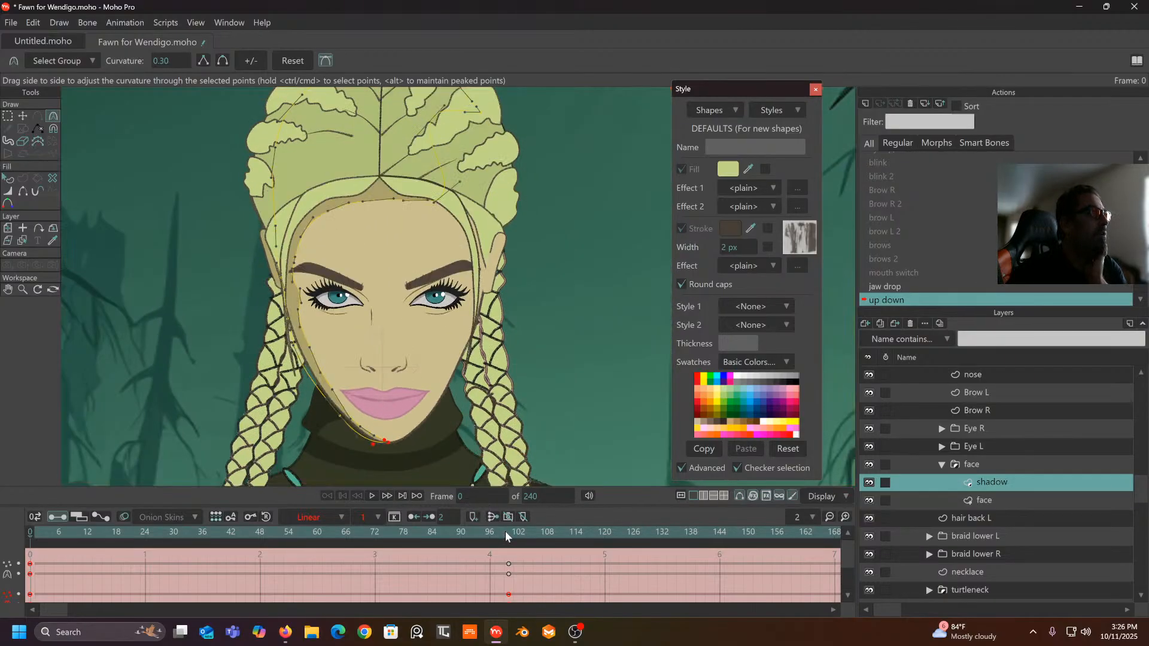
drag(506, 533, 19, 548)
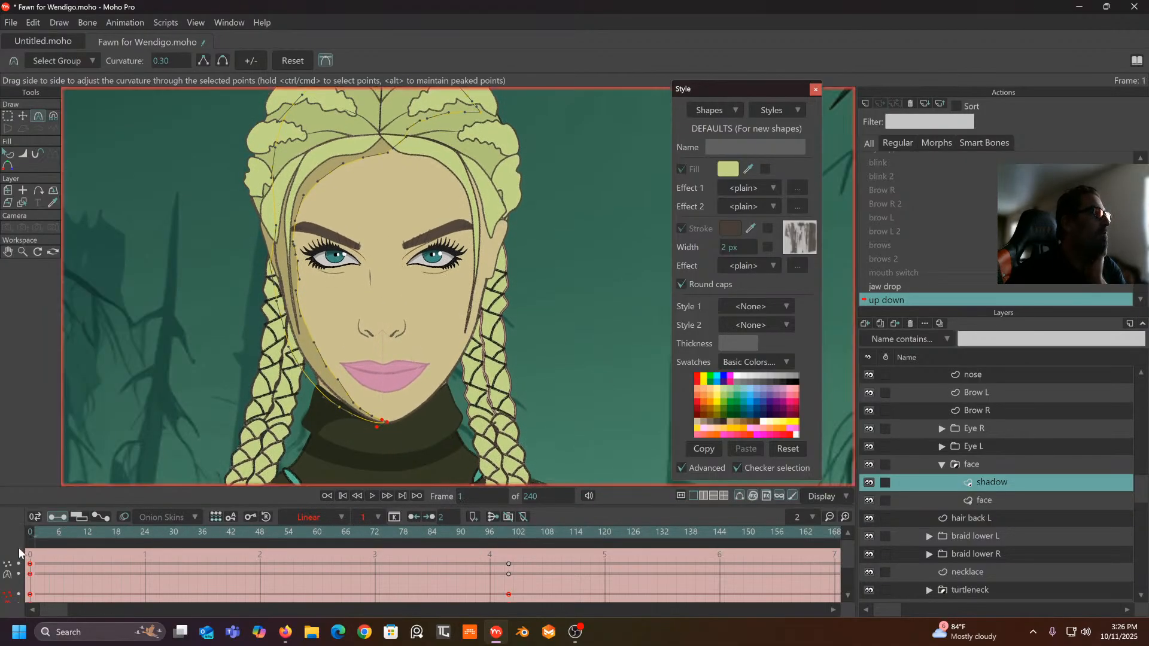
click(24, 116)
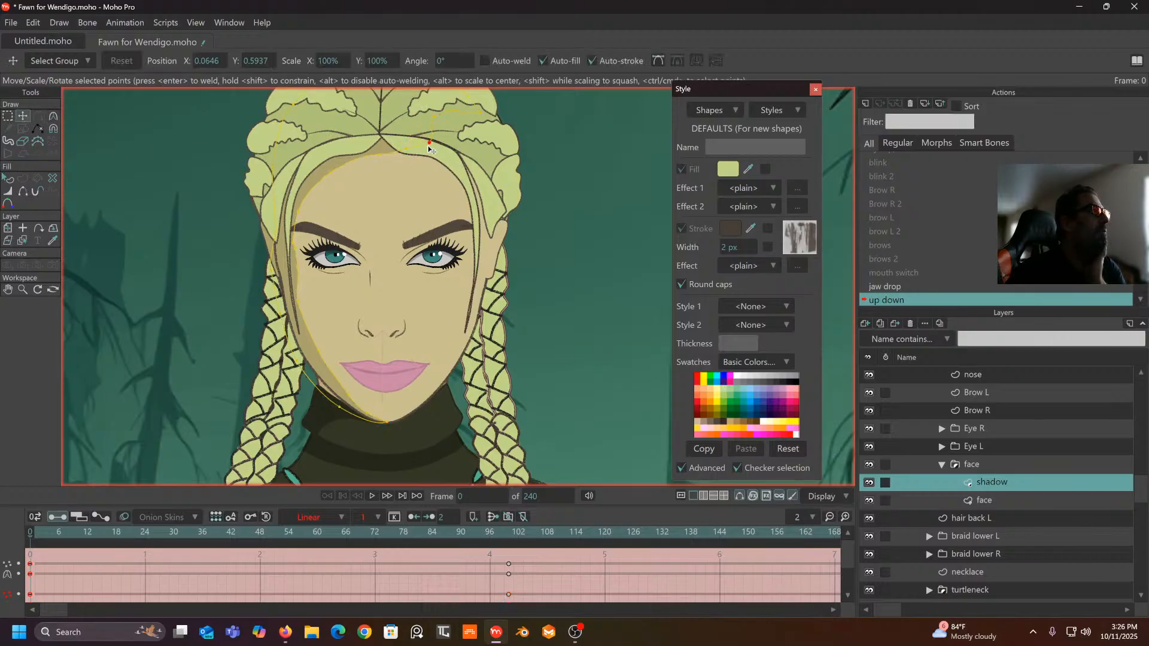
drag(55, 543, 88, 529)
drag(1, 537, 512, 564)
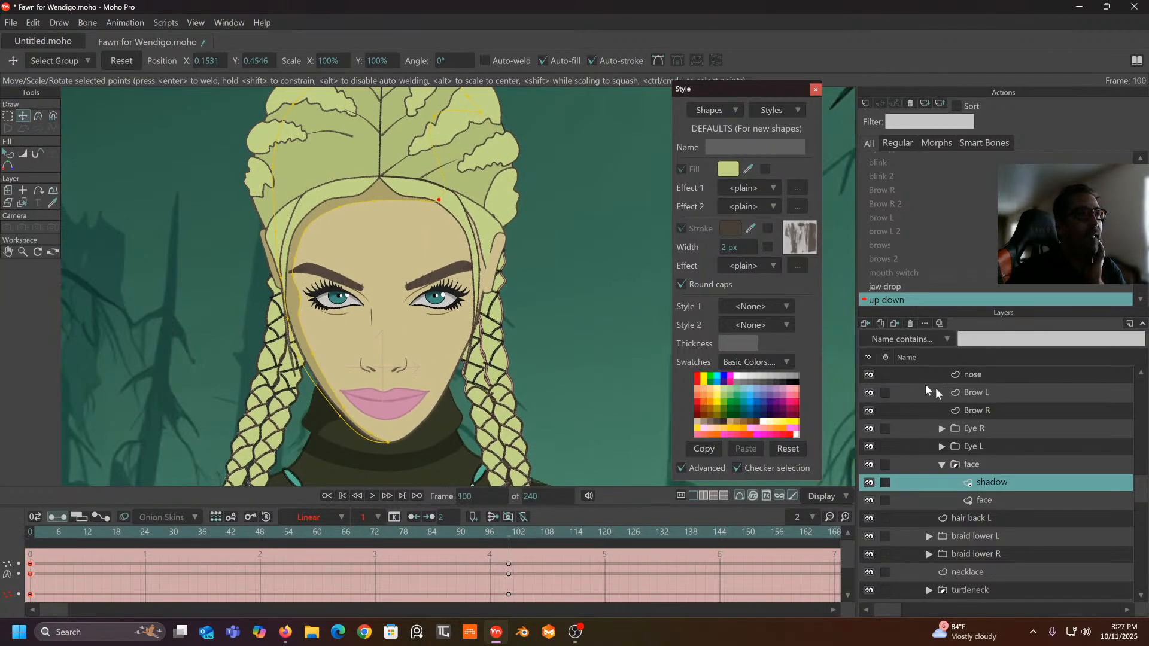
scroll(971, 381, up, 5)
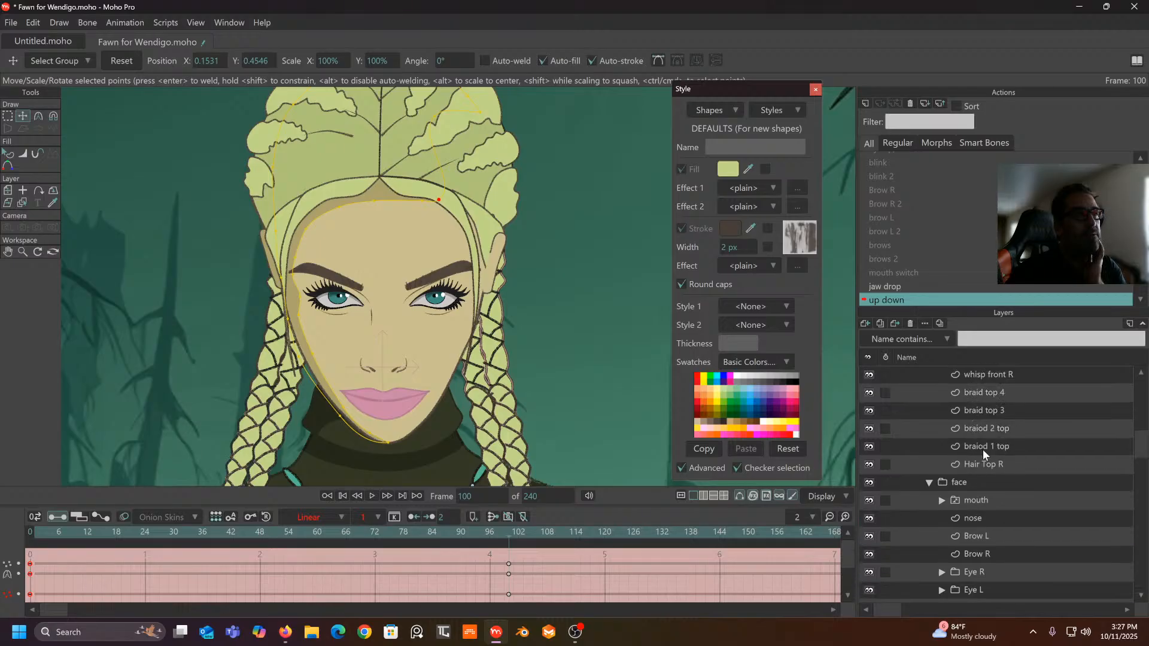
- Select the lines 2 layer, center the hair in view, and return to frame 100
click(980, 450)
drag(620, 267, 650, 323)
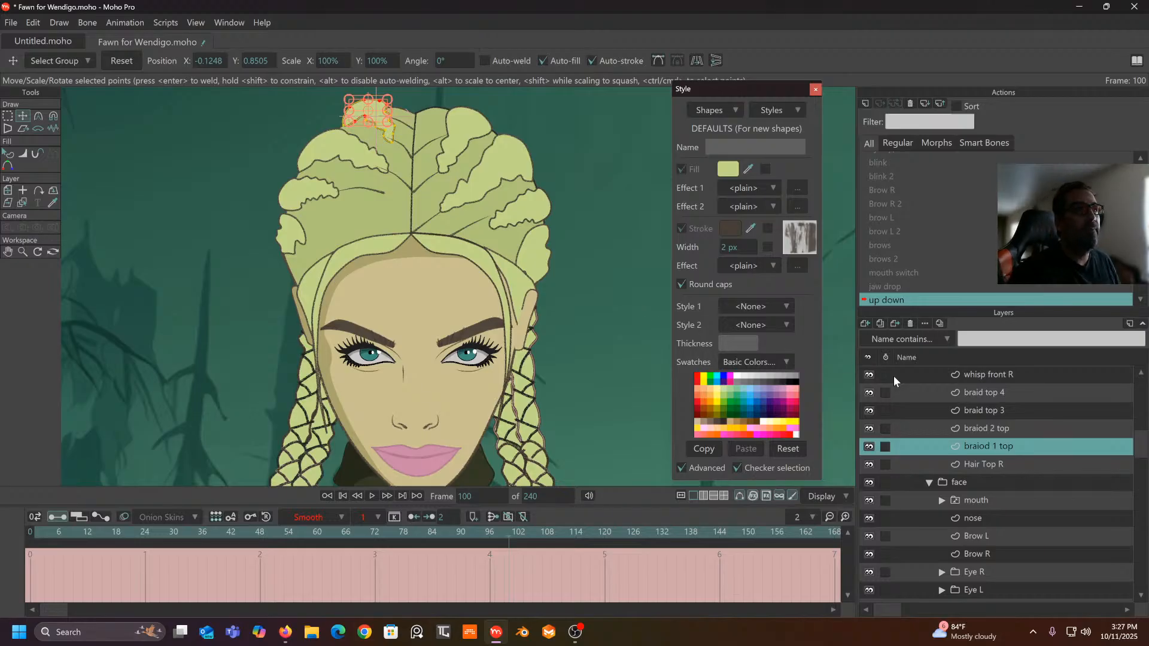
scroll(986, 408, up, 1)
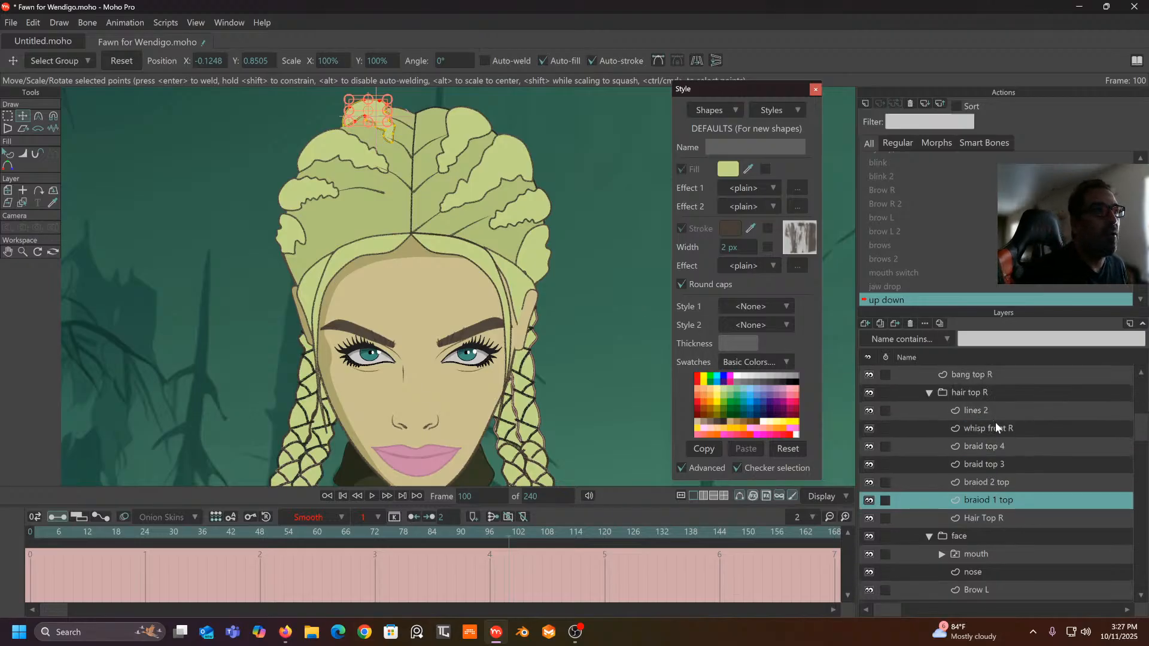
click(987, 409)
drag(474, 256, 496, 270)
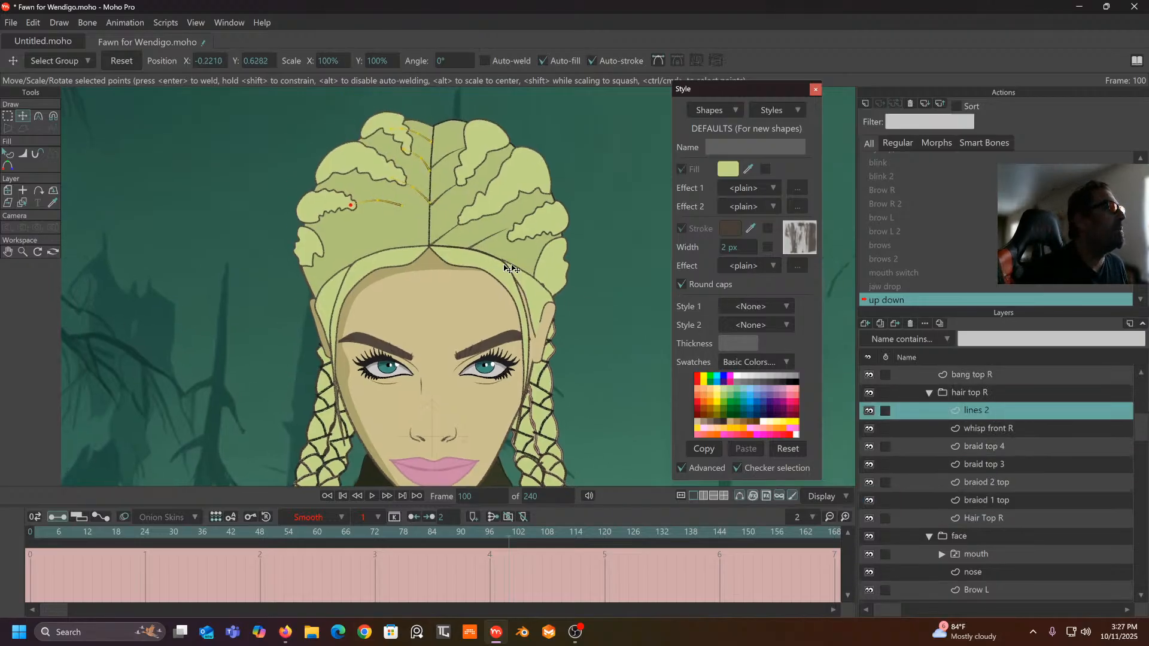
drag(508, 531, 5, 536)
drag(258, 518, 511, 555)
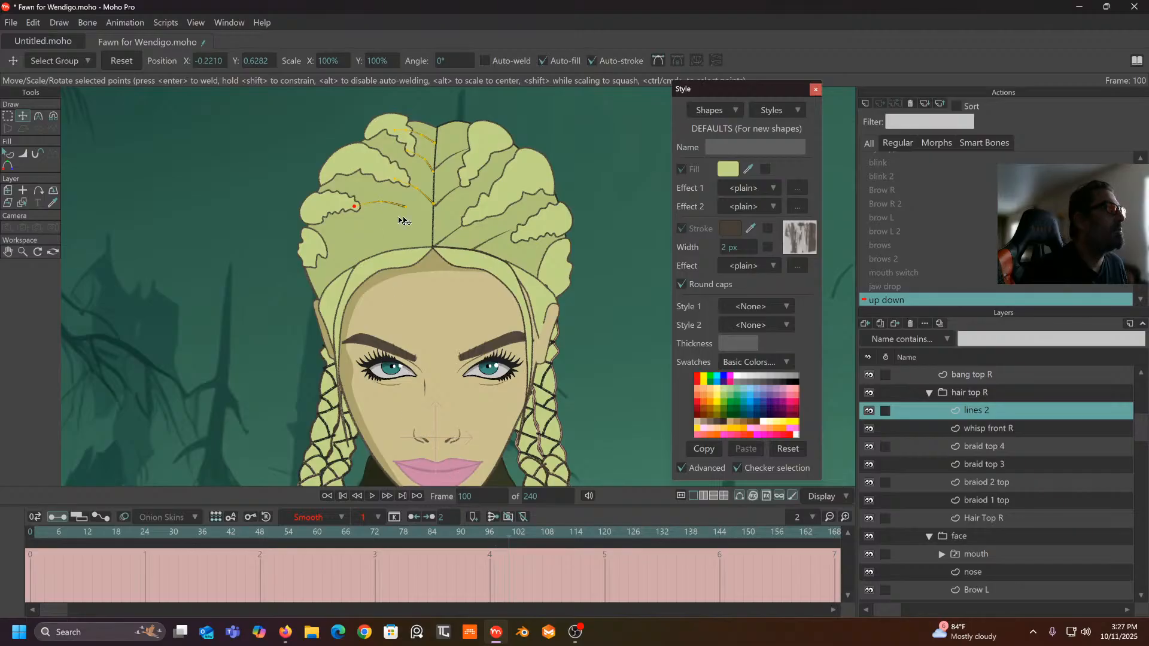
scroll(438, 205, up, 2)
- Move the lines 2 hair line end down to the parting and make its keys Linear
drag(436, 195, 435, 261)
click(410, 176)
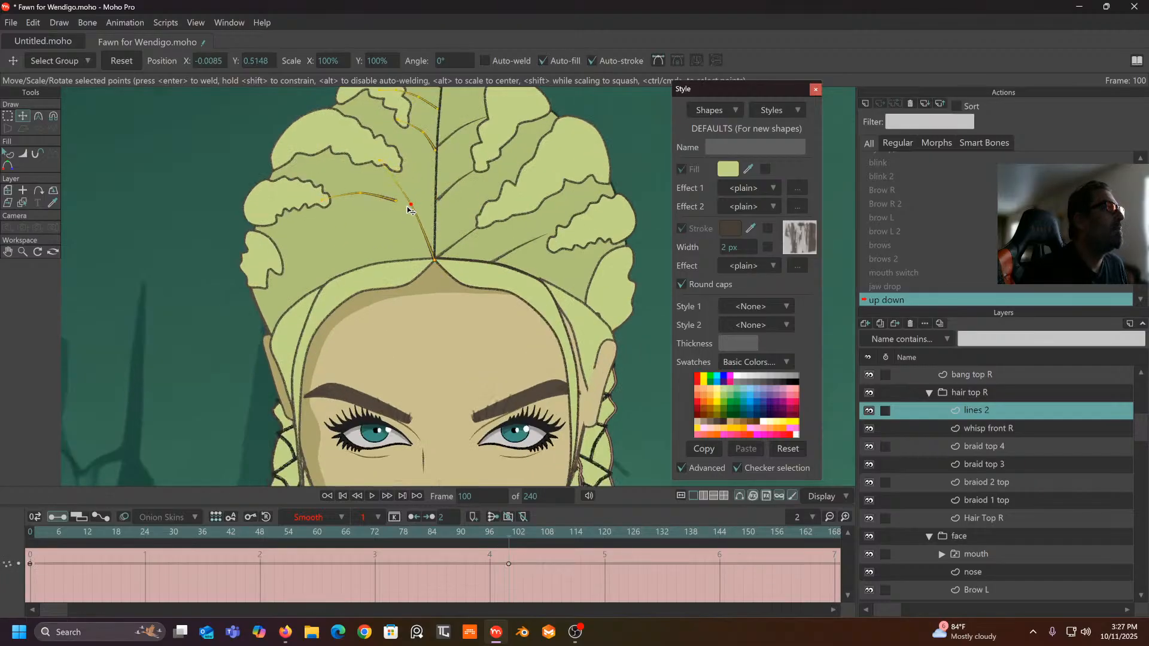
click(410, 232)
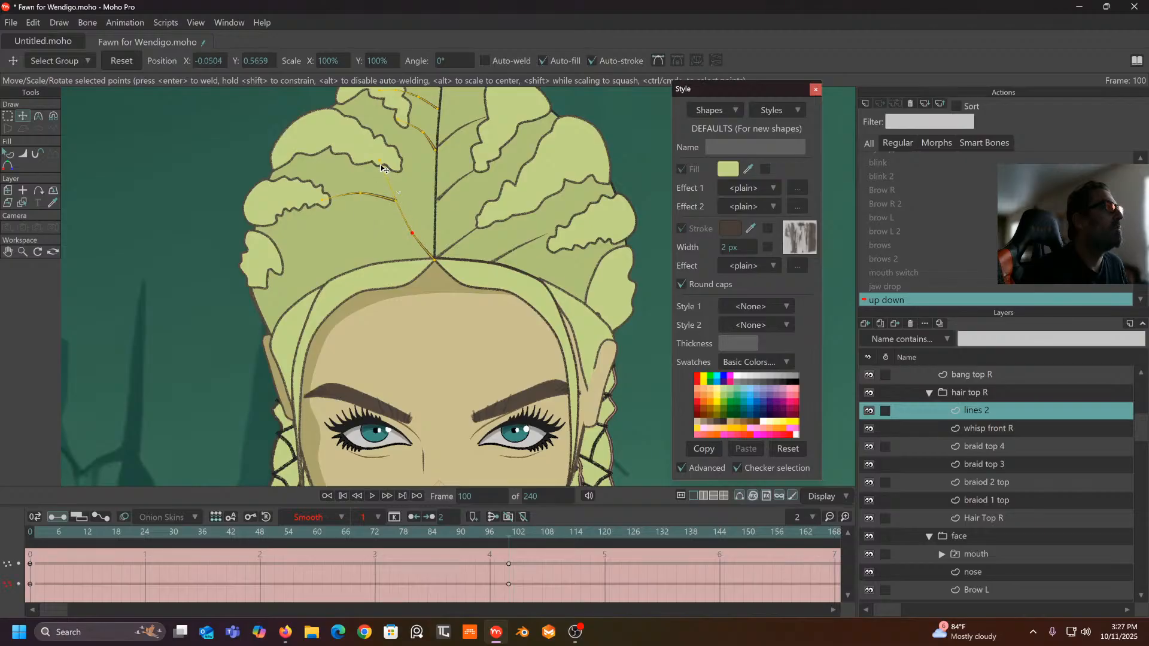
click(373, 187)
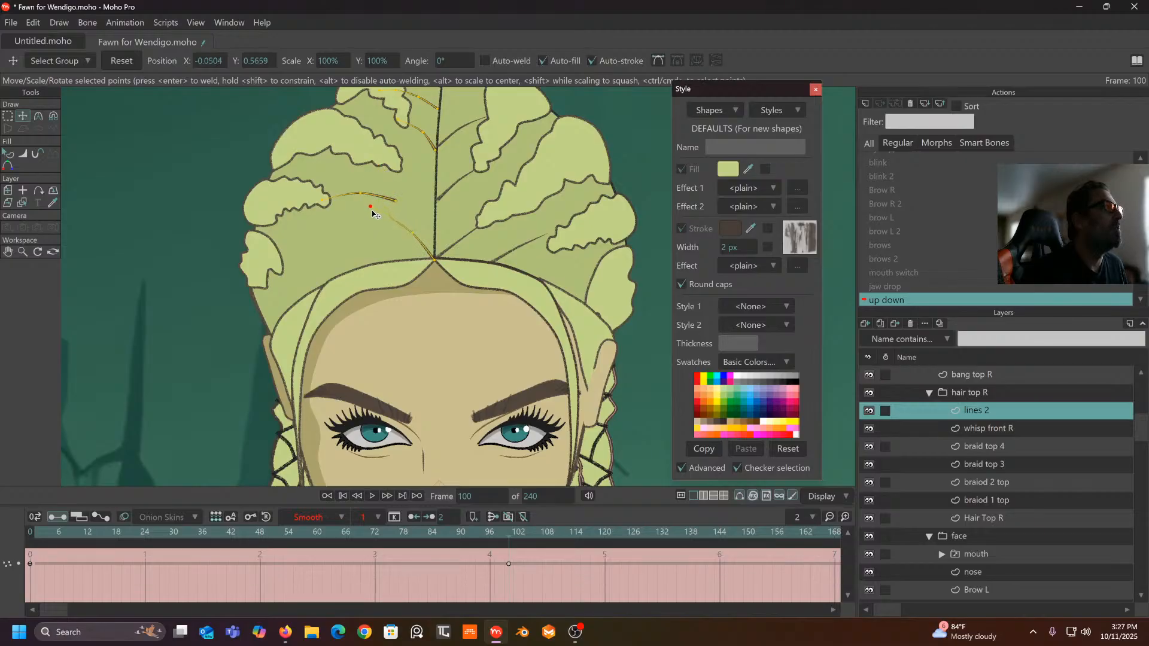
shift+click(411, 228)
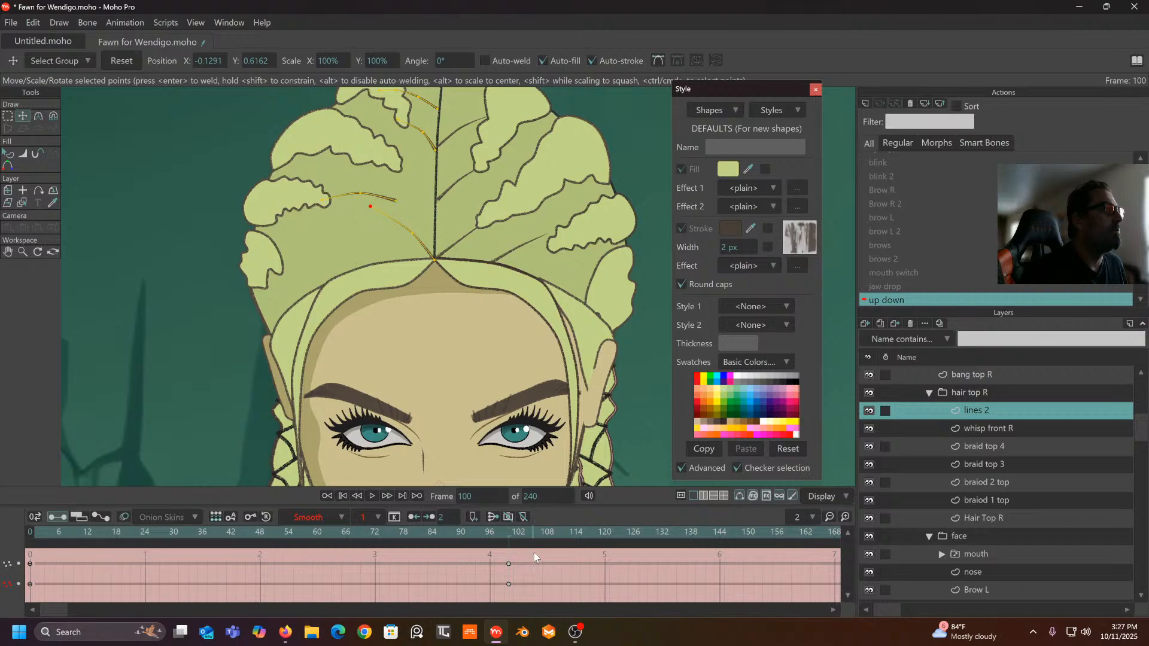
drag(534, 558, 18, 607)
click(314, 517)
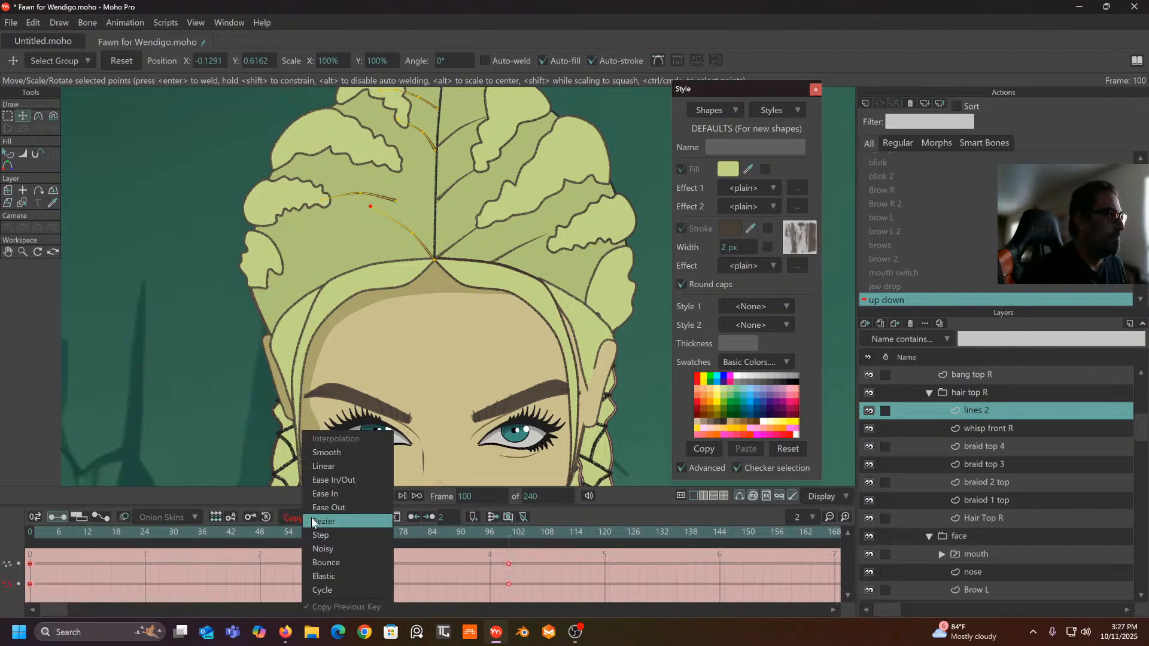
click(328, 466)
drag(501, 535, 219, 553)
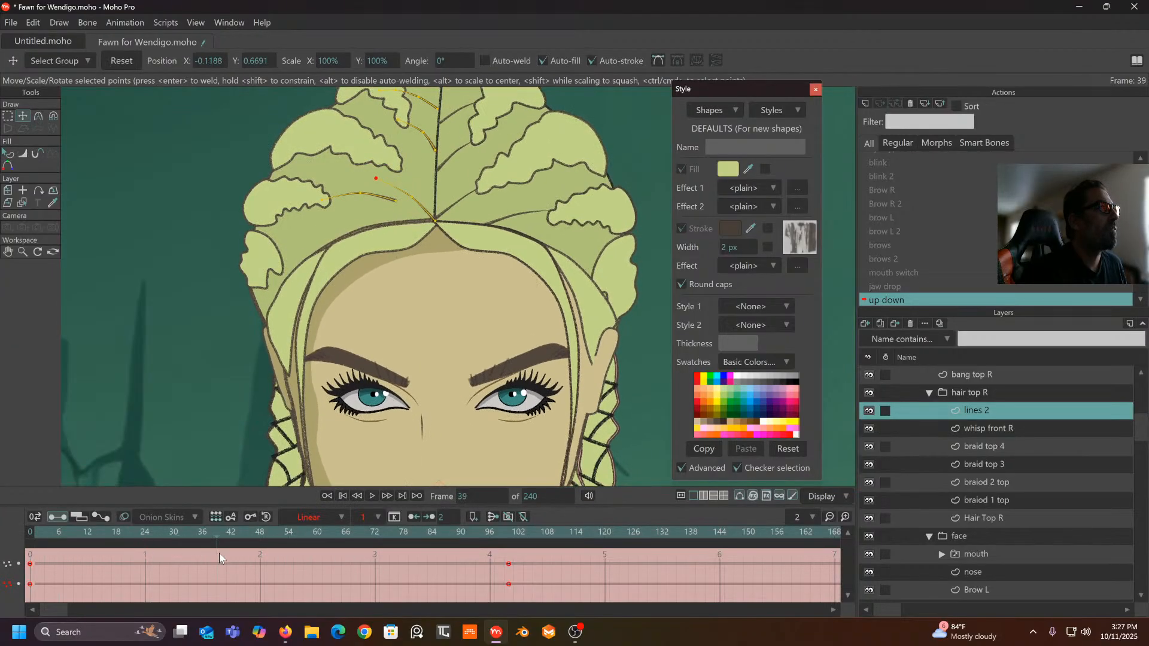
- Set the Hair Top R layer's keys to Linear interpolation, then reselect lines 2
click(985, 518)
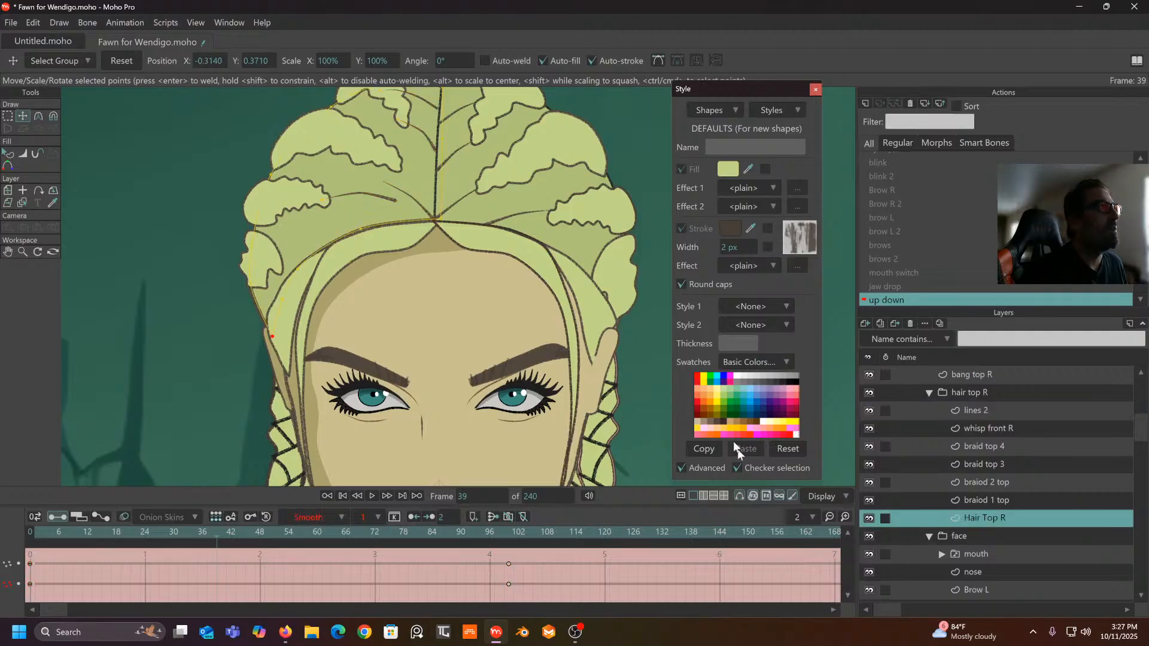
drag(528, 561, 3, 617)
click(343, 515)
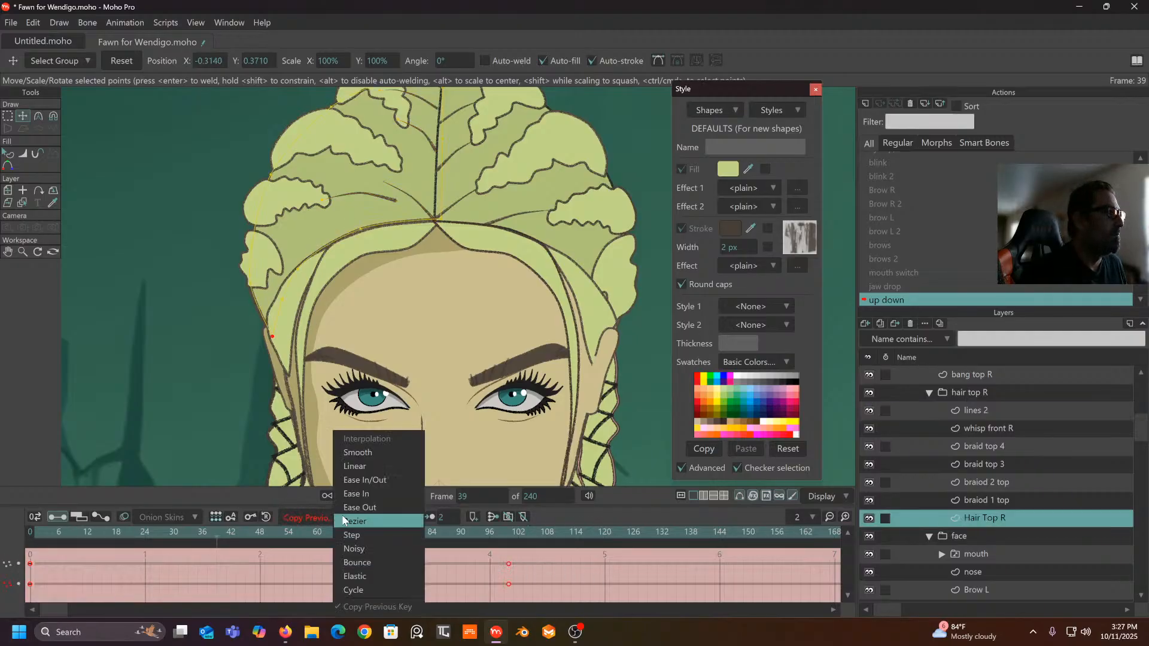
click(351, 468)
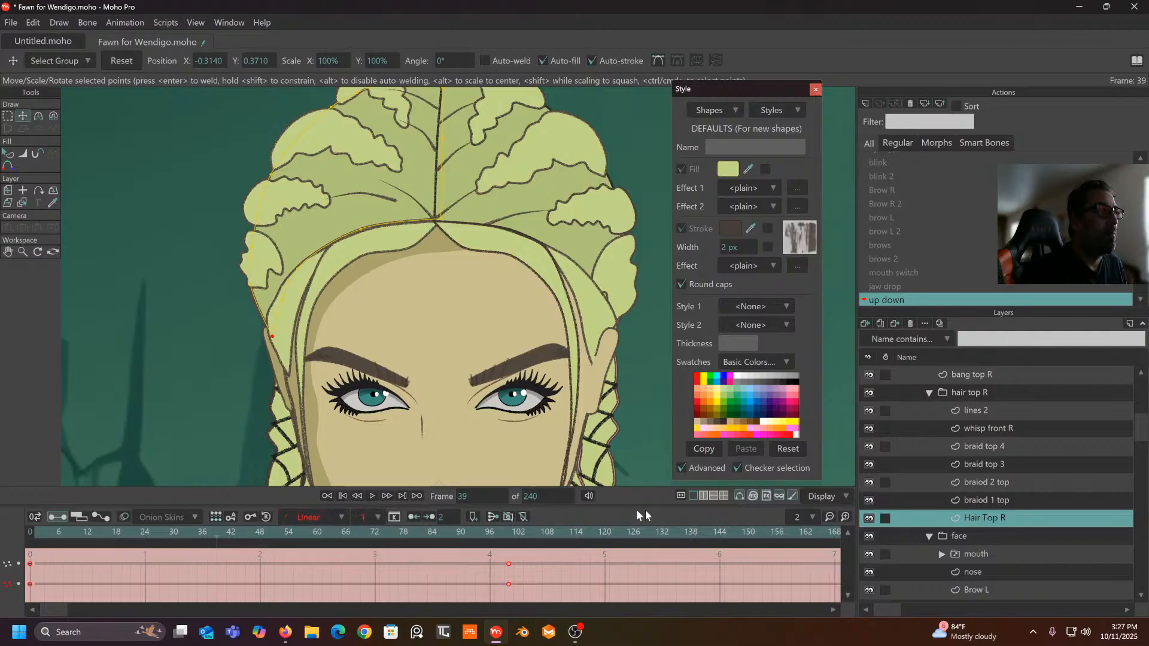
click(982, 409)
drag(508, 541, 513, 597)
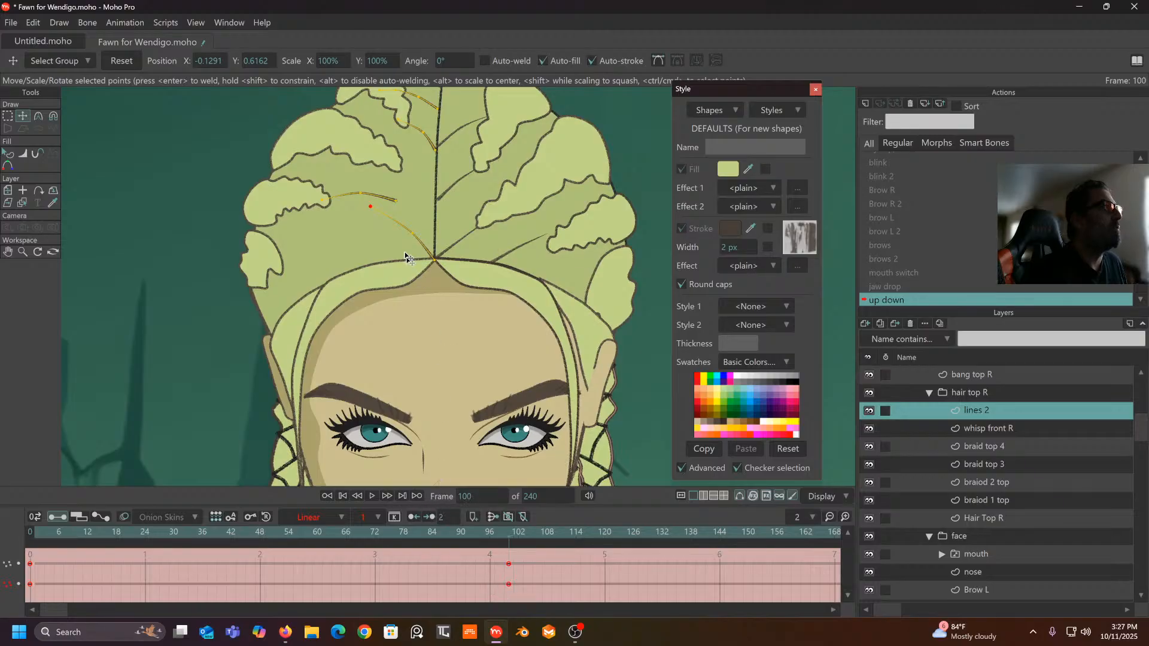
- Pull more lines 2 hair points into place, set their frame-100 keys Linear, and preview
drag(395, 203, 393, 252)
drag(357, 238, 324, 233)
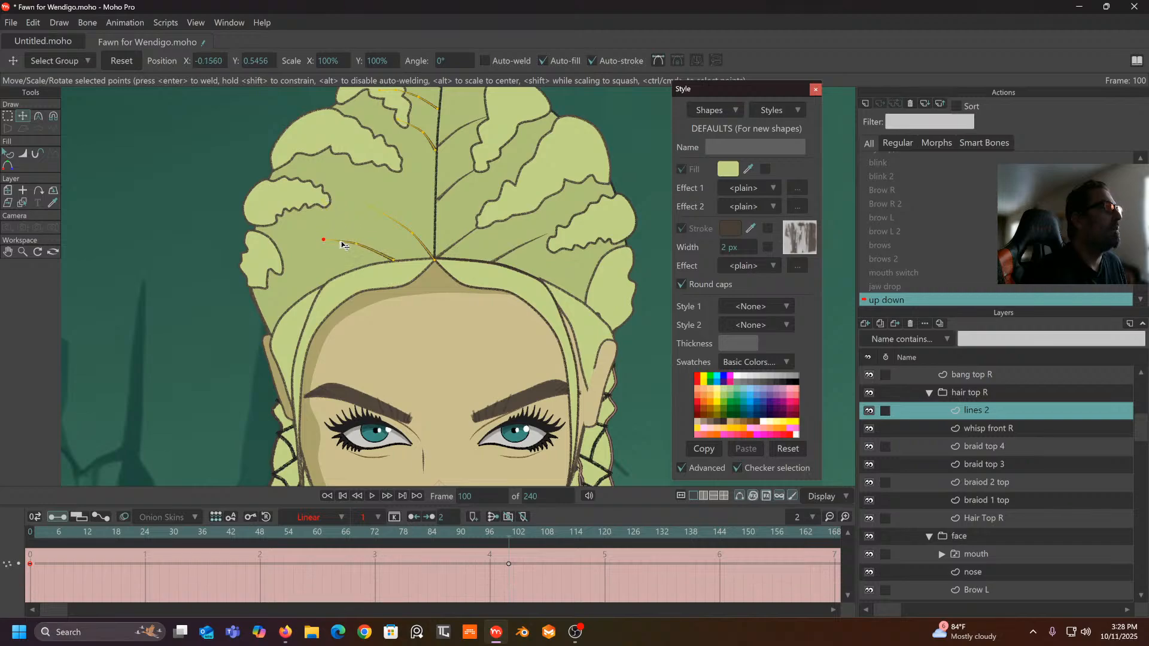
drag(546, 559, 9, 620)
click(345, 519)
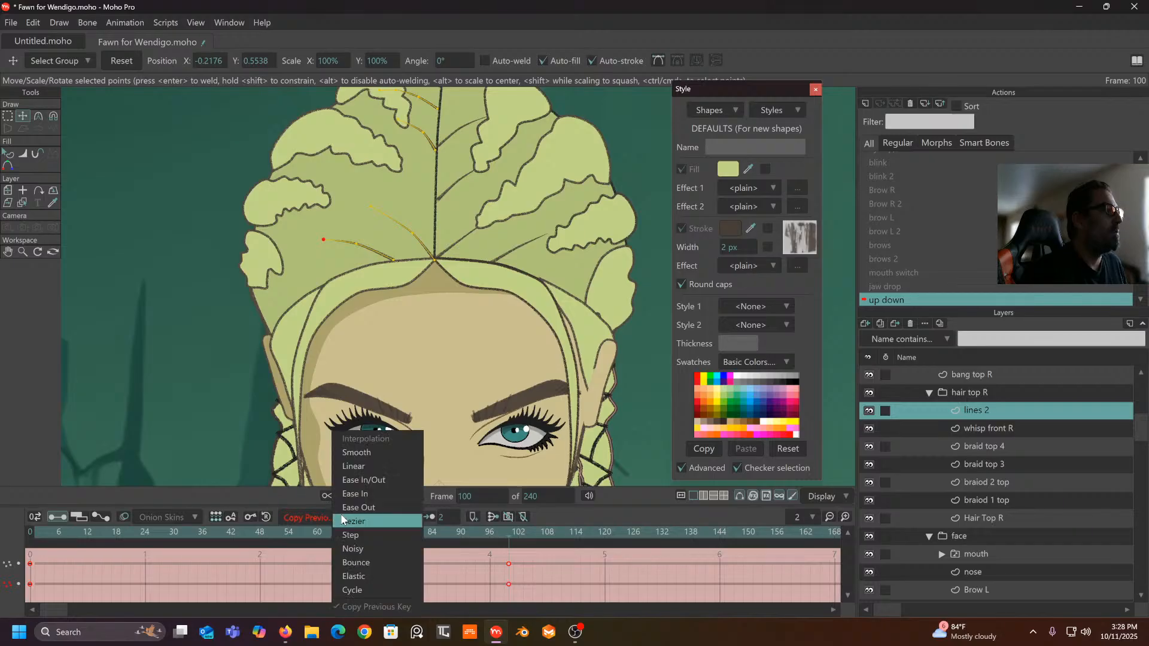
click(353, 469)
drag(510, 543, 537, 572)
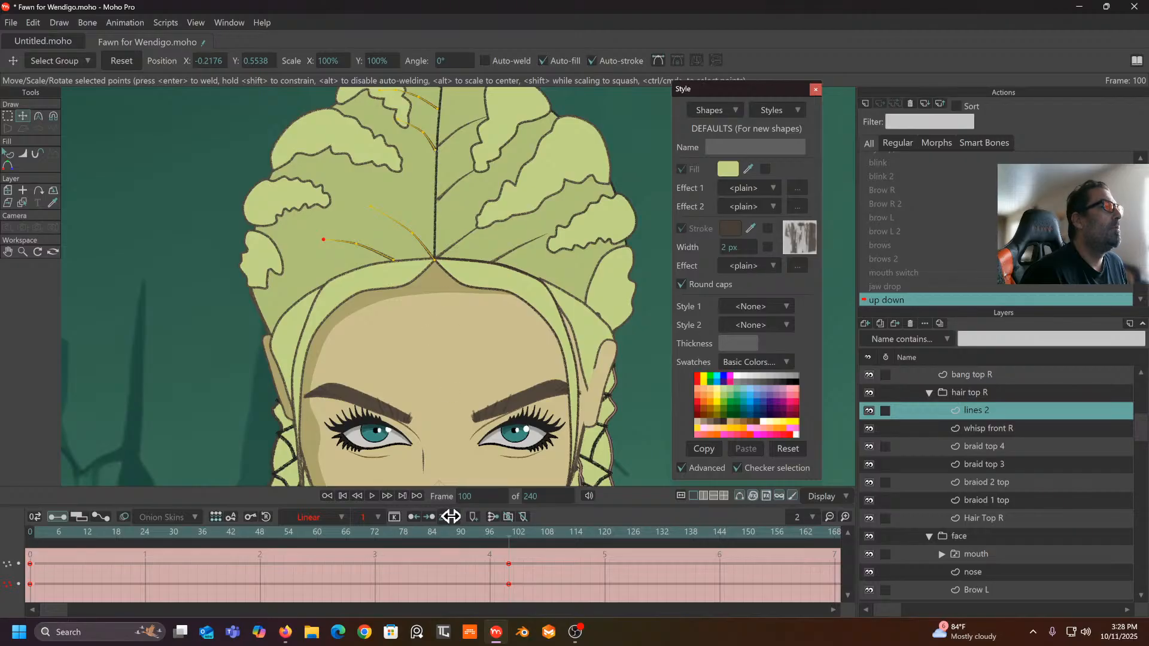
drag(504, 525, 509, 616)
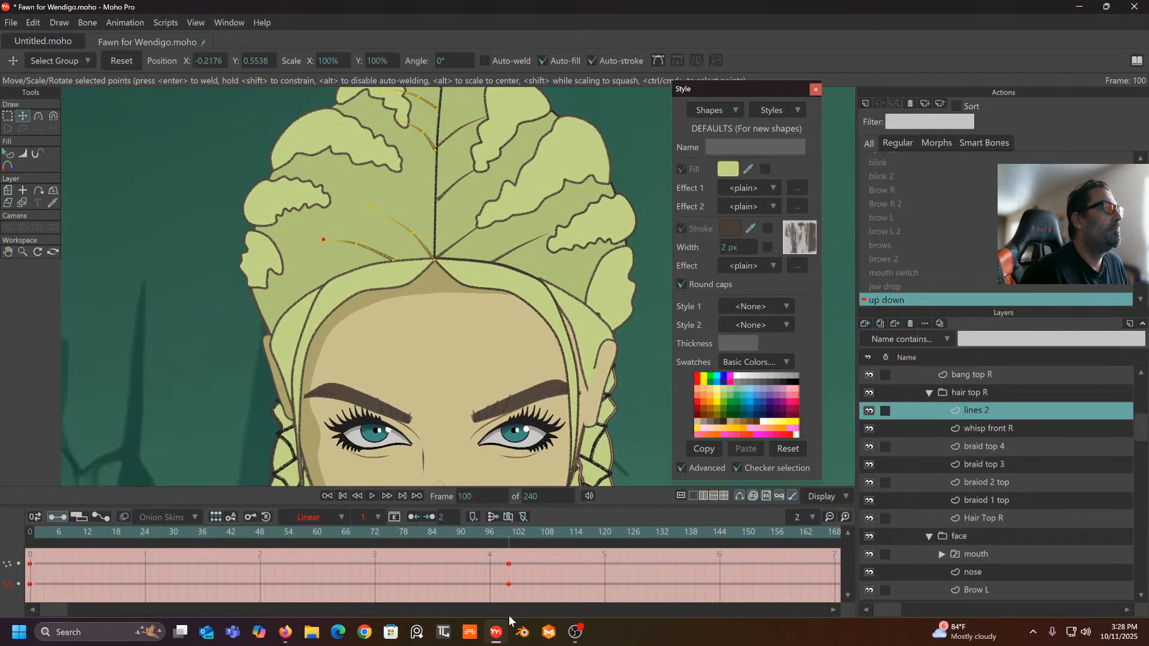
- Select the top hair line points in lines 2 and move them down toward the parting
click(9, 117)
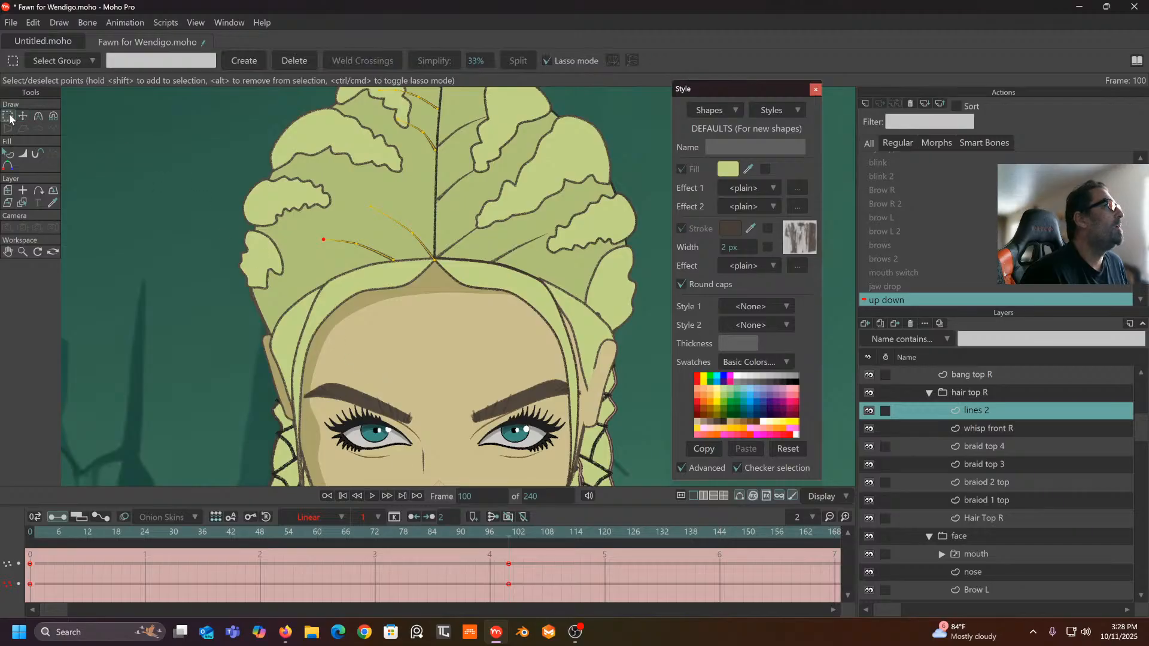
click(426, 145)
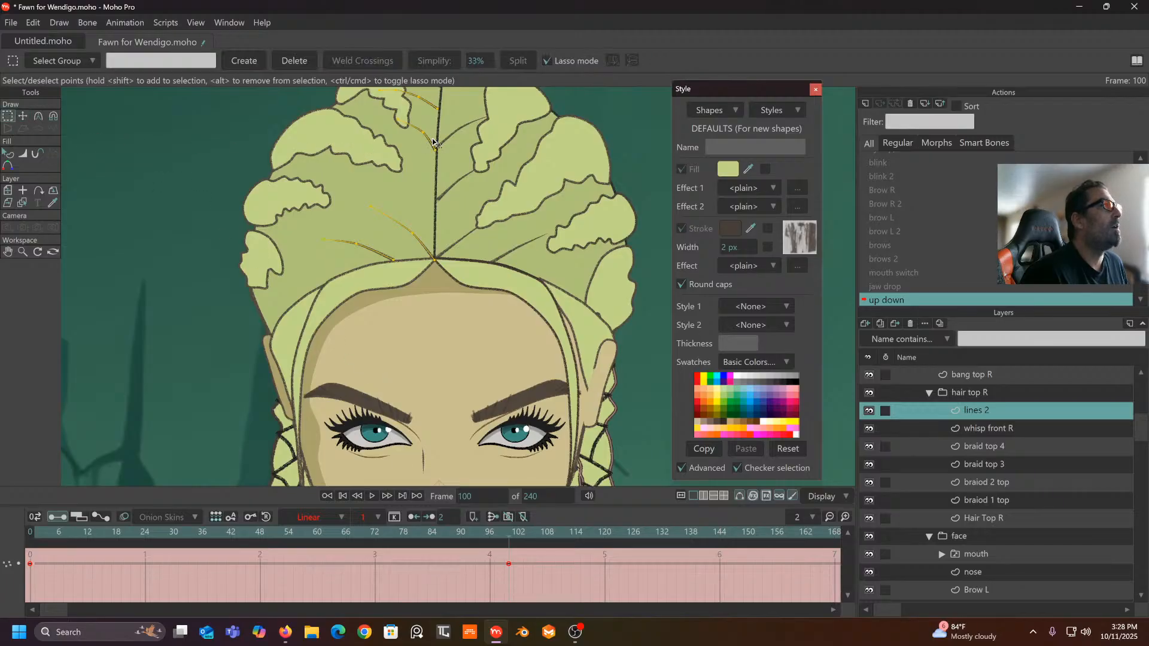
double_click(433, 143)
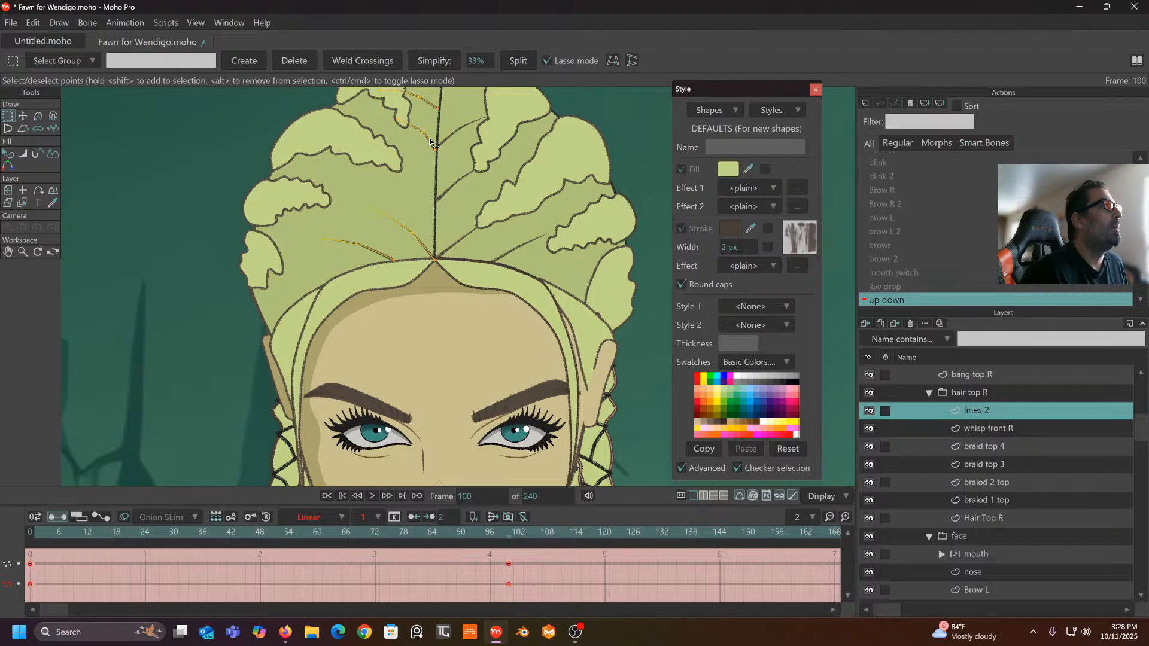
click(22, 116)
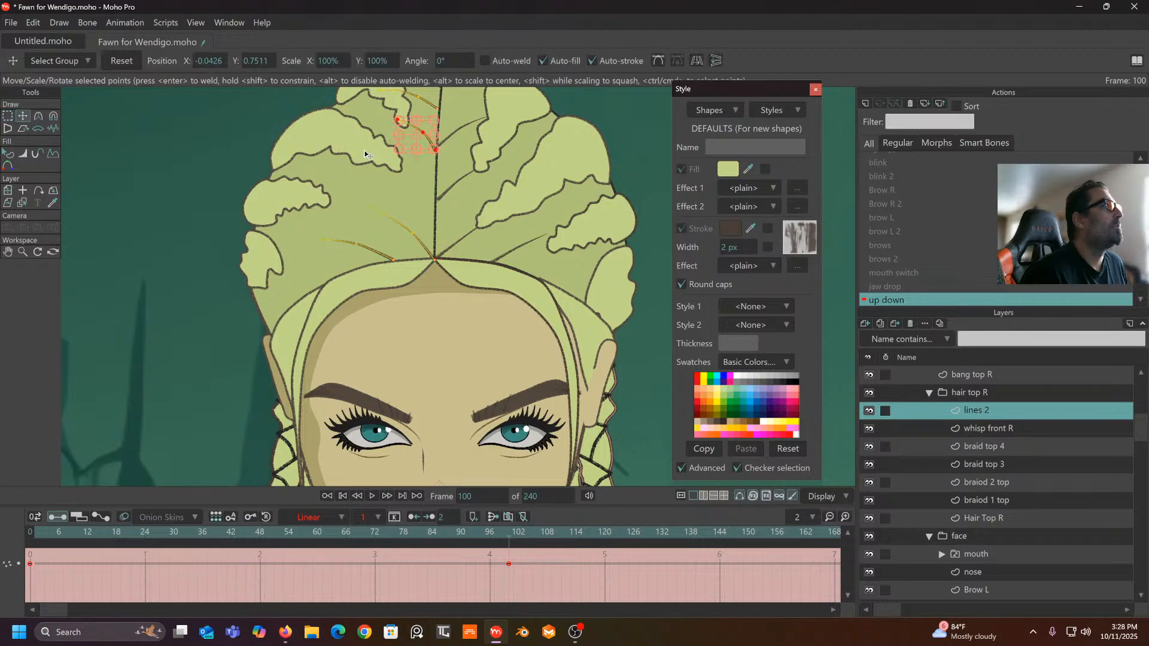
drag(426, 148, 422, 193)
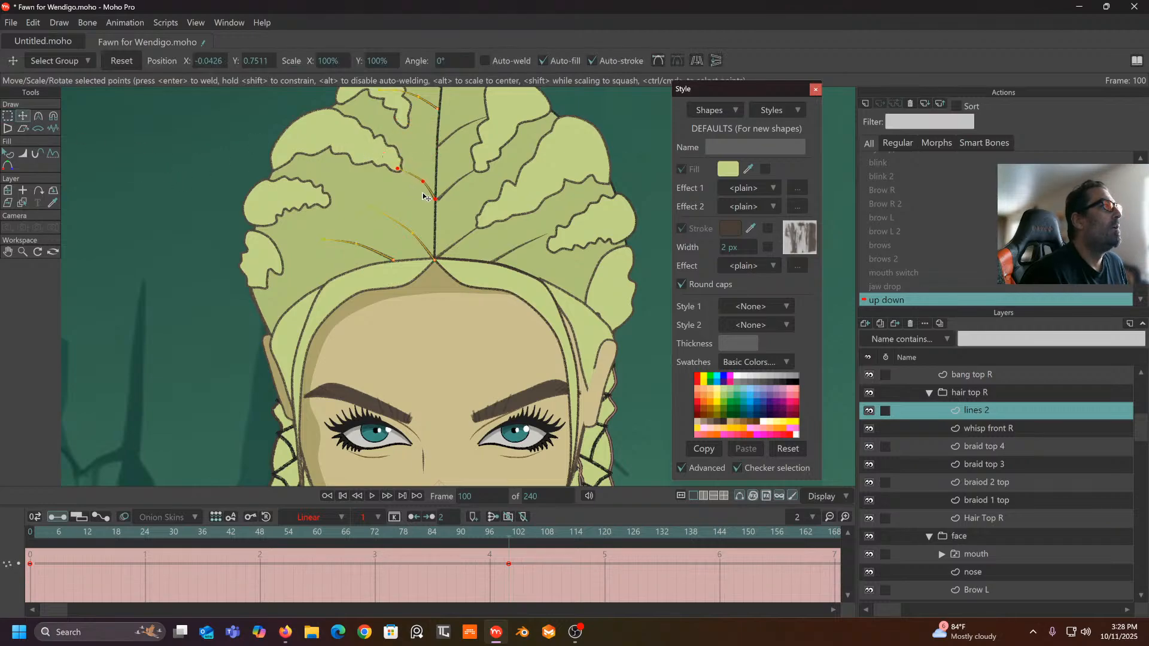
click(407, 203)
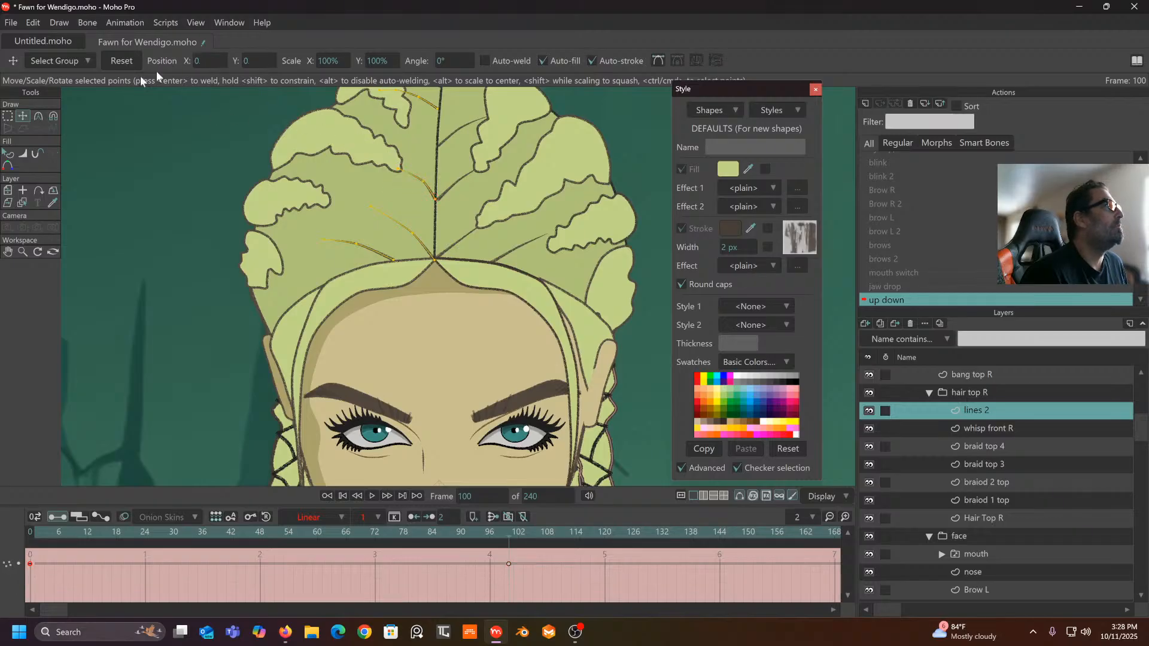
click(429, 106)
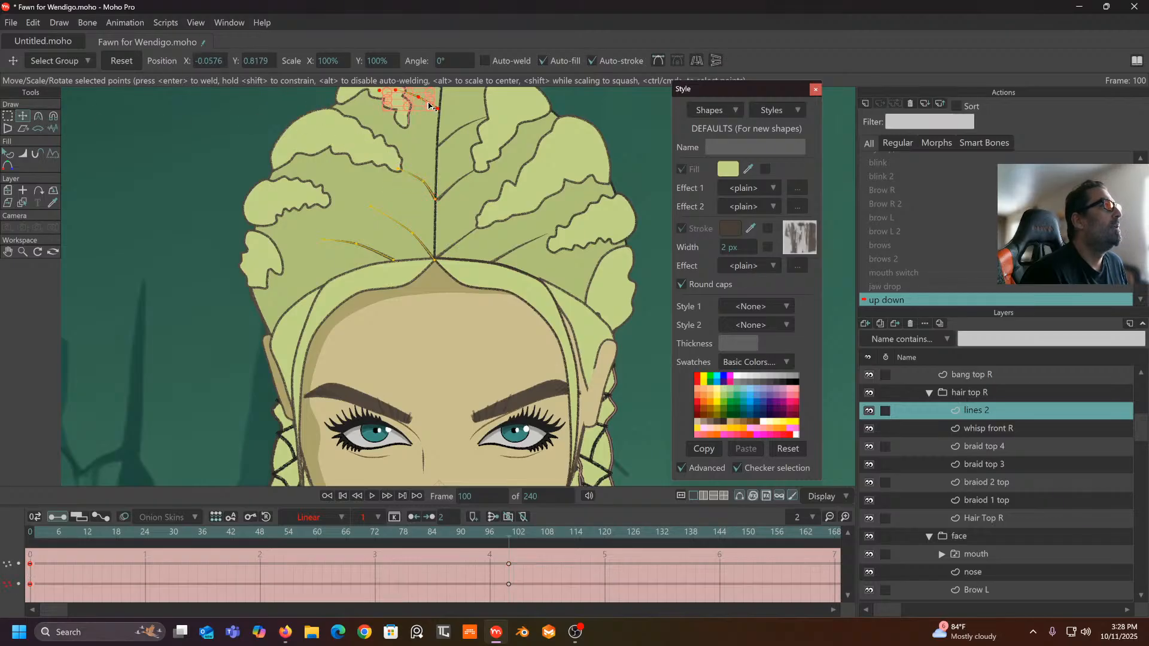
drag(421, 108, 377, 170)
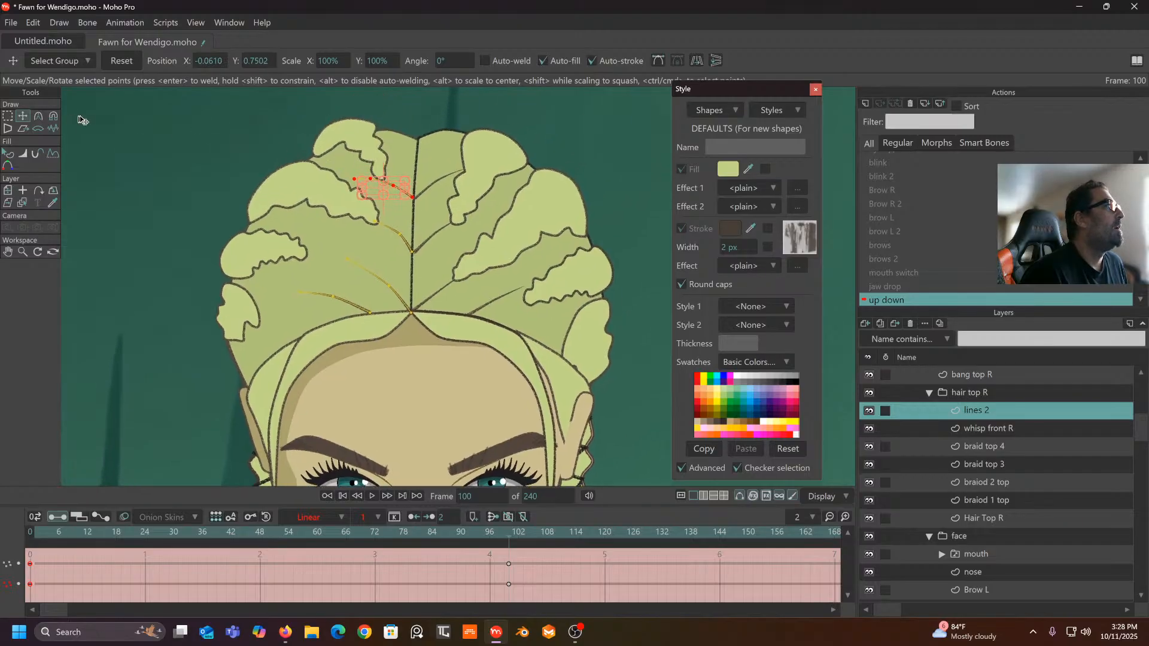
- Select a single hair line point and set the frame-100 keys to Linear interpolation
click(8, 116)
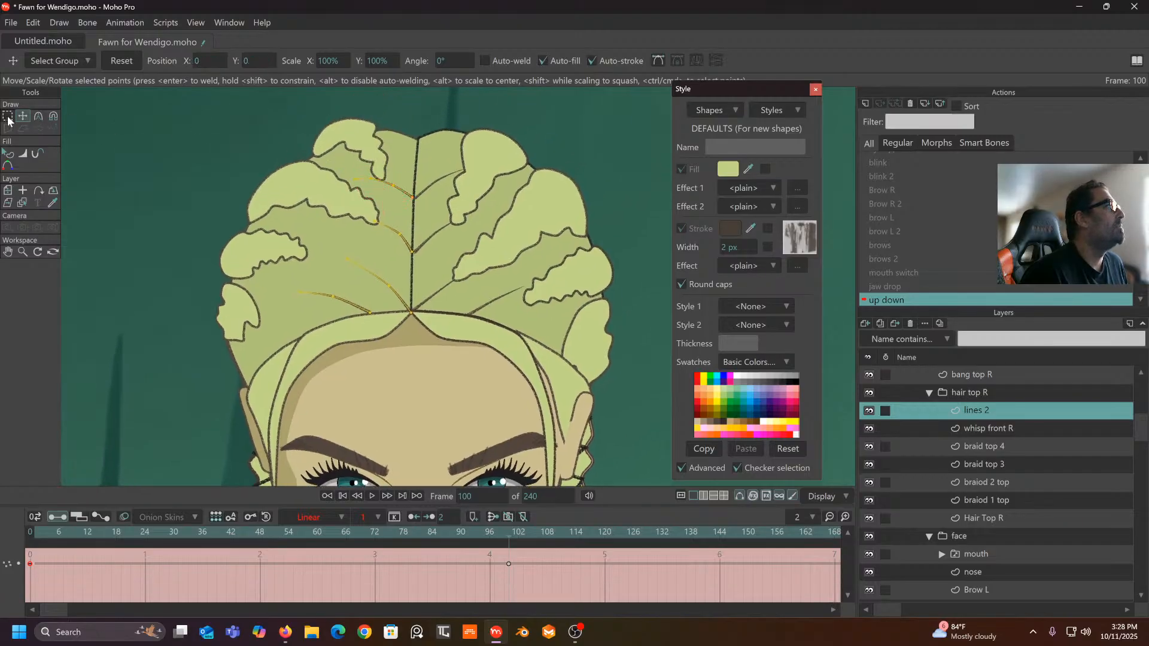
click(372, 179)
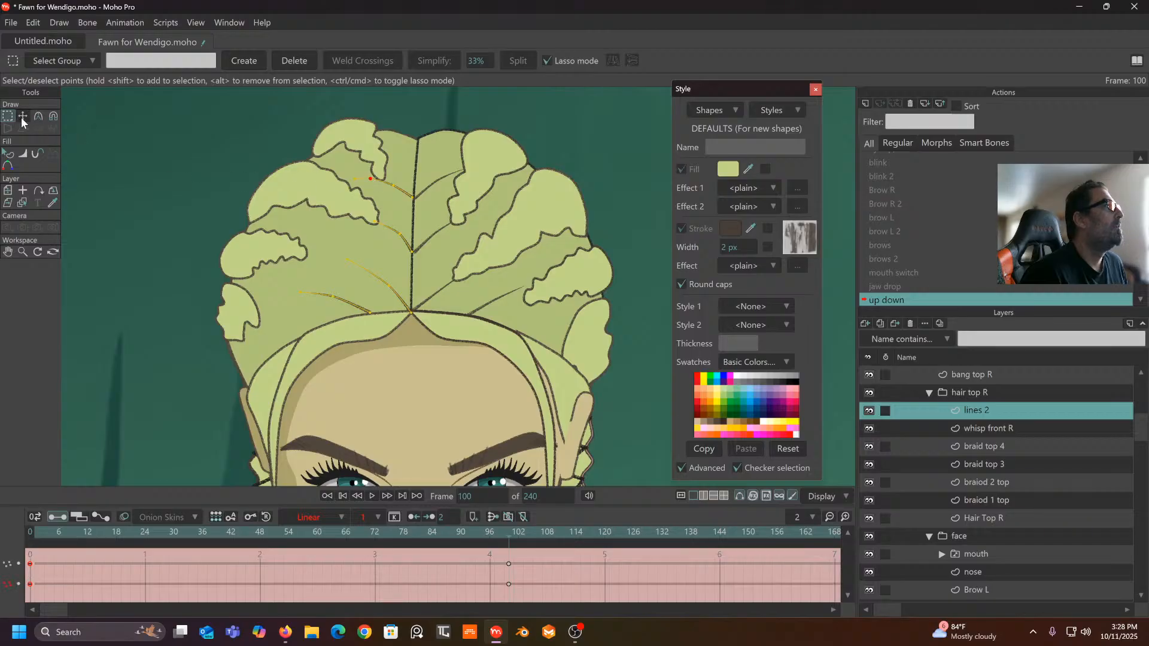
click(22, 117)
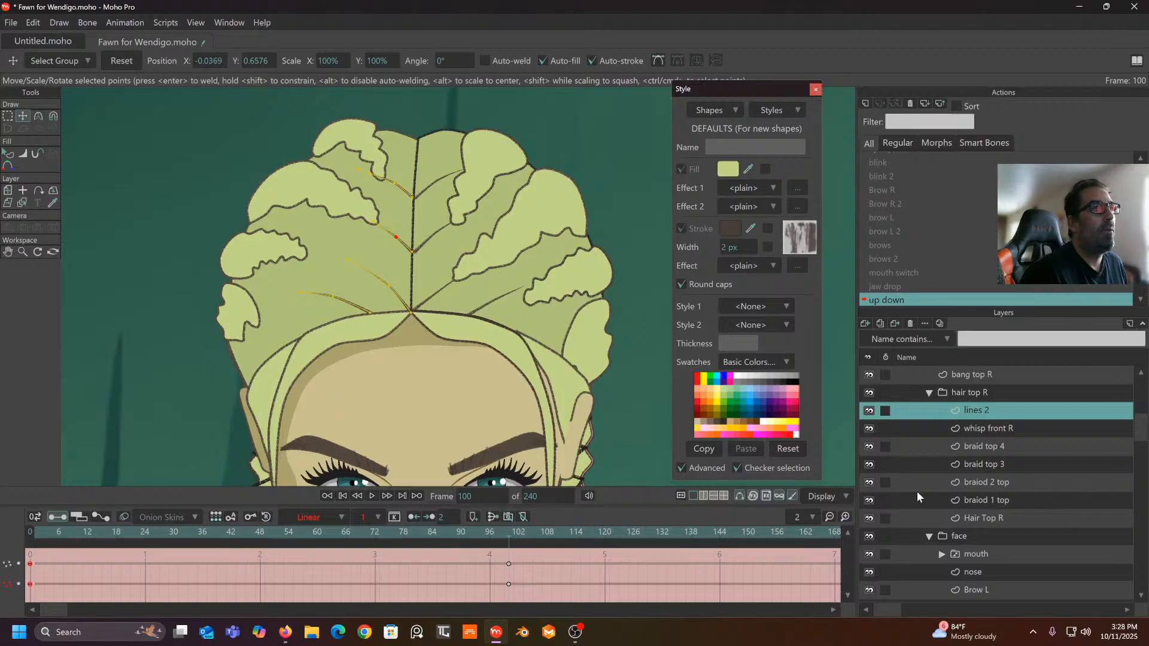
drag(549, 557, 1, 615)
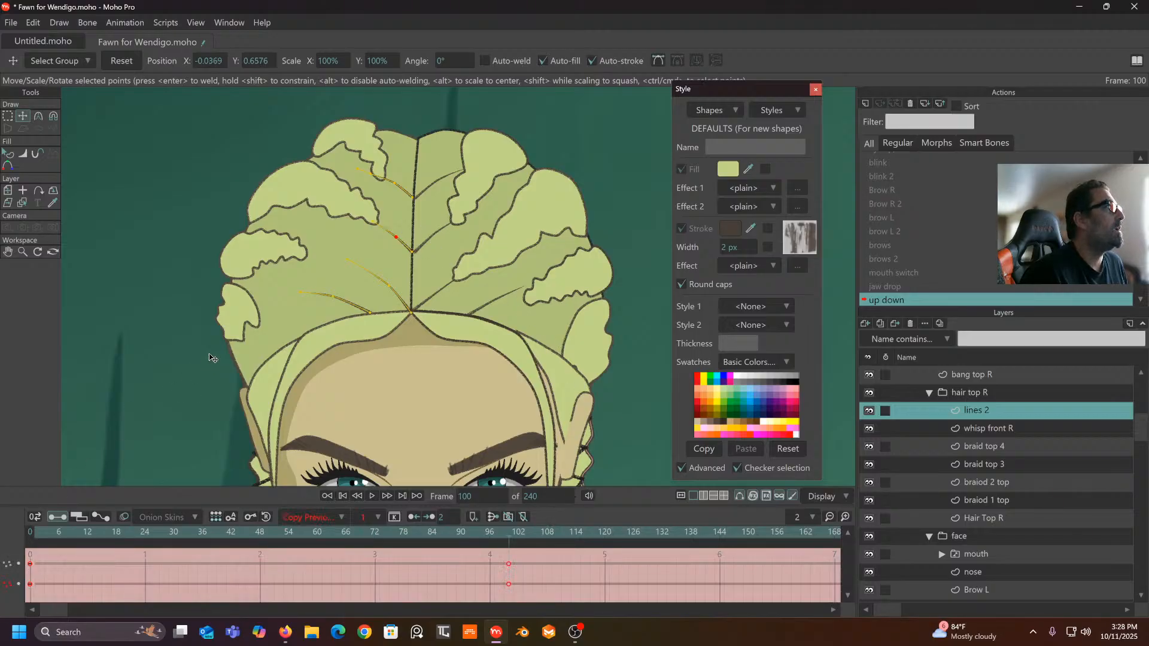
click(331, 518)
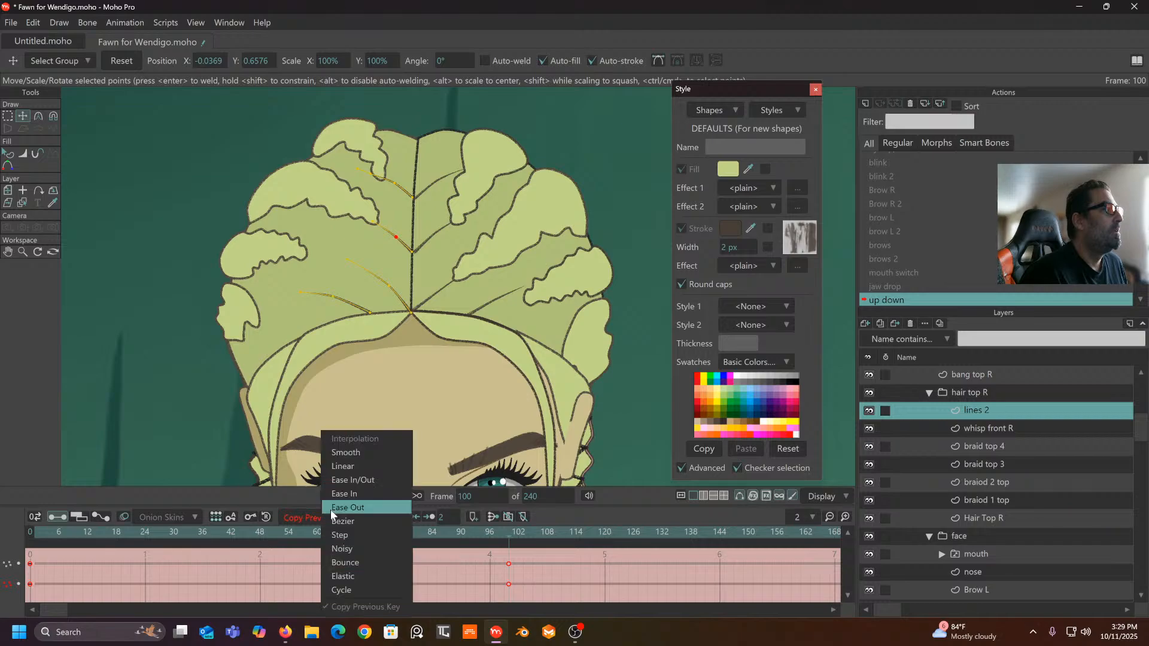
click(336, 466)
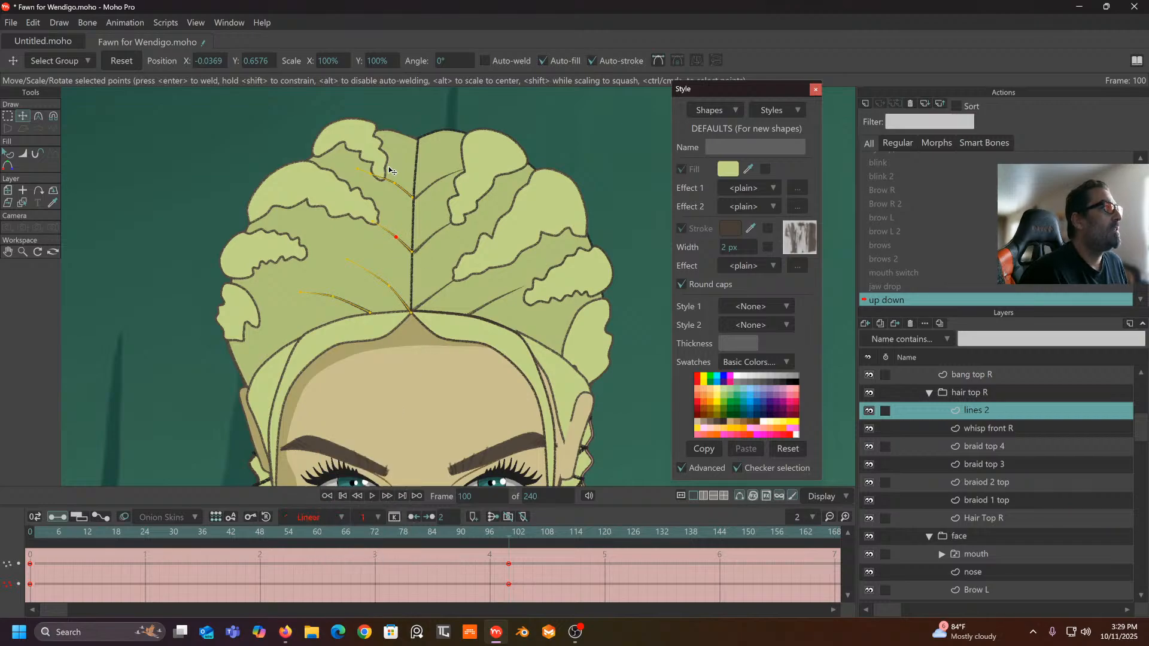
- Select the four hair strand curves and set their up down keys to Linear interpolation
double_click(404, 196)
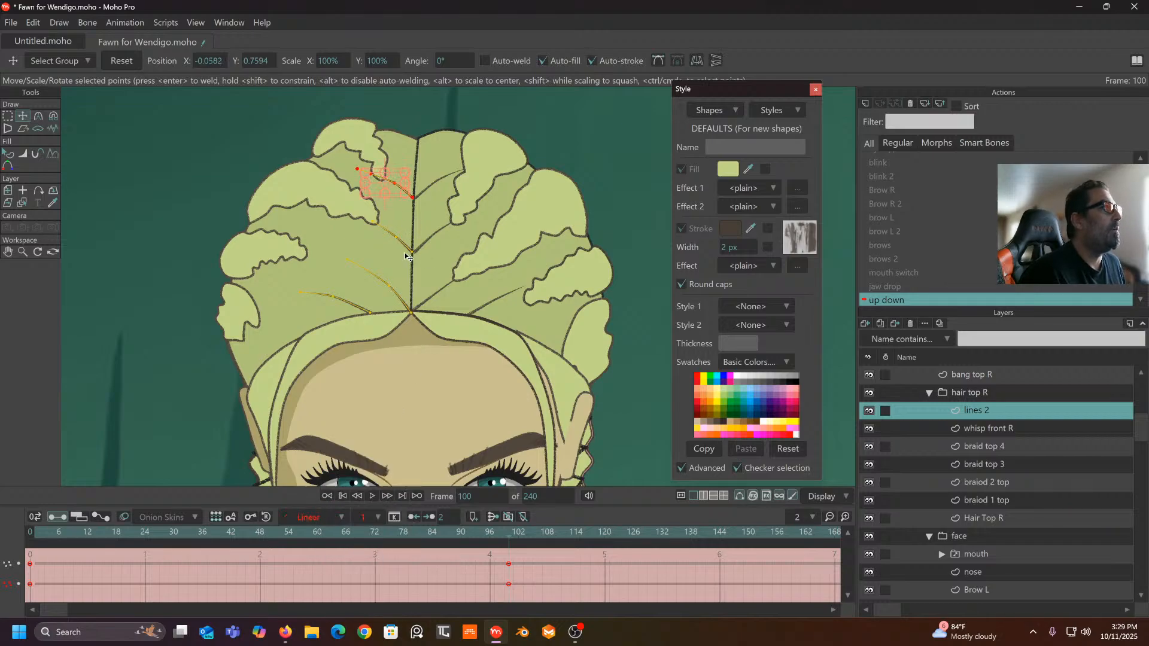
shift+double_click(407, 251)
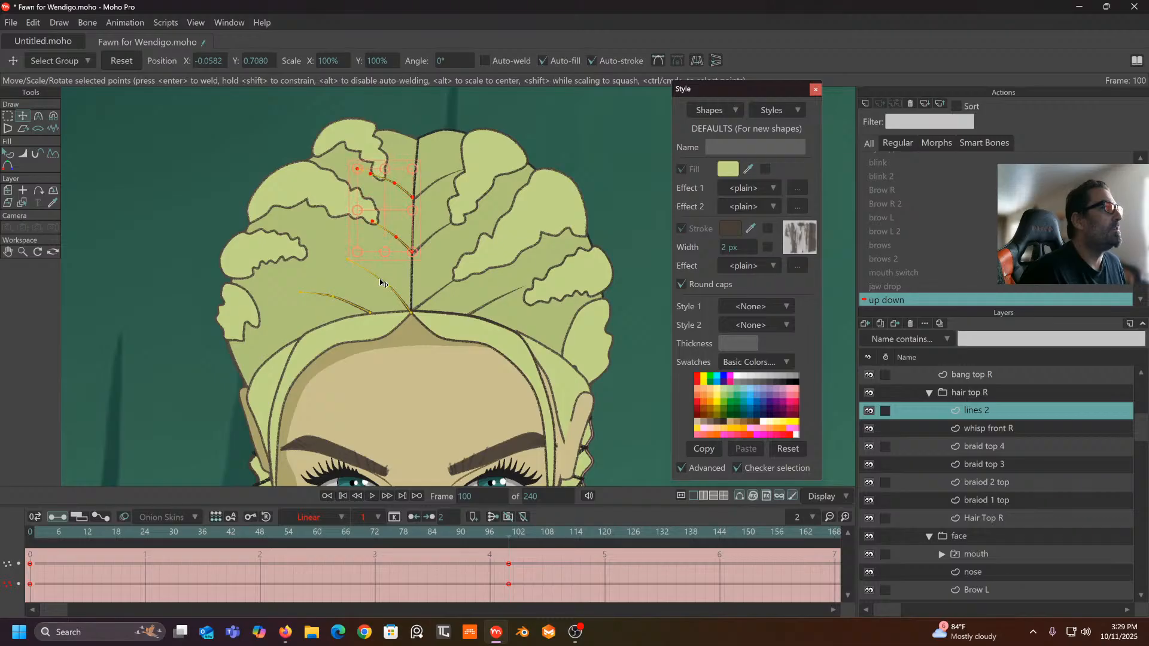
shift+double_click(381, 285)
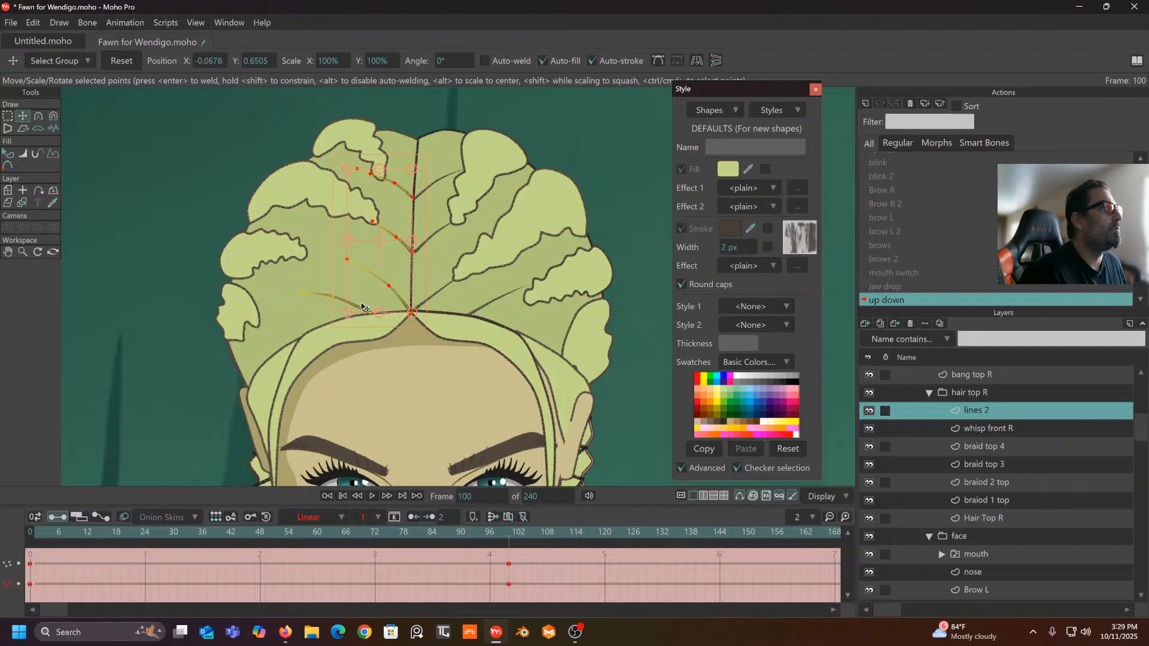
shift+double_click(320, 297)
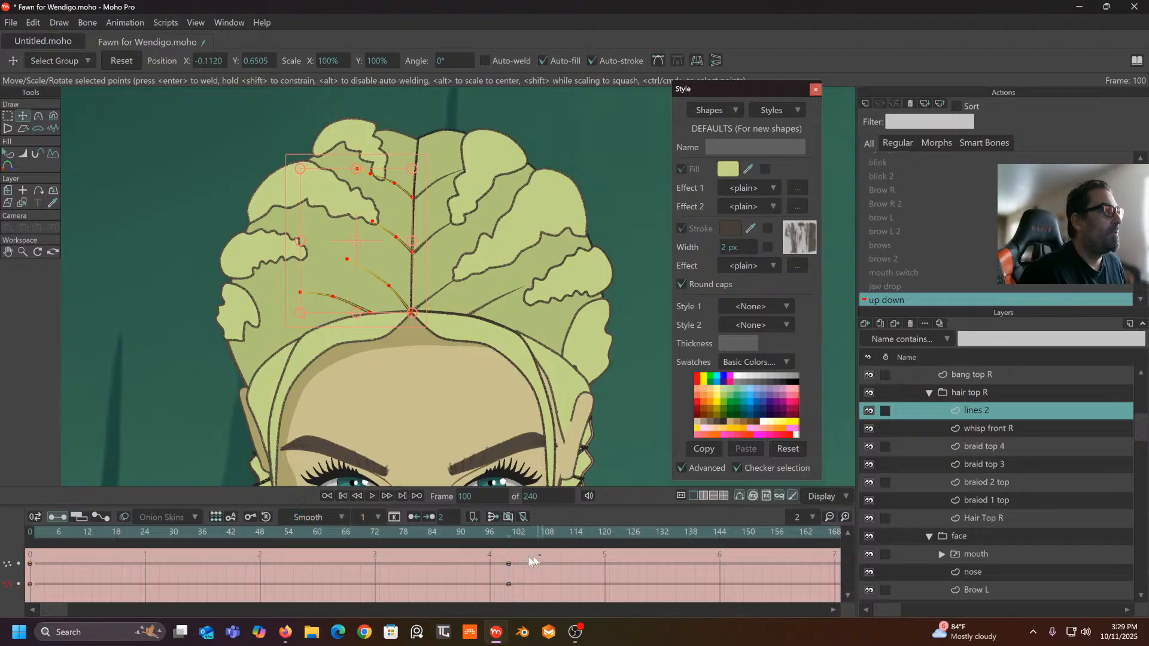
drag(531, 558, 27, 611)
click(340, 525)
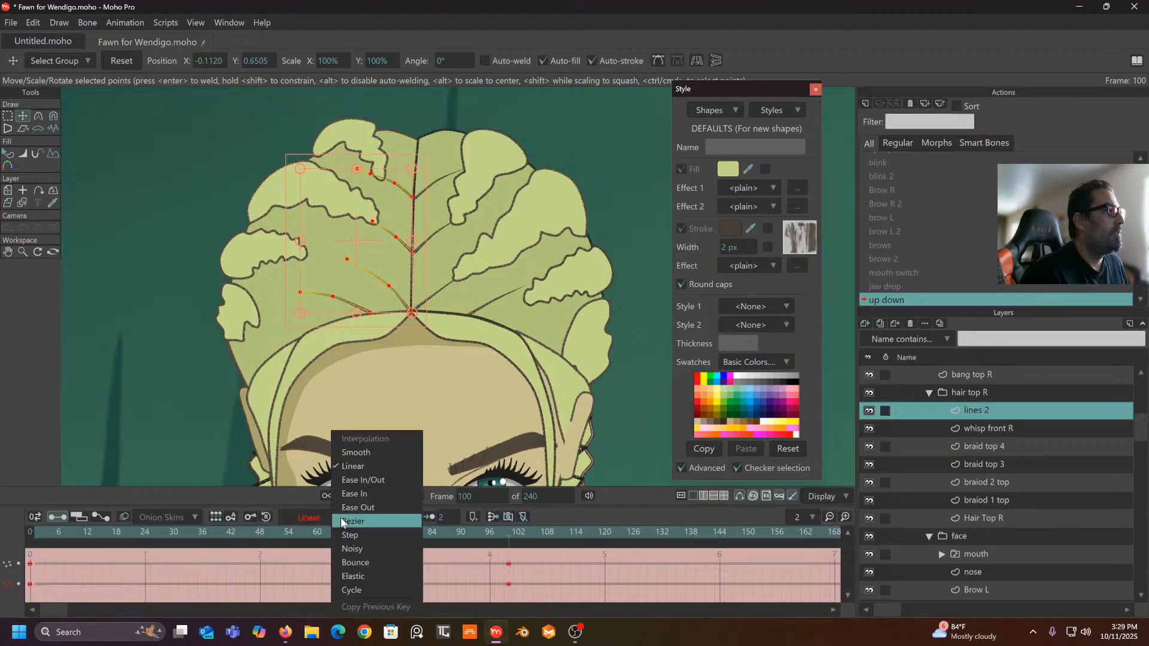
click(355, 467)
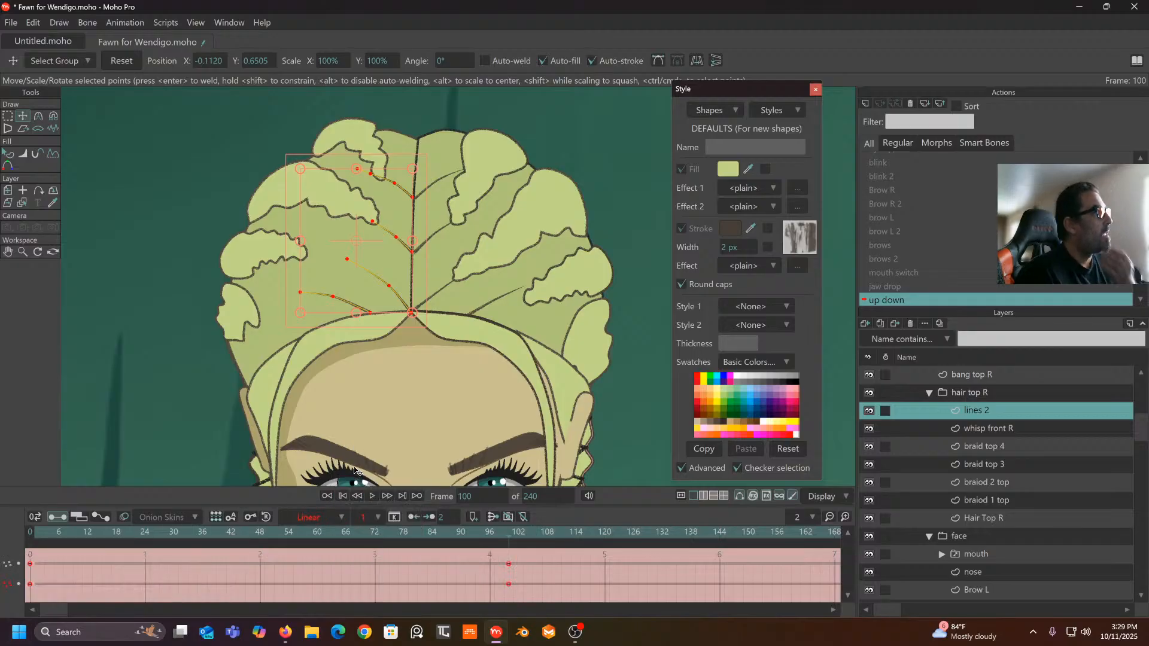
- Pick a hair stroke point and scrub the lowered pose from frame 0 to frame 100
click(243, 440)
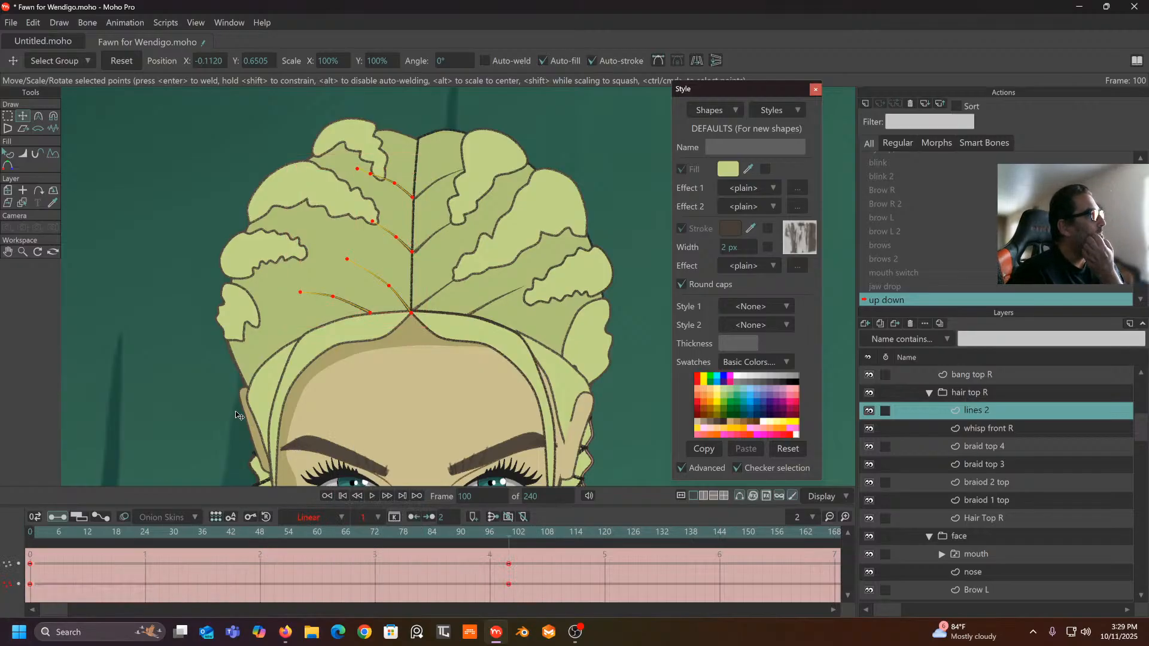
double_click(403, 309)
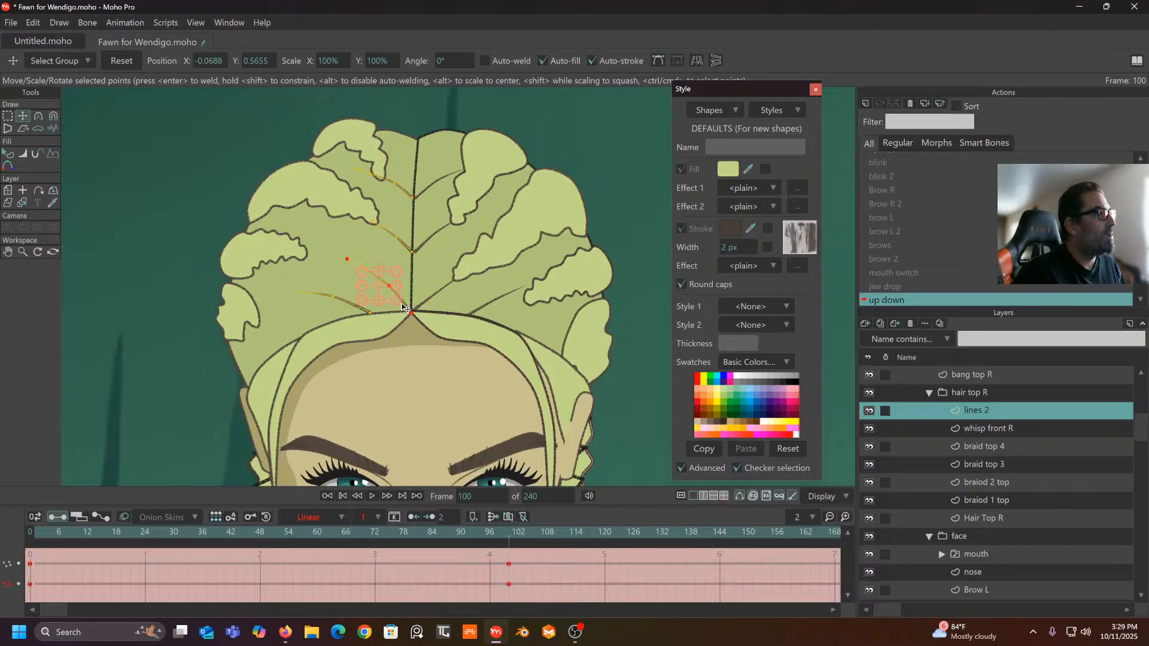
double_click(404, 247)
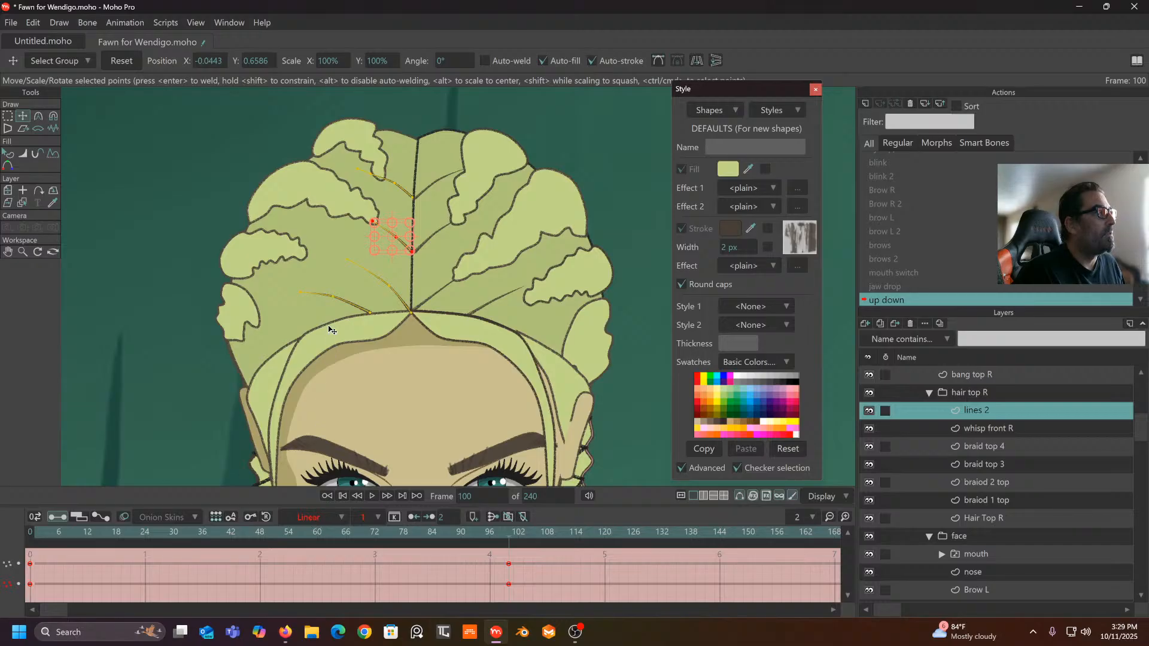
click(336, 222)
click(395, 241)
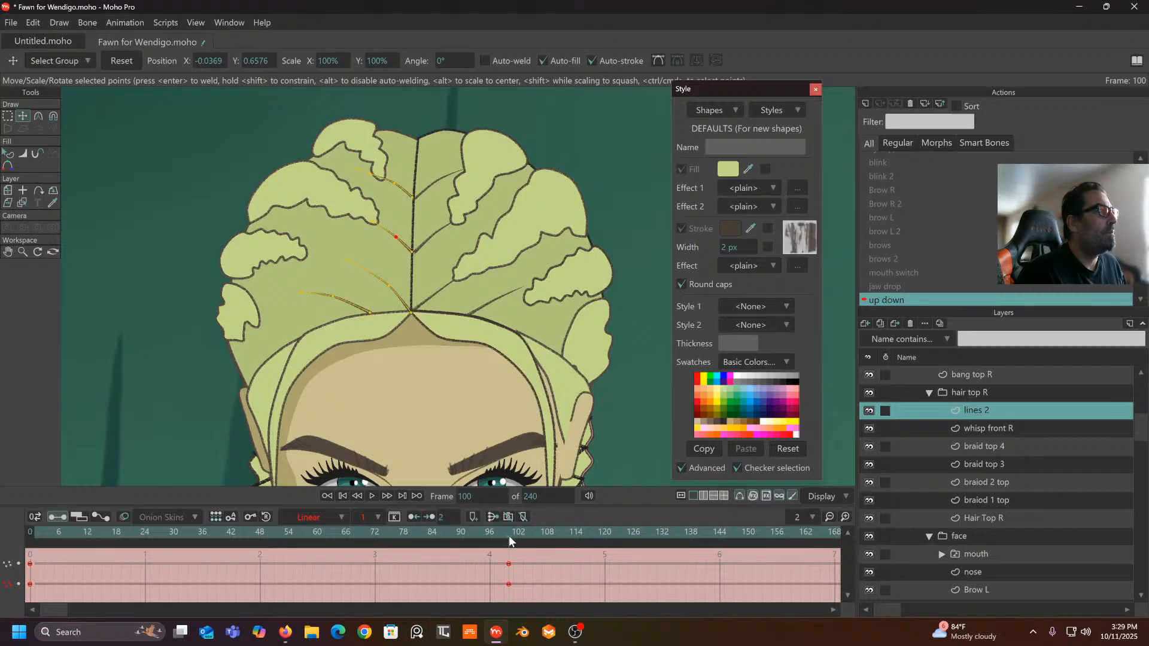
drag(509, 536, 3, 566)
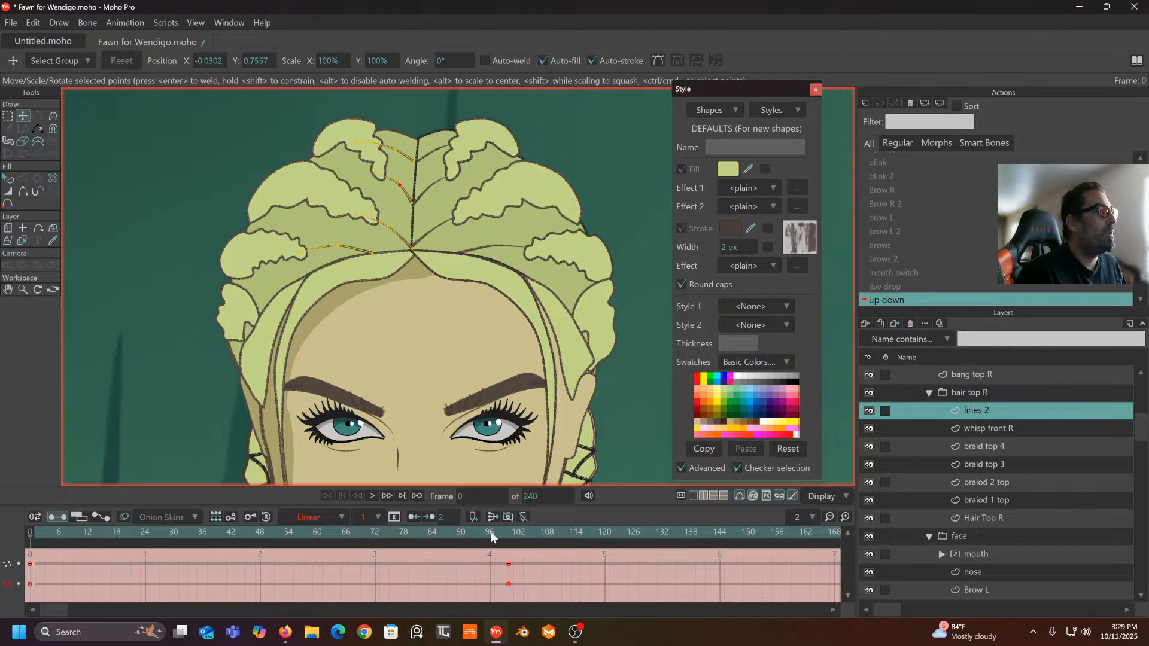
drag(490, 532, 530, 536)
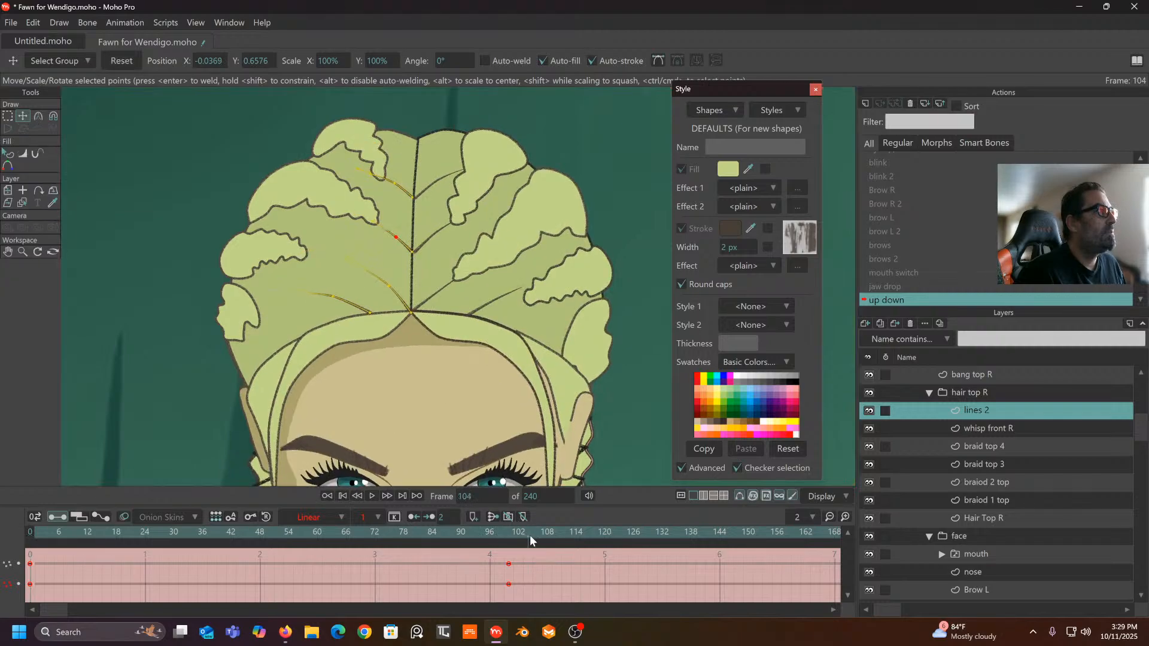
click(508, 563)
- On braid top 3, pull the outline down and right with the Magnet tool at radius 0.14
click(1000, 449)
click(996, 463)
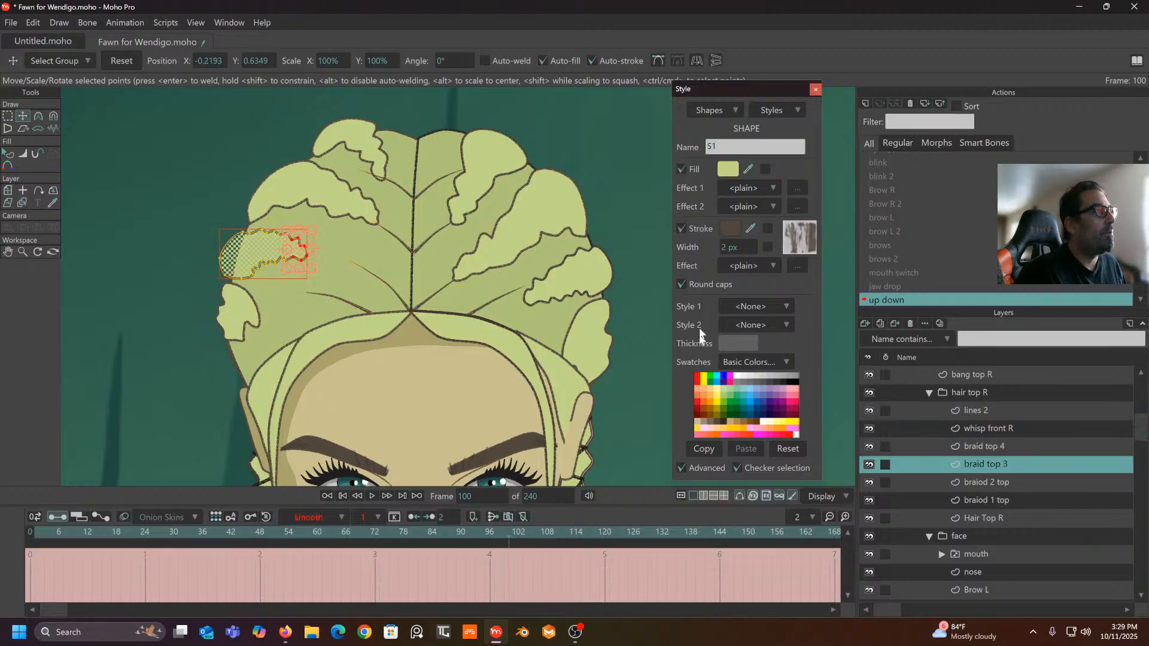
click(54, 117)
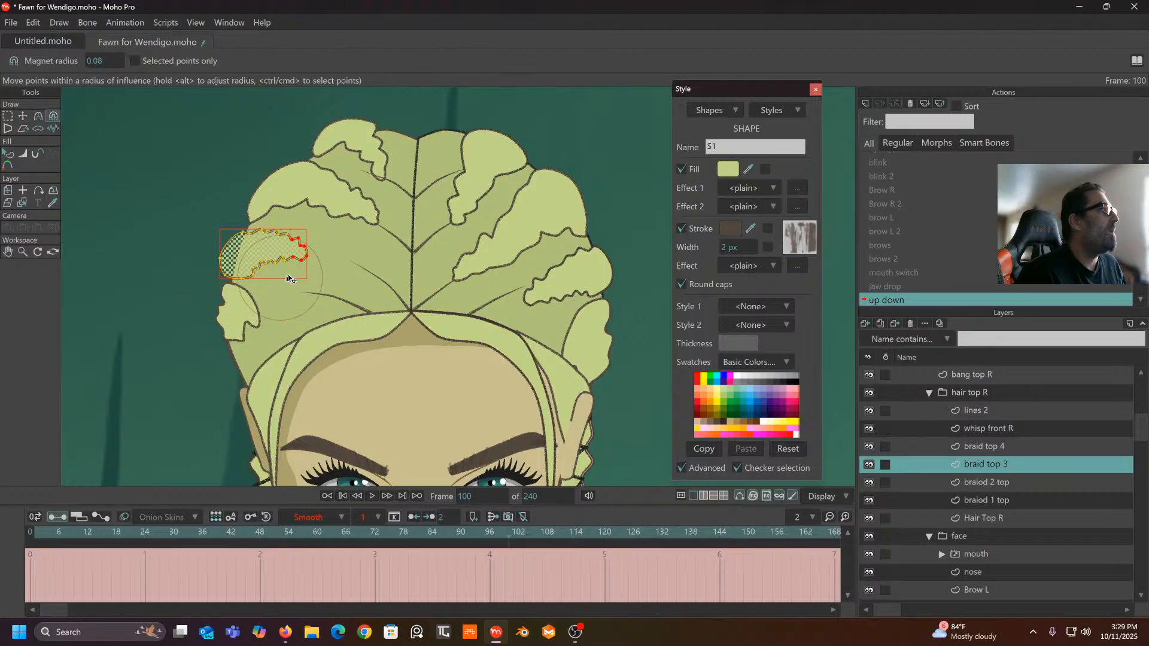
drag(114, 60, 138, 64)
drag(294, 252, 307, 300)
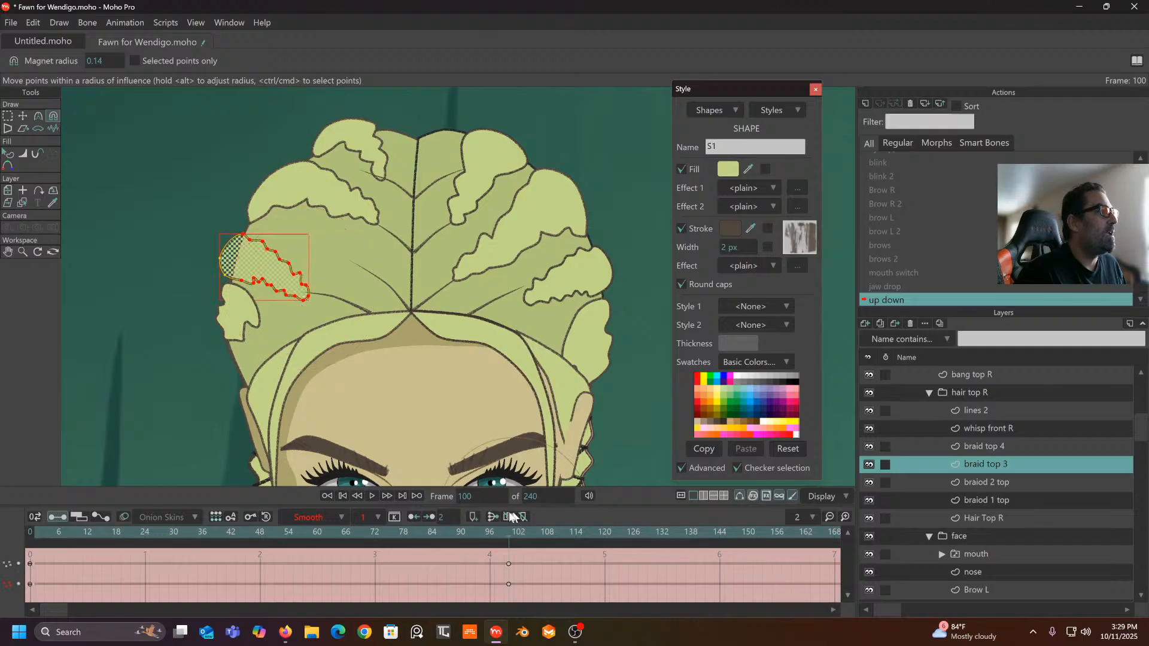
- Make braid top 3's keys at frames 0 and 100 Linear and preview the motion
drag(512, 560, 27, 599)
click(338, 518)
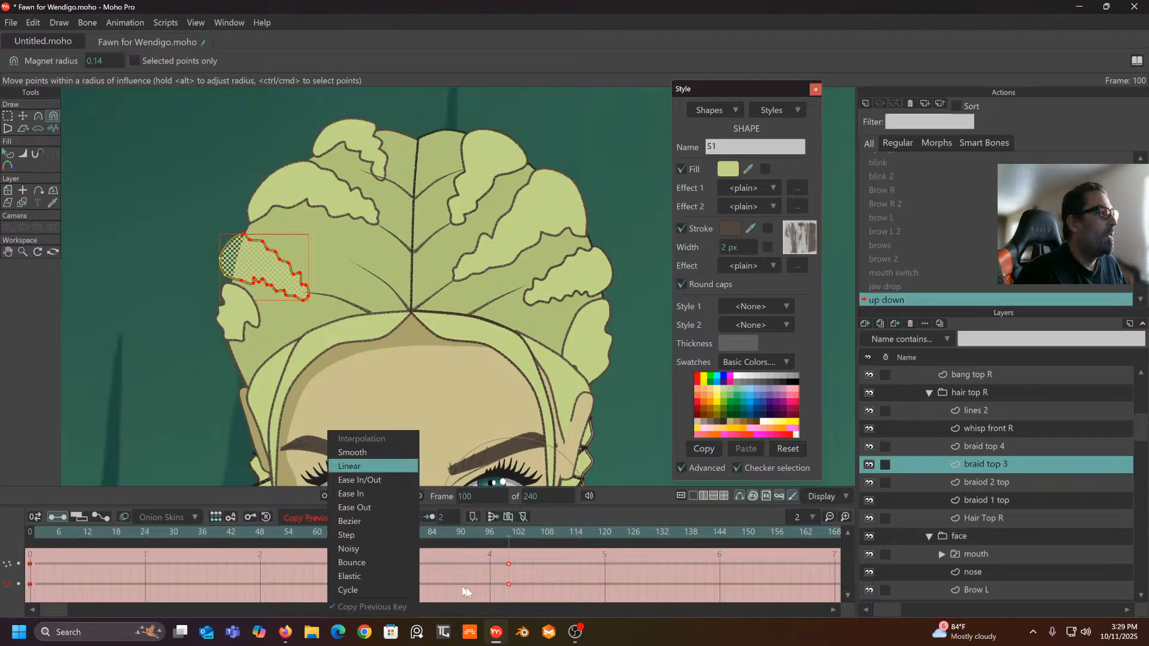
click(347, 463)
drag(504, 544, 507, 602)
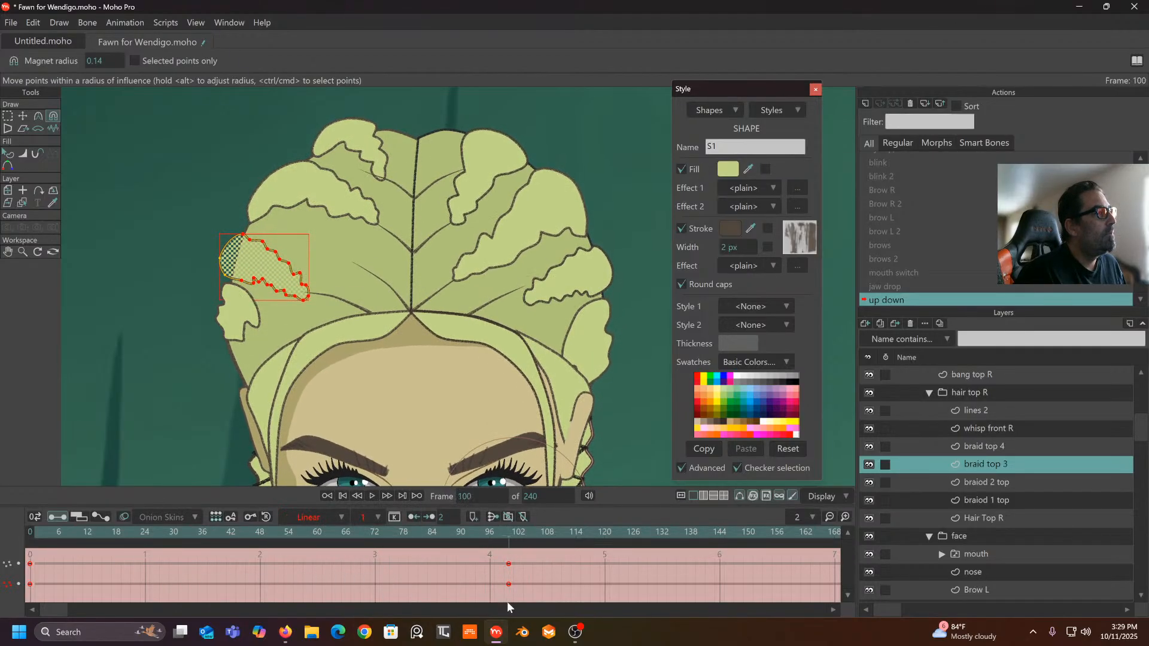
- Nudge the braid's left edge right, raise its top, and make the frame 102 keys Linear
drag(217, 278, 224, 279)
drag(237, 239, 238, 232)
drag(501, 543, 523, 613)
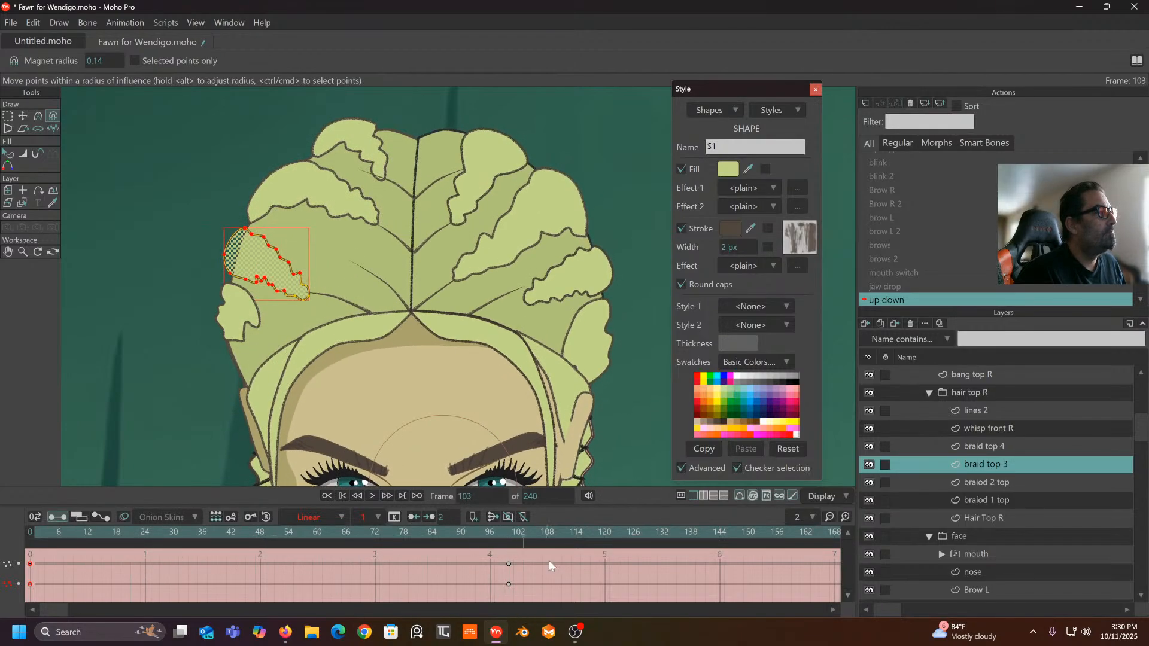
drag(550, 566, 5, 600)
click(340, 518)
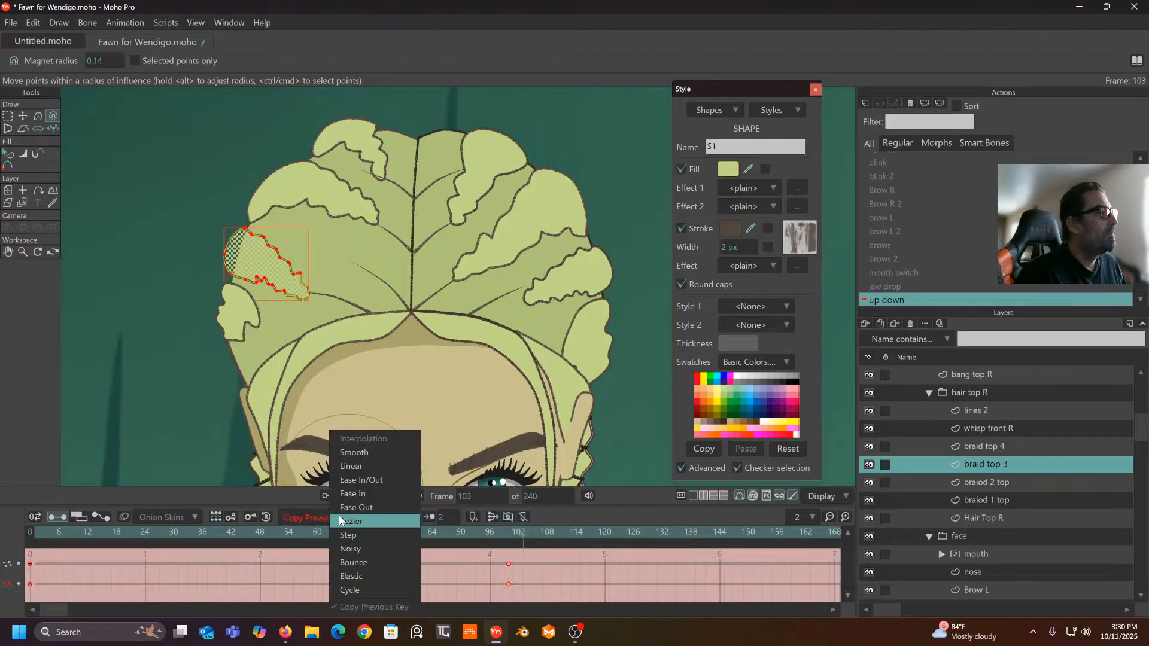
click(350, 468)
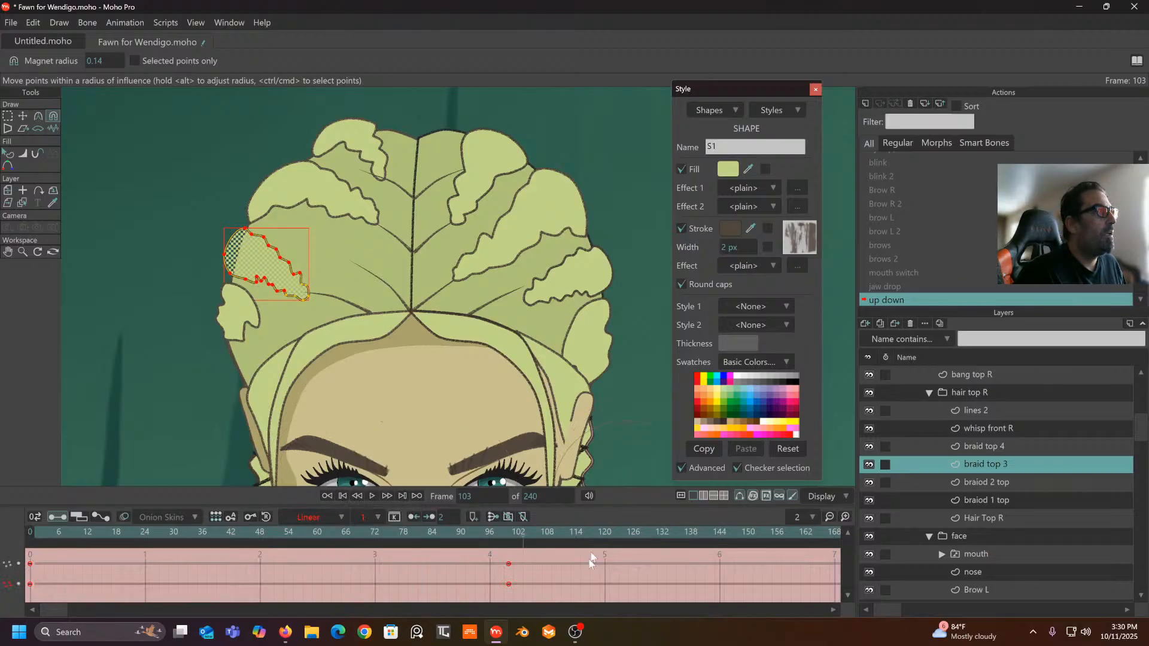
drag(506, 533, 509, 592)
- Reshape the braiod 2 top braid into a long leaf shape with a lower tip
click(993, 481)
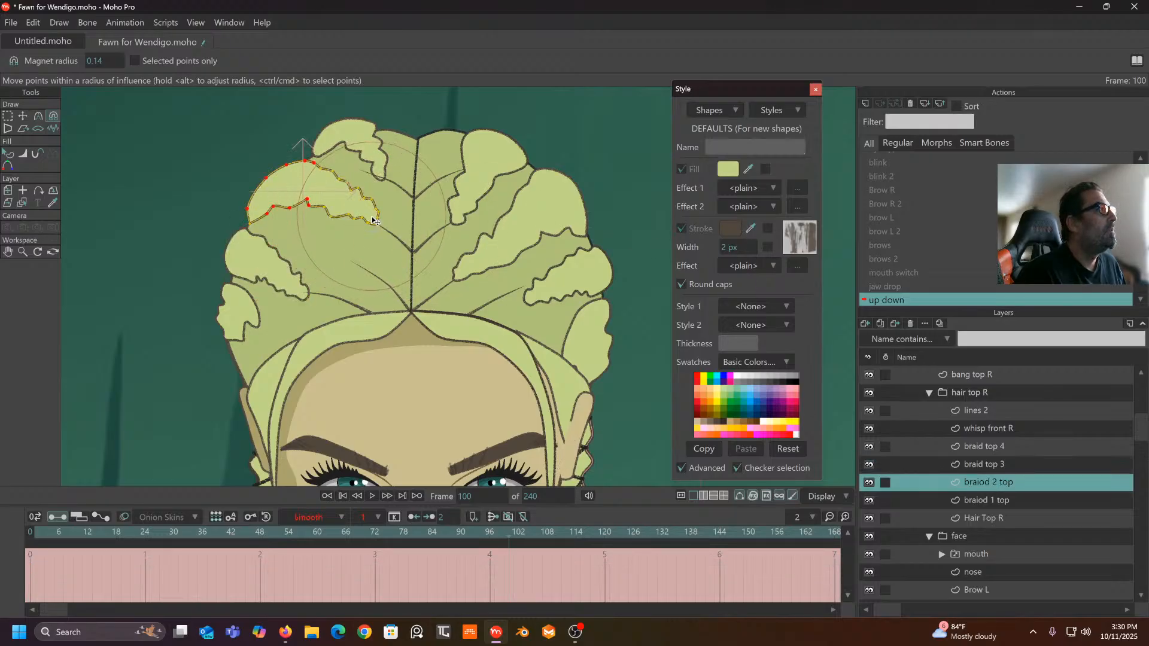
mouse_move(352, 223)
mouse_down()
mouse_move(367, 259)
mouse_move(358, 269)
mouse_up()
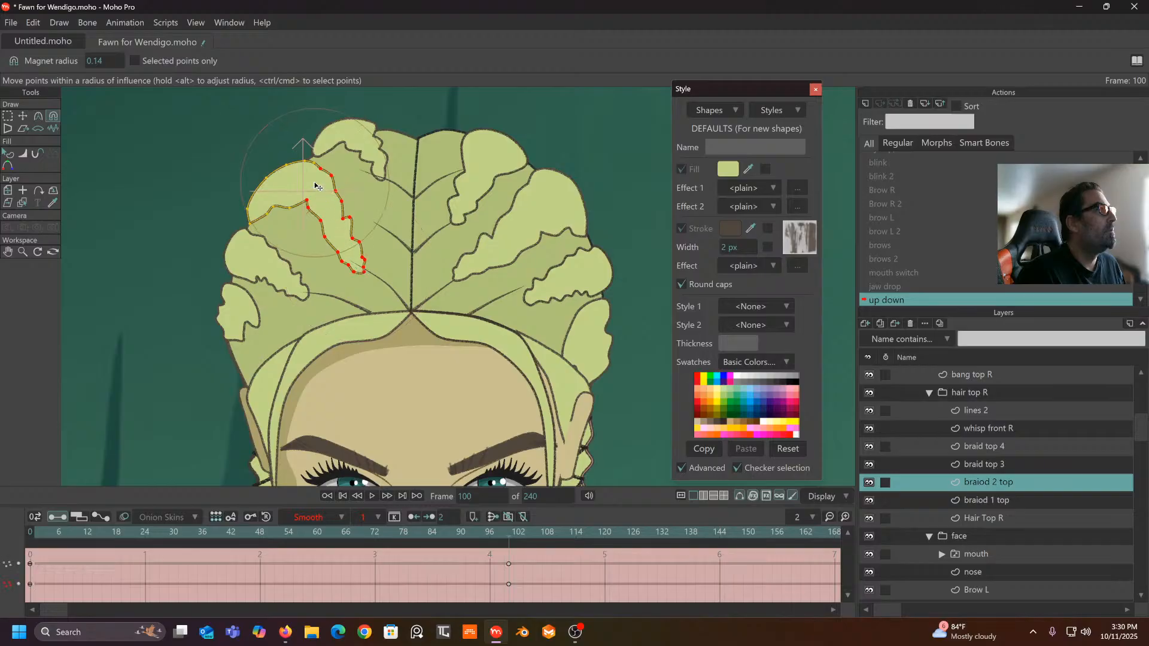
drag(313, 186, 301, 218)
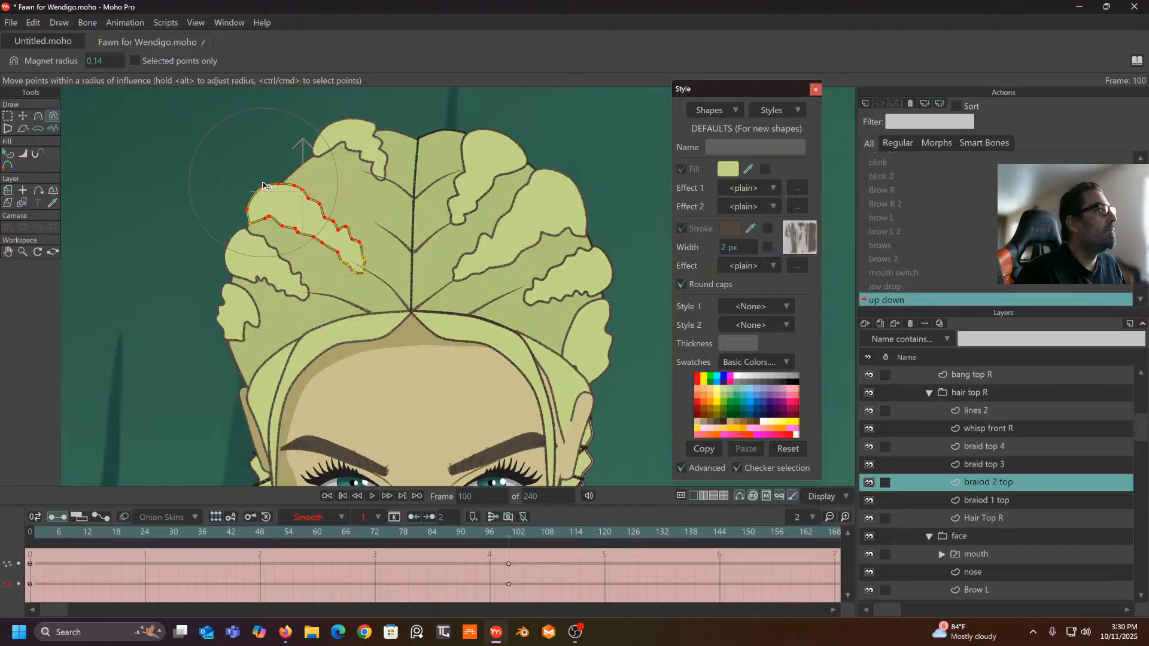
drag(266, 176, 273, 168)
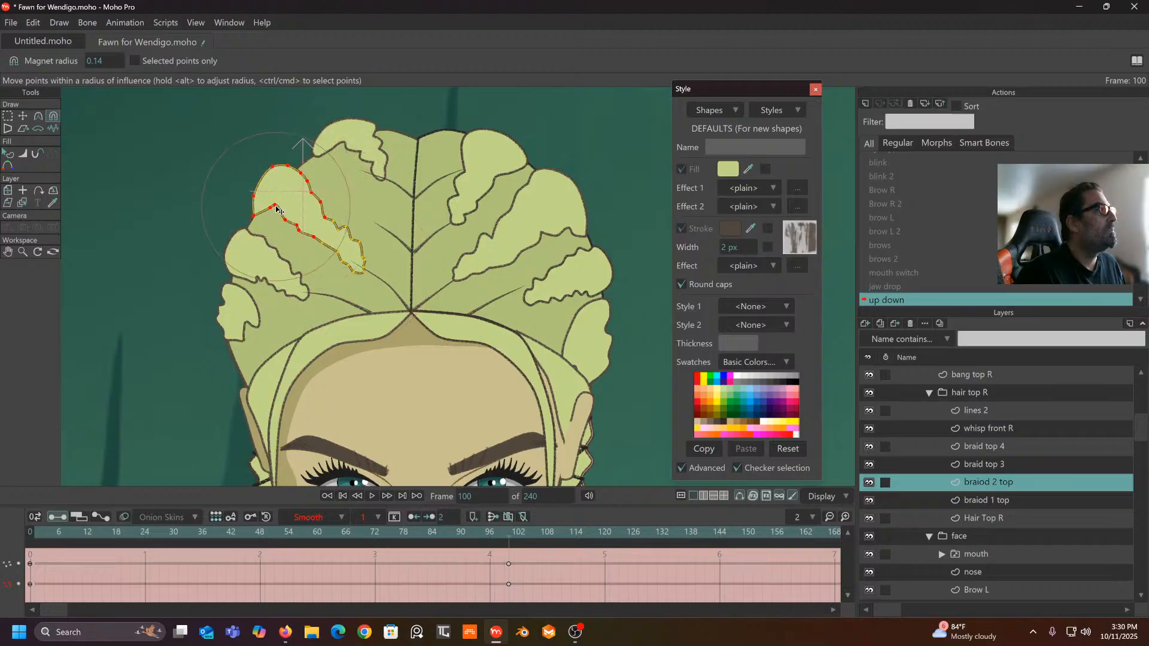
drag(273, 228, 321, 206)
drag(356, 258, 379, 278)
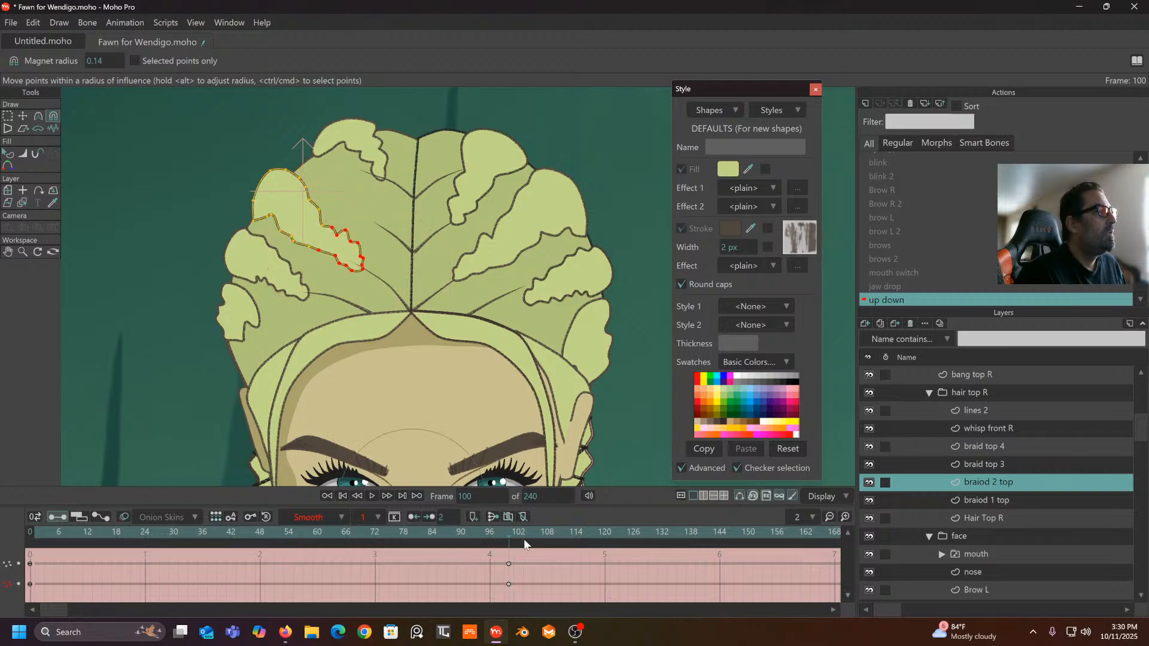
drag(516, 537, 512, 583)
- Set braiod 2 top's keys at frames 0 and 100 to Linear
scroll(367, 281, up, 3)
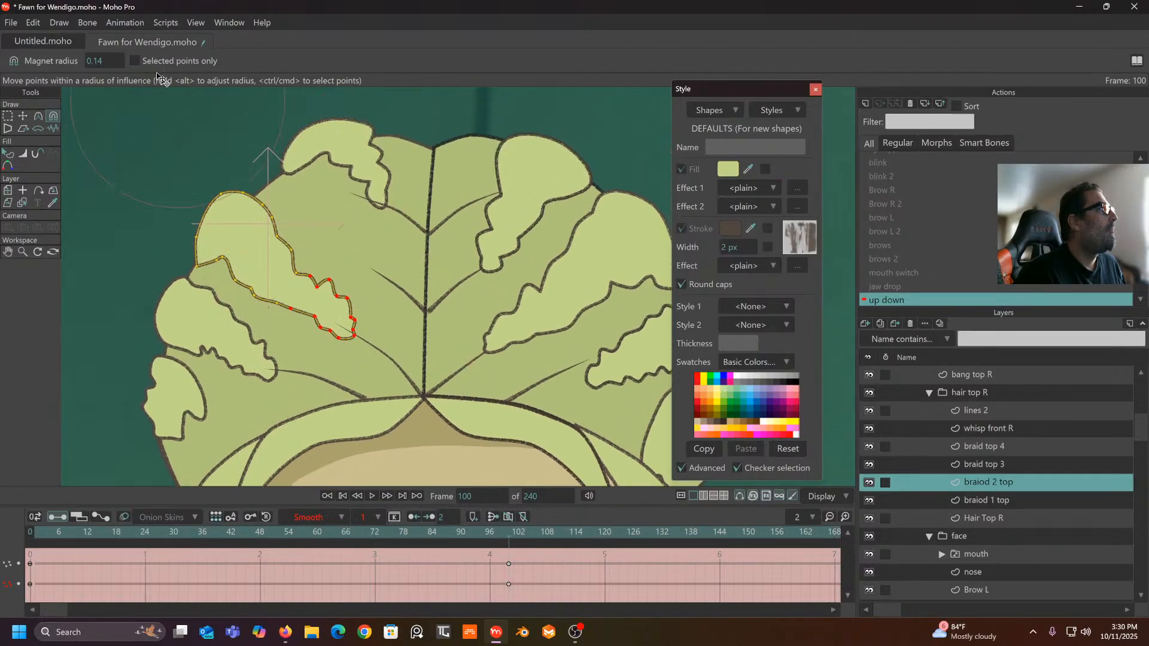
drag(520, 564, 18, 603)
click(333, 518)
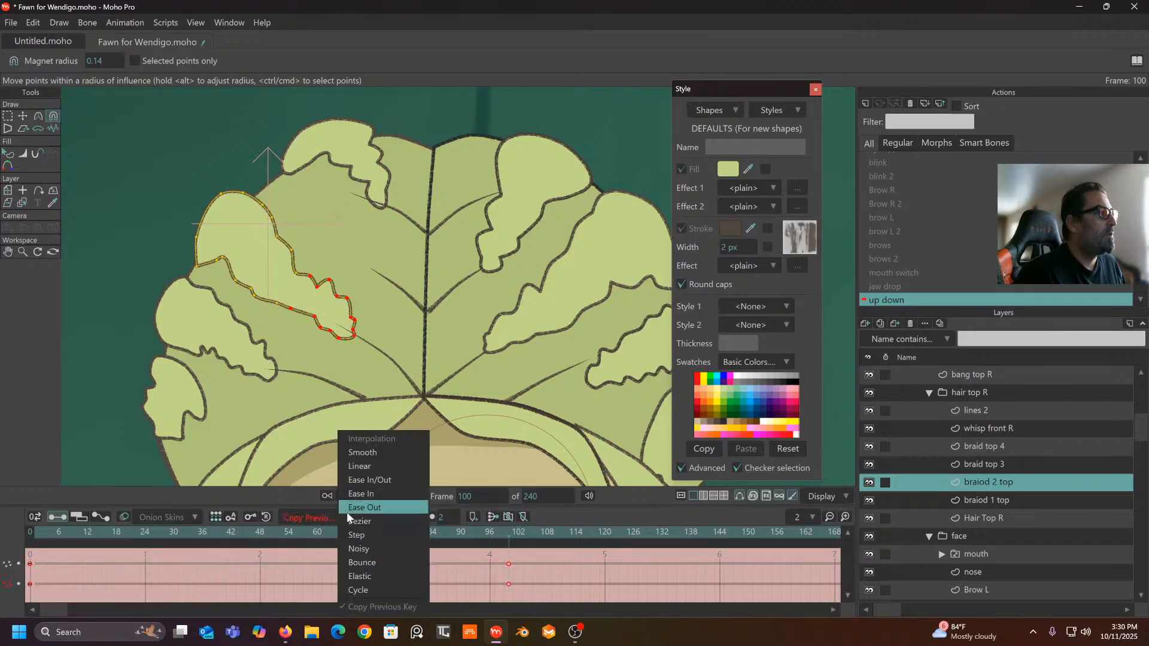
click(350, 464)
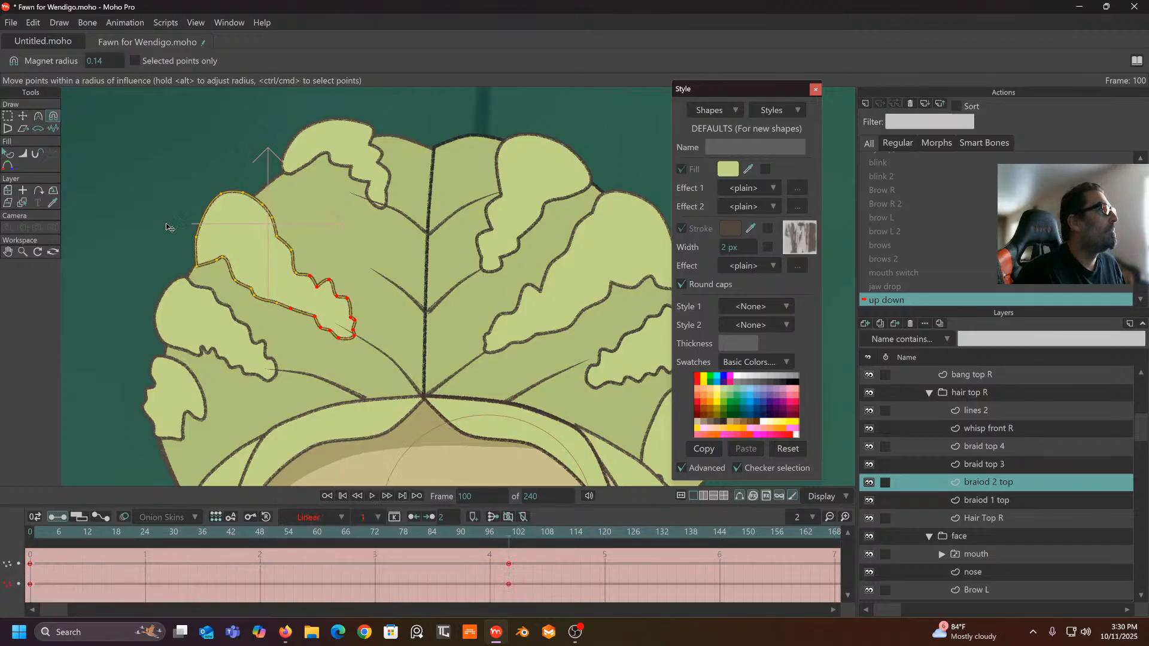
- Refine the braid's right edge, top and lower edge with the Magnet radius at 0.05
click(22, 118)
click(128, 155)
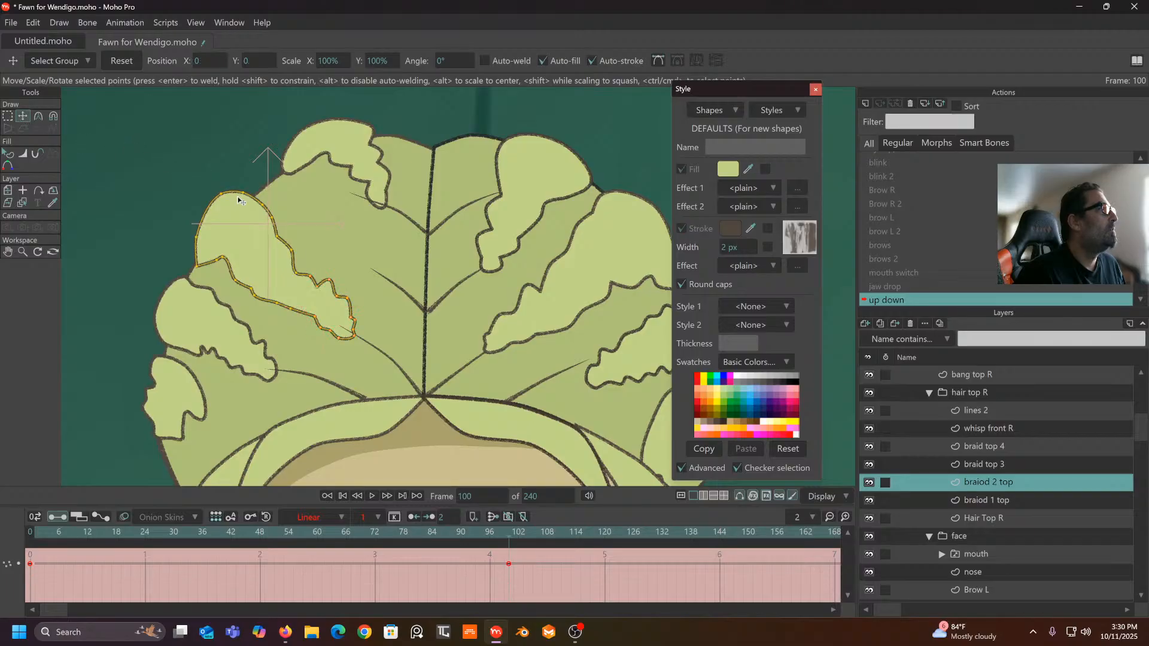
click(56, 118)
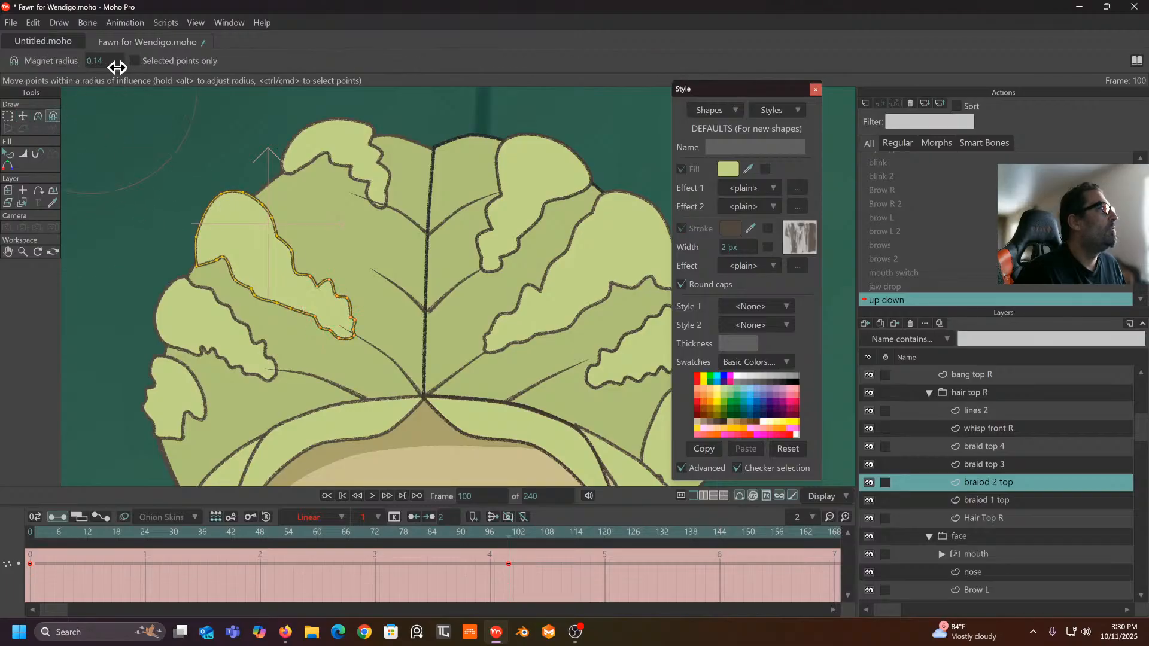
drag(53, 76, 64, 71)
drag(313, 249, 330, 281)
drag(244, 196, 246, 198)
drag(192, 228, 234, 194)
drag(232, 272, 233, 280)
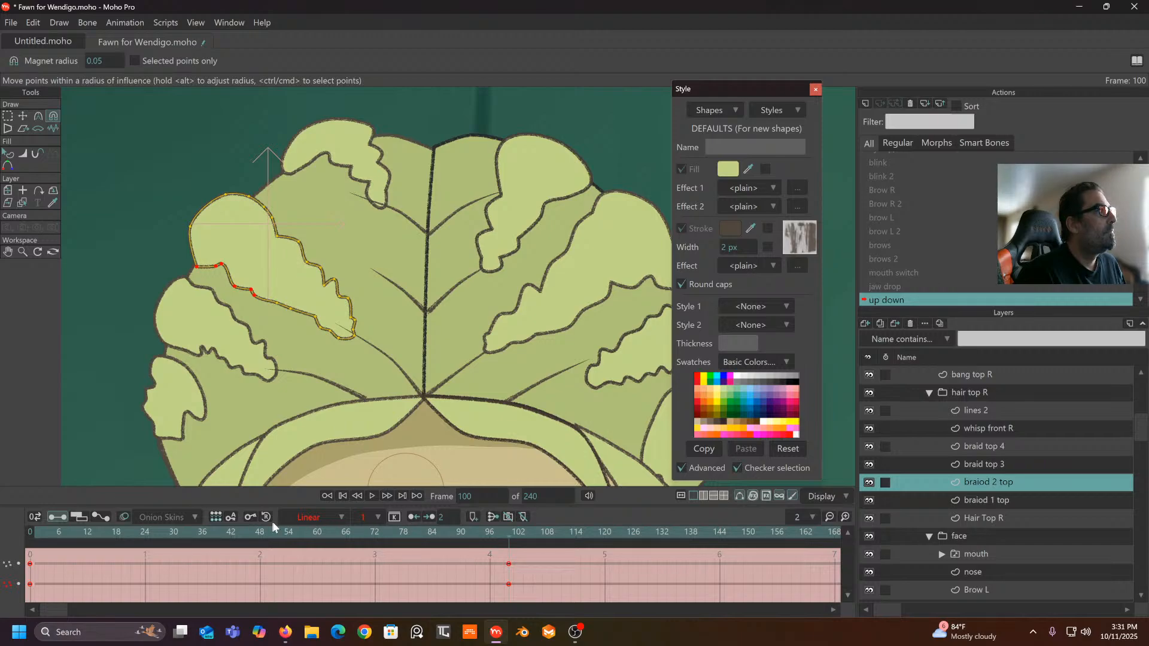
- Pull the leaf tip's lower outline down-right and check the deformation mid-action
mouse_move(512, 534)
mouse_down()
mouse_move(390, 518)
mouse_move(185, 522)
mouse_move(512, 507)
mouse_up()
drag(362, 326, 368, 331)
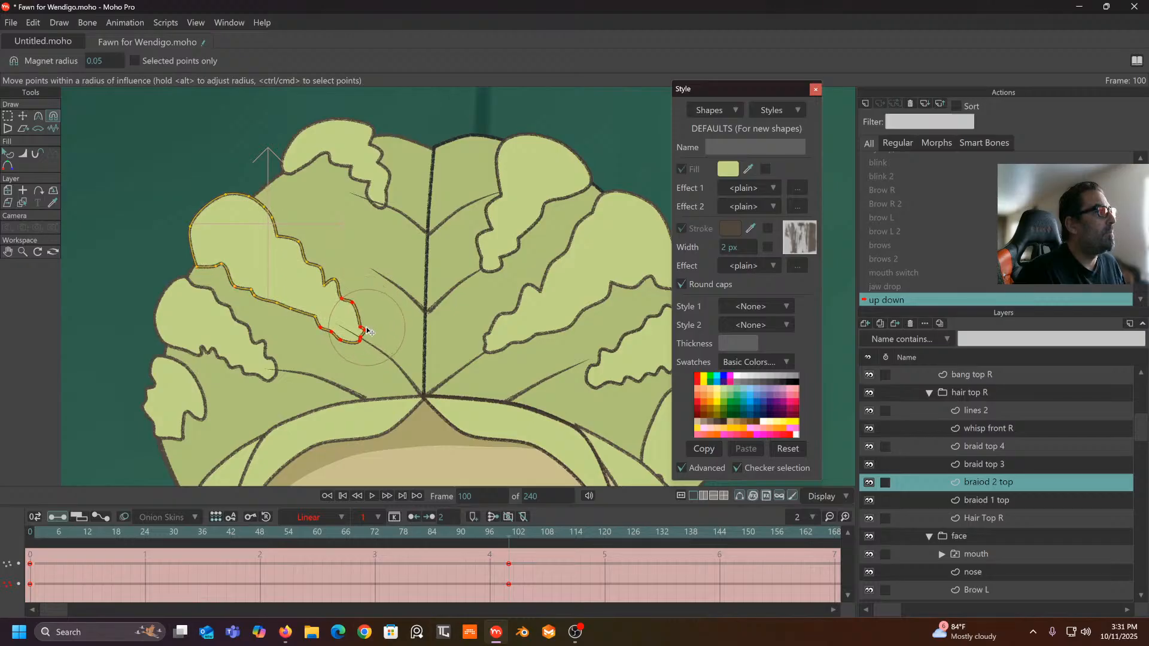
mouse_move(510, 542)
mouse_down()
mouse_move(146, 548)
mouse_move(509, 550)
mouse_up()
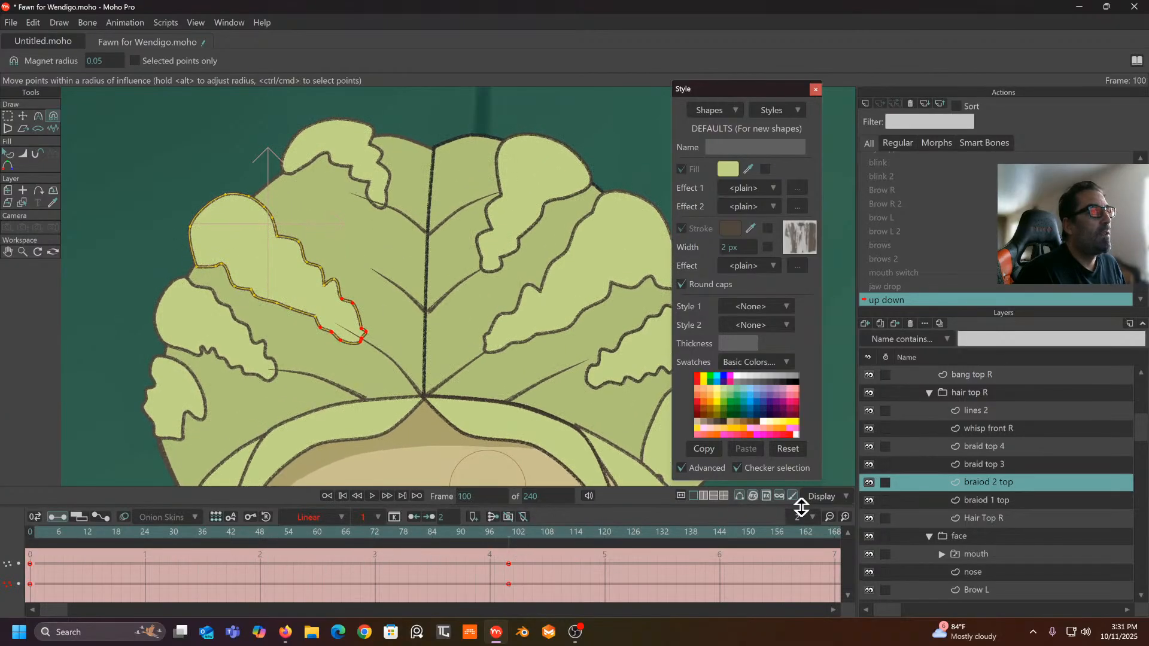
click(987, 464)
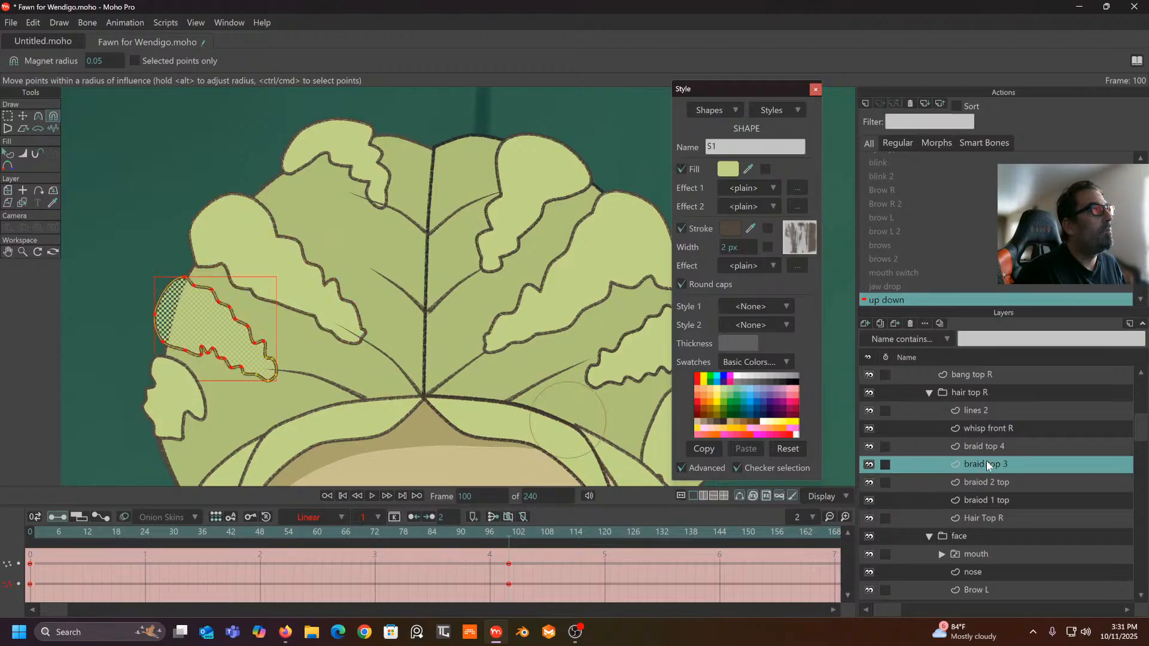
click(987, 483)
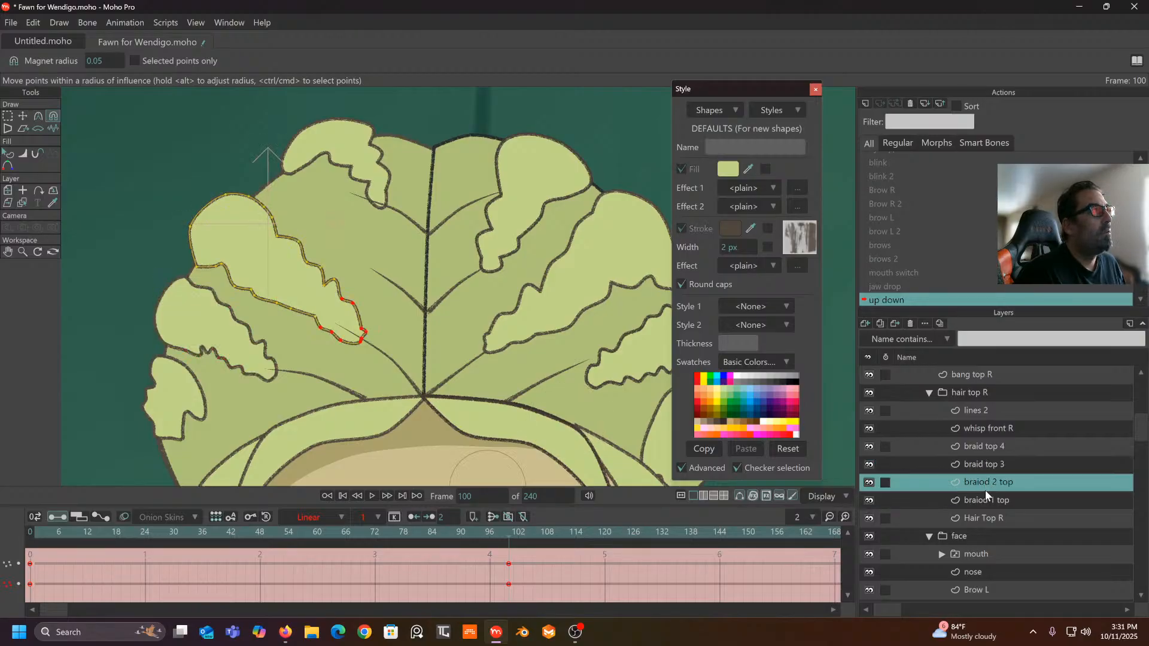
- Pull braiod 1 top's tip lower at frame 100 and make its keys Linear
double_click(985, 490)
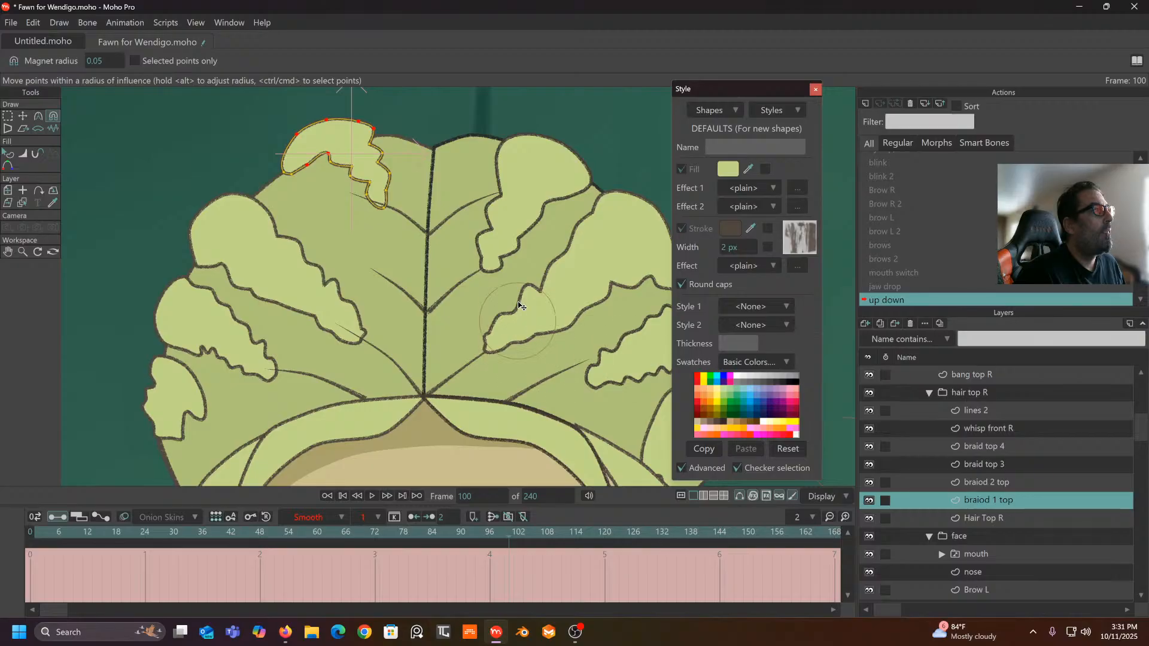
drag(497, 531, 511, 597)
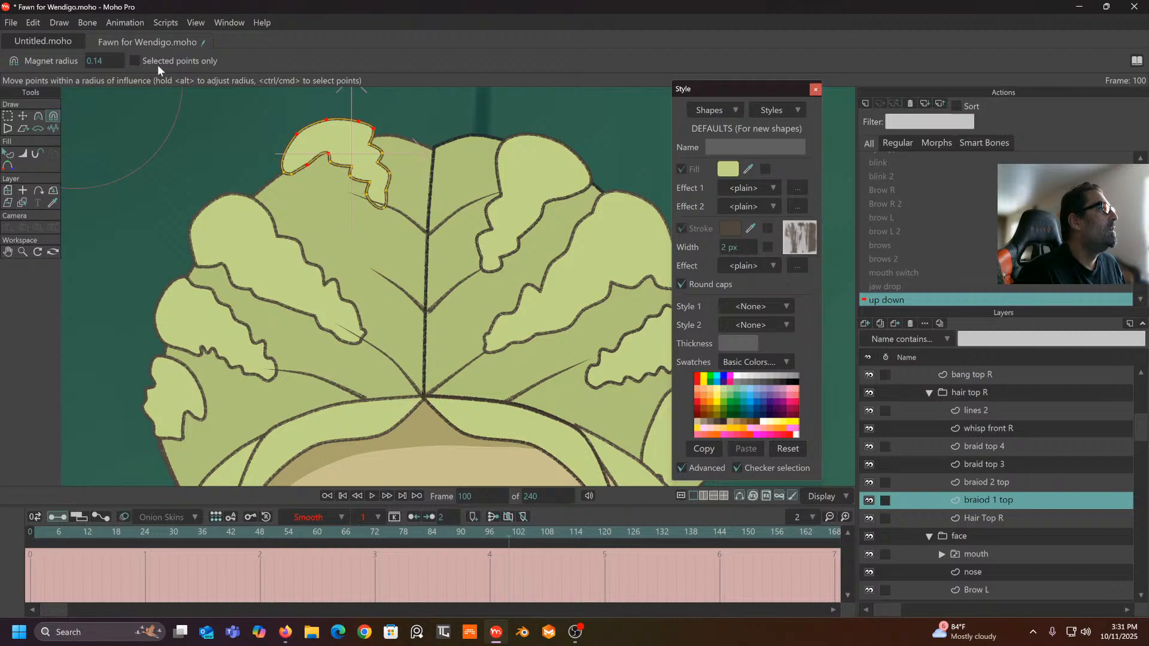
drag(376, 210, 368, 281)
drag(369, 171, 305, 181)
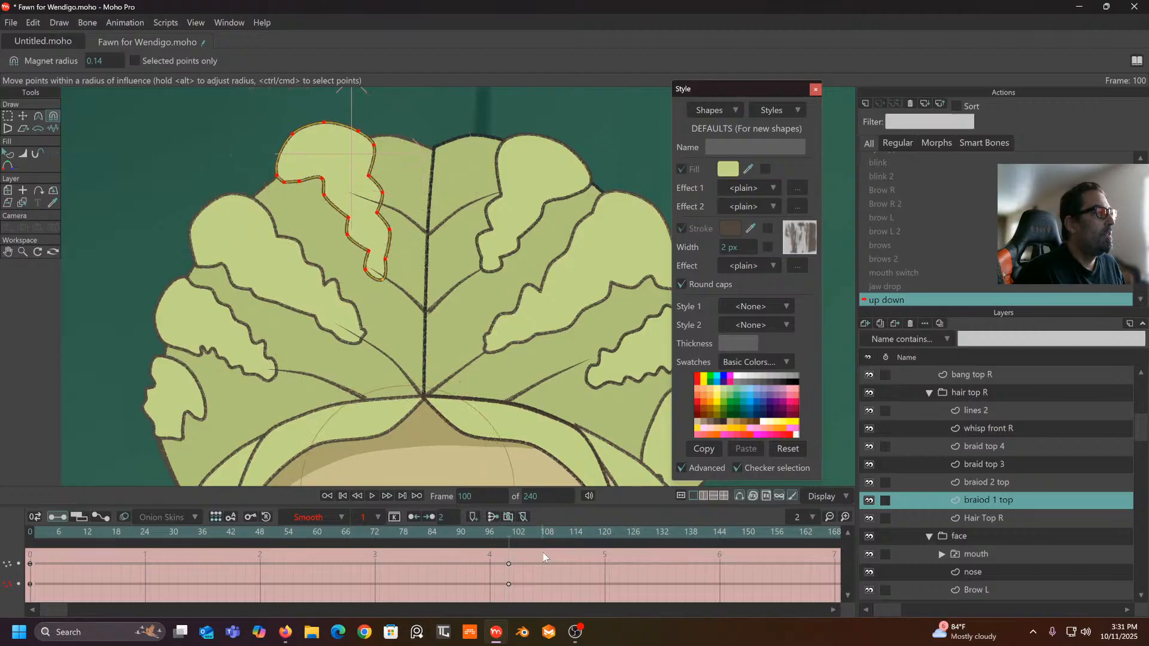
drag(544, 558, 48, 602)
click(319, 518)
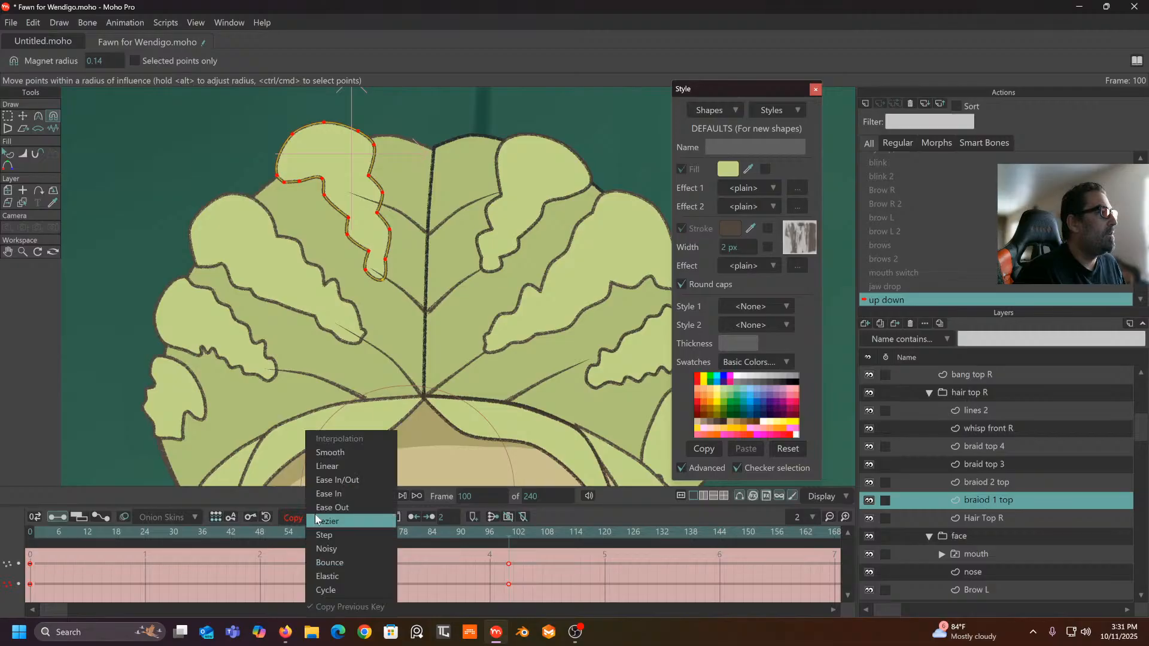
click(339, 468)
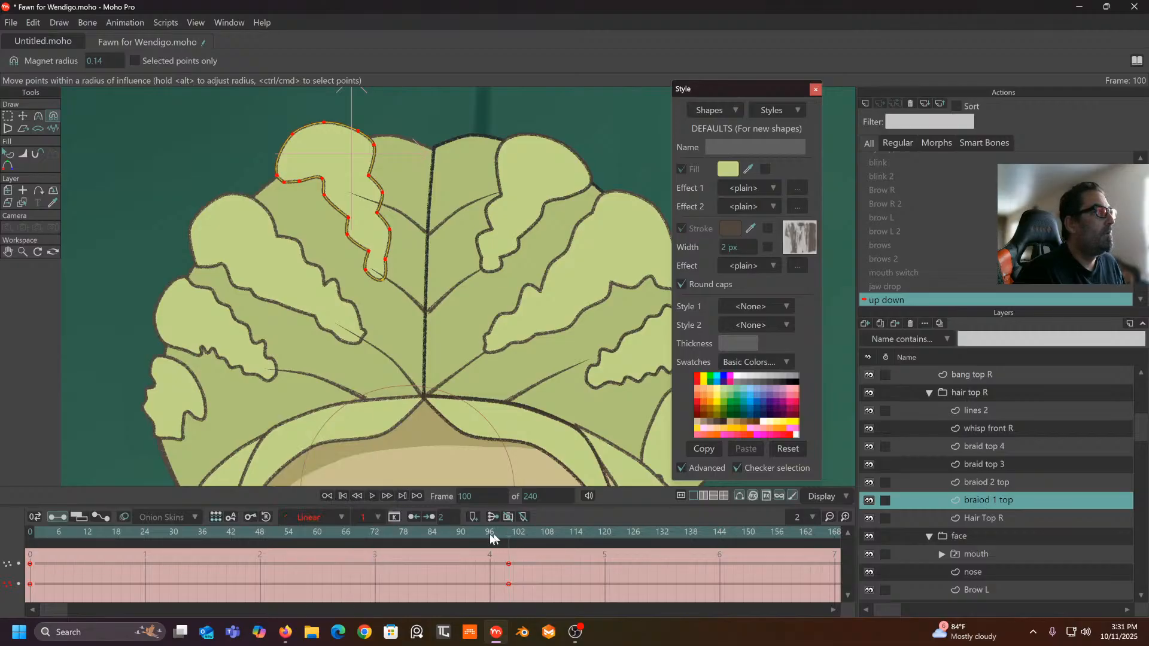
- Scrub through the braids re-posing, stop at frame 100, and select the whisp front R layer
drag(494, 538, 451, 557)
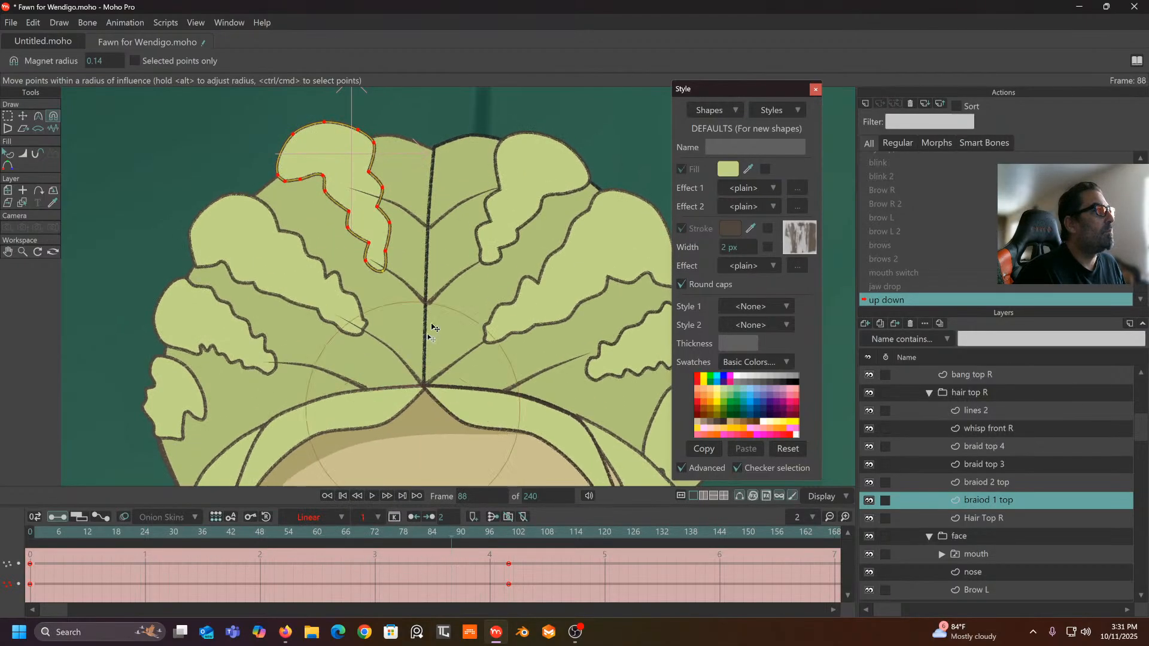
scroll(455, 290, down, 3)
drag(432, 343, 418, 264)
scroll(417, 263, down, 3)
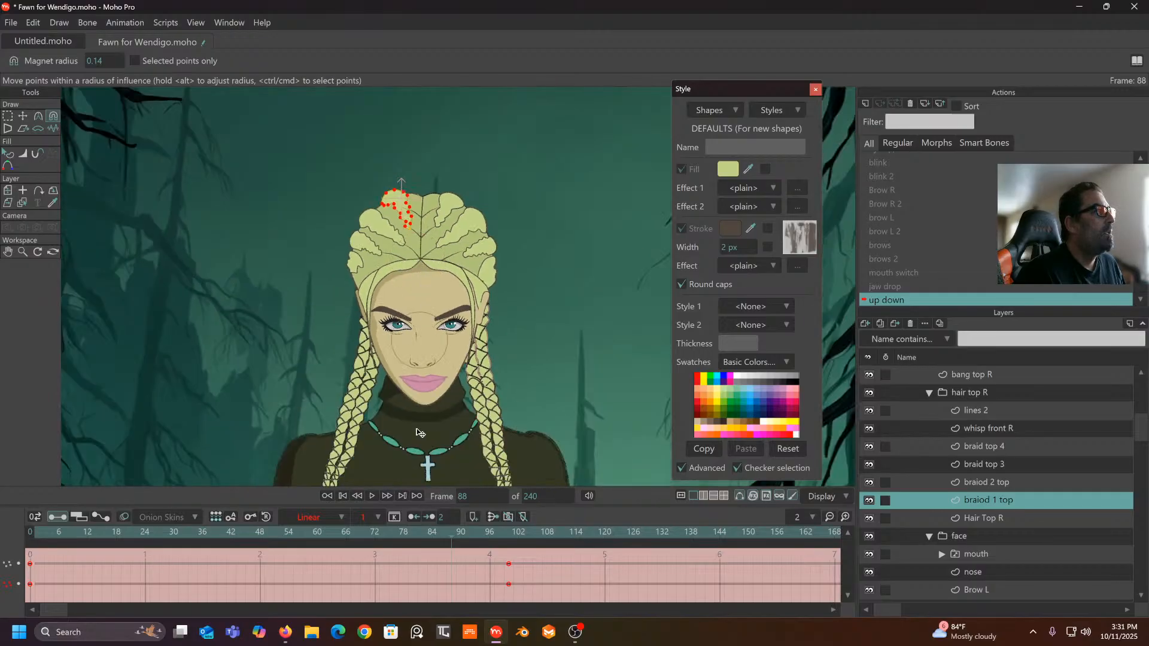
drag(497, 533, 294, 592)
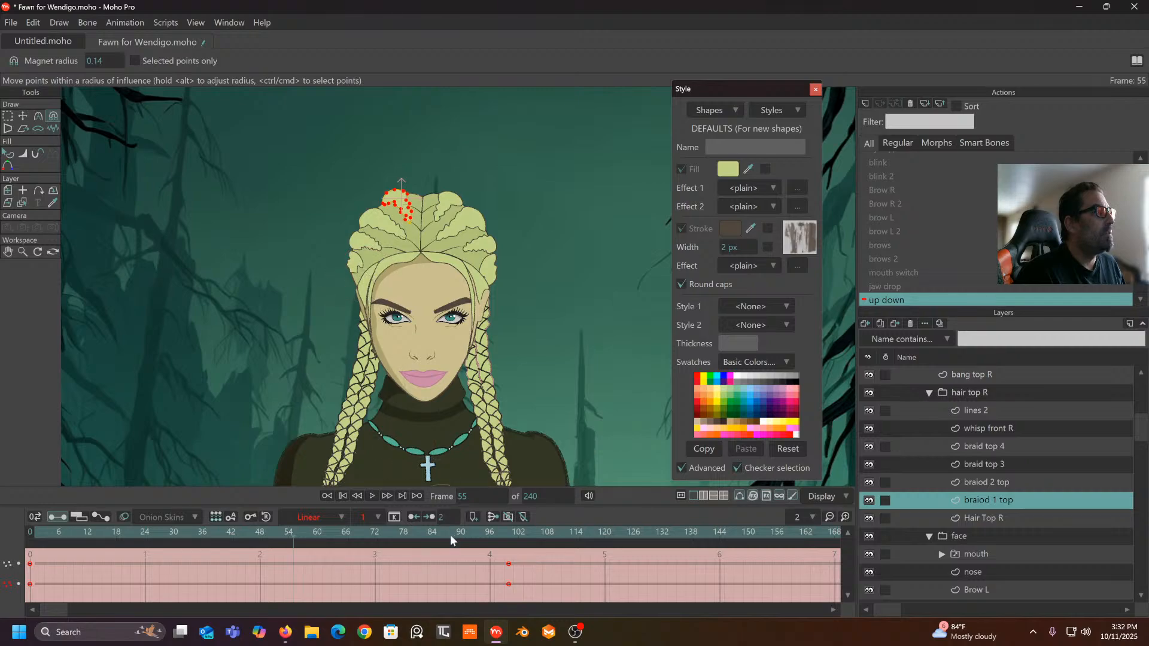
drag(450, 540, 509, 541)
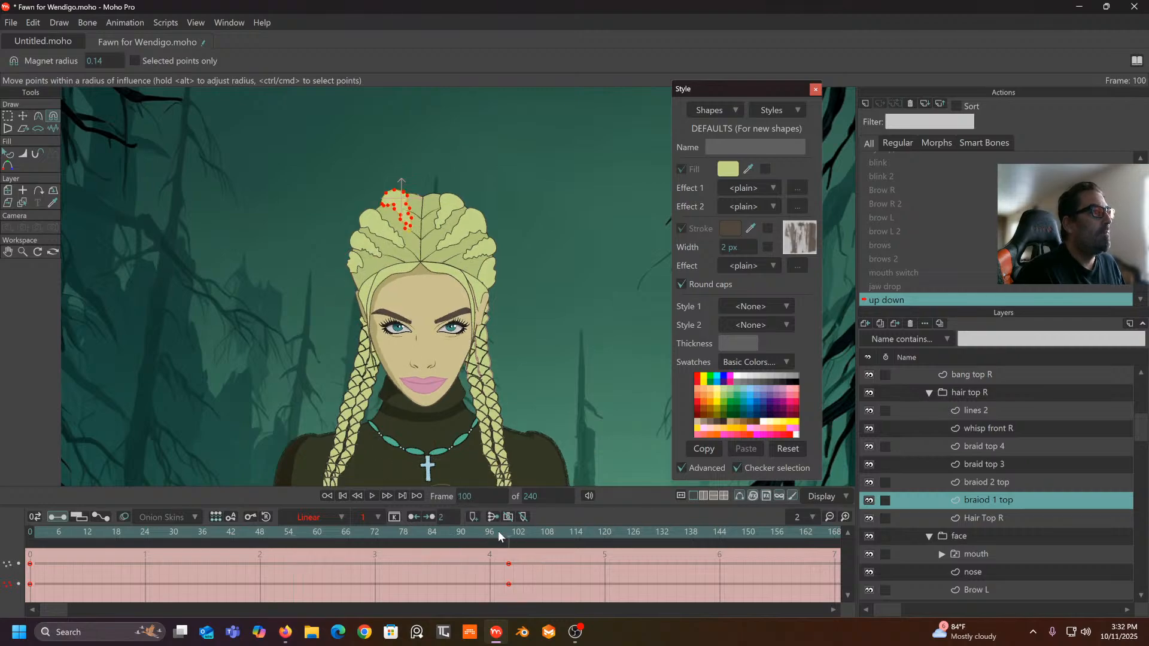
click(989, 428)
scroll(492, 364, up, 4)
- Pull braid top 4's outline and top points down, then make keys 0 and 100 Linear
drag(492, 362, 497, 376)
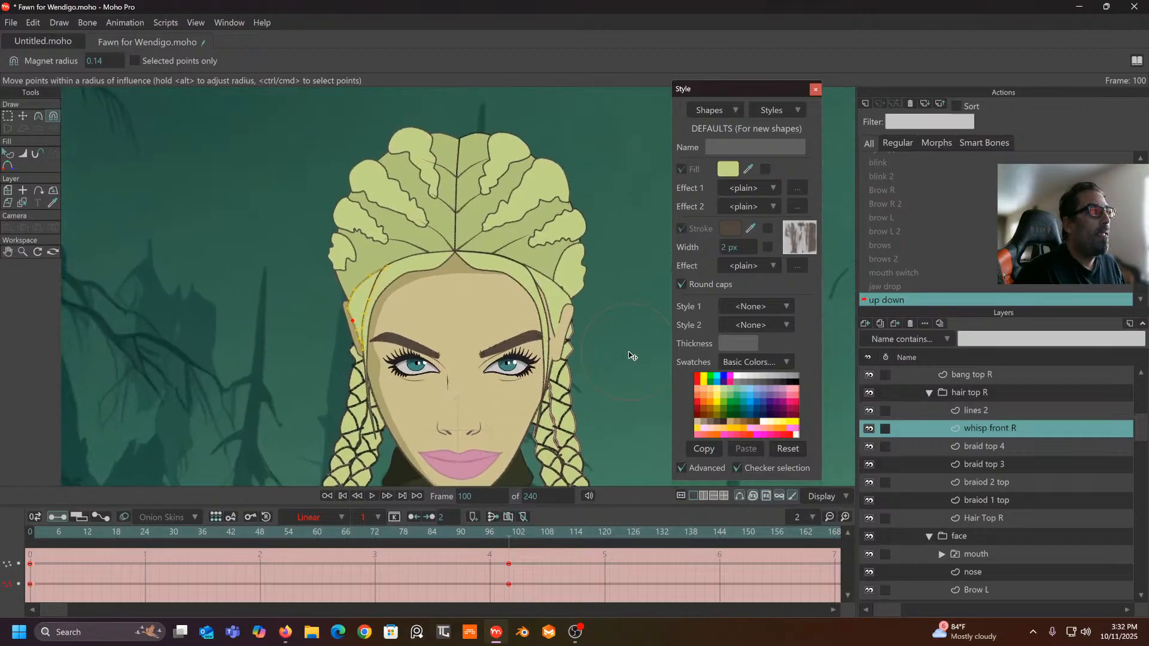
click(987, 444)
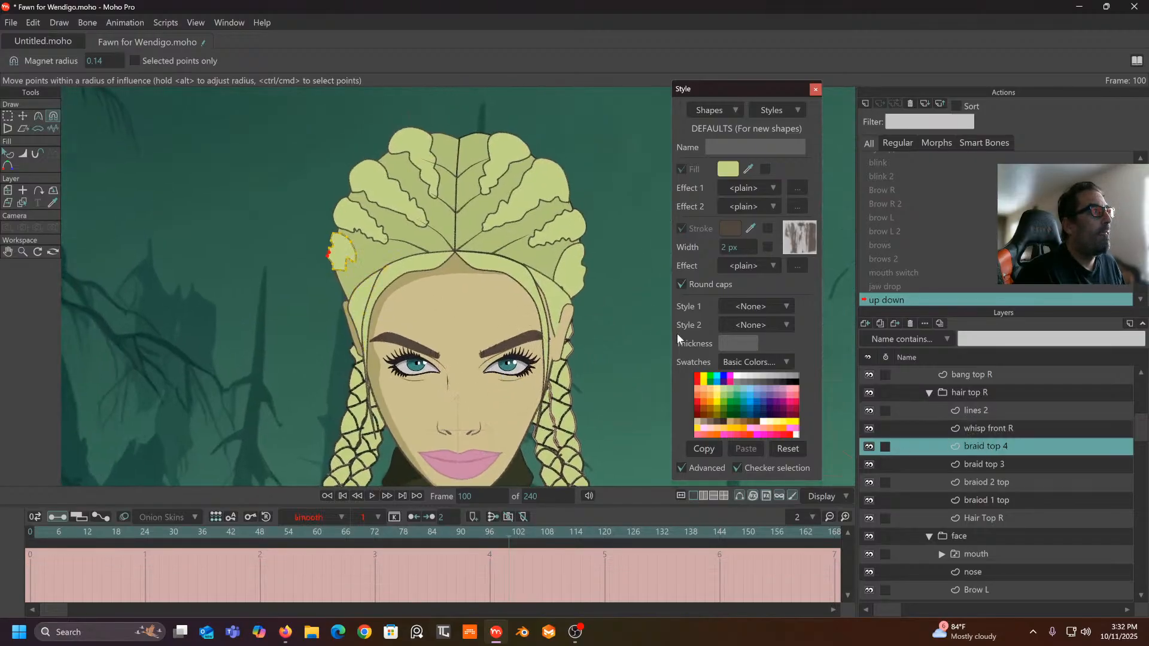
scroll(430, 257, up, 3)
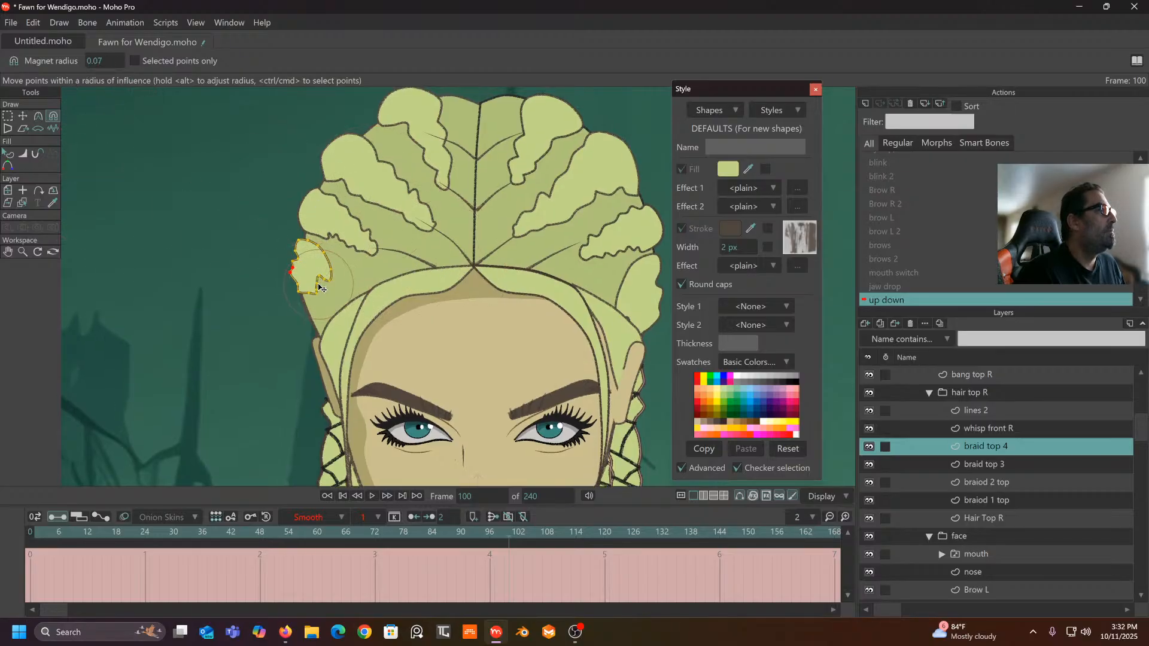
drag(322, 289, 332, 336)
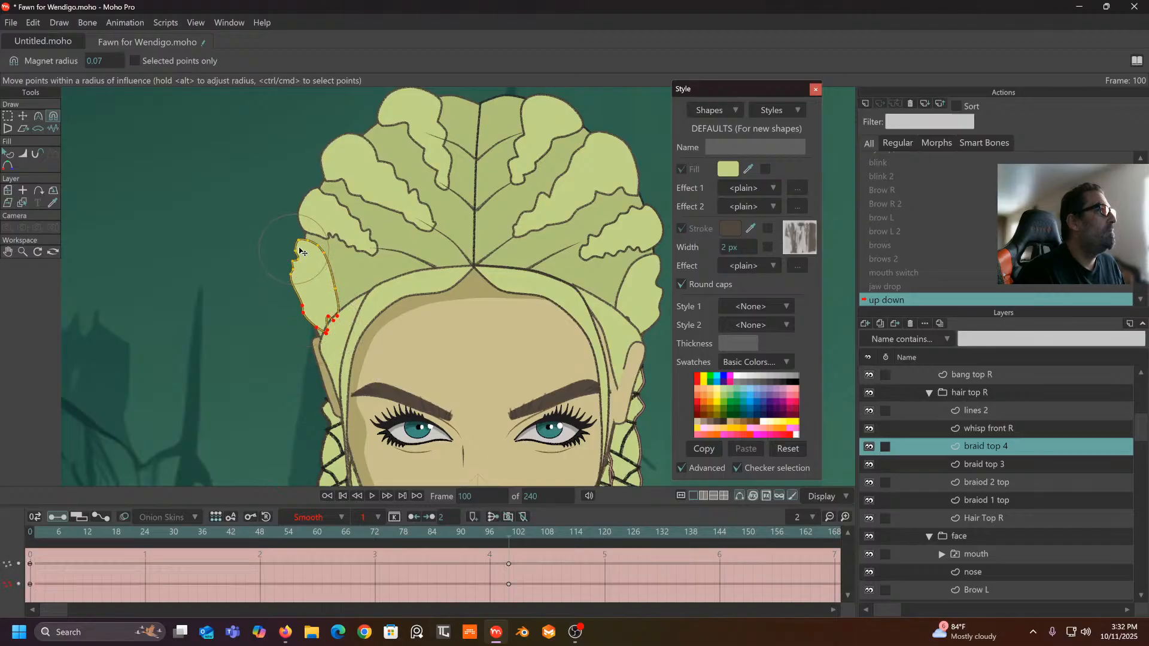
drag(303, 252, 303, 259)
drag(546, 556, 12, 614)
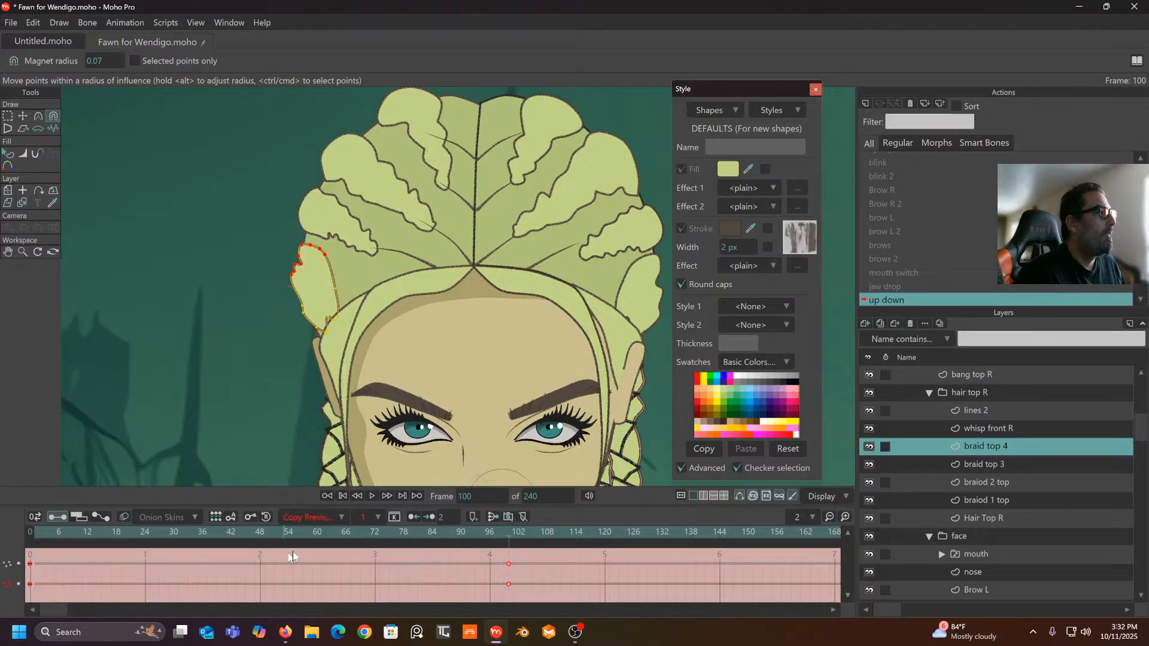
click(342, 522)
click(351, 466)
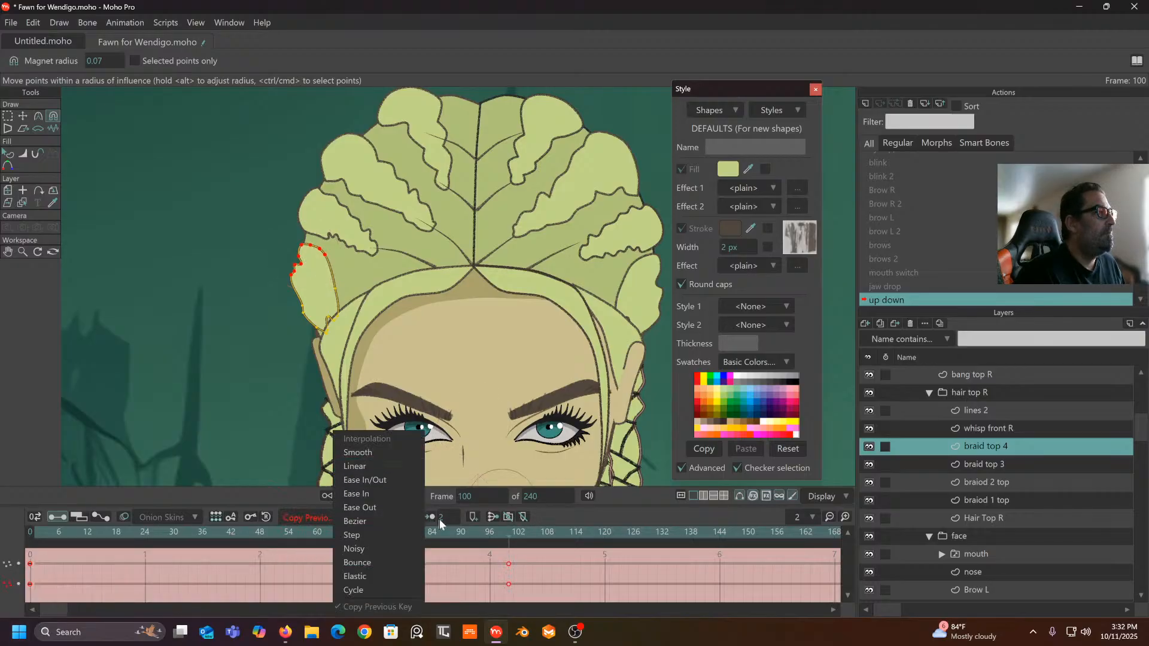
- Scrub the braid top 4 motion across the action and check the pose at frame 25
drag(509, 529, 336, 534)
drag(407, 546, 510, 583)
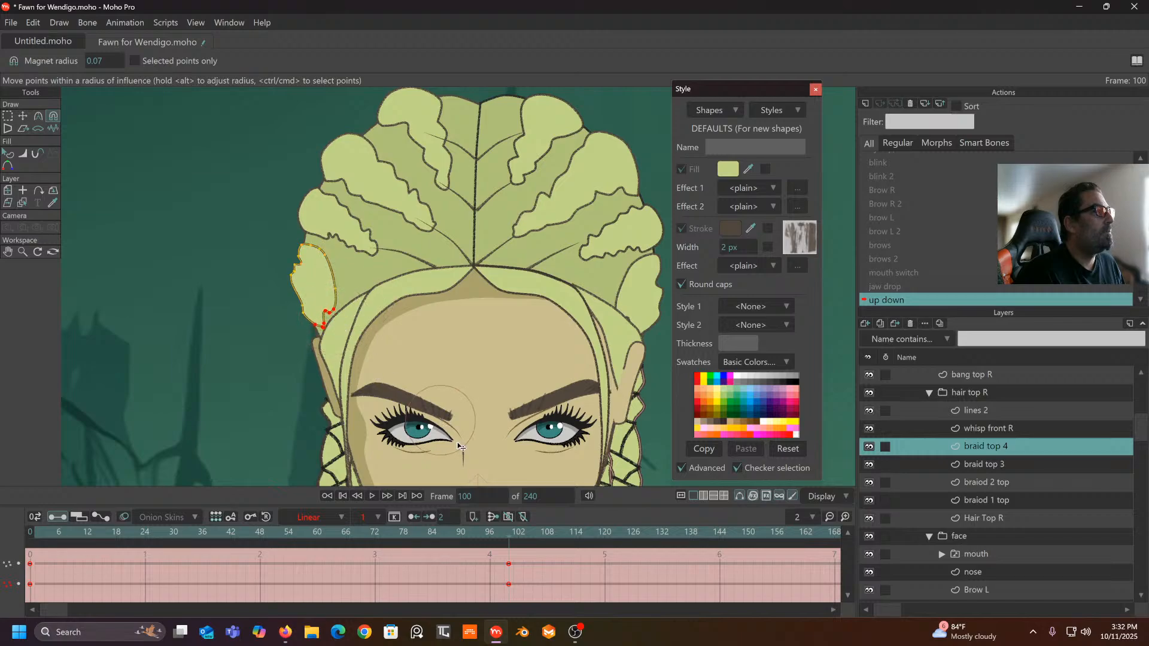
drag(514, 536, 512, 569)
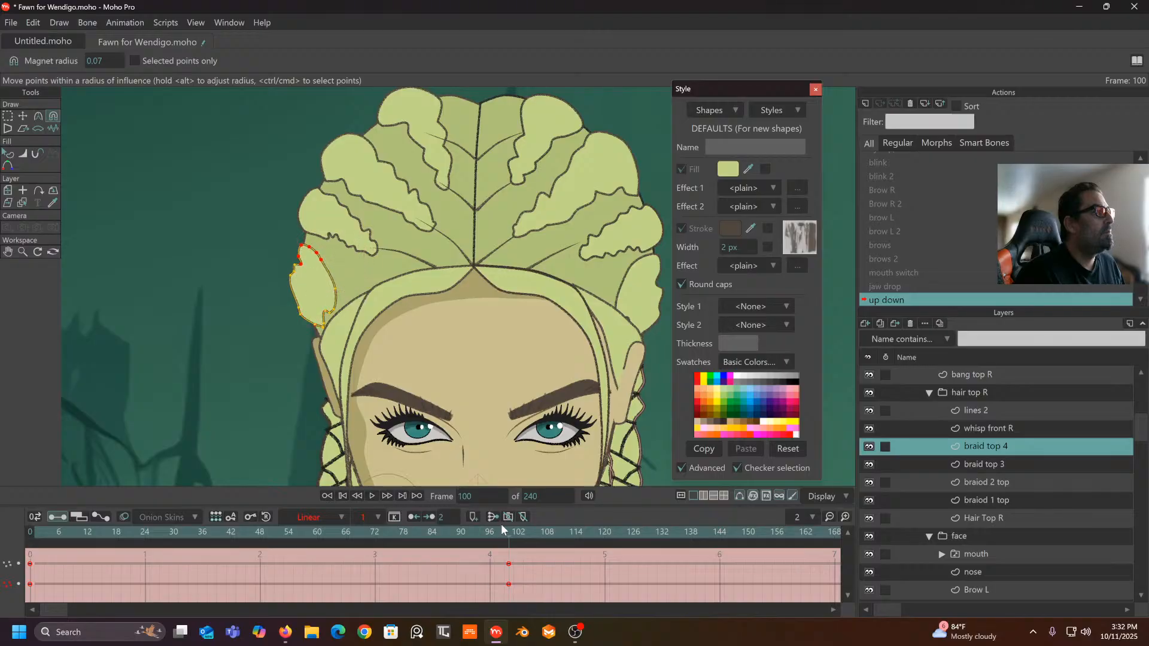
drag(502, 526, 149, 473)
scroll(392, 433, down, 5)
drag(384, 414, 373, 284)
scroll(1016, 547, down, 2)
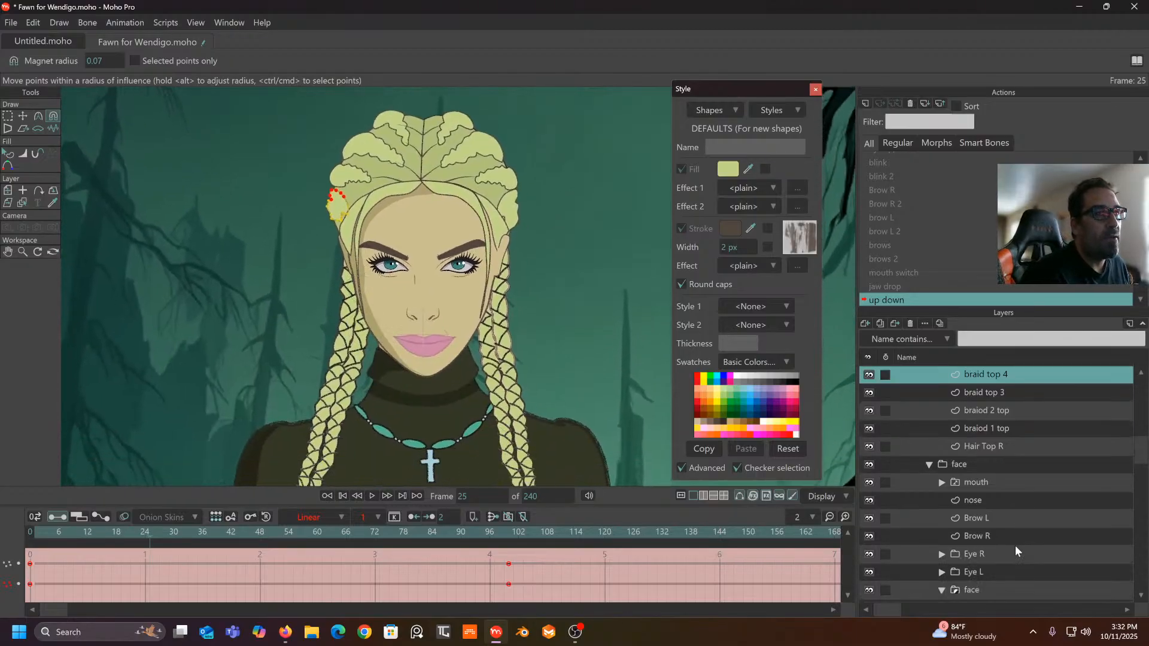
scroll(1009, 515, down, 4)
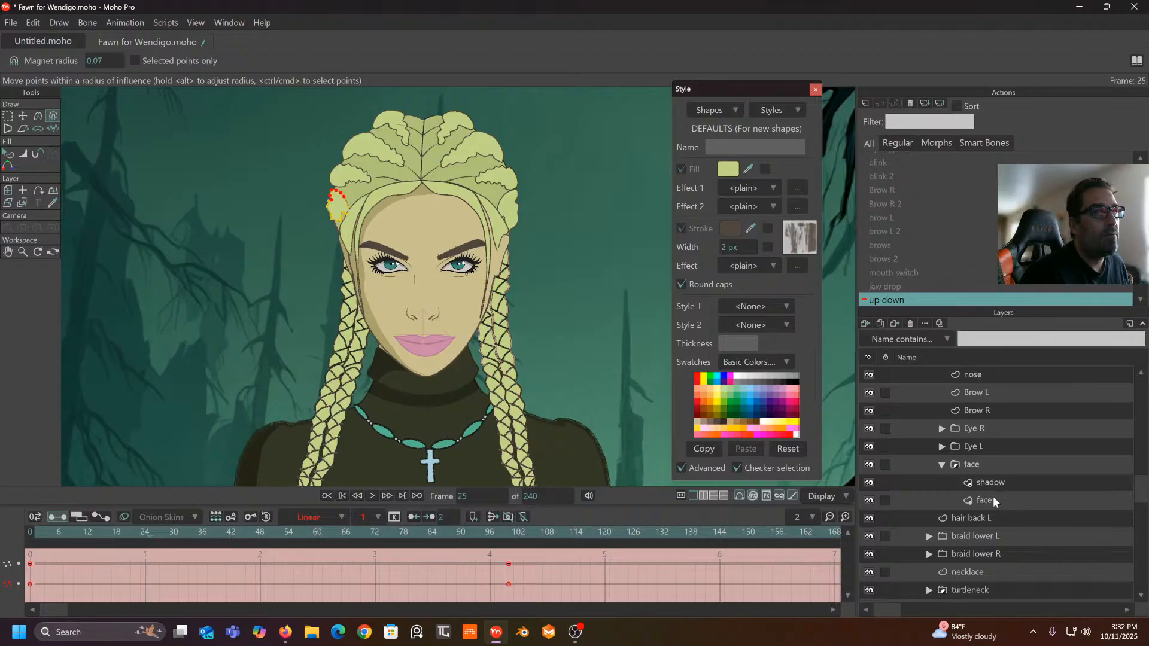
- On the face layer, push the jawline right and pull the lower-left jaw curve outward
click(993, 497)
drag(455, 529, 251, 530)
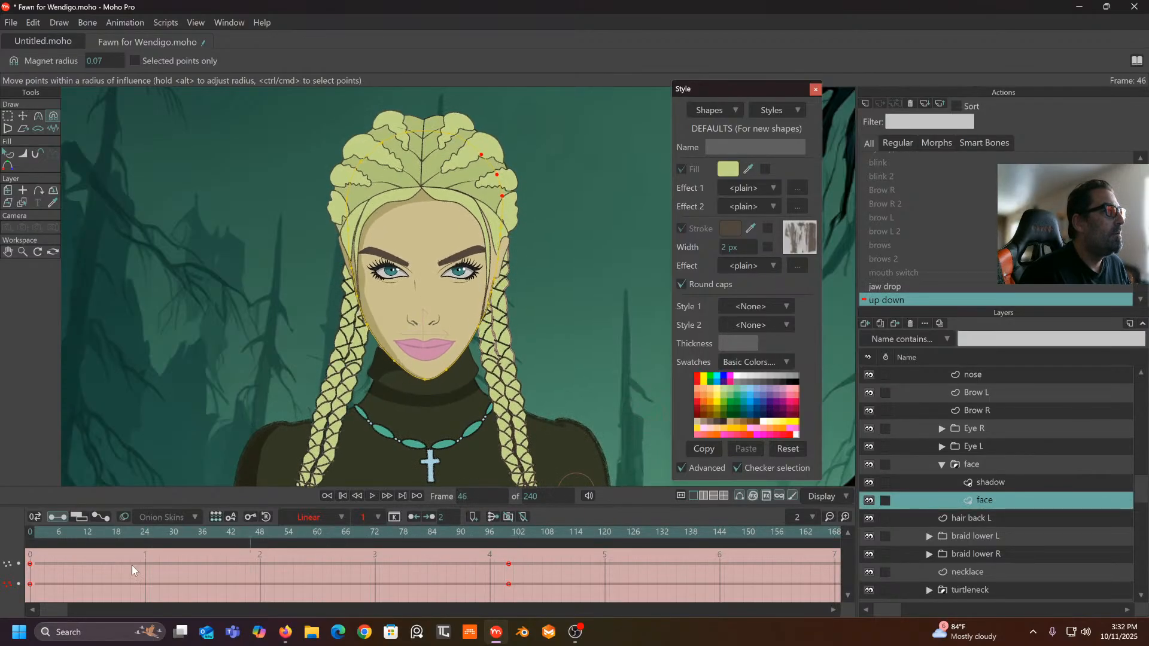
drag(132, 565, 509, 598)
scroll(441, 408, up, 4)
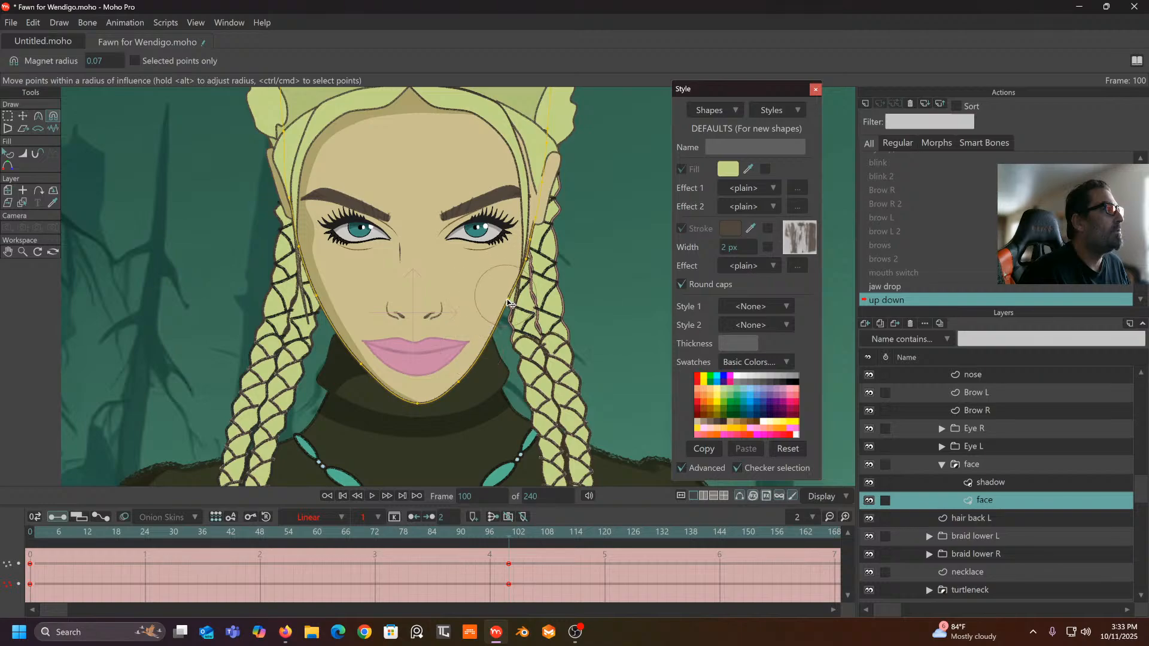
drag(510, 305, 513, 306)
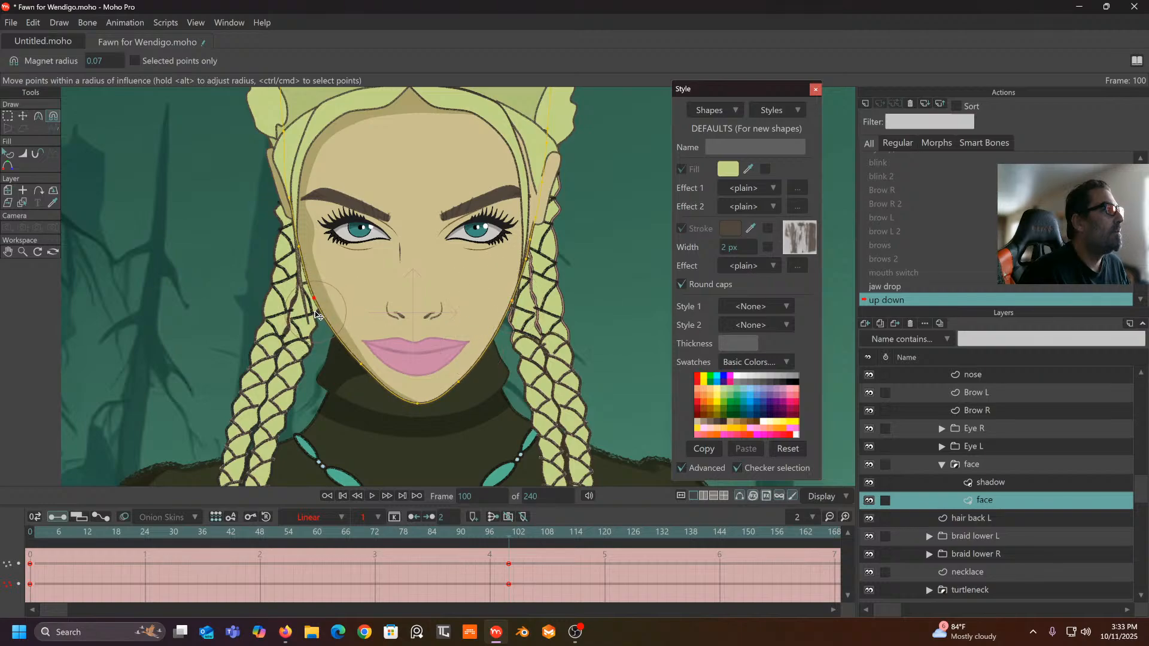
drag(354, 365, 372, 383)
- Set the face keys at frames 0 and 100 to Linear and scrub back through the motion
drag(525, 555, 5, 604)
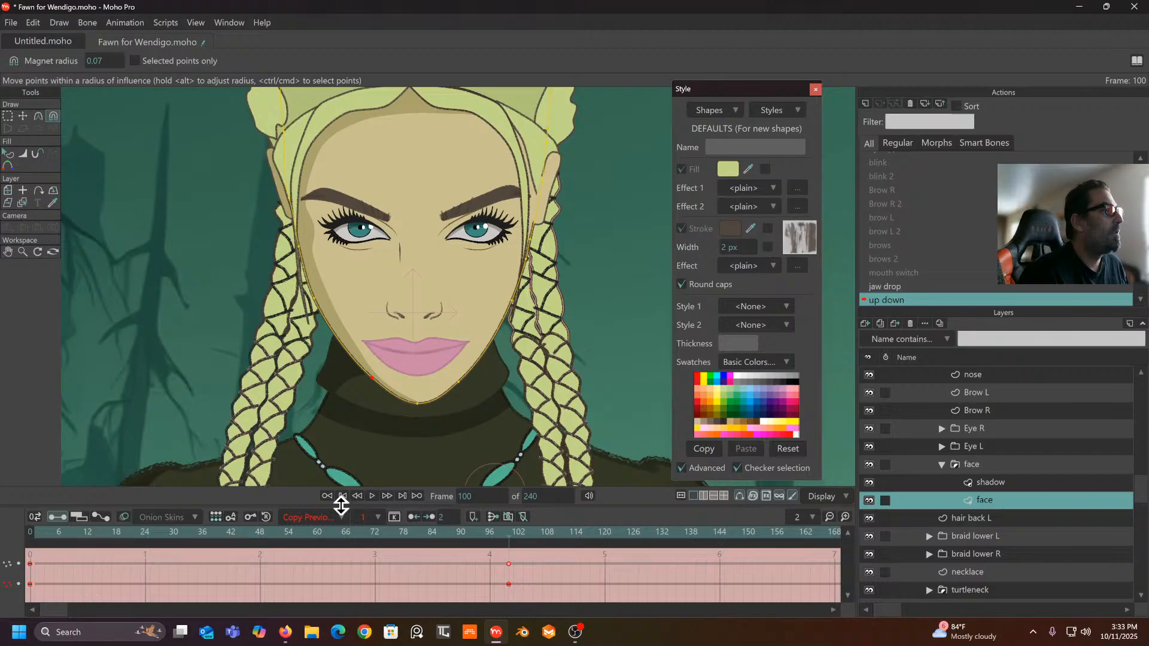
click(325, 517)
click(335, 456)
click(329, 516)
click(332, 467)
drag(509, 536, 173, 568)
- Scroll the Actions list to the top and switch back to Mainline
scroll(382, 400, down, 5)
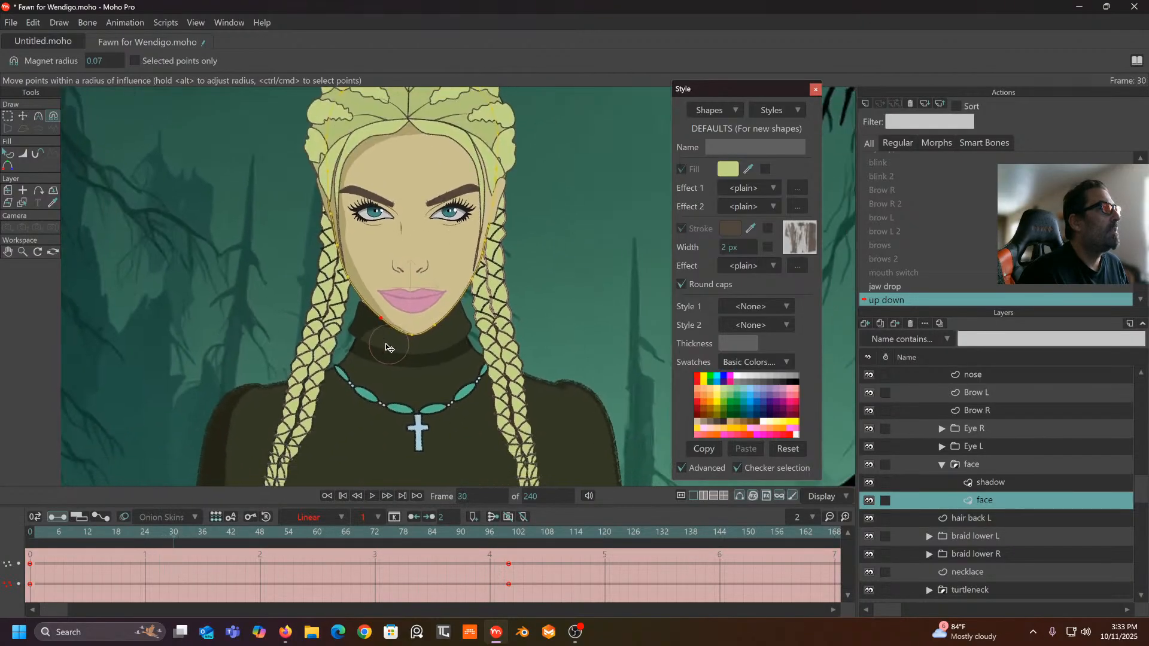
scroll(370, 290, up, 4)
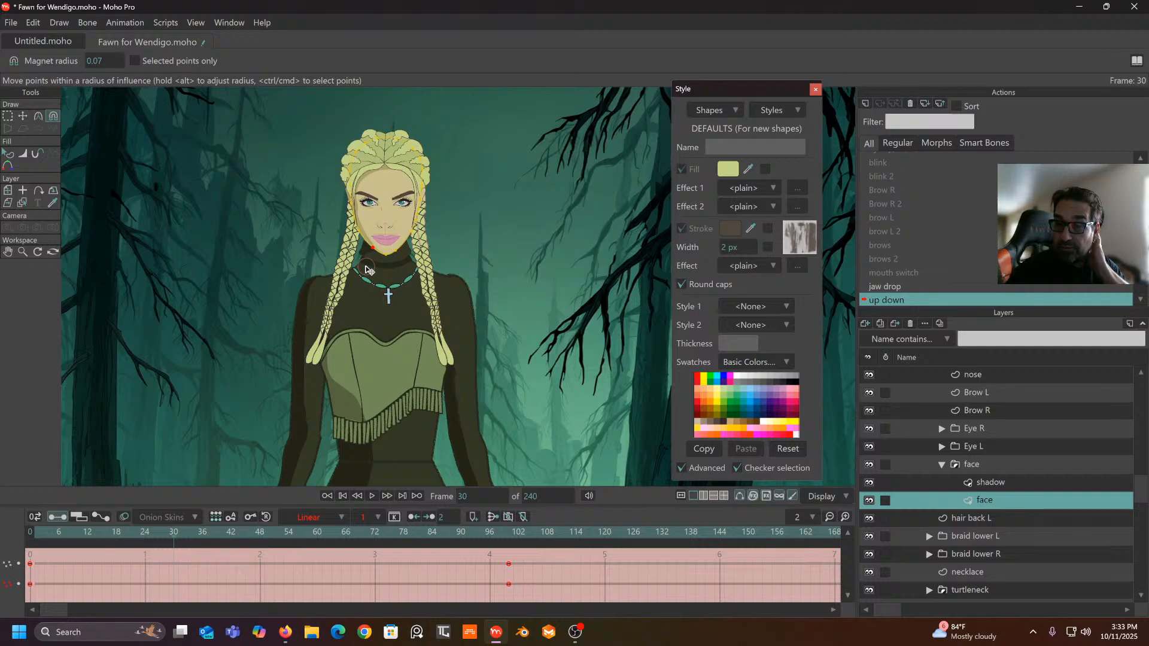
drag(378, 219, 379, 190)
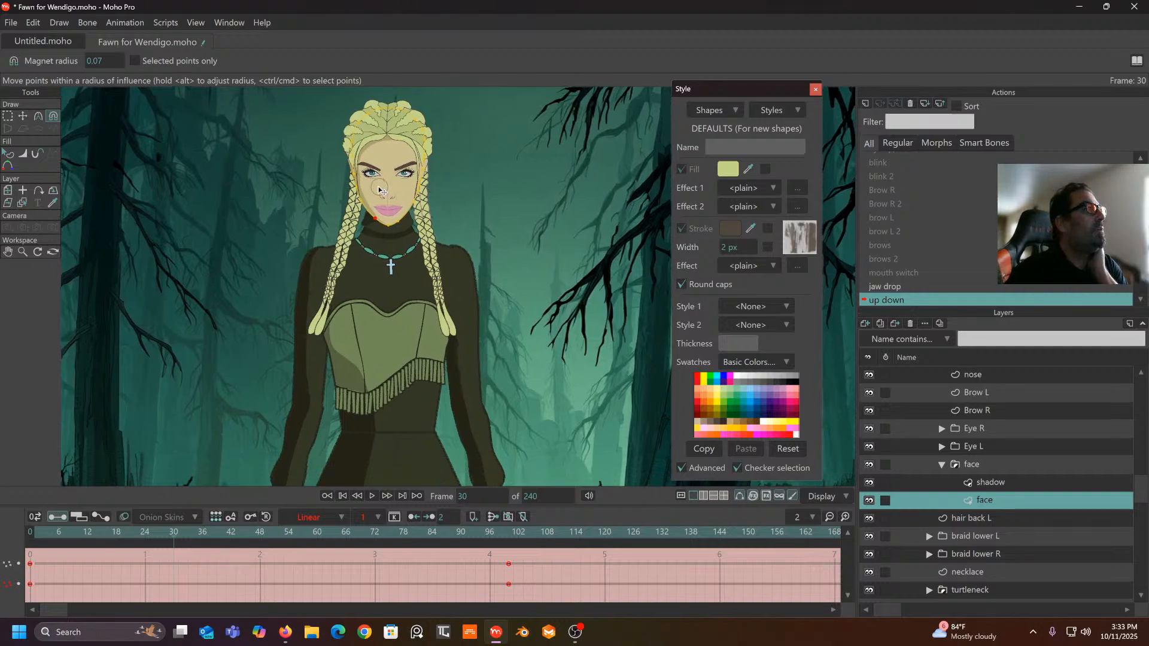
scroll(354, 211, down, 3)
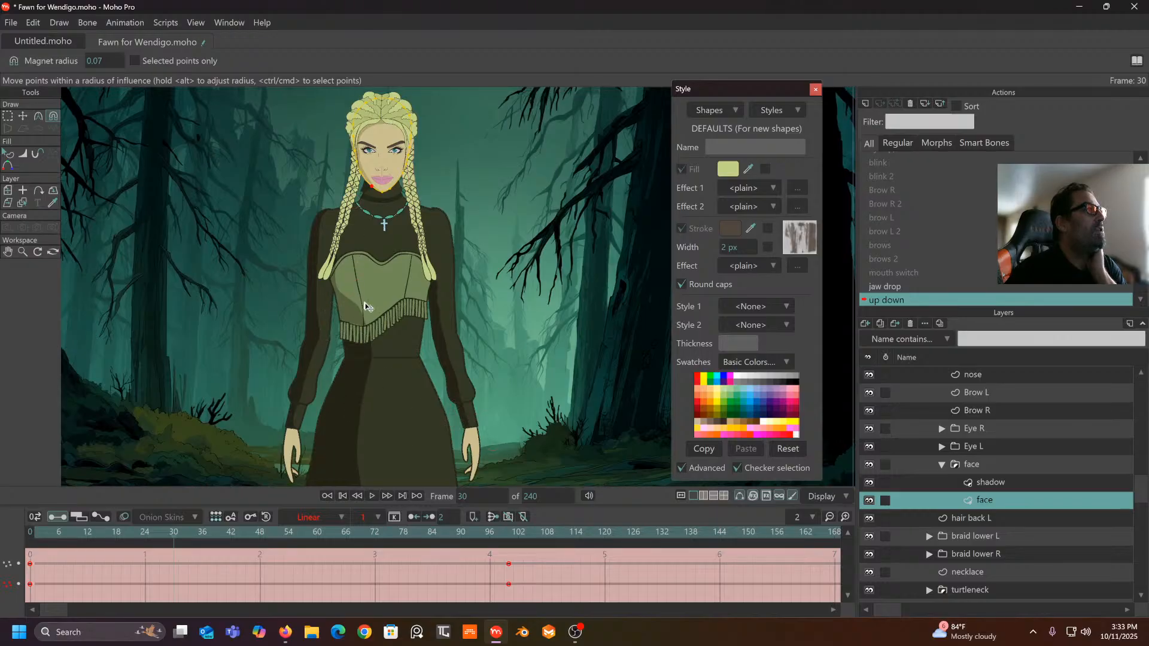
scroll(357, 279, up, 4)
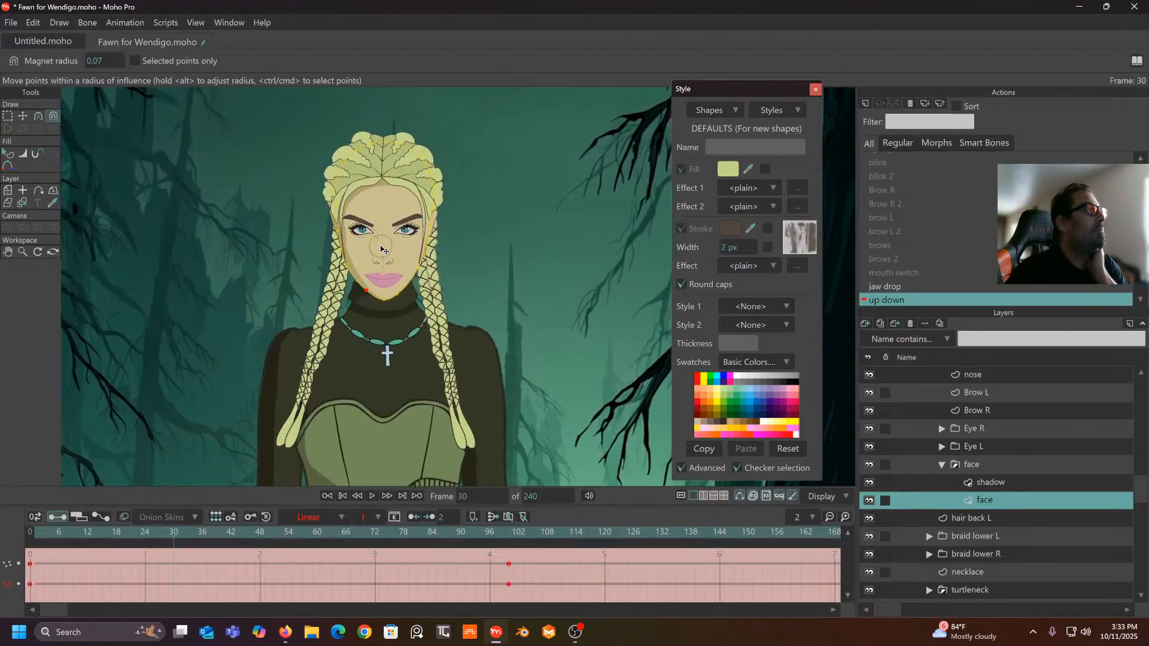
scroll(382, 249, up, 1)
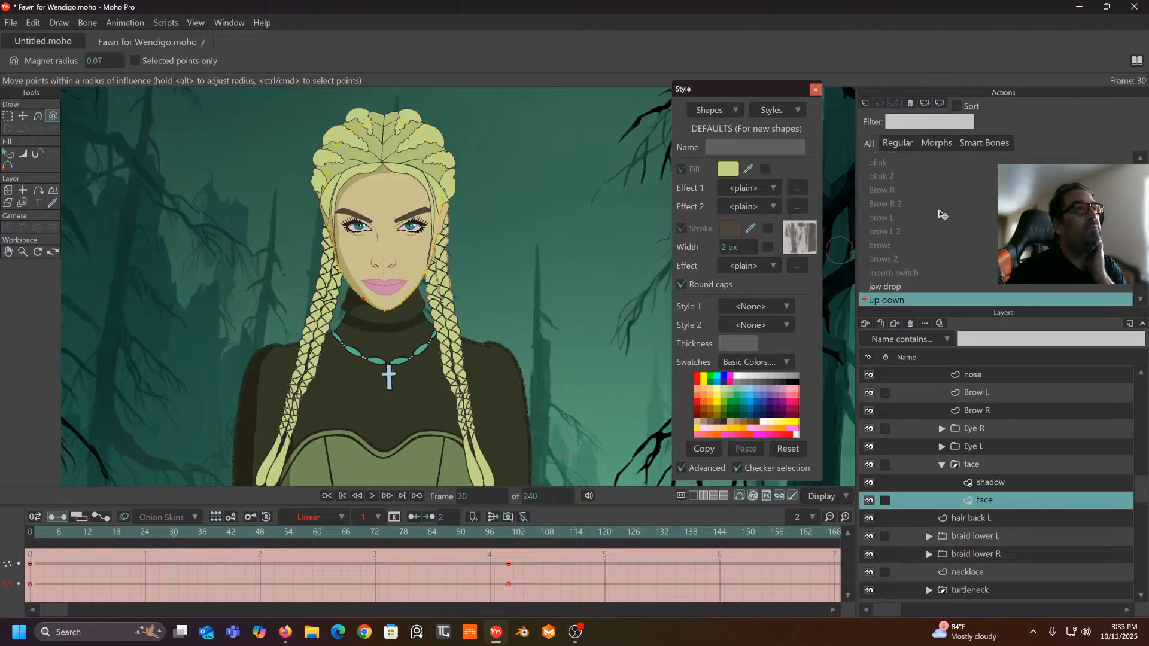
scroll(934, 227, up, 5)
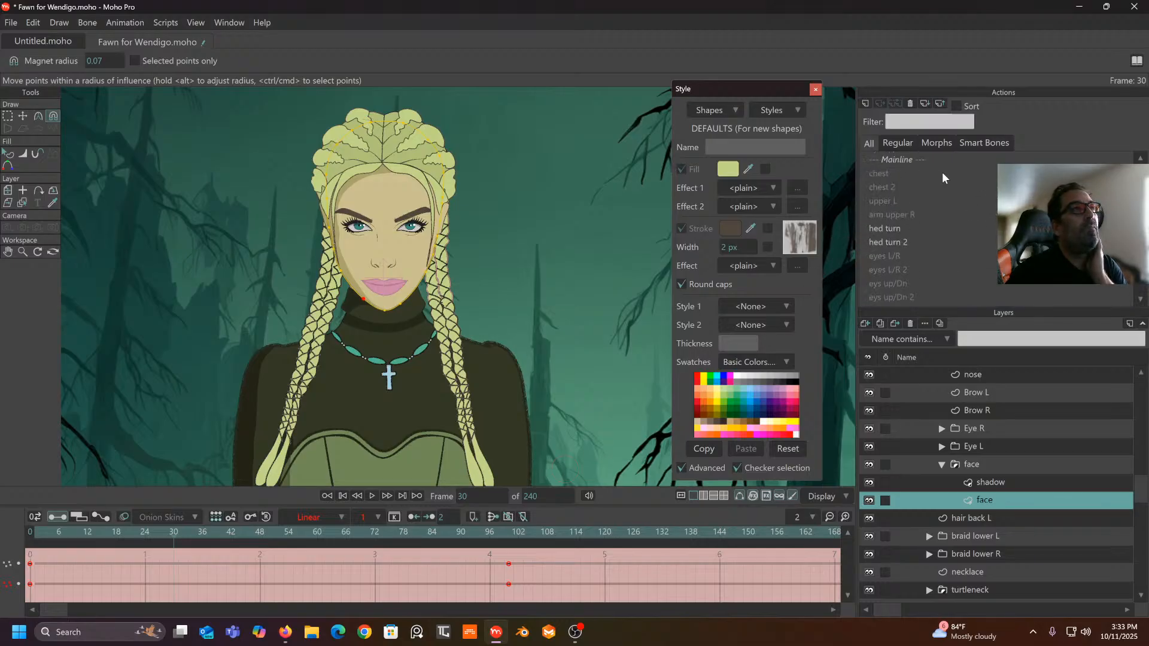
click(901, 157)
- Look over the character from head to torso and save Fawn for Wendigo.moho
scroll(557, 239, down, 5)
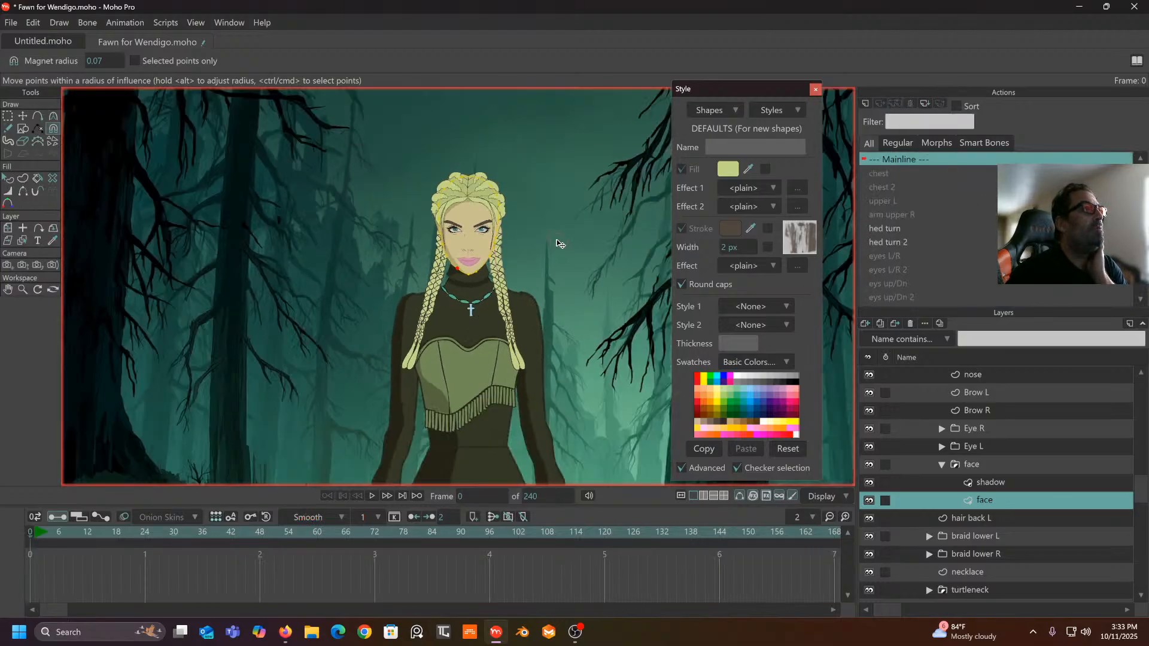
drag(543, 165, 537, 144)
drag(504, 317, 490, 251)
scroll(473, 273, up, 4)
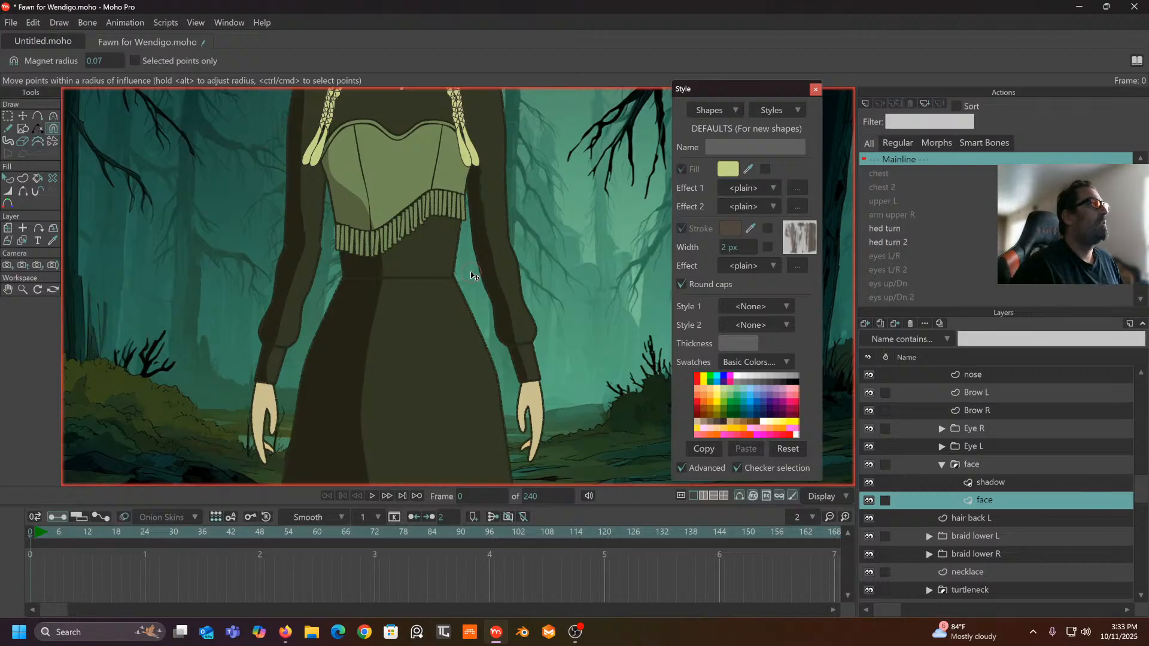
drag(478, 260, 478, 405)
scroll(427, 298, up, 2)
scroll(426, 298, up, 2)
scroll(444, 318, up, 1)
drag(455, 307, 449, 384)
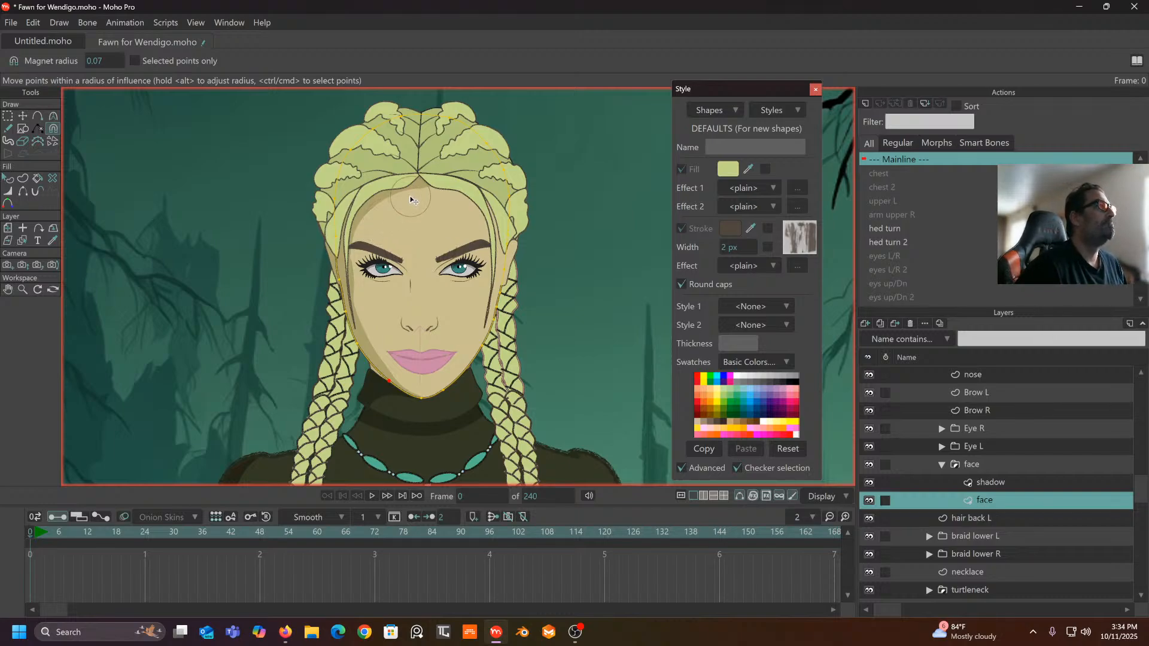
drag(590, 358, 571, 219)
scroll(560, 287, down, 2)
drag(559, 288, 552, 335)
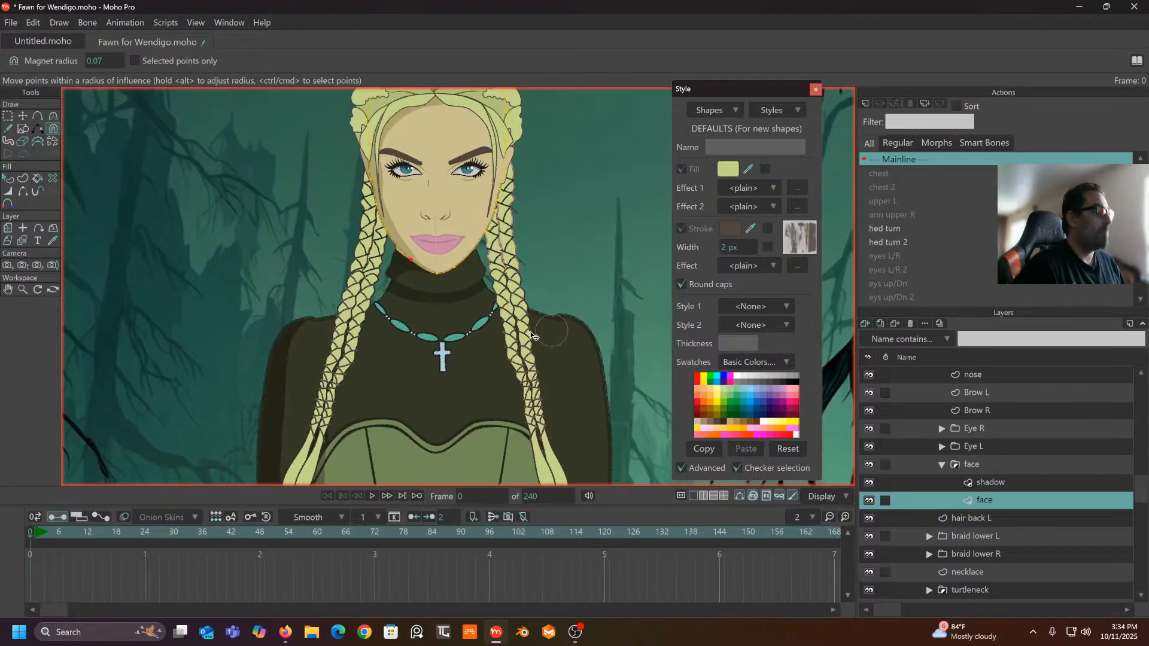
key(ctrl+s)
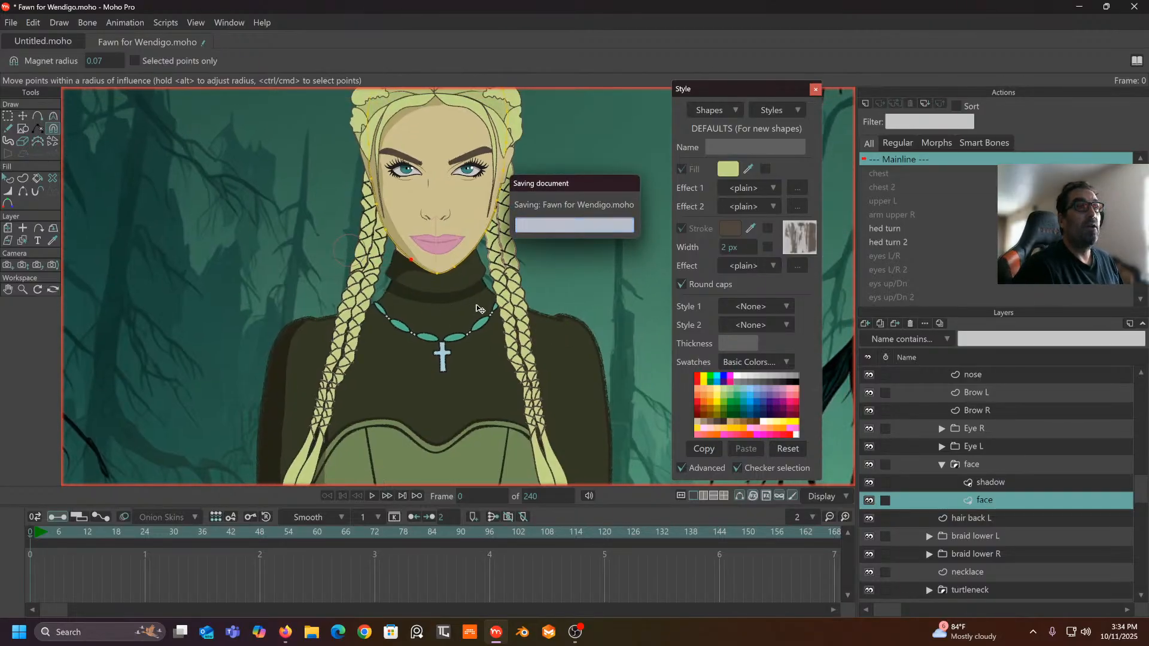